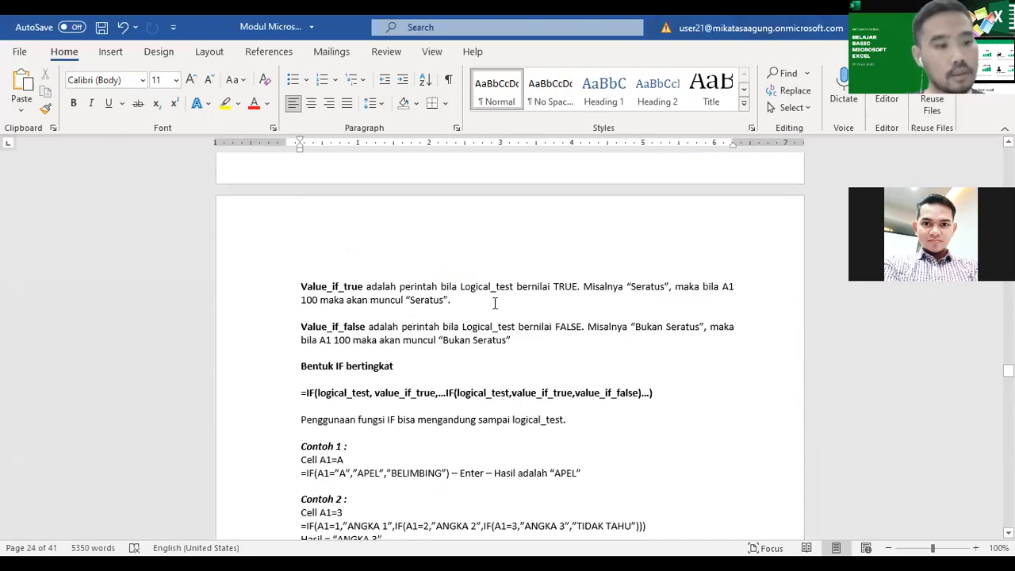
Step: Look through the BAB 5 FUNGSI LOGIKA chapter, from its opening page to the start of BAB 6 LOOKUP DAN GRAFIK
{"action": "scroll", "coordinate": [494, 304], "scroll_direction": "up", "scroll_amount": 20}
{"action": "scroll", "coordinate": [516, 338], "scroll_direction": "up", "scroll_amount": 20}
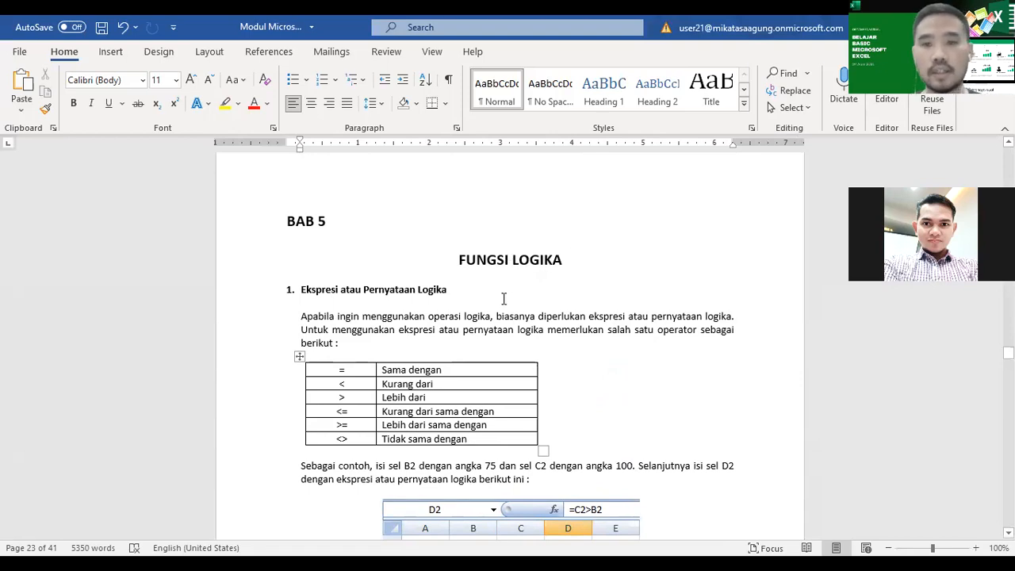
{"action": "scroll", "coordinate": [521, 336], "scroll_direction": "down", "scroll_amount": 20}
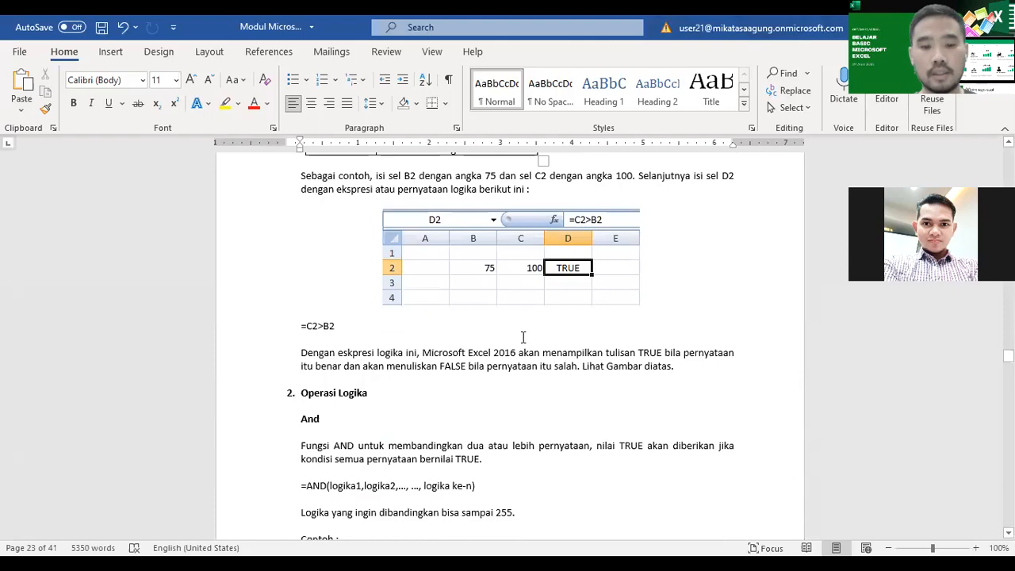
{"action": "scroll", "coordinate": [523, 338], "scroll_direction": "down", "scroll_amount": 20}
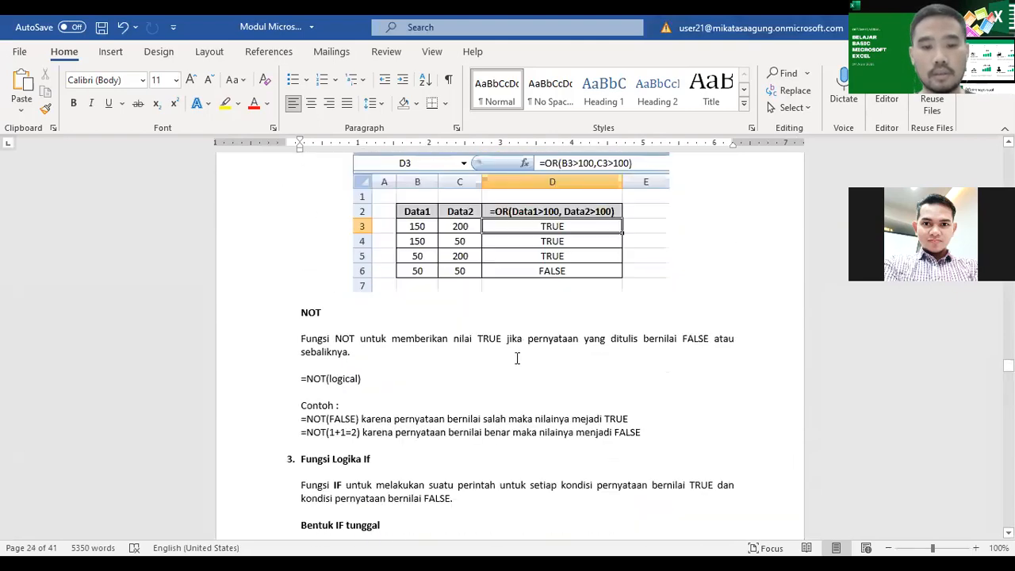
{"action": "scroll", "coordinate": [514, 377], "scroll_direction": "down", "scroll_amount": 20}
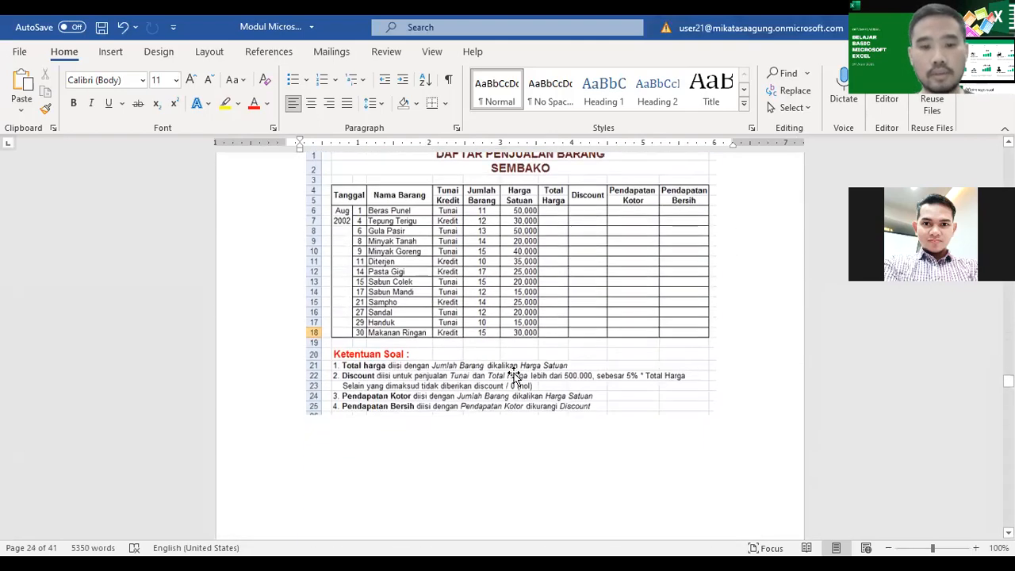
{"action": "scroll", "coordinate": [515, 373], "scroll_direction": "down", "scroll_amount": 3}
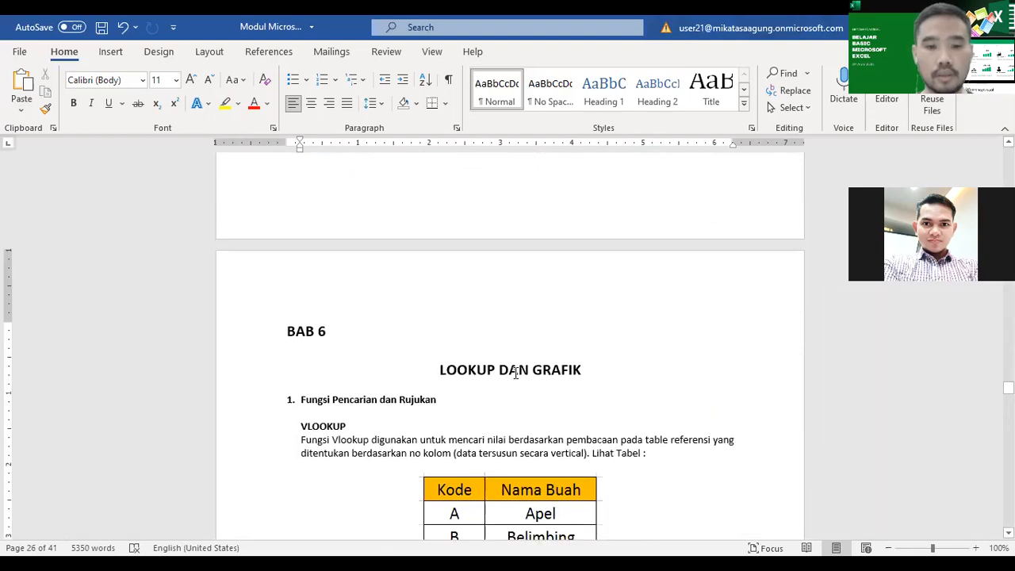
{"action": "scroll", "coordinate": [515, 370], "scroll_direction": "down", "scroll_amount": 1}
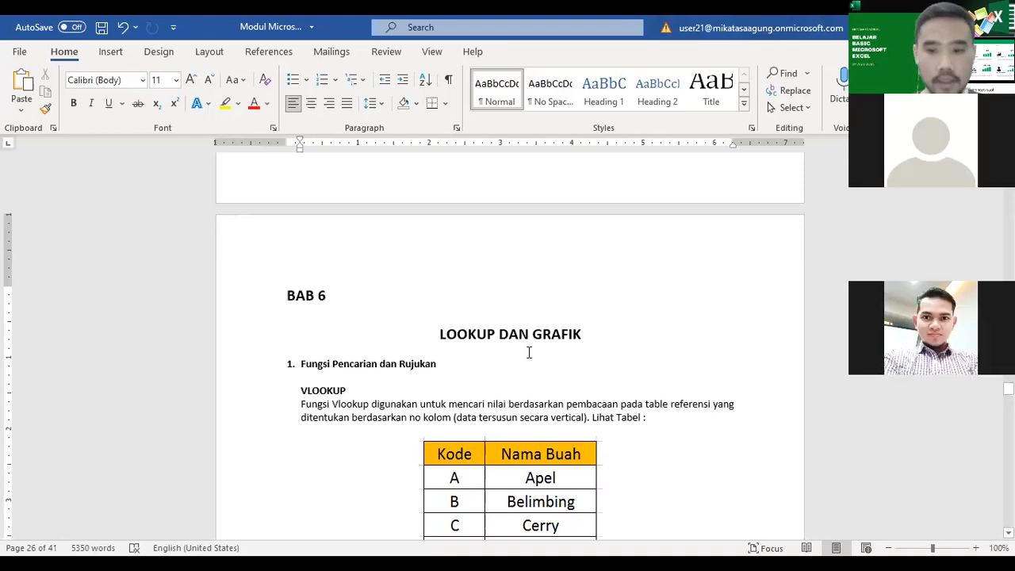
Step: Review the IF exercises, the nested IF examples and the AND and OR sections, returning to the opening of BAB 5
{"action": "scroll", "coordinate": [528, 352], "scroll_direction": "up", "scroll_amount": 20}
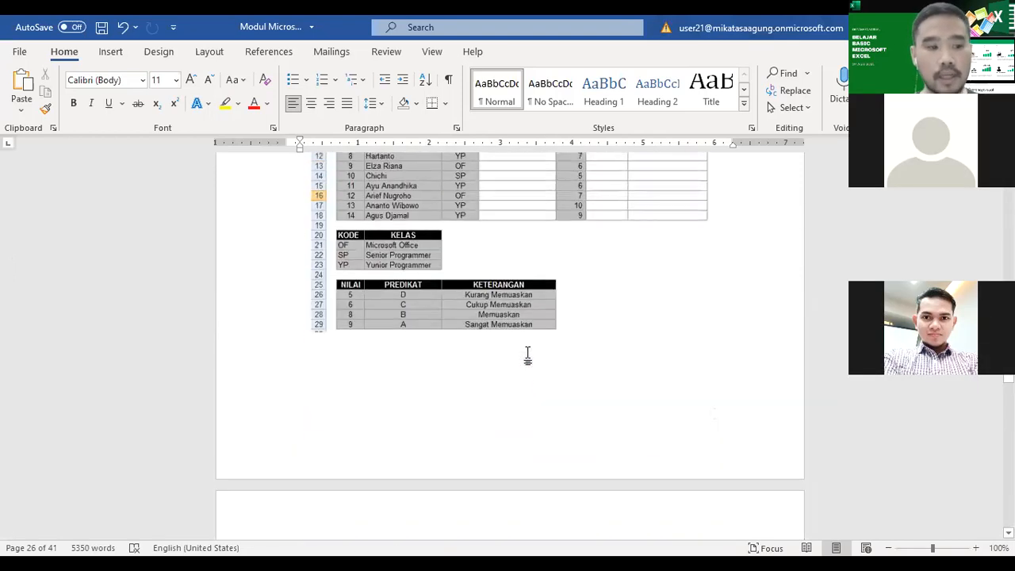
{"action": "scroll", "coordinate": [528, 356], "scroll_direction": "up", "scroll_amount": 5}
{"action": "scroll", "coordinate": [529, 352], "scroll_direction": "up", "scroll_amount": 10}
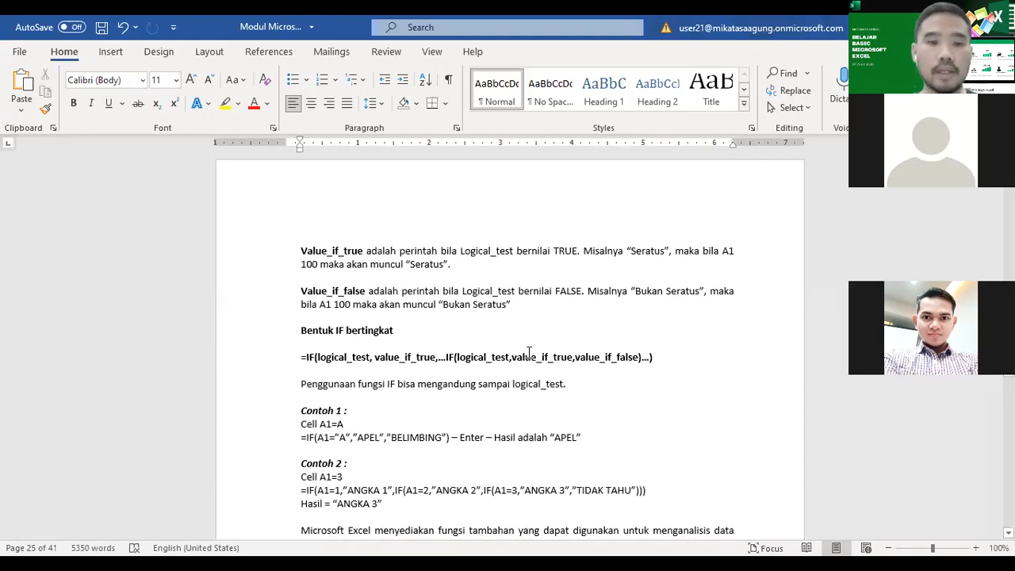
{"action": "scroll", "coordinate": [529, 352], "scroll_direction": "up", "scroll_amount": 20}
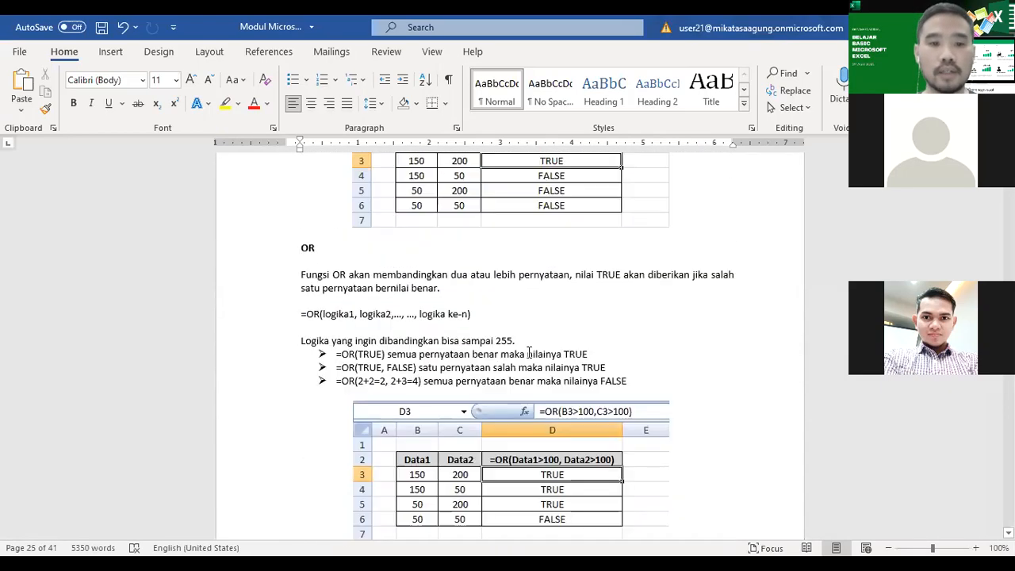
{"action": "scroll", "coordinate": [528, 352], "scroll_direction": "up", "scroll_amount": 15}
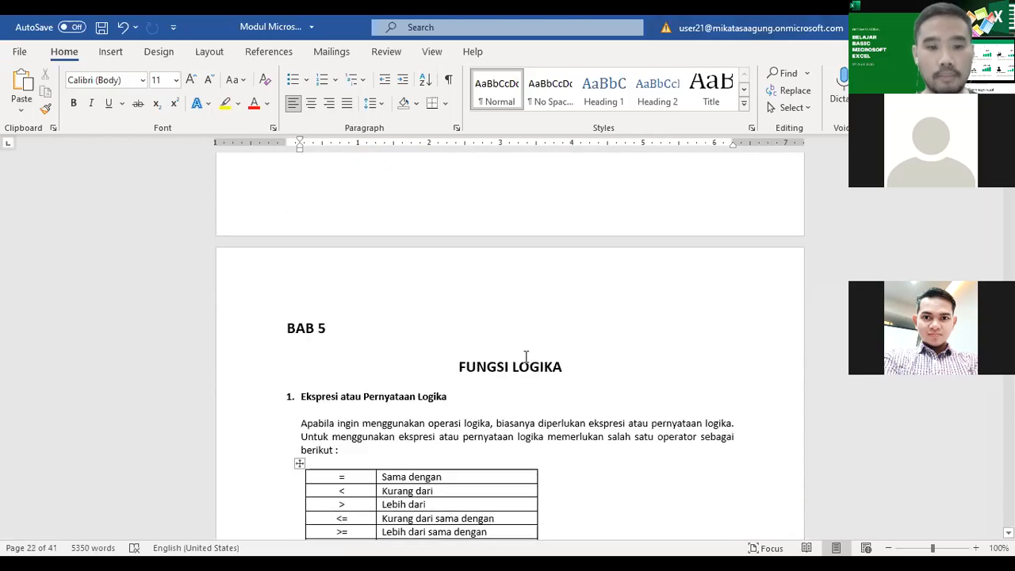
{"action": "scroll", "coordinate": [525, 351], "scroll_direction": "down", "scroll_amount": 15}
{"action": "scroll", "coordinate": [524, 364], "scroll_direction": "down", "scroll_amount": 20}
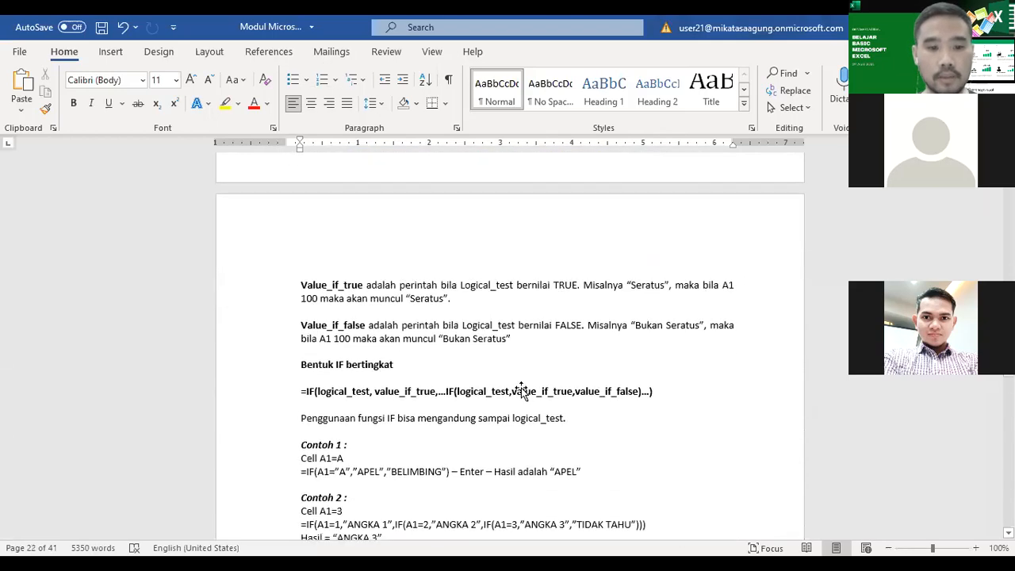
{"action": "scroll", "coordinate": [520, 389], "scroll_direction": "down", "scroll_amount": 20}
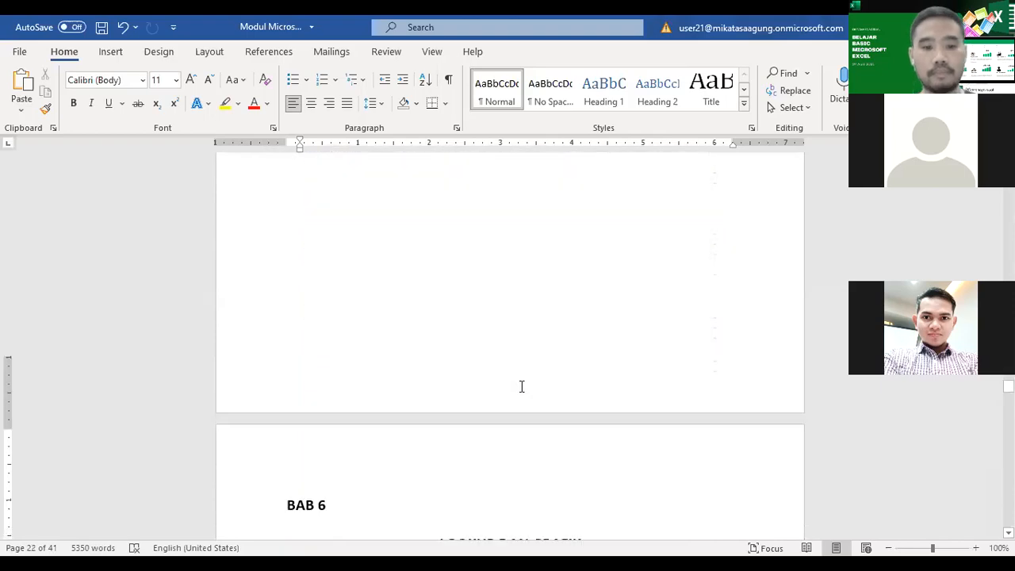
{"action": "scroll", "coordinate": [518, 395], "scroll_direction": "up", "scroll_amount": 20}
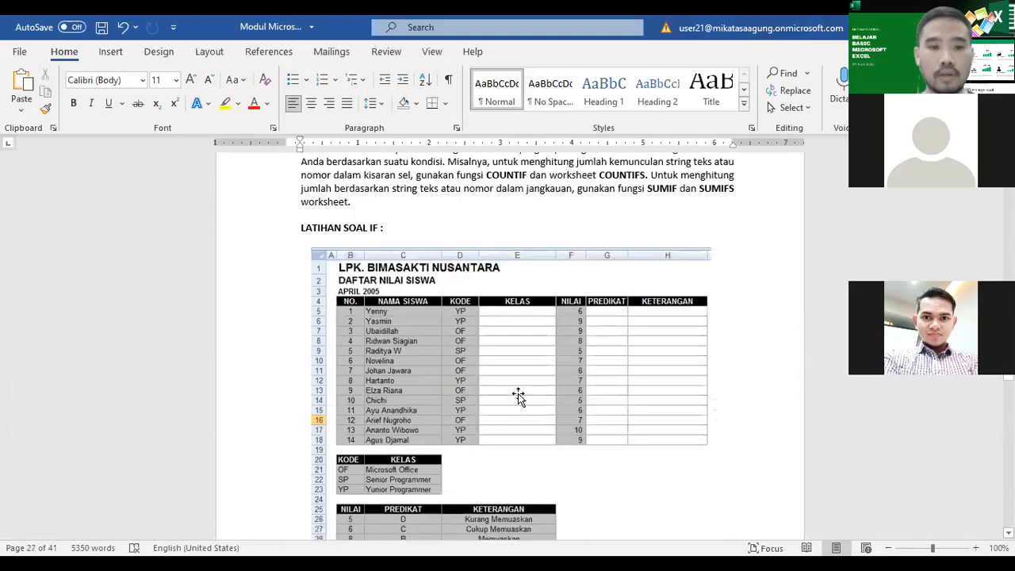
{"action": "scroll", "coordinate": [520, 393], "scroll_direction": "up", "scroll_amount": 20}
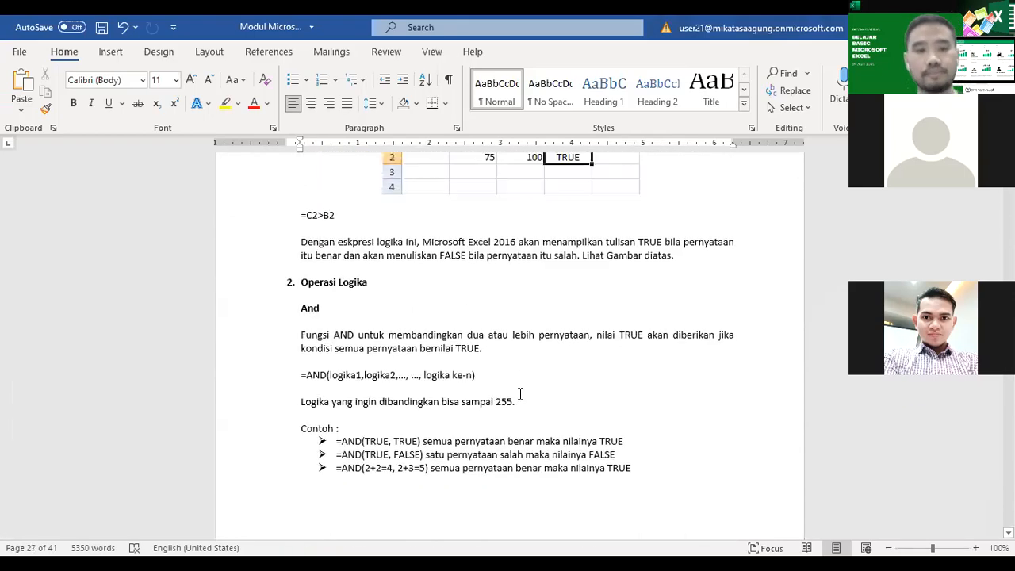
{"action": "scroll", "coordinate": [519, 394], "scroll_direction": "up", "scroll_amount": 4}
{"action": "scroll", "coordinate": [518, 394], "scroll_direction": "down", "scroll_amount": 3}
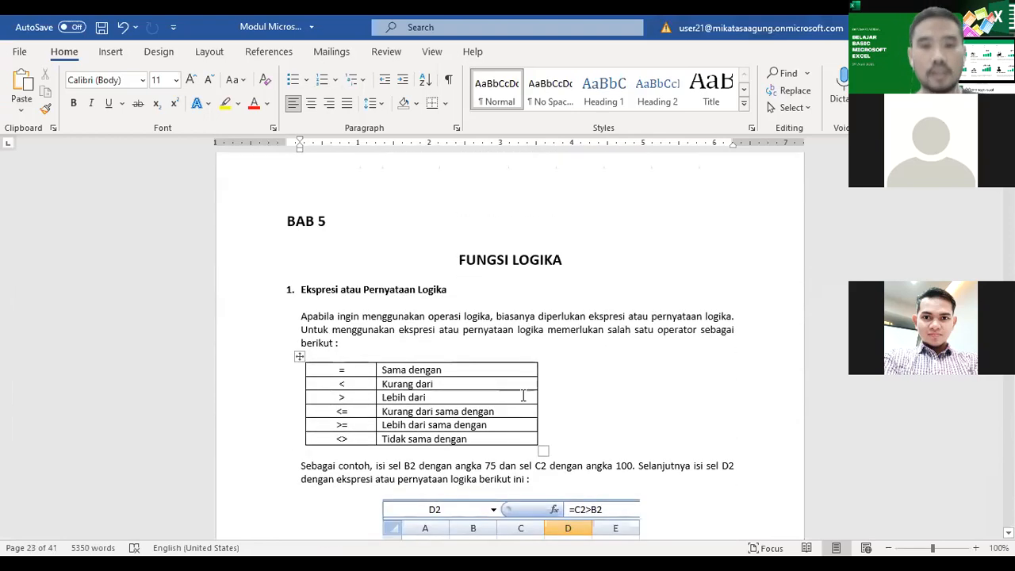
Step: Examine the "Ekspresi atau Pernyataan Logika" section and briefly highlight its whole comparison operator table
{"action": "left_click", "coordinate": [718, 106]}
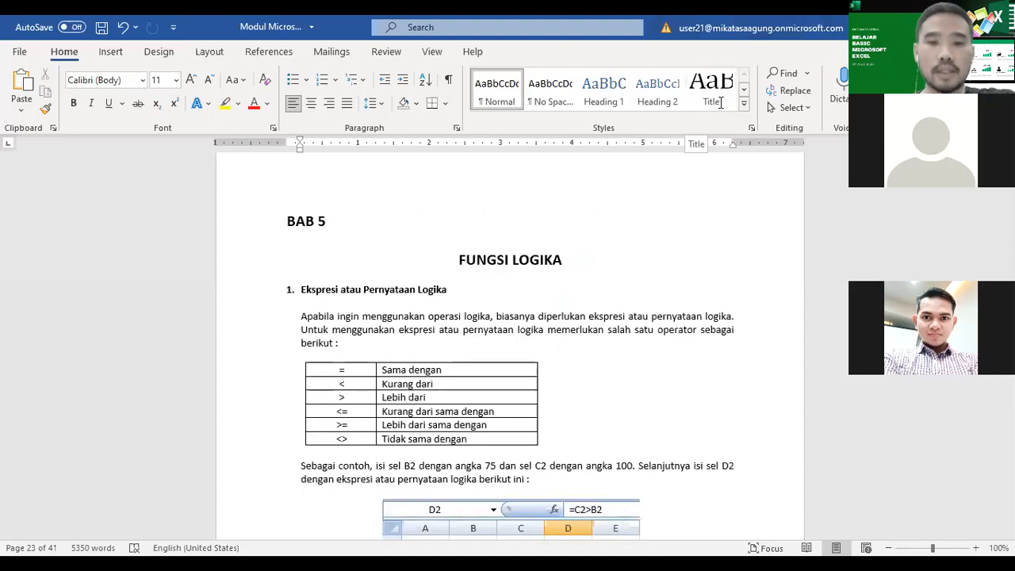
{"action": "left_click", "coordinate": [585, 283]}
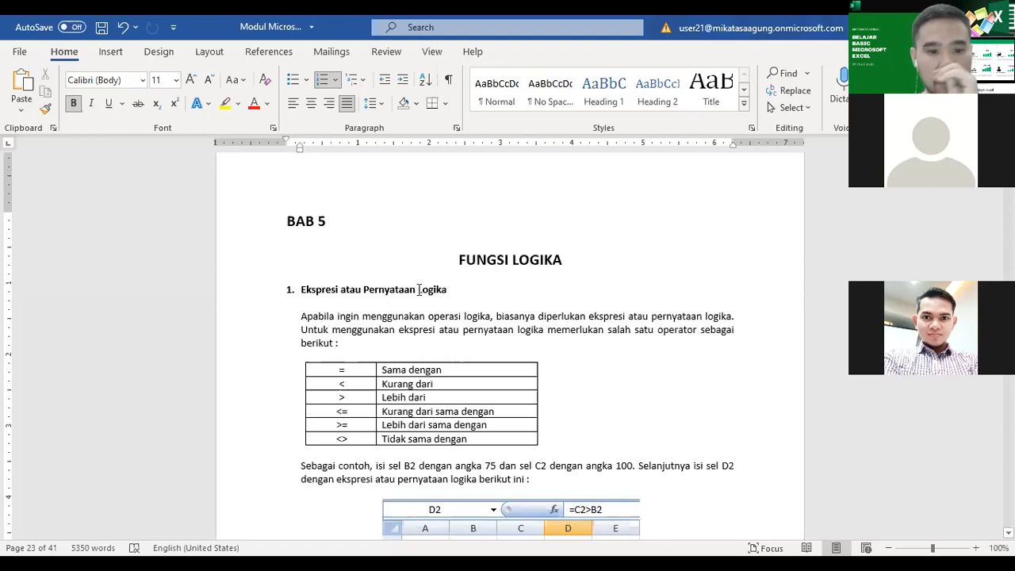
{"action": "scroll", "coordinate": [527, 401], "scroll_direction": "down", "scroll_amount": 2}
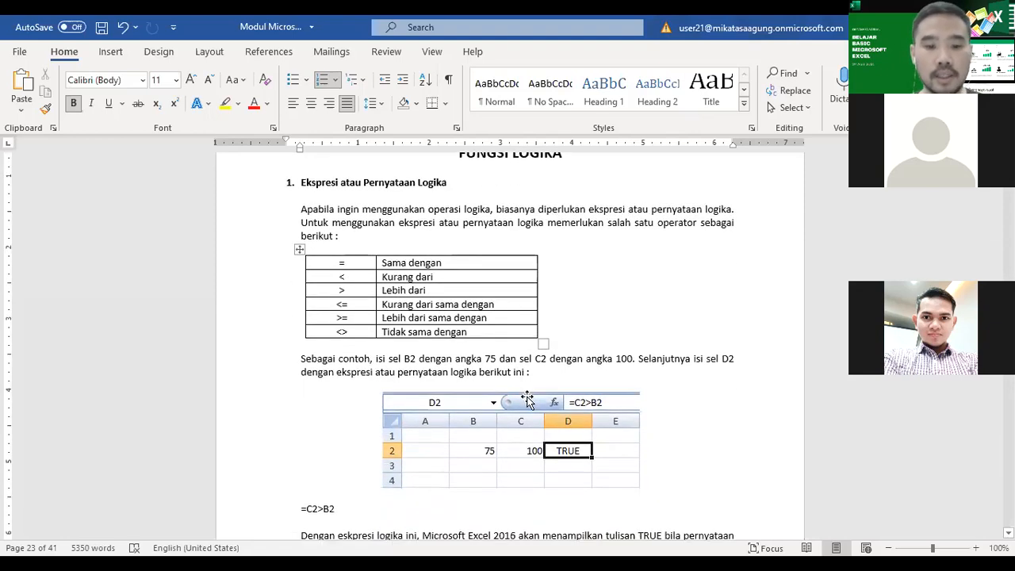
{"action": "scroll", "coordinate": [532, 392], "scroll_direction": "up", "scroll_amount": 2}
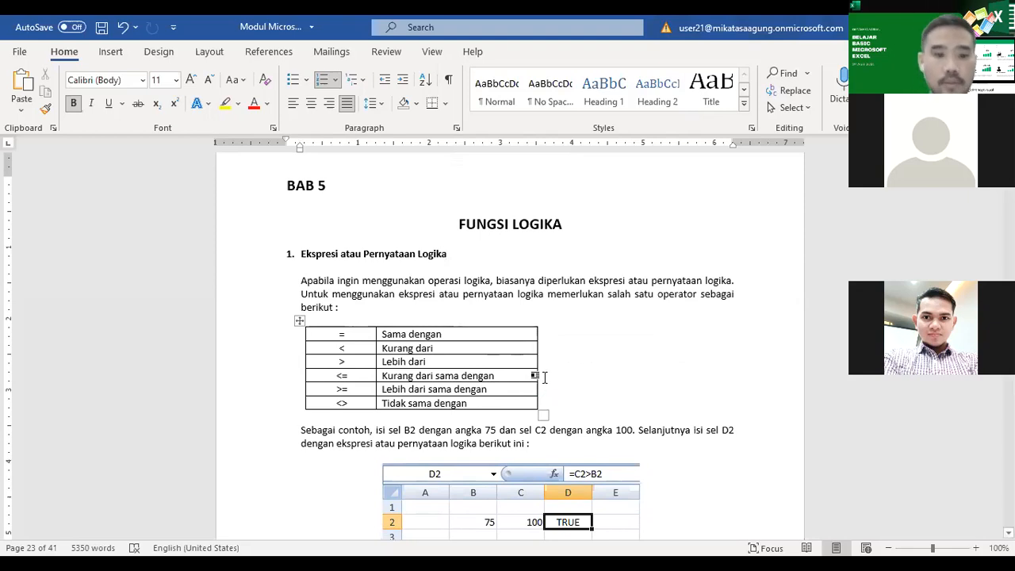
{"action": "scroll", "coordinate": [539, 385], "scroll_direction": "down", "scroll_amount": 2}
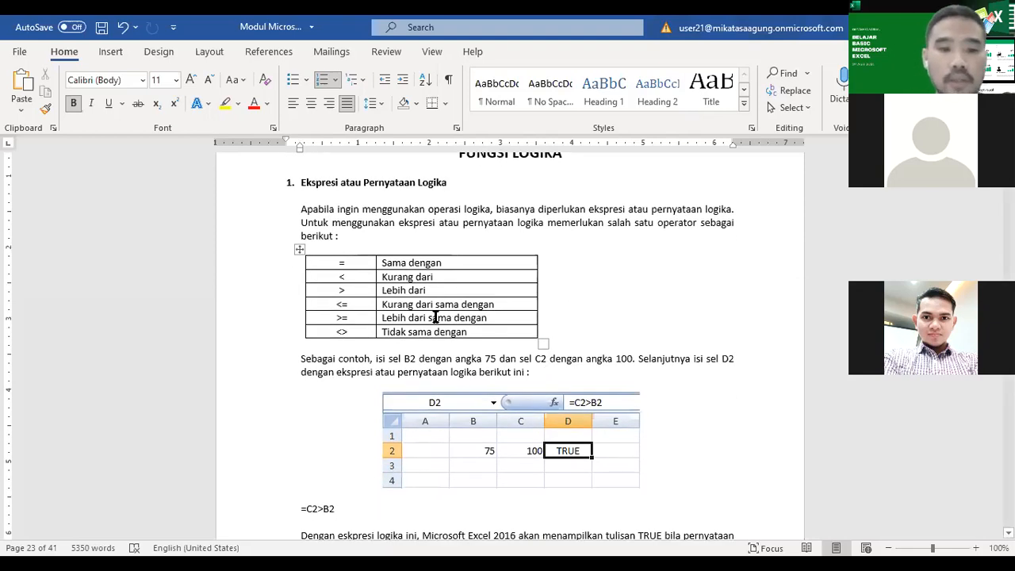
{"action": "left_click", "coordinate": [347, 269]}
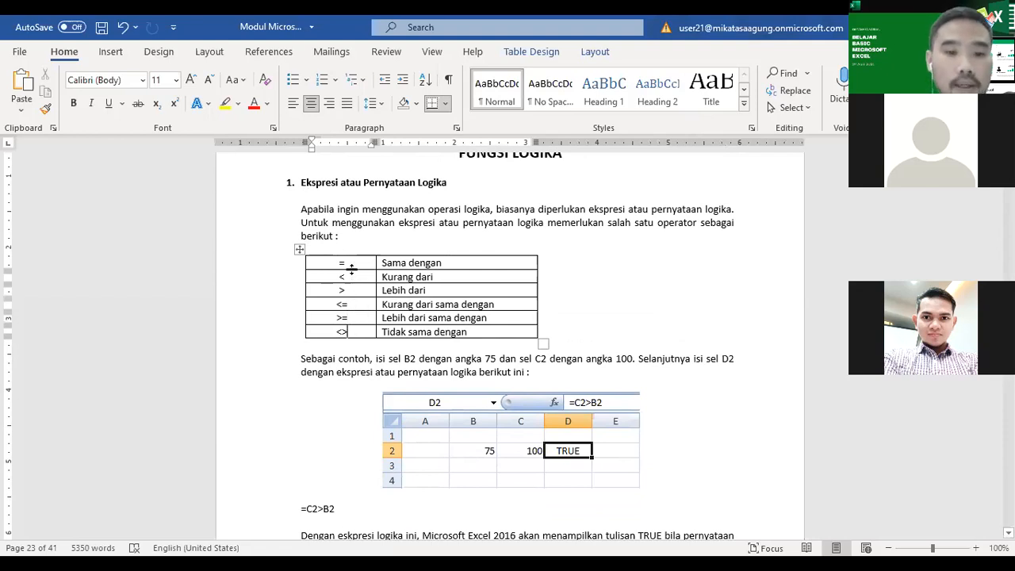
{"action": "left_click_drag", "start_coordinate": [352, 263], "coordinate": [447, 335]}
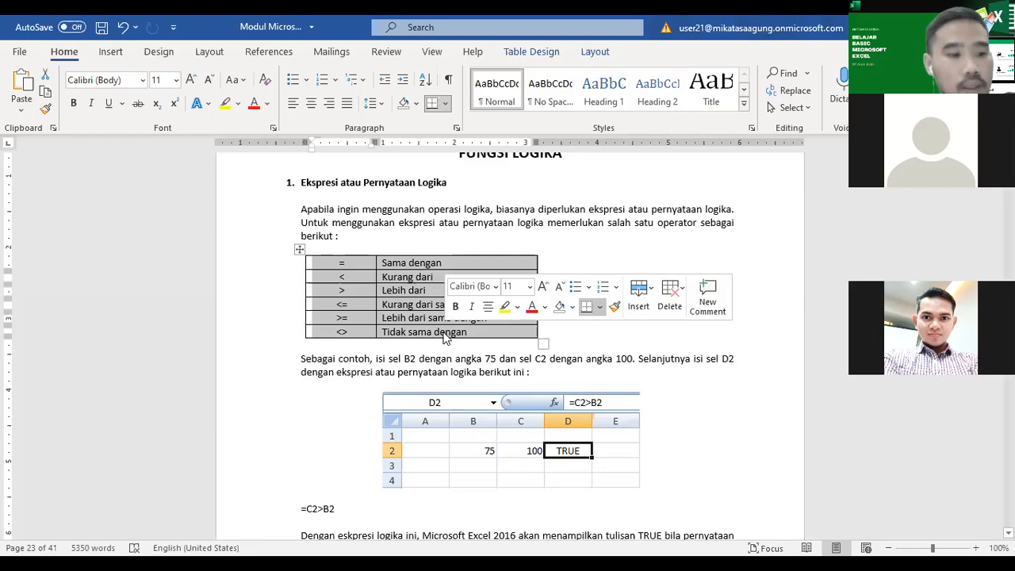
{"action": "left_click", "coordinate": [399, 327]}
Step: Examine the =C2>B2 example and the AND function's syntax and examples, checking them against the operator table
{"action": "scroll", "coordinate": [403, 325], "scroll_direction": "down", "scroll_amount": 6}
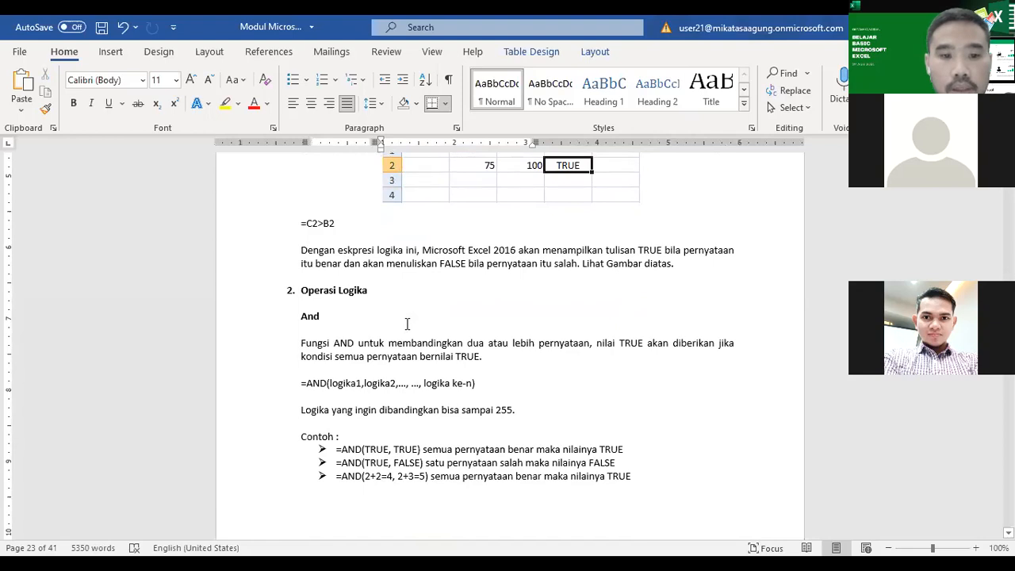
{"action": "scroll", "coordinate": [407, 323], "scroll_direction": "up", "scroll_amount": 2}
{"action": "scroll", "coordinate": [407, 323], "scroll_direction": "up", "scroll_amount": 1}
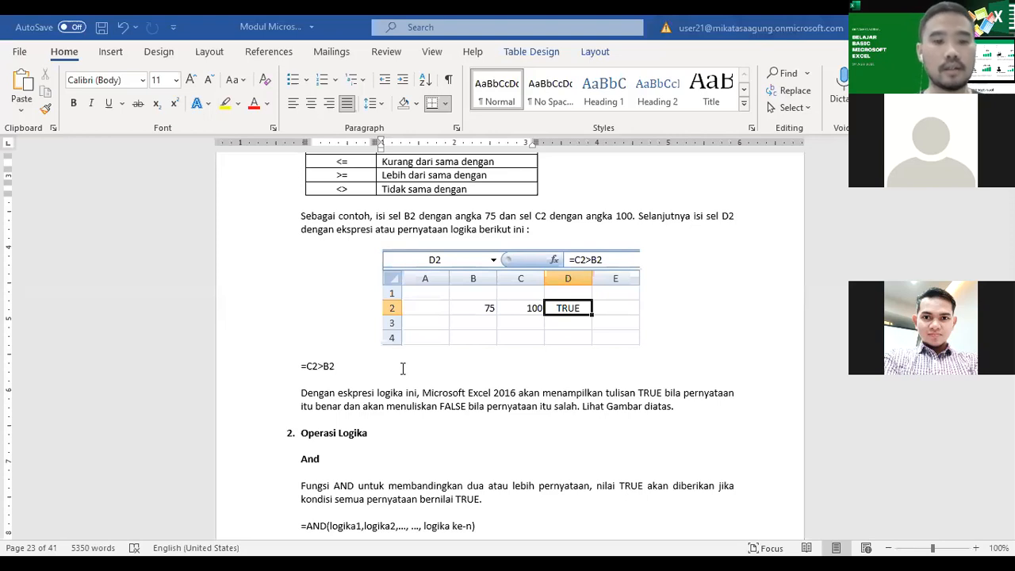
{"action": "scroll", "coordinate": [401, 367], "scroll_direction": "up", "scroll_amount": 1}
{"action": "scroll", "coordinate": [414, 365], "scroll_direction": "down", "scroll_amount": 3}
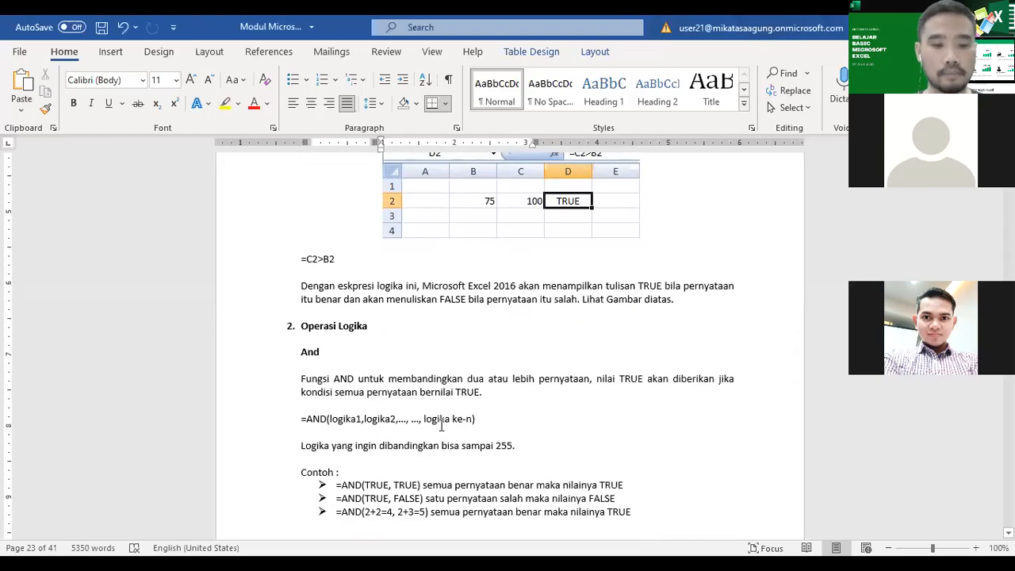
{"action": "scroll", "coordinate": [486, 432], "scroll_direction": "down", "scroll_amount": 5}
{"action": "scroll", "coordinate": [516, 401], "scroll_direction": "up", "scroll_amount": 2}
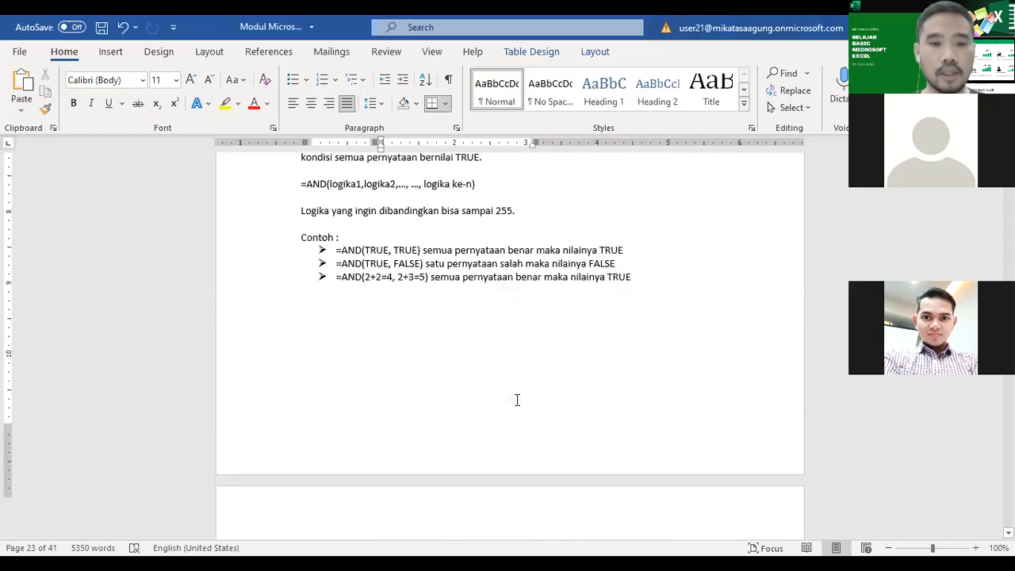
{"action": "scroll", "coordinate": [516, 400], "scroll_direction": "down", "scroll_amount": 6}
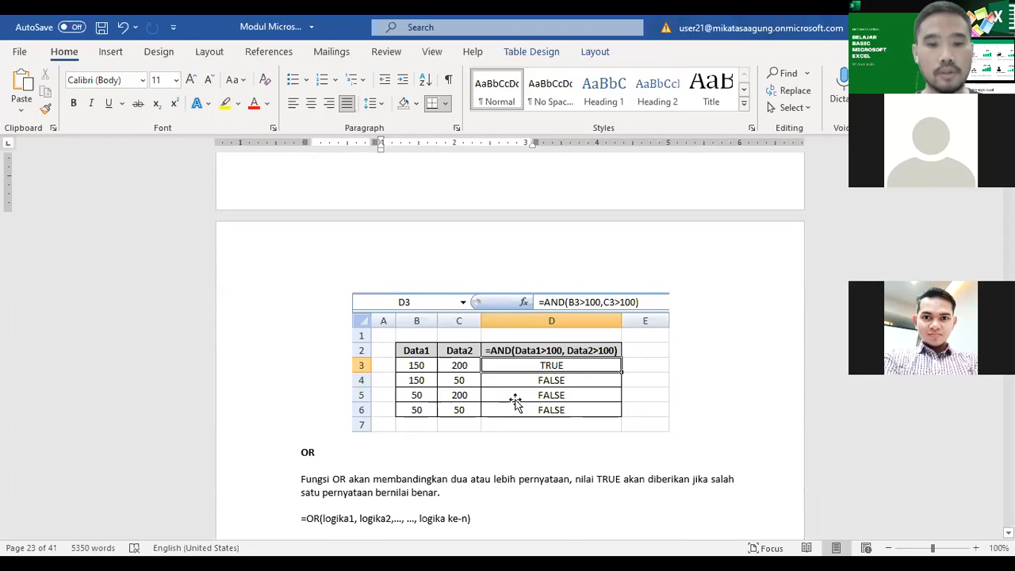
{"action": "scroll", "coordinate": [516, 401], "scroll_direction": "up", "scroll_amount": 9}
{"action": "scroll", "coordinate": [516, 401], "scroll_direction": "up", "scroll_amount": 8}
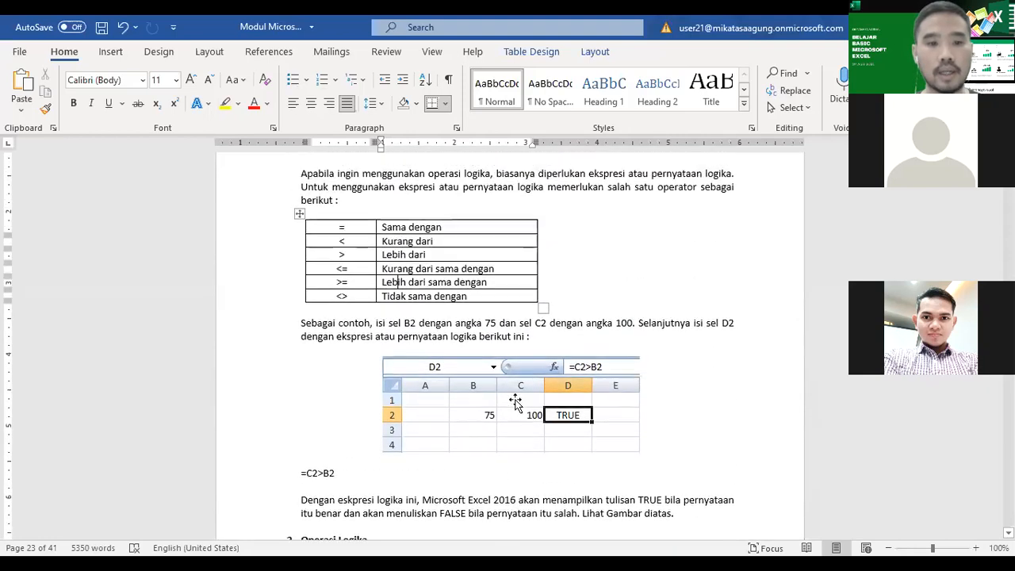
{"action": "scroll", "coordinate": [515, 405], "scroll_direction": "up", "scroll_amount": 2}
{"action": "scroll", "coordinate": [516, 401], "scroll_direction": "down", "scroll_amount": 3}
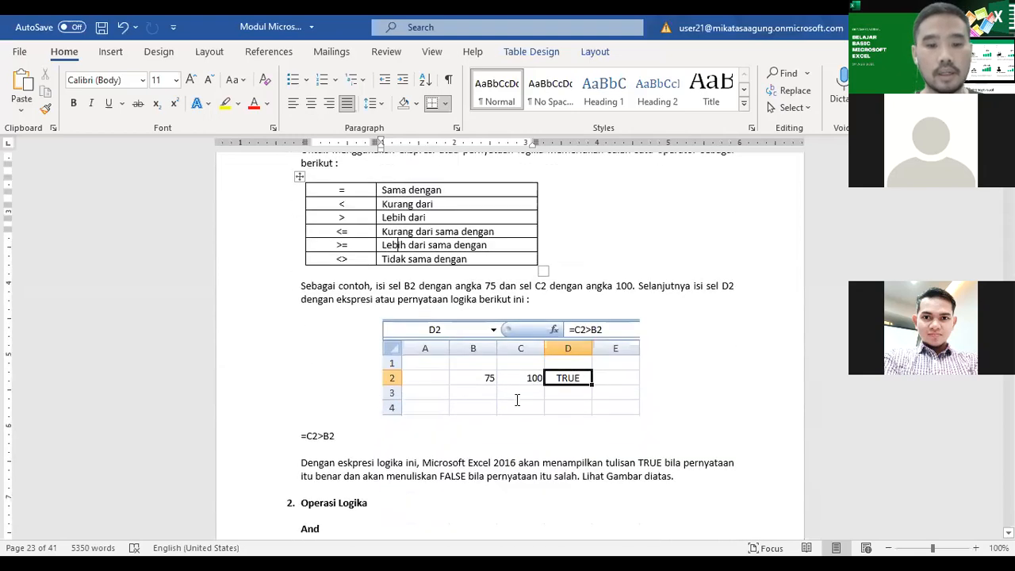
{"action": "scroll", "coordinate": [517, 401], "scroll_direction": "down", "scroll_amount": 1}
{"action": "scroll", "coordinate": [516, 401], "scroll_direction": "up", "scroll_amount": 5}
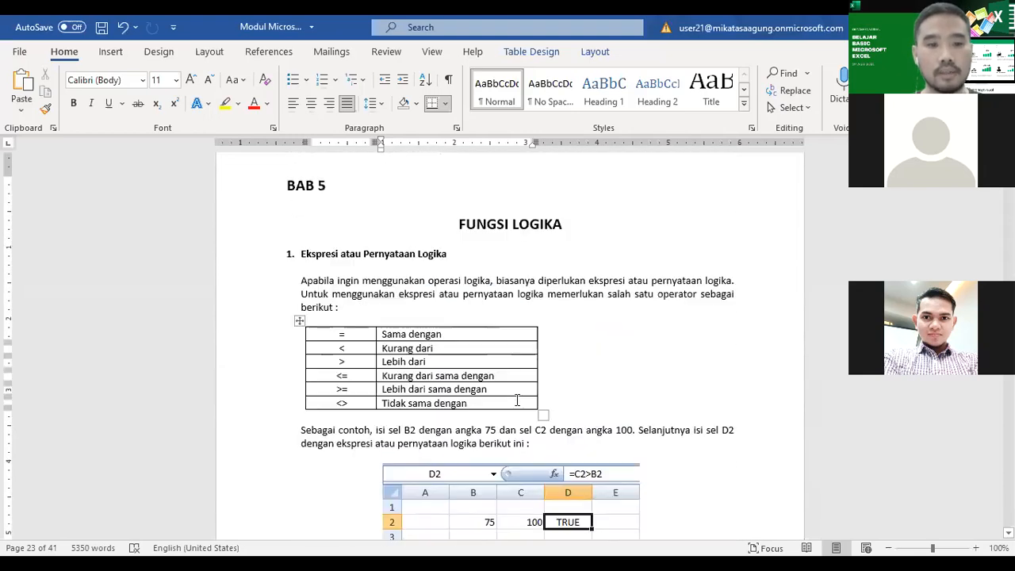
Step: Read on from the operator table through the AND, OR and NOT explanations to the "Fungsi Logika If" section
{"action": "scroll", "coordinate": [494, 373], "scroll_direction": "down", "scroll_amount": 2}
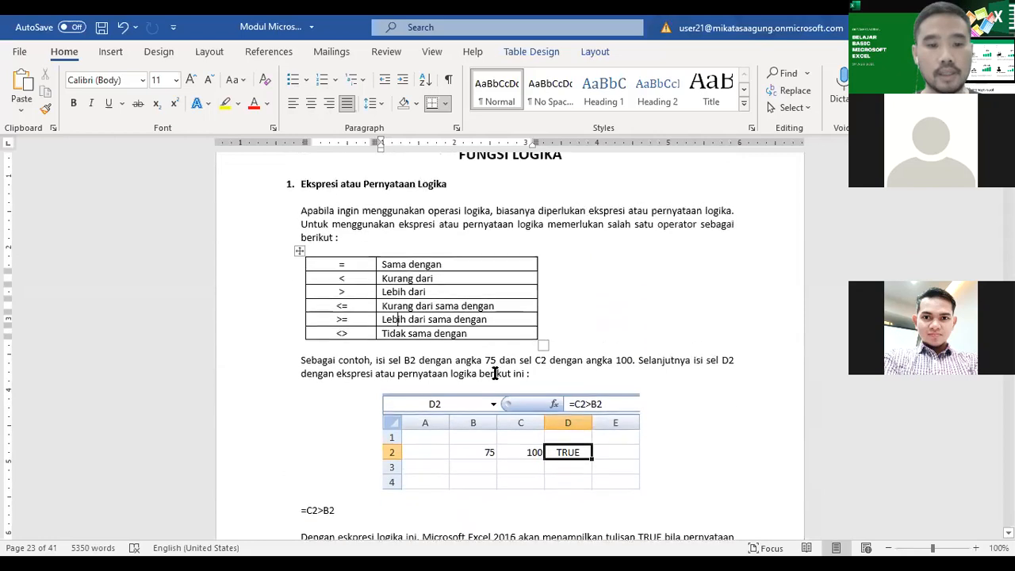
{"action": "scroll", "coordinate": [493, 376], "scroll_direction": "down", "scroll_amount": 2}
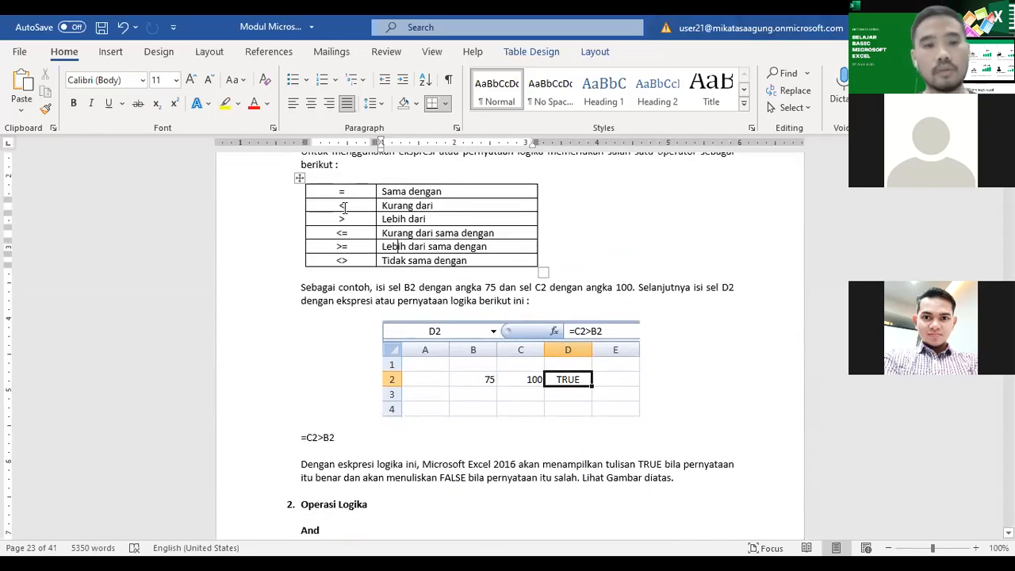
{"action": "left_click", "coordinate": [350, 249]}
{"action": "scroll", "coordinate": [467, 379], "scroll_direction": "down", "scroll_amount": 3}
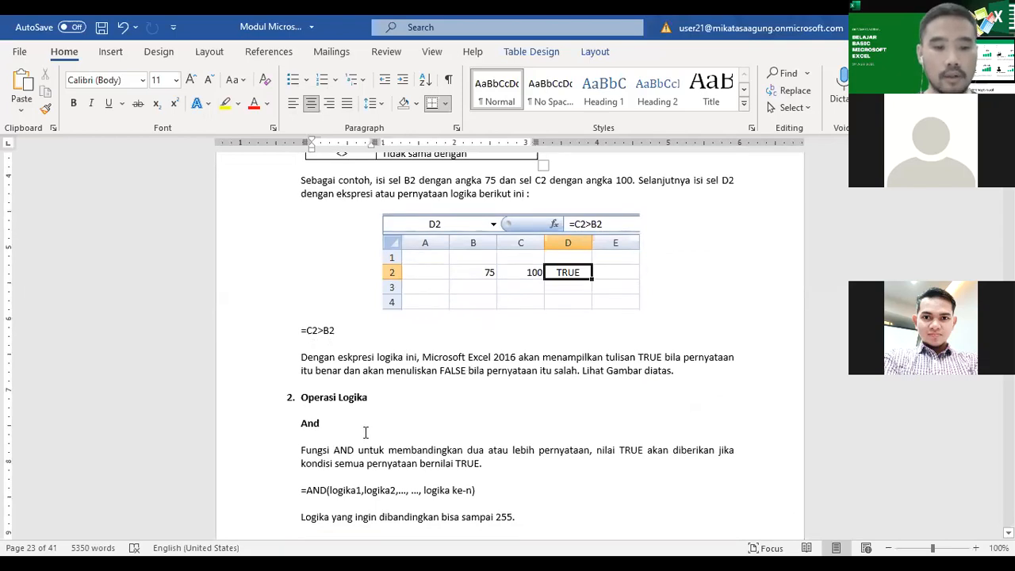
{"action": "scroll", "coordinate": [366, 428], "scroll_direction": "down", "scroll_amount": 3}
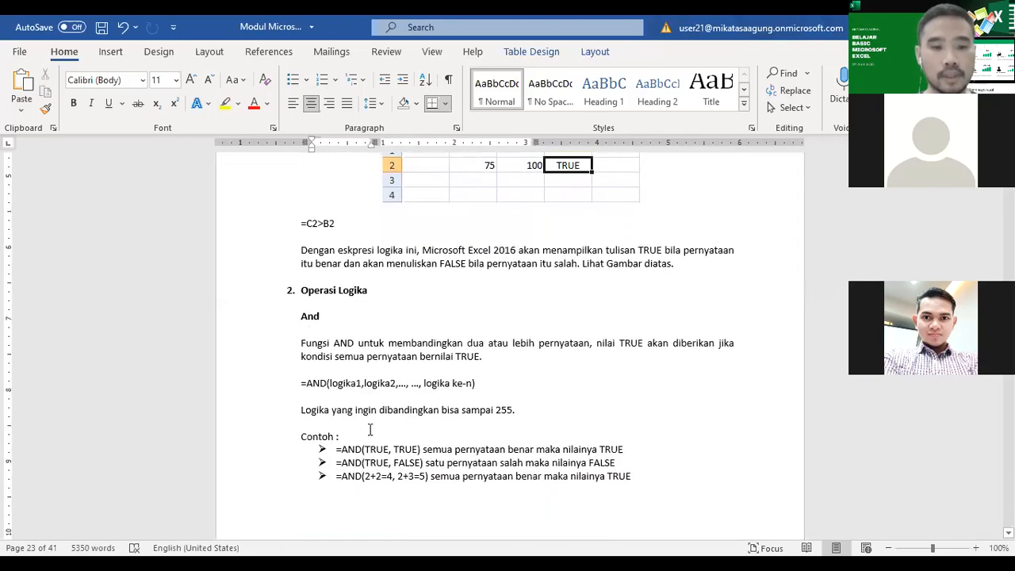
{"action": "scroll", "coordinate": [368, 431], "scroll_direction": "down", "scroll_amount": 8}
{"action": "scroll", "coordinate": [370, 429], "scroll_direction": "down", "scroll_amount": 19}
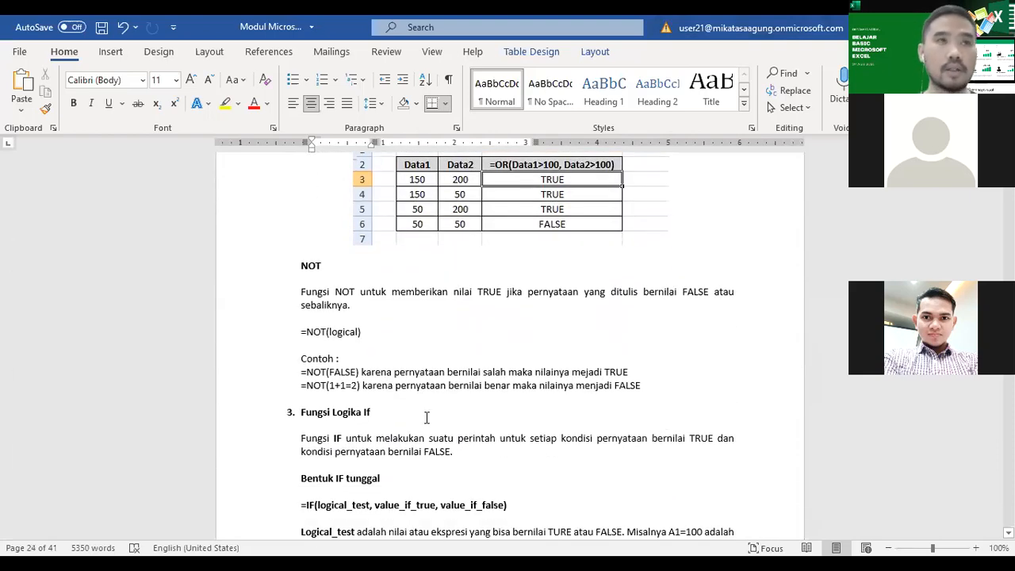
Step: Revisit the comparison operator table in BAB 5 and highlight the "And" heading under "Operasi Logika"
{"action": "scroll", "coordinate": [426, 417], "scroll_direction": "up", "scroll_amount": 20}
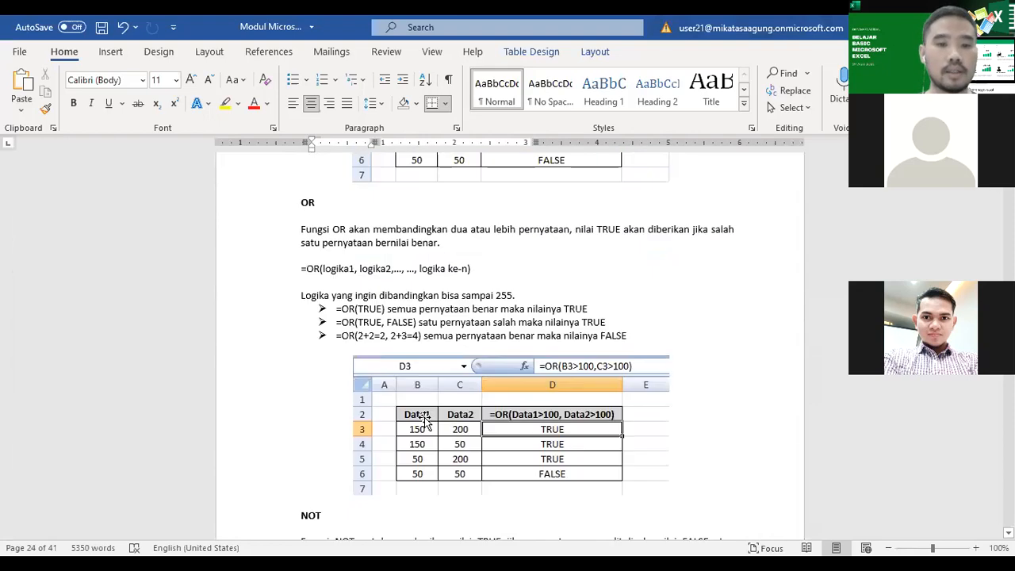
{"action": "scroll", "coordinate": [429, 418], "scroll_direction": "up", "scroll_amount": 5}
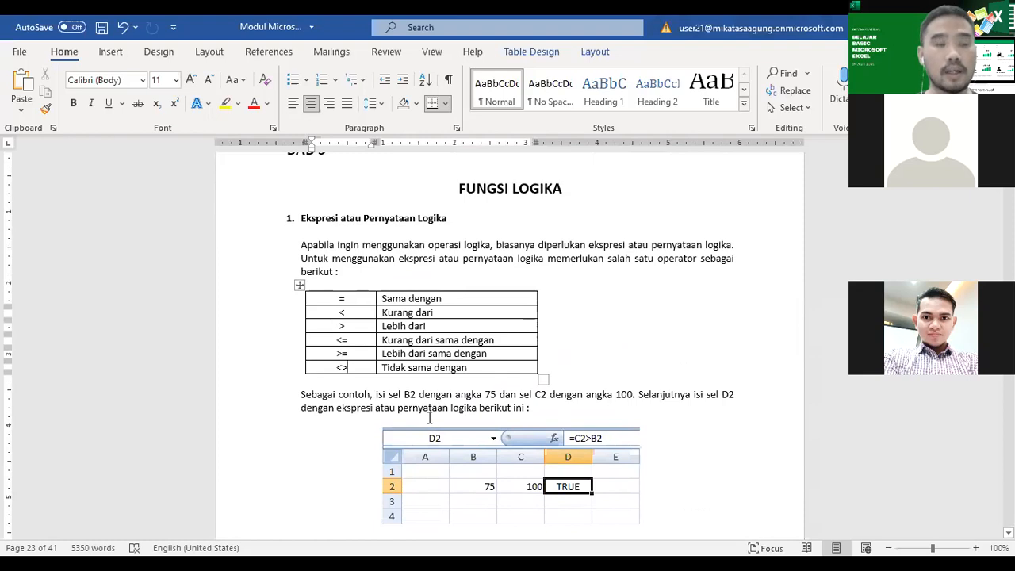
{"action": "left_click_drag", "start_coordinate": [357, 298], "coordinate": [443, 363]}
{"action": "scroll", "coordinate": [559, 378], "scroll_direction": "down", "scroll_amount": 7}
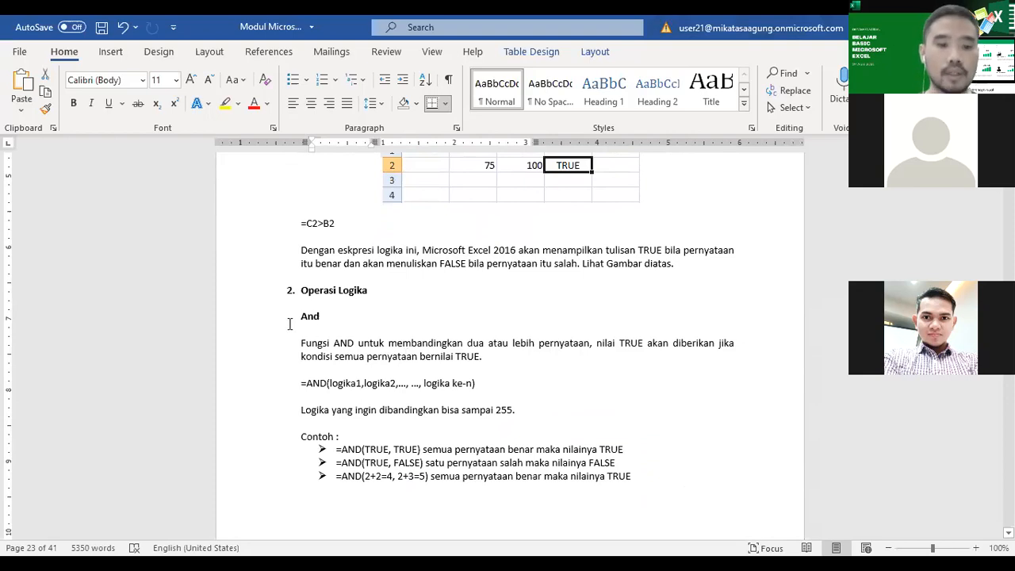
{"action": "left_click_drag", "start_coordinate": [295, 317], "coordinate": [348, 328]}
Step: Skim the OR, NOT and "Fungsi Logika If" sections and return to the AND function's examples
{"action": "scroll", "coordinate": [349, 329], "scroll_direction": "down", "scroll_amount": 18}
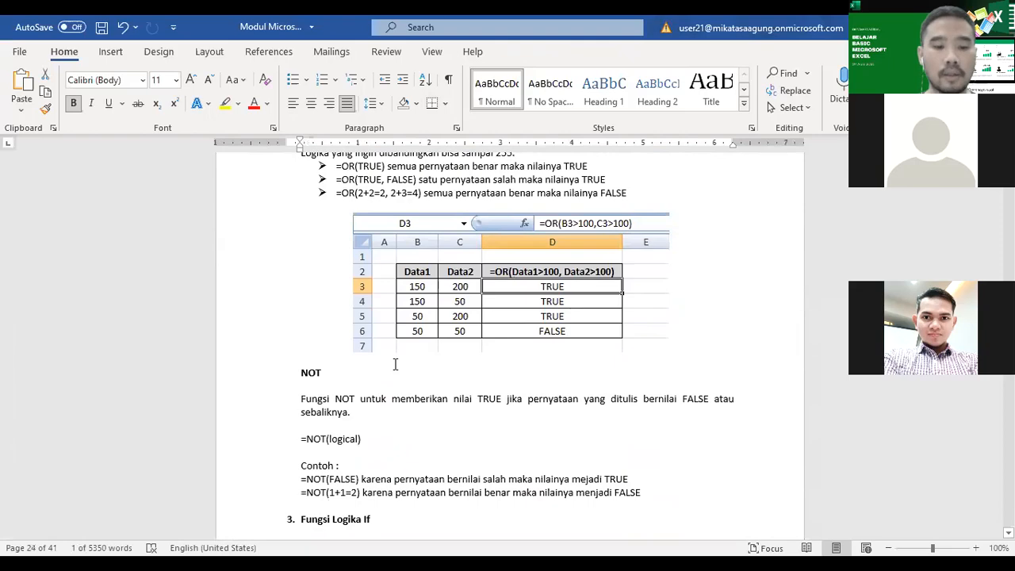
{"action": "scroll", "coordinate": [395, 364], "scroll_direction": "down", "scroll_amount": 3}
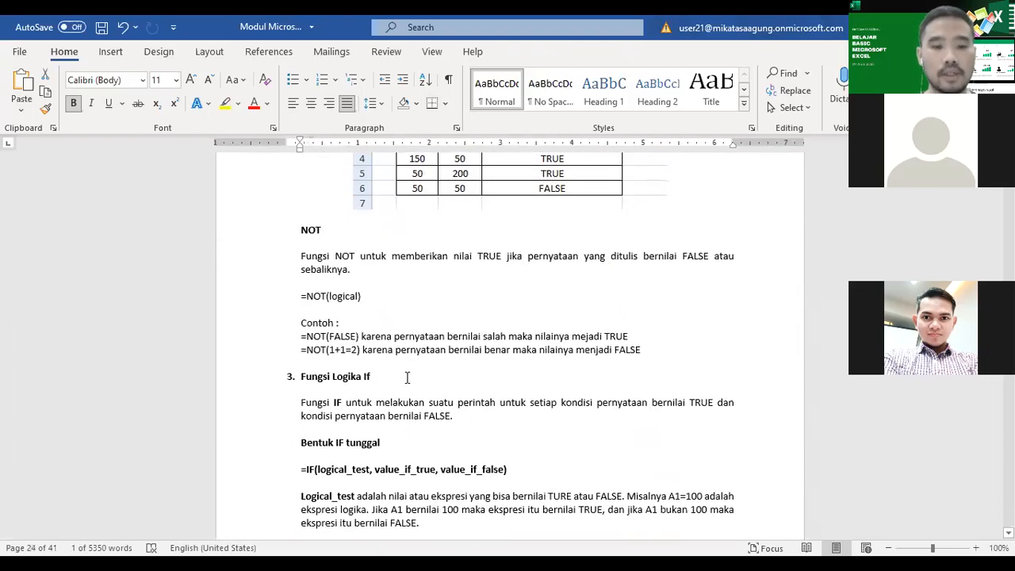
{"action": "scroll", "coordinate": [407, 379], "scroll_direction": "down", "scroll_amount": 4}
{"action": "scroll", "coordinate": [406, 378], "scroll_direction": "up", "scroll_amount": 15}
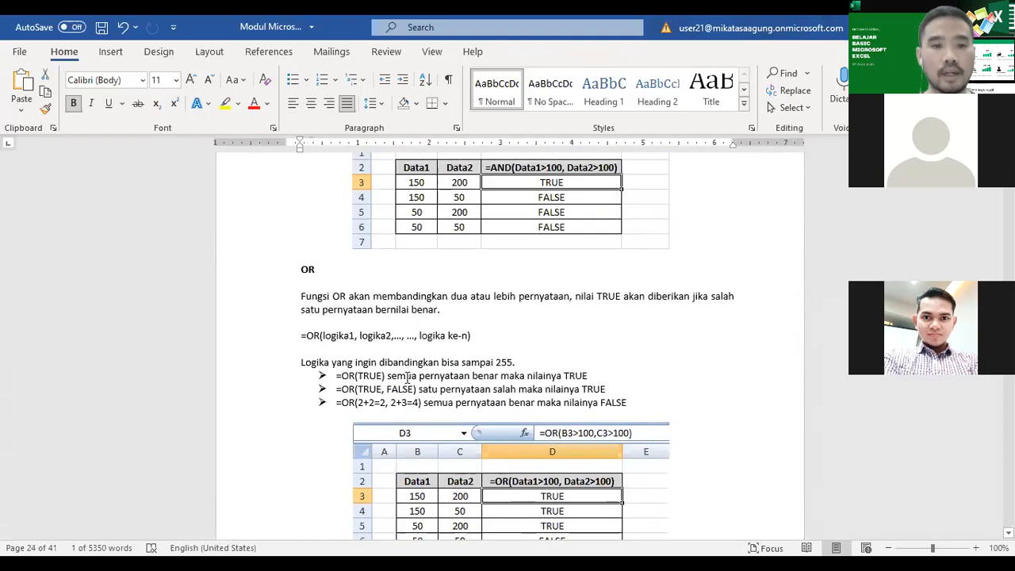
{"action": "scroll", "coordinate": [406, 379], "scroll_direction": "up", "scroll_amount": 8}
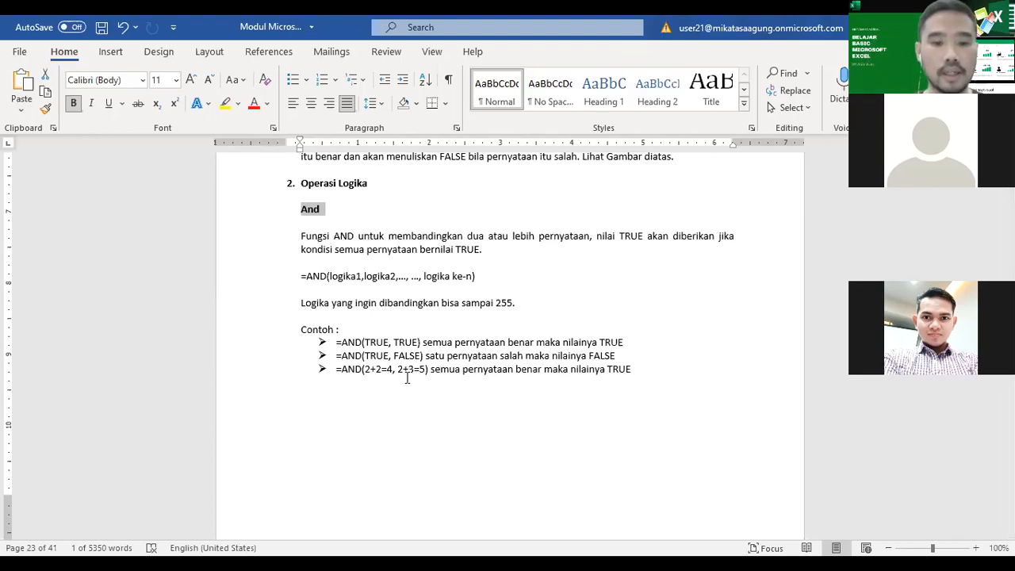
Step: Enlarge the page to 130% and highlight the arguments and the resulting value in the =AND(TRUE, TRUE) example
{"action": "left_click", "coordinate": [367, 343]}
{"action": "left_click_drag", "start_coordinate": [384, 343], "coordinate": [419, 343]}
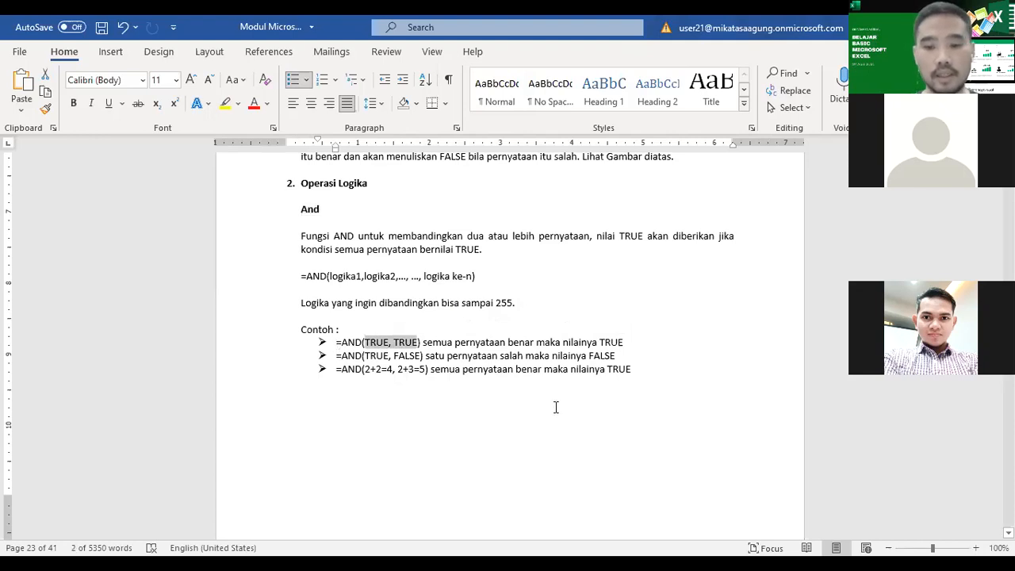
{"action": "scroll", "coordinate": [680, 459], "scroll_direction": "up", "scroll_amount": 1, "text": "ctrl"}
{"action": "scroll", "coordinate": [681, 459], "scroll_direction": "up", "scroll_amount": 2, "text": "ctrl"}
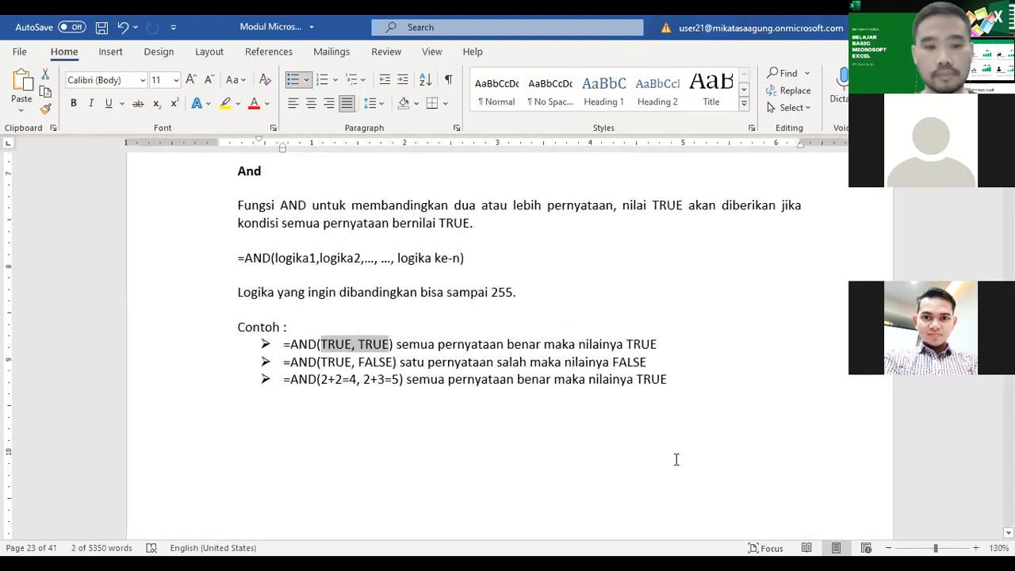
{"action": "left_click", "coordinate": [298, 344]}
{"action": "left_click_drag", "start_coordinate": [321, 344], "coordinate": [392, 345]}
{"action": "left_click_drag", "start_coordinate": [627, 345], "coordinate": [661, 347]}
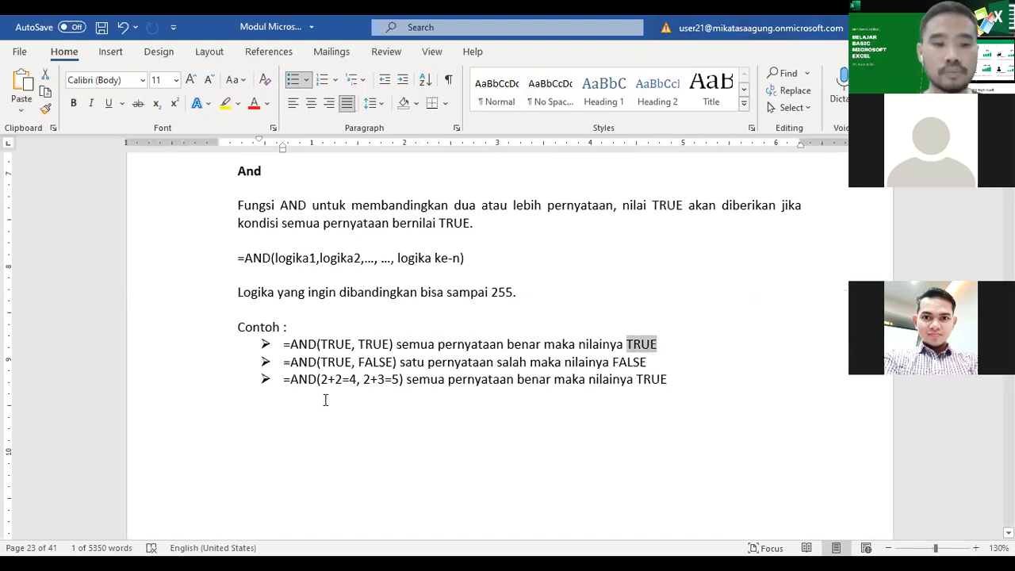
Step: Highlight the deciding arguments and resulting values in the =AND(TRUE, FALSE) and =AND(2+2=4, 2+3=5) examples
{"action": "left_click_drag", "start_coordinate": [321, 361], "coordinate": [393, 367]}
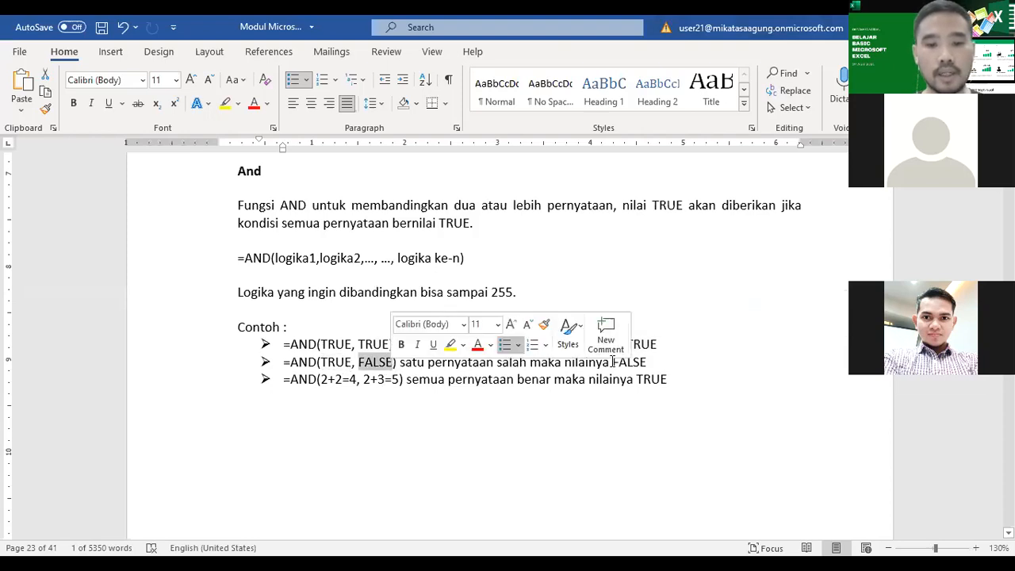
{"action": "left_click_drag", "start_coordinate": [612, 361], "coordinate": [661, 361]}
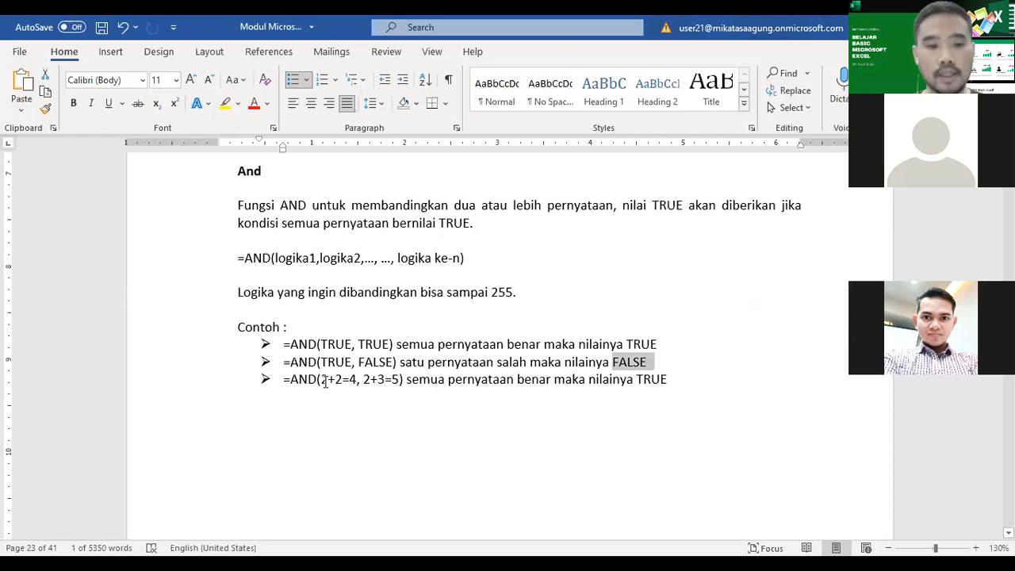
{"action": "left_click_drag", "start_coordinate": [321, 381], "coordinate": [358, 382]}
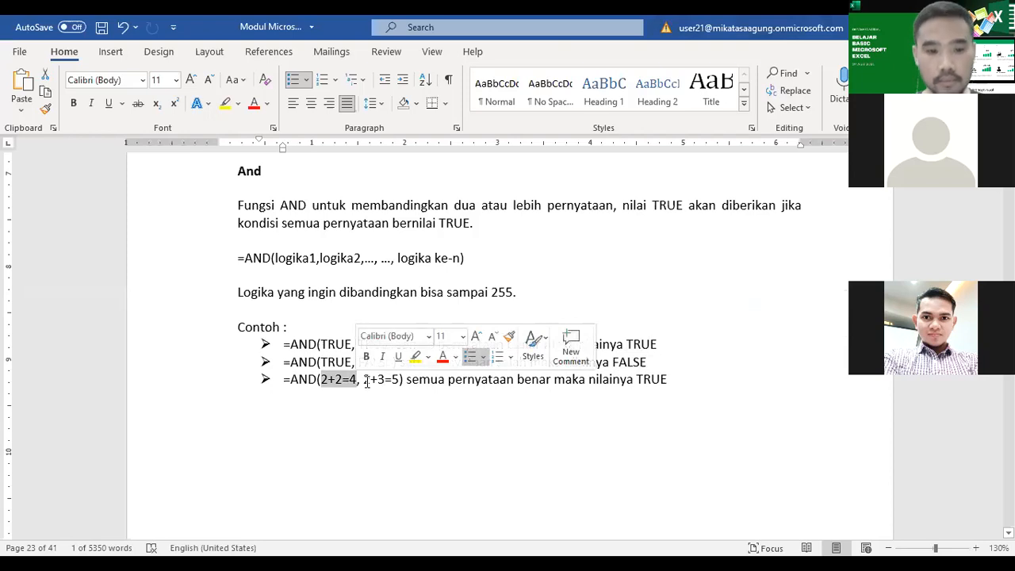
{"action": "left_click_drag", "start_coordinate": [364, 381], "coordinate": [401, 381]}
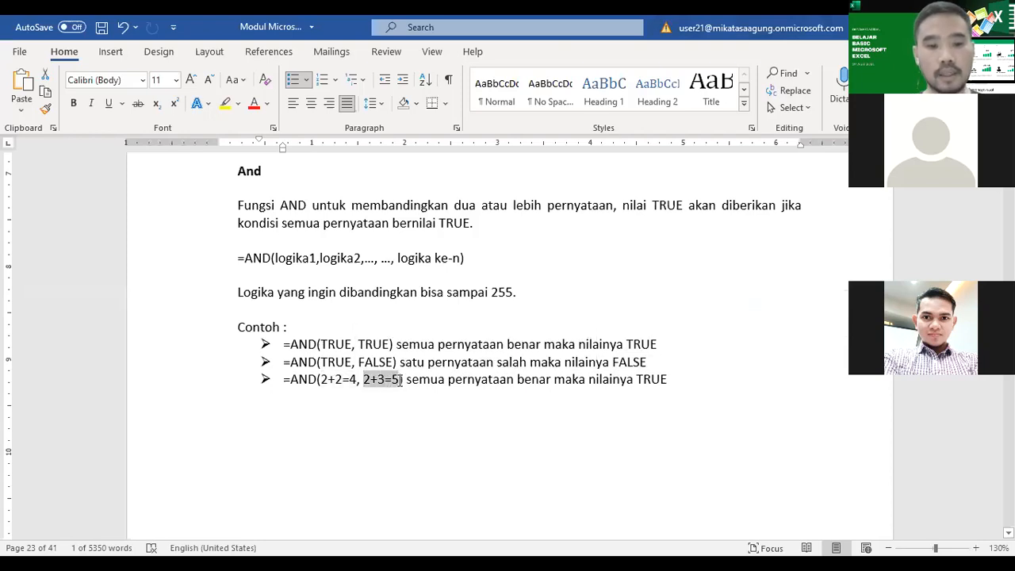
{"action": "left_click_drag", "start_coordinate": [636, 382], "coordinate": [663, 383]}
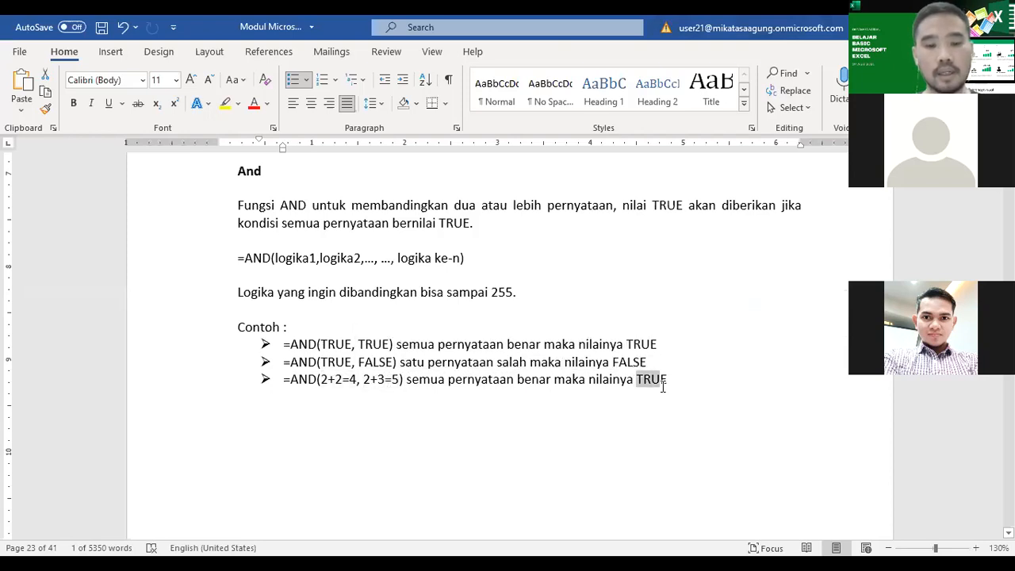
Step: Examine the =AND(B3>100,C3>100) worksheet example comparing Data1 and Data2
{"action": "scroll", "coordinate": [575, 451], "scroll_direction": "down", "scroll_amount": 8}
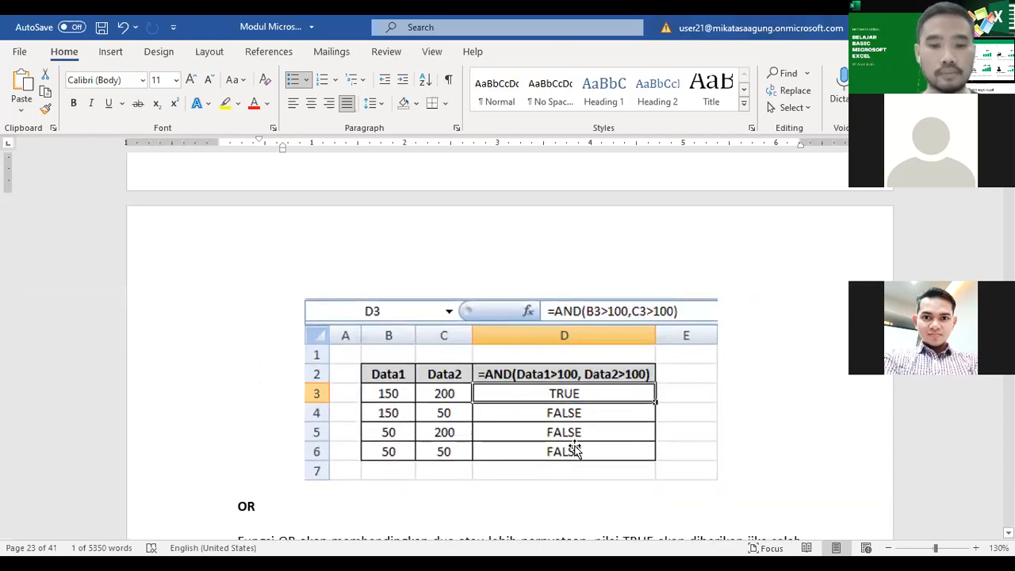
{"action": "scroll", "coordinate": [576, 450], "scroll_direction": "down", "scroll_amount": 1}
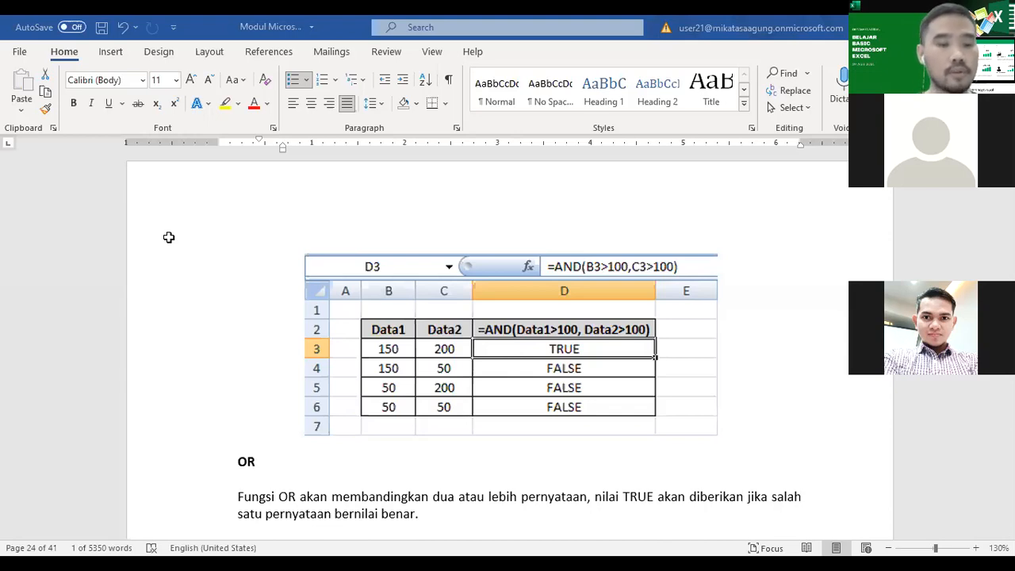
{"action": "key", "text": "alt+Tab"}
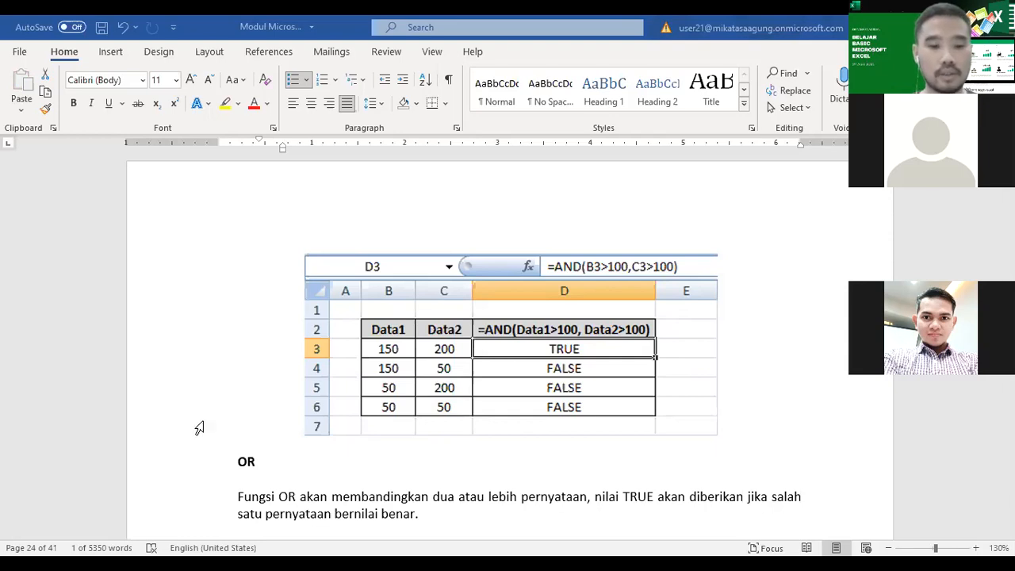
Step: Read the OR function's explanation, examples and Data1/Data2 table, continuing through NOT to the single IF form
{"action": "scroll", "coordinate": [453, 426], "scroll_direction": "down", "scroll_amount": 3}
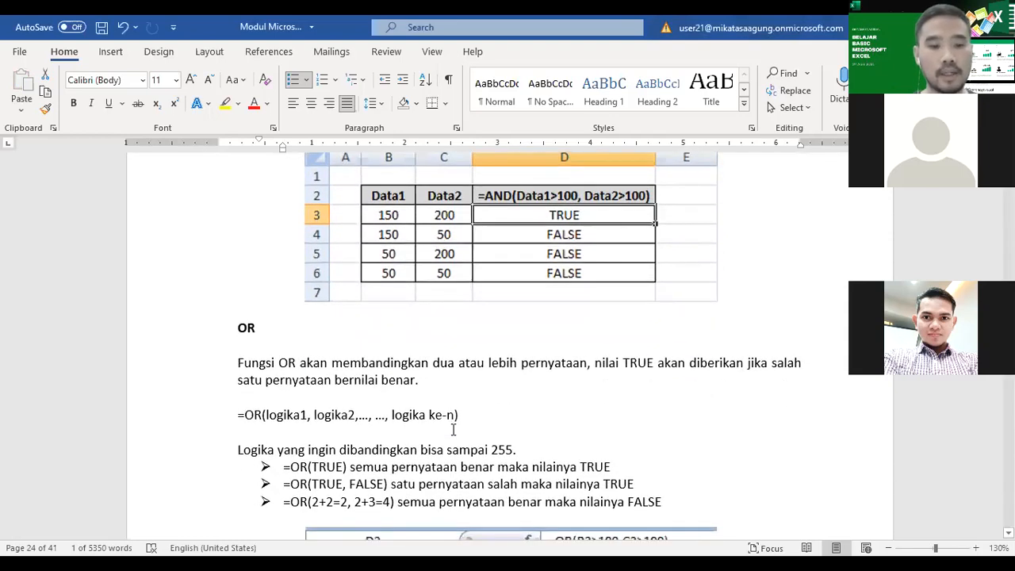
{"action": "scroll", "coordinate": [453, 429], "scroll_direction": "down", "scroll_amount": 2}
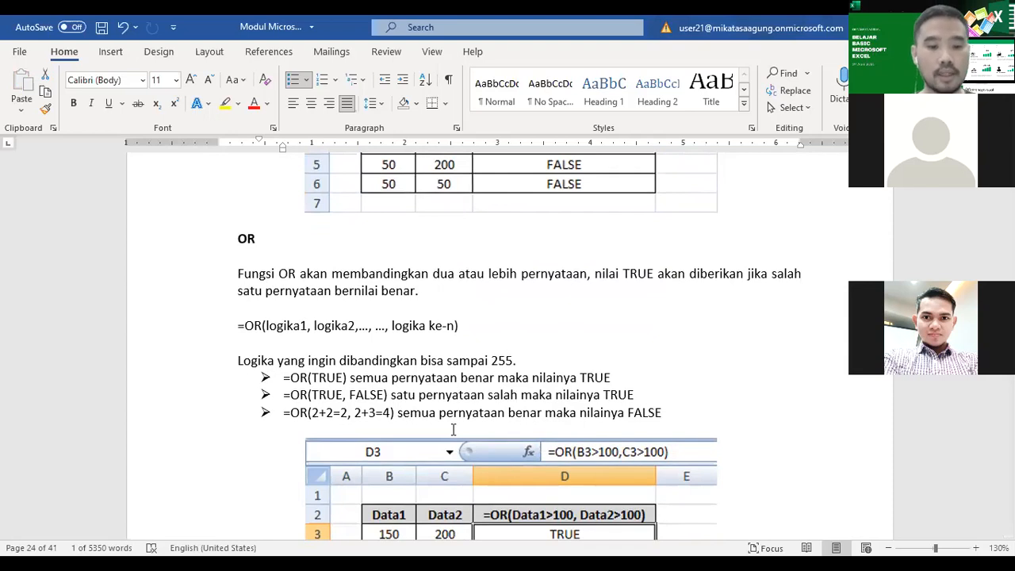
{"action": "scroll", "coordinate": [453, 429], "scroll_direction": "down", "scroll_amount": 3}
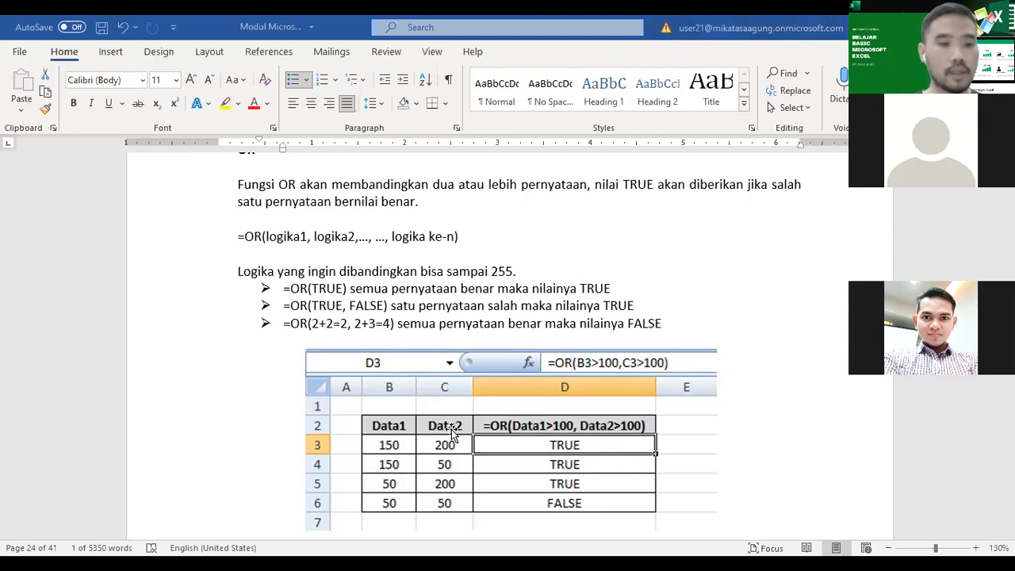
{"action": "scroll", "coordinate": [341, 388], "scroll_direction": "down", "scroll_amount": 5}
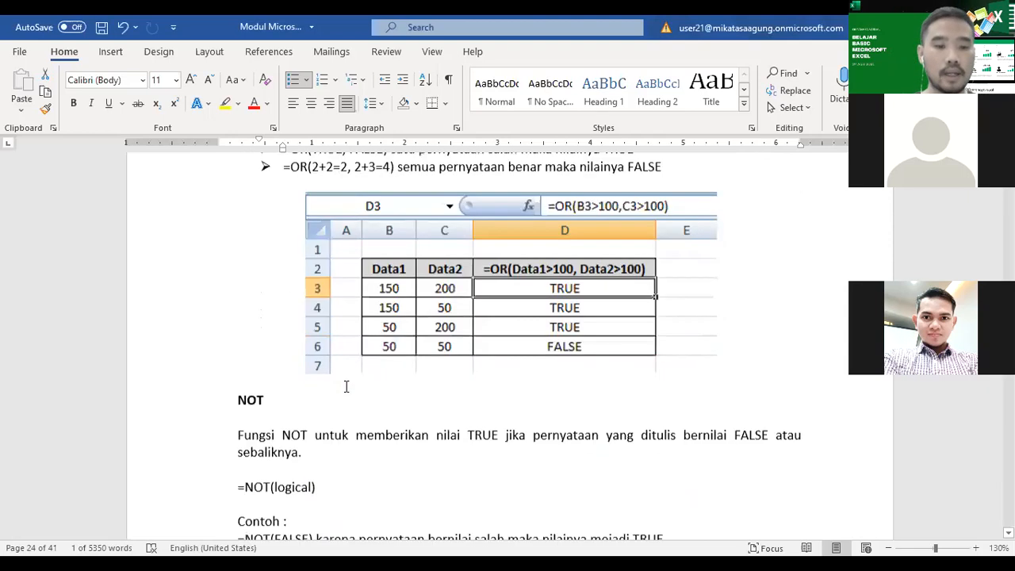
{"action": "scroll", "coordinate": [346, 386], "scroll_direction": "down", "scroll_amount": 2}
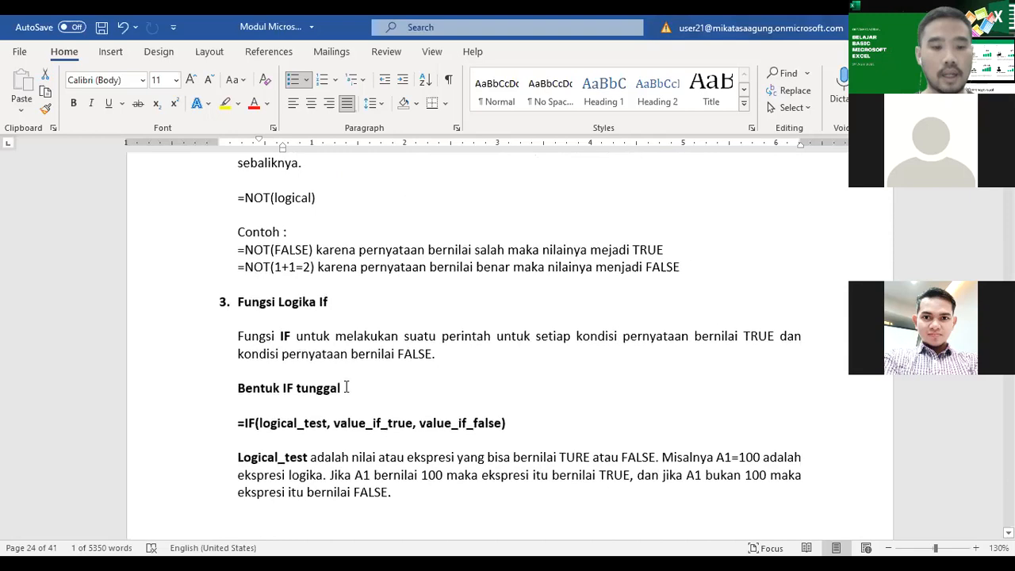
Step: Examine the NOT function's description and examples, highlighting the phrase "bernilai FALSE atau sebaliknya."
{"action": "scroll", "coordinate": [347, 386], "scroll_direction": "up", "scroll_amount": 1}
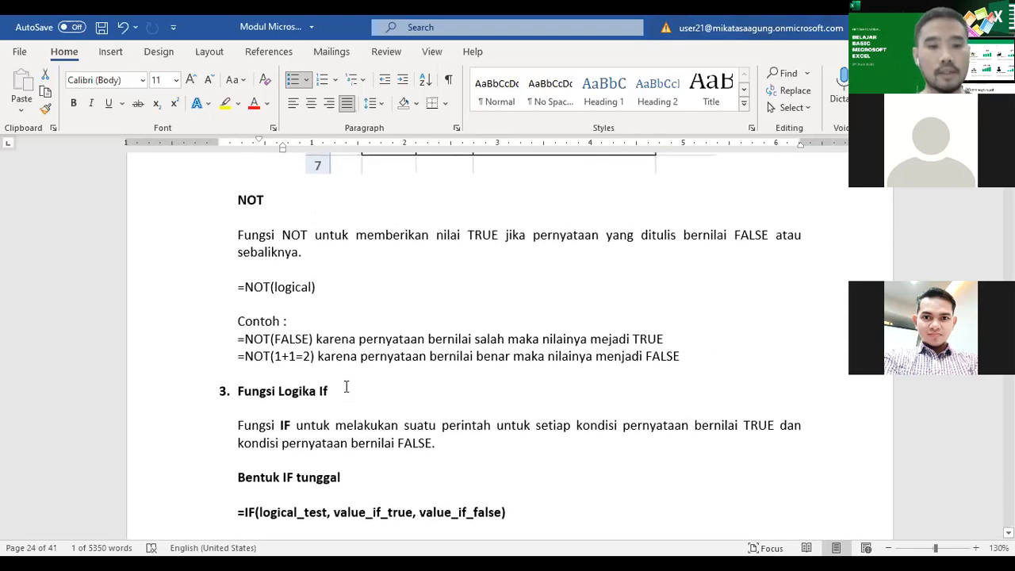
{"action": "left_click", "coordinate": [532, 236]}
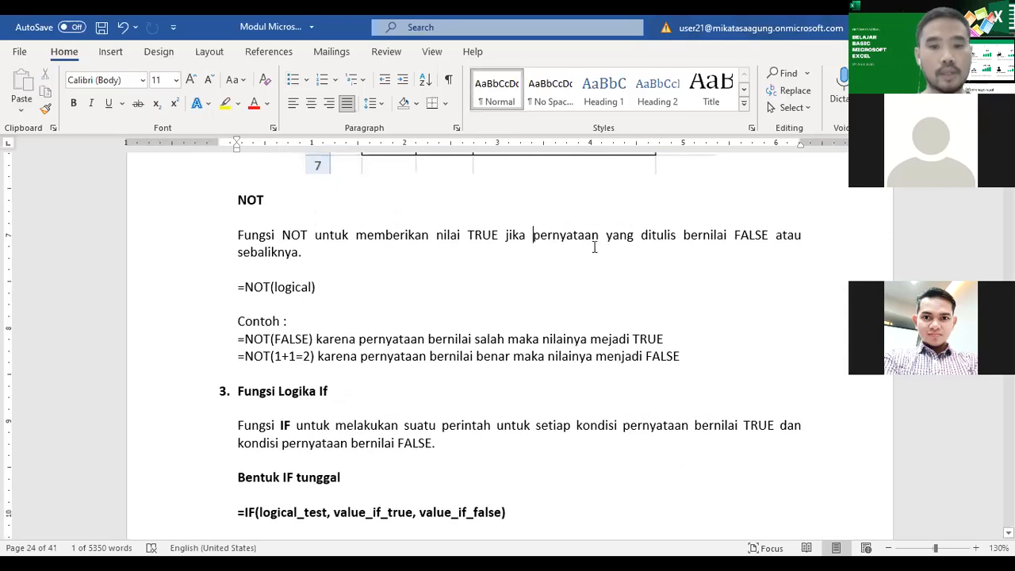
{"action": "left_click_drag", "start_coordinate": [683, 235], "coordinate": [758, 249]}
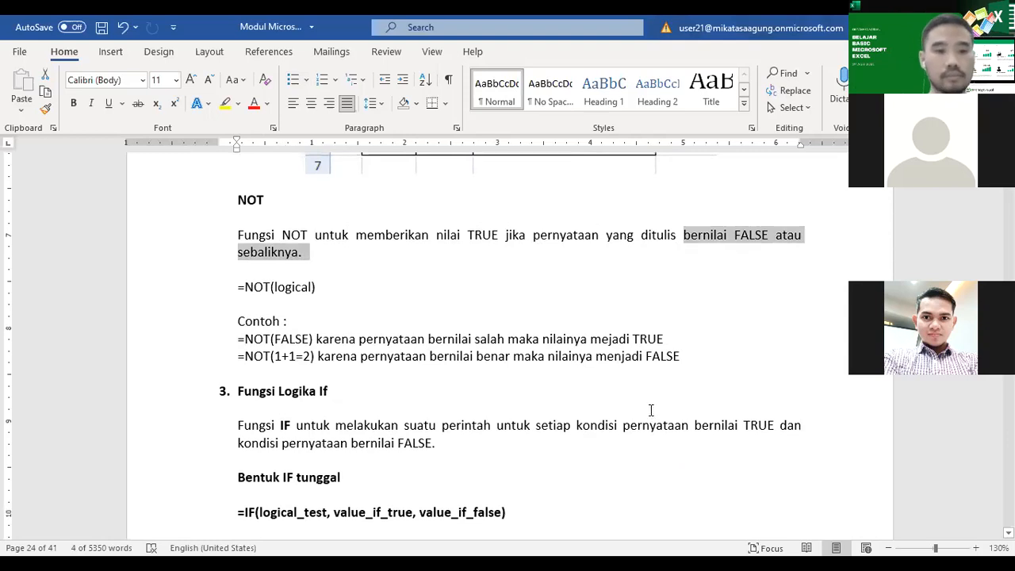
{"action": "left_click", "coordinate": [399, 341]}
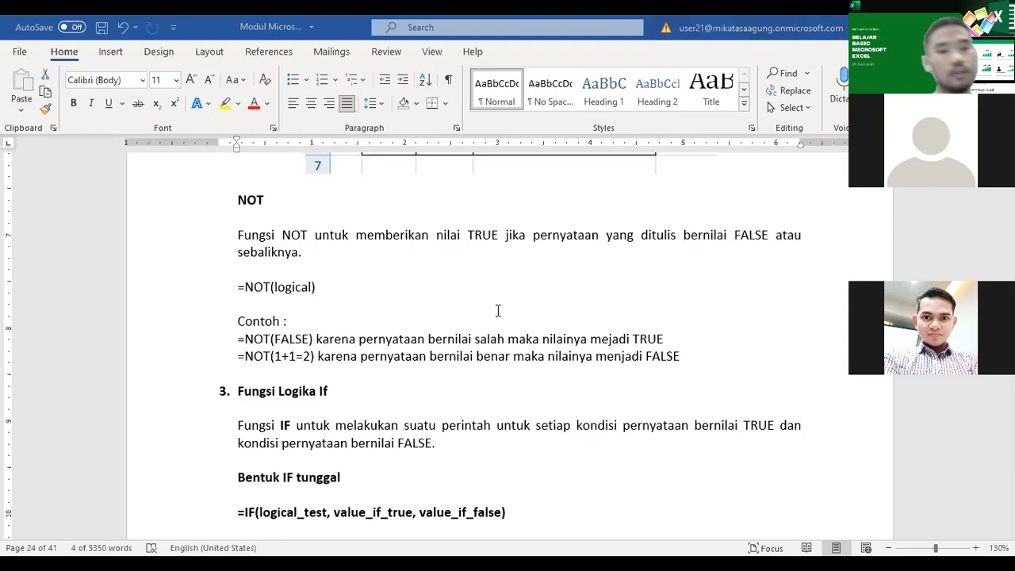
{"action": "key", "text": "alt+Tab"}
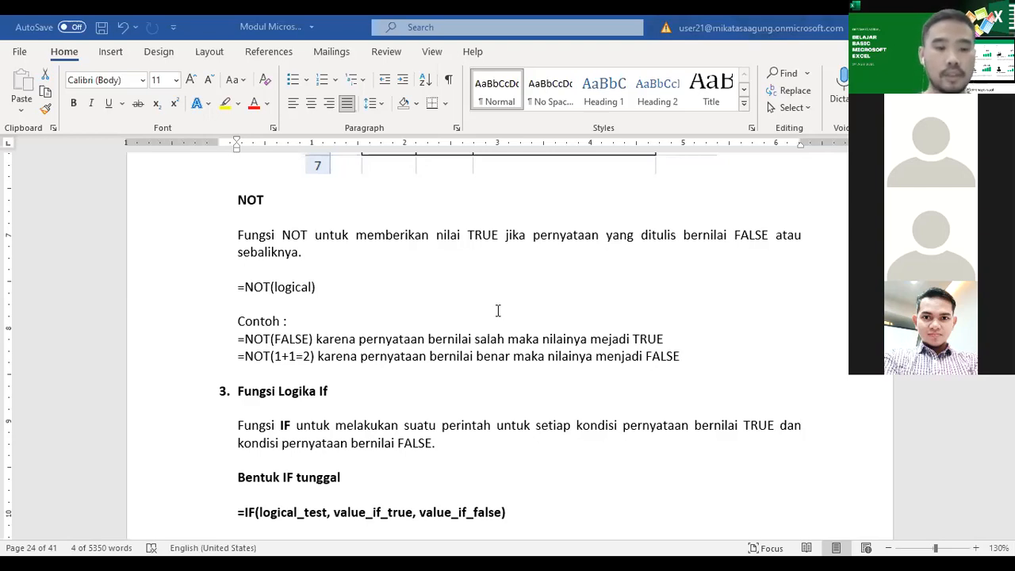
Step: Recheck the OR example table above the NOT section and move on to "Fungsi Logika If"
{"action": "scroll", "coordinate": [496, 310], "scroll_direction": "down", "scroll_amount": 4}
{"action": "scroll", "coordinate": [496, 310], "scroll_direction": "up", "scroll_amount": 8}
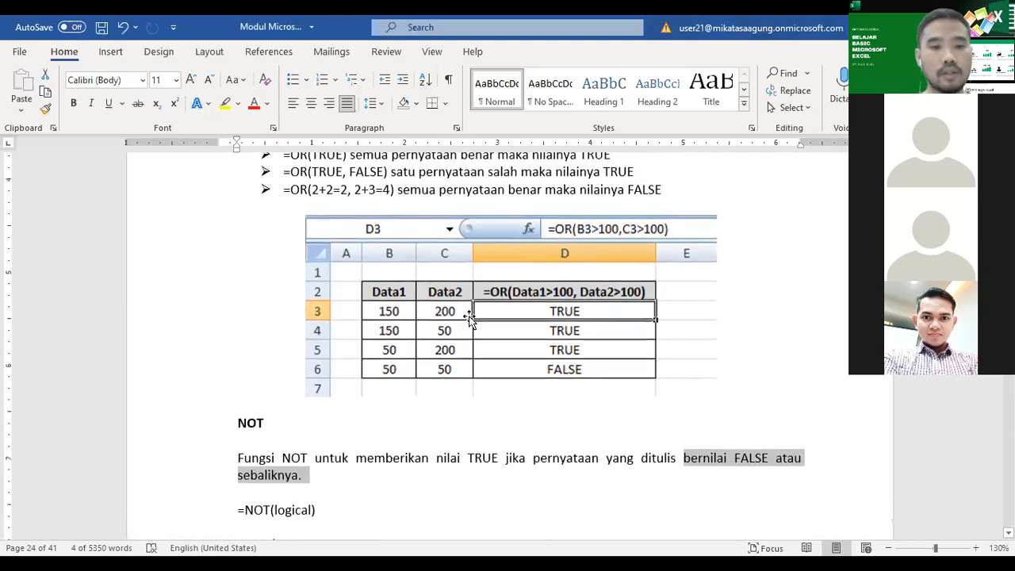
{"action": "left_click", "coordinate": [421, 423]}
{"action": "scroll", "coordinate": [425, 426], "scroll_direction": "down", "scroll_amount": 6}
{"action": "scroll", "coordinate": [425, 426], "scroll_direction": "down", "scroll_amount": 5}
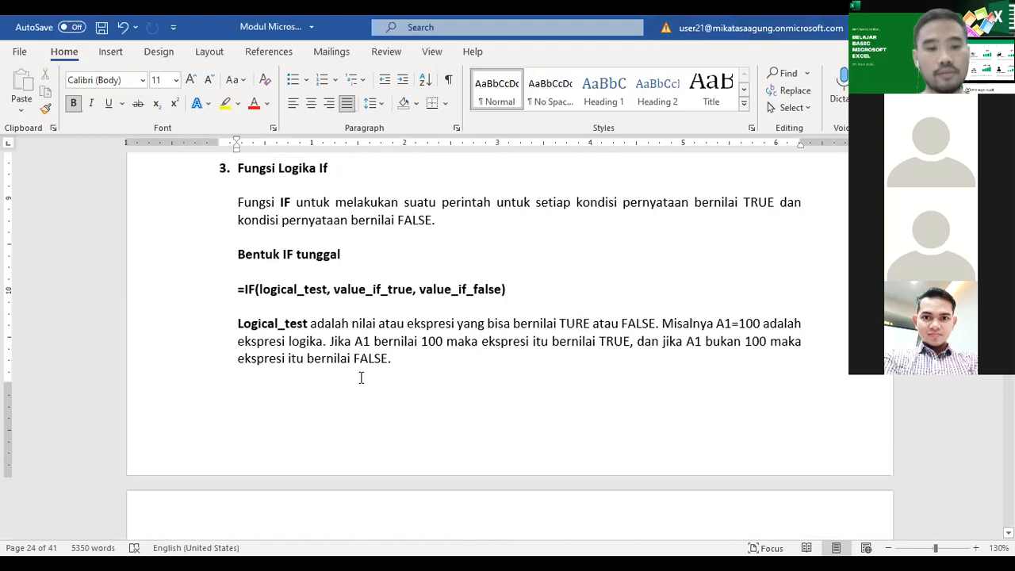
Step: Highlight logical_test, value_if_true and value_if_false in the single IF syntax and read on through the nested IF examples
{"action": "left_click_drag", "start_coordinate": [259, 289], "coordinate": [328, 289]}
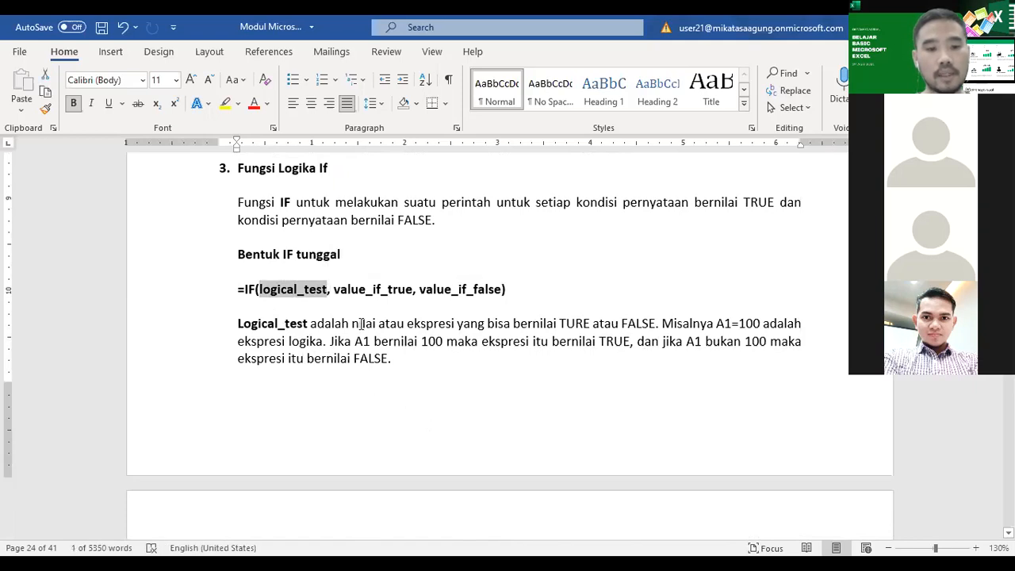
{"action": "left_click_drag", "start_coordinate": [336, 290], "coordinate": [407, 291]}
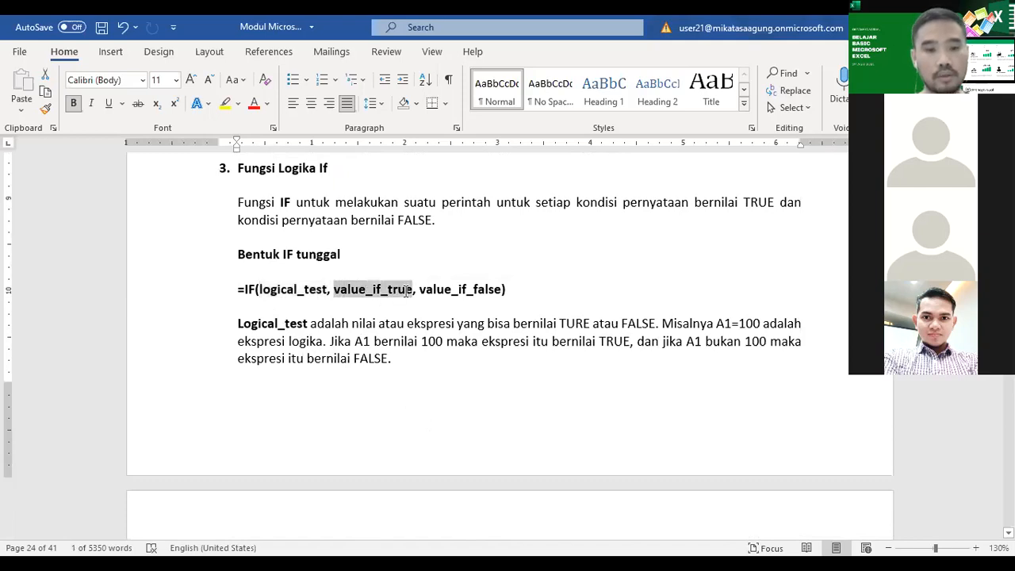
{"action": "left_click_drag", "start_coordinate": [419, 290], "coordinate": [499, 289]}
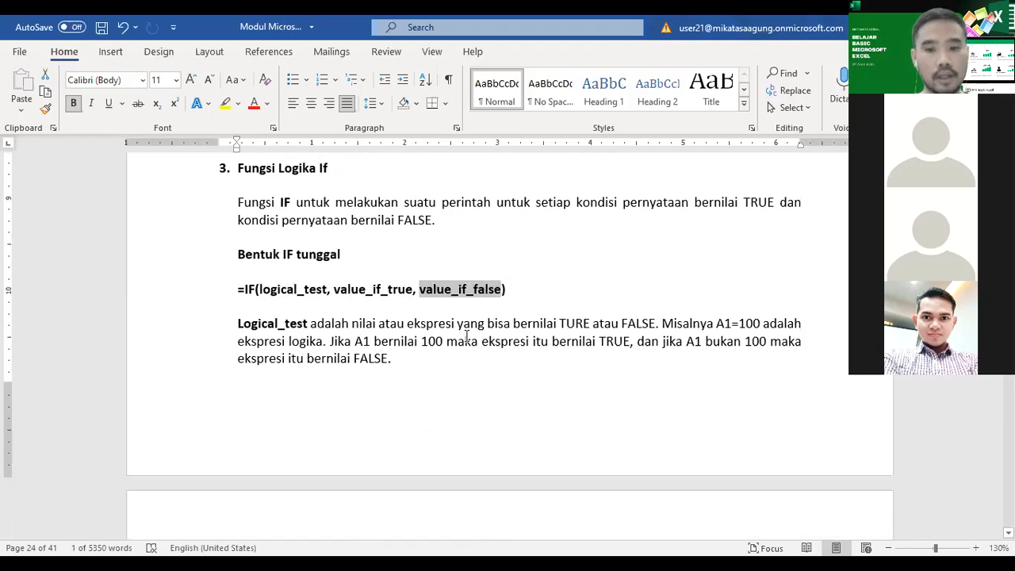
{"action": "scroll", "coordinate": [467, 336], "scroll_direction": "down", "scroll_amount": 10}
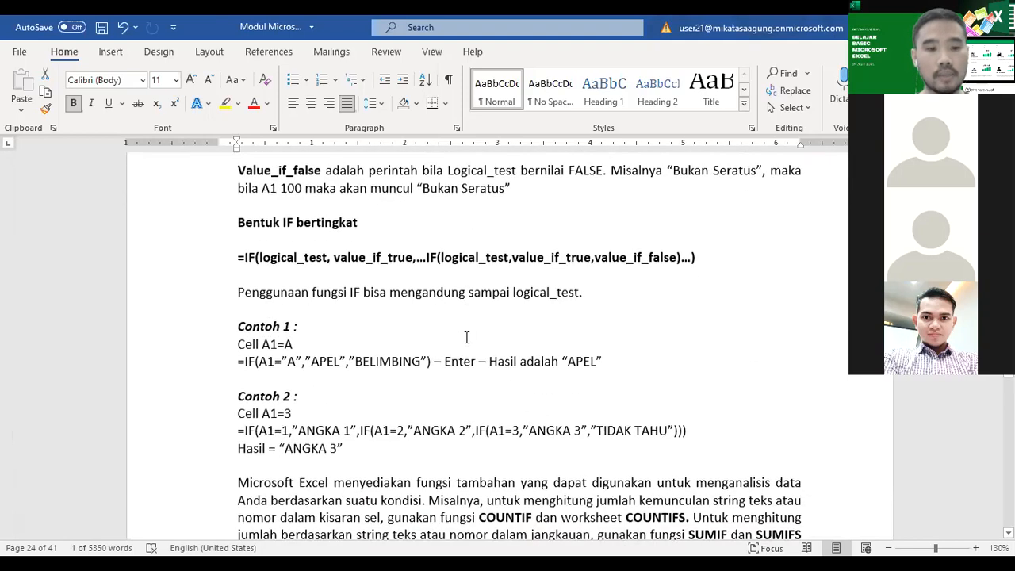
{"action": "scroll", "coordinate": [460, 345], "scroll_direction": "down", "scroll_amount": 1}
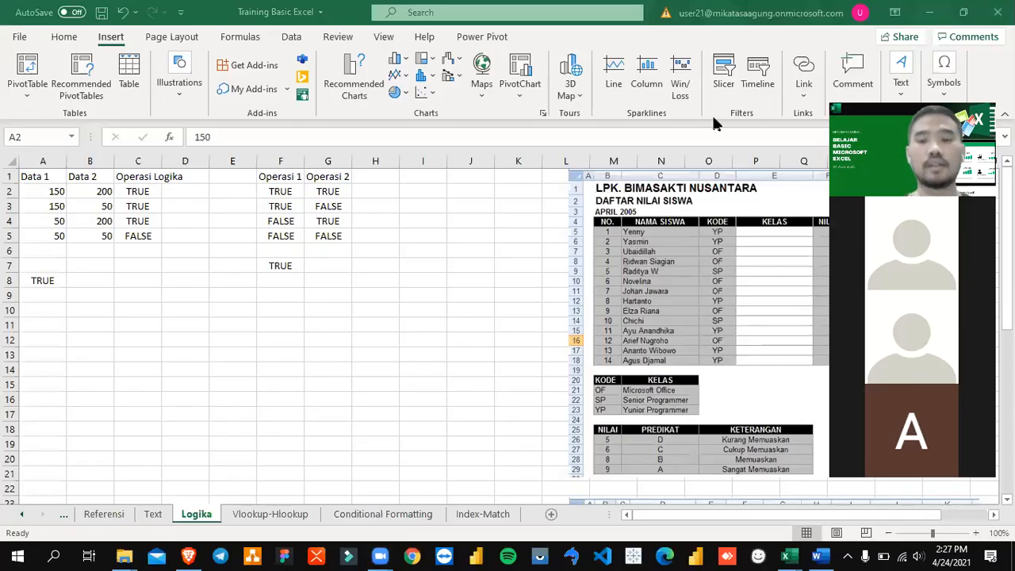
Step: Clear the contents of cell A8 below the Data 1 column
{"action": "left_click", "coordinate": [99, 290]}
{"action": "key", "text": "Left"}
{"action": "key", "text": "Up"}
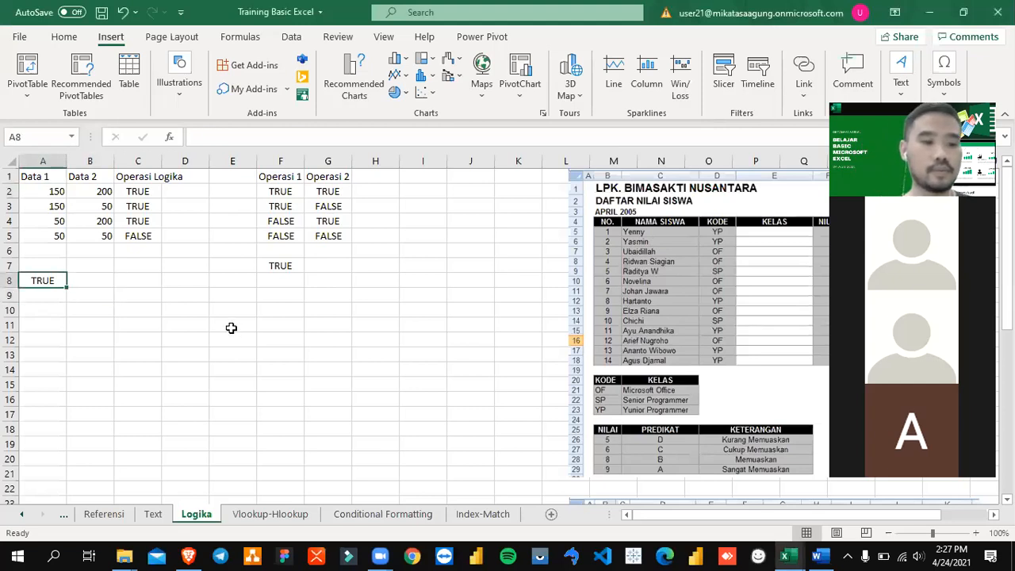
{"action": "key", "text": "Right"}
{"action": "key", "text": "Up"}
{"action": "key", "text": "Up"}
{"action": "key", "text": "Up"}
{"action": "key", "text": "Down"}
{"action": "key", "text": "Down"}
{"action": "key", "text": "Down"}
{"action": "key", "text": "Left"}
{"action": "key", "text": "Delete"}
{"action": "key", "text": "Up"}
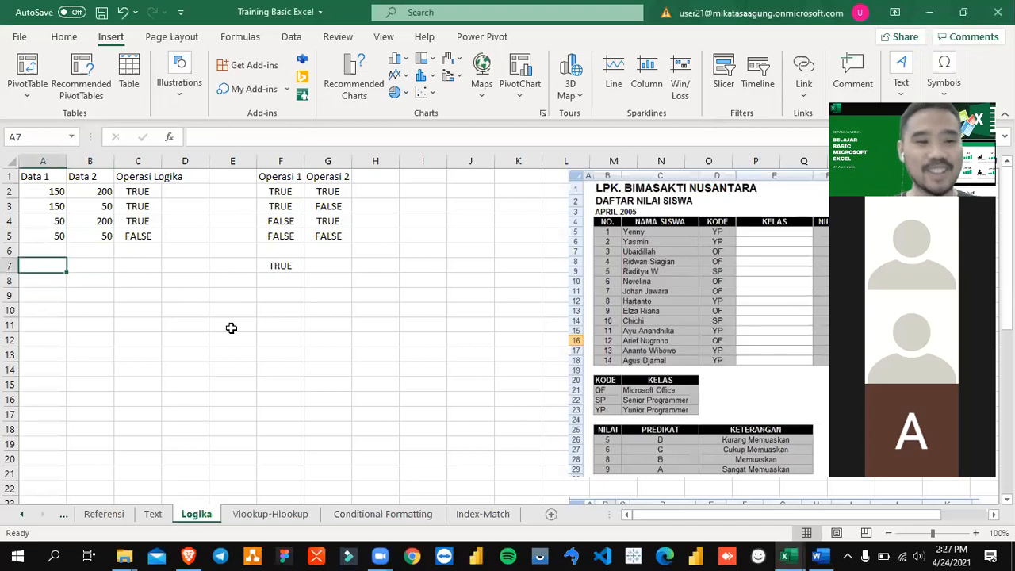
Step: Look over the Data 1, Data 2 and Operasi Logika columns from the header row down
{"action": "key", "text": "ctrl+Home"}
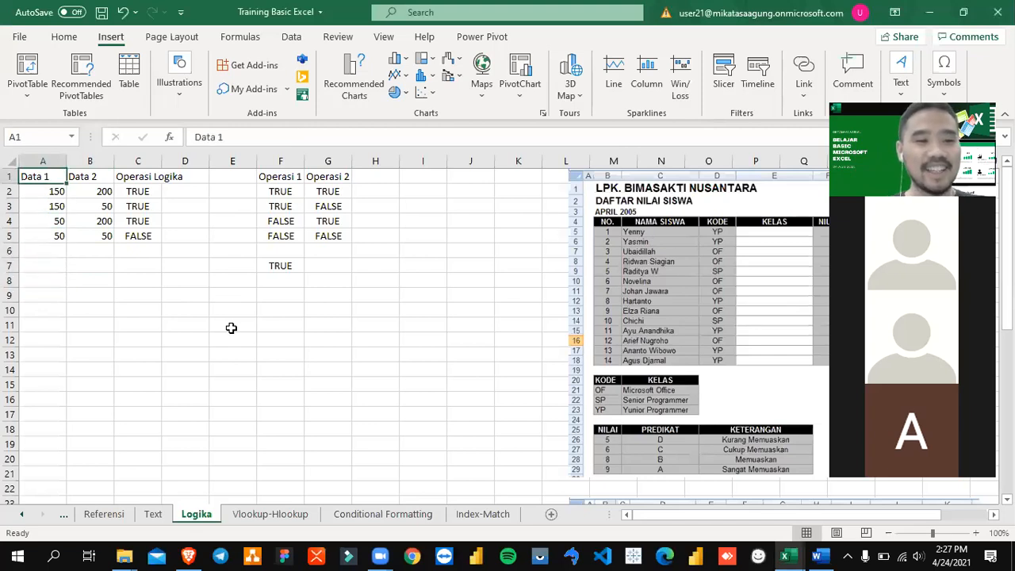
{"action": "key", "text": "shift+Down"}
{"action": "key", "text": "shift+Down"}
{"action": "key", "text": "shift+Down"}
{"action": "key", "text": "shift+Down"}
{"action": "key", "text": "shift+Right"}
{"action": "key", "text": "shift+Right"}
Step: Replace OR with AND in cell C2 so the formula reads =AND(A2>100,B2>100)
{"action": "key", "text": "ctrl+Home"}
{"action": "key", "text": "Down"}
{"action": "key", "text": "Down"}
{"action": "key", "text": "Right"}
{"action": "key", "text": "Right"}
{"action": "key", "text": "Up"}
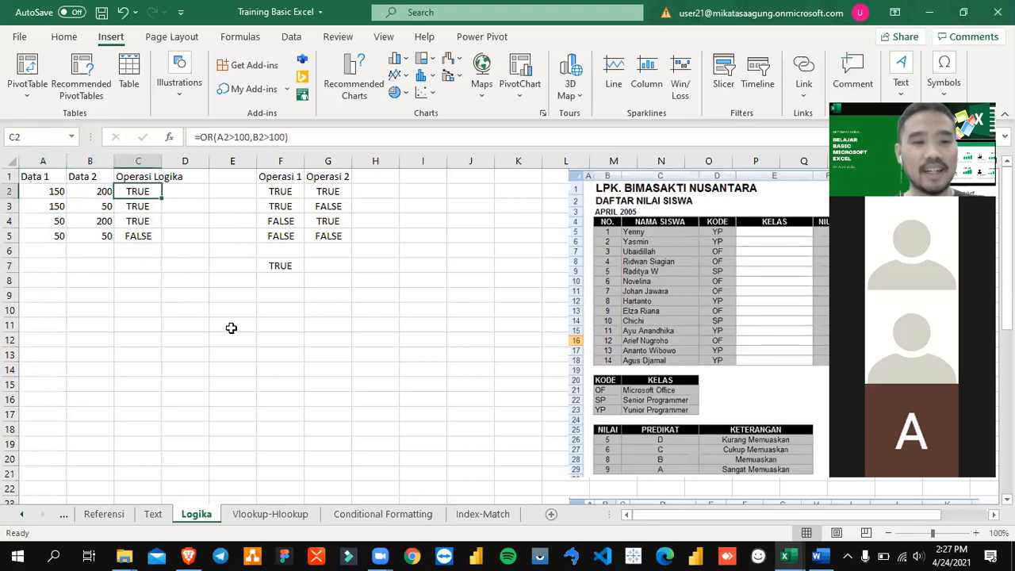
{"action": "key", "text": "F2"}
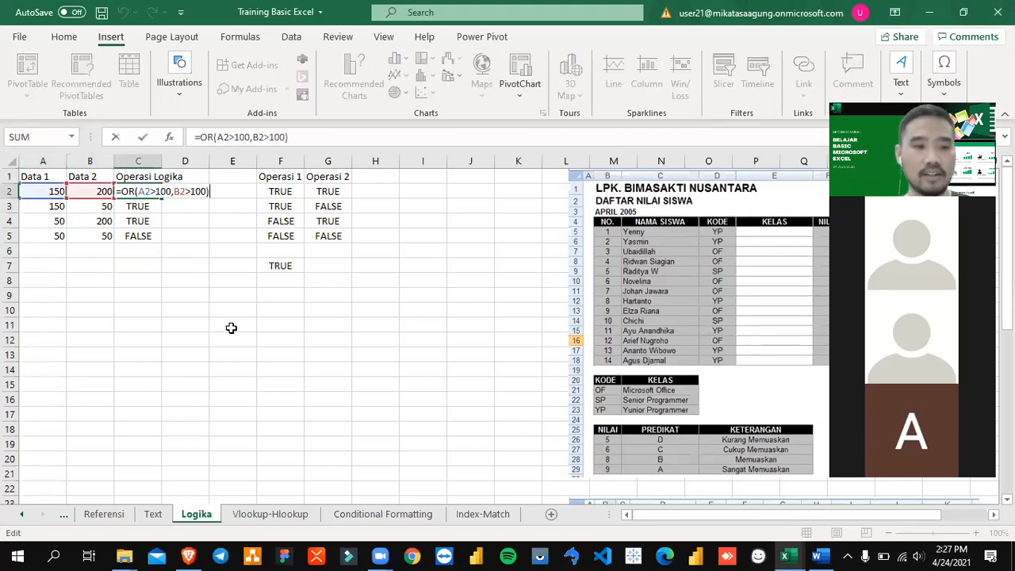
{"action": "key", "text": "Left"}
{"action": "key", "text": "Right"}
{"action": "key", "text": "Right"}
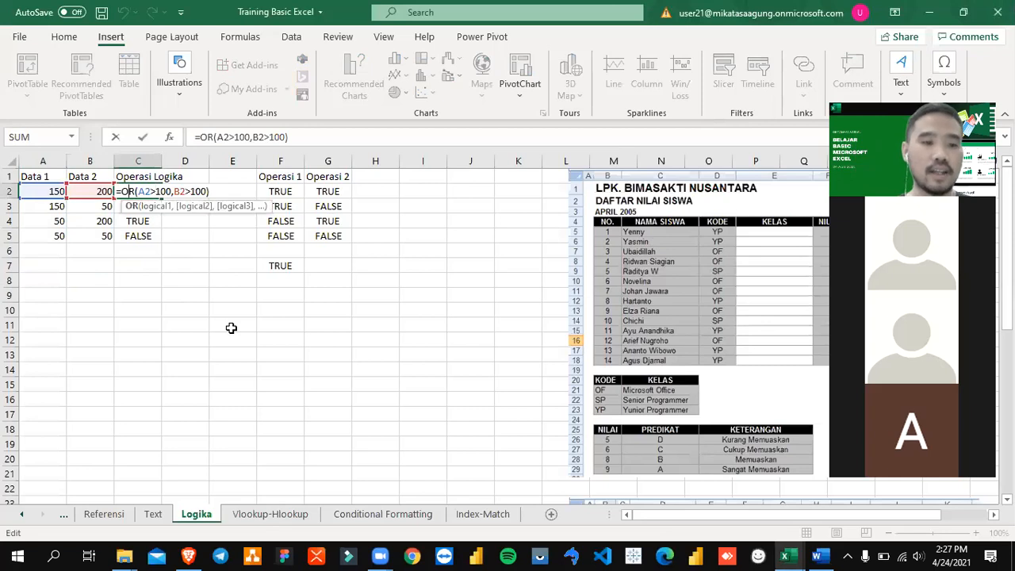
{"action": "key", "text": "BackSpace"}
{"action": "key", "text": "BackSpace"}
{"action": "type", "text": "AND"}
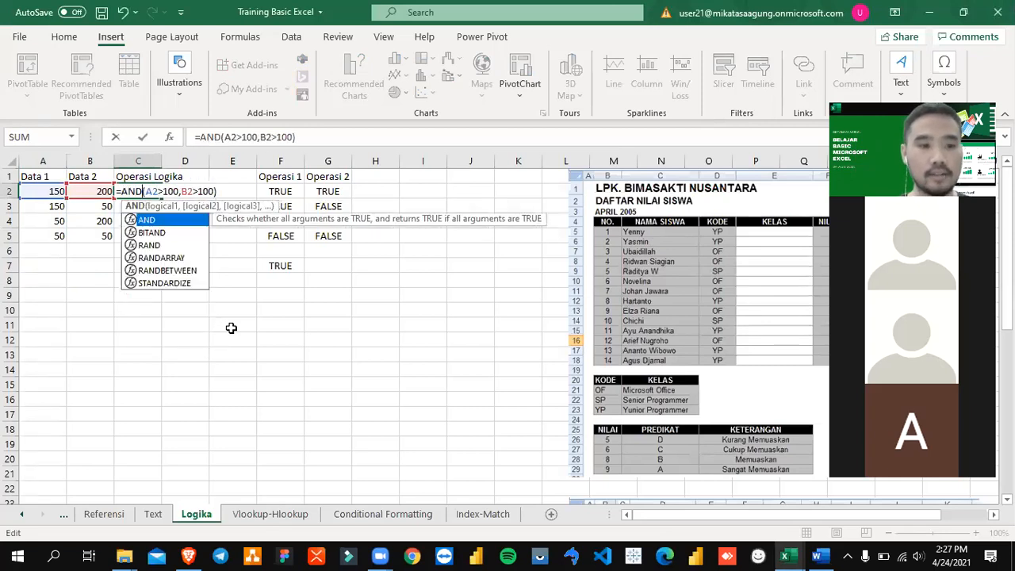
{"action": "key", "text": "Return"}
{"action": "key", "text": "F2"}
{"action": "key", "text": "Left"}
{"action": "key", "text": "Left"}
{"action": "key", "text": "Left"}
{"action": "key", "text": "Left"}
{"action": "key", "text": "Left"}
{"action": "key", "text": "Left"}
{"action": "key", "text": "Left"}
{"action": "key", "text": "Left"}
{"action": "key", "text": "Left"}
{"action": "key", "text": "Left"}
{"action": "key", "text": "Left"}
{"action": "key", "text": "Left"}
{"action": "key", "text": "Left"}
{"action": "key", "text": "Left"}
{"action": "key", "text": "Left"}
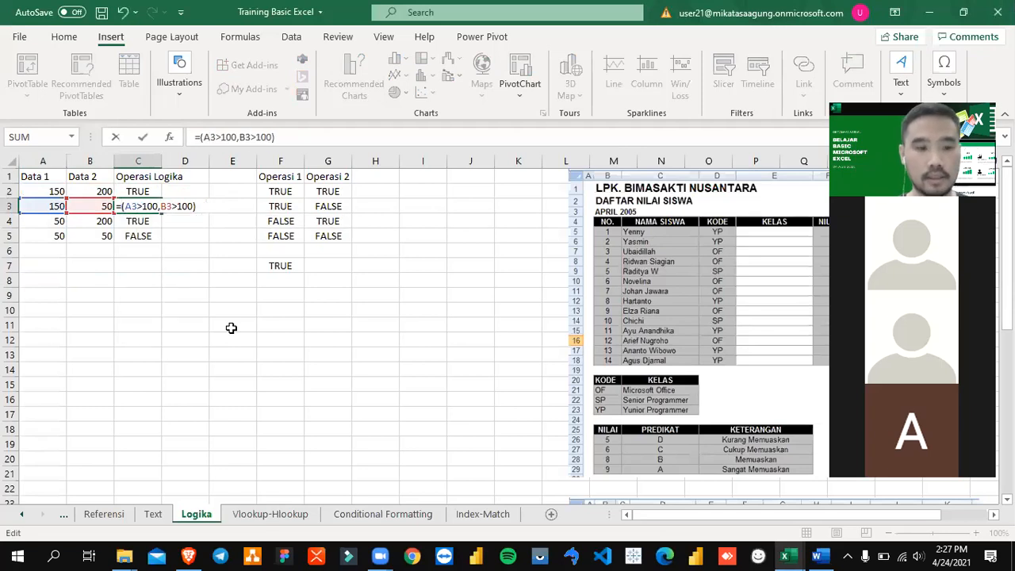
{"action": "key", "text": "Escape"}
Step: Copy the AND formula from C2 into C3:C5 of the Operasi Logika column
{"action": "key", "text": "Up"}
{"action": "key", "text": "ctrl+c"}
{"action": "key", "text": "Down"}
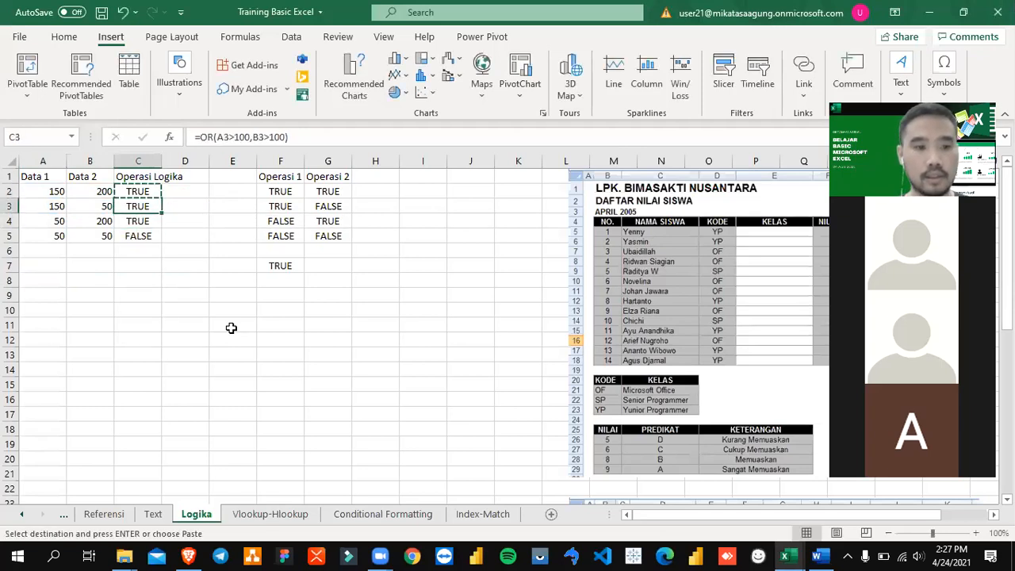
{"action": "key", "text": "shift+Down"}
{"action": "key", "text": "shift+Down"}
{"action": "key", "text": "ctrl+v"}
{"action": "key", "text": "Escape"}
{"action": "key", "text": "Up"}
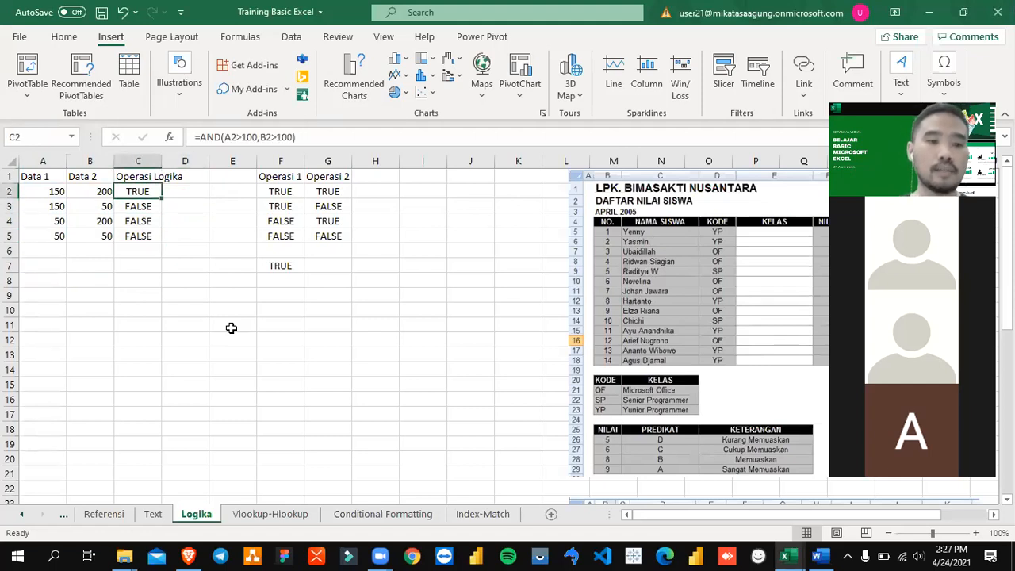
Step: Highlight the AND function name in C2's formula and compare cell C2 with Operasi 1 and Operasi 2 in row 2
{"action": "left_click", "coordinate": [205, 137]}
{"action": "double_click", "coordinate": [206, 137]}
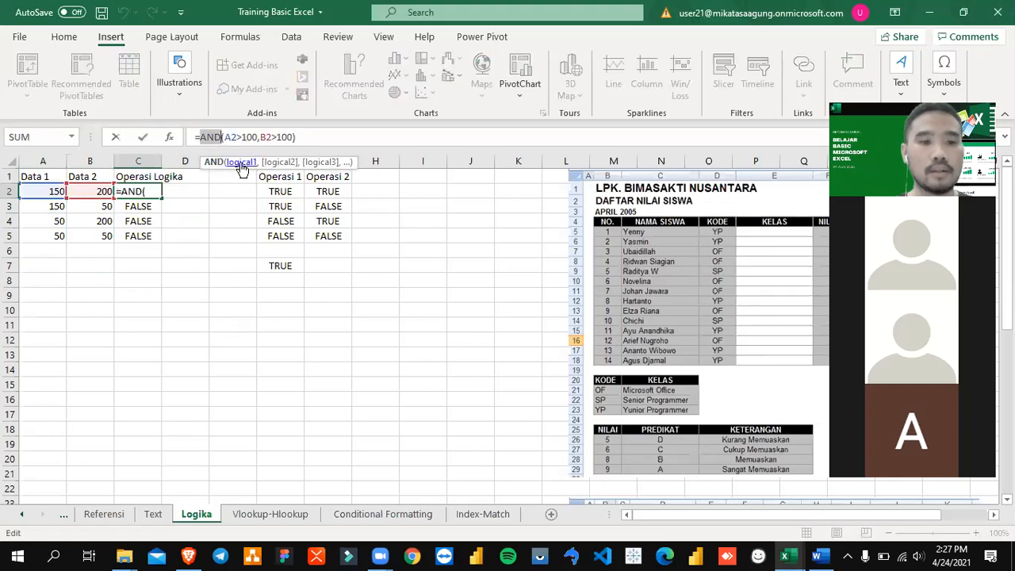
{"action": "key", "text": "Escape"}
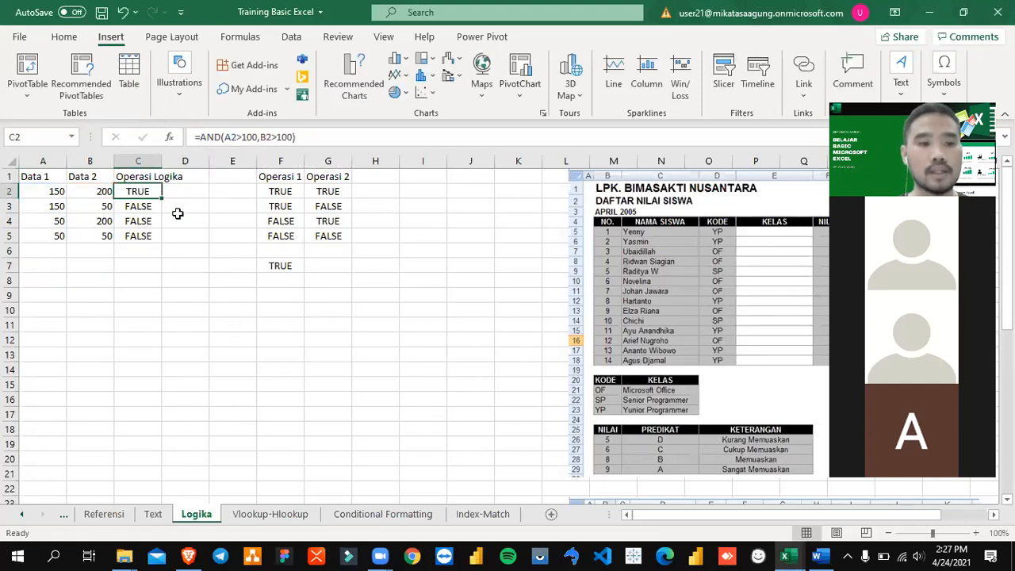
{"action": "key", "text": "Right"}
{"action": "key", "text": "Left"}
{"action": "key", "text": "Right"}
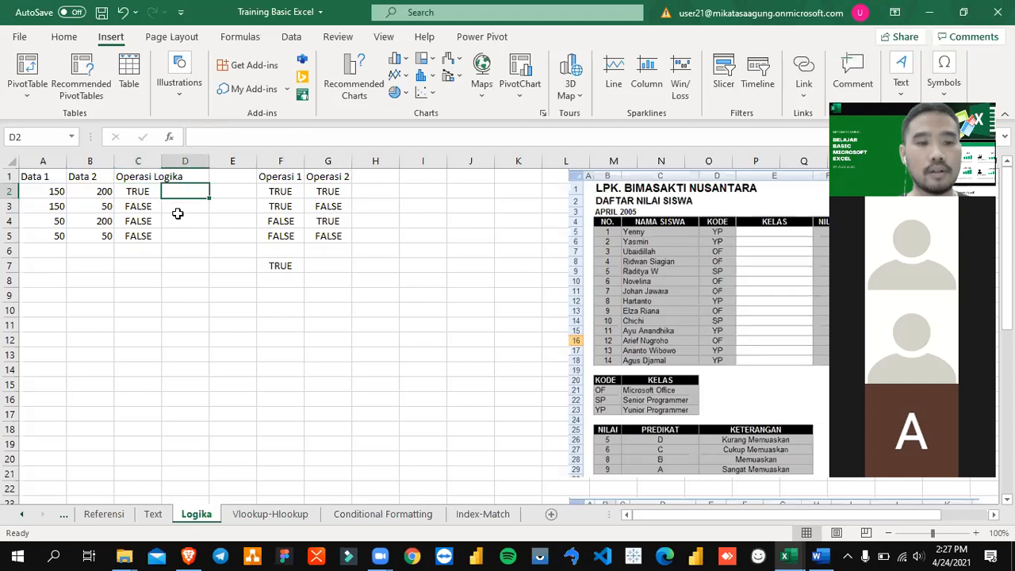
{"action": "key", "text": "Right"}
{"action": "key", "text": "Right"}
{"action": "key", "text": "shift+Right"}
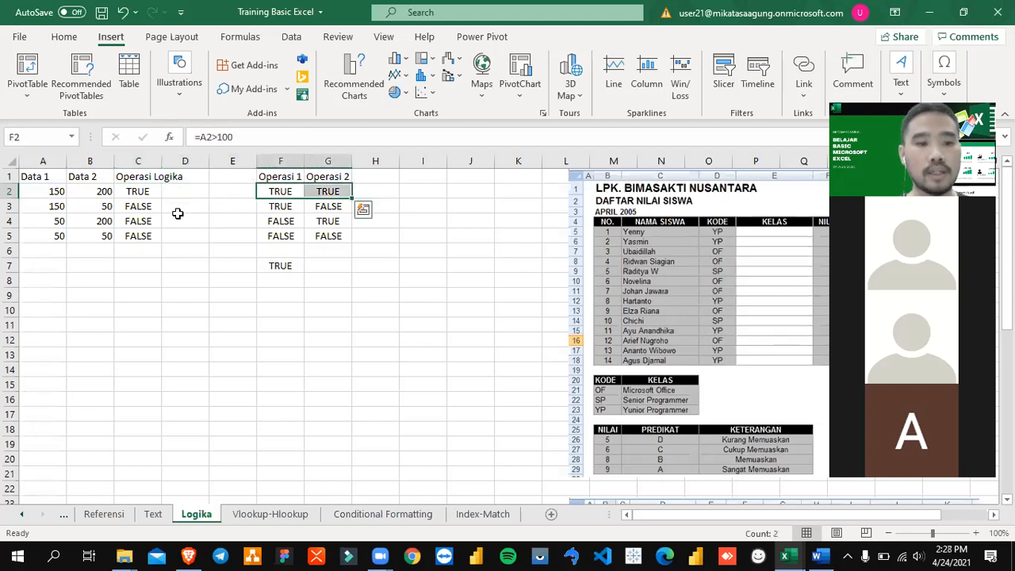
{"action": "key", "text": "Left"}
{"action": "key", "text": "Left"}
{"action": "key", "text": "Left"}
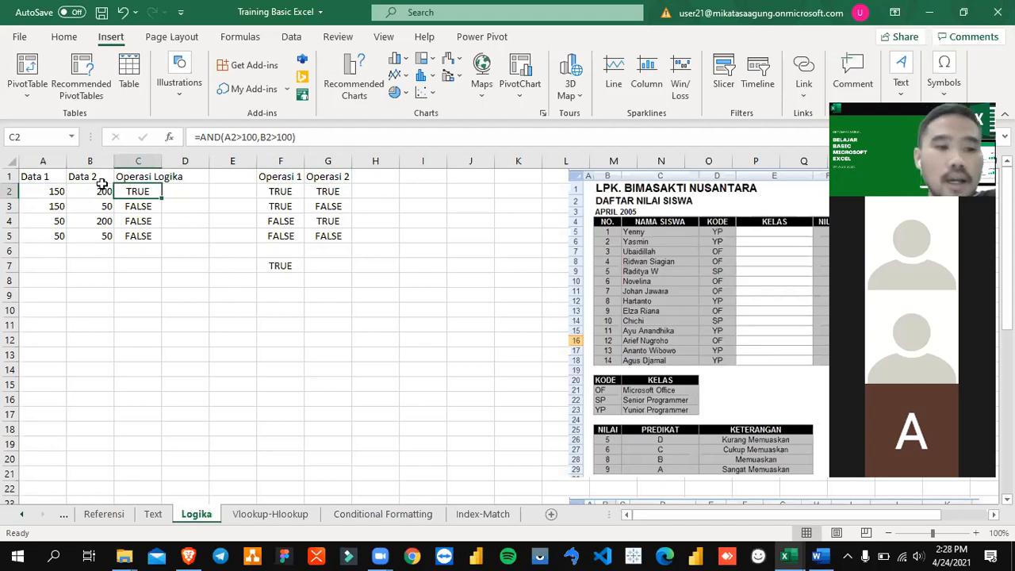
Step: Check the A2 value and highlight the A2>100 and B2>100 conditions in C2's AND formula
{"action": "left_click", "coordinate": [57, 192]}
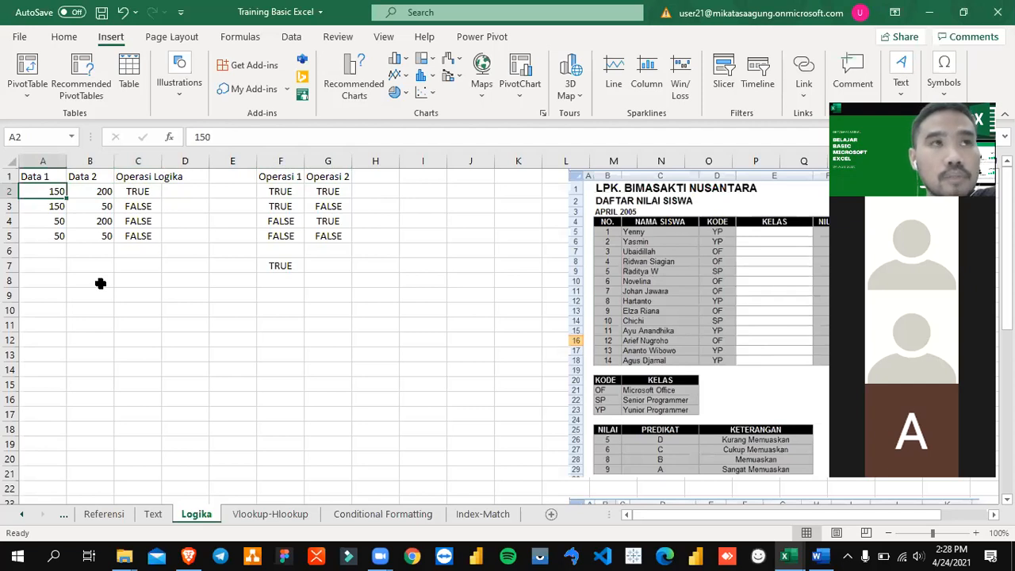
{"action": "left_click", "coordinate": [136, 192]}
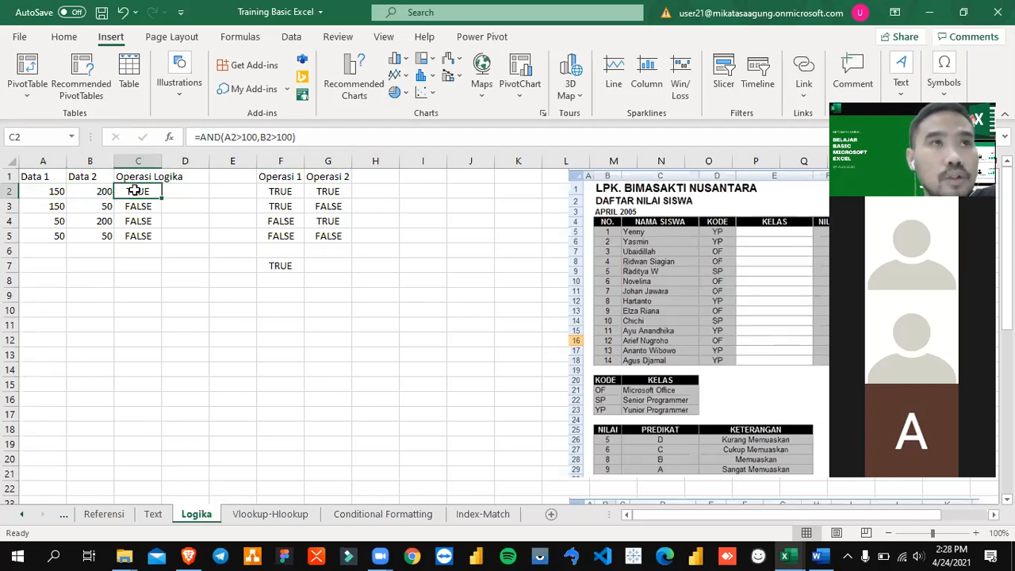
{"action": "left_click", "coordinate": [232, 137]}
{"action": "left_click_drag", "start_coordinate": [224, 136], "coordinate": [294, 136]}
{"action": "left_click", "coordinate": [268, 136]}
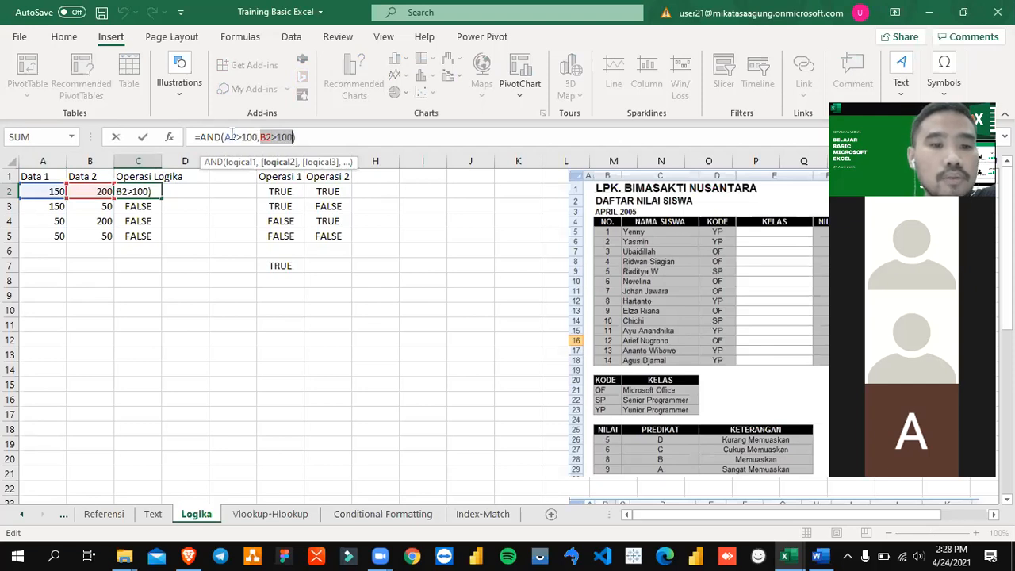
{"action": "left_click_drag", "start_coordinate": [225, 136], "coordinate": [258, 137]}
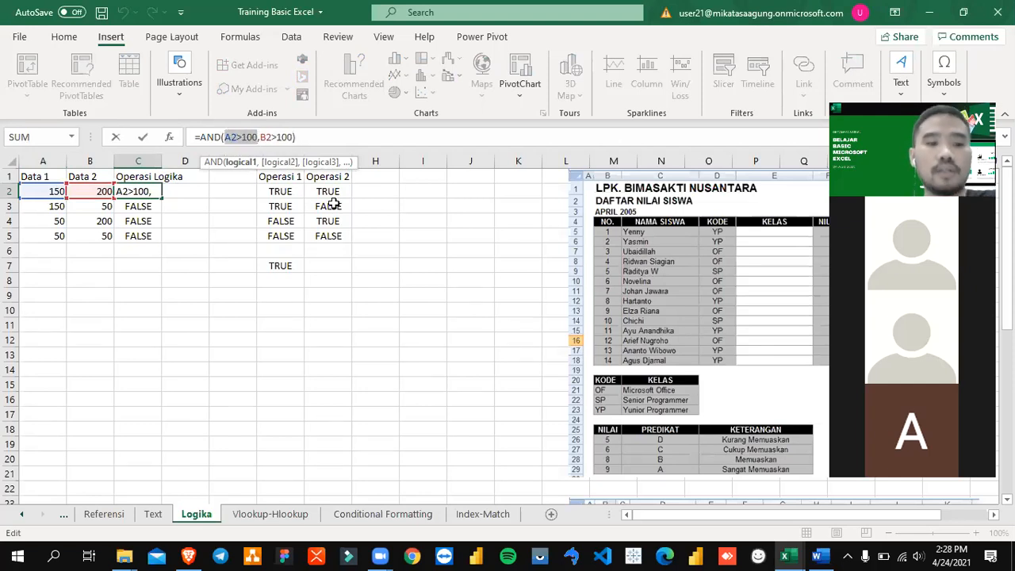
{"action": "key", "text": "ctrl+Return"}
Step: Try C2's formula with a single condition, =AND(A2>100), and undo the edit
{"action": "key", "text": "F2"}
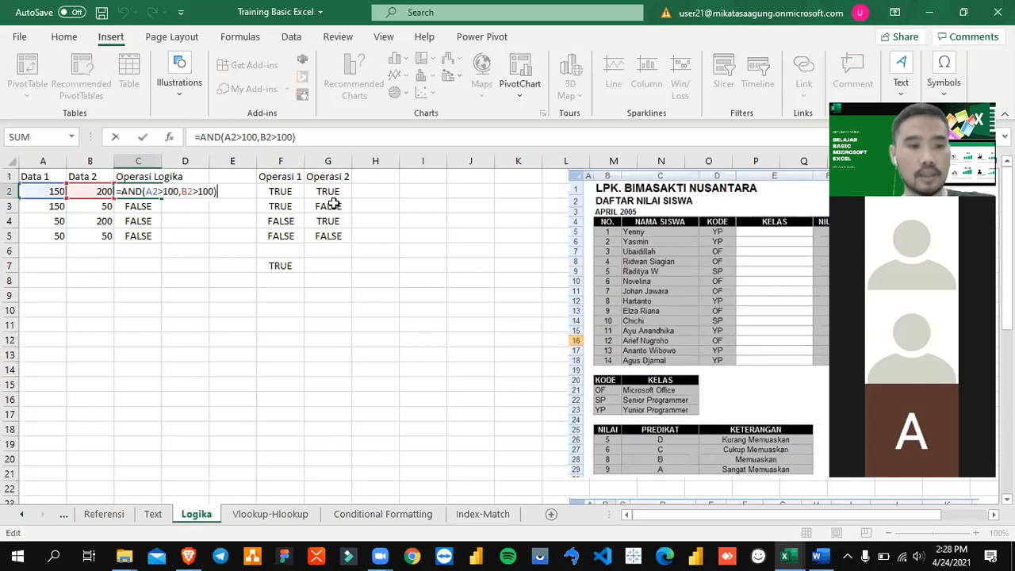
{"action": "key", "text": "BackSpace"}
{"action": "key", "text": "BackSpace"}
{"action": "key", "text": "BackSpace"}
{"action": "key", "text": "BackSpace"}
{"action": "key", "text": "BackSpace"}
{"action": "key", "text": "BackSpace"}
{"action": "key", "text": "BackSpace"}
{"action": "key", "text": "BackSpace"}
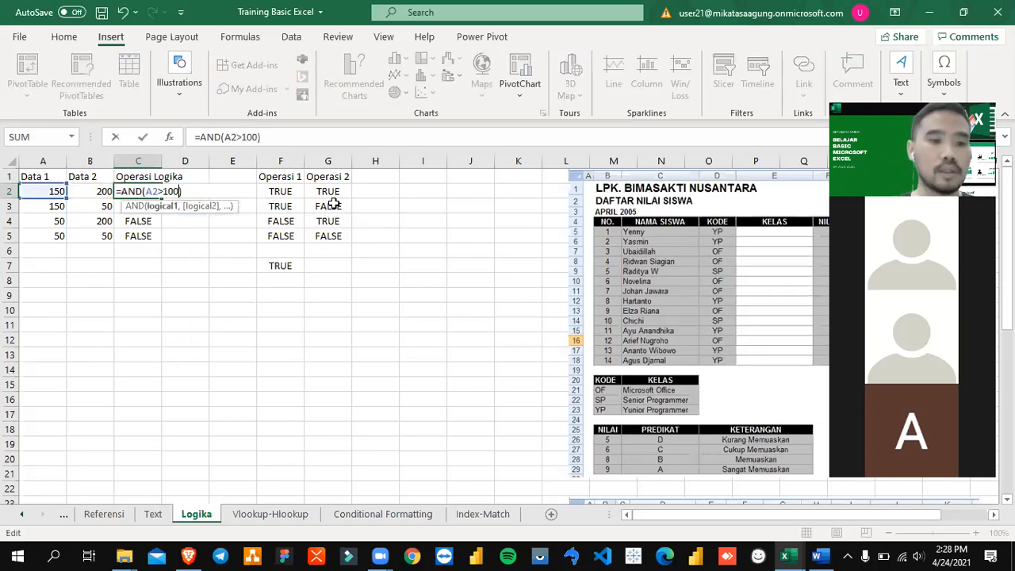
{"action": "key", "text": "Return"}
{"action": "key", "text": "Up"}
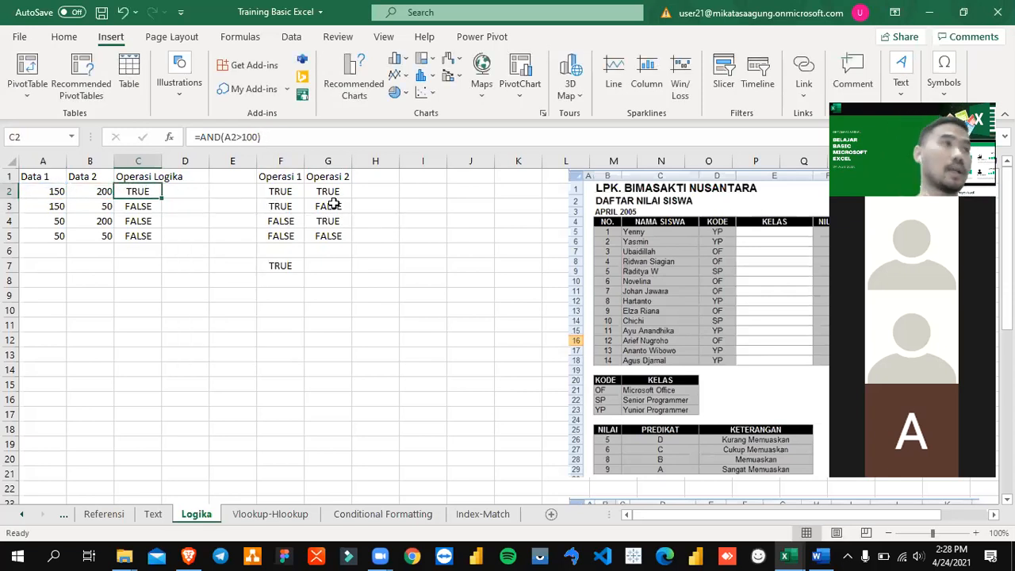
{"action": "key", "text": "ctrl+z"}
Step: Examine the row 2 values in A2:B2 against the AND formula in C2
{"action": "key", "text": "Left"}
{"action": "key", "text": "Left"}
{"action": "key", "text": "shift+Right"}
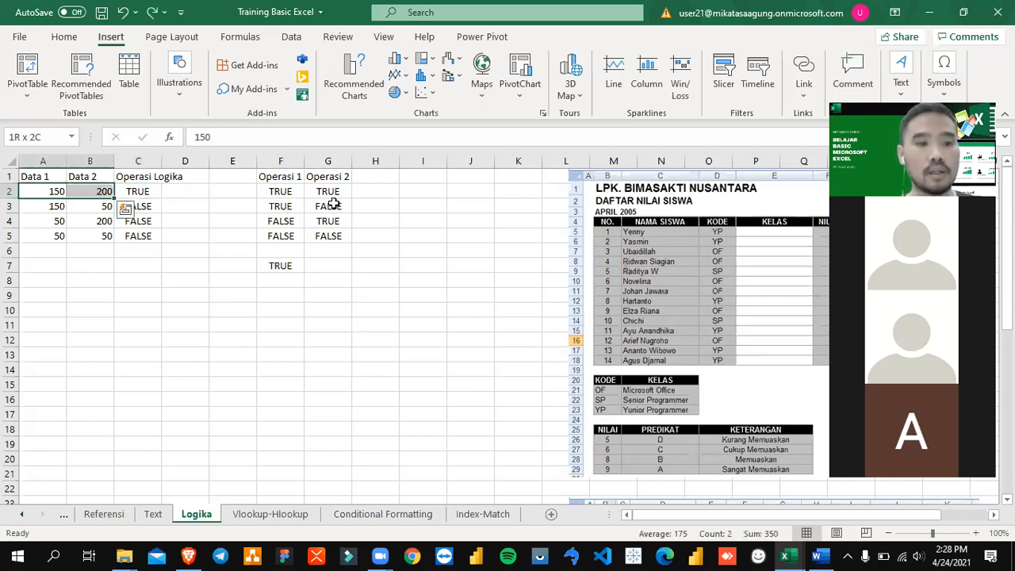
{"action": "key", "text": "Right"}
{"action": "key", "text": "Left"}
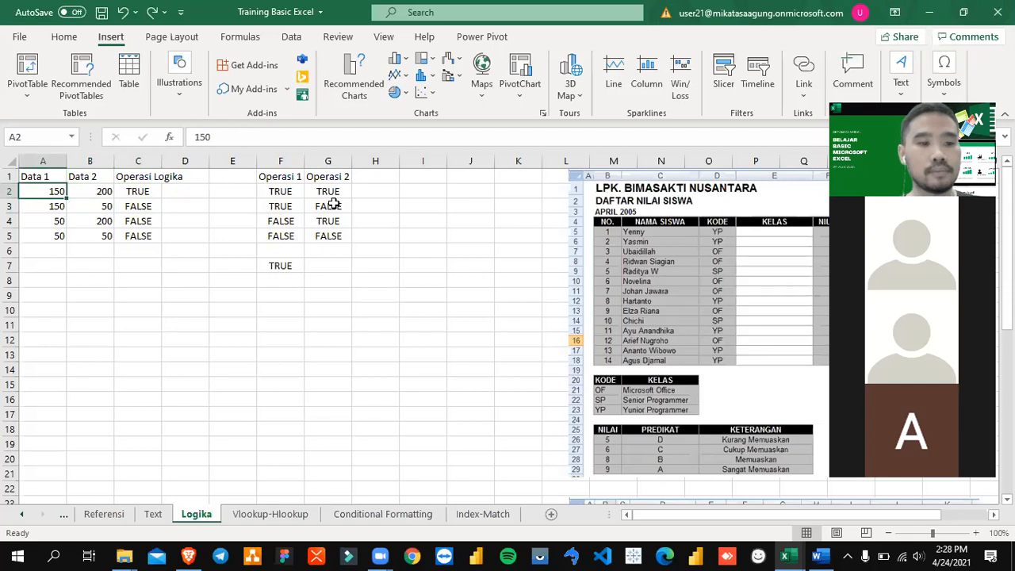
{"action": "key", "text": "Right"}
{"action": "key", "text": "Right"}
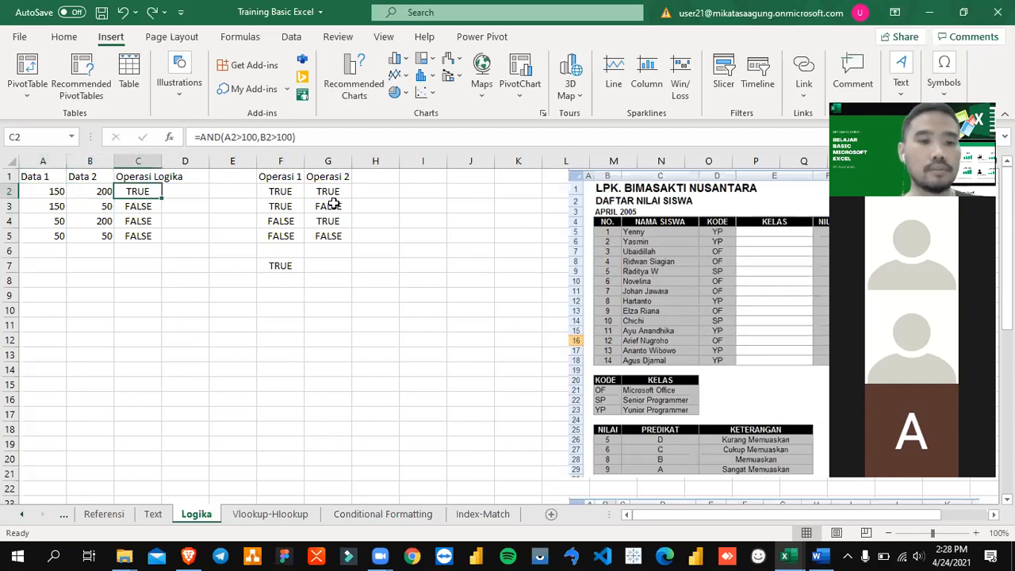
Step: Examine the row 3 AND formula in C3 against A3, B3 and the Operasi 1 and Operasi 2 cells
{"action": "key", "text": "Down"}
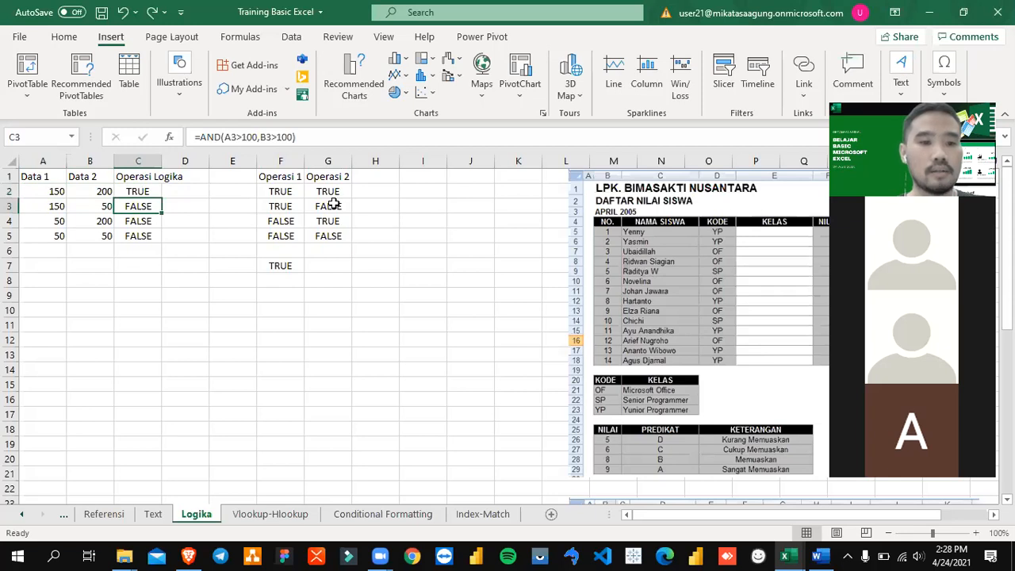
{"action": "key", "text": "Left"}
{"action": "key", "text": "Left"}
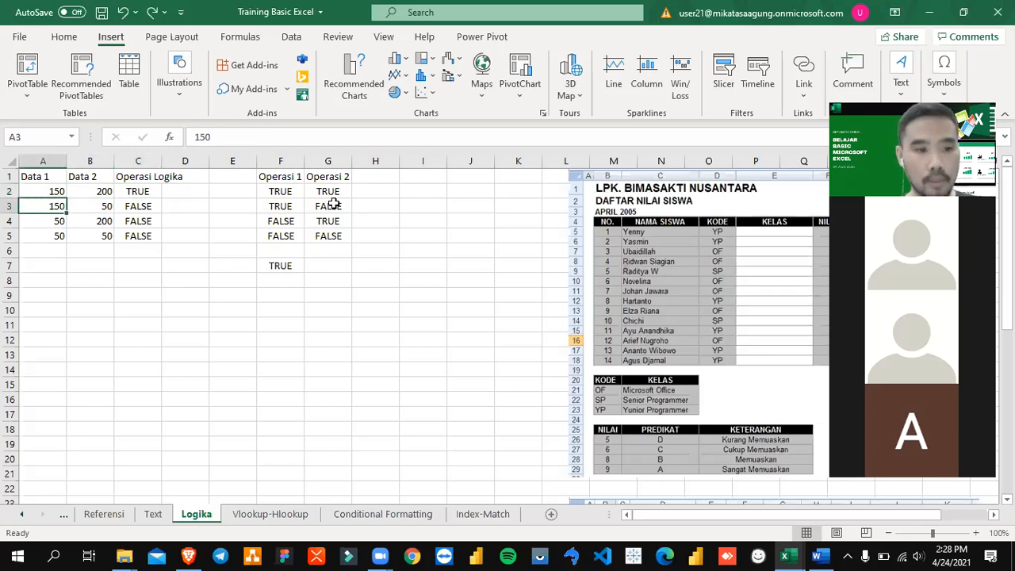
{"action": "key", "text": "Right"}
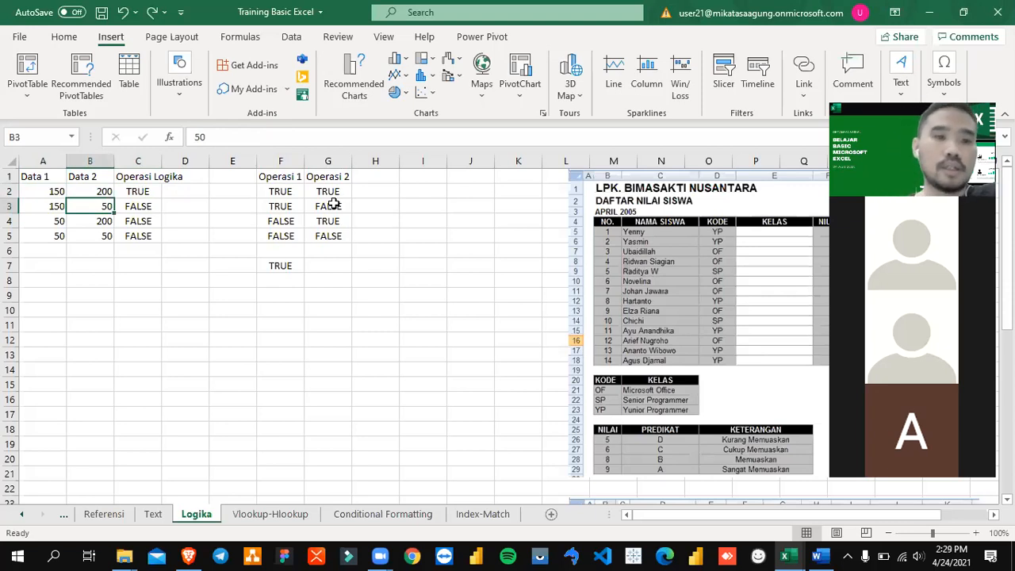
{"action": "key", "text": "Right"}
{"action": "key", "text": "Left"}
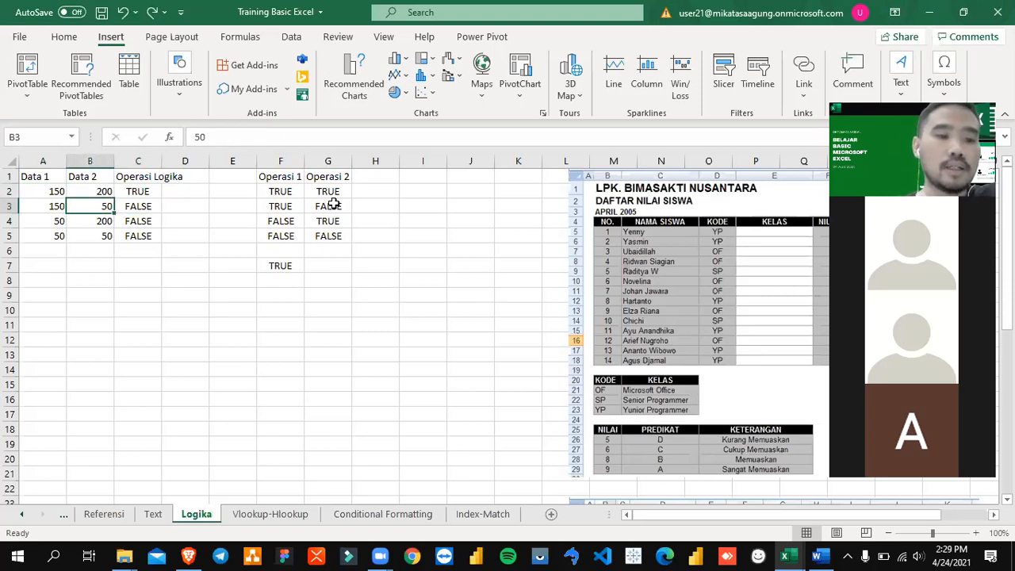
{"action": "key", "text": "Right"}
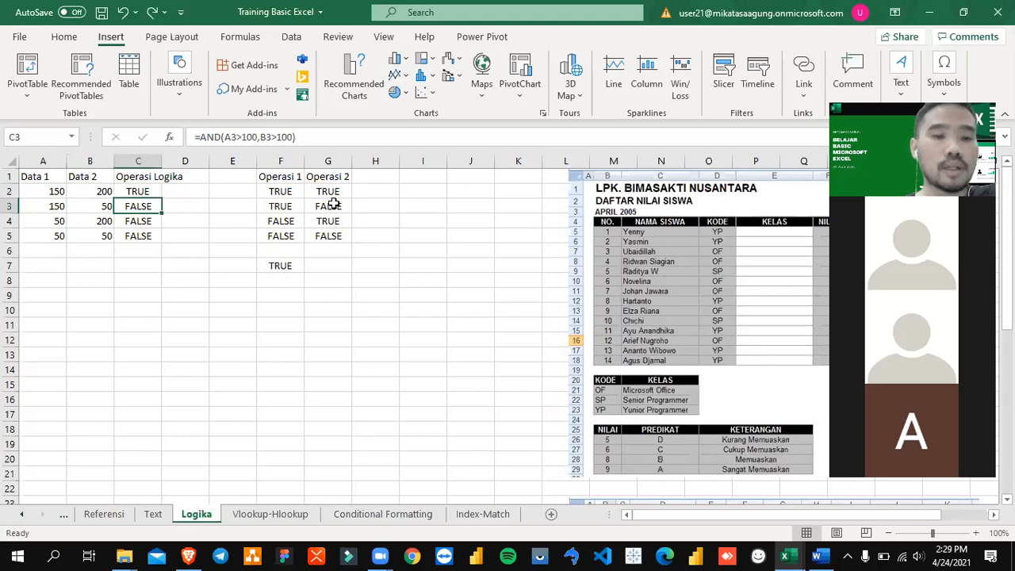
{"action": "key", "text": "Right"}
{"action": "key", "text": "Left"}
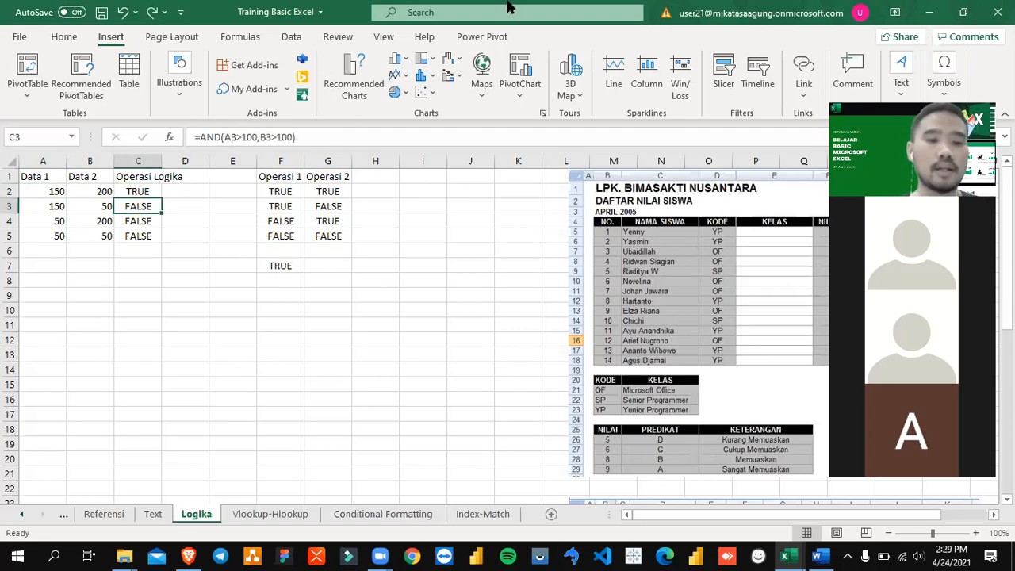
{"action": "key", "text": "Right"}
{"action": "key", "text": "Right"}
{"action": "key", "text": "Right"}
{"action": "key", "text": "shift+Right"}
{"action": "key", "text": "Left"}
{"action": "key", "text": "Left"}
{"action": "key", "text": "Left"}
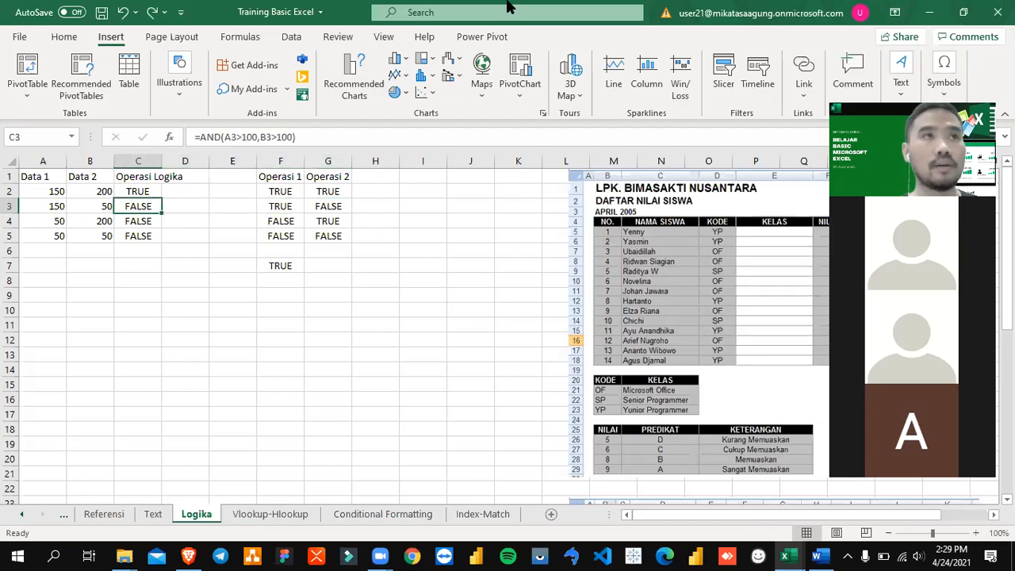
Step: Examine the AND formula in C4 with its row 4 data, and highlight the row 5 values in A5:B5
{"action": "key", "text": "Down"}
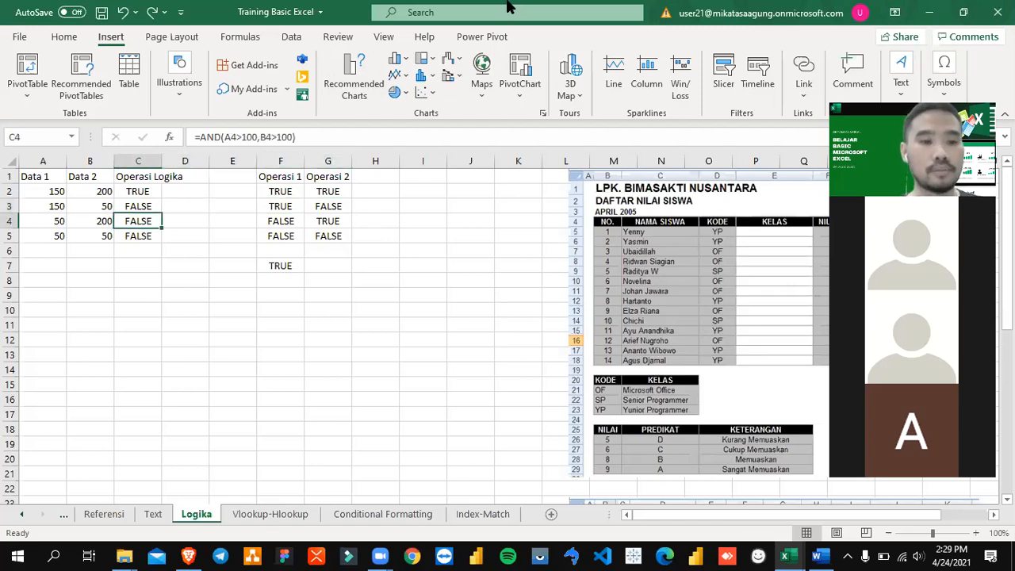
{"action": "key", "text": "Left"}
{"action": "key", "text": "Left"}
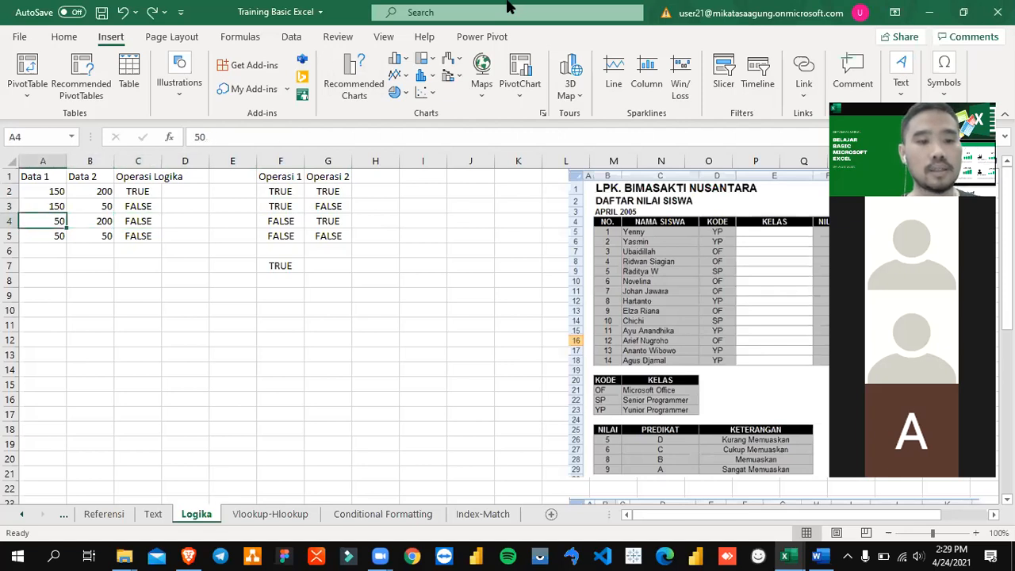
{"action": "key", "text": "Right"}
{"action": "key", "text": "Right"}
{"action": "key", "text": "Down"}
{"action": "key", "text": "Left"}
{"action": "key", "text": "shift+Left"}
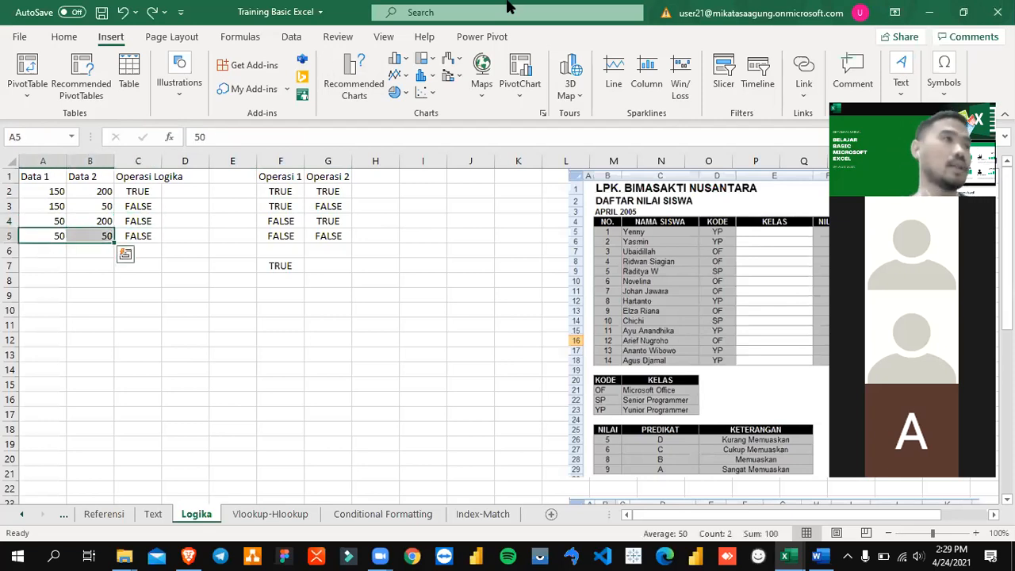
Step: Copy the Data 1, Data 2 and Operasi Logika table in A1:C5 and paste it at A7
{"action": "key", "text": "Right"}
{"action": "key", "text": "Right"}
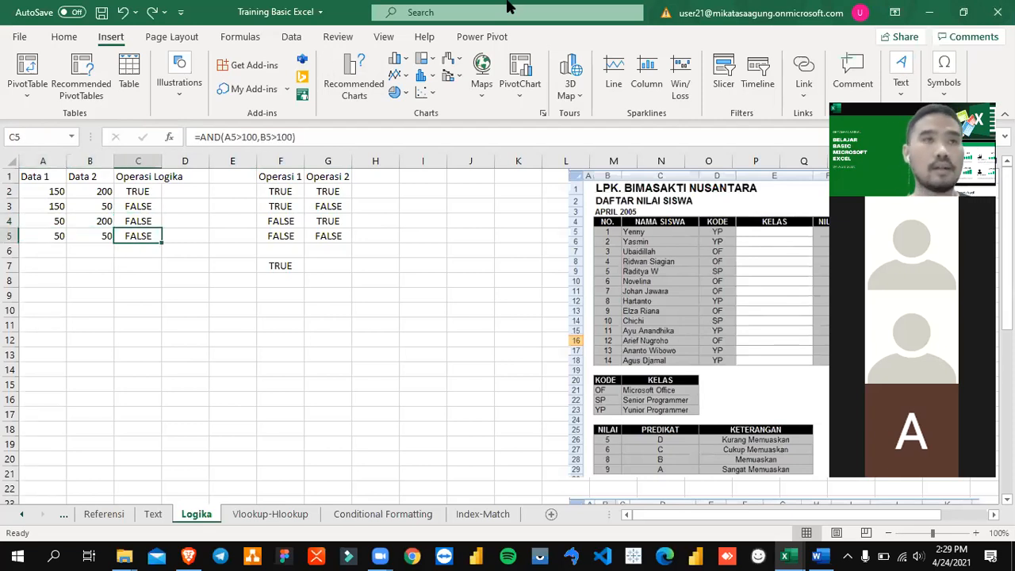
{"action": "key", "text": "Up"}
{"action": "key", "text": "Up"}
{"action": "key", "text": "Up"}
{"action": "key", "text": "Up"}
{"action": "key", "text": "Left"}
{"action": "key", "text": "Left"}
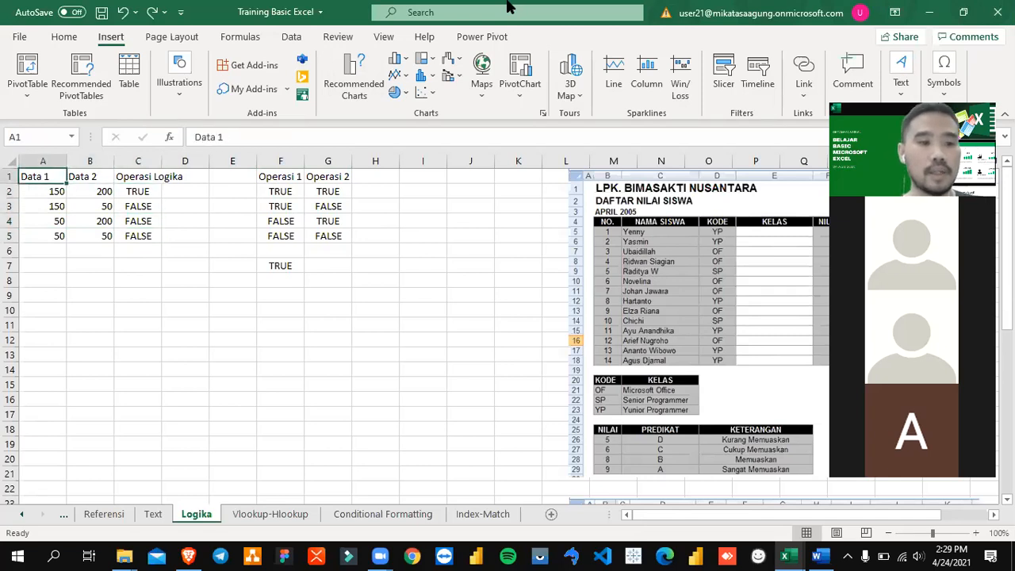
{"action": "key", "text": "shift+Right"}
{"action": "key", "text": "shift+Right"}
{"action": "key", "text": "shift+Down"}
{"action": "key", "text": "shift+Down"}
{"action": "key", "text": "shift+Down"}
{"action": "key", "text": "shift+Down"}
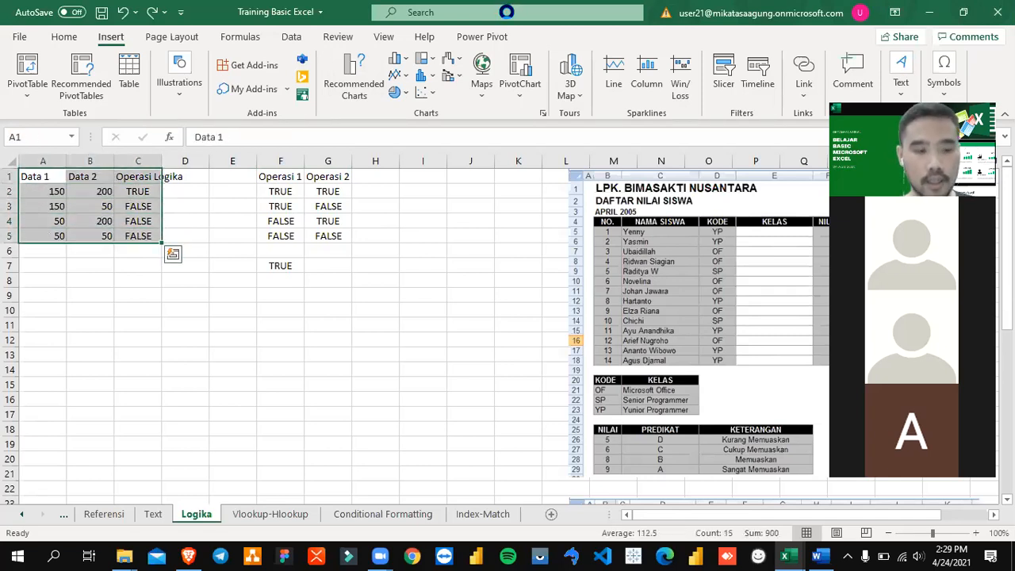
{"action": "key", "text": "ctrl+c"}
{"action": "key", "text": "Down"}
{"action": "key", "text": "Down"}
{"action": "key", "text": "Down"}
{"action": "key", "text": "Down"}
{"action": "key", "text": "Down"}
{"action": "key", "text": "Down"}
{"action": "key", "text": "Down"}
{"action": "key", "text": "Up"}
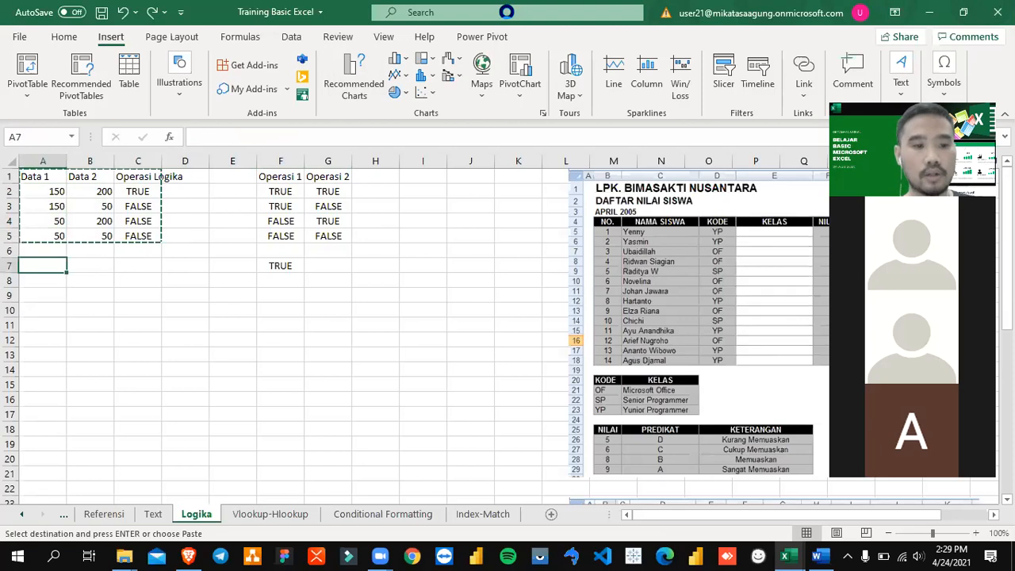
{"action": "key", "text": "ctrl+v"}
Step: Replace AND with OR in C8's formula so it reads =OR(A8>100,B8>100)
{"action": "key", "text": "Tab"}
{"action": "key", "text": "Tab"}
{"action": "key", "text": "F2"}
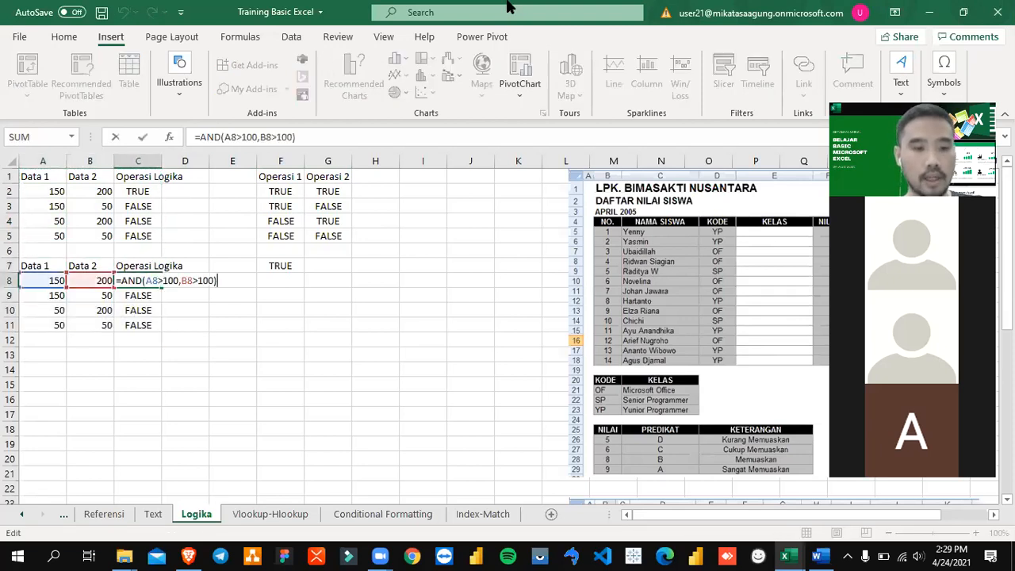
{"action": "key", "text": "Left"}
{"action": "key", "text": "Left"}
{"action": "key", "text": "Left"}
{"action": "key", "text": "Left"}
{"action": "key", "text": "Left"}
{"action": "key", "text": "Left"}
{"action": "key", "text": "Left"}
{"action": "key", "text": "Left"}
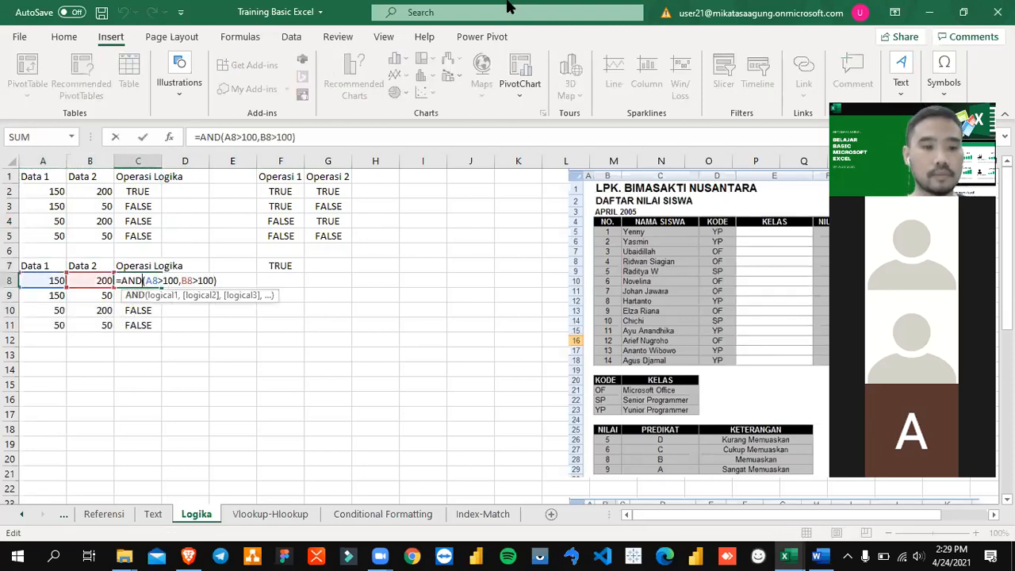
{"action": "key", "text": "BackSpace"}
{"action": "key", "text": "BackSpace"}
{"action": "key", "text": "BackSpace"}
{"action": "type", "text": "OR"}
{"action": "key", "text": "Return"}
{"action": "key", "text": "Up"}
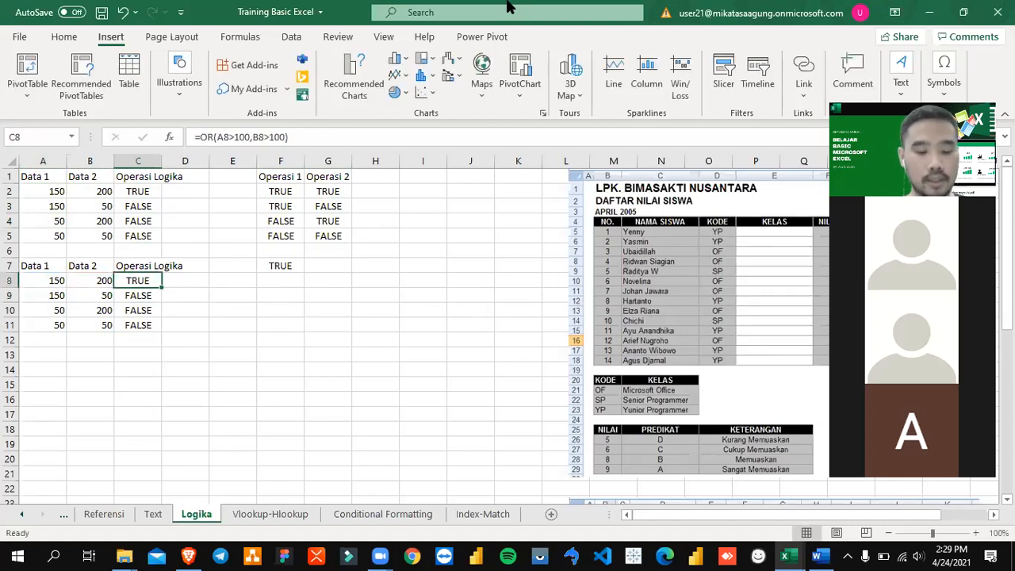
Step: Copy the OR formula from C8 into C9:C11
{"action": "key", "text": "ctrl+c"}
{"action": "key", "text": "Down"}
{"action": "key", "text": "shift+Down"}
{"action": "key", "text": "shift+Down"}
{"action": "key", "text": "ctrl+v"}
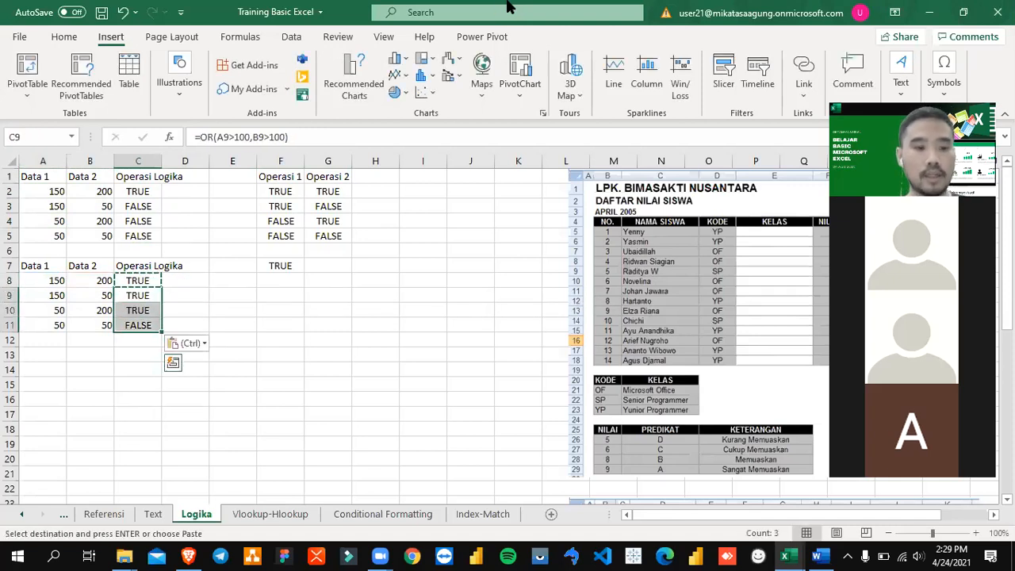
{"action": "key", "text": "Return"}
{"action": "key", "text": "Up"}
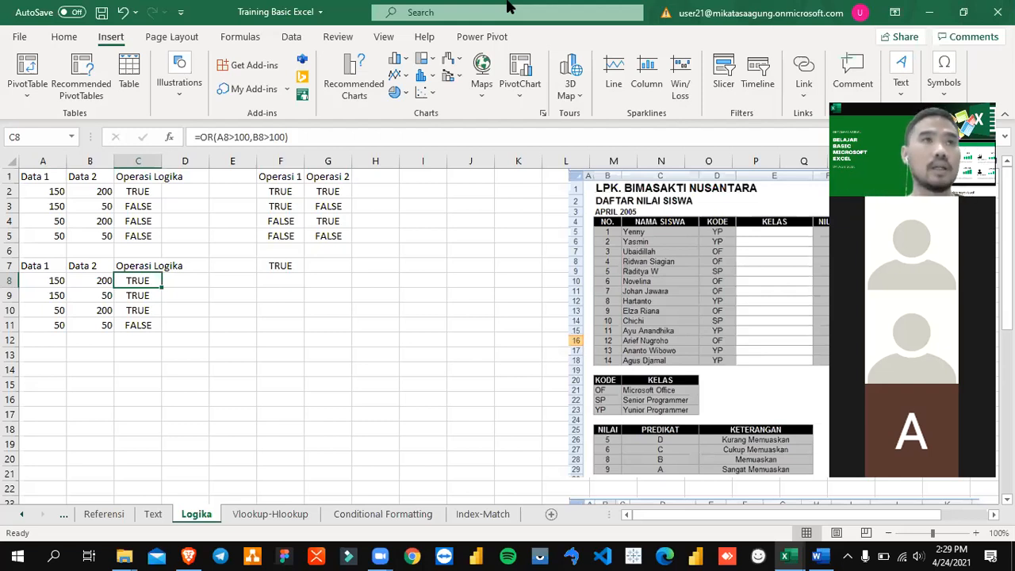
Step: Examine the OR formulas in C8:C11 and the NOT formula in F7
{"action": "key", "text": "Down"}
{"action": "key", "text": "Down"}
{"action": "key", "text": "Down"}
{"action": "key", "text": "Down"}
{"action": "key", "text": "Down"}
{"action": "key", "text": "Down"}
{"action": "key", "text": "Down"}
{"action": "key", "text": "Down"}
{"action": "key", "text": "Up"}
{"action": "key", "text": "Up"}
{"action": "key", "text": "Up"}
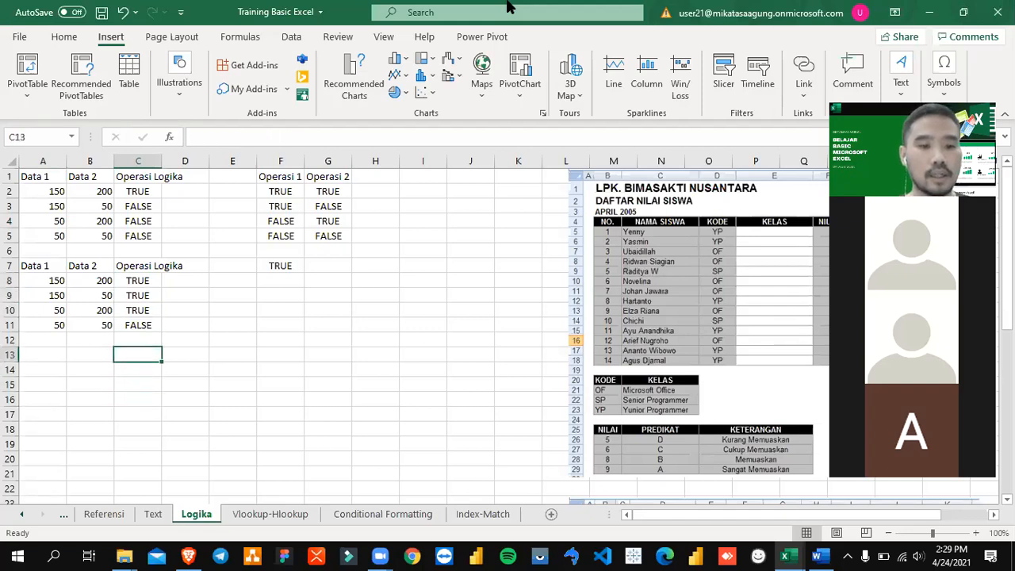
{"action": "key", "text": "Right"}
{"action": "key", "text": "Right"}
{"action": "key", "text": "Up"}
{"action": "key", "text": "Up"}
{"action": "key", "text": "Up"}
{"action": "key", "text": "Up"}
{"action": "key", "text": "Up"}
{"action": "key", "text": "Up"}
{"action": "key", "text": "Right"}
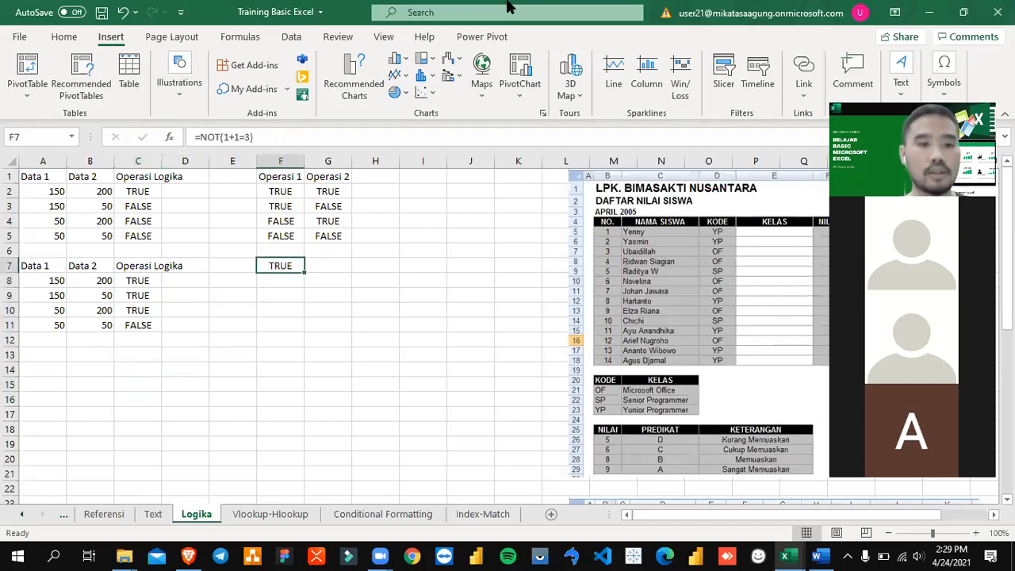
Step: Insert a blank row above the first table's header in row 1
{"action": "key", "text": "Left"}
{"action": "key", "text": "Left"}
{"action": "key", "text": "Left"}
{"action": "key", "text": "Left"}
{"action": "key", "text": "Left"}
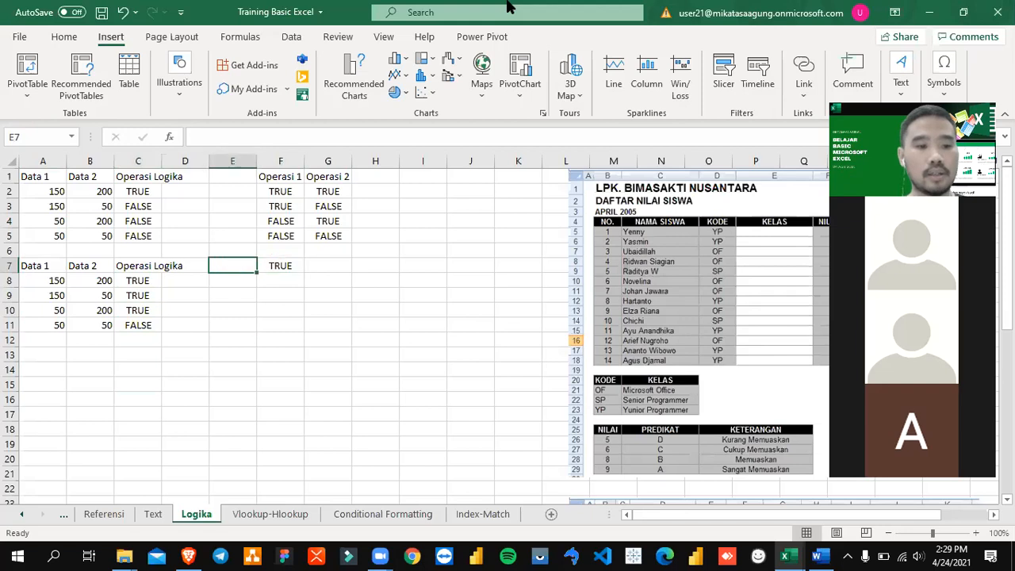
{"action": "key", "text": "Up"}
{"action": "key", "text": "Up"}
{"action": "key", "text": "Up"}
{"action": "key", "text": "Up"}
{"action": "key", "text": "Up"}
{"action": "key", "text": "Up"}
{"action": "key", "text": "shift+space"}
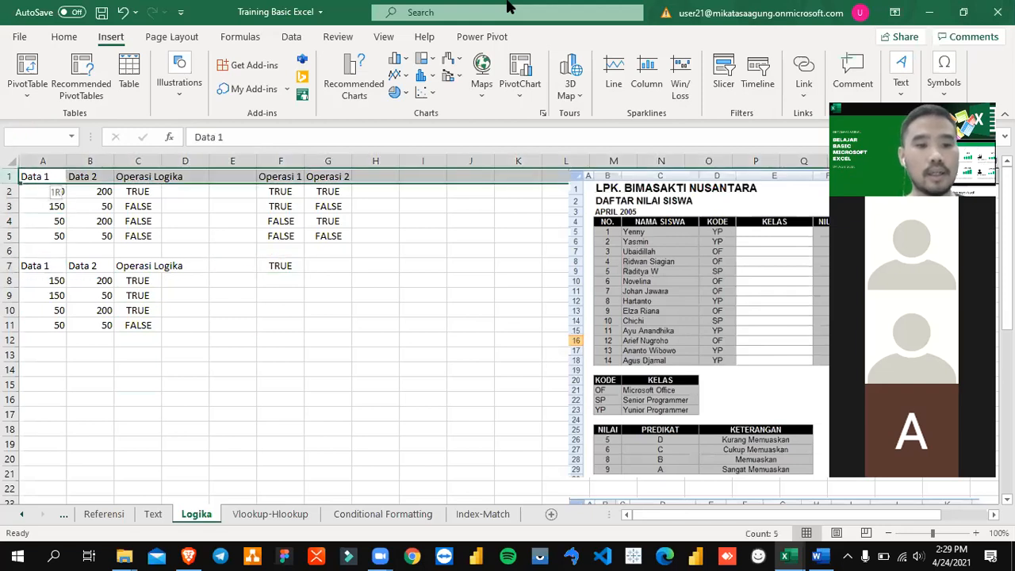
{"action": "left_click", "coordinate": [257, 196]}
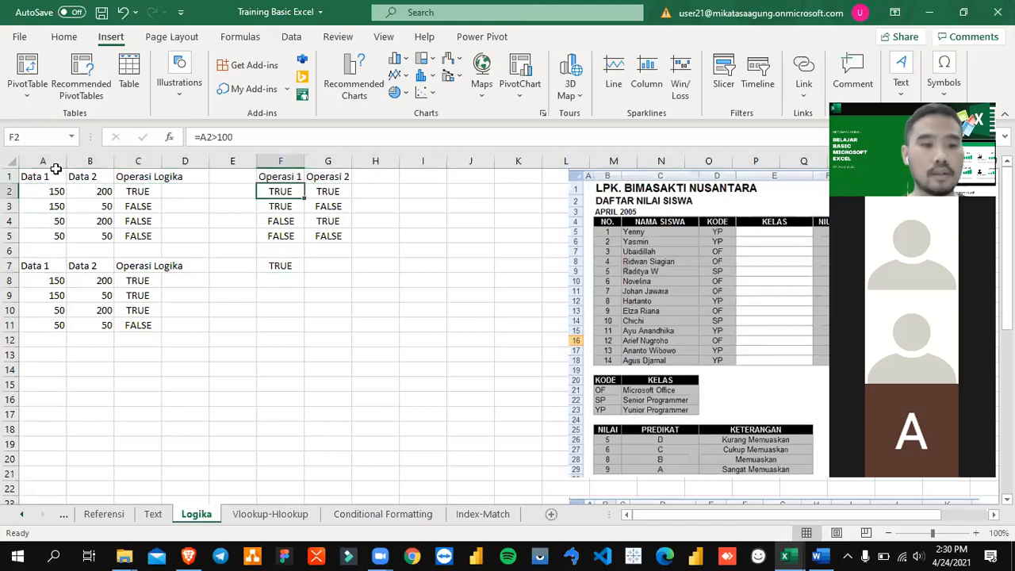
{"action": "right_click", "coordinate": [9, 176]}
{"action": "left_click", "coordinate": [71, 302]}
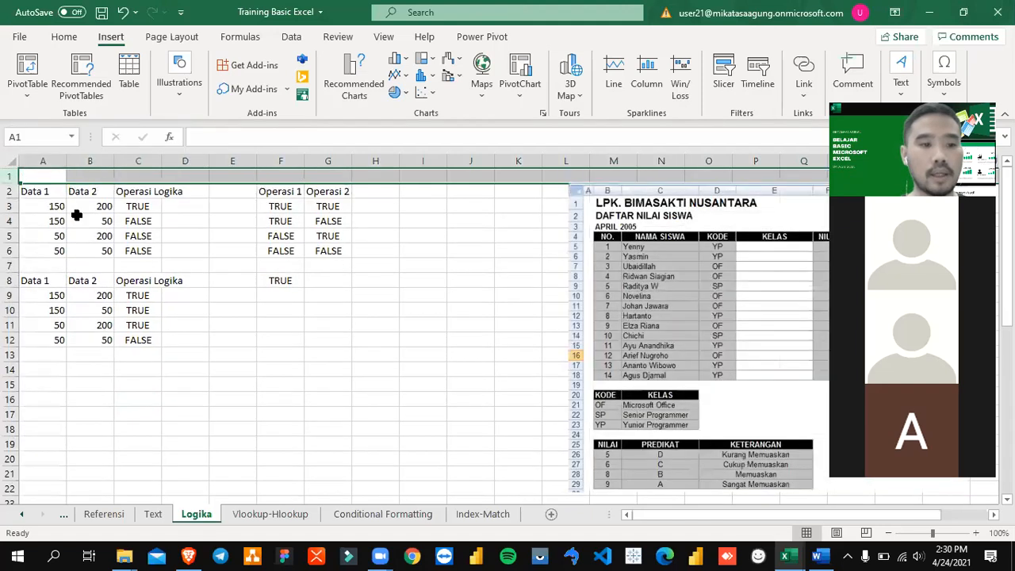
Step: Enter the title AND in A1 and make it bold
{"action": "left_click", "coordinate": [141, 206]}
{"action": "left_click", "coordinate": [31, 174]}
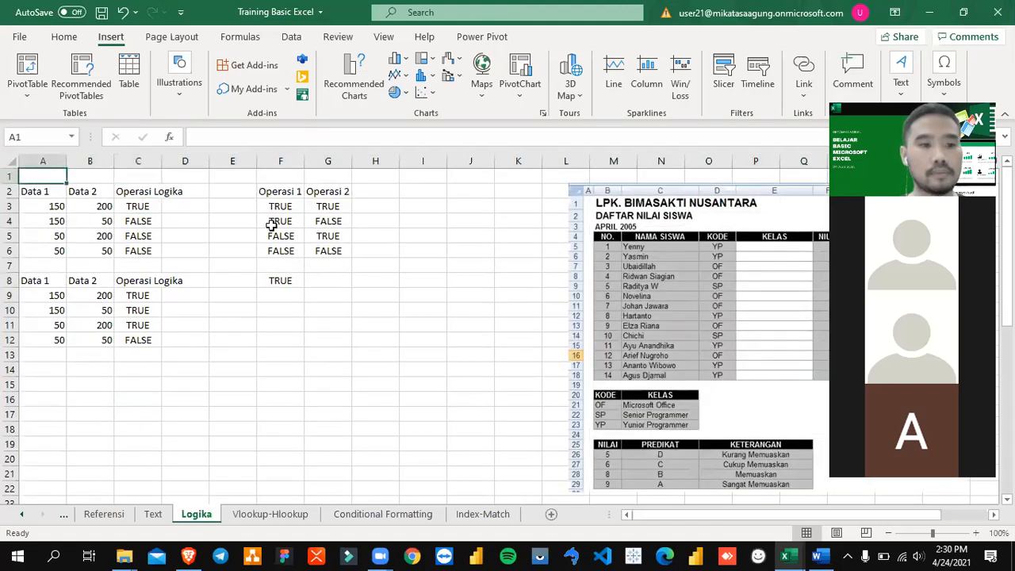
{"action": "type", "text": "AND"}
{"action": "key", "text": "Return"}
{"action": "key", "text": "Up"}
{"action": "key", "text": "ctrl+b"}
Step: Insert another blank row at row 7 and enter the bold title OR in A8 above the second table
{"action": "key", "text": "Down"}
{"action": "key", "text": "Down"}
{"action": "key", "text": "Down"}
{"action": "key", "text": "Down"}
{"action": "key", "text": "Down"}
{"action": "key", "text": "Down"}
{"action": "key", "text": "Down"}
{"action": "key", "text": "Up"}
{"action": "key", "text": "shift+space"}
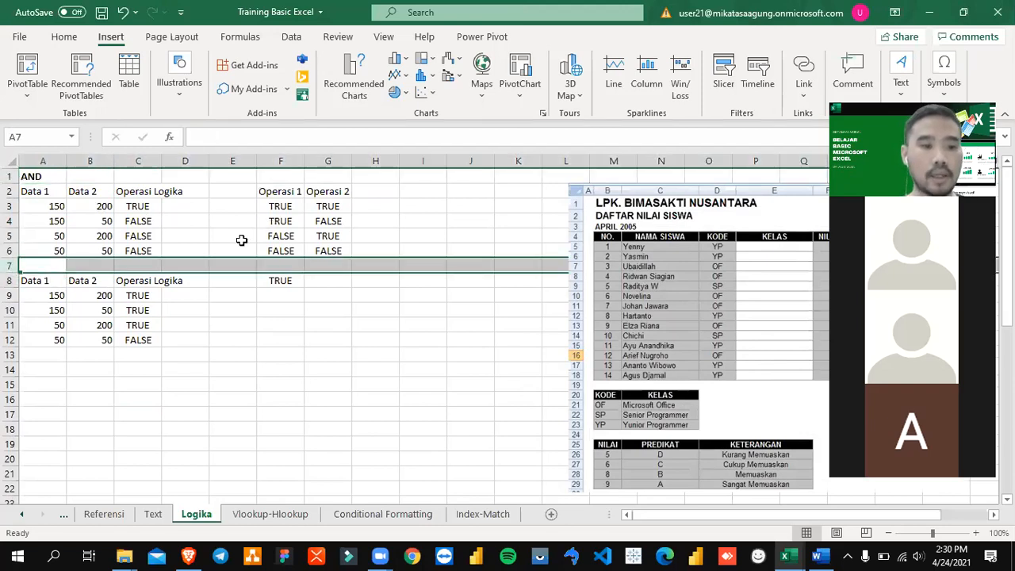
{"action": "right_click", "coordinate": [9, 267]}
{"action": "left_click", "coordinate": [85, 385]}
{"action": "key", "text": "Down"}
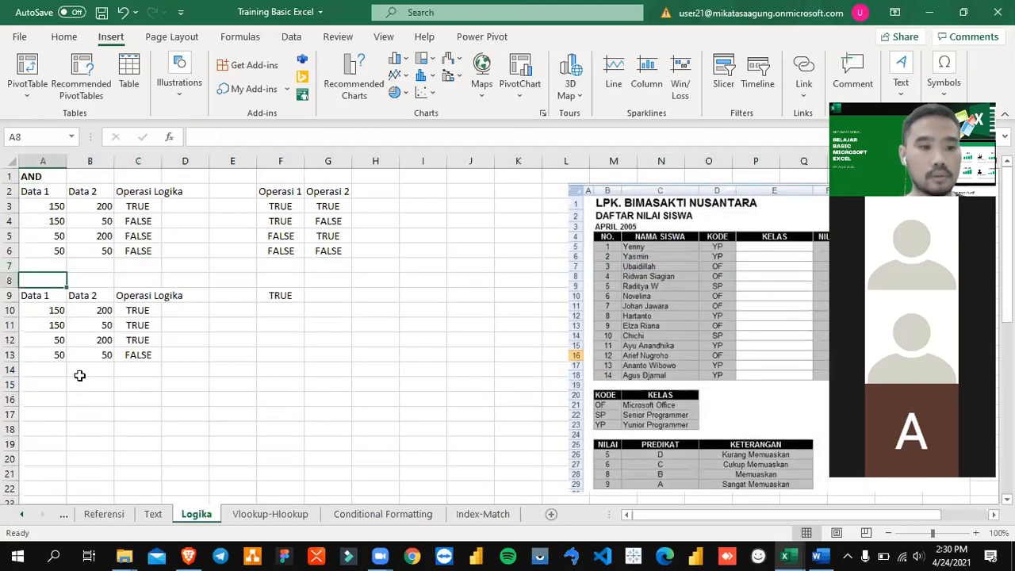
{"action": "type", "text": "OR"}
{"action": "key", "text": "ctrl+b"}
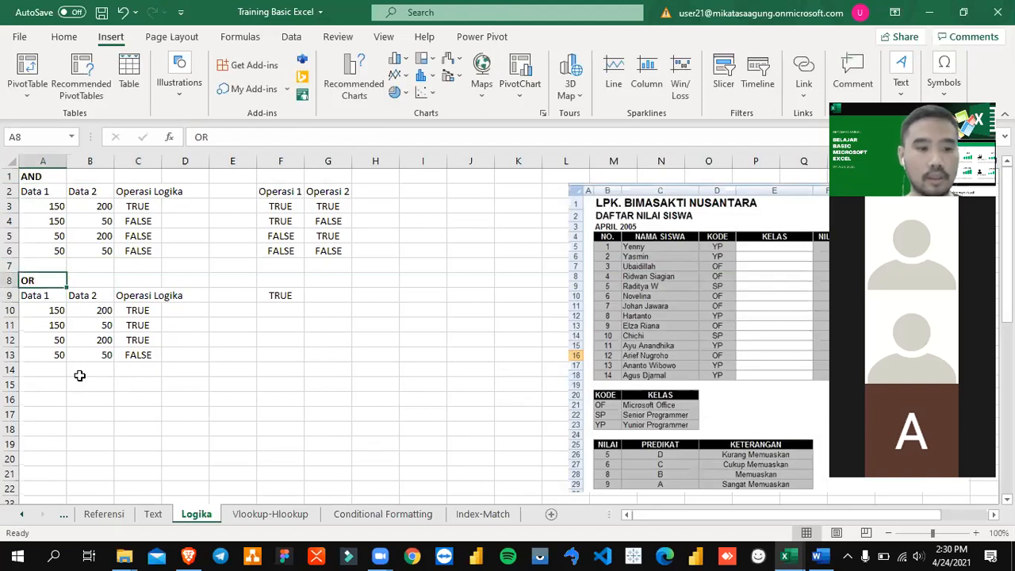
Step: Enter the title NOT in F8 above the NOT formula and make it bold
{"action": "key", "text": "Right"}
{"action": "key", "text": "Right"}
{"action": "key", "text": "Right"}
{"action": "key", "text": "Right"}
{"action": "key", "text": "Right"}
{"action": "key", "text": "Down"}
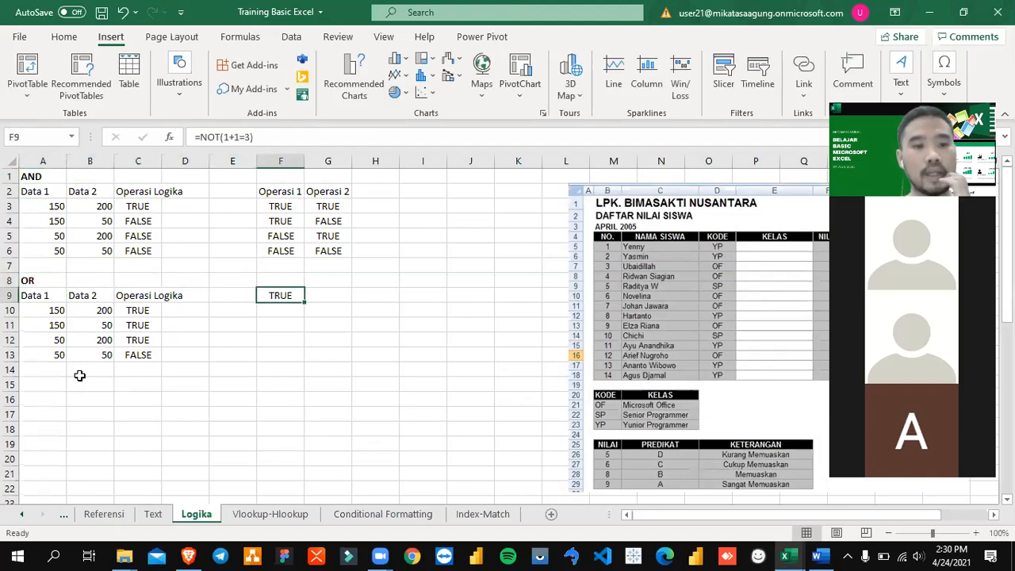
{"action": "key", "text": "Up"}
{"action": "type", "text": "NOT"}
{"action": "key", "text": "Return"}
{"action": "key", "text": "Up"}
{"action": "key", "text": "ctrl+b"}
{"action": "key", "text": "Down"}
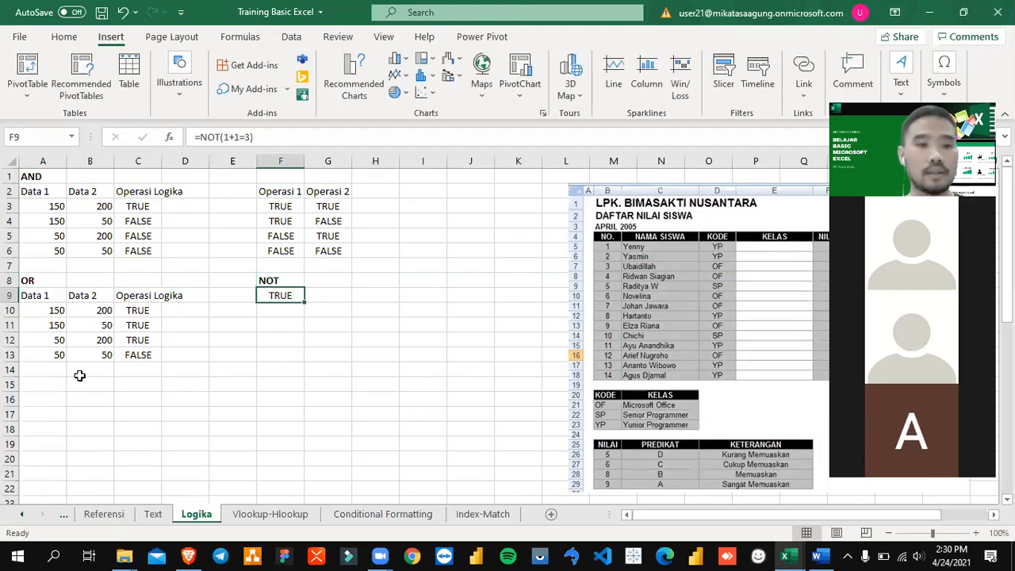
Step: Compare the OR formula in C10 with the NOT formula in F9
{"action": "key", "text": "Left"}
{"action": "key", "text": "Left"}
{"action": "key", "text": "Right"}
{"action": "key", "text": "Right"}
{"action": "key", "text": "Right"}
{"action": "key", "text": "Left"}
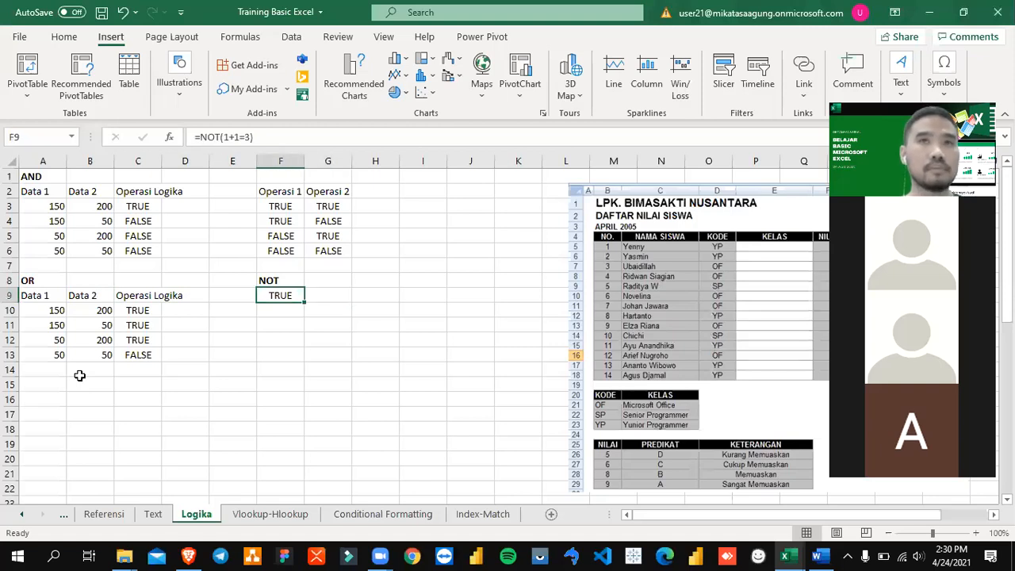
{"action": "key", "text": "Left"}
{"action": "key", "text": "Left"}
{"action": "key", "text": "Down"}
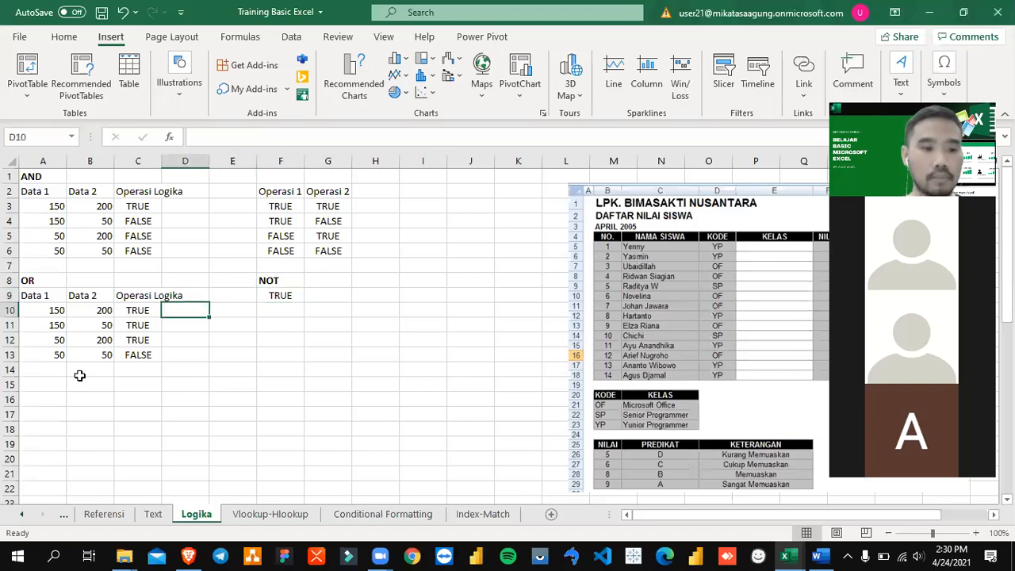
{"action": "key", "text": "Left"}
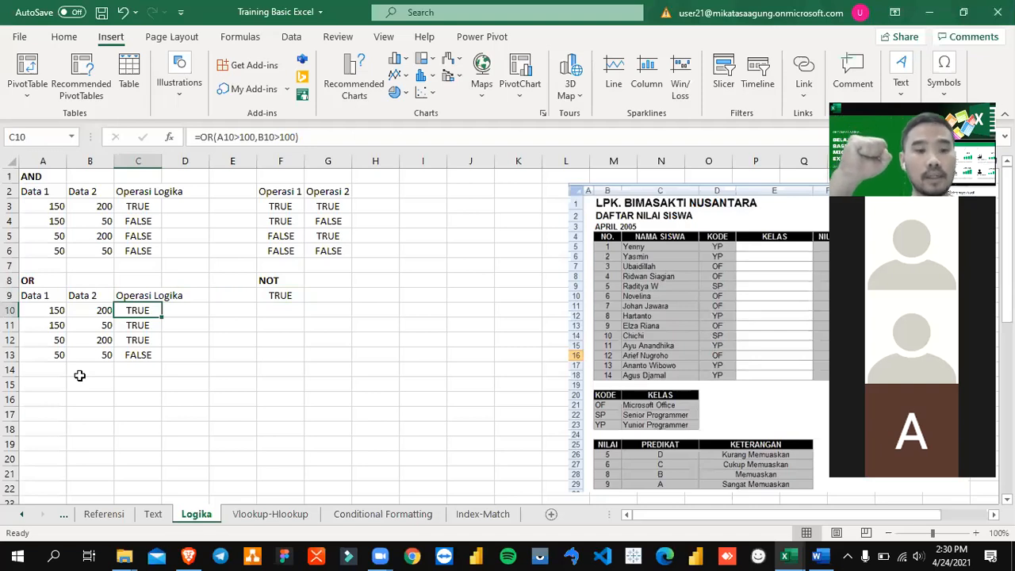
{"action": "key", "text": "Right"}
{"action": "key", "text": "Right"}
{"action": "key", "text": "Right"}
{"action": "key", "text": "Up"}
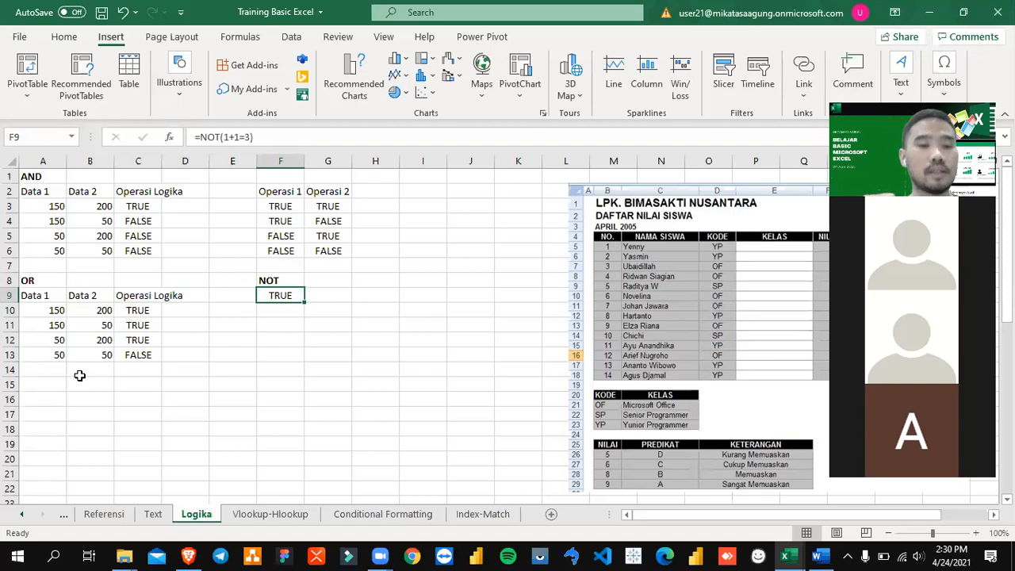
Step: Examine the condition 1+1=3 inside F9's NOT formula, leaving the formula as it is
{"action": "key", "text": "F2"}
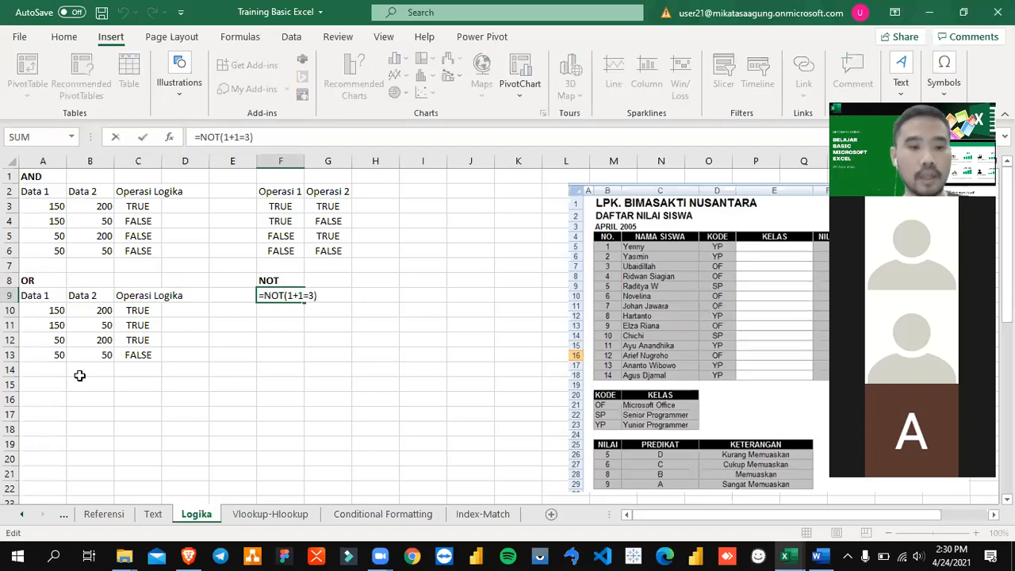
{"action": "key", "text": "Left"}
{"action": "key", "text": "shift+Left"}
{"action": "key", "text": "shift+Left"}
{"action": "key", "text": "shift+Left"}
{"action": "key", "text": "shift+Left"}
{"action": "key", "text": "shift+Left"}
{"action": "key", "text": "Left"}
{"action": "key", "text": "Right"}
{"action": "key", "text": "Right"}
{"action": "key", "text": "Right"}
{"action": "key", "text": "Right"}
{"action": "key", "text": "Right"}
{"action": "key", "text": "Return"}
{"action": "key", "text": "Up"}
{"action": "key", "text": "F2"}
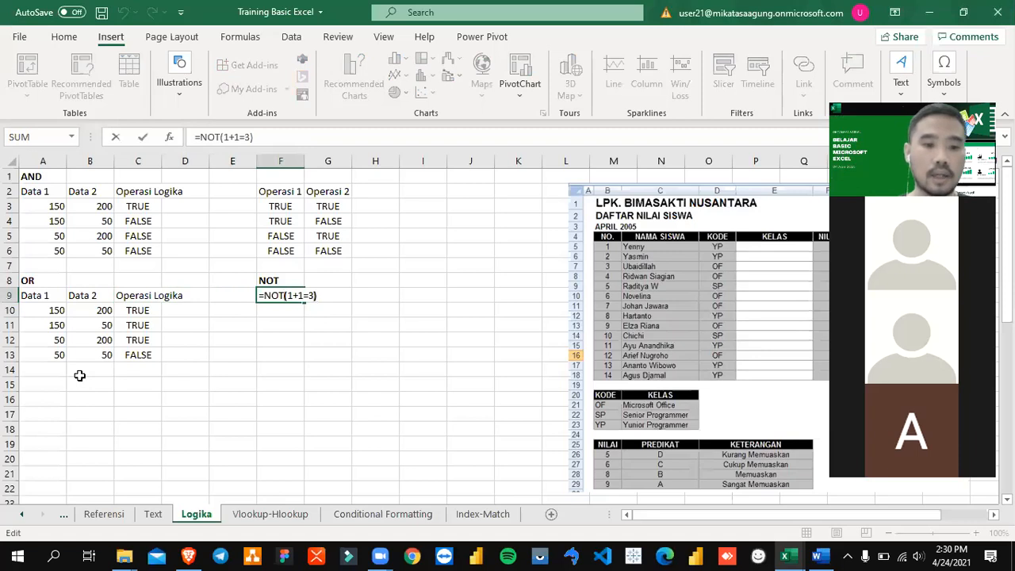
{"action": "key", "text": "Left"}
{"action": "key", "text": "Left"}
{"action": "key", "text": "Left"}
{"action": "key", "text": "Left"}
{"action": "key", "text": "Left"}
{"action": "key", "text": "Left"}
{"action": "key", "text": "Right"}
{"action": "key", "text": "Right"}
{"action": "key", "text": "Right"}
{"action": "key", "text": "Right"}
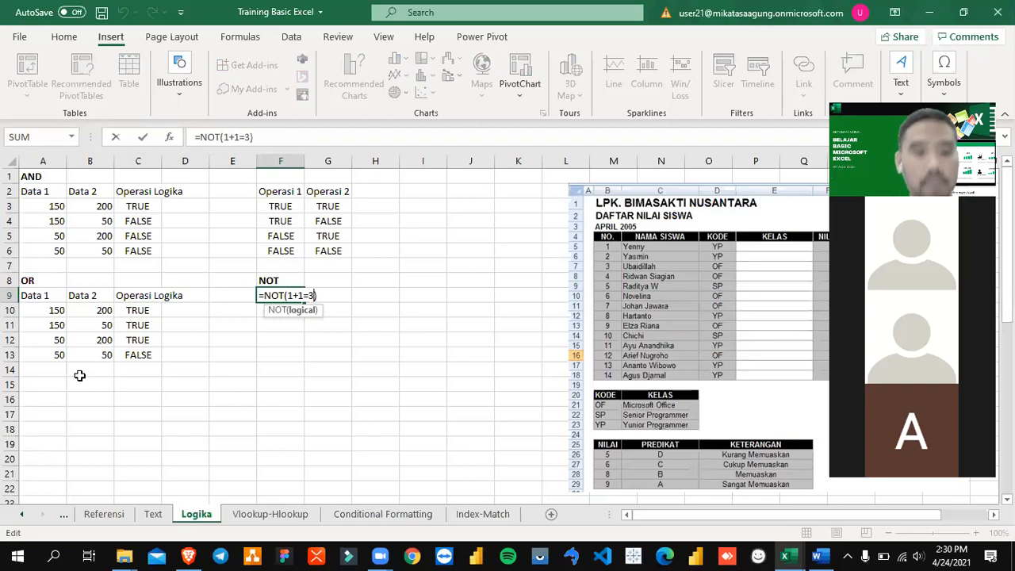
{"action": "key", "text": "Return"}
{"action": "key", "text": "Up"}
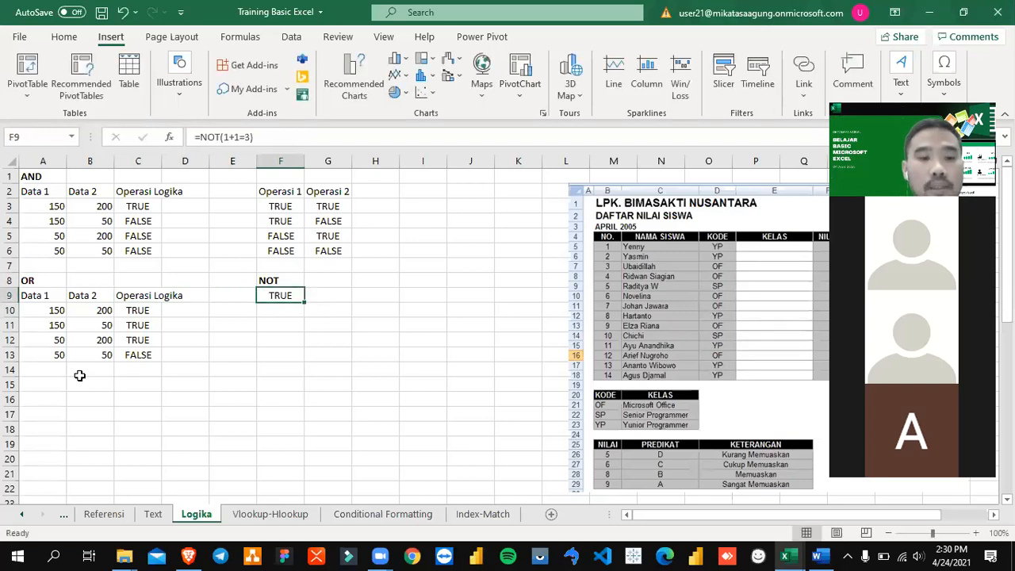
Step: Change the condition in F9 so the formula reads =NOT(1+1=2)
{"action": "key", "text": "F2"}
{"action": "key", "text": "Left"}
{"action": "key", "text": "BackSpace"}
{"action": "type", "text": "2"}
{"action": "key", "text": "Return"}
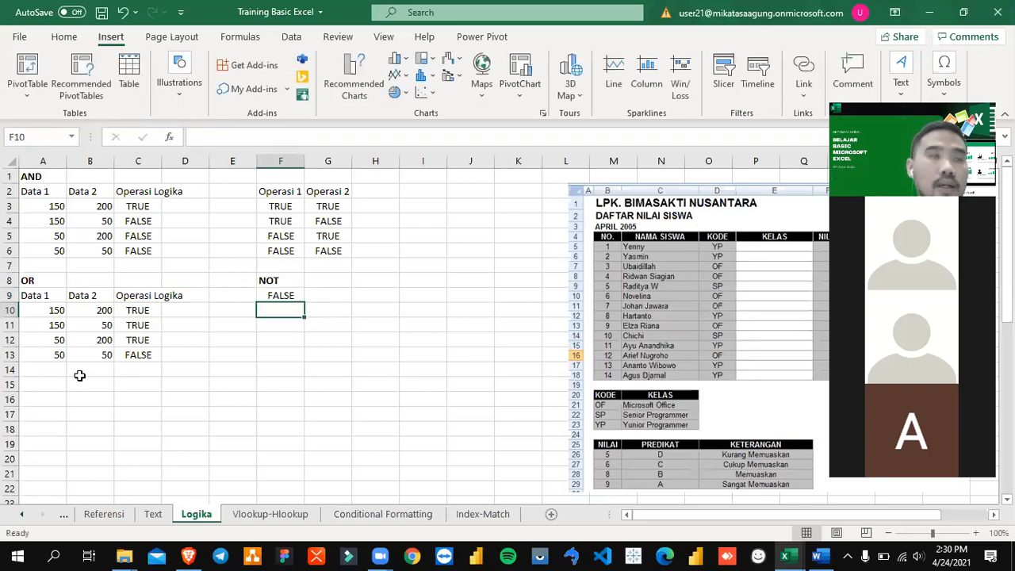
{"action": "key", "text": "Up"}
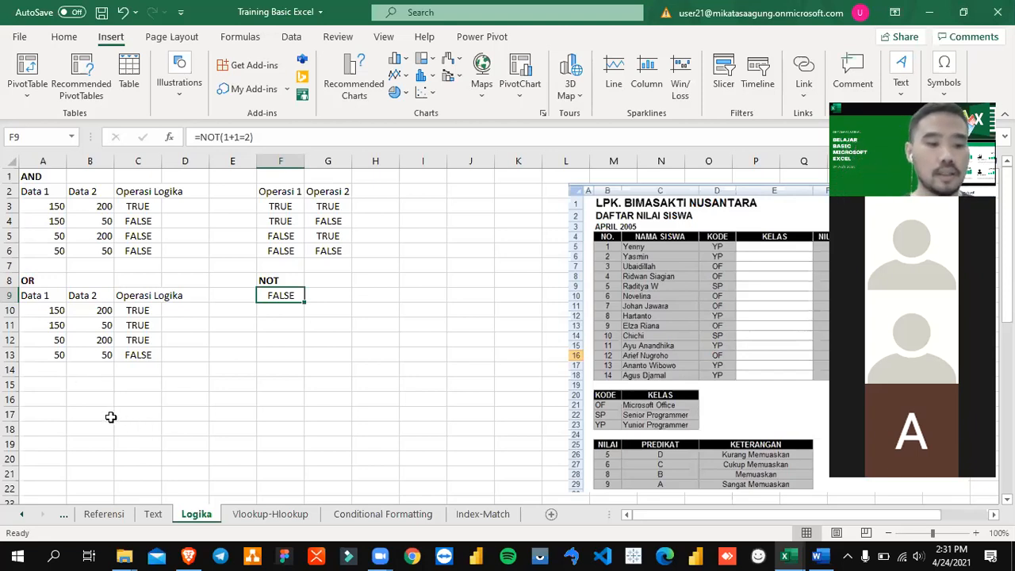
Step: Switch to the training module in Word to view the nested IF section
{"action": "left_click", "coordinate": [56, 385]}
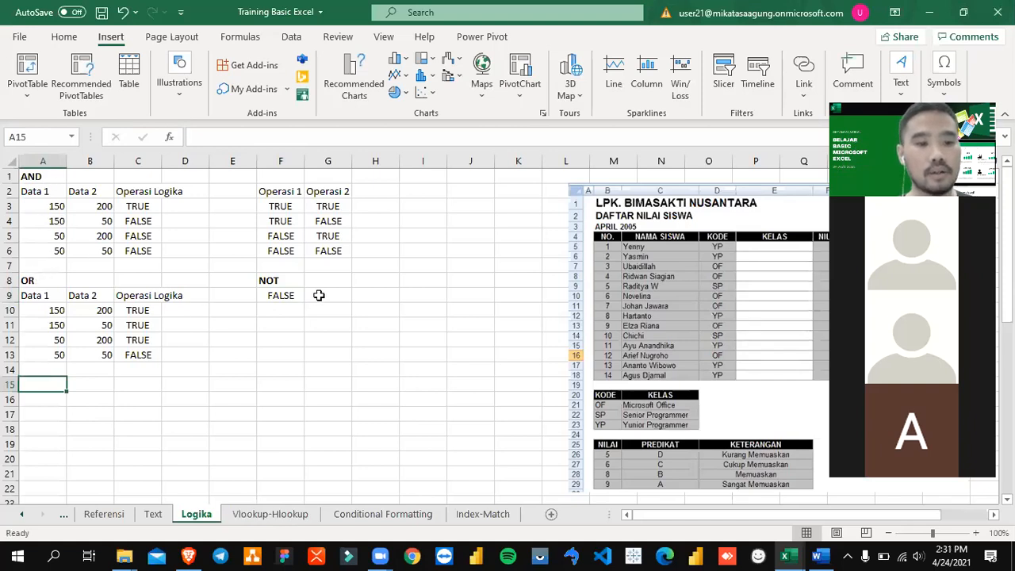
{"action": "left_click", "coordinate": [290, 280]}
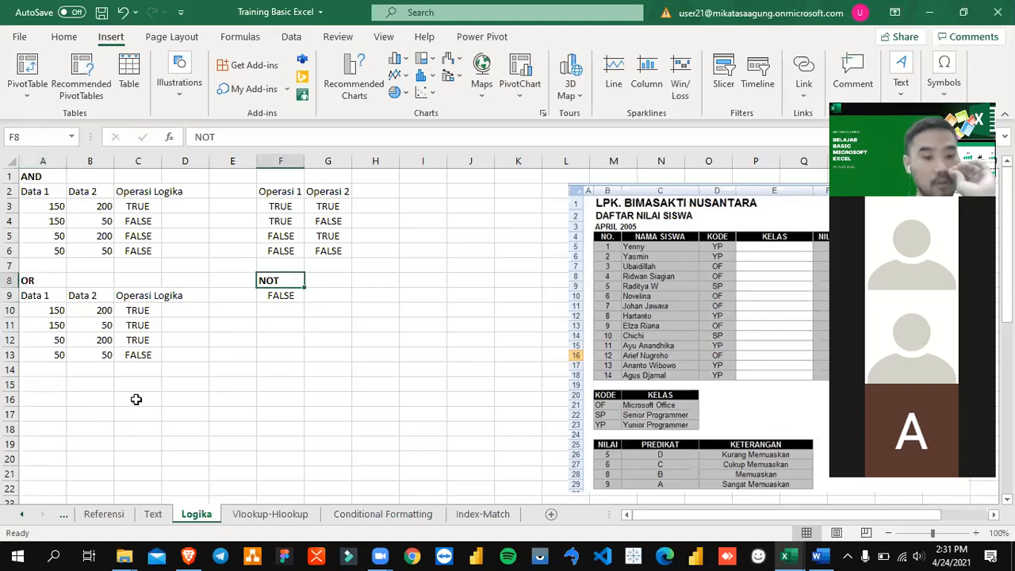
{"action": "left_click", "coordinate": [59, 398]}
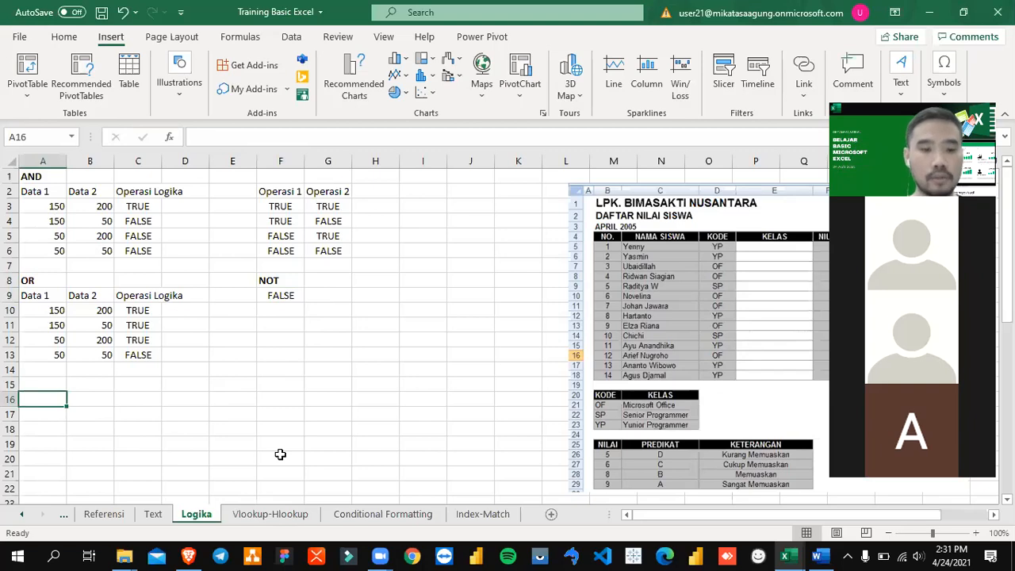
{"action": "key", "text": "alt+Tab"}
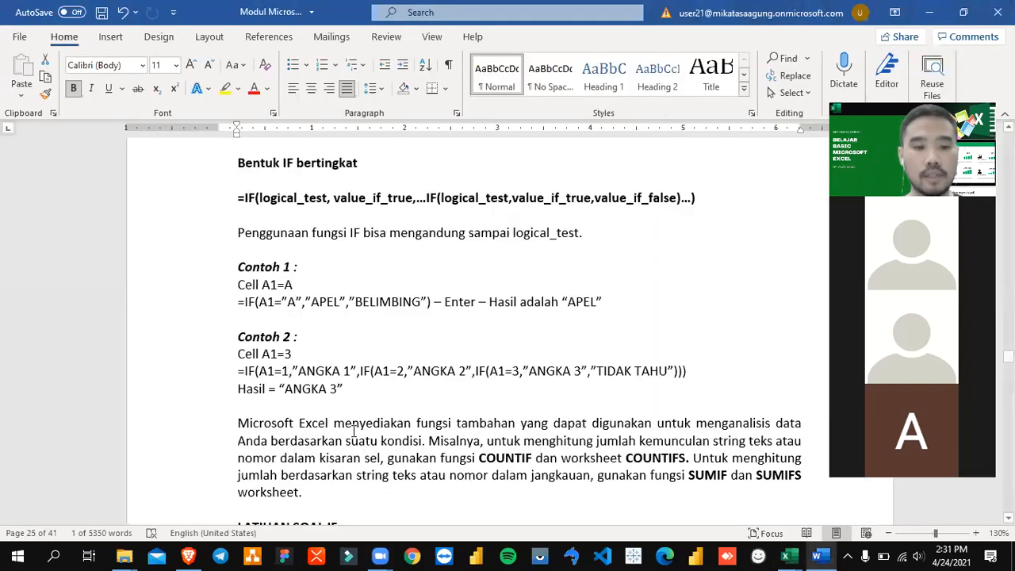
Step: Review the single IF syntax and the explanations of its arguments in the training module
{"action": "scroll", "coordinate": [361, 423], "scroll_direction": "down", "scroll_amount": 1}
{"action": "scroll", "coordinate": [360, 423], "scroll_direction": "up", "scroll_amount": 12}
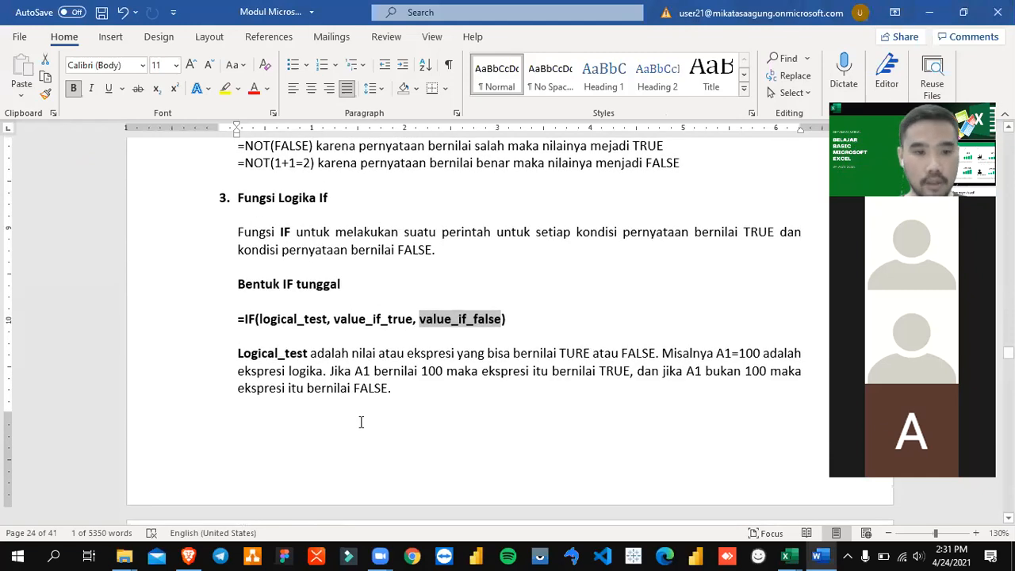
{"action": "scroll", "coordinate": [361, 422], "scroll_direction": "down", "scroll_amount": 4}
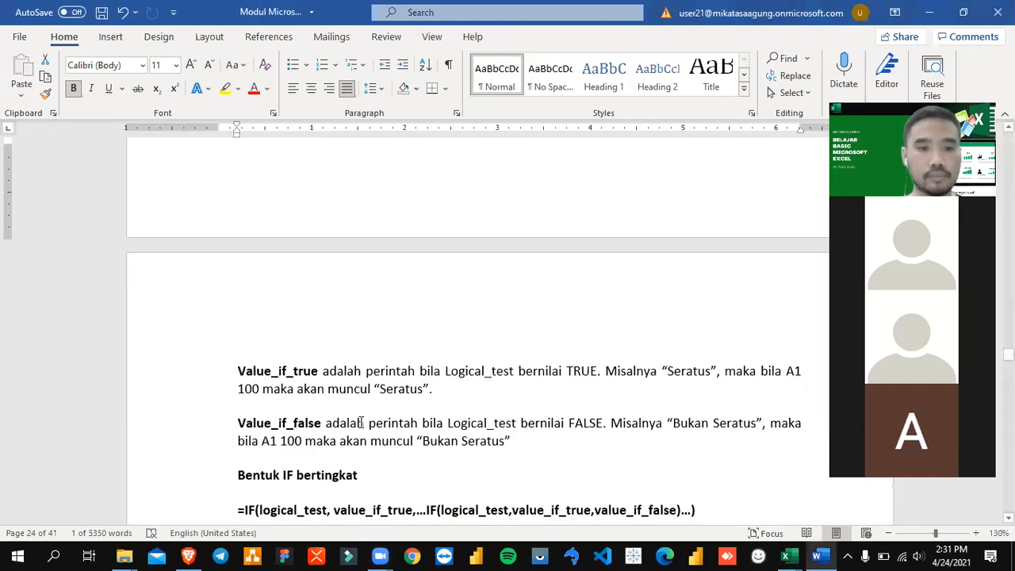
Step: Switch to the Excel workbook and begin an IF formula in A16 with the condition A3>150
{"action": "key", "text": "alt+Tab"}
{"action": "key", "text": "alt+Tab"}
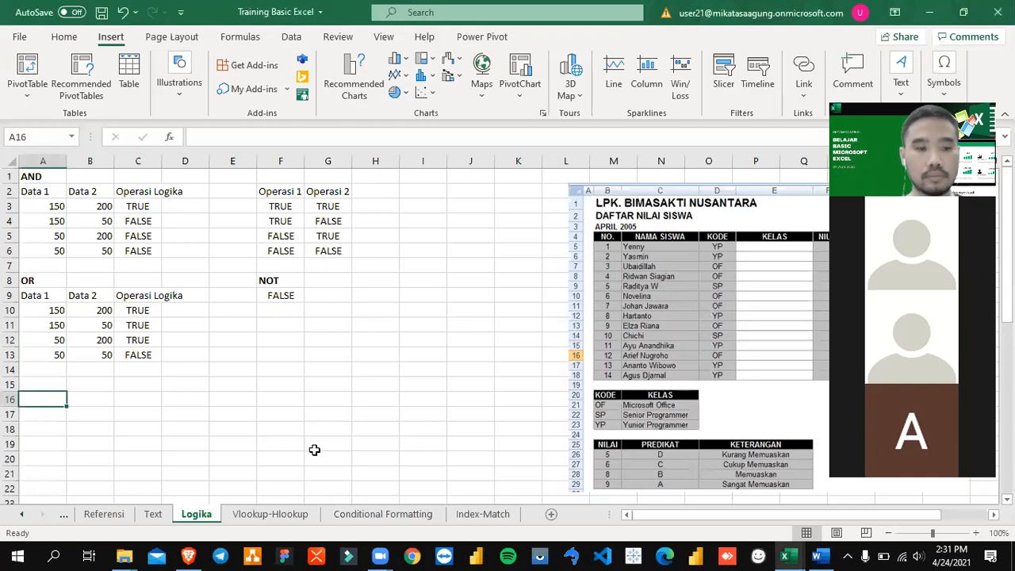
{"action": "type", "text": "=IF"}
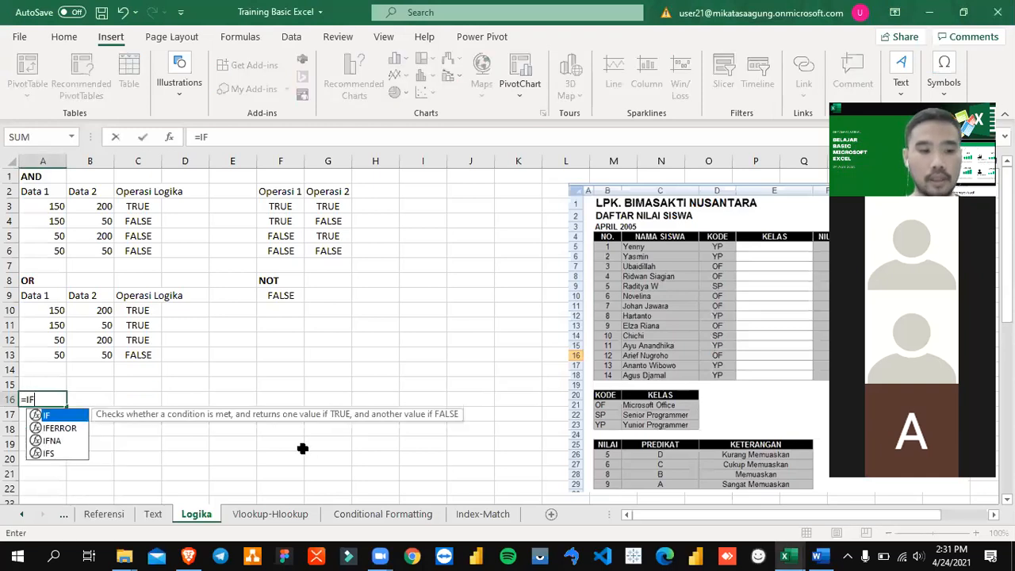
{"action": "type", "text": "("}
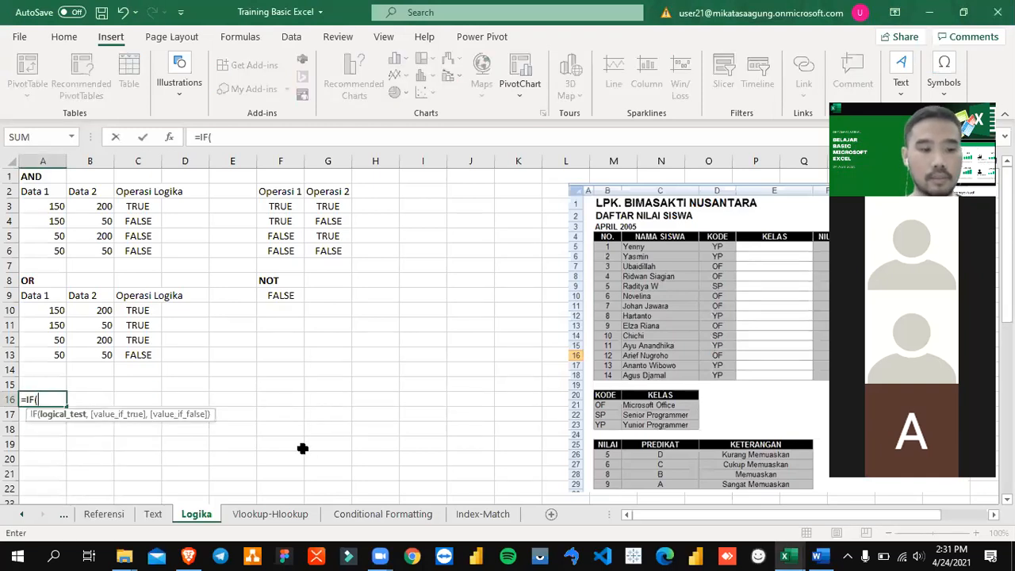
{"action": "key", "text": "Up"}
{"action": "key", "text": "Up"}
{"action": "key", "text": "Up"}
{"action": "key", "text": "Up"}
{"action": "key", "text": "Up"}
{"action": "key", "text": "Up"}
{"action": "key", "text": "Up"}
{"action": "key", "text": "Up"}
{"action": "key", "text": "Up"}
{"action": "key", "text": "Up"}
{"action": "key", "text": "Up"}
{"action": "key", "text": "Up"}
{"action": "key", "text": "Up"}
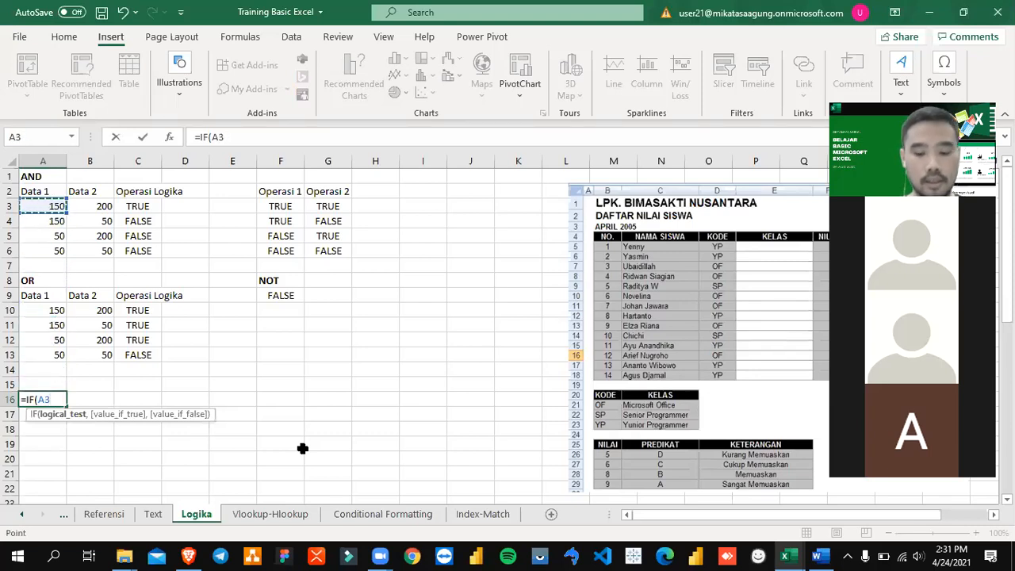
{"action": "type", "text": ">"}
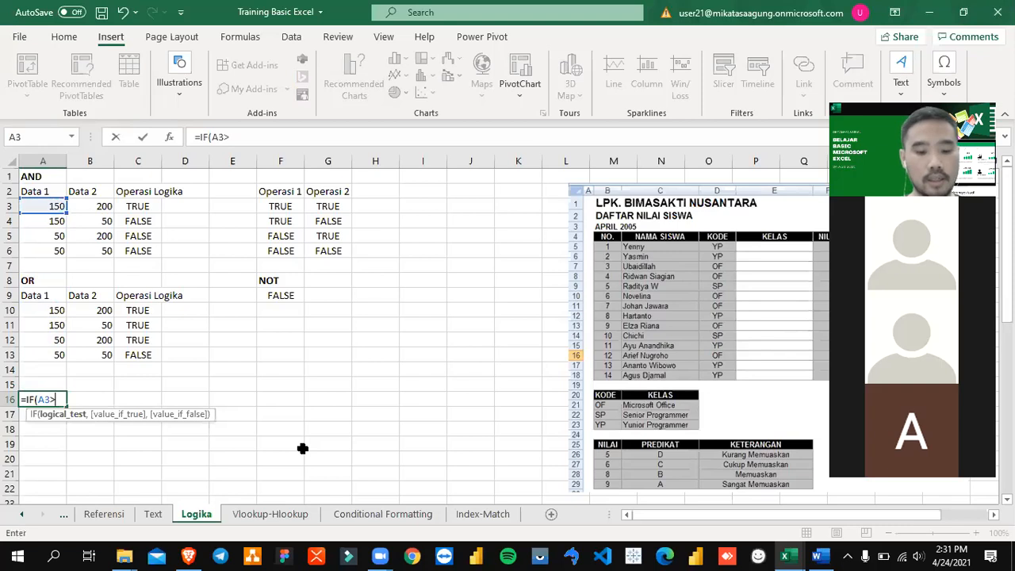
{"action": "type", "text": "150"}
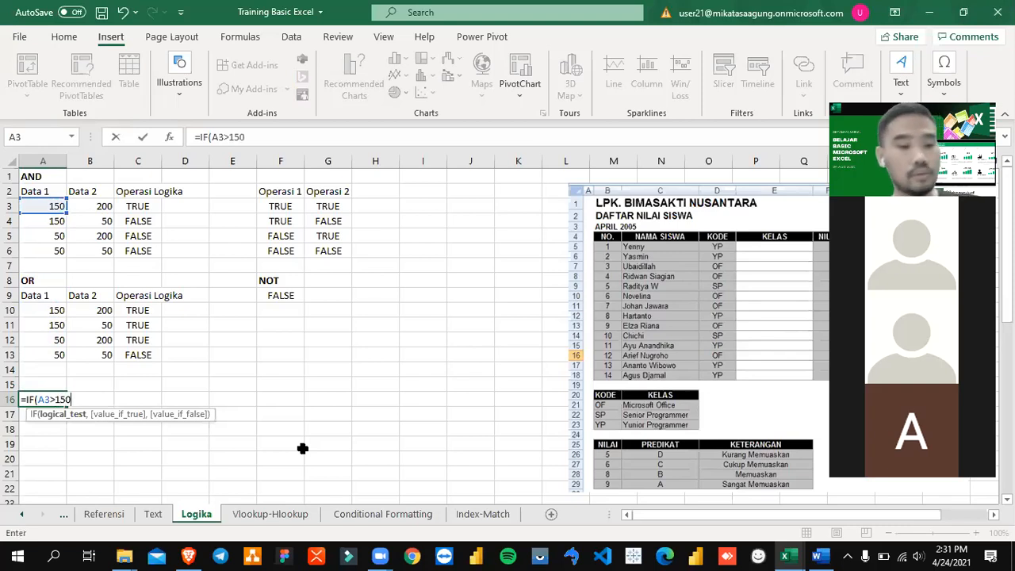
{"action": "type", "text": ",\"BENAR"}
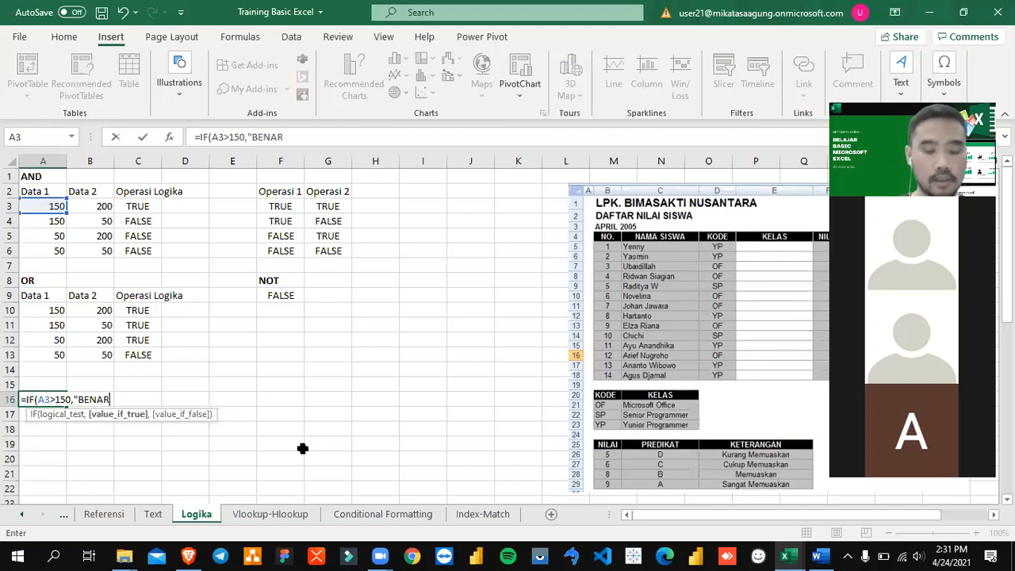
{"action": "type", "text": "\","}
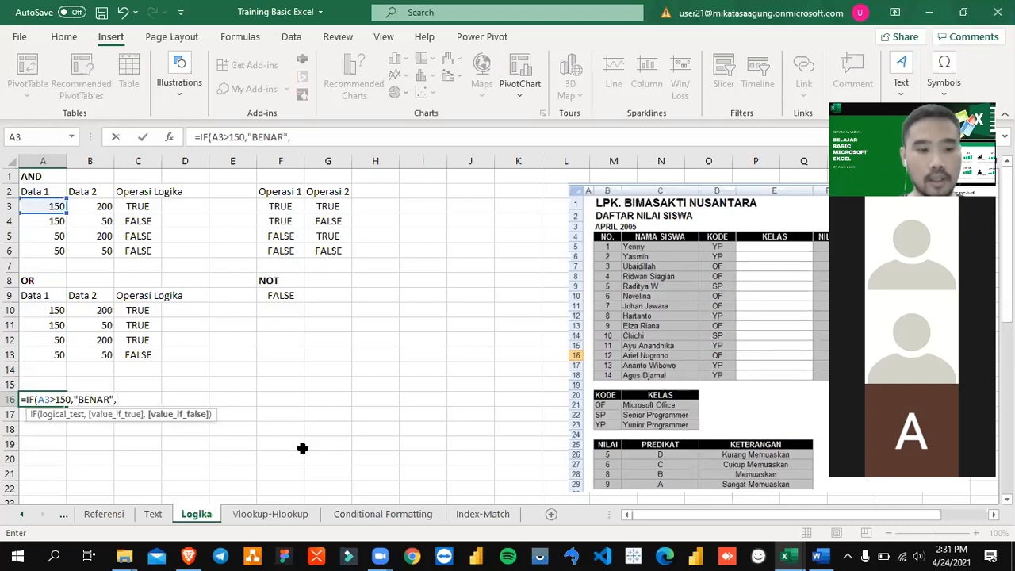
{"action": "type", "text": "\"SALAH"}
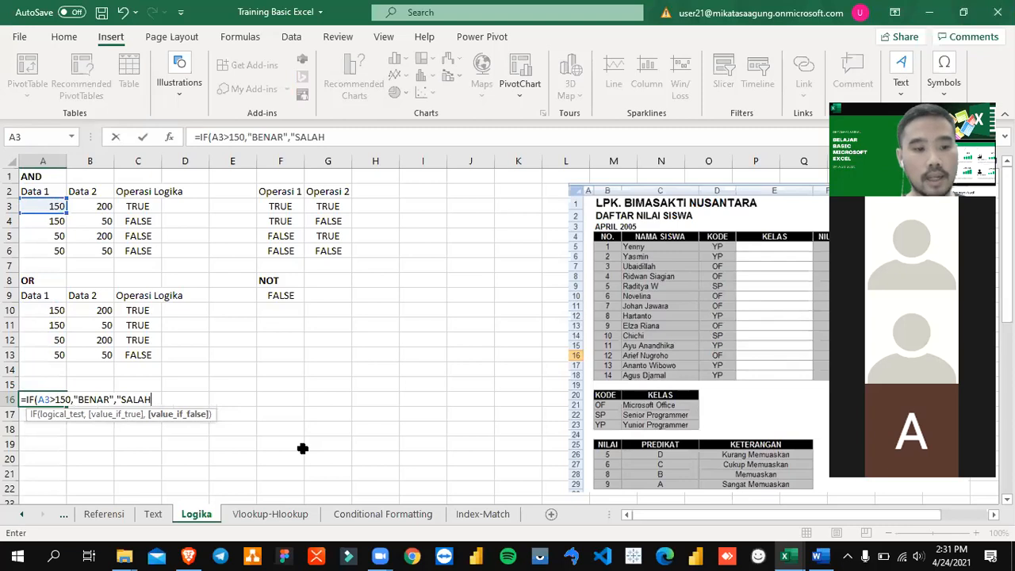
Step: Complete A16's IF formula with "BENAR" as the true value and "SALAH" as the false value
{"action": "type", "text": "\")"}
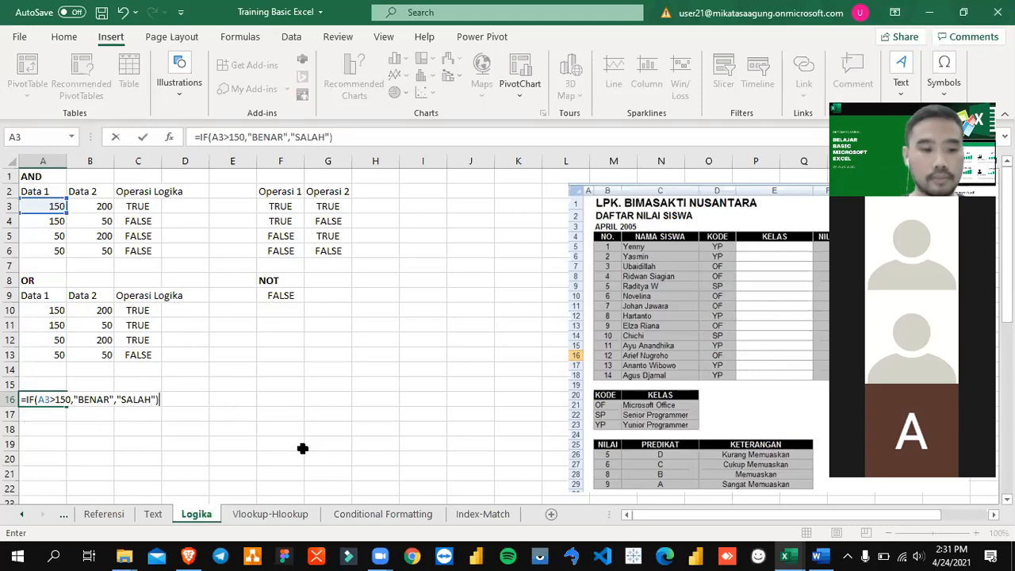
{"action": "key", "text": "ctrl+Return"}
Step: Change the condition in A16 so the formula reads =IF(A3>100,"BENAR","SALAH")
{"action": "key", "text": "F2"}
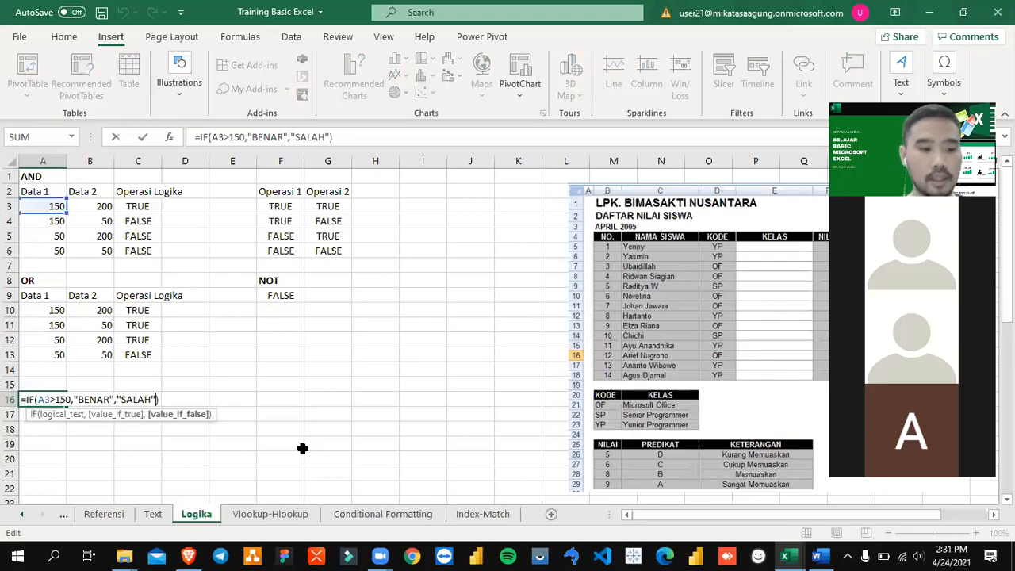
{"action": "key", "text": "Left"}
{"action": "key", "text": "Left"}
{"action": "key", "text": "Left"}
{"action": "key", "text": "Left"}
{"action": "key", "text": "Left"}
{"action": "key", "text": "Left"}
{"action": "key", "text": "Left"}
{"action": "key", "text": "Left"}
{"action": "key", "text": "Left"}
{"action": "key", "text": "Left"}
{"action": "key", "text": "Left"}
{"action": "key", "text": "Left"}
{"action": "key", "text": "Left"}
{"action": "key", "text": "Left"}
{"action": "key", "text": "Left"}
{"action": "key", "text": "Left"}
{"action": "key", "text": "Left"}
{"action": "key", "text": "Left"}
{"action": "key", "text": "Left"}
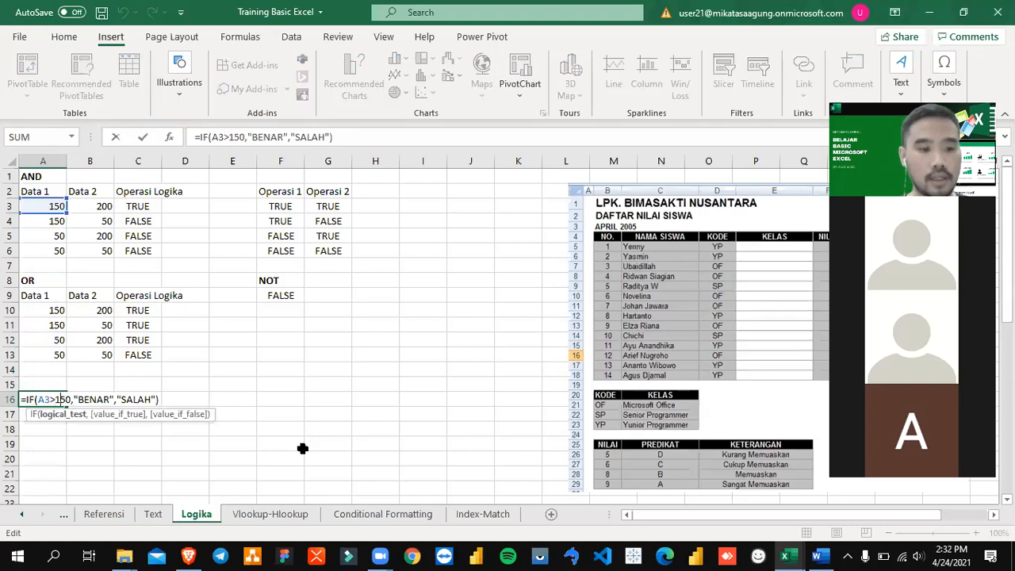
{"action": "key", "text": "BackSpace"}
{"action": "key", "text": "BackSpace"}
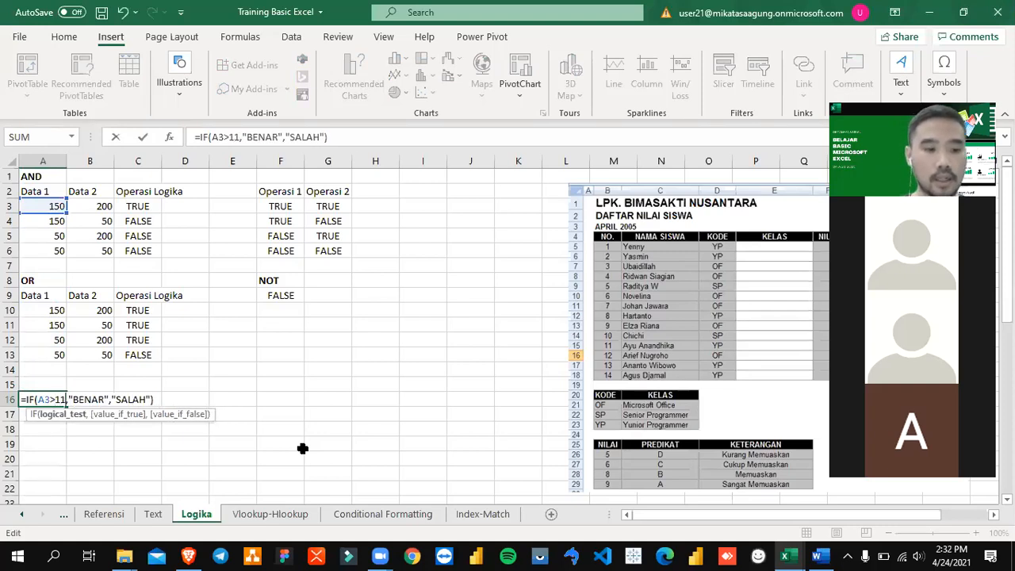
{"action": "type", "text": "00"}
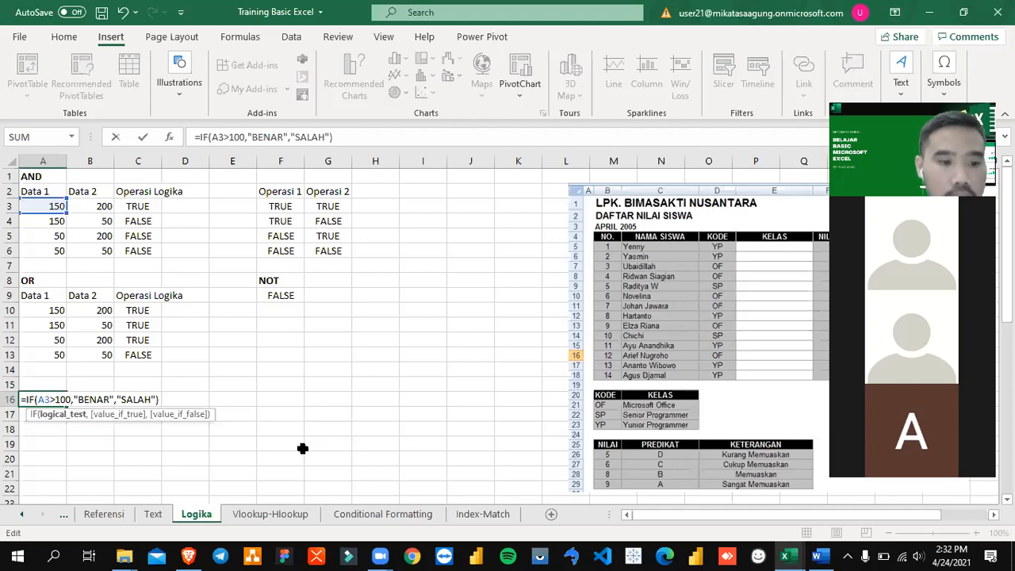
{"action": "key", "text": "Return"}
{"action": "key", "text": "Up"}
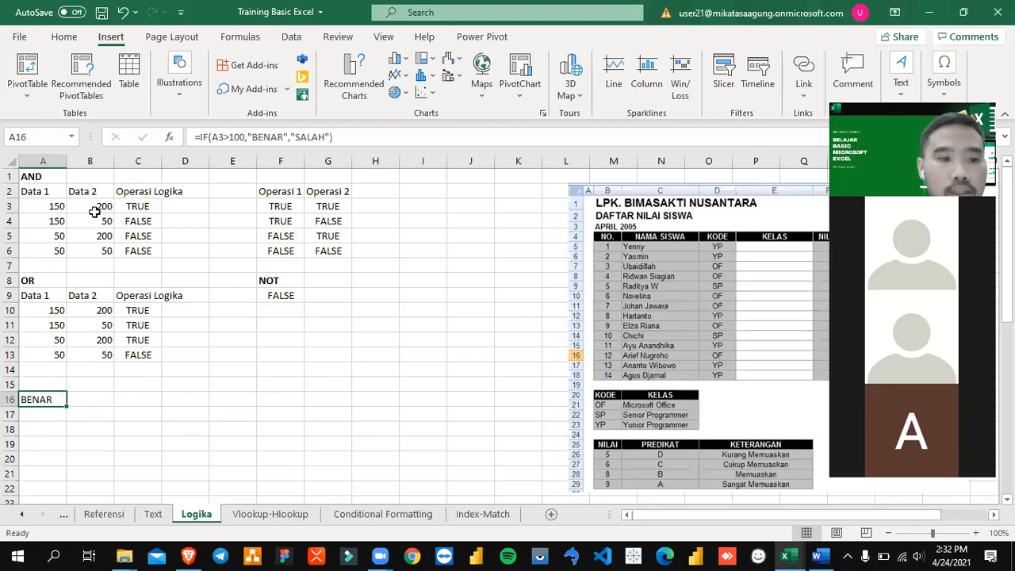
Step: Test the IF formula by setting A3 to 75, and undo that change
{"action": "left_click", "coordinate": [59, 204]}
{"action": "type", "text": "75"}
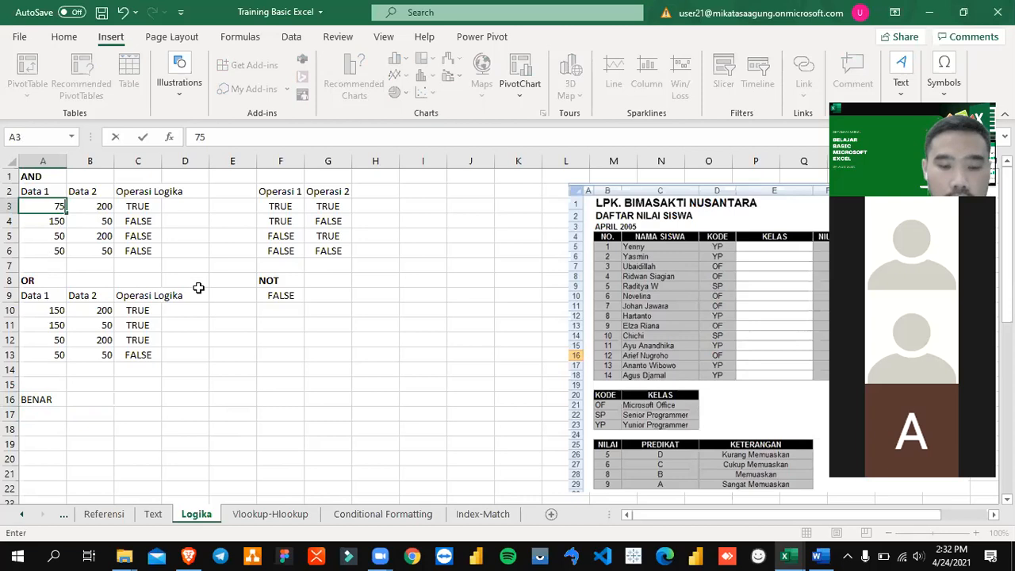
{"action": "key", "text": "Return"}
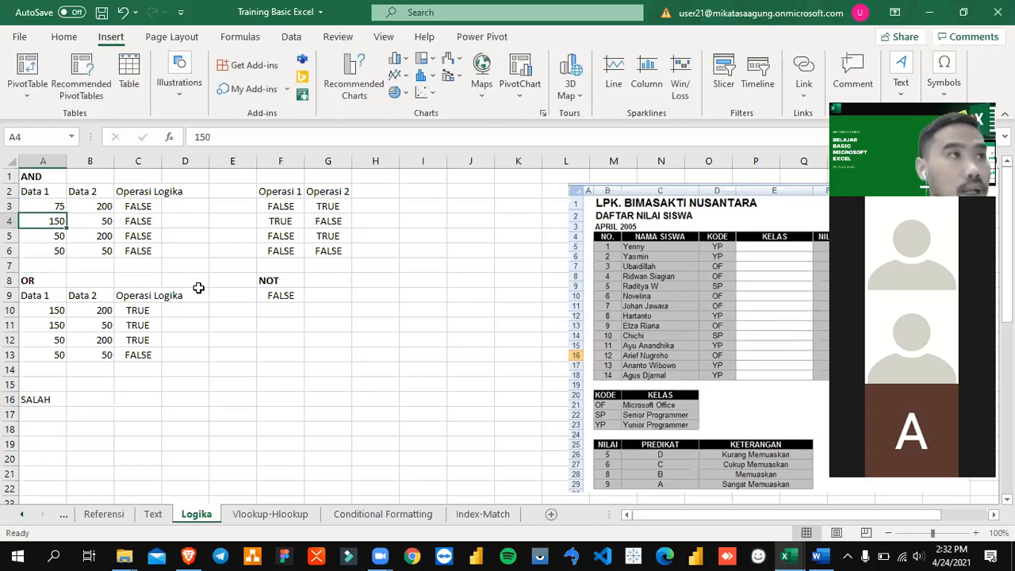
{"action": "key", "text": "Up"}
{"action": "key", "text": "ctrl+z"}
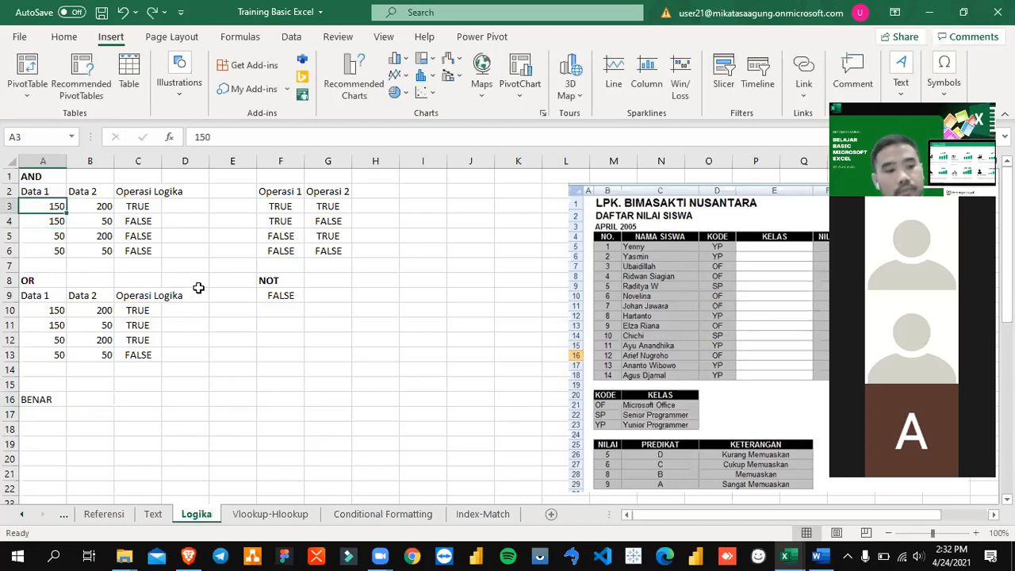
Step: Edit A16's IF formula to open an AND function in front of the condition A3>100
{"action": "key", "text": "Down"}
{"action": "key", "text": "Down"}
{"action": "key", "text": "Down"}
{"action": "key", "text": "Down"}
{"action": "key", "text": "Down"}
{"action": "key", "text": "Down"}
{"action": "key", "text": "Down"}
{"action": "key", "text": "Down"}
{"action": "key", "text": "Down"}
{"action": "key", "text": "Down"}
{"action": "key", "text": "Down"}
{"action": "key", "text": "Down"}
{"action": "key", "text": "Down"}
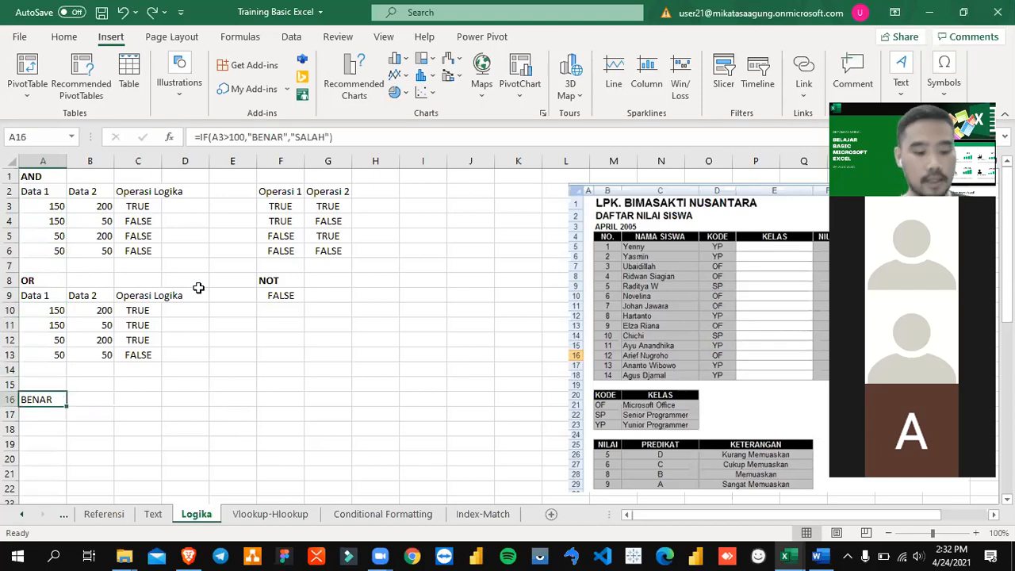
{"action": "key", "text": "F2"}
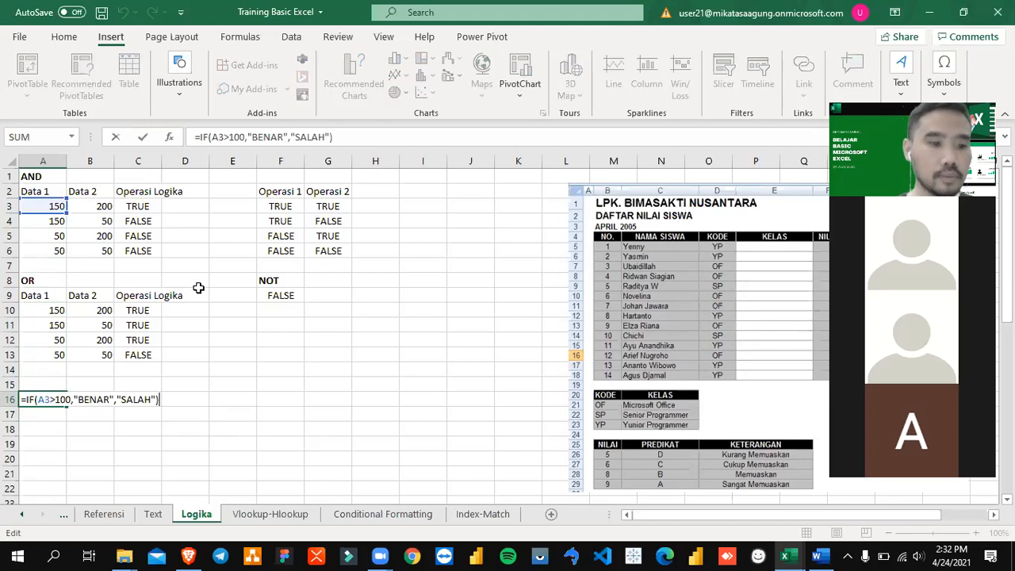
{"action": "key", "text": "Left"}
{"action": "key", "text": "Left"}
{"action": "key", "text": "Left"}
{"action": "key", "text": "Left"}
{"action": "key", "text": "Left"}
{"action": "key", "text": "Left"}
{"action": "key", "text": "Left"}
{"action": "key", "text": "Left"}
{"action": "key", "text": "Left"}
{"action": "key", "text": "Left"}
{"action": "key", "text": "Left"}
{"action": "key", "text": "Left"}
{"action": "key", "text": "Left"}
{"action": "key", "text": "Left"}
{"action": "key", "text": "Left"}
{"action": "key", "text": "Left"}
{"action": "key", "text": "Left"}
{"action": "key", "text": "Left"}
{"action": "key", "text": "Left"}
{"action": "key", "text": "Left"}
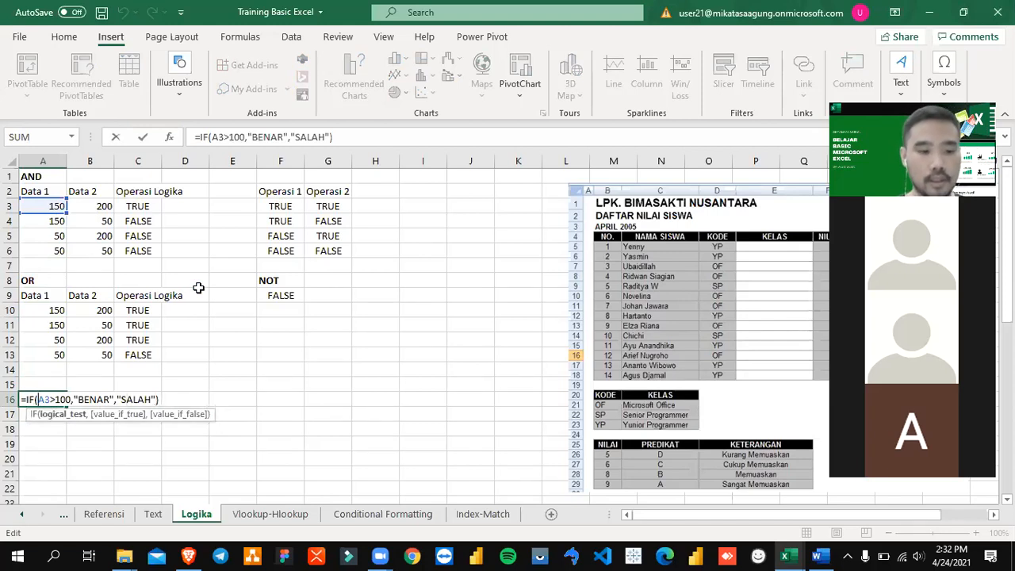
{"action": "type", "text": "AND"}
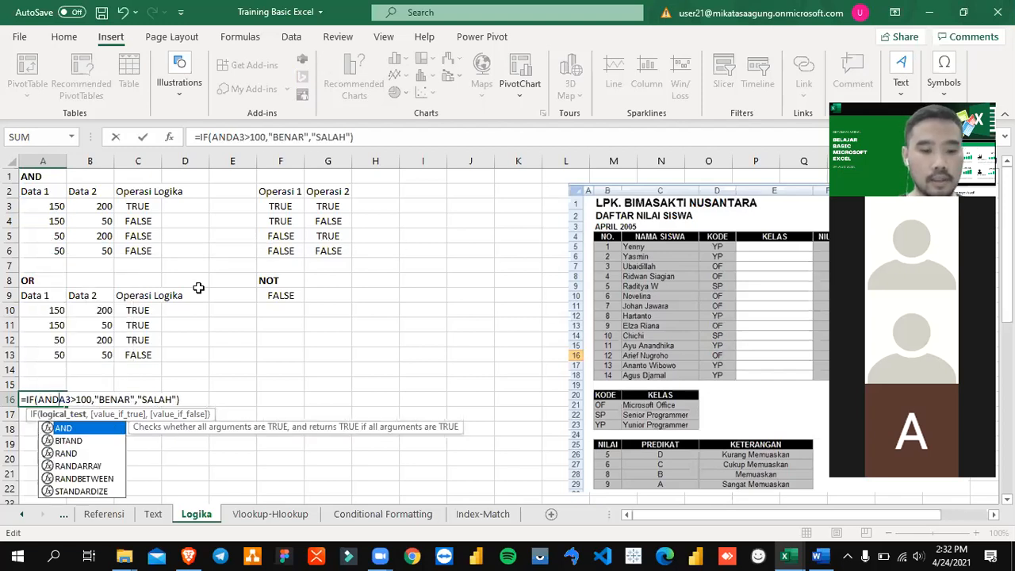
{"action": "type", "text": "("}
Step: Add A3<200 as the second AND condition in A16 and close the AND function before "BENAR"
{"action": "key", "text": "Right"}
{"action": "key", "text": "Right"}
{"action": "key", "text": "Right"}
{"action": "key", "text": "Right"}
{"action": "key", "text": "Right"}
{"action": "key", "text": "Right"}
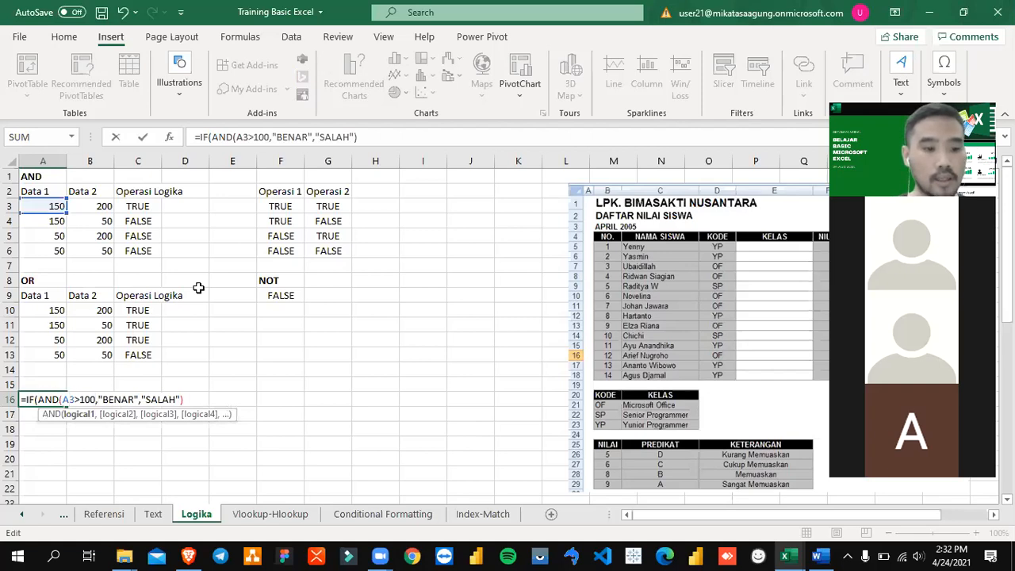
{"action": "key", "text": "shift+Left"}
{"action": "key", "text": "shift+Left"}
{"action": "key", "text": "shift+Left"}
{"action": "key", "text": "shift+Left"}
{"action": "key", "text": "shift+Left"}
{"action": "key", "text": "shift+Left"}
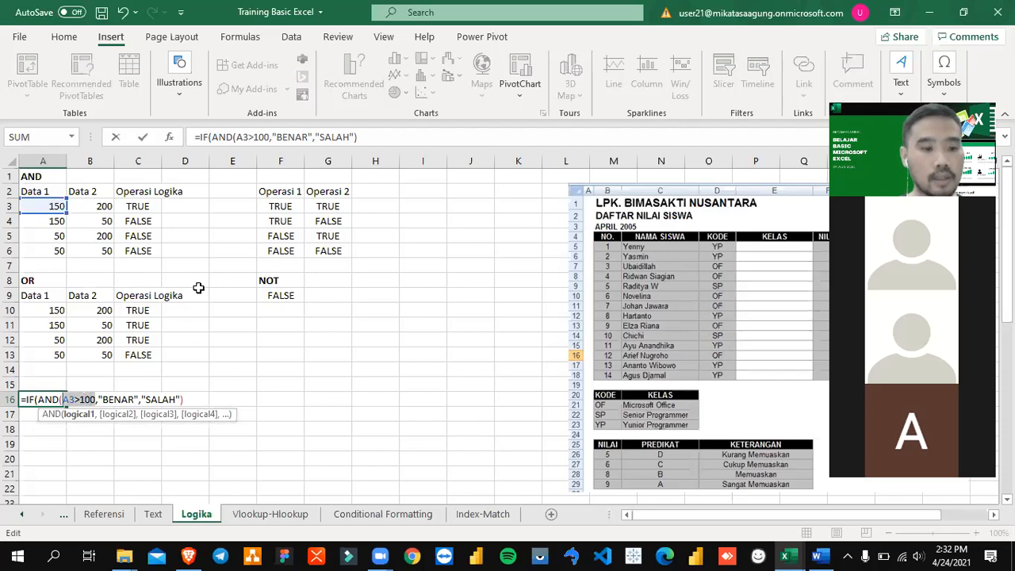
{"action": "key", "text": "Right"}
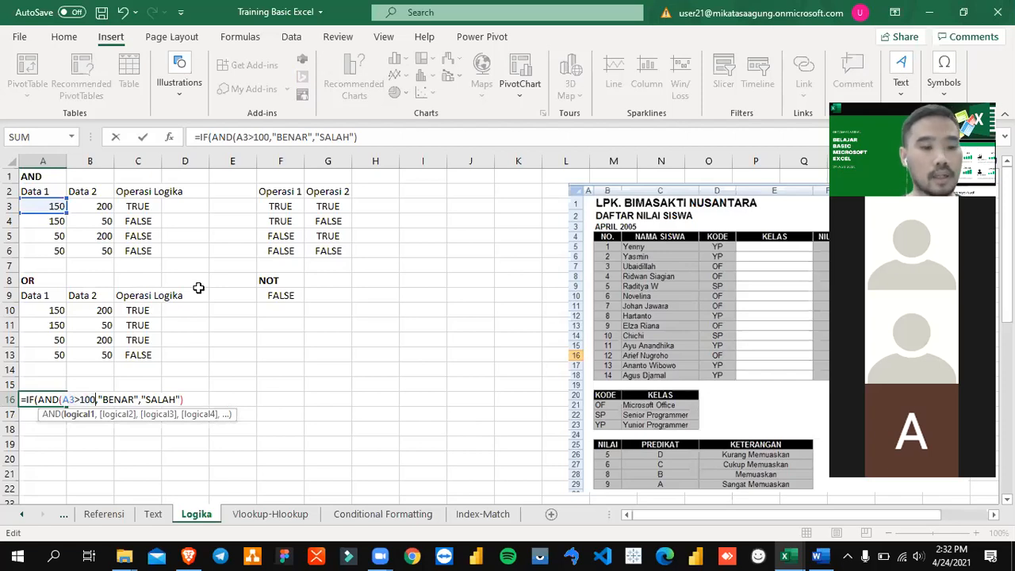
{"action": "type", "text": ","}
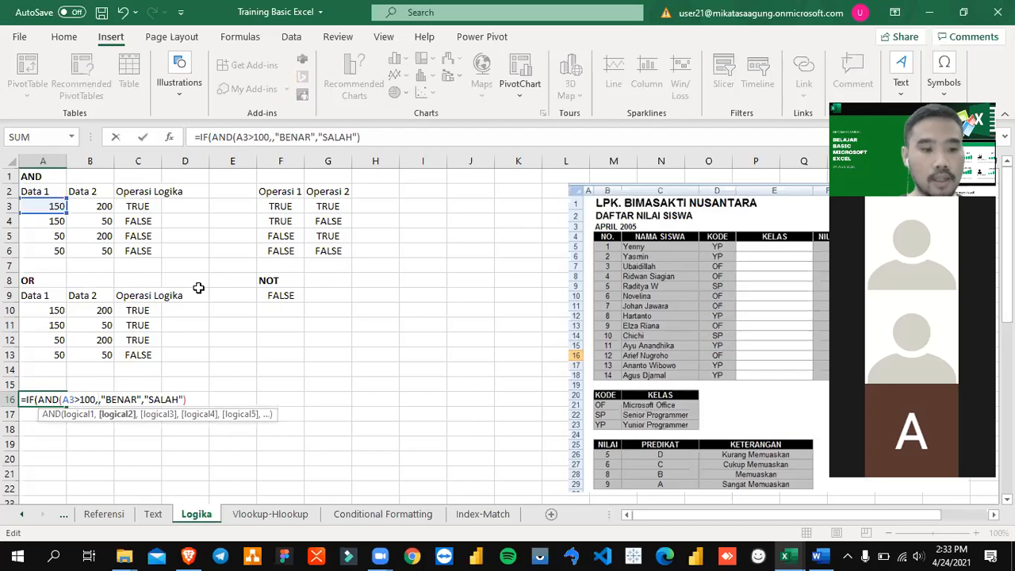
{"action": "type", "text": "A3"}
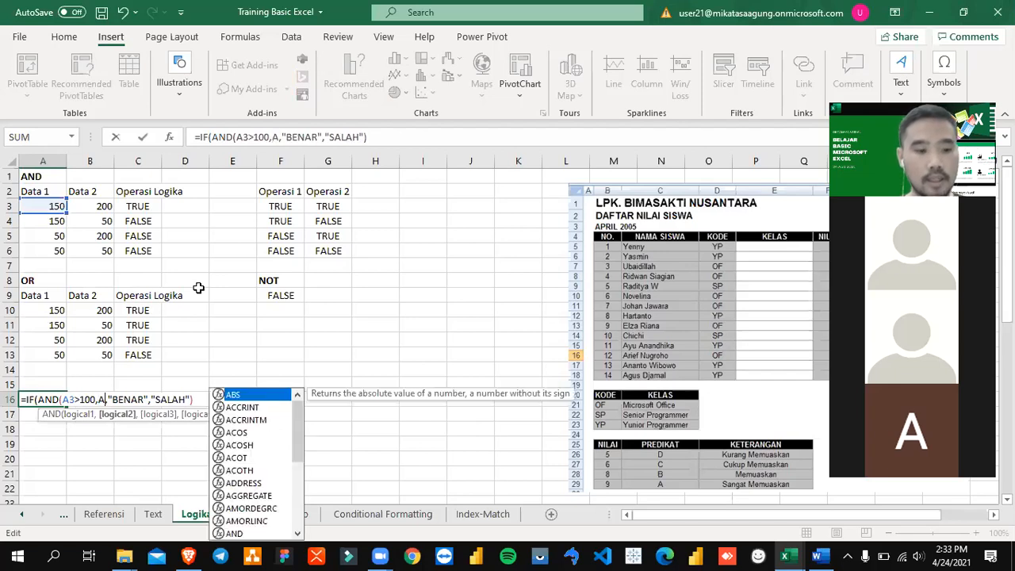
{"action": "type", "text": "<200"}
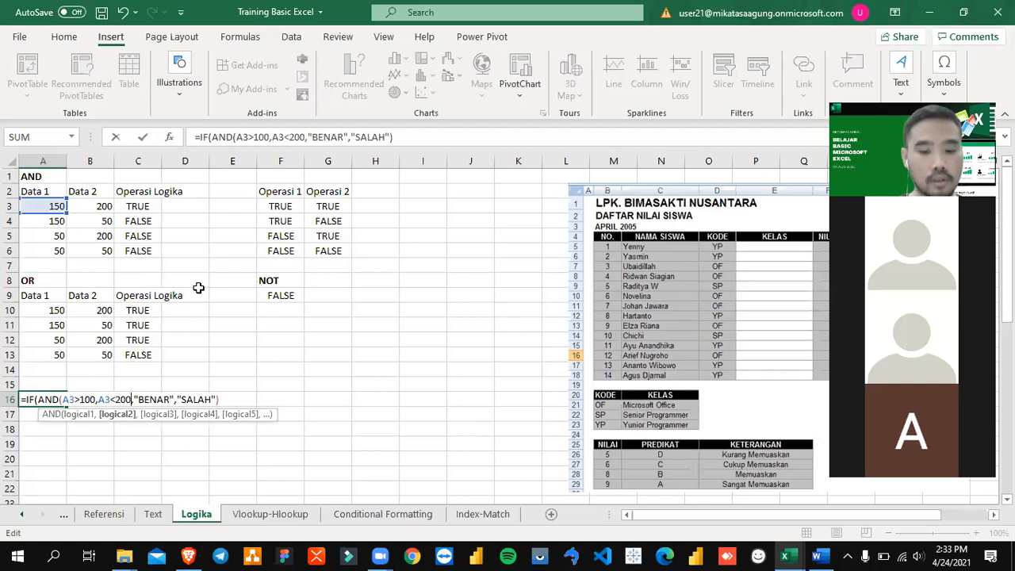
{"action": "type", "text": ")"}
Step: Check the two conditions inside A16's AND function and commit =IF(AND(A3>100,A3<200),"BENAR","SALAH")
{"action": "key", "text": "Right"}
{"action": "key", "text": "Right"}
{"action": "key", "text": "Right"}
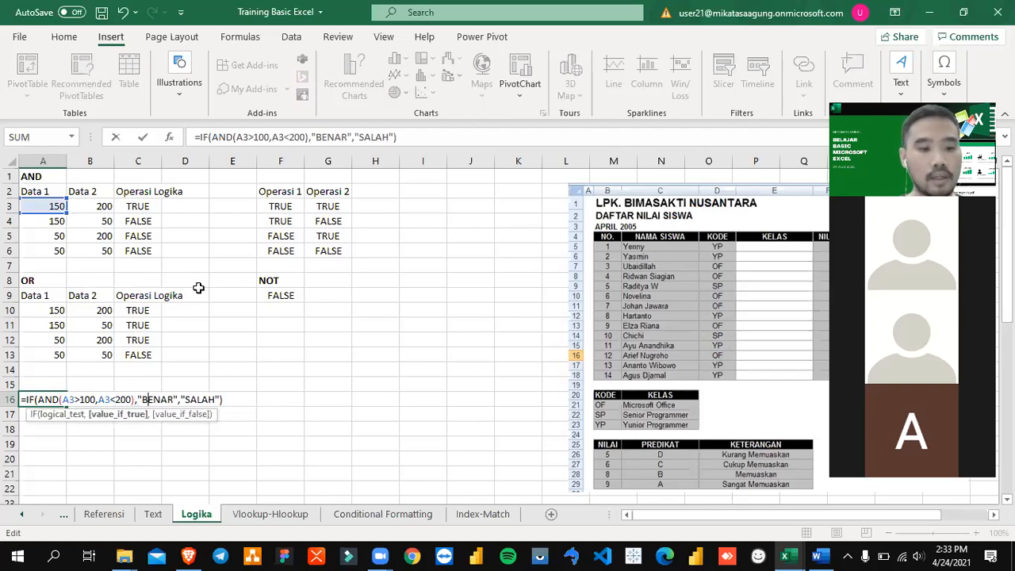
{"action": "key", "text": "Right"}
{"action": "key", "text": "Left"}
{"action": "key", "text": "Left"}
{"action": "key", "text": "Left"}
{"action": "key", "text": "Left"}
{"action": "key", "text": "Left"}
{"action": "key", "text": "Left"}
{"action": "key", "text": "Left"}
{"action": "key", "text": "Left"}
{"action": "key", "text": "Right"}
{"action": "key", "text": "Right"}
{"action": "key", "text": "shift+Left"}
{"action": "key", "text": "shift+Left"}
{"action": "key", "text": "shift+Left"}
{"action": "key", "text": "shift+Left"}
{"action": "key", "text": "shift+Left"}
{"action": "key", "text": "shift+Left"}
{"action": "key", "text": "shift+Left"}
{"action": "key", "text": "shift+Left"}
{"action": "key", "text": "shift+Left"}
{"action": "key", "text": "shift+Left"}
{"action": "key", "text": "shift+Left"}
{"action": "key", "text": "shift+Left"}
{"action": "key", "text": "shift+Left"}
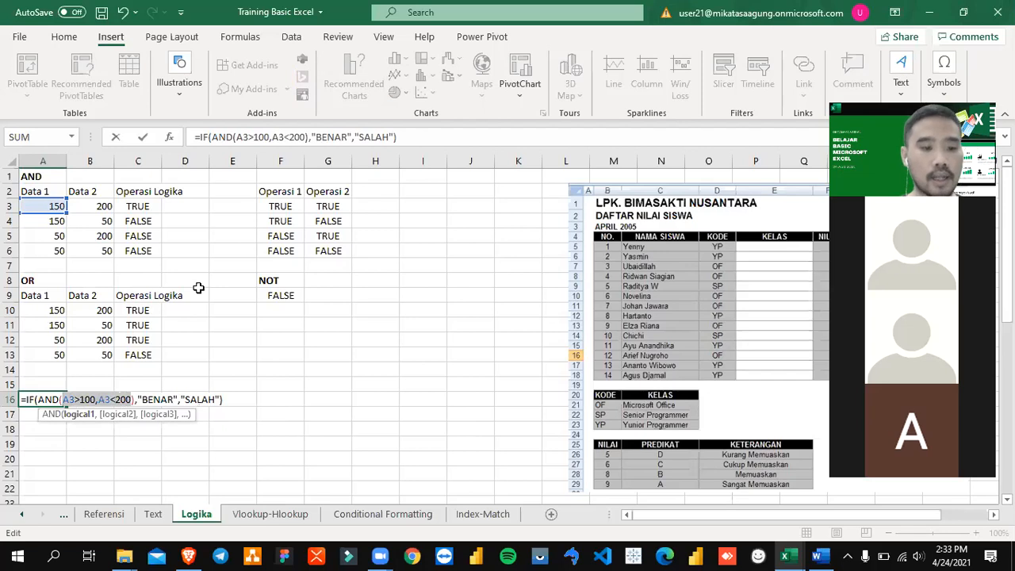
{"action": "key", "text": "Return"}
{"action": "key", "text": "Up"}
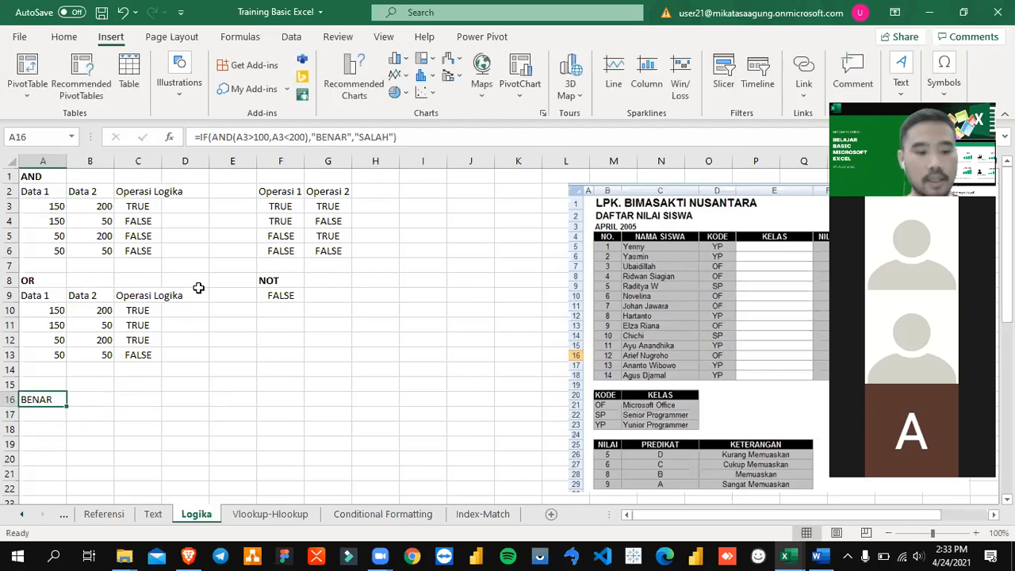
Step: Examine the AND function and its conditions A3>100 and A3<200 inside A16's IF formula
{"action": "key", "text": "F2"}
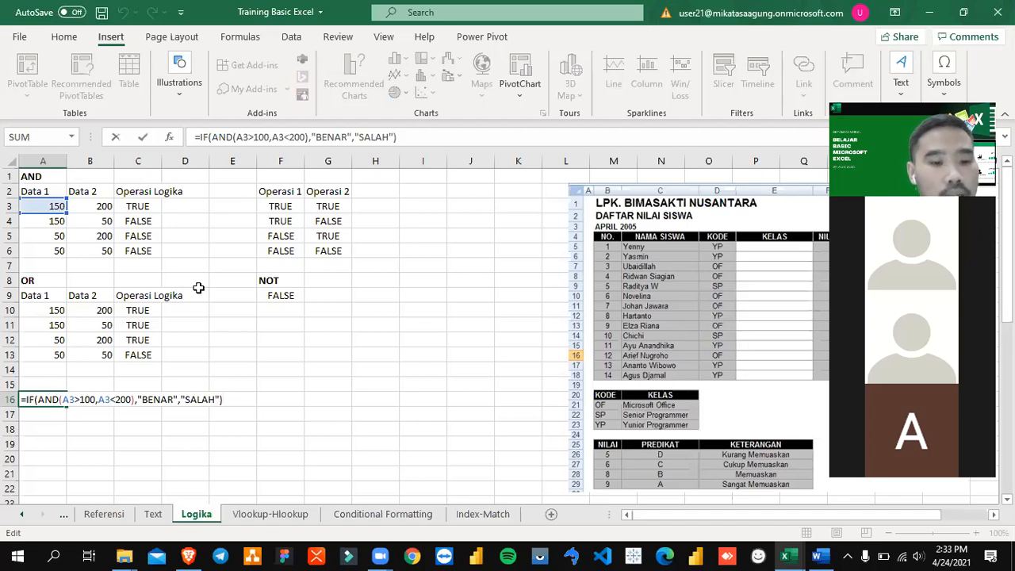
{"action": "key", "text": "Left"}
{"action": "key", "text": "Left"}
{"action": "key", "text": "Left"}
{"action": "key", "text": "Left"}
{"action": "key", "text": "Left"}
{"action": "key", "text": "Left"}
{"action": "key", "text": "Left"}
{"action": "key", "text": "Left"}
{"action": "key", "text": "Left"}
{"action": "key", "text": "Left"}
{"action": "key", "text": "Left"}
{"action": "key", "text": "Left"}
{"action": "key", "text": "Left"}
{"action": "key", "text": "Left"}
{"action": "key", "text": "Left"}
{"action": "key", "text": "Left"}
{"action": "key", "text": "Left"}
{"action": "key", "text": "Left"}
{"action": "key", "text": "Left"}
{"action": "key", "text": "Left"}
{"action": "key", "text": "Left"}
{"action": "key", "text": "Left"}
{"action": "key", "text": "Left"}
{"action": "key", "text": "Left"}
{"action": "key", "text": "Left"}
{"action": "key", "text": "Left"}
{"action": "key", "text": "Left"}
{"action": "key", "text": "Left"}
{"action": "key", "text": "Left"}
{"action": "key", "text": "Left"}
{"action": "key", "text": "Left"}
{"action": "key", "text": "Left"}
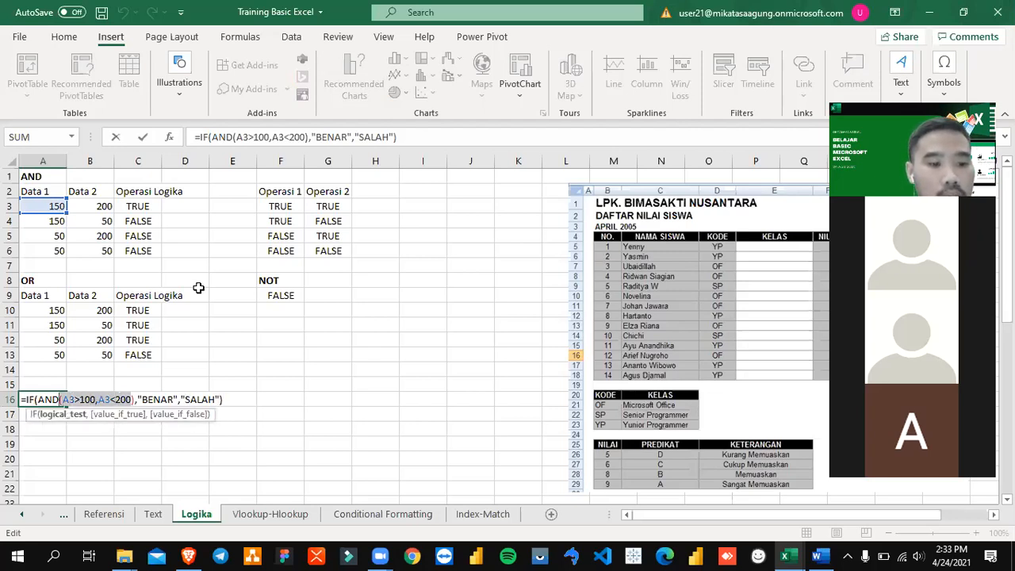
{"action": "key", "text": "Right"}
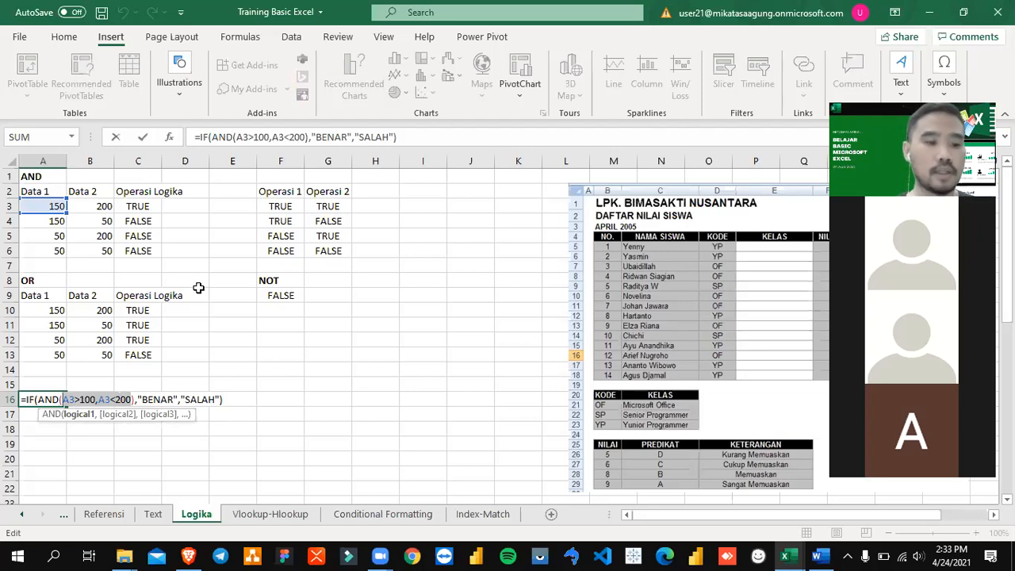
{"action": "key", "text": "Right"}
{"action": "key", "text": "Right"}
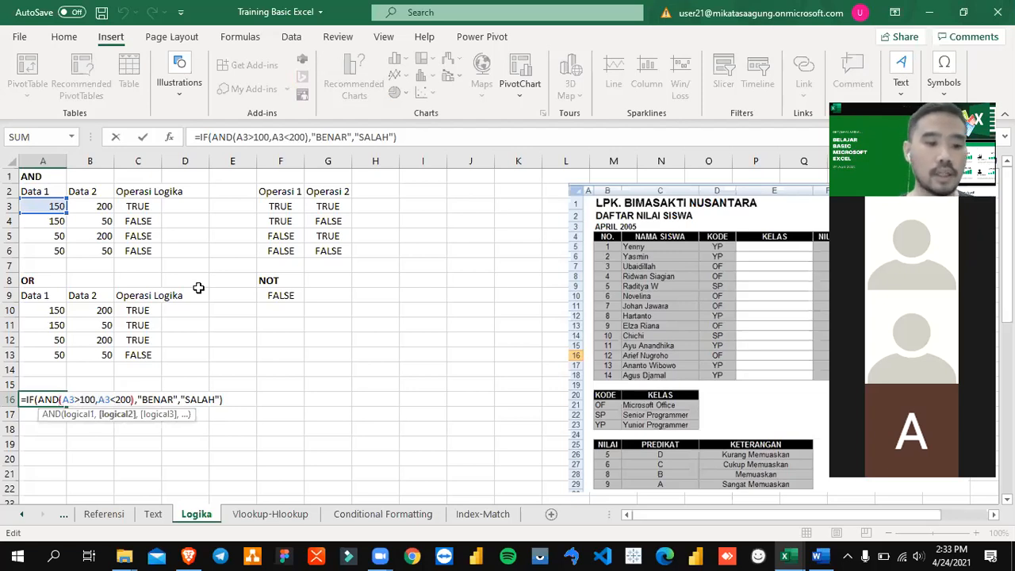
Step: Change the second AND condition in A16's formula to A3<110 and commit it
{"action": "key", "text": "Left"}
{"action": "key", "text": "Left"}
{"action": "key", "text": "Left"}
{"action": "key", "text": "Left"}
{"action": "key", "text": "Right"}
{"action": "key", "text": "Right"}
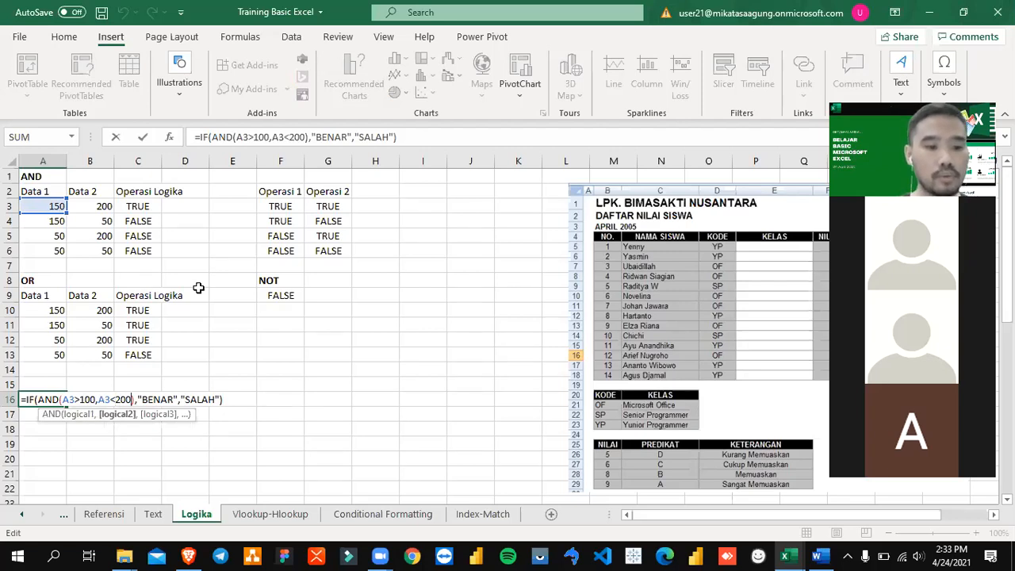
{"action": "key", "text": "BackSpace"}
{"action": "key", "text": "BackSpace"}
{"action": "key", "text": "BackSpace"}
{"action": "type", "text": "11"}
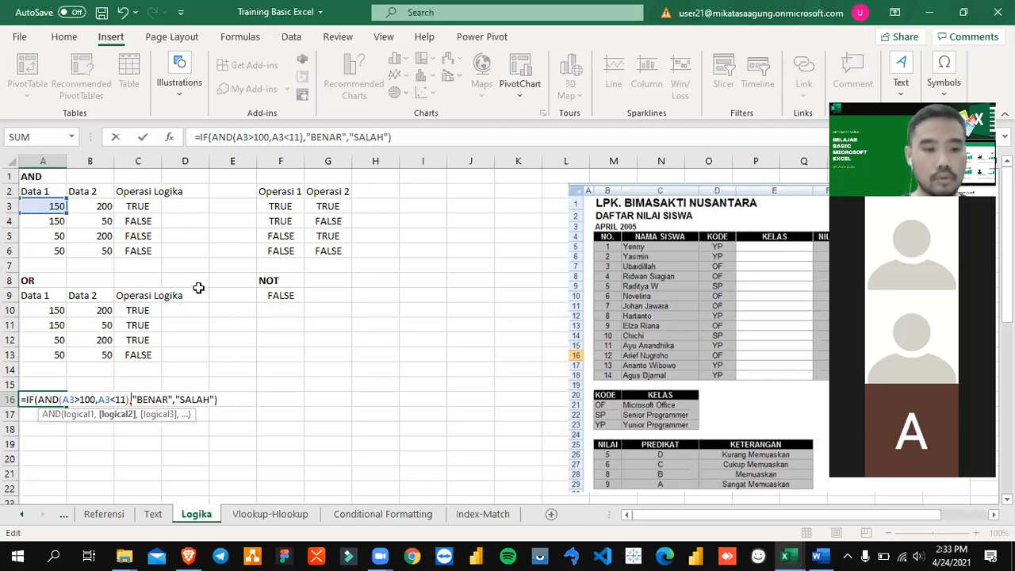
{"action": "key", "text": "Return"}
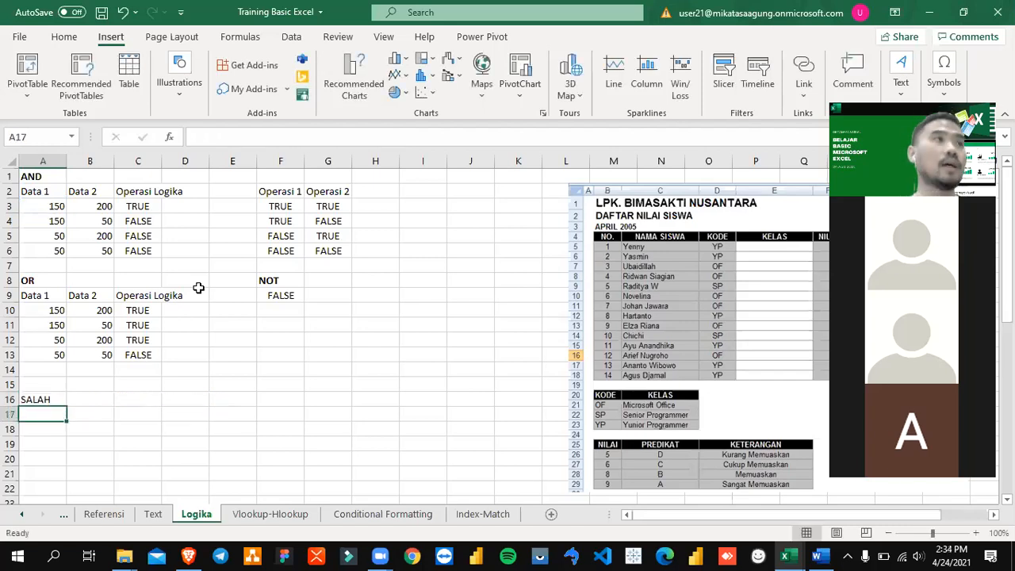
Step: Check the condition A3>100 inside A16's AND function and leave the formula without editing it
{"action": "key", "text": "Up"}
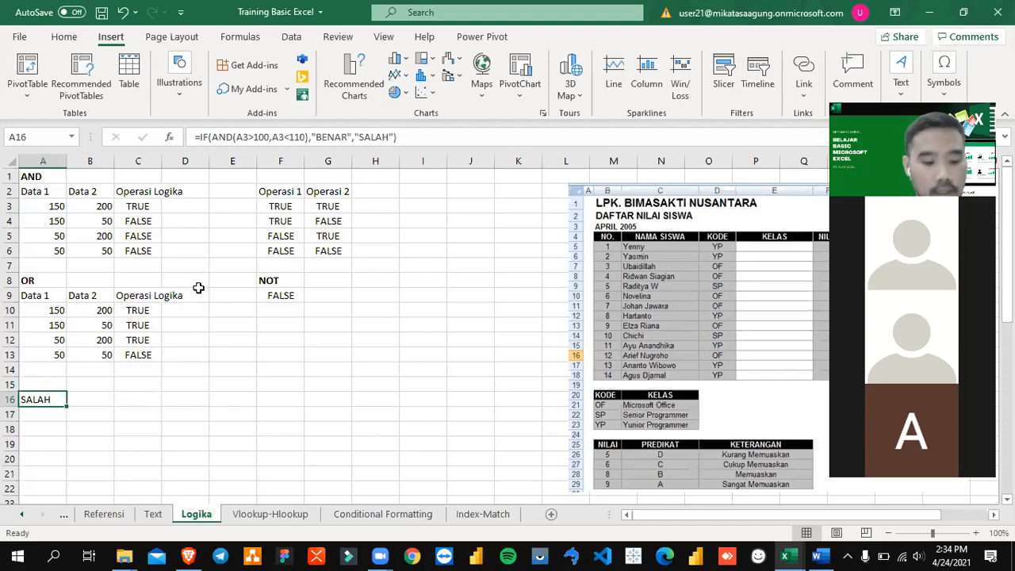
{"action": "key", "text": "F2"}
{"action": "key", "text": "Left"}
{"action": "key", "text": "Left"}
{"action": "key", "text": "Left"}
{"action": "key", "text": "Left"}
{"action": "key", "text": "Left"}
{"action": "key", "text": "Left"}
{"action": "key", "text": "Left"}
{"action": "key", "text": "Left"}
{"action": "key", "text": "Left"}
{"action": "key", "text": "Left"}
{"action": "key", "text": "Left"}
{"action": "key", "text": "Left"}
{"action": "key", "text": "Left"}
{"action": "key", "text": "Left"}
{"action": "key", "text": "Left"}
{"action": "key", "text": "Left"}
{"action": "key", "text": "Left"}
{"action": "key", "text": "Left"}
{"action": "key", "text": "Left"}
{"action": "key", "text": "Left"}
{"action": "key", "text": "Left"}
{"action": "key", "text": "Left"}
{"action": "key", "text": "Left"}
{"action": "key", "text": "Left"}
{"action": "key", "text": "shift+Left"}
{"action": "key", "text": "shift+Left"}
{"action": "key", "text": "shift+Left"}
{"action": "key", "text": "shift+Left"}
{"action": "key", "text": "shift+Left"}
{"action": "key", "text": "shift+Left"}
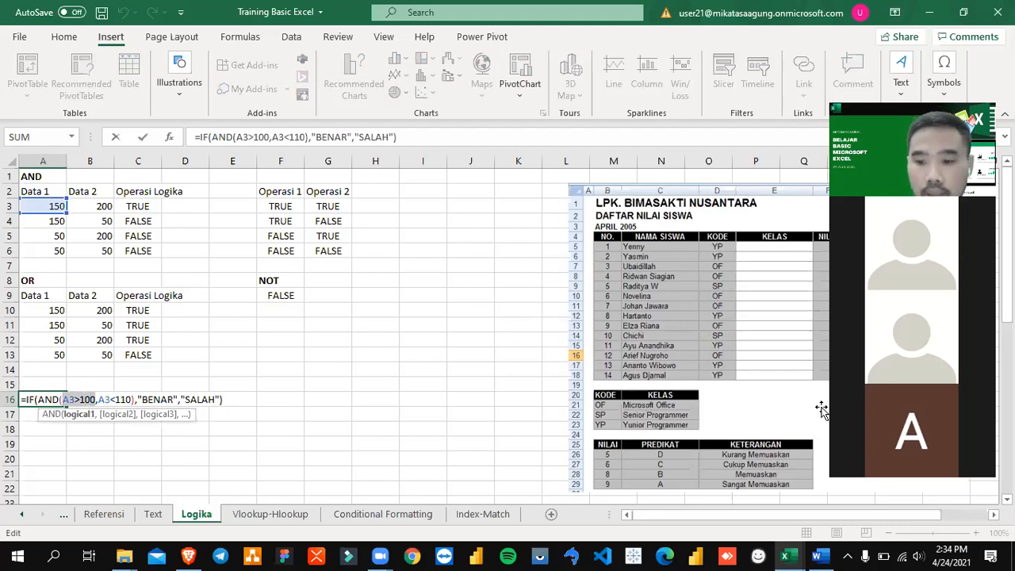
{"action": "key", "text": "Escape"}
Step: Reopen A16's formula and compare its first AND condition, A3>100, with the value in A3
{"action": "scroll", "coordinate": [261, 415], "scroll_direction": "up", "scroll_amount": 3, "text": "ctrl"}
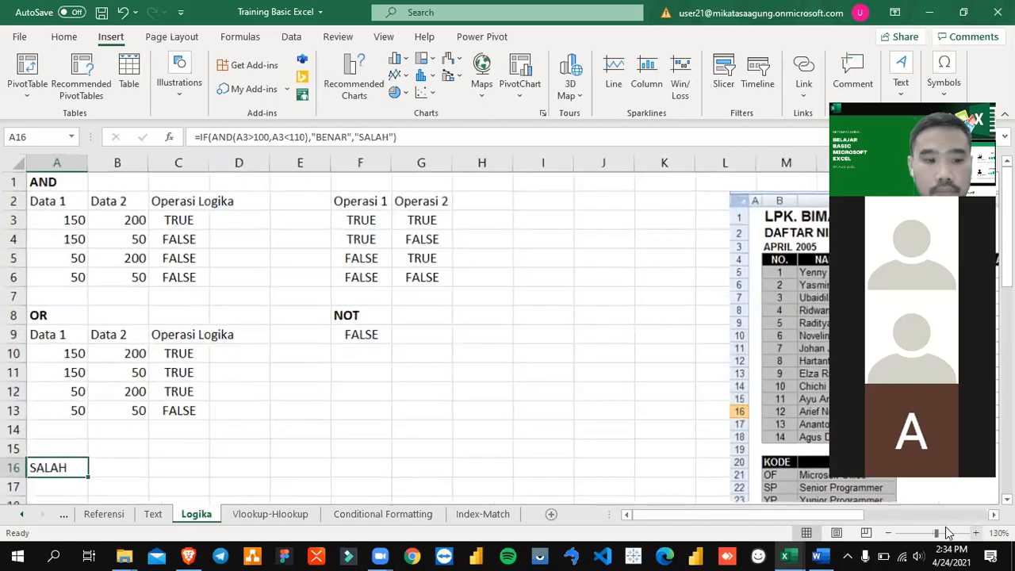
{"action": "key", "text": "F2"}
{"action": "key", "text": "Left"}
{"action": "key", "text": "Left"}
{"action": "key", "text": "Left"}
{"action": "key", "text": "Left"}
{"action": "key", "text": "Left"}
{"action": "key", "text": "Left"}
{"action": "key", "text": "Left"}
{"action": "key", "text": "Left"}
{"action": "key", "text": "Left"}
{"action": "key", "text": "Left"}
{"action": "key", "text": "Left"}
{"action": "key", "text": "Left"}
{"action": "key", "text": "Left"}
{"action": "key", "text": "Left"}
{"action": "key", "text": "Left"}
{"action": "key", "text": "Left"}
{"action": "key", "text": "Left"}
{"action": "key", "text": "Left"}
{"action": "key", "text": "Left"}
{"action": "key", "text": "Left"}
{"action": "key", "text": "Left"}
{"action": "key", "text": "Left"}
{"action": "key", "text": "Left"}
{"action": "key", "text": "Left"}
{"action": "key", "text": "Left"}
{"action": "key", "text": "Left"}
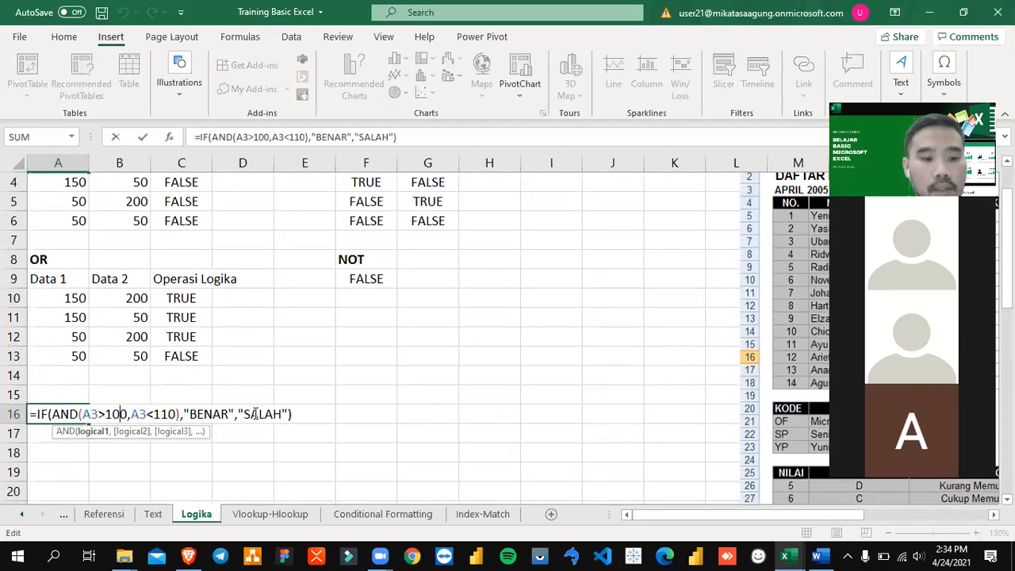
{"action": "key", "text": "shift+Left"}
{"action": "key", "text": "shift+Left"}
{"action": "key", "text": "shift+Left"}
{"action": "key", "text": "shift+Left"}
{"action": "key", "text": "shift+Left"}
{"action": "key", "text": "shift+Left"}
{"action": "key", "text": "shift+Right"}
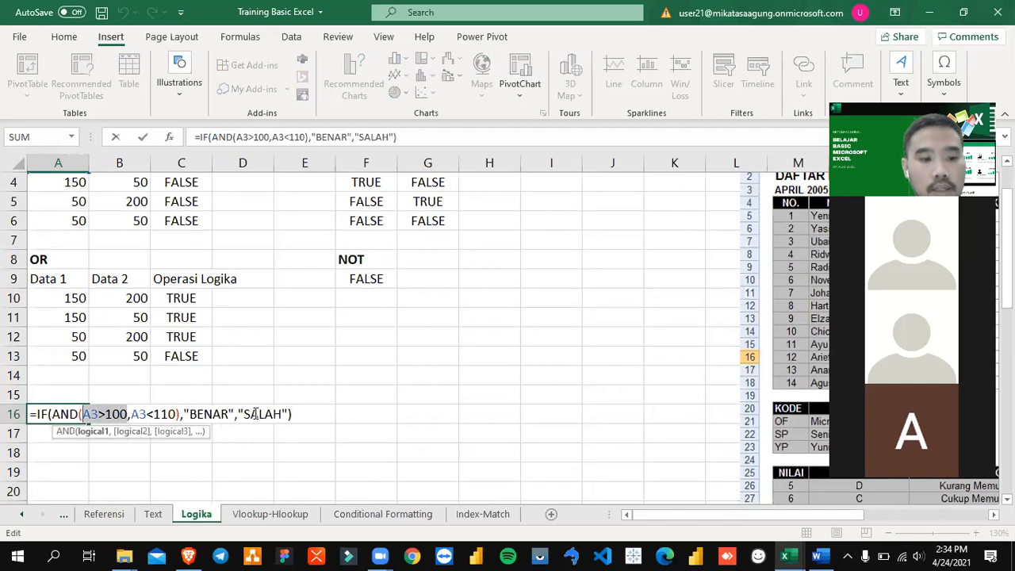
{"action": "scroll", "coordinate": [241, 384], "scroll_direction": "up", "scroll_amount": 1}
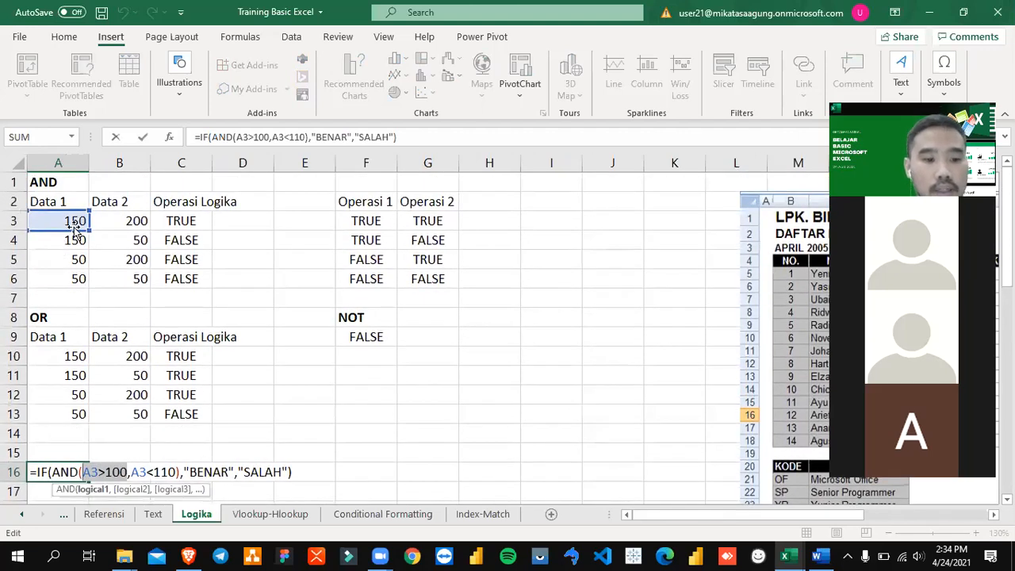
Step: Check the second condition A3<110 and the false result "SALAH" in A16's formula
{"action": "key", "text": "Right"}
{"action": "key", "text": "Right"}
{"action": "key", "text": "shift+Right"}
{"action": "key", "text": "shift+Right"}
{"action": "key", "text": "shift+Right"}
{"action": "key", "text": "shift+Right"}
{"action": "key", "text": "shift+Right"}
{"action": "left_click_drag", "start_coordinate": [83, 472], "coordinate": [285, 481]}
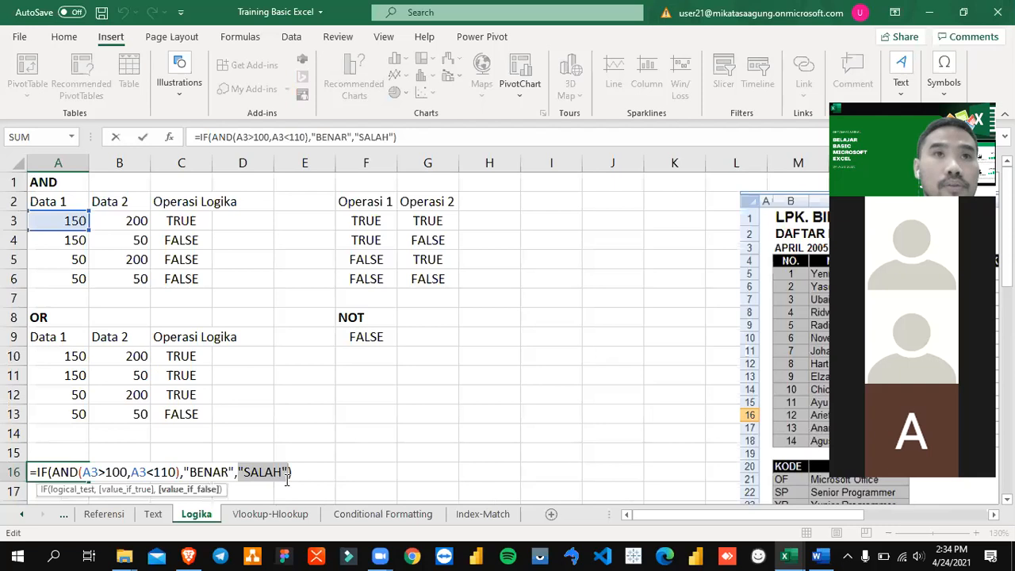
Step: Replace the AND function in A16 with OR and commit =IF(OR(A3>100,A3<110),"BENAR","SALAH")
{"action": "left_click", "coordinate": [79, 473]}
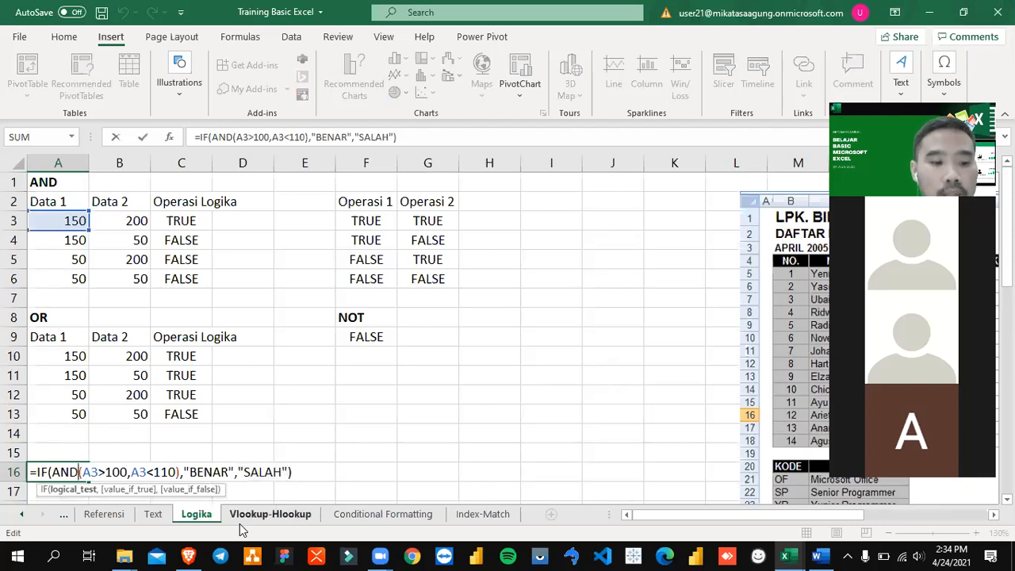
{"action": "key", "text": "BackSpace"}
{"action": "key", "text": "BackSpace"}
{"action": "key", "text": "BackSpace"}
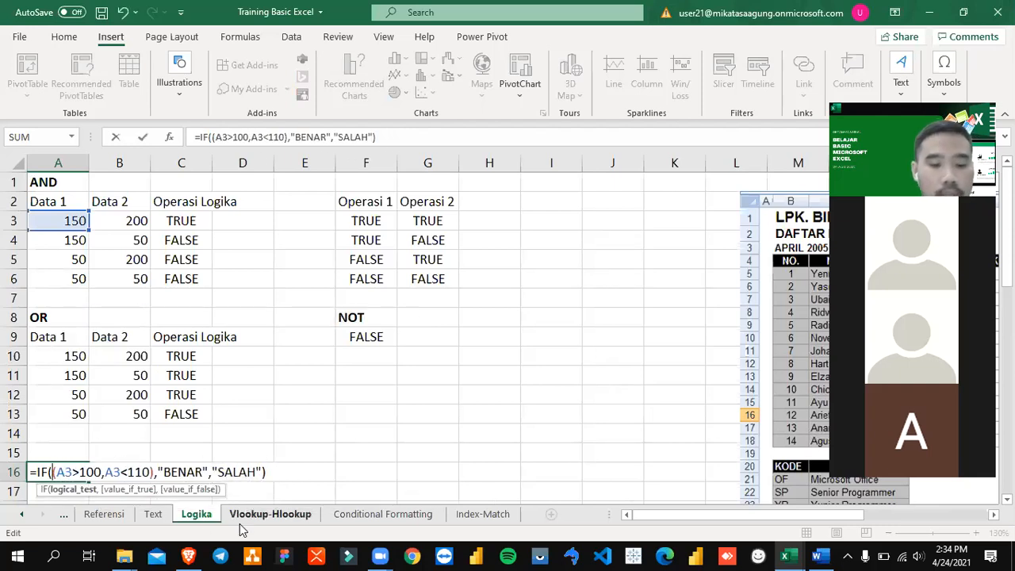
{"action": "type", "text": "OR"}
{"action": "key", "text": "Return"}
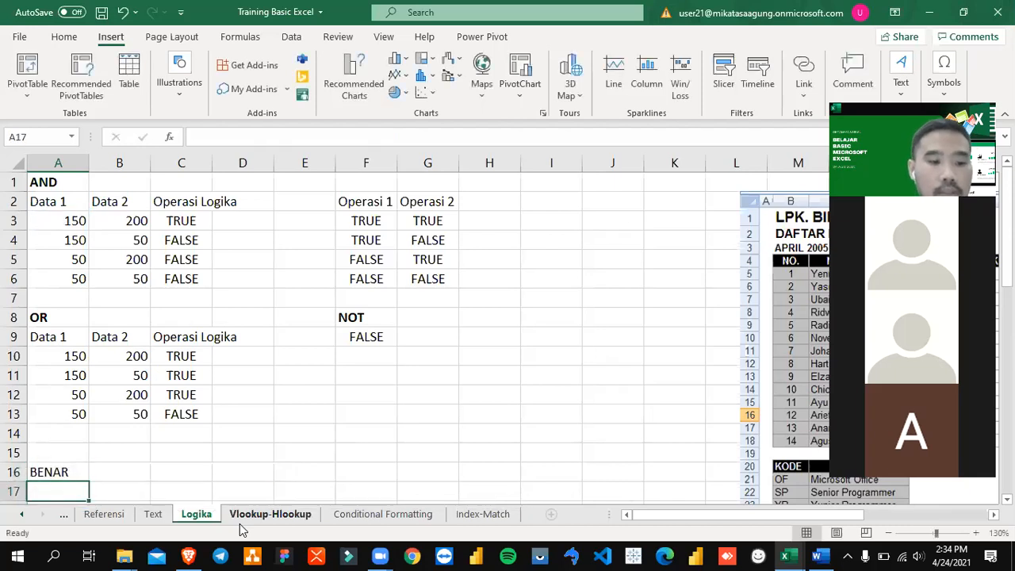
Step: Reopen A16's formula and examine the condition A3>100 inside its OR function
{"action": "key", "text": "Up"}
{"action": "key", "text": "F2"}
{"action": "key", "text": "Left"}
{"action": "key", "text": "Left"}
{"action": "key", "text": "Left"}
{"action": "key", "text": "Left"}
{"action": "key", "text": "Left"}
{"action": "key", "text": "Left"}
{"action": "key", "text": "Left"}
{"action": "key", "text": "Left"}
{"action": "key", "text": "Left"}
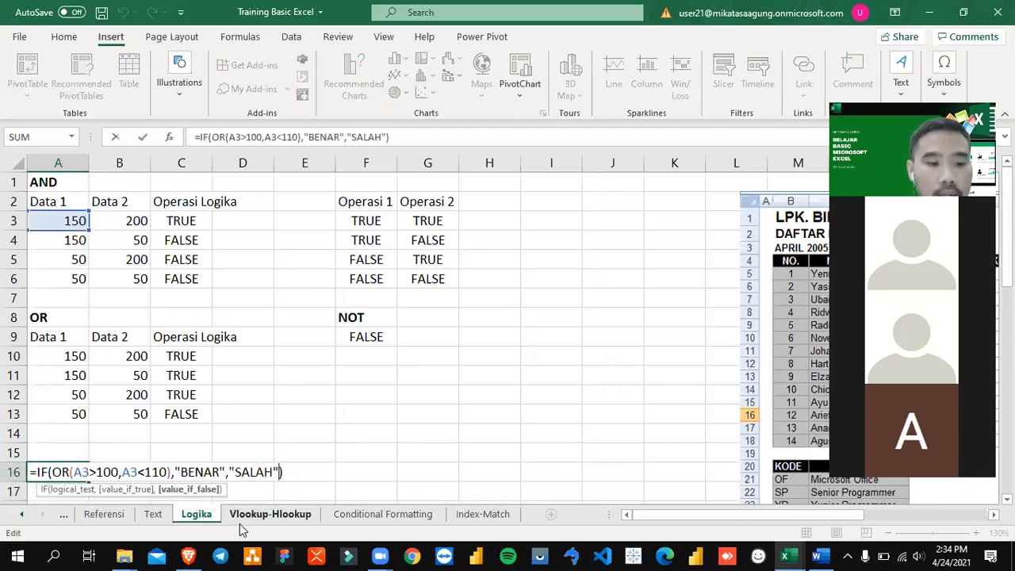
{"action": "key", "text": "Left"}
{"action": "key", "text": "Left"}
{"action": "key", "text": "Left"}
{"action": "key", "text": "Left"}
{"action": "key", "text": "Left"}
{"action": "key", "text": "Left"}
{"action": "key", "text": "Left"}
{"action": "key", "text": "Left"}
{"action": "key", "text": "Left"}
{"action": "key", "text": "Left"}
{"action": "key", "text": "Left"}
{"action": "key", "text": "Left"}
{"action": "key", "text": "Left"}
{"action": "key", "text": "Left"}
{"action": "key", "text": "Left"}
{"action": "key", "text": "Left"}
{"action": "key", "text": "Left"}
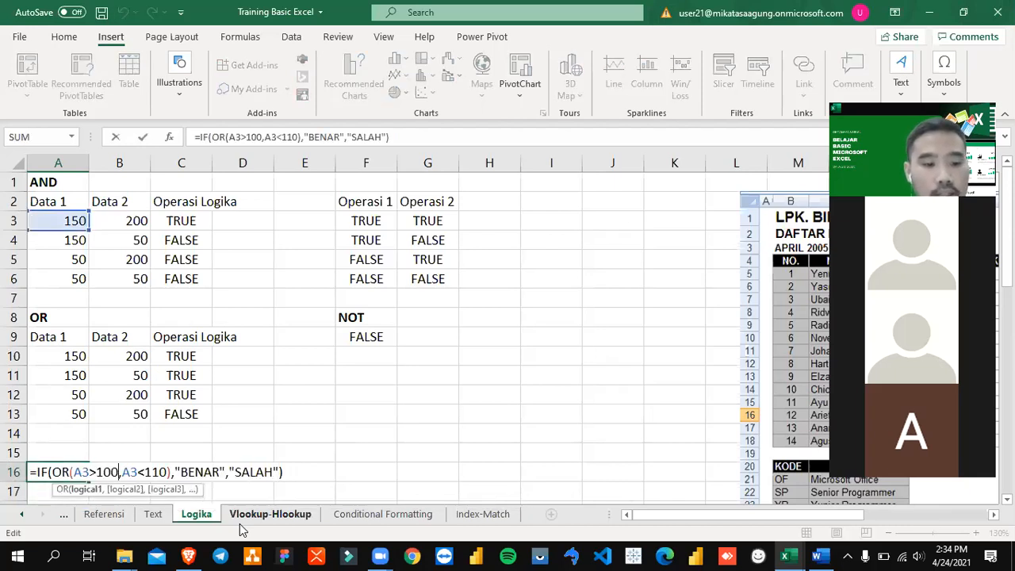
{"action": "key", "text": "shift+Left"}
{"action": "key", "text": "shift+Left"}
{"action": "key", "text": "shift+Left"}
{"action": "key", "text": "shift+Left"}
{"action": "key", "text": "shift+Left"}
{"action": "key", "text": "shift+Left"}
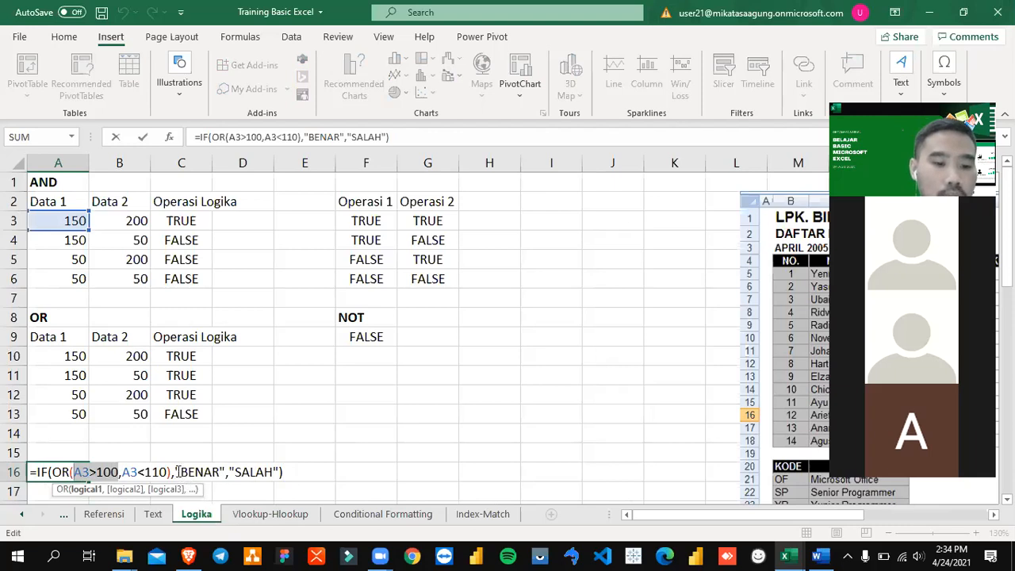
Step: Review the "BENAR" and "SALAH" result arguments of A16's IF formula and close the formula with A16 selected
{"action": "left_click_drag", "start_coordinate": [176, 471], "coordinate": [224, 471]}
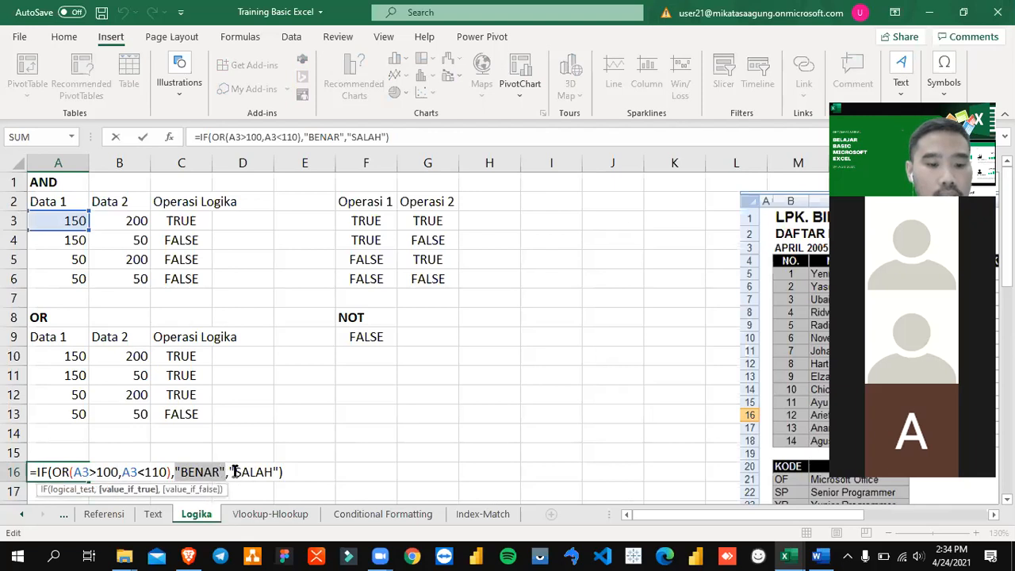
{"action": "left_click", "coordinate": [234, 471]}
{"action": "left_click_drag", "start_coordinate": [237, 472], "coordinate": [278, 471]}
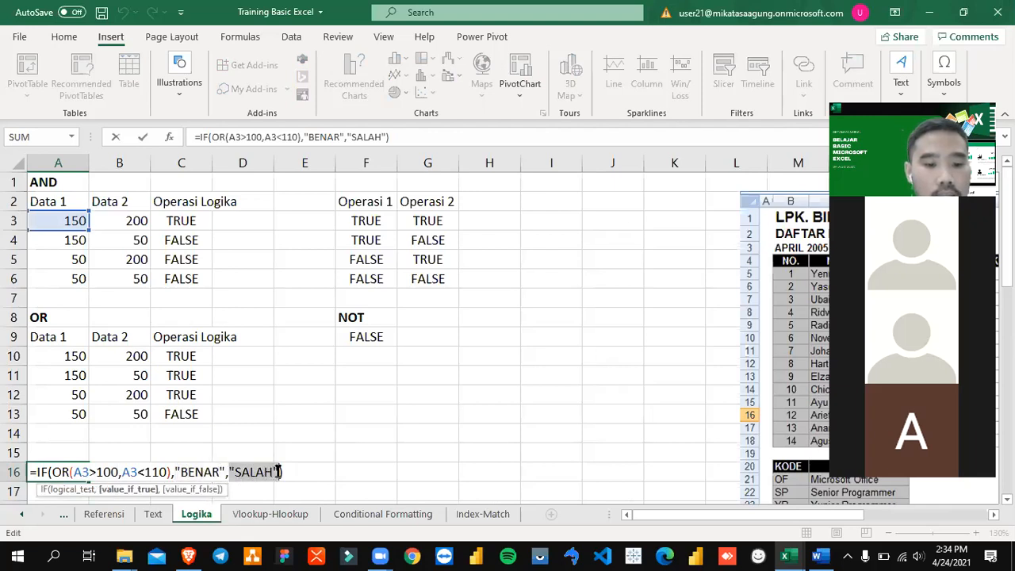
{"action": "left_click", "coordinate": [229, 472]}
{"action": "key", "text": "Left"}
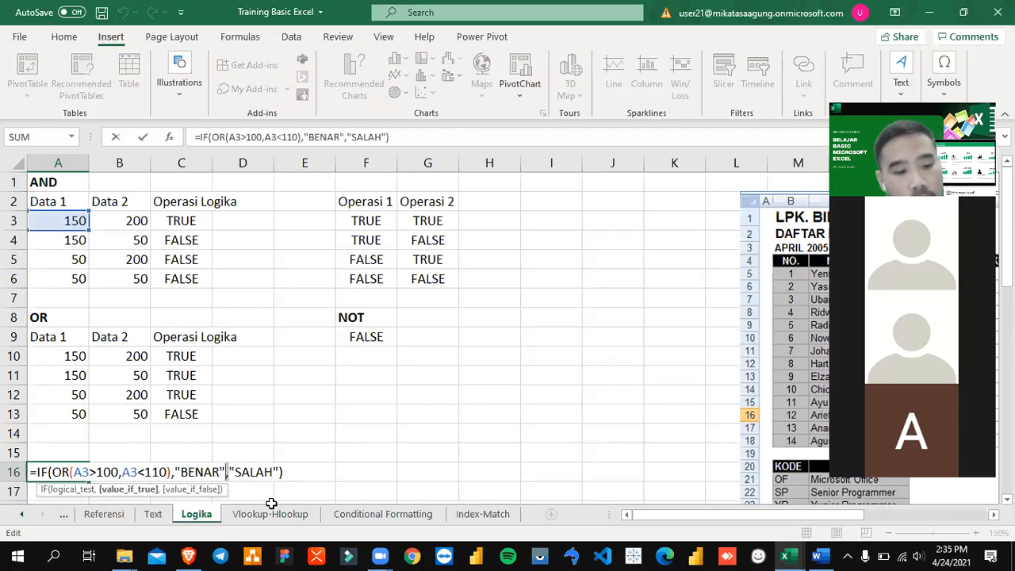
{"action": "key", "text": "ctrl+Return"}
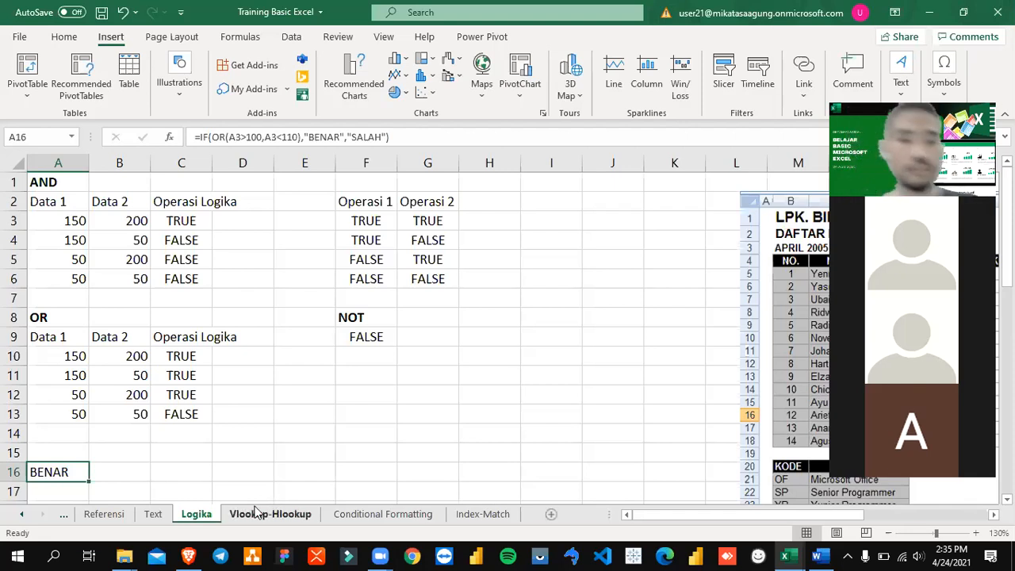
Step: Switch to the training module in Word and look through the "Bentuk IF bertingkat" section up to the IF exercise
{"action": "key", "text": "alt+Tab"}
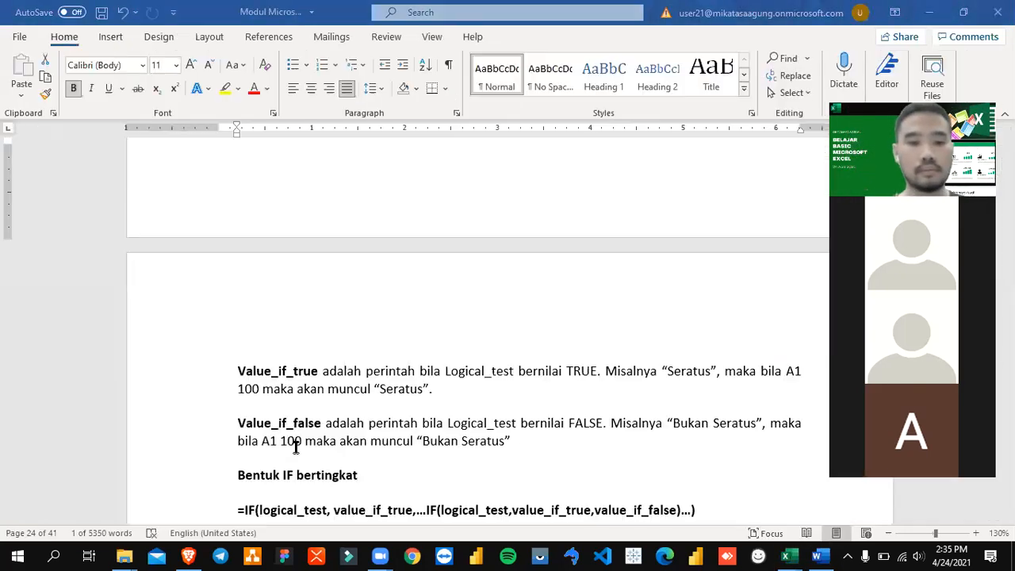
{"action": "scroll", "coordinate": [354, 411], "scroll_direction": "down", "scroll_amount": 8}
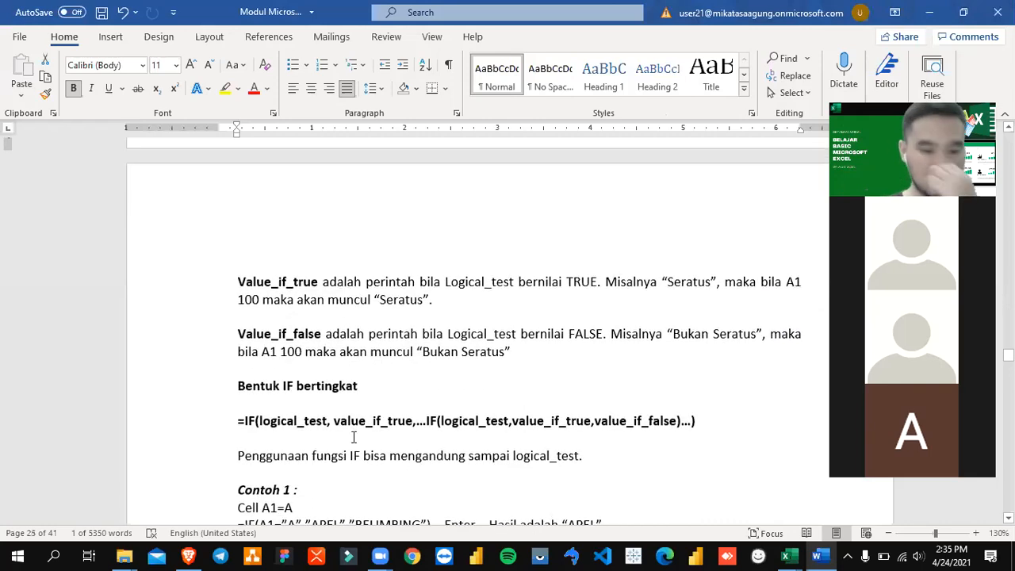
{"action": "scroll", "coordinate": [356, 435], "scroll_direction": "down", "scroll_amount": 7}
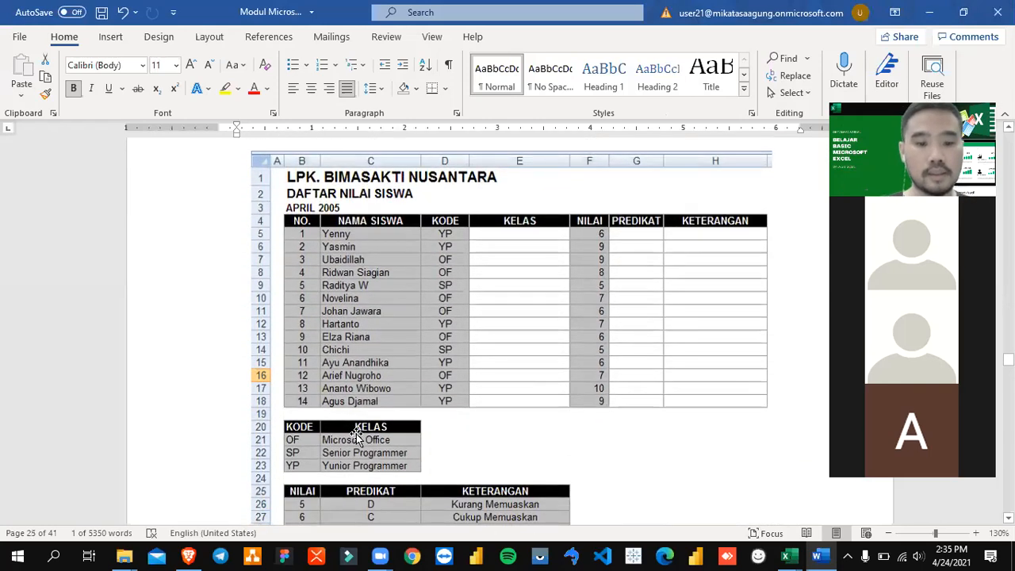
Step: Examine the "LATIHAN SOAL IF" exercise, covering the student score table and the KODE and NILAI reference tables
{"action": "scroll", "coordinate": [356, 434], "scroll_direction": "down", "scroll_amount": 9}
{"action": "scroll", "coordinate": [357, 433], "scroll_direction": "up", "scroll_amount": 2}
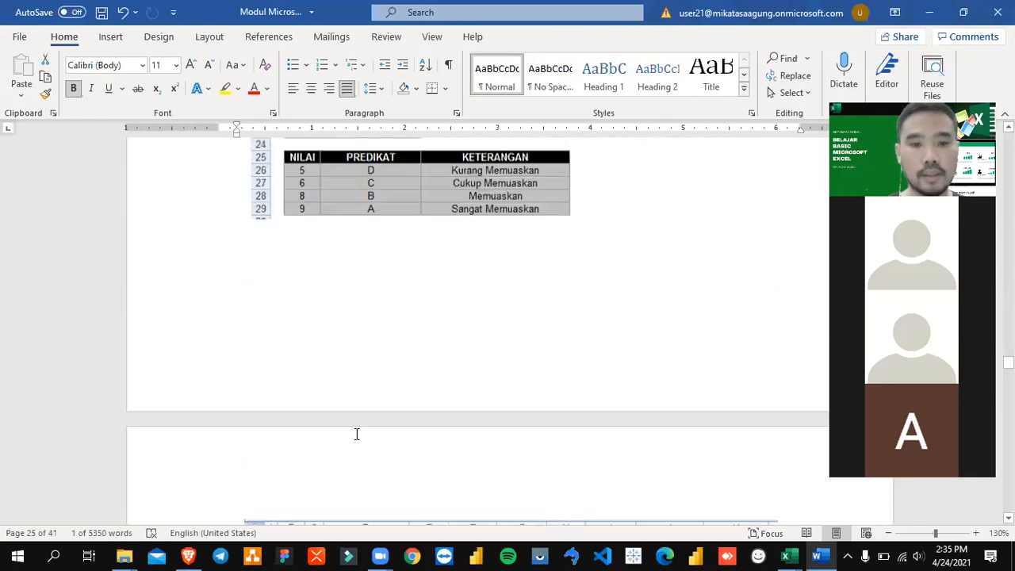
{"action": "scroll", "coordinate": [356, 435], "scroll_direction": "up", "scroll_amount": 7}
{"action": "scroll", "coordinate": [362, 450], "scroll_direction": "up", "scroll_amount": 2}
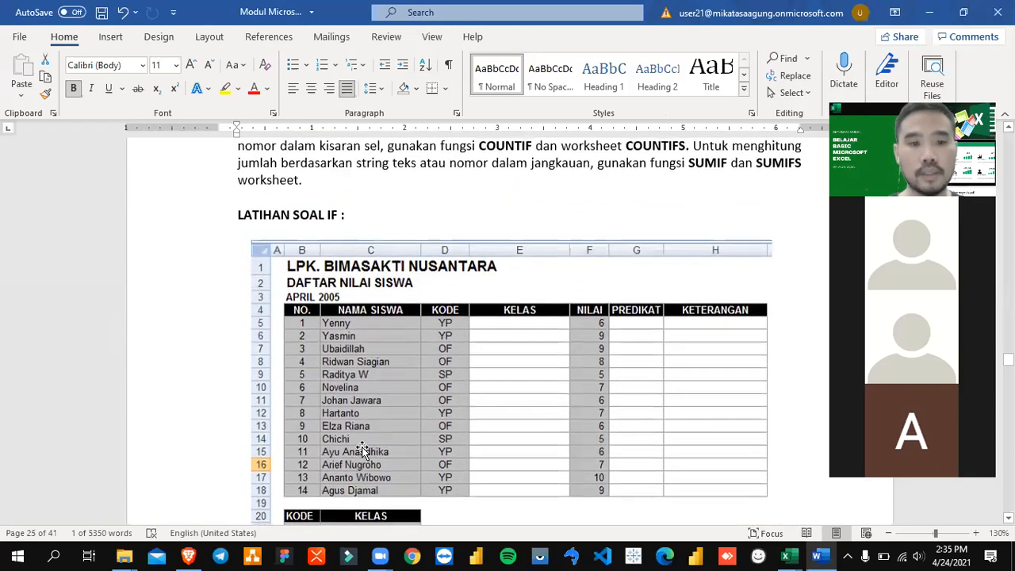
{"action": "scroll", "coordinate": [419, 384], "scroll_direction": "up", "scroll_amount": 2}
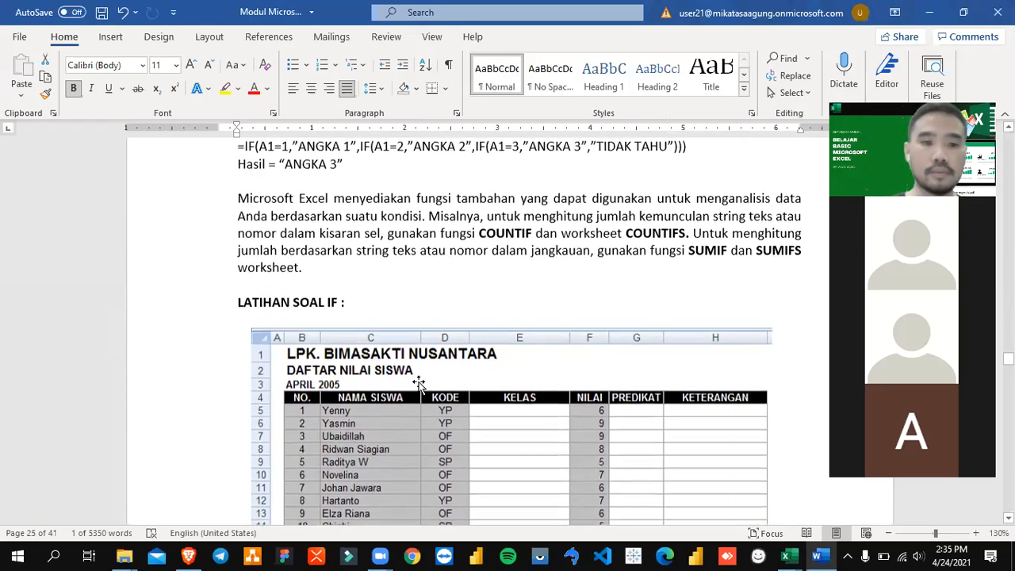
{"action": "scroll", "coordinate": [419, 384], "scroll_direction": "up", "scroll_amount": 2}
{"action": "scroll", "coordinate": [419, 384], "scroll_direction": "down", "scroll_amount": 6}
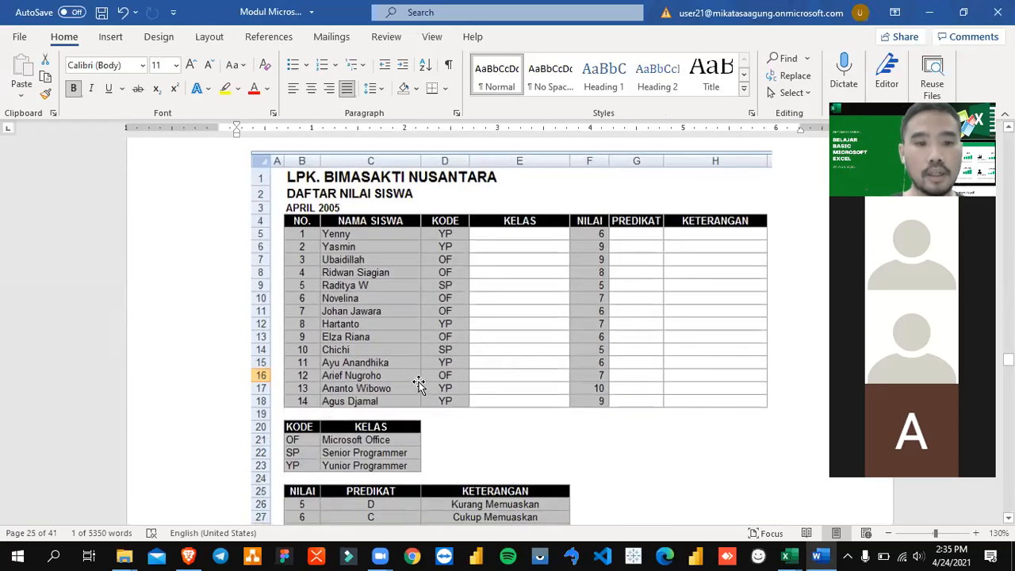
{"action": "scroll", "coordinate": [418, 384], "scroll_direction": "up", "scroll_amount": 3}
{"action": "scroll", "coordinate": [418, 383], "scroll_direction": "down", "scroll_amount": 2}
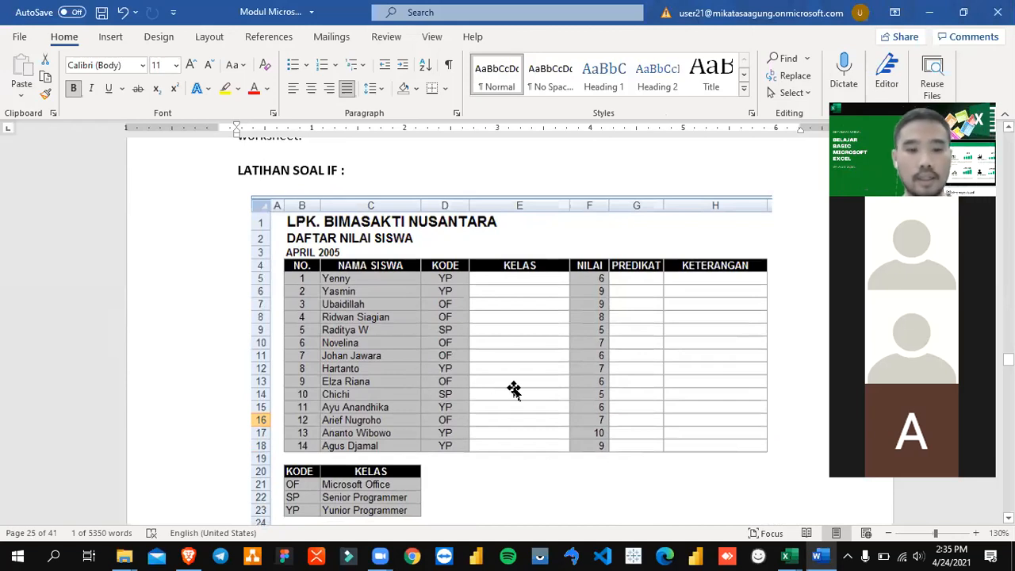
{"action": "scroll", "coordinate": [514, 388], "scroll_direction": "down", "scroll_amount": 8}
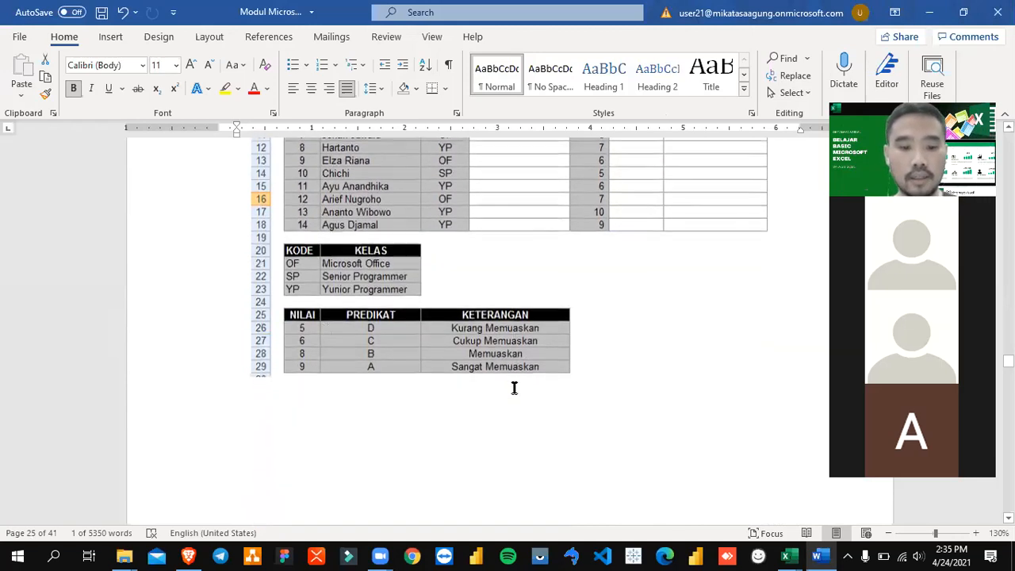
{"action": "scroll", "coordinate": [514, 389], "scroll_direction": "up", "scroll_amount": 3}
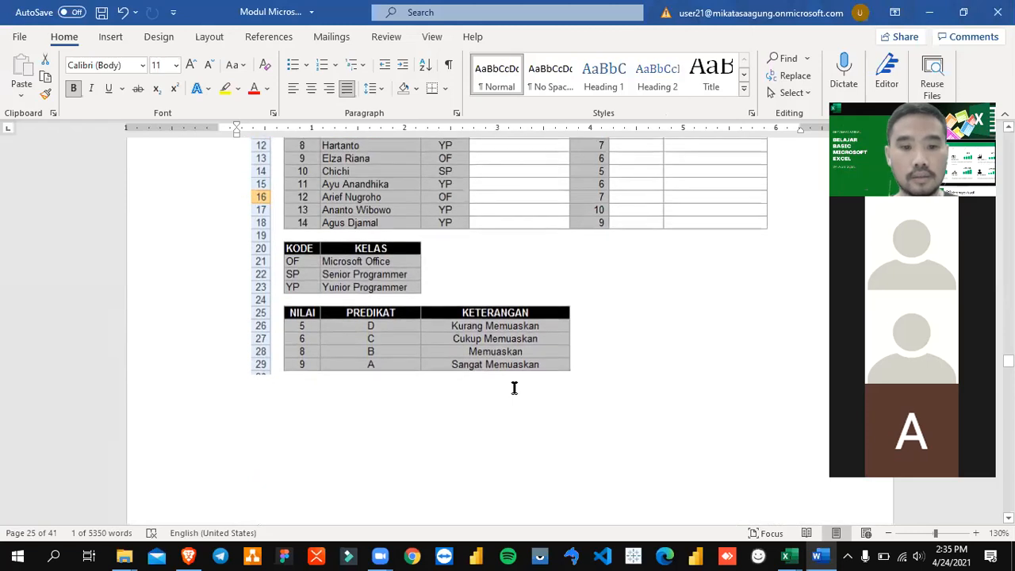
{"action": "scroll", "coordinate": [514, 388], "scroll_direction": "up", "scroll_amount": 5}
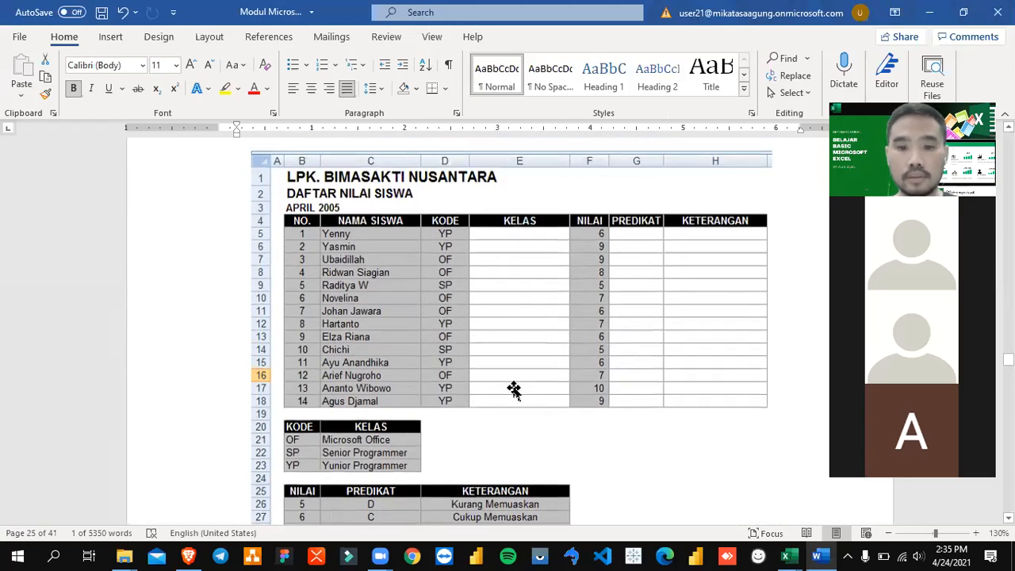
Step: Look through the rest of the module's score exercise and the "DAFTAR PENJUALAN BARANG SEMBAKO" exercise with its "Ketentuan Soal" rules
{"action": "scroll", "coordinate": [513, 388], "scroll_direction": "down", "scroll_amount": 2}
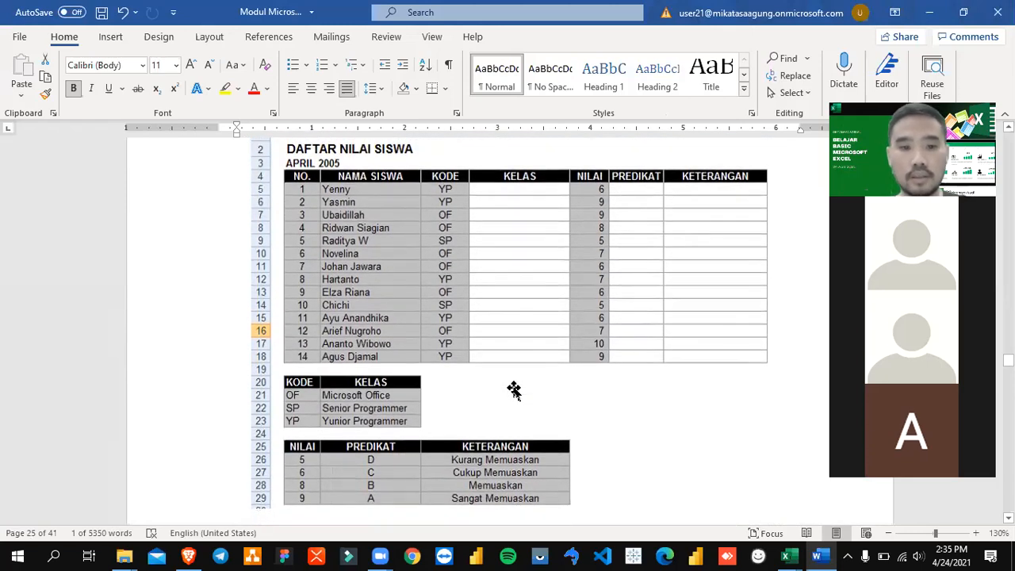
{"action": "scroll", "coordinate": [513, 388], "scroll_direction": "down", "scroll_amount": 10}
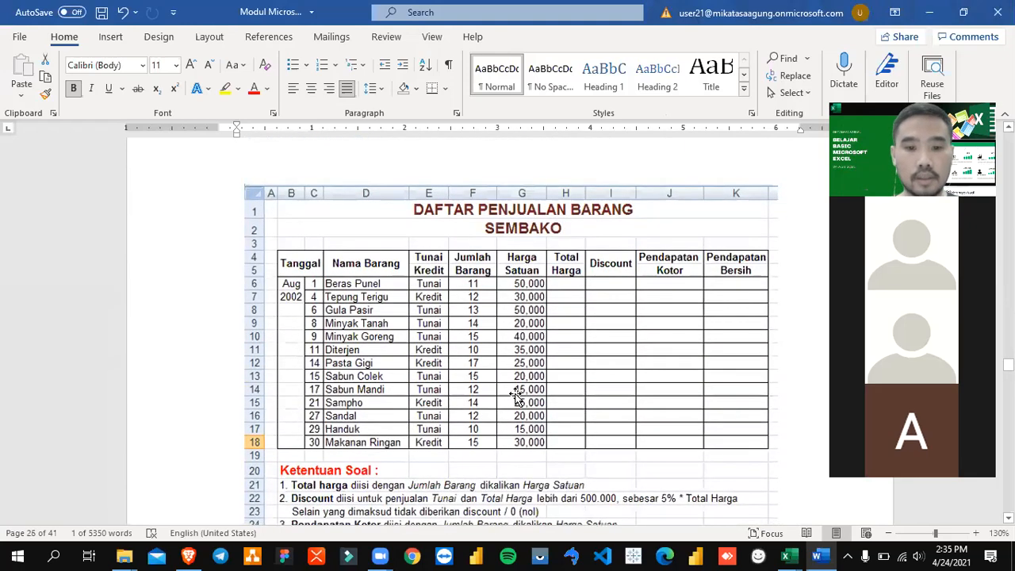
{"action": "scroll", "coordinate": [516, 396], "scroll_direction": "up", "scroll_amount": 2}
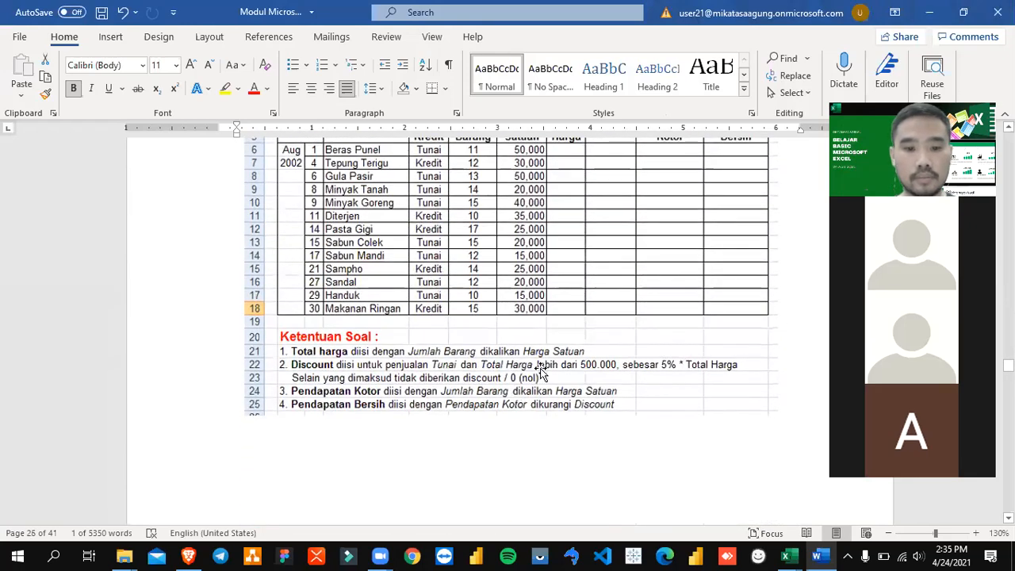
{"action": "scroll", "coordinate": [567, 289], "scroll_direction": "down", "scroll_amount": 3}
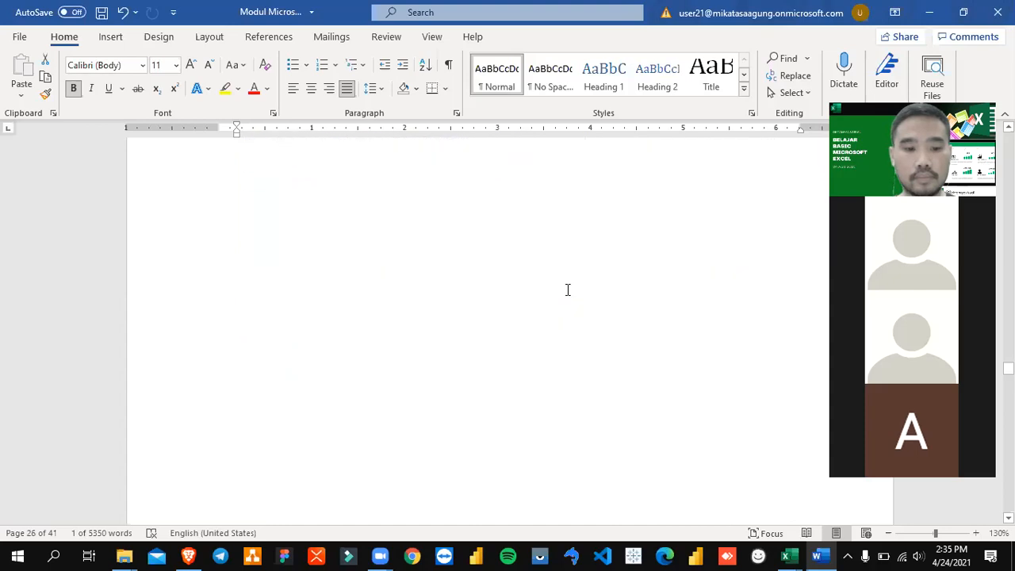
{"action": "scroll", "coordinate": [566, 291], "scroll_direction": "down", "scroll_amount": 5}
{"action": "scroll", "coordinate": [551, 324], "scroll_direction": "up", "scroll_amount": 8}
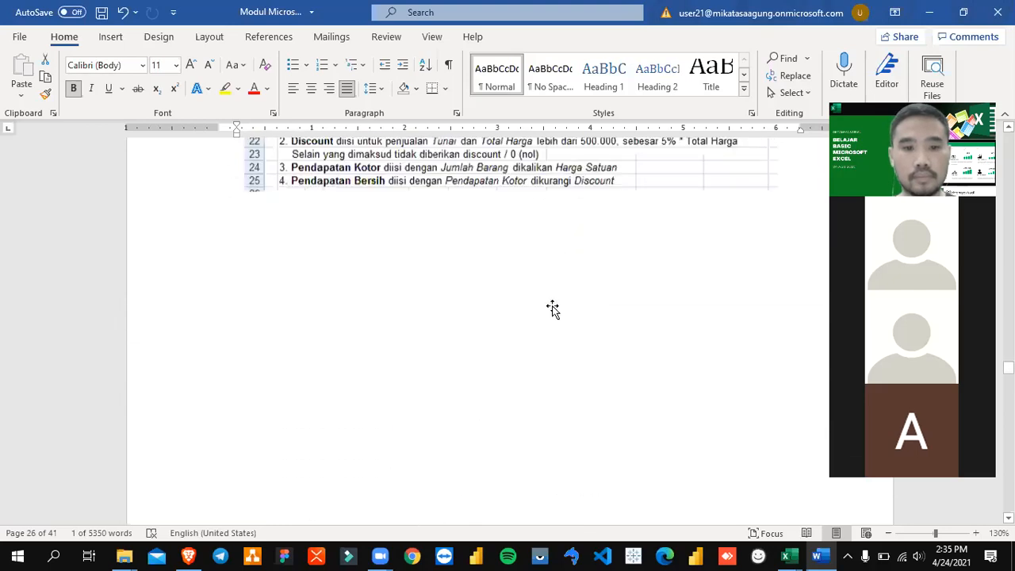
{"action": "scroll", "coordinate": [553, 308], "scroll_direction": "up", "scroll_amount": 3}
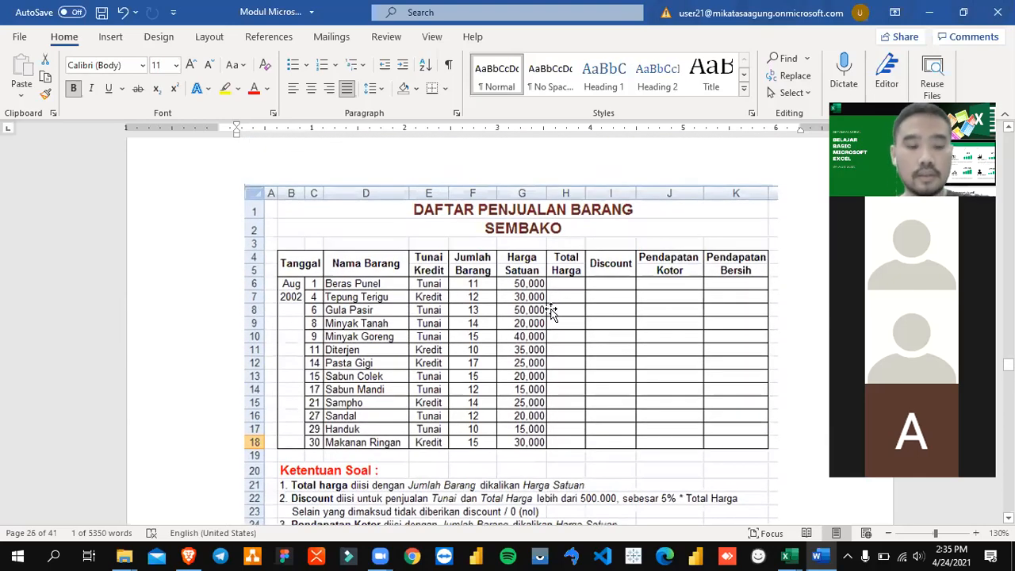
Step: Switch to the Logika sheet in Excel and bring up the "DAFTAR NILAI SISWA" exercise picture with the empty cells beside it
{"action": "key", "text": "alt+Tab"}
{"action": "left_click_drag", "start_coordinate": [305, 411], "coordinate": [304, 400]}
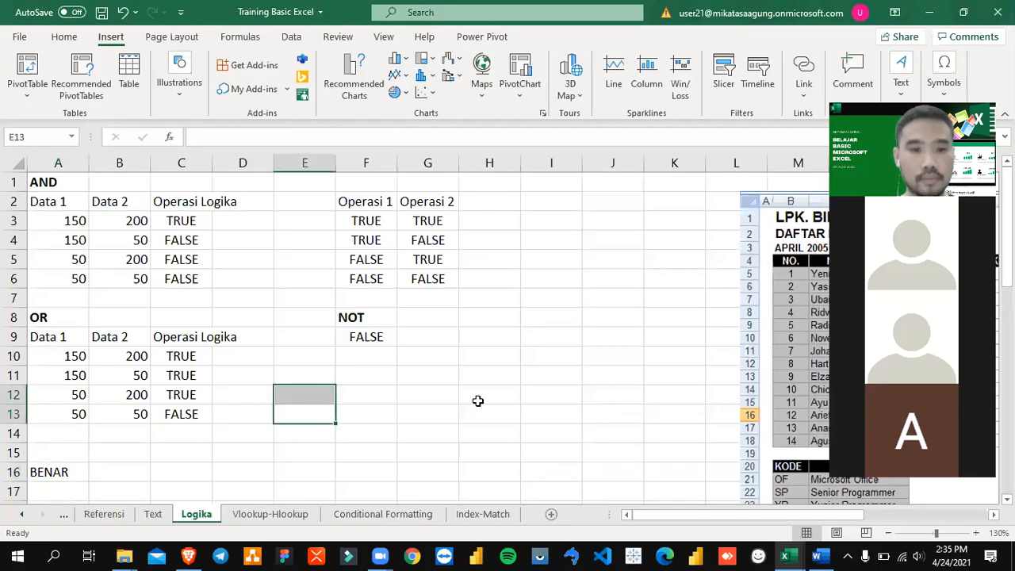
{"action": "left_click", "coordinate": [642, 332]}
{"action": "key", "text": "Right"}
{"action": "key", "text": "Right"}
{"action": "key", "text": "Right"}
{"action": "key", "text": "Right"}
{"action": "key", "text": "Right"}
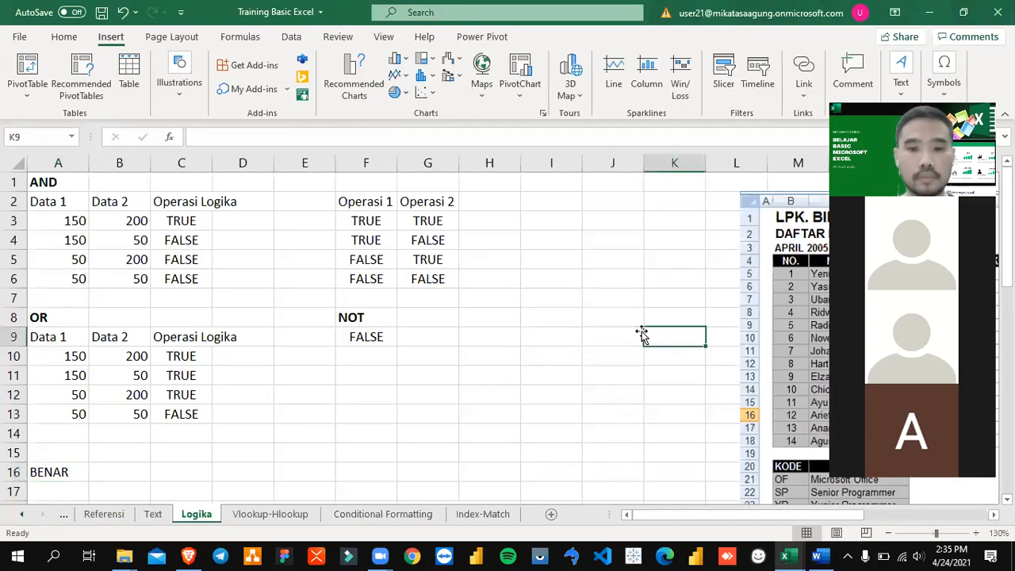
{"action": "key", "text": "Right"}
{"action": "key", "text": "Right"}
{"action": "key", "text": "Right"}
{"action": "key", "text": "Right"}
{"action": "key", "text": "Right"}
{"action": "key", "text": "Right"}
{"action": "key", "text": "Right"}
{"action": "key", "text": "Right"}
{"action": "key", "text": "Right"}
{"action": "key", "text": "Right"}
{"action": "key", "text": "Right"}
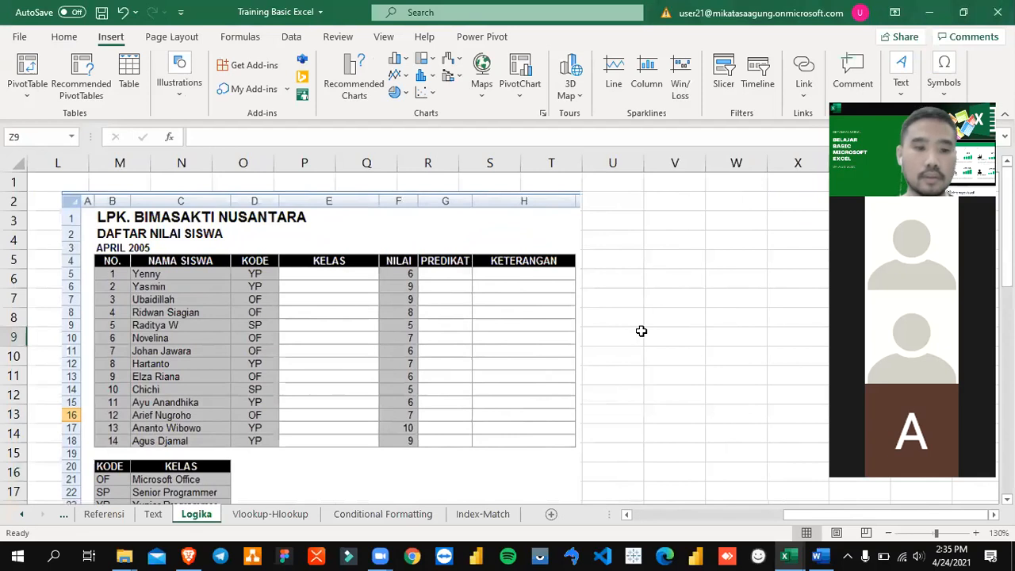
{"action": "left_click", "coordinate": [691, 256]}
{"action": "left_click", "coordinate": [692, 324]}
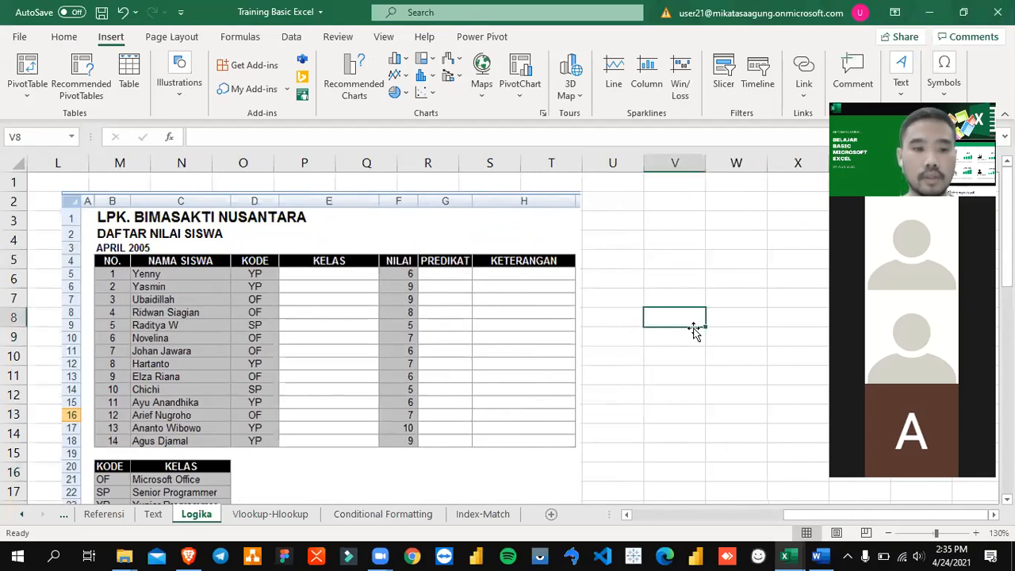
Step: Examine the exercise picture's KELAS, PREDIKAT and KETERANGAN columns against the KODE and NILAI reference tables below
{"action": "scroll", "coordinate": [694, 332], "scroll_direction": "down", "scroll_amount": 2}
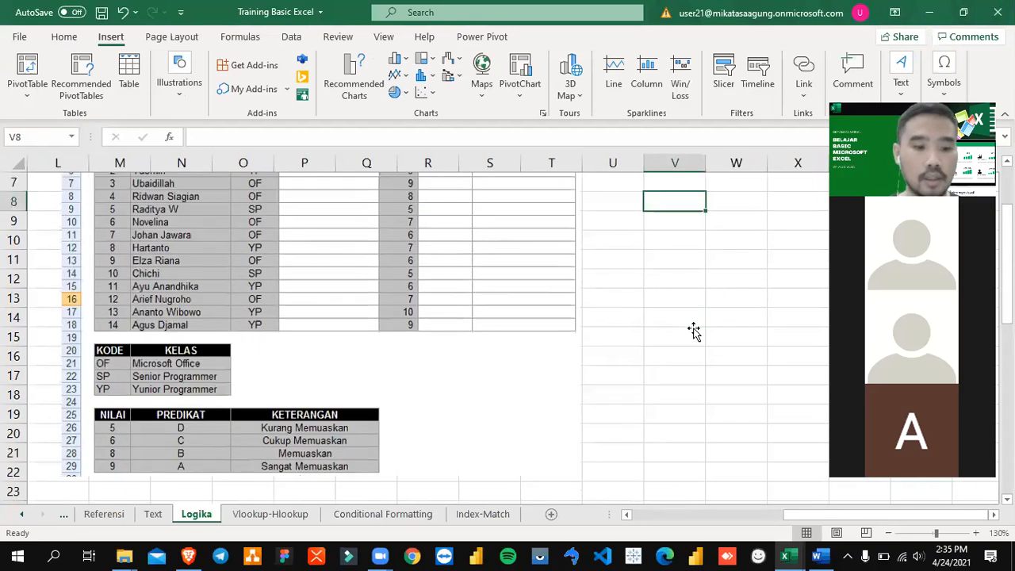
{"action": "scroll", "coordinate": [693, 331], "scroll_direction": "up", "scroll_amount": 1}
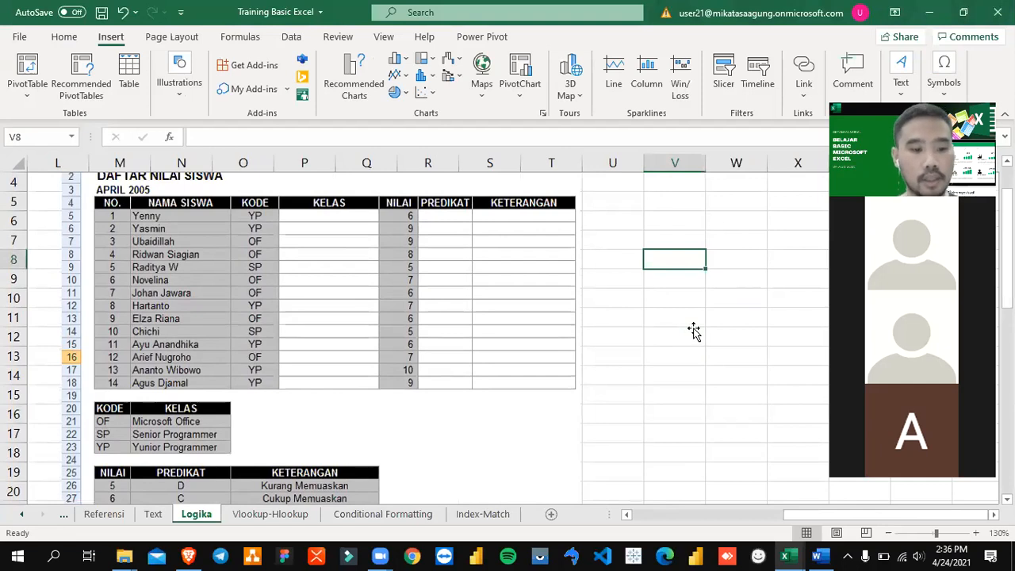
{"action": "scroll", "coordinate": [693, 331], "scroll_direction": "down", "scroll_amount": 2}
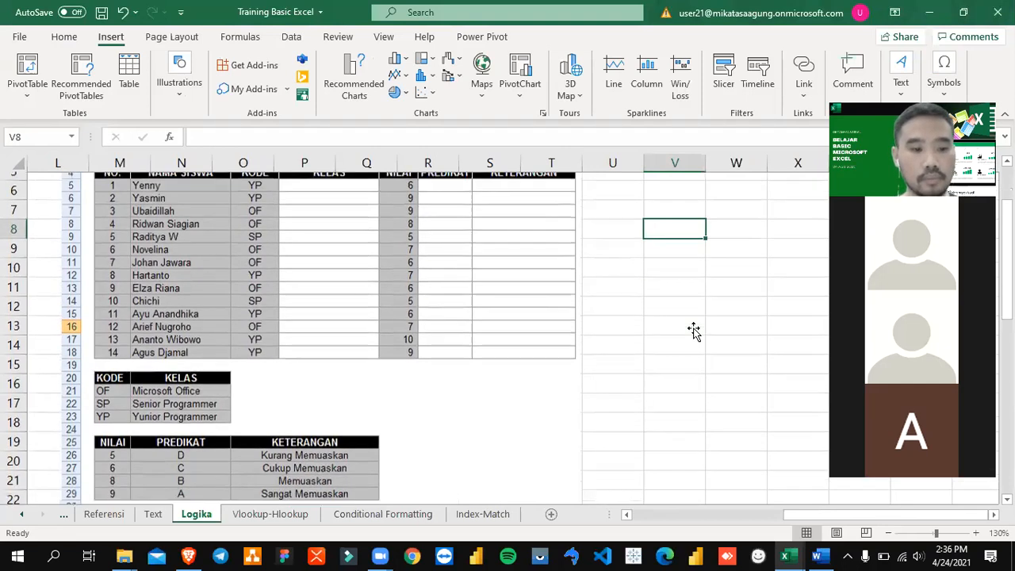
{"action": "scroll", "coordinate": [694, 331], "scroll_direction": "up", "scroll_amount": 2}
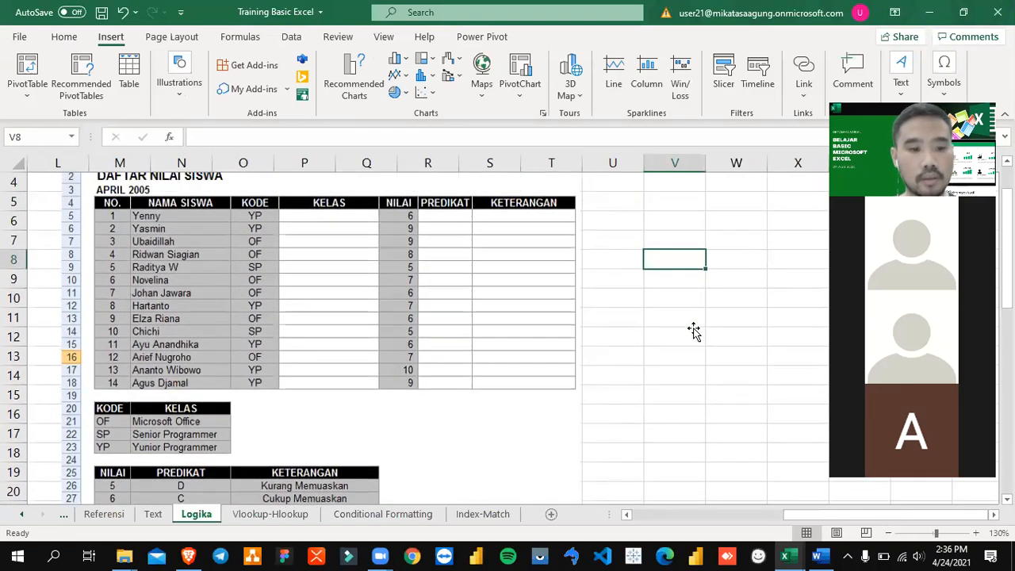
{"action": "scroll", "coordinate": [664, 373], "scroll_direction": "down", "scroll_amount": 1}
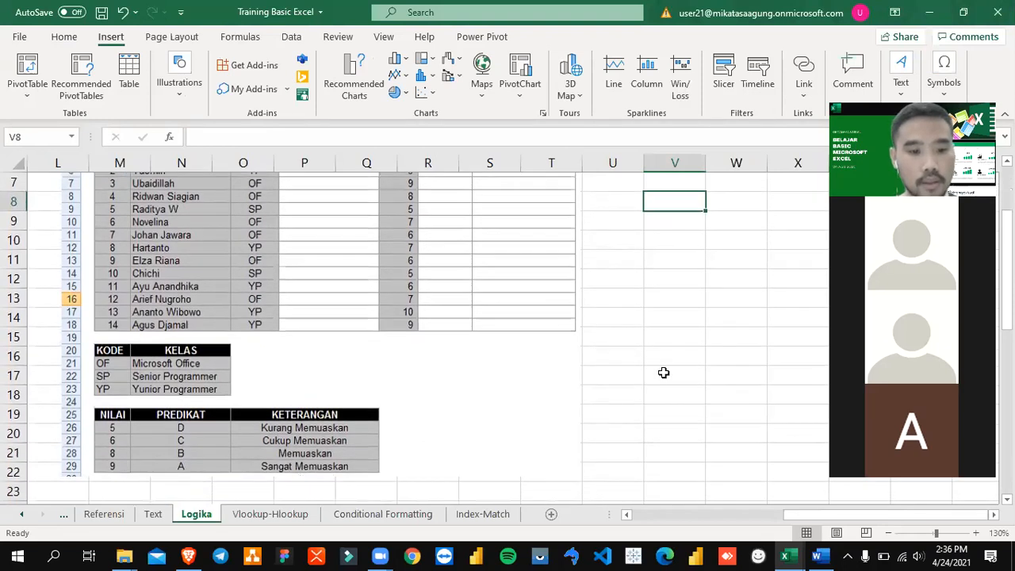
{"action": "scroll", "coordinate": [663, 373], "scroll_direction": "up", "scroll_amount": 1}
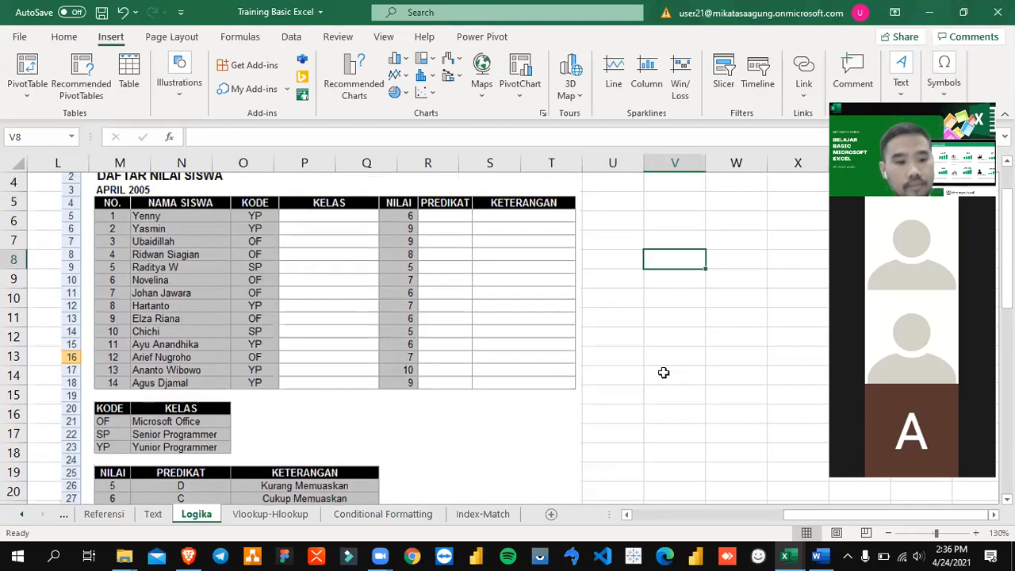
{"action": "scroll", "coordinate": [664, 372], "scroll_direction": "down", "scroll_amount": 2}
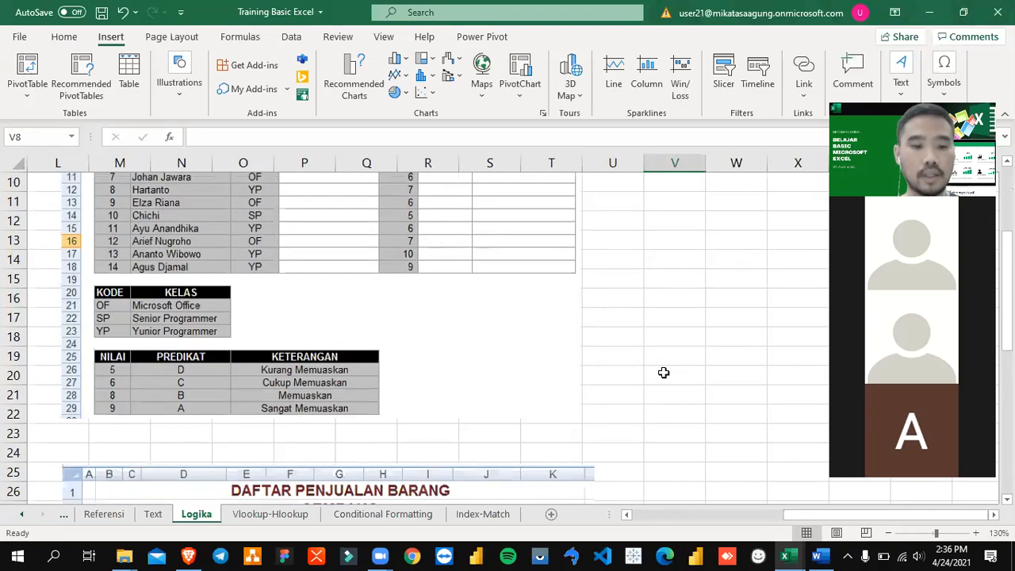
{"action": "scroll", "coordinate": [664, 373], "scroll_direction": "up", "scroll_amount": 2}
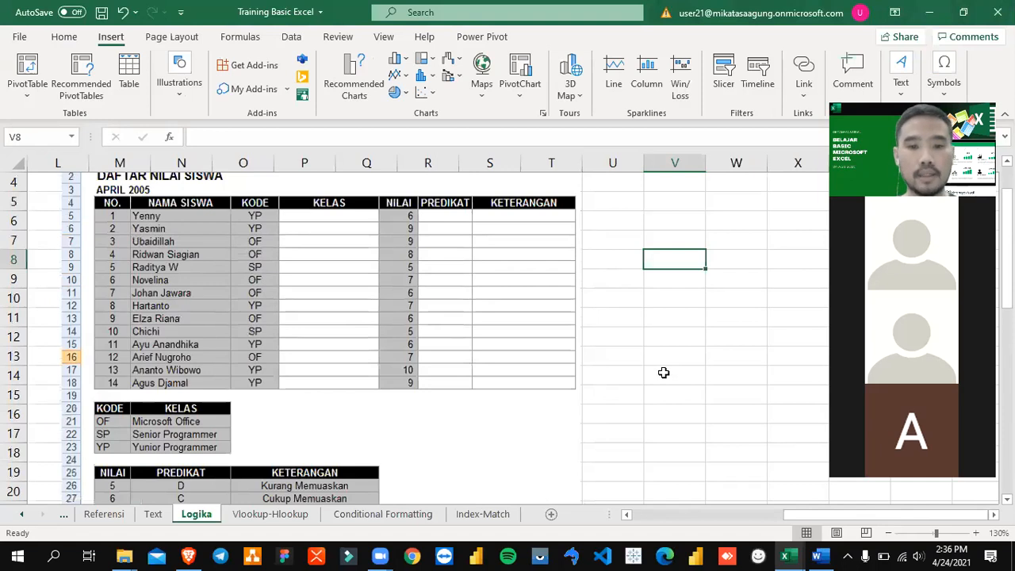
{"action": "left_click", "coordinate": [888, 533]}
{"action": "scroll", "coordinate": [681, 384], "scroll_direction": "down", "scroll_amount": 1}
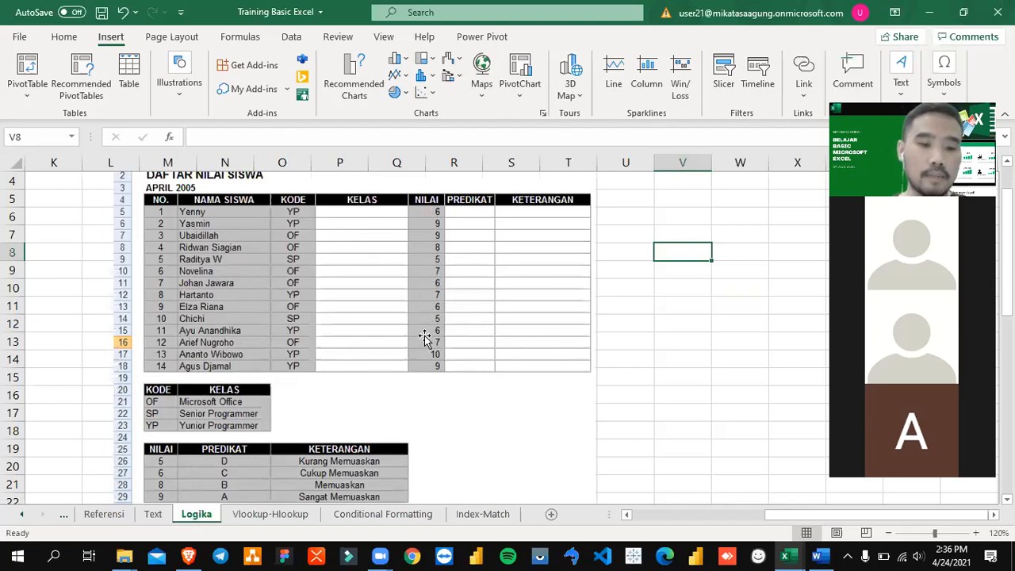
{"action": "scroll", "coordinate": [424, 337], "scroll_direction": "down", "scroll_amount": 2}
{"action": "scroll", "coordinate": [423, 336], "scroll_direction": "up", "scroll_amount": 2}
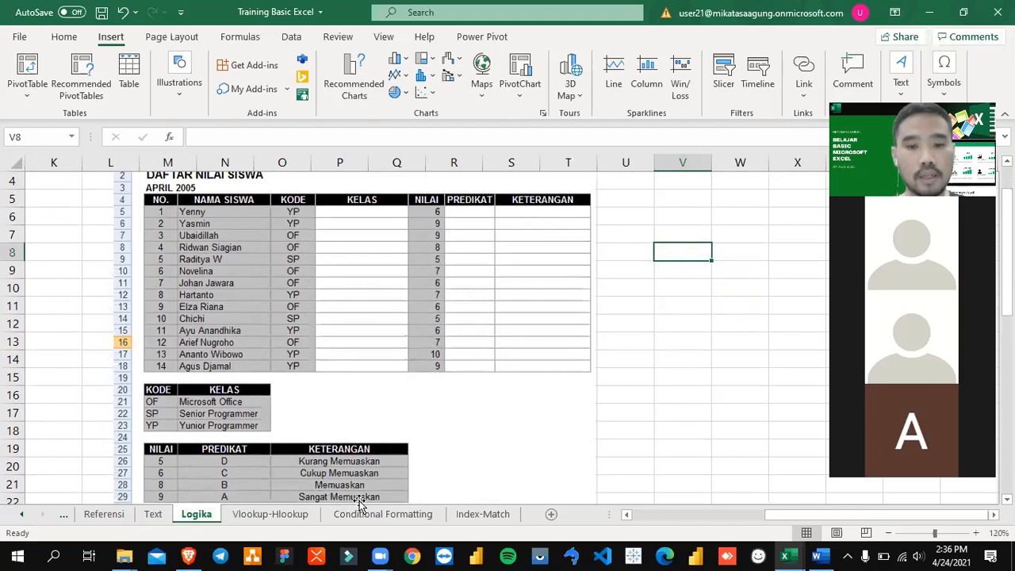
{"action": "left_click", "coordinate": [661, 205]}
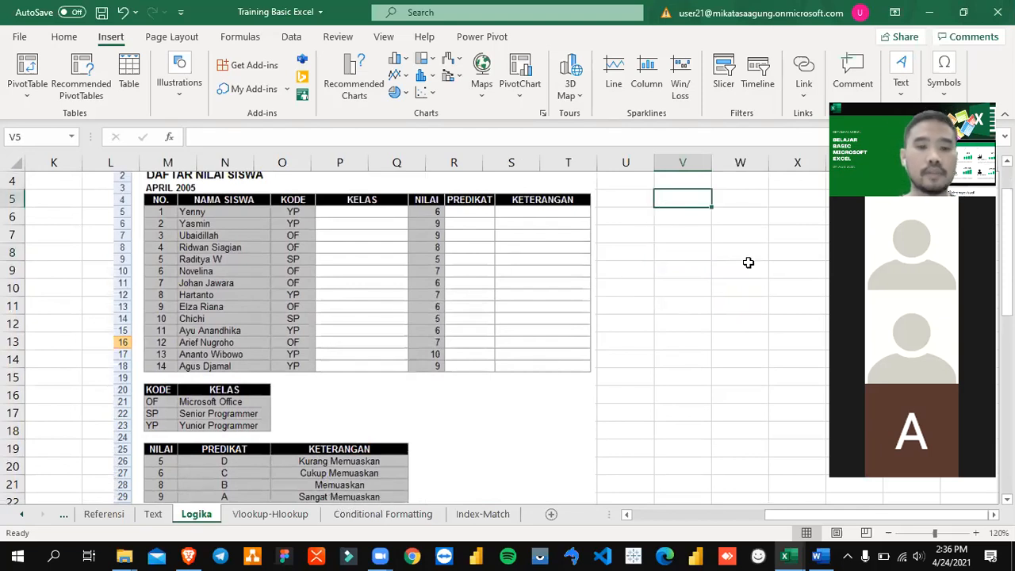
{"action": "key", "text": "Left"}
{"action": "key", "text": "Right"}
{"action": "key", "text": "Left"}
{"action": "type", "text": "1"}
{"action": "key", "text": "Return"}
{"action": "key", "text": "Up"}
{"action": "key", "text": "Right"}
{"action": "type", "text": "Yenny"}
{"action": "key", "text": "Return"}
{"action": "key", "text": "Up"}
{"action": "key", "text": "Right"}
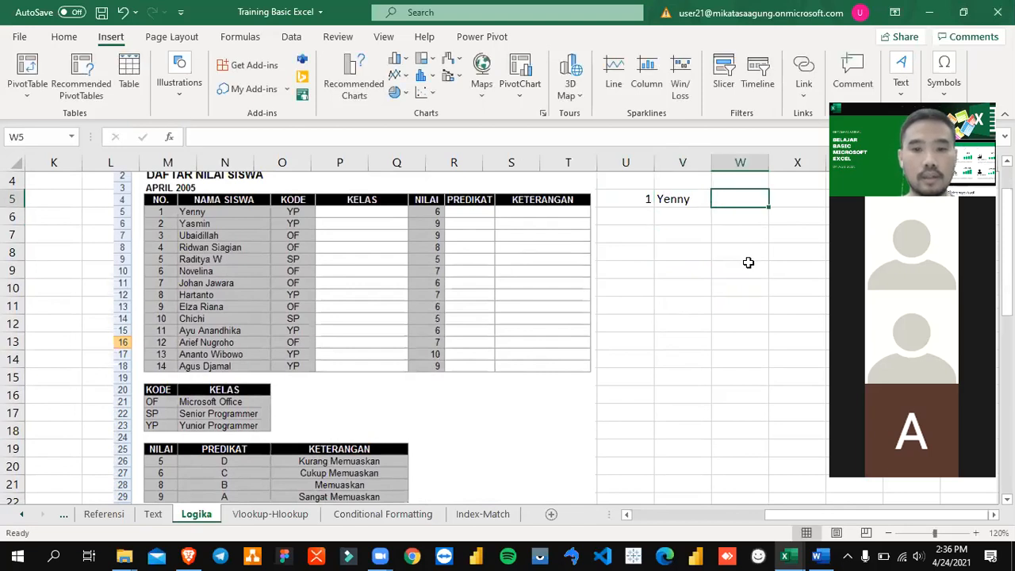
{"action": "key", "text": "Left"}
{"action": "key", "text": "Left"}
{"action": "key", "text": "Right"}
{"action": "key", "text": "Left"}
{"action": "key", "text": "shift+Right"}
{"action": "key", "text": "Delete"}
Step: Enter the column headers NO in U4 and NAMA in V4 beside the exercise picture
{"action": "key", "text": "Up"}
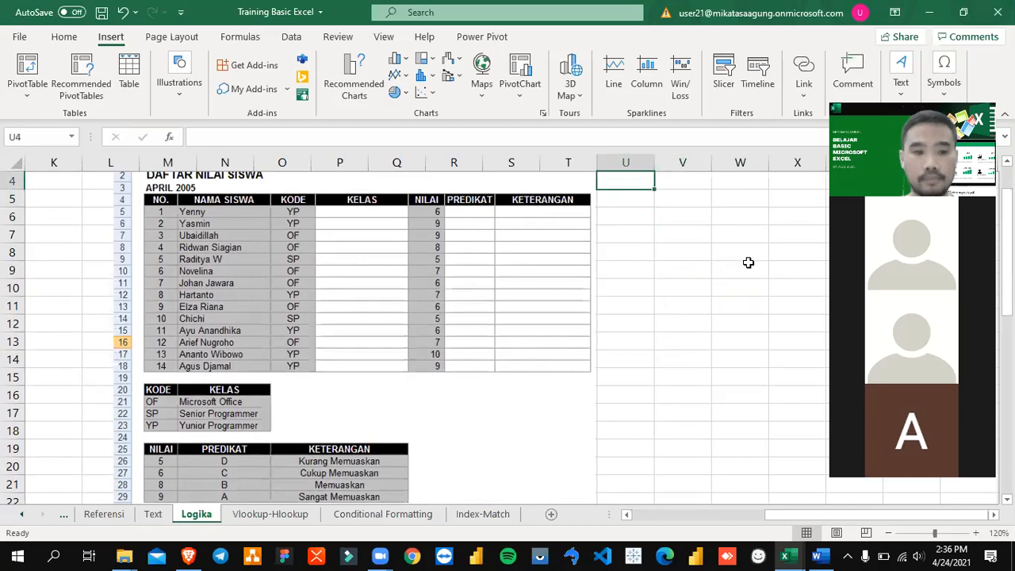
{"action": "type", "text": "NO"}
{"action": "key", "text": "Tab"}
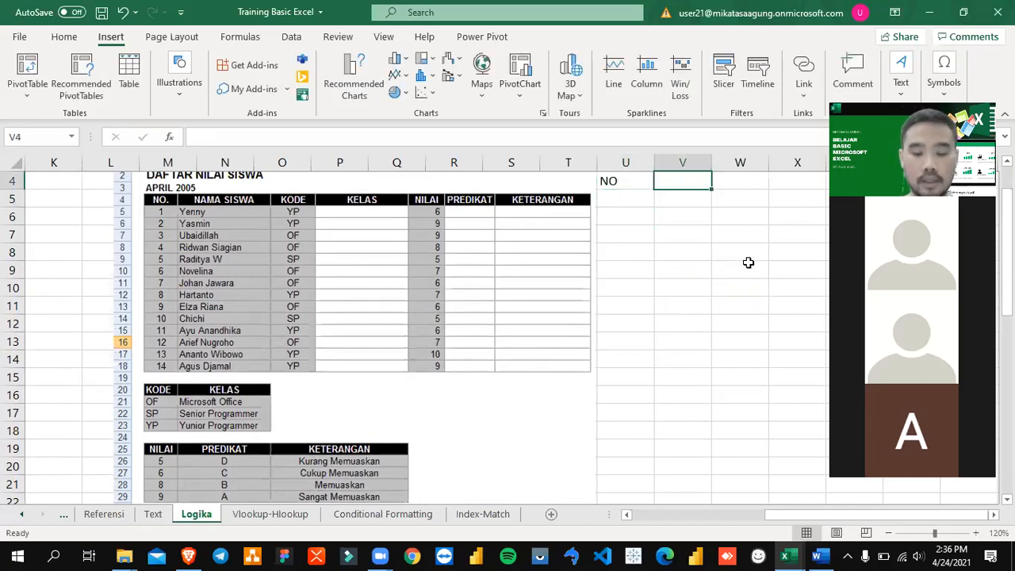
{"action": "type", "text": "NAMA"}
{"action": "key", "text": "Down"}
{"action": "key", "text": "Up"}
{"action": "key", "text": "Right"}
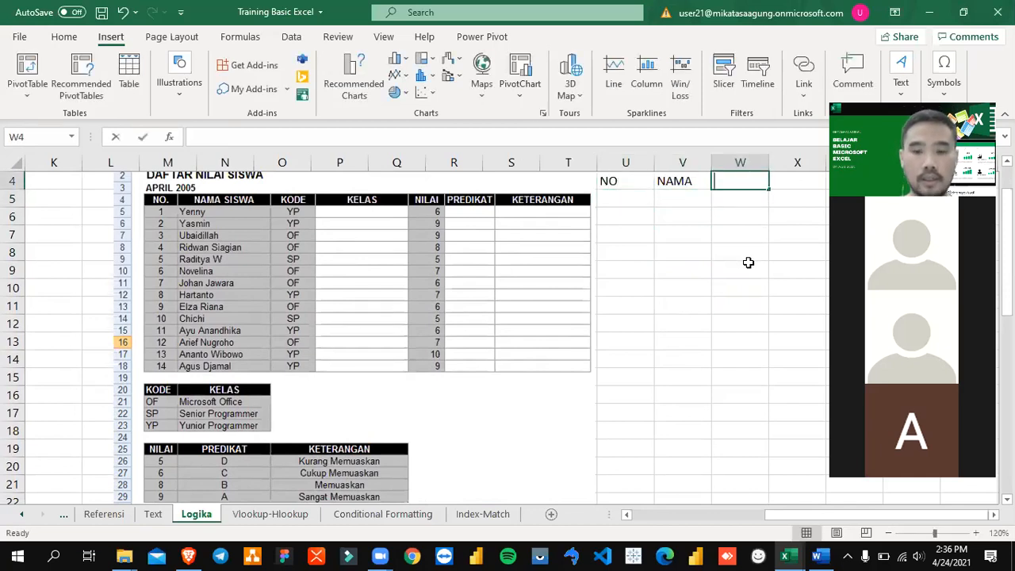
Step: Enter the column header NILAI in W4
{"action": "type", "text": "KODE"}
{"action": "key", "text": "BackSpace"}
{"action": "key", "text": "BackSpace"}
{"action": "key", "text": "BackSpace"}
{"action": "key", "text": "BackSpace"}
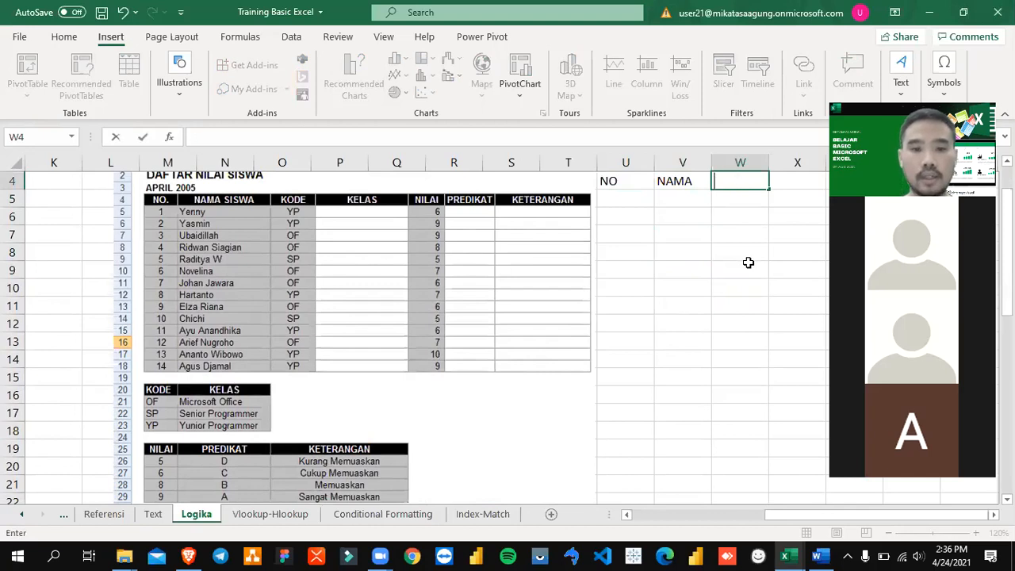
{"action": "type", "text": "NILAIU"}
{"action": "key", "text": "BackSpace"}
{"action": "key", "text": "Return"}
{"action": "key", "text": "Right"}
{"action": "key", "text": "Up"}
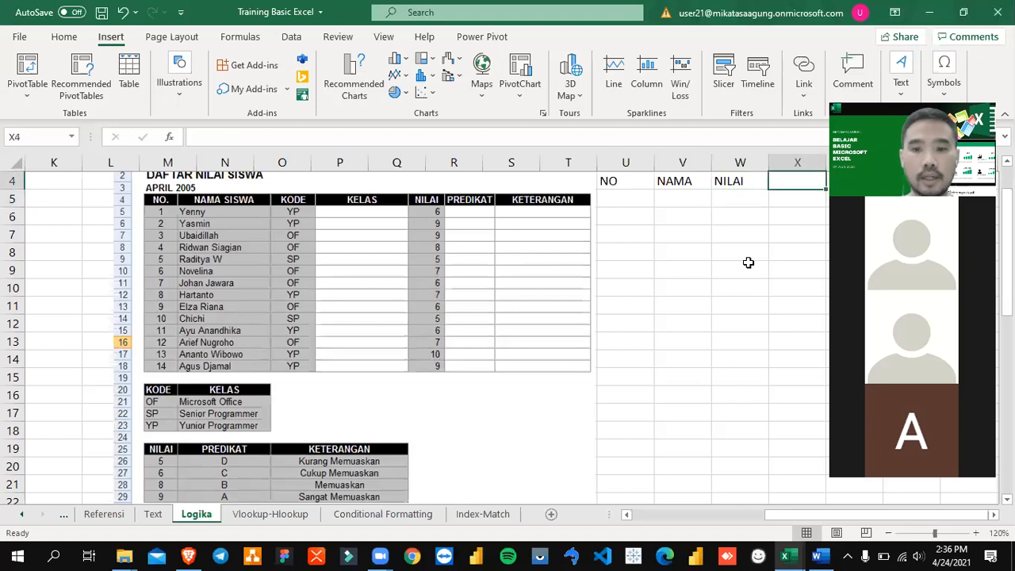
{"action": "key", "text": "Right"}
{"action": "key", "text": "Right"}
{"action": "key", "text": "Left"}
{"action": "key", "text": "Left"}
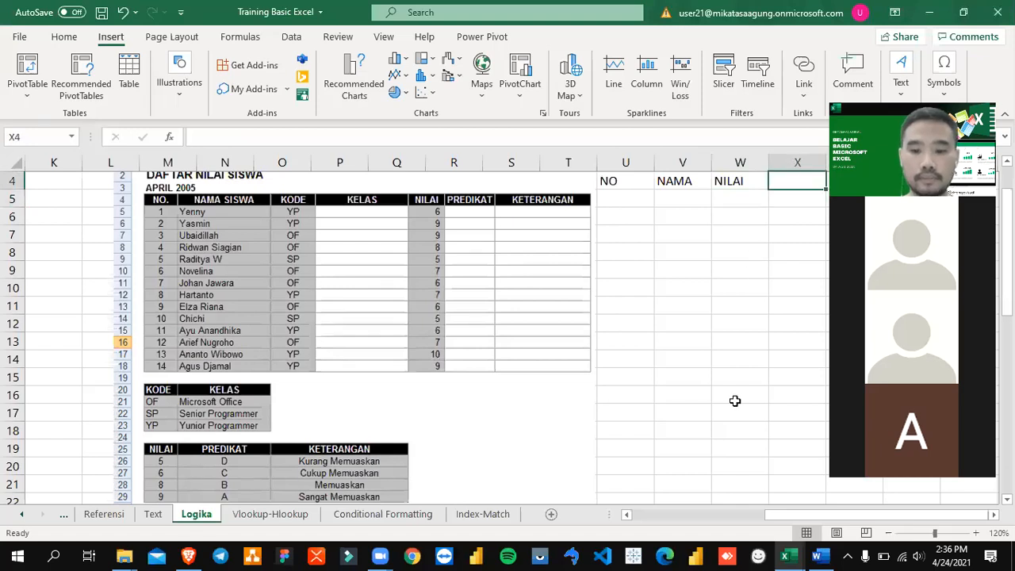
Step: Move the exercise picture away from the new headers and relocate NO, NAMA and NILAI to T4:V4
{"action": "left_click_drag", "start_coordinate": [444, 245], "coordinate": [329, 260]}
{"action": "left_click", "coordinate": [607, 182]}
{"action": "key", "text": "shift+Right"}
{"action": "key", "text": "shift+Right"}
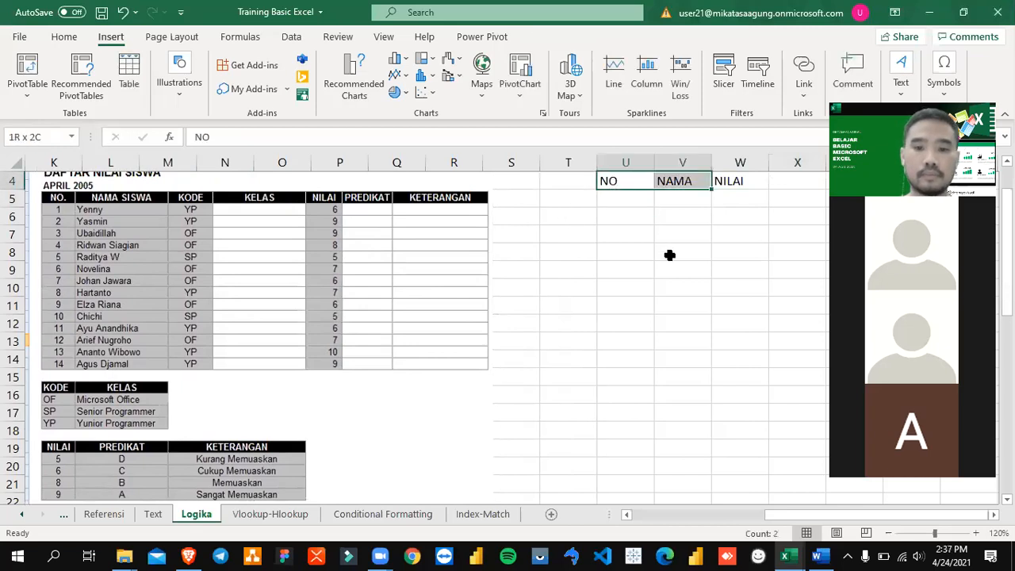
{"action": "key", "text": "ctrl+x"}
{"action": "key", "text": "Left"}
{"action": "key", "text": "ctrl+v"}
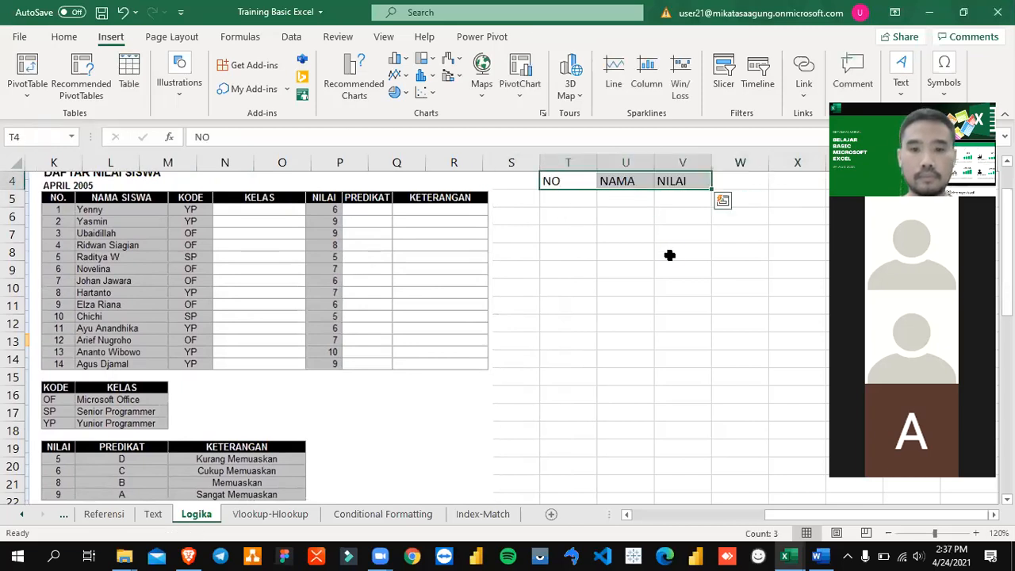
Step: Add the column header KET in W4
{"action": "key", "text": "Right"}
{"action": "key", "text": "Right"}
{"action": "key", "text": "Right"}
{"action": "type", "text": "KET"}
{"action": "key", "text": "Return"}
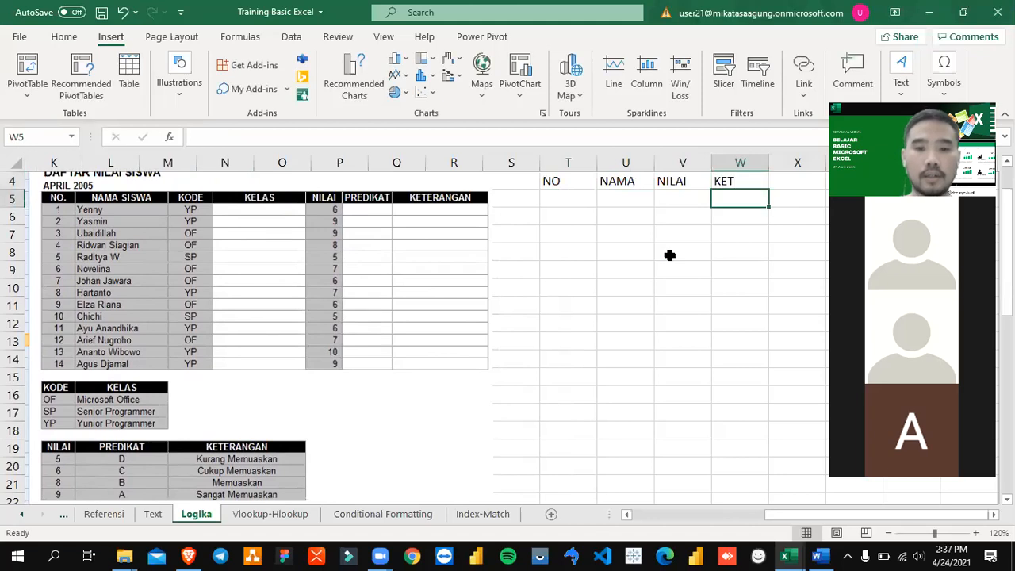
Step: Fill row 5 with number 1, the first student's name from the exercise and the NILAI score 6
{"action": "key", "text": "Left"}
{"action": "key", "text": "Left"}
{"action": "key", "text": "Left"}
{"action": "type", "text": "1"}
{"action": "key", "text": "Right"}
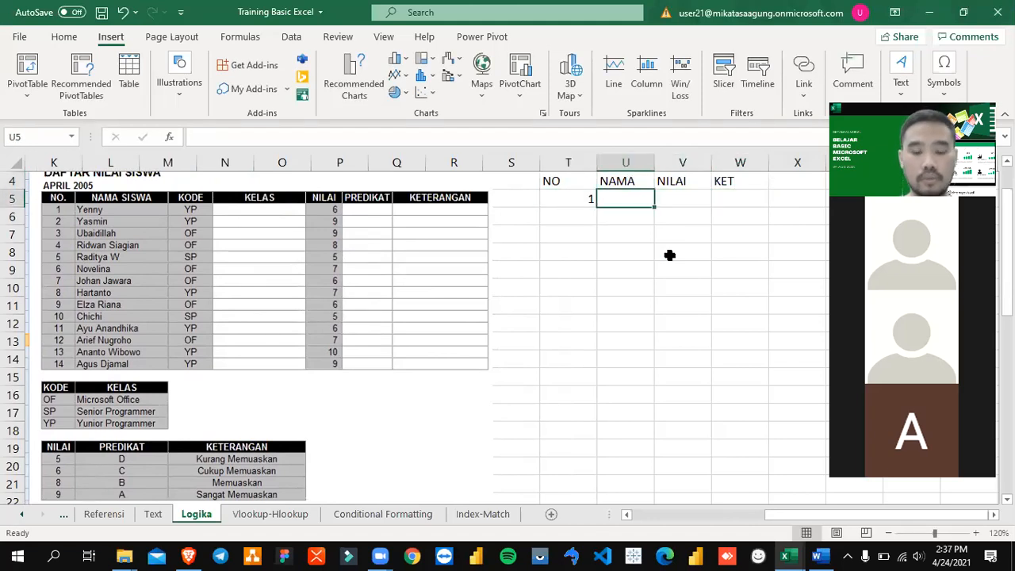
{"action": "type", "text": "Yenny"}
{"action": "key", "text": "Return"}
{"action": "key", "text": "Up"}
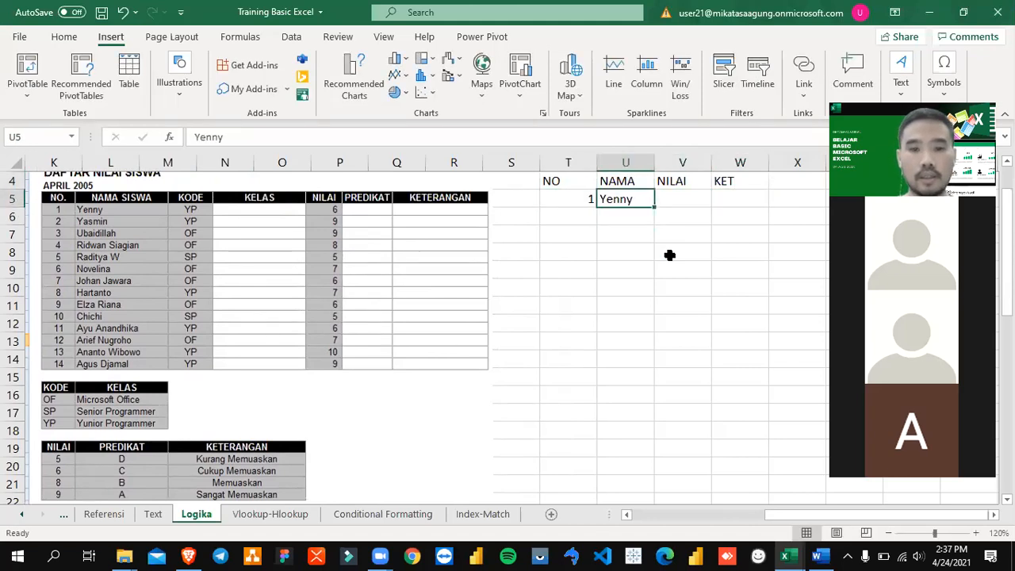
{"action": "key", "text": "Right"}
{"action": "type", "text": "6"}
{"action": "key", "text": "Return"}
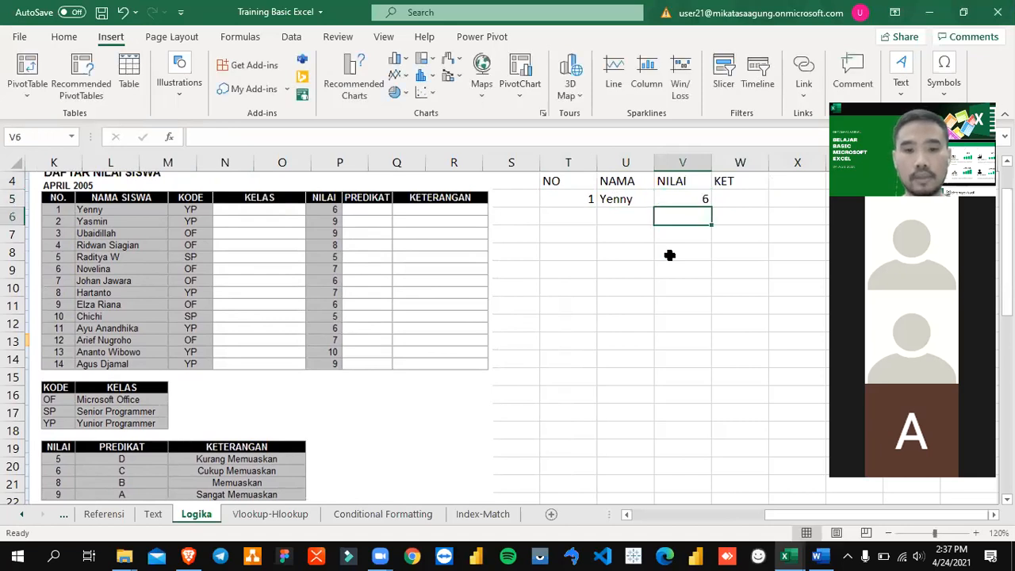
Step: Fill row 6 with number 2, the second student's name from the exercise and the NILAI score 9
{"action": "key", "text": "Left"}
{"action": "key", "text": "Left"}
{"action": "type", "text": "2"}
{"action": "key", "text": "Return"}
{"action": "key", "text": "Up"}
{"action": "key", "text": "Right"}
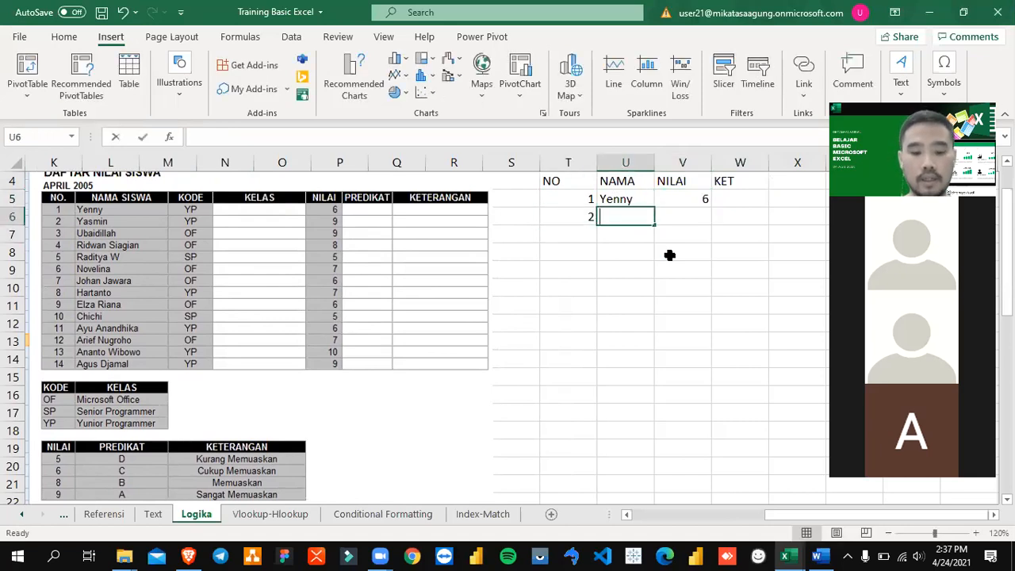
{"action": "type", "text": "Yasmin"}
{"action": "key", "text": "Return"}
{"action": "key", "text": "Up"}
{"action": "key", "text": "Right"}
{"action": "key", "text": "Right"}
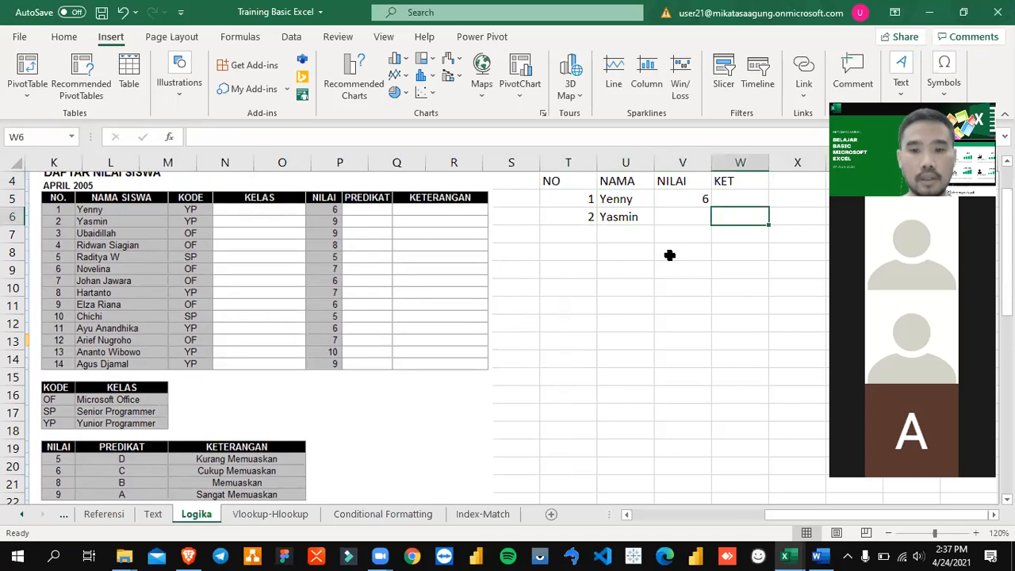
{"action": "key", "text": "Left"}
{"action": "type", "text": "9"}
{"action": "key", "text": "Return"}
Step: Fill row 7 with number 3, the third student's shortened name and the NILAI score 8
{"action": "key", "text": "Left"}
{"action": "key", "text": "Left"}
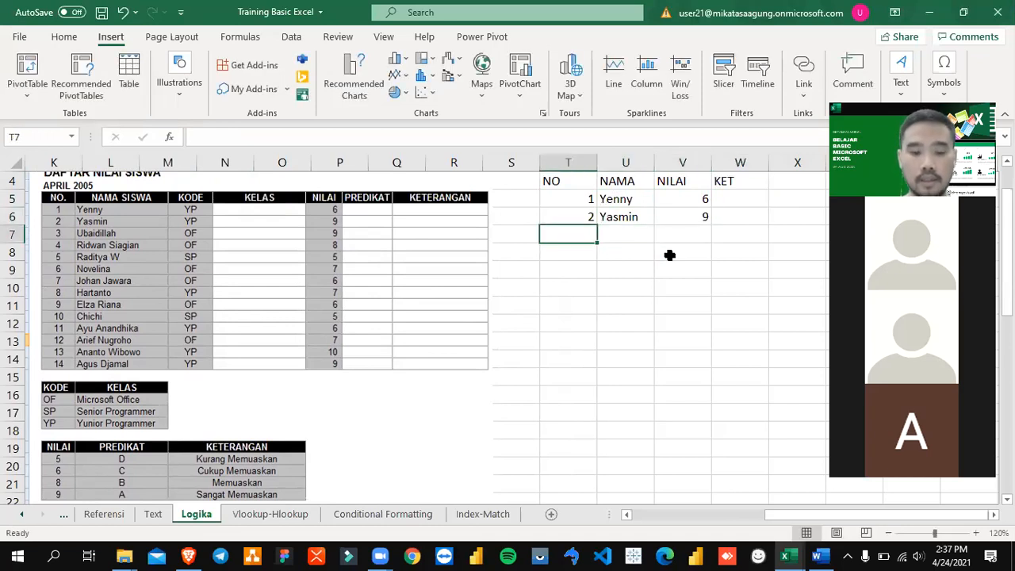
{"action": "type", "text": "3"}
{"action": "key", "text": "Tab"}
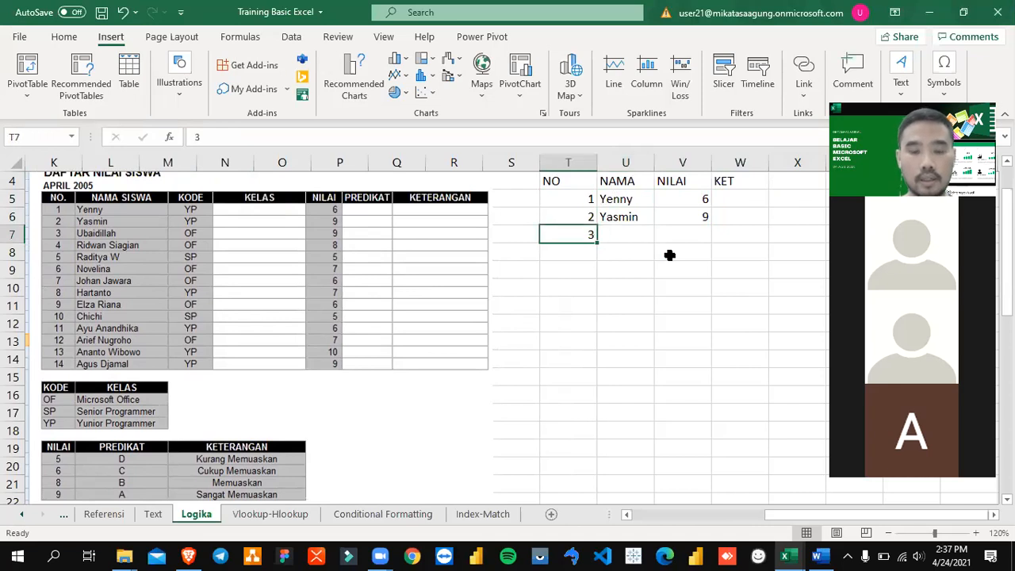
{"action": "type", "text": "Ubai"}
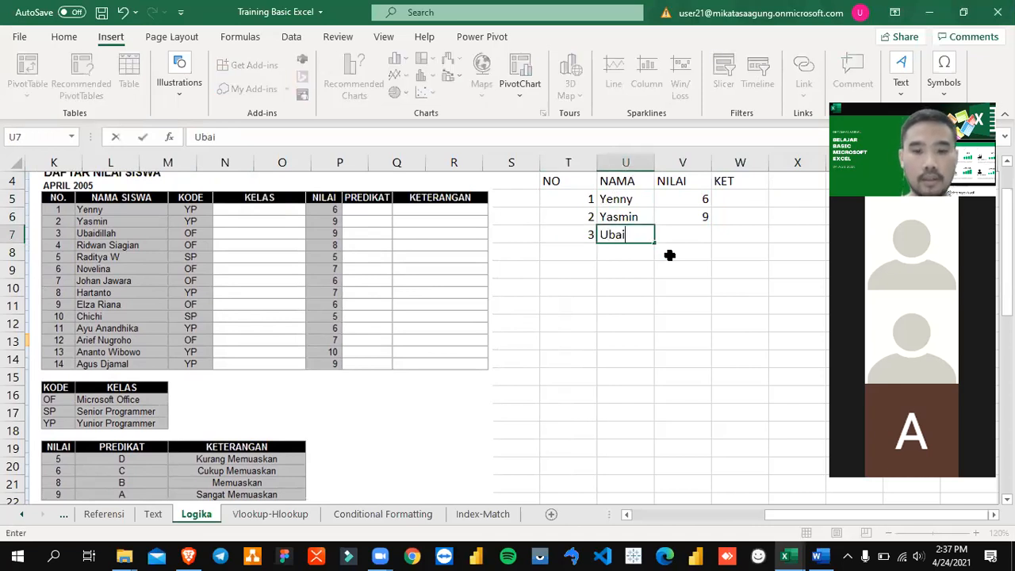
{"action": "key", "text": "Tab"}
{"action": "type", "text": "8"}
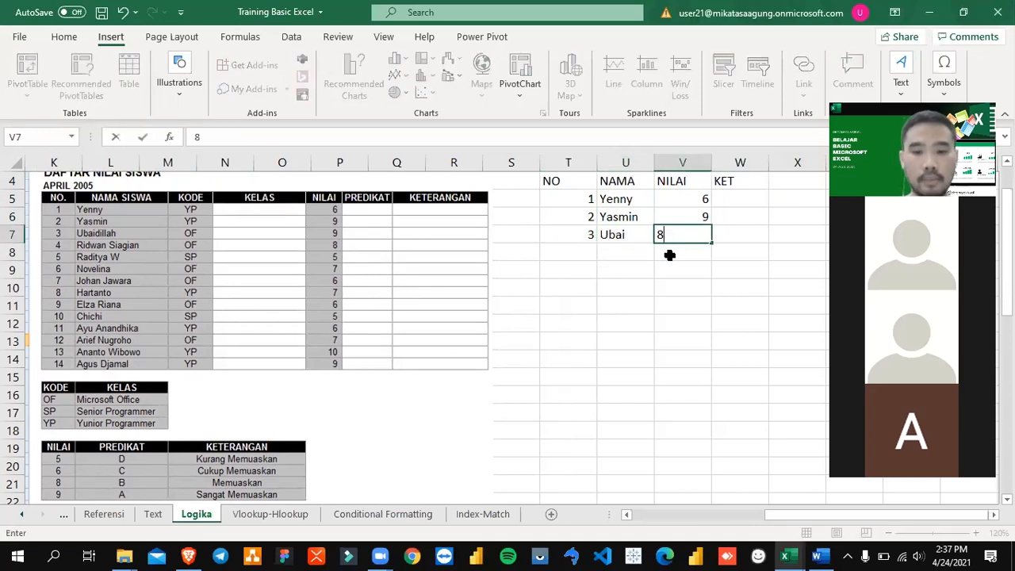
{"action": "key", "text": "Return"}
Step: Fill row 8 with number 4, the fourth student's shortened name and the NILAI score 5
{"action": "key", "text": "Left"}
{"action": "key", "text": "Left"}
{"action": "type", "text": "4"}
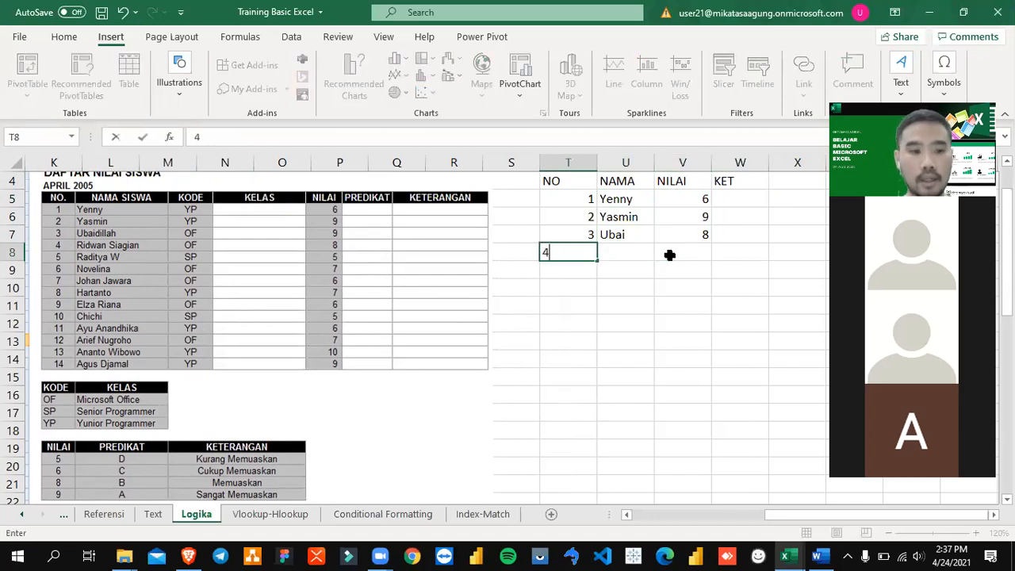
{"action": "key", "text": "Return"}
{"action": "key", "text": "Up"}
{"action": "key", "text": "Right"}
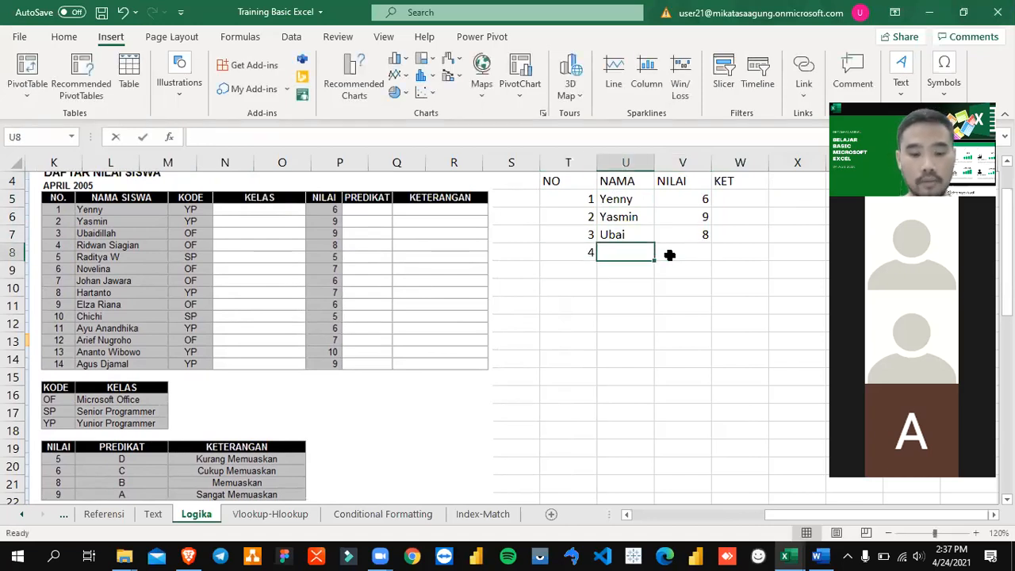
{"action": "type", "text": "Ridwa"}
{"action": "left_click", "coordinate": [669, 255]}
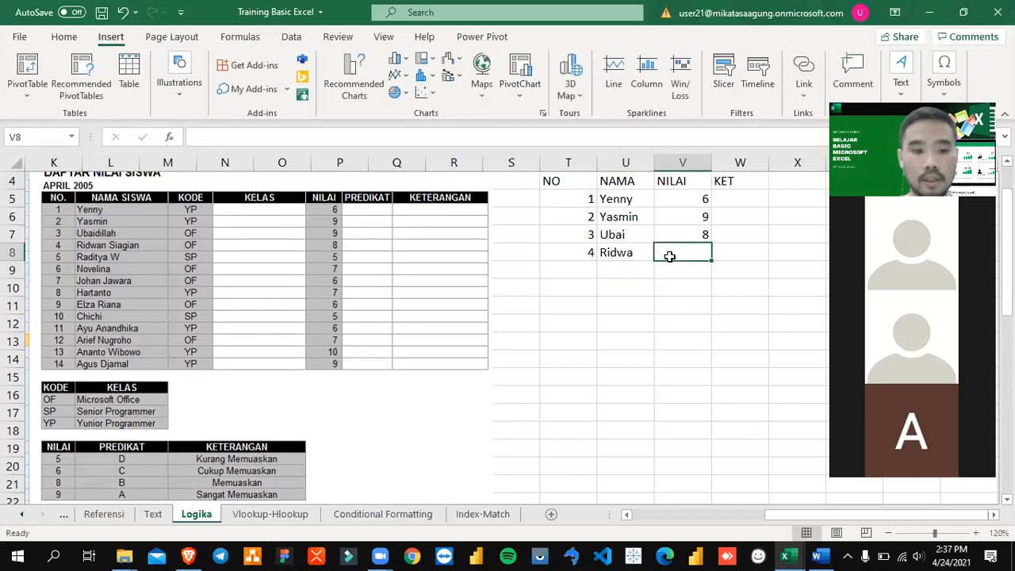
{"action": "scroll", "coordinate": [669, 284], "scroll_direction": "down", "scroll_amount": 2}
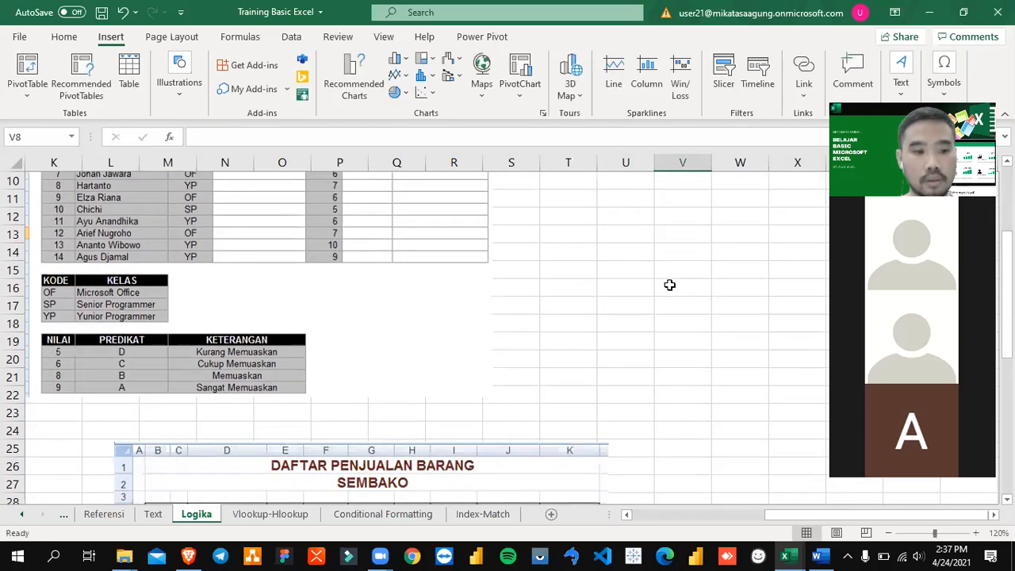
{"action": "scroll", "coordinate": [669, 285], "scroll_direction": "up", "scroll_amount": 2}
{"action": "type", "text": "5"}
{"action": "key", "text": "Return"}
Step: Narrow the empty column S beside the new table and widen the KET column W slightly
{"action": "key", "text": "Up"}
{"action": "key", "text": "Up"}
{"action": "key", "text": "Up"}
{"action": "key", "text": "Right"}
{"action": "key", "text": "Up"}
{"action": "key", "text": "Right"}
{"action": "key", "text": "Right"}
{"action": "key", "text": "Left"}
{"action": "key", "text": "Left"}
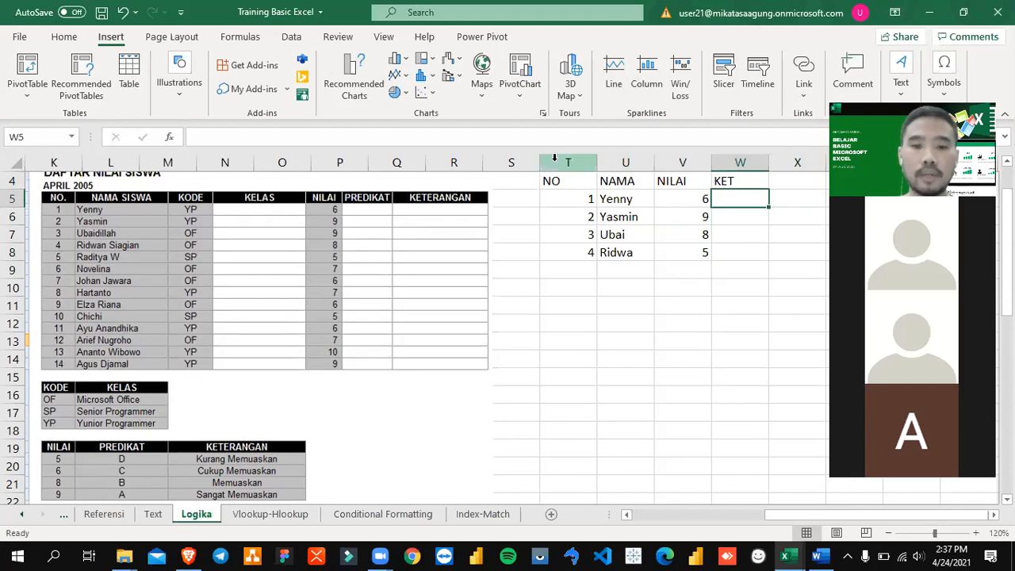
{"action": "left_click_drag", "start_coordinate": [539, 162], "coordinate": [516, 162]}
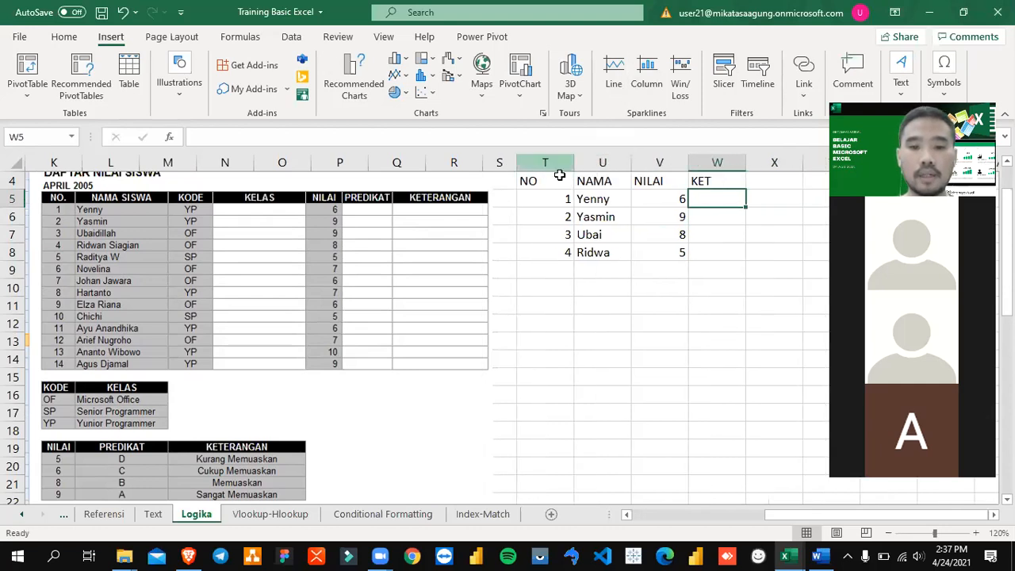
{"action": "left_click_drag", "start_coordinate": [745, 162], "coordinate": [762, 162]}
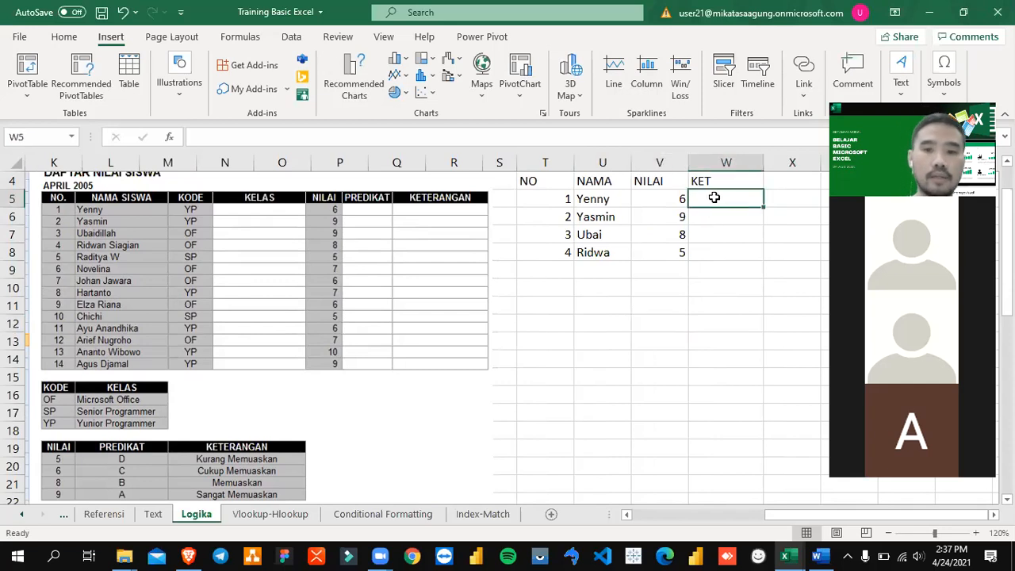
Step: Enter the formula =IF(V5=6,"Cukup","") in W5, the first student's KET cell
{"action": "type", "text": "=IF("}
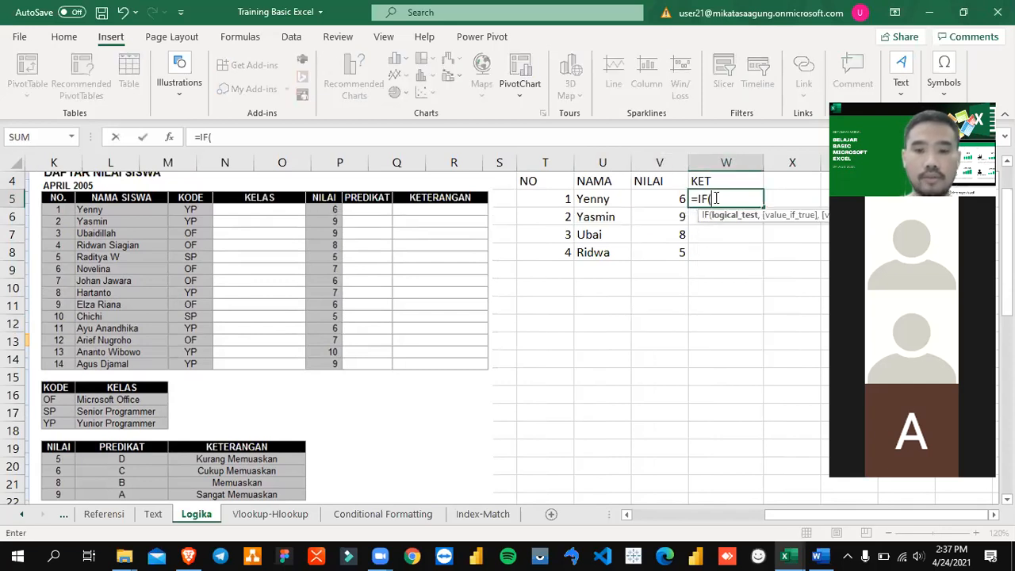
{"action": "left_click", "coordinate": [666, 199]}
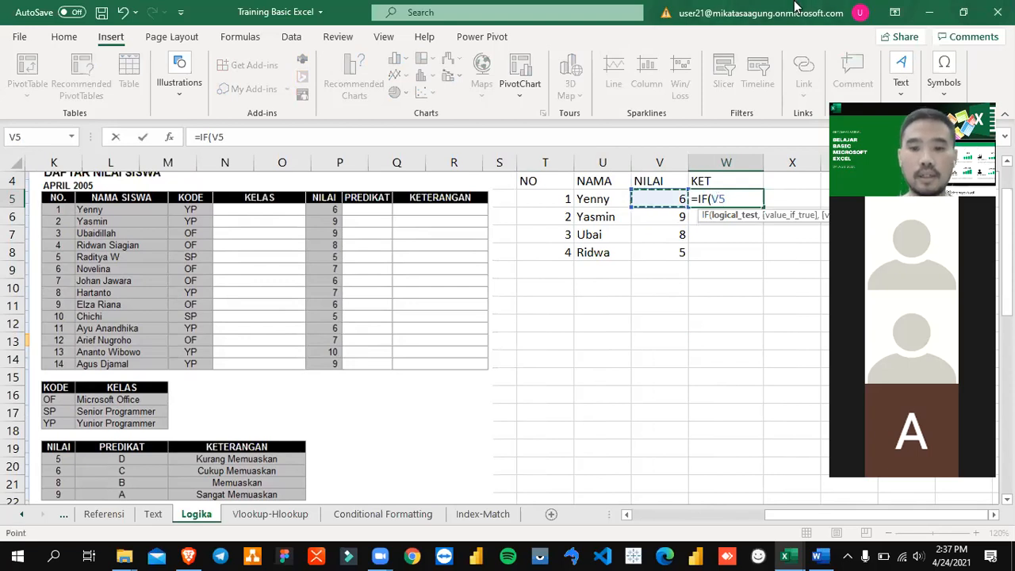
{"action": "type", "text": "=6"}
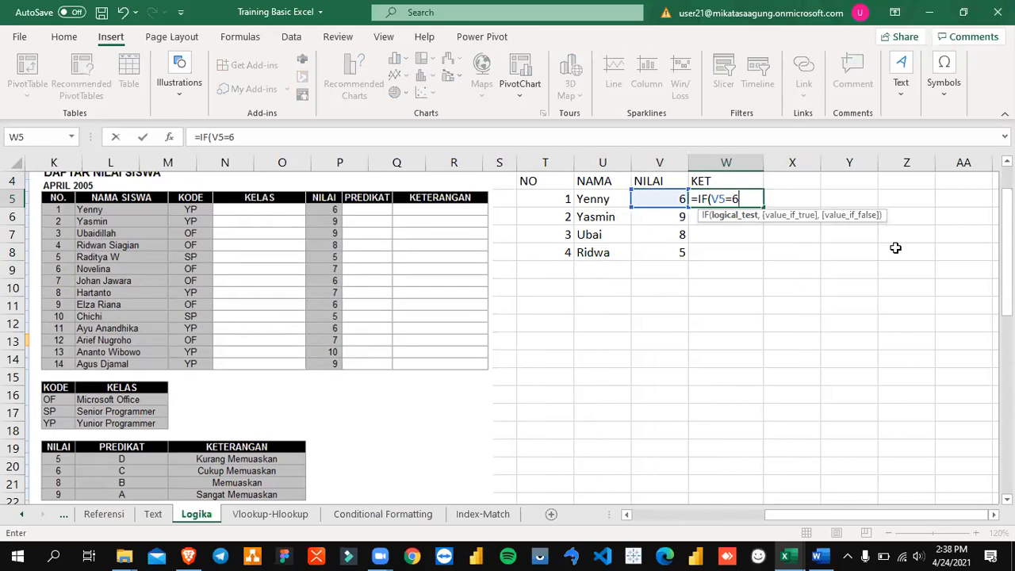
{"action": "type", "text": ",\""}
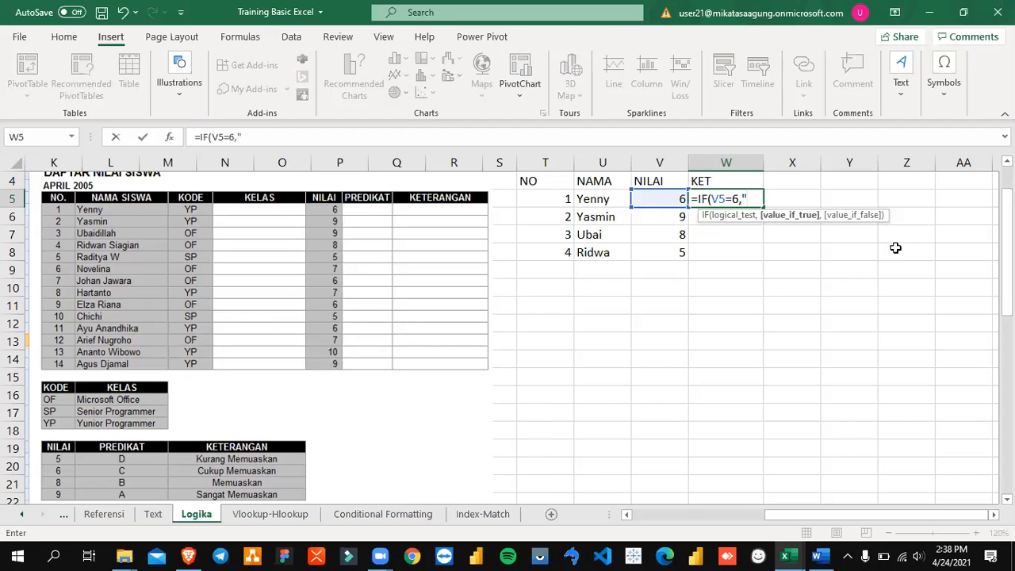
{"action": "type", "text": "Cukup\","}
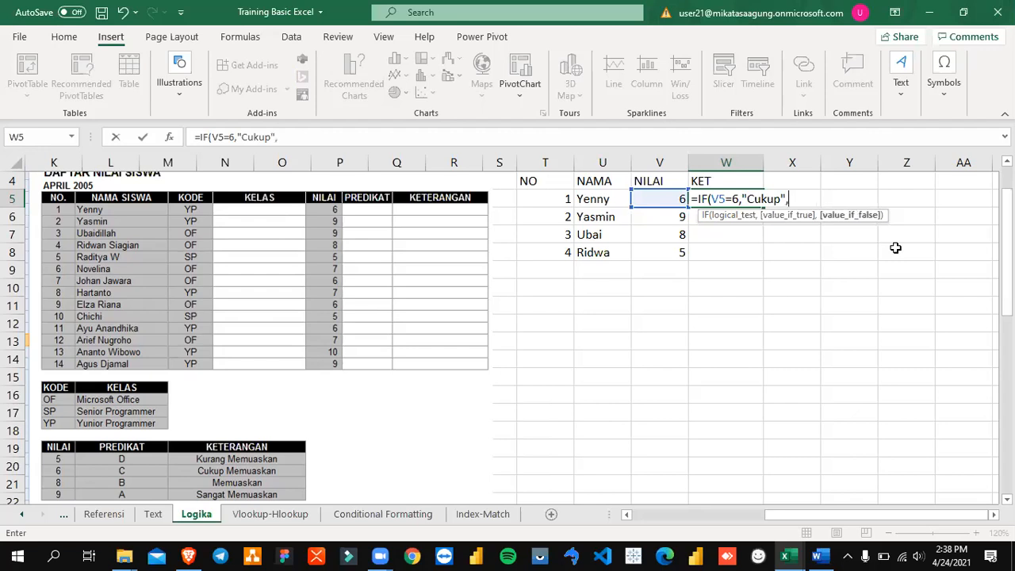
{"action": "type", "text": "\"\")"}
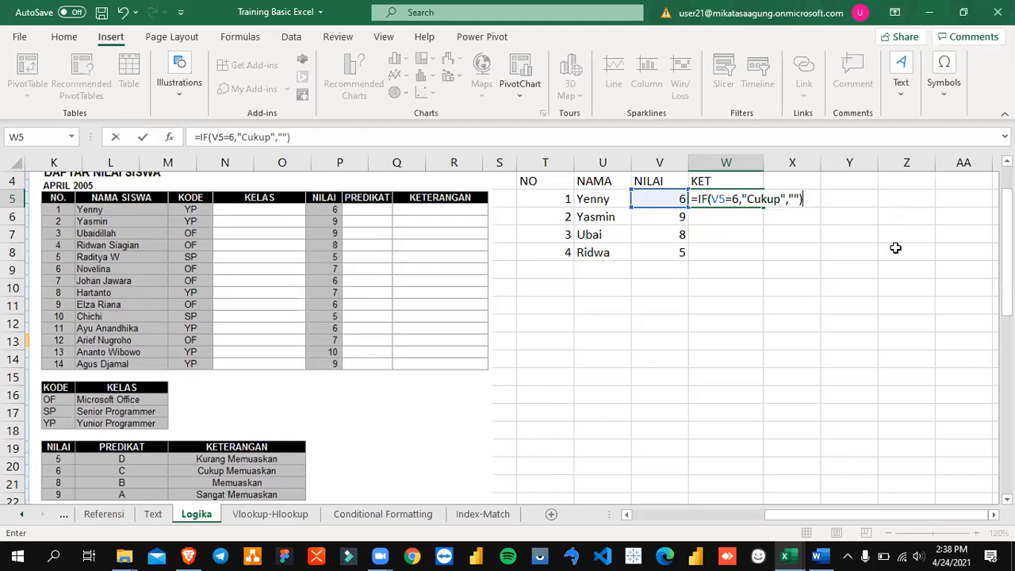
{"action": "key", "text": "Return"}
Step: Test the KET formula by setting the score in V5 to 7, and undo that change
{"action": "key", "text": "Up"}
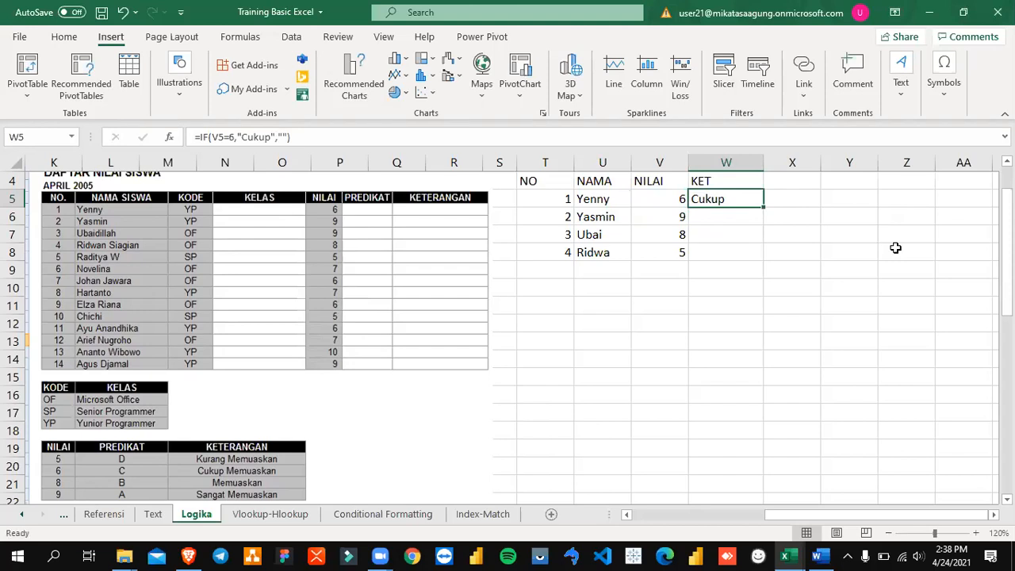
{"action": "key", "text": "Left"}
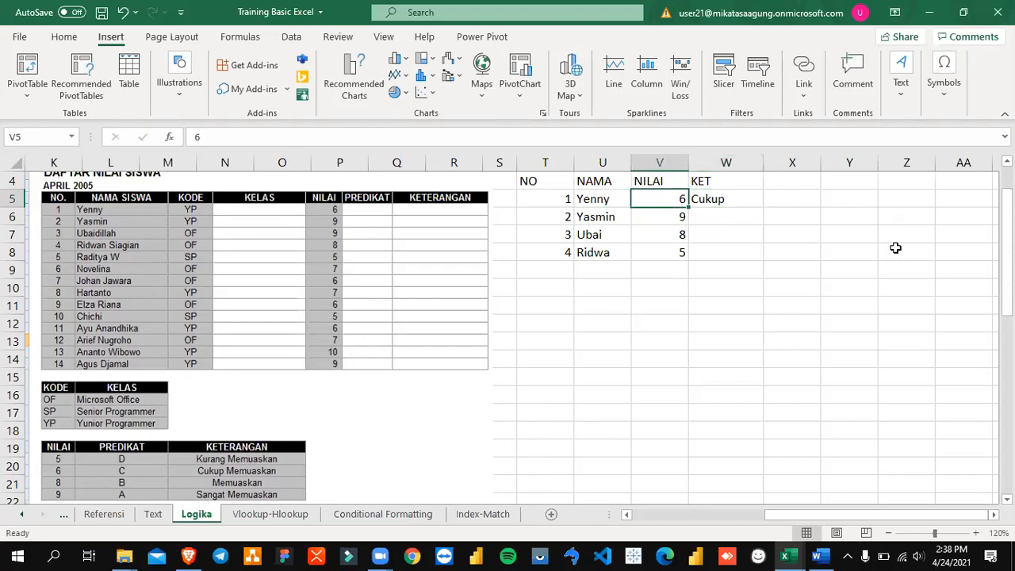
{"action": "type", "text": "7"}
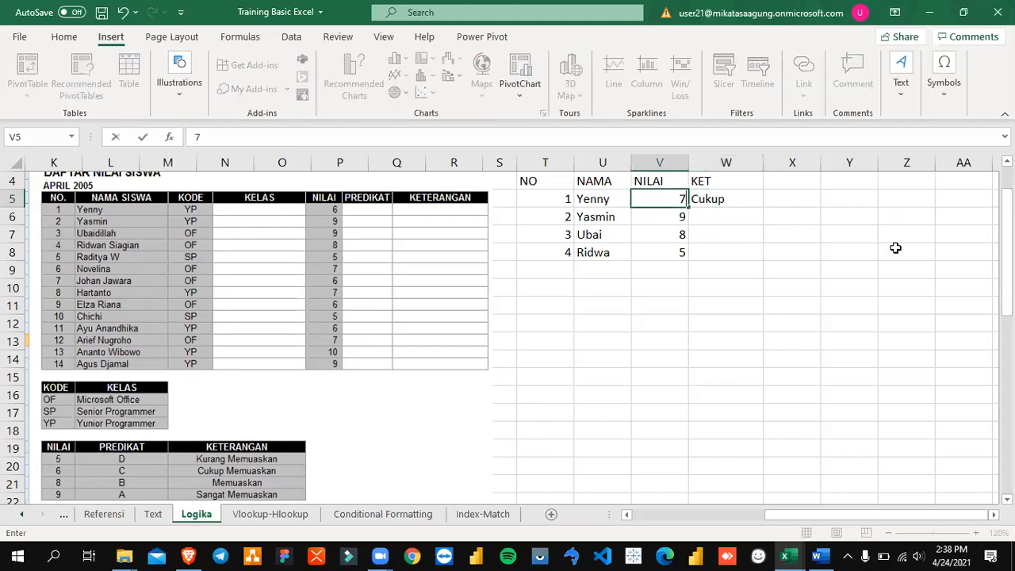
{"action": "key", "text": "Return"}
{"action": "key", "text": "Up"}
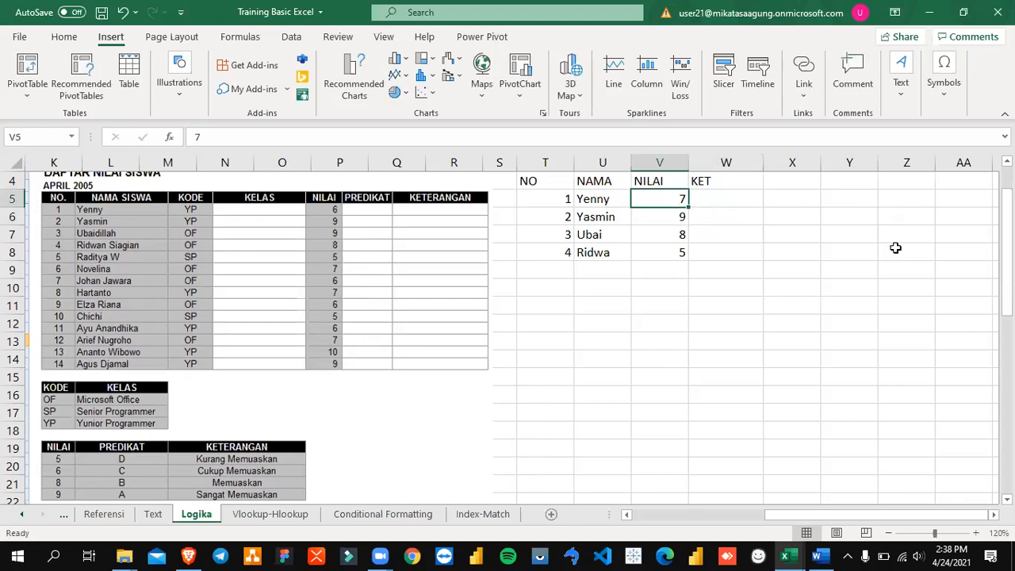
{"action": "key", "text": "ctrl+z"}
{"action": "key", "text": "Right"}
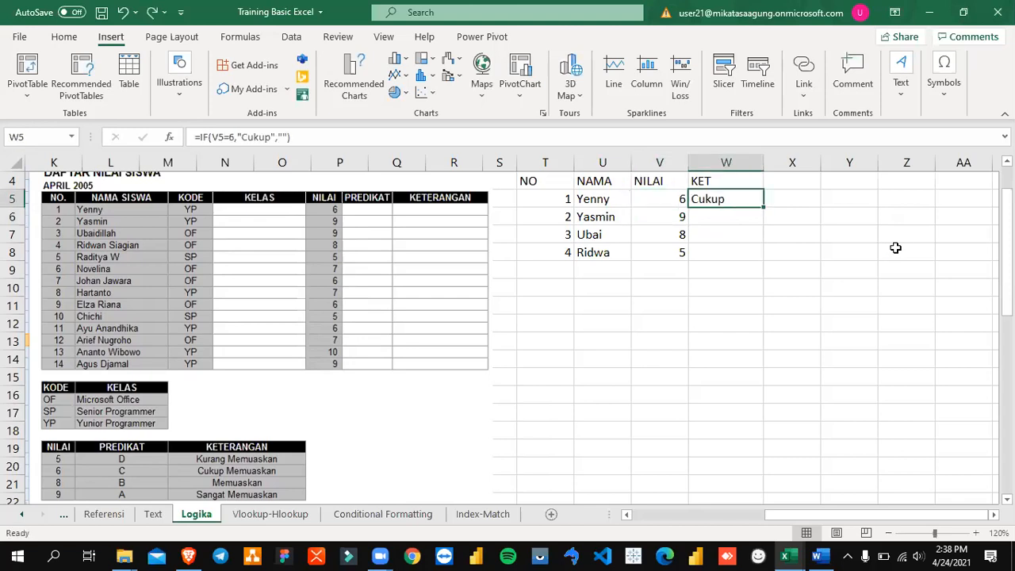
Step: Try filling the IF formula from W5 down to W8 and inspect the copy in W6
{"action": "key", "text": "ctrl+c"}
{"action": "key", "text": "Escape"}
{"action": "left_click_drag", "start_coordinate": [762, 207], "coordinate": [761, 261]}
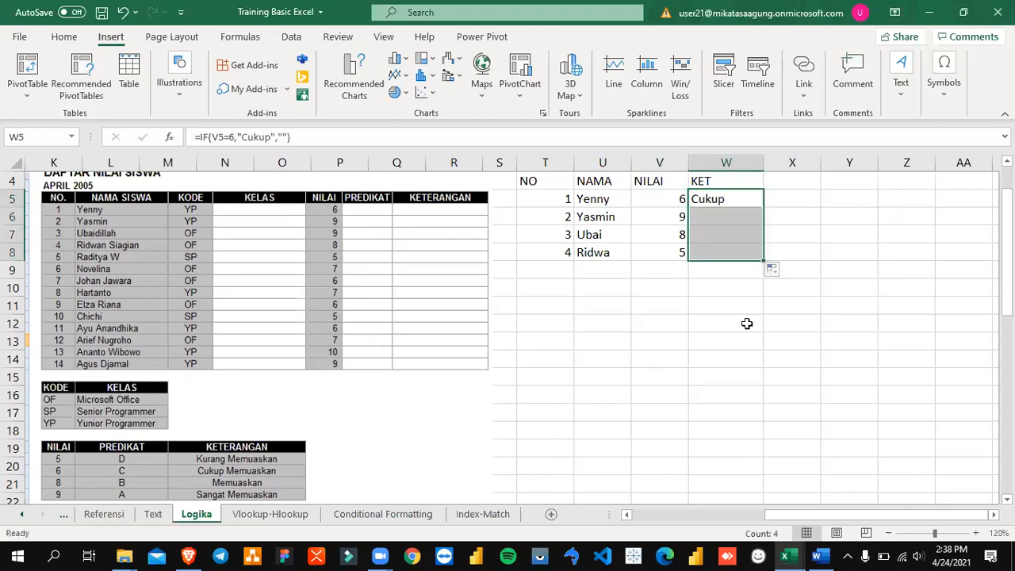
{"action": "left_click", "coordinate": [713, 450]}
{"action": "left_click", "coordinate": [721, 217]}
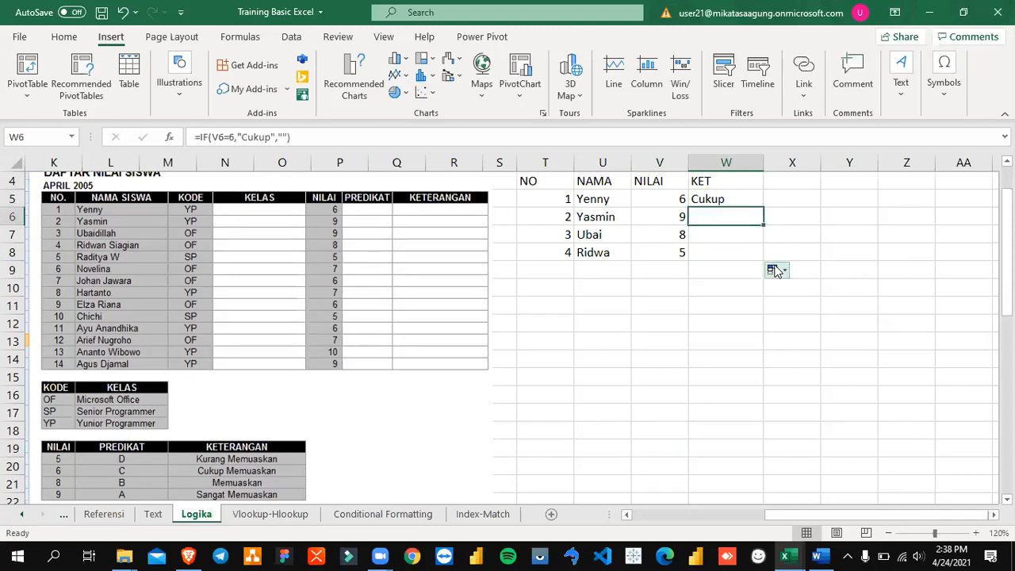
{"action": "key", "text": "Up"}
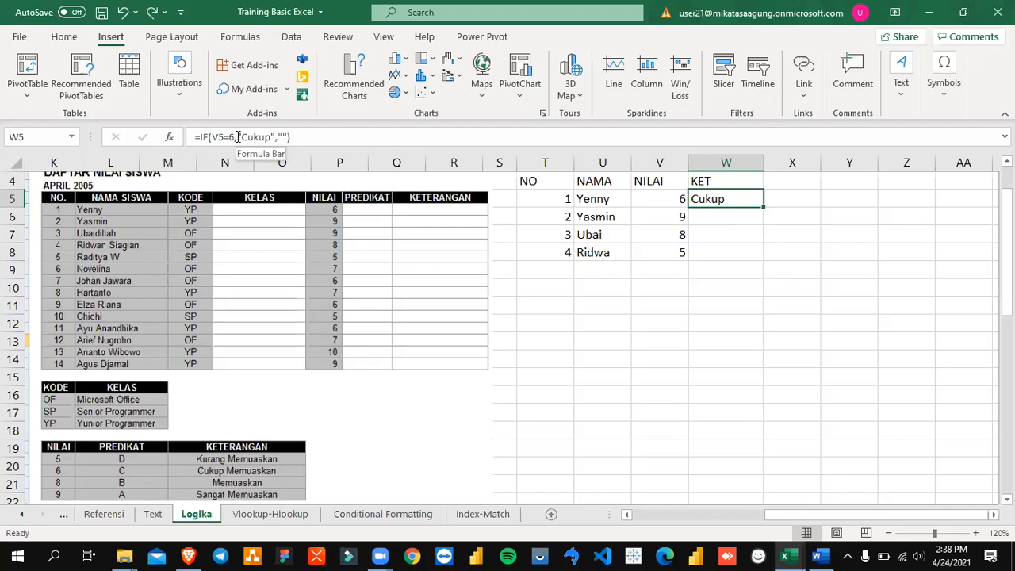
Step: Open the IF formula in W5 for editing and select its condition V5=6
{"action": "double_click", "coordinate": [703, 199]}
{"action": "left_click", "coordinate": [738, 199]}
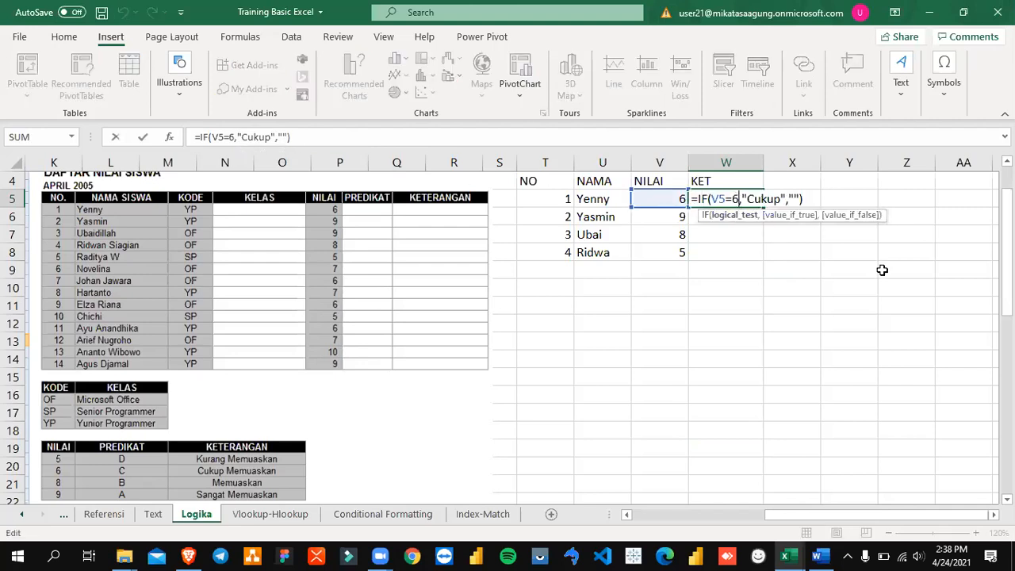
{"action": "key", "text": "shift+Left"}
{"action": "key", "text": "Left"}
{"action": "key", "text": "Left"}
{"action": "key", "text": "shift+Left"}
{"action": "key", "text": "shift+Left"}
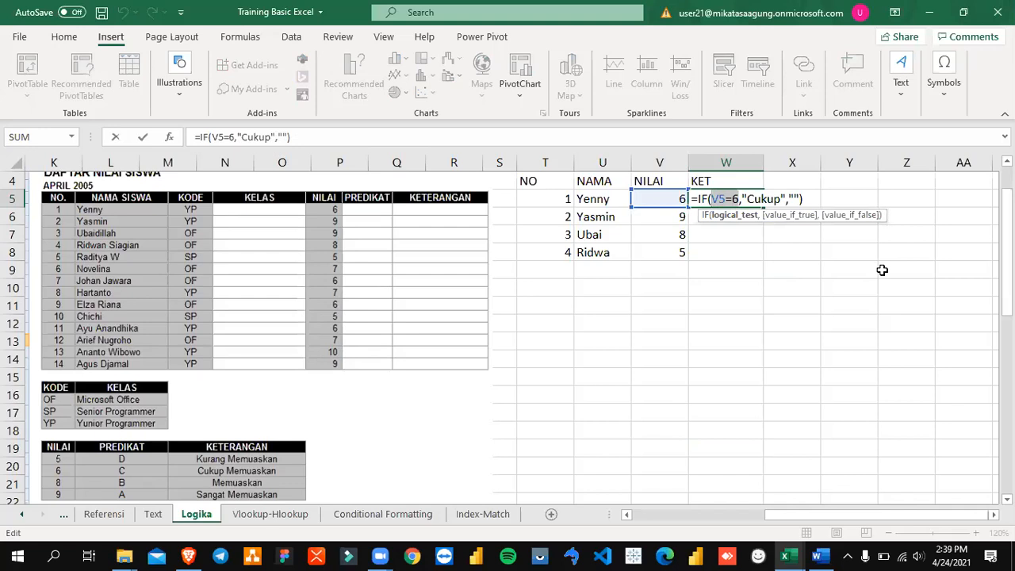
Step: Replace the empty-string false value in W5's IF formula with the start of a nested IF()
{"action": "key", "text": "Right"}
{"action": "key", "text": "Right"}
{"action": "key", "text": "Right"}
{"action": "key", "text": "Right"}
{"action": "key", "text": "Right"}
{"action": "key", "text": "Right"}
{"action": "key", "text": "Right"}
{"action": "key", "text": "Right"}
{"action": "key", "text": "Right"}
{"action": "key", "text": "Right"}
{"action": "key", "text": "Right"}
{"action": "key", "text": "Right"}
{"action": "key", "text": "Right"}
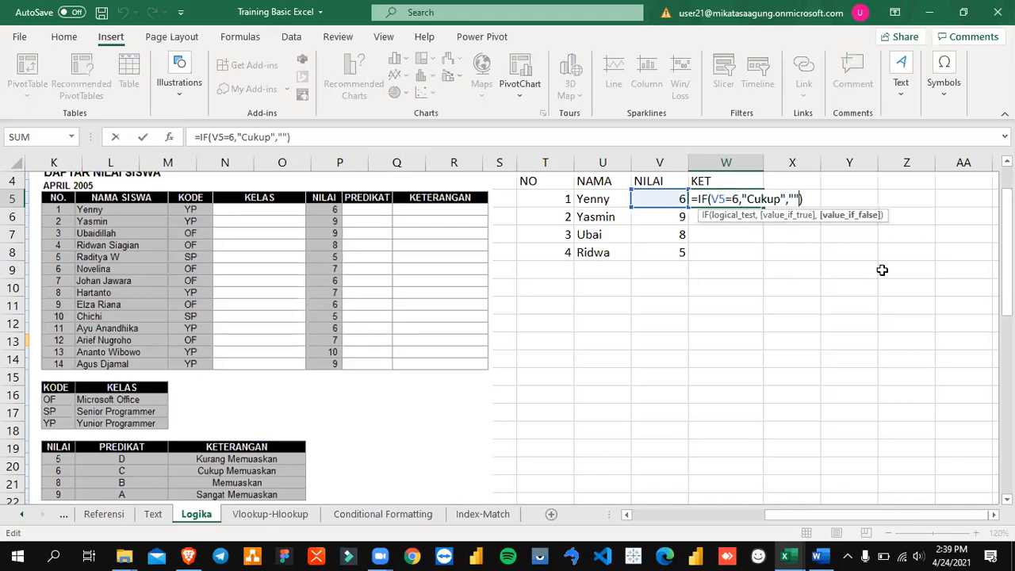
{"action": "key", "text": "shift+Left"}
{"action": "key", "text": "Right"}
{"action": "key", "text": "Left"}
{"action": "key", "text": "shift+Left"}
{"action": "key", "text": "shift+Left"}
{"action": "key", "text": "BackSpace"}
{"action": "type", "text": "IF"}
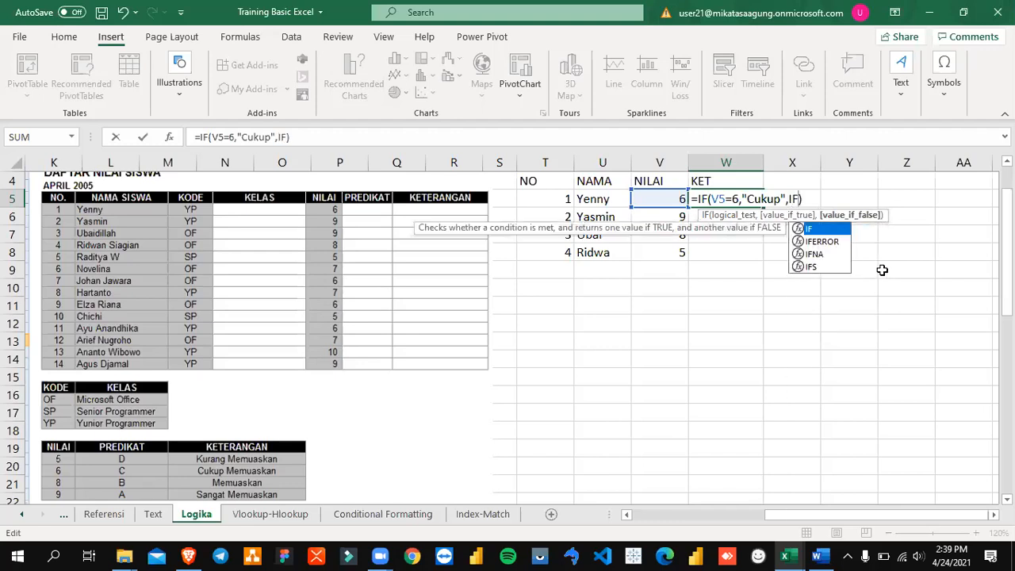
{"action": "type", "text": "()"}
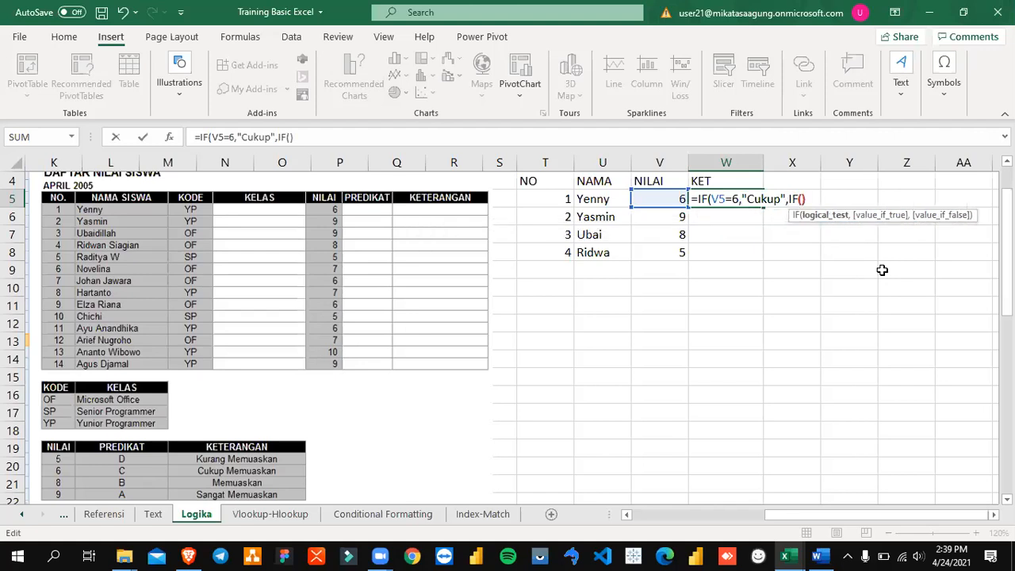
{"action": "type", "text": ")"}
{"action": "key", "text": "Right"}
{"action": "key", "text": "BackSpace"}
Step: Review the nested IF and the "Cukup" argument inside the W5 formula
{"action": "key", "text": "Right"}
{"action": "key", "text": "Left"}
{"action": "key", "text": "shift+Left"}
{"action": "key", "text": "shift+Left"}
{"action": "key", "text": "shift+Left"}
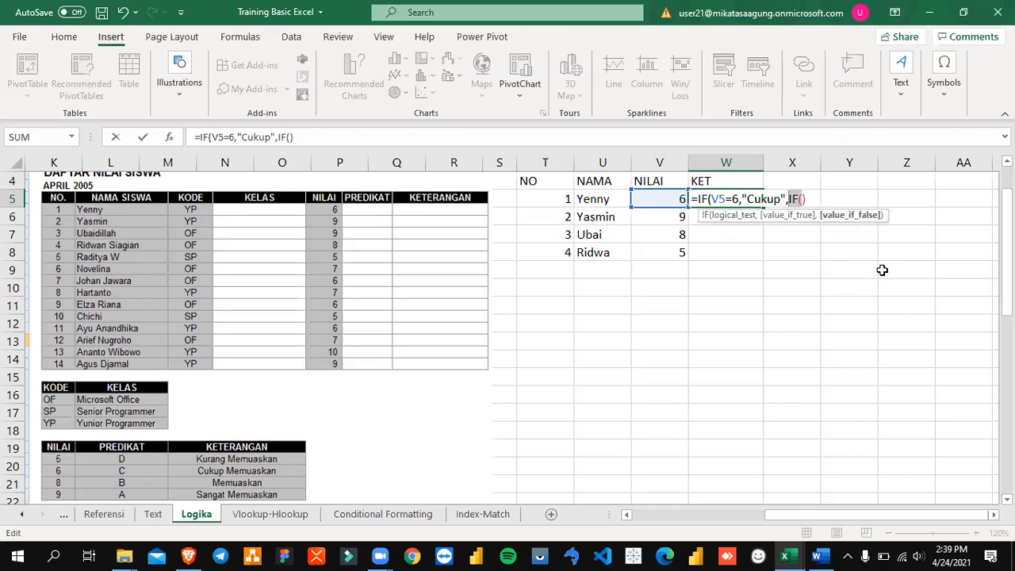
{"action": "key", "text": "Right"}
{"action": "key", "text": "Right"}
{"action": "key", "text": "Left"}
{"action": "key", "text": "Left"}
{"action": "key", "text": "Left"}
{"action": "key", "text": "Left"}
{"action": "key", "text": "Left"}
{"action": "key", "text": "Left"}
{"action": "key", "text": "Left"}
{"action": "key", "text": "Left"}
{"action": "key", "text": "Left"}
{"action": "key", "text": "Left"}
{"action": "key", "text": "Left"}
{"action": "key", "text": "Left"}
{"action": "key", "text": "Left"}
{"action": "key", "text": "Left"}
{"action": "key", "text": "Left"}
{"action": "key", "text": "Left"}
{"action": "key", "text": "Left"}
{"action": "key", "text": "Left"}
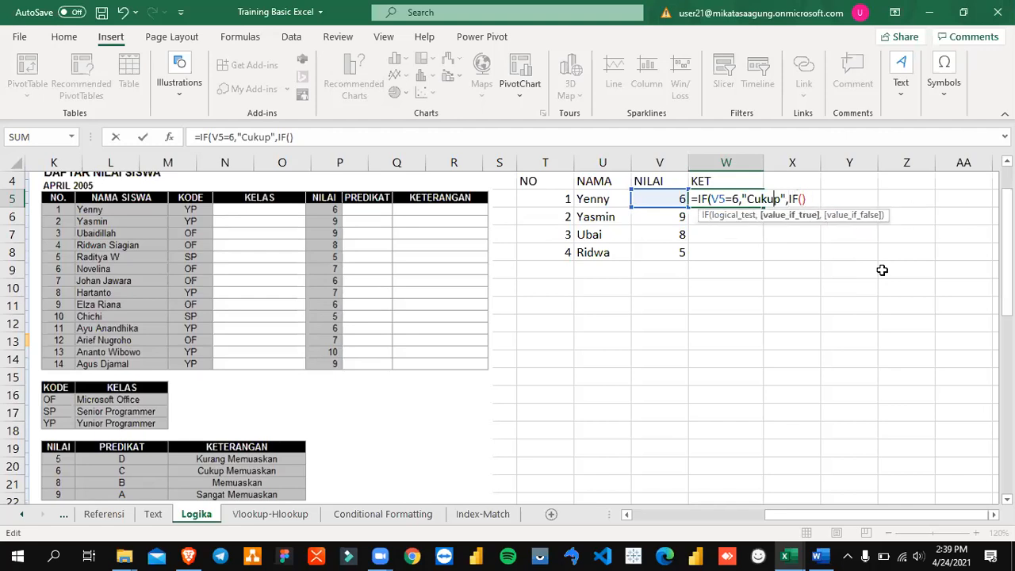
{"action": "key", "text": "shift+Left"}
{"action": "key", "text": "shift+Left"}
{"action": "key", "text": "Right"}
{"action": "key", "text": "Right"}
{"action": "key", "text": "Right"}
{"action": "key", "text": "Right"}
{"action": "key", "text": "Right"}
{"action": "key", "text": "Right"}
{"action": "key", "text": "Right"}
{"action": "key", "text": "Right"}
{"action": "key", "text": "Right"}
{"action": "key", "text": "Right"}
{"action": "key", "text": "Right"}
{"action": "key", "text": "Right"}
{"action": "key", "text": "Right"}
{"action": "key", "text": "Right"}
{"action": "key", "text": "Right"}
{"action": "key", "text": "Right"}
{"action": "key", "text": "Right"}
{"action": "key", "text": "Right"}
{"action": "key", "text": "Right"}
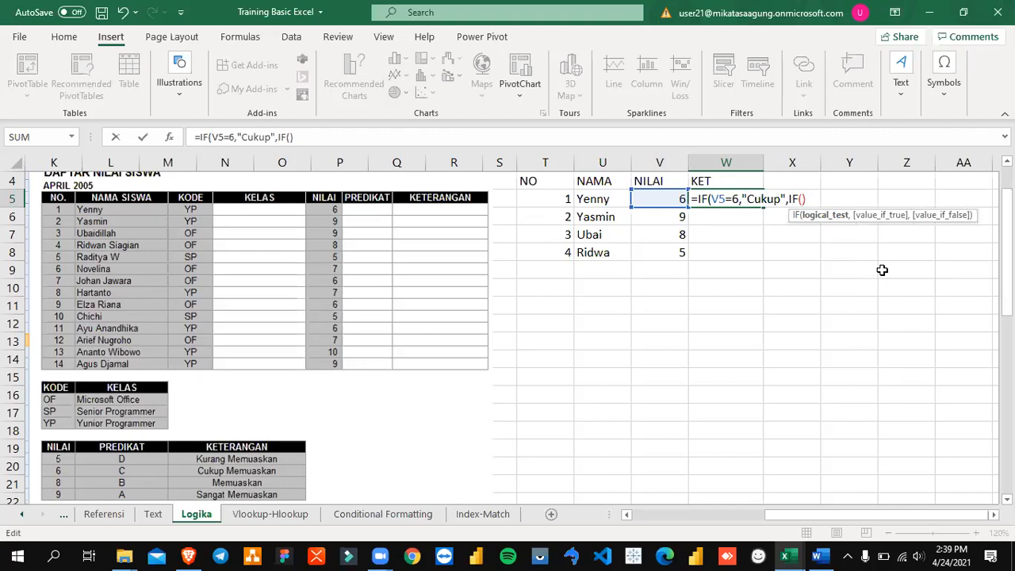
Step: Complete the W5 formula as =IF(V5=6,"Cukup",IF(V5=8,"Memuaskan",""))
{"action": "type", "text": ")"}
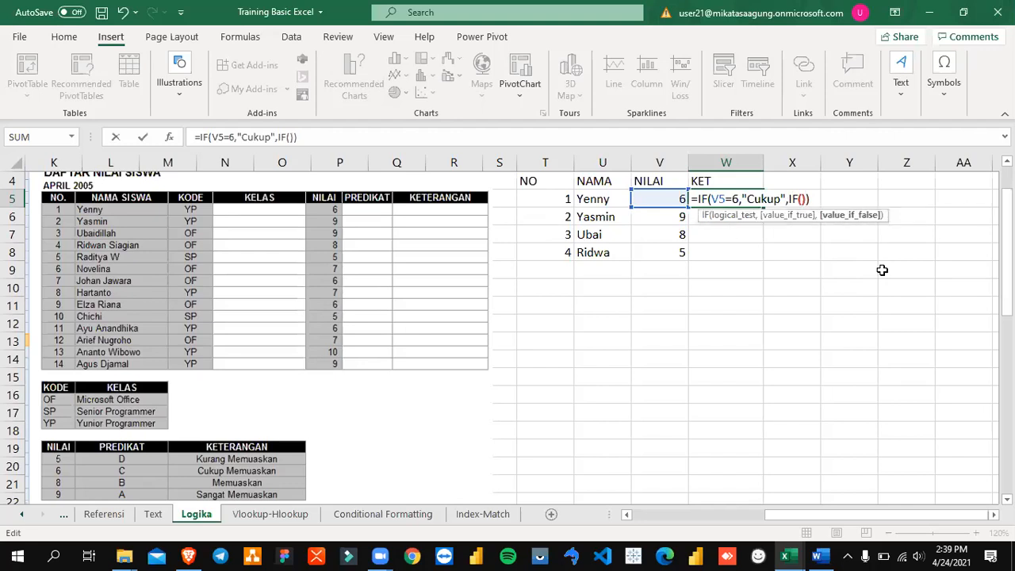
{"action": "key", "text": "Left"}
{"action": "type", "text": "V5"}
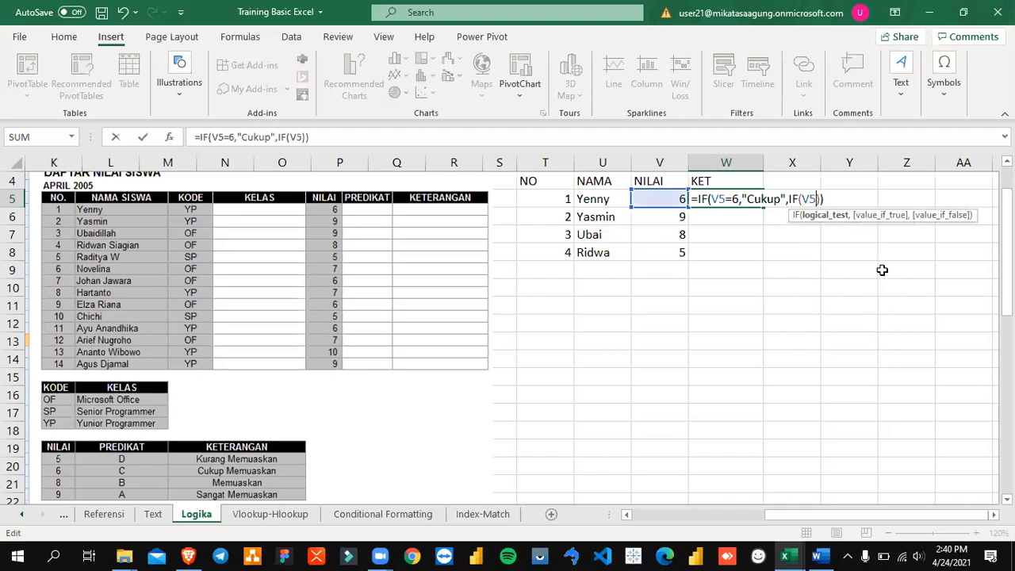
{"action": "type", "text": "=8,\""}
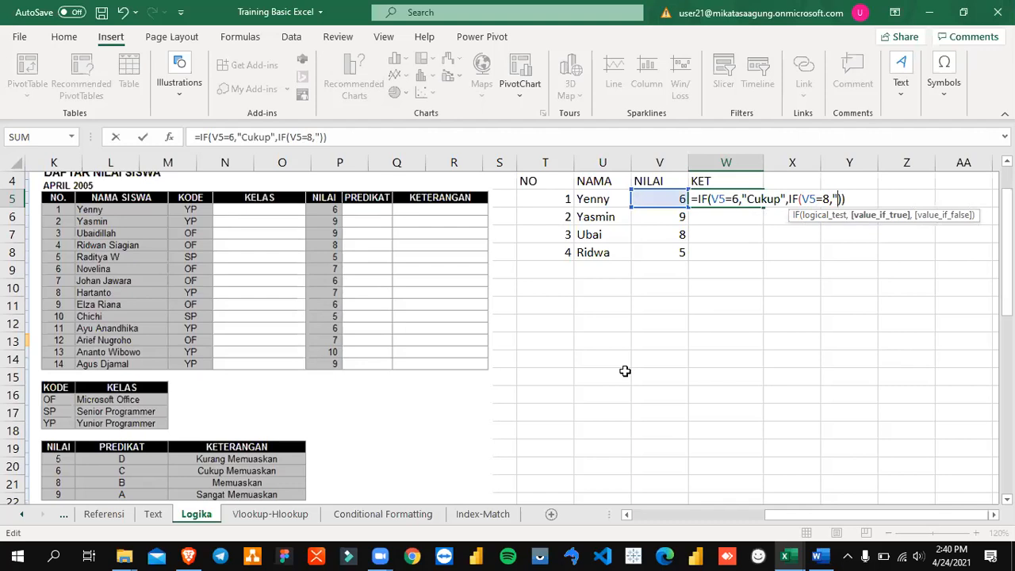
{"action": "type", "text": "Memuaskan"}
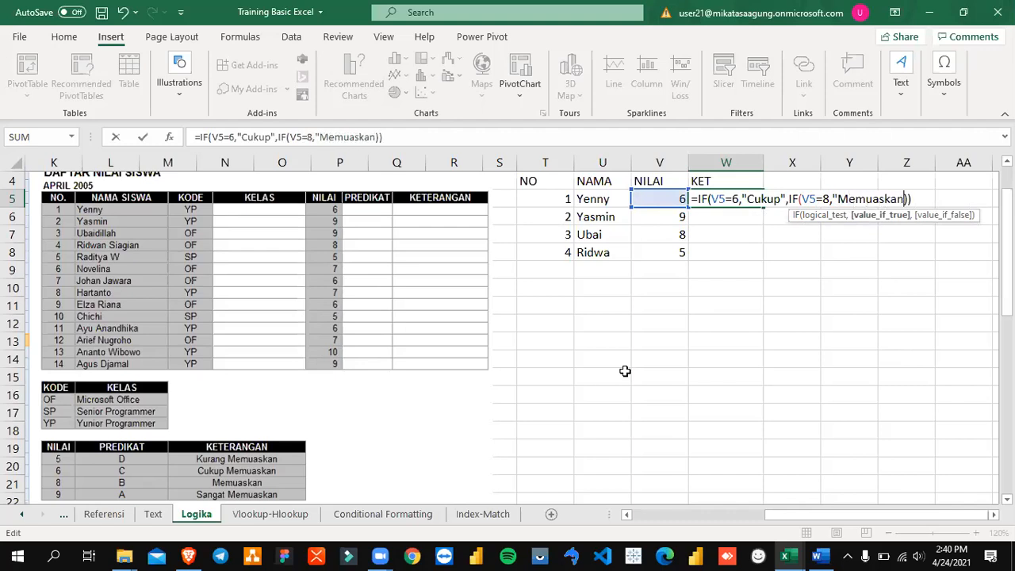
{"action": "type", "text": "\","}
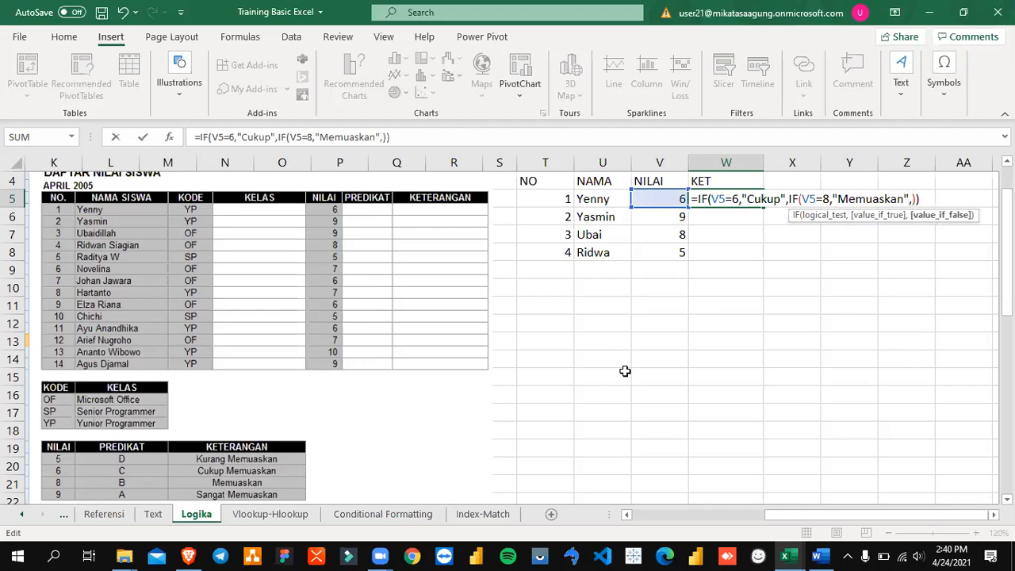
{"action": "type", "text": "\"\""}
{"action": "key", "text": "Return"}
Step: Test the nested KET formula by setting the score in V5 to 8, and undo that change
{"action": "key", "text": "Up"}
{"action": "key", "text": "Left"}
{"action": "type", "text": "8"}
{"action": "key", "text": "Return"}
{"action": "key", "text": "Up"}
{"action": "key", "text": "ctrl+z"}
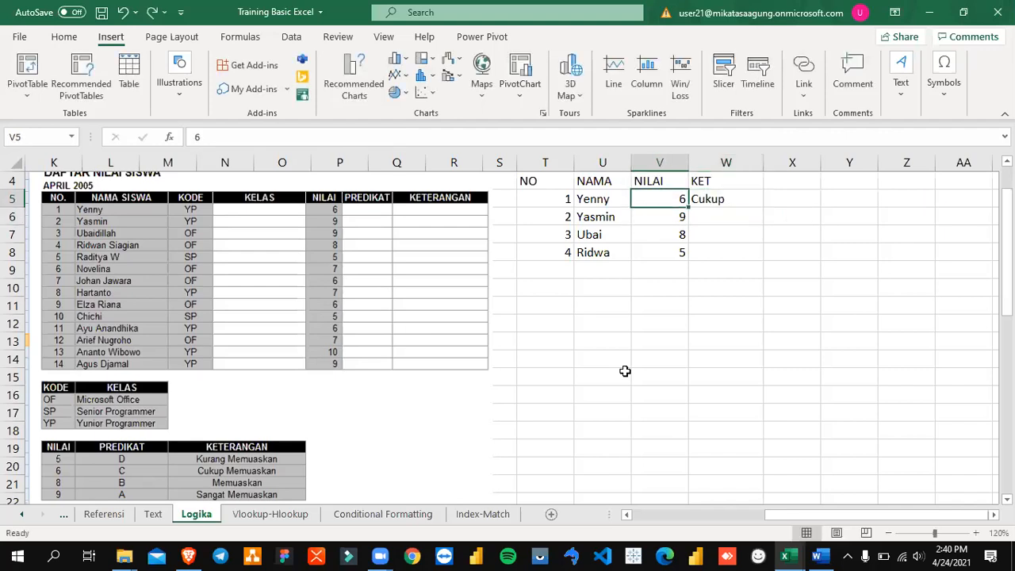
Step: Fill the two-level IF formula from W5 down to W8
{"action": "key", "text": "Right"}
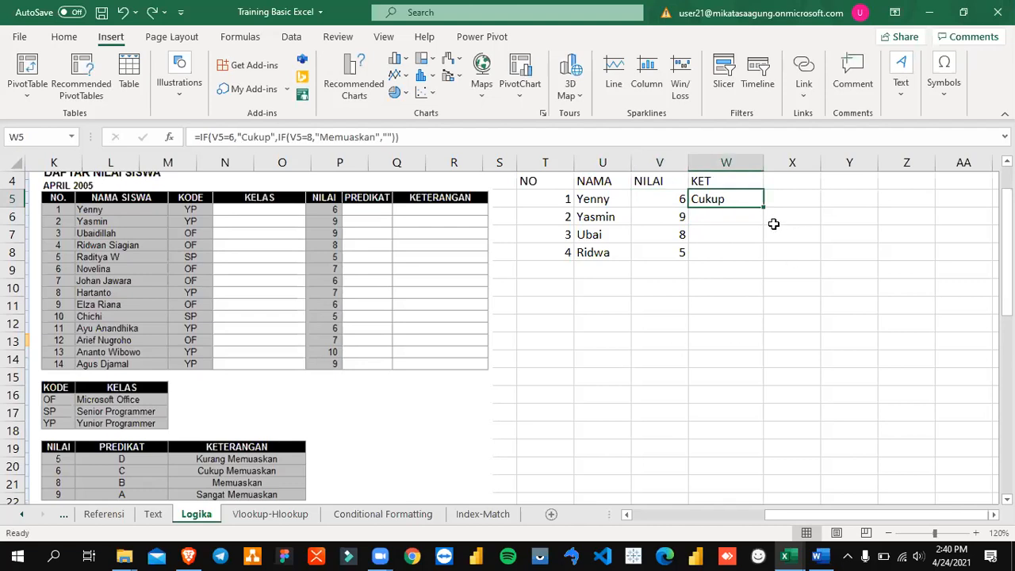
{"action": "left_click_drag", "start_coordinate": [763, 216], "coordinate": [760, 262]}
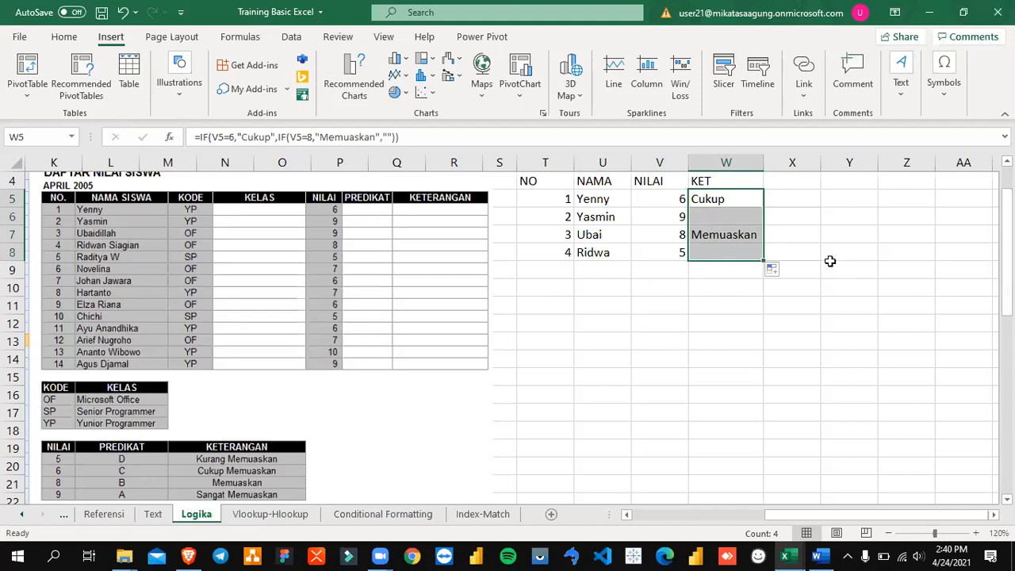
Step: Write the IF syntax note IF(logic,true,false) as plain text in V11
{"action": "left_click", "coordinate": [640, 303]}
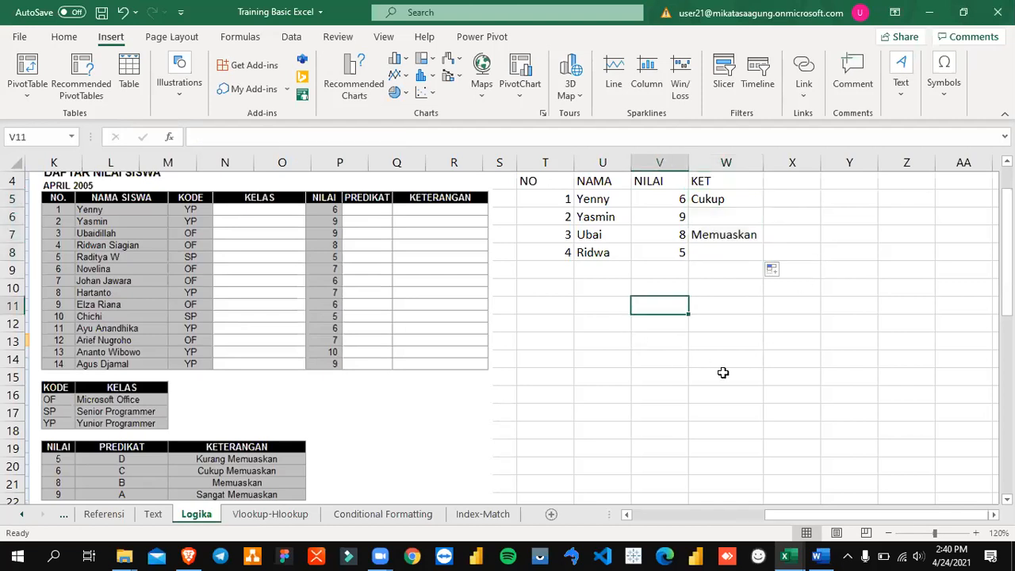
{"action": "type", "text": "I"}
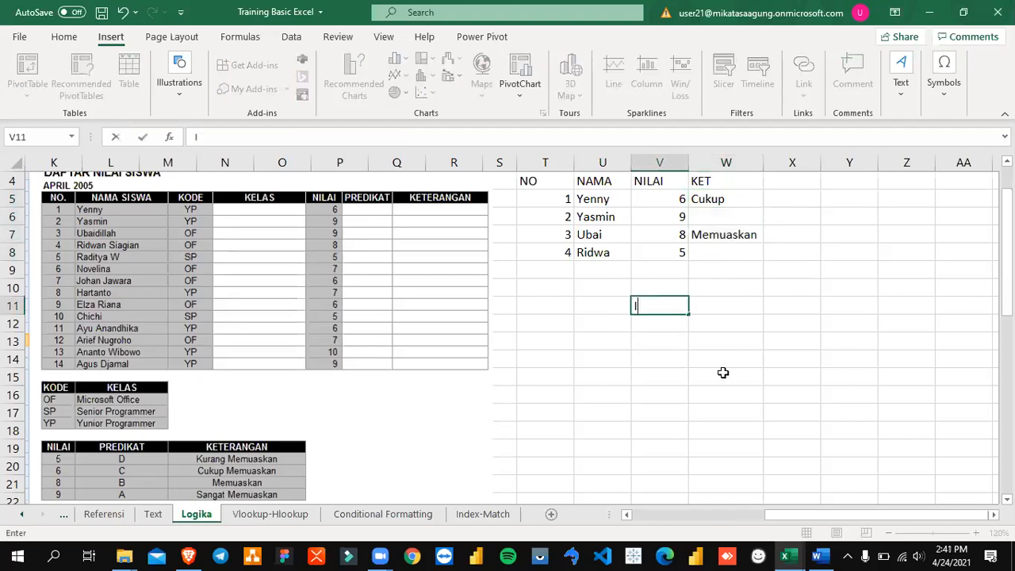
{"action": "type", "text": "F(paramete"}
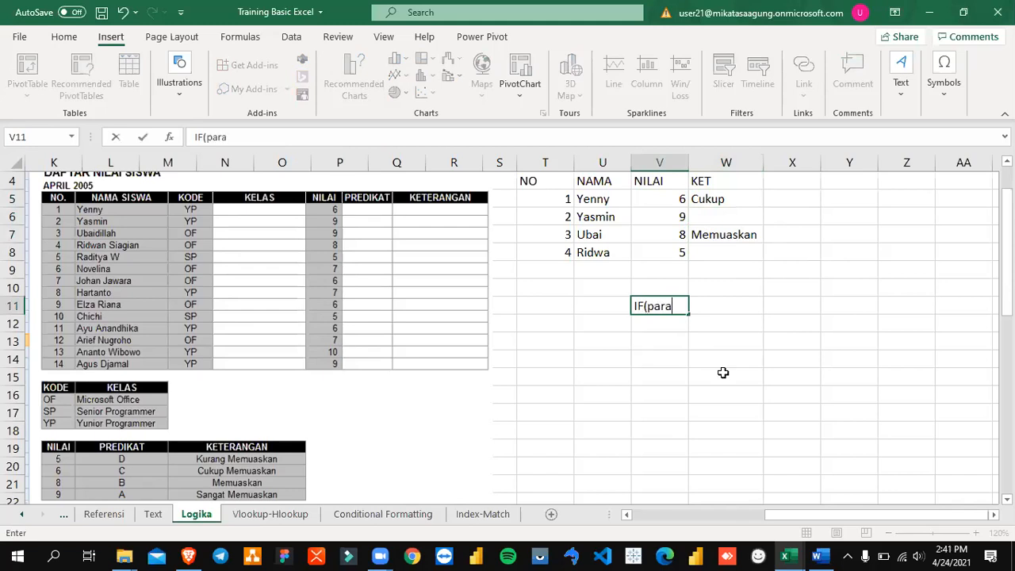
{"action": "key", "text": "BackSpace"}
{"action": "key", "text": "BackSpace"}
{"action": "key", "text": "BackSpace"}
{"action": "key", "text": "BackSpace"}
{"action": "key", "text": "BackSpace"}
{"action": "key", "text": "BackSpace"}
{"action": "key", "text": "BackSpace"}
{"action": "key", "text": "BackSpace"}
{"action": "type", "text": "logic,true"}
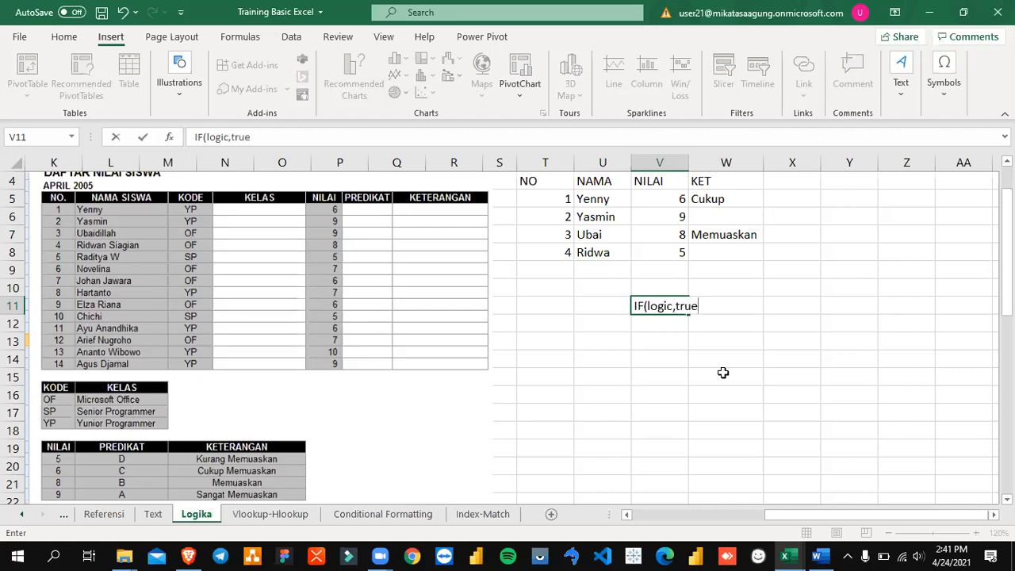
{"action": "type", "text": ",false)"}
{"action": "key", "text": "Left"}
{"action": "key", "text": "Right"}
Step: Replace the false argument of the syntax note in V11 with a nested if(logic,true
{"action": "key", "text": "F2"}
{"action": "key", "text": "Left"}
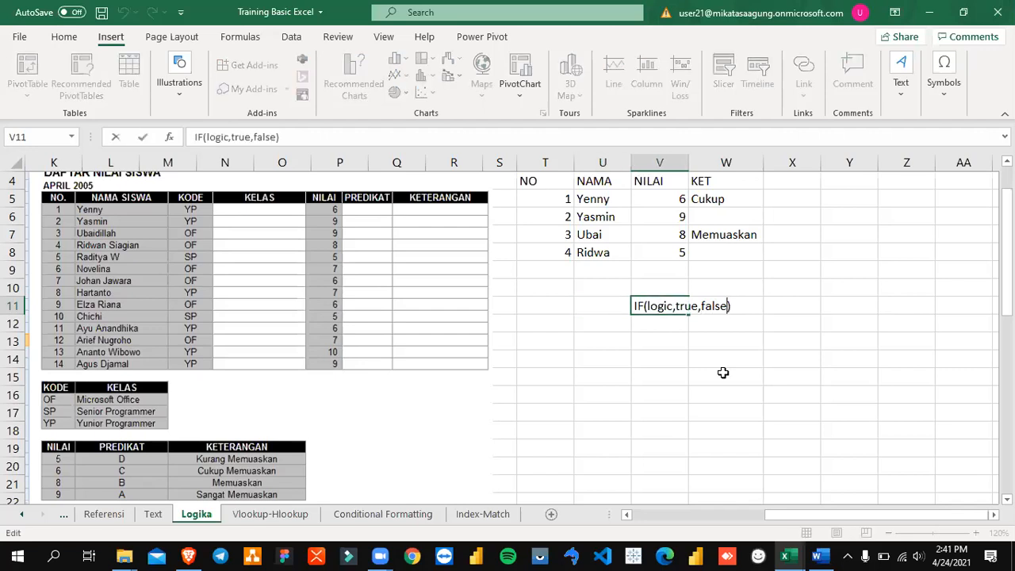
{"action": "key", "text": "BackSpace"}
{"action": "key", "text": "BackSpace"}
{"action": "key", "text": "BackSpace"}
{"action": "key", "text": "BackSpace"}
{"action": "key", "text": "BackSpace"}
{"action": "type", "text": "if(logic,tru"}
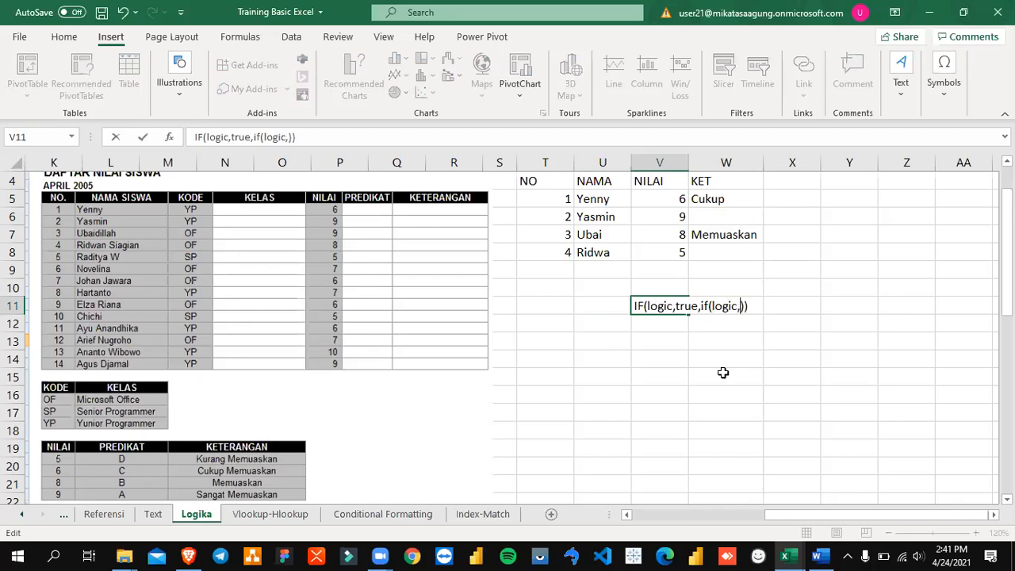
{"action": "type", "text": "e,if()"}
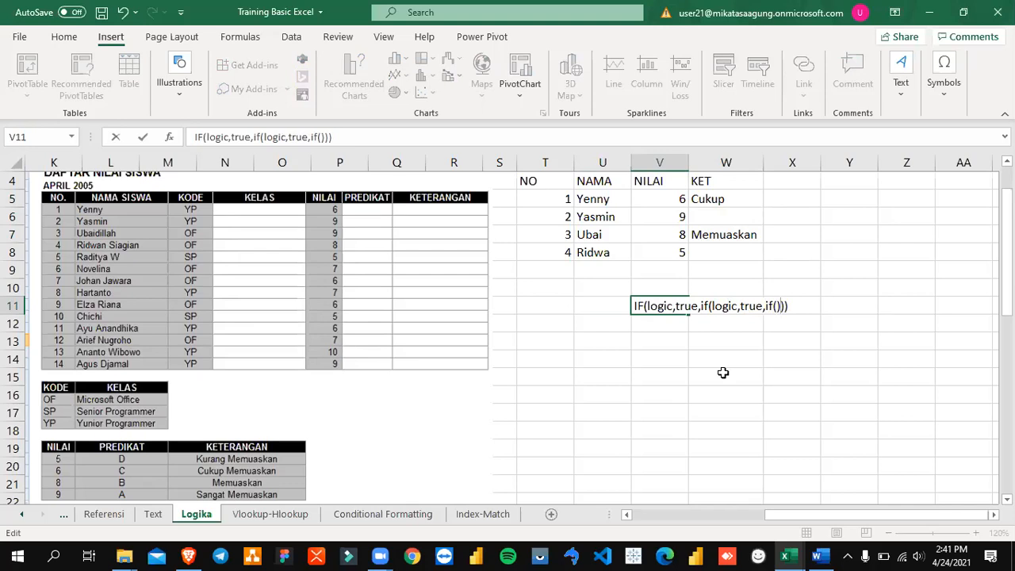
Step: Try a third nested if() in the V11 note, replace it with "", and enter the text IF(logic,true,if(logic,true,""))
{"action": "key", "text": "BackSpace"}
{"action": "key", "text": "BackSpace"}
{"action": "key", "text": "BackSpace"}
{"action": "key", "text": "BackSpace"}
{"action": "type", "text": "\"\""}
{"action": "key", "text": "Return"}
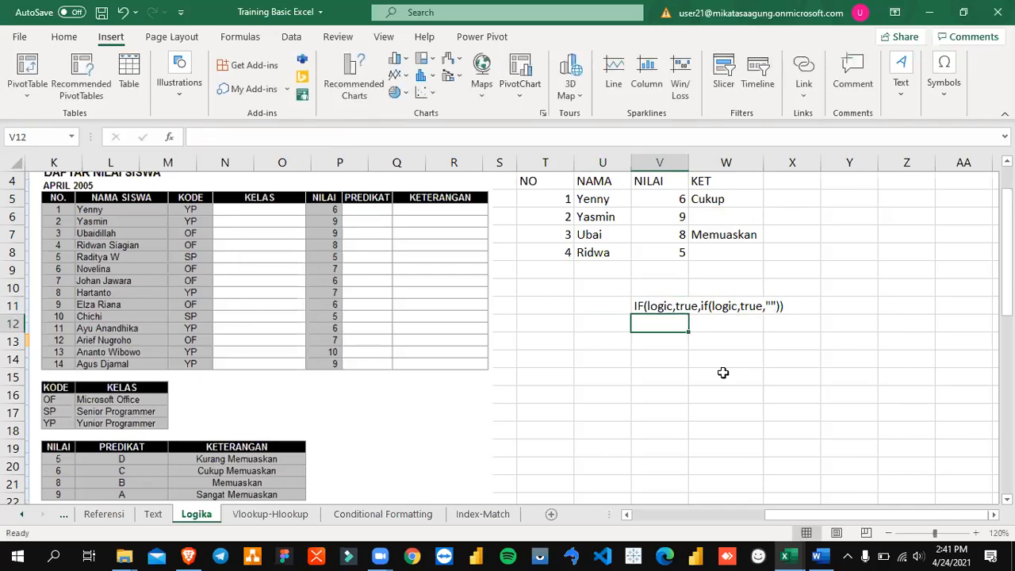
Step: Replace the empty-string false value of the inner IF in W5's formula with a third nested if()
{"action": "key", "text": "Up"}
{"action": "key", "text": "Up"}
{"action": "key", "text": "Up"}
{"action": "key", "text": "Up"}
{"action": "key", "text": "Up"}
{"action": "key", "text": "Up"}
{"action": "key", "text": "Up"}
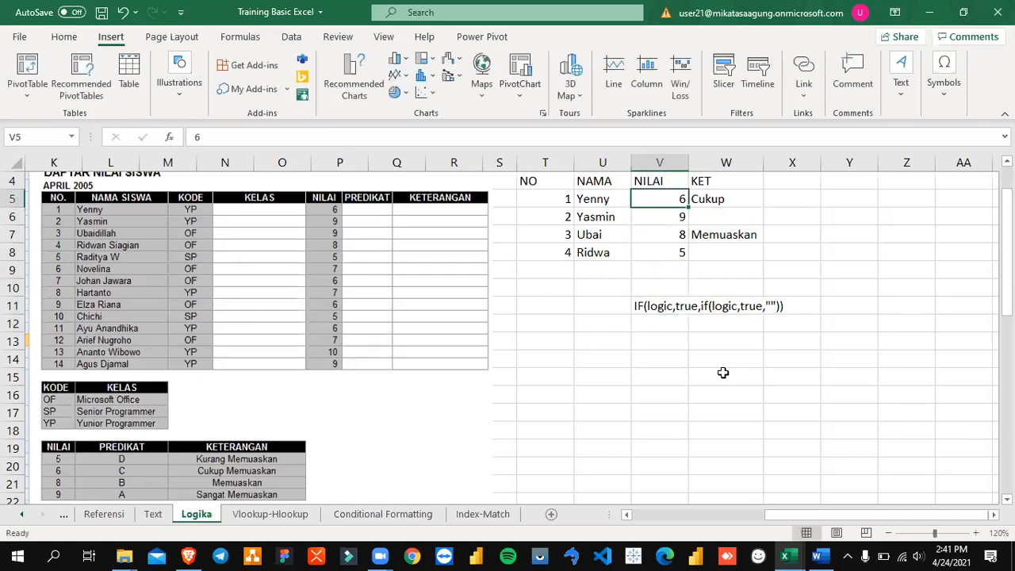
{"action": "key", "text": "Right"}
{"action": "key", "text": "F2"}
{"action": "key", "text": "Left"}
{"action": "key", "text": "Left"}
{"action": "key", "text": "Left"}
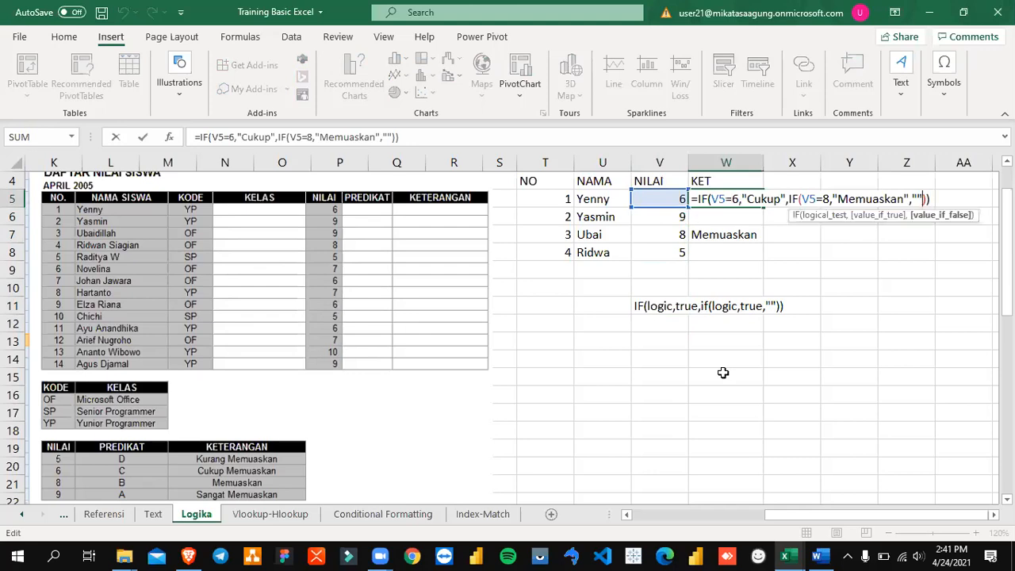
{"action": "key", "text": "Left"}
{"action": "key", "text": "Left"}
{"action": "key", "text": "Left"}
{"action": "key", "text": "Left"}
{"action": "key", "text": "Left"}
{"action": "key", "text": "Left"}
{"action": "key", "text": "Left"}
{"action": "key", "text": "Left"}
{"action": "key", "text": "Left"}
{"action": "key", "text": "Left"}
{"action": "key", "text": "Left"}
{"action": "key", "text": "Left"}
{"action": "key", "text": "Left"}
{"action": "key", "text": "Left"}
{"action": "key", "text": "Left"}
{"action": "key", "text": "Left"}
{"action": "key", "text": "Left"}
{"action": "key", "text": "Left"}
{"action": "key", "text": "Left"}
{"action": "key", "text": "Left"}
{"action": "key", "text": "Left"}
{"action": "key", "text": "Left"}
{"action": "key", "text": "Left"}
{"action": "key", "text": "Left"}
{"action": "key", "text": "Left"}
{"action": "key", "text": "Left"}
{"action": "key", "text": "Left"}
{"action": "key", "text": "Left"}
{"action": "key", "text": "Left"}
{"action": "key", "text": "Left"}
{"action": "key", "text": "Left"}
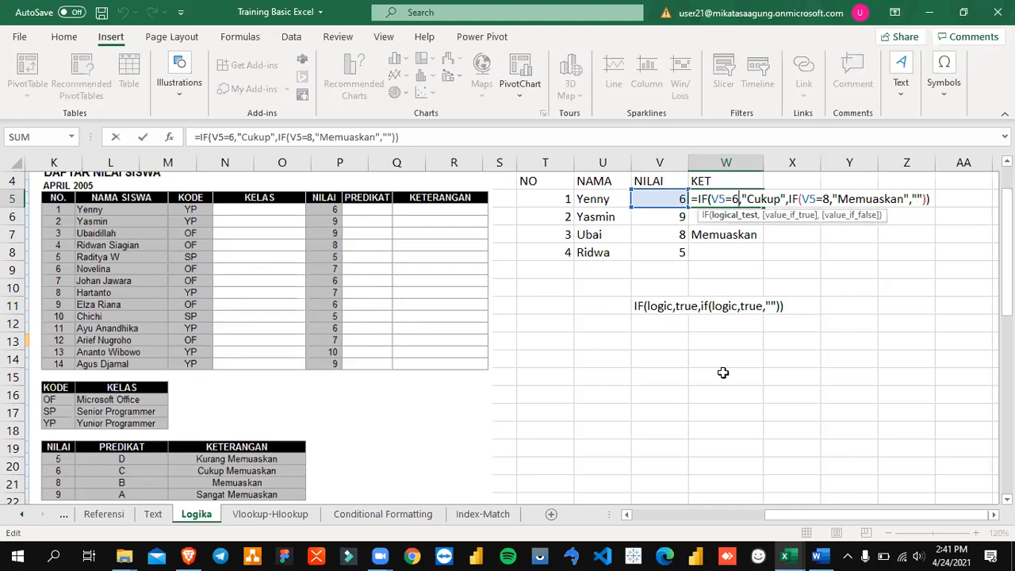
{"action": "key", "text": "Right"}
{"action": "key", "text": "Right"}
{"action": "key", "text": "Right"}
{"action": "key", "text": "Right"}
{"action": "key", "text": "Right"}
{"action": "key", "text": "Right"}
{"action": "key", "text": "Right"}
{"action": "key", "text": "Right"}
{"action": "key", "text": "Right"}
{"action": "key", "text": "Right"}
{"action": "key", "text": "Right"}
{"action": "key", "text": "Right"}
{"action": "key", "text": "Right"}
{"action": "key", "text": "Right"}
{"action": "key", "text": "Right"}
{"action": "key", "text": "Right"}
{"action": "key", "text": "Right"}
{"action": "key", "text": "Right"}
{"action": "key", "text": "Right"}
{"action": "key", "text": "Right"}
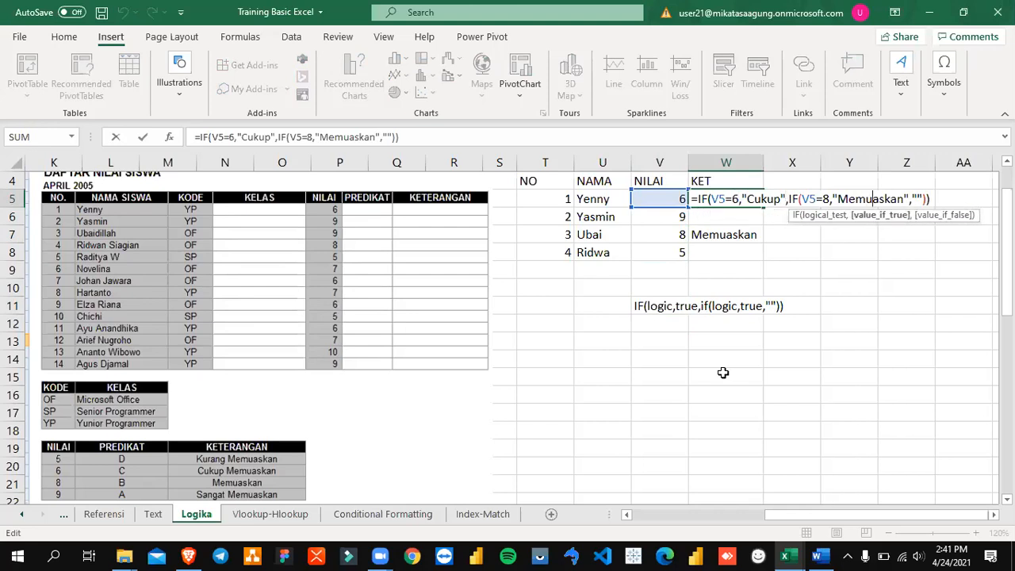
{"action": "key", "text": "Right"}
{"action": "key", "text": "Right"}
{"action": "key", "text": "Delete"}
{"action": "key", "text": "BackSpace"}
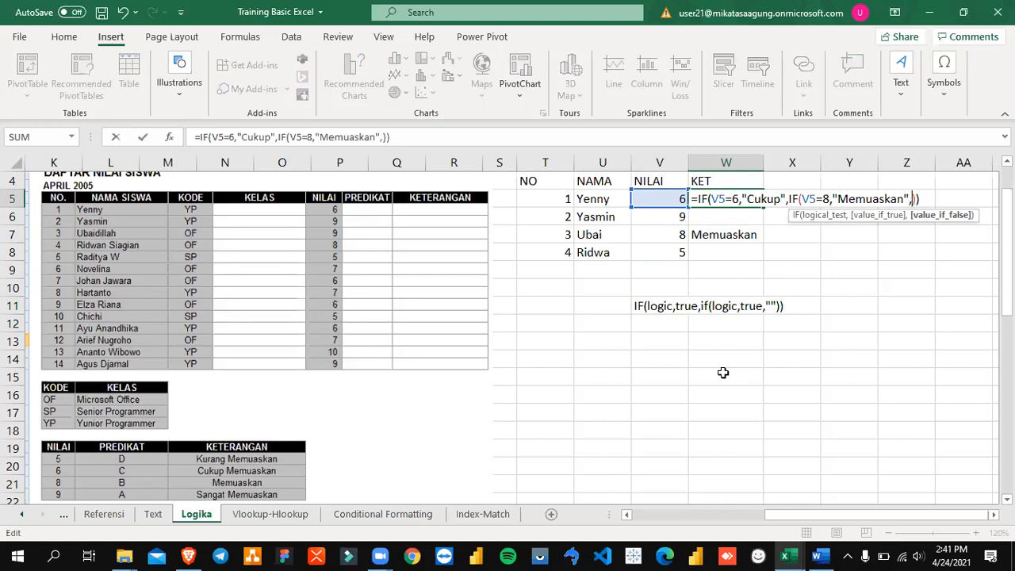
{"action": "type", "text": "if()"}
{"action": "key", "text": "Left"}
Step: Give the third IF in W5 the condition v5=9 and the true value "sangat memuaskan"
{"action": "type", "text": "v5"}
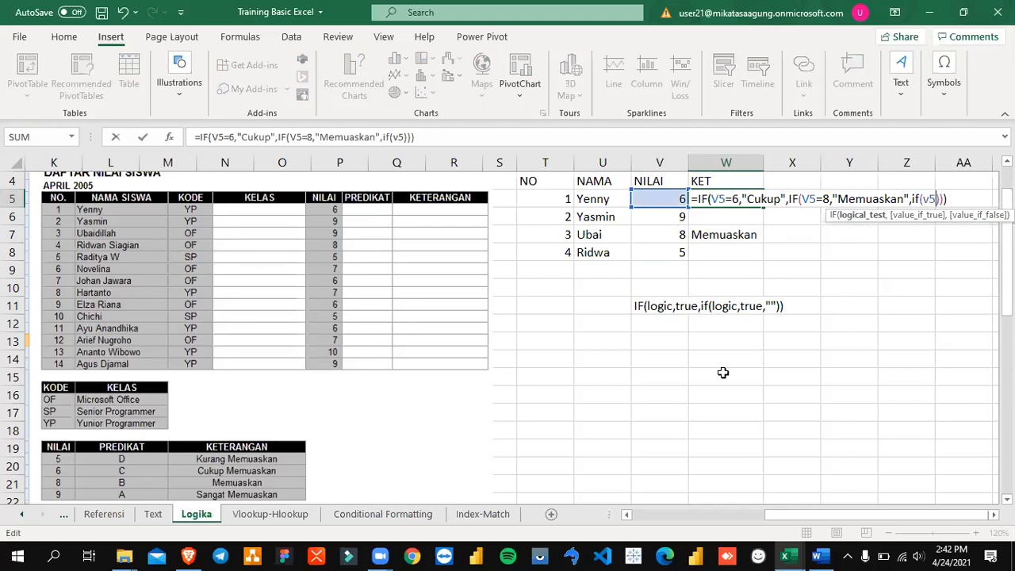
{"action": "type", "text": "=9,\"\""}
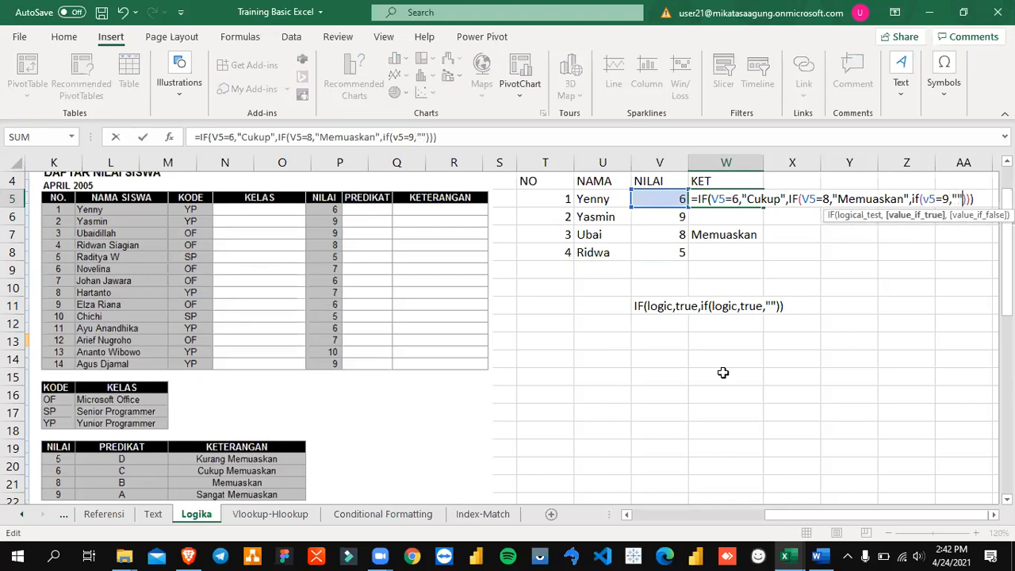
{"action": "type", "text": "sangat memuaskan"}
{"action": "key", "text": "BackSpace"}
{"action": "type", "text": "n"}
{"action": "key", "text": "Right"}
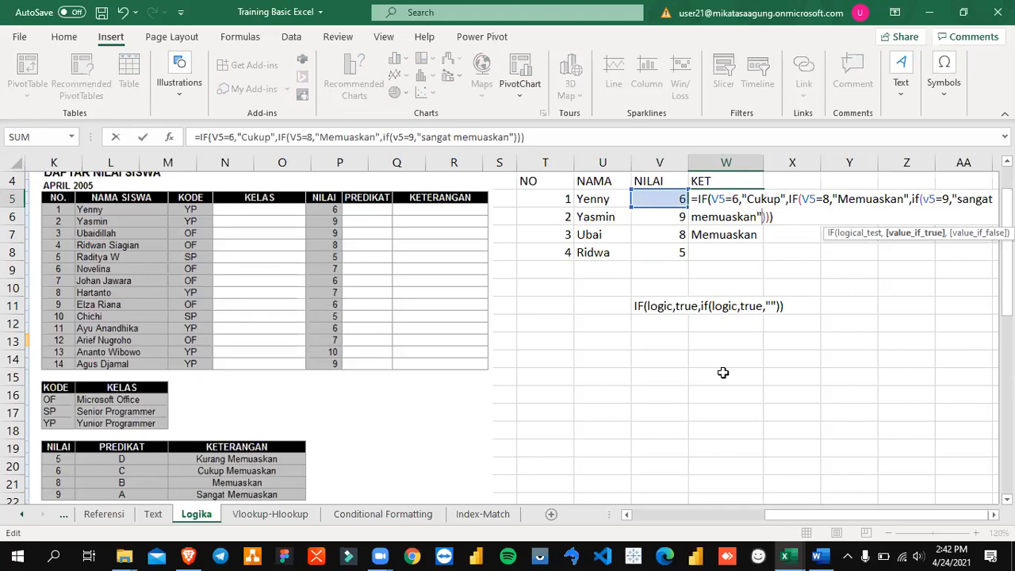
Step: Set the third IF's false value to "kurang memuaskan" and enter the completed formula in W5
{"action": "type", "text": ",\"Cu"}
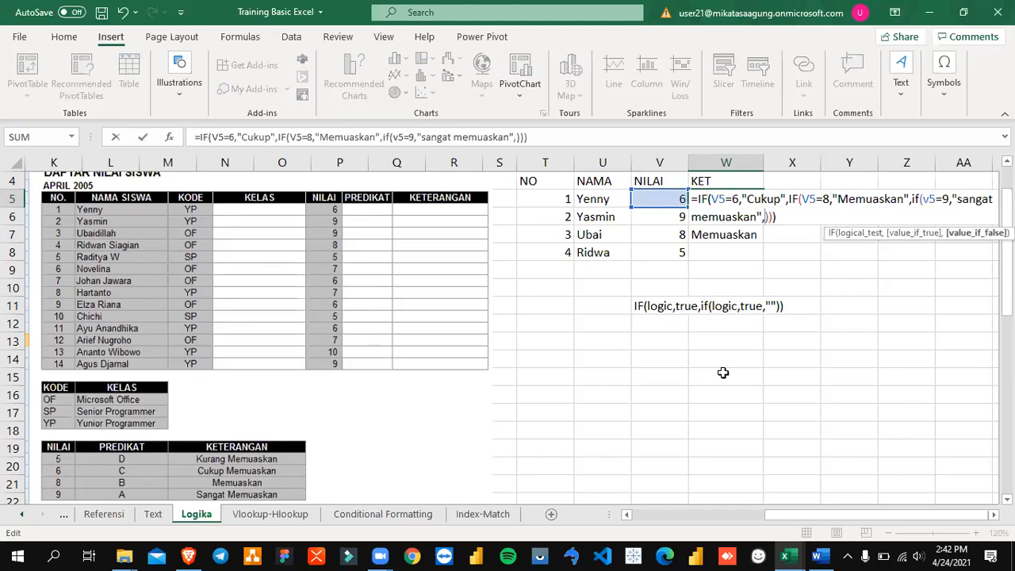
{"action": "type", "text": "ku"}
{"action": "key", "text": "BackSpace"}
{"action": "key", "text": "BackSpace"}
{"action": "type", "text": "\",\""}
{"action": "type", "text": "kurang mem"}
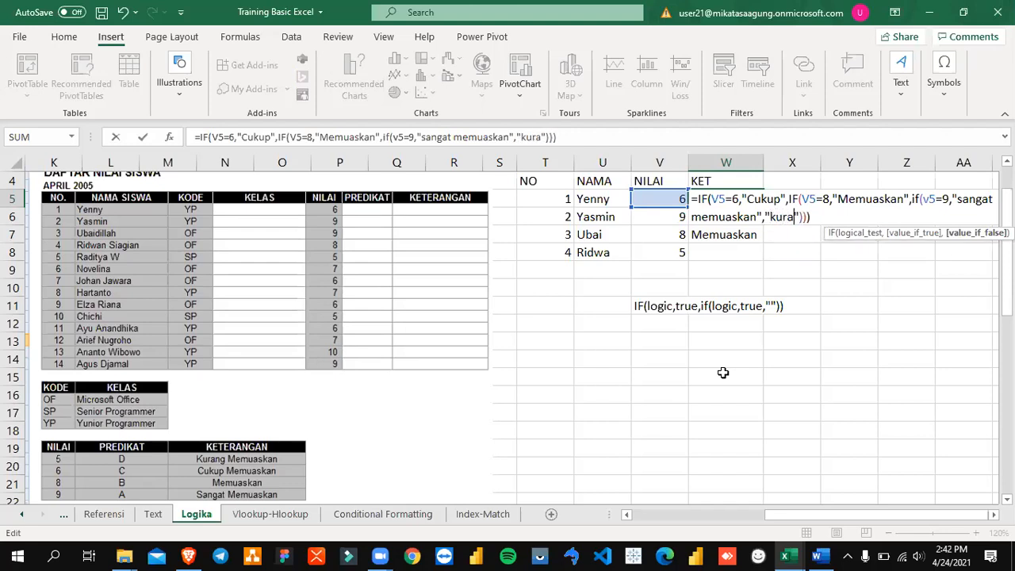
{"action": "type", "text": "uaskan"}
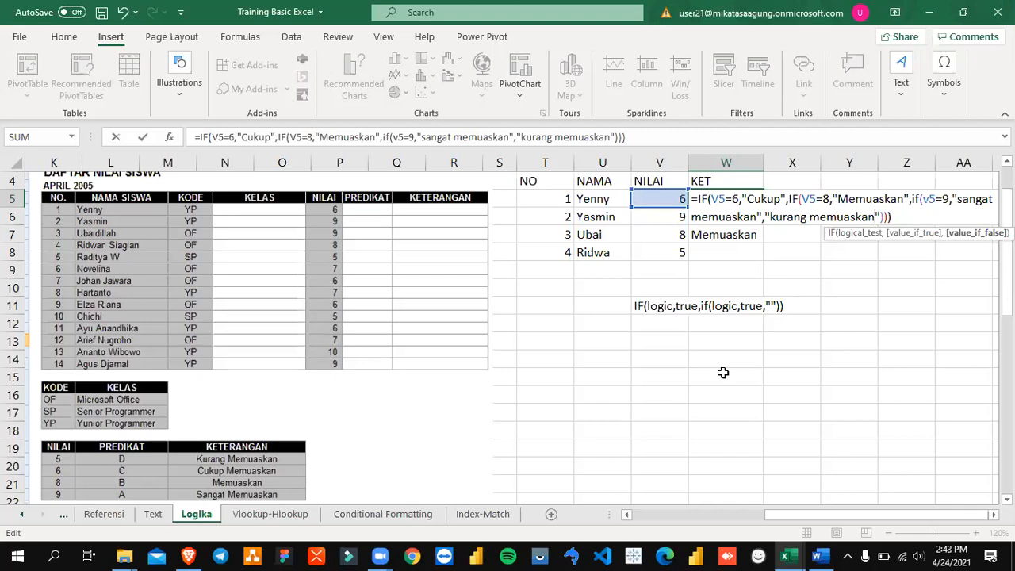
{"action": "key", "text": "Return"}
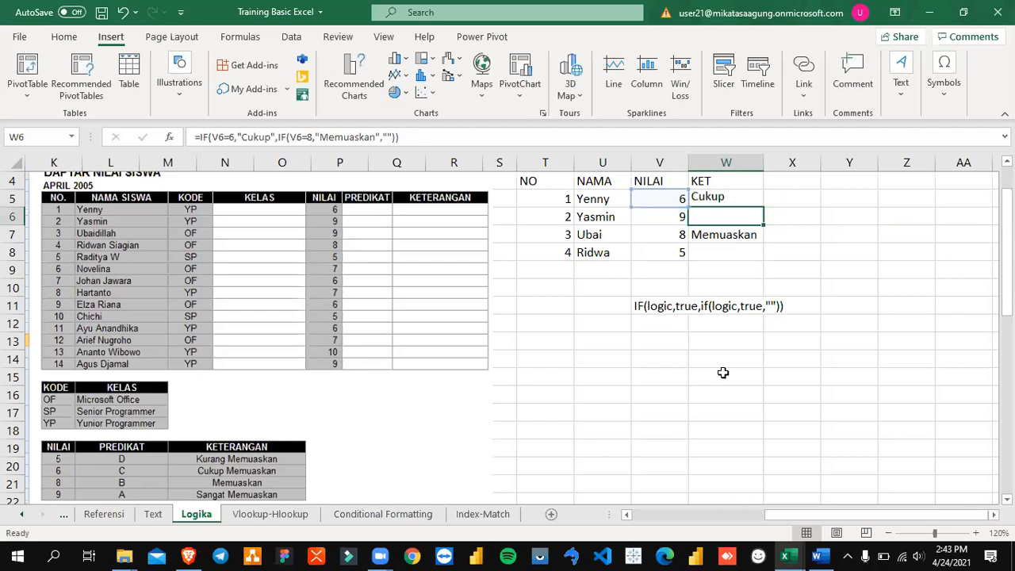
Step: Fill the three-level IF formula from W5 down to W8 for all four students
{"action": "left_click", "coordinate": [755, 200]}
{"action": "left_click_drag", "start_coordinate": [759, 210], "coordinate": [763, 262]}
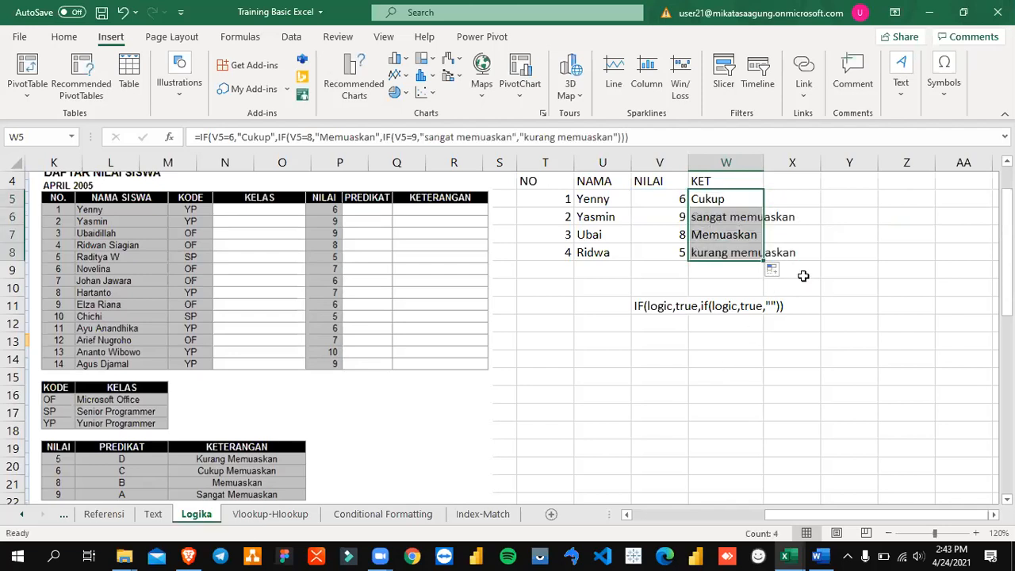
Step: Review the nested IF formula in W5, highlighting its final false value "kurang memuaskan"
{"action": "left_click", "coordinate": [745, 270]}
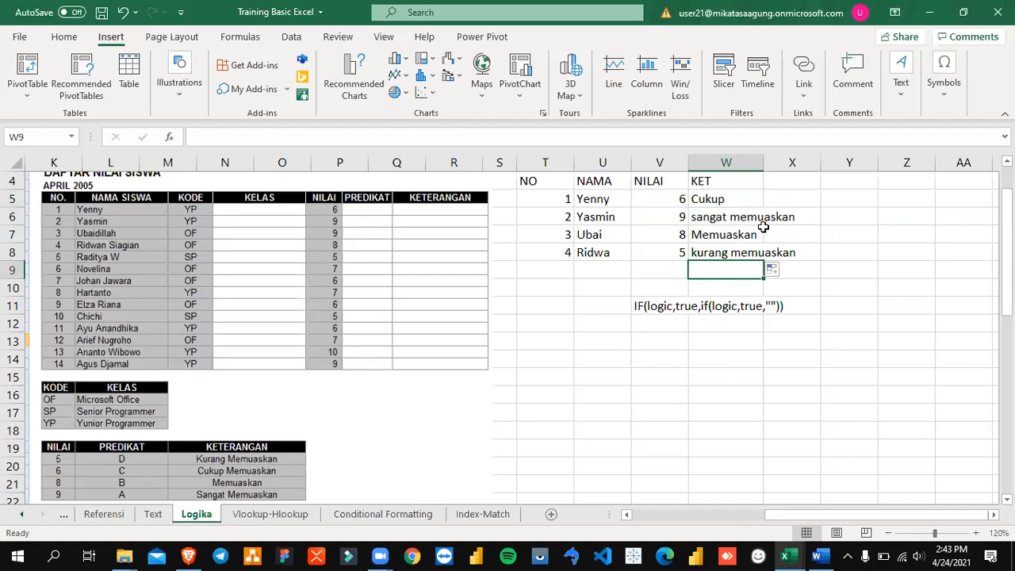
{"action": "left_click", "coordinate": [745, 203]}
{"action": "left_click", "coordinate": [617, 137]}
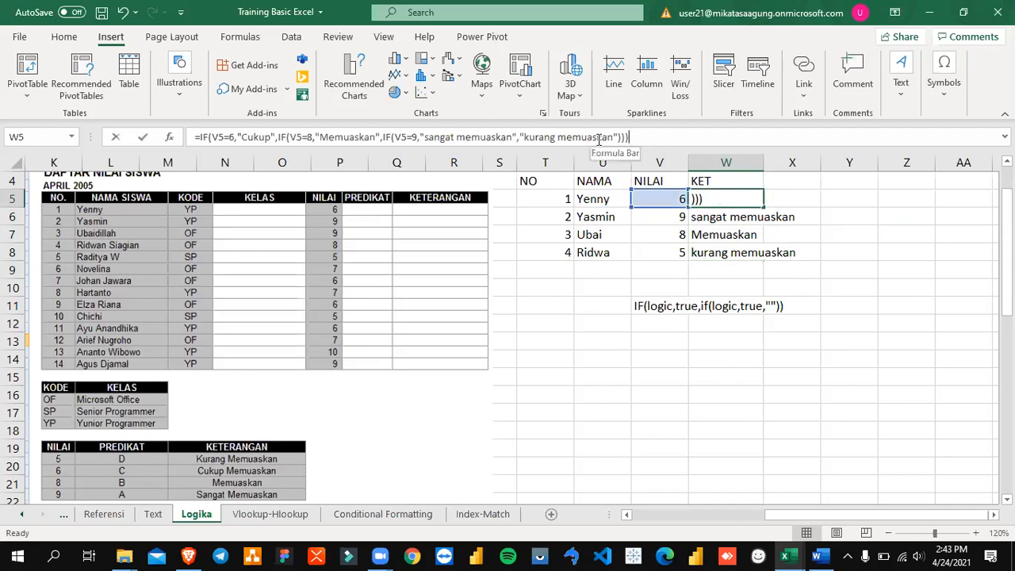
{"action": "left_click_drag", "start_coordinate": [613, 136], "coordinate": [521, 138]}
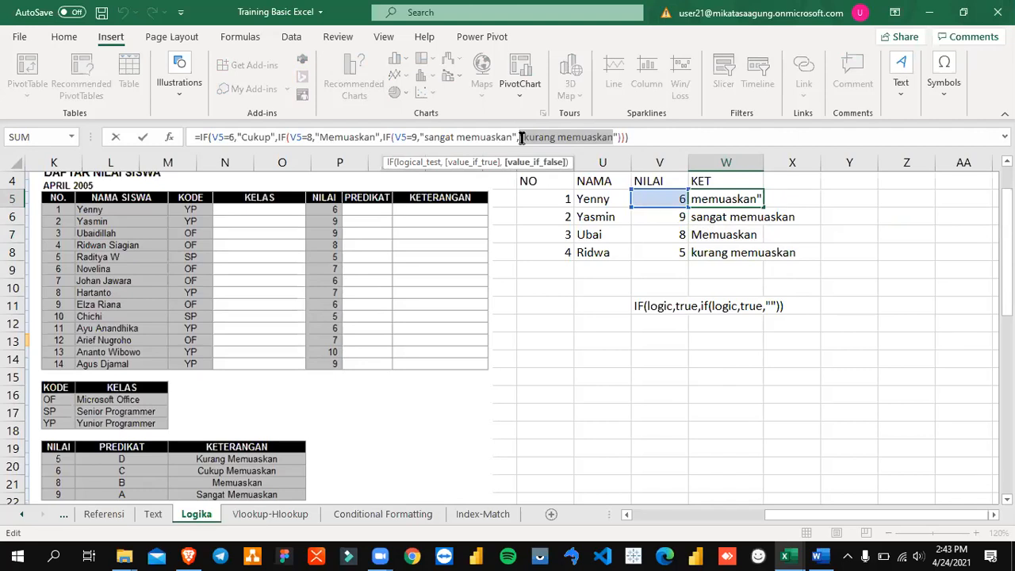
{"action": "key", "text": "ctrl+Return"}
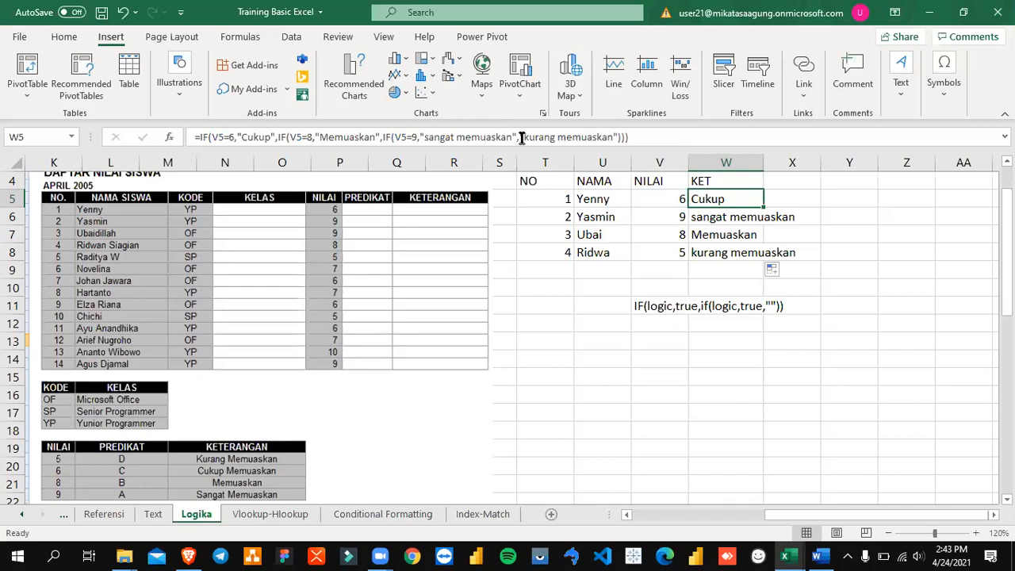
Step: Look over the KODE and NILAI reference tables and the DAFTAR PENJUALAN BARANG exercise on the Logika sheet
{"action": "left_click", "coordinate": [490, 410]}
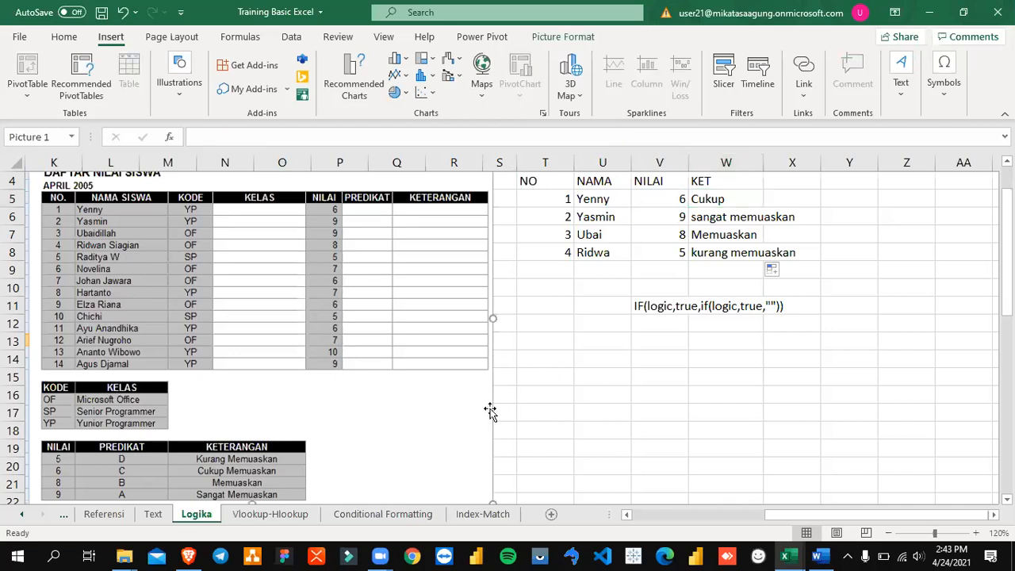
{"action": "left_click", "coordinate": [579, 390]}
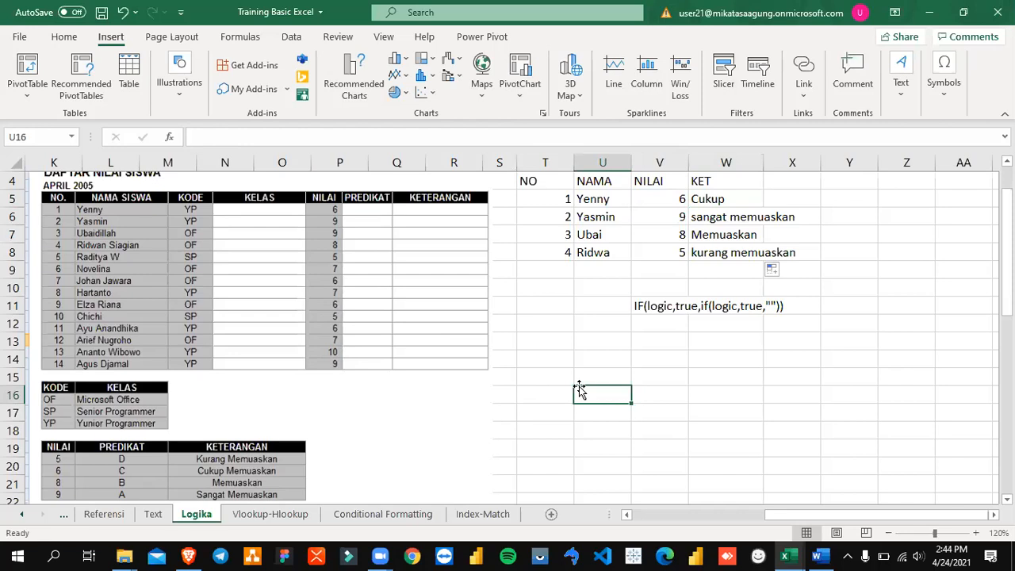
{"action": "scroll", "coordinate": [580, 390], "scroll_direction": "down", "scroll_amount": 4}
{"action": "scroll", "coordinate": [580, 386], "scroll_direction": "down", "scroll_amount": 7}
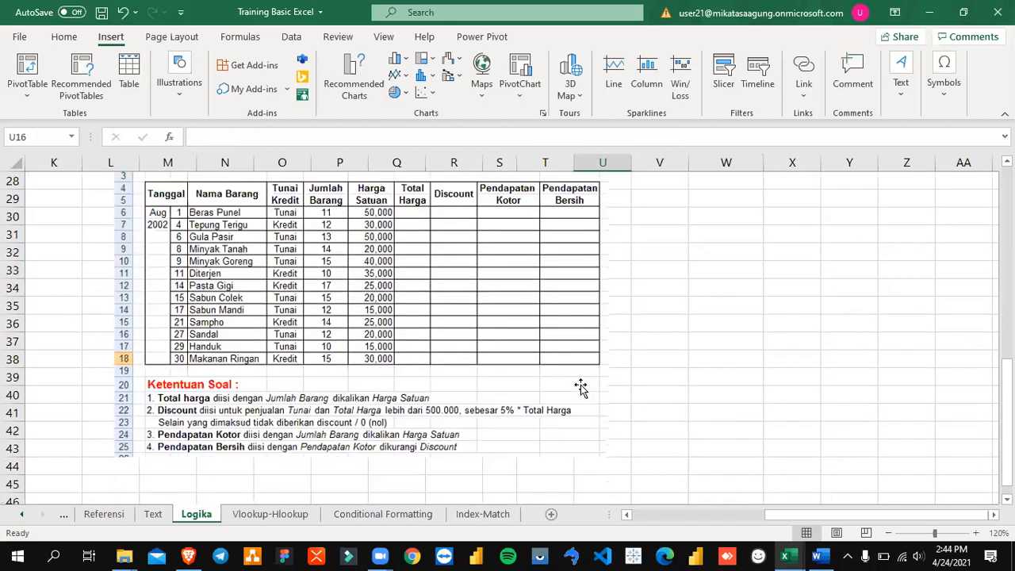
{"action": "scroll", "coordinate": [579, 386], "scroll_direction": "up", "scroll_amount": 10}
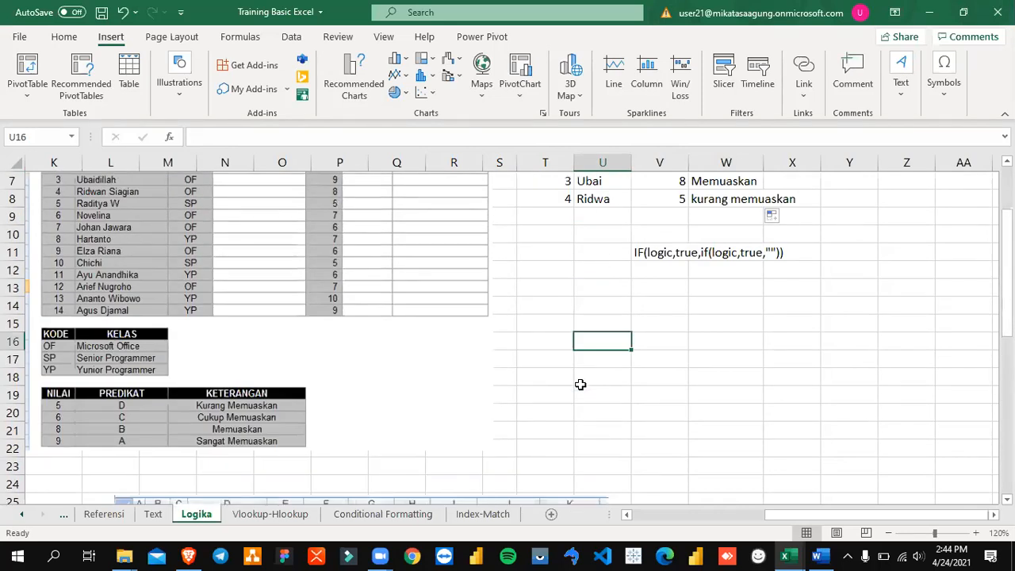
{"action": "scroll", "coordinate": [649, 386], "scroll_direction": "up", "scroll_amount": 2}
{"action": "left_click", "coordinate": [577, 307]}
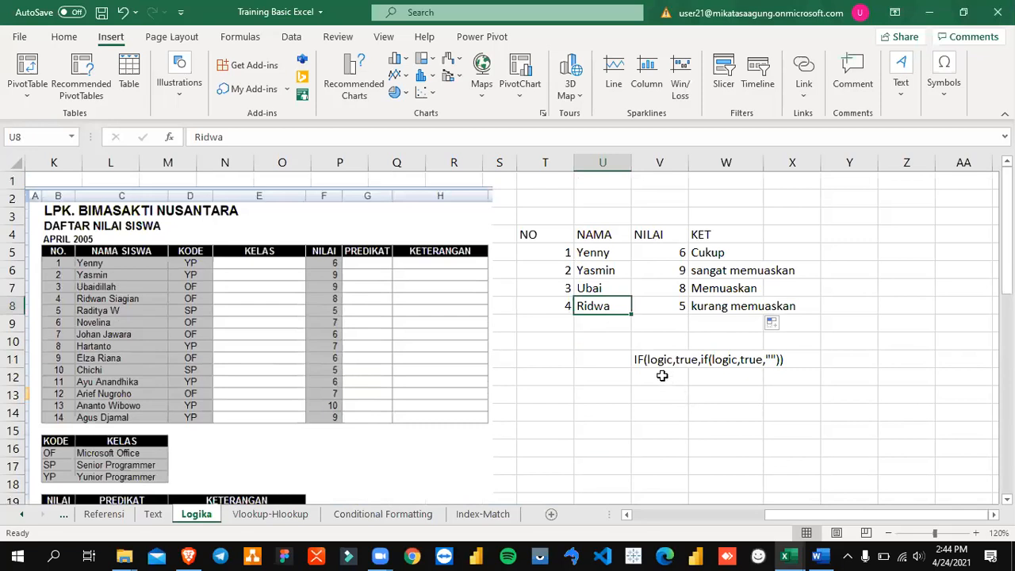
Step: Switch to the Word training module to view the DAFTAR PENJUALAN BARANG SEMBAKO exercise, and return to the Excel workbook
{"action": "left_click", "coordinate": [644, 360]}
{"action": "key", "text": "Left"}
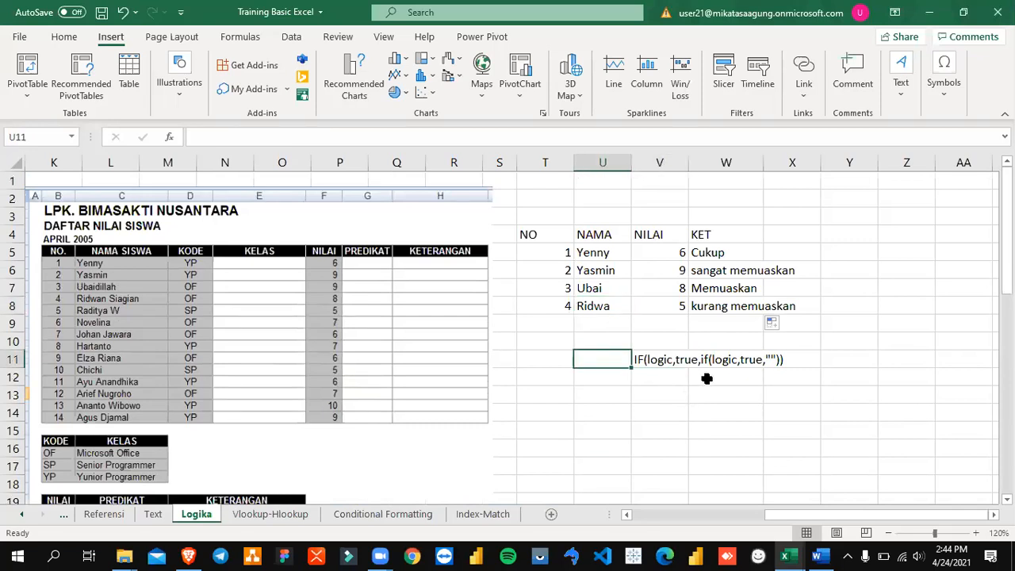
{"action": "key", "text": "Left"}
{"action": "key", "text": "Left"}
{"action": "key", "text": "Left"}
{"action": "key", "text": "Left"}
{"action": "key", "text": "Left"}
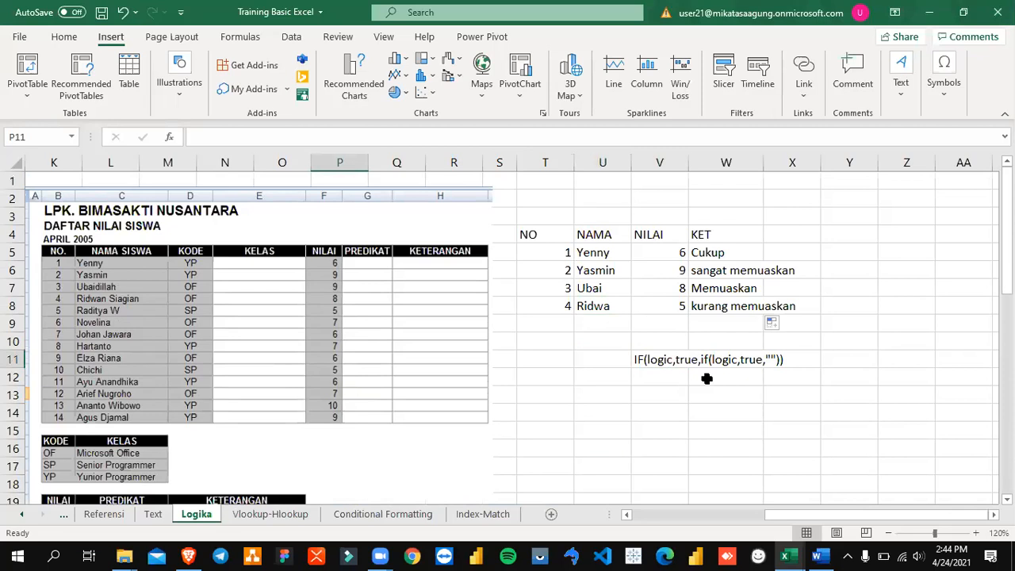
{"action": "key", "text": "alt+Tab"}
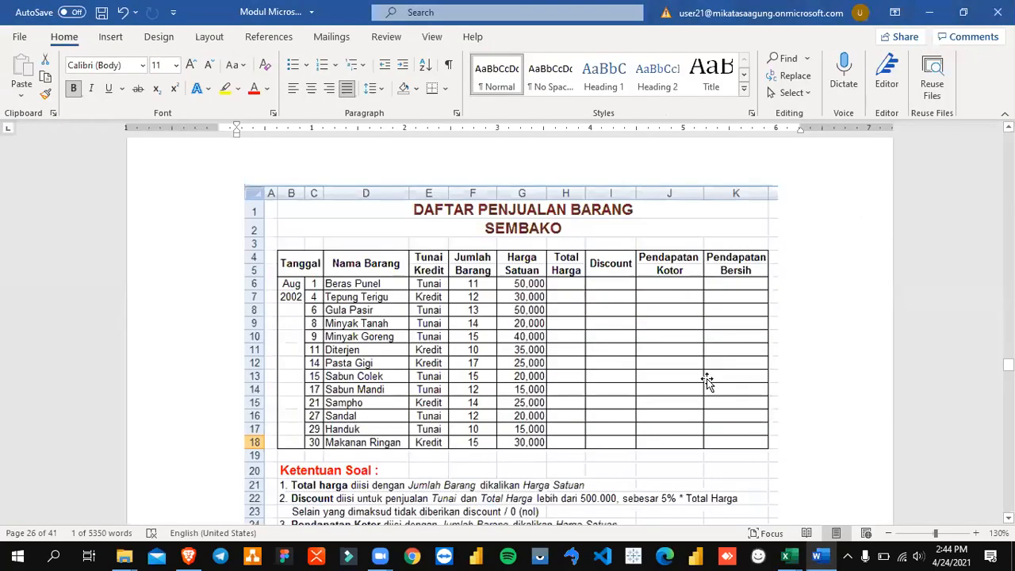
{"action": "scroll", "coordinate": [722, 396], "scroll_direction": "down", "scroll_amount": 3}
{"action": "scroll", "coordinate": [738, 412], "scroll_direction": "up", "scroll_amount": 2}
{"action": "key", "text": "alt+Tab"}
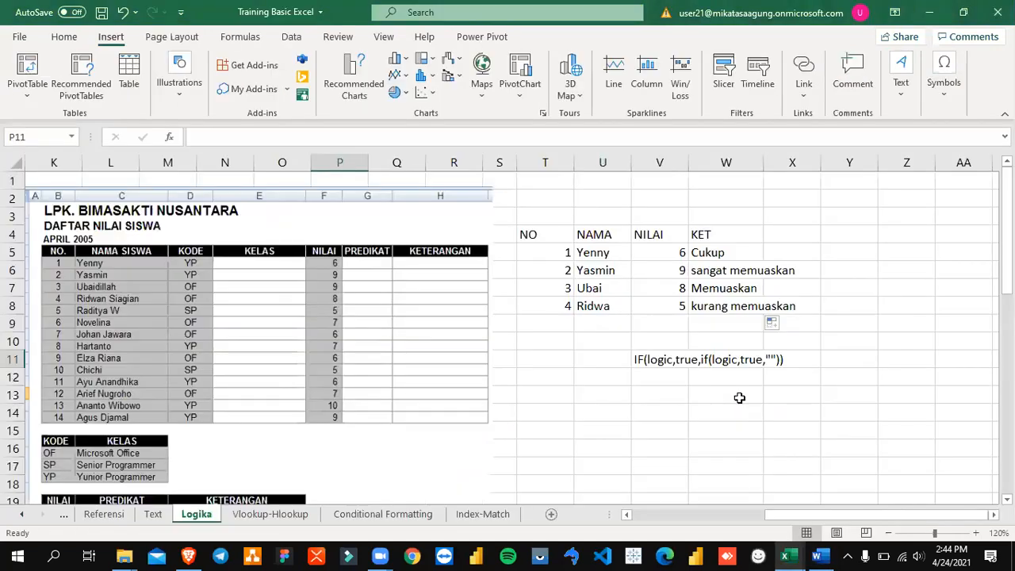
Step: Look back at the AND, OR and NOT examples at the start of the Logika sheet
{"action": "left_click", "coordinate": [684, 398]}
{"action": "key", "text": "Left"}
{"action": "key", "text": "Left"}
{"action": "key", "text": "Left"}
{"action": "key", "text": "Left"}
{"action": "key", "text": "Left"}
{"action": "key", "text": "Left"}
{"action": "key", "text": "Left"}
{"action": "key", "text": "Left"}
{"action": "key", "text": "Left"}
{"action": "key", "text": "Left"}
{"action": "key", "text": "Left"}
{"action": "key", "text": "Left"}
{"action": "key", "text": "Left"}
{"action": "key", "text": "Left"}
{"action": "key", "text": "Left"}
{"action": "key", "text": "Left"}
{"action": "key", "text": "Left"}
{"action": "key", "text": "Left"}
{"action": "key", "text": "Left"}
{"action": "key", "text": "Left"}
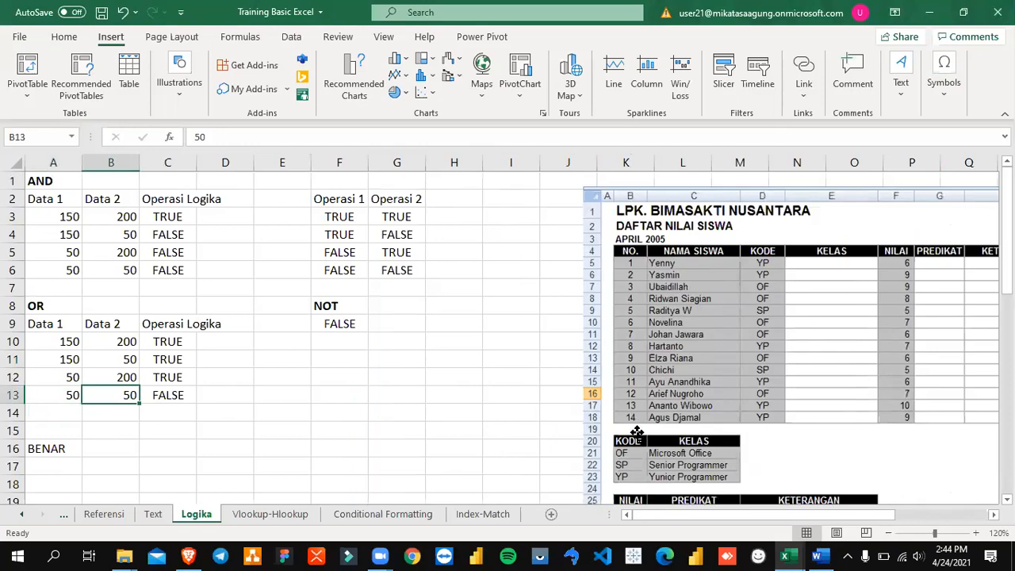
{"action": "key", "text": "Right"}
{"action": "key", "text": "Right"}
{"action": "key", "text": "Right"}
{"action": "key", "text": "Right"}
{"action": "key", "text": "Right"}
{"action": "key", "text": "Right"}
{"action": "key", "text": "Right"}
{"action": "key", "text": "Right"}
{"action": "key", "text": "Right"}
{"action": "key", "text": "Right"}
{"action": "key", "text": "Right"}
{"action": "key", "text": "Right"}
{"action": "key", "text": "Right"}
{"action": "key", "text": "Right"}
{"action": "key", "text": "Right"}
{"action": "key", "text": "Right"}
{"action": "key", "text": "Right"}
{"action": "key", "text": "Right"}
{"action": "key", "text": "Right"}
{"action": "key", "text": "Right"}
Step: Switch to the Word module to examine the LATIHAN SOAL IF student exercise and its reference tables, and return to Excel
{"action": "key", "text": "alt+Tab"}
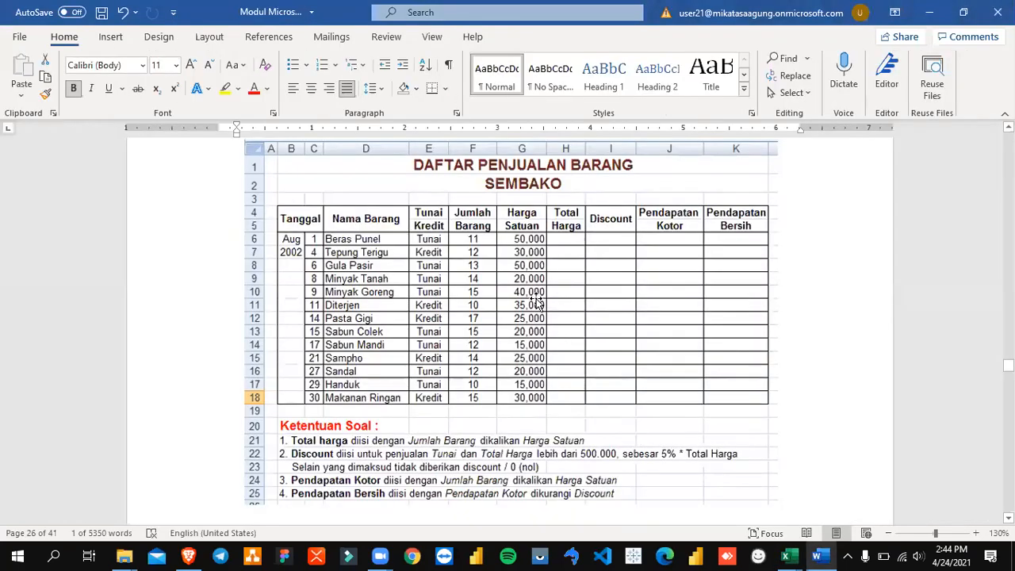
{"action": "scroll", "coordinate": [494, 306], "scroll_direction": "up", "scroll_amount": 10}
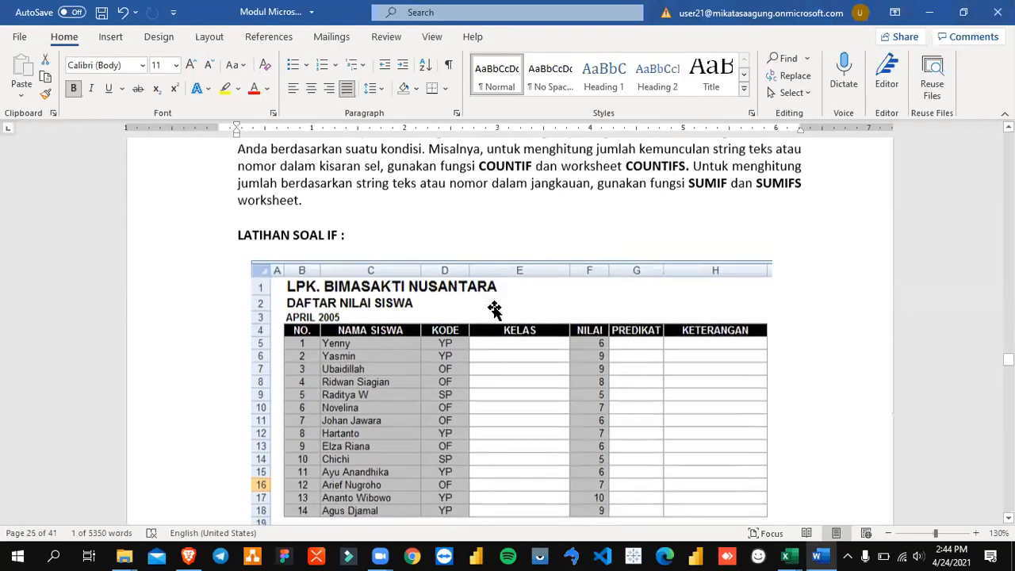
{"action": "scroll", "coordinate": [494, 307], "scroll_direction": "down", "scroll_amount": 3}
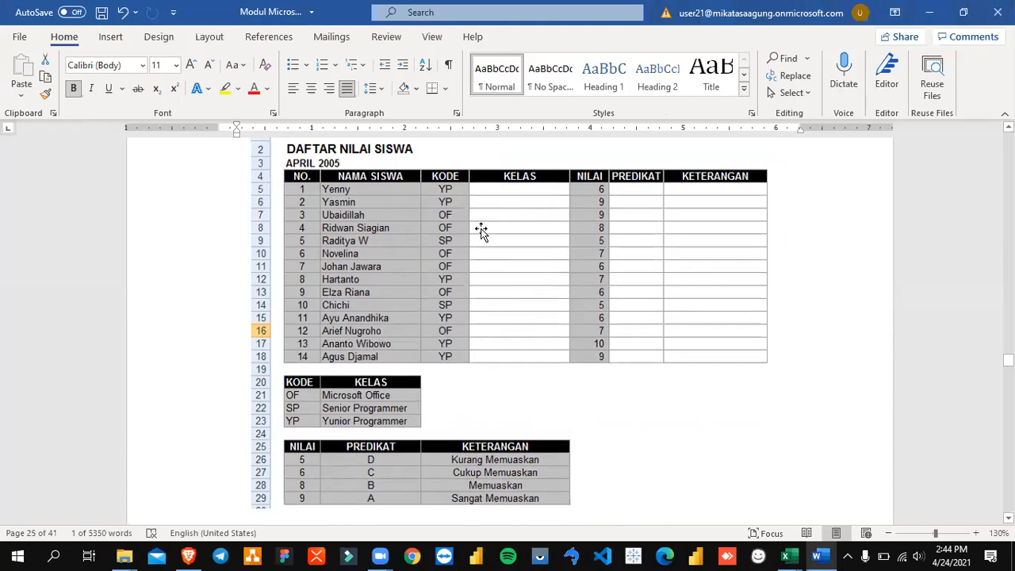
{"action": "key", "text": "alt+Tab"}
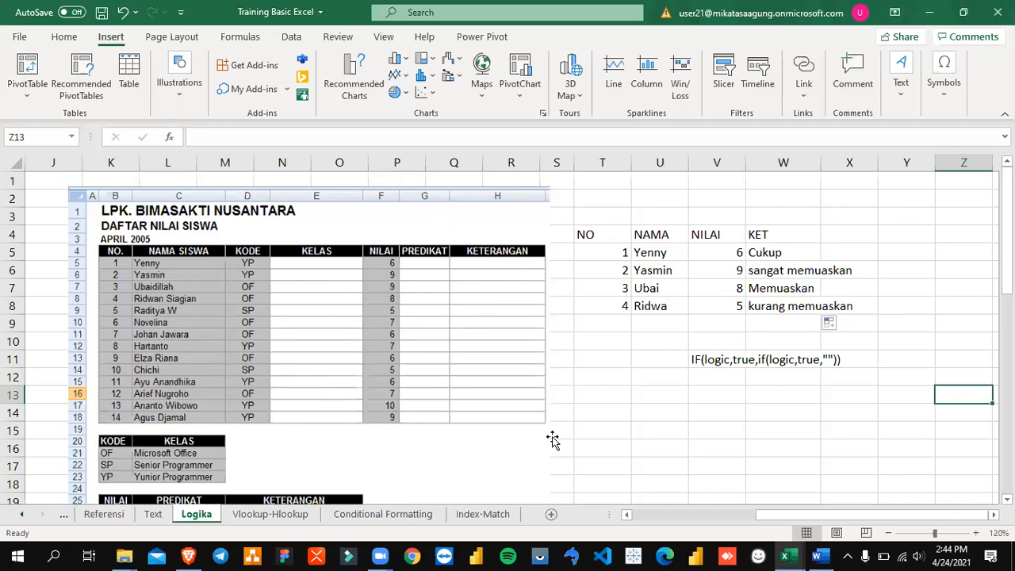
Step: Examine the names and scores in the small student table and the KET formula in W5
{"action": "left_click_drag", "start_coordinate": [712, 264], "coordinate": [716, 335]}
{"action": "left_click", "coordinate": [679, 291]}
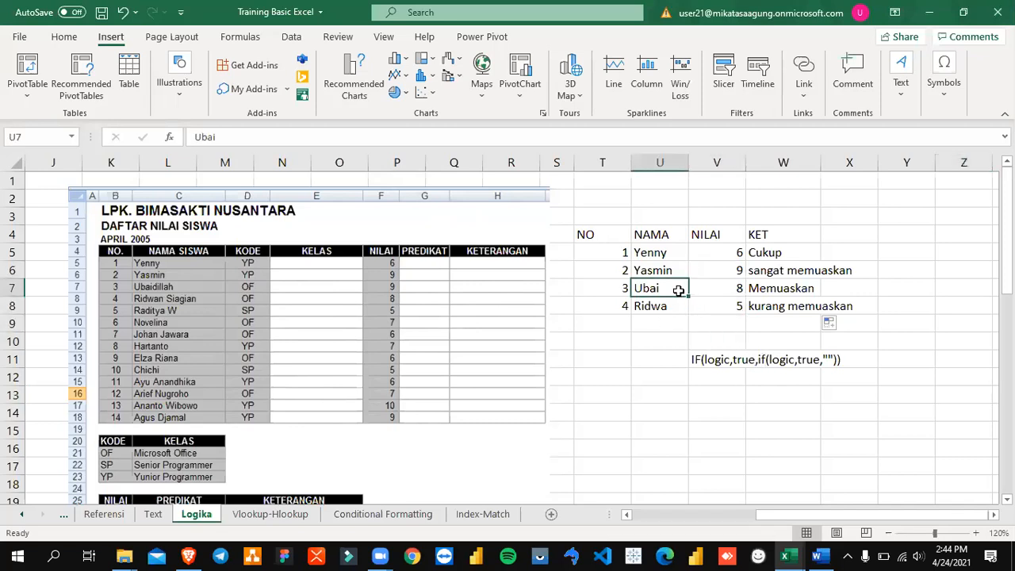
{"action": "left_click_drag", "start_coordinate": [650, 252], "coordinate": [709, 320]}
{"action": "left_click", "coordinate": [674, 361]}
{"action": "left_click_drag", "start_coordinate": [655, 252], "coordinate": [737, 321]}
{"action": "left_click", "coordinate": [782, 255]}
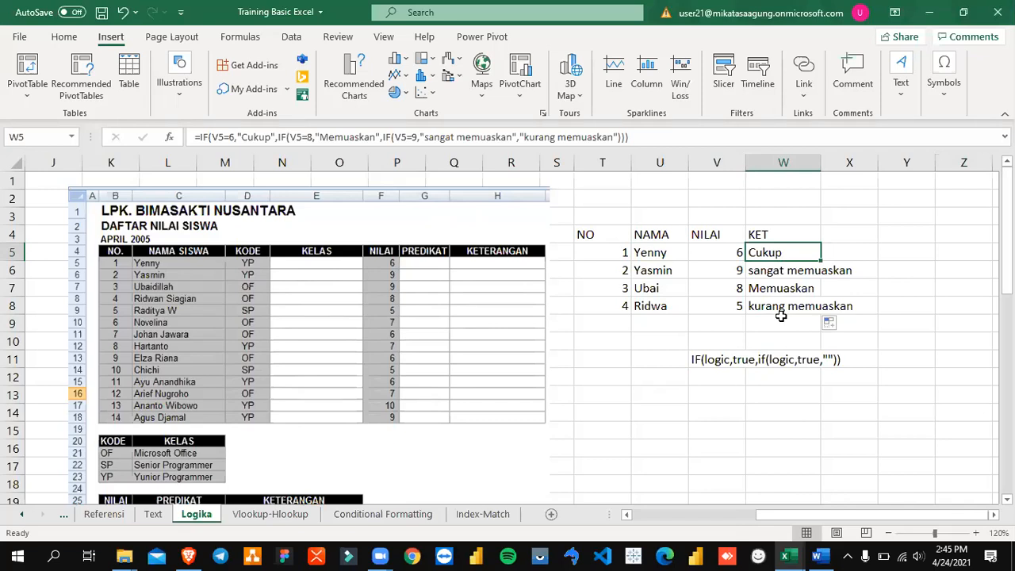
Step: Review the DAFTAR PENJUALAN BARANG exercise below the student tables and go back to the first column of the Logika sheet
{"action": "scroll", "coordinate": [735, 312], "scroll_direction": "down", "scroll_amount": 5}
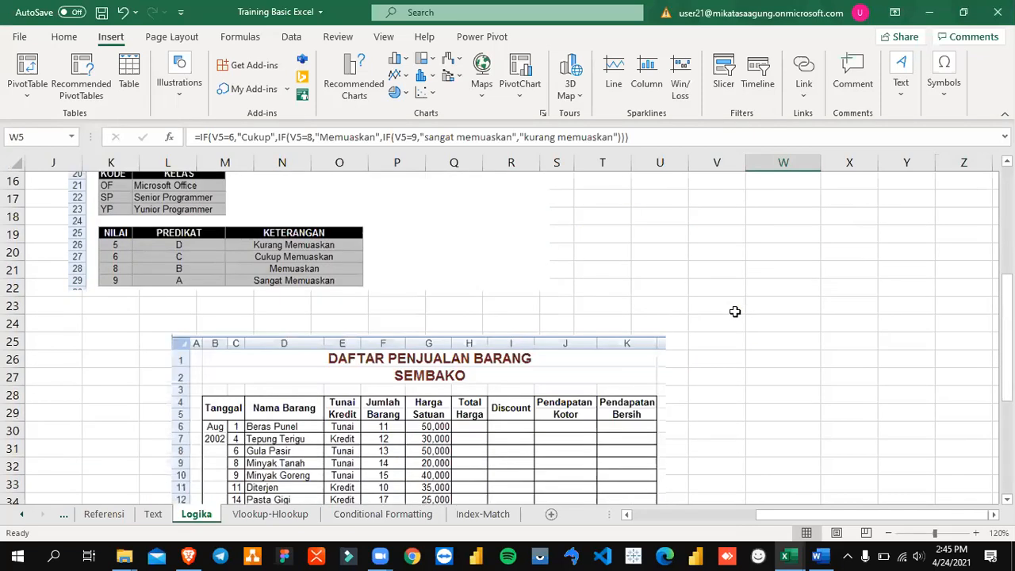
{"action": "scroll", "coordinate": [735, 311], "scroll_direction": "down", "scroll_amount": 2}
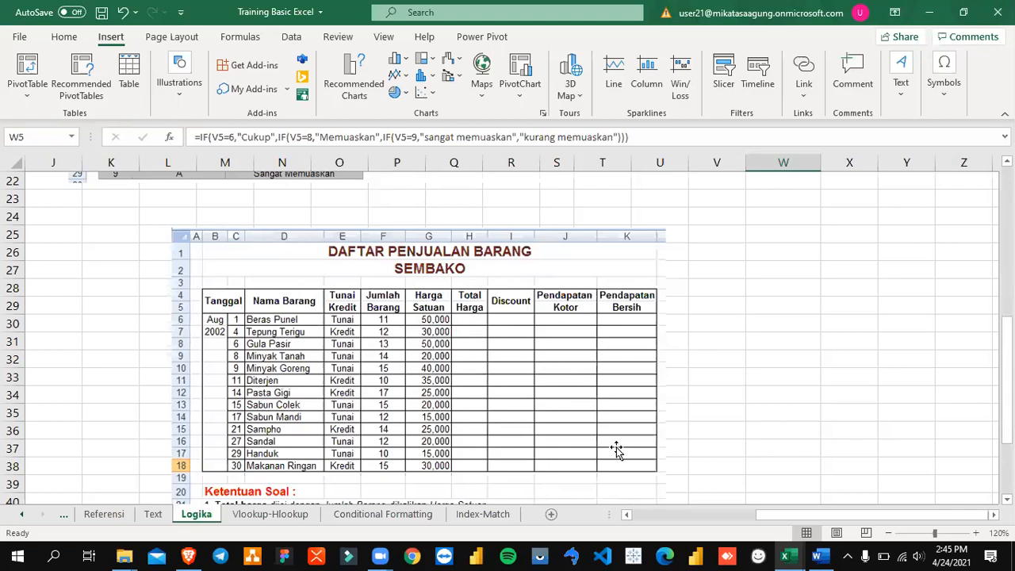
{"action": "scroll", "coordinate": [623, 435], "scroll_direction": "up", "scroll_amount": 7}
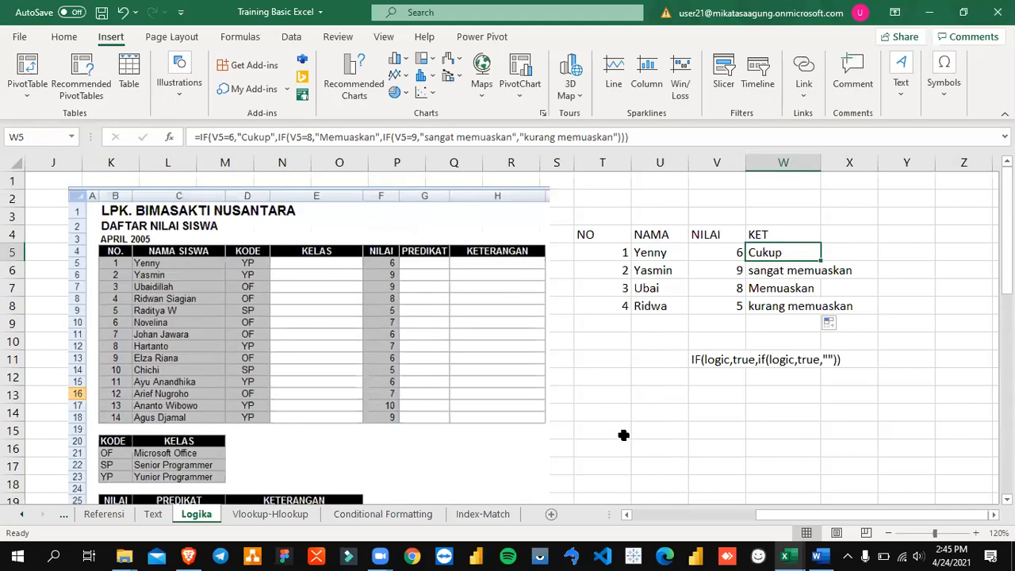
{"action": "left_click", "coordinate": [630, 374]}
{"action": "key", "text": "Home"}
Step: Switch to the Word module and find the VLOOKUP section of BAB 6, LOOKUP DAN GRAFIK
{"action": "key", "text": "alt+Tab"}
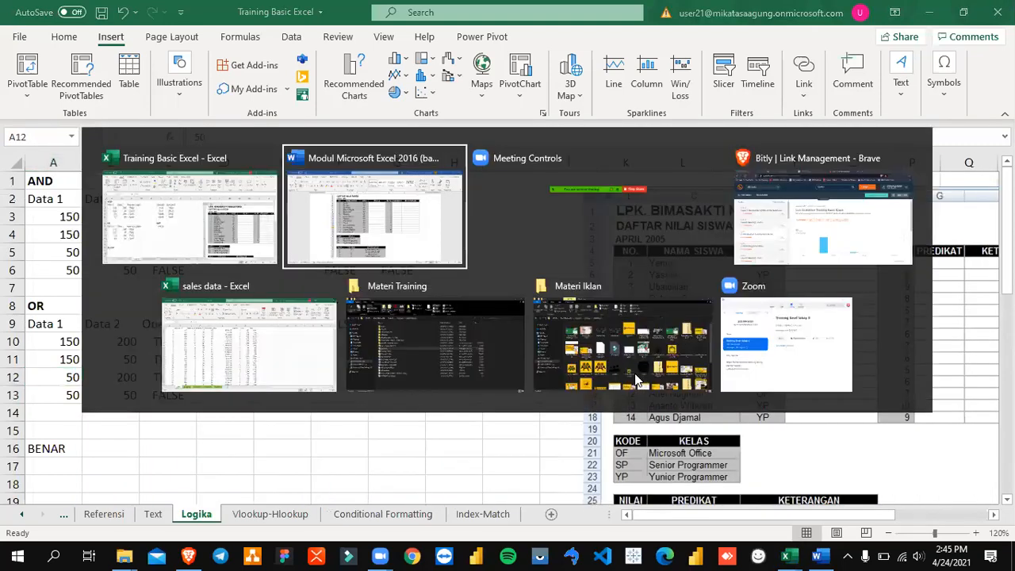
{"action": "scroll", "coordinate": [623, 343], "scroll_direction": "up", "scroll_amount": 10}
{"action": "scroll", "coordinate": [622, 341], "scroll_direction": "up", "scroll_amount": 15}
{"action": "scroll", "coordinate": [623, 342], "scroll_direction": "up", "scroll_amount": 15}
{"action": "scroll", "coordinate": [626, 339], "scroll_direction": "down", "scroll_amount": 20}
{"action": "scroll", "coordinate": [634, 339], "scroll_direction": "down", "scroll_amount": 20}
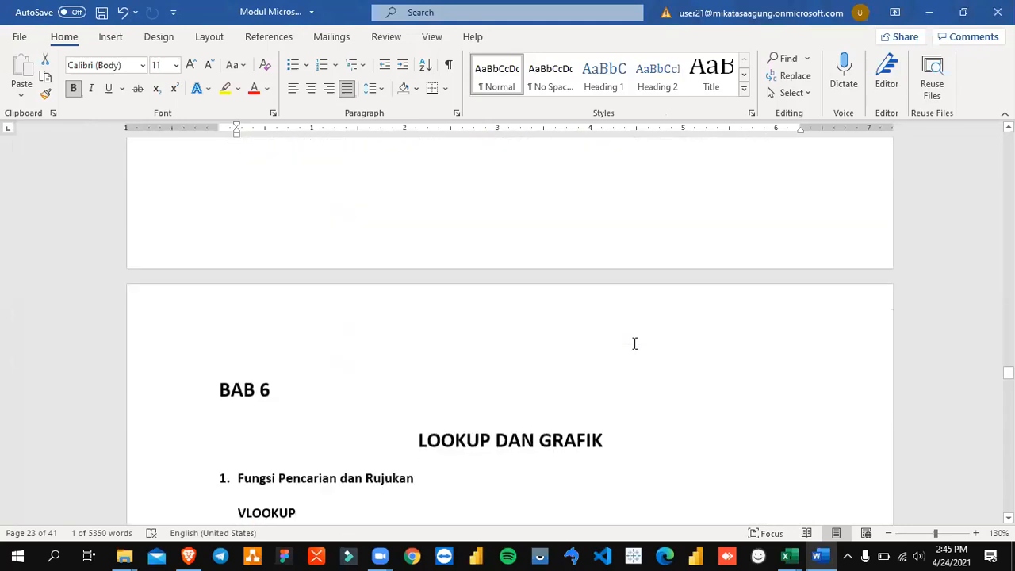
{"action": "scroll", "coordinate": [635, 342], "scroll_direction": "down", "scroll_amount": 5}
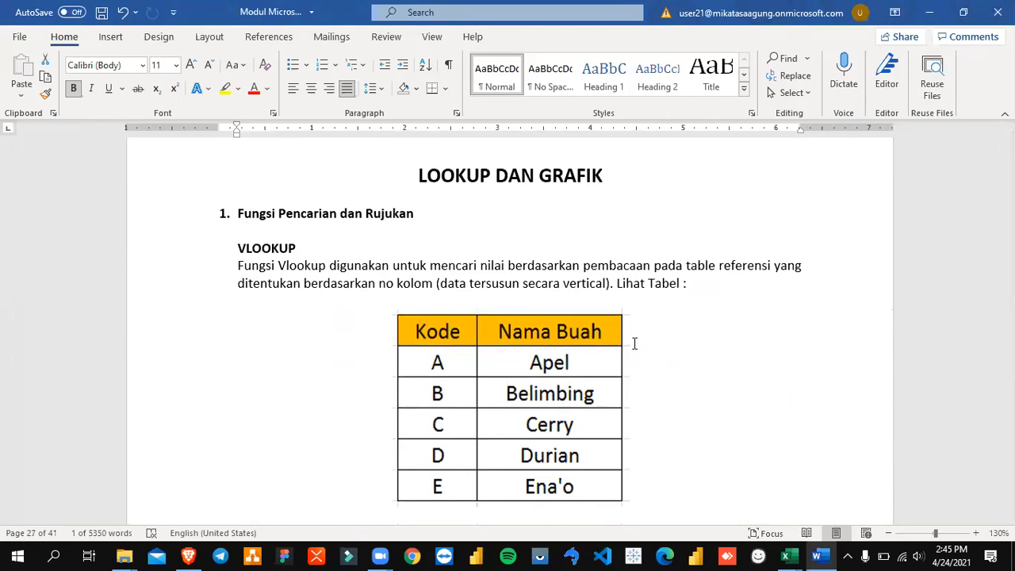
Step: Review the LATIHAN SOAL IF exercise and the sales exercise's Ketentuan Soal rules in the Word module
{"action": "scroll", "coordinate": [634, 343], "scroll_direction": "up", "scroll_amount": 5}
{"action": "scroll", "coordinate": [634, 342], "scroll_direction": "up", "scroll_amount": 3}
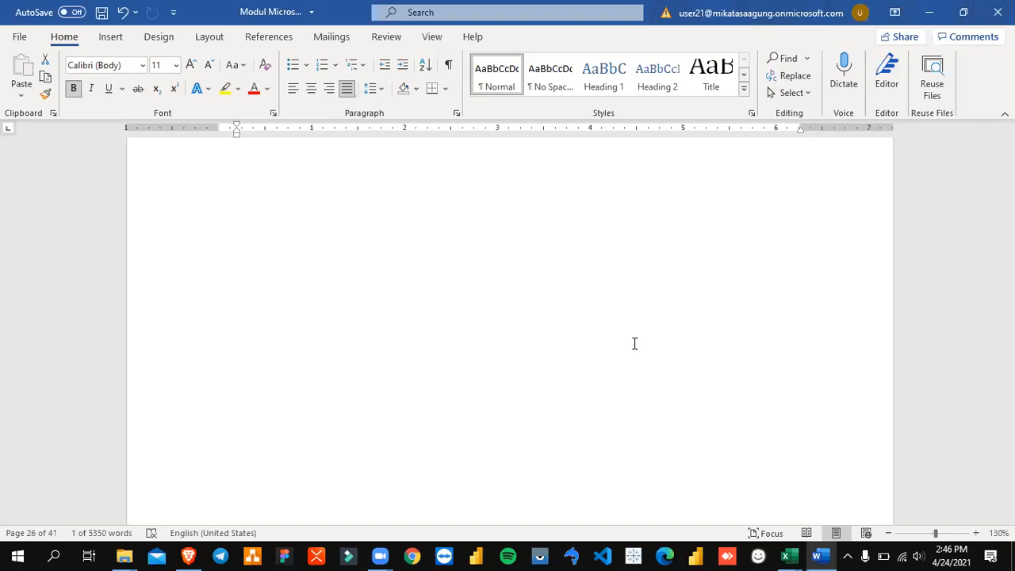
{"action": "scroll", "coordinate": [589, 319], "scroll_direction": "up", "scroll_amount": 15}
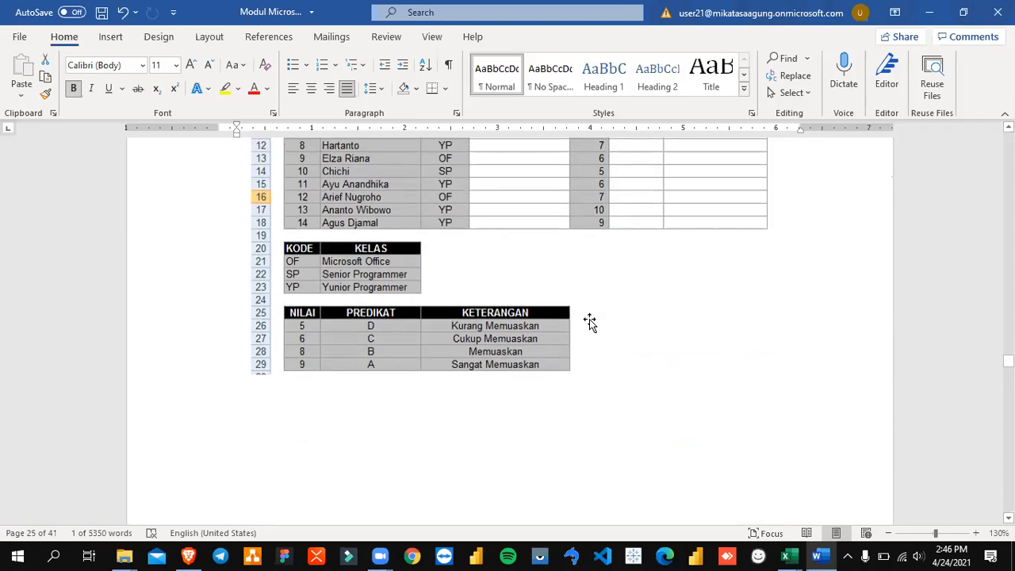
{"action": "scroll", "coordinate": [589, 321], "scroll_direction": "up", "scroll_amount": 6}
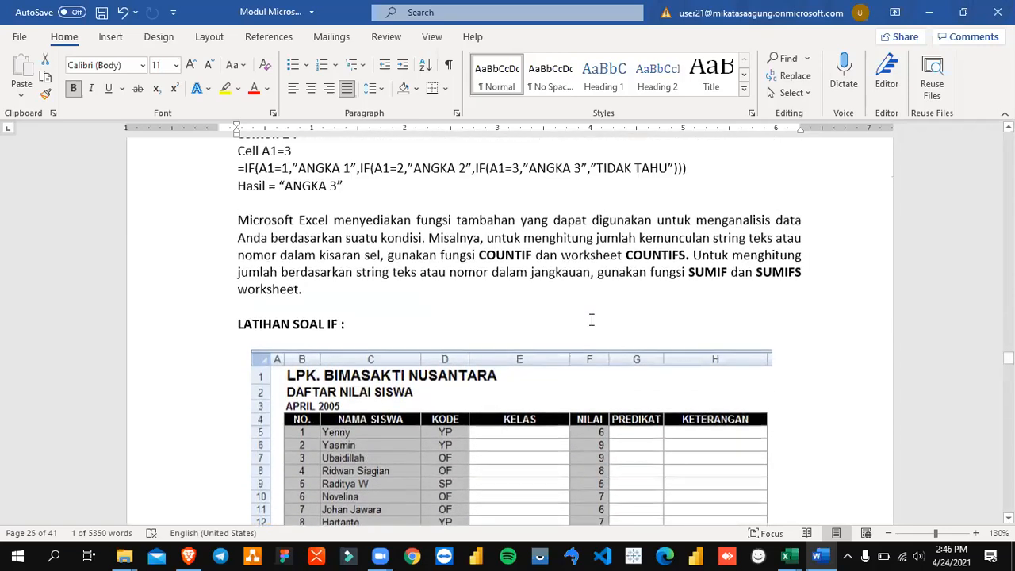
{"action": "scroll", "coordinate": [589, 321], "scroll_direction": "down", "scroll_amount": 12}
{"action": "scroll", "coordinate": [589, 318], "scroll_direction": "down", "scroll_amount": 6}
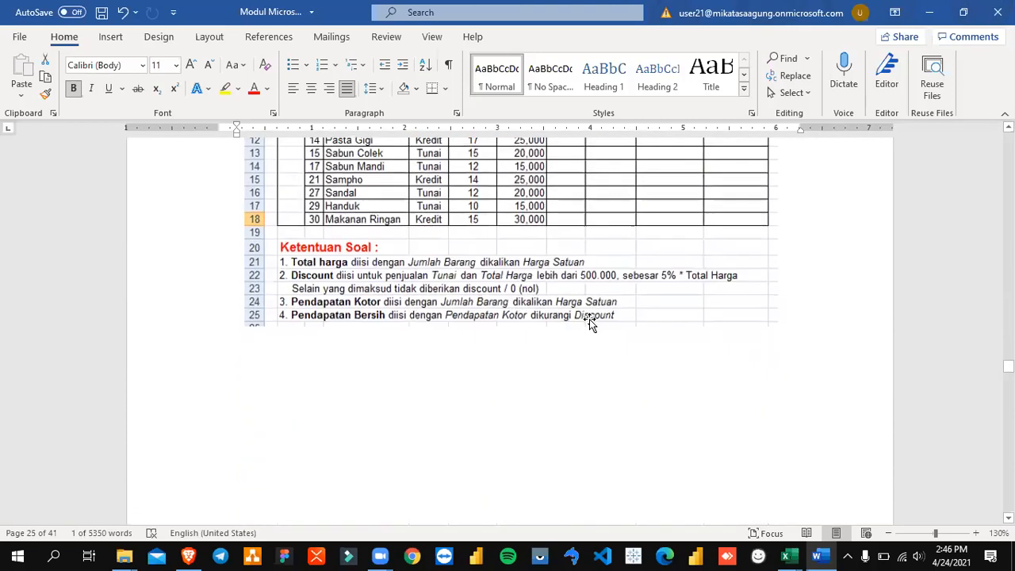
{"action": "scroll", "coordinate": [589, 319], "scroll_direction": "down", "scroll_amount": 18}
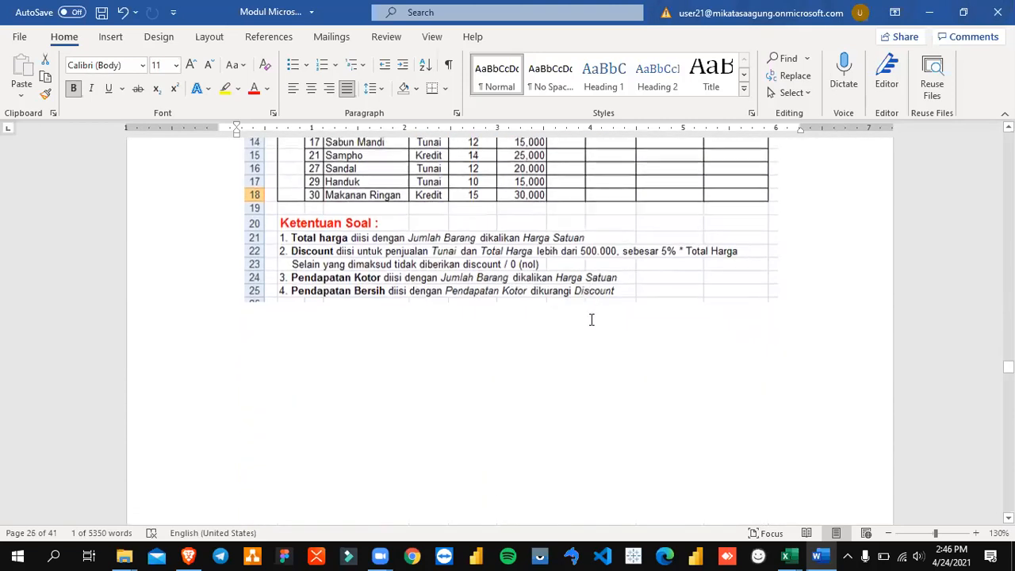
Step: Read BAB 6's VLOOKUP section, highlighting its heading, through the syntax, arguments and examples to the HLOOKUP introduction
{"action": "scroll", "coordinate": [589, 321], "scroll_direction": "up", "scroll_amount": 3}
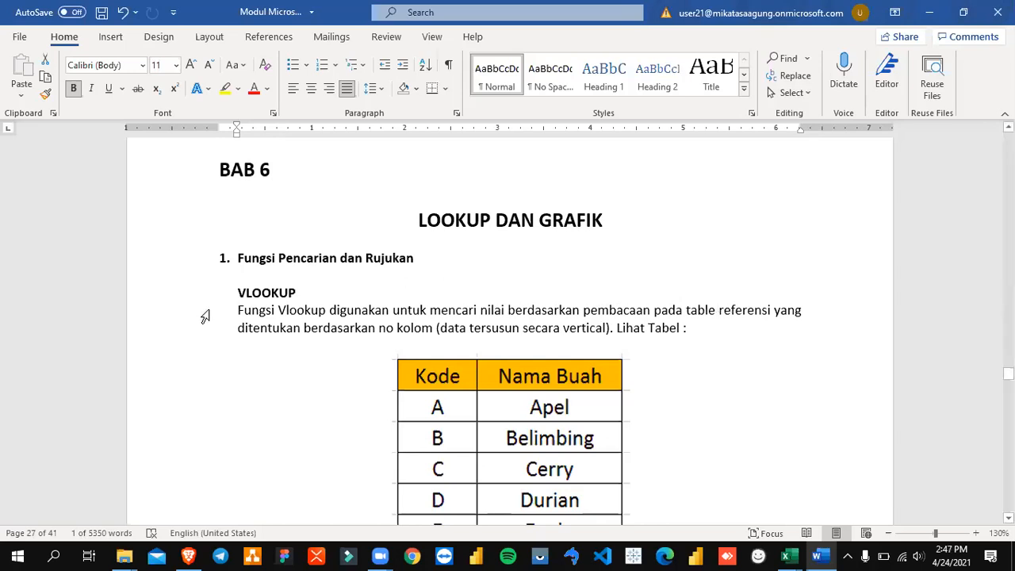
{"action": "left_click_drag", "start_coordinate": [237, 294], "coordinate": [299, 293]}
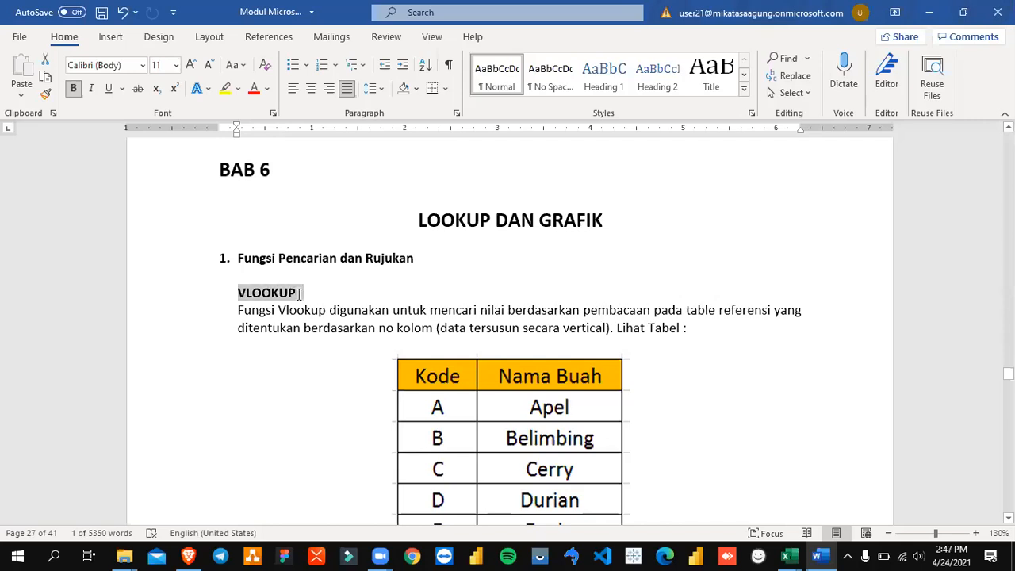
{"action": "scroll", "coordinate": [453, 389], "scroll_direction": "down", "scroll_amount": 6}
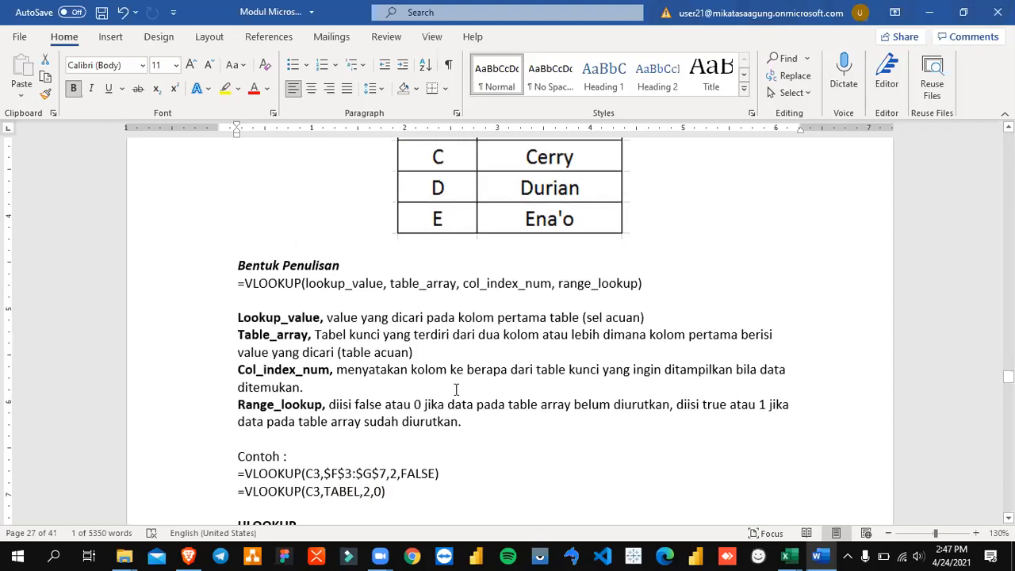
{"action": "scroll", "coordinate": [456, 390], "scroll_direction": "down", "scroll_amount": 3}
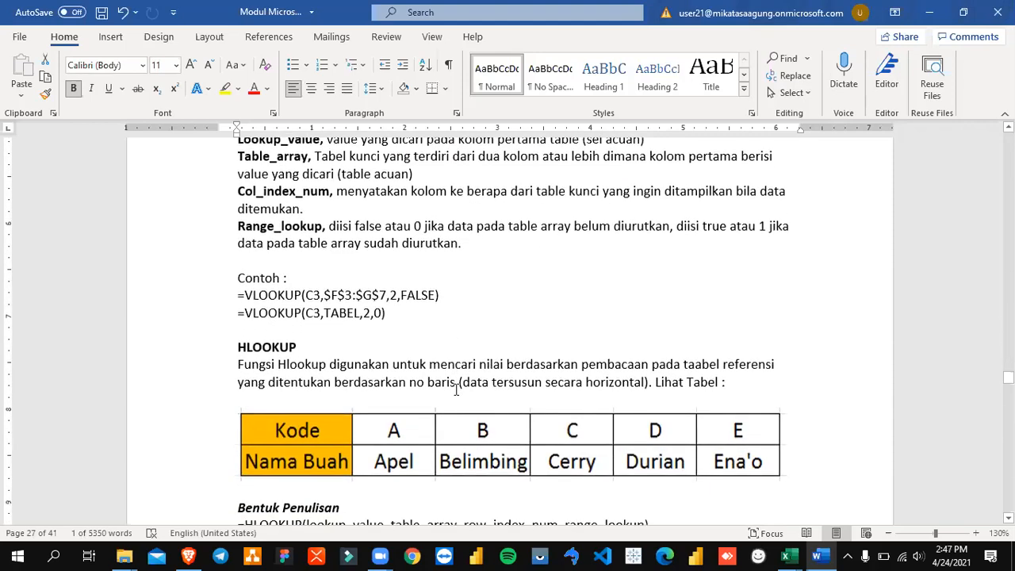
Step: Highlight the word "baris" in the HLOOKUP description and go back up to the VLOOKUP fruit table
{"action": "left_click_drag", "start_coordinate": [427, 384], "coordinate": [458, 387]}
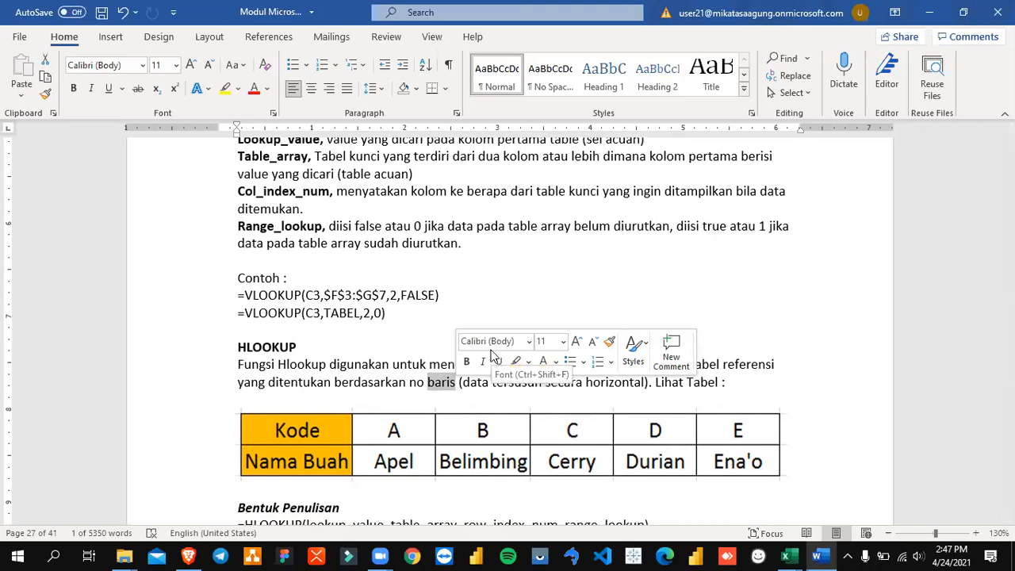
{"action": "scroll", "coordinate": [492, 354], "scroll_direction": "up", "scroll_amount": 7}
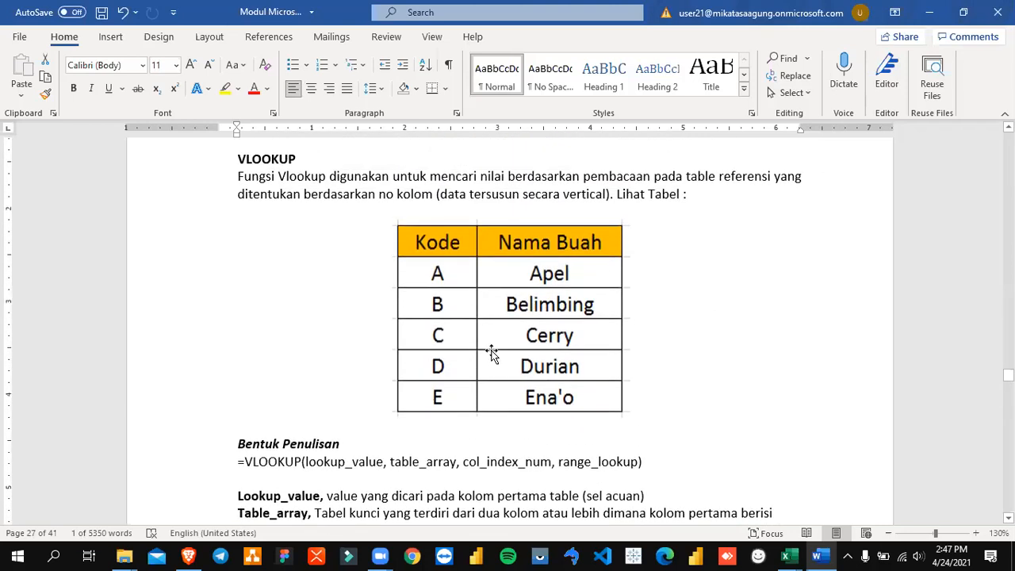
Step: Switch to the Excel workbook, open the Vlookup-Hlookup sheet and point out the vertical KODE and Nama Buah table by selecting it
{"action": "key", "text": "alt+Tab"}
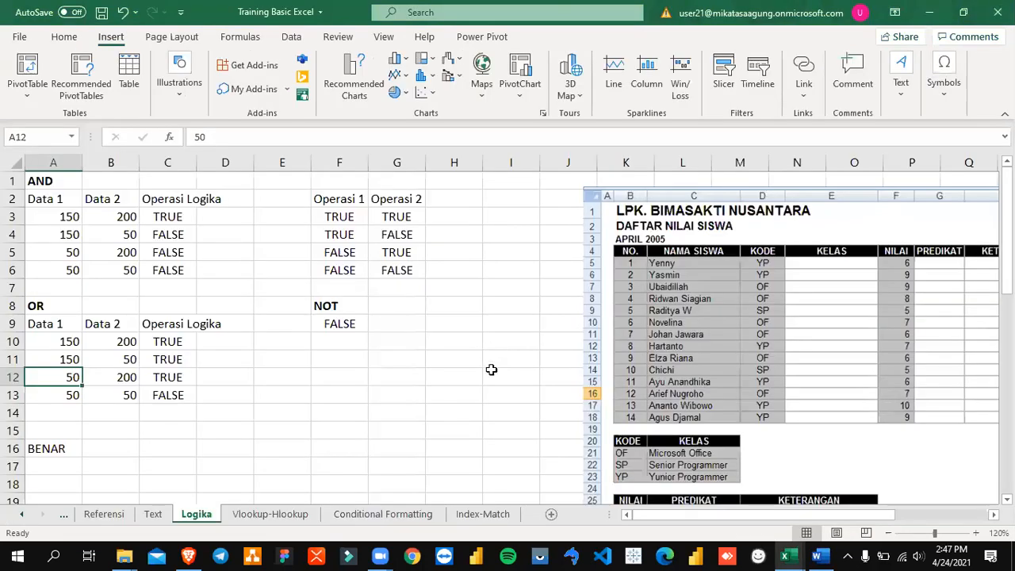
{"action": "left_click", "coordinate": [268, 514]}
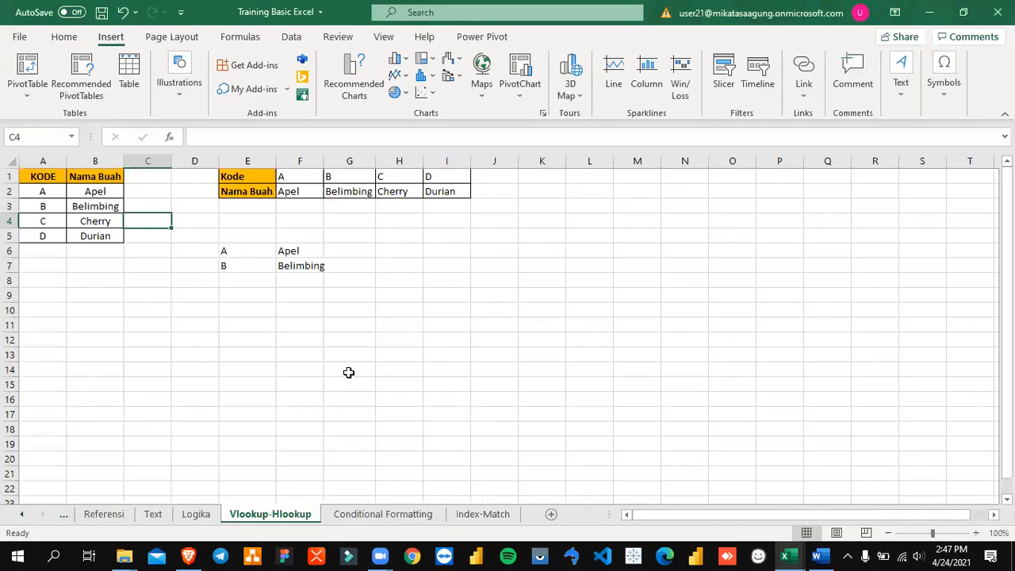
{"action": "left_click", "coordinate": [100, 247]}
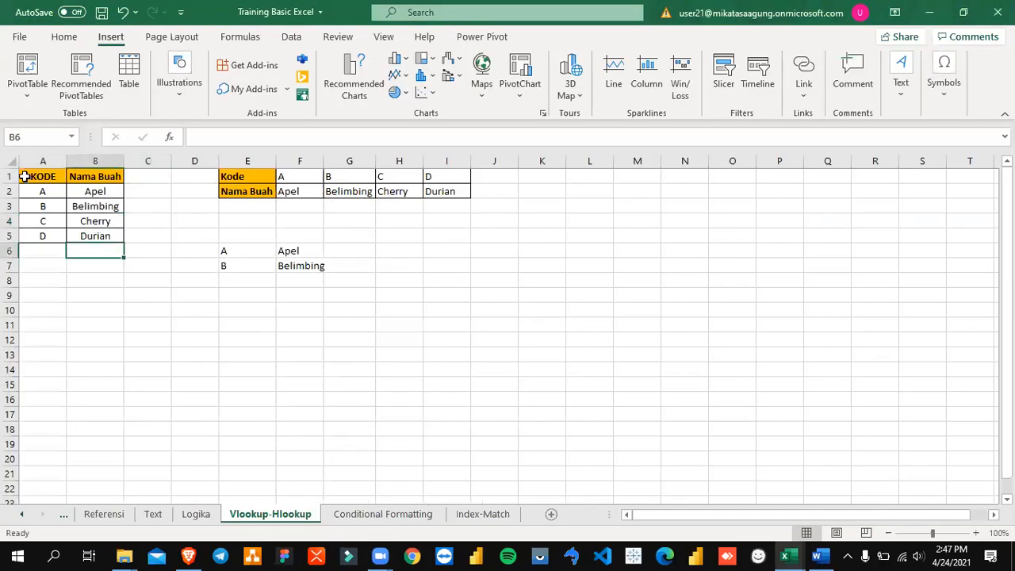
{"action": "left_click_drag", "start_coordinate": [21, 175], "coordinate": [128, 261]}
{"action": "left_click", "coordinate": [181, 220]}
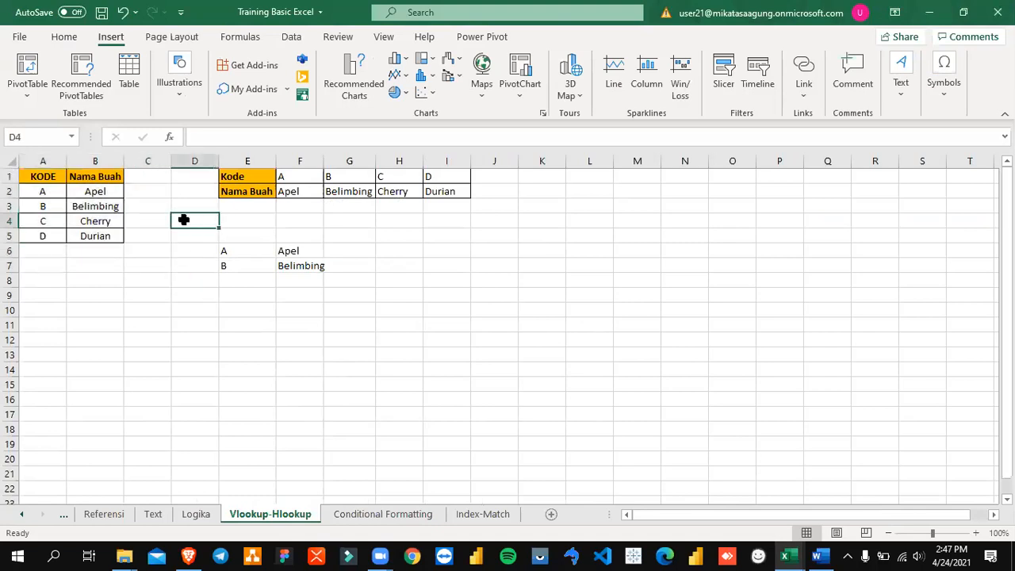
{"action": "left_click", "coordinate": [35, 176]}
{"action": "left_click_drag", "start_coordinate": [34, 176], "coordinate": [94, 247]}
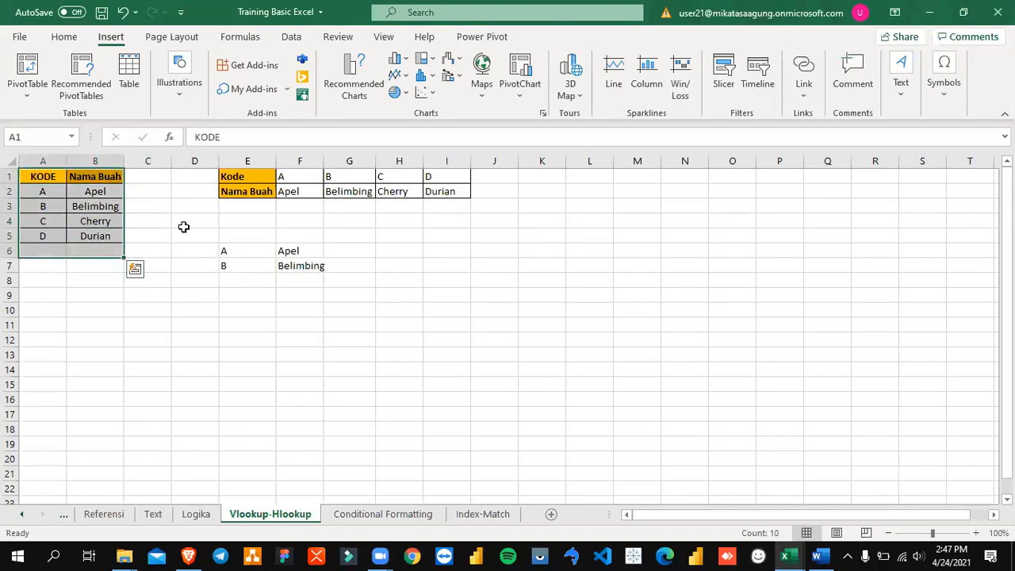
{"action": "left_click", "coordinate": [181, 224]}
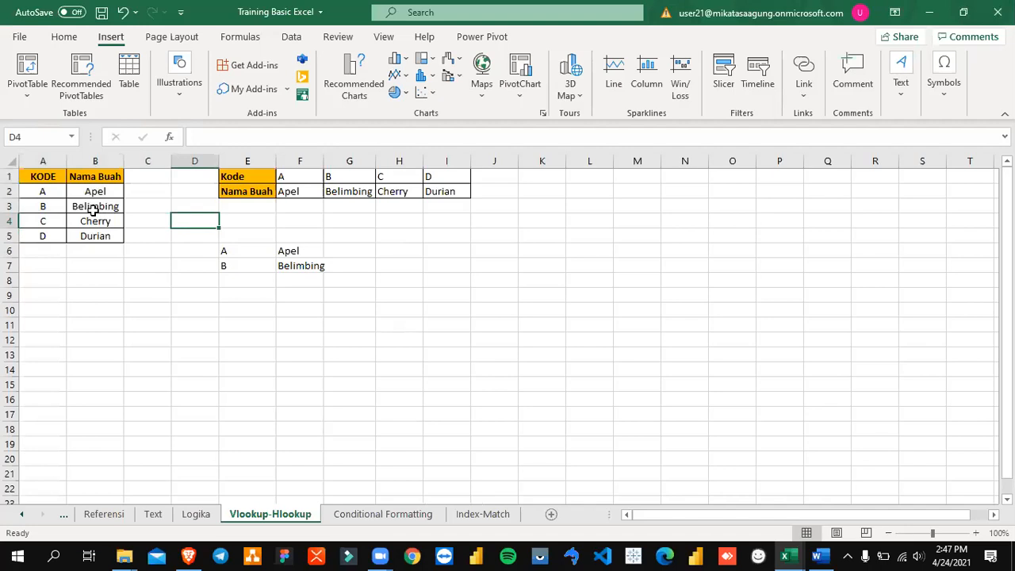
{"action": "left_click_drag", "start_coordinate": [46, 174], "coordinate": [93, 237]}
{"action": "left_click", "coordinate": [162, 219]}
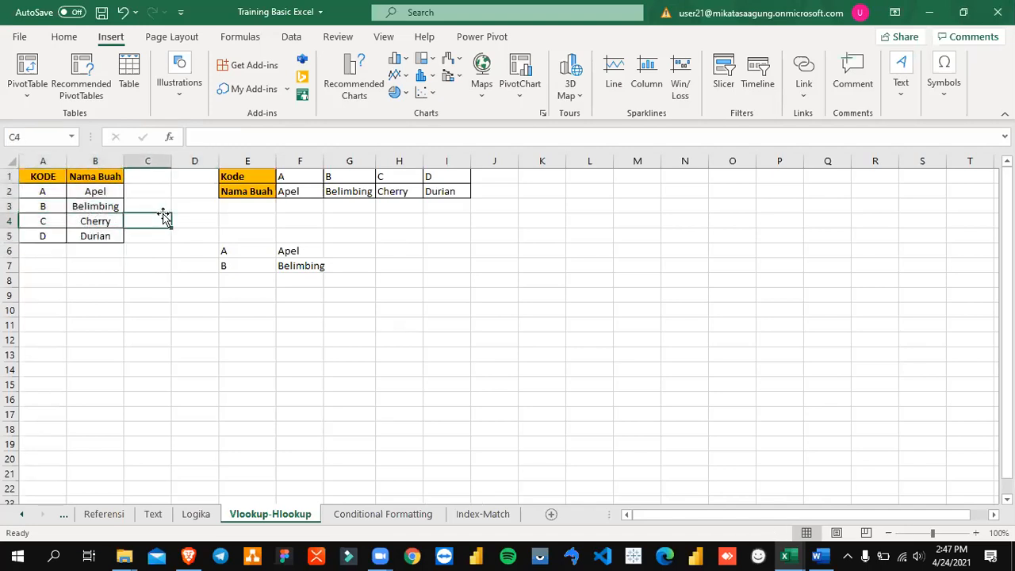
Step: Highlight "referensi" in the Word module's VLOOKUP description and relate it to the KODE column back in the Excel sheet
{"action": "key", "text": "alt+Tab"}
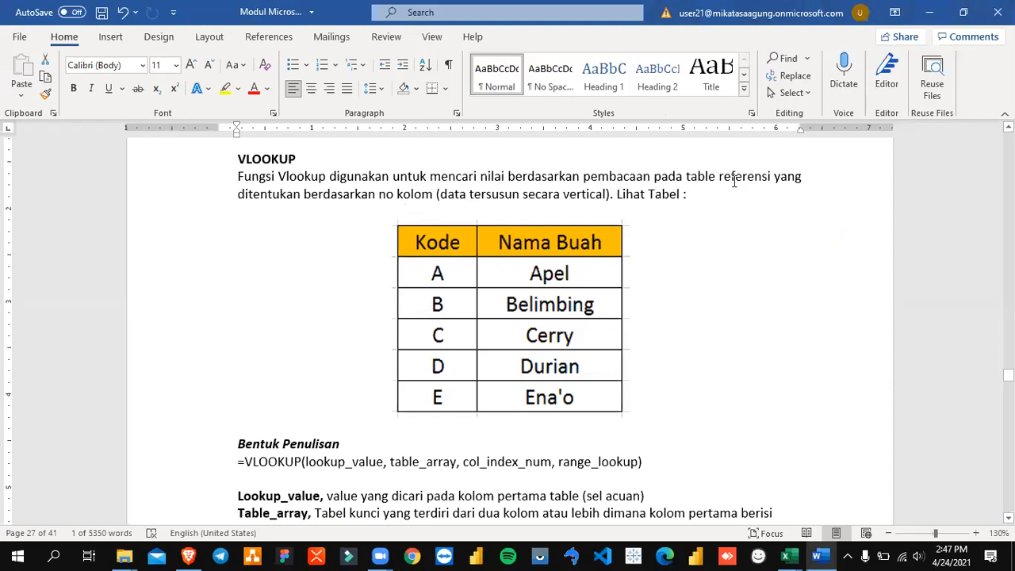
{"action": "left_click_drag", "start_coordinate": [732, 181], "coordinate": [775, 179]}
{"action": "key", "text": "alt+Tab"}
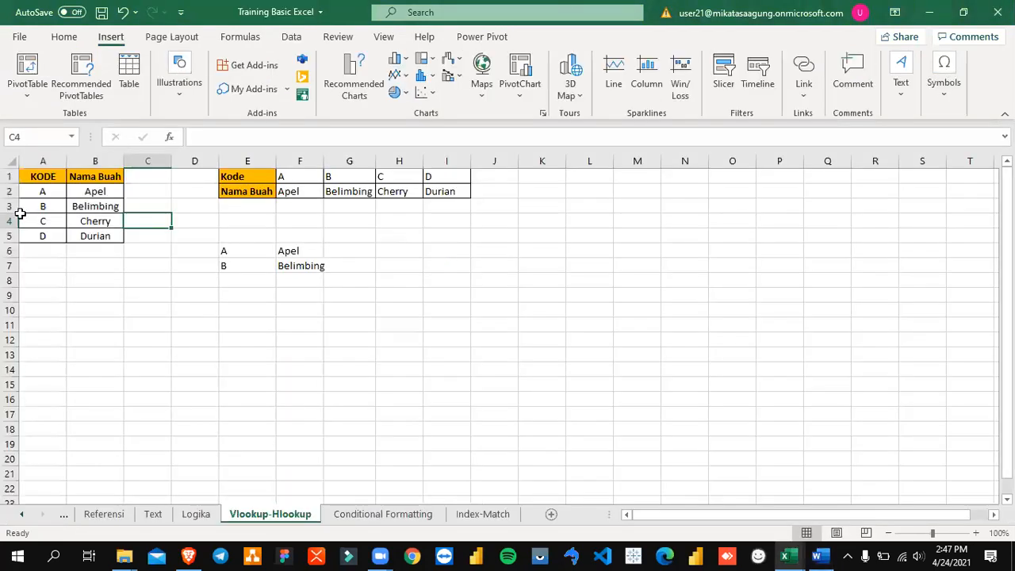
{"action": "left_click", "coordinate": [50, 159]}
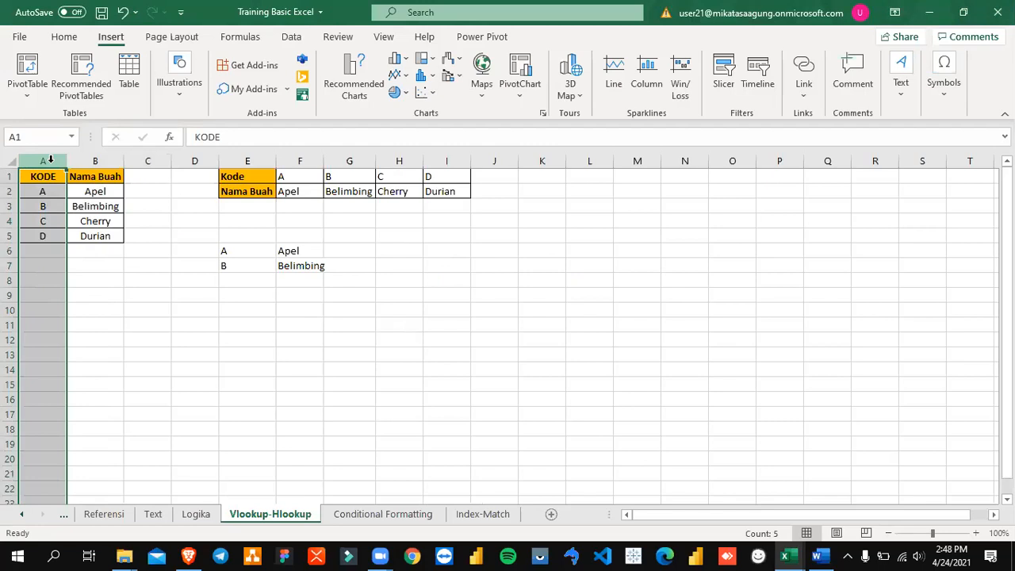
{"action": "left_click", "coordinate": [117, 219]}
{"action": "left_click", "coordinate": [53, 161]}
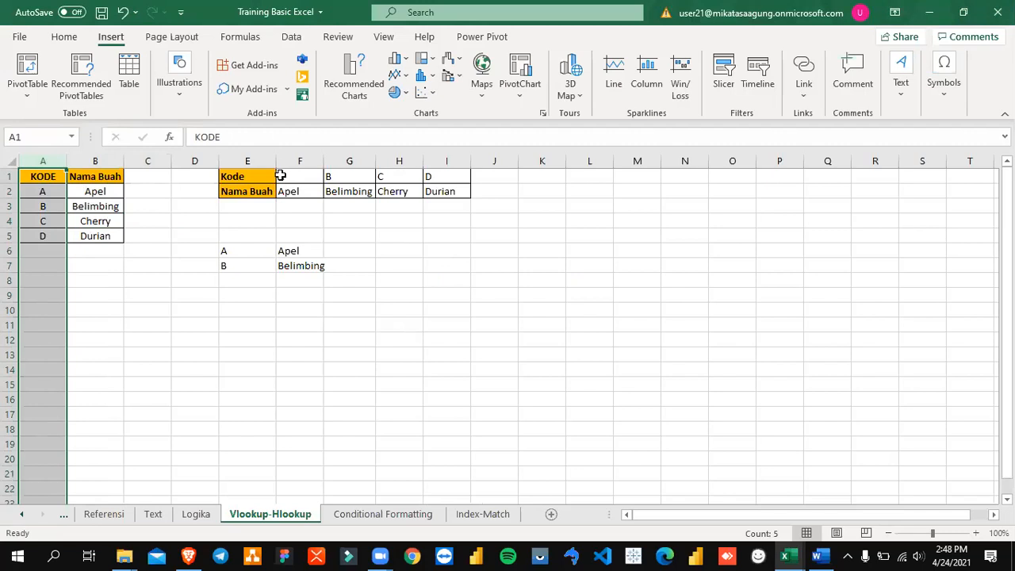
Step: Examine the horizontal Kode and Nama Buah table in E1:I2 and the HLOOKUP example in E6:F6
{"action": "left_click_drag", "start_coordinate": [281, 176], "coordinate": [282, 193]}
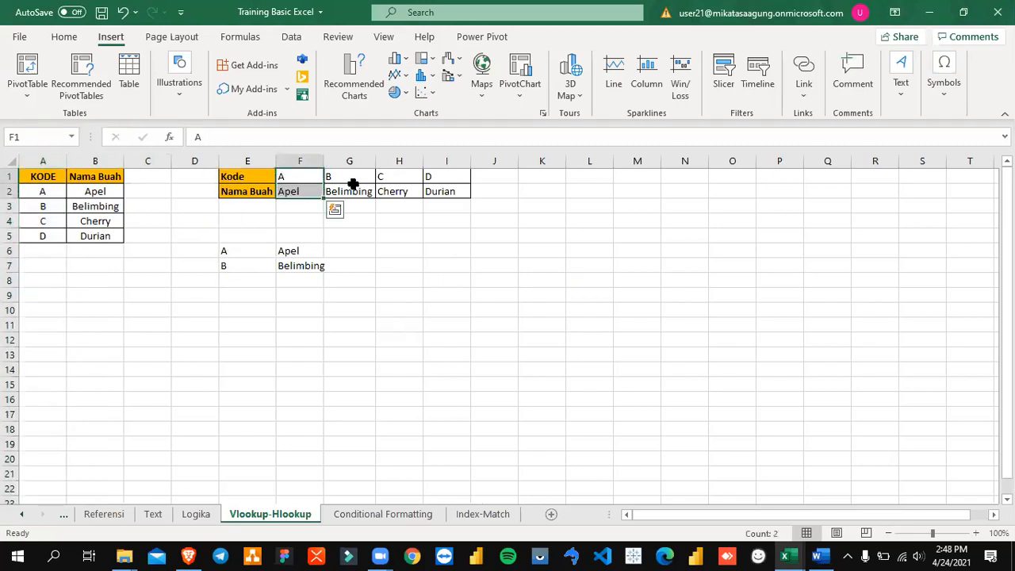
{"action": "left_click", "coordinate": [249, 247]}
{"action": "left_click", "coordinate": [304, 252]}
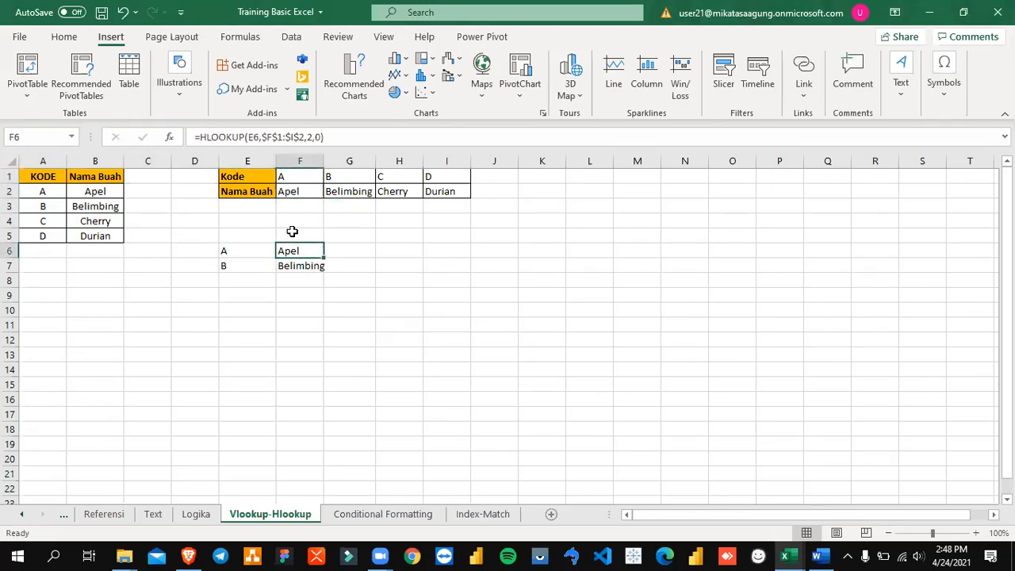
{"action": "left_click_drag", "start_coordinate": [232, 176], "coordinate": [384, 190]}
{"action": "left_click", "coordinate": [229, 178]}
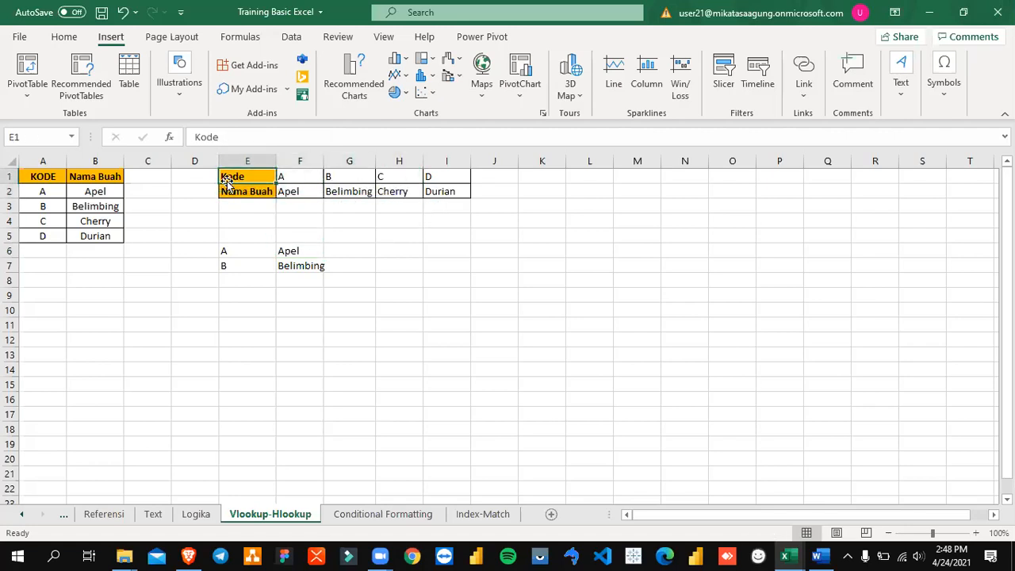
{"action": "left_click", "coordinate": [252, 247]}
{"action": "left_click", "coordinate": [306, 250]}
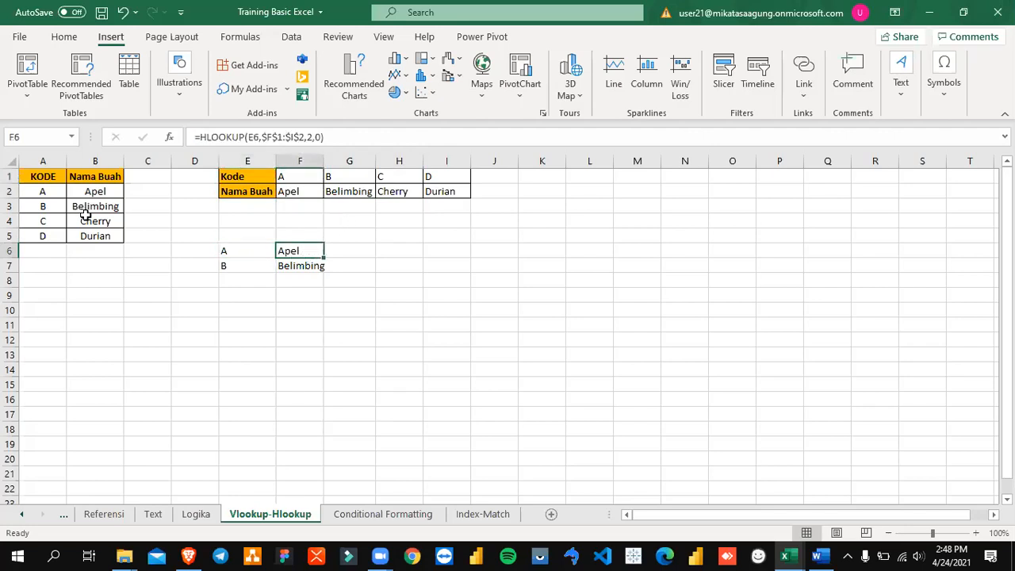
Step: Enter the codes A, B, C and D in cells A9 to A12 below the vertical fruit table
{"action": "left_click", "coordinate": [71, 282]}
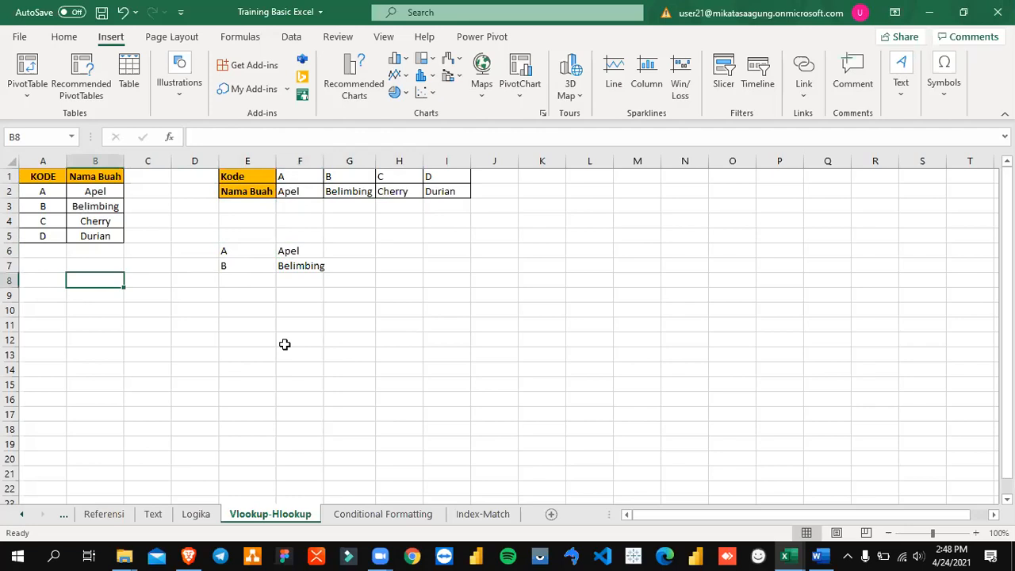
{"action": "key", "text": "Left"}
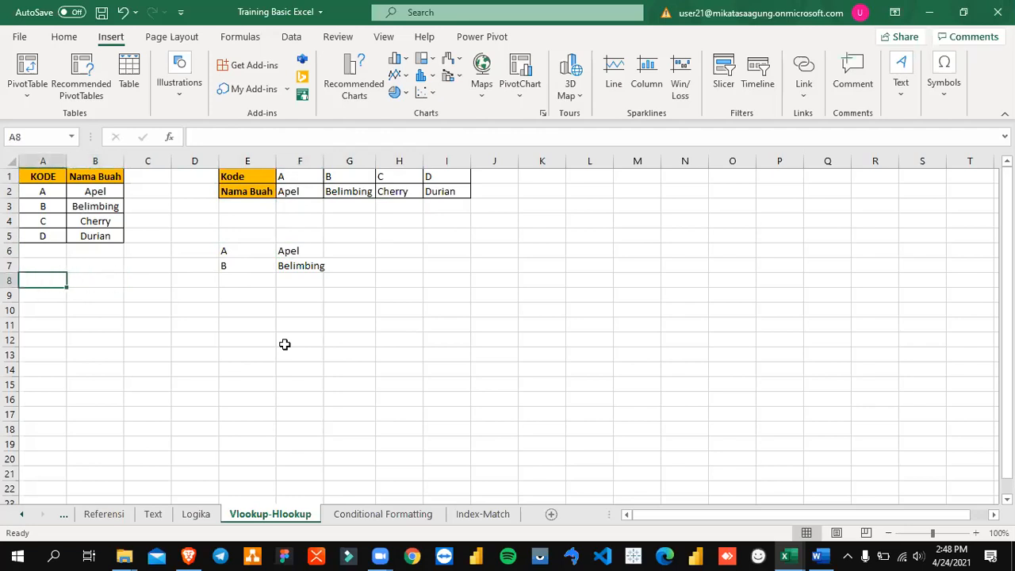
{"action": "key", "text": "Up"}
{"action": "key", "text": "Down"}
{"action": "key", "text": "Down"}
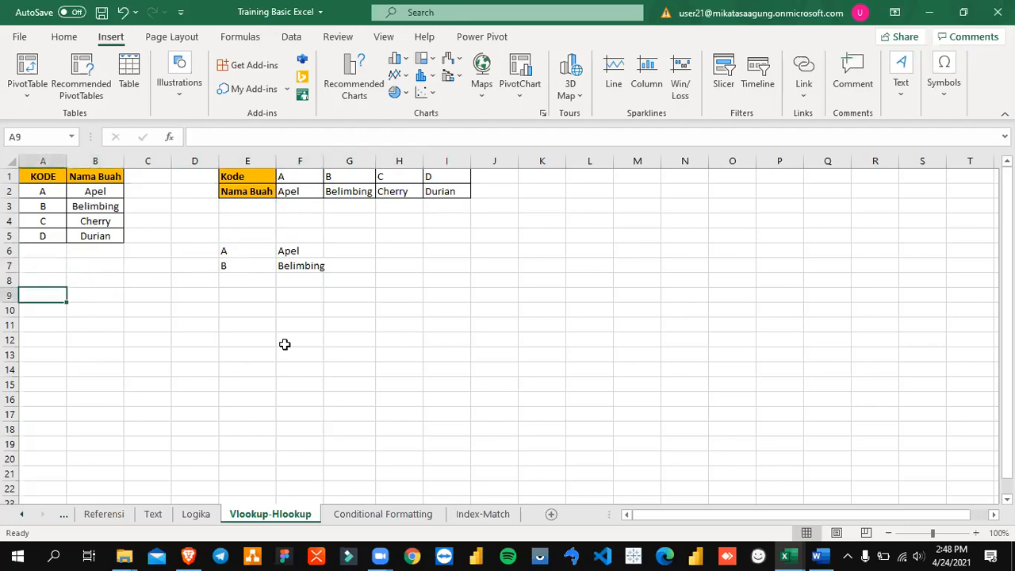
{"action": "type", "text": "A"}
{"action": "key", "text": "Return"}
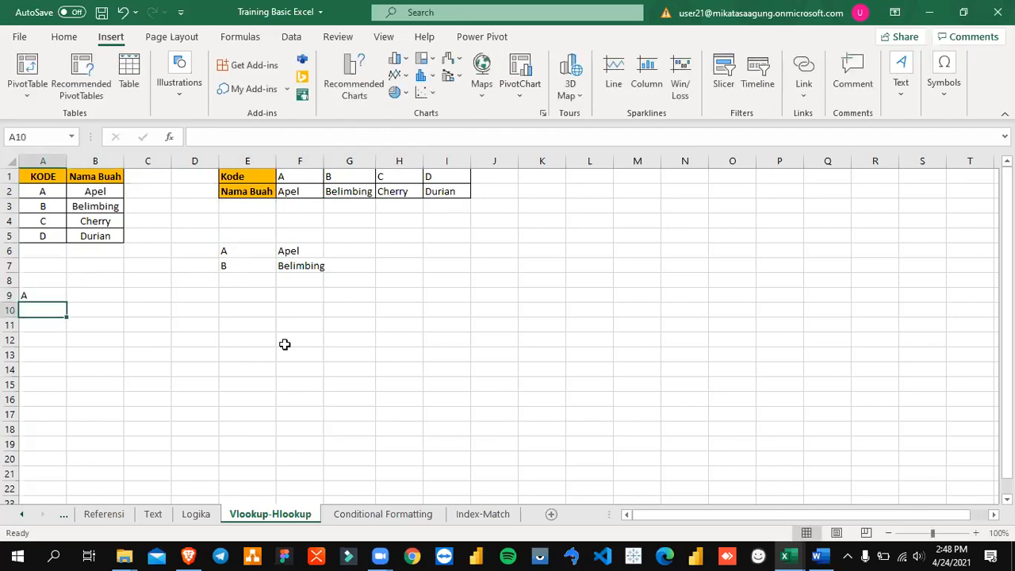
{"action": "type", "text": "B"}
{"action": "key", "text": "Return"}
{"action": "type", "text": "C"}
{"action": "key", "text": "Return"}
{"action": "type", "text": "D"}
{"action": "key", "text": "Return"}
{"action": "key", "text": "Up"}
{"action": "key", "text": "Up"}
{"action": "key", "text": "Up"}
{"action": "key", "text": "Up"}
{"action": "key", "text": "Right"}
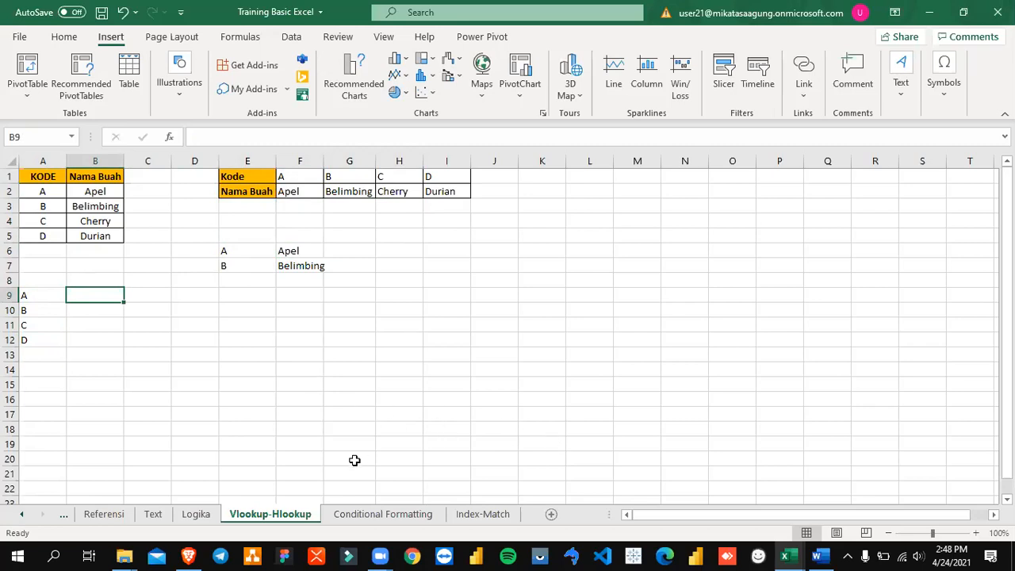
Step: Change the codes in cells A9 to A12 to the unsorted order D, B, C, A
{"action": "left_click", "coordinate": [189, 307]}
{"action": "left_click_drag", "start_coordinate": [35, 297], "coordinate": [32, 341]}
{"action": "left_click", "coordinate": [70, 310]}
{"action": "key", "text": "Up"}
{"action": "left_click", "coordinate": [46, 298]}
{"action": "type", "text": "D"}
{"action": "key", "text": "Return"}
{"action": "type", "text": "C"}
{"action": "key", "text": "Return"}
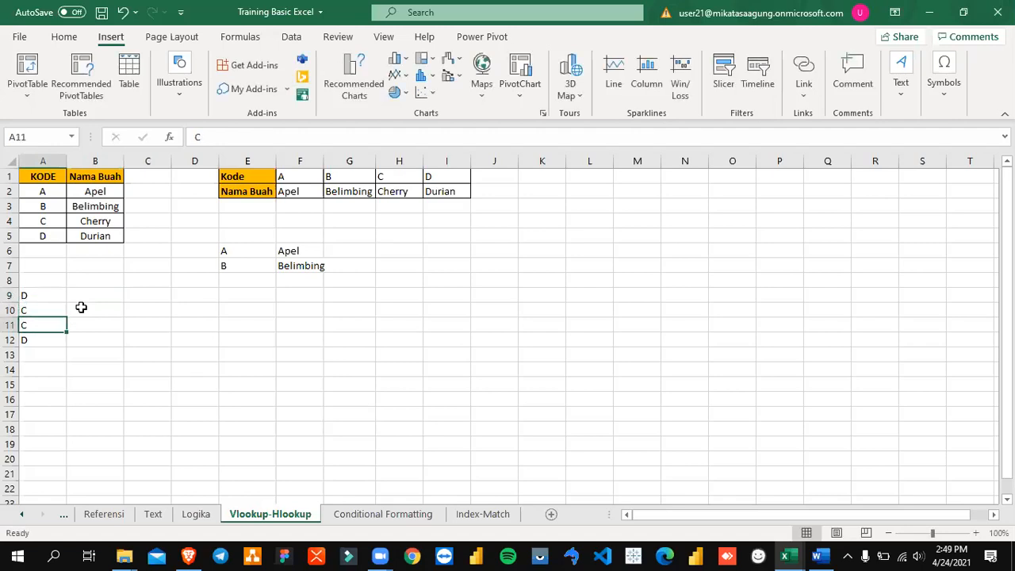
{"action": "type", "text": "B"}
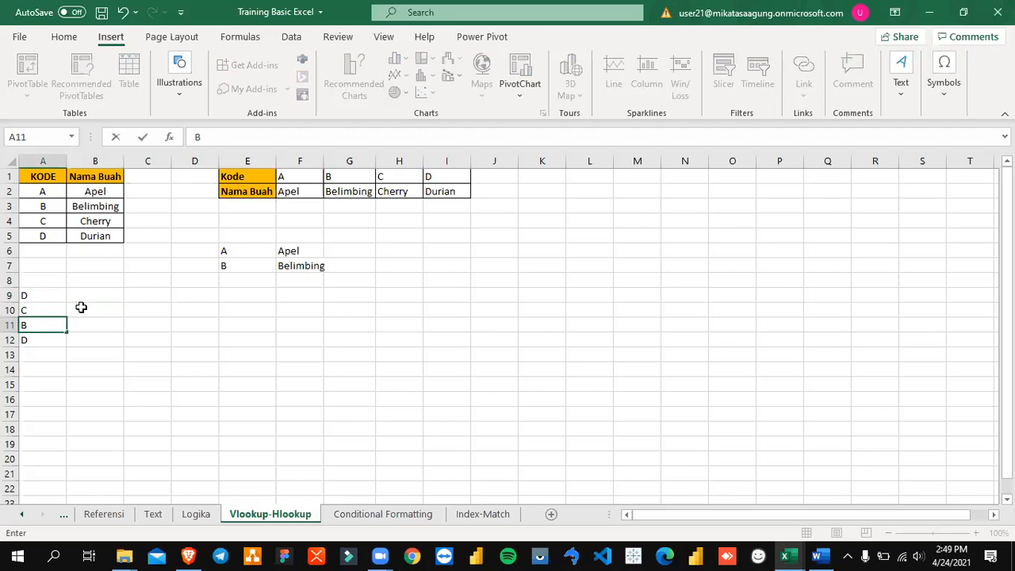
{"action": "key", "text": "Up"}
{"action": "type", "text": "B"}
{"action": "key", "text": "Return"}
{"action": "type", "text": "C"}
{"action": "key", "text": "Return"}
{"action": "type", "text": "A"}
{"action": "key", "text": "Return"}
Step: Start a formula in cell B9 beside the first lookup code
{"action": "key", "text": "Up"}
{"action": "key", "text": "Up"}
{"action": "key", "text": "Up"}
{"action": "key", "text": "Up"}
{"action": "key", "text": "Right"}
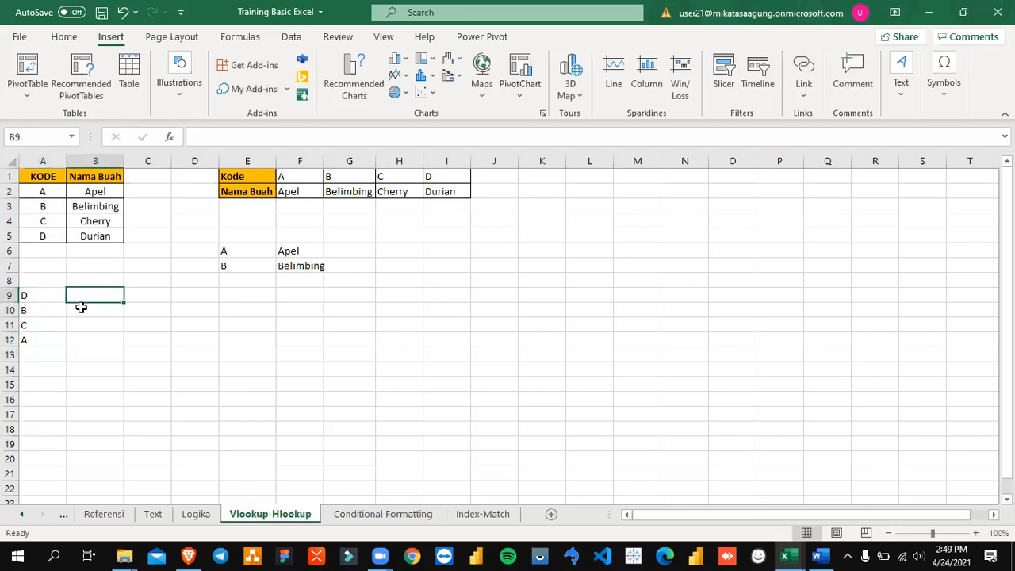
{"action": "type", "text": "="}
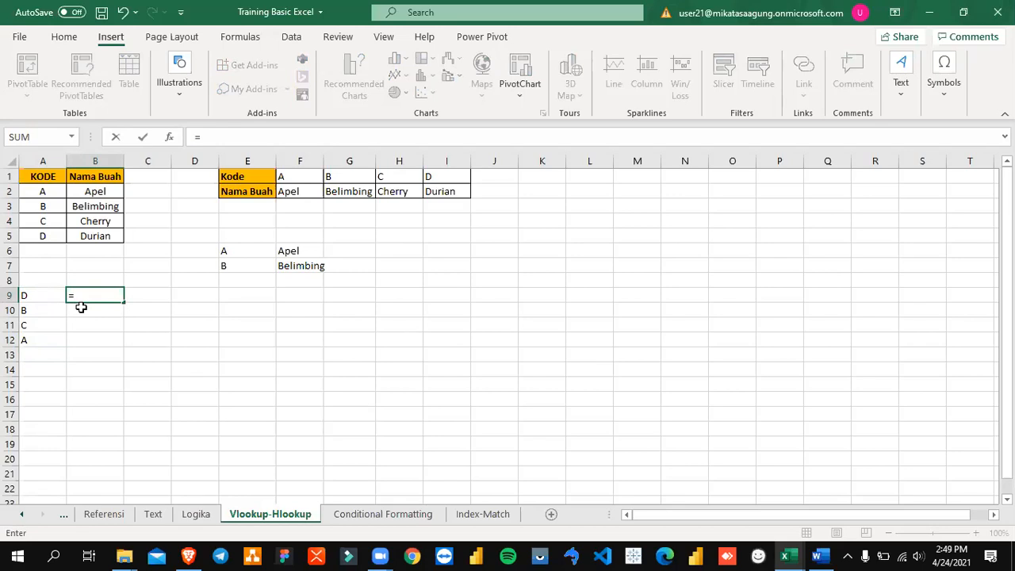
{"action": "type", "text": "AND"}
{"action": "key", "text": "BackSpace"}
{"action": "key", "text": "BackSpace"}
{"action": "key", "text": "BackSpace"}
{"action": "type", "text": "OR"}
{"action": "key", "text": "BackSpace"}
{"action": "key", "text": "BackSpace"}
{"action": "type", "text": "NOT"}
{"action": "key", "text": "BackSpace"}
{"action": "key", "text": "BackSpace"}
{"action": "key", "text": "BackSpace"}
{"action": "type", "text": "IF"}
{"action": "key", "text": "BackSpace"}
{"action": "key", "text": "BackSpace"}
Step: Use the VLOOKUP function in B9's formula with A9 as its lookup value
{"action": "type", "text": "VLOOK"}
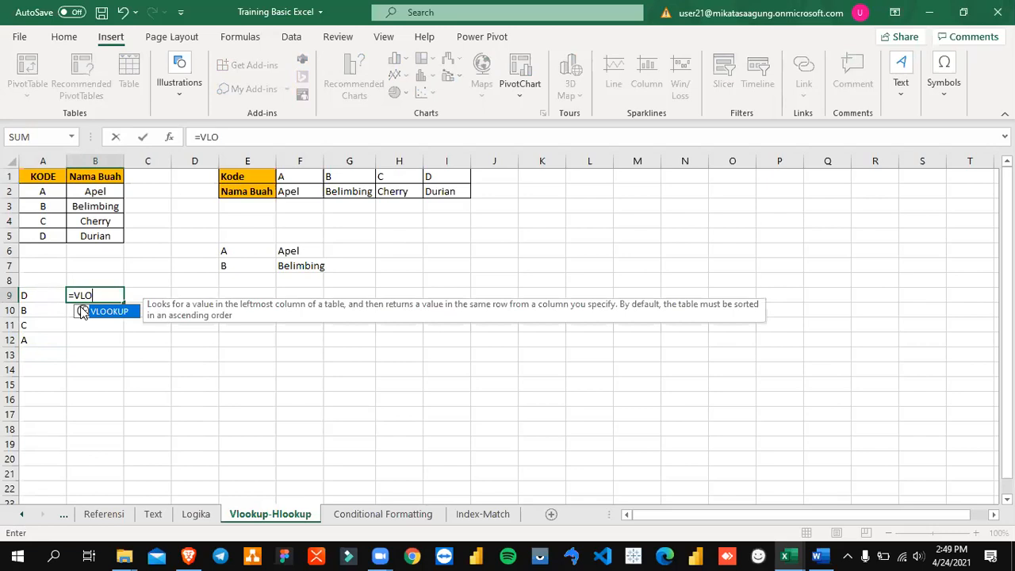
{"action": "double_click", "coordinate": [103, 310]}
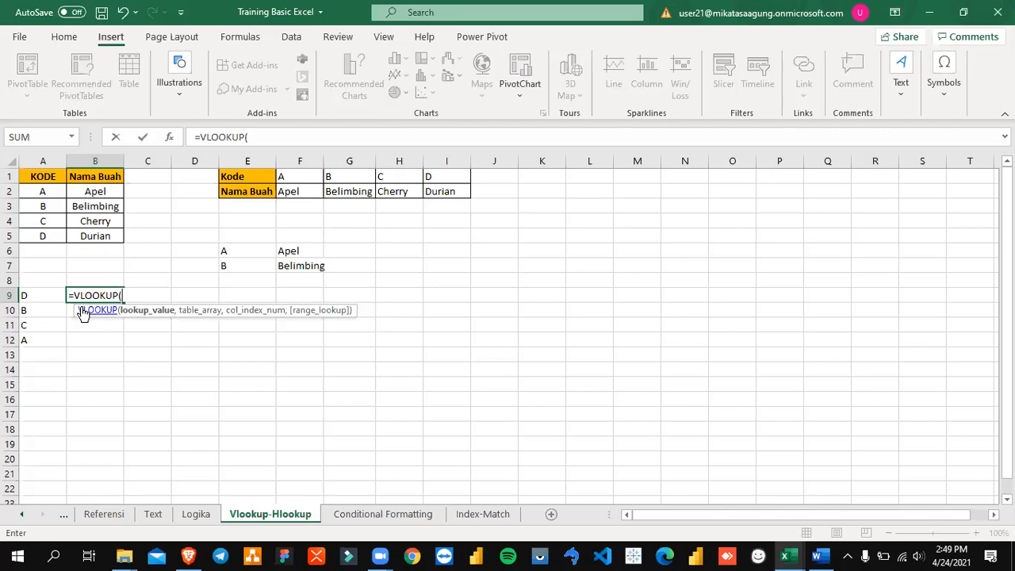
{"action": "key", "text": "Left"}
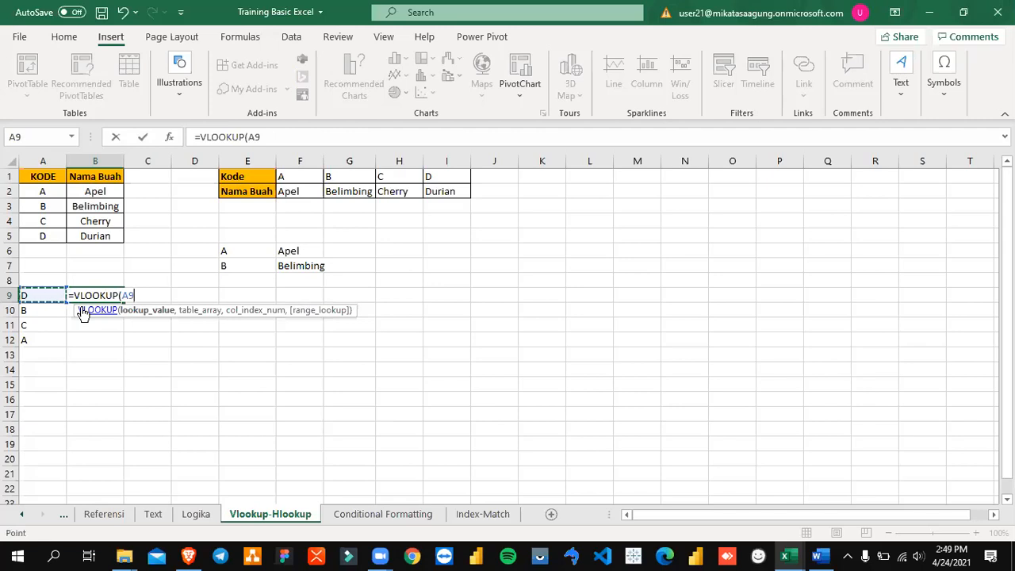
{"action": "type", "text": ","}
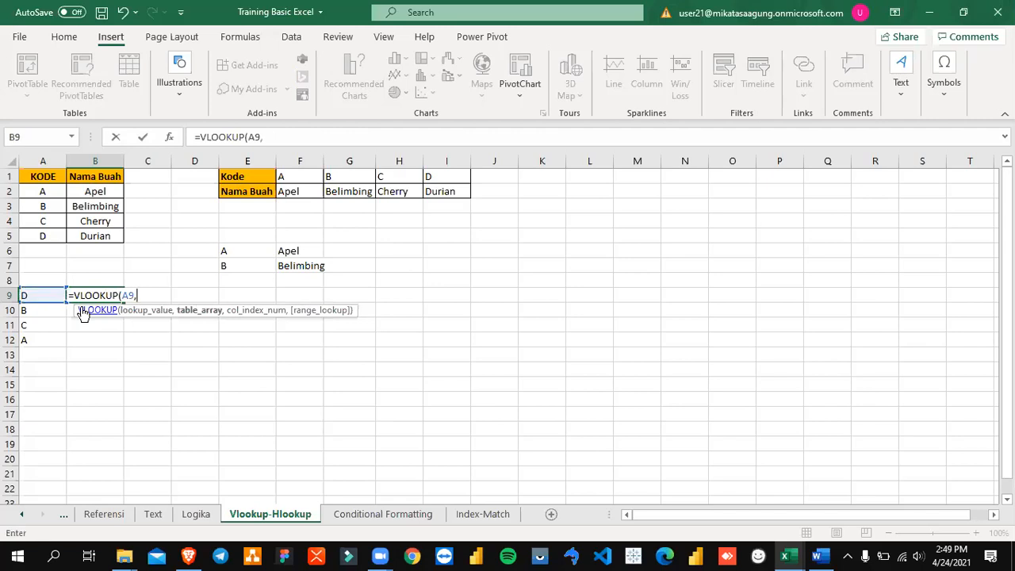
Step: Set the VLOOKUP table array to A2:B5, the fruit table without its header row
{"action": "key", "text": "Up"}
{"action": "key", "text": "Up"}
{"action": "key", "text": "Up"}
{"action": "key", "text": "Up"}
{"action": "key", "text": "Up"}
{"action": "key", "text": "Up"}
{"action": "key", "text": "Up"}
{"action": "key", "text": "Up"}
{"action": "key", "text": "Left"}
{"action": "key", "text": "Down"}
{"action": "key", "text": "shift+Right"}
{"action": "key", "text": "shift+Down"}
{"action": "key", "text": "shift+Down"}
{"action": "key", "text": "shift+Down"}
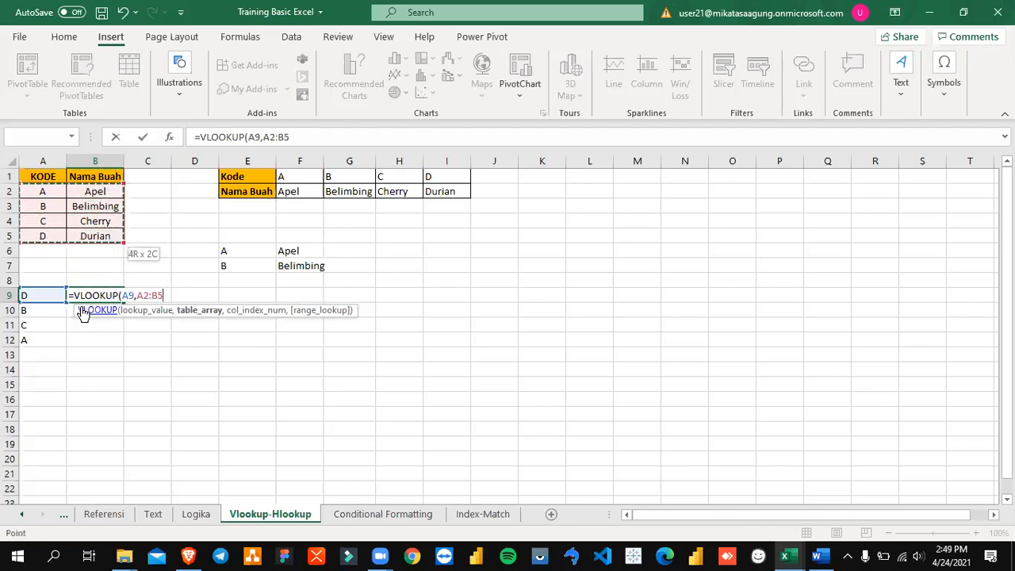
Step: Shrink the table array selection to A2 and extend it again over A2:B5
{"action": "key", "text": "shift+Up"}
{"action": "key", "text": "shift+Up"}
{"action": "key", "text": "shift+Up"}
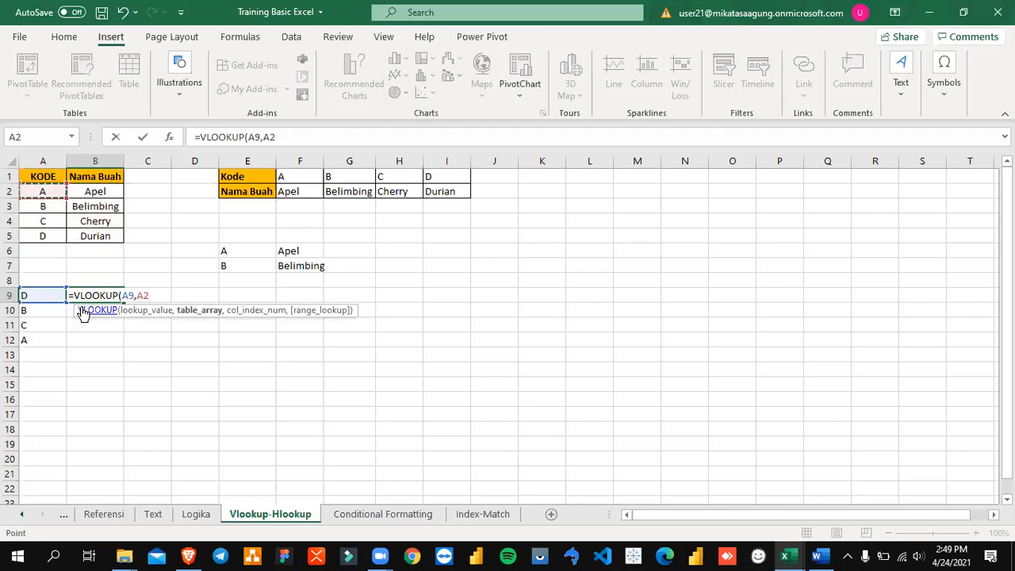
{"action": "key", "text": "shift+Down"}
{"action": "key", "text": "shift+Down"}
{"action": "key", "text": "shift+Down"}
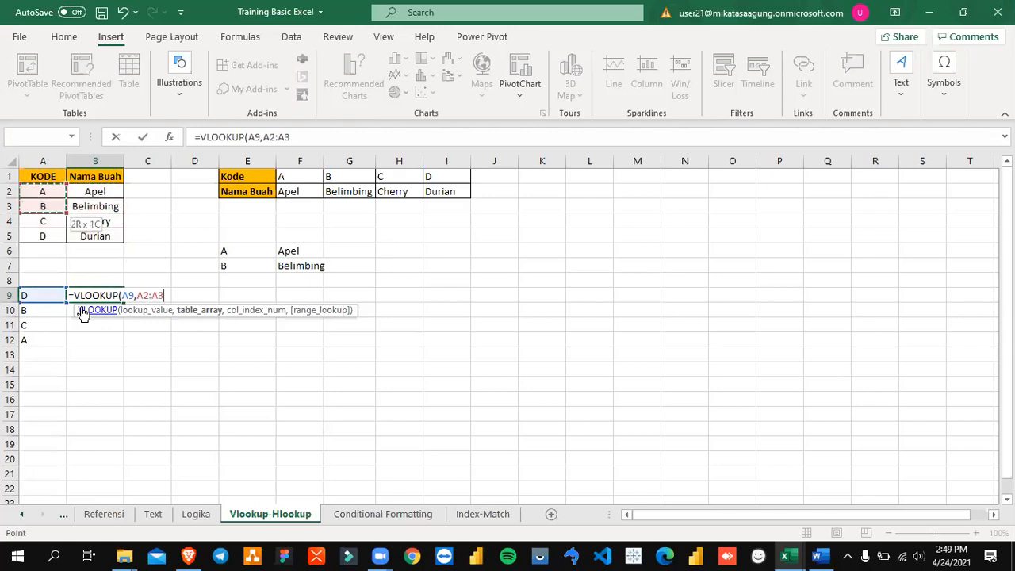
{"action": "key", "text": "shift+Left"}
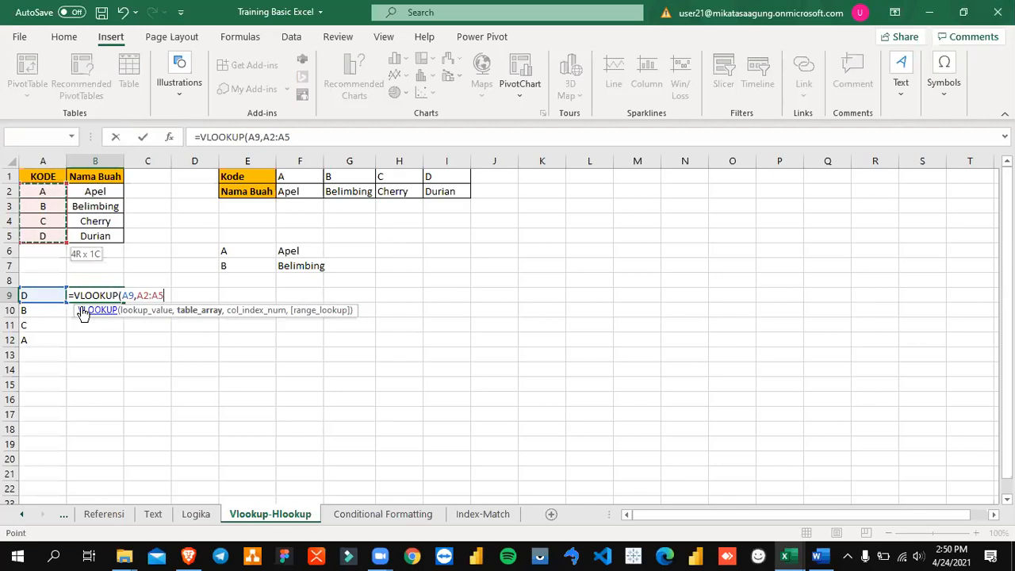
{"action": "key", "text": "shift+Right"}
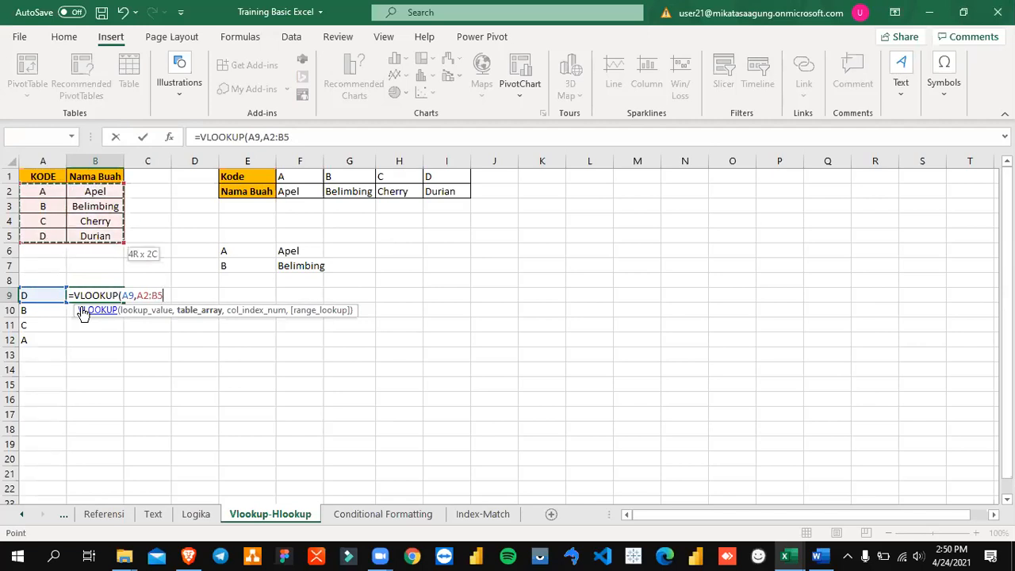
Step: Change the VLOOKUP table array in B9 to A1:B5, including the header row
{"action": "key", "text": "Up"}
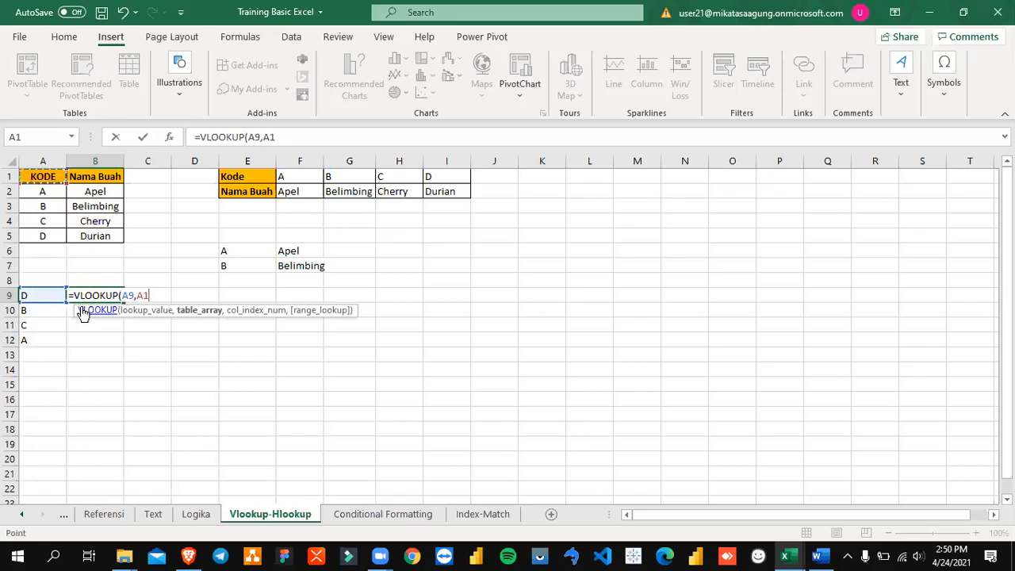
{"action": "key", "text": "shift+Down"}
{"action": "key", "text": "shift+Down"}
{"action": "key", "text": "shift+Down"}
{"action": "key", "text": "shift+Down"}
{"action": "key", "text": "shift+Right"}
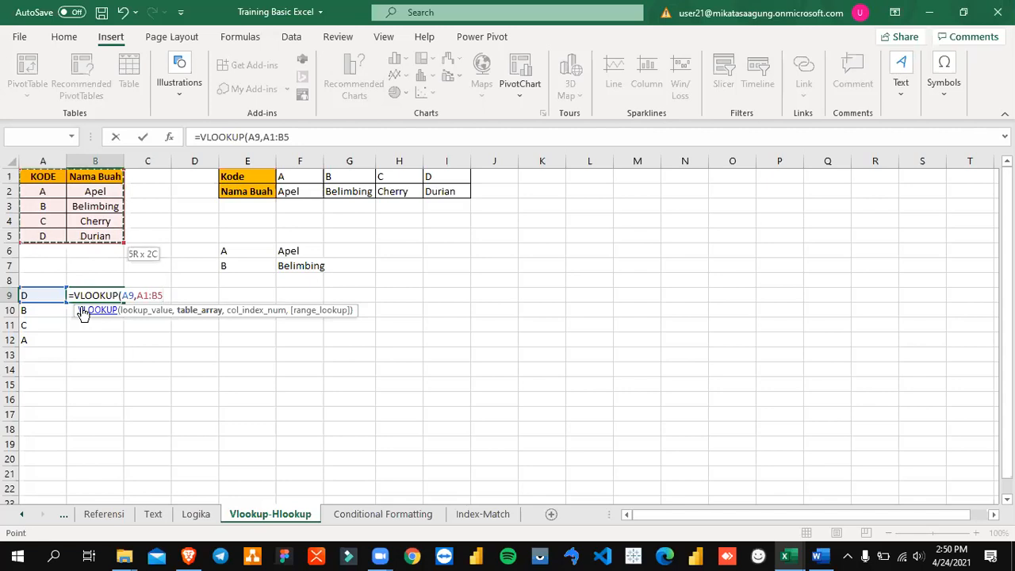
{"action": "type", "text": ","}
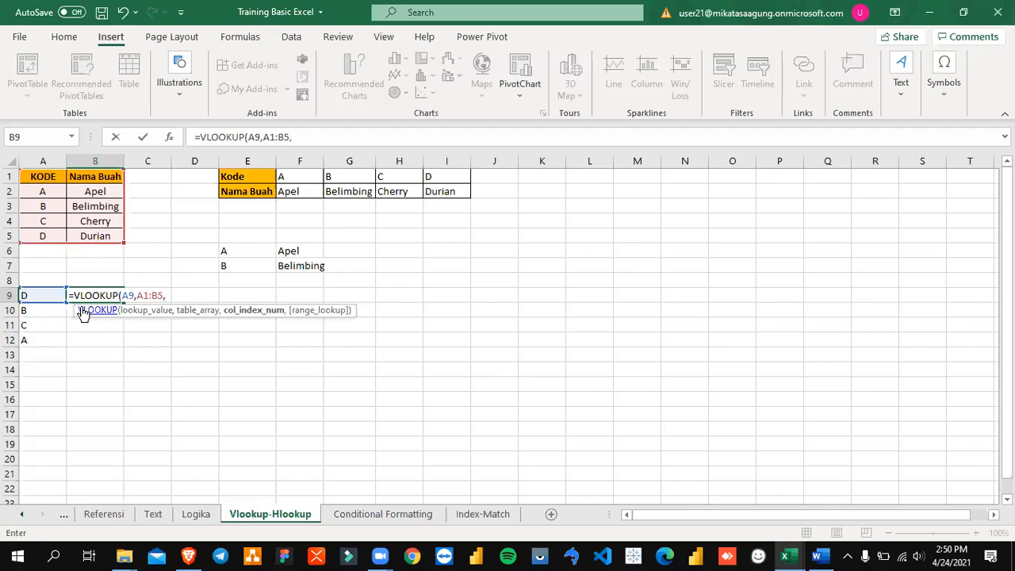
{"action": "type", "text": "1,"}
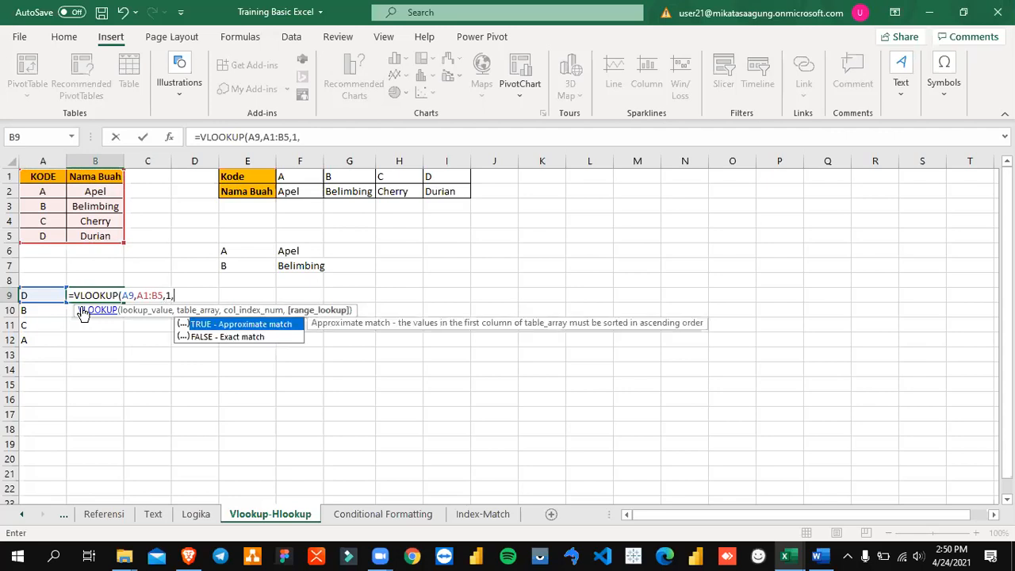
{"action": "type", "text": "0"}
Step: Finish B9's VLOOKUP formula with column index 1 and range lookup 0 for an exact match
{"action": "key", "text": "Return"}
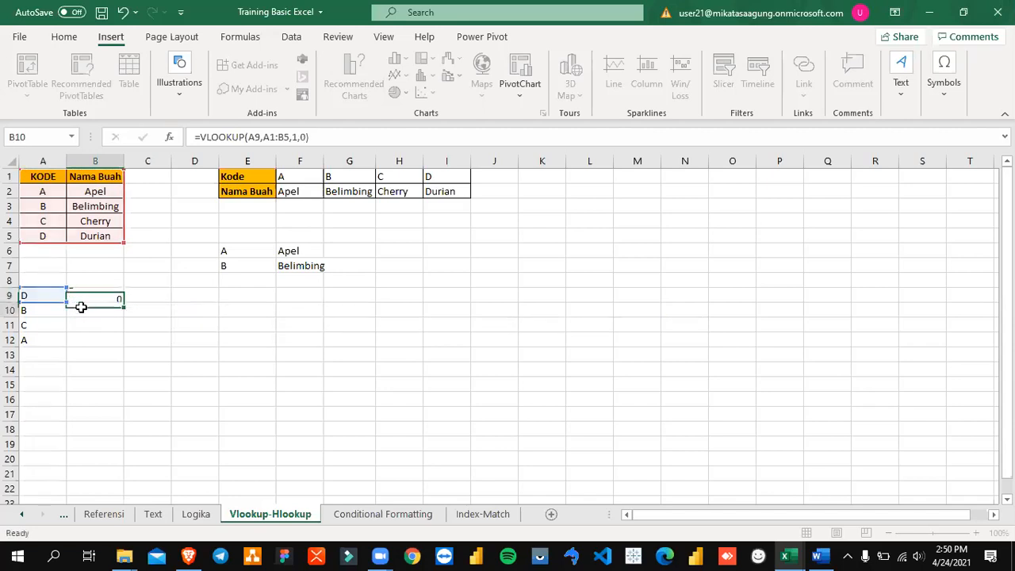
{"action": "key", "text": "Up"}
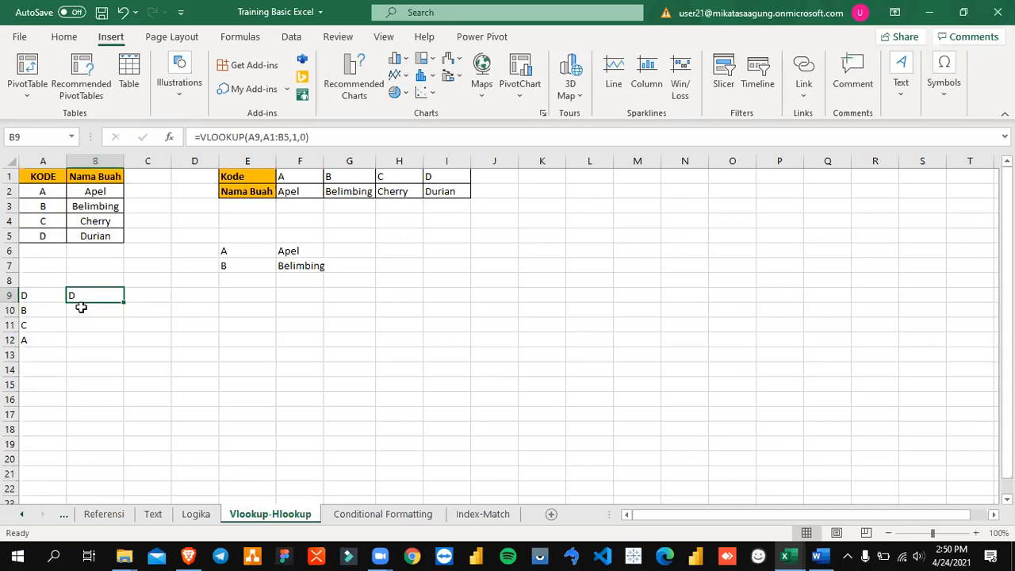
Step: Change the column index in B9's VLOOKUP formula to 2
{"action": "key", "text": "F2"}
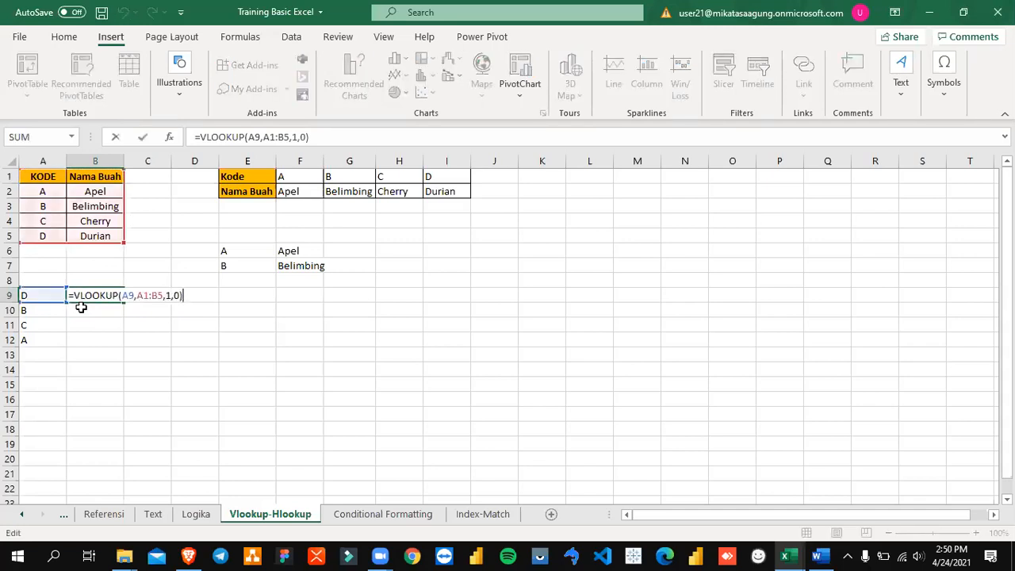
{"action": "key", "text": "Left"}
{"action": "key", "text": "Left"}
{"action": "key", "text": "Left"}
{"action": "key", "text": "BackSpace"}
{"action": "type", "text": "2"}
{"action": "key", "text": "Return"}
{"action": "key", "text": "Up"}
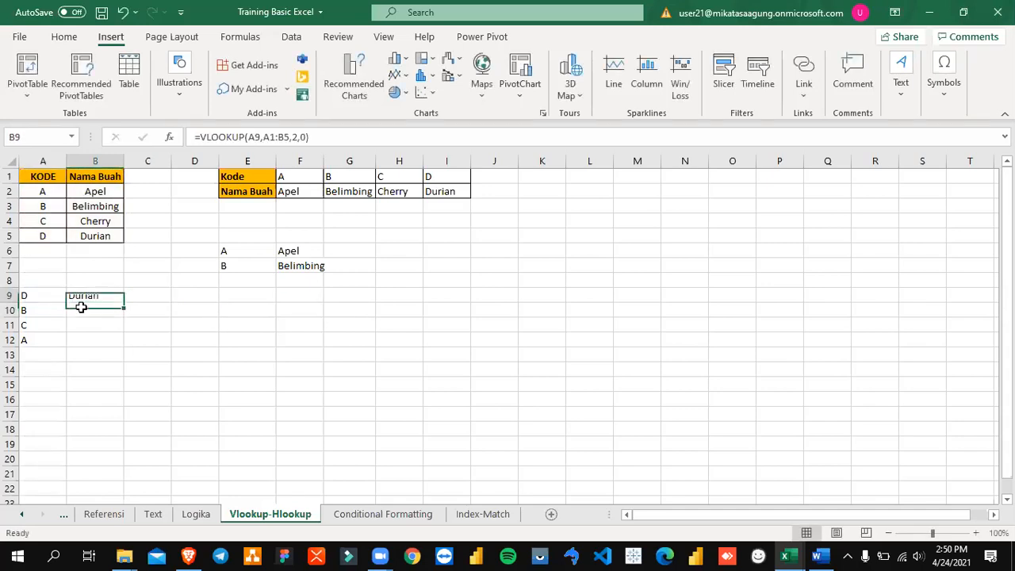
Step: Examine the lookup value, table array and column index arguments of B9's VLOOKUP formula
{"action": "key", "text": "F2"}
{"action": "key", "text": "Left"}
{"action": "key", "text": "Left"}
{"action": "key", "text": "Left"}
{"action": "key", "text": "Left"}
{"action": "key", "text": "Left"}
{"action": "key", "text": "Left"}
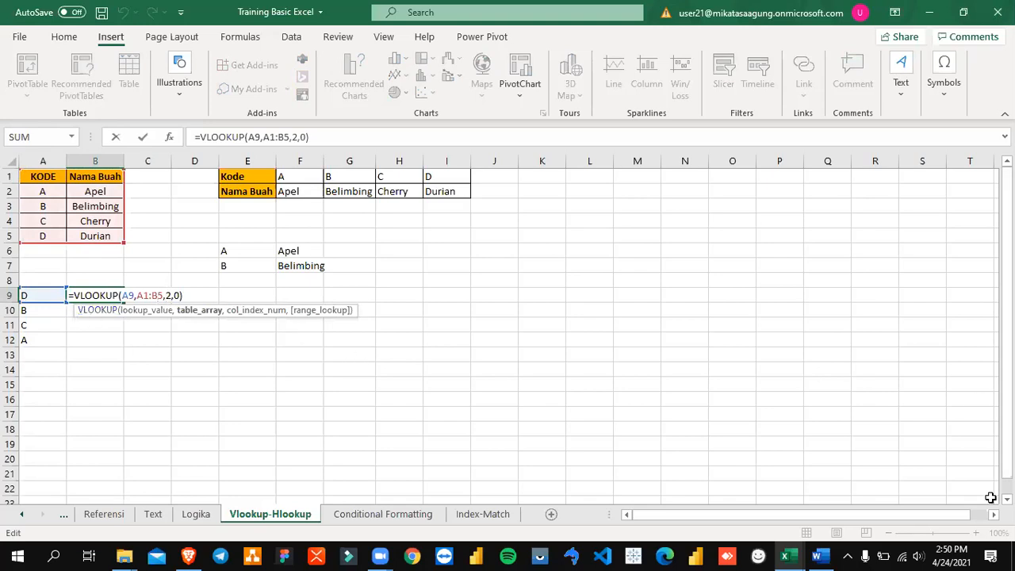
{"action": "key", "text": "ctrl+Return"}
{"action": "left_click", "coordinate": [978, 534]}
{"action": "left_click", "coordinate": [979, 533]}
{"action": "left_click", "coordinate": [979, 534]}
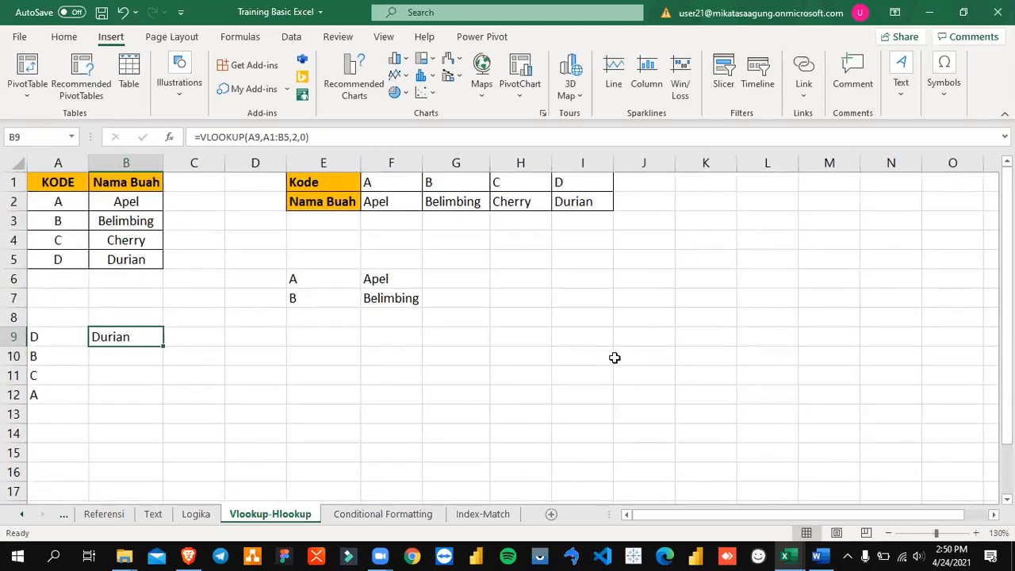
{"action": "key", "text": "F2"}
{"action": "key", "text": "Left"}
{"action": "key", "text": "Left"}
{"action": "key", "text": "Left"}
{"action": "key", "text": "Left"}
{"action": "key", "text": "Left"}
{"action": "key", "text": "Left"}
{"action": "key", "text": "Left"}
{"action": "key", "text": "Left"}
{"action": "key", "text": "Left"}
{"action": "key", "text": "Left"}
{"action": "key", "text": "Left"}
{"action": "key", "text": "shift+Left"}
{"action": "key", "text": "shift+Left"}
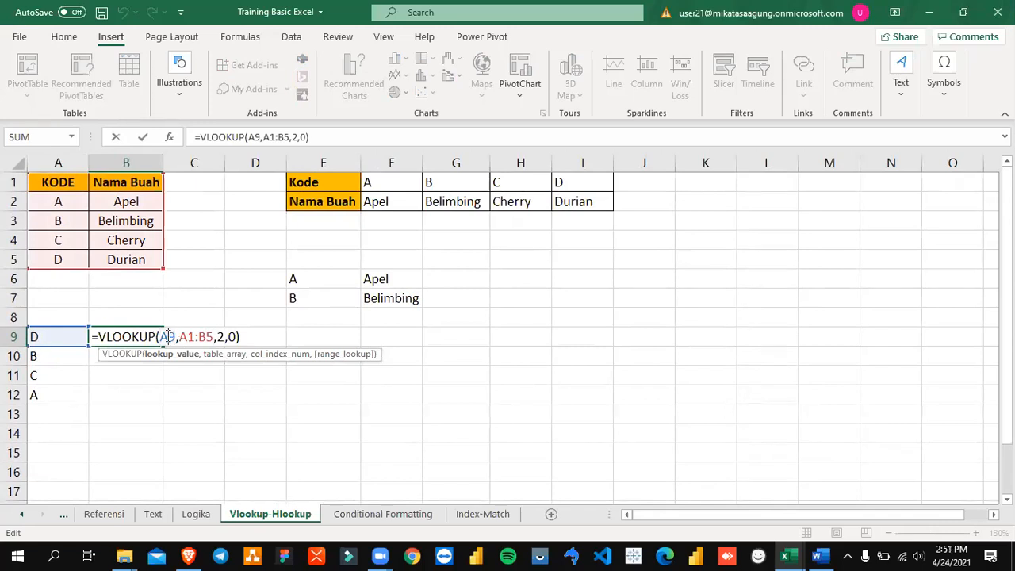
{"action": "left_click_drag", "start_coordinate": [179, 336], "coordinate": [214, 336]}
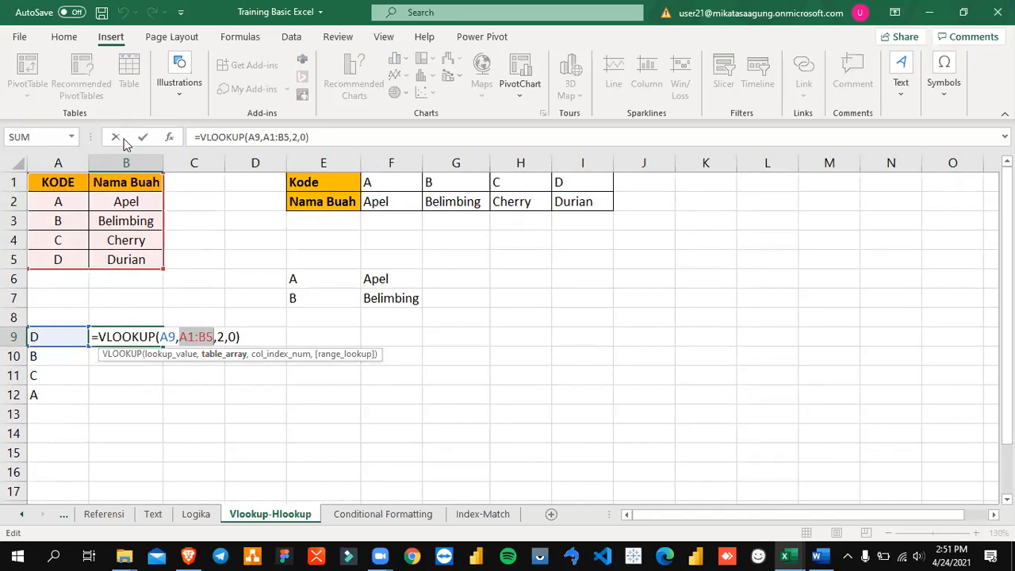
{"action": "double_click", "coordinate": [221, 336]}
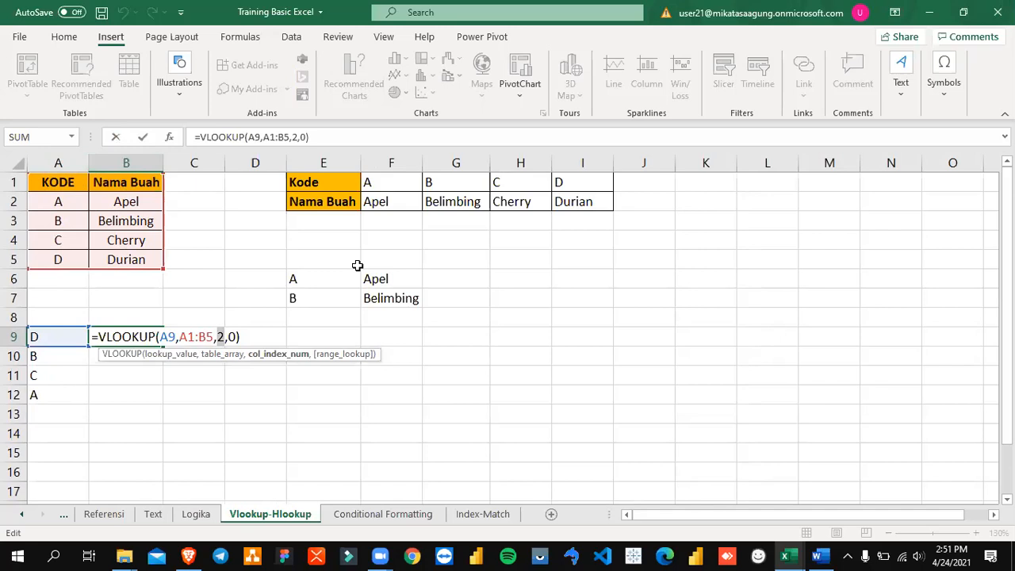
Step: Clear the range lookup argument in B9 to view its match options, and re-enter 0 for an exact match
{"action": "key", "text": "Right"}
{"action": "key", "text": "Right"}
{"action": "key", "text": "BackSpace"}
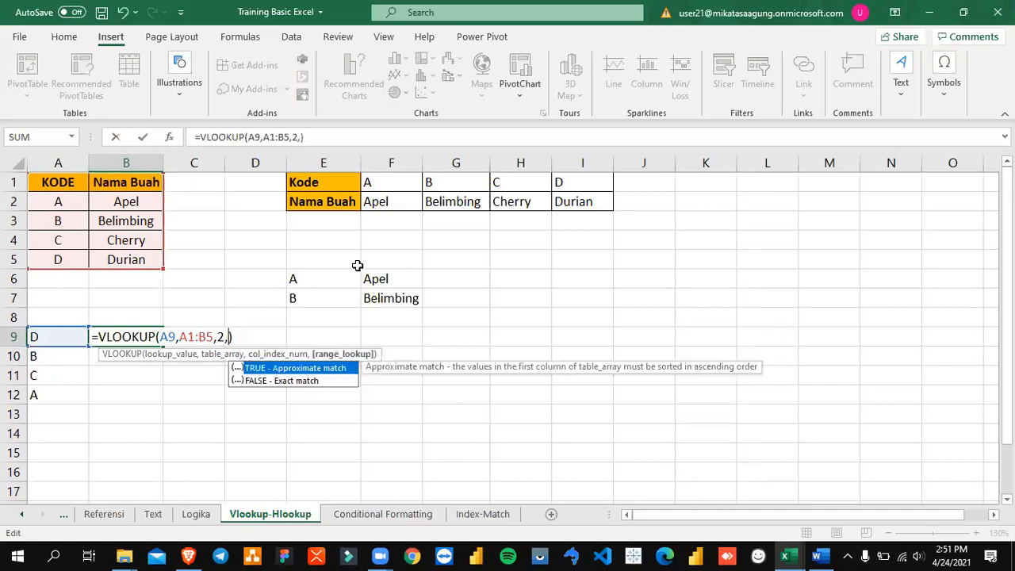
{"action": "type", "text": "0"}
{"action": "key", "text": "Return"}
{"action": "key", "text": "Up"}
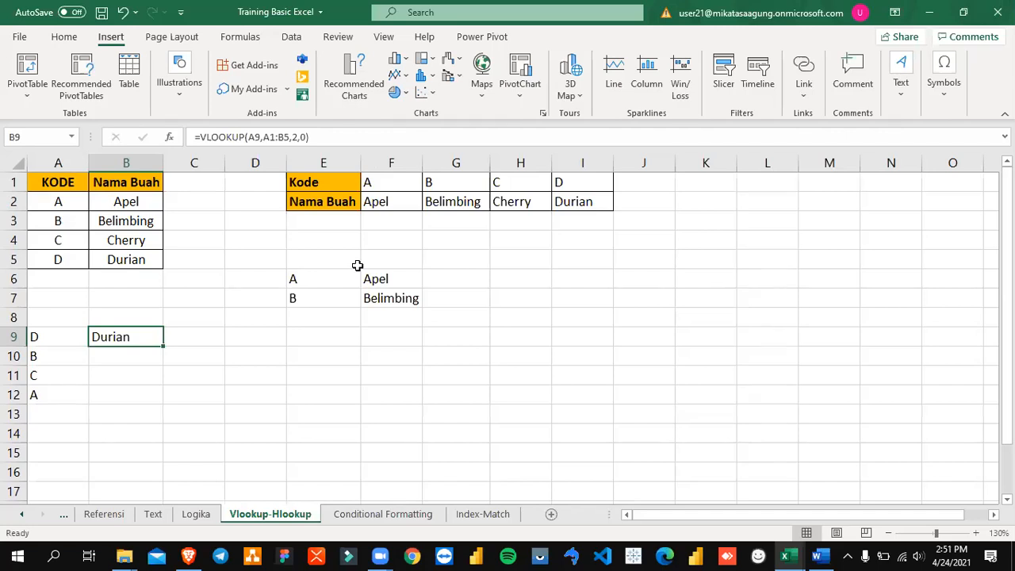
Step: Fill B9's VLOOKUP formula down through B12 with its relative table range
{"action": "key", "text": "Down"}
{"action": "key", "text": "Down"}
{"action": "key", "text": "Up"}
{"action": "key", "text": "Up"}
{"action": "left_click_drag", "start_coordinate": [160, 347], "coordinate": [150, 397]}
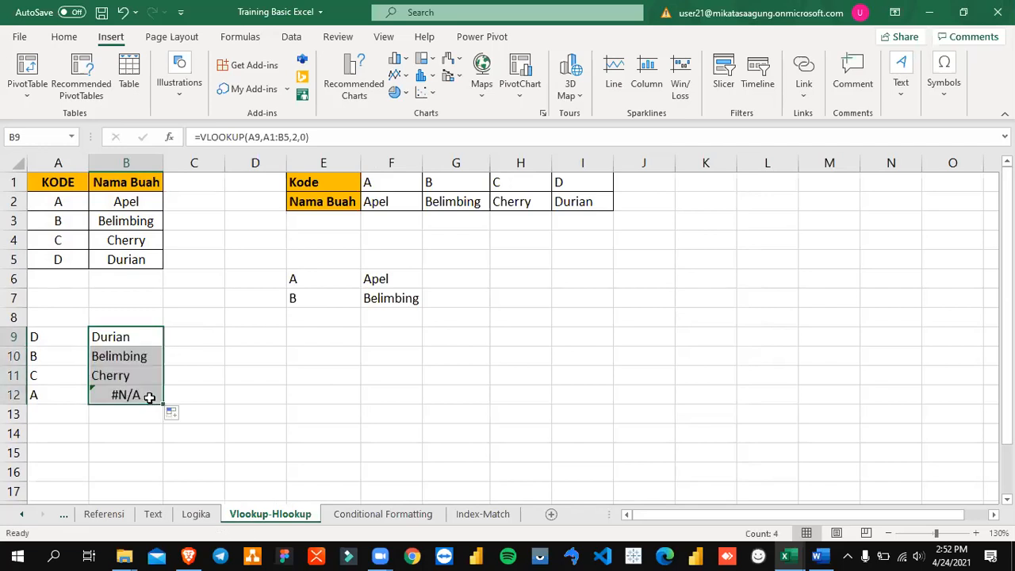
Step: Inspect the copied VLOOKUP formulas in B10:B12 and compare the table ranges they reference
{"action": "left_click", "coordinate": [134, 367]}
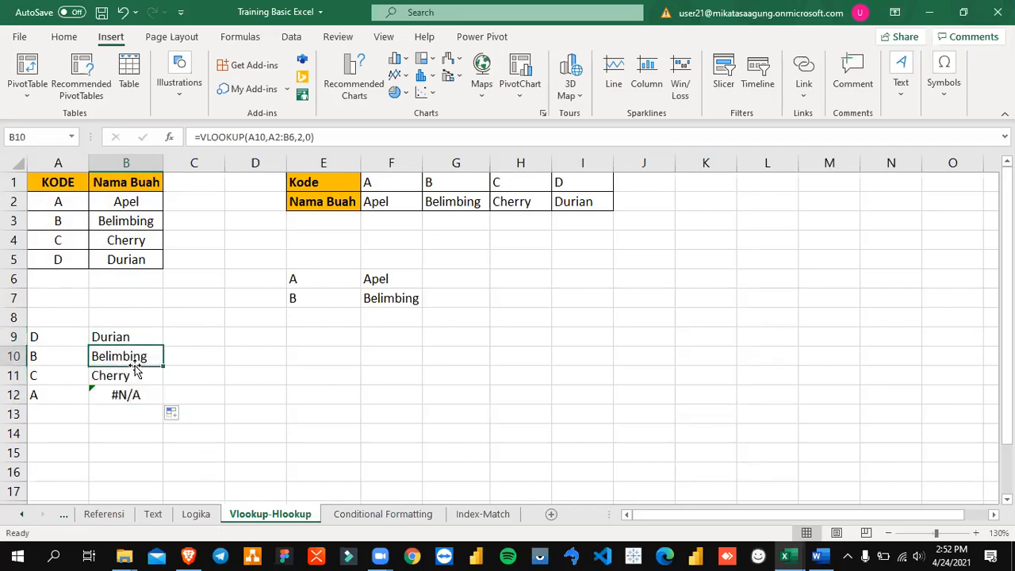
{"action": "double_click", "coordinate": [135, 367]}
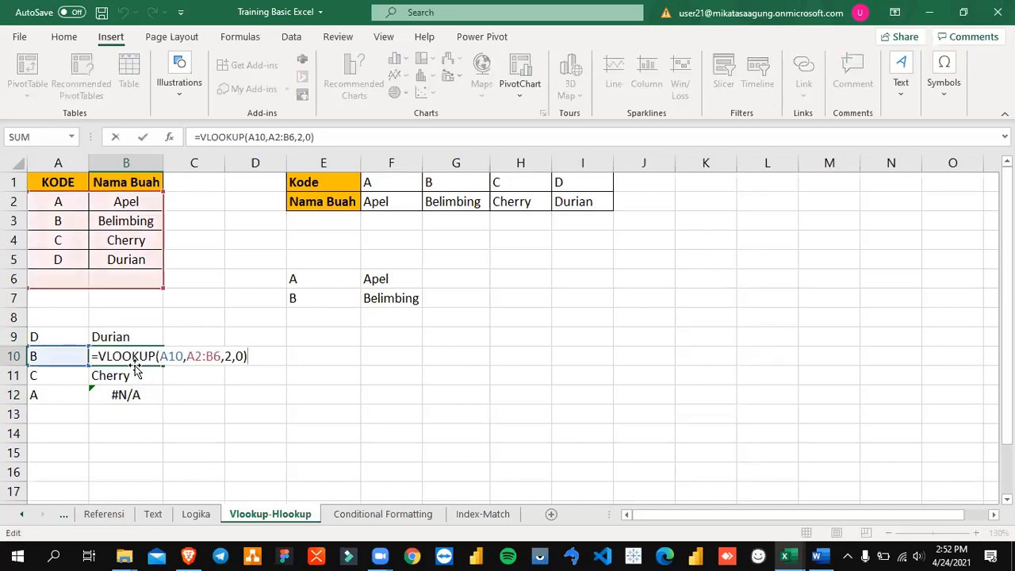
{"action": "key", "text": "Escape"}
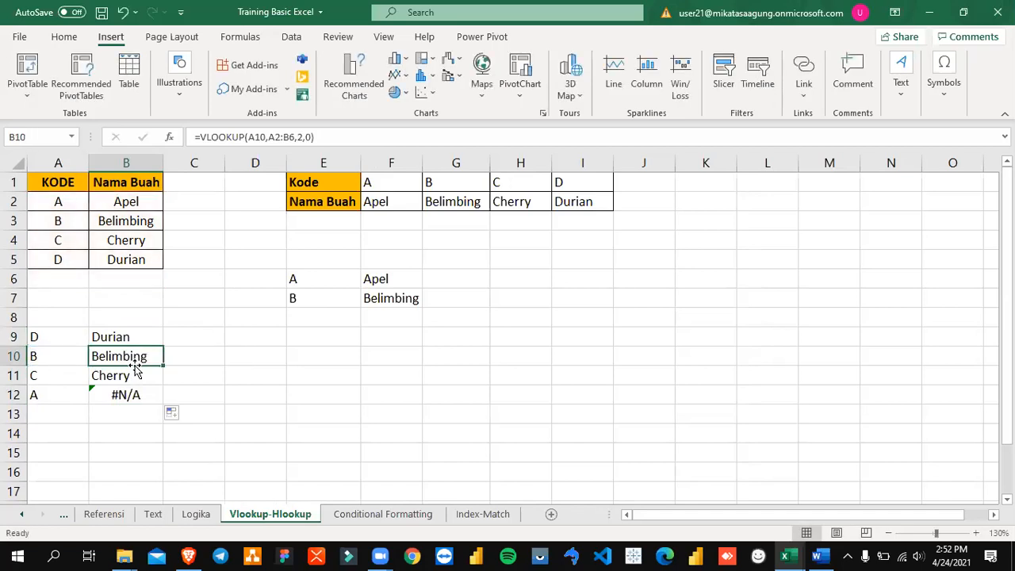
{"action": "key", "text": "F2"}
{"action": "key", "text": "Escape"}
{"action": "left_click", "coordinate": [137, 394]}
{"action": "key", "text": "F2"}
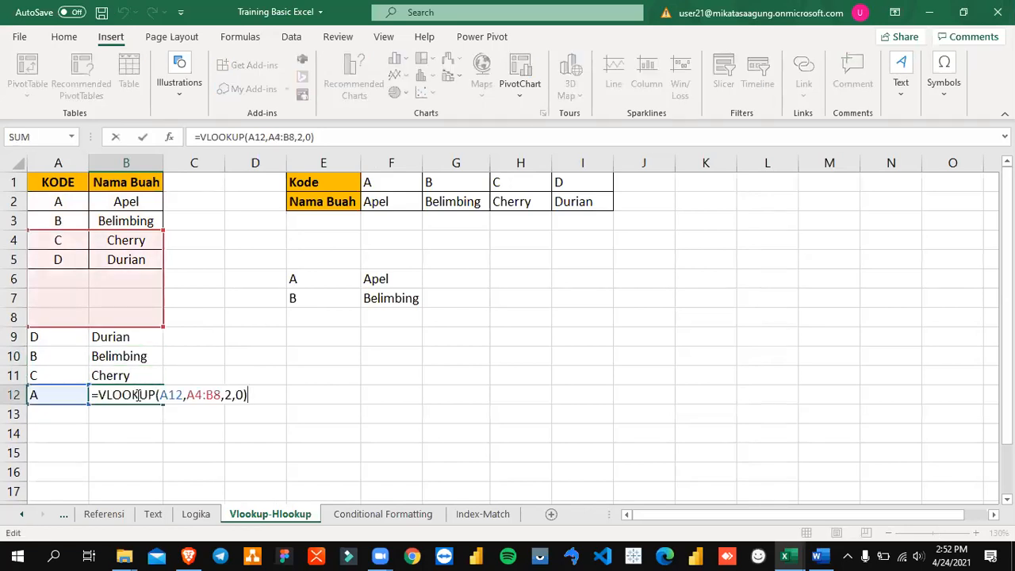
{"action": "key", "text": "ctrl+Return"}
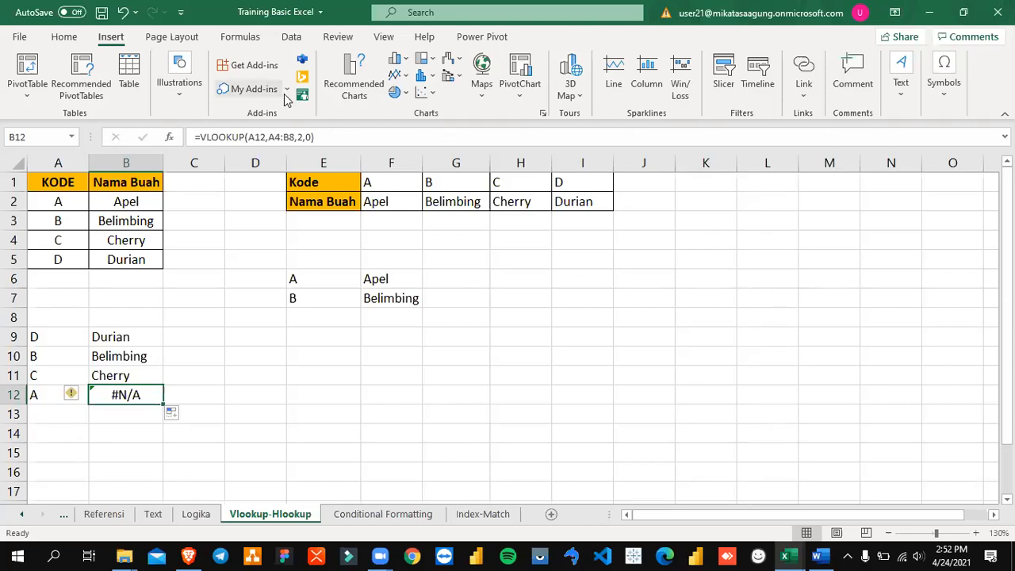
{"action": "left_click", "coordinate": [138, 356]}
{"action": "left_click", "coordinate": [135, 376]}
{"action": "left_click", "coordinate": [136, 394]}
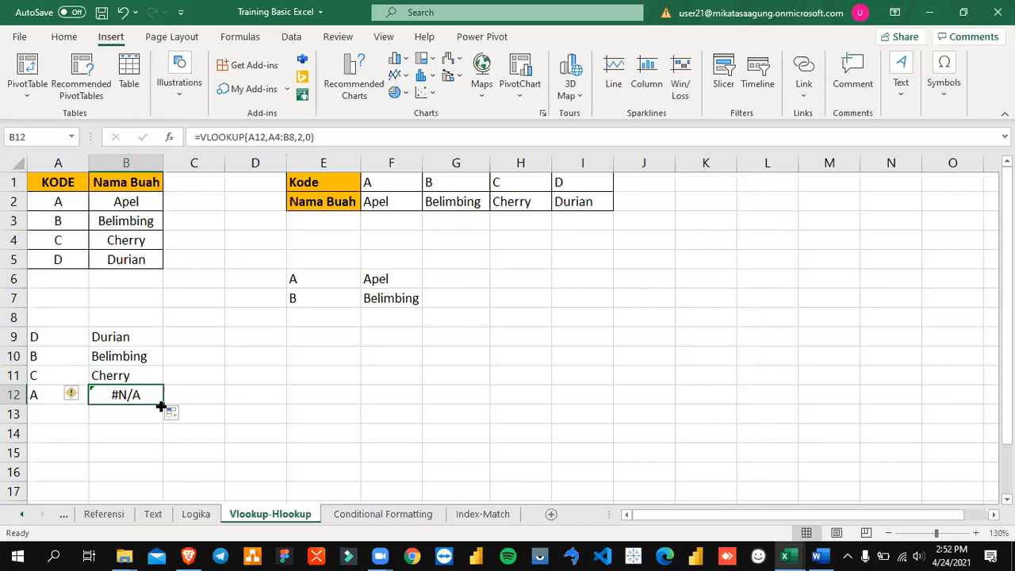
{"action": "key", "text": "F2"}
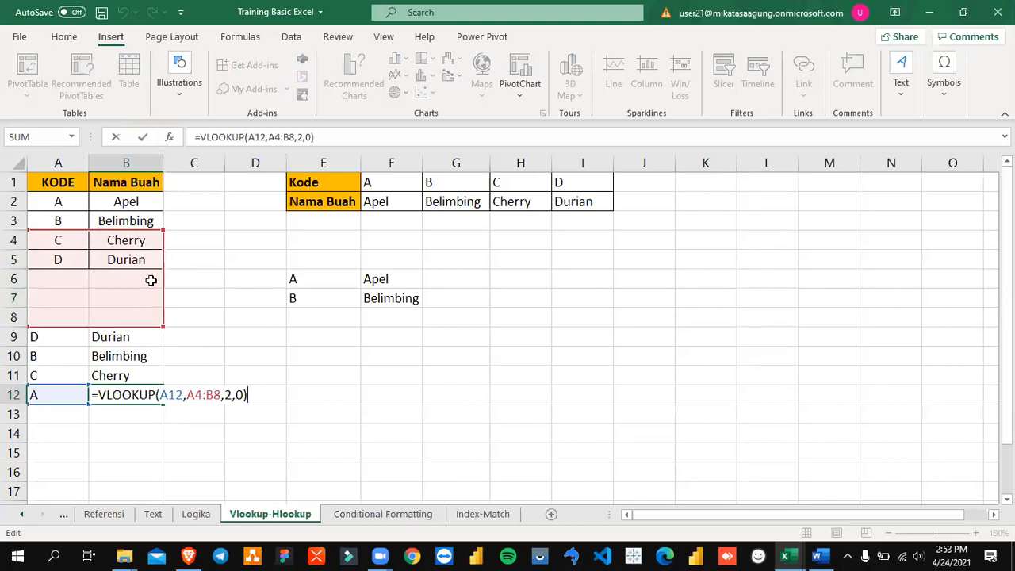
{"action": "key", "text": "ctrl+Return"}
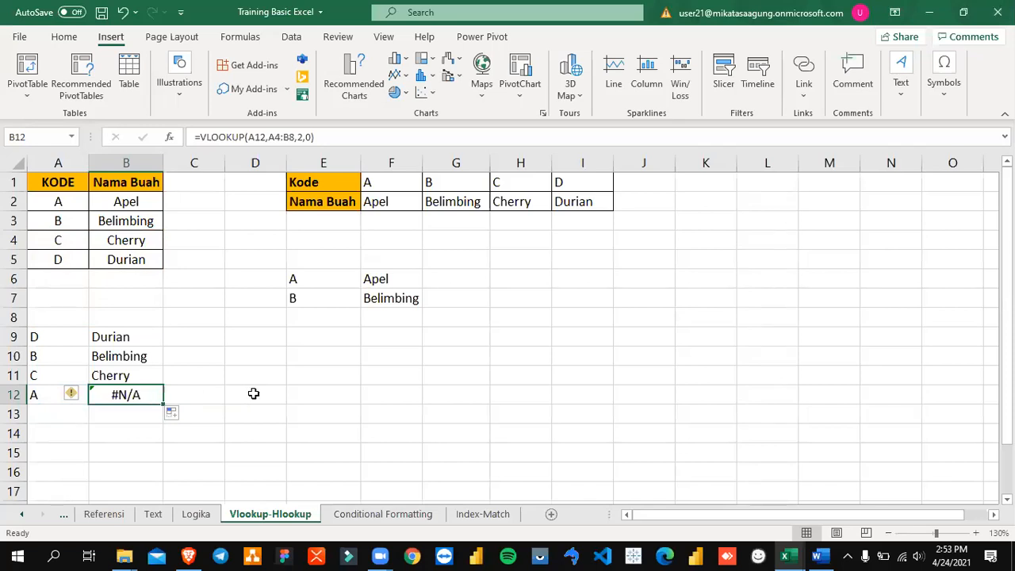
Step: Clear the copied formulas from B10:B12
{"action": "key", "text": "Up"}
{"action": "key", "text": "Up"}
{"action": "key", "text": "Up"}
{"action": "key", "text": "Down"}
{"action": "key", "text": "shift+Down"}
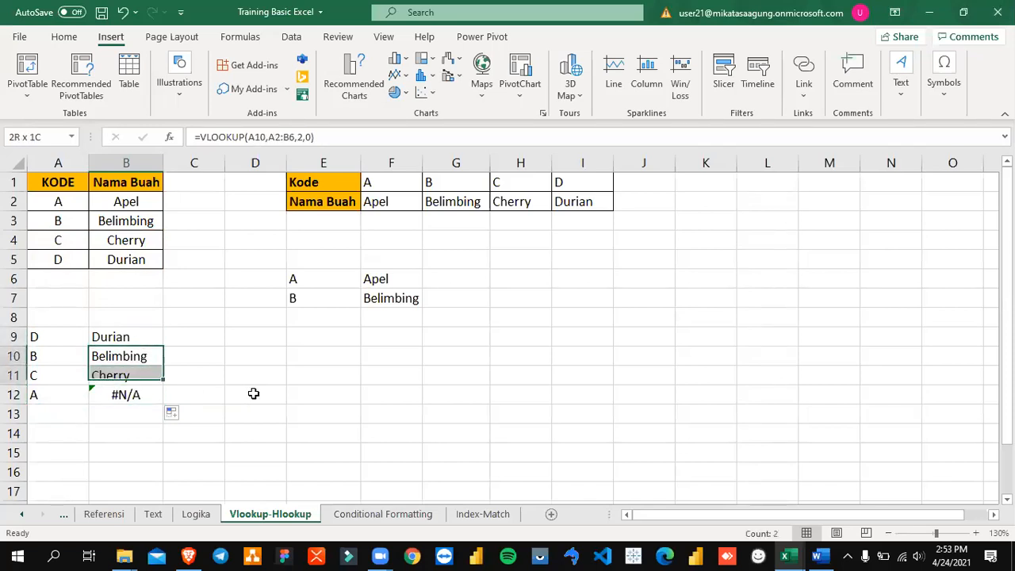
{"action": "key", "text": "shift+Down"}
{"action": "key", "text": "Delete"}
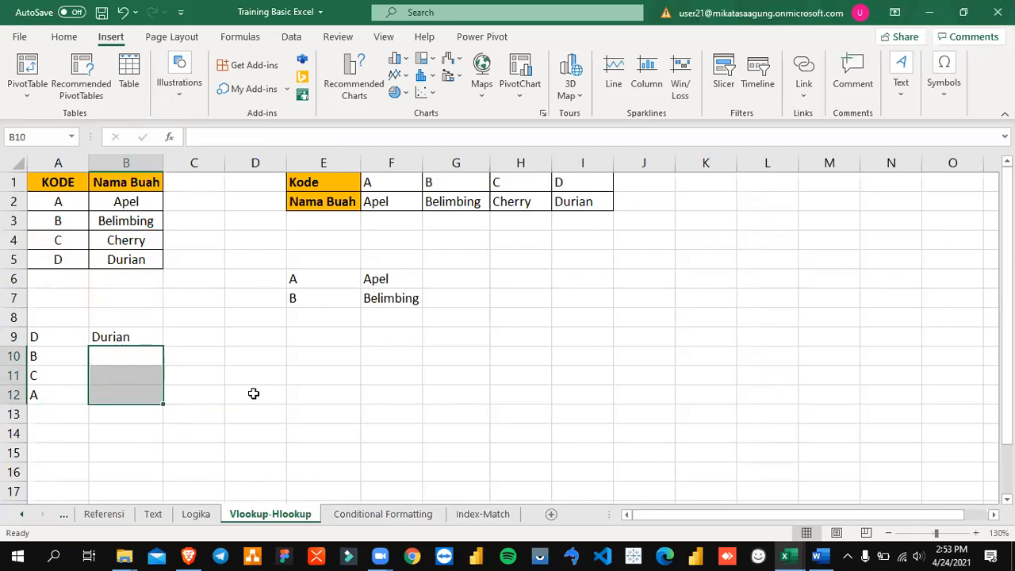
Step: Make the table array in B9's VLOOKUP formula absolute as $A$1:$B$5
{"action": "key", "text": "Up"}
{"action": "key", "text": "F2"}
{"action": "key", "text": "Left"}
{"action": "key", "text": "Left"}
{"action": "key", "text": "Left"}
{"action": "key", "text": "Left"}
{"action": "key", "text": "Left"}
{"action": "key", "text": "Left"}
{"action": "key", "text": "Left"}
{"action": "key", "text": "Left"}
{"action": "key", "text": "Left"}
{"action": "key", "text": "Left"}
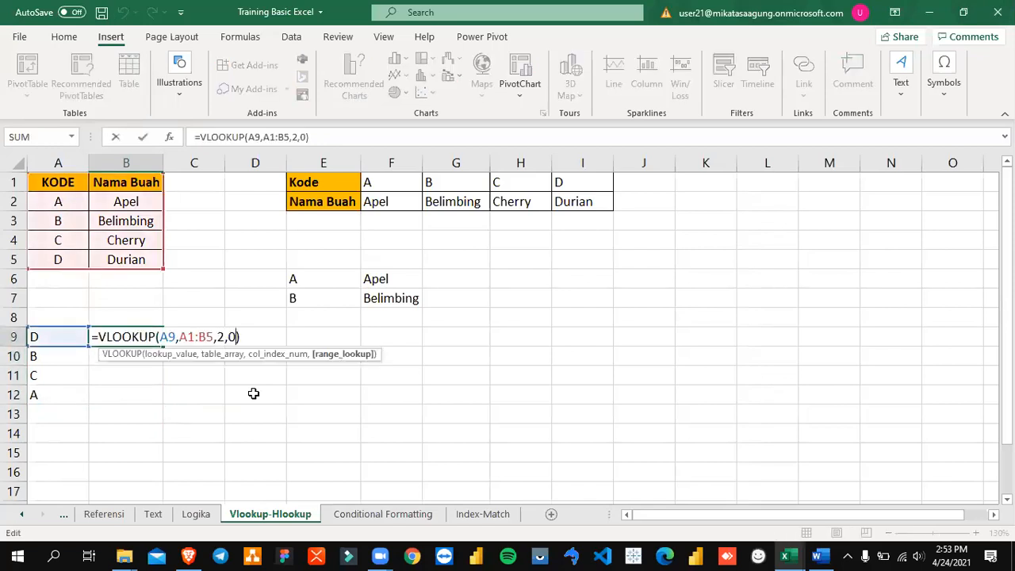
{"action": "key", "text": "shift+Right"}
{"action": "key", "text": "shift+Right"}
{"action": "key", "text": "shift+Right"}
{"action": "key", "text": "shift+Right"}
{"action": "key", "text": "shift+Right"}
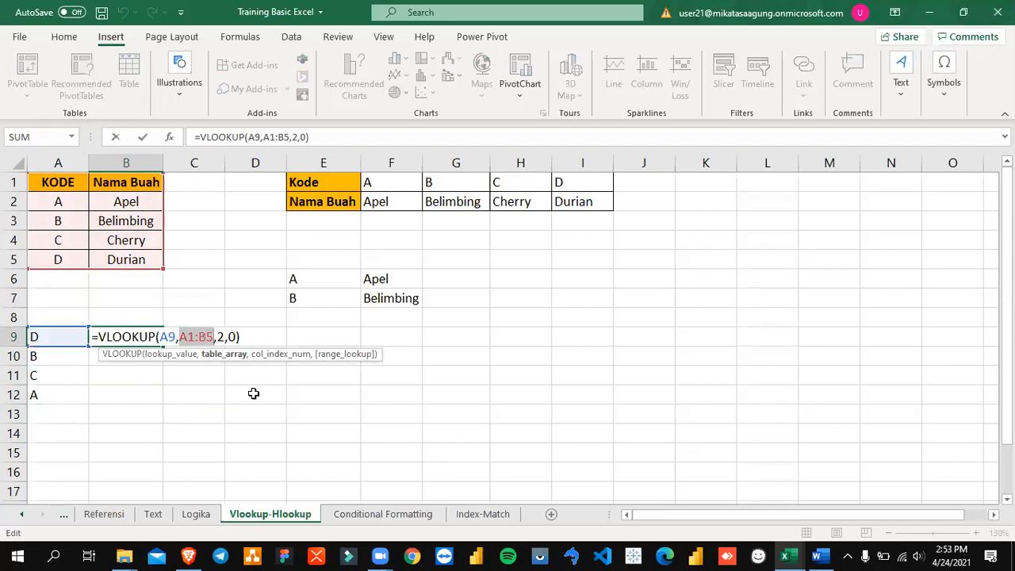
{"action": "key", "text": "F4"}
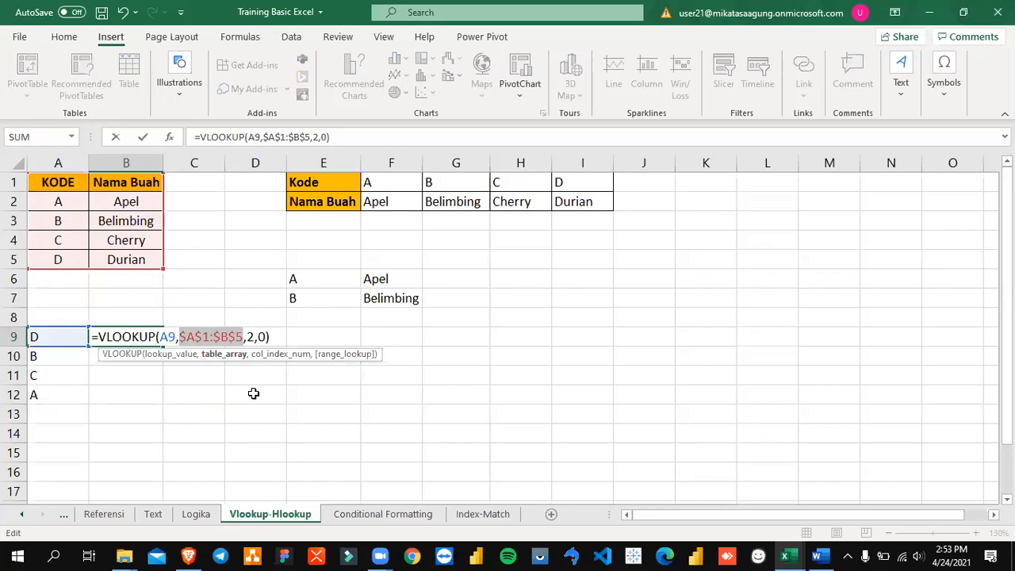
{"action": "key", "text": "Return"}
Step: Copy B9's VLOOKUP formula into B10:B12
{"action": "key", "text": "Up"}
{"action": "key", "text": "ctrl+c"}
{"action": "key", "text": "Down"}
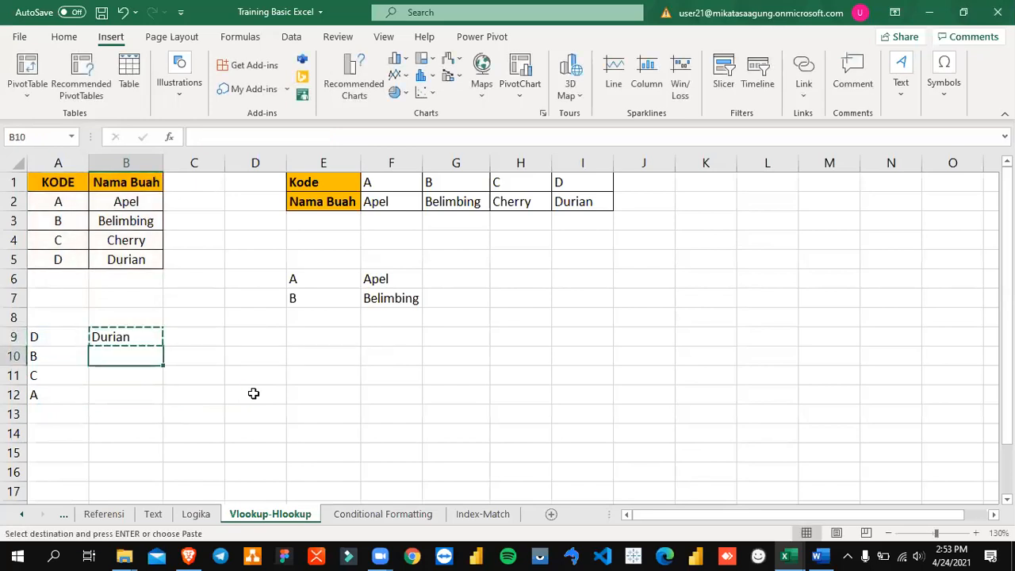
{"action": "key", "text": "shift+Down"}
{"action": "key", "text": "shift+Down"}
{"action": "key", "text": "ctrl+v"}
{"action": "key", "text": "Escape"}
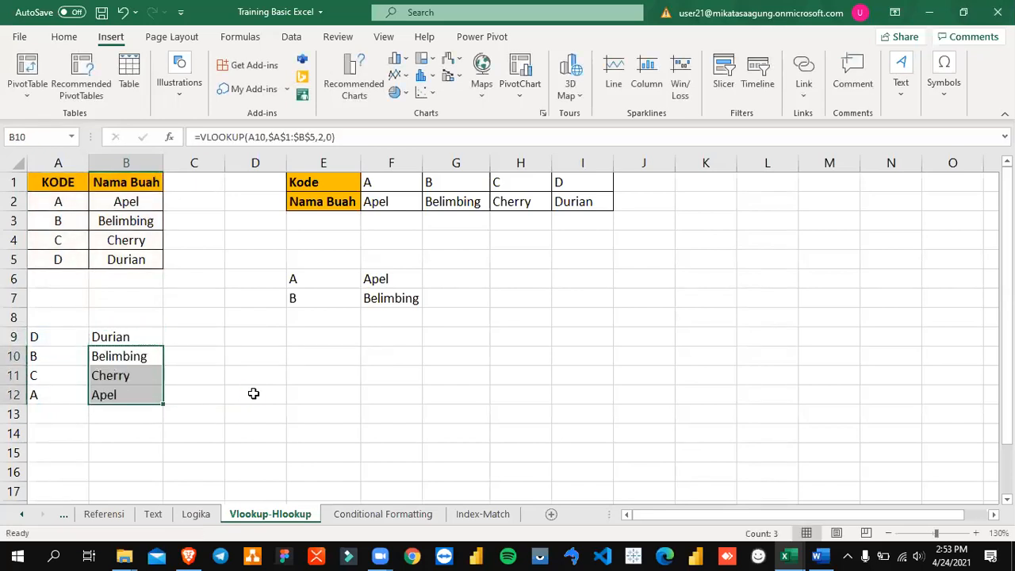
Step: Set the lookup code in A9 to A to test the formula
{"action": "key", "text": "shift+Up"}
{"action": "key", "text": "shift+Up"}
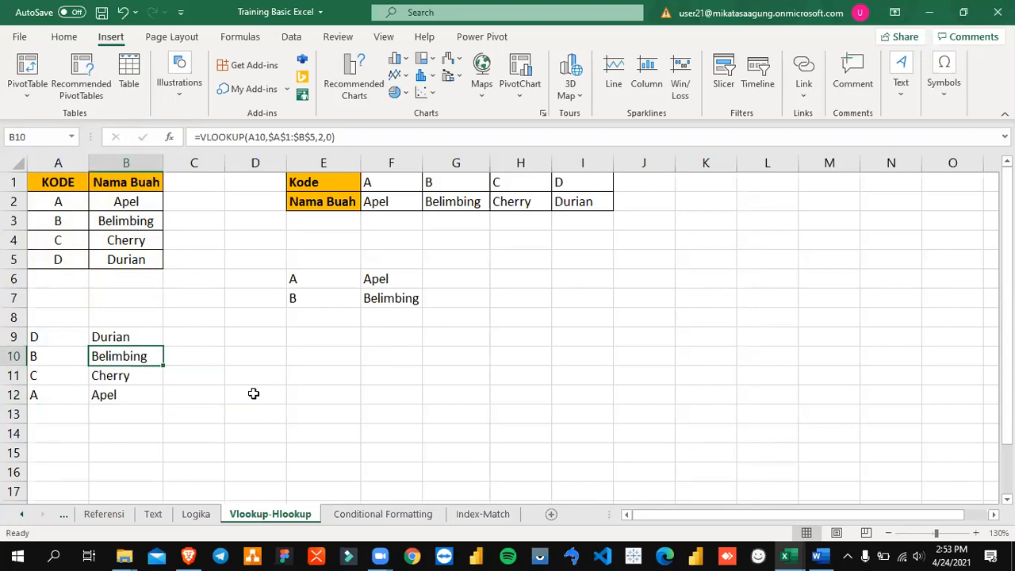
{"action": "key", "text": "Left"}
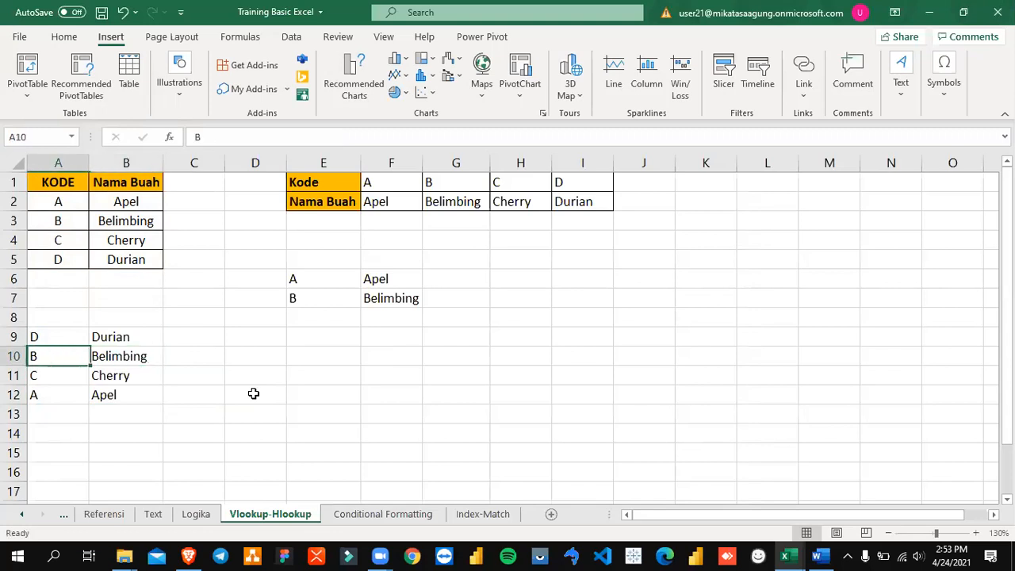
{"action": "key", "text": "Up"}
{"action": "type", "text": "A"}
{"action": "key", "text": "Return"}
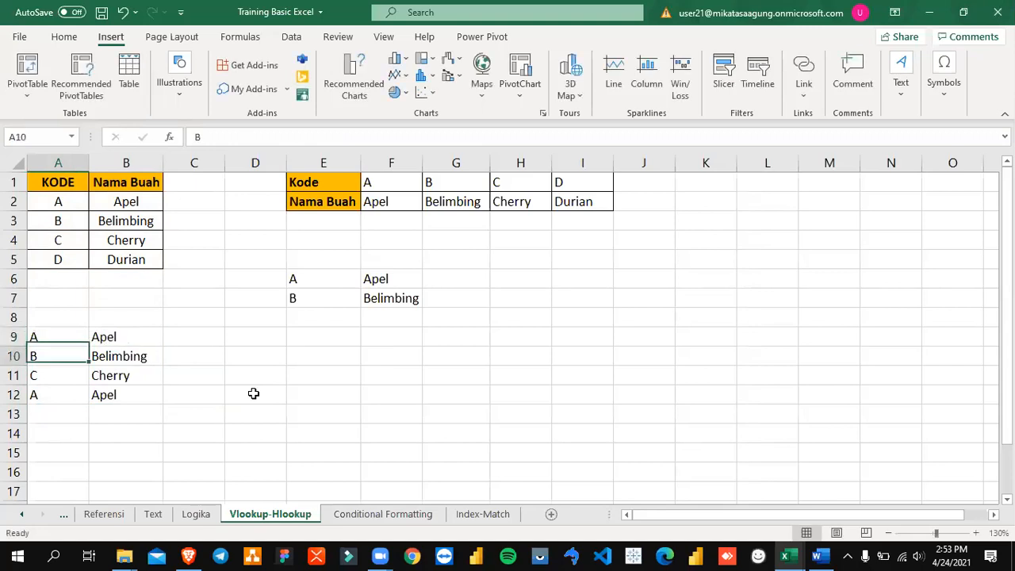
Step: Set the lookup code in A9 to B
{"action": "key", "text": "Up"}
{"action": "type", "text": "B"}
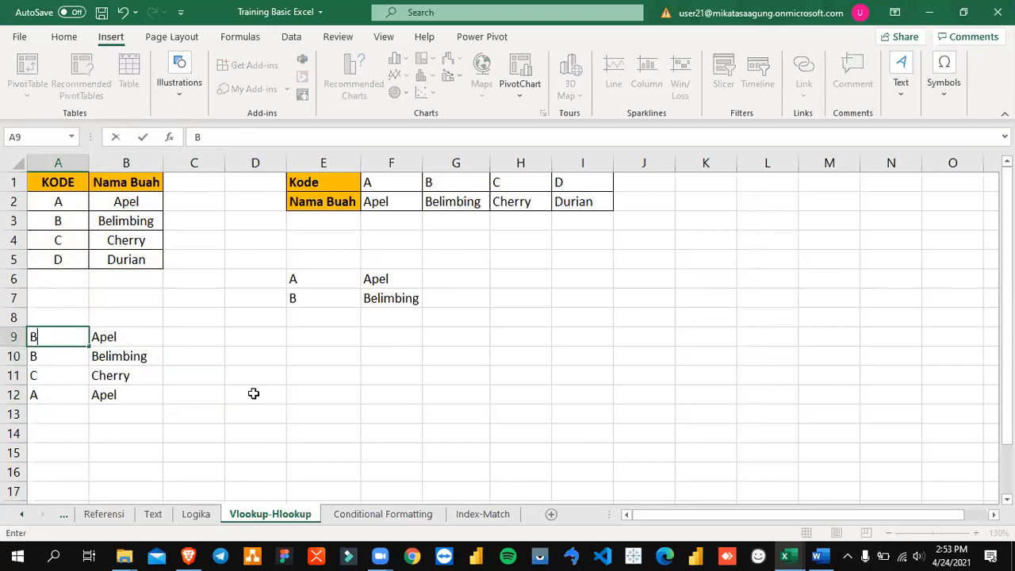
{"action": "key", "text": "Return"}
{"action": "key", "text": "Up"}
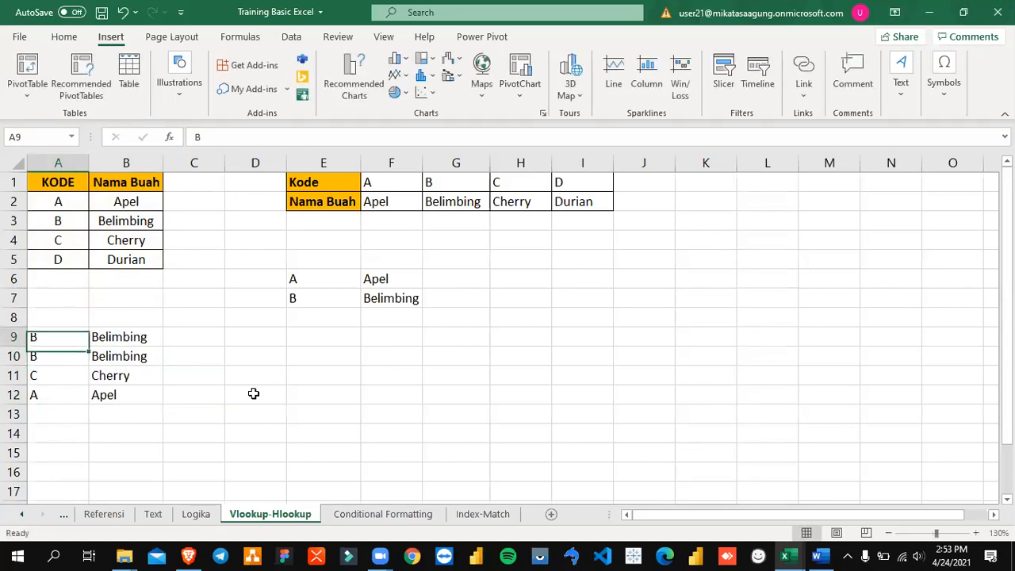
Step: Set the lookup code in A9 to C
{"action": "type", "text": "C"}
{"action": "key", "text": "Return"}
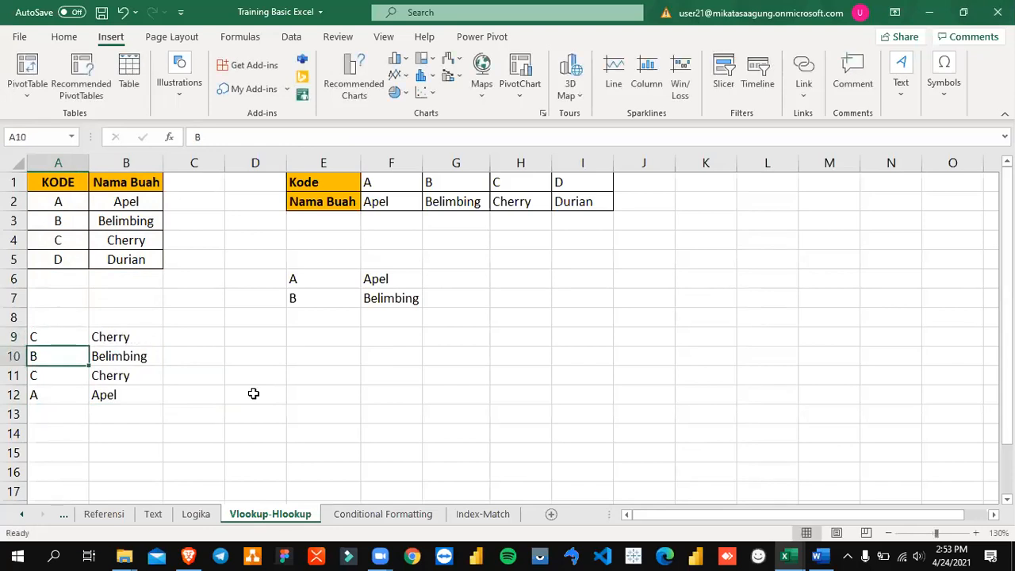
Step: Undo the last three lookup code changes in A9
{"action": "key", "text": "ctrl+z"}
{"action": "key", "text": "ctrl+z"}
{"action": "key", "text": "ctrl+z"}
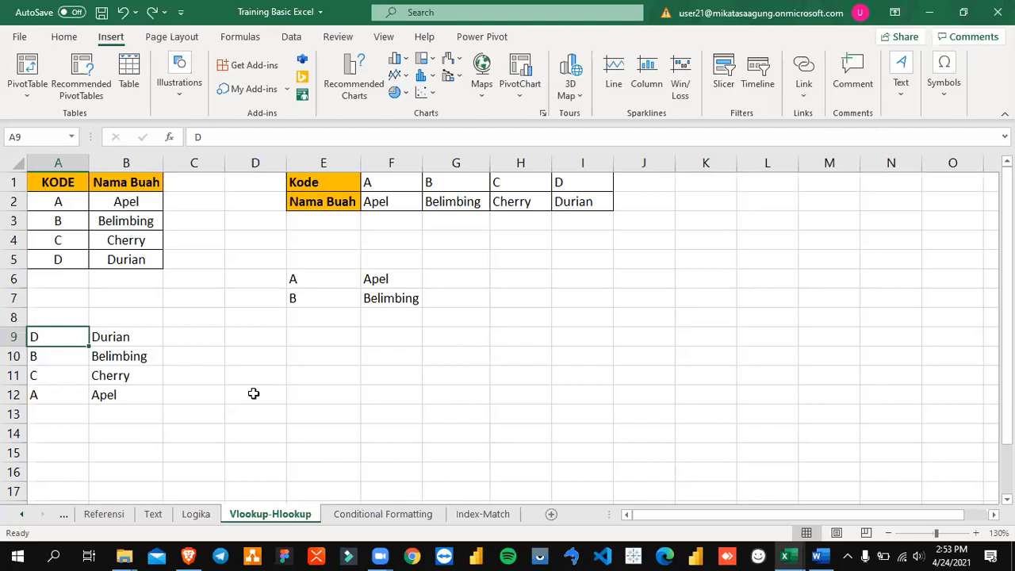
Step: Examine the arguments of B9's VLOOKUP formula, focusing on the lookup value A9 and the start of the table array
{"action": "key", "text": "Right"}
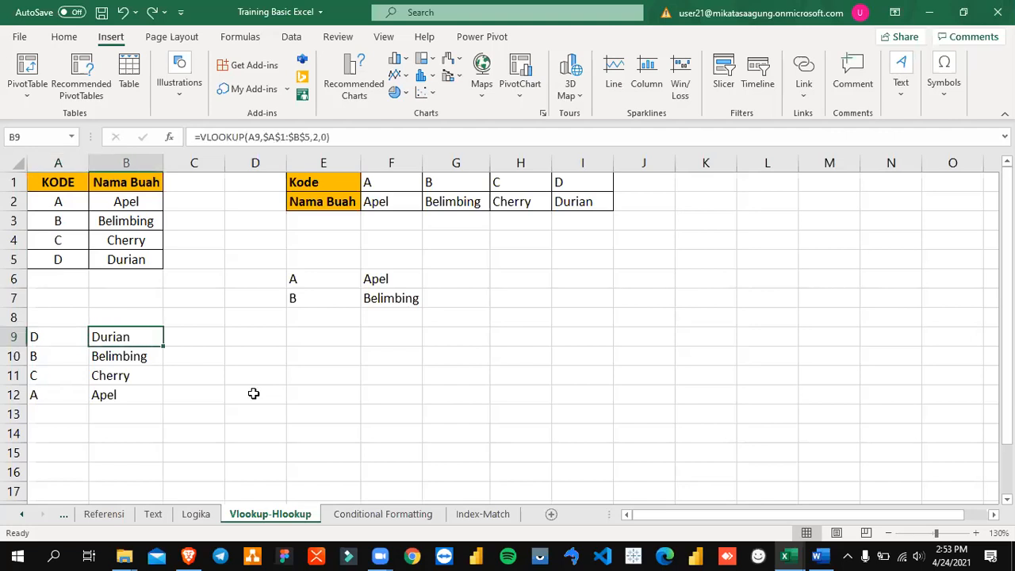
{"action": "key", "text": "F2"}
{"action": "key", "text": "Left"}
{"action": "key", "text": "Left"}
{"action": "key", "text": "Left"}
{"action": "key", "text": "Left"}
{"action": "key", "text": "Left"}
{"action": "key", "text": "Left"}
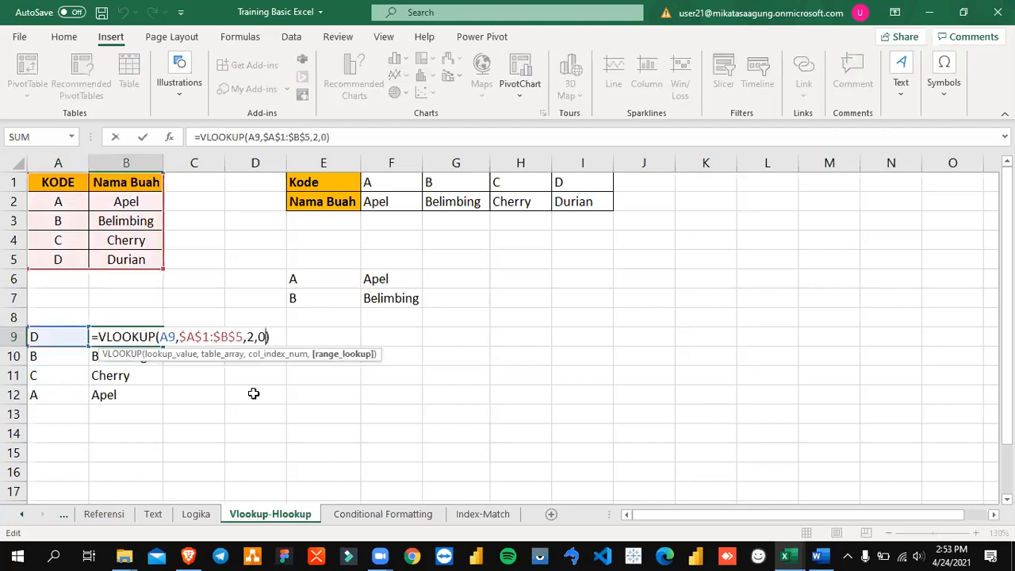
{"action": "key", "text": "Right"}
{"action": "key", "text": "Left"}
{"action": "key", "text": "Left"}
{"action": "key", "text": "Left"}
{"action": "key", "text": "Left"}
{"action": "key", "text": "Left"}
{"action": "key", "text": "Left"}
{"action": "key", "text": "Left"}
{"action": "key", "text": "Left"}
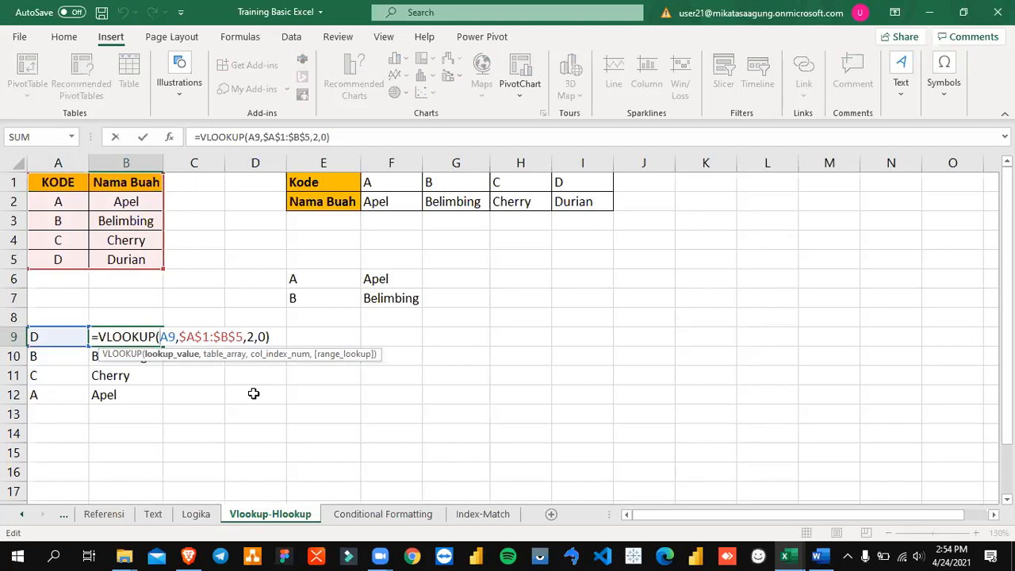
{"action": "key", "text": "shift+Right"}
{"action": "key", "text": "shift+Right"}
{"action": "key", "text": "Right"}
{"action": "key", "text": "Left"}
{"action": "key", "text": "Right"}
{"action": "key", "text": "shift+Left"}
{"action": "key", "text": "shift+Left"}
{"action": "key", "text": "Right"}
{"action": "key", "text": "Right"}
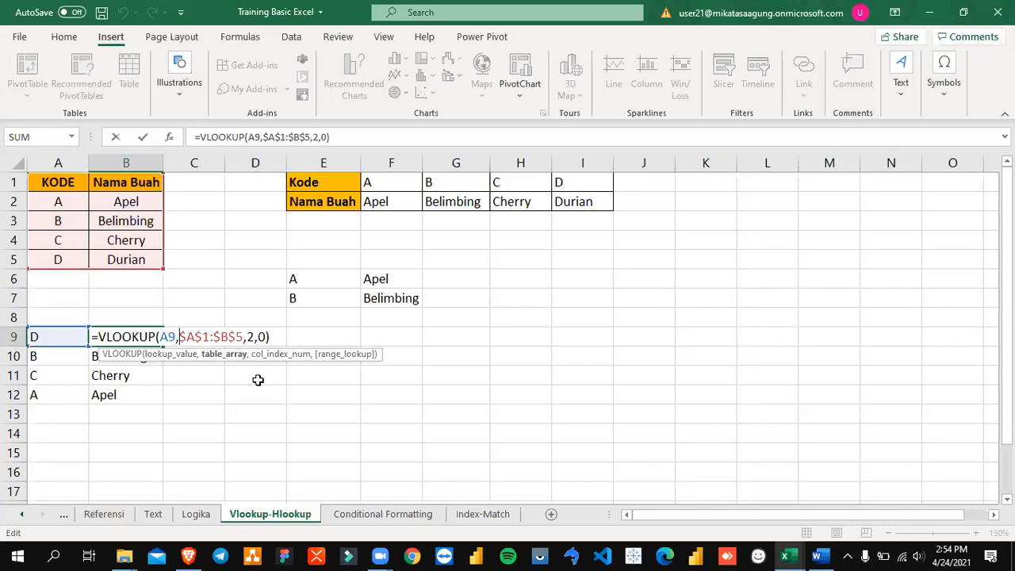
{"action": "key", "text": "ctrl+Return"}
Step: Trace how the code in A9 is looked up in table A1:B5 and matched to its Nama Buah column
{"action": "left_click_drag", "start_coordinate": [53, 177], "coordinate": [120, 259]}
{"action": "left_click", "coordinate": [135, 339]}
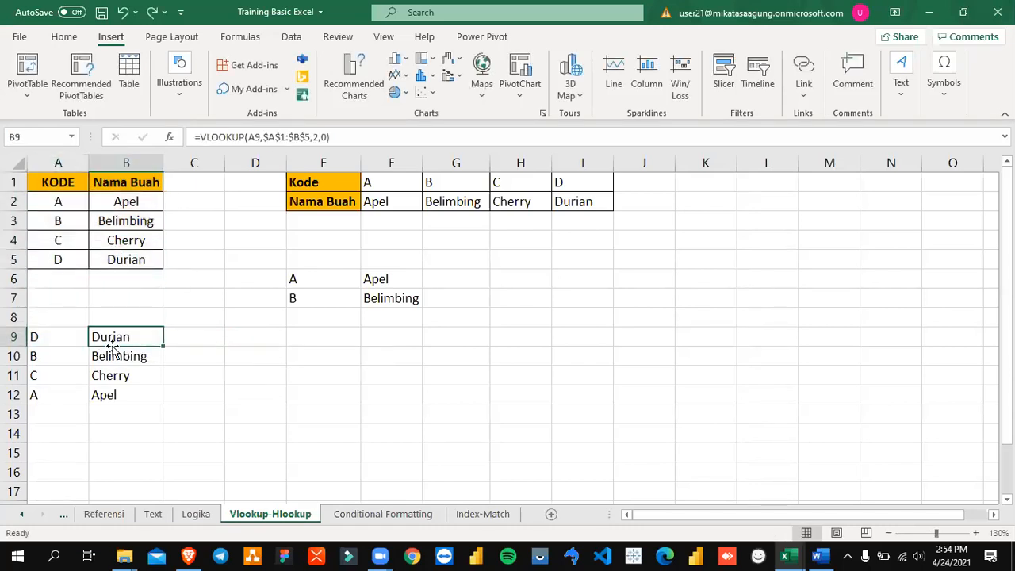
{"action": "left_click", "coordinate": [59, 337]}
{"action": "left_click", "coordinate": [54, 181]}
{"action": "left_click_drag", "start_coordinate": [70, 206], "coordinate": [131, 260]}
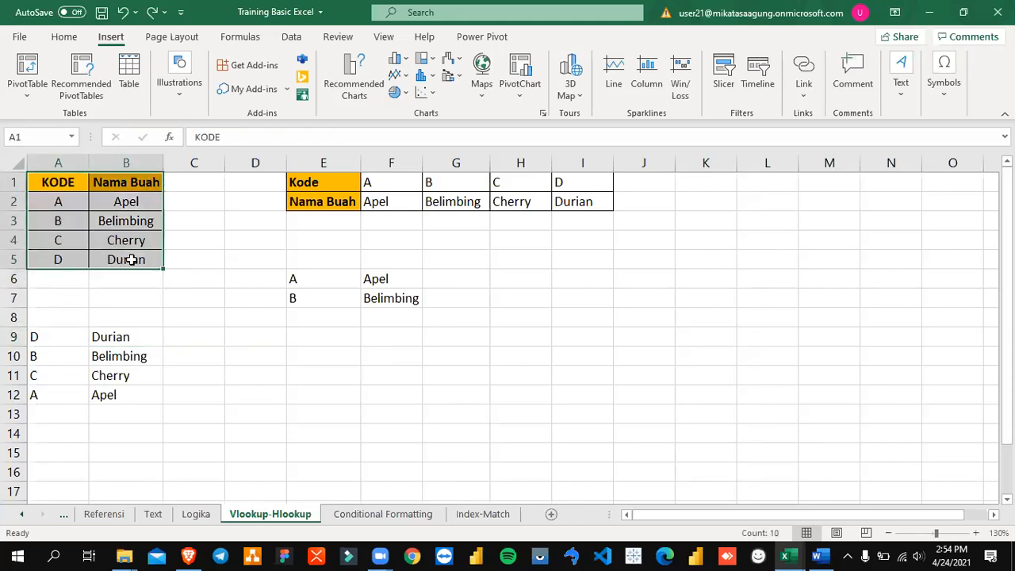
{"action": "left_click", "coordinate": [69, 336]}
{"action": "left_click", "coordinate": [56, 183]}
{"action": "left_click_drag", "start_coordinate": [56, 183], "coordinate": [119, 258]}
{"action": "left_click_drag", "start_coordinate": [119, 257], "coordinate": [120, 256]}
{"action": "left_click_drag", "start_coordinate": [130, 182], "coordinate": [129, 260]}
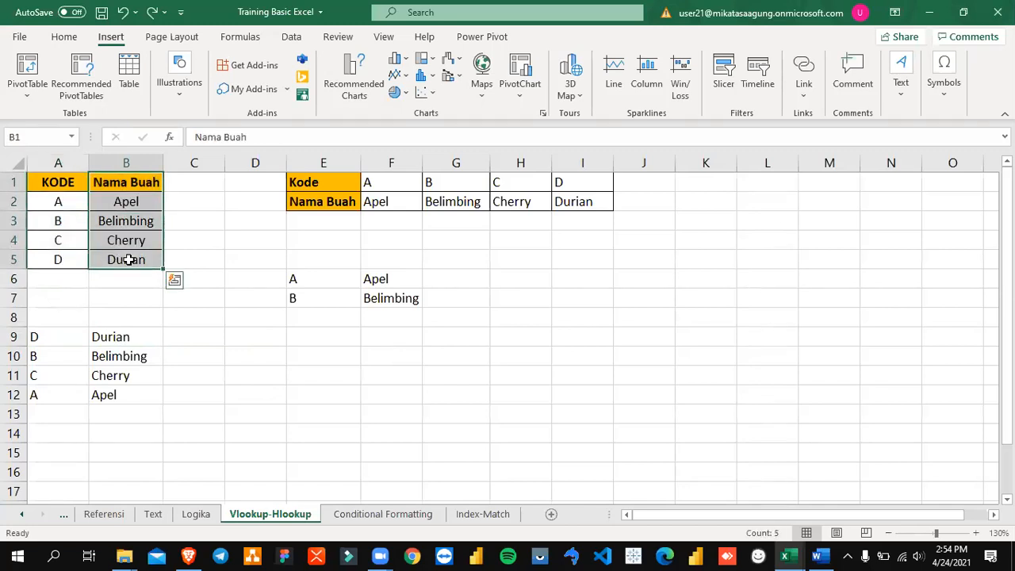
Step: Highlight the table array in B9's VLOOKUP formula and set the column index to 3
{"action": "left_click", "coordinate": [136, 331]}
{"action": "double_click", "coordinate": [136, 331]}
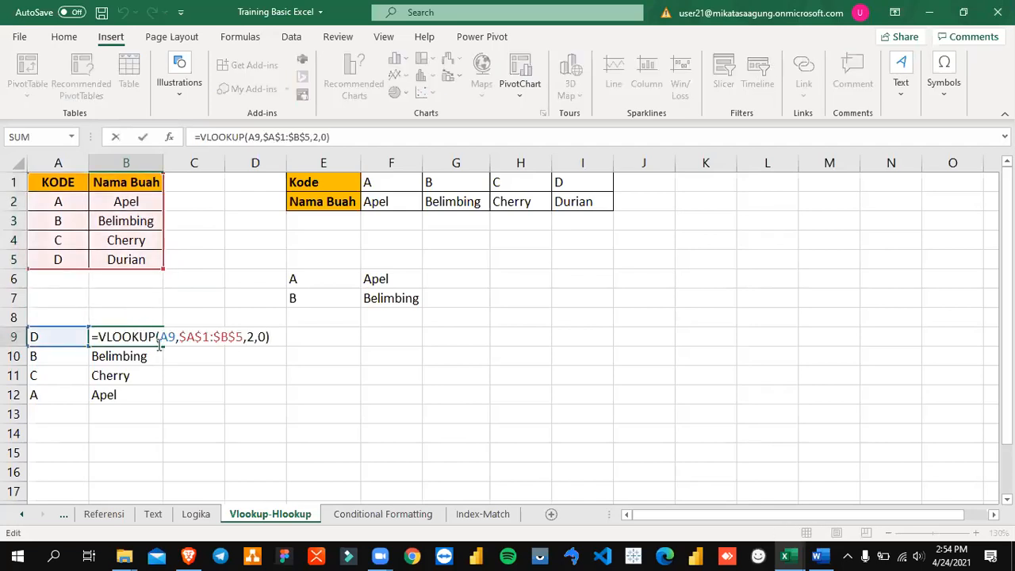
{"action": "left_click_drag", "start_coordinate": [160, 336], "coordinate": [243, 337]}
{"action": "left_click", "coordinate": [176, 336]}
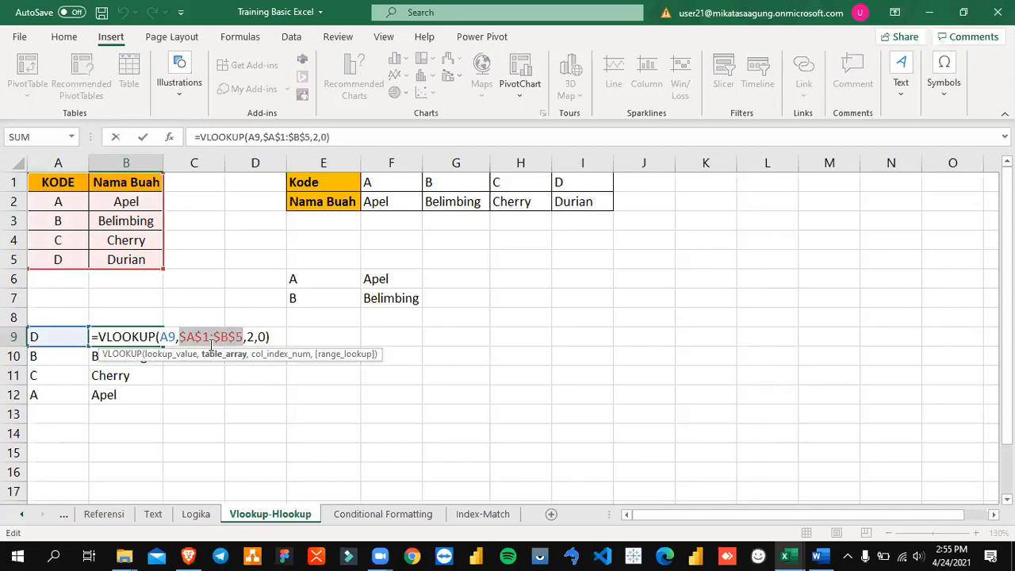
{"action": "left_click", "coordinate": [247, 336]}
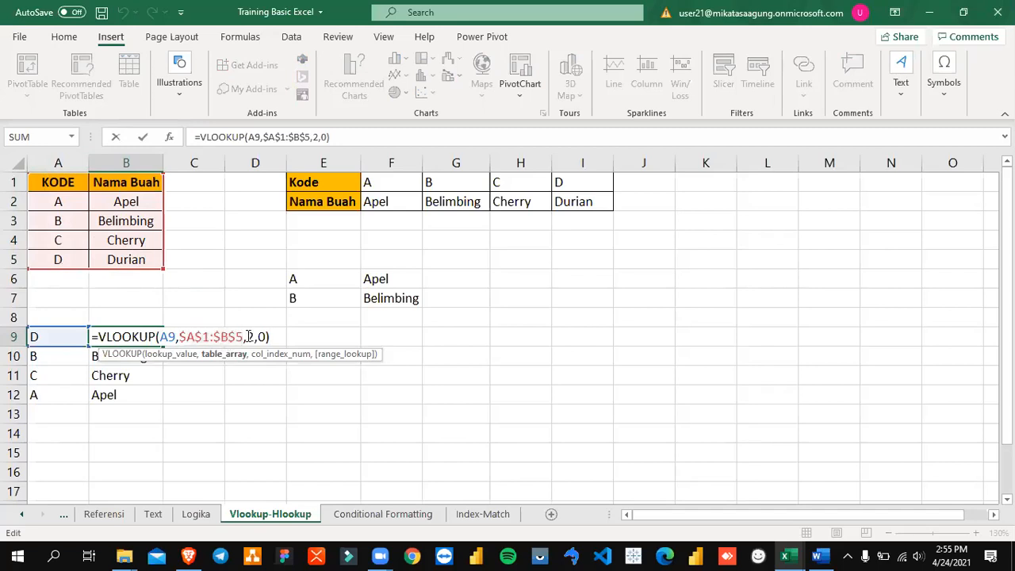
{"action": "double_click", "coordinate": [251, 336]}
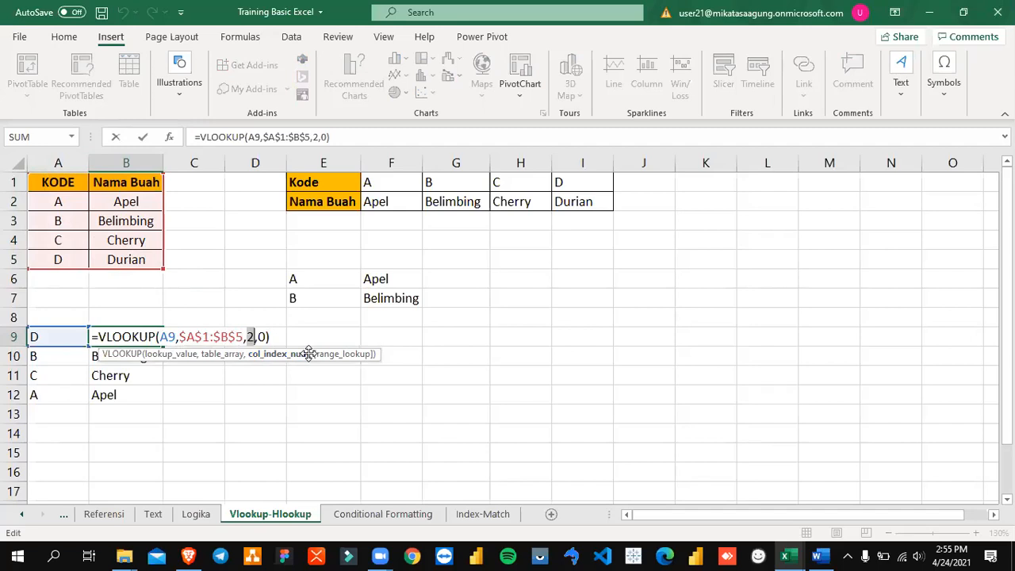
{"action": "key", "text": "BackSpace"}
{"action": "type", "text": "3"}
{"action": "key", "text": "Return"}
{"action": "key", "text": "Up"}
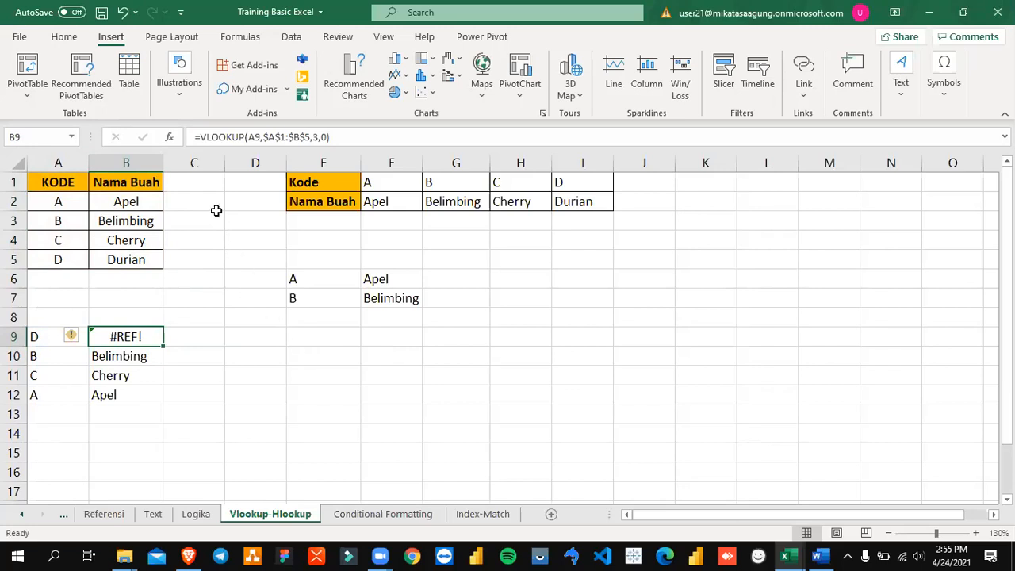
Step: Compare table columns A and B and the adjacent column C with the column index in B9's formula
{"action": "left_click", "coordinate": [203, 180]}
{"action": "left_click", "coordinate": [202, 164]}
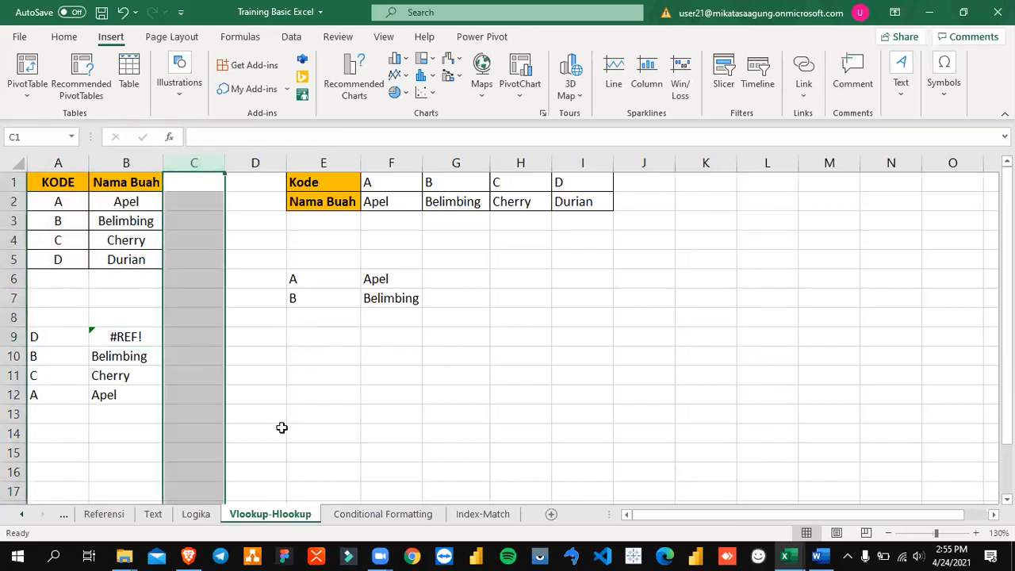
{"action": "left_click", "coordinate": [63, 163]}
{"action": "left_click", "coordinate": [119, 220]}
{"action": "left_click_drag", "start_coordinate": [71, 183], "coordinate": [61, 262]}
{"action": "left_click_drag", "start_coordinate": [131, 182], "coordinate": [130, 259]}
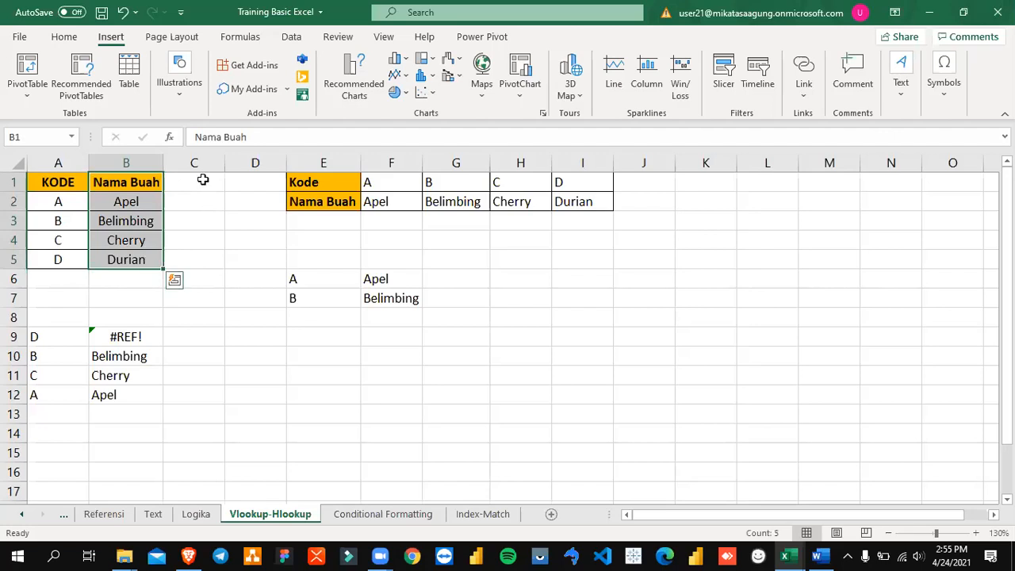
{"action": "double_click", "coordinate": [140, 336]}
{"action": "left_click_drag", "start_coordinate": [255, 337], "coordinate": [243, 338]}
{"action": "key", "text": "Escape"}
{"action": "left_click_drag", "start_coordinate": [192, 176], "coordinate": [190, 266]}
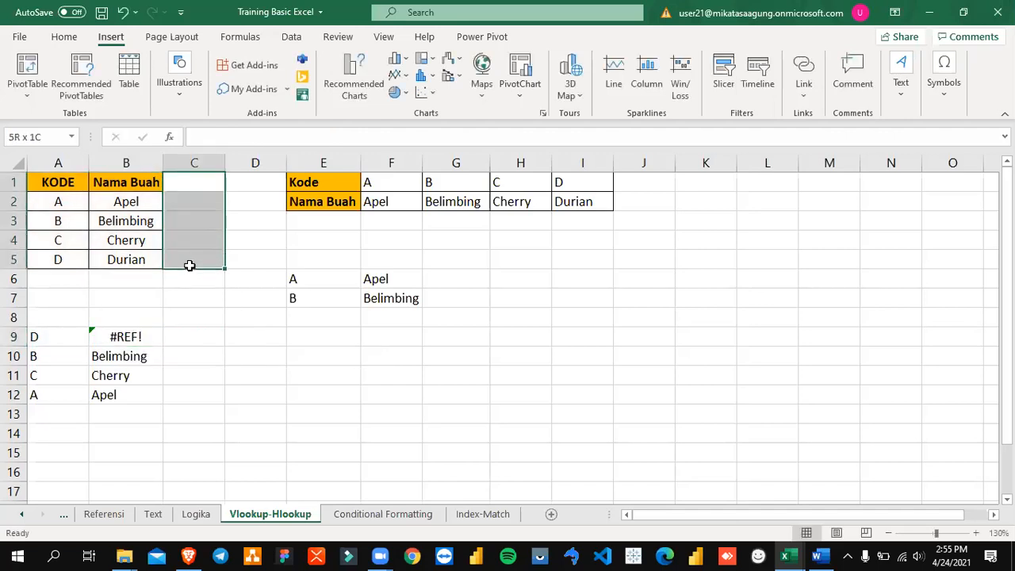
{"action": "left_click", "coordinate": [133, 339]}
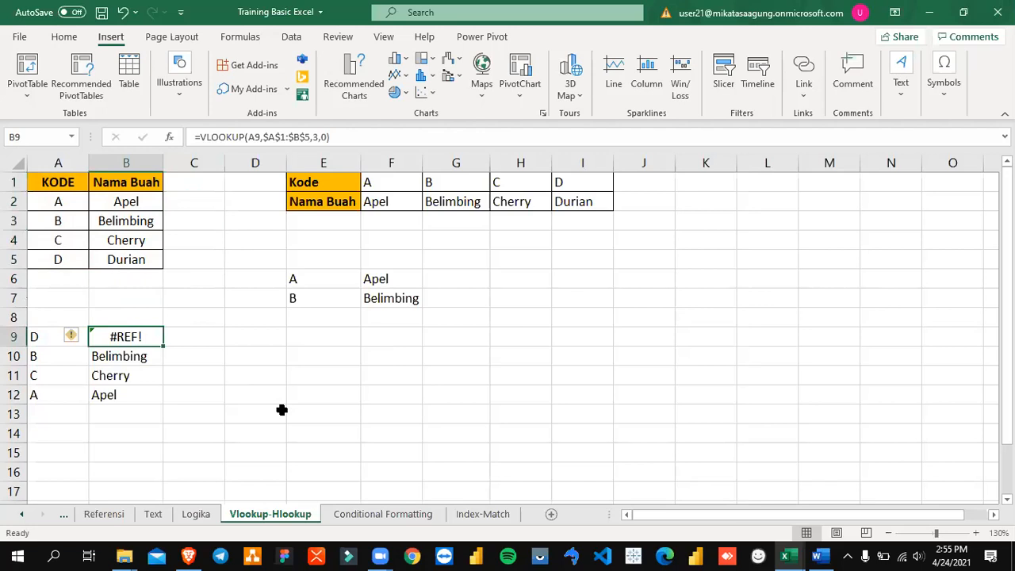
Step: Set the column index in B9's VLOOKUP formula to 1
{"action": "key", "text": "F2"}
{"action": "key", "text": "Left"}
{"action": "key", "text": "Left"}
{"action": "key", "text": "Left"}
{"action": "key", "text": "Left"}
{"action": "key", "text": "Right"}
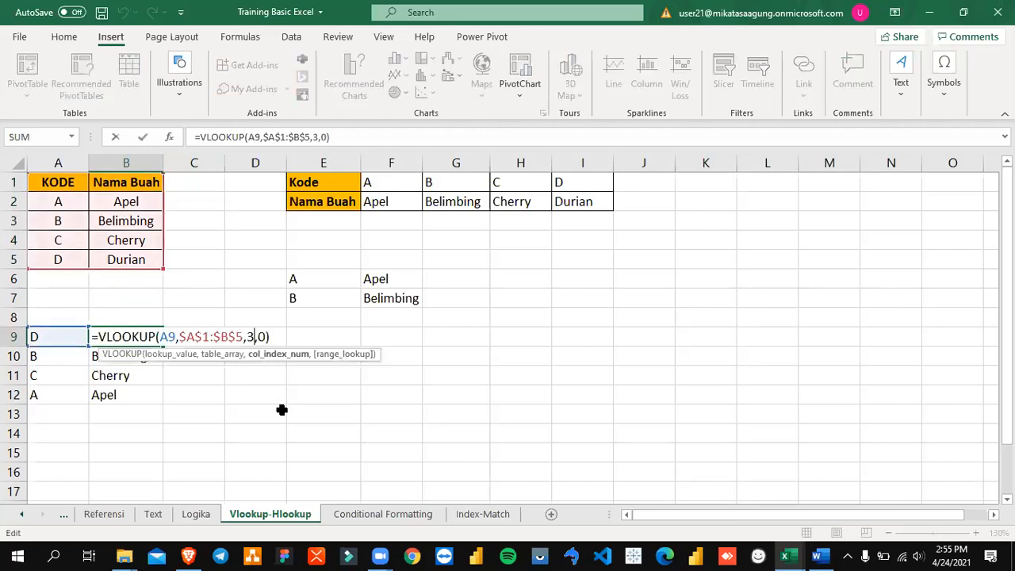
{"action": "key", "text": "BackSpace"}
{"action": "type", "text": "1"}
{"action": "key", "text": "Return"}
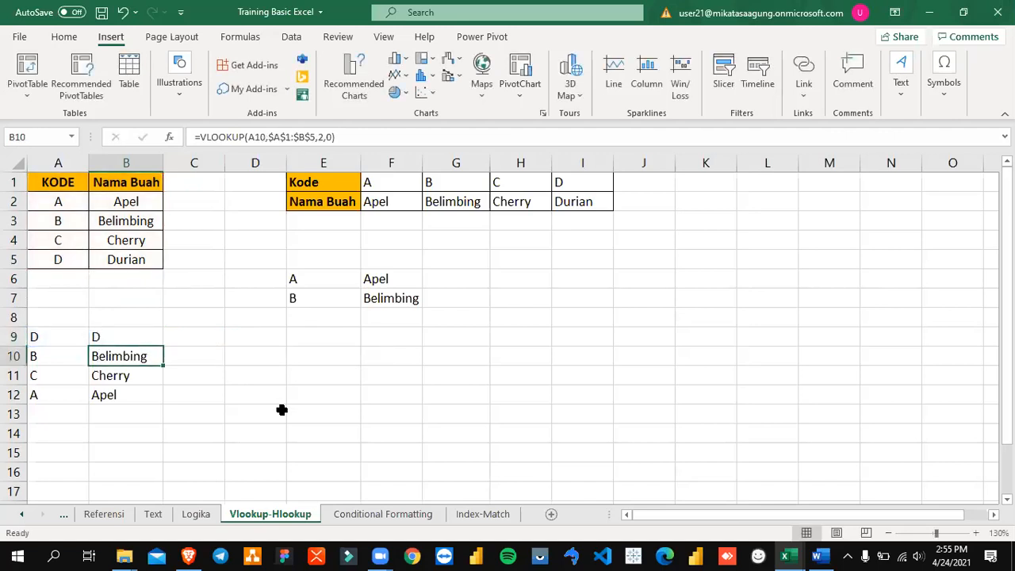
{"action": "key", "text": "Up"}
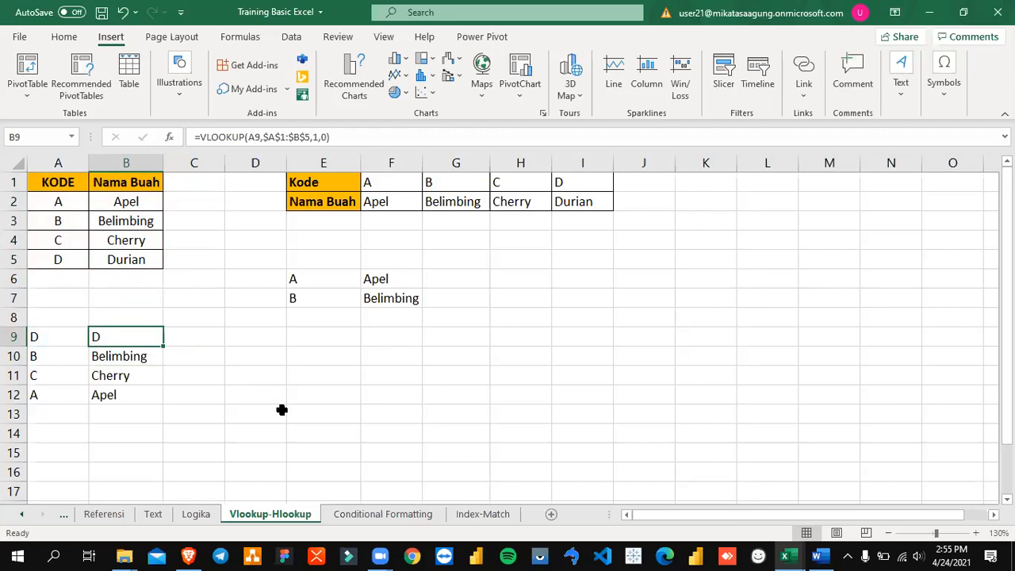
Step: Compare the lookup code in A9 with the matching code in A5 of the table
{"action": "left_click", "coordinate": [47, 340]}
{"action": "left_click", "coordinate": [63, 260]}
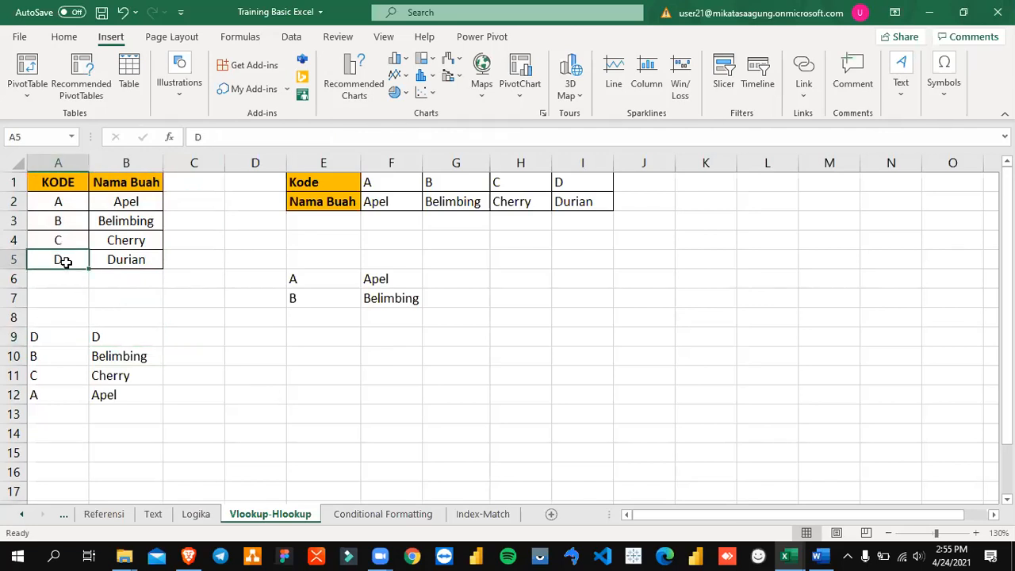
{"action": "left_click", "coordinate": [57, 342]}
{"action": "left_click", "coordinate": [57, 259]}
Step: Set the column index in B9's VLOOKUP formula to 2
{"action": "left_click", "coordinate": [132, 339]}
{"action": "double_click", "coordinate": [147, 346]}
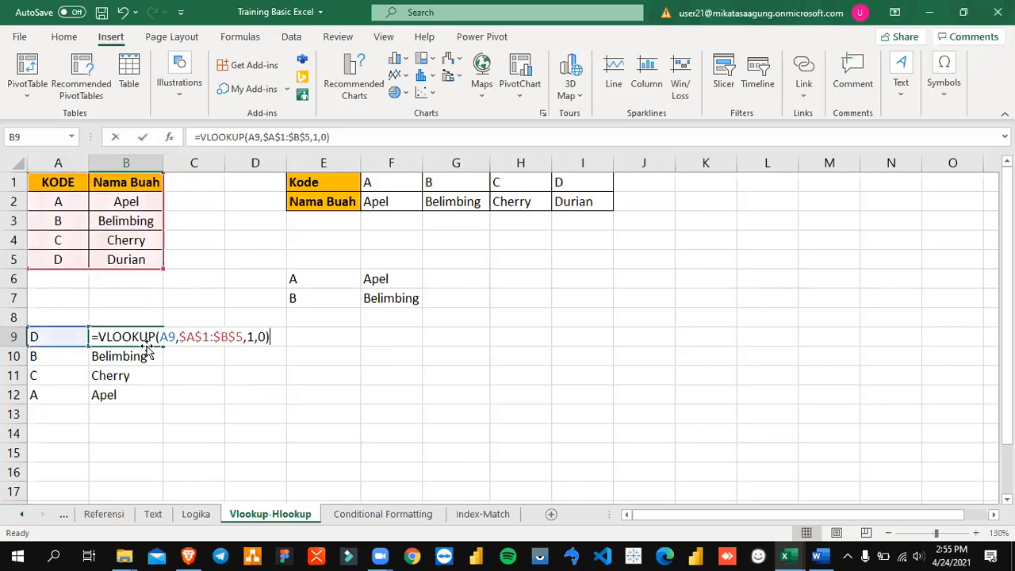
{"action": "key", "text": "BackSpace"}
{"action": "key", "text": "BackSpace"}
{"action": "type", "text": "2,"}
{"action": "key", "text": "Return"}
{"action": "left_click", "coordinate": [146, 345]}
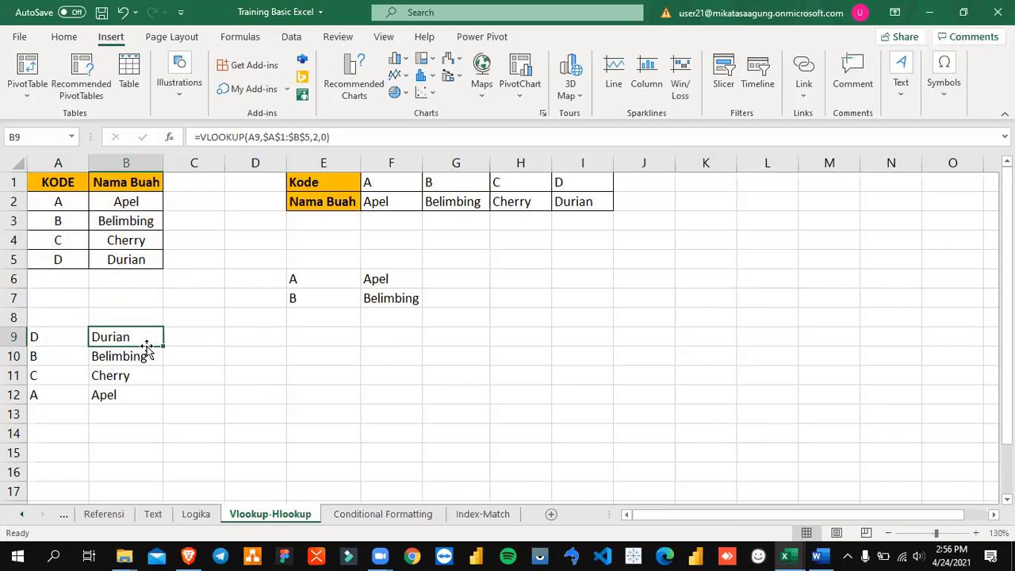
{"action": "key", "text": "Right"}
{"action": "key", "text": "Right"}
{"action": "key", "text": "Left"}
{"action": "key", "text": "Left"}
{"action": "key", "text": "Left"}
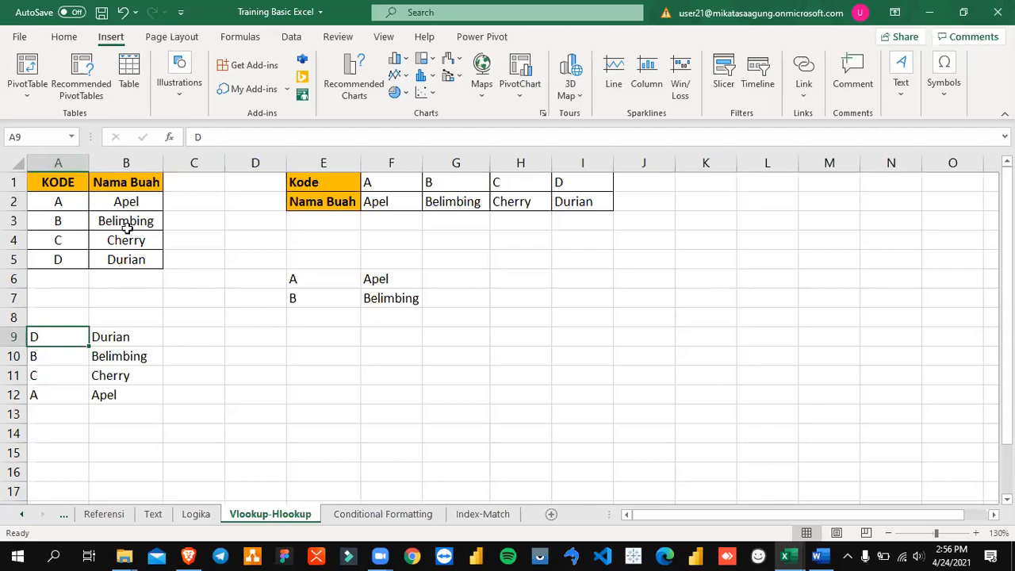
Step: Add a Harga column in C1:C5 with the prices 10000, 20000, 30000 and 25000
{"action": "left_click", "coordinate": [195, 183]}
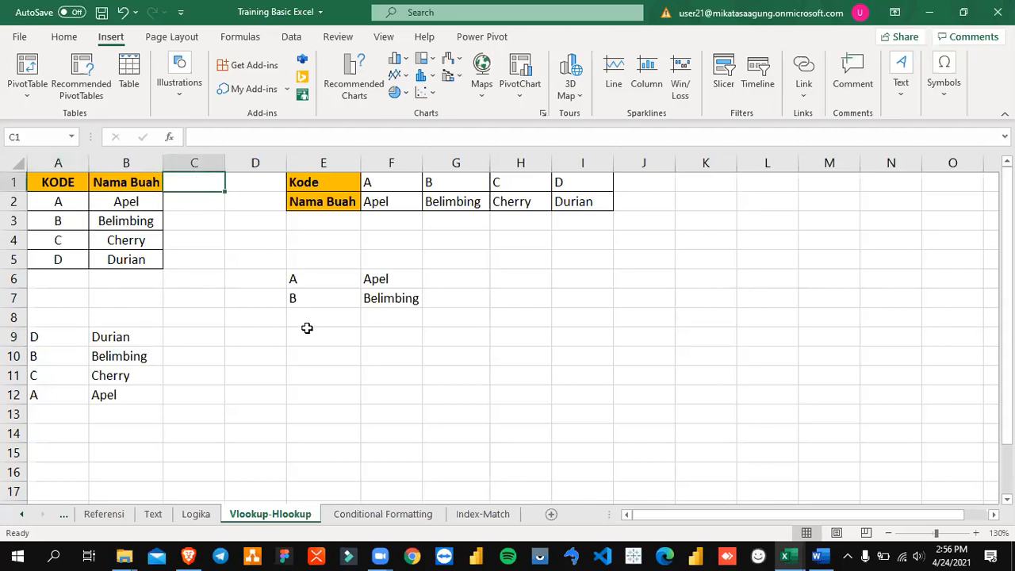
{"action": "type", "text": "Harga"}
{"action": "key", "text": "Return"}
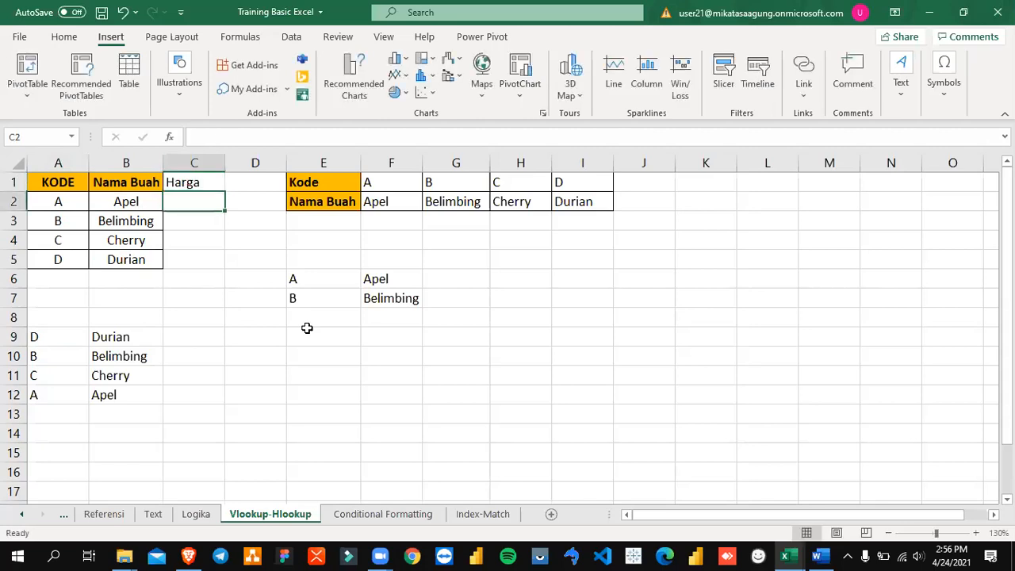
{"action": "type", "text": "10000"}
{"action": "key", "text": "Return"}
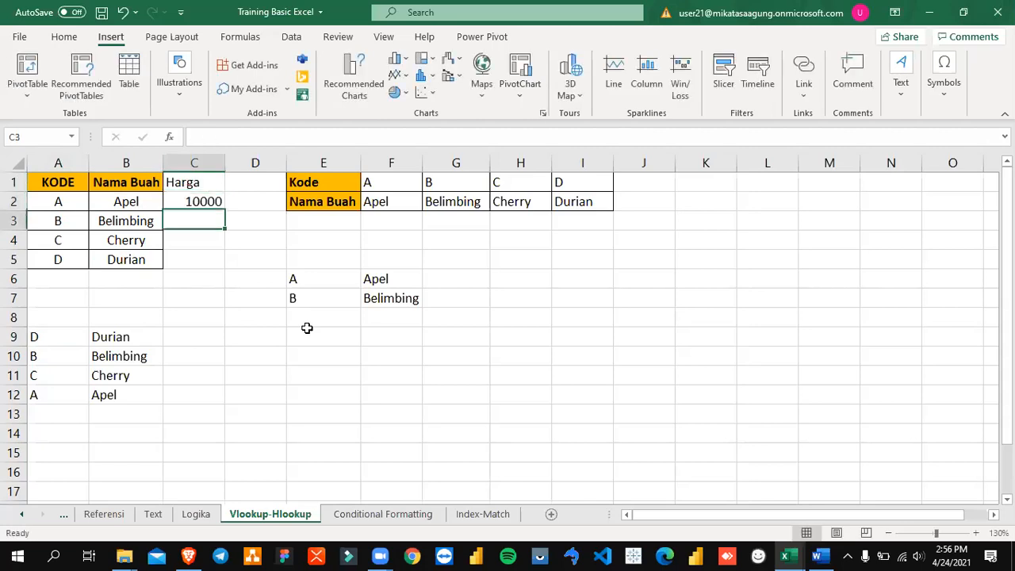
{"action": "type", "text": "20000"}
{"action": "key", "text": "Return"}
{"action": "type", "text": "30000"}
{"action": "key", "text": "Return"}
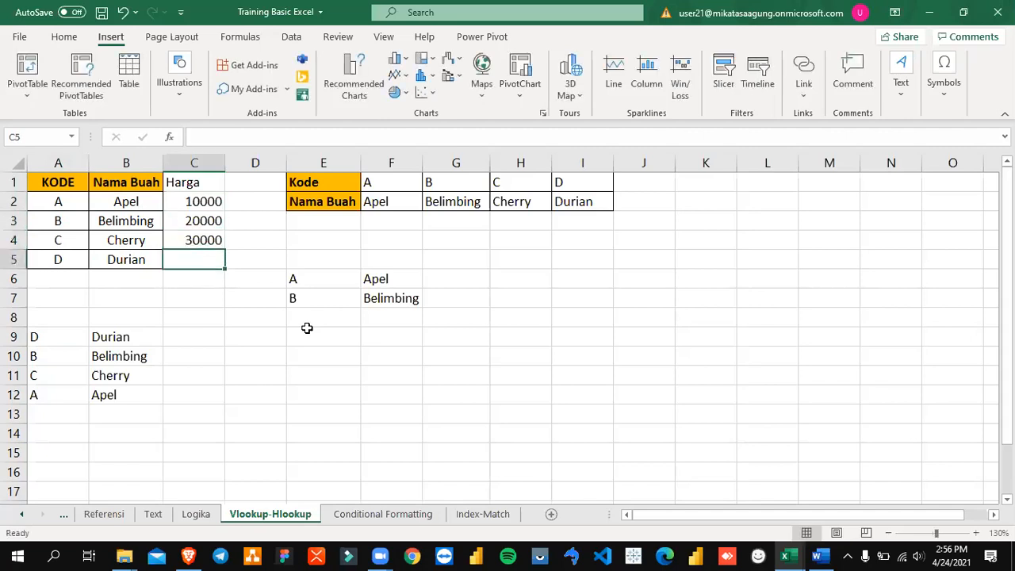
{"action": "type", "text": "25000"}
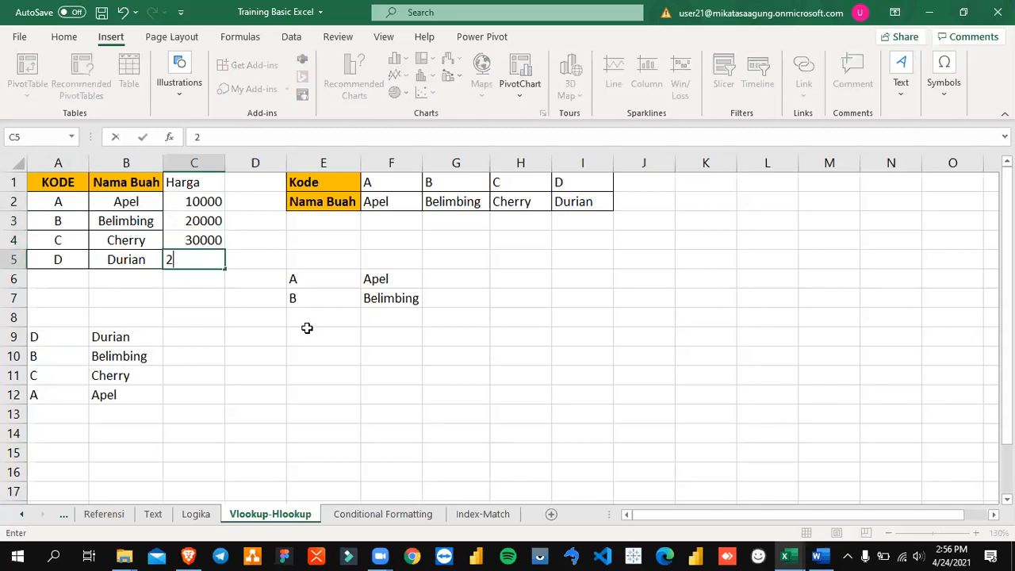
{"action": "key", "text": "Return"}
{"action": "key", "text": "Up"}
{"action": "key", "text": "Down"}
{"action": "key", "text": "Down"}
{"action": "key", "text": "Down"}
{"action": "key", "text": "Down"}
{"action": "key", "text": "Down"}
{"action": "key", "text": "Left"}
{"action": "key", "text": "Up"}
{"action": "key", "text": "F2"}
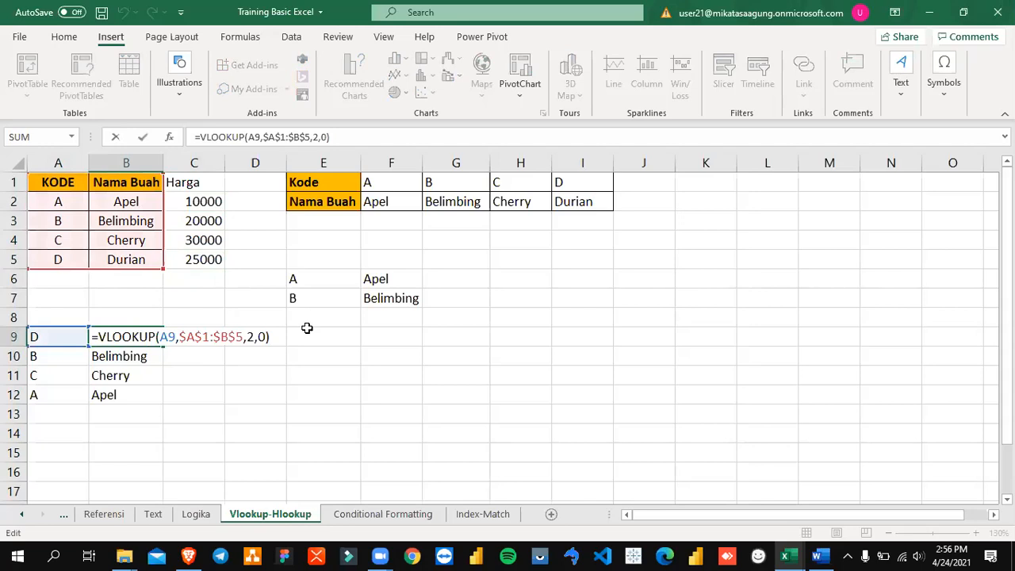
{"action": "key", "text": "Left"}
{"action": "key", "text": "Left"}
{"action": "key", "text": "Left"}
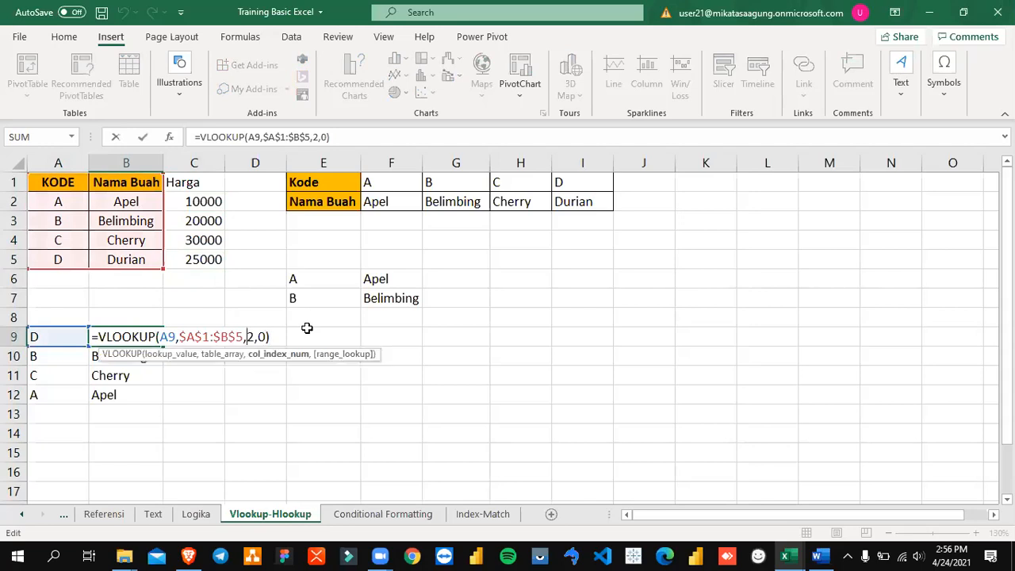
{"action": "key", "text": "Escape"}
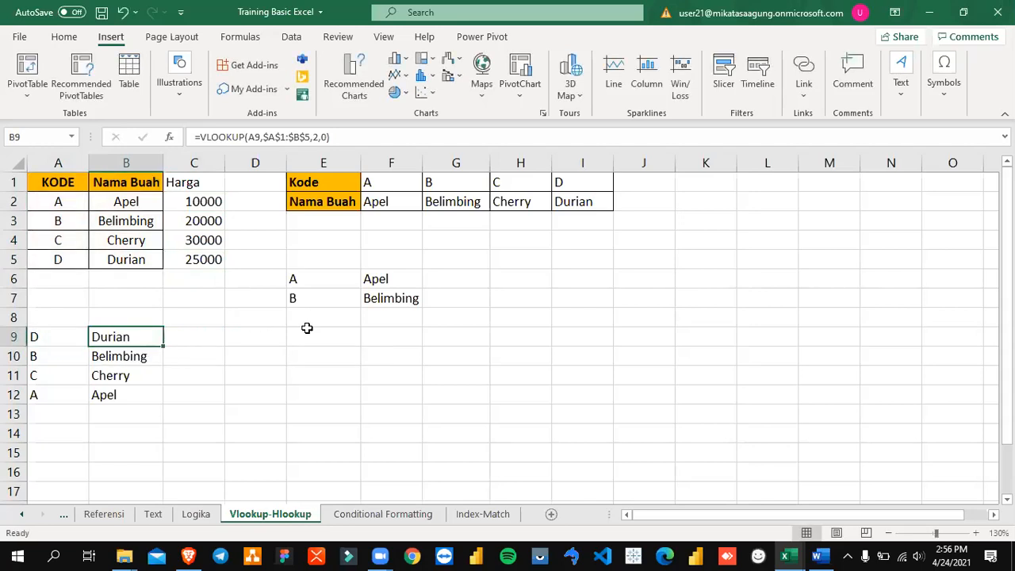
{"action": "key", "text": "Left"}
{"action": "key", "text": "Right"}
{"action": "key", "text": "Left"}
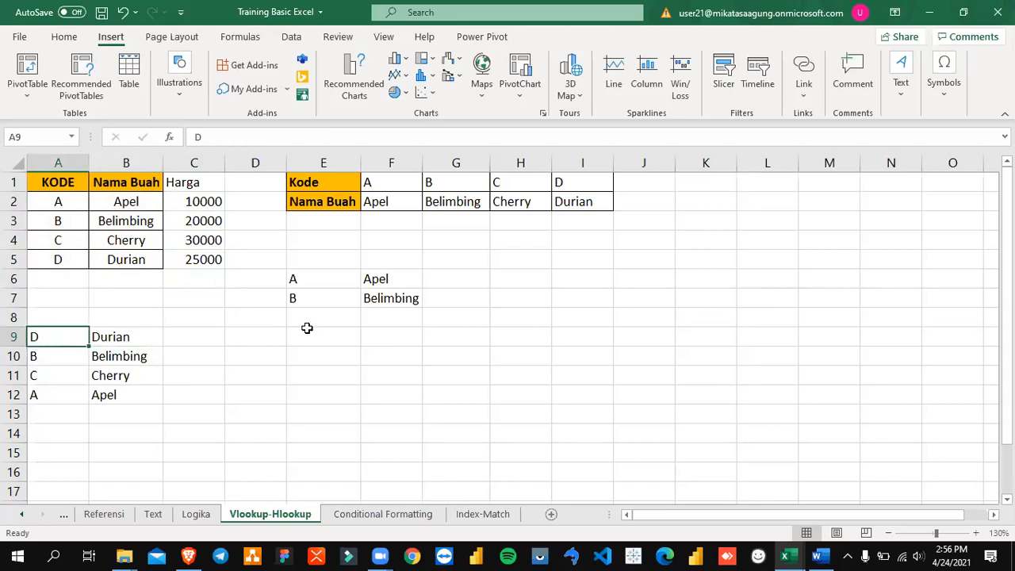
{"action": "key", "text": "Right"}
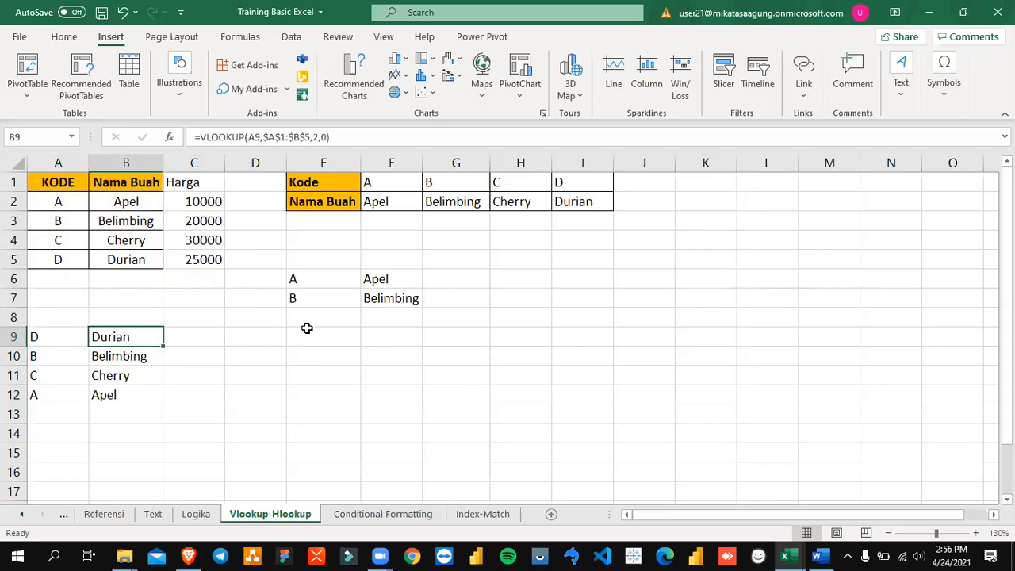
{"action": "key", "text": "F2"}
{"action": "key", "text": "Left"}
{"action": "key", "text": "Left"}
{"action": "key", "text": "Left"}
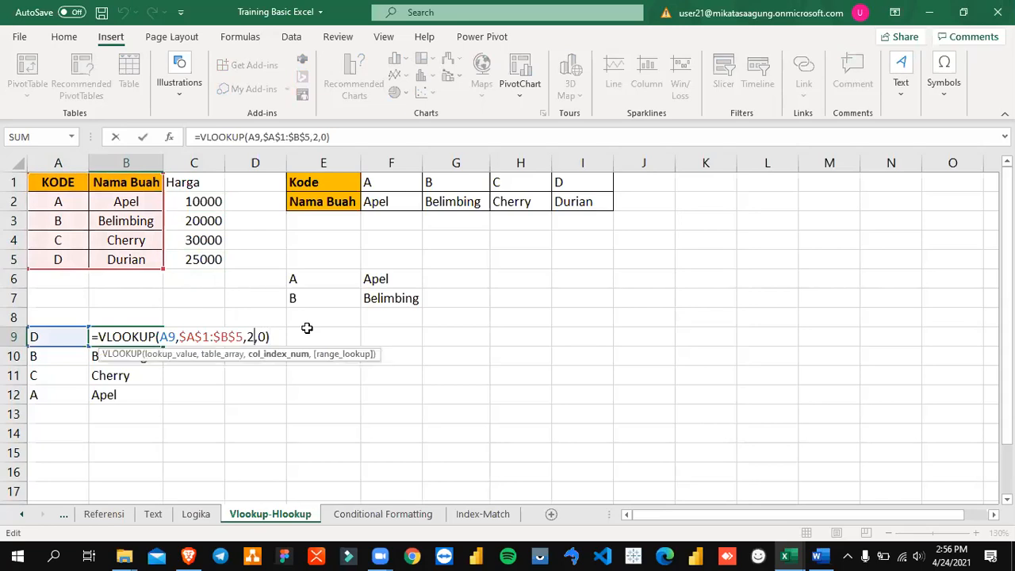
{"action": "key", "text": "Escape"}
Step: Set the column index in B9's VLOOKUP formula to 3 for the Harga column
{"action": "left_click_drag", "start_coordinate": [198, 179], "coordinate": [208, 263]}
{"action": "left_click", "coordinate": [131, 332]}
{"action": "key", "text": "F2"}
{"action": "key", "text": "Left"}
{"action": "key", "text": "Left"}
{"action": "key", "text": "Left"}
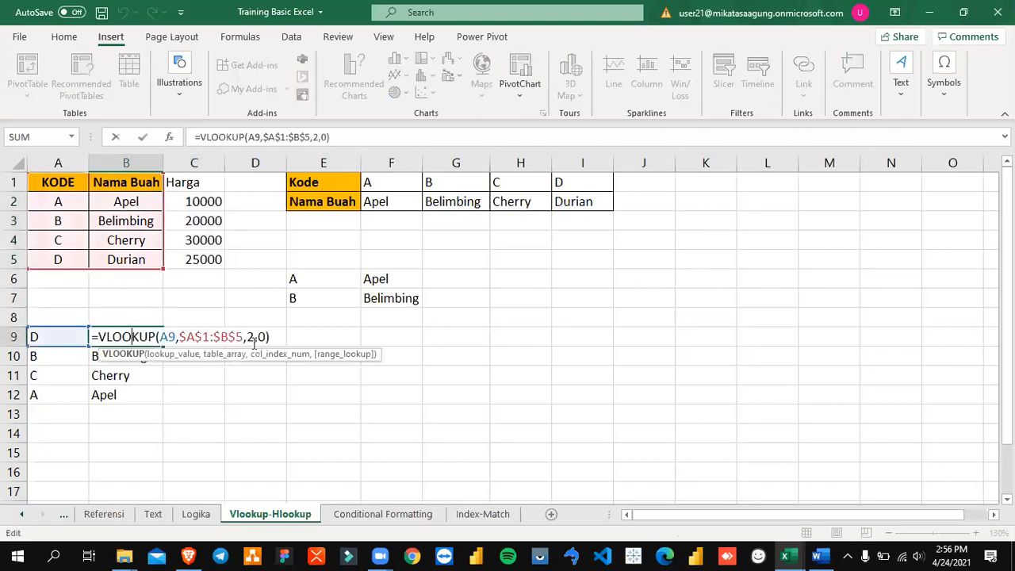
{"action": "key", "text": "BackSpace"}
{"action": "type", "text": "3"}
{"action": "key", "text": "Return"}
{"action": "key", "text": "Up"}
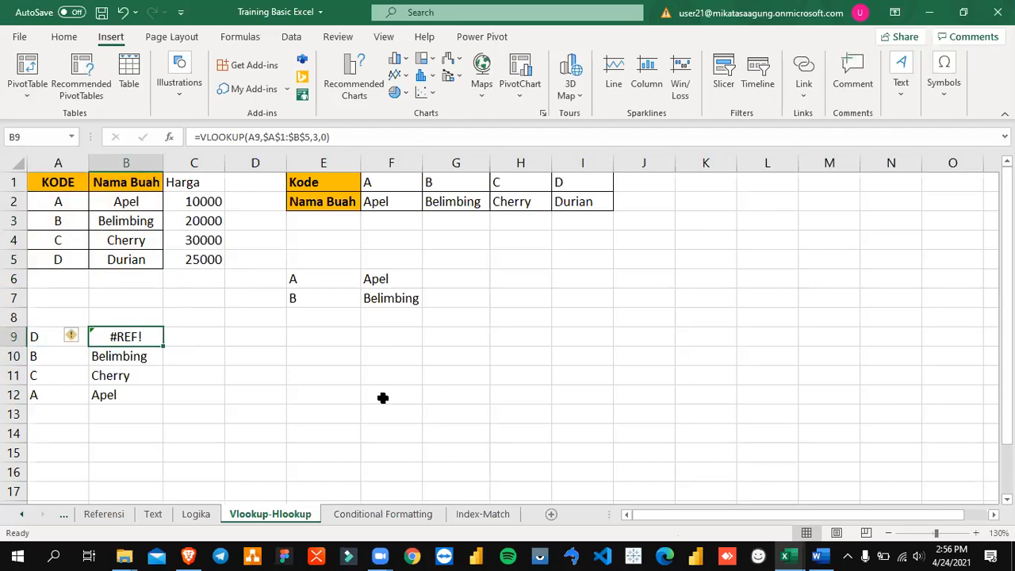
Step: Extend the table range in B9's VLOOKUP formula to $A$1:$C$5 so it includes the Harga column
{"action": "key", "text": "F2"}
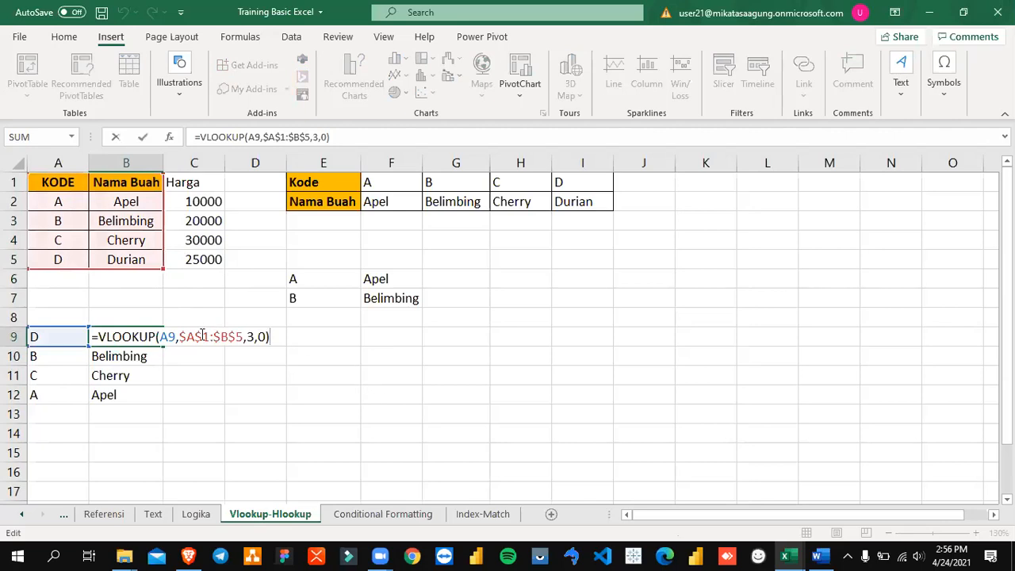
{"action": "left_click_drag", "start_coordinate": [182, 336], "coordinate": [243, 336]}
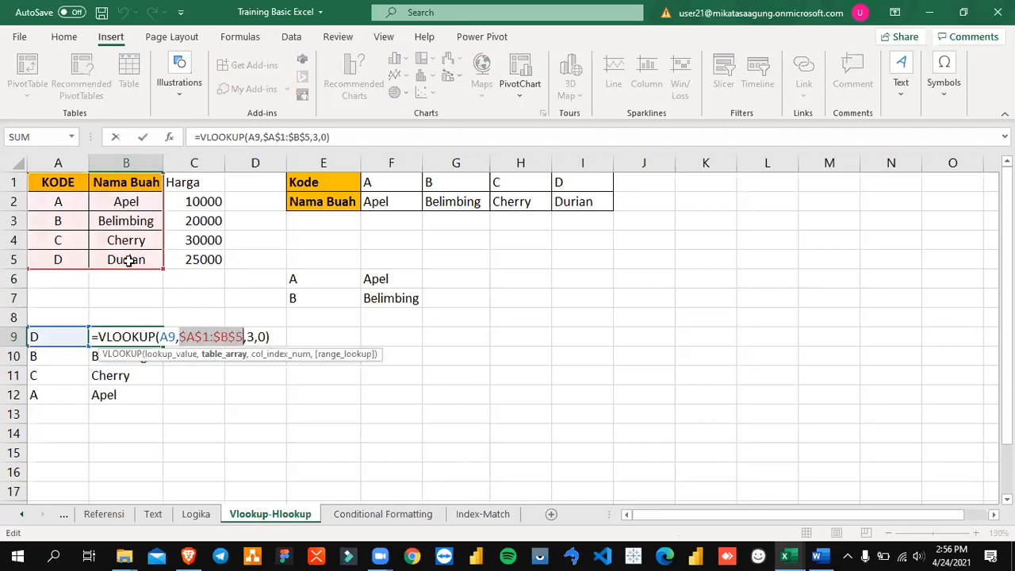
{"action": "left_click_drag", "start_coordinate": [163, 270], "coordinate": [204, 269]}
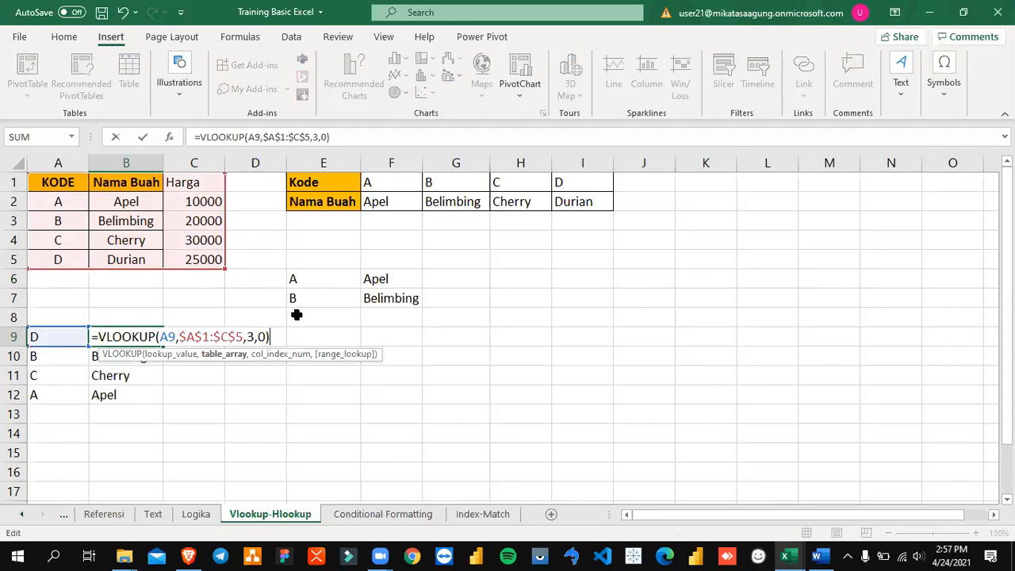
{"action": "key", "text": "Return"}
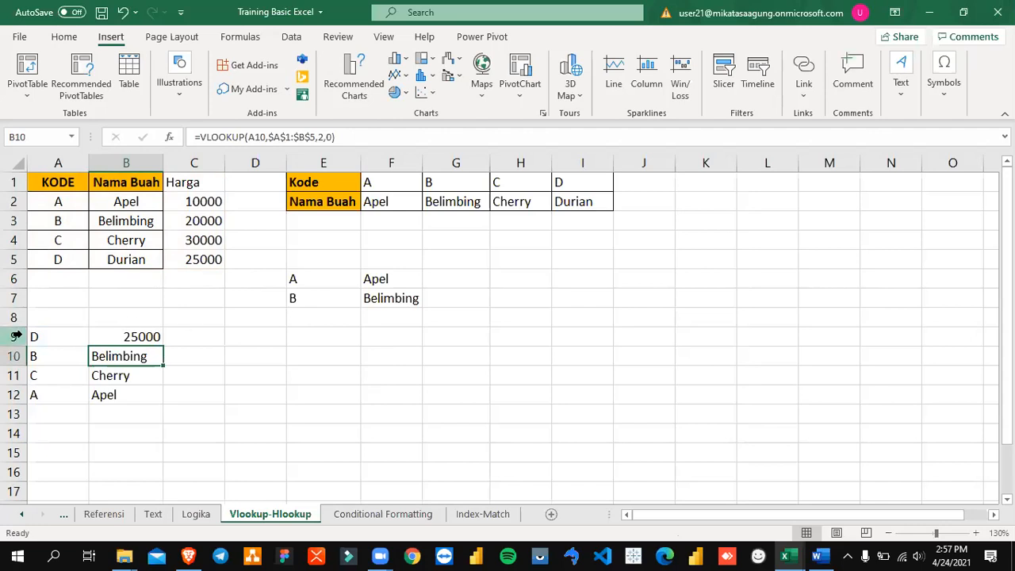
Step: Fill the lookup code cell A9 with orange
{"action": "left_click", "coordinate": [50, 337]}
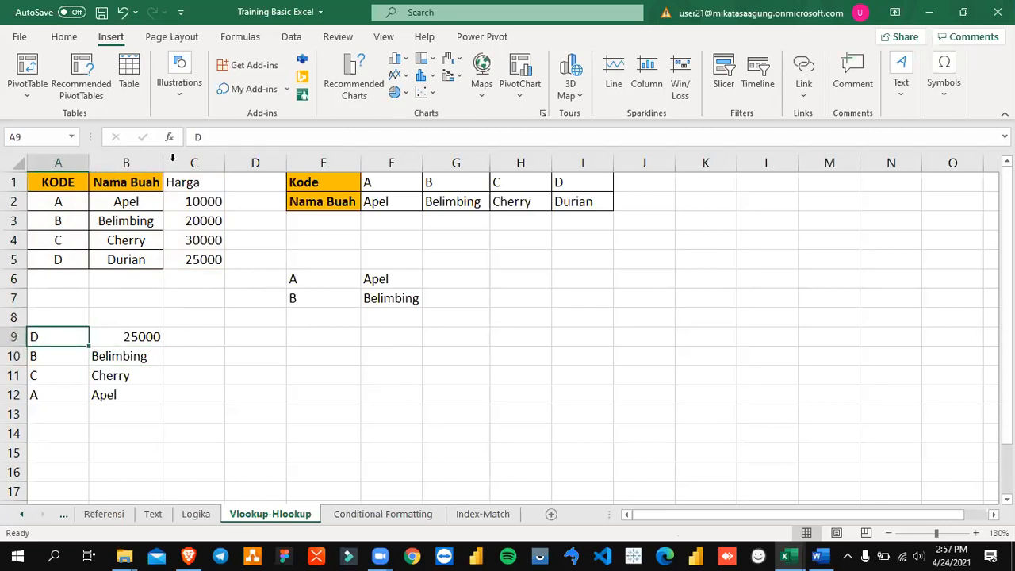
{"action": "left_click", "coordinate": [65, 36]}
{"action": "left_click", "coordinate": [189, 89]}
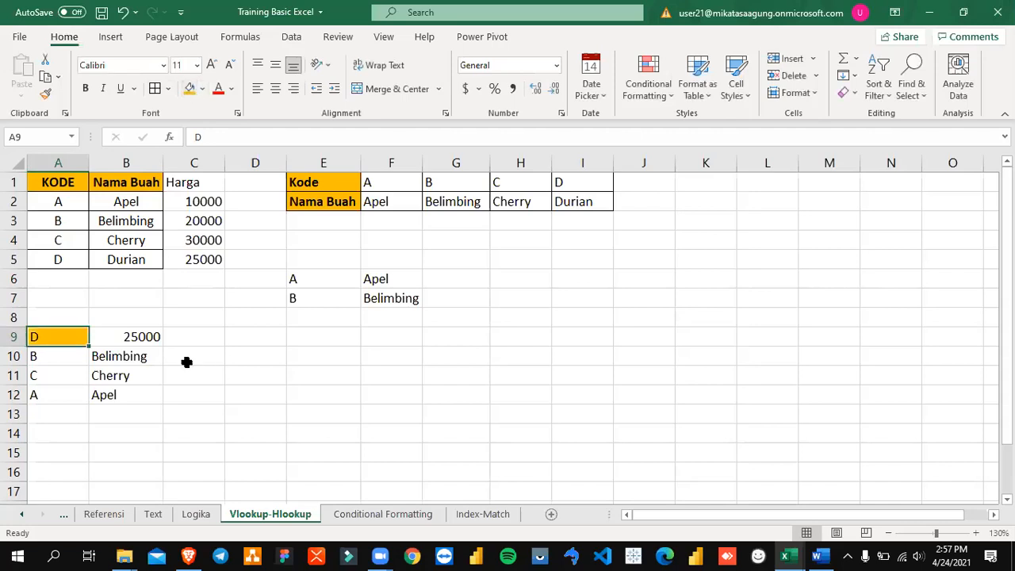
Step: Fill the code and fruit name cells A2:B5 with light green
{"action": "left_click", "coordinate": [139, 339]}
{"action": "left_click_drag", "start_coordinate": [60, 201], "coordinate": [135, 263]}
{"action": "left_click", "coordinate": [202, 88]}
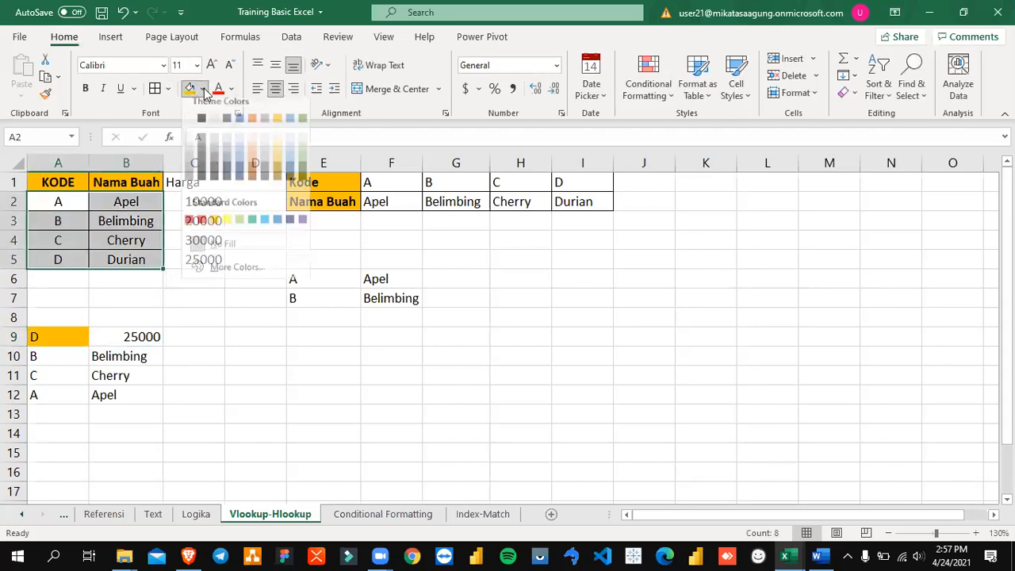
{"action": "left_click", "coordinate": [239, 229]}
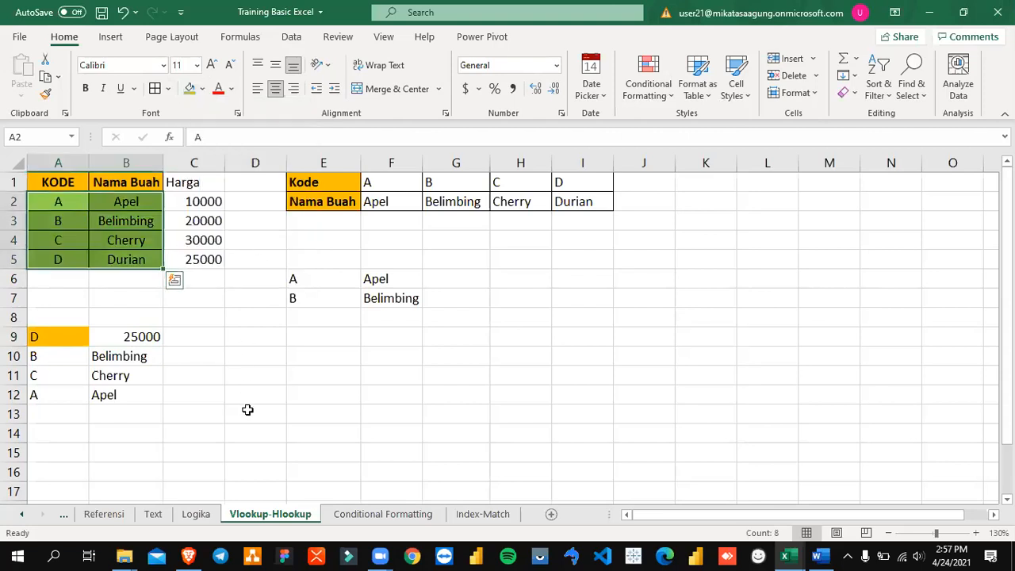
{"action": "left_click", "coordinate": [249, 414]}
Step: Extend the light green fill over A2:C5 so the Harga prices are coloured too
{"action": "left_click_drag", "start_coordinate": [70, 202], "coordinate": [130, 259]}
{"action": "left_click", "coordinate": [195, 338]}
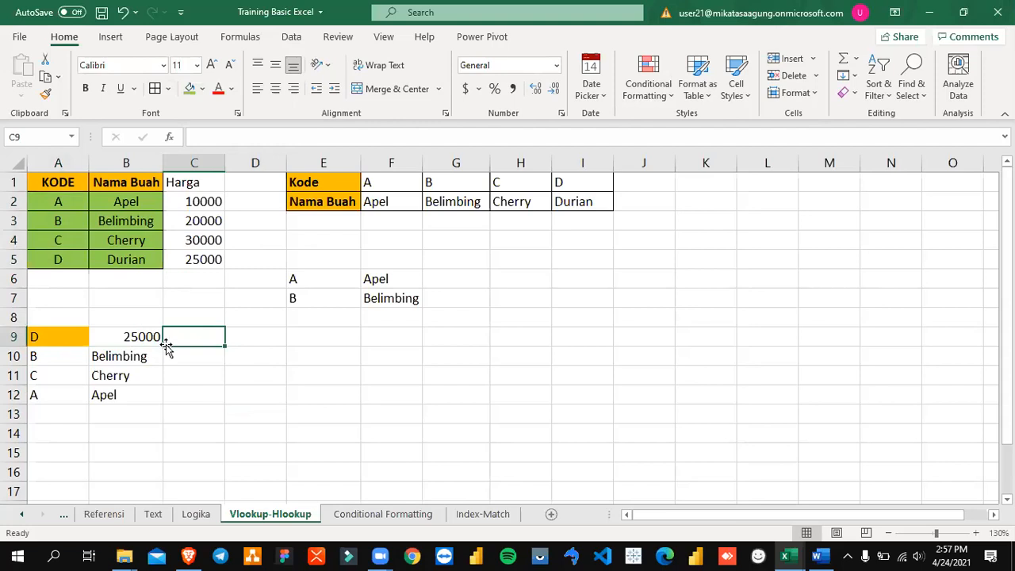
{"action": "left_click_drag", "start_coordinate": [79, 205], "coordinate": [196, 258]}
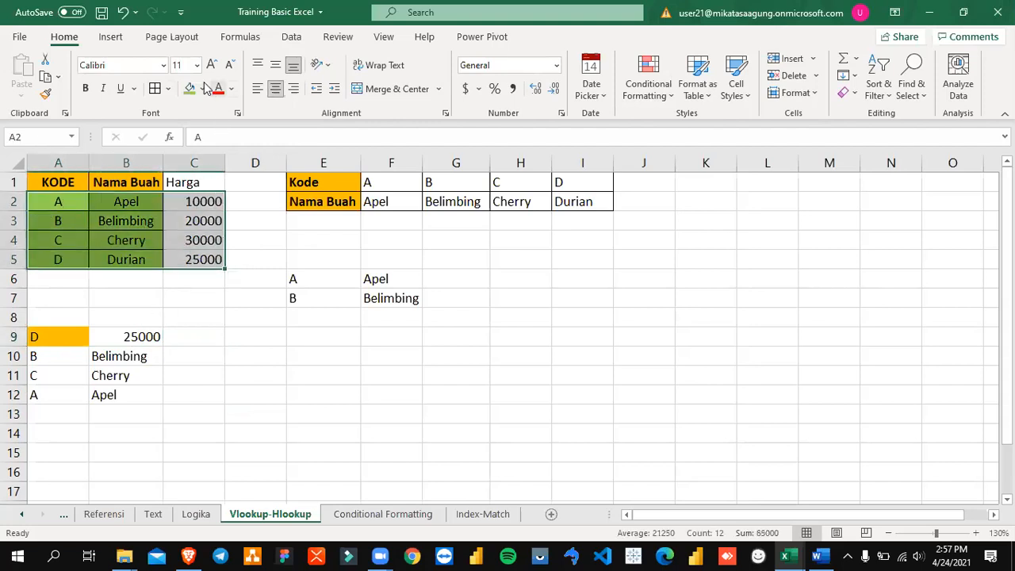
{"action": "left_click", "coordinate": [190, 88]}
{"action": "left_click", "coordinate": [240, 389]}
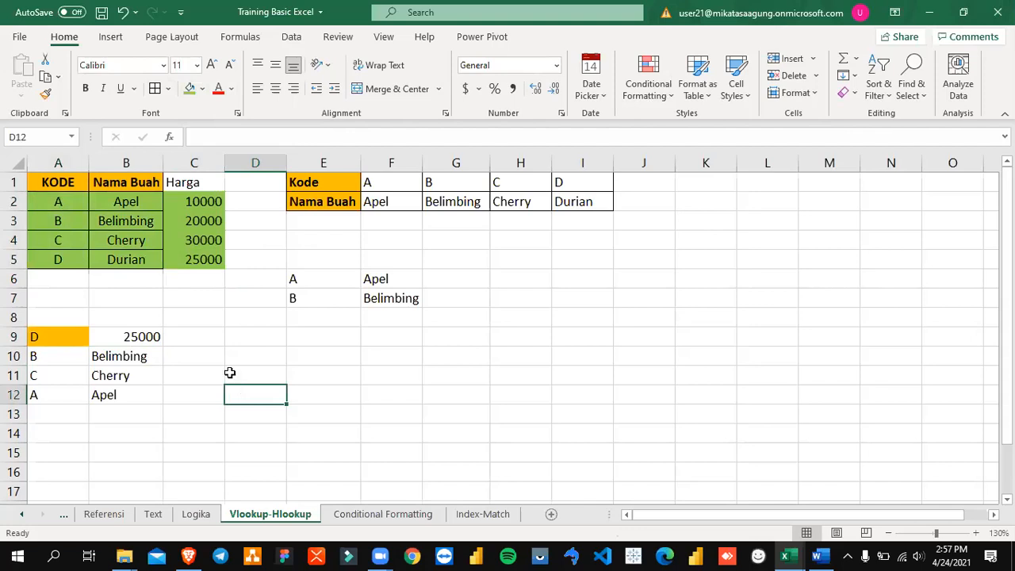
Step: Compare the lookup table's columns with the VLOOKUP argument descriptions in the Word module, and return to B9 in the Excel workbook
{"action": "left_click_drag", "start_coordinate": [138, 204], "coordinate": [135, 262]}
{"action": "left_click_drag", "start_coordinate": [50, 201], "coordinate": [48, 261]}
{"action": "left_click_drag", "start_coordinate": [215, 203], "coordinate": [209, 253]}
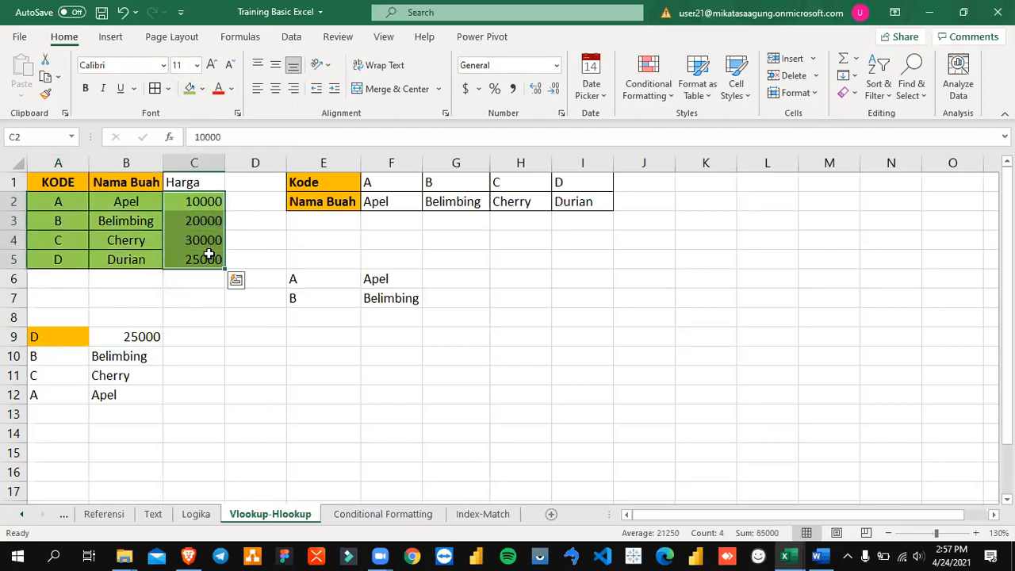
{"action": "key", "text": "alt+Tab"}
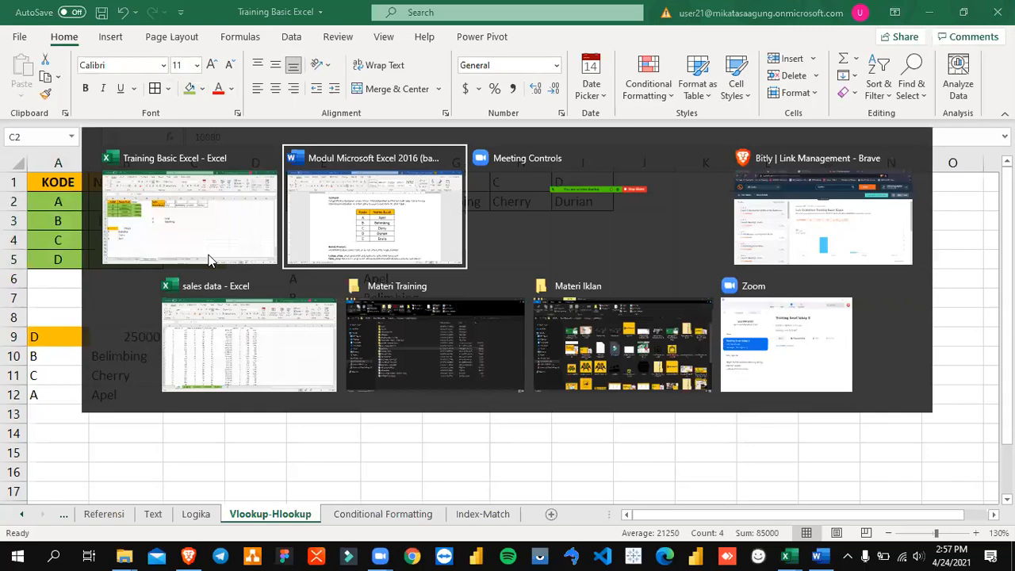
{"action": "scroll", "coordinate": [392, 366], "scroll_direction": "down", "scroll_amount": 10}
{"action": "scroll", "coordinate": [396, 368], "scroll_direction": "down", "scroll_amount": 8}
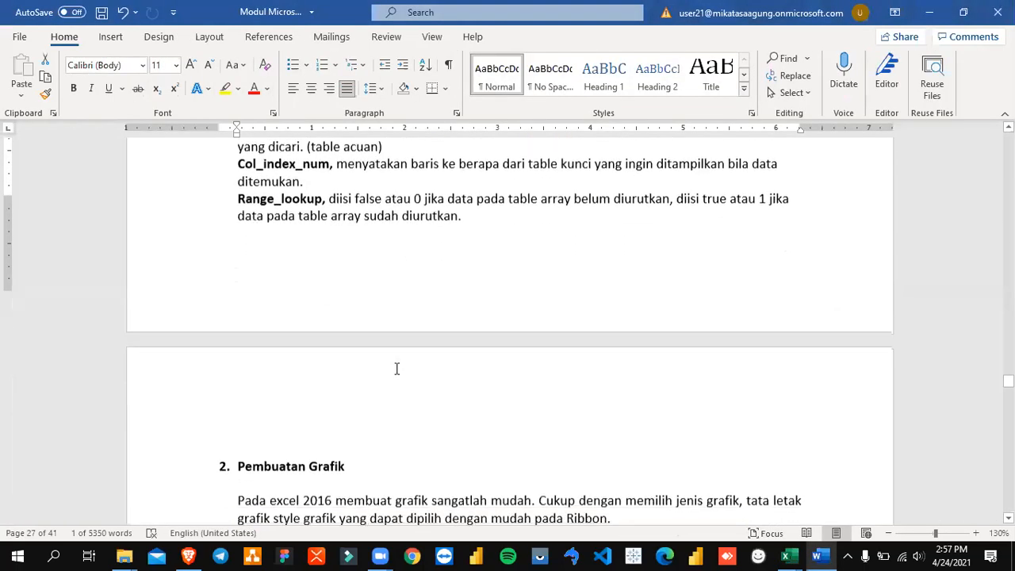
{"action": "scroll", "coordinate": [396, 368], "scroll_direction": "up", "scroll_amount": 10}
{"action": "scroll", "coordinate": [396, 368], "scroll_direction": "up", "scroll_amount": 5}
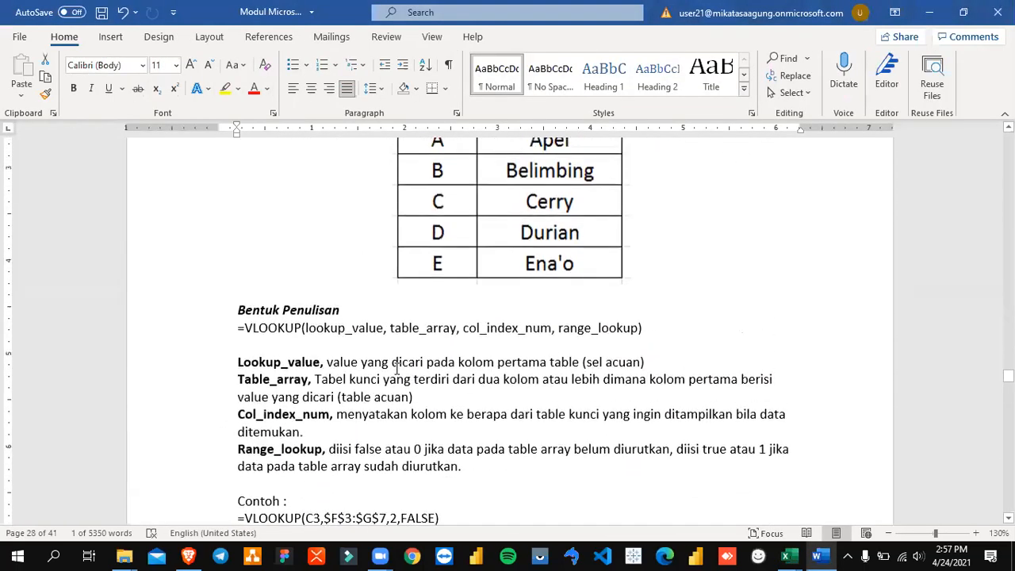
{"action": "key", "text": "alt+Tab"}
{"action": "left_click", "coordinate": [151, 336]}
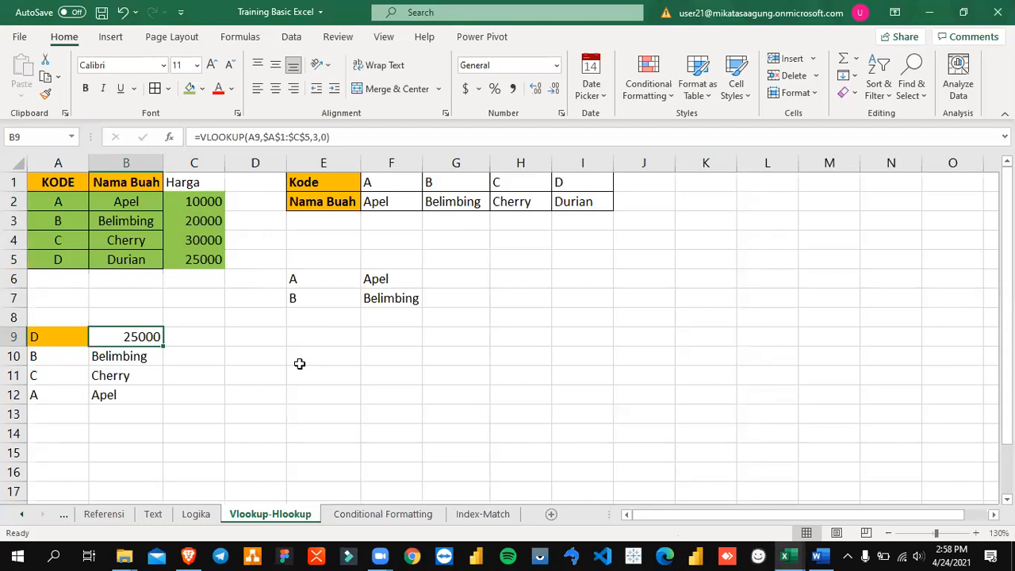
{"action": "left_click", "coordinate": [893, 94]}
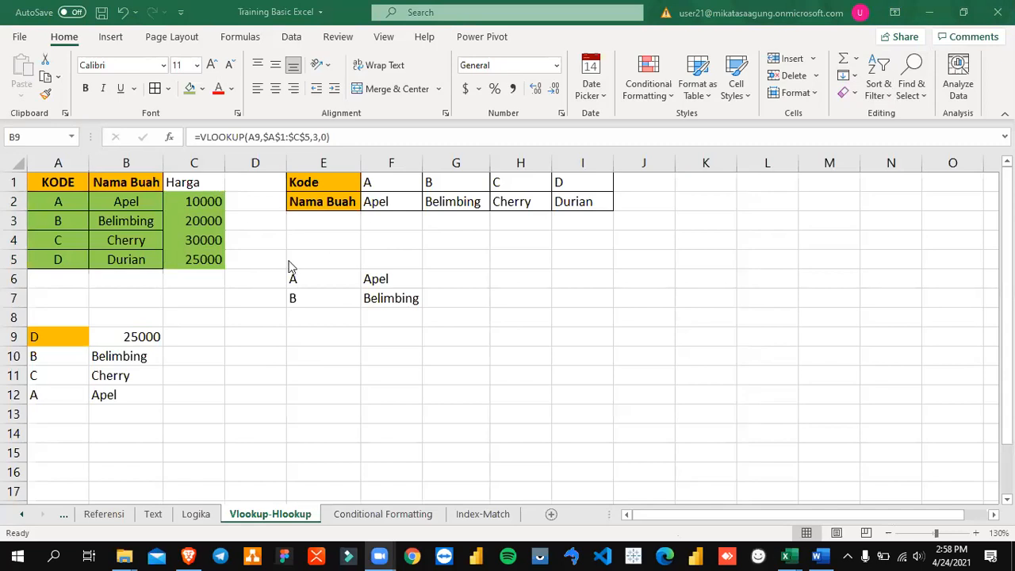
{"action": "left_click", "coordinate": [303, 341]}
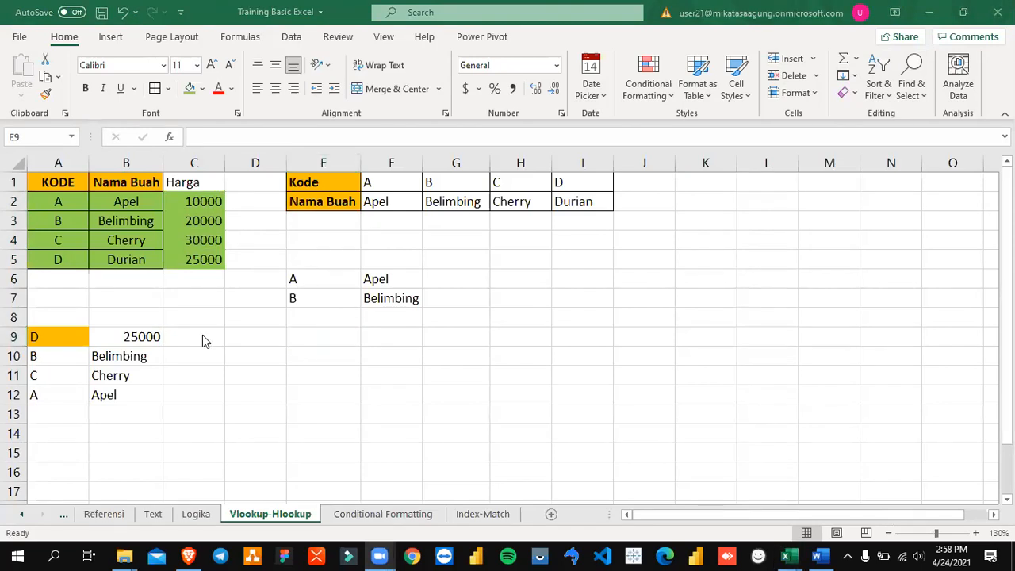
Step: Change the table range in B9's VLOOKUP formula to $B$1:$C$5, leaving out the KODE column
{"action": "left_click", "coordinate": [131, 337]}
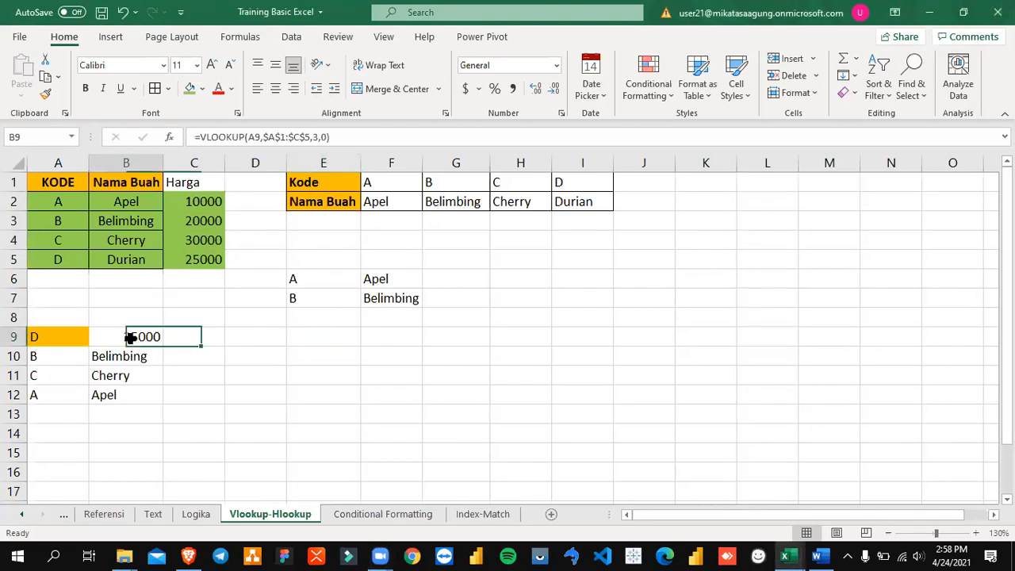
{"action": "key", "text": "F2"}
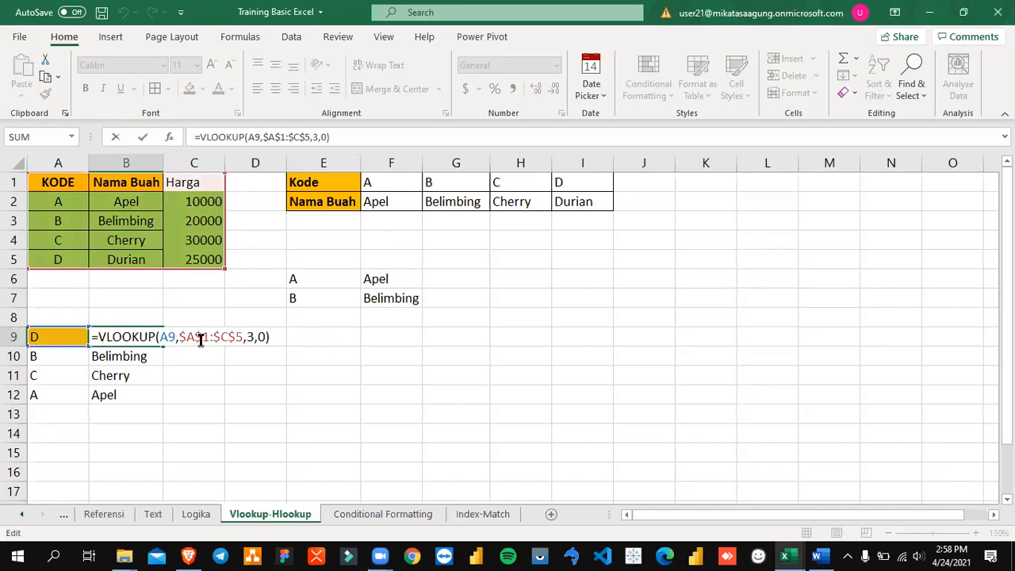
{"action": "left_click", "coordinate": [196, 336]}
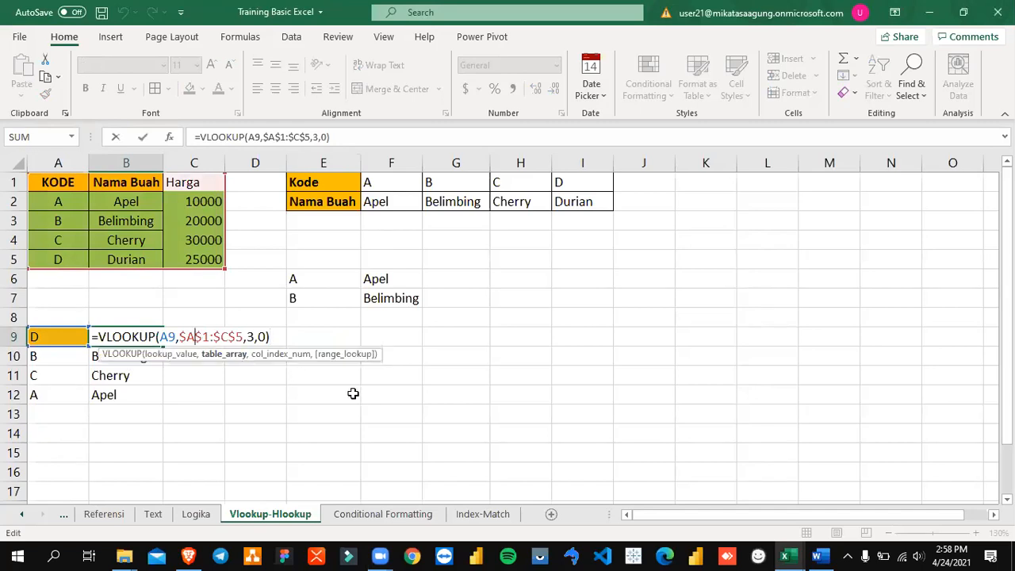
{"action": "key", "text": "Right"}
{"action": "key", "text": "BackSpace"}
{"action": "type", "text": "B"}
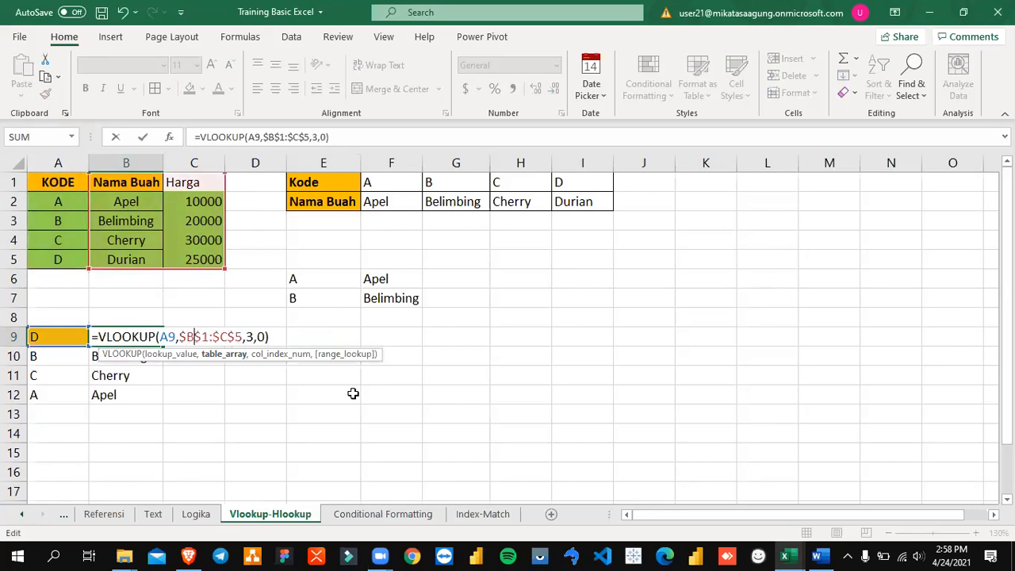
{"action": "key", "text": "Return"}
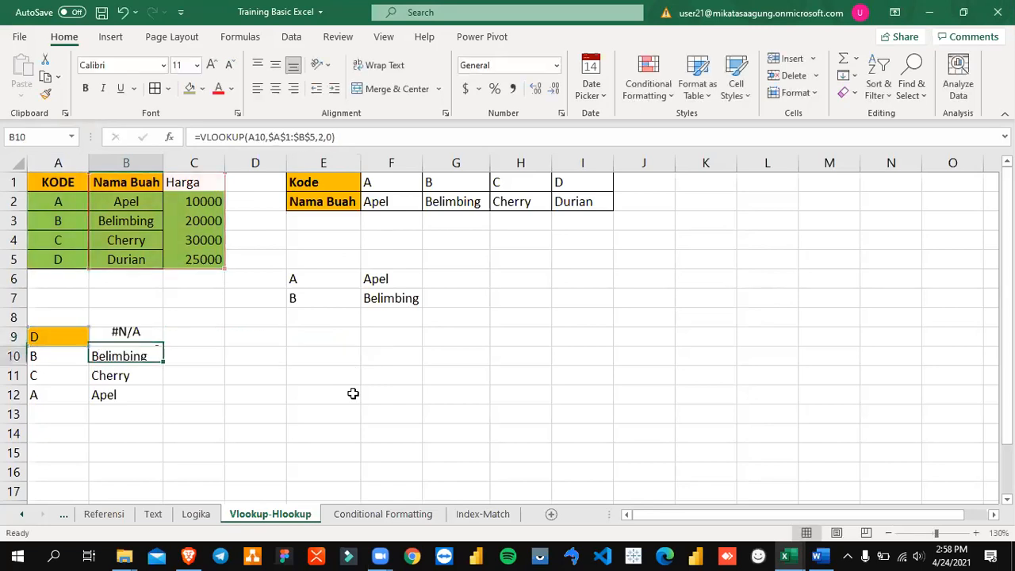
Step: Set the column index in B9's VLOOKUP formula to 1
{"action": "key", "text": "Up"}
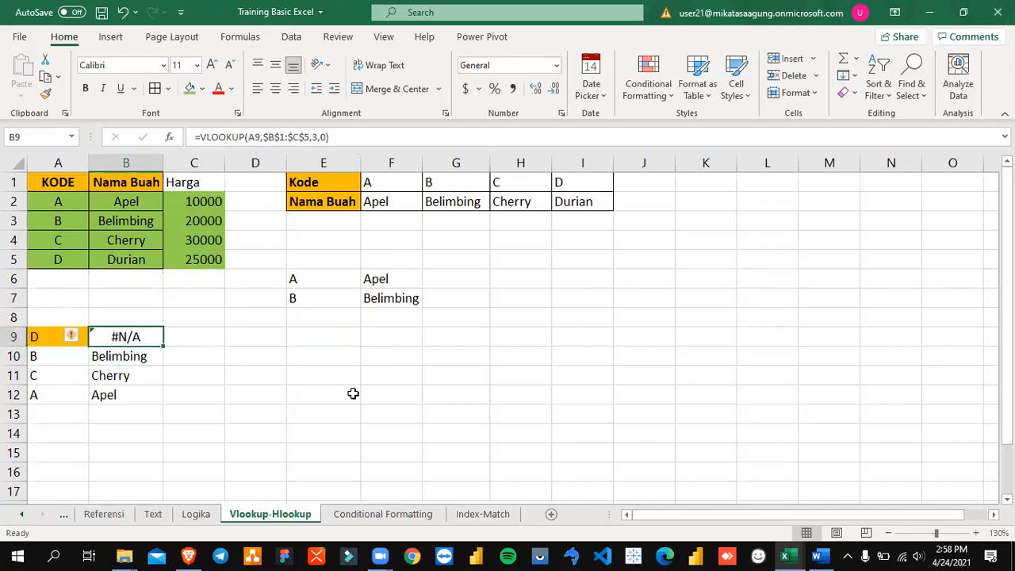
{"action": "key", "text": "F2"}
{"action": "key", "text": "Left"}
{"action": "key", "text": "Left"}
{"action": "key", "text": "Left"}
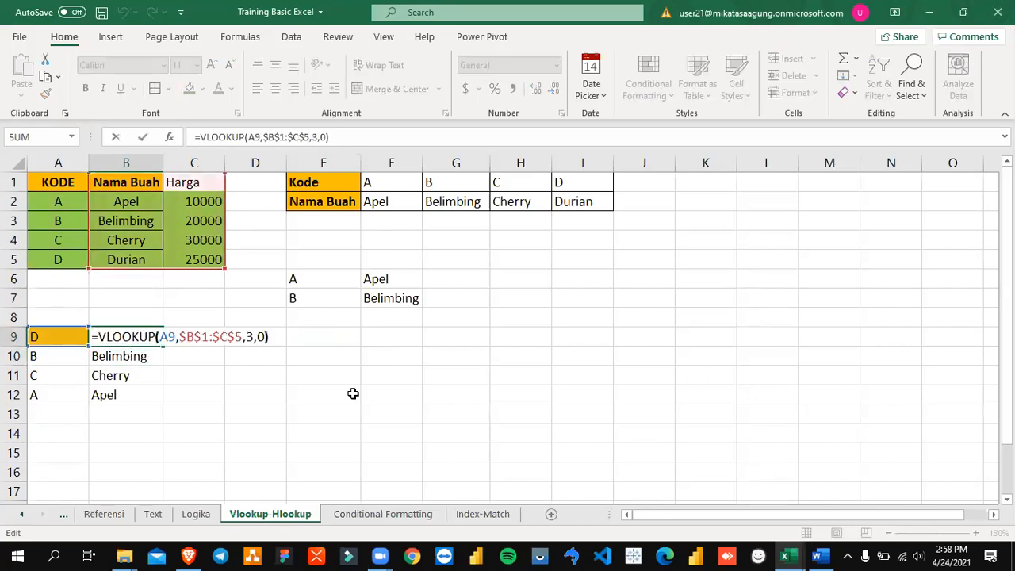
{"action": "key", "text": "BackSpace"}
{"action": "type", "text": "2"}
{"action": "key", "text": "Return"}
{"action": "key", "text": "Up"}
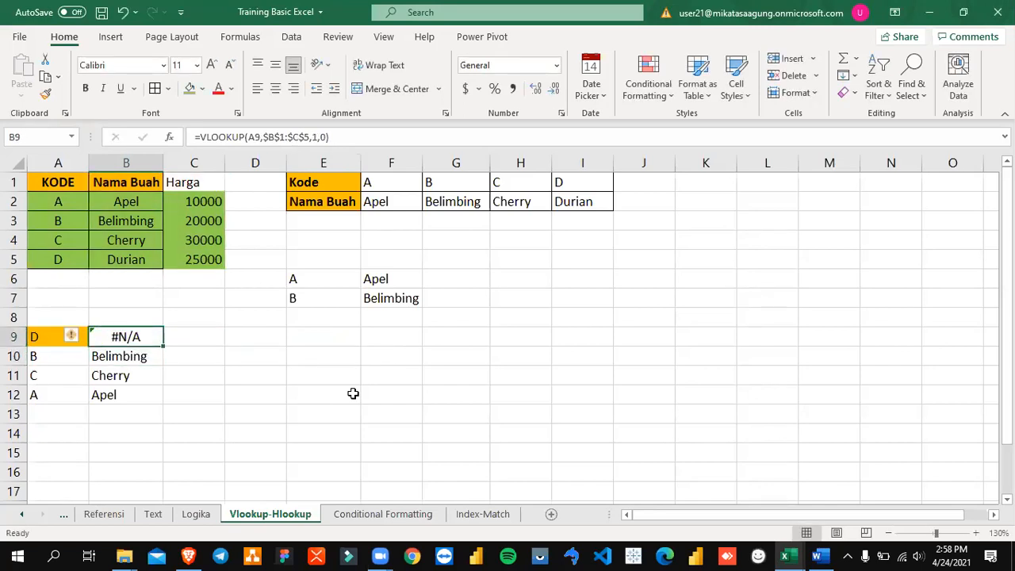
Step: Examine the table range and lookup value arguments in B9's VLOOKUP formula, and check the lookup code in A9
{"action": "key", "text": "F2"}
{"action": "key", "text": "Left"}
{"action": "key", "text": "Left"}
{"action": "key", "text": "Left"}
{"action": "key", "text": "Left"}
{"action": "key", "text": "Left"}
{"action": "key", "text": "Left"}
{"action": "key", "text": "Left"}
{"action": "key", "text": "Left"}
{"action": "key", "text": "Left"}
{"action": "key", "text": "Left"}
{"action": "key", "text": "Left"}
{"action": "key", "text": "Left"}
{"action": "key", "text": "Left"}
{"action": "key", "text": "Left"}
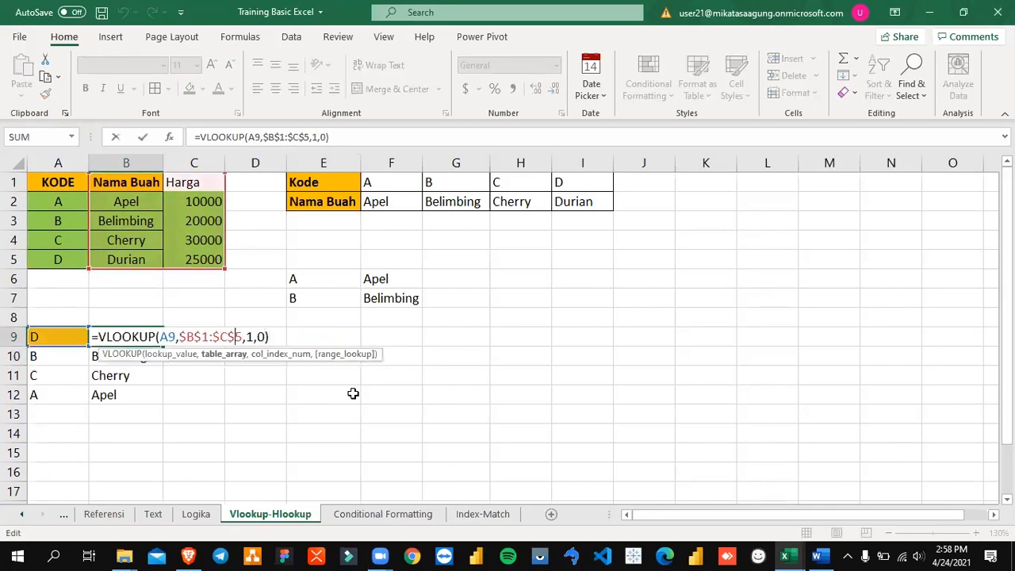
{"action": "key", "text": "shift+Right"}
{"action": "key", "text": "shift+Right"}
{"action": "key", "text": "shift+Right"}
{"action": "key", "text": "shift+Right"}
{"action": "key", "text": "Escape"}
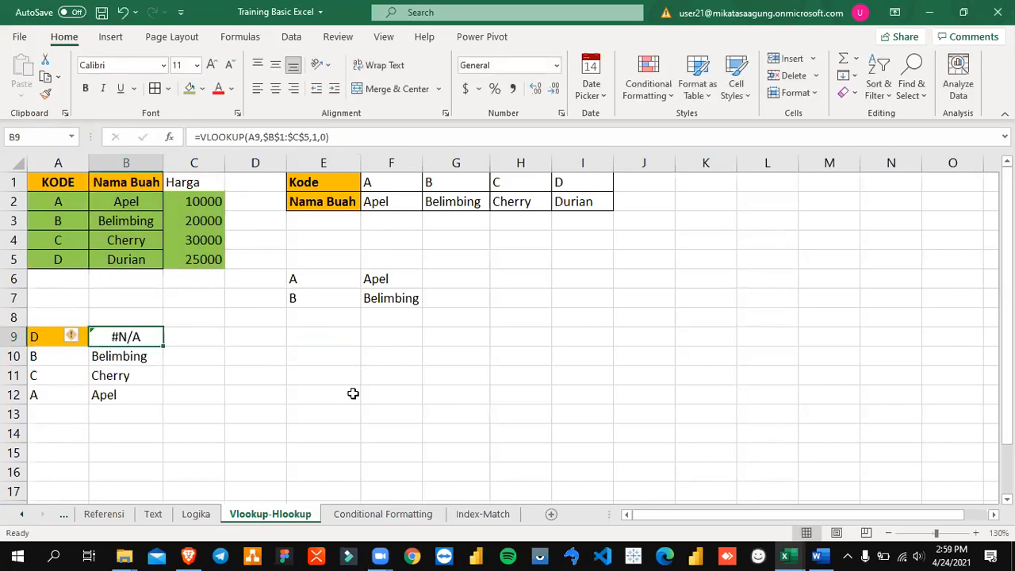
{"action": "key", "text": "F2"}
{"action": "key", "text": "Left"}
{"action": "key", "text": "Left"}
{"action": "key", "text": "Left"}
{"action": "key", "text": "Left"}
{"action": "key", "text": "Left"}
{"action": "key", "text": "Left"}
{"action": "key", "text": "Left"}
{"action": "key", "text": "Left"}
{"action": "key", "text": "Left"}
{"action": "key", "text": "Left"}
{"action": "key", "text": "Left"}
{"action": "key", "text": "Left"}
{"action": "key", "text": "Left"}
{"action": "key", "text": "Left"}
{"action": "key", "text": "Left"}
{"action": "key", "text": "Left"}
{"action": "key", "text": "Left"}
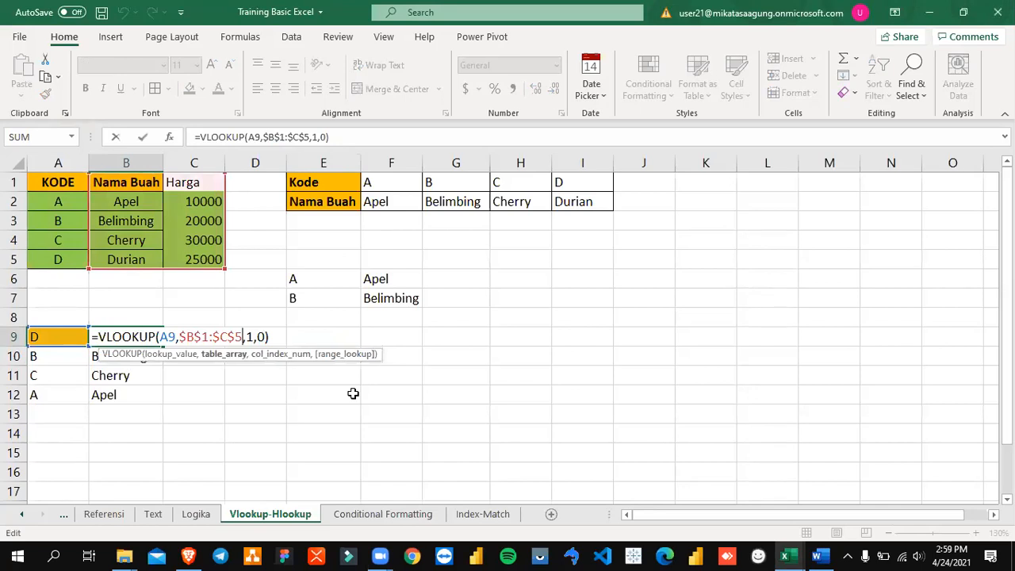
{"action": "key", "text": "Right"}
{"action": "key", "text": "shift+Left"}
{"action": "key", "text": "shift+Left"}
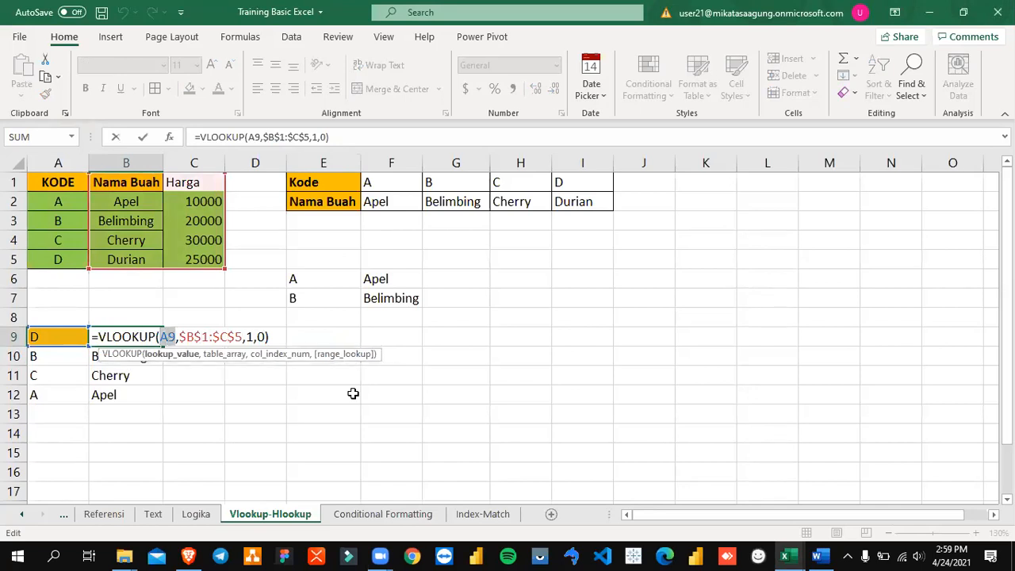
{"action": "key", "text": "Escape"}
{"action": "key", "text": "Left"}
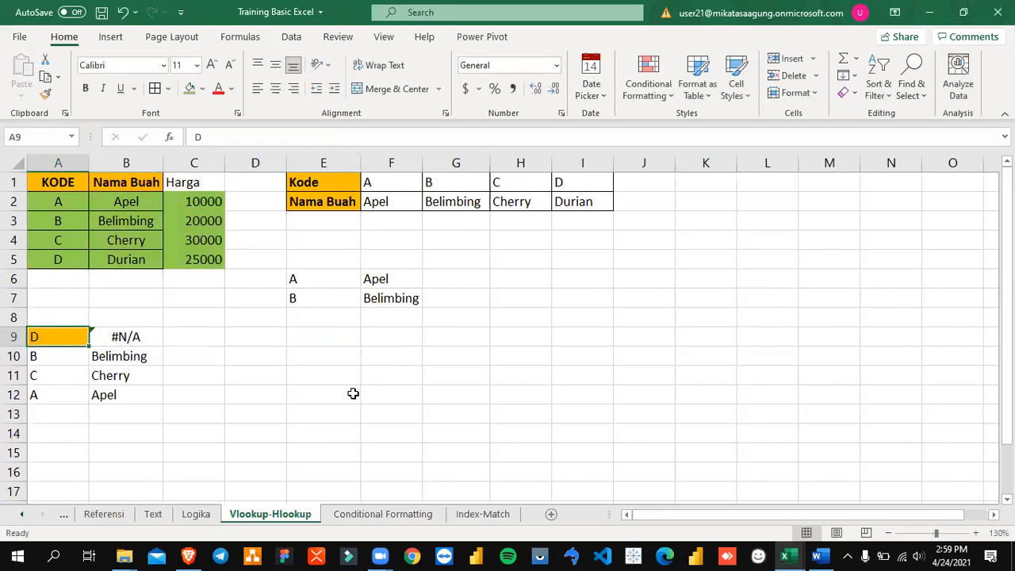
Step: Examine the Nama Buah and KODE columns of the lookup table against the lookup code in A9
{"action": "key", "text": "Right"}
{"action": "key", "text": "Left"}
{"action": "key", "text": "Up"}
{"action": "key", "text": "Up"}
{"action": "key", "text": "Up"}
{"action": "key", "text": "Up"}
{"action": "key", "text": "Up"}
{"action": "key", "text": "Up"}
{"action": "key", "text": "Up"}
{"action": "key", "text": "Up"}
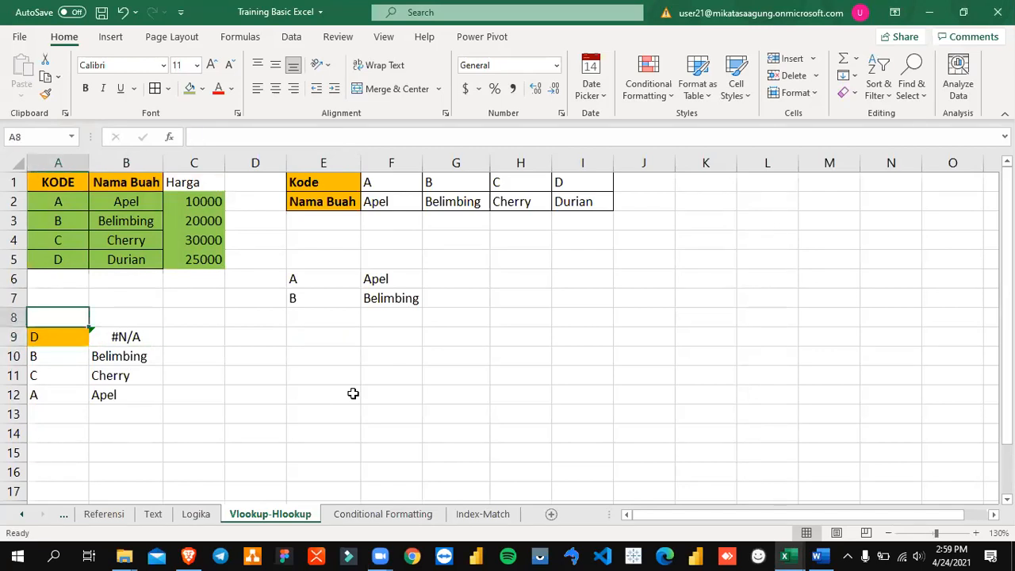
{"action": "key", "text": "Right"}
{"action": "key", "text": "Down"}
{"action": "key", "text": "shift+Down"}
{"action": "key", "text": "shift+Down"}
{"action": "key", "text": "shift+Down"}
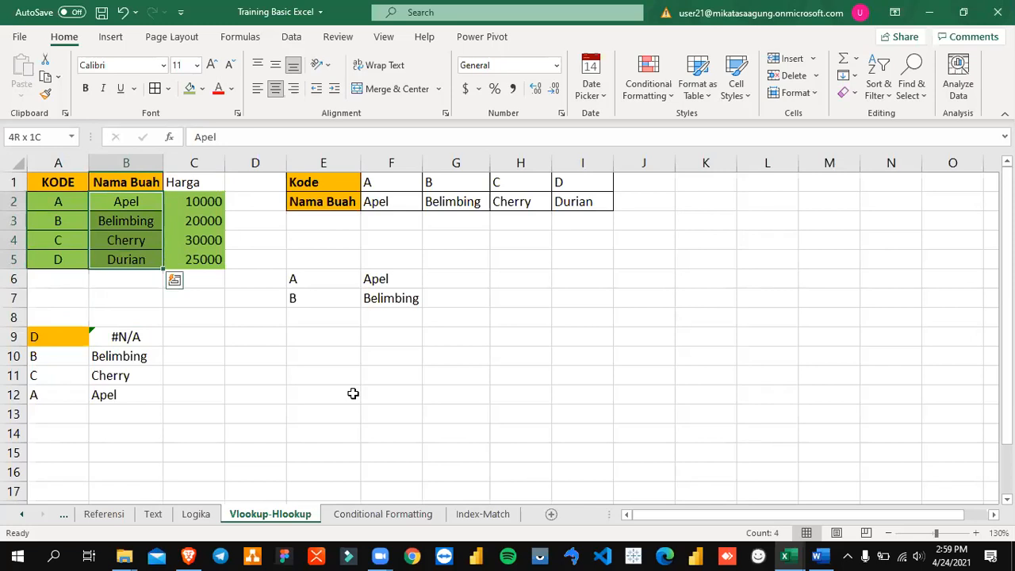
{"action": "key", "text": "Left"}
{"action": "key", "text": "shift+Down"}
{"action": "key", "text": "shift+Down"}
{"action": "key", "text": "shift+Down"}
{"action": "key", "text": "shift+Down"}
{"action": "key", "text": "Down"}
{"action": "key", "text": "Down"}
{"action": "key", "text": "Down"}
{"action": "key", "text": "Down"}
{"action": "key", "text": "Down"}
{"action": "key", "text": "Down"}
{"action": "key", "text": "Down"}
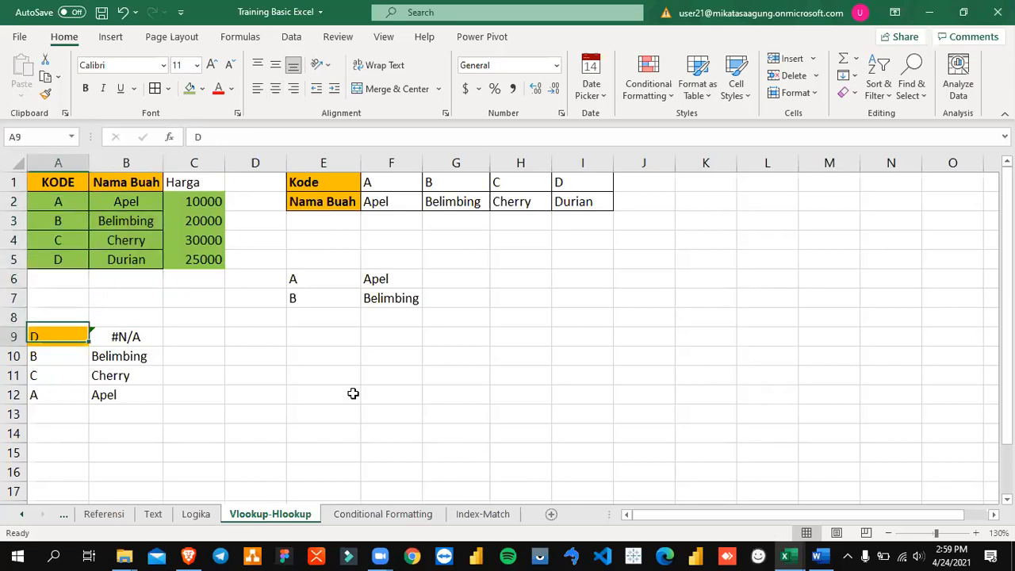
Step: Change the table range in B9's VLOOKUP formula to $A$1:$C$5 so that it includes the KODE column
{"action": "key", "text": "Down"}
{"action": "key", "text": "Right"}
{"action": "key", "text": "Up"}
{"action": "key", "text": "F2"}
{"action": "key", "text": "Left"}
{"action": "key", "text": "Left"}
{"action": "key", "text": "Left"}
{"action": "key", "text": "Left"}
{"action": "key", "text": "Left"}
{"action": "key", "text": "Left"}
{"action": "key", "text": "Left"}
{"action": "key", "text": "Left"}
{"action": "key", "text": "Left"}
{"action": "key", "text": "Left"}
{"action": "key", "text": "Left"}
{"action": "key", "text": "BackSpace"}
{"action": "type", "text": "A"}
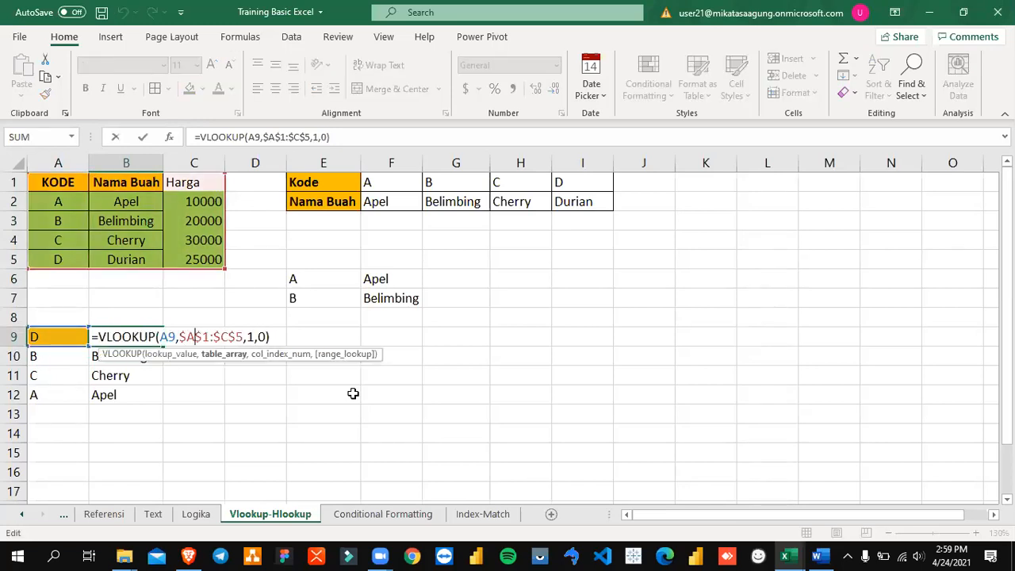
{"action": "key", "text": "Return"}
{"action": "key", "text": "Up"}
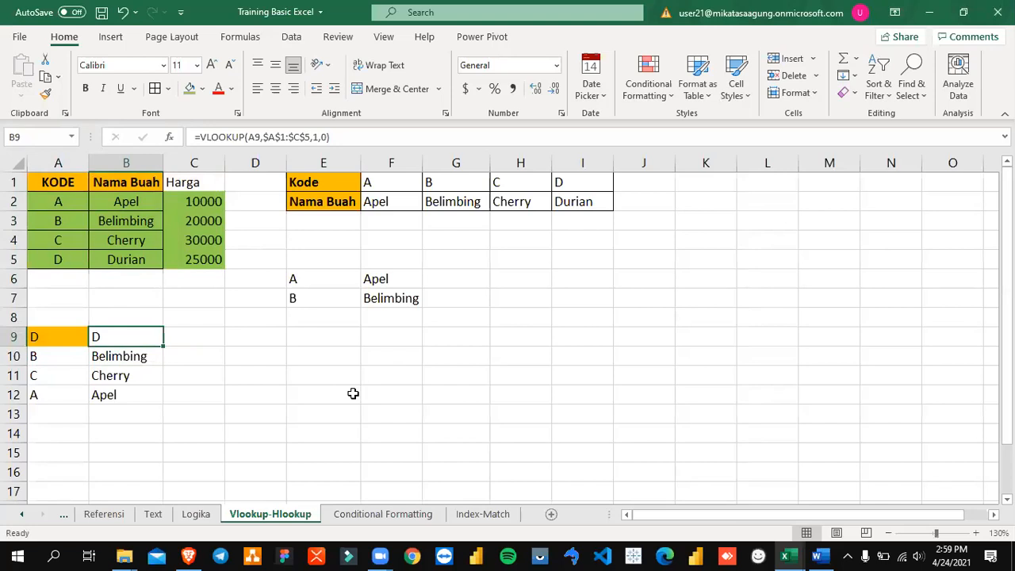
Step: Set the column index in B9's VLOOKUP formula to 2 for the Nama Buah column
{"action": "key", "text": "F2"}
{"action": "key", "text": "Left"}
{"action": "key", "text": "Left"}
{"action": "key", "text": "Left"}
{"action": "key", "text": "BackSpace"}
{"action": "type", "text": "2"}
{"action": "key", "text": "Return"}
{"action": "key", "text": "Up"}
Step: Set the column index in B9's VLOOKUP formula to 3 for the Harga column
{"action": "key", "text": "F2"}
{"action": "key", "text": "Left"}
{"action": "key", "text": "Left"}
{"action": "key", "text": "Left"}
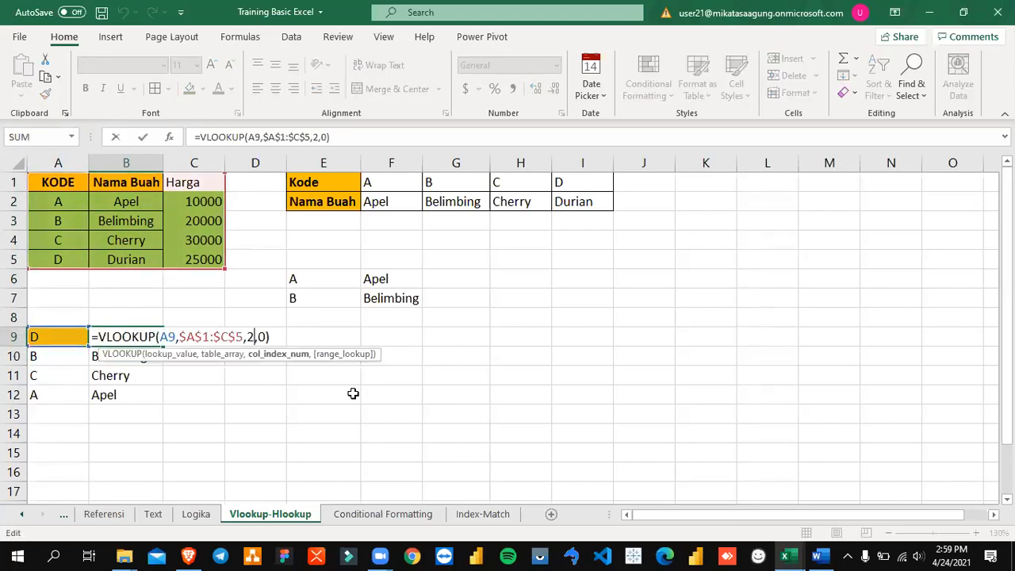
{"action": "key", "text": "BackSpace"}
{"action": "type", "text": "3"}
{"action": "key", "text": "Return"}
{"action": "key", "text": "Up"}
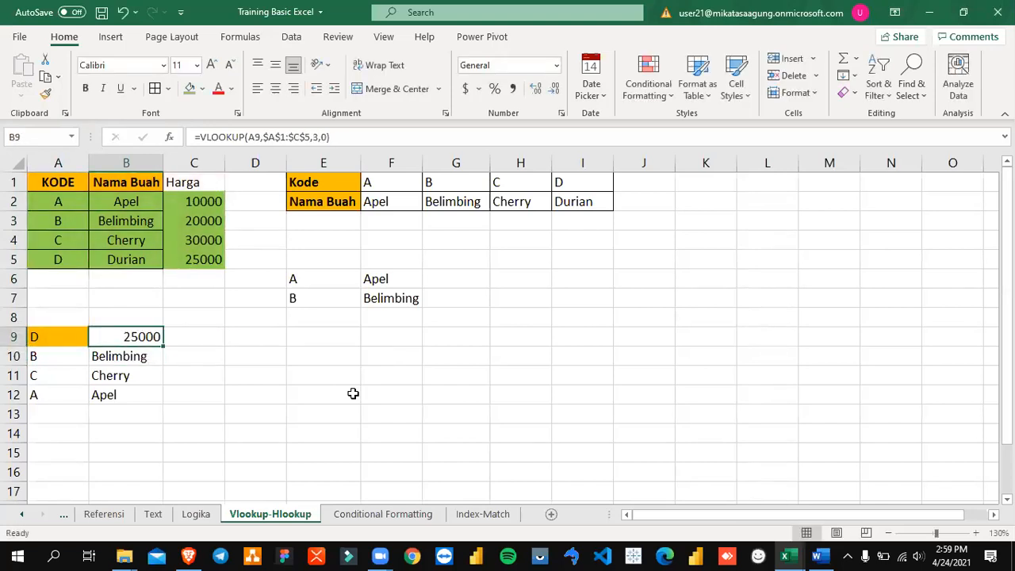
Step: Replace the lookup code in A9 with the fruit name Apel
{"action": "left_click", "coordinate": [883, 88]}
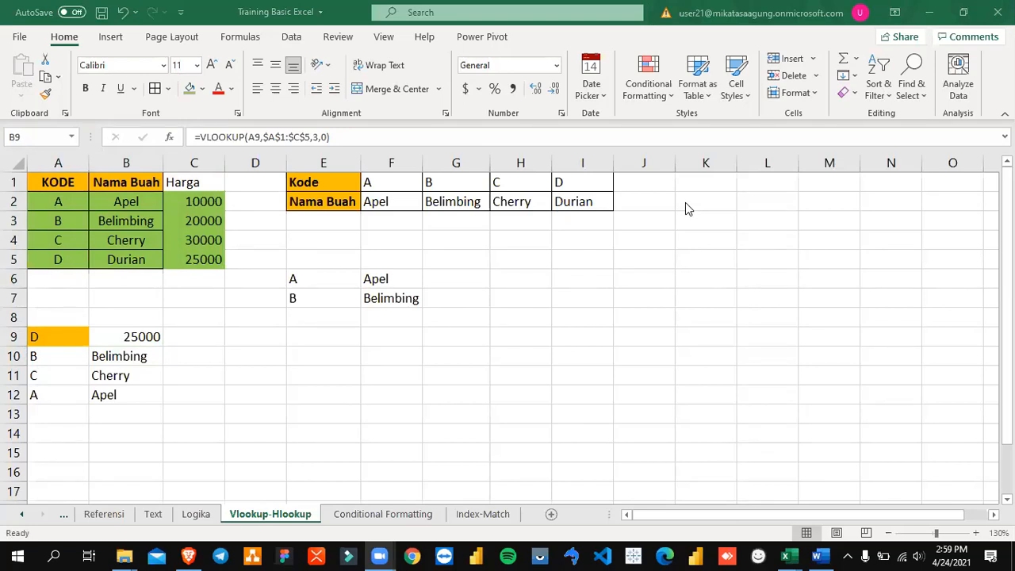
{"action": "left_click", "coordinate": [33, 337]}
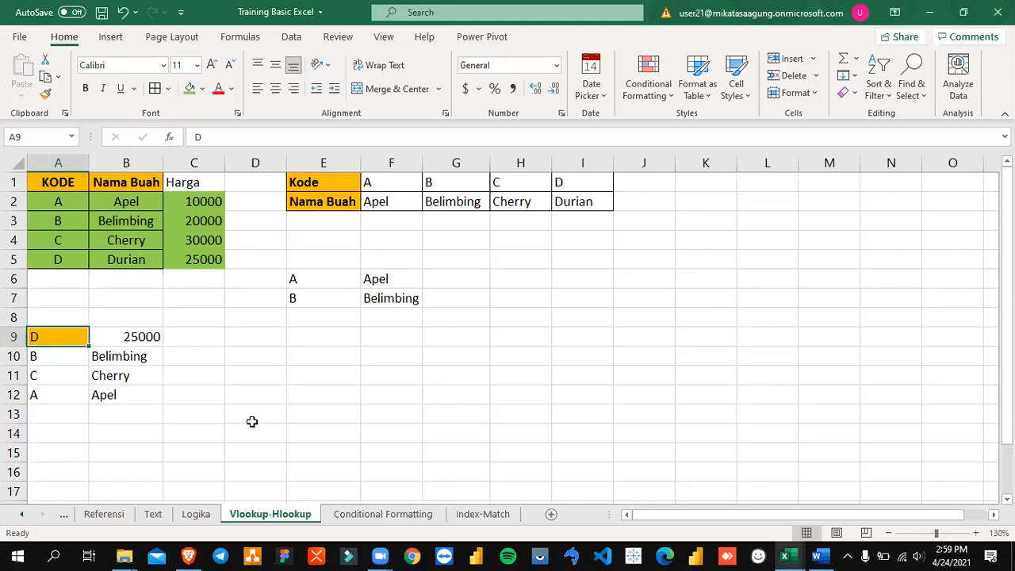
{"action": "type", "text": "Apel"}
{"action": "key", "text": "Return"}
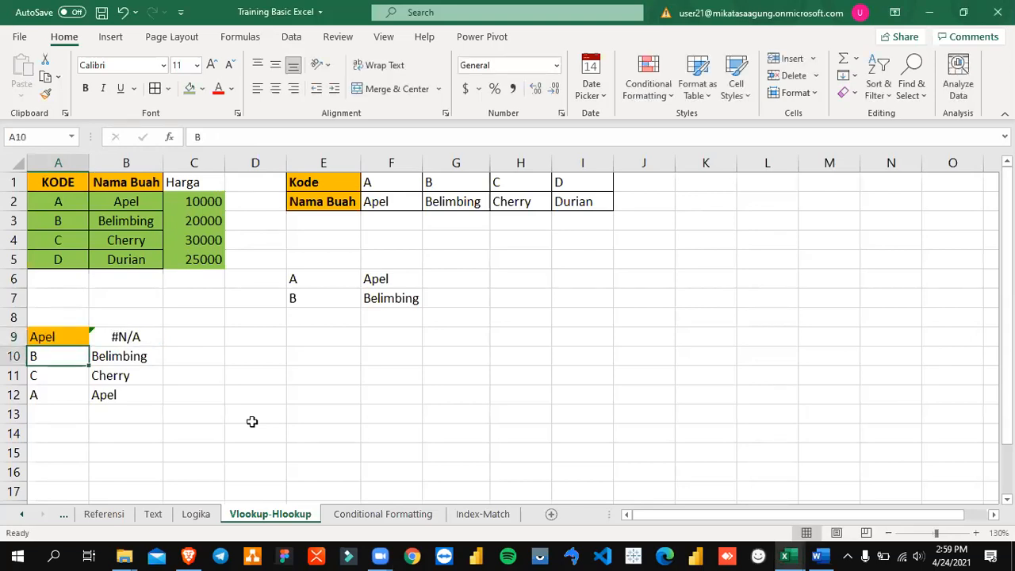
Step: Change the table range in B9's VLOOKUP formula to $B$1:$C$5 so that it starts at the Nama Buah column
{"action": "key", "text": "Up"}
{"action": "key", "text": "Right"}
{"action": "key", "text": "F2"}
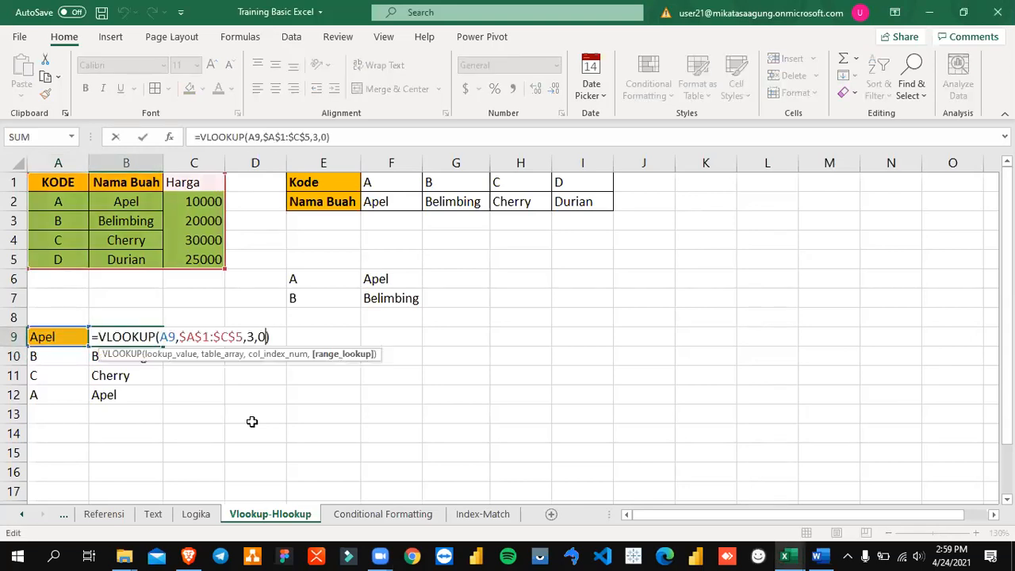
{"action": "key", "text": "Left"}
{"action": "key", "text": "Left"}
{"action": "key", "text": "Left"}
{"action": "key", "text": "Left"}
{"action": "key", "text": "Left"}
{"action": "key", "text": "Left"}
{"action": "key", "text": "Left"}
{"action": "key", "text": "Left"}
{"action": "key", "text": "Left"}
{"action": "key", "text": "Left"}
{"action": "key", "text": "Left"}
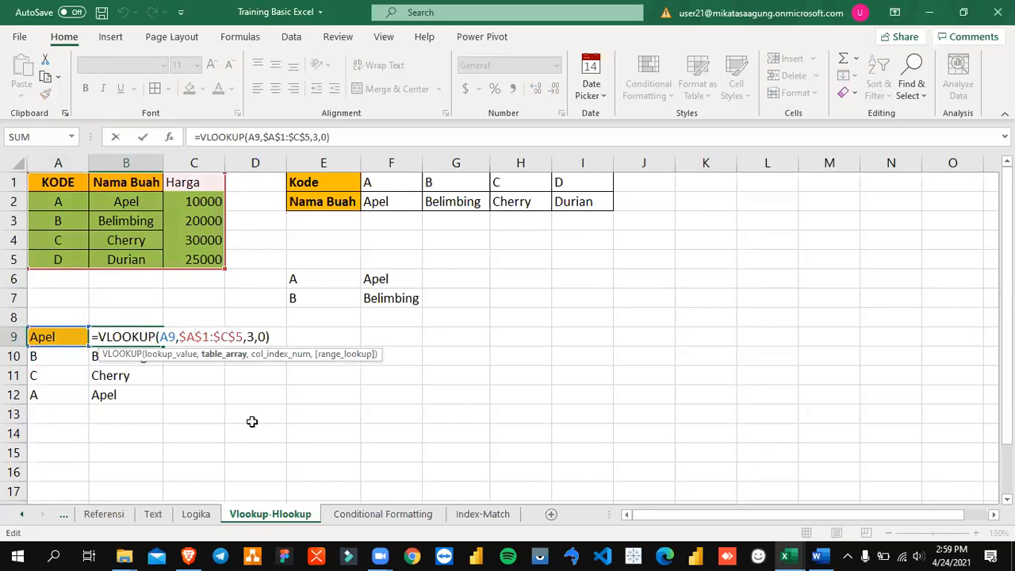
{"action": "key", "text": "BackSpace"}
{"action": "type", "text": "B"}
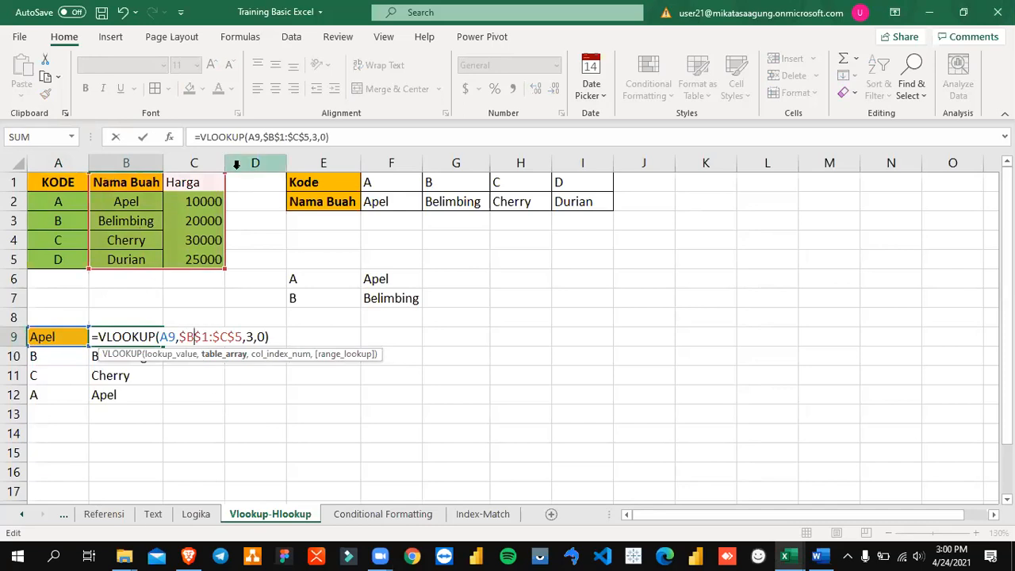
{"action": "key", "text": "Return"}
Step: Set the column index in B9's VLOOKUP formula to 1 for the Apel lookup
{"action": "key", "text": "Up"}
{"action": "key", "text": "F2"}
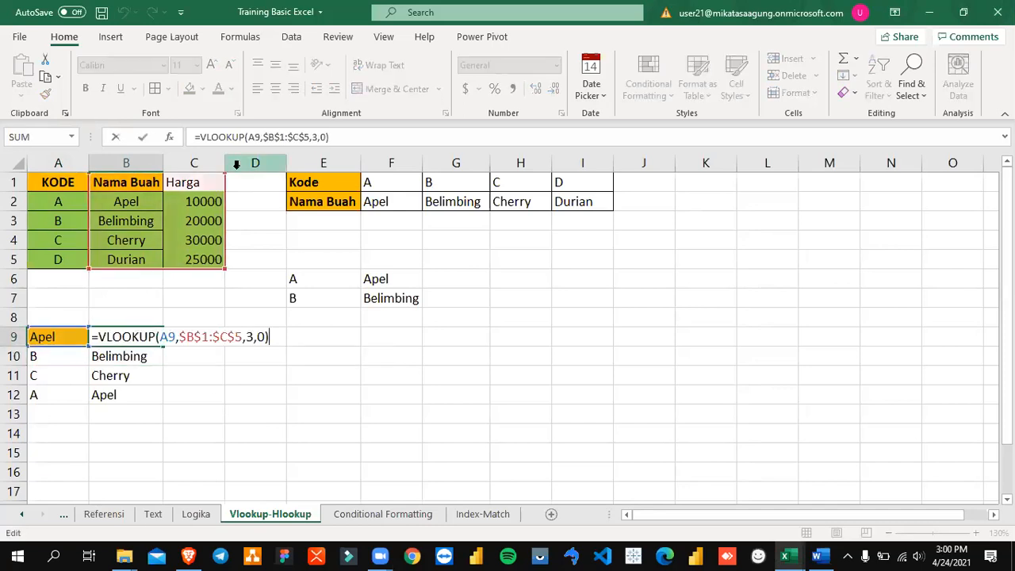
{"action": "key", "text": "Left"}
{"action": "key", "text": "Left"}
{"action": "key", "text": "Left"}
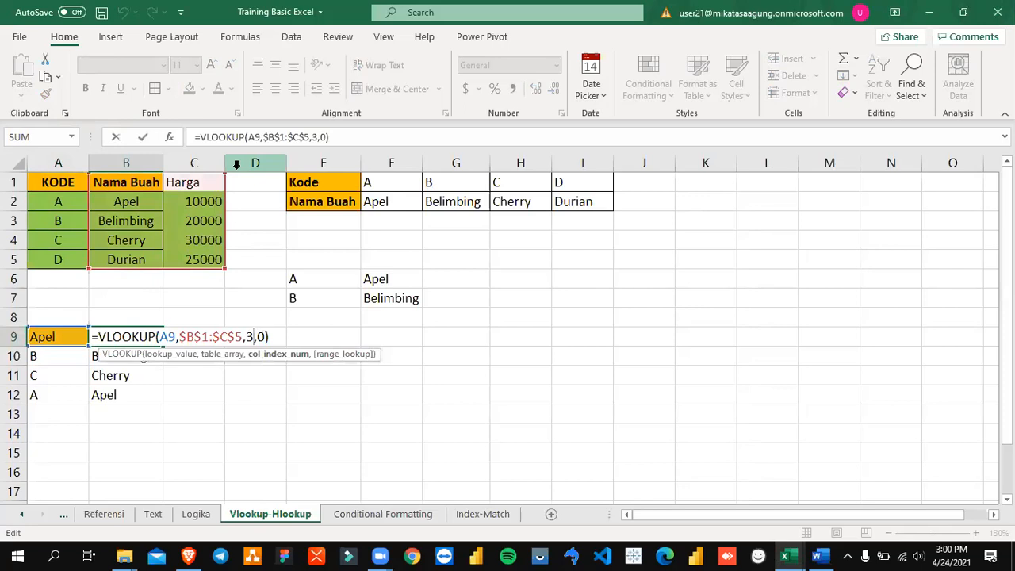
{"action": "key", "text": "BackSpace"}
{"action": "type", "text": "1"}
{"action": "key", "text": "ctrl+Return"}
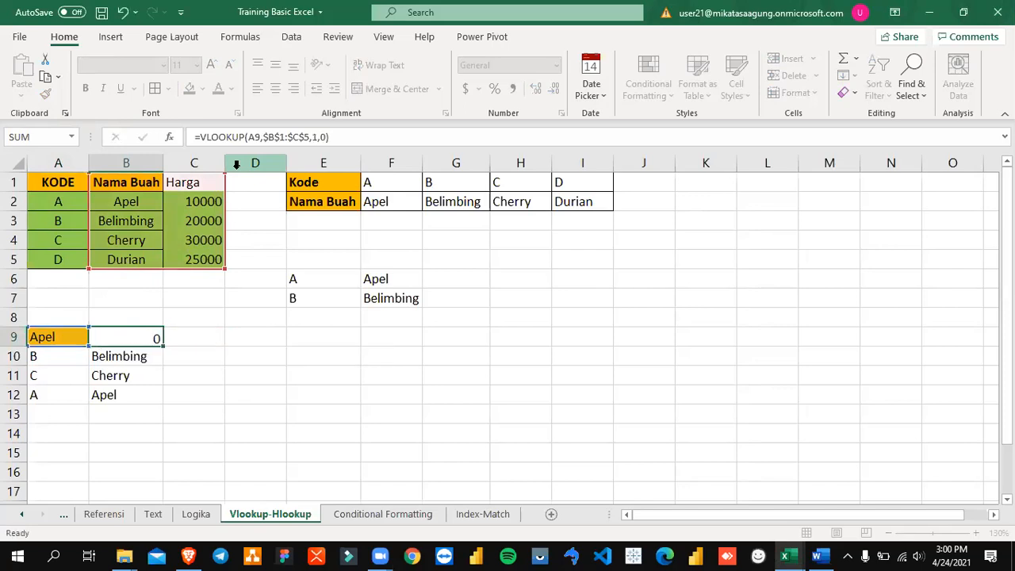
{"action": "key", "text": "Return"}
{"action": "key", "text": "Up"}
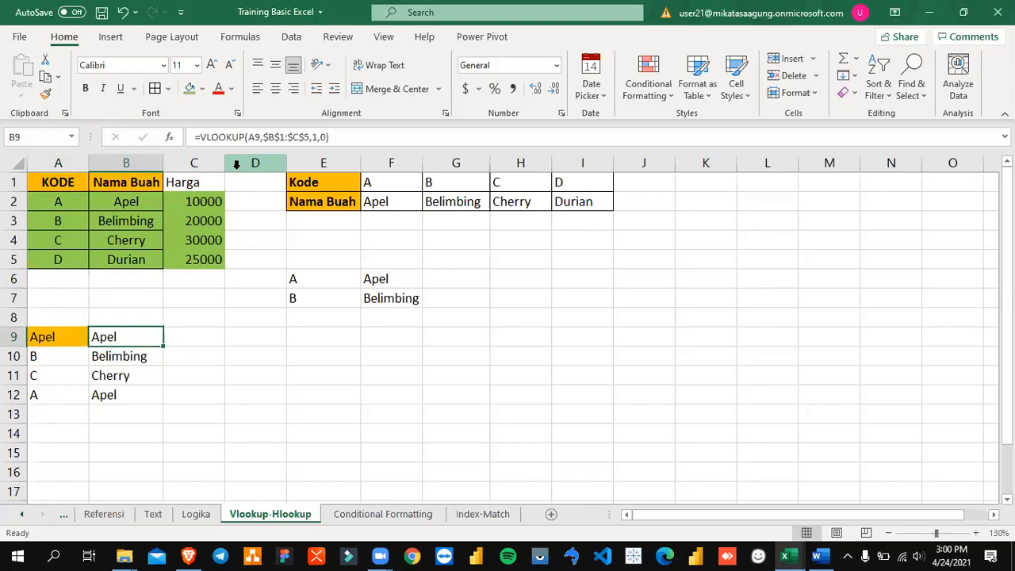
Step: Set the column index in B9's VLOOKUP formula to 2 for the Apel lookup
{"action": "key", "text": "F2"}
{"action": "key", "text": "Left"}
{"action": "key", "text": "Left"}
{"action": "key", "text": "Left"}
{"action": "key", "text": "Left"}
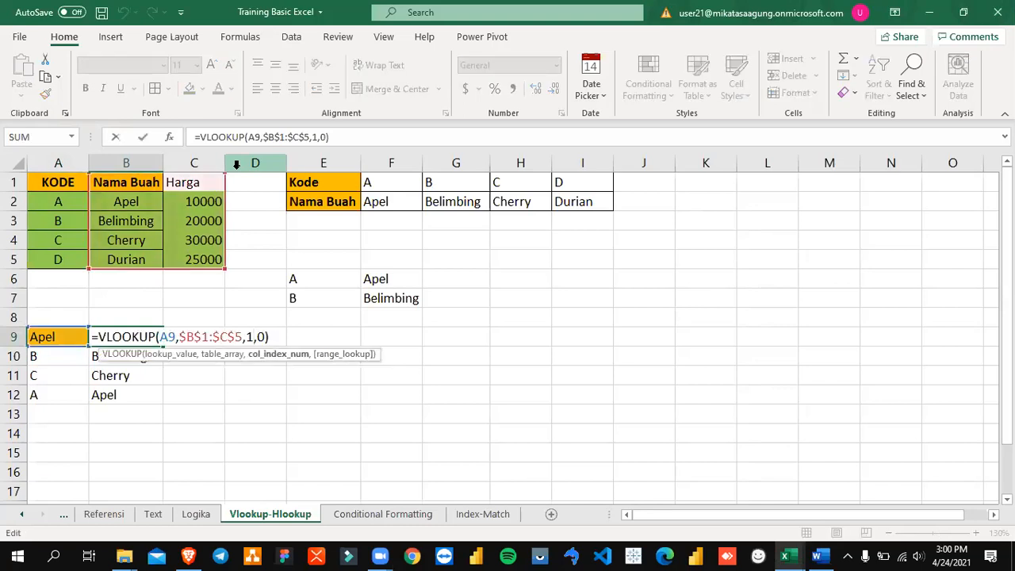
{"action": "key", "text": "Delete"}
{"action": "type", "text": "2"}
{"action": "key", "text": "Return"}
{"action": "key", "text": "Up"}
Step: Try column index 3 in B9's VLOOKUP formula with the two-column table range $B$1:$C$5
{"action": "key", "text": "F2"}
{"action": "key", "text": "Left"}
{"action": "key", "text": "Left"}
{"action": "key", "text": "Left"}
{"action": "key", "text": "BackSpace"}
{"action": "type", "text": "3"}
{"action": "key", "text": "Return"}
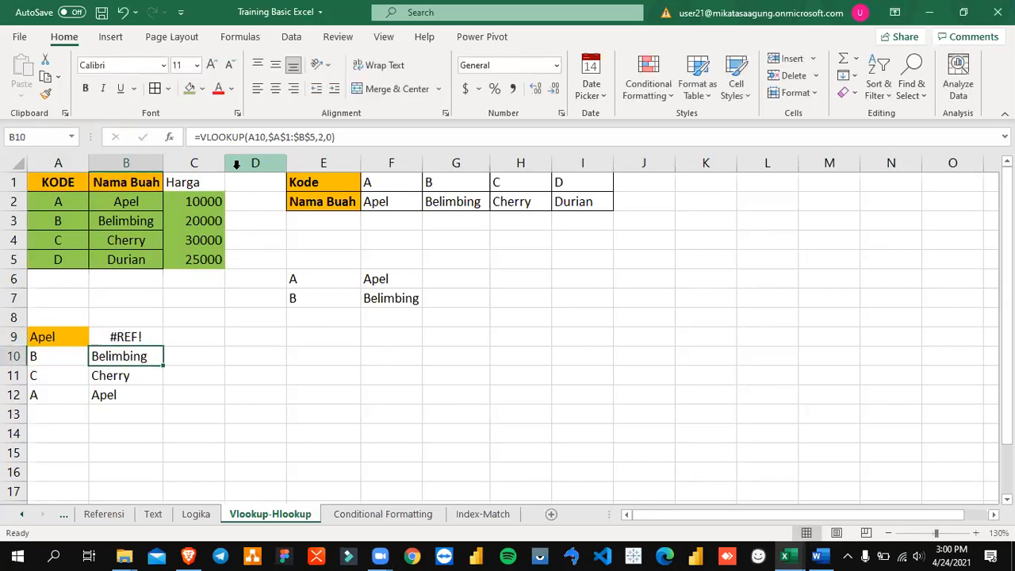
{"action": "key", "text": "Up"}
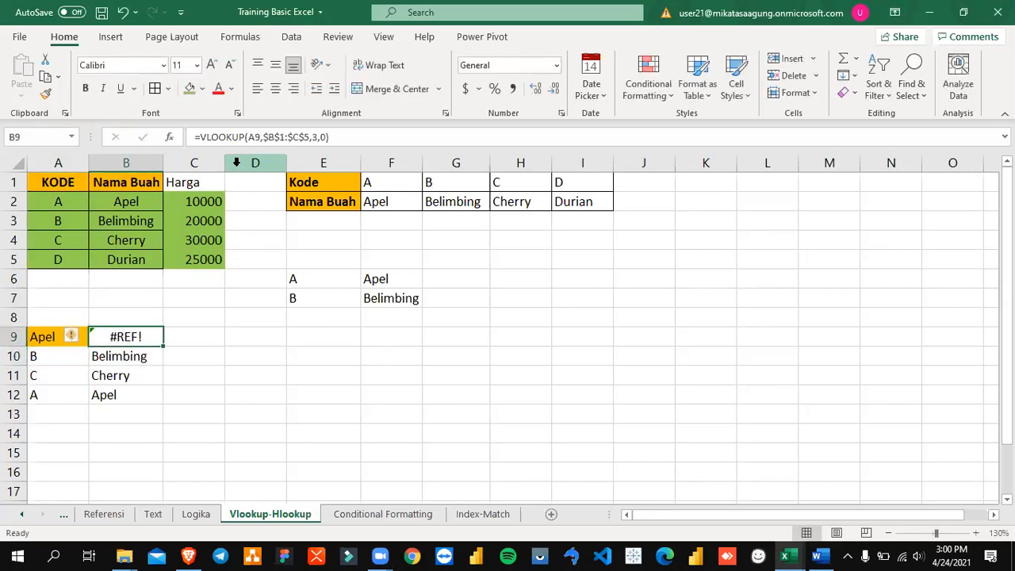
Step: Examine the Harga column, the empty column D beside it and the Nama Buah column in rows 1 to 5
{"action": "left_click_drag", "start_coordinate": [193, 182], "coordinate": [193, 252]}
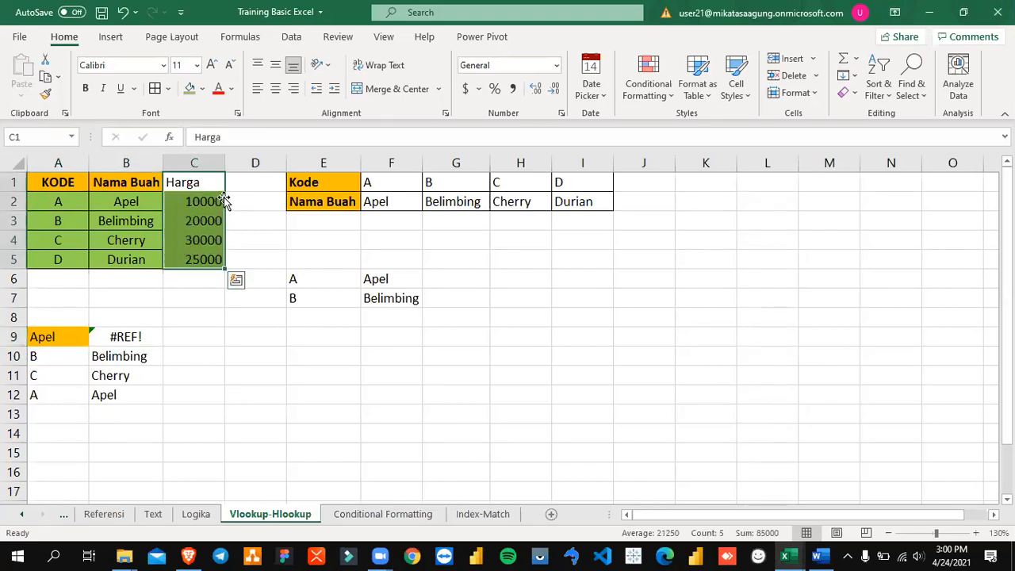
{"action": "left_click_drag", "start_coordinate": [264, 184], "coordinate": [260, 263]}
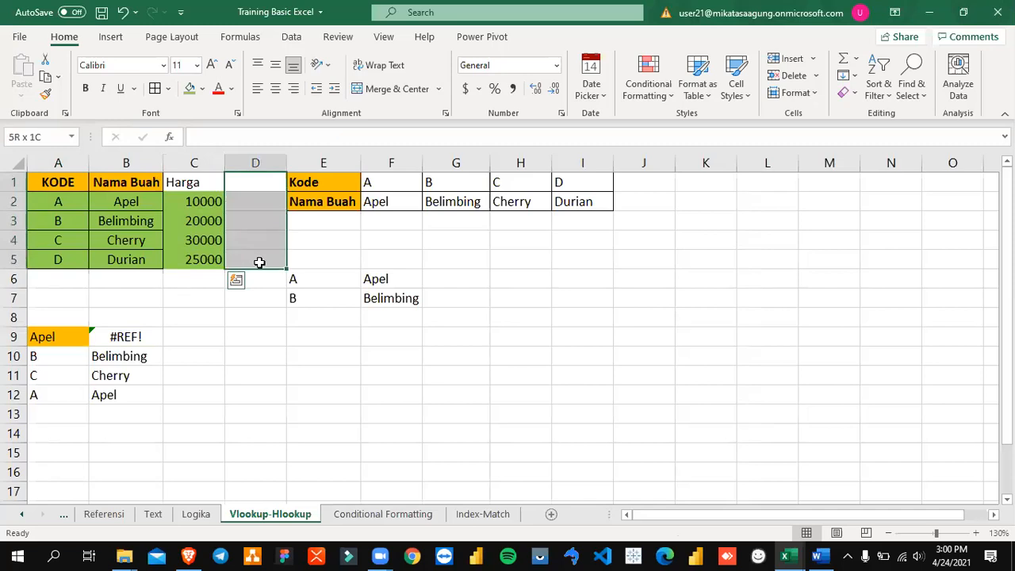
{"action": "left_click_drag", "start_coordinate": [127, 183], "coordinate": [125, 258]}
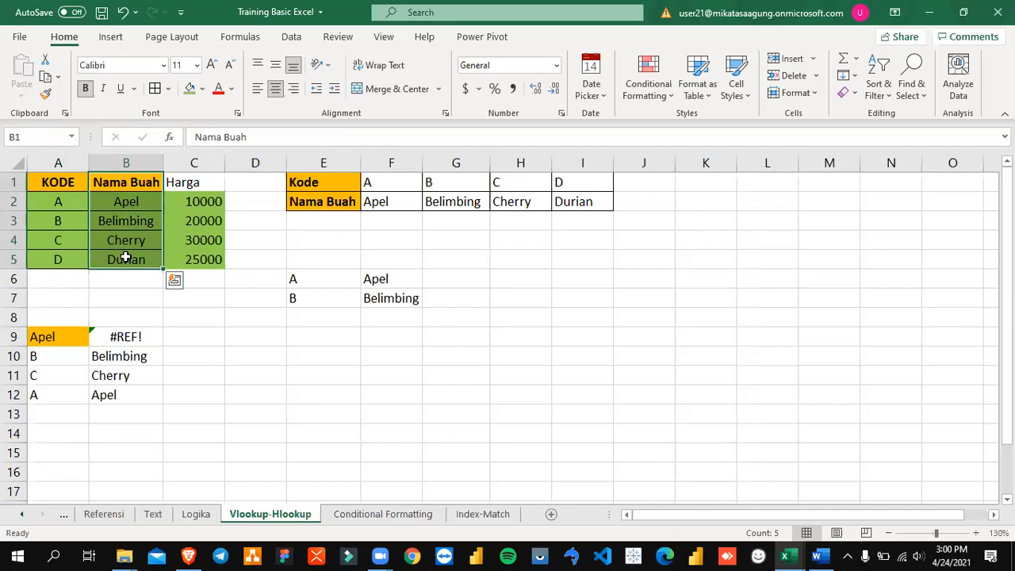
Step: Undo the latest changes to B9's VLOOKUP formula and the Apel entry in A9, and return to B9
{"action": "key", "text": "ctrl+z"}
{"action": "key", "text": "ctrl+z"}
{"action": "key", "text": "ctrl+z"}
{"action": "key", "text": "ctrl+z"}
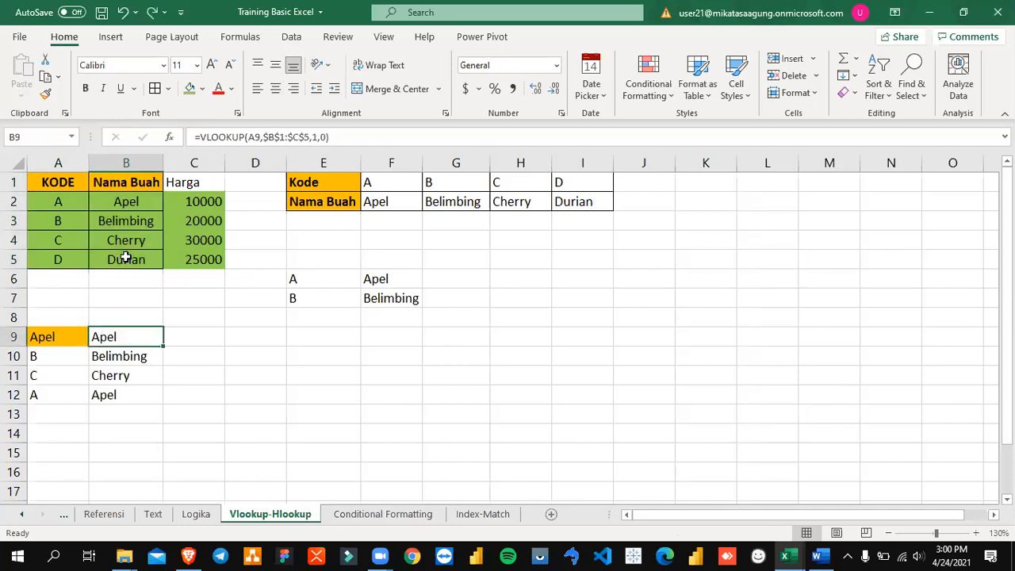
{"action": "key", "text": "ctrl+z"}
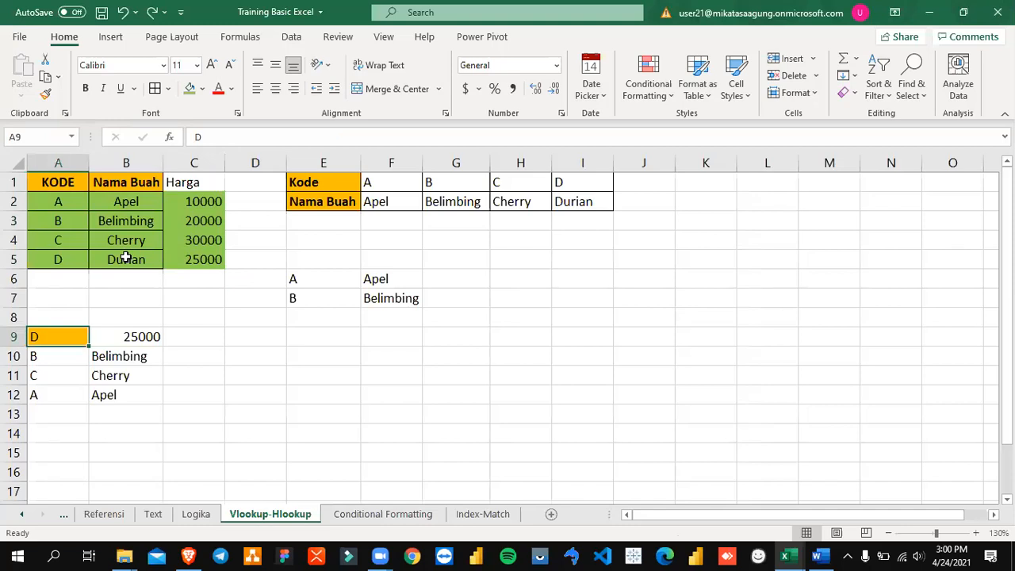
{"action": "key", "text": "Right"}
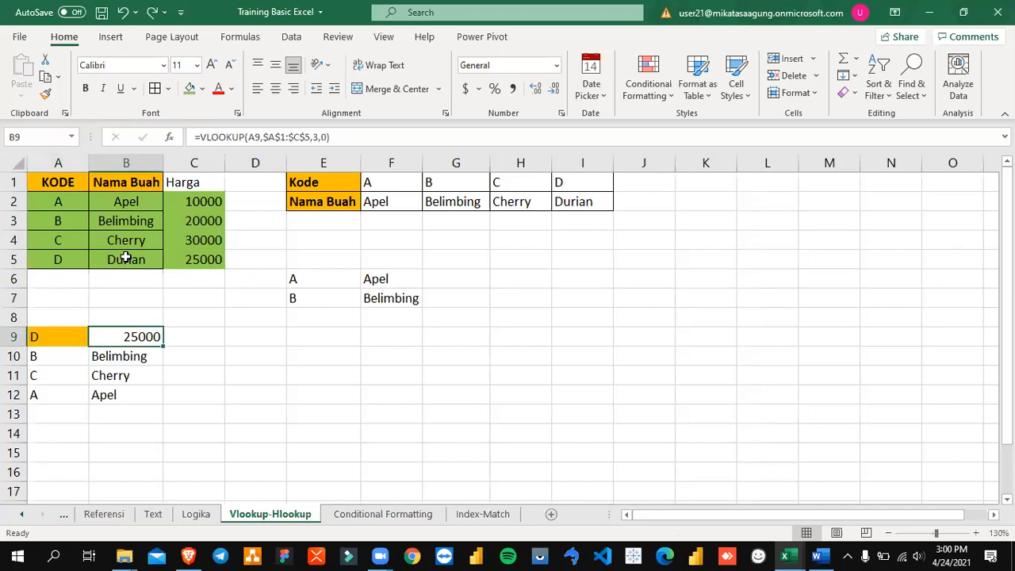
{"action": "left_click", "coordinate": [732, 84]}
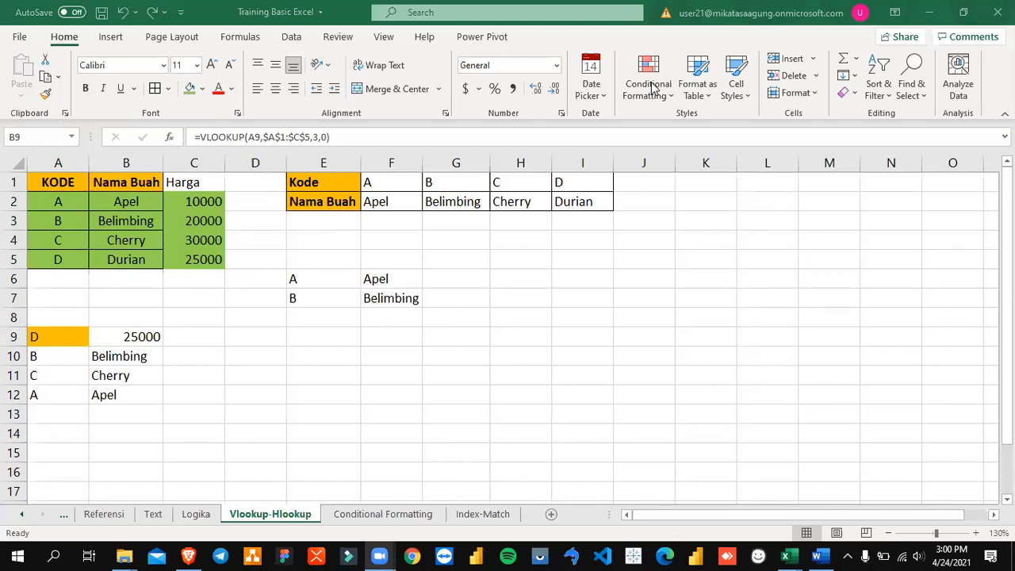
{"action": "left_click", "coordinate": [154, 334]}
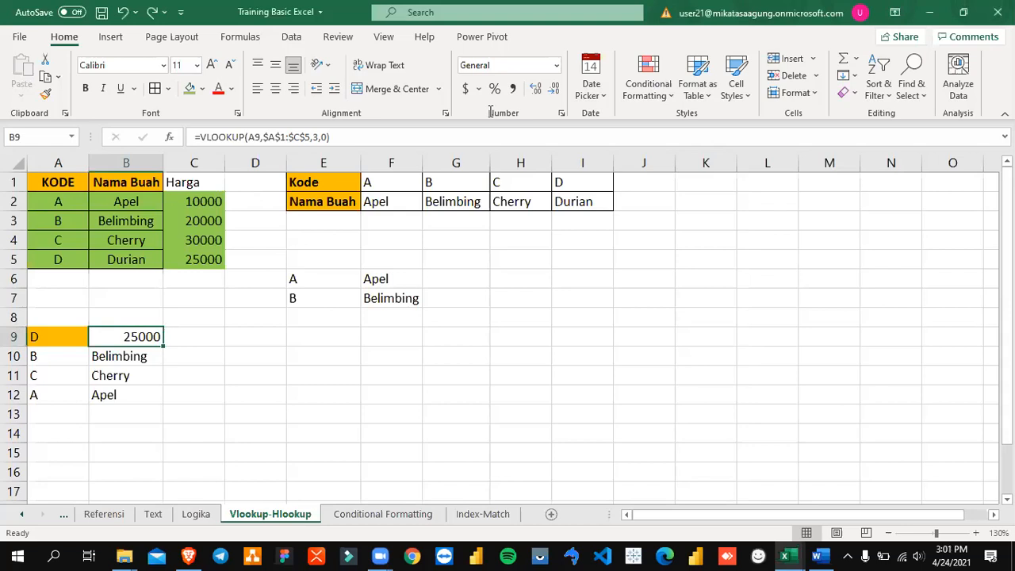
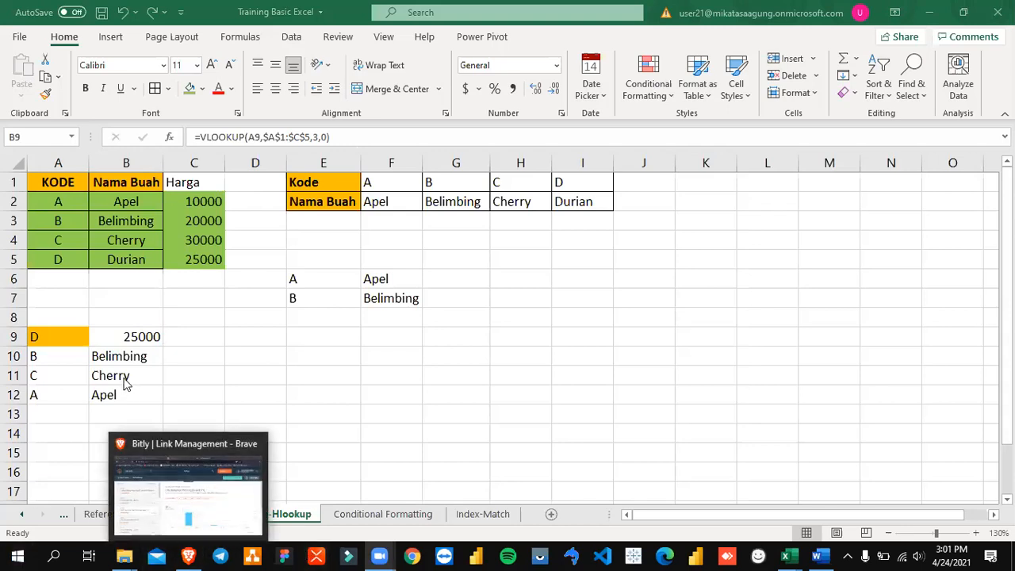
Step: Enter the headers Kode, Nama and Harga in cells A8, B8 and C8 above the lookup list
{"action": "left_click", "coordinate": [141, 338]}
{"action": "key", "text": "Up"}
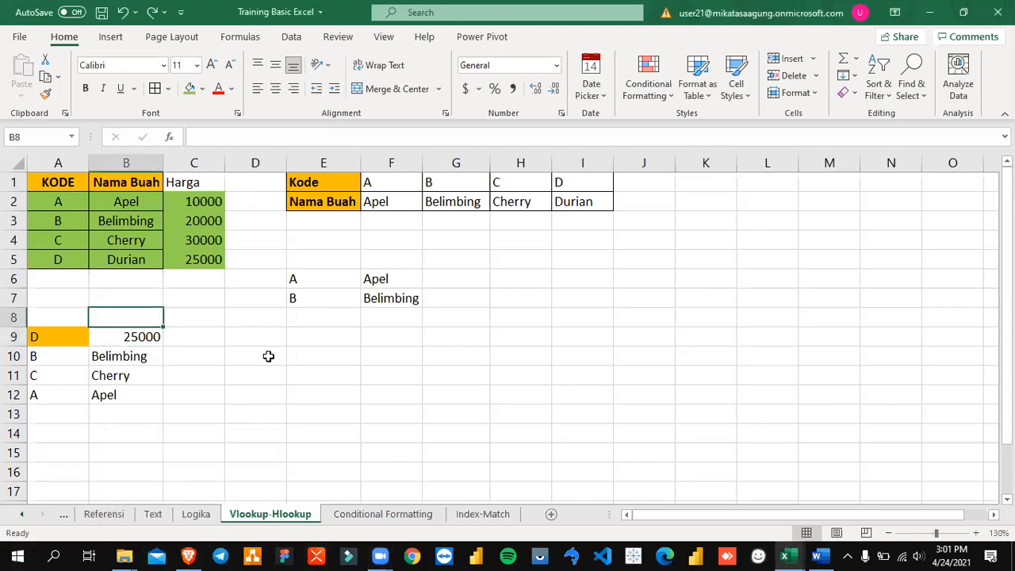
{"action": "key", "text": "Left"}
{"action": "type", "text": "Kode"}
{"action": "key", "text": "Return"}
{"action": "key", "text": "Up"}
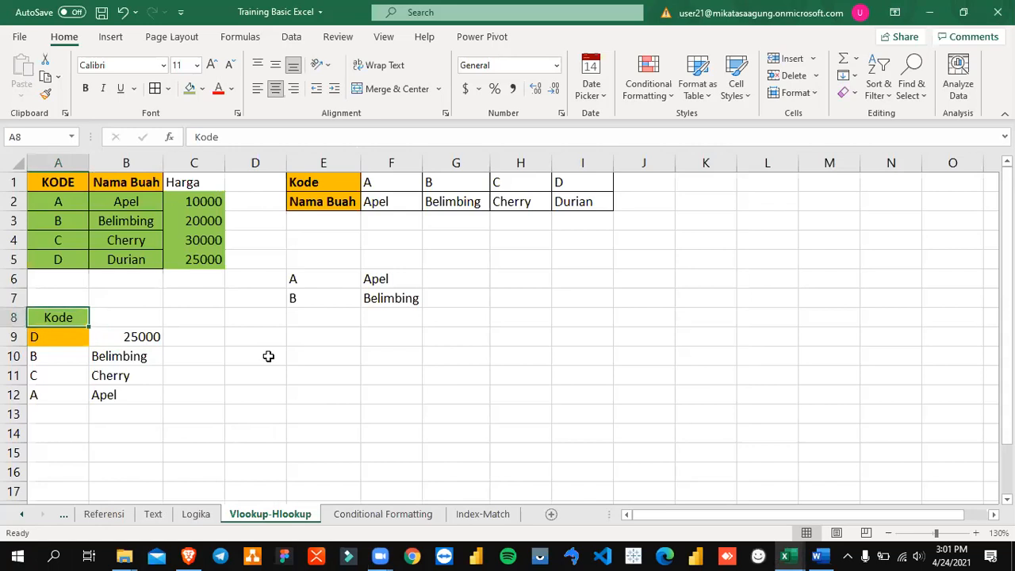
{"action": "key", "text": "Right"}
{"action": "type", "text": "Nama"}
{"action": "key", "text": "Return"}
{"action": "key", "text": "Up"}
{"action": "key", "text": "Right"}
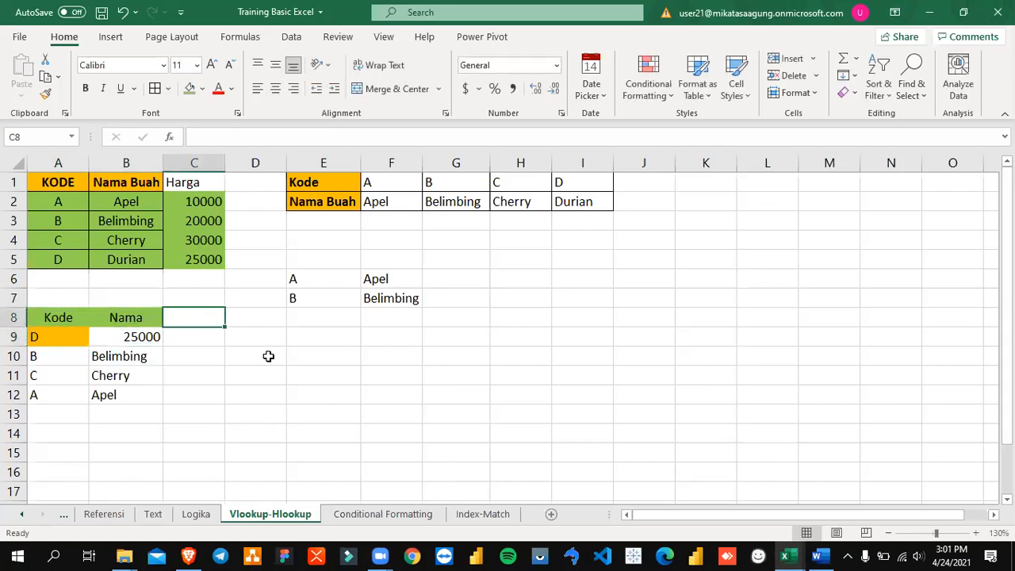
{"action": "type", "text": "Harga"}
{"action": "key", "text": "Return"}
Step: Clear the existing lookup formulas from B9:B12
{"action": "key", "text": "Left"}
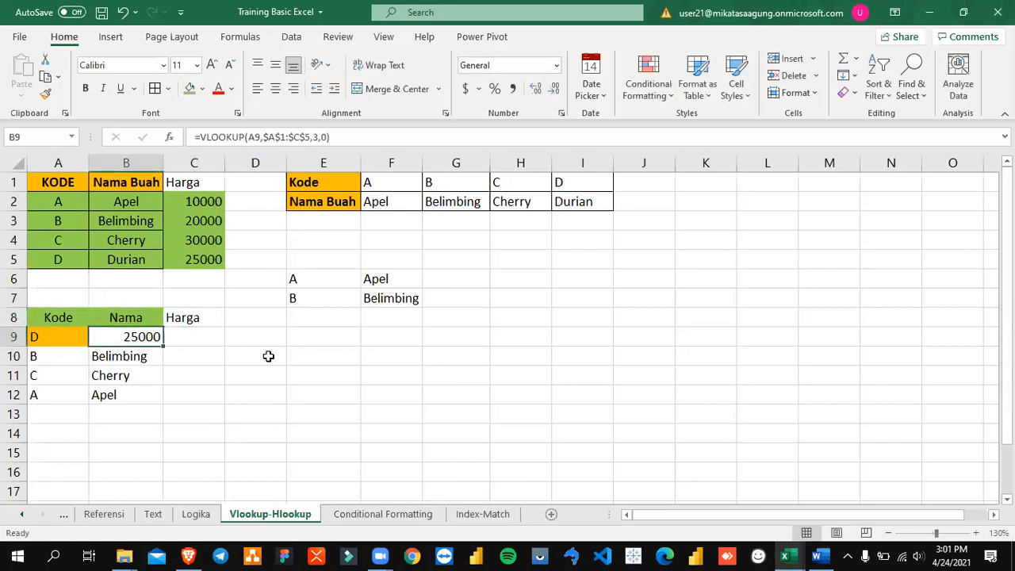
{"action": "key", "text": "shift+Down"}
{"action": "key", "text": "shift+Down"}
{"action": "key", "text": "shift+Down"}
{"action": "key", "text": "Delete"}
Step: Remove the fill colour from the code cell A9
{"action": "key", "text": "Right"}
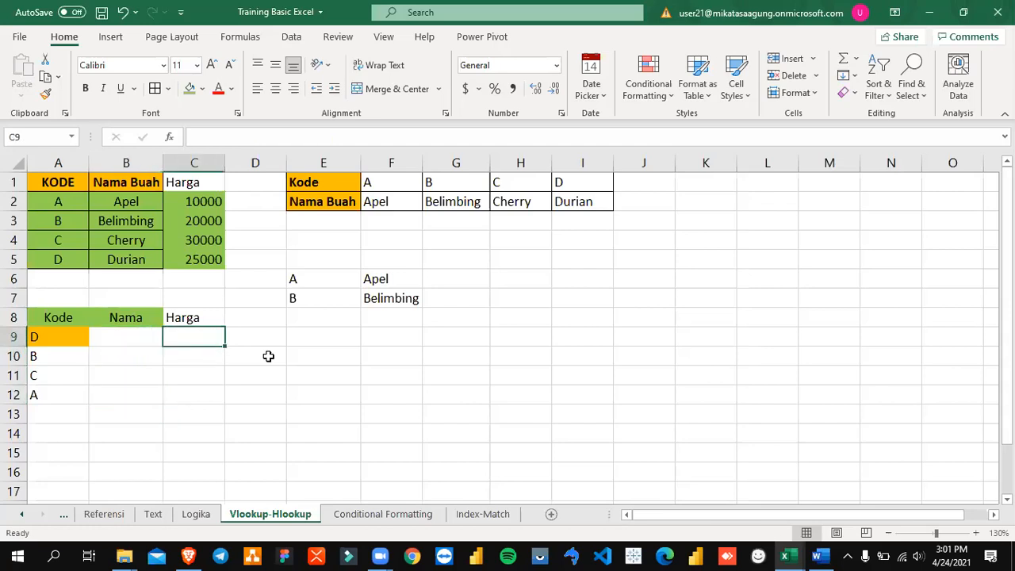
{"action": "key", "text": "Left"}
{"action": "key", "text": "Left"}
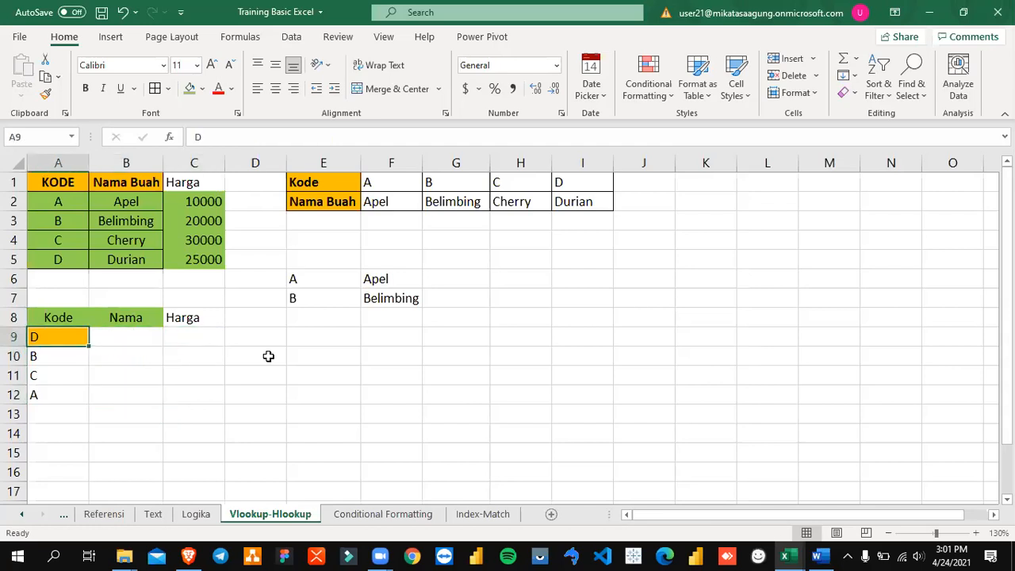
{"action": "left_click", "coordinate": [202, 88]}
{"action": "left_click", "coordinate": [219, 253]}
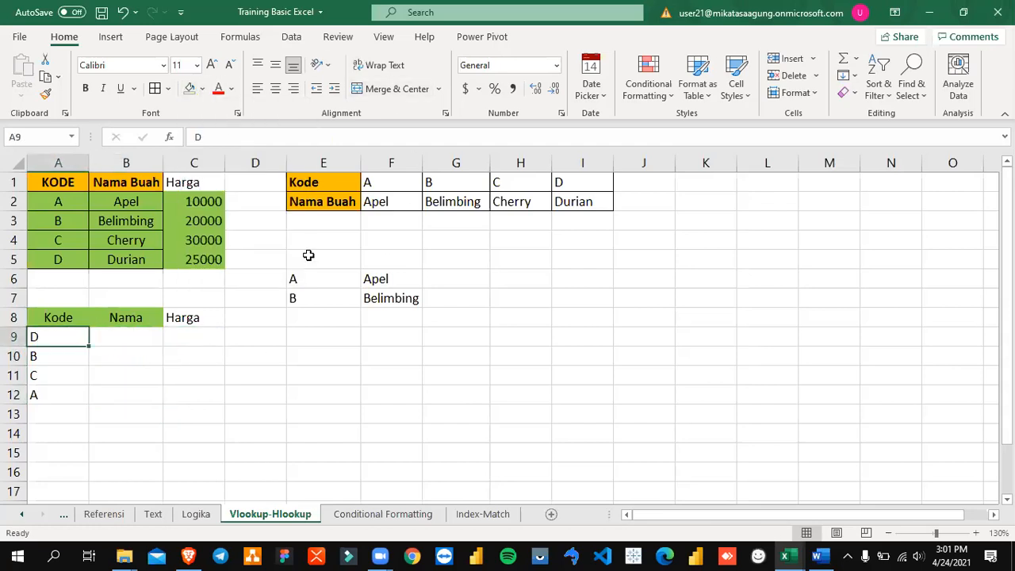
Step: Copy the formatted Nama header cell onto C8 and re-enter its text as Harga
{"action": "key", "text": "Up"}
{"action": "key", "text": "Right"}
{"action": "key", "text": "Right"}
{"action": "key", "text": "Left"}
{"action": "key", "text": "ctrl+c"}
{"action": "key", "text": "Right"}
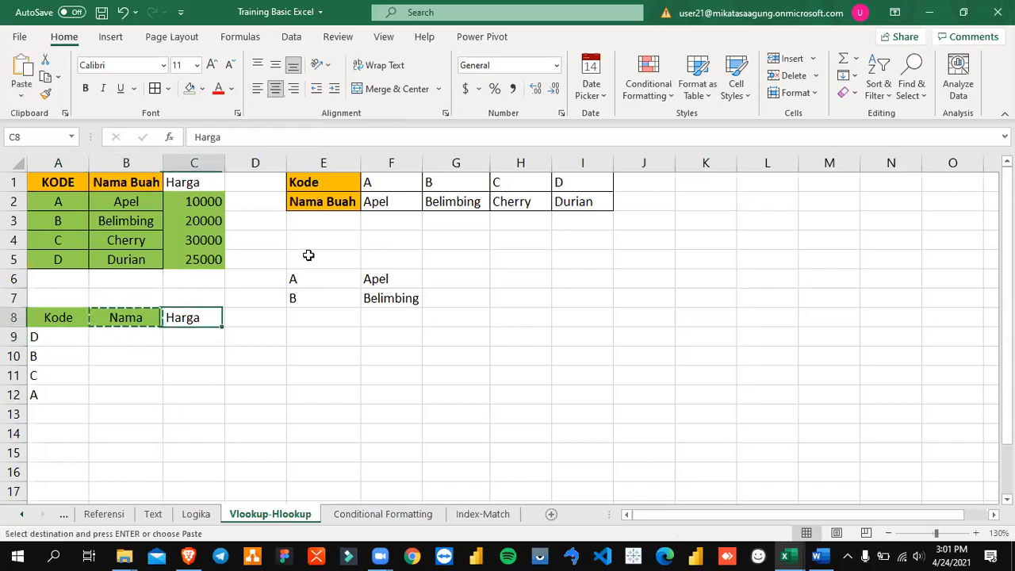
{"action": "key", "text": "Return"}
{"action": "type", "text": "Harga"}
{"action": "key", "text": "Return"}
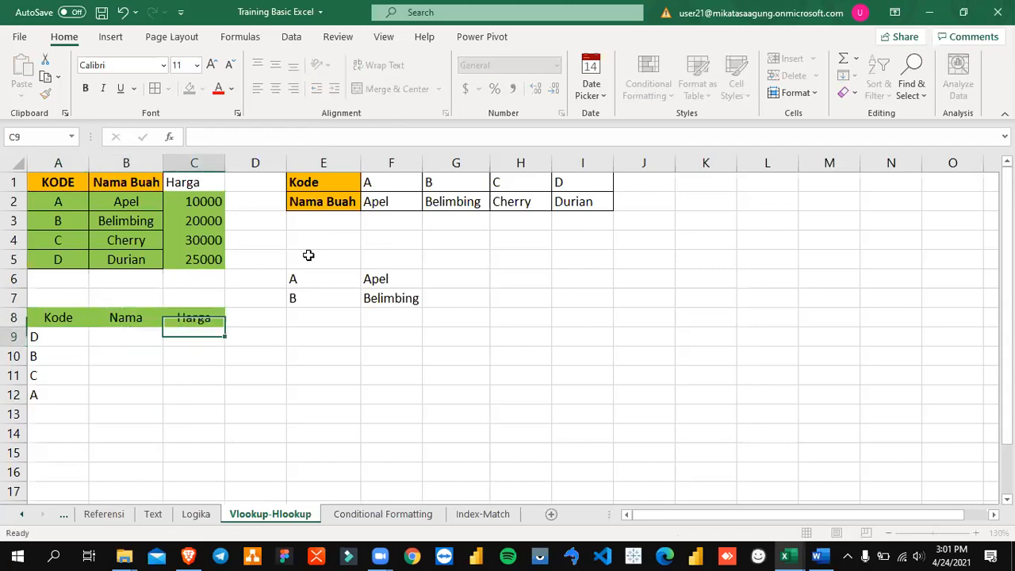
Step: Begin a VLOOKUP formula in B9 with lookup value A9 and the absolute table range $A$1:$C$5
{"action": "key", "text": "Left"}
{"action": "key", "text": "Right"}
{"action": "key", "text": "Left"}
{"action": "key", "text": "Left"}
{"action": "key", "text": "Right"}
{"action": "type", "text": "=vlookup("}
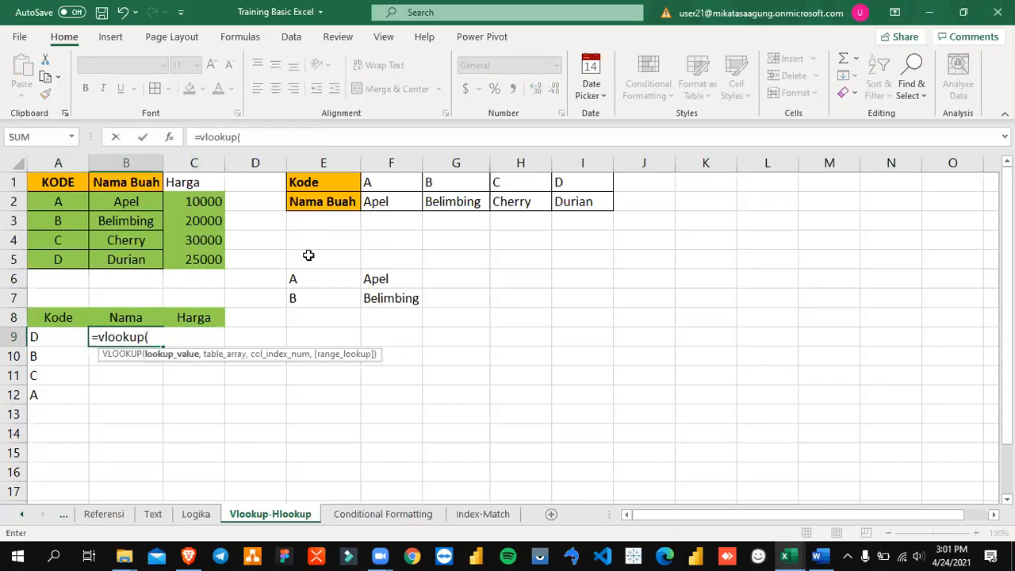
{"action": "key", "text": "Left"}
{"action": "type", "text": ","}
{"action": "key", "text": "Up"}
{"action": "key", "text": "Up"}
{"action": "key", "text": "Up"}
{"action": "key", "text": "Up"}
{"action": "key", "text": "Up"}
{"action": "key", "text": "Up"}
{"action": "key", "text": "Up"}
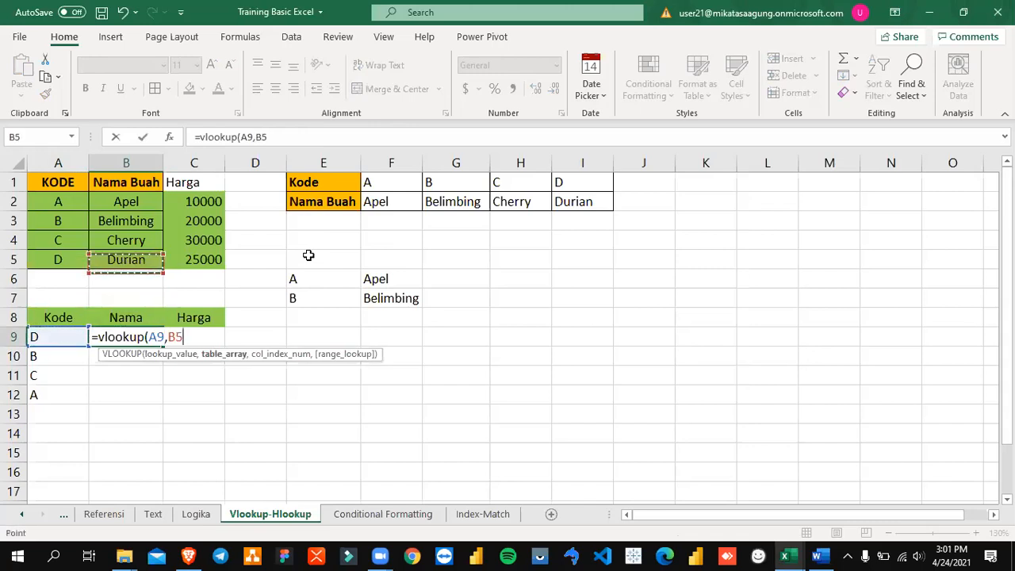
{"action": "key", "text": "Left"}
{"action": "key", "text": "Up"}
{"action": "key", "text": "shift+Down"}
{"action": "key", "text": "shift+Down"}
{"action": "key", "text": "shift+Down"}
{"action": "key", "text": "shift+Down"}
{"action": "key", "text": "shift+Right"}
{"action": "key", "text": "shift+Right"}
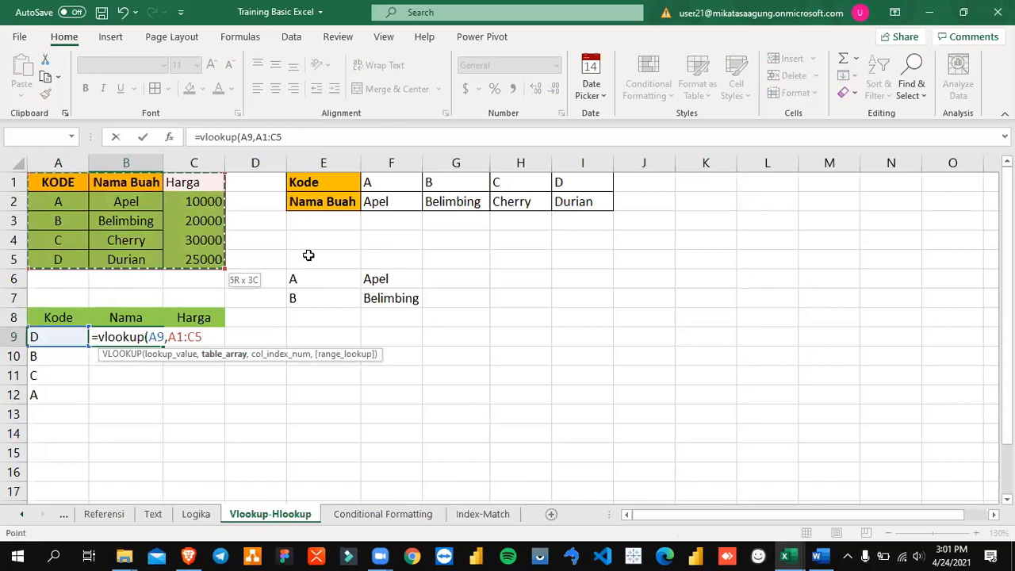
{"action": "key", "text": "F4"}
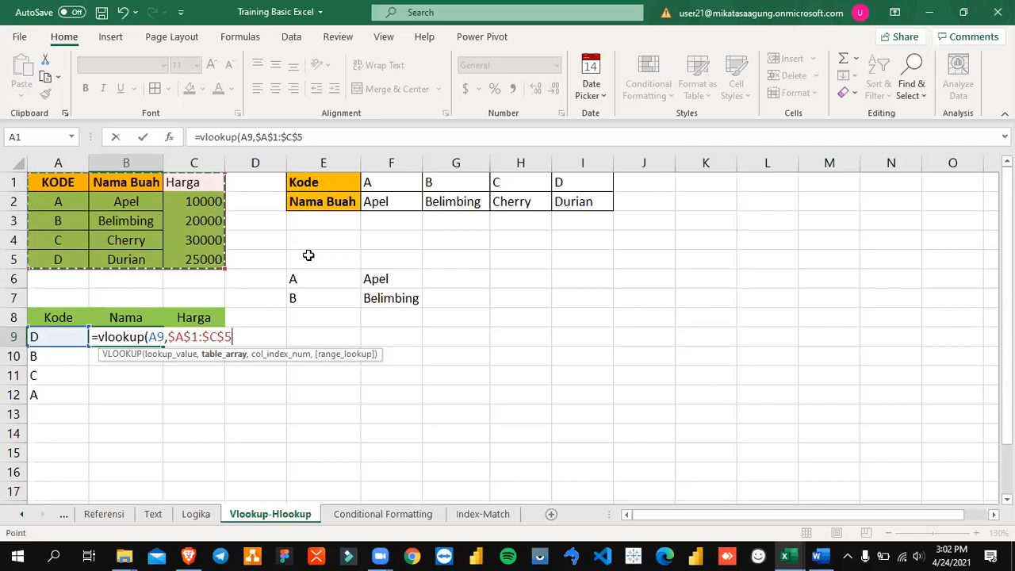
Step: Complete B9's VLOOKUP formula with column index 2 and range lookup 0
{"action": "type", "text": ","}
{"action": "type", "text": "2"}
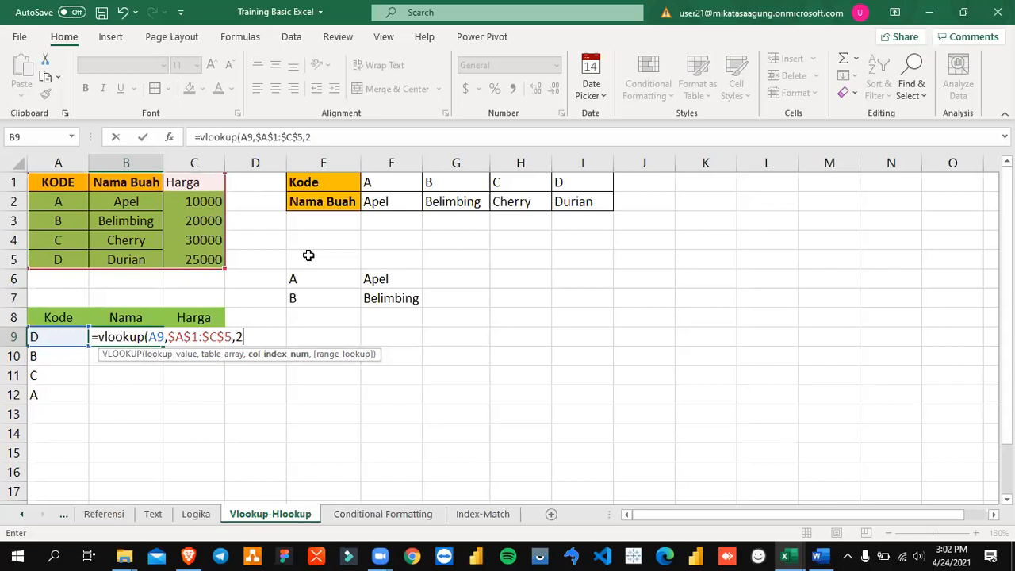
{"action": "type", "text": ",0"}
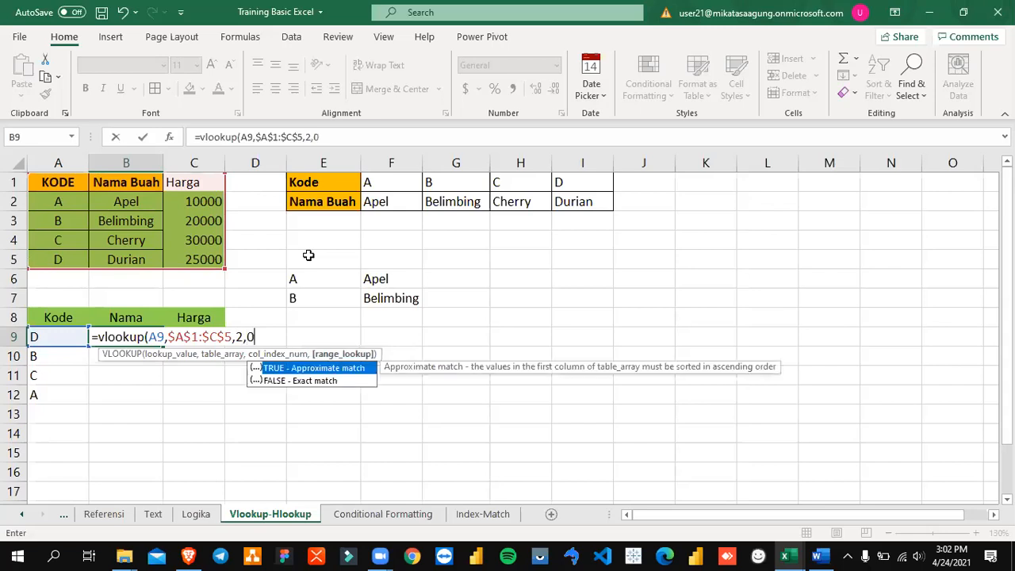
{"action": "key", "text": "BackSpace"}
{"action": "type", "text": "1"}
{"action": "key", "text": "BackSpace"}
{"action": "type", "text": "0)"}
{"action": "key", "text": "Return"}
Step: Copy the VLOOKUP formula from B9 down to B10:B12
{"action": "key", "text": "Up"}
{"action": "key", "text": "ctrl+c"}
{"action": "key", "text": "Down"}
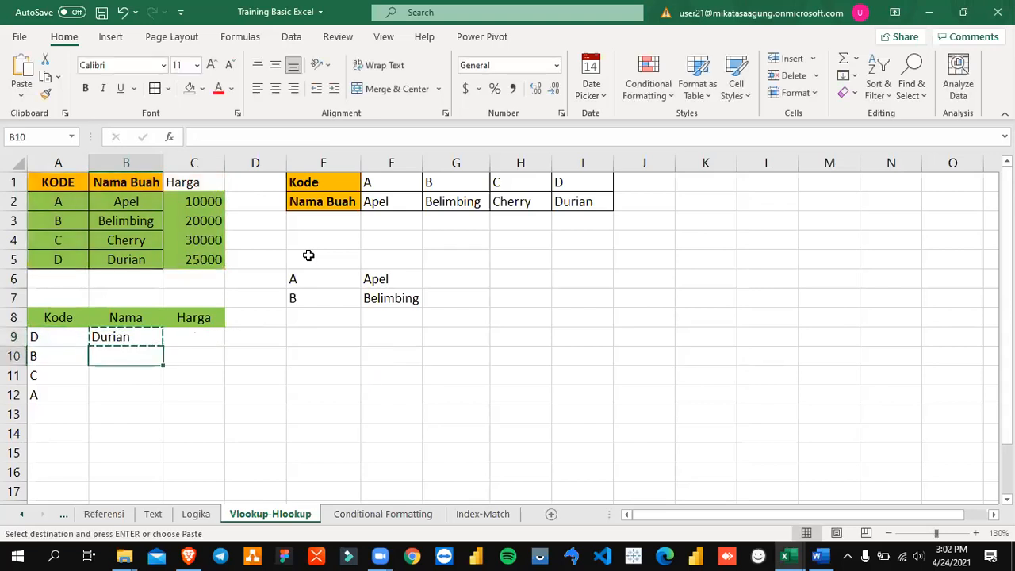
{"action": "key", "text": "ctrl+Down"}
{"action": "key", "text": "ctrl+Up"}
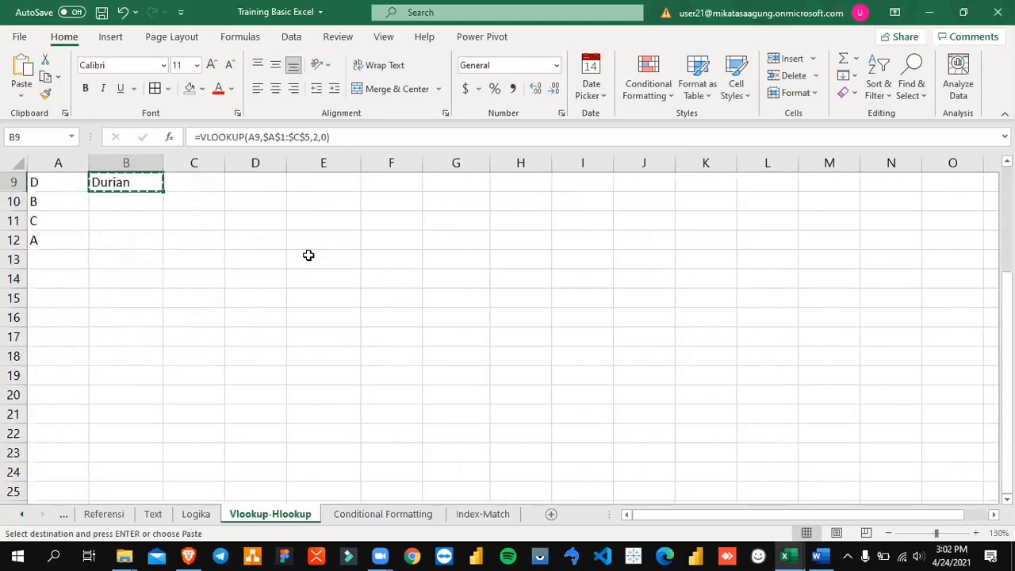
{"action": "key", "text": "Up"}
{"action": "key", "text": "Up"}
{"action": "key", "text": "Up"}
{"action": "key", "text": "Down"}
{"action": "key", "text": "Down"}
{"action": "key", "text": "Down"}
{"action": "key", "text": "Down"}
{"action": "key", "text": "shift+Down"}
{"action": "key", "text": "shift+Down"}
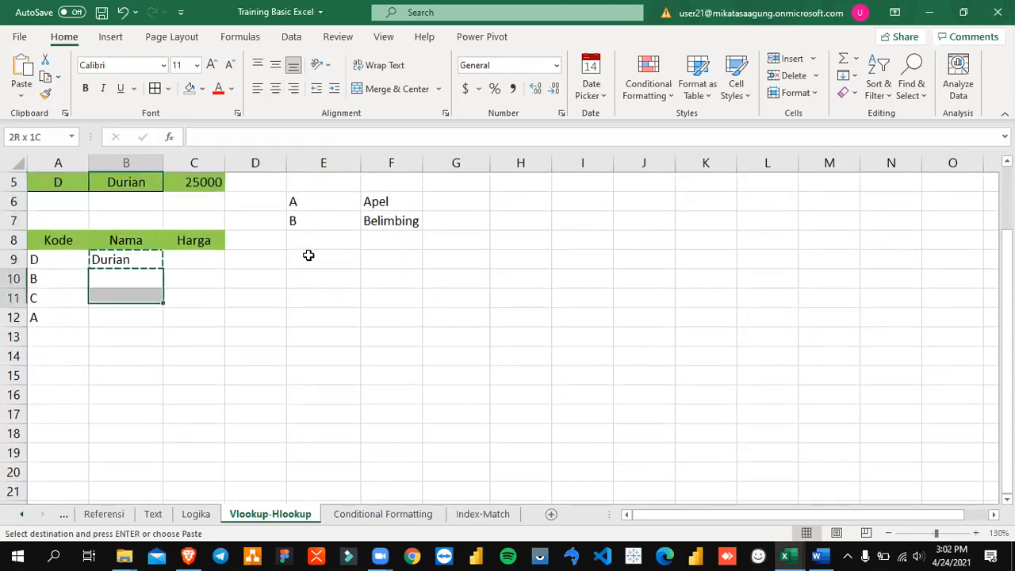
{"action": "key", "text": "ctrl+v"}
{"action": "key", "text": "Escape"}
Step: Compare the Nama results in the lookup list with the Nama Buah column of the source table
{"action": "key", "text": "Up"}
{"action": "key", "text": "Right"}
{"action": "key", "text": "Right"}
{"action": "key", "text": "Left"}
{"action": "key", "text": "Left"}
{"action": "key", "text": "Up"}
{"action": "key", "text": "Up"}
{"action": "key", "text": "Up"}
{"action": "key", "text": "Up"}
{"action": "key", "text": "Up"}
{"action": "key", "text": "Up"}
{"action": "key", "text": "Up"}
{"action": "key", "text": "Up"}
{"action": "key", "text": "Down"}
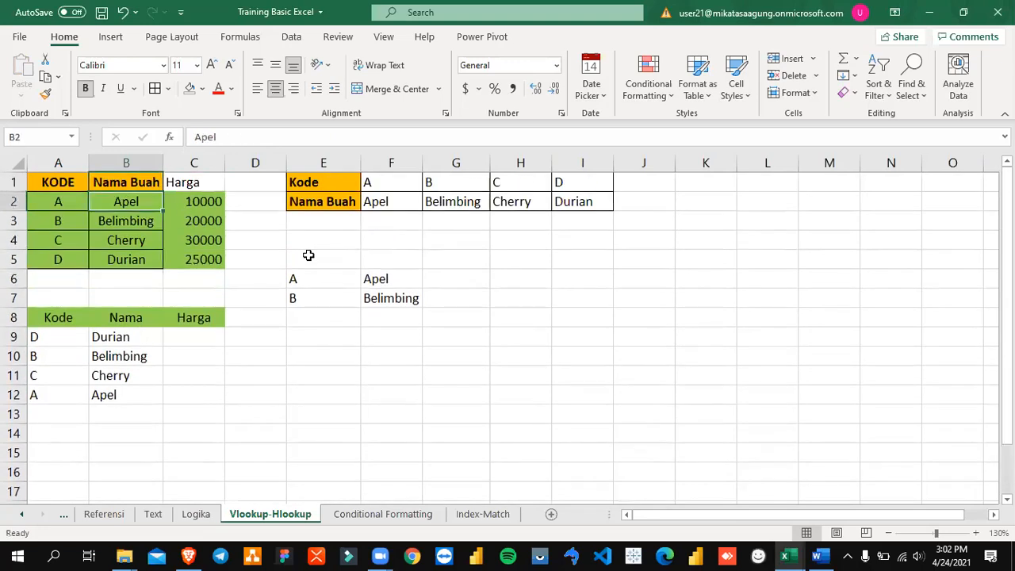
{"action": "key", "text": "Down"}
{"action": "key", "text": "Down"}
{"action": "key", "text": "Down"}
{"action": "key", "text": "Down"}
{"action": "key", "text": "Down"}
{"action": "key", "text": "Down"}
{"action": "key", "text": "Down"}
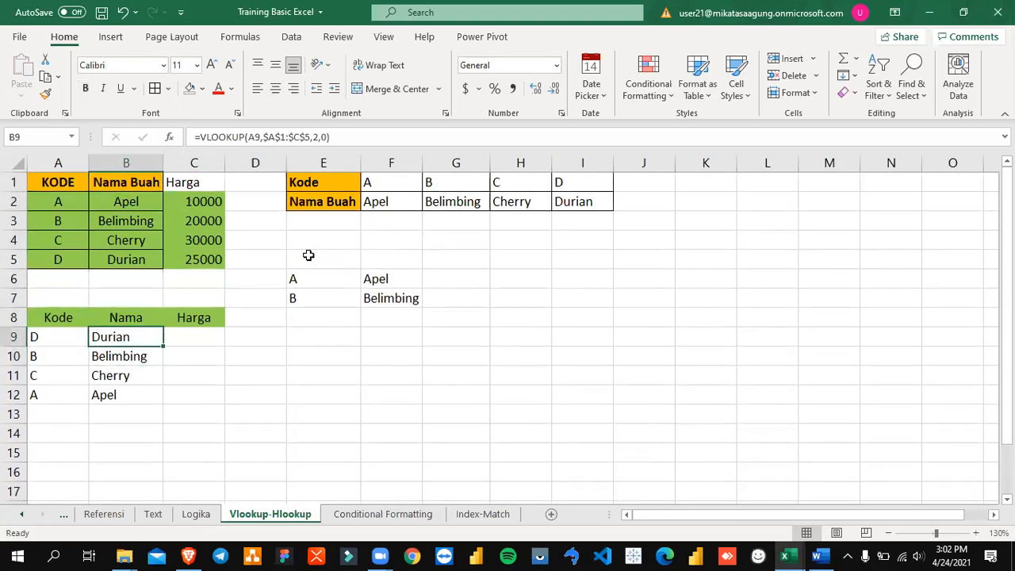
{"action": "key", "text": "ctrl+c"}
{"action": "key", "text": "Right"}
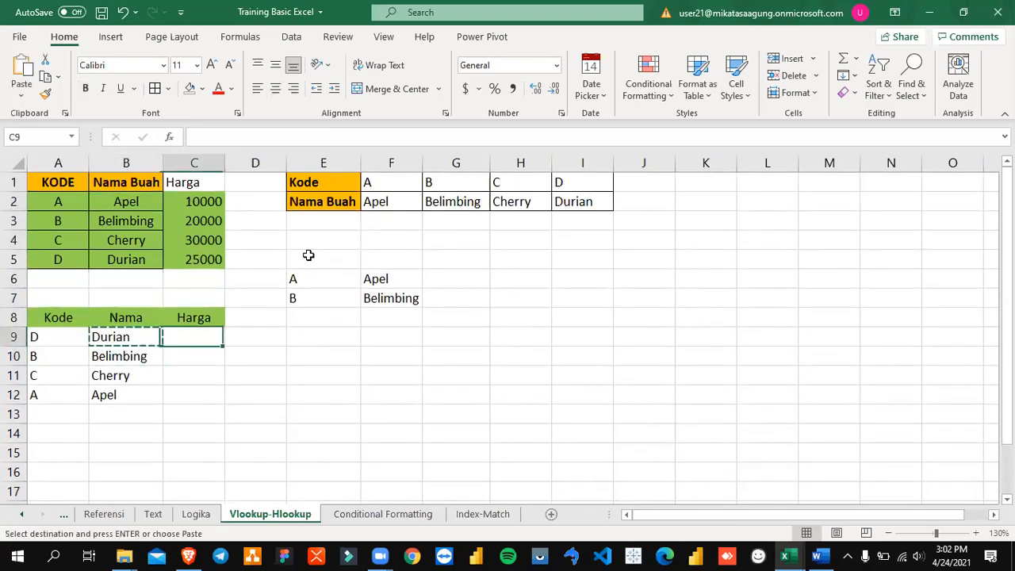
{"action": "key", "text": "Left"}
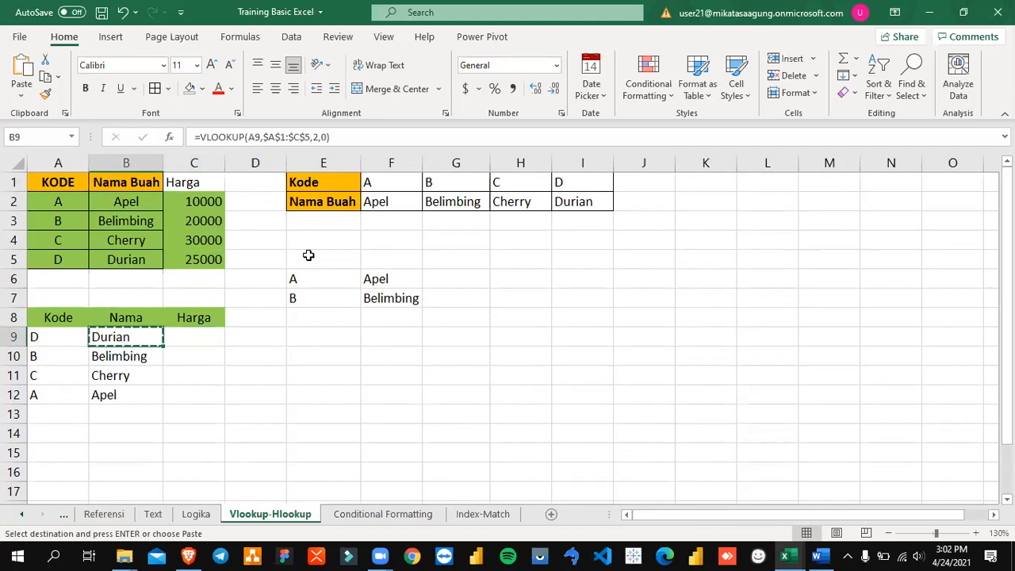
{"action": "key", "text": "Escape"}
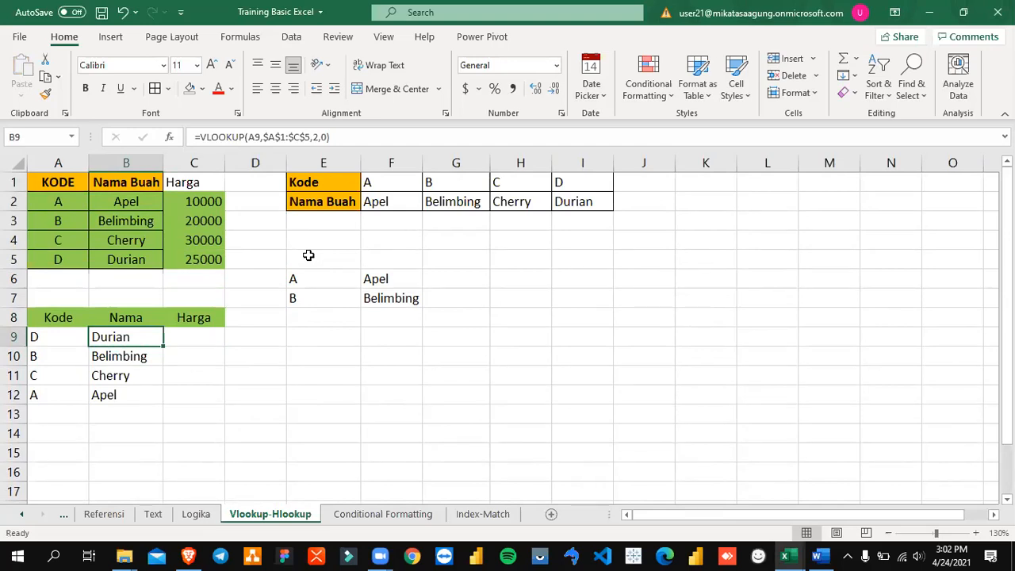
{"action": "key", "text": "ctrl+c"}
{"action": "key", "text": "Right"}
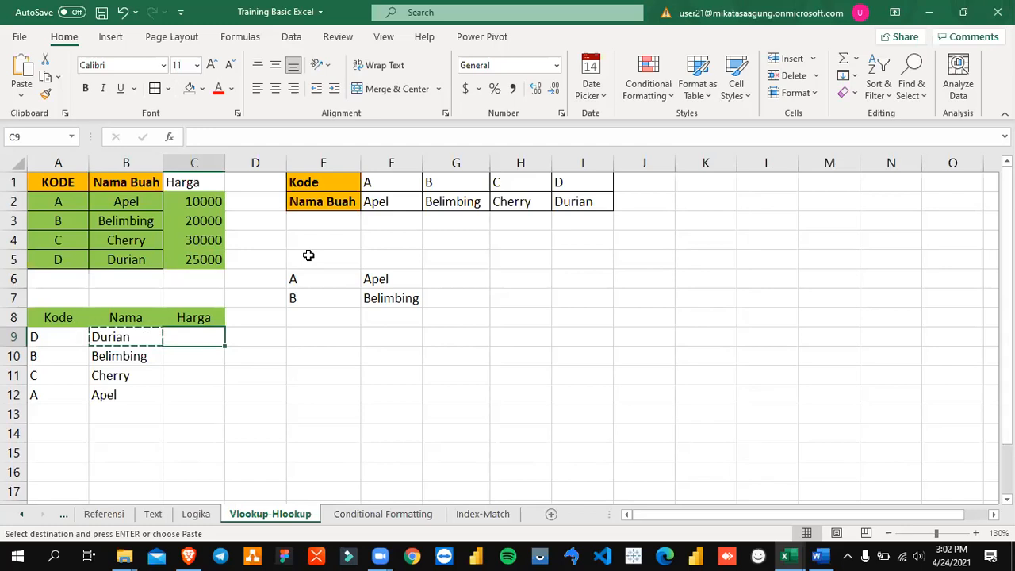
{"action": "key", "text": "Escape"}
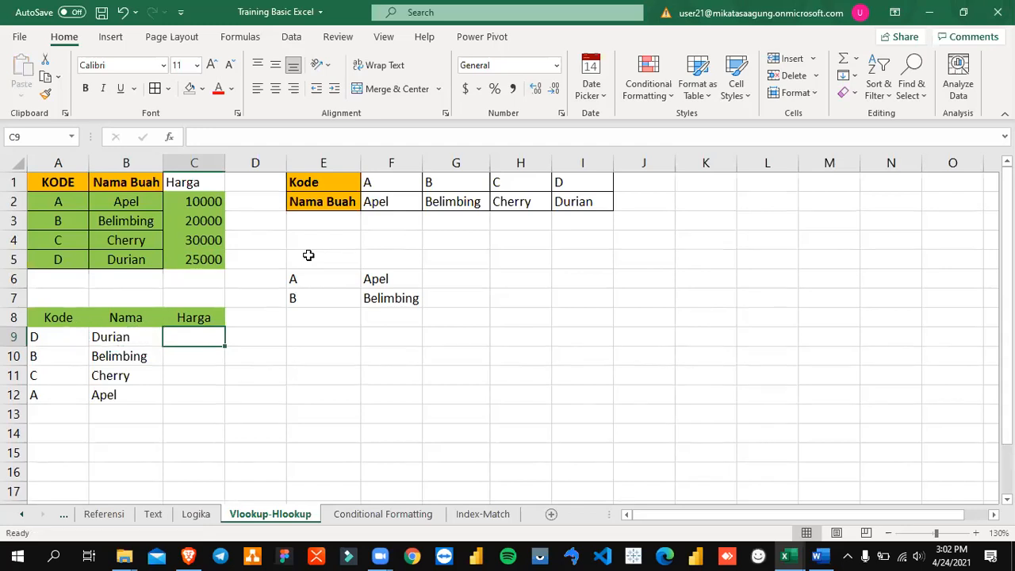
Step: Clear the copied formulas from B10:B12, keeping the original in B9
{"action": "key", "text": "Left"}
{"action": "key", "text": "ctrl+shift+Down"}
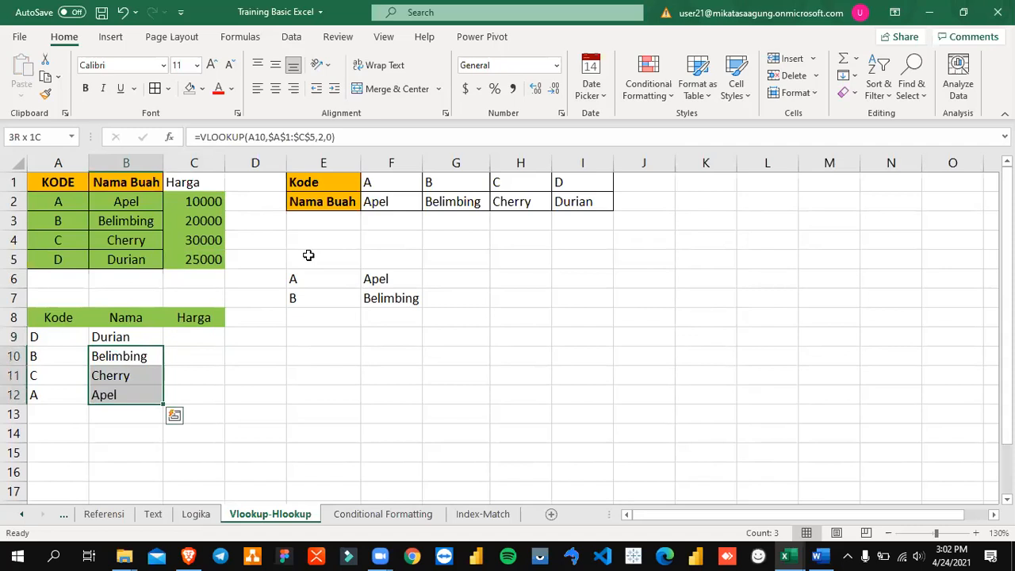
{"action": "key", "text": "Delete"}
Step: Fill B10:B12 with a copy of the VLOOKUP formula from B9
{"action": "key", "text": "Up"}
{"action": "key", "text": "ctrl+c"}
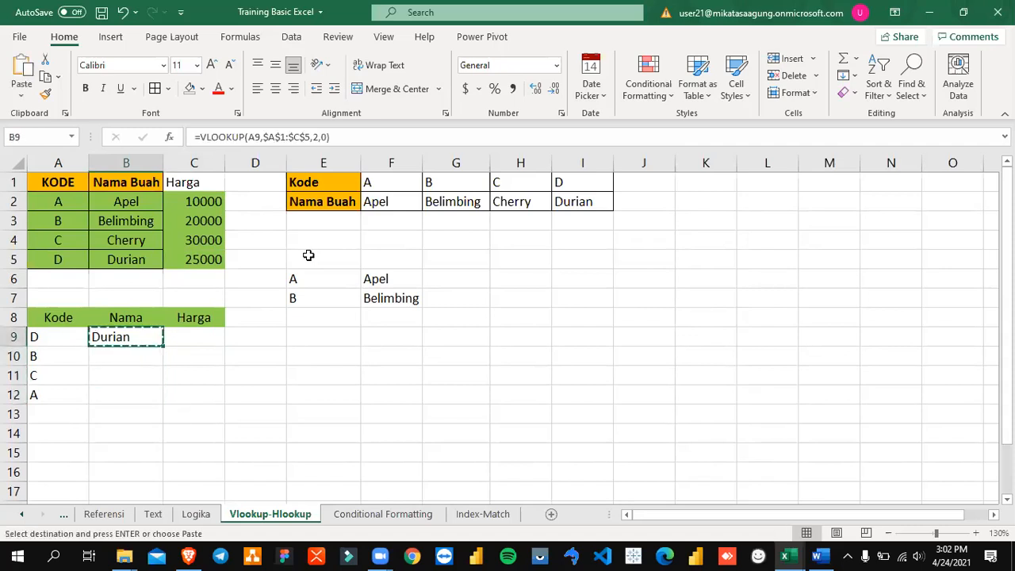
{"action": "key", "text": "Down"}
{"action": "key", "text": "shift+Down"}
{"action": "key", "text": "shift+Down"}
{"action": "key", "text": "ctrl+v"}
{"action": "key", "text": "Escape"}
{"action": "key", "text": "Right"}
{"action": "key", "text": "Left"}
{"action": "key", "text": "Up"}
{"action": "key", "text": "ctrl+c"}
{"action": "key", "text": "Right"}
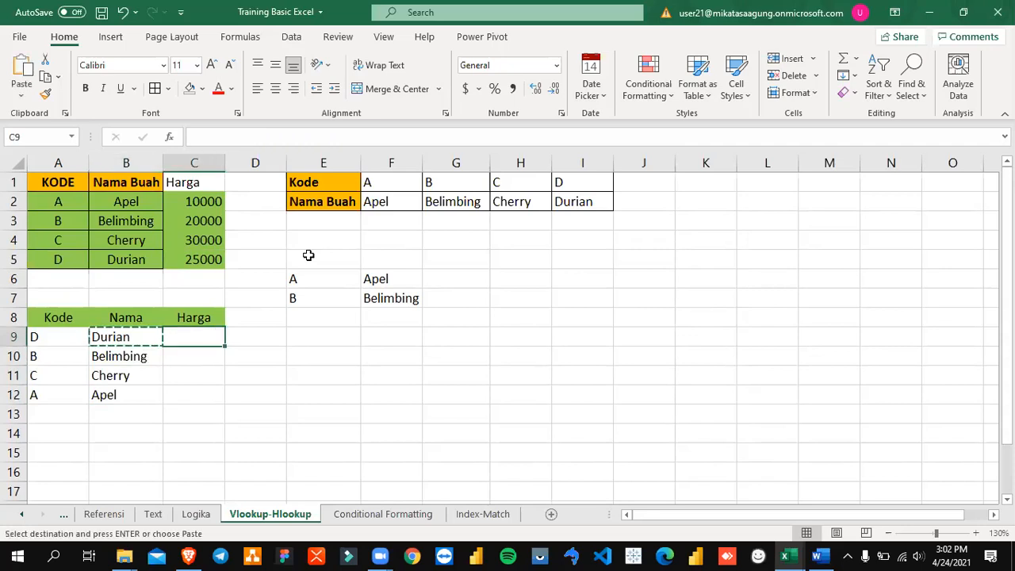
{"action": "key", "text": "Escape"}
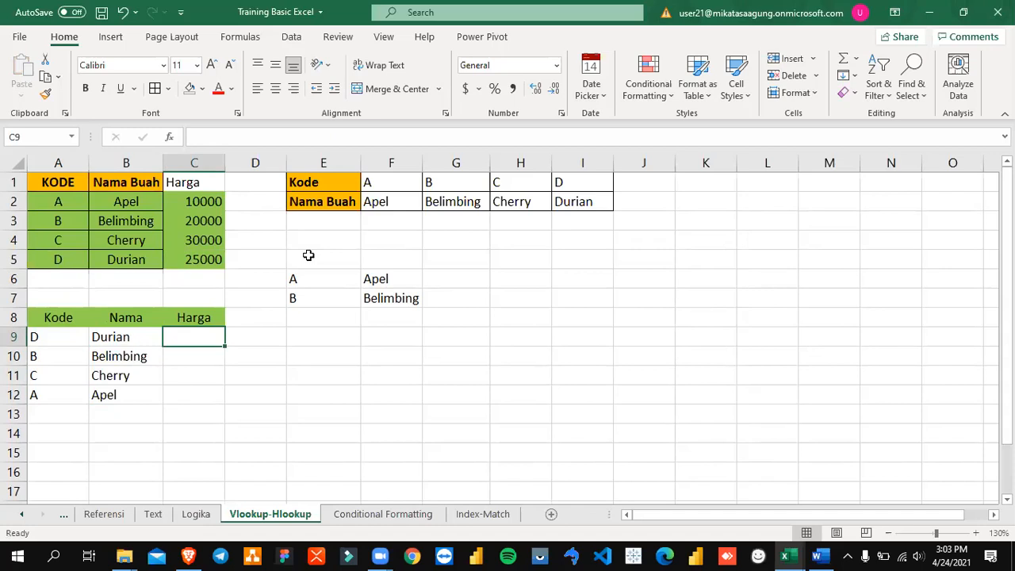
Step: Copy B9's VLOOKUP formula into C9 under the Harga header
{"action": "key", "text": "Left"}
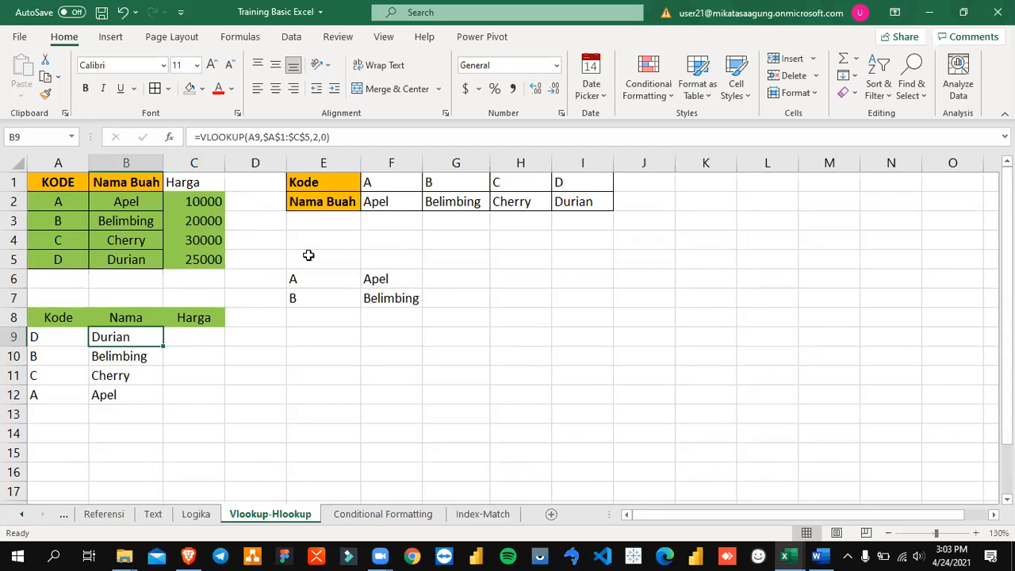
{"action": "key", "text": "ctrl+c"}
{"action": "key", "text": "Right"}
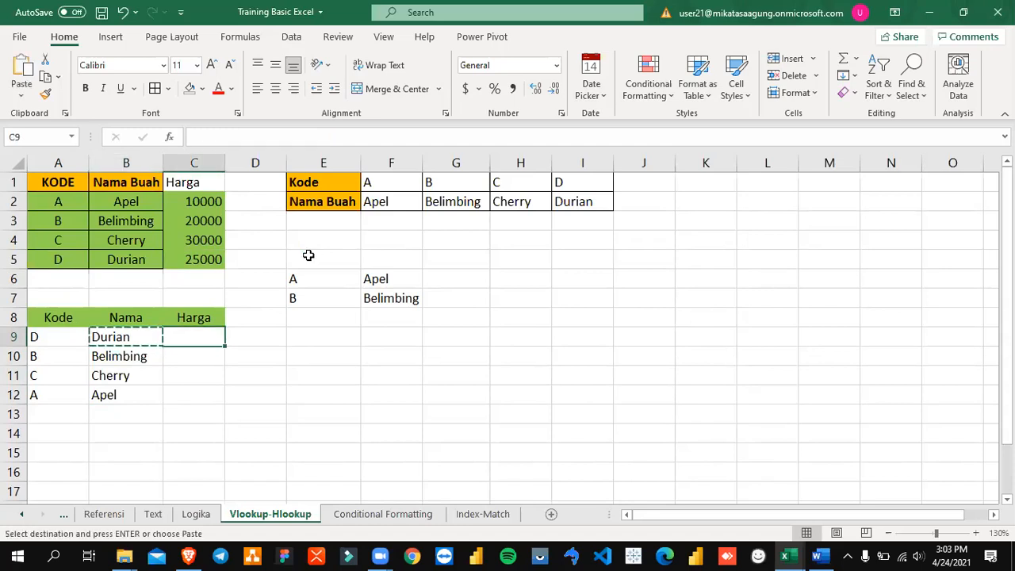
{"action": "key", "text": "ctrl+v"}
{"action": "key", "text": "Escape"}
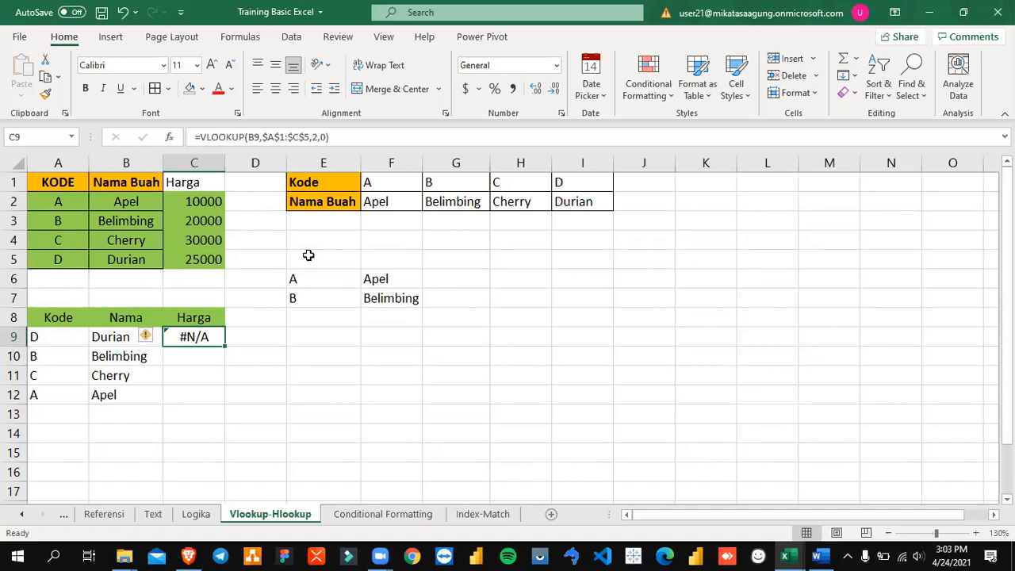
Step: Set the column index in C9's VLOOKUP formula to 3
{"action": "key", "text": "F2"}
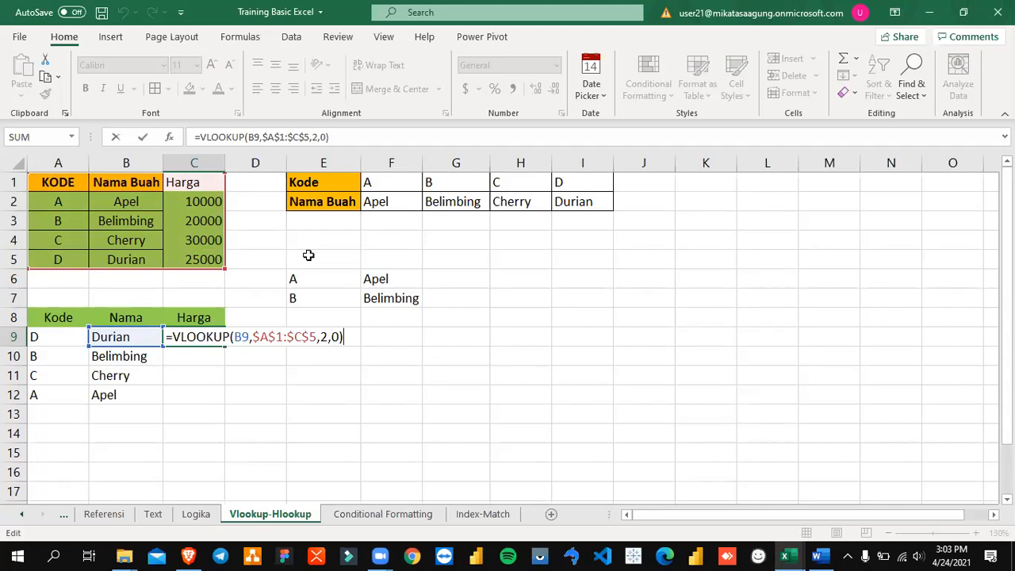
{"action": "key", "text": "Left"}
{"action": "key", "text": "Left"}
{"action": "key", "text": "Left"}
{"action": "key", "text": "Left"}
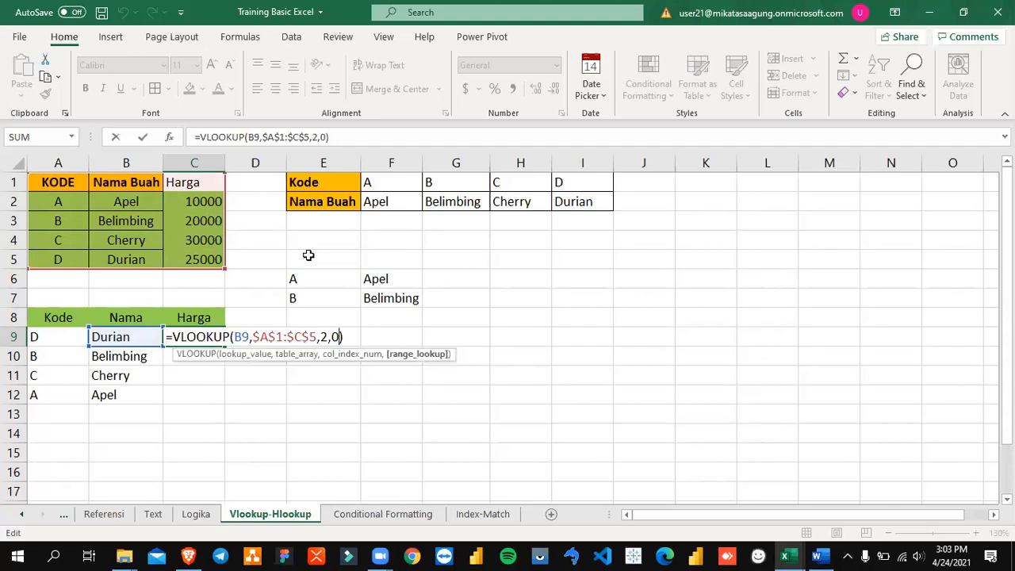
{"action": "key", "text": "Left"}
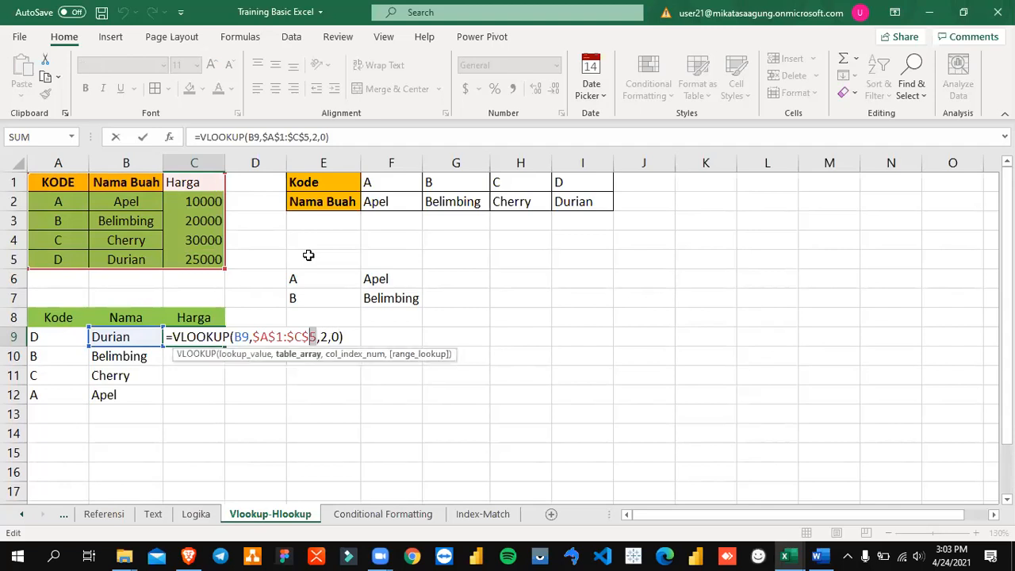
{"action": "key", "text": "ctrl+shift+Left"}
{"action": "key", "text": "ctrl+shift+Left"}
{"action": "key", "text": "shift+Right"}
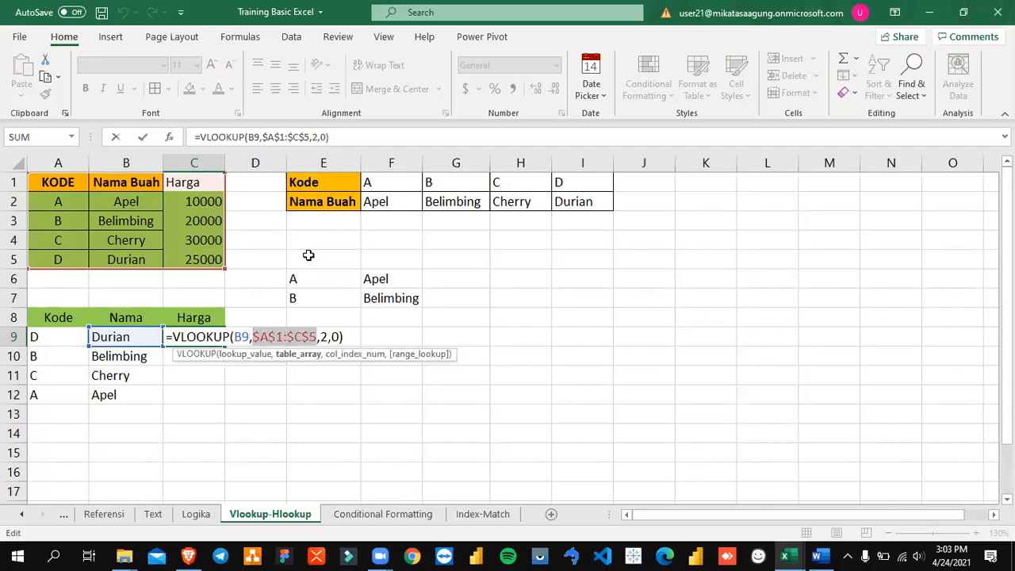
{"action": "key", "text": "Right"}
{"action": "key", "text": "Right"}
{"action": "key", "text": "Right"}
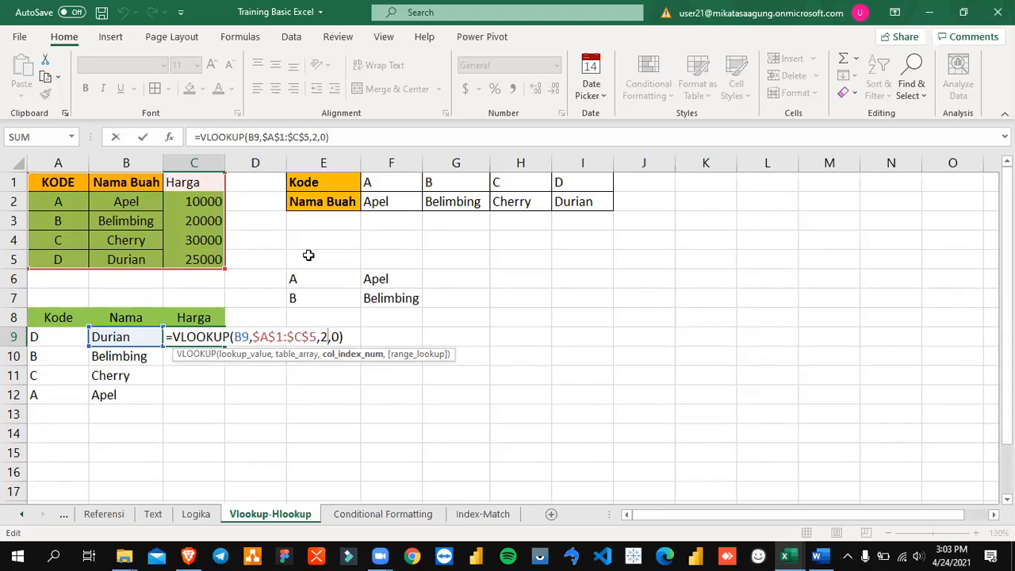
{"action": "key", "text": "Return"}
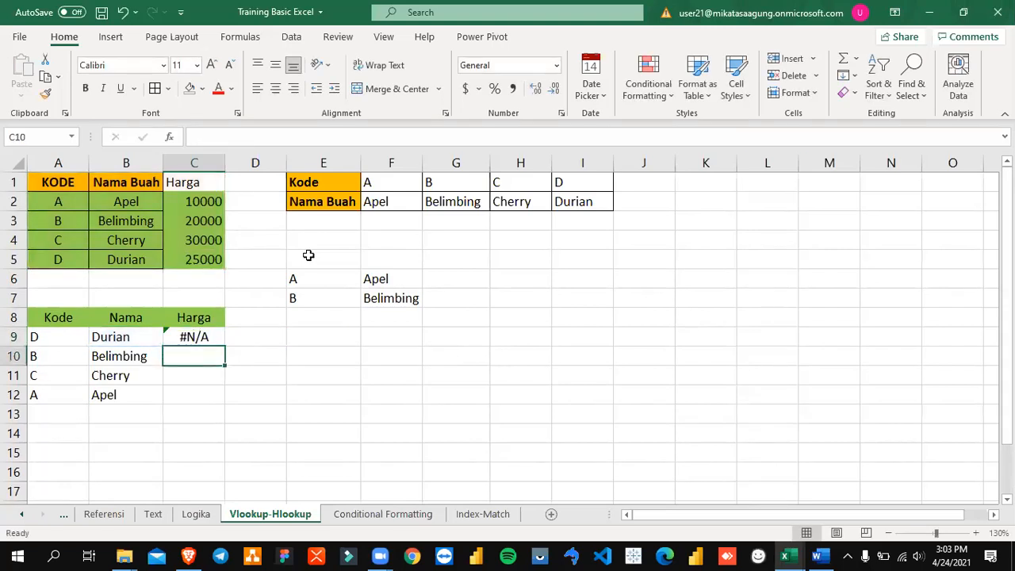
{"action": "key", "text": "Up"}
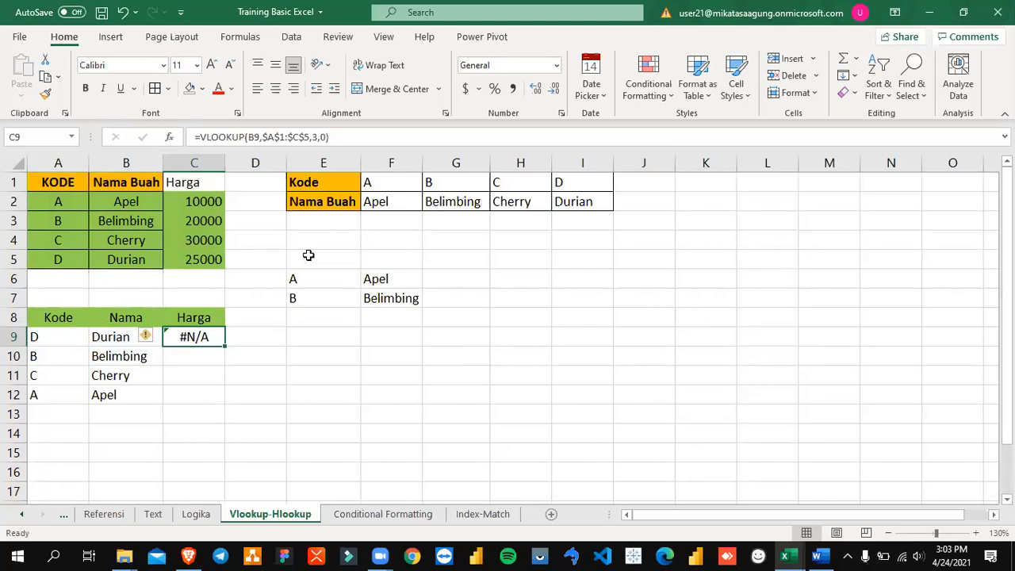
Step: Examine the column index, table range and lookup value arguments of C9's VLOOKUP formula
{"action": "key", "text": "F2"}
{"action": "key", "text": "Left"}
{"action": "key", "text": "Left"}
{"action": "key", "text": "Left"}
{"action": "key", "text": "shift+Left"}
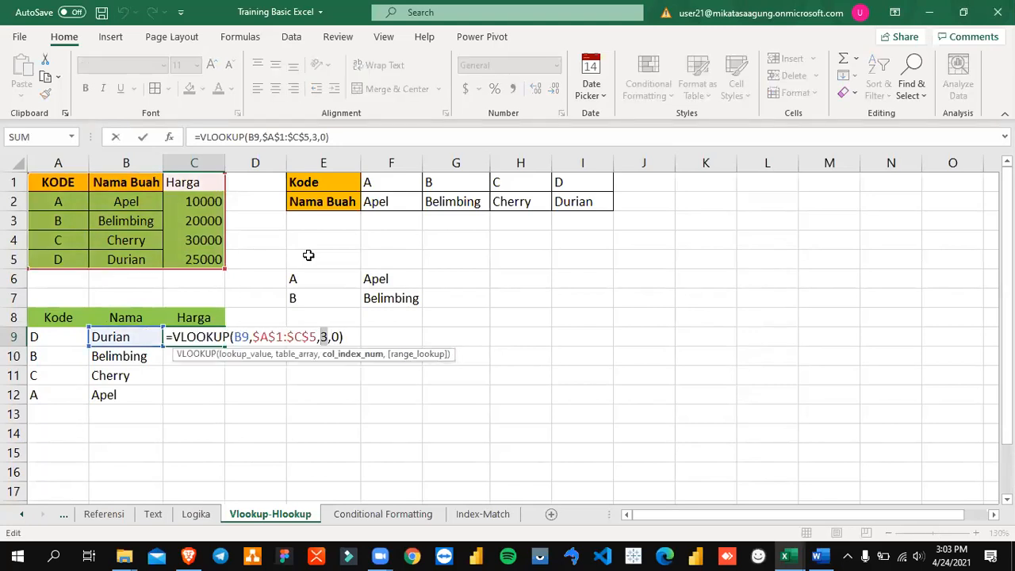
{"action": "key", "text": "Left"}
{"action": "key", "text": "Left"}
{"action": "key", "text": "Left"}
{"action": "key", "text": "Left"}
{"action": "key", "text": "Left"}
{"action": "key", "text": "Left"}
{"action": "key", "text": "Left"}
{"action": "key", "text": "Left"}
{"action": "key", "text": "Left"}
{"action": "key", "text": "Left"}
{"action": "key", "text": "Left"}
{"action": "key", "text": "Left"}
{"action": "key", "text": "Left"}
{"action": "key", "text": "Left"}
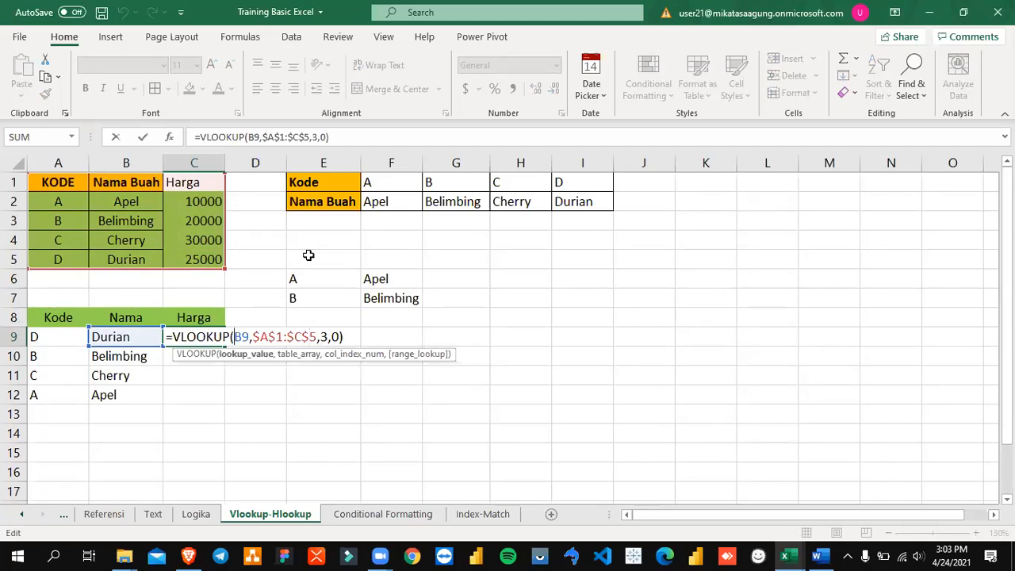
{"action": "key", "text": "Right"}
{"action": "key", "text": "Right"}
{"action": "key", "text": "Right"}
{"action": "key", "text": "Right"}
{"action": "key", "text": "Right"}
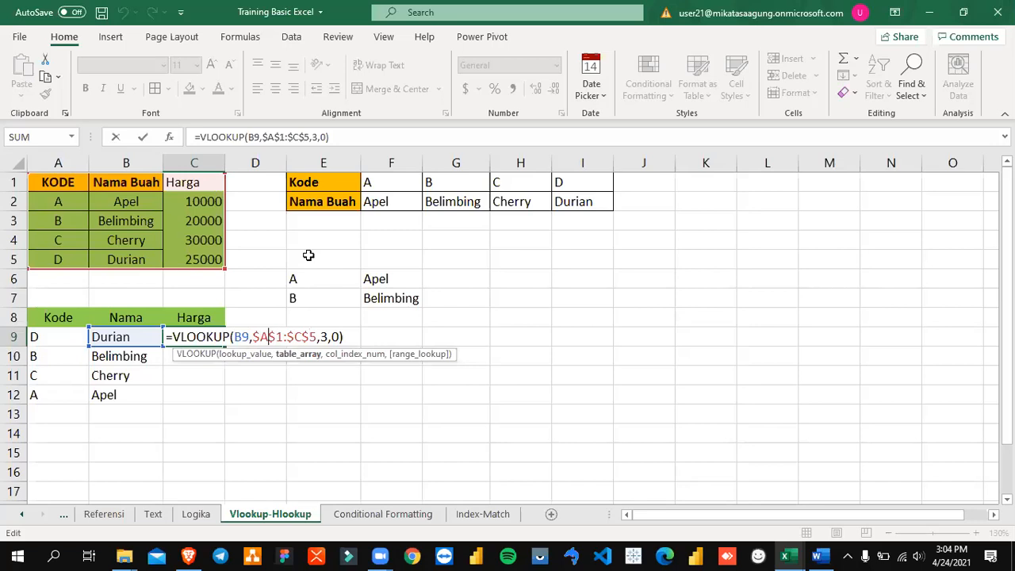
{"action": "key", "text": "Left"}
{"action": "key", "text": "Left"}
{"action": "key", "text": "Left"}
{"action": "key", "text": "Left"}
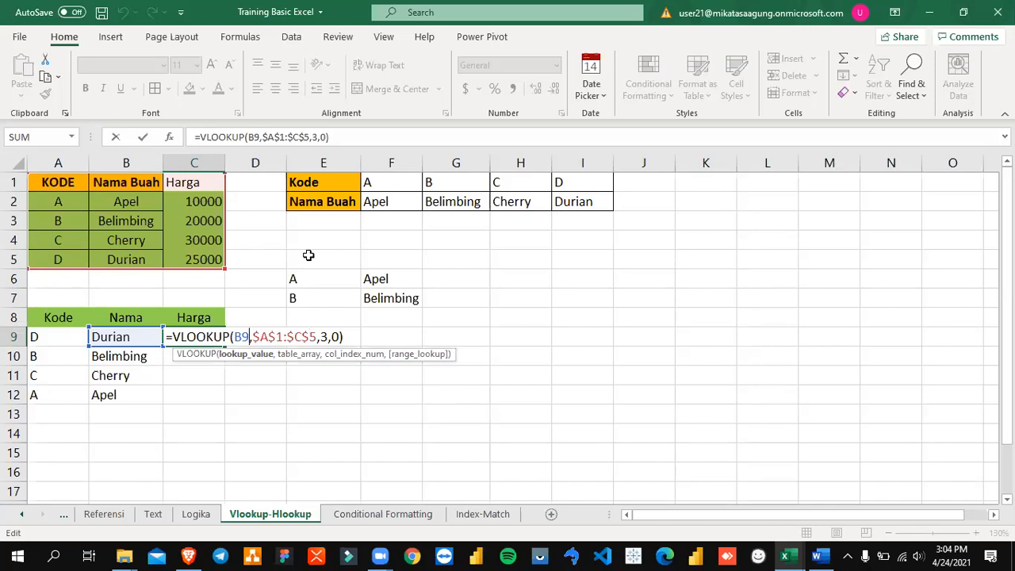
{"action": "key", "text": "shift+Left"}
{"action": "key", "text": "shift+Left"}
{"action": "key", "text": "Right"}
{"action": "key", "text": "ctrl+Return"}
Step: Expand the formula bar and compare the lookup value reference in B9's formula with the one in C9's
{"action": "key", "text": "Left"}
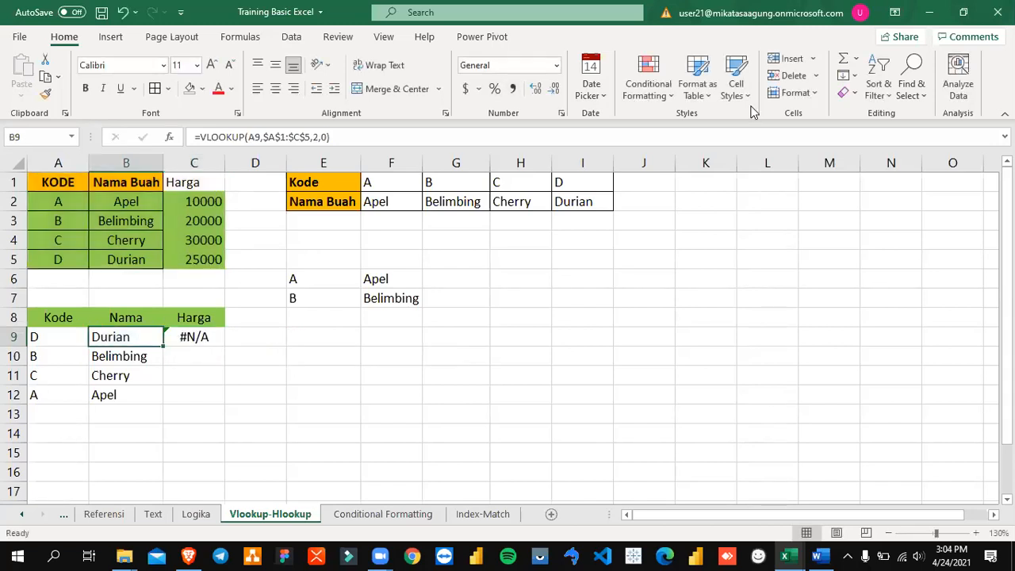
{"action": "left_click", "coordinate": [1005, 136]}
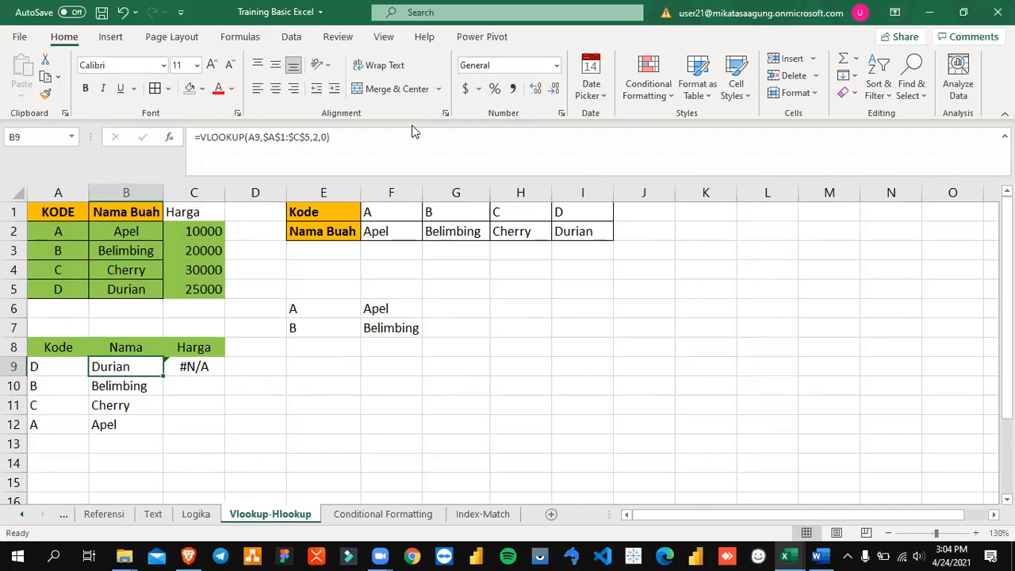
{"action": "double_click", "coordinate": [250, 137]}
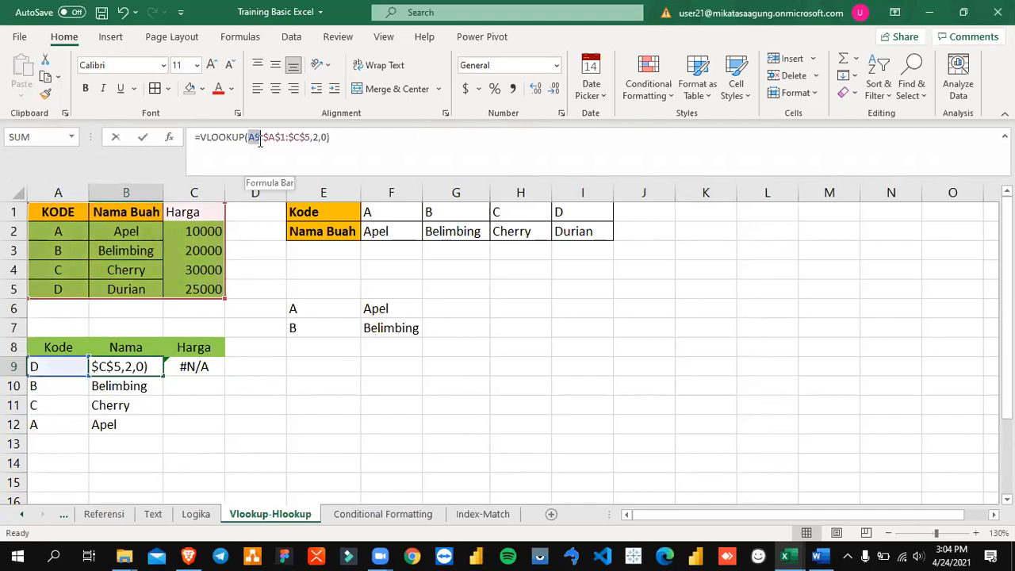
{"action": "key", "text": "Escape"}
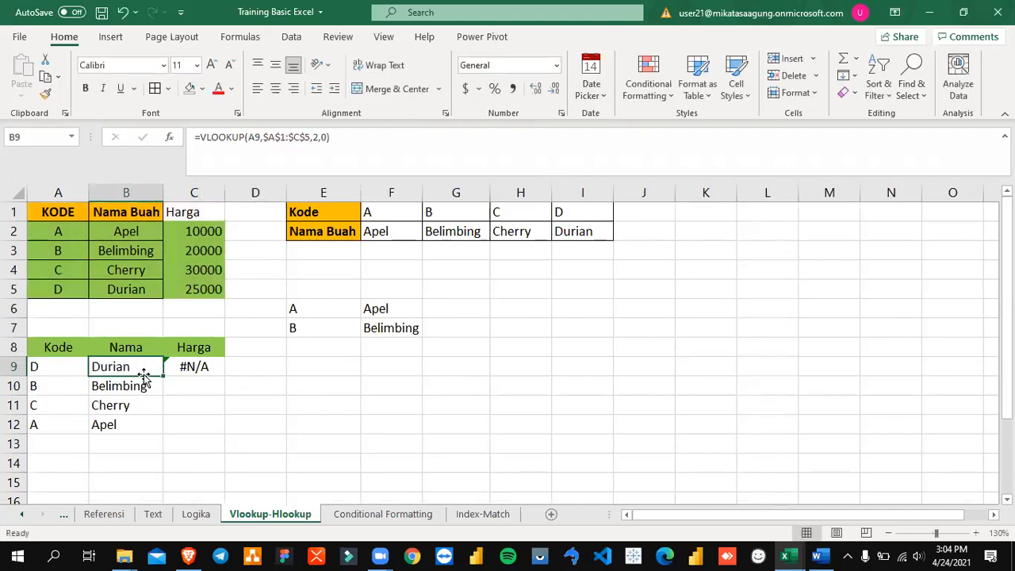
{"action": "left_click", "coordinate": [190, 368]}
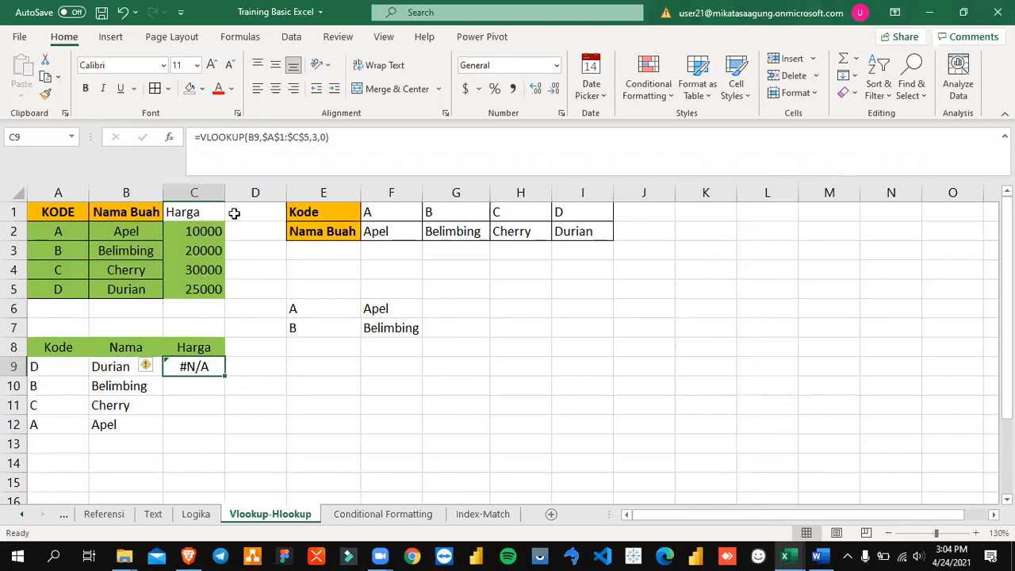
{"action": "left_click", "coordinate": [254, 141]}
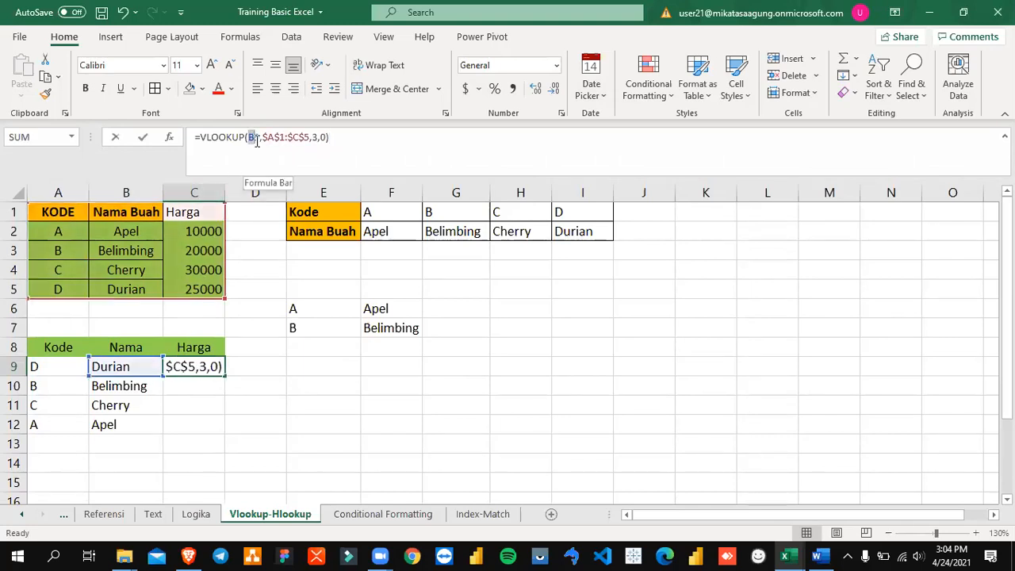
{"action": "key", "text": "Escape"}
Step: Clear C9 and copy B9's VLOOKUP formula into it again
{"action": "key", "text": "Delete"}
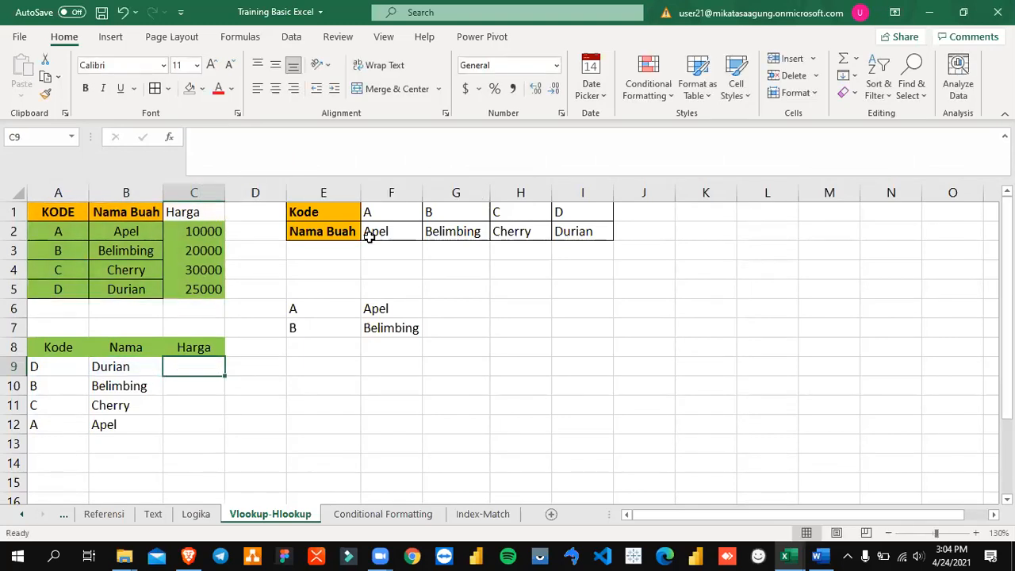
{"action": "key", "text": "Left"}
{"action": "key", "text": "ctrl+c"}
{"action": "key", "text": "Right"}
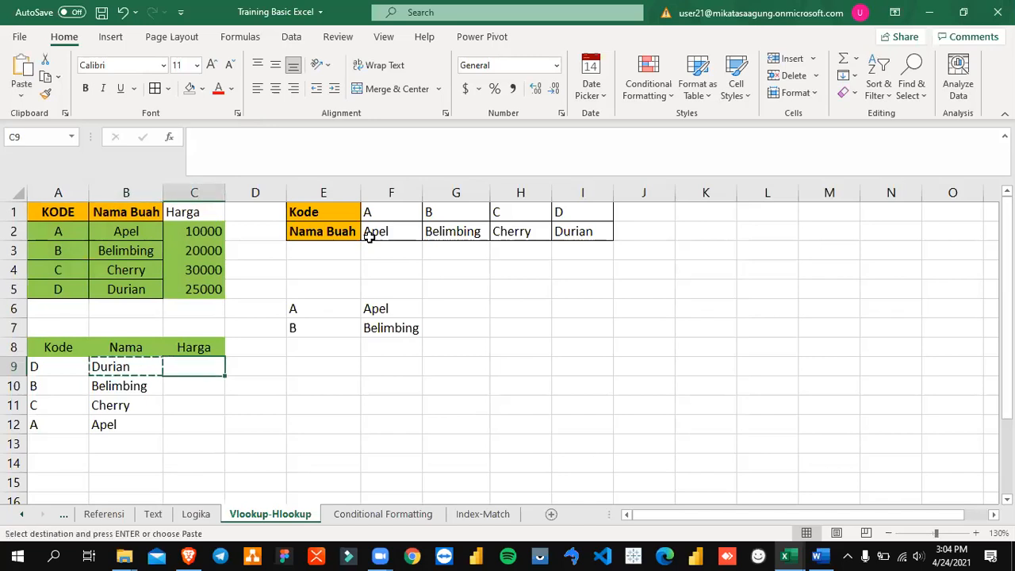
{"action": "key", "text": "ctrl+v"}
{"action": "key", "text": "Escape"}
Step: Inspect the column letter of the lookup value reference in C9's copied formula
{"action": "key", "text": "F2"}
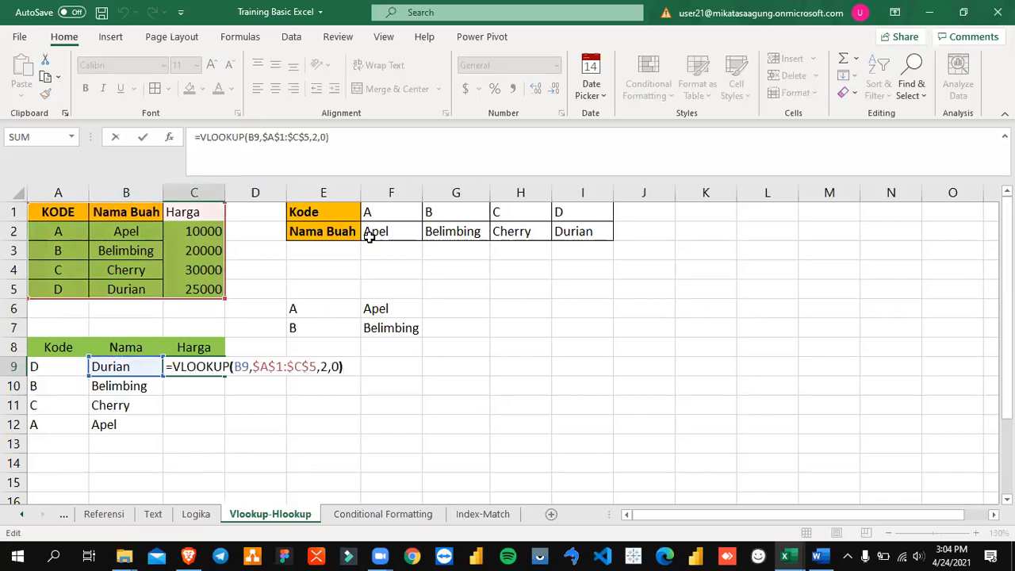
{"action": "key", "text": "Left"}
{"action": "key", "text": "Left"}
{"action": "key", "text": "Left"}
{"action": "key", "text": "Left"}
{"action": "key", "text": "Left"}
{"action": "key", "text": "Left"}
{"action": "key", "text": "Left"}
{"action": "key", "text": "Left"}
{"action": "key", "text": "Left"}
{"action": "key", "text": "Left"}
{"action": "key", "text": "Left"}
{"action": "key", "text": "Left"}
{"action": "key", "text": "Left"}
{"action": "key", "text": "Left"}
{"action": "key", "text": "Left"}
{"action": "key", "text": "Left"}
{"action": "key", "text": "Left"}
{"action": "key", "text": "shift+Right"}
{"action": "key", "text": "shift+Right"}
{"action": "key", "text": "shift+Left"}
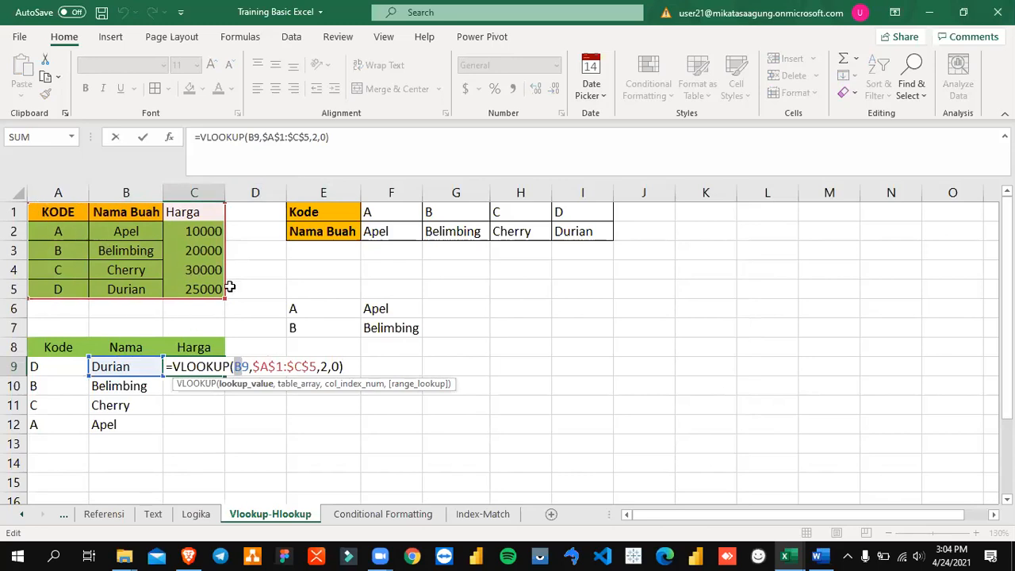
{"action": "key", "text": "ctrl+Return"}
Step: Clear C9 and lock the column of the lookup value in B9's VLOOKUP formula as $A9
{"action": "key", "text": "Delete"}
{"action": "key", "text": "Left"}
{"action": "key", "text": "F2"}
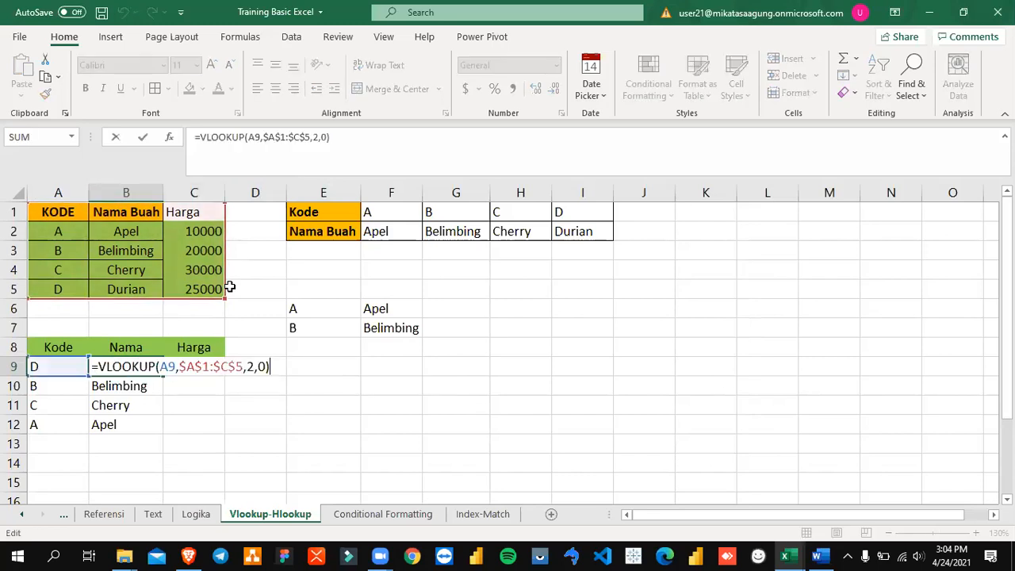
{"action": "key", "text": "Left"}
{"action": "key", "text": "Left"}
{"action": "key", "text": "Left"}
{"action": "key", "text": "Left"}
{"action": "key", "text": "Left"}
{"action": "key", "text": "Left"}
{"action": "key", "text": "Left"}
{"action": "key", "text": "Left"}
{"action": "key", "text": "Left"}
{"action": "key", "text": "Left"}
{"action": "key", "text": "Left"}
{"action": "key", "text": "Left"}
{"action": "key", "text": "Left"}
{"action": "key", "text": "Left"}
{"action": "key", "text": "Left"}
{"action": "key", "text": "Left"}
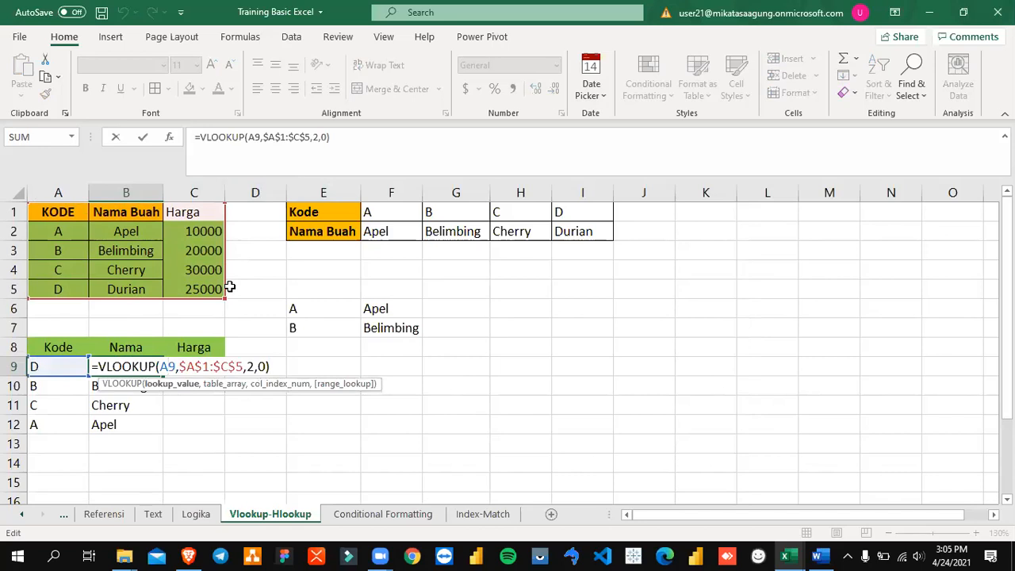
{"action": "key", "text": "Left"}
{"action": "type", "text": "$"}
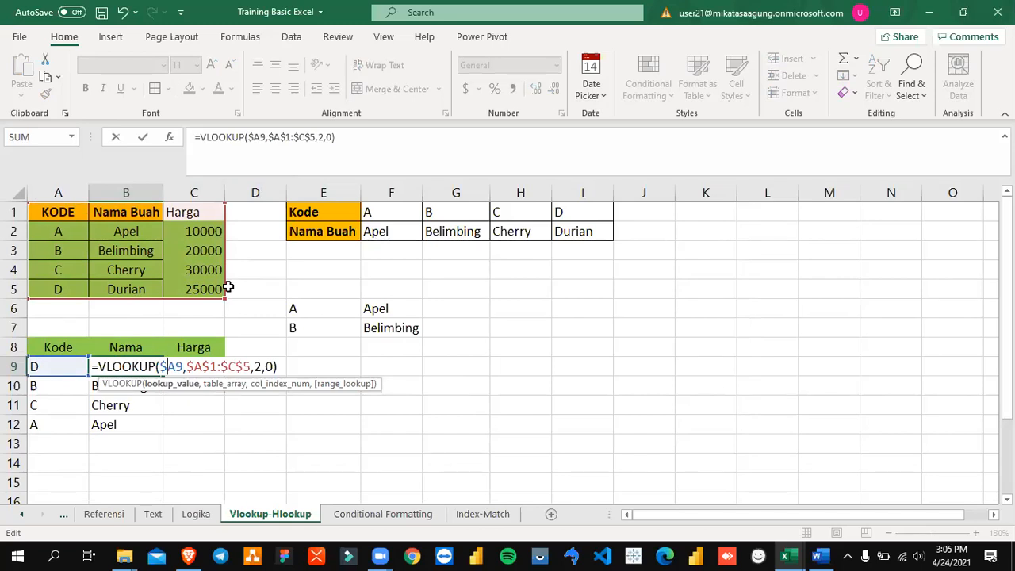
{"action": "key", "text": "Return"}
Step: Copy the revised VLOOKUP formula from B9 into B10:B12
{"action": "key", "text": "Up"}
{"action": "key", "text": "ctrl+c"}
{"action": "key", "text": "Down"}
{"action": "key", "text": "shift+Down"}
{"action": "key", "text": "shift+Down"}
{"action": "key", "text": "ctrl+v"}
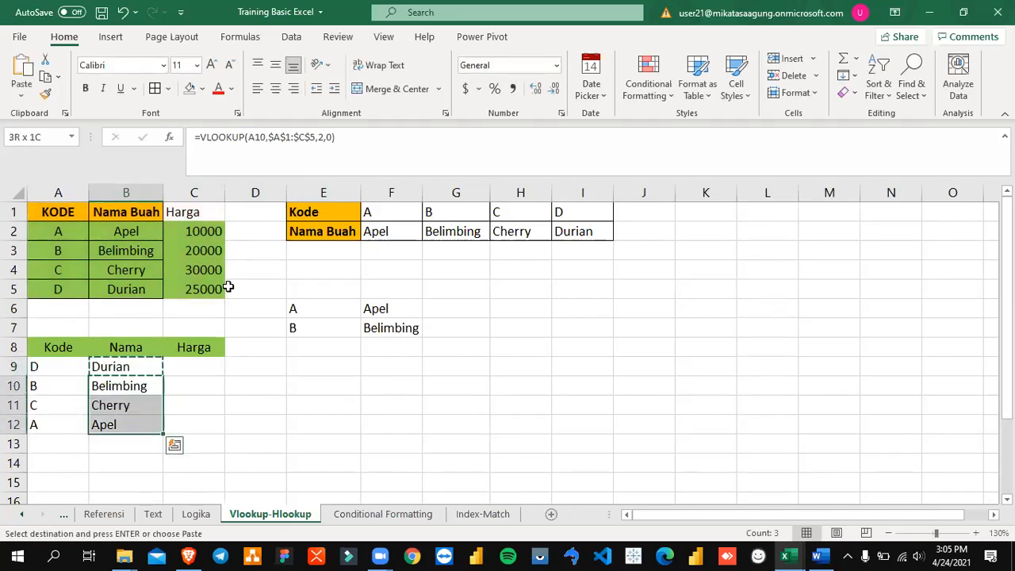
Step: Copy B9's VLOOKUP formula into C9 and set its column index to 3 to return the Harga value
{"action": "key", "text": "Up"}
{"action": "key", "text": "Right"}
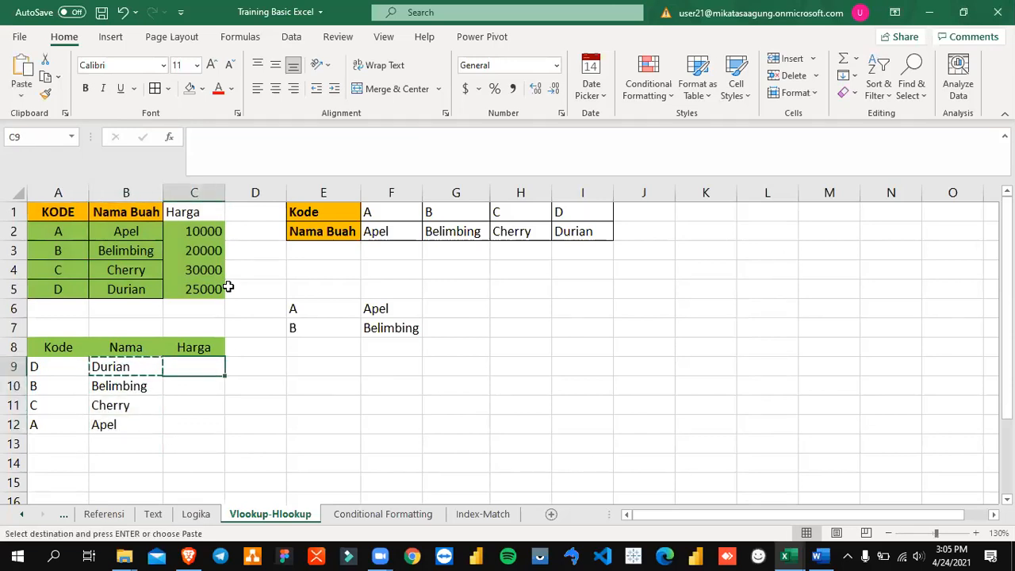
{"action": "key", "text": "ctrl+v"}
{"action": "key", "text": "F2"}
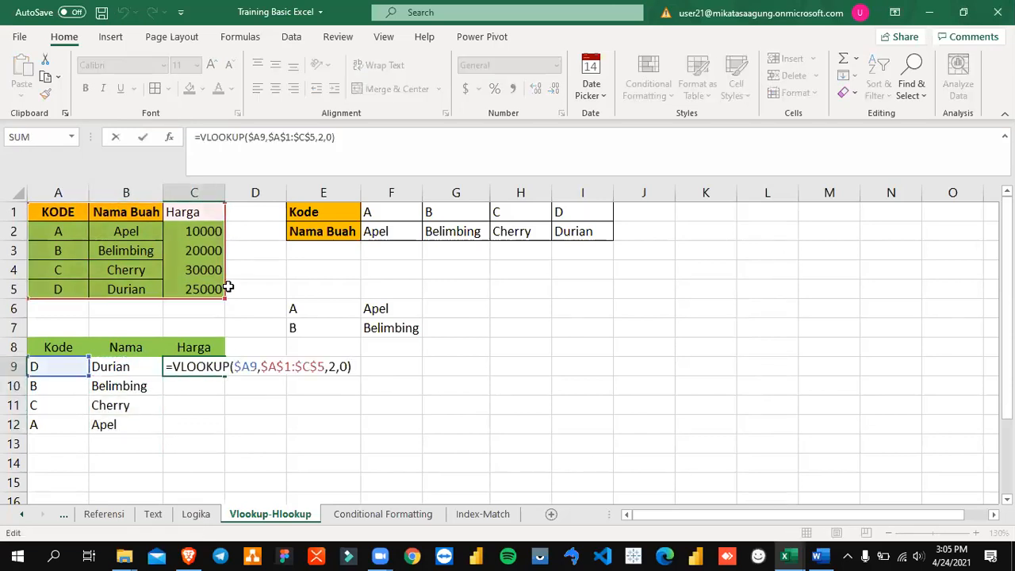
{"action": "key", "text": "Left"}
{"action": "key", "text": "Left"}
{"action": "key", "text": "Left"}
{"action": "key", "text": "BackSpace"}
{"action": "type", "text": "3"}
{"action": "key", "text": "Return"}
{"action": "key", "text": "Up"}
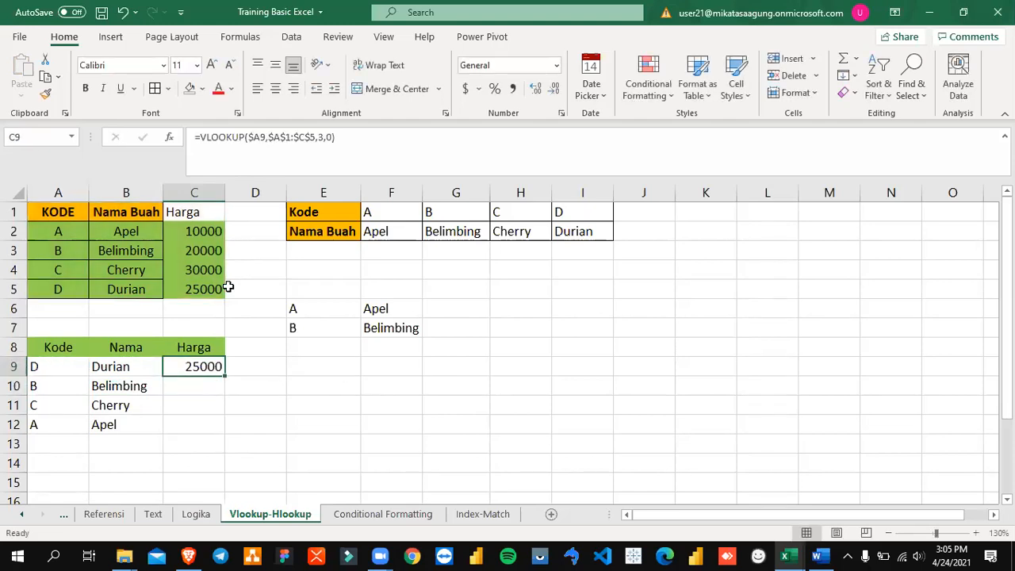
{"action": "key", "text": "F2"}
{"action": "key", "text": "Left"}
{"action": "key", "text": "Left"}
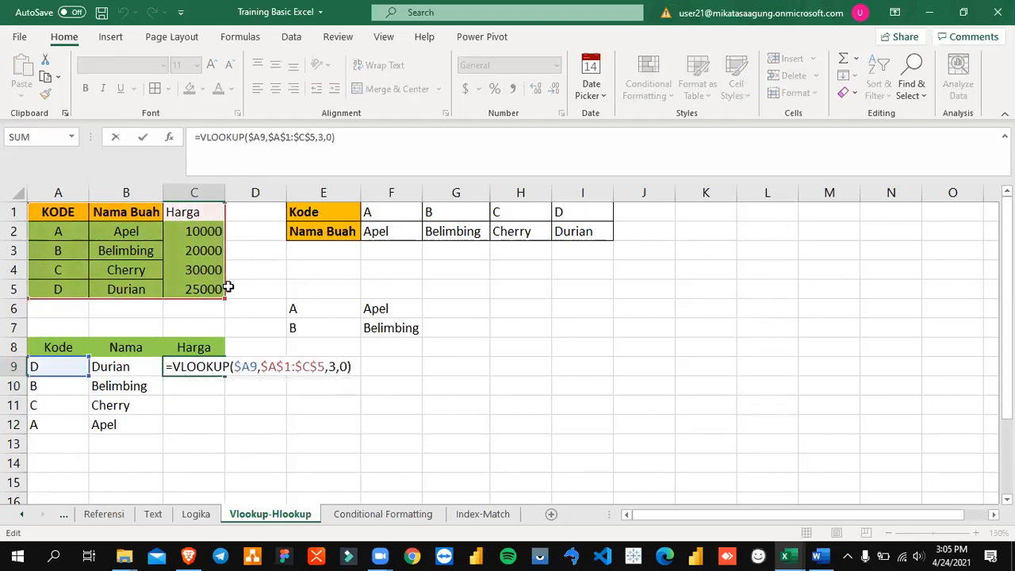
{"action": "key", "text": "Escape"}
Step: Fill C10:C12 with a copy of the Harga VLOOKUP formula from C9
{"action": "key", "text": "ctrl+c"}
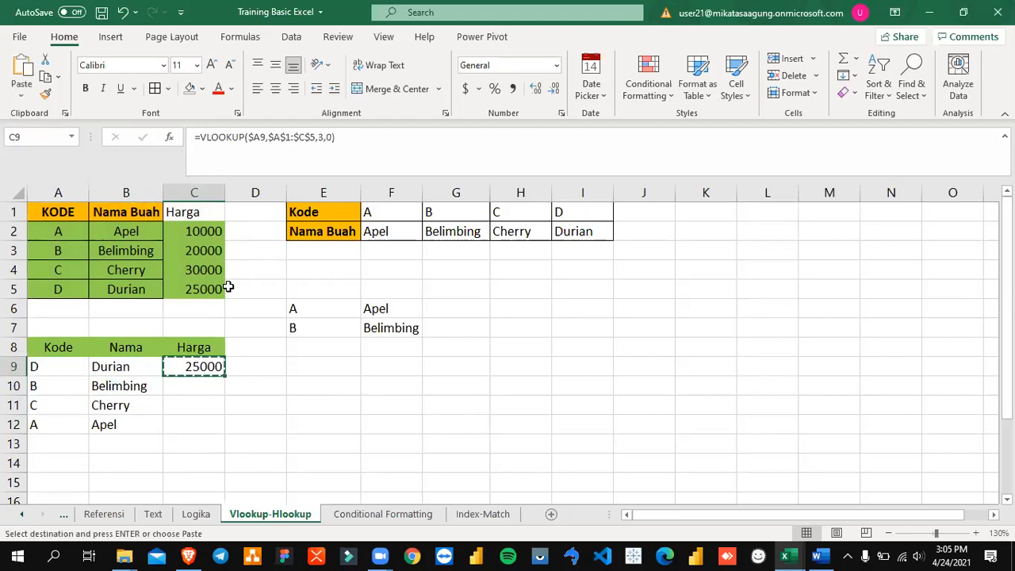
{"action": "key", "text": "Down"}
{"action": "key", "text": "shift+Down"}
{"action": "key", "text": "shift+Down"}
{"action": "key", "text": "ctrl+v"}
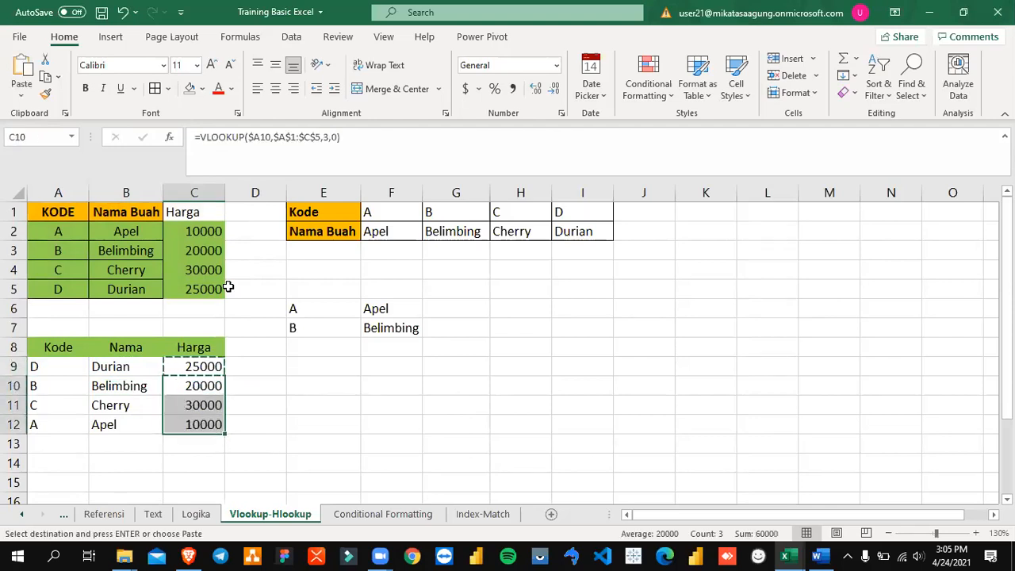
{"action": "key", "text": "Escape"}
Step: Examine the column-locked lookup value reference in C9's Harga formula
{"action": "key", "text": "shift+Up"}
{"action": "key", "text": "shift+Up"}
{"action": "key", "text": "Up"}
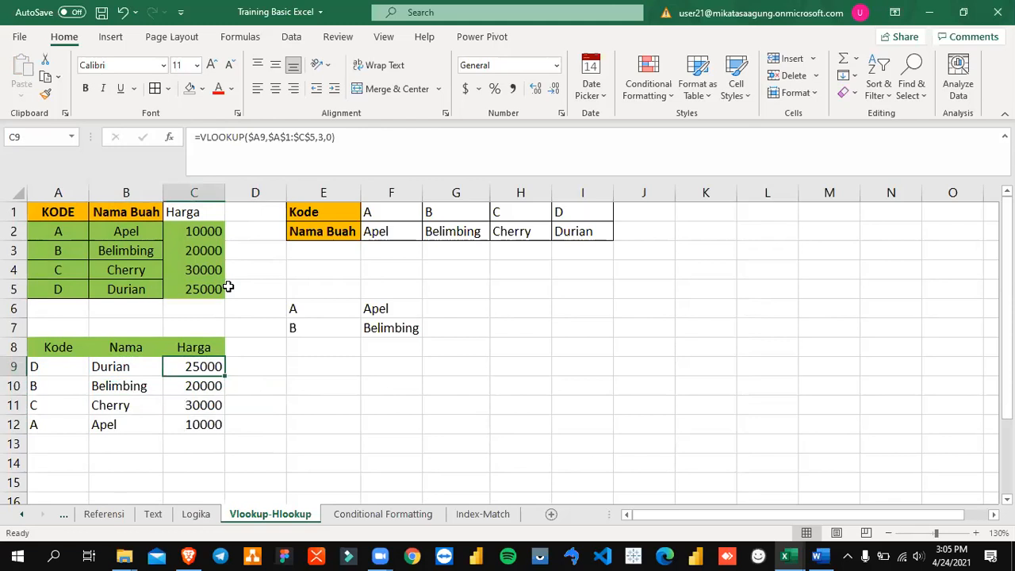
{"action": "key", "text": "F2"}
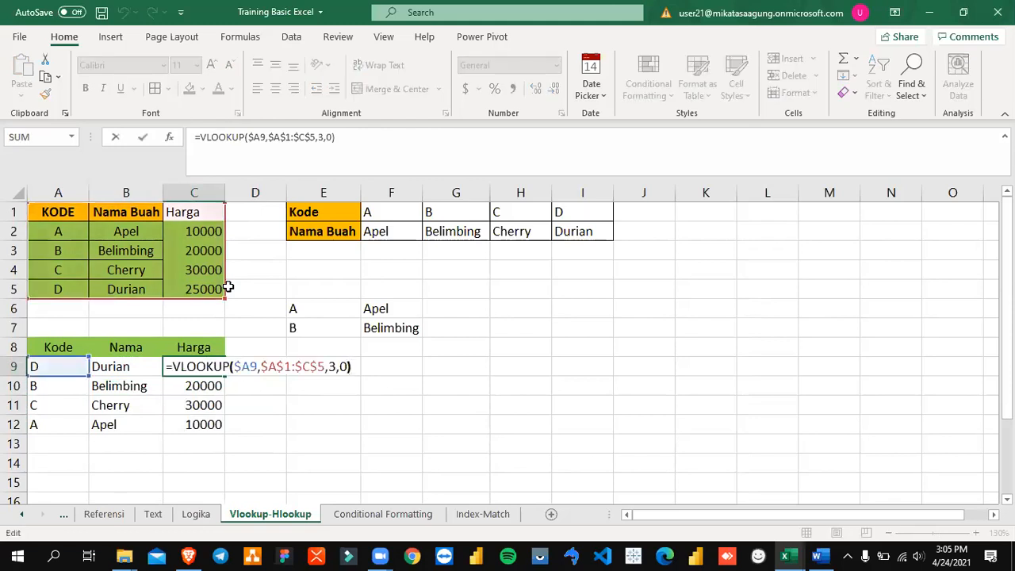
{"action": "key", "text": "Left"}
{"action": "key", "text": "Left"}
{"action": "key", "text": "Left"}
{"action": "key", "text": "Left"}
{"action": "key", "text": "Left"}
{"action": "key", "text": "Left"}
{"action": "key", "text": "Left"}
{"action": "key", "text": "Left"}
{"action": "key", "text": "Left"}
{"action": "key", "text": "Left"}
{"action": "key", "text": "Left"}
{"action": "key", "text": "Left"}
{"action": "key", "text": "Left"}
{"action": "key", "text": "Left"}
{"action": "key", "text": "Left"}
{"action": "key", "text": "Left"}
{"action": "key", "text": "Left"}
{"action": "key", "text": "Left"}
{"action": "key", "text": "Right"}
{"action": "key", "text": "Right"}
{"action": "key", "text": "shift+Left"}
{"action": "key", "text": "shift+Left"}
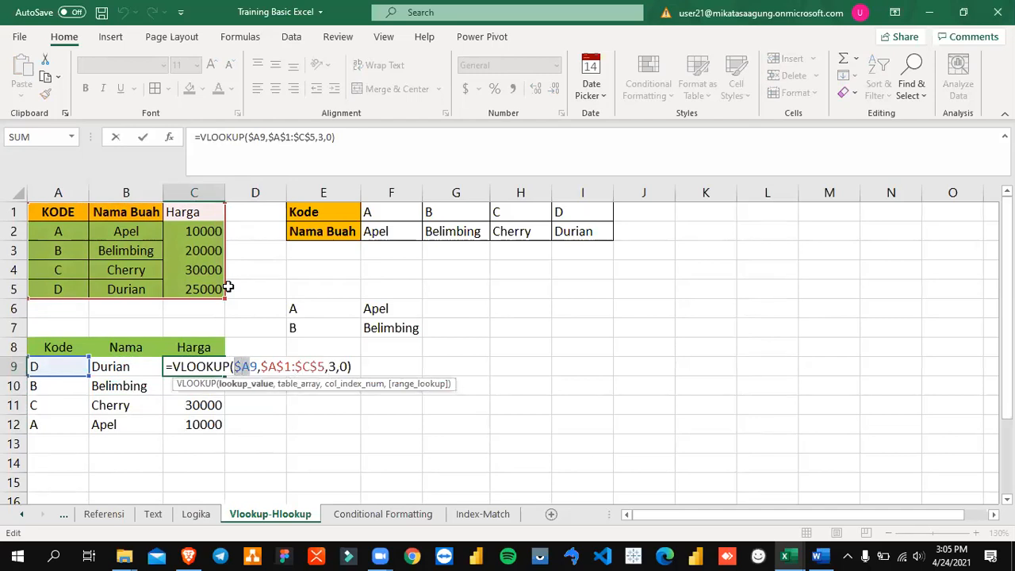
{"action": "key", "text": "Escape"}
Step: Clear the Harga formulas from C9:C12
{"action": "key", "text": "Right"}
{"action": "key", "text": "Down"}
{"action": "key", "text": "Left"}
{"action": "key", "text": "shift+Down"}
{"action": "key", "text": "shift+Down"}
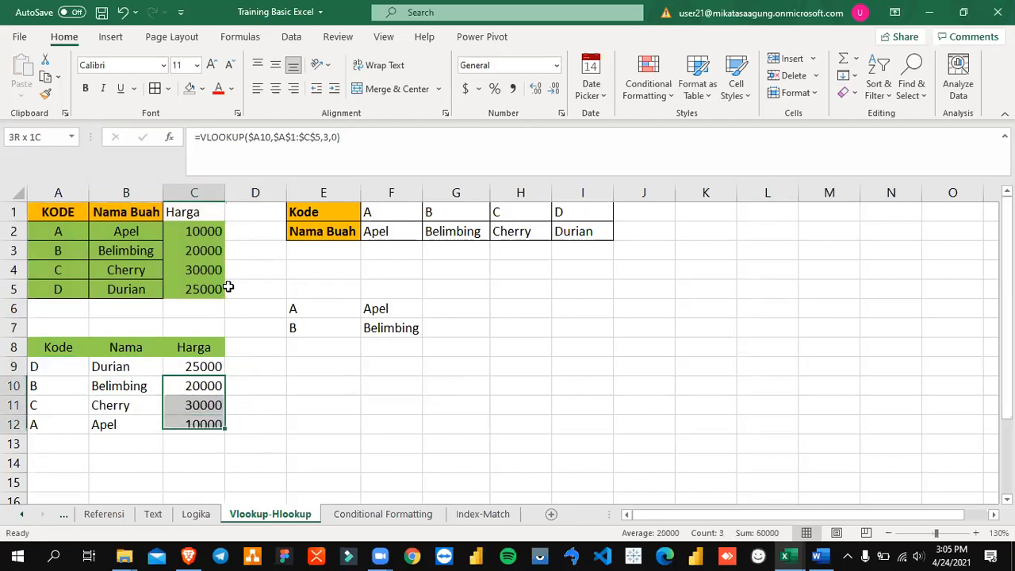
{"action": "key", "text": "Delete"}
{"action": "key", "text": "Up"}
{"action": "key", "text": "F2"}
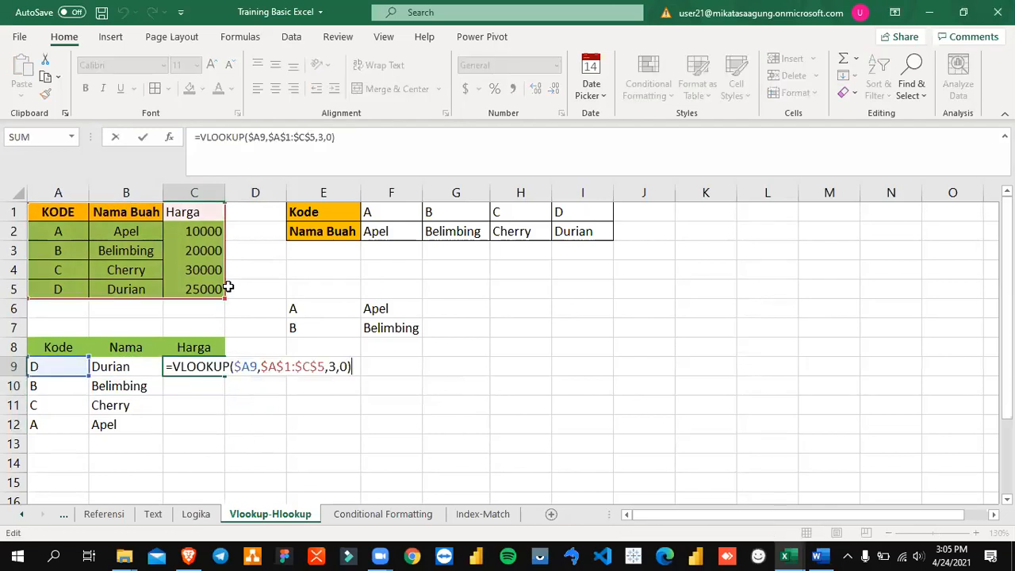
{"action": "key", "text": "Left"}
{"action": "key", "text": "Left"}
{"action": "key", "text": "Left"}
{"action": "key", "text": "Left"}
{"action": "key", "text": "Left"}
{"action": "key", "text": "Left"}
{"action": "key", "text": "Left"}
{"action": "key", "text": "Left"}
{"action": "key", "text": "Left"}
{"action": "key", "text": "Left"}
{"action": "key", "text": "Left"}
{"action": "key", "text": "Left"}
{"action": "key", "text": "Left"}
{"action": "key", "text": "Left"}
{"action": "key", "text": "Left"}
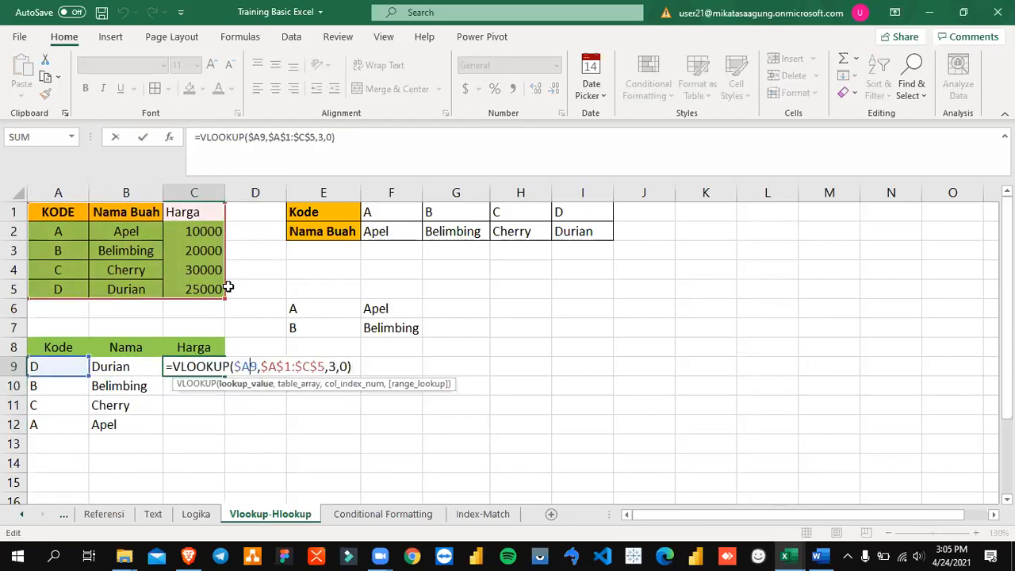
{"action": "key", "text": "Escape"}
{"action": "key", "text": "Delete"}
Step: Lock both the column and row of the lookup value in B9's VLOOKUP formula, making it $A$9
{"action": "key", "text": "Left"}
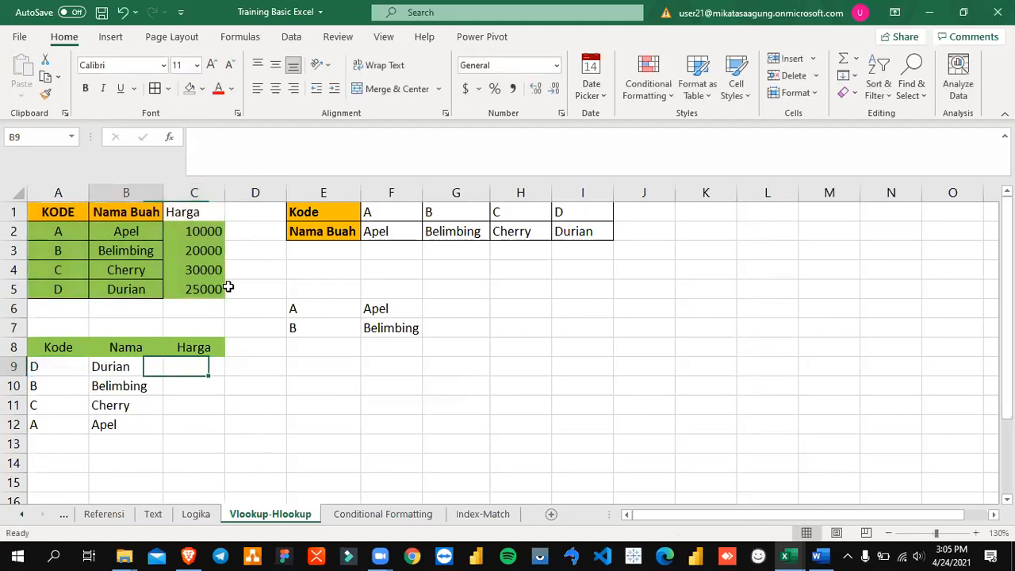
{"action": "key", "text": "F2"}
{"action": "key", "text": "Left"}
{"action": "key", "text": "Left"}
{"action": "key", "text": "Left"}
{"action": "key", "text": "Left"}
{"action": "key", "text": "Left"}
{"action": "key", "text": "Left"}
{"action": "key", "text": "Left"}
{"action": "key", "text": "Left"}
{"action": "key", "text": "Left"}
{"action": "key", "text": "Left"}
{"action": "key", "text": "Left"}
{"action": "key", "text": "Left"}
{"action": "key", "text": "Left"}
{"action": "key", "text": "Left"}
{"action": "key", "text": "Left"}
{"action": "key", "text": "Left"}
{"action": "key", "text": "Left"}
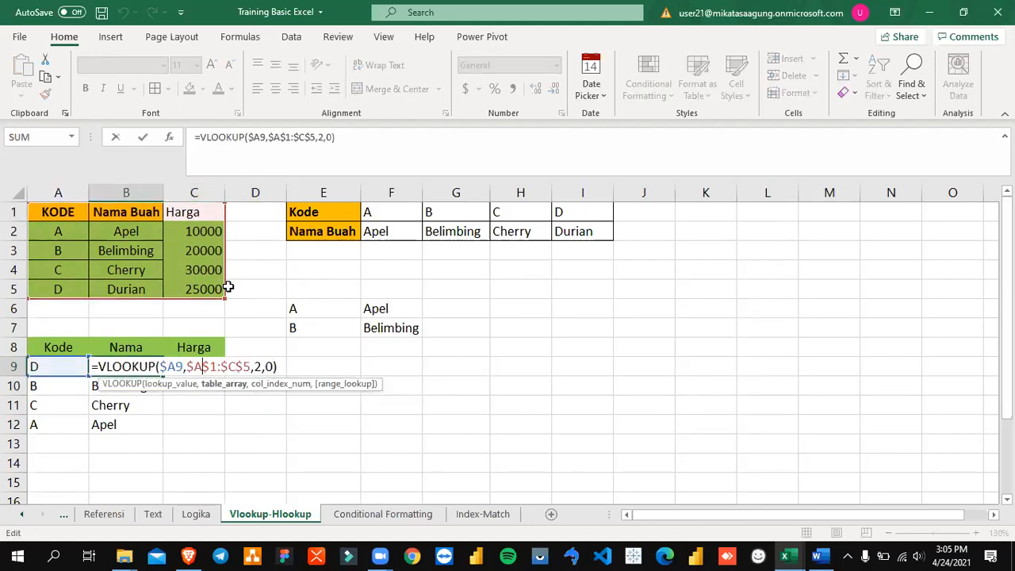
{"action": "key", "text": "Right"}
{"action": "key", "text": "shift+Left"}
{"action": "key", "text": "shift+Left"}
{"action": "key", "text": "Right"}
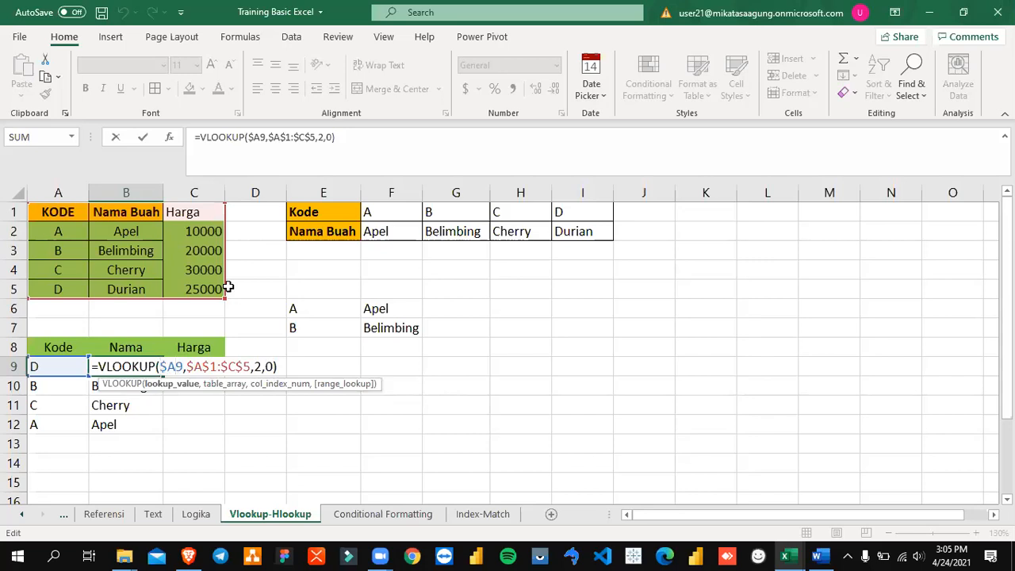
{"action": "type", "text": "$"}
{"action": "key", "text": "Return"}
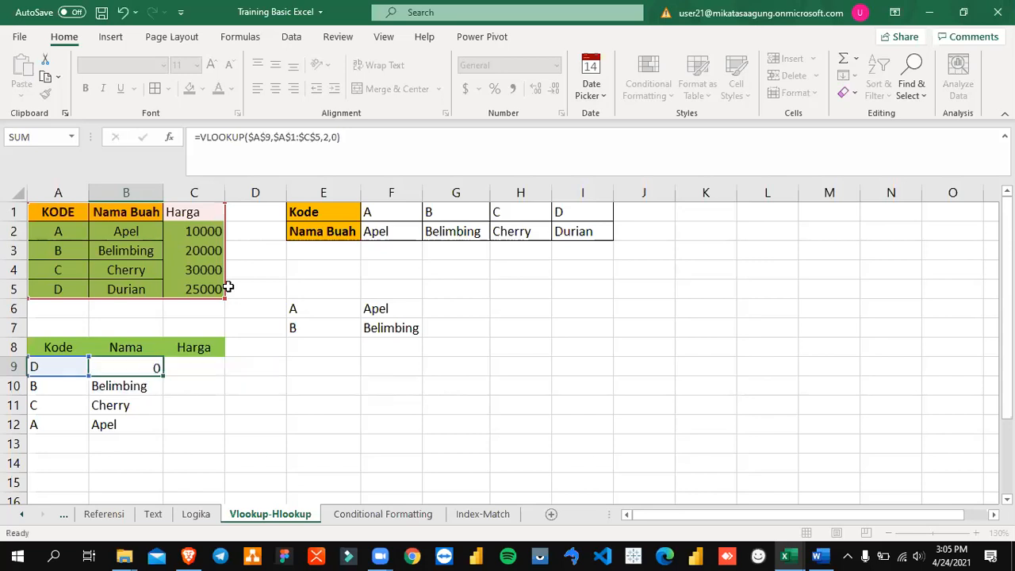
Step: Copy B9's fully locked VLOOKUP formula into C9 and set its column index to 3
{"action": "key", "text": "Up"}
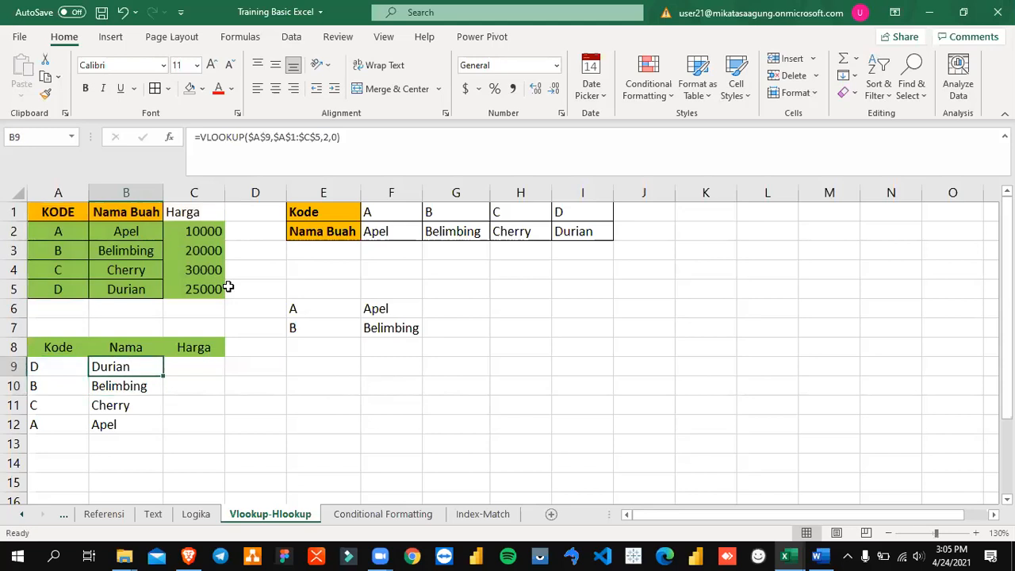
{"action": "key", "text": "ctrl+c"}
{"action": "key", "text": "Right"}
{"action": "key", "text": "ctrl+v"}
{"action": "key", "text": "Escape"}
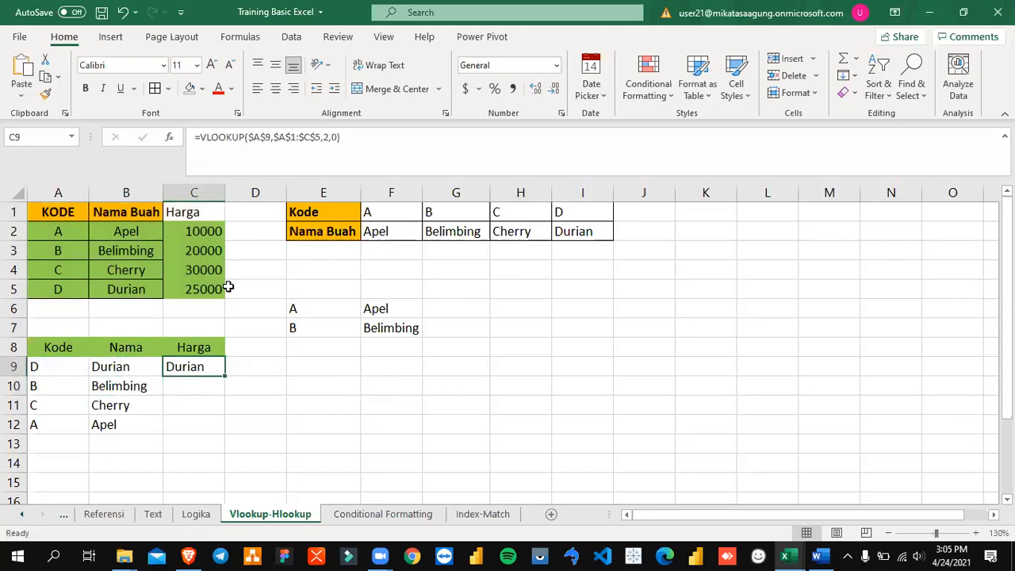
{"action": "key", "text": "F2"}
{"action": "key", "text": "Left"}
{"action": "key", "text": "Left"}
{"action": "key", "text": "Left"}
{"action": "key", "text": "BackSpace"}
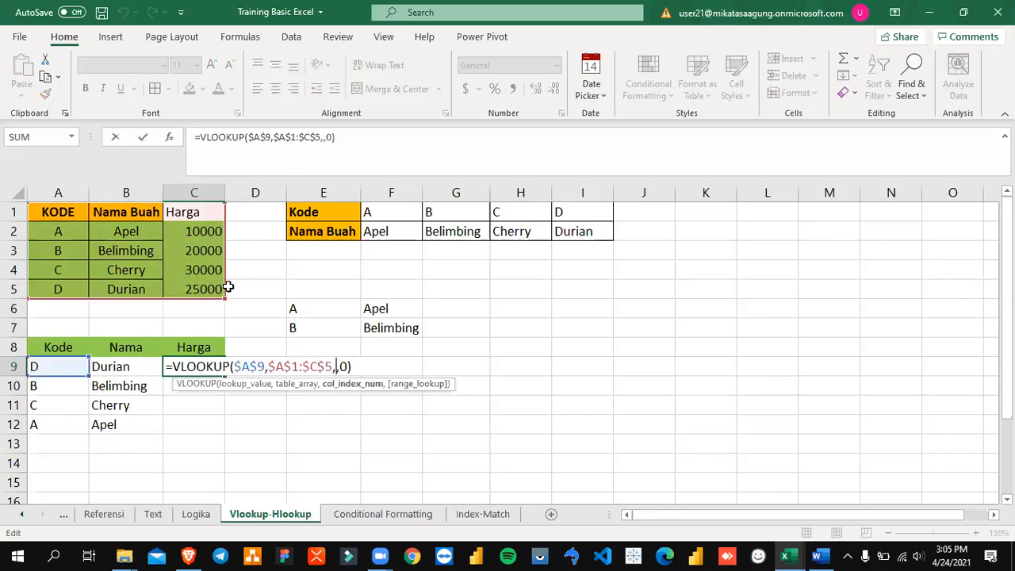
{"action": "type", "text": "3"}
{"action": "key", "text": "Return"}
Step: Fill C10:C12 with the fully locked VLOOKUP formula from C9
{"action": "key", "text": "Up"}
{"action": "key", "text": "ctrl+c"}
{"action": "key", "text": "Down"}
{"action": "key", "text": "shift+Down"}
{"action": "key", "text": "shift+Down"}
{"action": "key", "text": "shift+Down"}
{"action": "key", "text": "Up"}
{"action": "key", "text": "Down"}
{"action": "key", "text": "shift+Down"}
{"action": "key", "text": "shift+Down"}
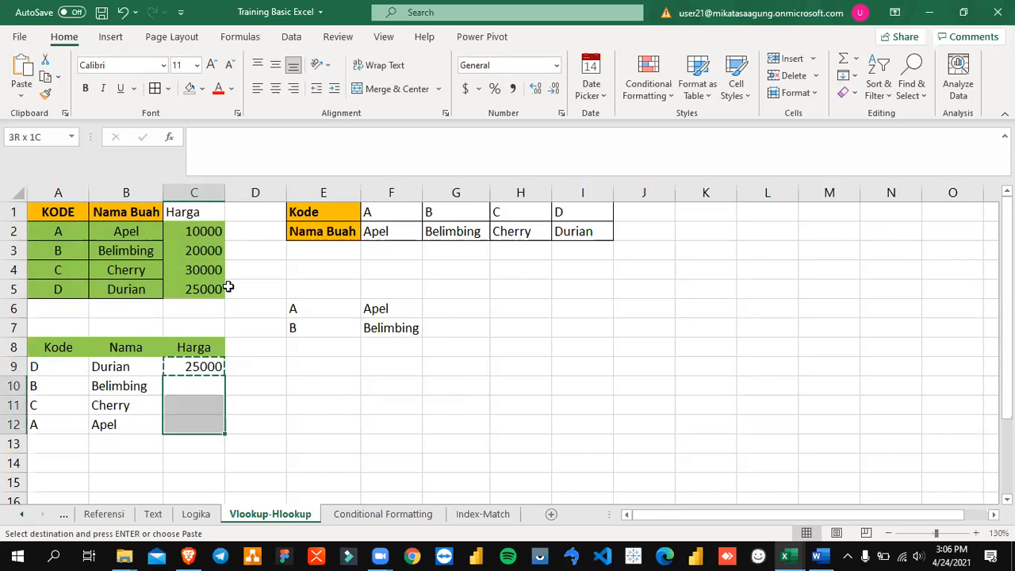
{"action": "key", "text": "Return"}
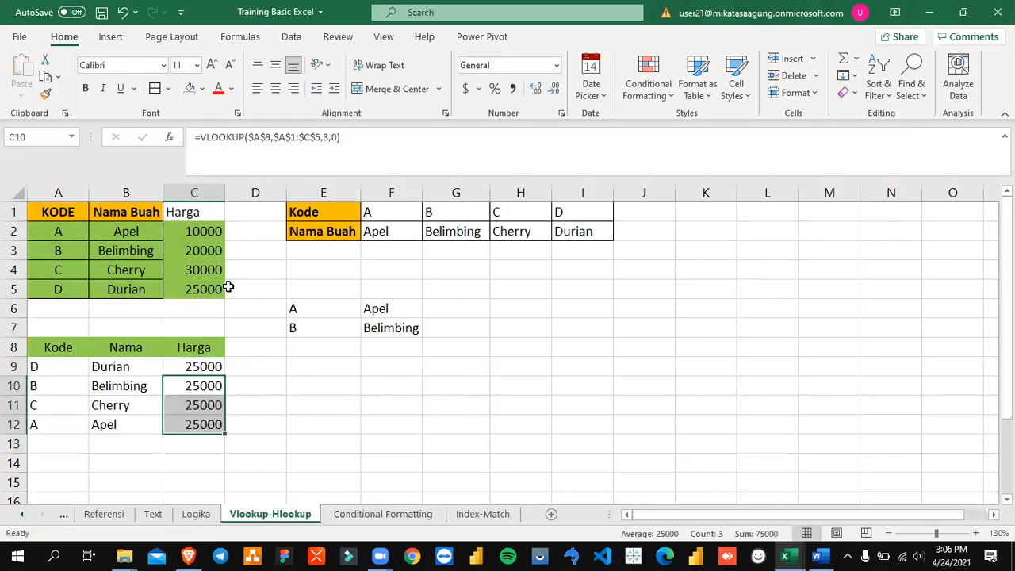
Step: Compare the Harga results in C9:C12 with the lookup code in A9
{"action": "key", "text": "Right"}
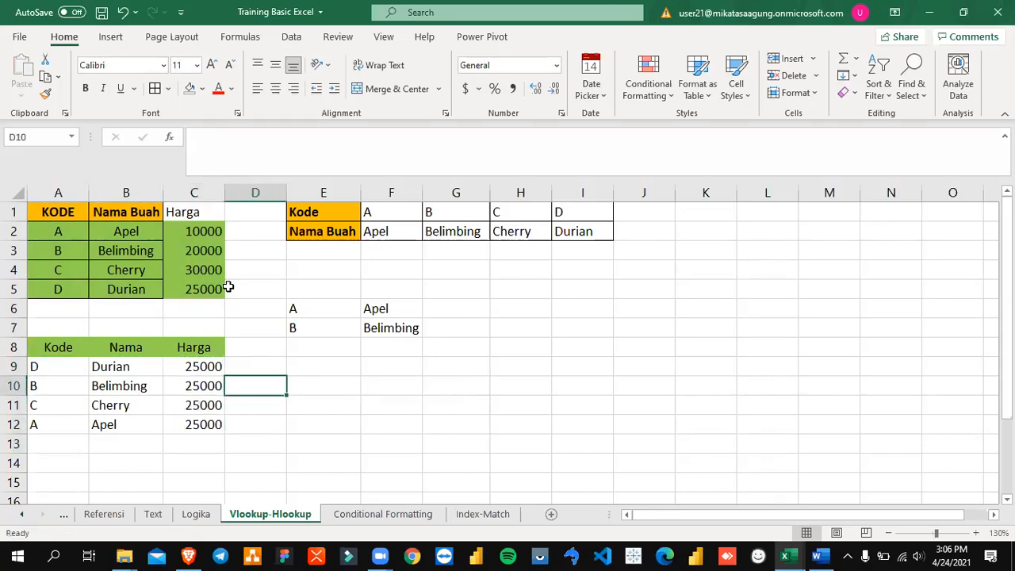
{"action": "key", "text": "Left"}
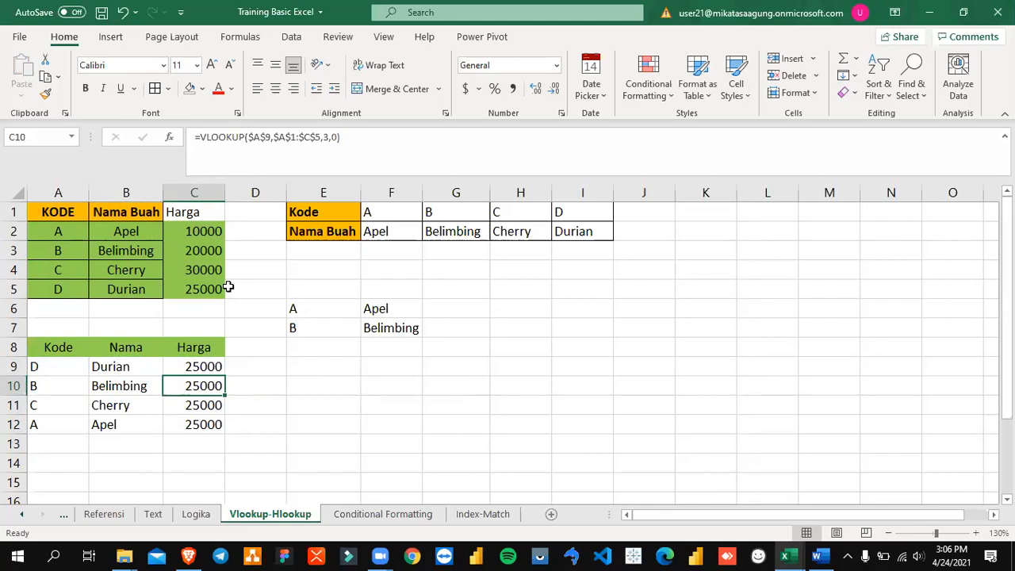
{"action": "key", "text": "Up"}
{"action": "key", "text": "Left"}
{"action": "key", "text": "Left"}
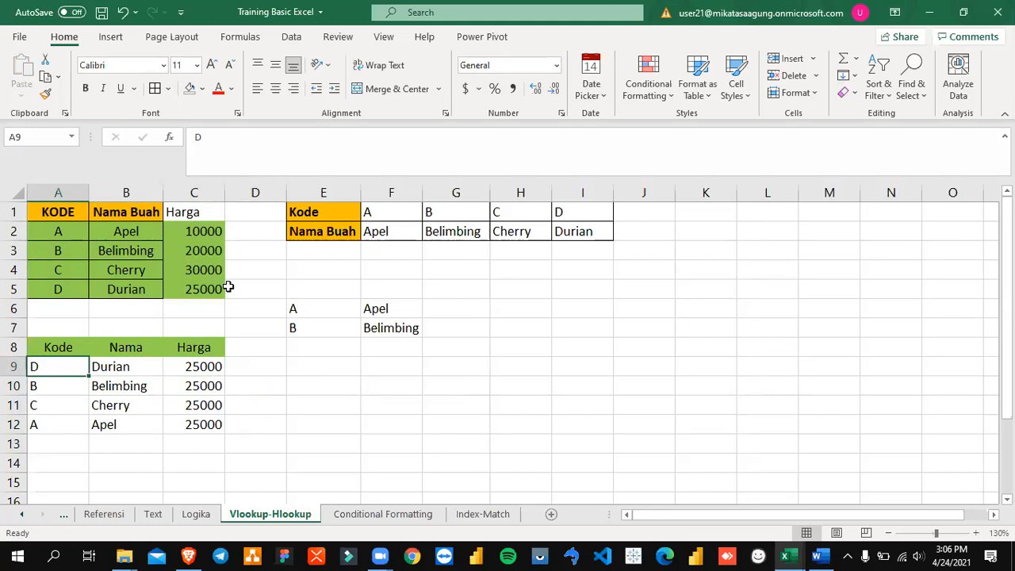
{"action": "key", "text": "Right"}
{"action": "key", "text": "Right"}
{"action": "key", "text": "shift+Down"}
{"action": "key", "text": "shift+Down"}
{"action": "key", "text": "shift+Down"}
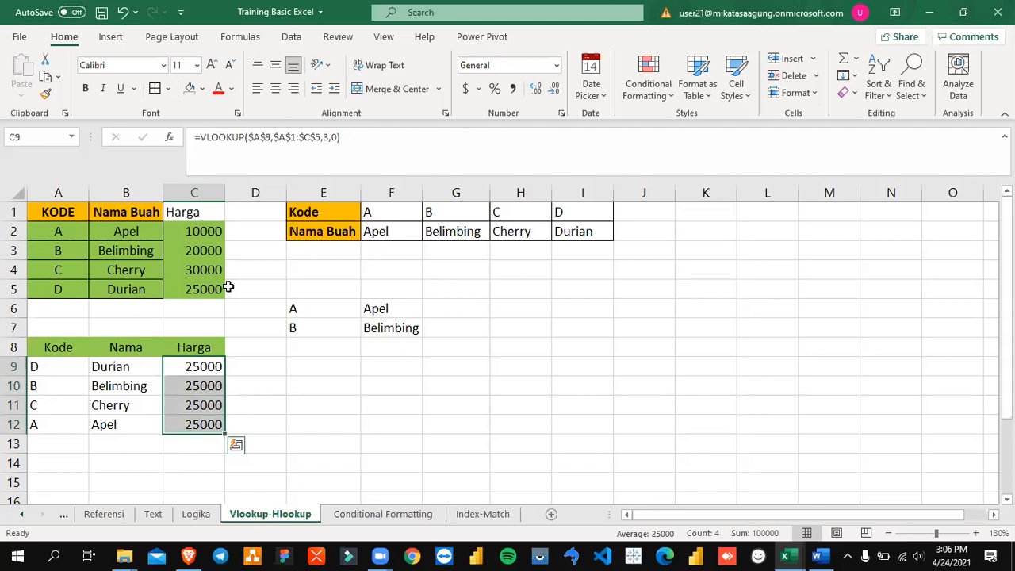
Step: Examine C9's formula together with row 9 and column A, which its $A$9 reference locks
{"action": "left_click", "coordinate": [208, 369]}
{"action": "key", "text": "F2"}
{"action": "key", "text": "Escape"}
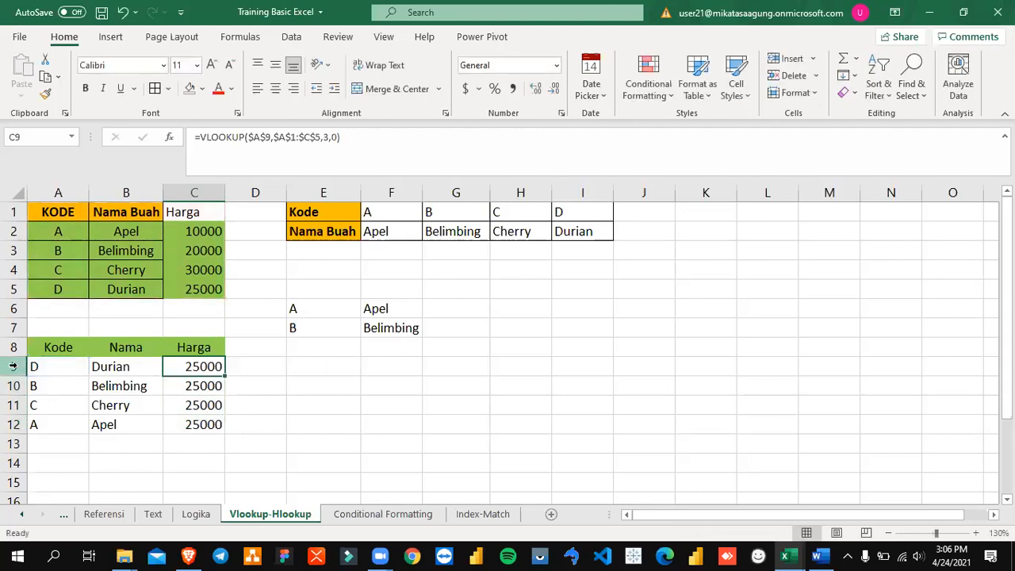
{"action": "left_click", "coordinate": [42, 369]}
{"action": "left_click", "coordinate": [12, 366]}
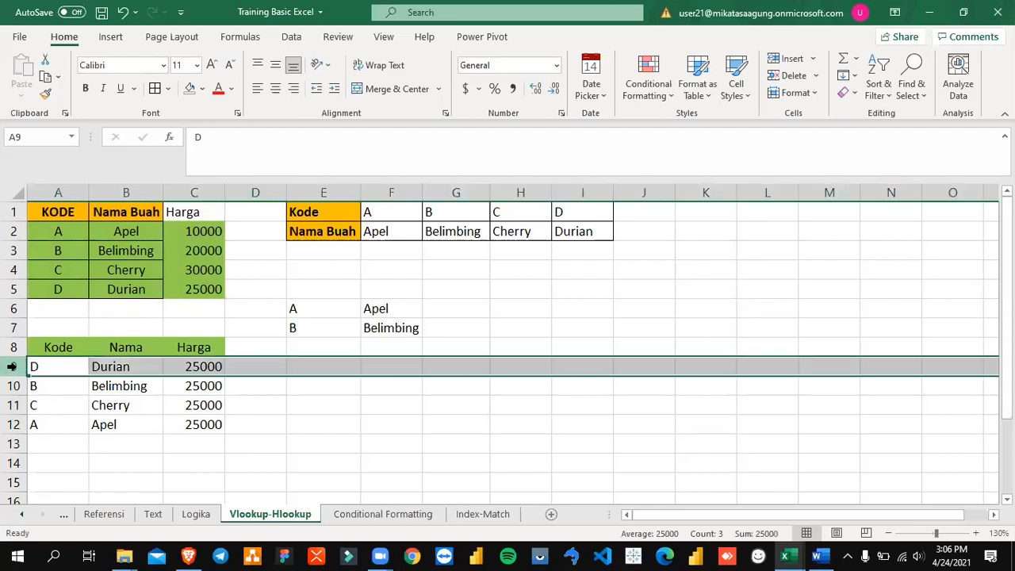
{"action": "left_click", "coordinate": [197, 367]}
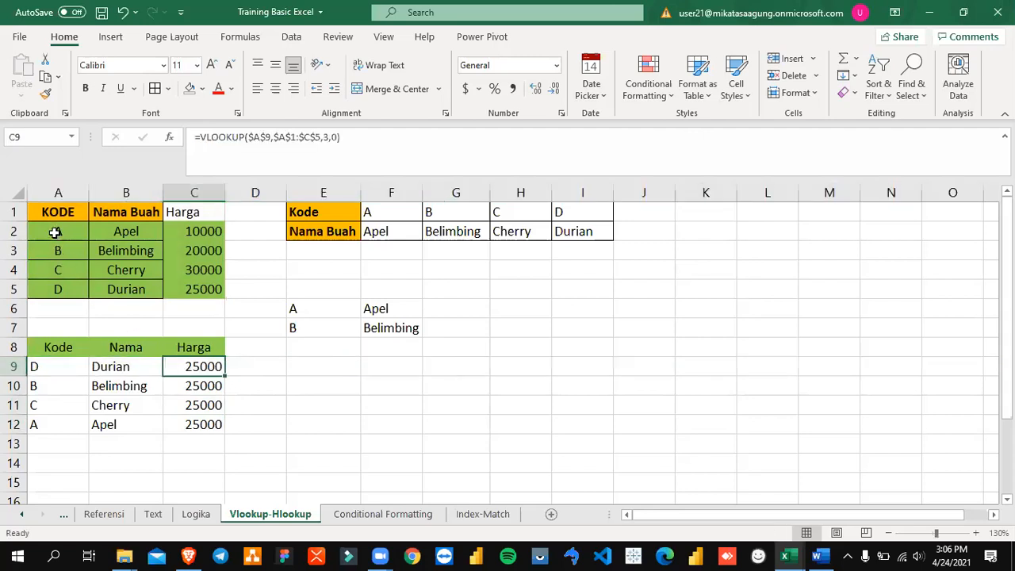
{"action": "left_click", "coordinate": [59, 192]}
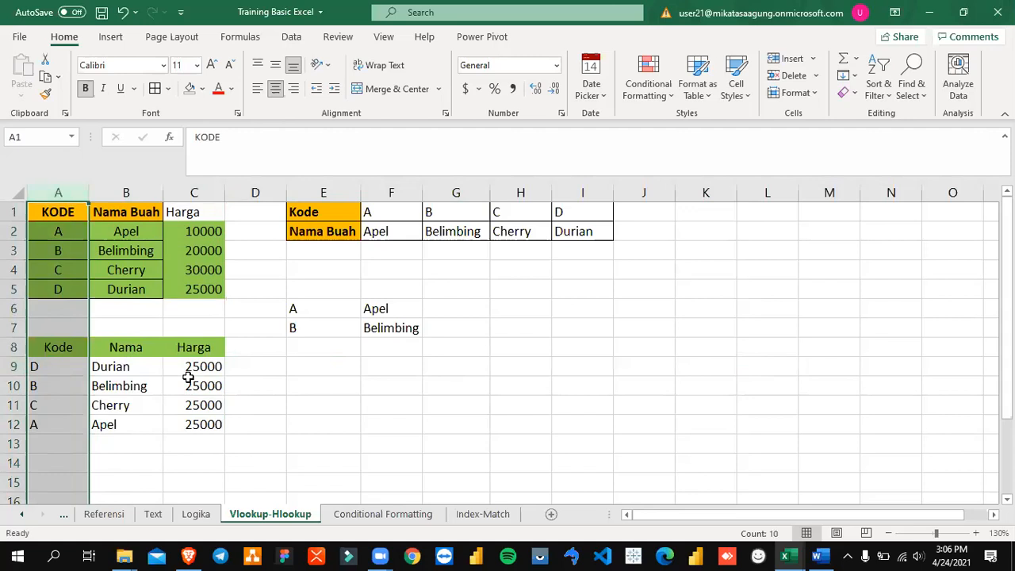
Step: Unlock the row of the lookup value in C9's VLOOKUP formula, making it $A9
{"action": "left_click", "coordinate": [193, 386]}
{"action": "key", "text": "Up"}
{"action": "key", "text": "F2"}
{"action": "key", "text": "Left"}
{"action": "key", "text": "Left"}
{"action": "key", "text": "Left"}
{"action": "key", "text": "Left"}
{"action": "key", "text": "Left"}
{"action": "key", "text": "Left"}
{"action": "key", "text": "Left"}
{"action": "key", "text": "Left"}
{"action": "key", "text": "Left"}
{"action": "key", "text": "Left"}
{"action": "key", "text": "Left"}
{"action": "key", "text": "Left"}
{"action": "key", "text": "Left"}
{"action": "key", "text": "Left"}
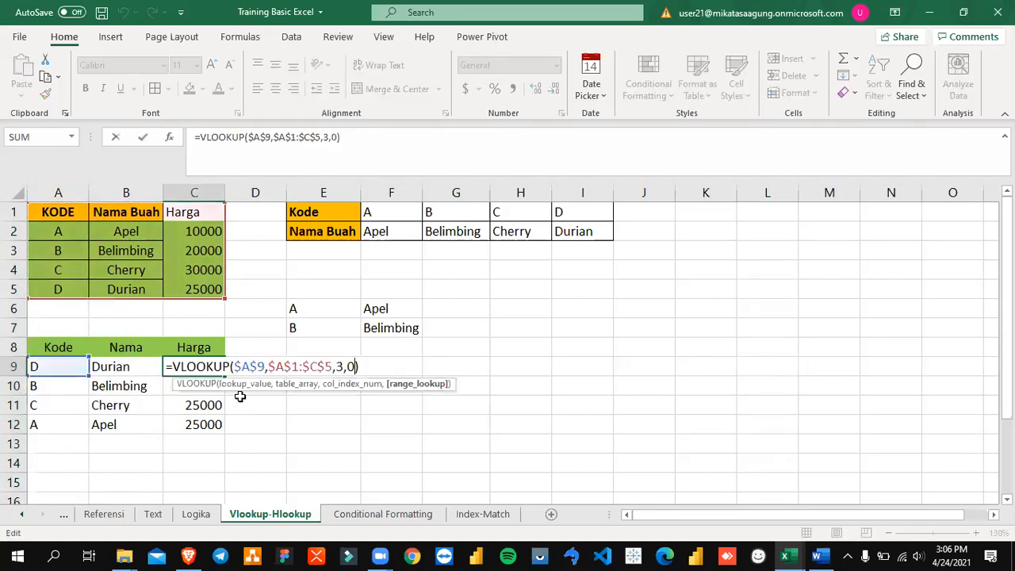
{"action": "key", "text": "Left"}
{"action": "key", "text": "Left"}
{"action": "key", "text": "BackSpace"}
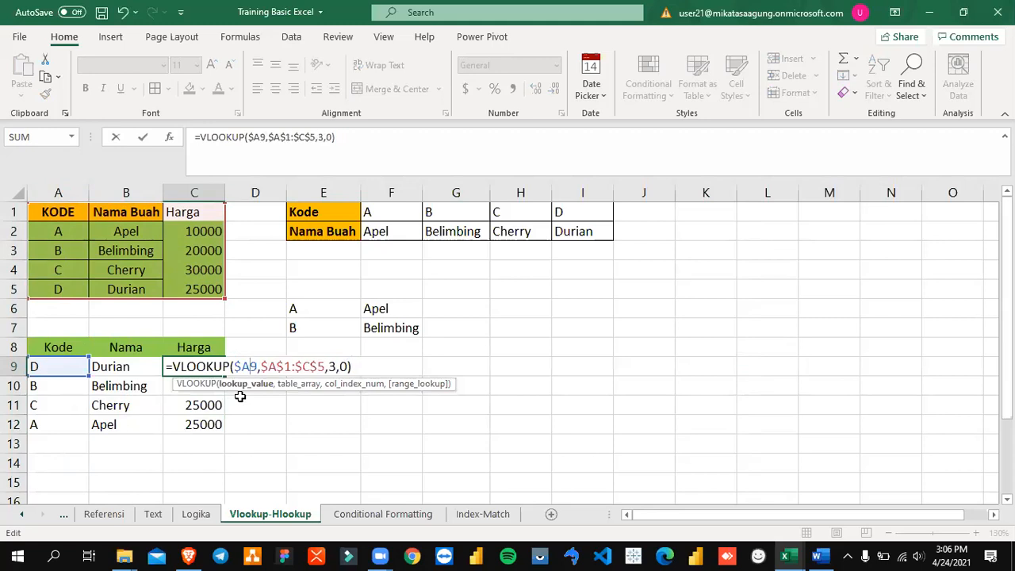
{"action": "key", "text": "Return"}
Step: Copy the column-locked formula from C9 into C10:C12 and save the workbook
{"action": "key", "text": "Up"}
{"action": "key", "text": "ctrl+c"}
{"action": "key", "text": "Down"}
{"action": "key", "text": "shift+Down"}
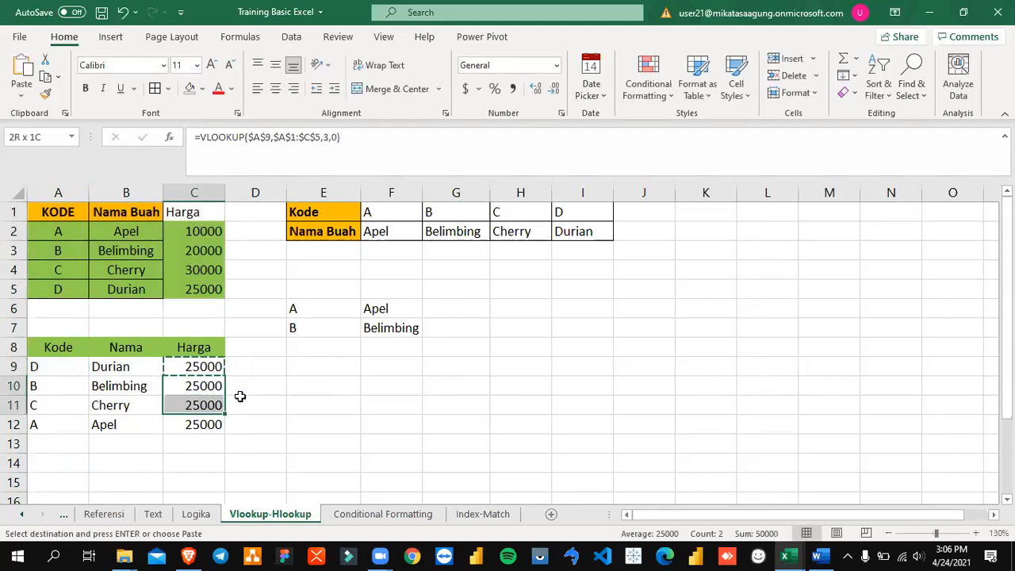
{"action": "key", "text": "shift+Down"}
{"action": "key", "text": "ctrl+v"}
{"action": "key", "text": "shift+Up"}
{"action": "key", "text": "shift+Up"}
{"action": "key", "text": "Escape"}
{"action": "key", "text": "ctrl+s"}
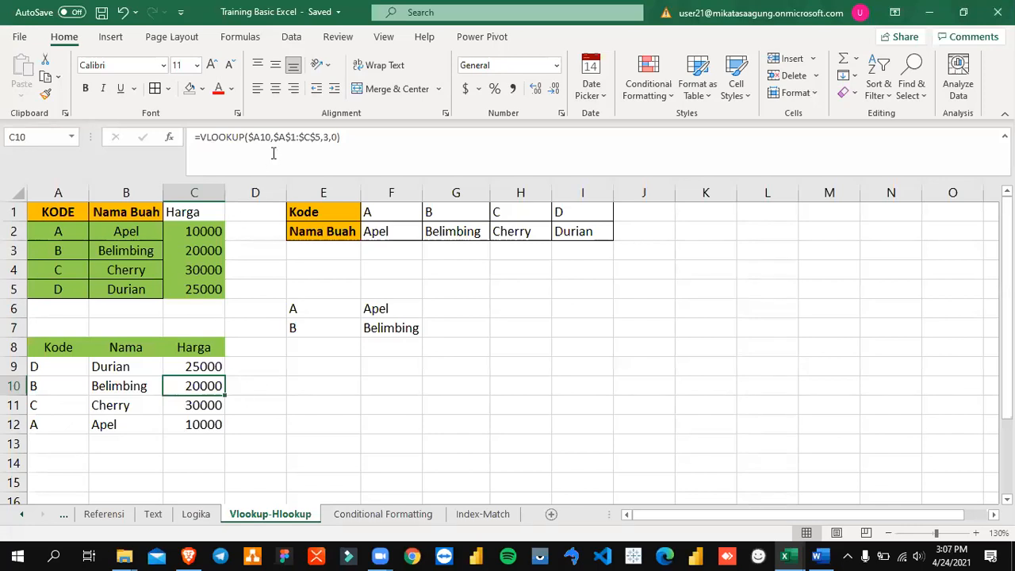
Step: Examine the $A9 lookup value and the $A$1:$C$5 table array in C9's VLOOKUP formula
{"action": "left_click_drag", "start_coordinate": [274, 138], "coordinate": [321, 141]}
{"action": "key", "text": "Escape"}
{"action": "key", "text": "Up"}
{"action": "key", "text": "F2"}
{"action": "key", "text": "Left"}
{"action": "key", "text": "Left"}
{"action": "key", "text": "Left"}
{"action": "key", "text": "Left"}
{"action": "key", "text": "Left"}
{"action": "key", "text": "Left"}
{"action": "key", "text": "Left"}
{"action": "key", "text": "Left"}
{"action": "key", "text": "Left"}
{"action": "key", "text": "Left"}
{"action": "key", "text": "Left"}
{"action": "key", "text": "Left"}
{"action": "key", "text": "Left"}
{"action": "key", "text": "Left"}
{"action": "key", "text": "Left"}
{"action": "key", "text": "shift+Left"}
{"action": "key", "text": "shift+Left"}
{"action": "key", "text": "shift+Left"}
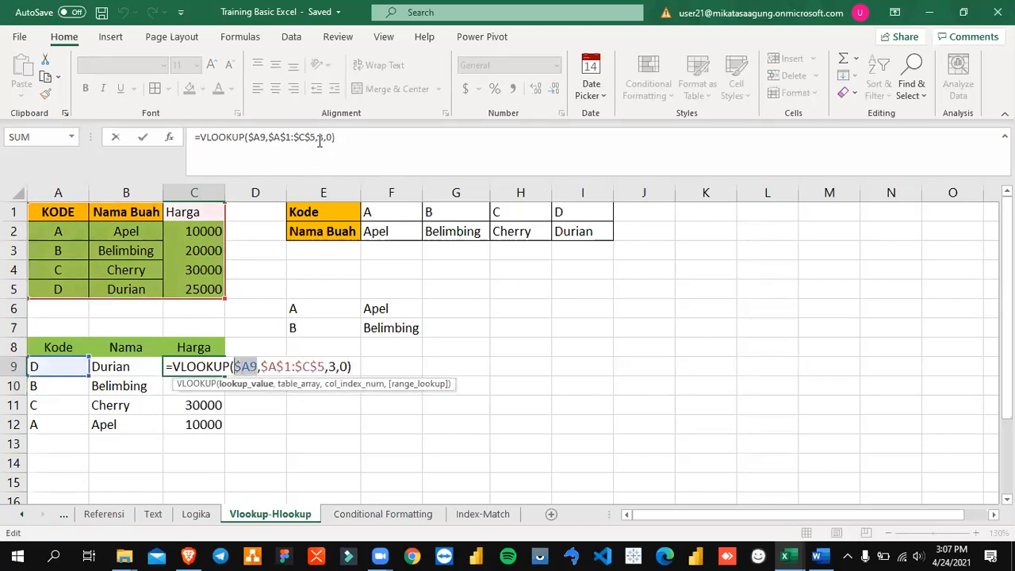
{"action": "key", "text": "Right"}
{"action": "key", "text": "Right"}
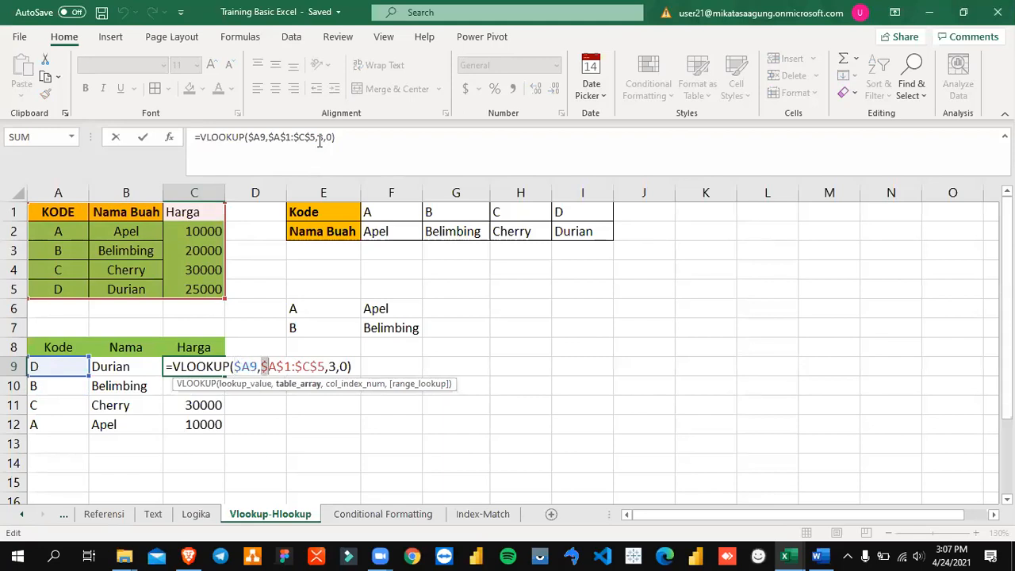
{"action": "key", "text": "shift+Right"}
{"action": "key", "text": "shift+Right"}
{"action": "key", "text": "shift+Right"}
{"action": "key", "text": "shift+Right"}
{"action": "key", "text": "shift+Right"}
{"action": "key", "text": "shift+Right"}
{"action": "key", "text": "shift+Right"}
{"action": "key", "text": "shift+Right"}
{"action": "key", "text": "shift+Right"}
{"action": "key", "text": "shift+Left"}
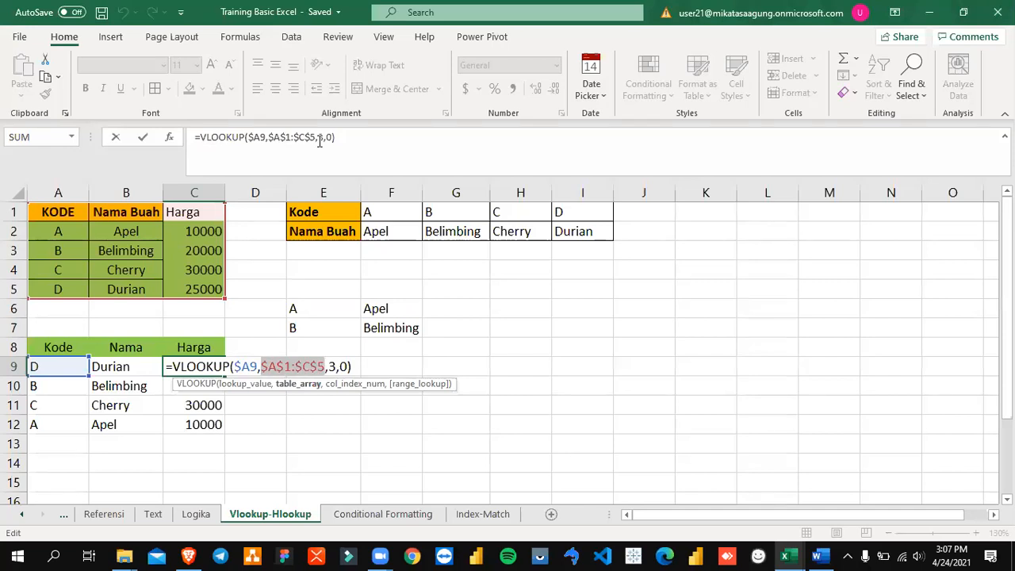
{"action": "key", "text": "ctrl+Return"}
Step: Give C1 the Nama Buah header's formatting by copying B1 into it, and enter Harga as its text
{"action": "key", "text": "Right"}
{"action": "key", "text": "Right"}
{"action": "key", "text": "Right"}
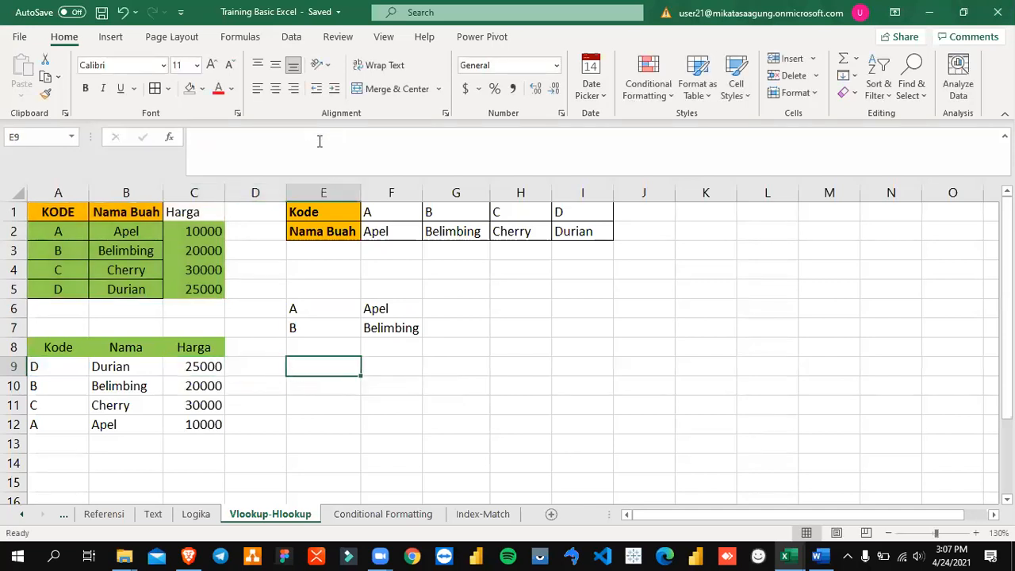
{"action": "key", "text": "Up"}
{"action": "key", "text": "Up"}
{"action": "key", "text": "Up"}
{"action": "key", "text": "Up"}
{"action": "key", "text": "Up"}
{"action": "key", "text": "Up"}
{"action": "key", "text": "Up"}
{"action": "key", "text": "Up"}
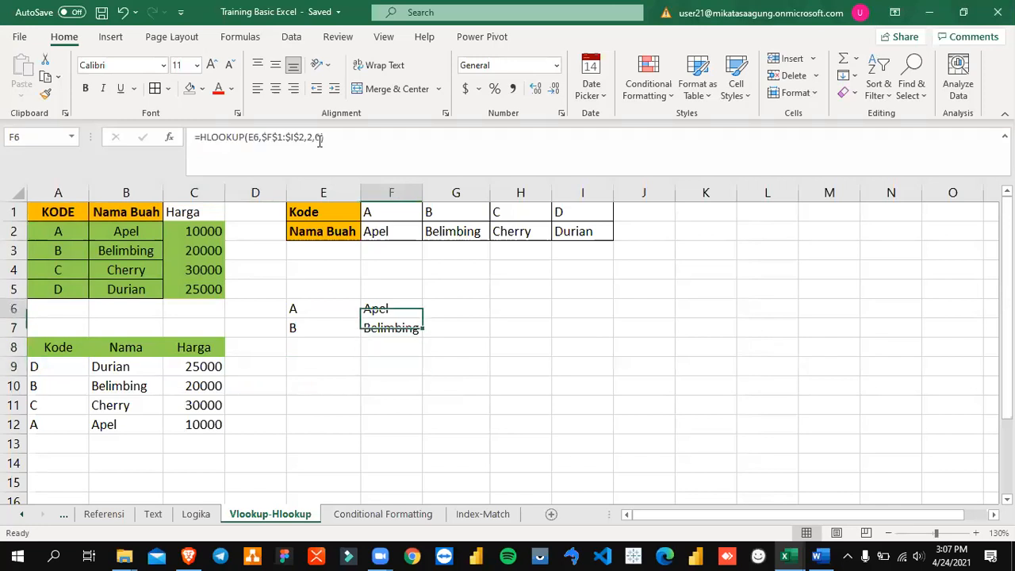
{"action": "key", "text": "Left"}
{"action": "key", "text": "Left"}
{"action": "key", "text": "Left"}
{"action": "key", "text": "Left"}
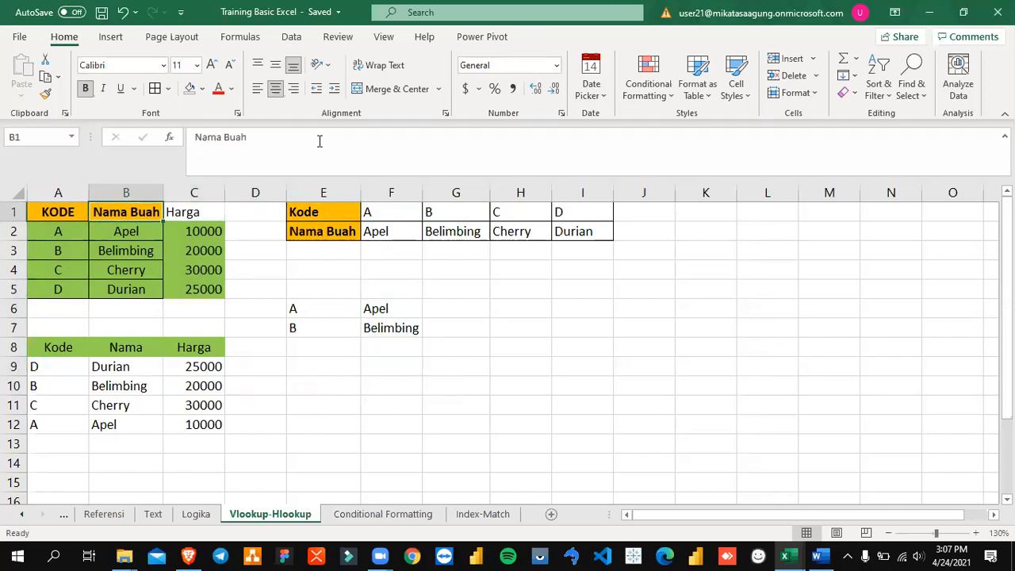
{"action": "key", "text": "ctrl+c"}
{"action": "key", "text": "Right"}
{"action": "key", "text": "ctrl+v"}
{"action": "type", "text": "Harga"}
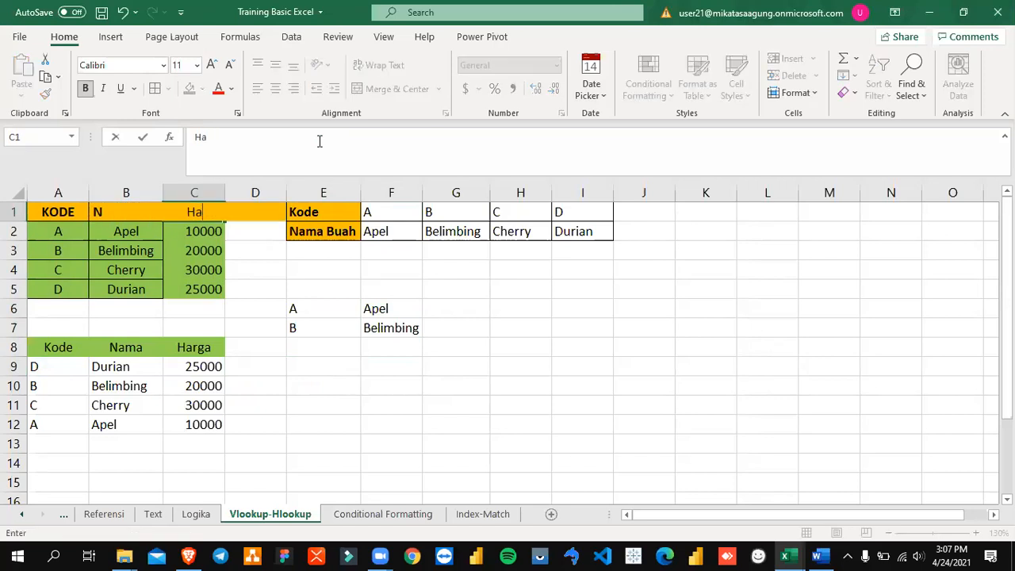
{"action": "key", "text": "Return"}
Step: Examine the HLOOKUP formula in F6 against the horizontal Kode and Nama Buah table
{"action": "key", "text": "Up"}
{"action": "key", "text": "Right"}
{"action": "key", "text": "Right"}
{"action": "key", "text": "Right"}
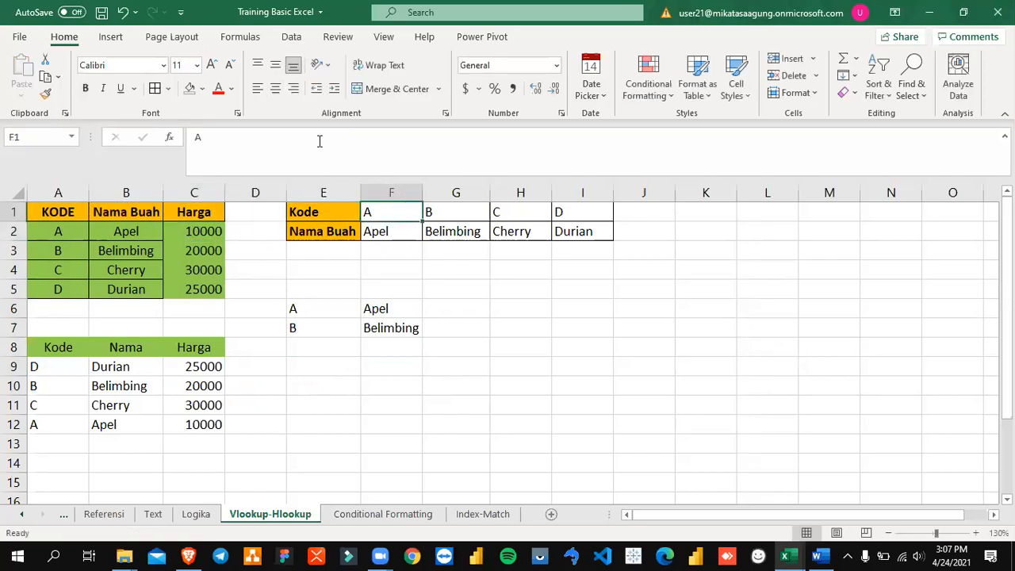
{"action": "key", "text": "Down"}
{"action": "key", "text": "Down"}
{"action": "key", "text": "Down"}
{"action": "key", "text": "Down"}
{"action": "key", "text": "Down"}
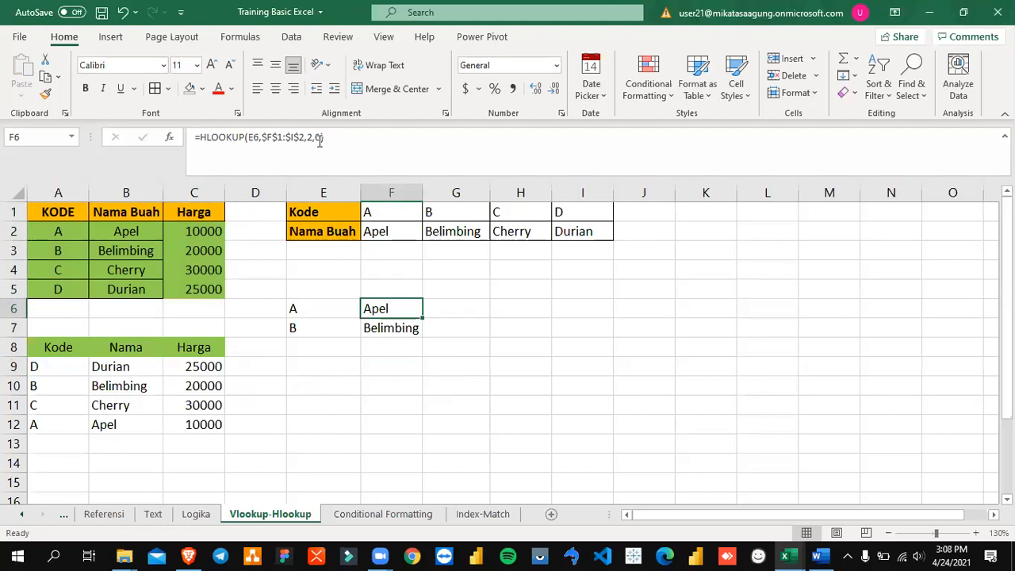
{"action": "key", "text": "Up"}
{"action": "key", "text": "Up"}
{"action": "key", "text": "Up"}
{"action": "key", "text": "Up"}
{"action": "key", "text": "Up"}
{"action": "key", "text": "Down"}
{"action": "key", "text": "Down"}
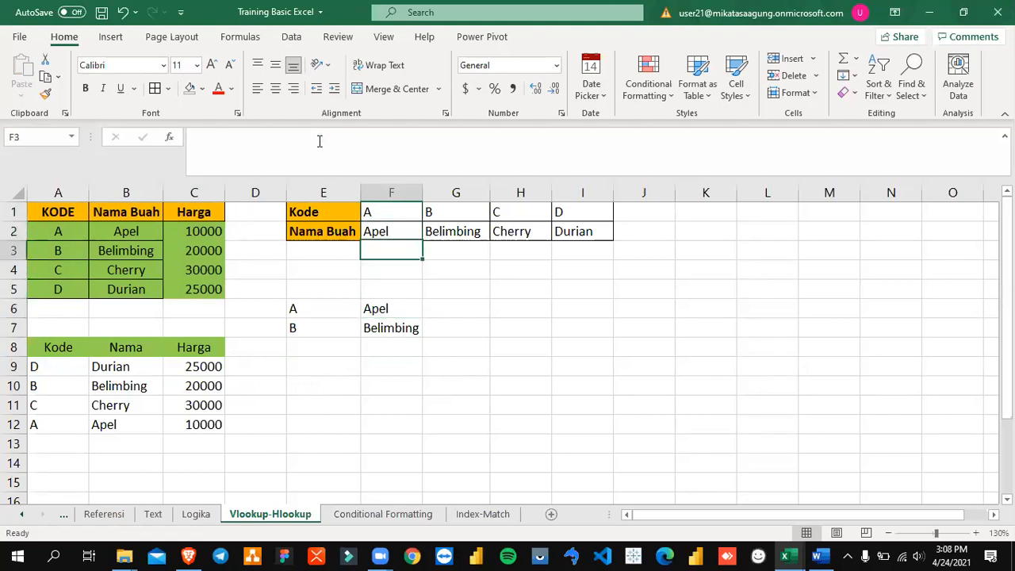
{"action": "key", "text": "Down"}
{"action": "key", "text": "Down"}
{"action": "key", "text": "Down"}
Step: Examine the lookup value, table array and row index arguments of the HLOOKUP formula in F6
{"action": "key", "text": "Down"}
{"action": "key", "text": "Up"}
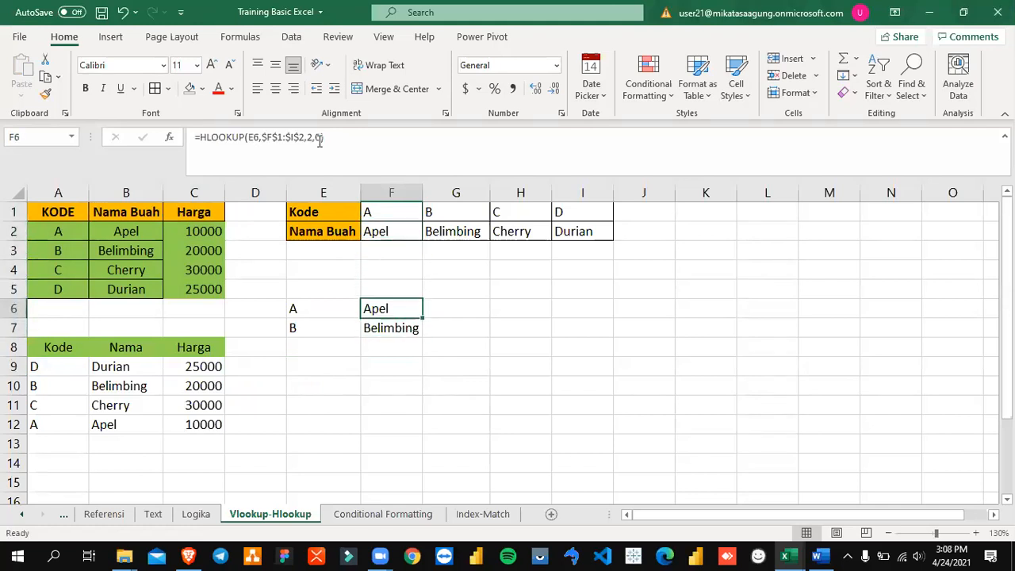
{"action": "key", "text": "Down"}
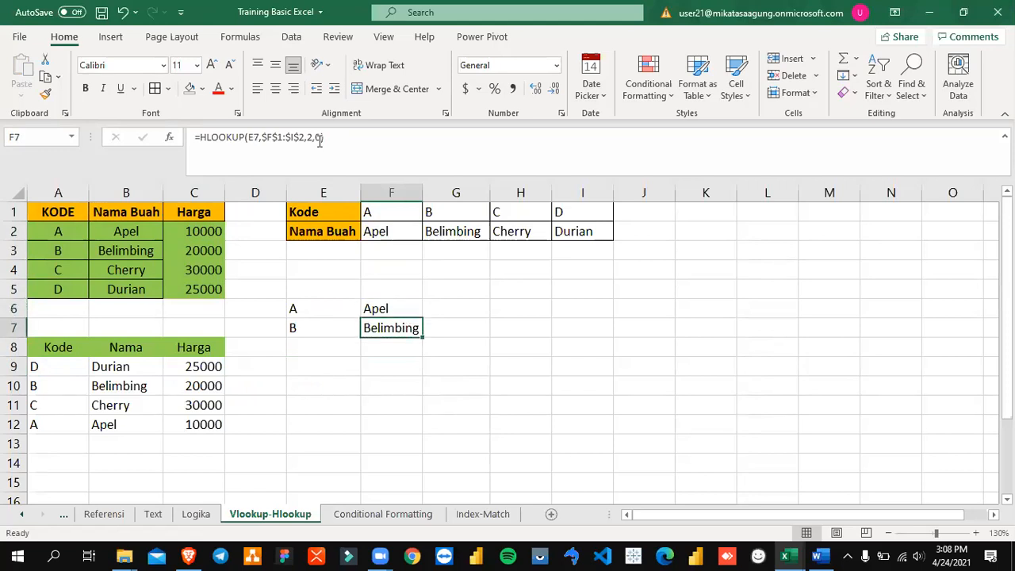
{"action": "key", "text": "Up"}
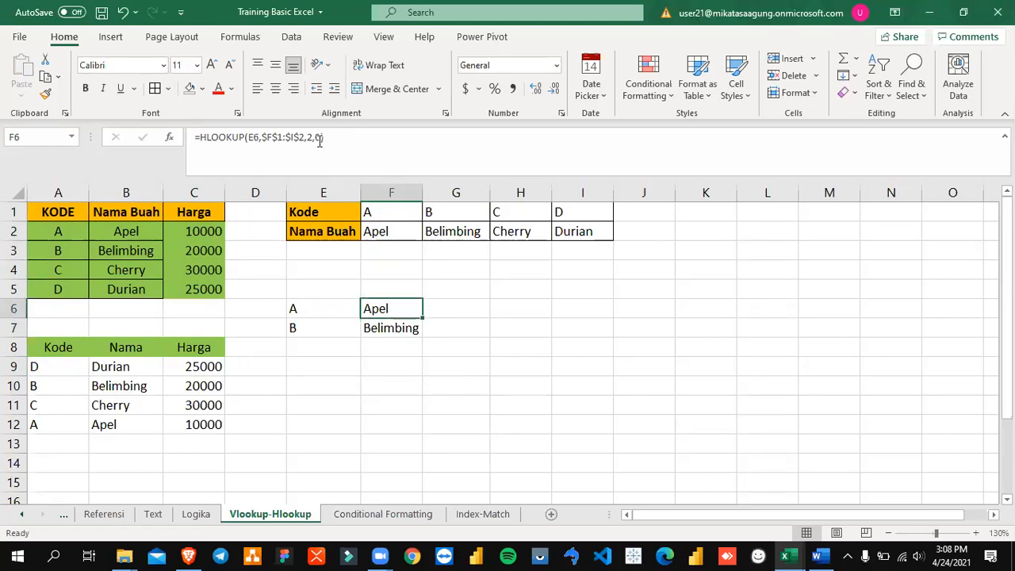
{"action": "key", "text": "F2"}
{"action": "key", "text": "Left"}
{"action": "key", "text": "Left"}
{"action": "key", "text": "Left"}
{"action": "key", "text": "Left"}
{"action": "key", "text": "Left"}
{"action": "key", "text": "Left"}
{"action": "key", "text": "Left"}
{"action": "key", "text": "Left"}
{"action": "key", "text": "Left"}
{"action": "key", "text": "Left"}
{"action": "key", "text": "Left"}
{"action": "key", "text": "Left"}
{"action": "key", "text": "Left"}
{"action": "key", "text": "Left"}
{"action": "key", "text": "Left"}
{"action": "key", "text": "Left"}
{"action": "key", "text": "Left"}
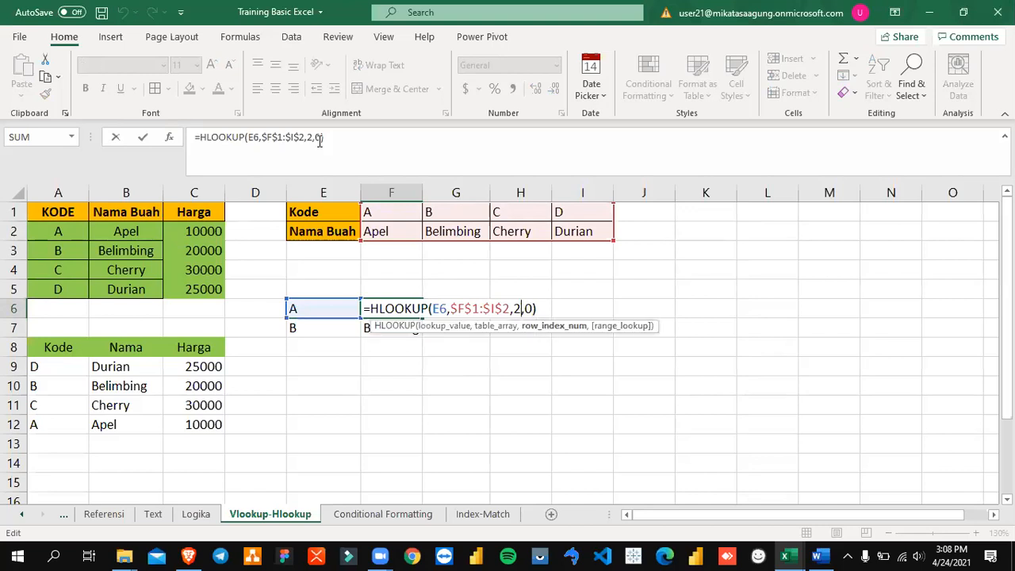
{"action": "key", "text": "Right"}
{"action": "key", "text": "Right"}
{"action": "key", "text": "Left"}
{"action": "key", "text": "shift+Right"}
{"action": "key", "text": "shift+Right"}
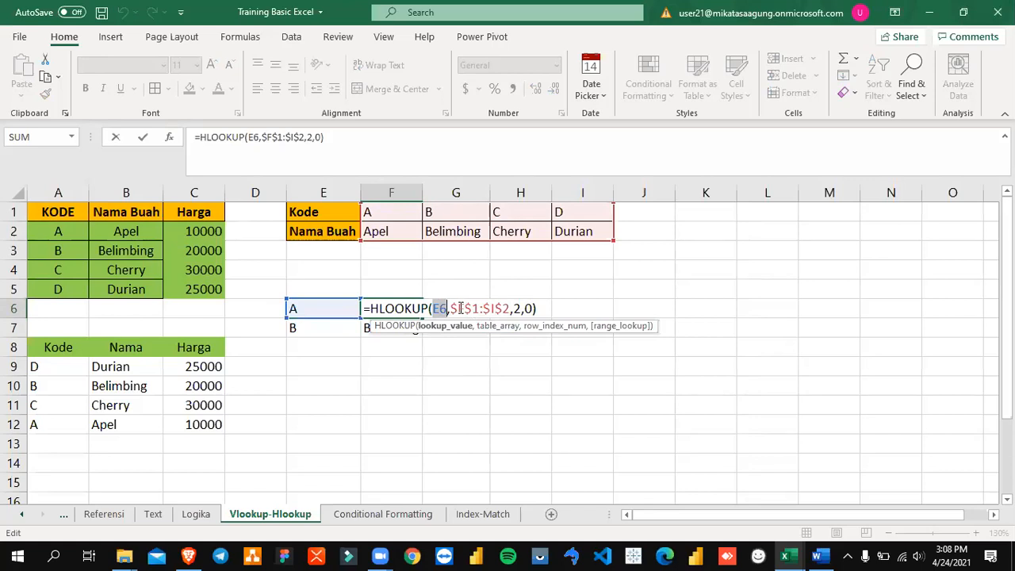
{"action": "left_click_drag", "start_coordinate": [451, 309], "coordinate": [509, 310]}
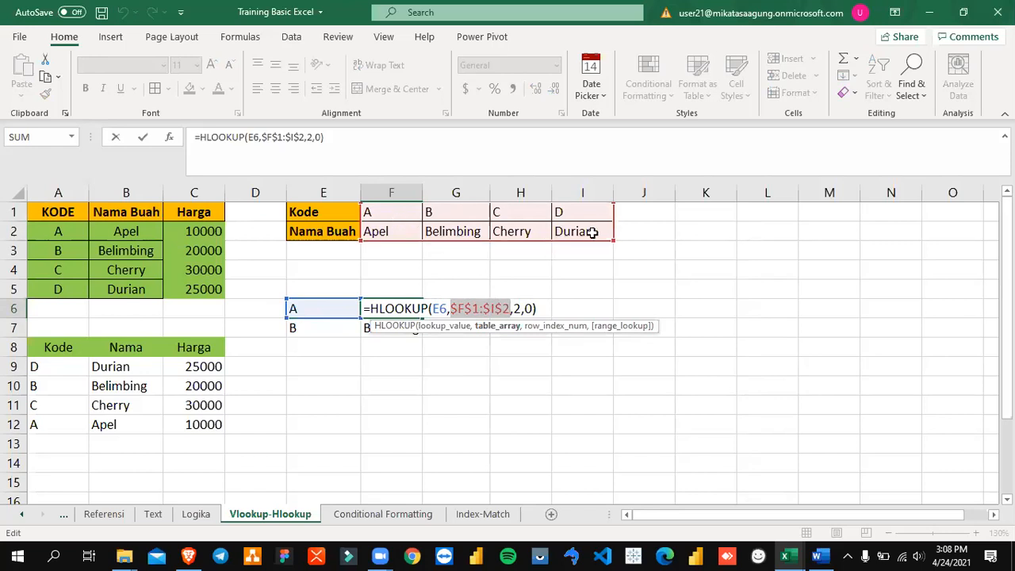
{"action": "left_click", "coordinate": [516, 309]}
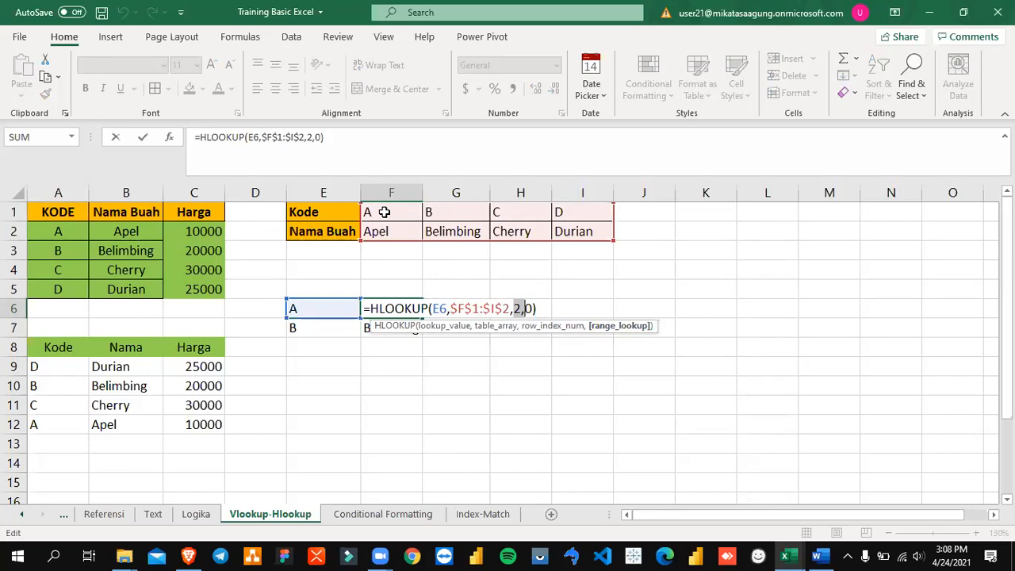
Step: Set the row index argument of F6's HLOOKUP formula to 1
{"action": "key", "text": "Left"}
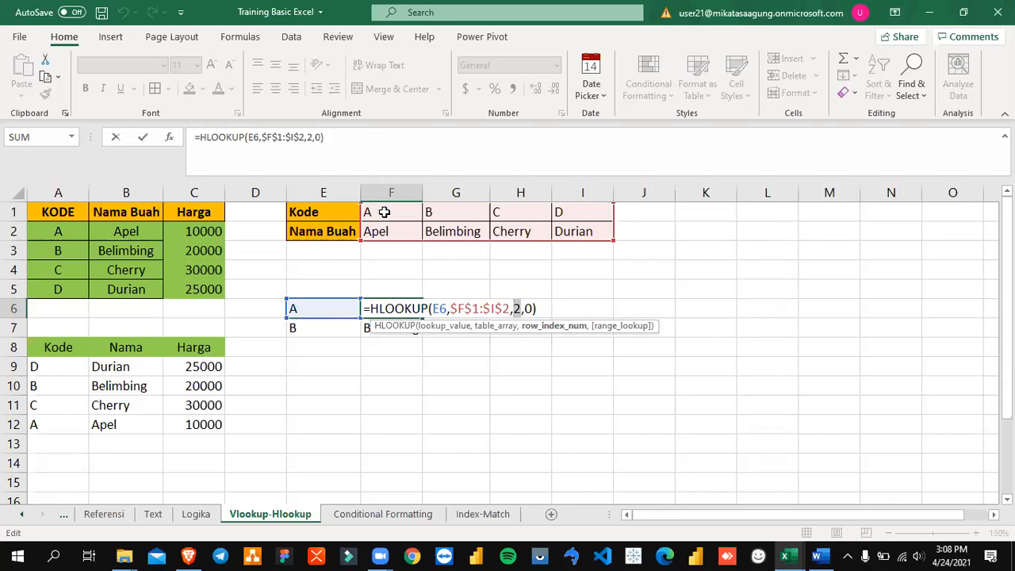
{"action": "key", "text": "BackSpace"}
{"action": "type", "text": "1"}
{"action": "key", "text": "ctrl+Return"}
{"action": "key", "text": "F2"}
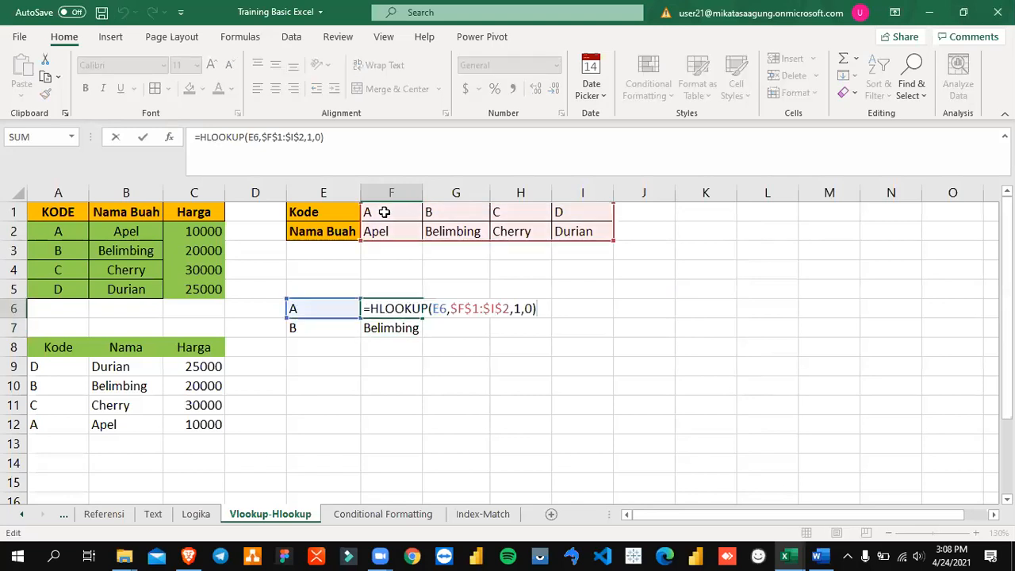
{"action": "key", "text": "Tab"}
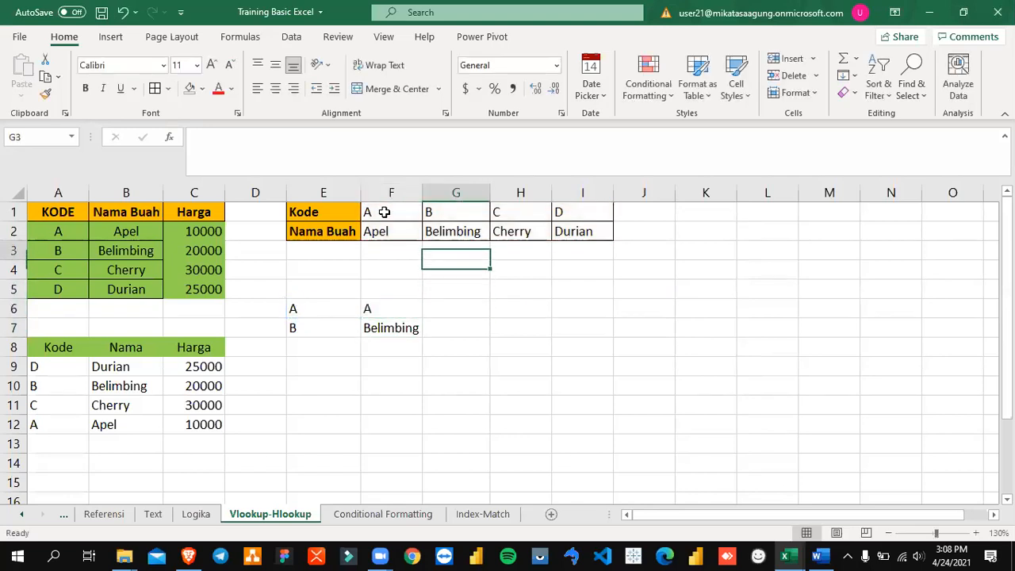
Step: Check the A and Apel cells in the horizontal table, and re-enter 1 as the row index in F6's HLOOKUP
{"action": "left_click", "coordinate": [384, 212]}
{"action": "key", "text": "Down"}
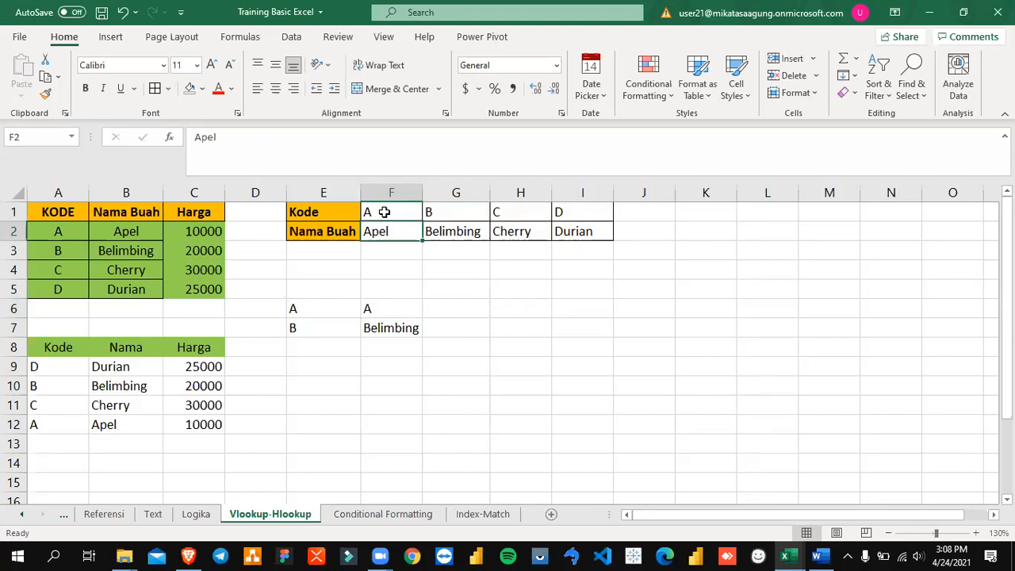
{"action": "key", "text": "Down"}
{"action": "key", "text": "Down"}
{"action": "key", "text": "Down"}
{"action": "key", "text": "Down"}
{"action": "key", "text": "Down"}
{"action": "key", "text": "Up"}
{"action": "key", "text": "F2"}
{"action": "key", "text": "Left"}
{"action": "key", "text": "Left"}
{"action": "key", "text": "BackSpace"}
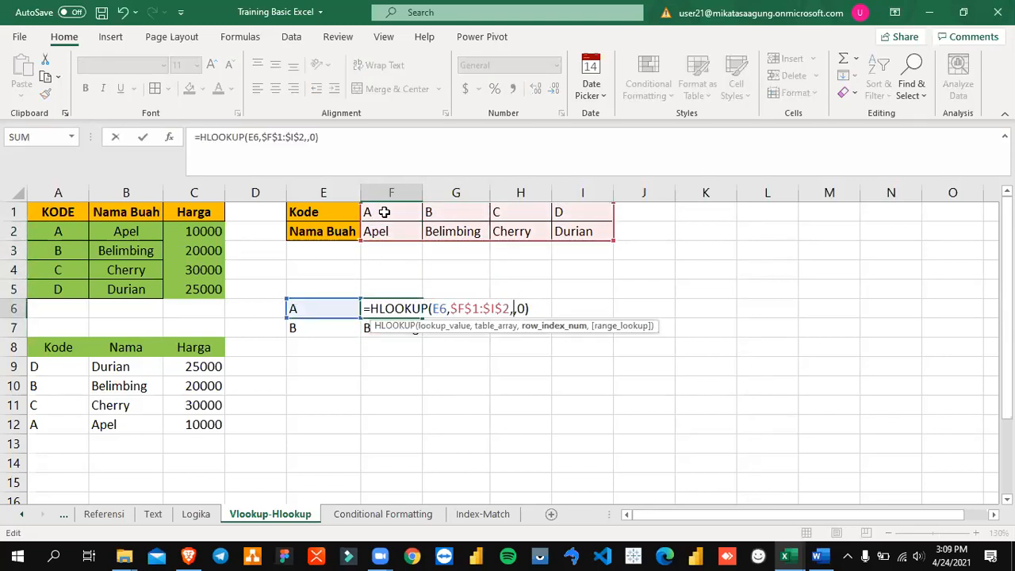
{"action": "type", "text": "2"}
{"action": "key", "text": "shift+Left"}
{"action": "type", "text": "1"}
{"action": "key", "text": "ctrl+Return"}
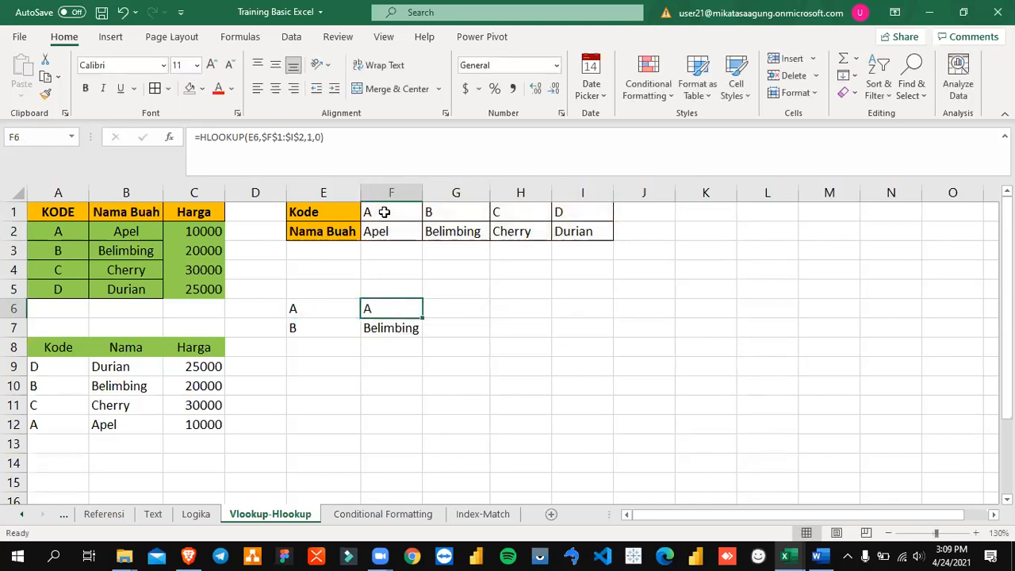
Step: Compare the layout of the horizontal Kode table in E1:I2 with the vertical KODE table in A1:C5
{"action": "key", "text": "Up"}
{"action": "key", "text": "Up"}
{"action": "key", "text": "Up"}
{"action": "key", "text": "Up"}
{"action": "key", "text": "Up"}
{"action": "key", "text": "Left"}
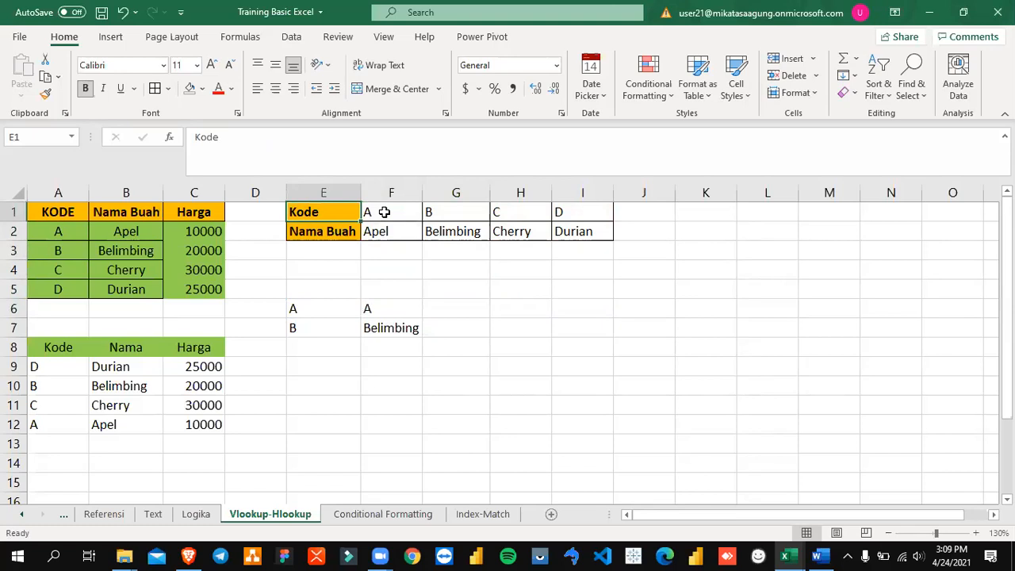
{"action": "key", "text": "shift+Down"}
{"action": "key", "text": "shift+Right"}
{"action": "key", "text": "shift+Right"}
{"action": "key", "text": "shift+Right"}
{"action": "key", "text": "shift+Right"}
{"action": "key", "text": "Left"}
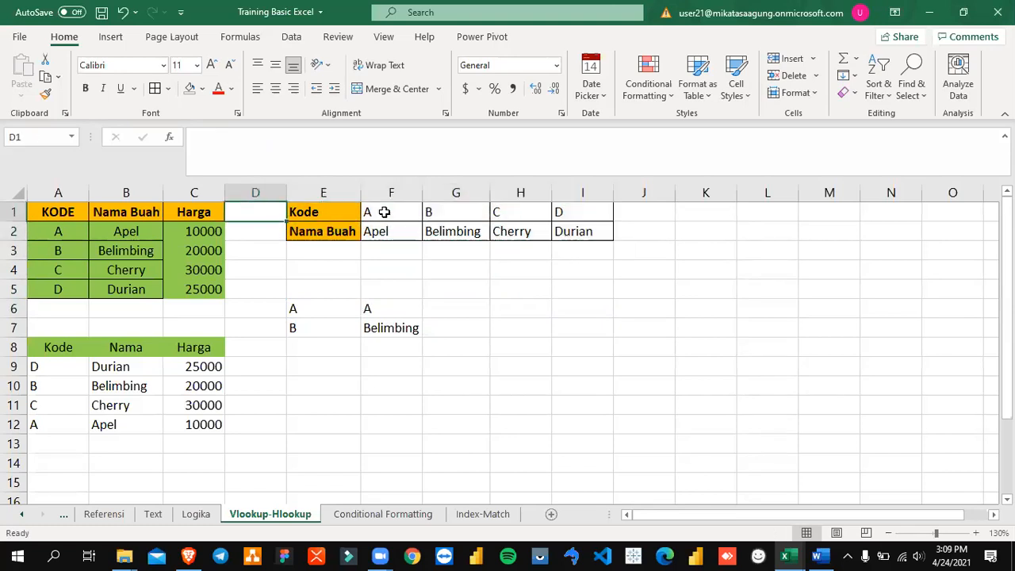
{"action": "key", "text": "Left"}
{"action": "key", "text": "Left"}
{"action": "key", "text": "Left"}
{"action": "key", "text": "shift+Right"}
{"action": "key", "text": "shift+Right"}
{"action": "key", "text": "shift+Down"}
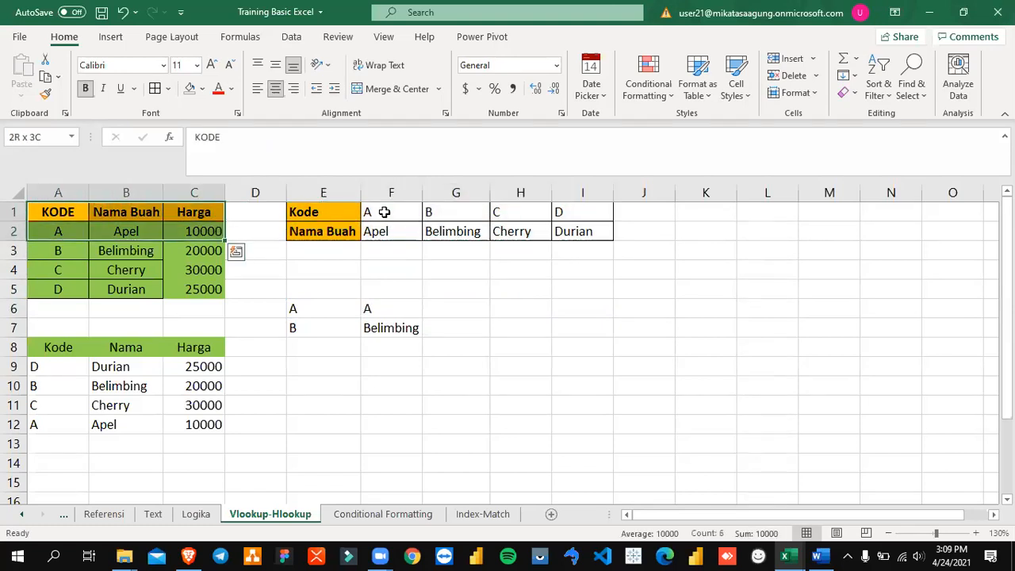
{"action": "key", "text": "shift+Down"}
{"action": "key", "text": "shift+Down"}
{"action": "key", "text": "shift+Down"}
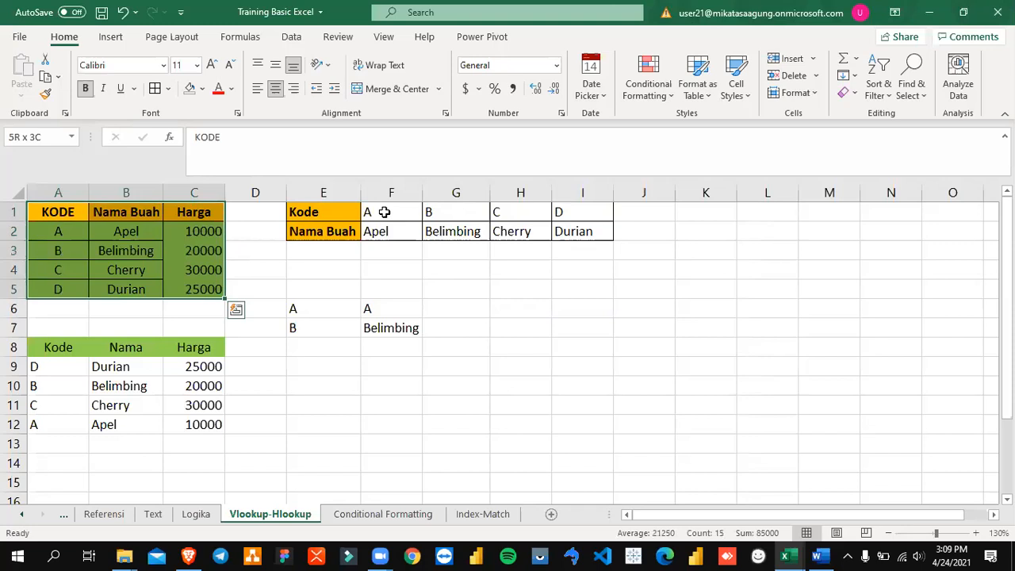
{"action": "key", "text": "Right"}
{"action": "key", "text": "Right"}
{"action": "key", "text": "Right"}
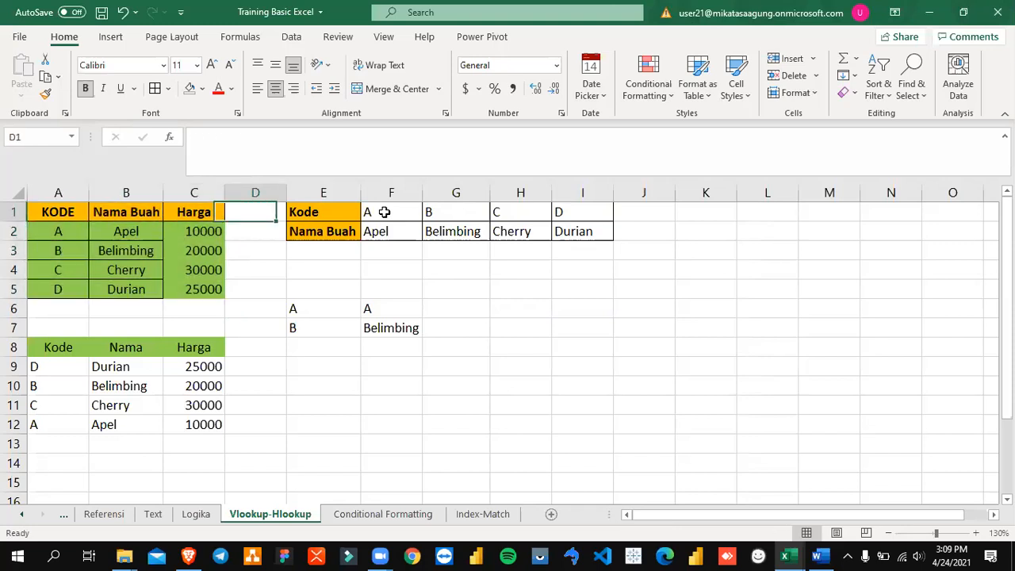
{"action": "key", "text": "Right"}
{"action": "key", "text": "shift+Down"}
{"action": "key", "text": "shift+Right"}
{"action": "key", "text": "shift+Right"}
{"action": "key", "text": "shift+Right"}
{"action": "key", "text": "shift+Right"}
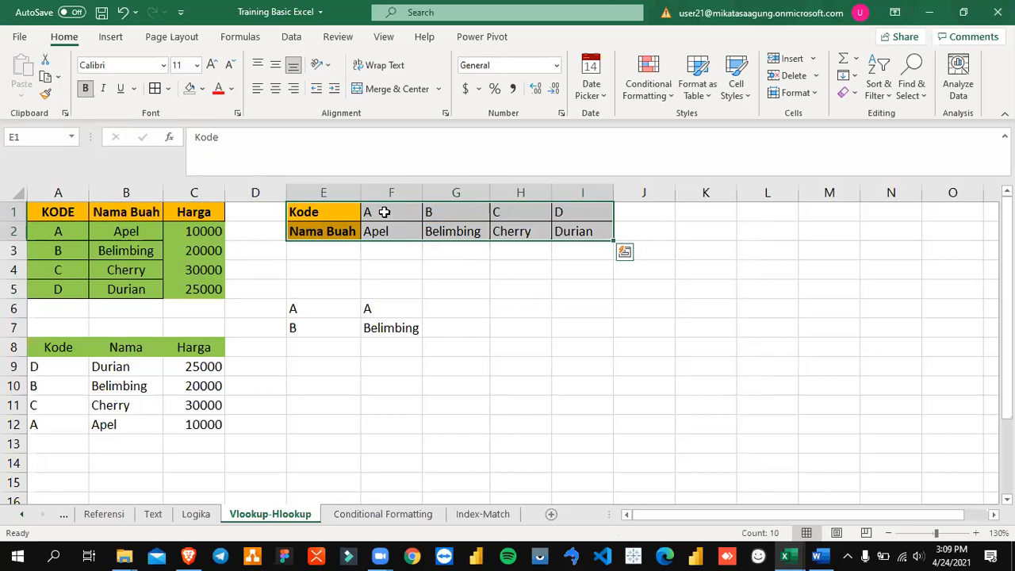
Step: Compare the vertical table's header row A1:C1 with the horizontal table's header column E1:E2
{"action": "key", "text": "Right"}
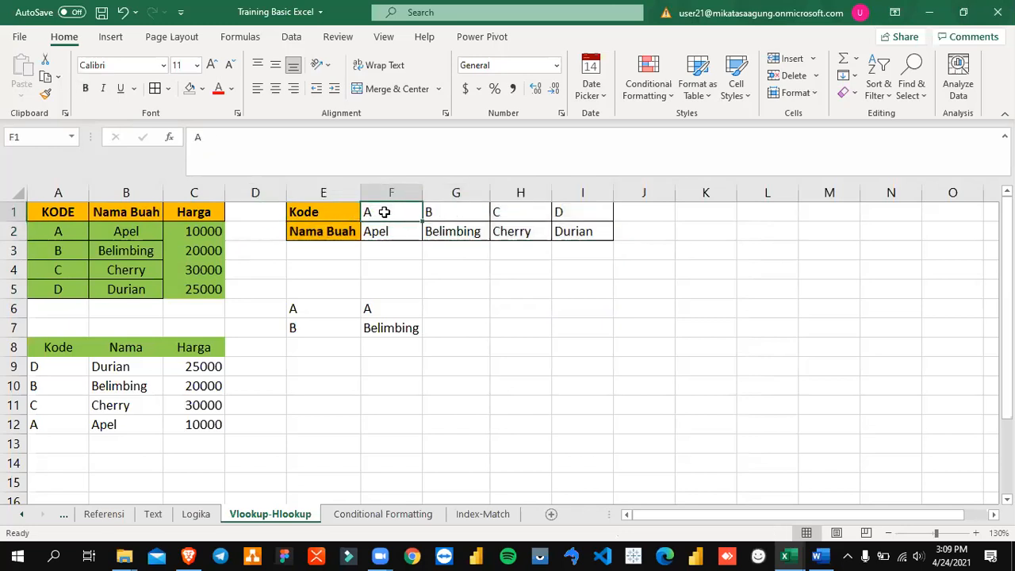
{"action": "key", "text": "Left"}
{"action": "key", "text": "Right"}
{"action": "key", "text": "Left"}
{"action": "key", "text": "Left"}
{"action": "key", "text": "Home"}
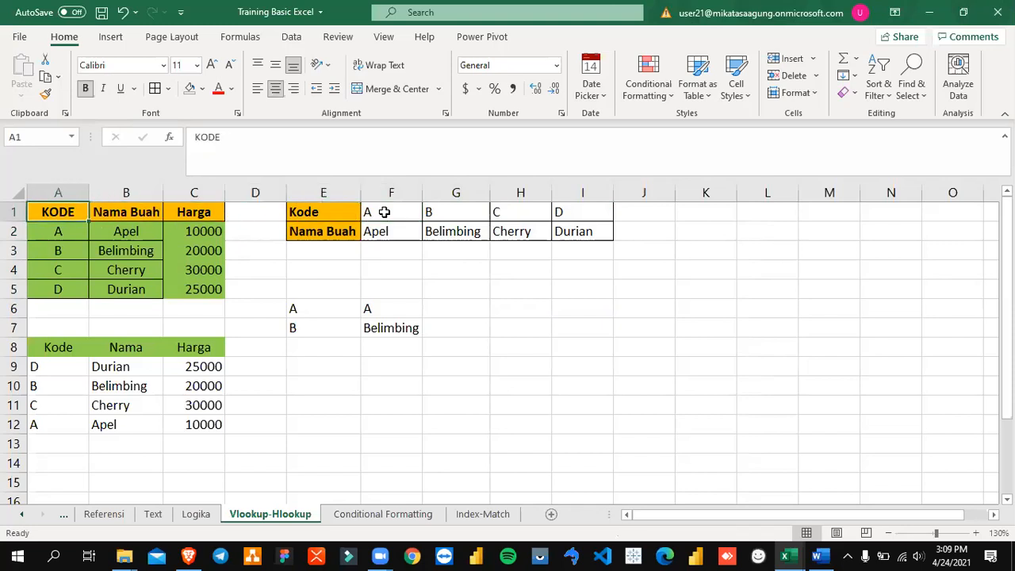
{"action": "key", "text": "shift+Right"}
{"action": "key", "text": "shift+Right"}
{"action": "key", "text": "Right"}
{"action": "key", "text": "Right"}
{"action": "key", "text": "Right"}
{"action": "key", "text": "Right"}
{"action": "key", "text": "shift+Down"}
{"action": "key", "text": "shift+Down"}
{"action": "key", "text": "shift+Down"}
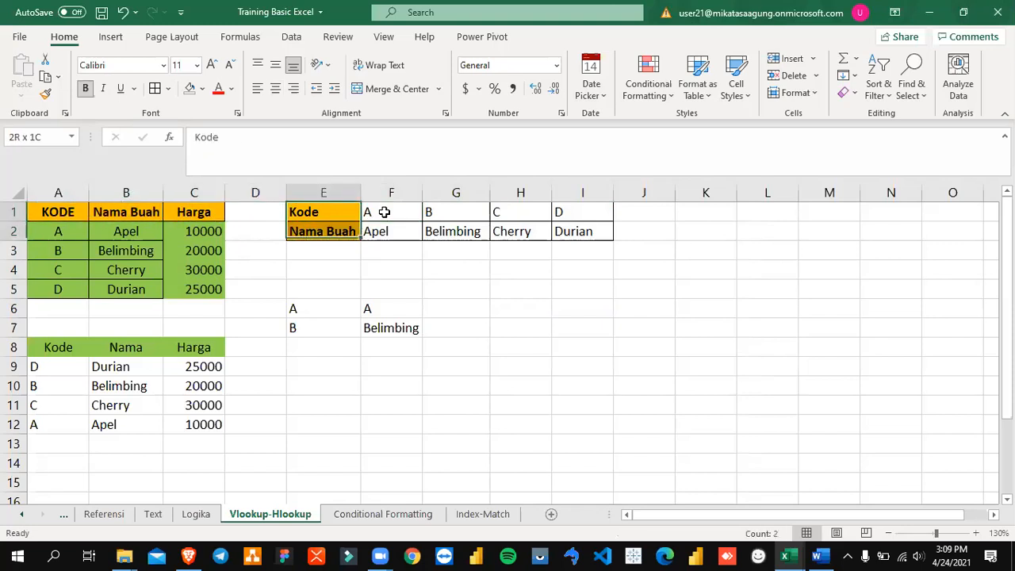
{"action": "key", "text": "shift+Down"}
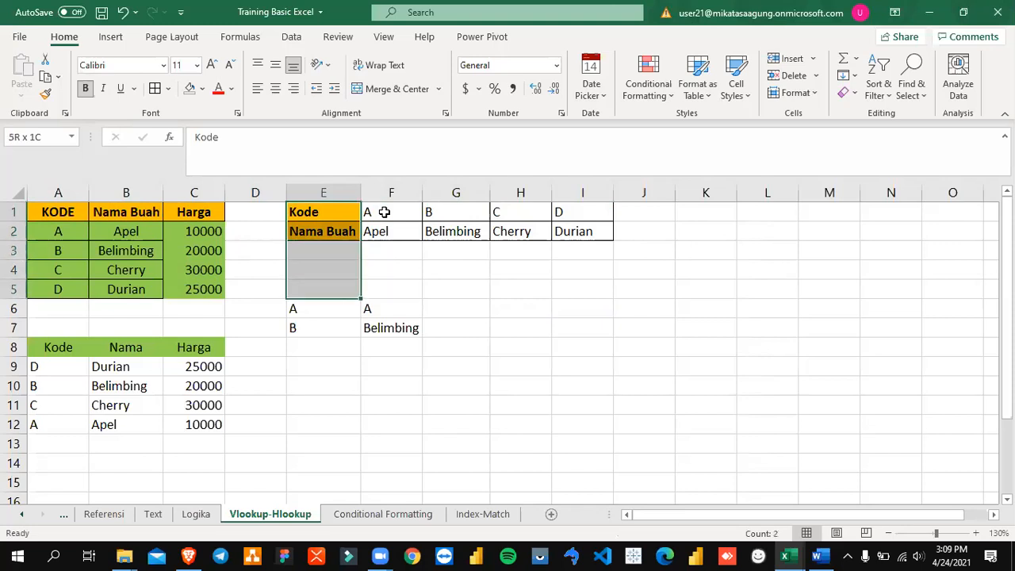
{"action": "key", "text": "shift+Up"}
{"action": "key", "text": "shift+Up"}
{"action": "key", "text": "shift+Up"}
{"action": "key", "text": "shift+Up"}
Step: Set the row index argument of F6's HLOOKUP formula to 2
{"action": "key", "text": "Down"}
{"action": "key", "text": "Down"}
{"action": "key", "text": "Down"}
{"action": "key", "text": "Down"}
{"action": "key", "text": "Down"}
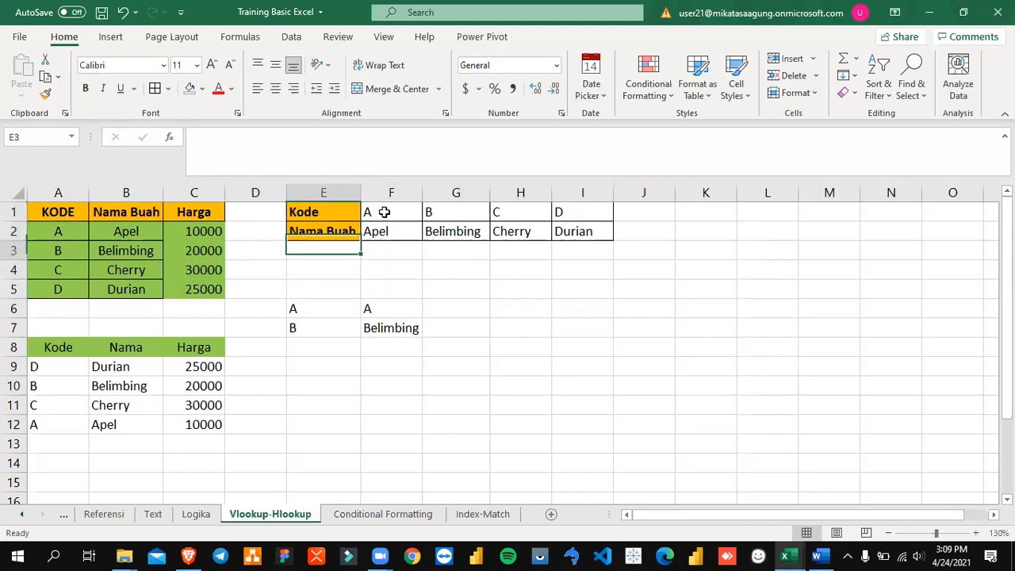
{"action": "key", "text": "Right"}
{"action": "key", "text": "F2"}
{"action": "key", "text": "Left"}
{"action": "key", "text": "Left"}
{"action": "key", "text": "BackSpace"}
{"action": "type", "text": "2"}
{"action": "key", "text": "Return"}
{"action": "key", "text": "Up"}
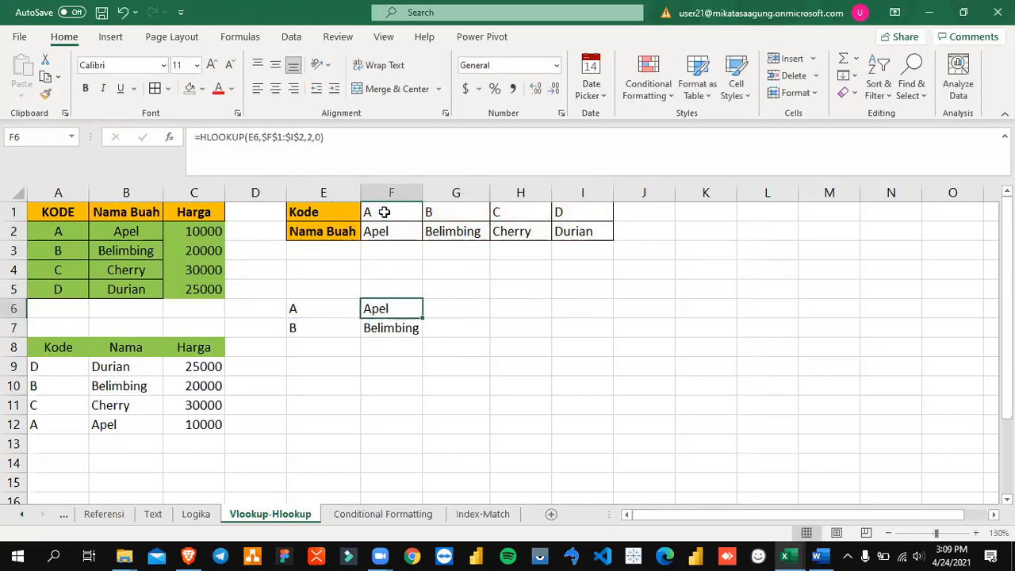
Step: Highlight the row index argument in F6's HLOOKUP formula for review, leaving the formula as it is
{"action": "key", "text": "F2"}
{"action": "key", "text": "Left"}
{"action": "key", "text": "Left"}
{"action": "key", "text": "Left"}
{"action": "key", "text": "shift+Left"}
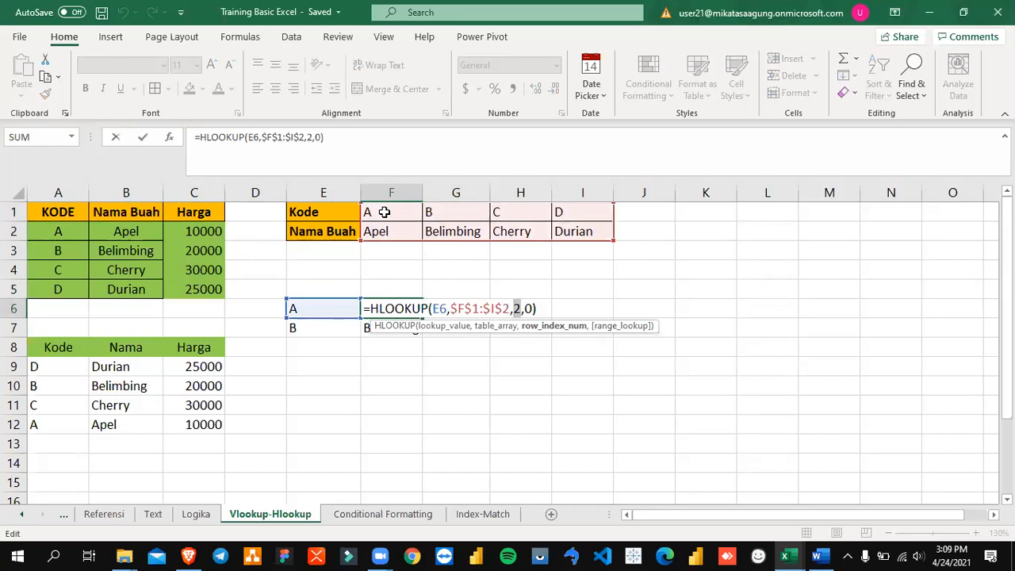
{"action": "key", "text": "Escape"}
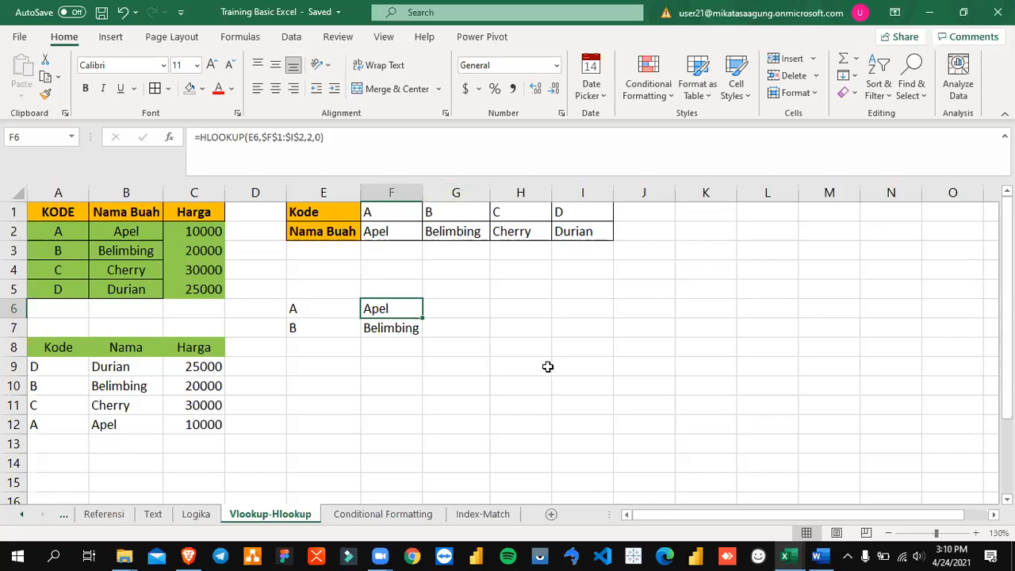
Step: Switch to the Word training module, review its HLOOKUP and Pembuatan Grafik sections, and return to the Vlookup-Hlookup sheet in Excel
{"action": "key", "text": "alt+Tab"}
{"action": "key", "text": "alt+Tab"}
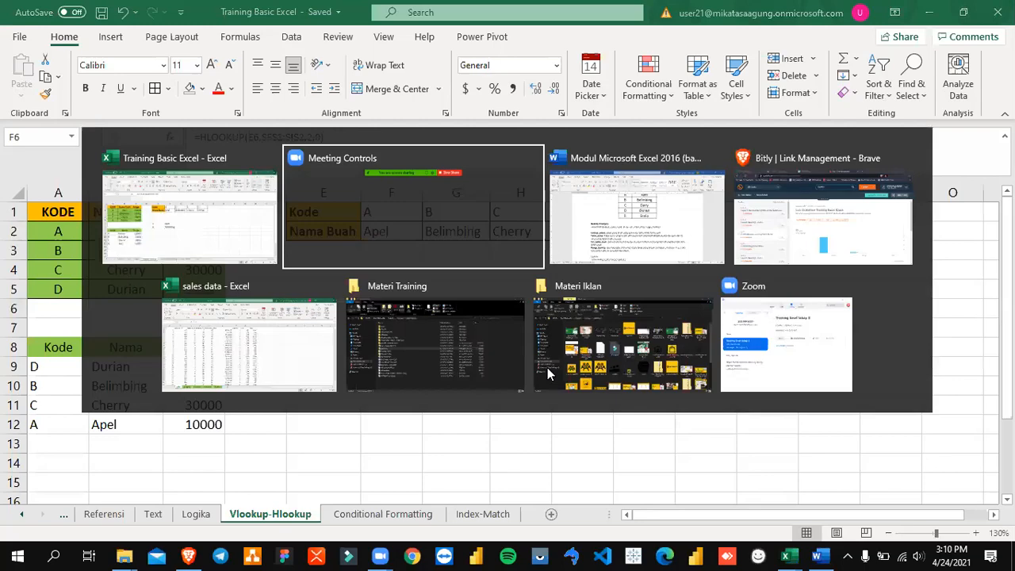
{"action": "scroll", "coordinate": [518, 426], "scroll_direction": "down", "scroll_amount": 15}
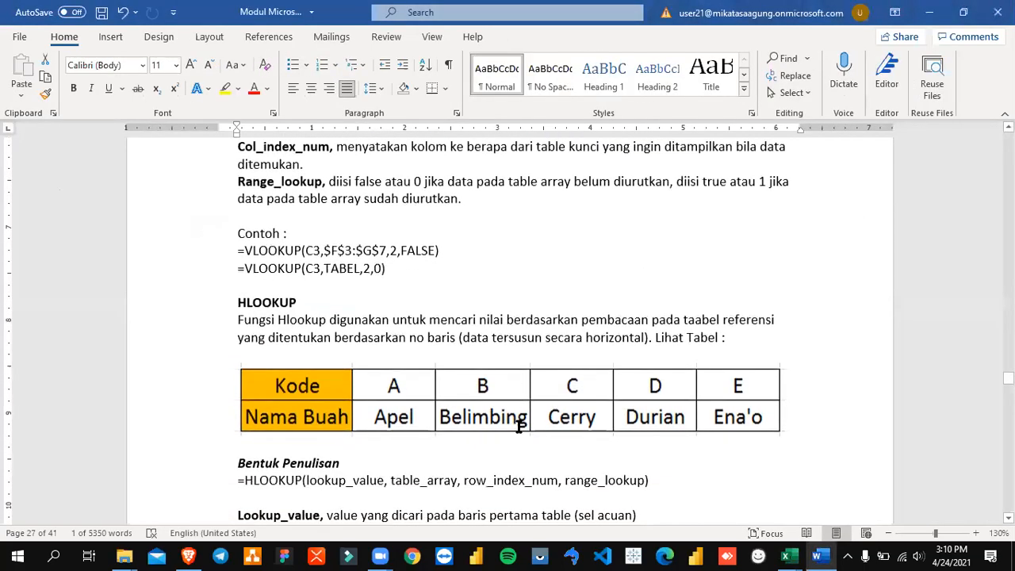
{"action": "scroll", "coordinate": [516, 429], "scroll_direction": "down", "scroll_amount": 1}
{"action": "scroll", "coordinate": [516, 429], "scroll_direction": "up", "scroll_amount": 3}
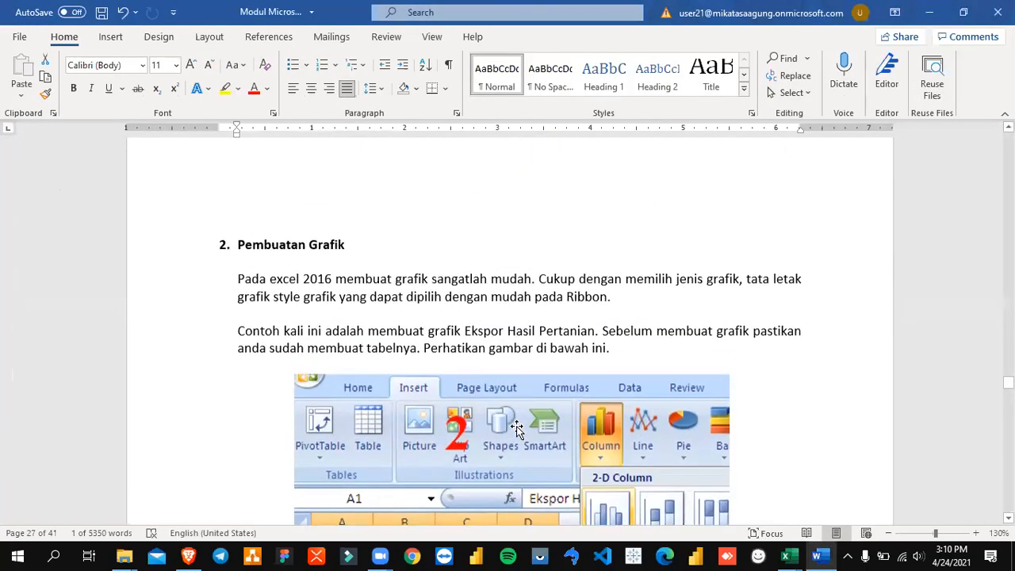
{"action": "scroll", "coordinate": [516, 429], "scroll_direction": "down", "scroll_amount": 3}
{"action": "scroll", "coordinate": [516, 429], "scroll_direction": "down", "scroll_amount": 3}
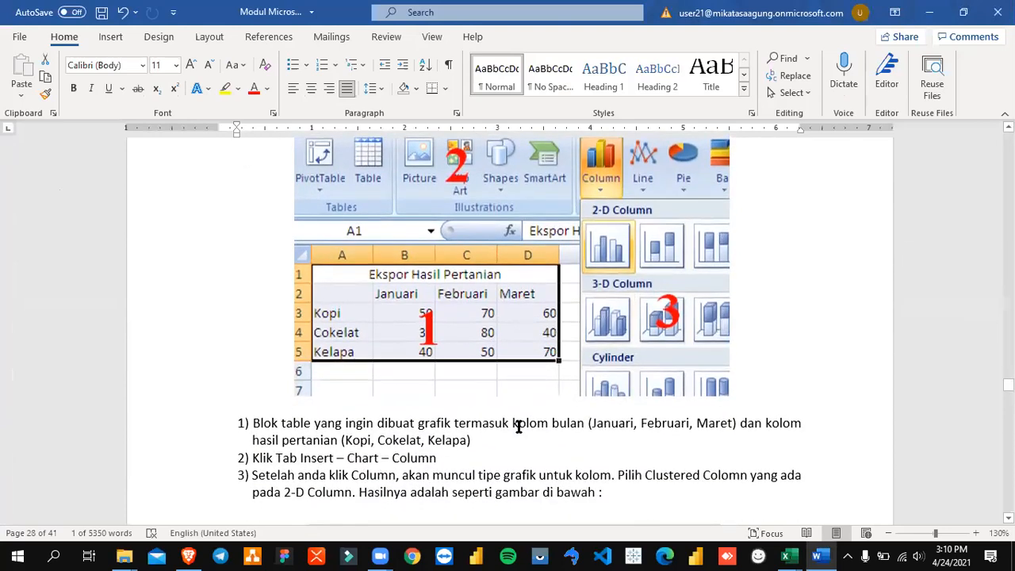
{"action": "scroll", "coordinate": [519, 427], "scroll_direction": "down", "scroll_amount": 2}
{"action": "scroll", "coordinate": [518, 426], "scroll_direction": "up", "scroll_amount": 13}
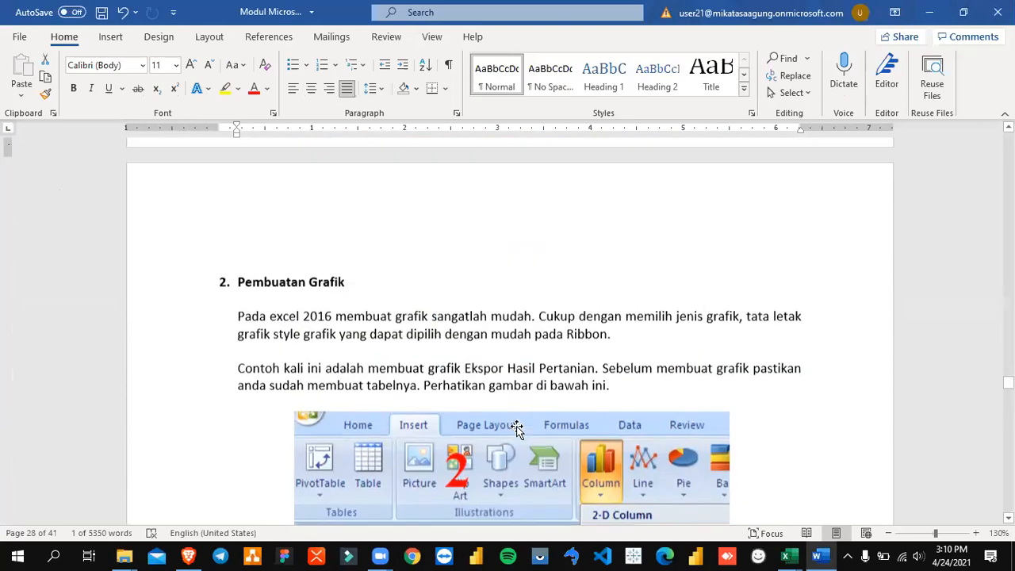
{"action": "scroll", "coordinate": [518, 426], "scroll_direction": "up", "scroll_amount": 8}
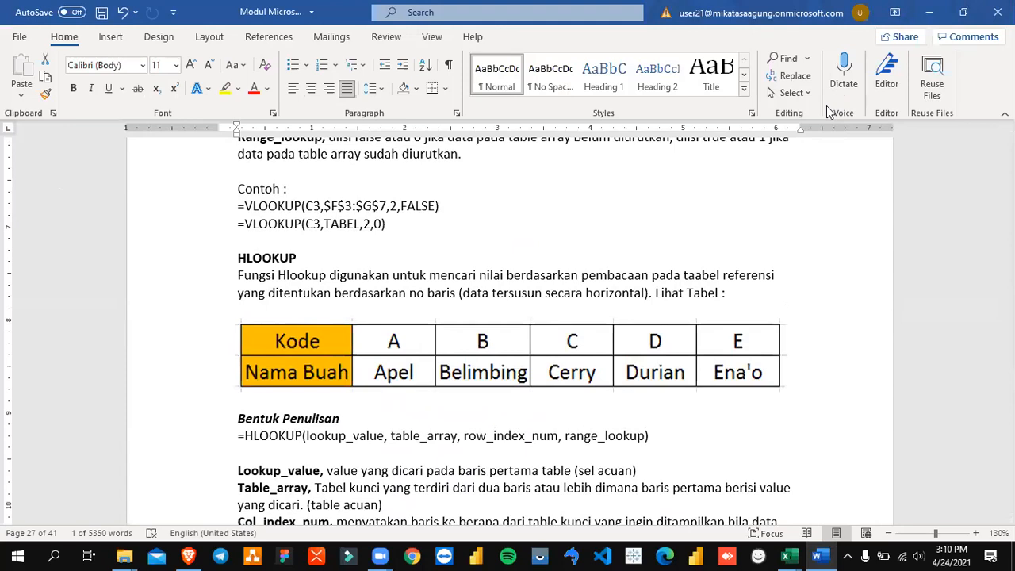
{"action": "scroll", "coordinate": [406, 336], "scroll_direction": "down", "scroll_amount": 10}
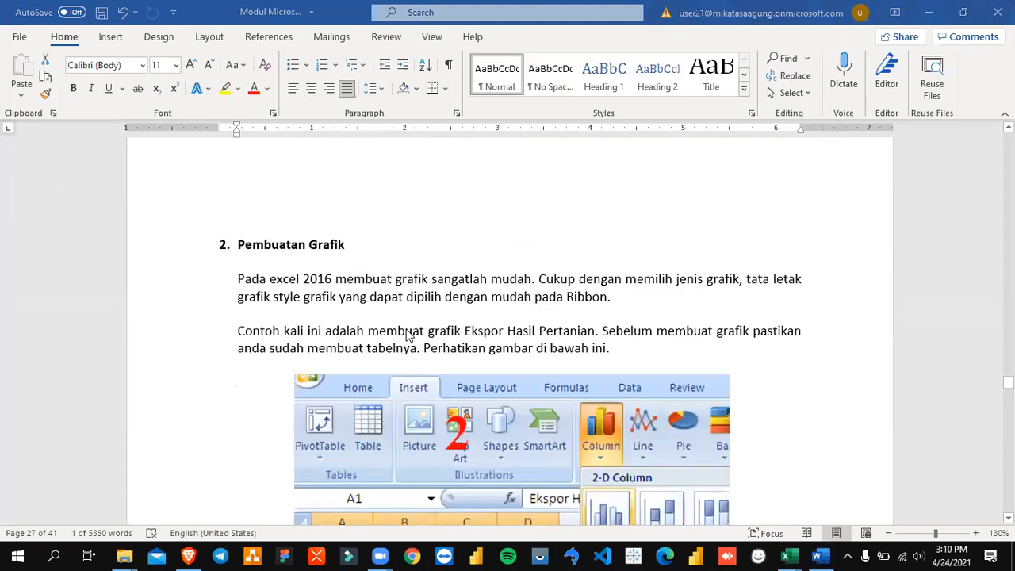
{"action": "key", "text": "alt+Tab"}
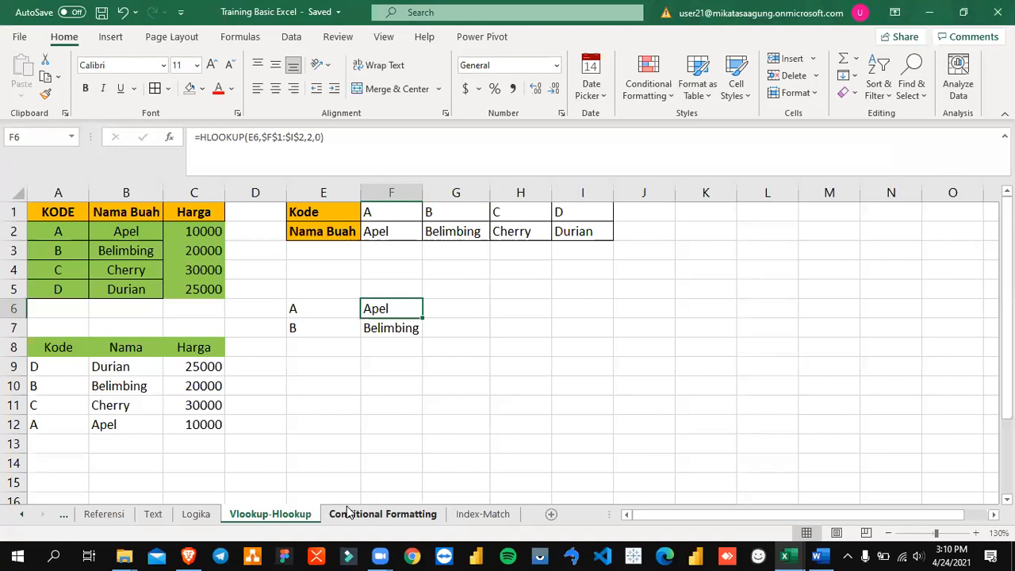
{"action": "left_click", "coordinate": [368, 363]}
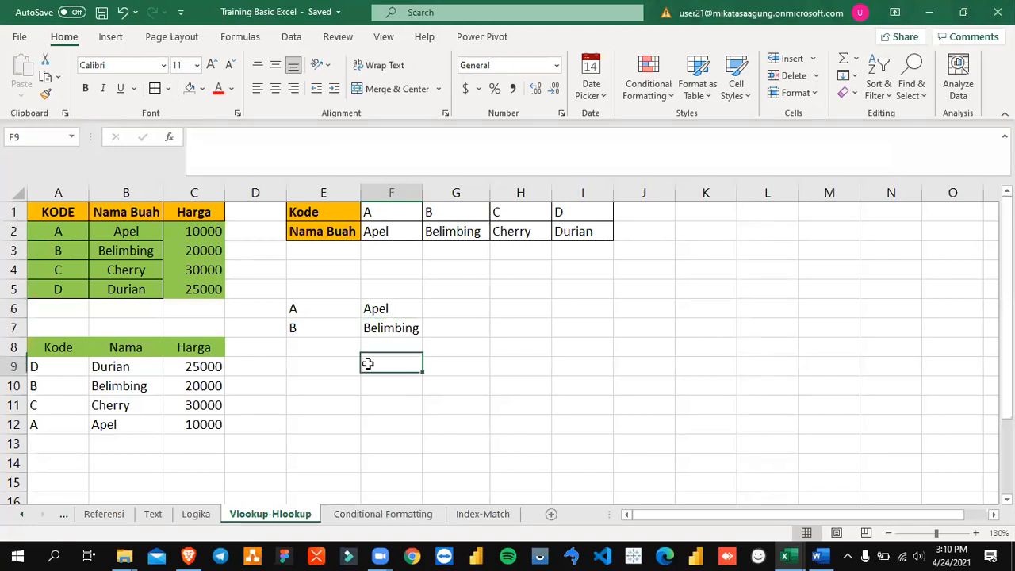
Step: Select the fruit price table A8:C12 and open the Insert Chart dialog at its recommended charts
{"action": "left_click_drag", "start_coordinate": [294, 310], "coordinate": [390, 325]}
{"action": "left_click", "coordinate": [487, 325]}
{"action": "left_click_drag", "start_coordinate": [62, 354], "coordinate": [190, 423]}
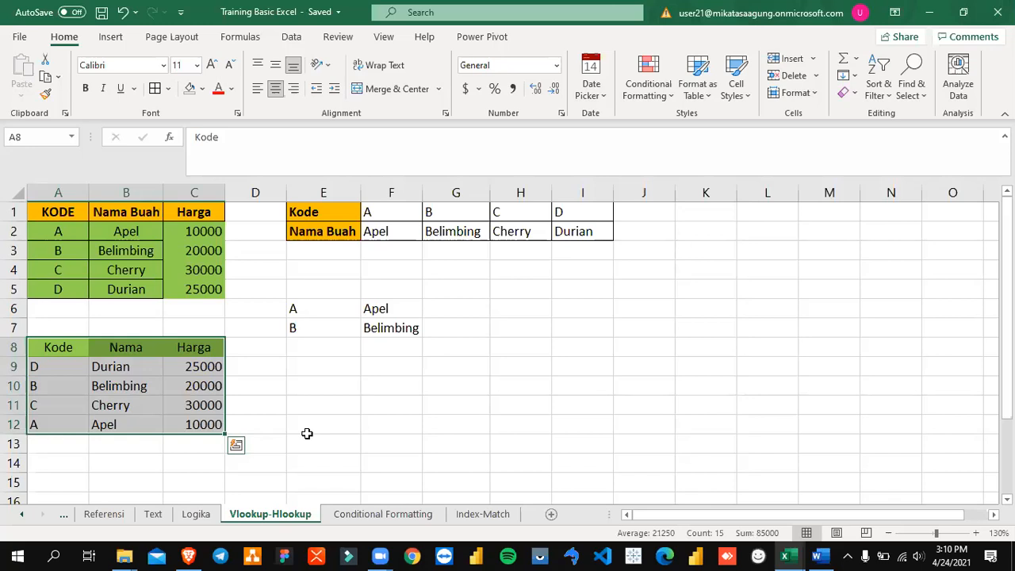
{"action": "left_click", "coordinate": [111, 37]}
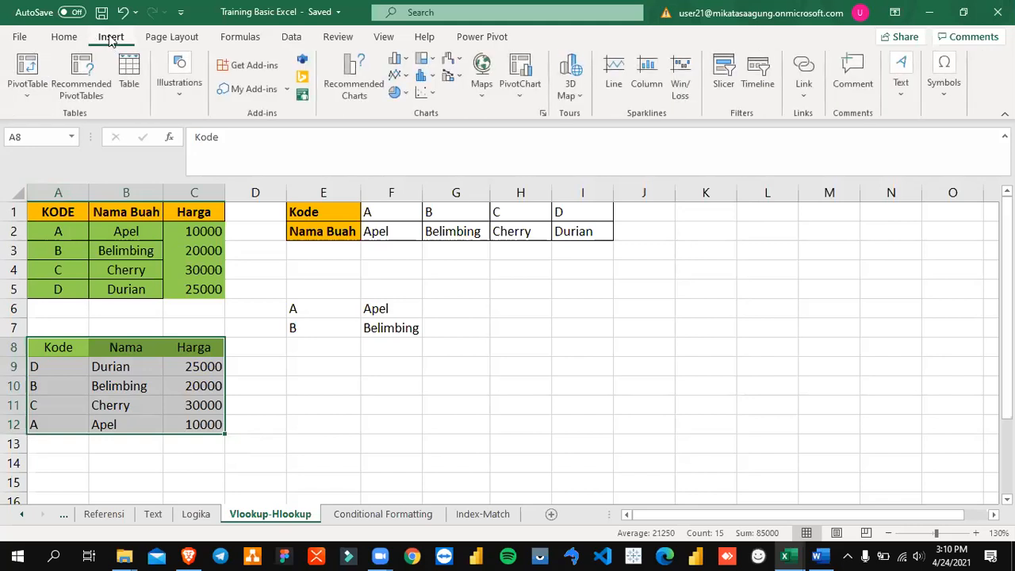
{"action": "left_click", "coordinate": [544, 116]}
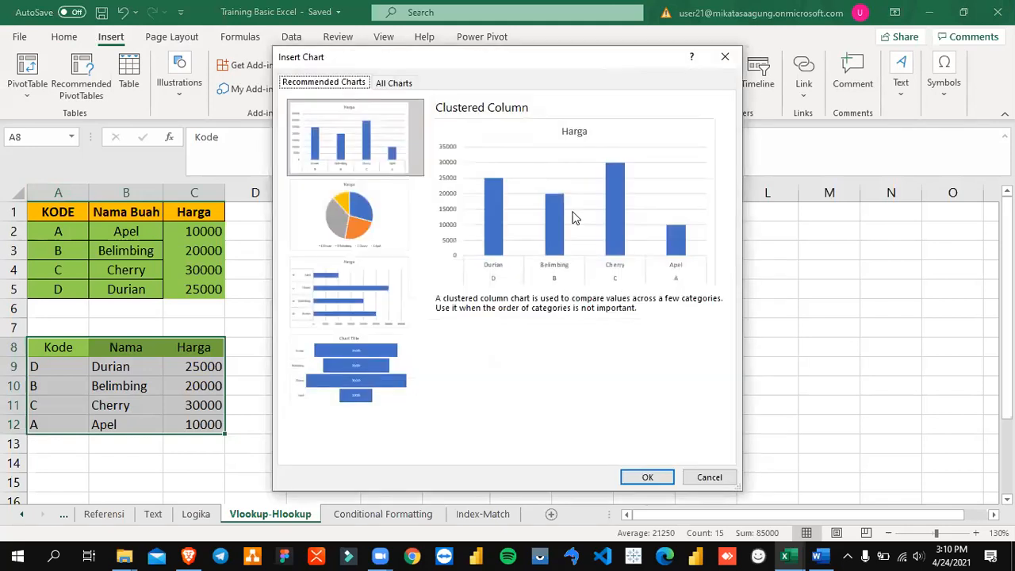
{"action": "left_click", "coordinate": [392, 88]}
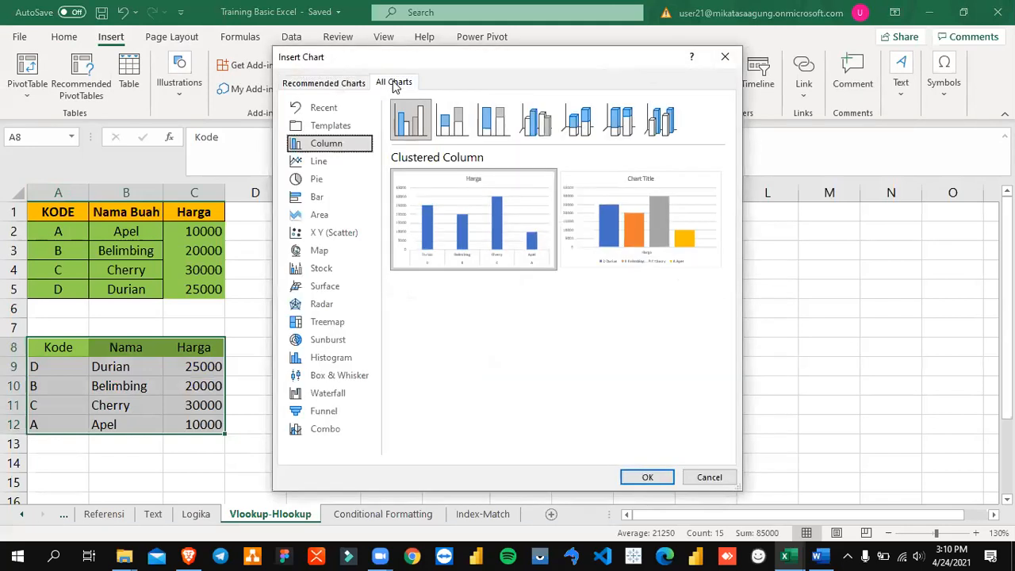
{"action": "left_click", "coordinate": [352, 87]}
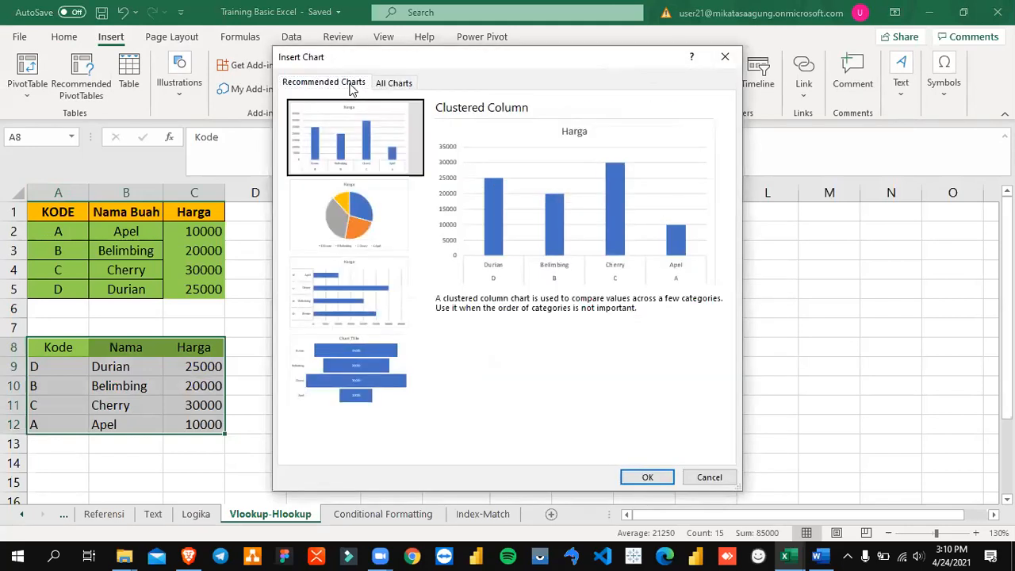
Step: Preview the recommended clustered column, pie, clustered bar and funnel charts, view the full chart type list, and close the dialog without inserting
{"action": "left_click", "coordinate": [365, 216]}
{"action": "left_click", "coordinate": [371, 296]}
{"action": "left_click", "coordinate": [376, 357]}
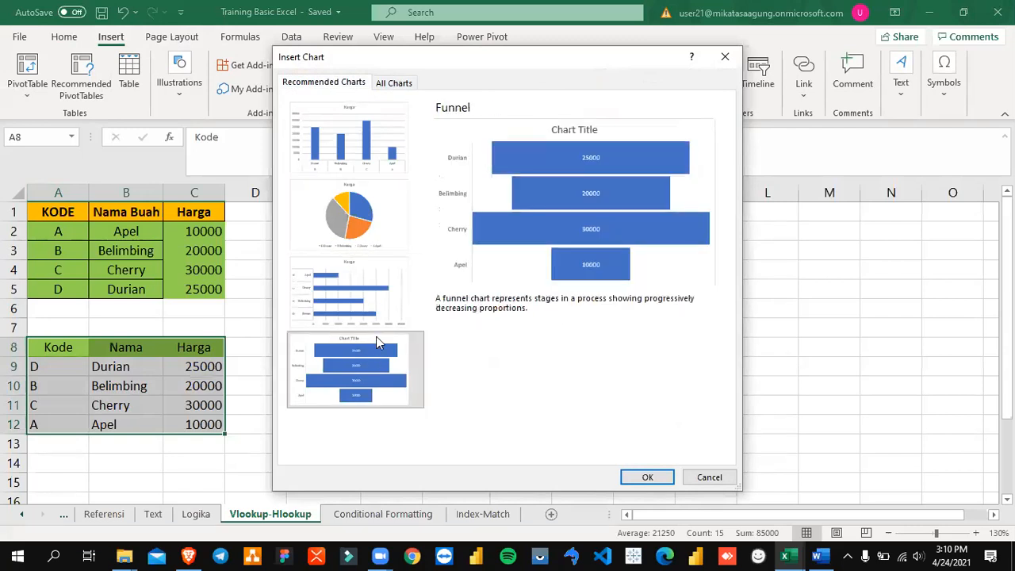
{"action": "left_click", "coordinate": [377, 274]}
{"action": "left_click", "coordinate": [383, 238]}
{"action": "left_click", "coordinate": [385, 165]}
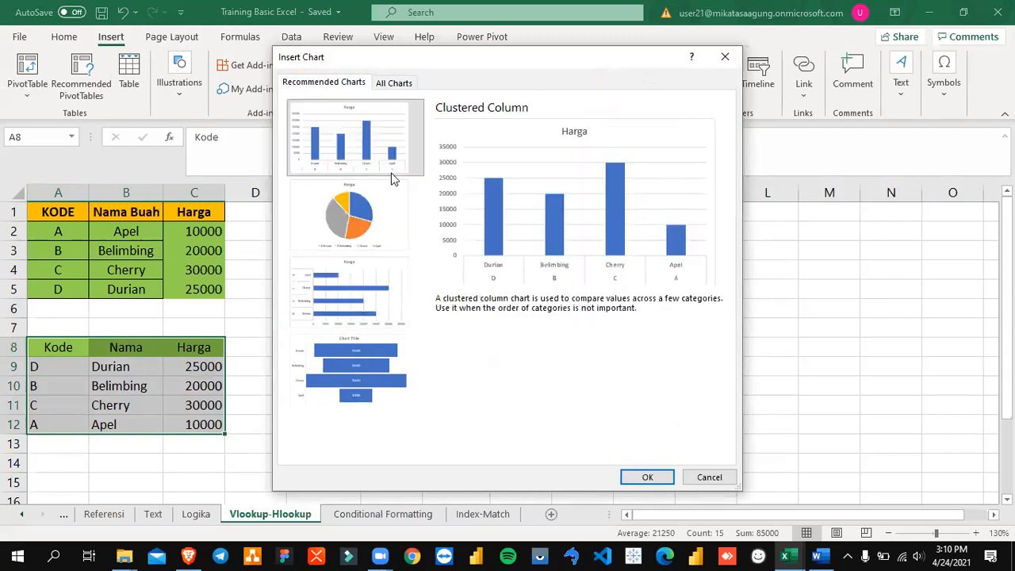
{"action": "left_click", "coordinate": [397, 208]}
{"action": "left_click", "coordinate": [385, 284]}
{"action": "left_click", "coordinate": [381, 222]}
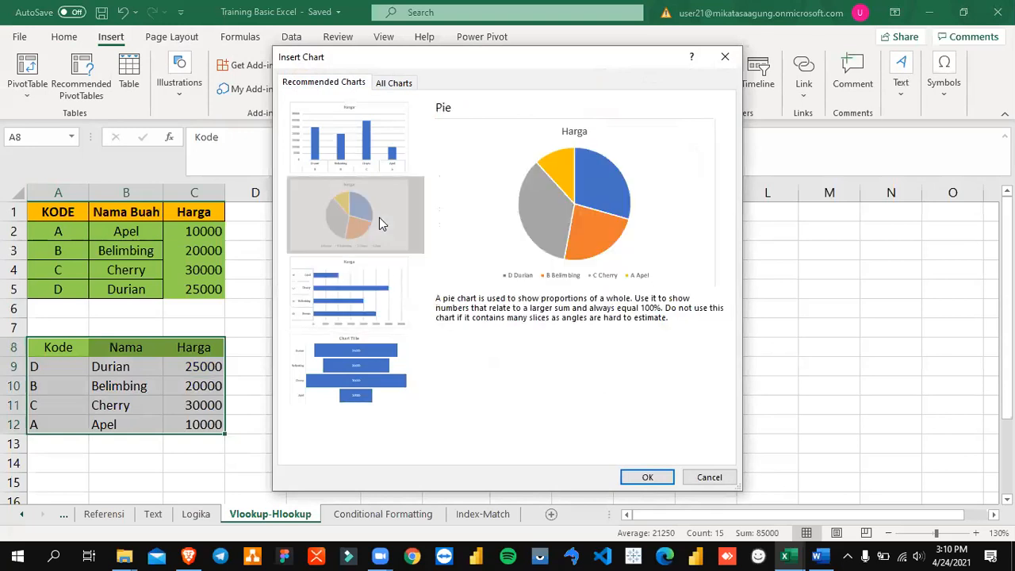
{"action": "left_click", "coordinate": [374, 166]}
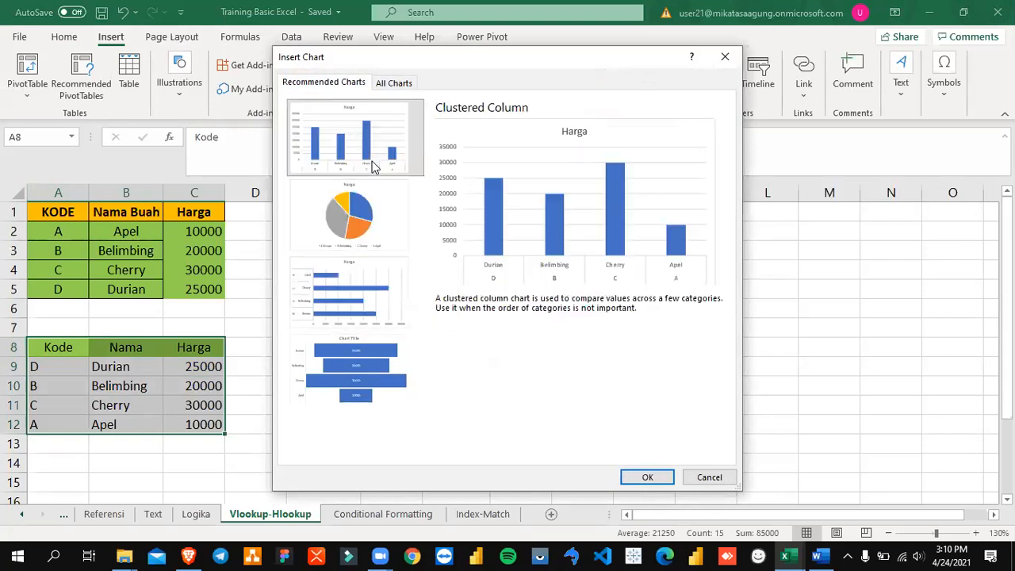
{"action": "left_click", "coordinate": [376, 213]}
{"action": "left_click", "coordinate": [380, 287]}
{"action": "left_click", "coordinate": [382, 349]}
{"action": "left_click", "coordinate": [390, 297]}
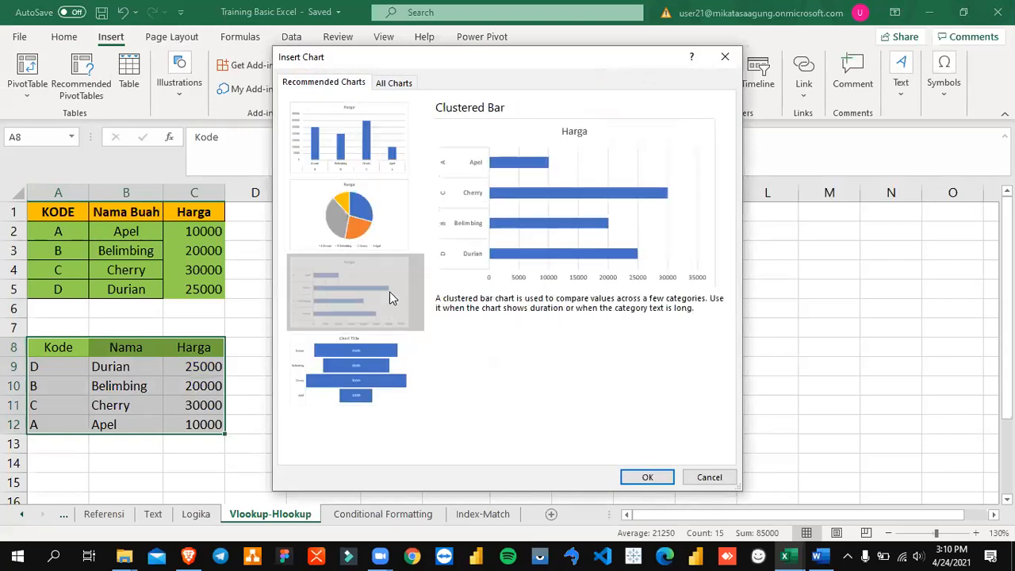
{"action": "left_click", "coordinate": [382, 218]}
{"action": "left_click", "coordinate": [378, 169]}
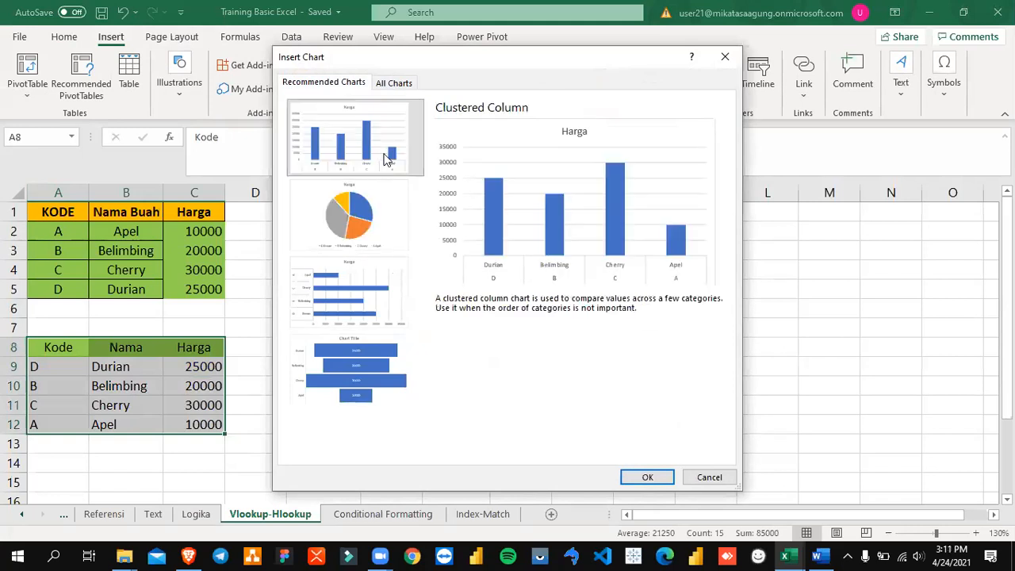
{"action": "left_click", "coordinate": [400, 83]}
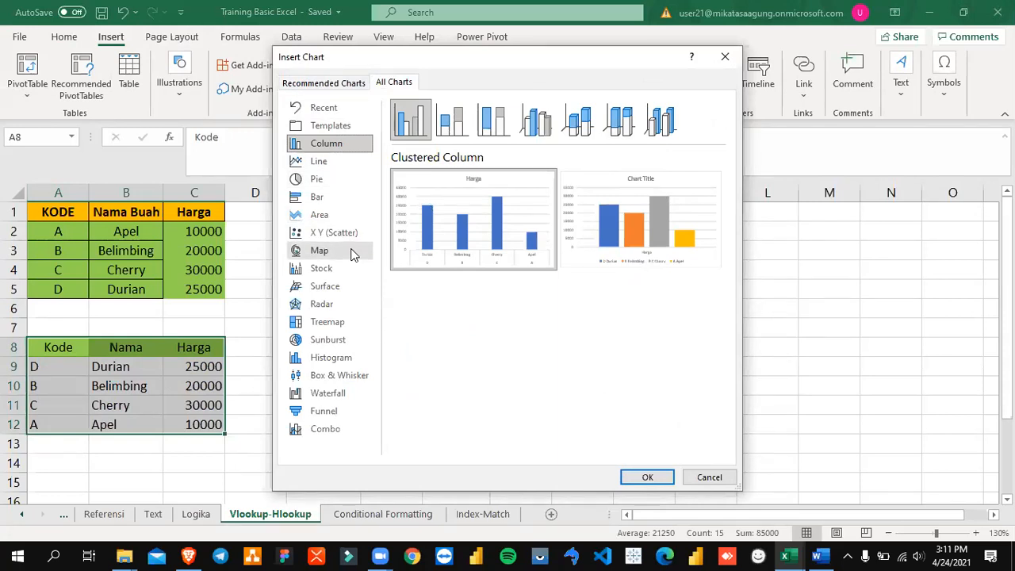
{"action": "left_click", "coordinate": [709, 477]}
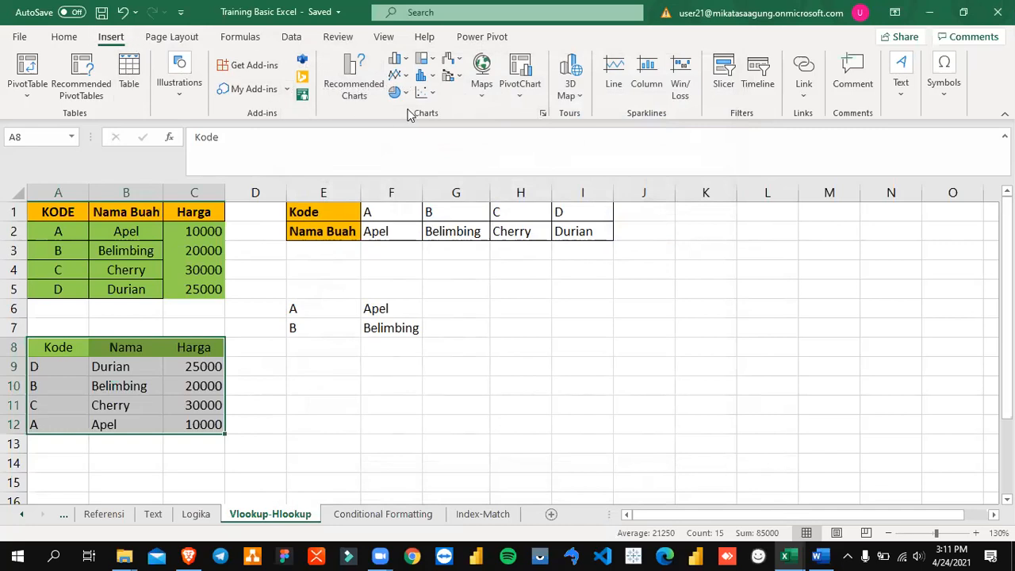
Step: Insert the recommended clustered column chart for A8:C12 and place it below the horizontal table, clear of the HLOOKUP results in F6:F7
{"action": "left_click", "coordinate": [543, 113]}
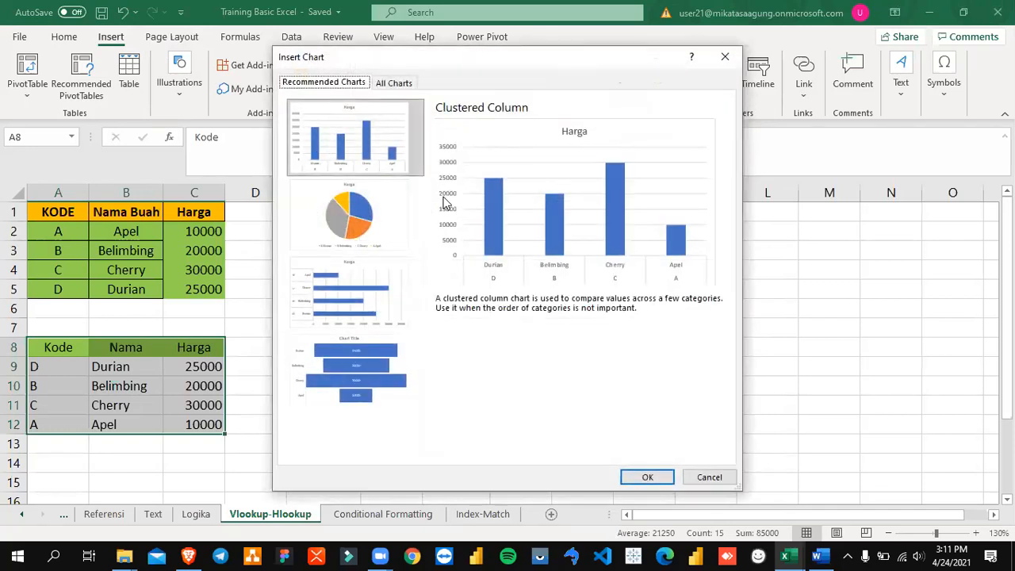
{"action": "left_click", "coordinate": [647, 476]}
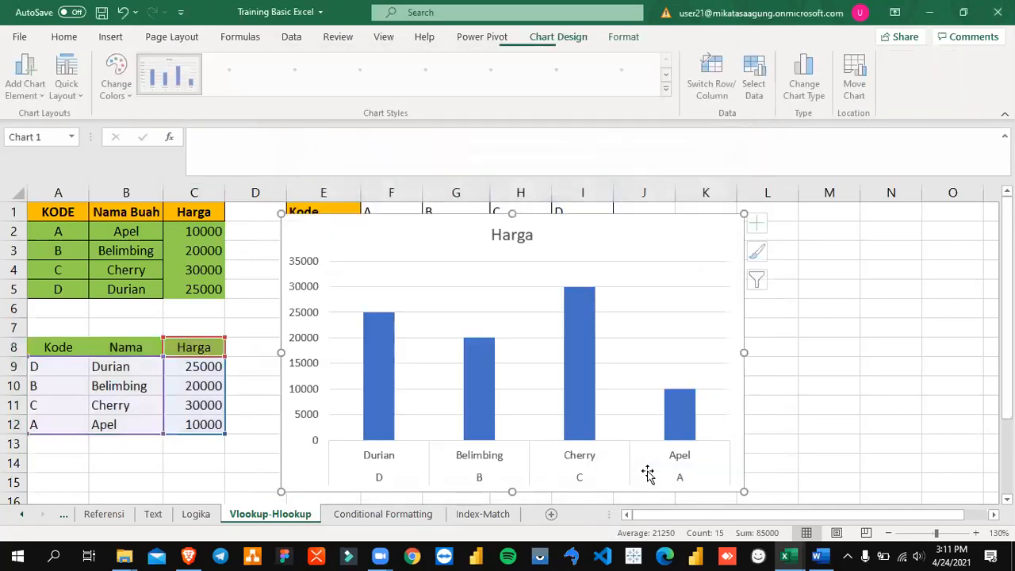
{"action": "left_click", "coordinate": [700, 308]}
{"action": "left_click_drag", "start_coordinate": [687, 248], "coordinate": [737, 328]}
{"action": "scroll", "coordinate": [767, 325], "scroll_direction": "down", "scroll_amount": 3}
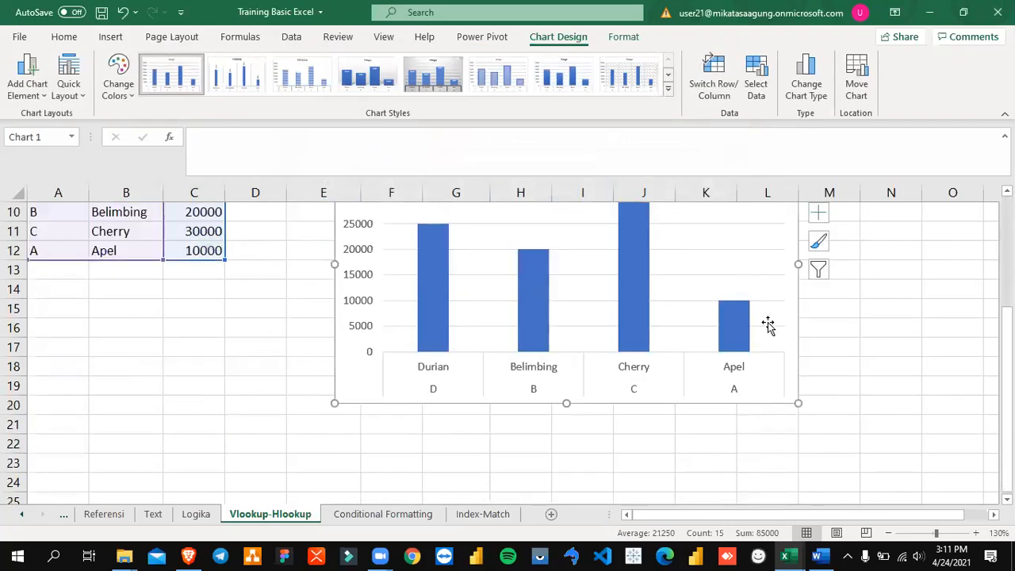
{"action": "scroll", "coordinate": [768, 325], "scroll_direction": "up", "scroll_amount": 2}
{"action": "left_click_drag", "start_coordinate": [696, 274], "coordinate": [693, 262]}
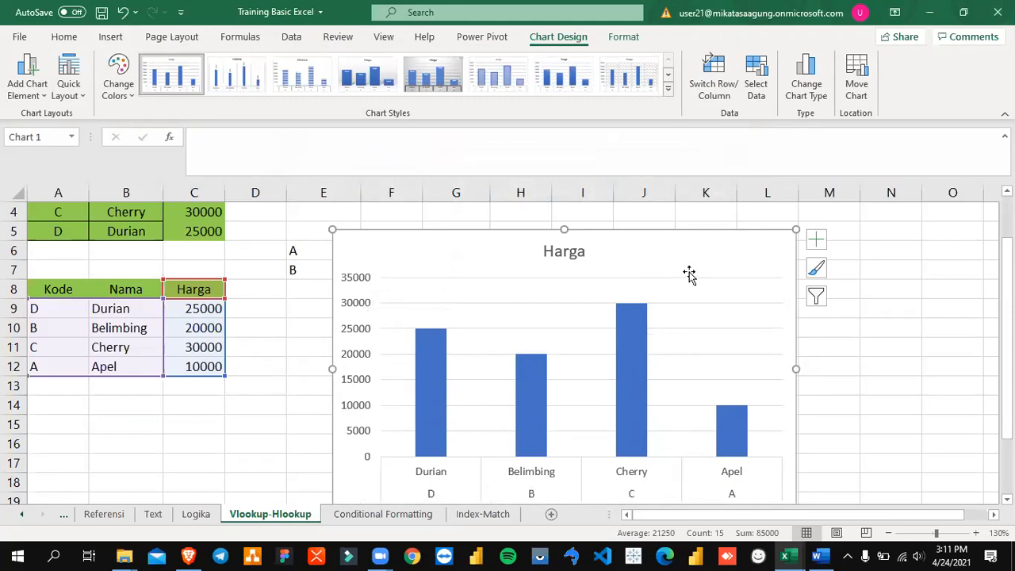
{"action": "left_click_drag", "start_coordinate": [691, 266], "coordinate": [714, 242]}
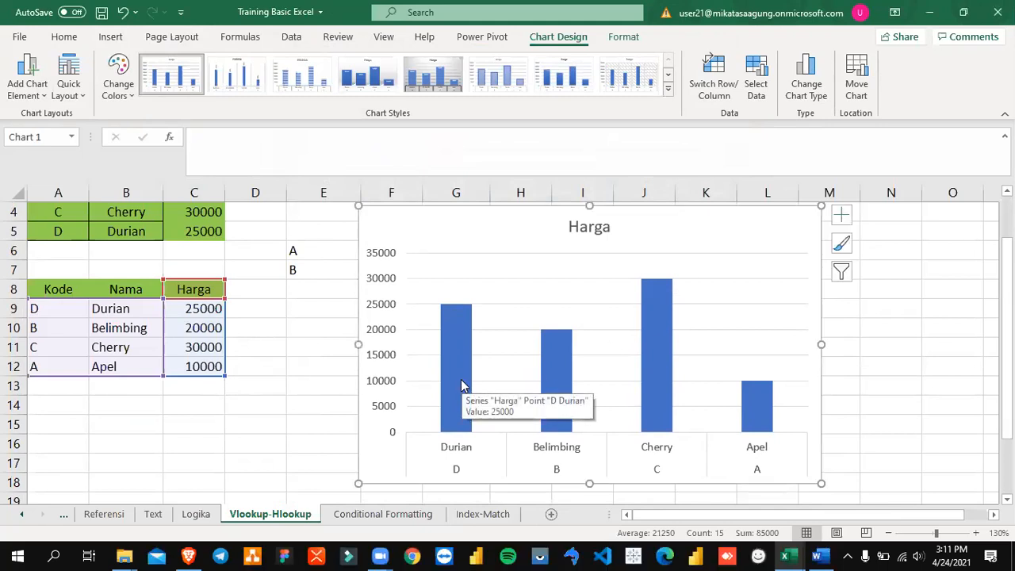
{"action": "scroll", "coordinate": [793, 365], "scroll_direction": "up", "scroll_amount": 1}
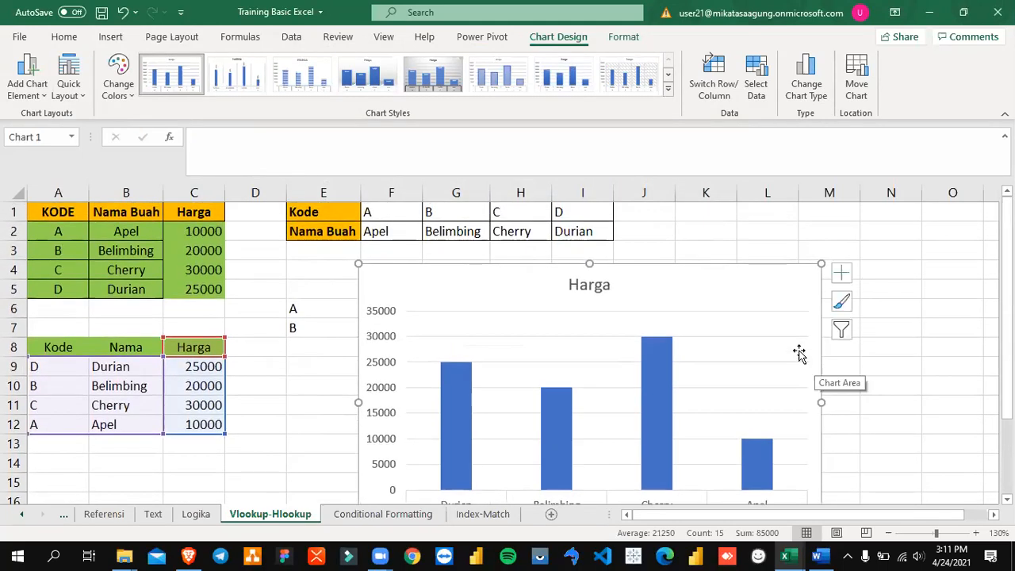
{"action": "mouse_move", "coordinate": [698, 286]}
{"action": "left_mouse_down"}
{"action": "mouse_move", "coordinate": [786, 269]}
{"action": "mouse_move", "coordinate": [715, 267]}
{"action": "mouse_move", "coordinate": [790, 299]}
{"action": "mouse_move", "coordinate": [650, 425]}
{"action": "mouse_move", "coordinate": [777, 285]}
{"action": "mouse_move", "coordinate": [766, 283]}
{"action": "left_mouse_up"}
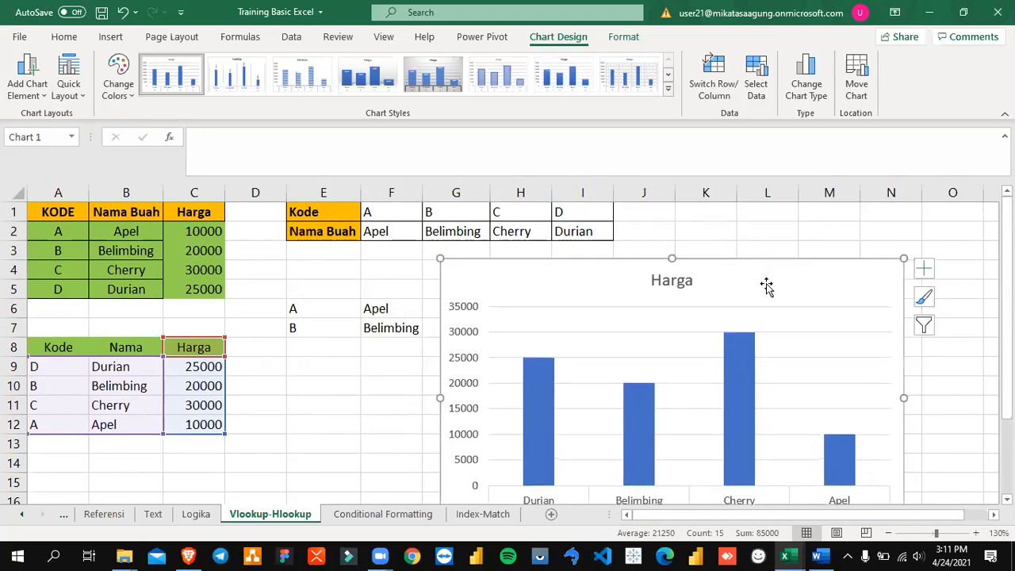
Step: Browse the Harga chart's available styles and preview alternative chart types such as pie, bar, radar and treemap, keeping the clustered column type
{"action": "left_click", "coordinate": [668, 88]}
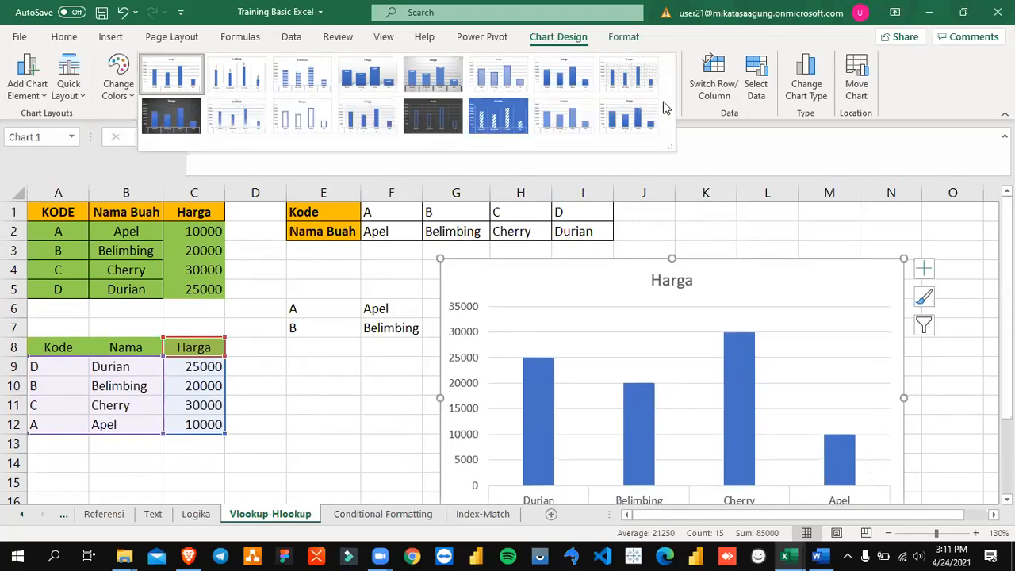
{"action": "left_click", "coordinate": [690, 123]}
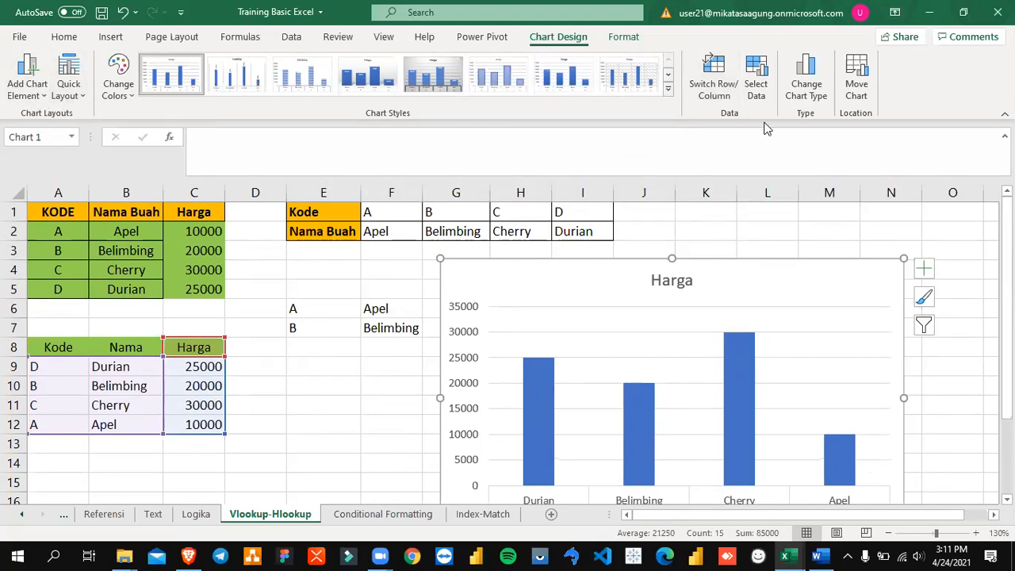
{"action": "left_click", "coordinate": [810, 87]}
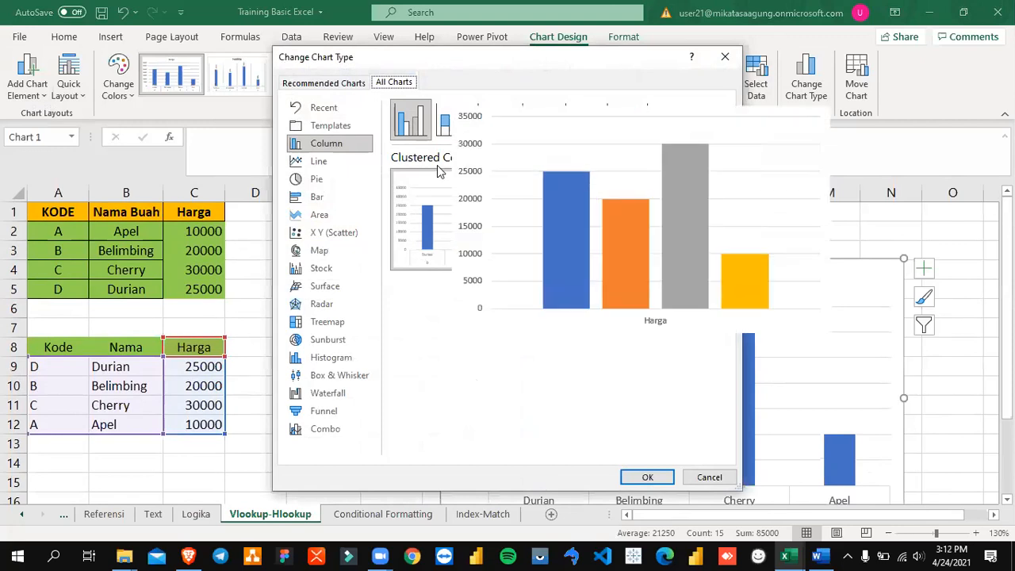
{"action": "left_click", "coordinate": [352, 162]}
{"action": "left_click", "coordinate": [351, 180]}
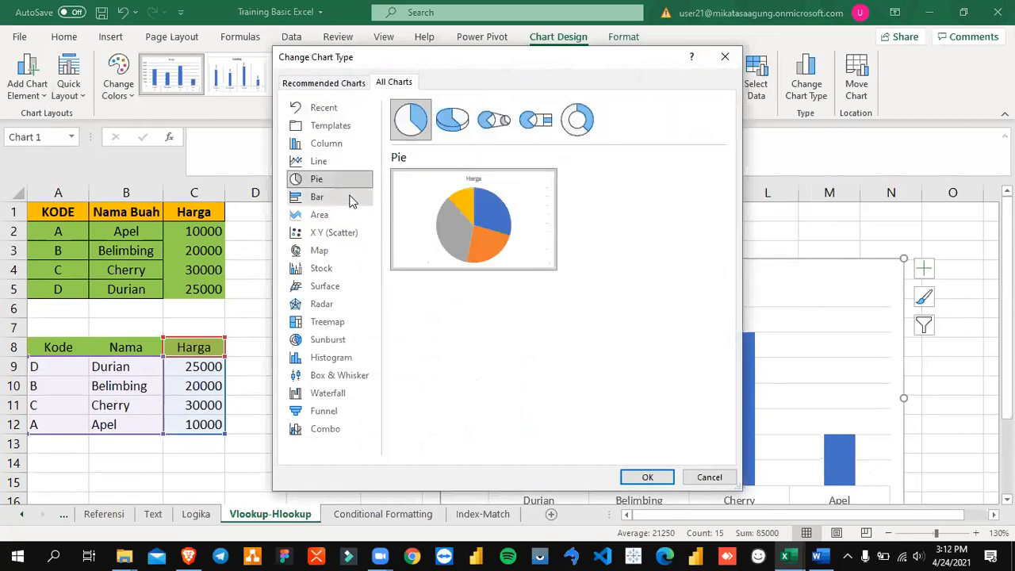
{"action": "left_click", "coordinate": [353, 200]}
{"action": "left_click", "coordinate": [352, 214]}
{"action": "left_click", "coordinate": [351, 233]}
{"action": "left_click", "coordinate": [351, 250]}
{"action": "left_click", "coordinate": [344, 307]}
{"action": "left_click", "coordinate": [352, 199]}
{"action": "left_click", "coordinate": [352, 251]}
{"action": "left_click", "coordinate": [355, 341]}
{"action": "left_click", "coordinate": [353, 268]}
{"action": "left_click", "coordinate": [353, 322]}
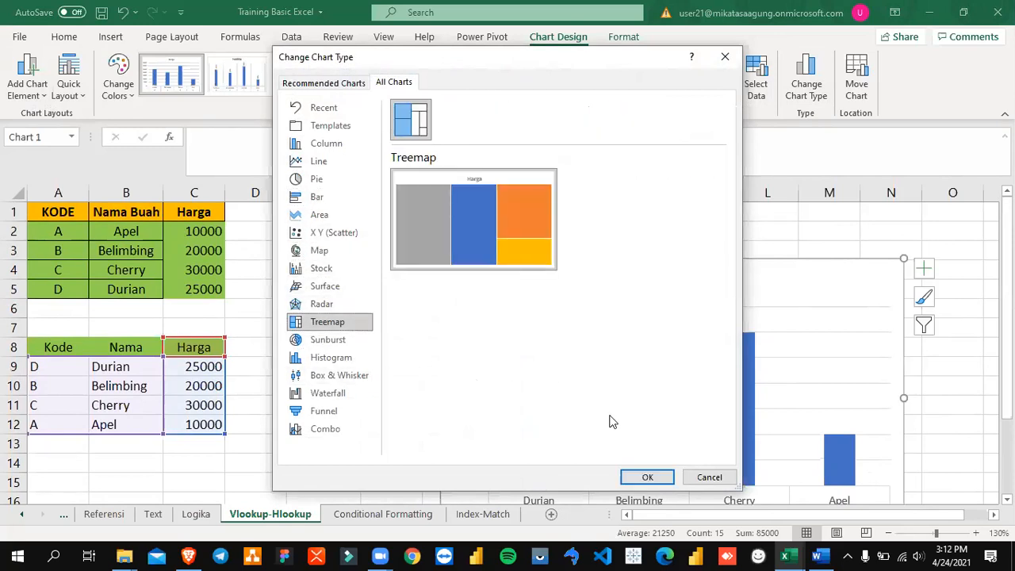
{"action": "left_click", "coordinate": [708, 477]}
{"action": "left_click", "coordinate": [378, 283]}
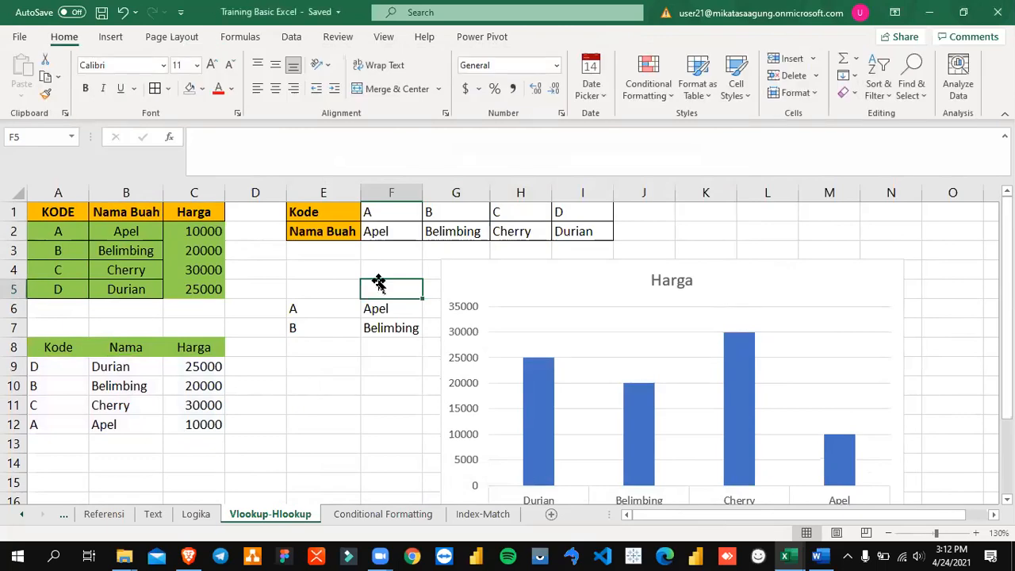
Step: Switch to the Word training module, review its chart sections through to the LATIHAN SOAL LOOKUP exercises, and return to Excel
{"action": "key", "text": "alt+Tab"}
{"action": "scroll", "coordinate": [406, 324], "scroll_direction": "down", "scroll_amount": 15}
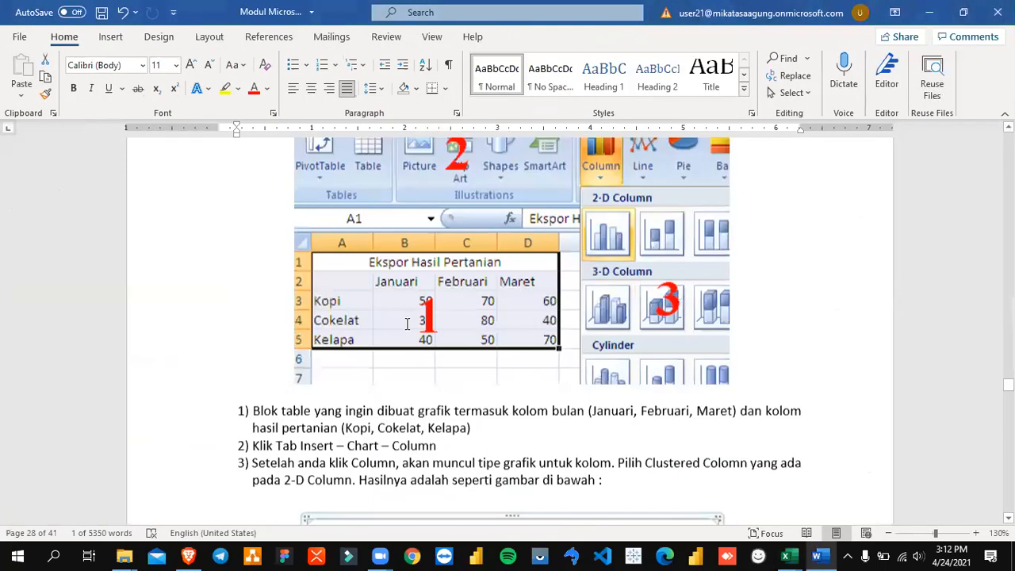
{"action": "scroll", "coordinate": [407, 323], "scroll_direction": "down", "scroll_amount": 15}
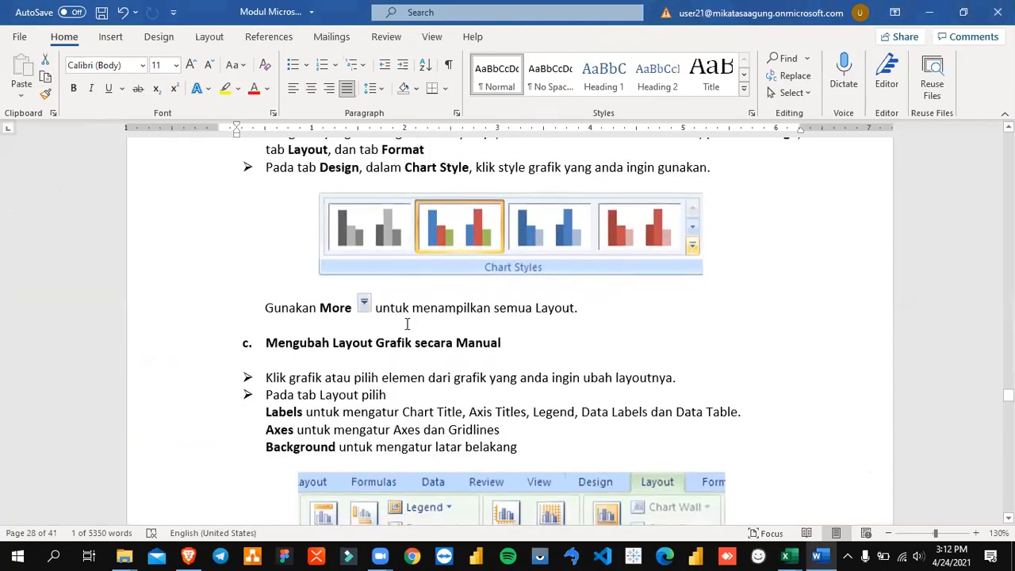
{"action": "scroll", "coordinate": [406, 327], "scroll_direction": "down", "scroll_amount": 7}
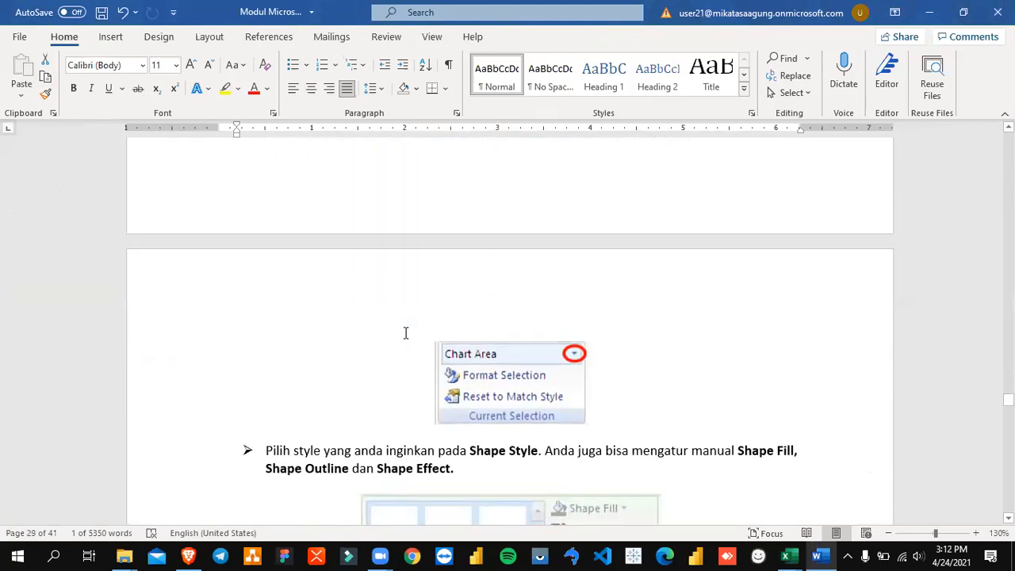
{"action": "scroll", "coordinate": [406, 333], "scroll_direction": "down", "scroll_amount": 15}
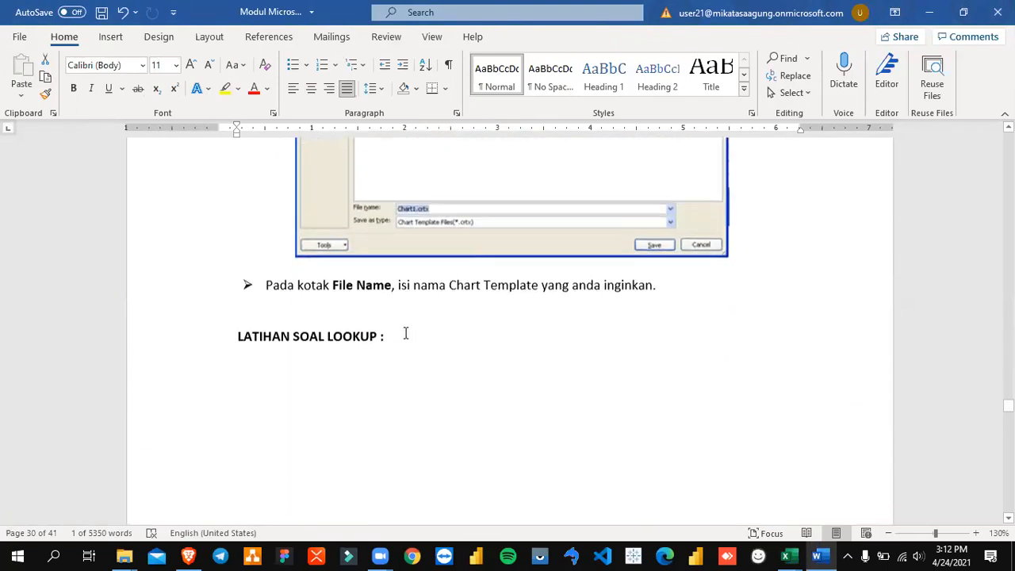
{"action": "scroll", "coordinate": [405, 333], "scroll_direction": "down", "scroll_amount": 15}
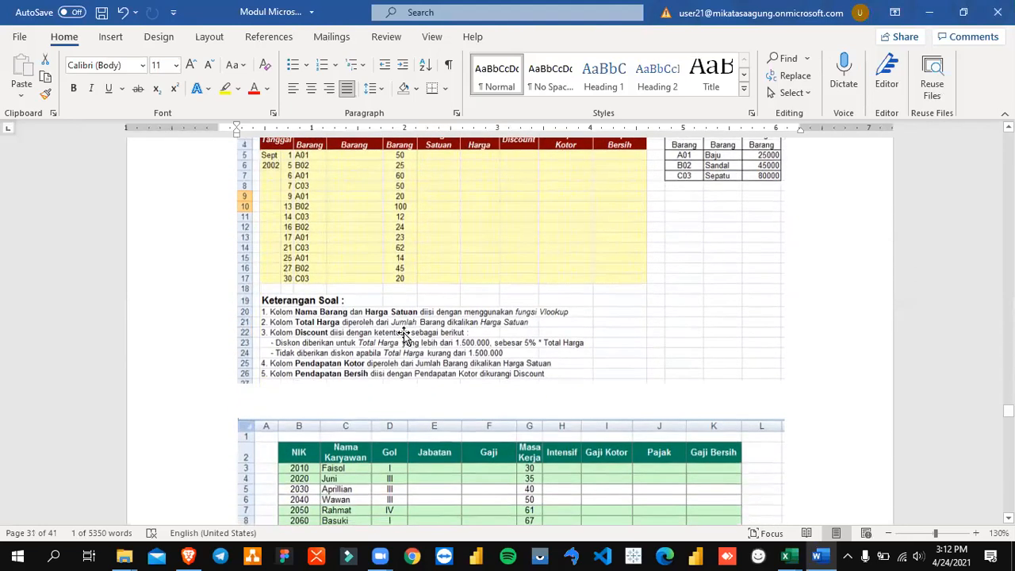
{"action": "key", "text": "alt+Tab"}
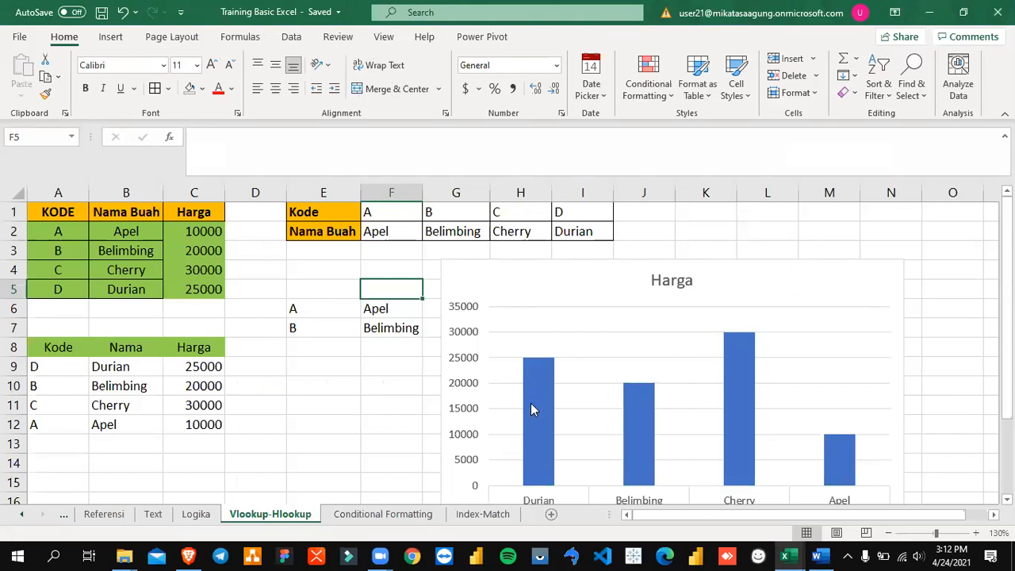
Step: Open the Index-Match sheet and examine its INDEX example, highlighting the NAMA and DATA table rows 4 to 10
{"action": "left_click", "coordinate": [482, 514]}
{"action": "left_click", "coordinate": [369, 384]}
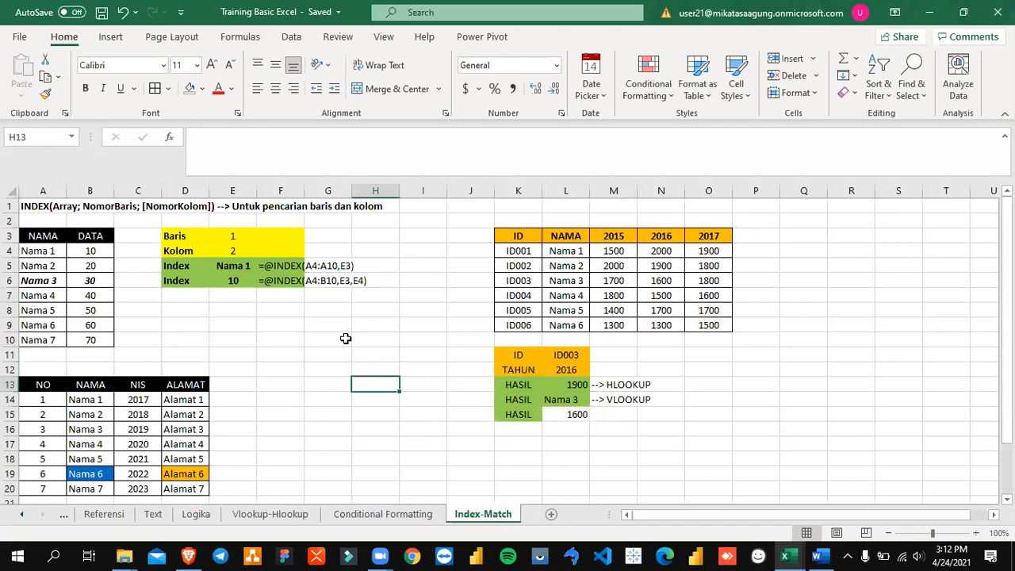
{"action": "left_click_drag", "start_coordinate": [46, 251], "coordinate": [138, 340]}
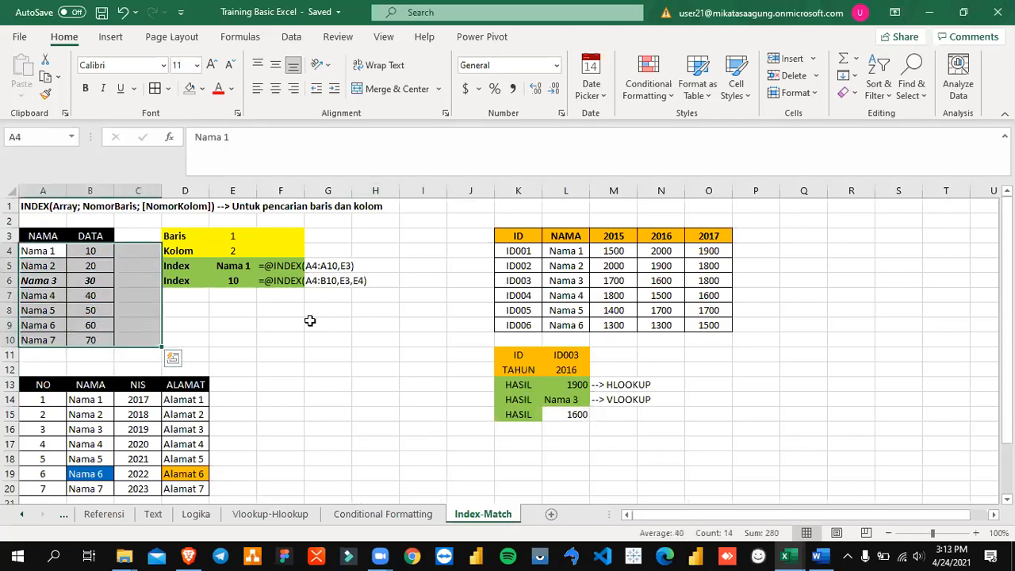
{"action": "left_click", "coordinate": [309, 321]}
{"action": "scroll", "coordinate": [310, 318], "scroll_direction": "down", "scroll_amount": 1}
{"action": "scroll", "coordinate": [309, 319], "scroll_direction": "up", "scroll_amount": 1}
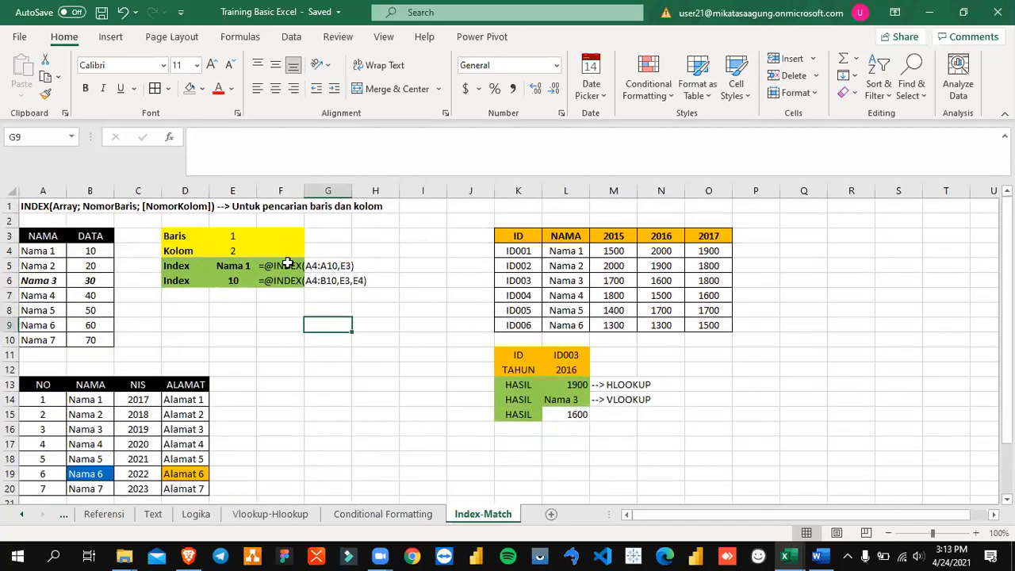
{"action": "left_click", "coordinate": [33, 207]}
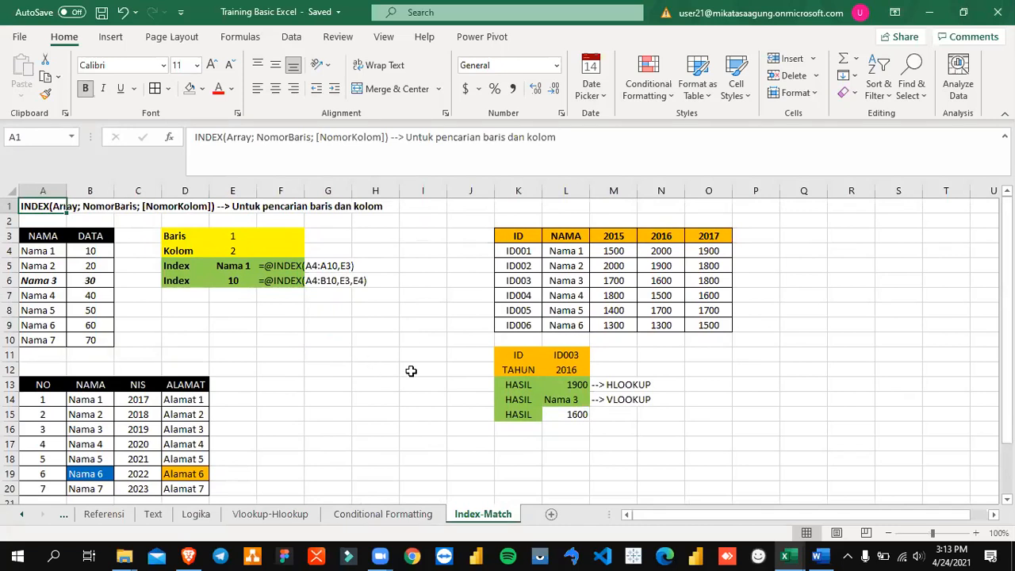
{"action": "left_click", "coordinate": [625, 280]}
{"action": "key", "text": "Right"}
{"action": "key", "text": "Right"}
{"action": "key", "text": "Right"}
{"action": "key", "text": "Right"}
{"action": "key", "text": "Right"}
{"action": "key", "text": "Right"}
{"action": "key", "text": "Right"}
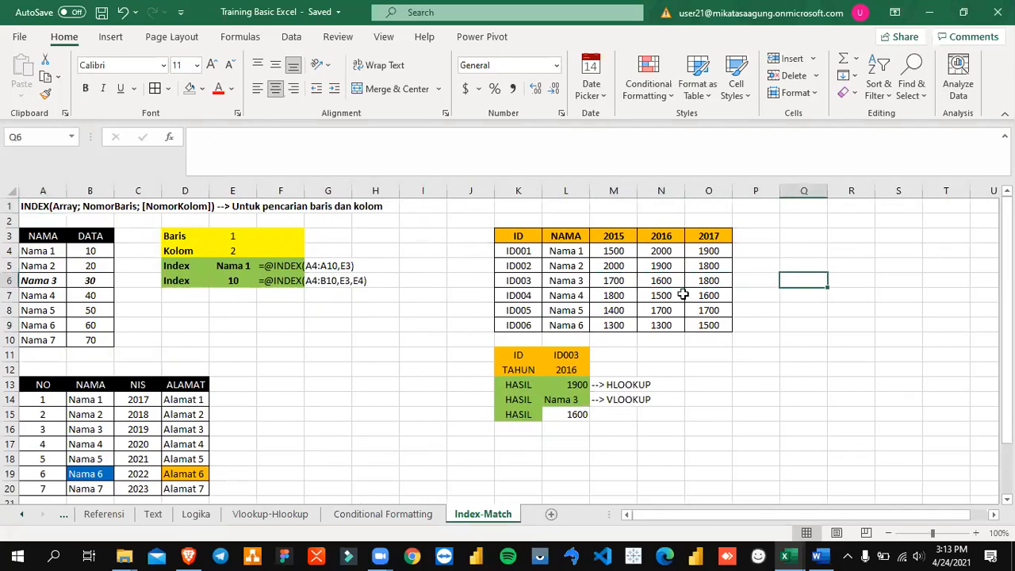
{"action": "key", "text": "Left"}
{"action": "key", "text": "Left"}
{"action": "key", "text": "Left"}
{"action": "key", "text": "Left"}
{"action": "key", "text": "Left"}
{"action": "key", "text": "Left"}
{"action": "key", "text": "Left"}
{"action": "key", "text": "Left"}
{"action": "key", "text": "Left"}
{"action": "key", "text": "Left"}
{"action": "key", "text": "Left"}
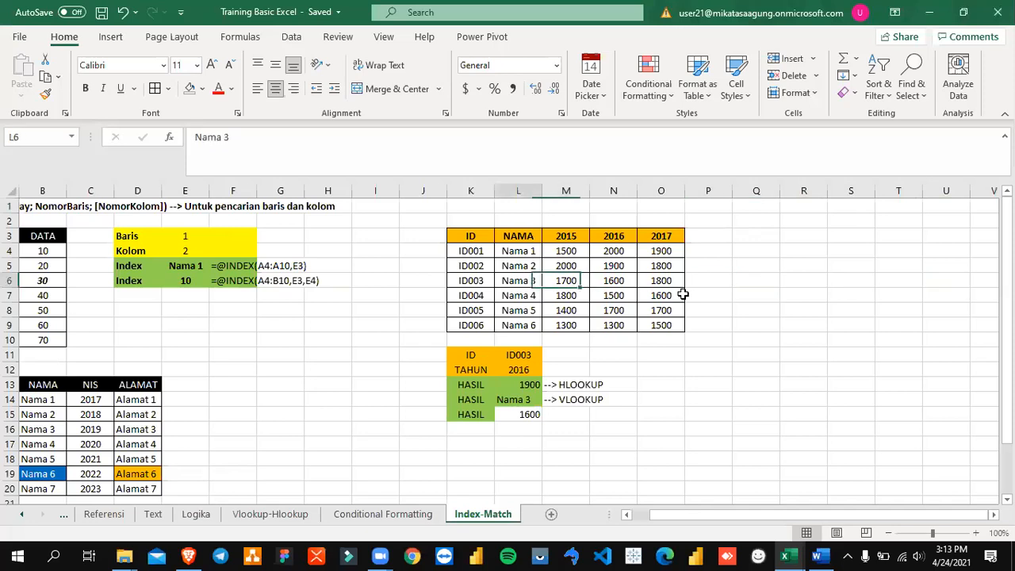
{"action": "key", "text": "Right"}
{"action": "key", "text": "Right"}
{"action": "key", "text": "Right"}
{"action": "key", "text": "Right"}
{"action": "key", "text": "Right"}
{"action": "key", "text": "Right"}
{"action": "key", "text": "Right"}
{"action": "key", "text": "Right"}
{"action": "key", "text": "Right"}
{"action": "key", "text": "Right"}
{"action": "key", "text": "Right"}
{"action": "key", "text": "Right"}
{"action": "key", "text": "Right"}
{"action": "key", "text": "Right"}
{"action": "key", "text": "Right"}
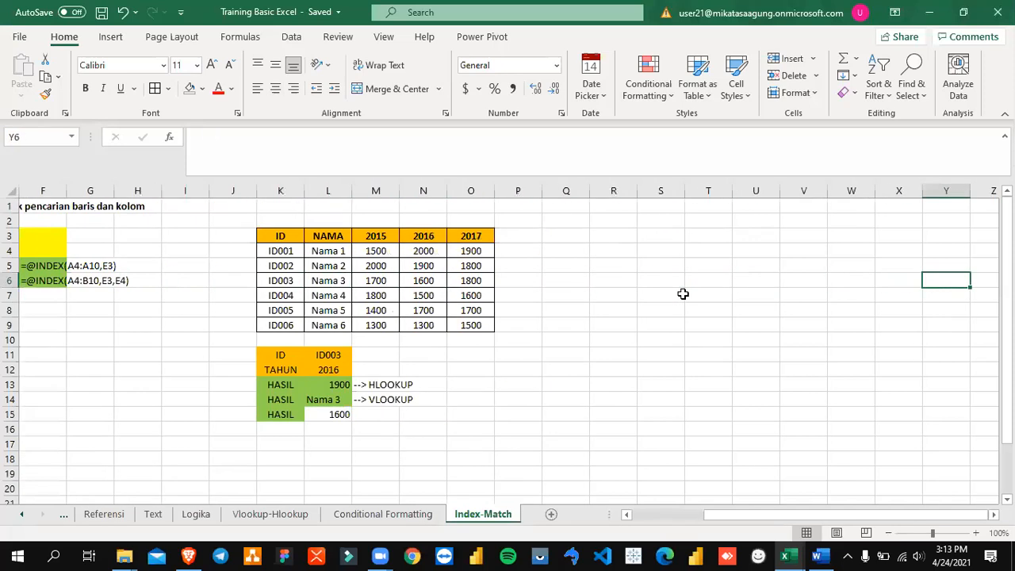
{"action": "key", "text": "Left"}
{"action": "key", "text": "Left"}
{"action": "key", "text": "Left"}
{"action": "key", "text": "Left"}
{"action": "key", "text": "Left"}
{"action": "key", "text": "Left"}
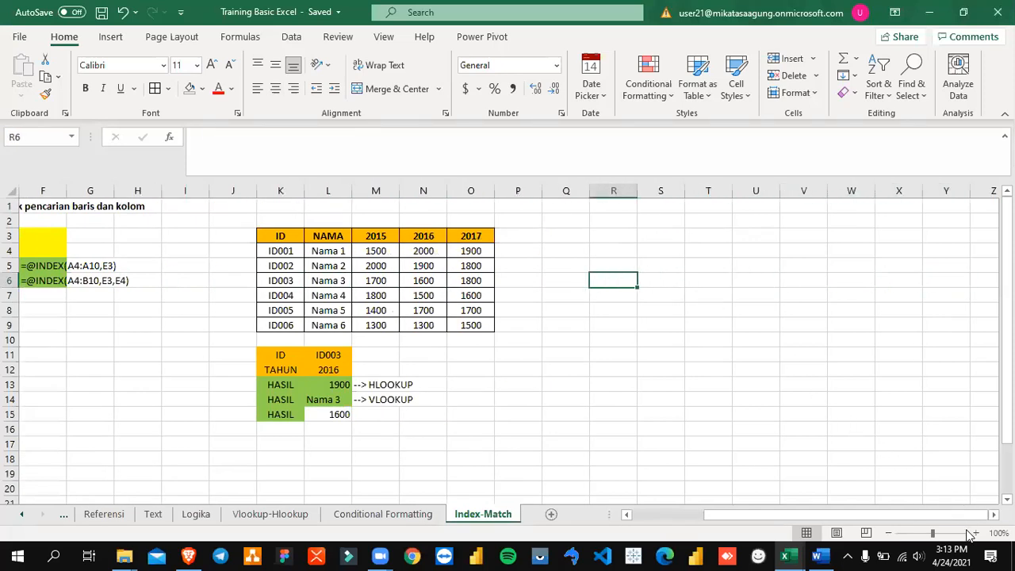
Step: Examine the ID, NAMA and yearly columns of the table in K3:O9 and the ID and TAHUN criteria in L11:L12
{"action": "left_click", "coordinate": [976, 534]}
{"action": "left_click", "coordinate": [976, 534]}
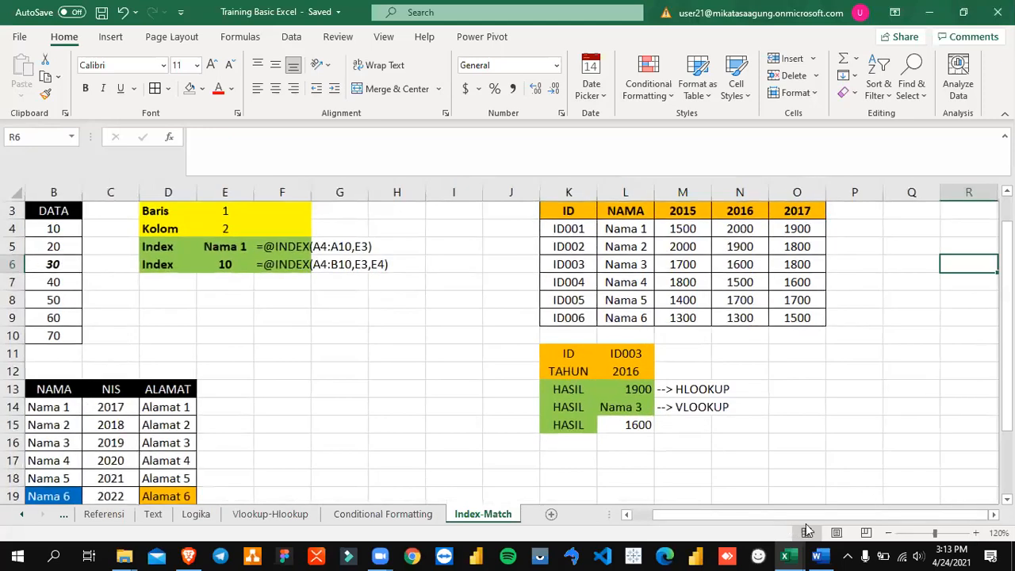
{"action": "left_click", "coordinate": [976, 534]}
{"action": "scroll", "coordinate": [803, 378], "scroll_direction": "right", "scroll_amount": 3}
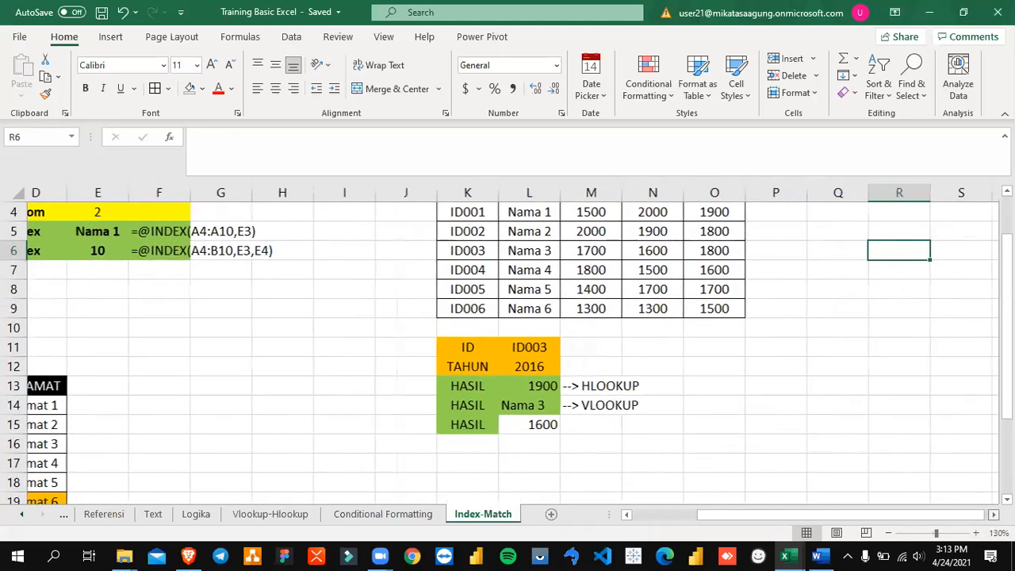
{"action": "scroll", "coordinate": [804, 378], "scroll_direction": "up", "scroll_amount": 1}
{"action": "left_click_drag", "start_coordinate": [367, 252], "coordinate": [366, 359]}
{"action": "left_click_drag", "start_coordinate": [428, 251], "coordinate": [427, 366]}
{"action": "left_click_drag", "start_coordinate": [489, 251], "coordinate": [637, 361]}
{"action": "left_click", "coordinate": [702, 295]}
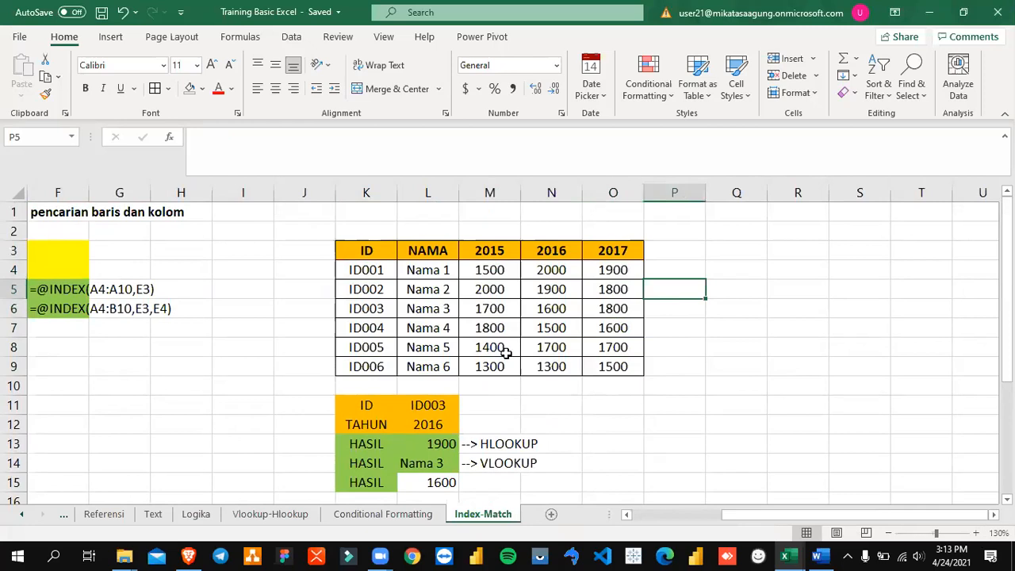
{"action": "left_click", "coordinate": [429, 404]}
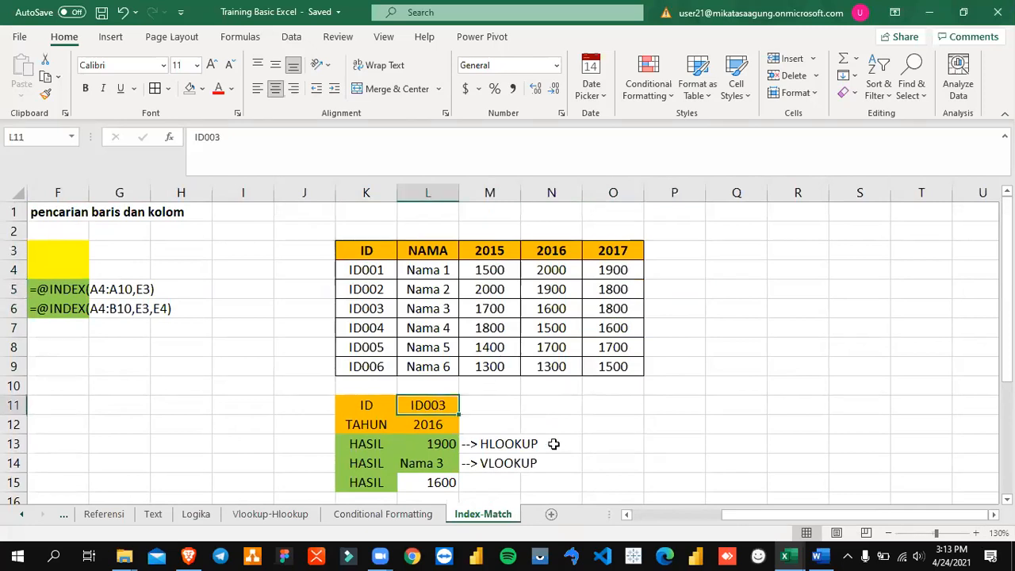
{"action": "left_click", "coordinate": [444, 424]}
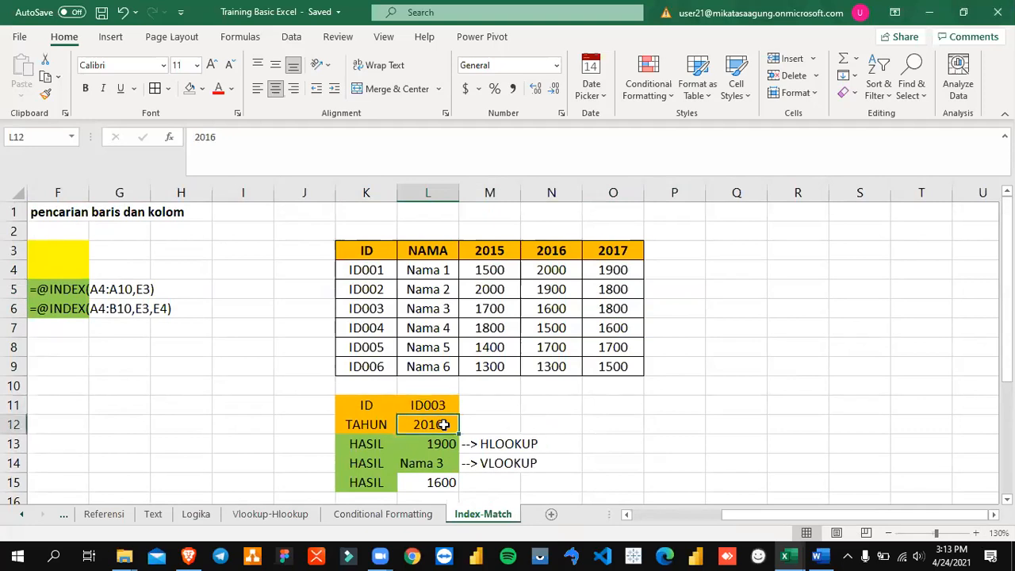
Step: Fill the ID003 cell K6 and its 2016 value in N6 with red
{"action": "left_click", "coordinate": [376, 308]}
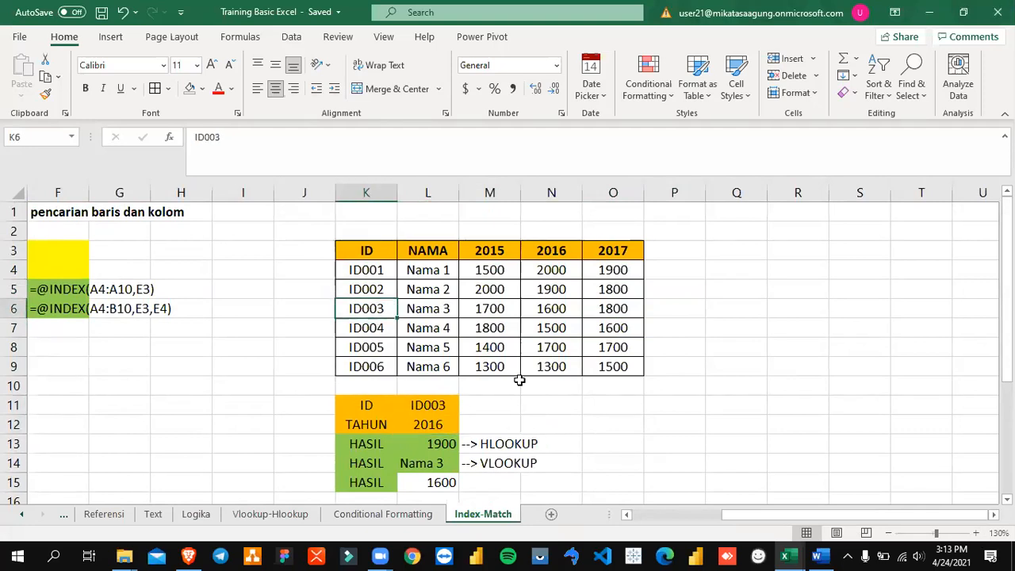
{"action": "left_click", "coordinate": [203, 88]}
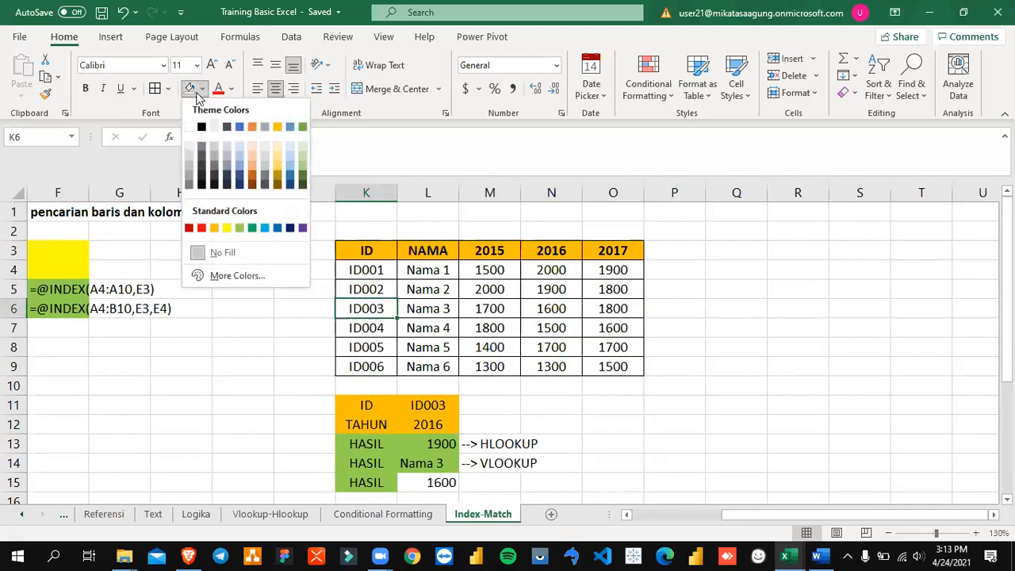
{"action": "left_click", "coordinate": [201, 227]}
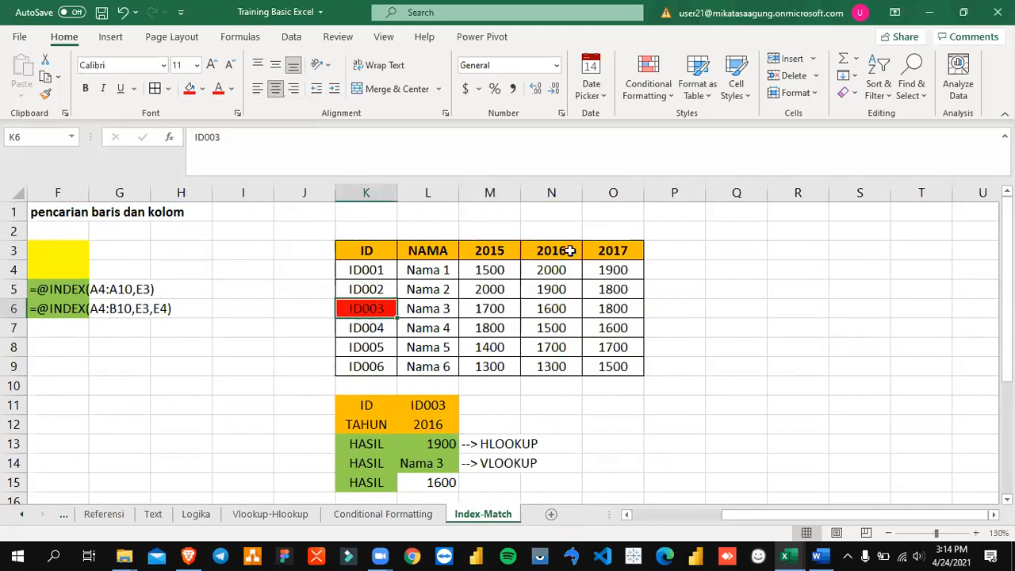
{"action": "left_click", "coordinate": [561, 308]}
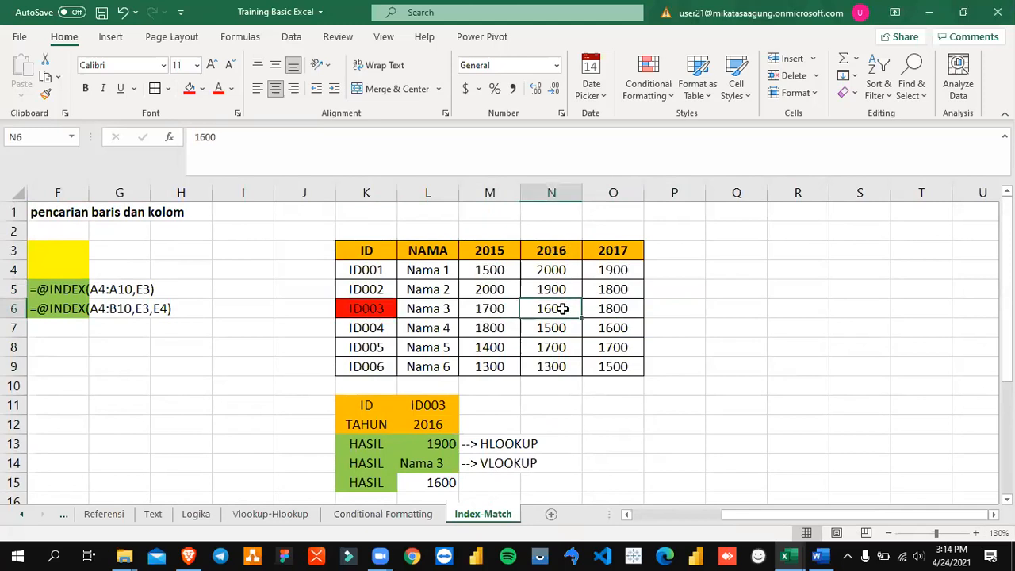
{"action": "left_click", "coordinate": [191, 90]}
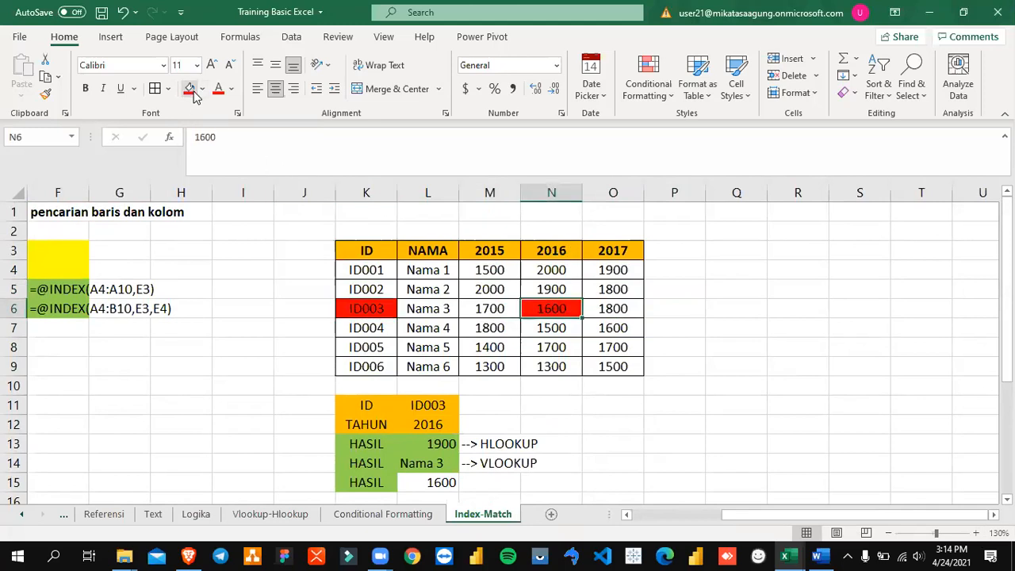
{"action": "left_click", "coordinate": [627, 386]}
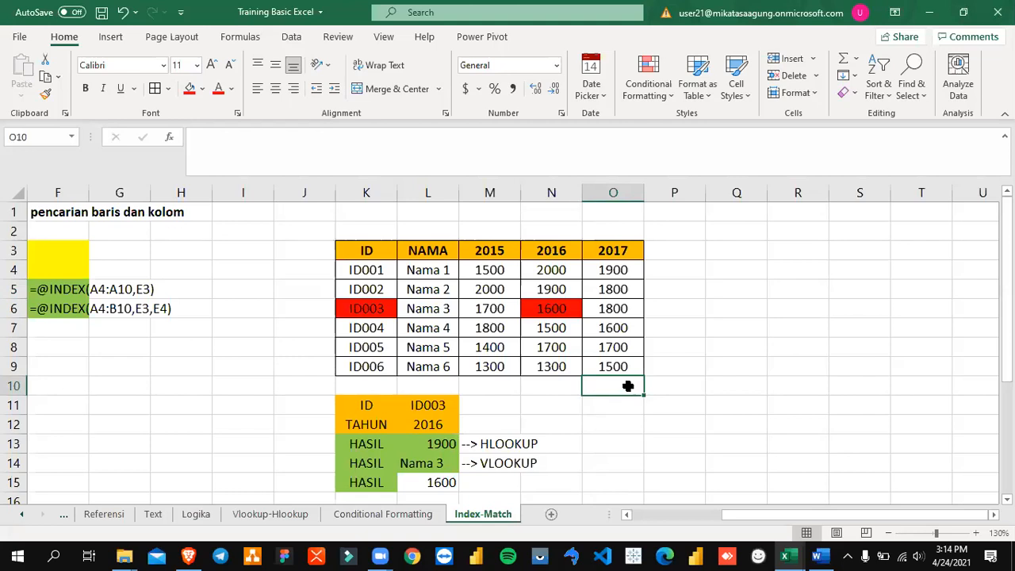
Step: Open the INDEX and MATCH formula in L15 for viewing and trace back through its second MATCH argument
{"action": "scroll", "coordinate": [627, 417], "scroll_direction": "down", "scroll_amount": 1}
{"action": "scroll", "coordinate": [586, 424], "scroll_direction": "up", "scroll_amount": 1}
{"action": "left_click", "coordinate": [446, 481]}
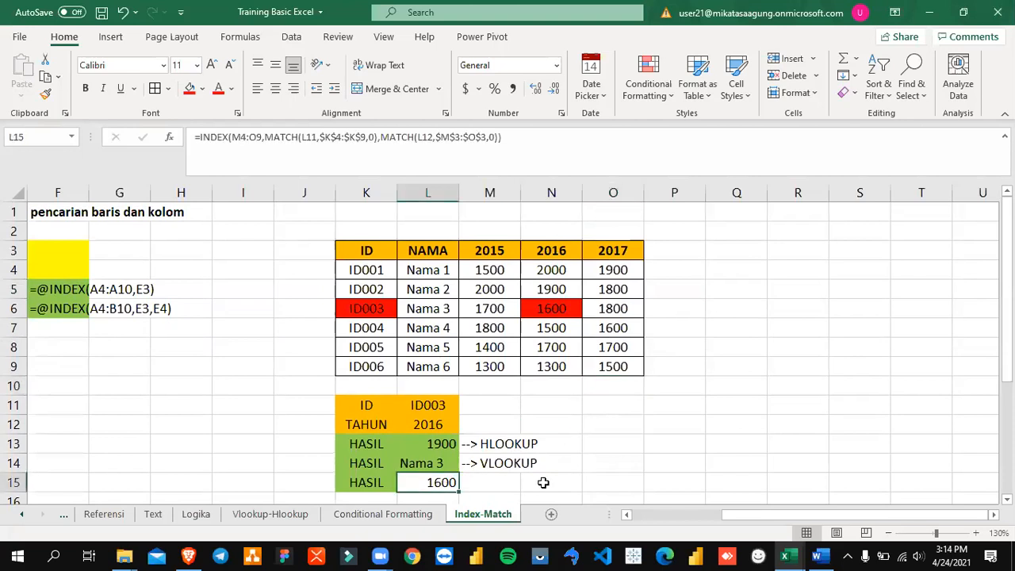
{"action": "key", "text": "F2"}
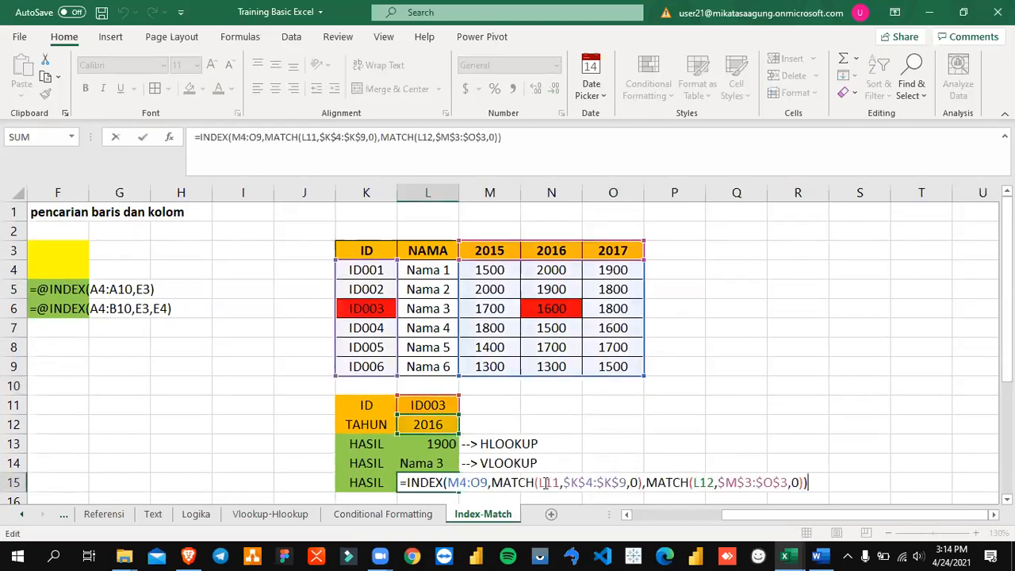
{"action": "key", "text": "Left"}
{"action": "key", "text": "Left"}
{"action": "key", "text": "Left"}
{"action": "key", "text": "Left"}
{"action": "key", "text": "Left"}
{"action": "key", "text": "Left"}
{"action": "key", "text": "Left"}
{"action": "key", "text": "Left"}
{"action": "key", "text": "Left"}
{"action": "key", "text": "Left"}
{"action": "key", "text": "Left"}
{"action": "key", "text": "Left"}
{"action": "key", "text": "Left"}
{"action": "key", "text": "Left"}
{"action": "key", "text": "Left"}
{"action": "key", "text": "Left"}
{"action": "key", "text": "Left"}
{"action": "key", "text": "Left"}
{"action": "key", "text": "Left"}
{"action": "key", "text": "Left"}
{"action": "key", "text": "Left"}
{"action": "key", "text": "Left"}
{"action": "key", "text": "Left"}
{"action": "key", "text": "Left"}
{"action": "key", "text": "Left"}
{"action": "key", "text": "Left"}
{"action": "key", "text": "Left"}
{"action": "key", "text": "Left"}
{"action": "key", "text": "Left"}
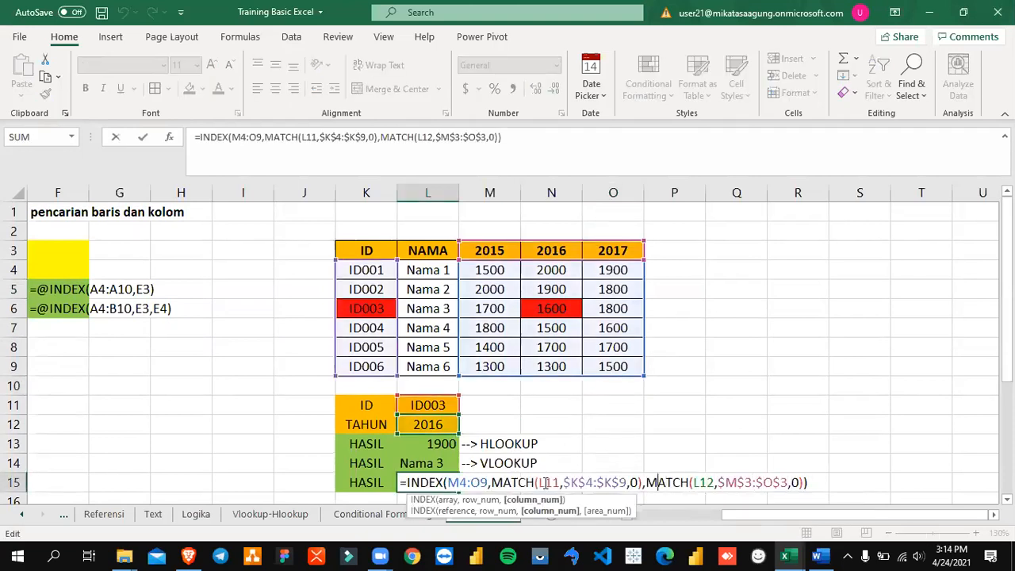
{"action": "scroll", "coordinate": [578, 469], "scroll_direction": "down", "scroll_amount": 2}
{"action": "scroll", "coordinate": [579, 469], "scroll_direction": "up", "scroll_amount": 1}
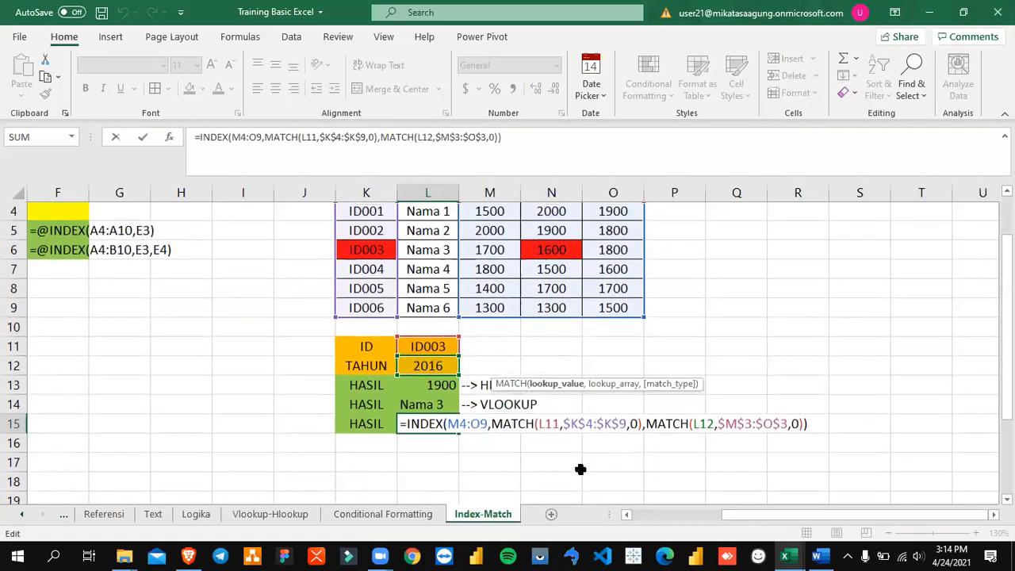
Step: Highlight the array argument M4:O9 inside L15's INDEX formula, compare it with the table, and close the formula
{"action": "key", "text": "Left"}
{"action": "key", "text": "Left"}
{"action": "key", "text": "Left"}
{"action": "key", "text": "Left"}
{"action": "key", "text": "Left"}
{"action": "key", "text": "Left"}
{"action": "key", "text": "Left"}
{"action": "key", "text": "Left"}
{"action": "key", "text": "Left"}
{"action": "key", "text": "Left"}
{"action": "key", "text": "Left"}
{"action": "key", "text": "Left"}
{"action": "key", "text": "Left"}
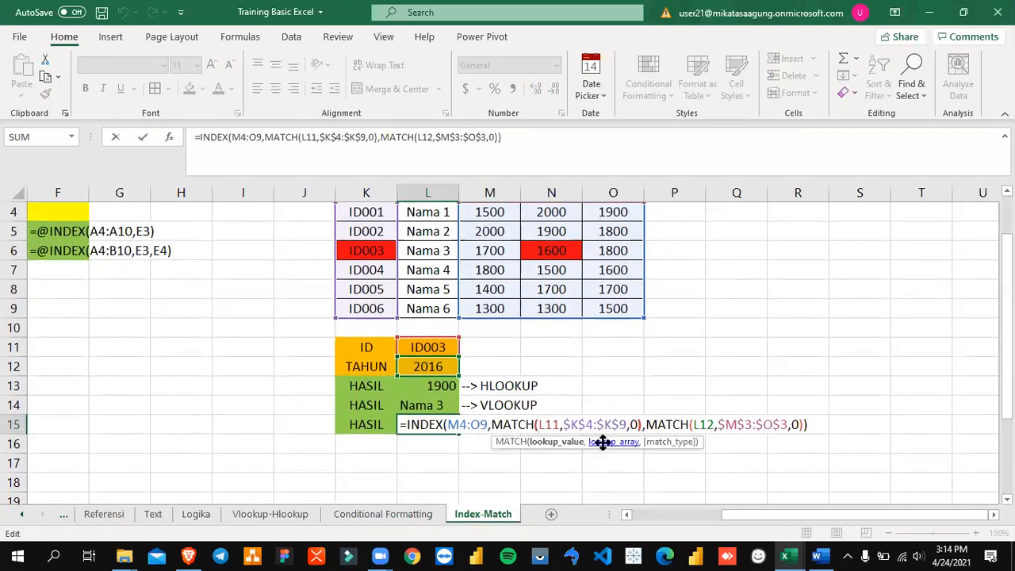
{"action": "key", "text": "shift+Right"}
{"action": "key", "text": "shift+Right"}
{"action": "key", "text": "shift+Right"}
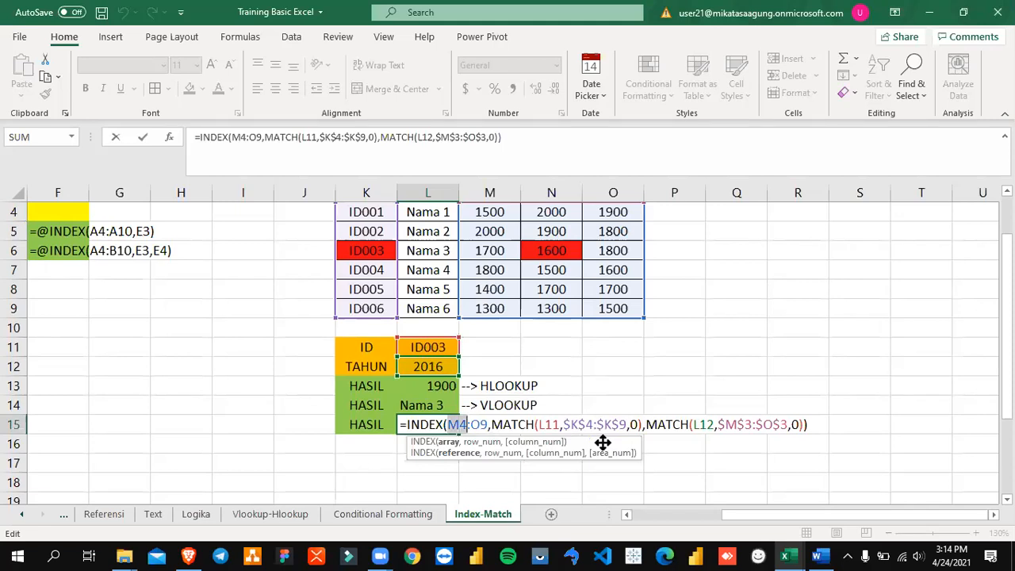
{"action": "key", "text": "shift+Right"}
{"action": "key", "text": "shift+Right"}
{"action": "scroll", "coordinate": [627, 418], "scroll_direction": "up", "scroll_amount": 1}
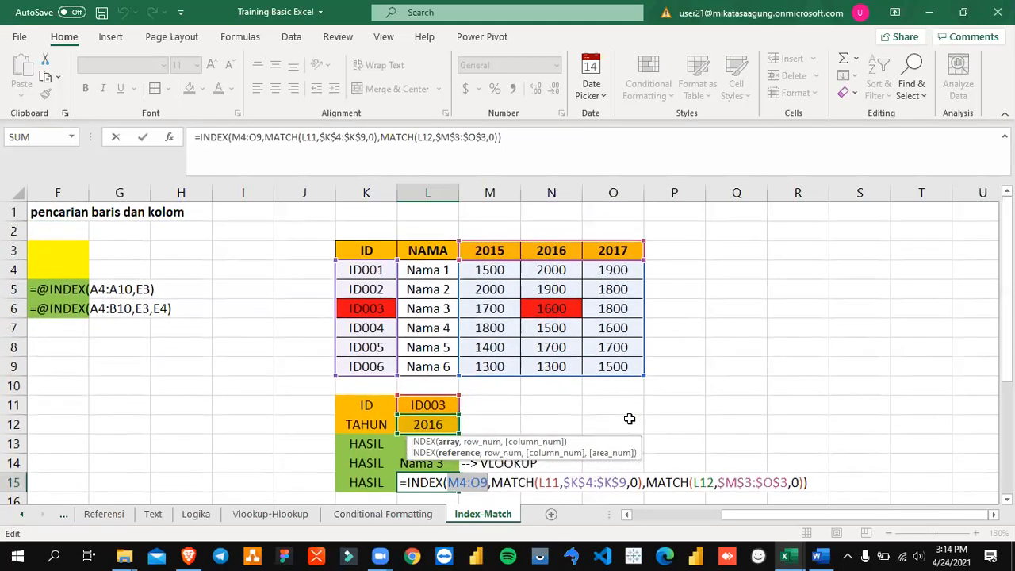
{"action": "scroll", "coordinate": [629, 418], "scroll_direction": "down", "scroll_amount": 1}
{"action": "scroll", "coordinate": [628, 418], "scroll_direction": "down", "scroll_amount": 1}
{"action": "scroll", "coordinate": [629, 417], "scroll_direction": "up", "scroll_amount": 1}
{"action": "key", "text": "ctrl+Return"}
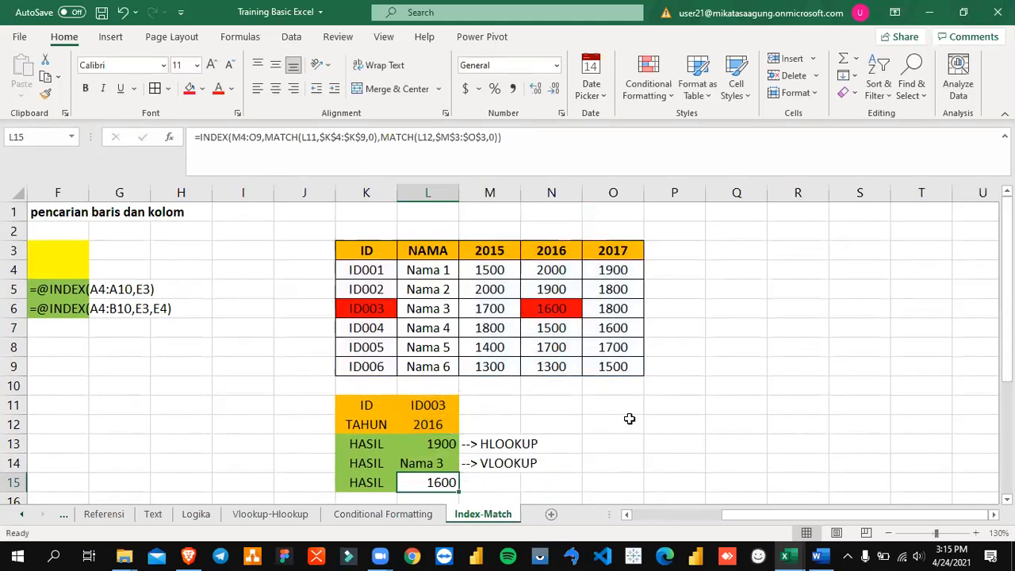
Step: Select the table's 2015 to 2017 data block, and highlight the corresponding M4:O9 array in L15's reopened formula
{"action": "left_click_drag", "start_coordinate": [491, 253], "coordinate": [617, 370]}
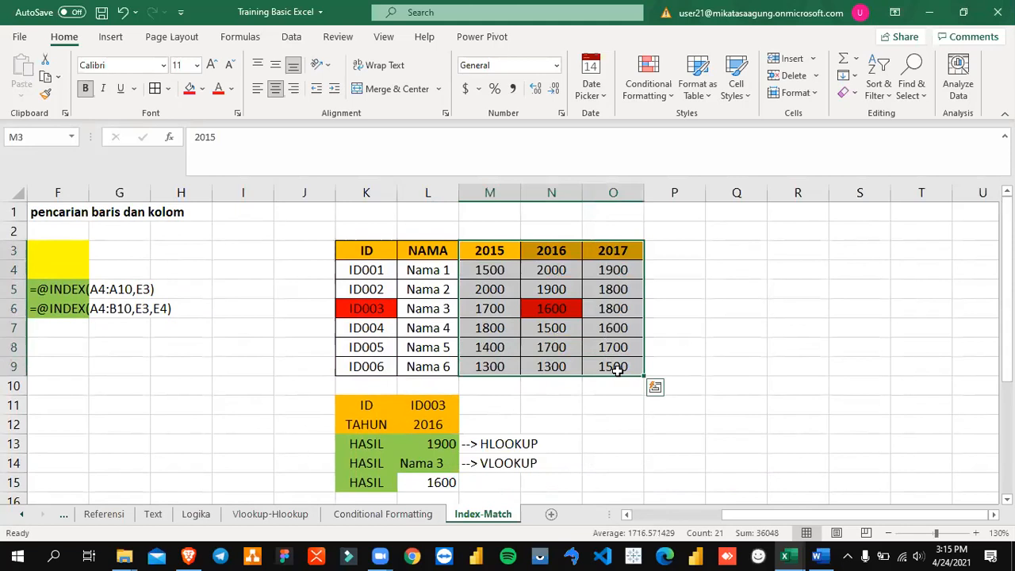
{"action": "left_click", "coordinate": [609, 328]}
{"action": "left_click_drag", "start_coordinate": [508, 249], "coordinate": [615, 370]}
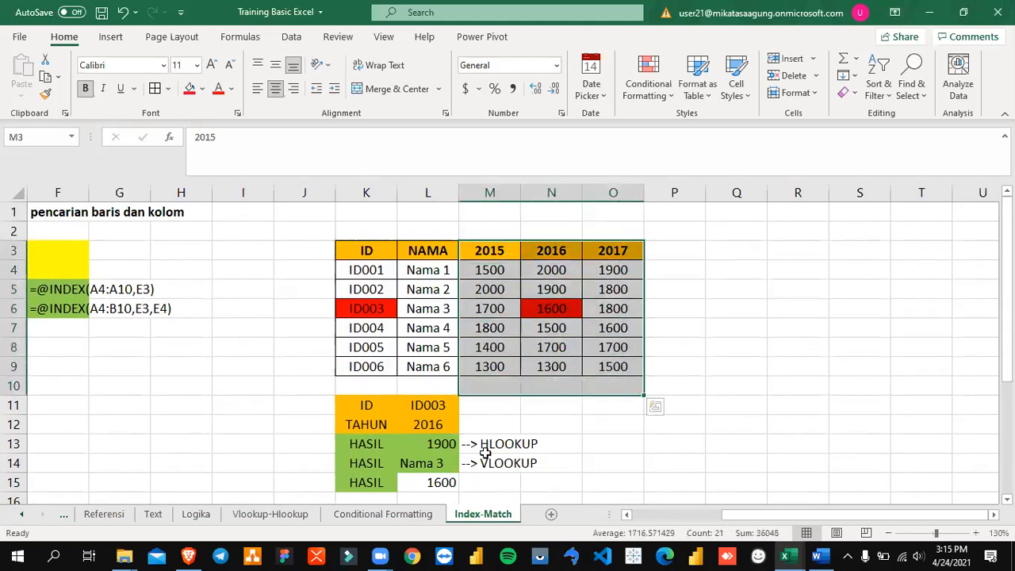
{"action": "double_click", "coordinate": [441, 482]}
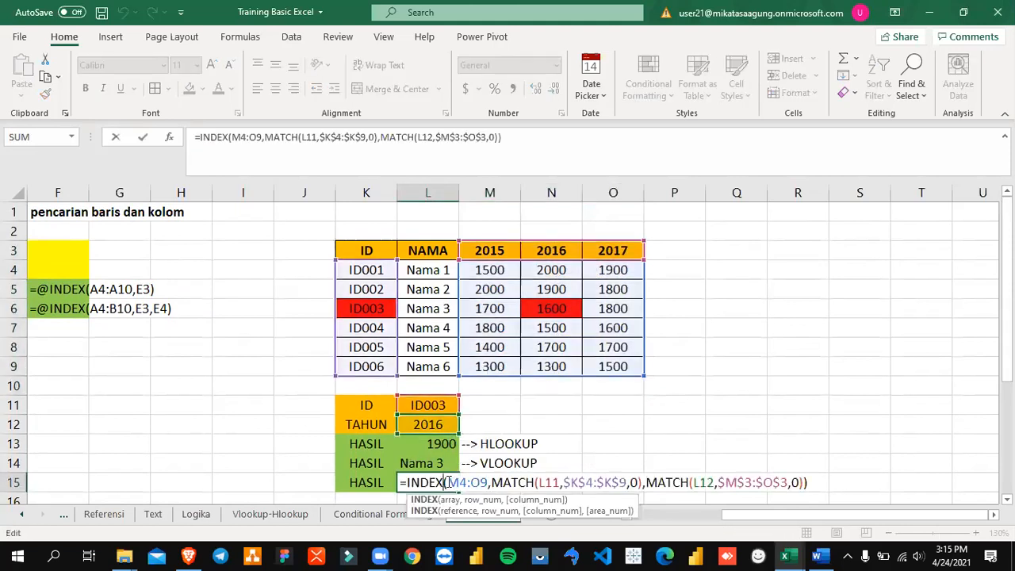
{"action": "left_click_drag", "start_coordinate": [449, 482], "coordinate": [488, 485]}
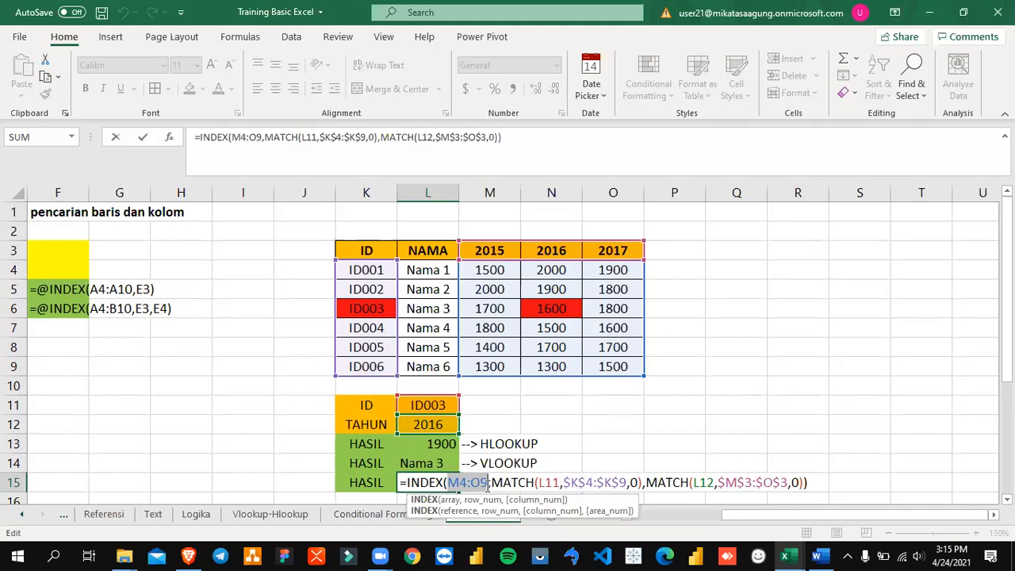
{"action": "scroll", "coordinate": [540, 478], "scroll_direction": "down", "scroll_amount": 1}
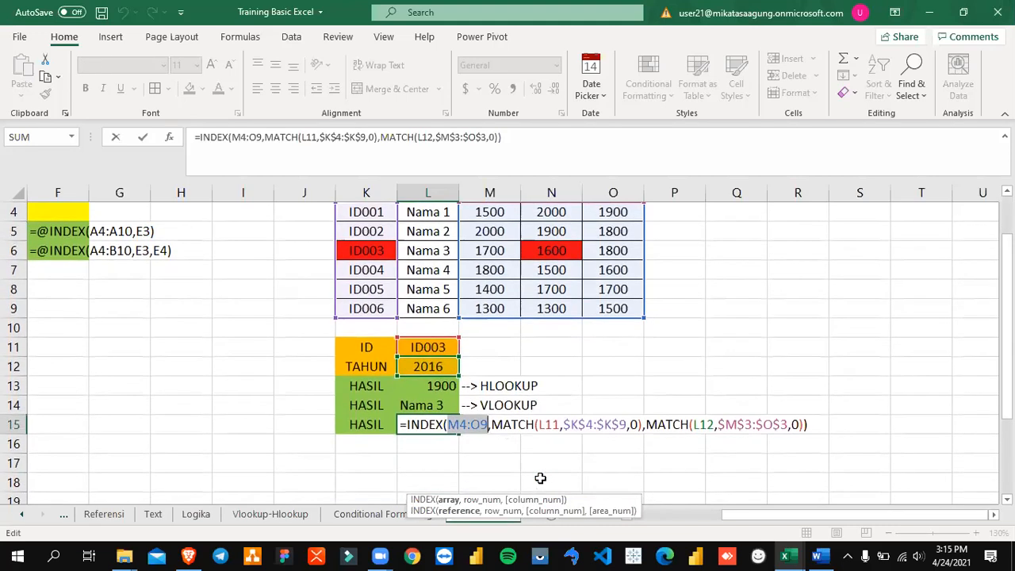
{"action": "scroll", "coordinate": [540, 478], "scroll_direction": "up", "scroll_amount": 1}
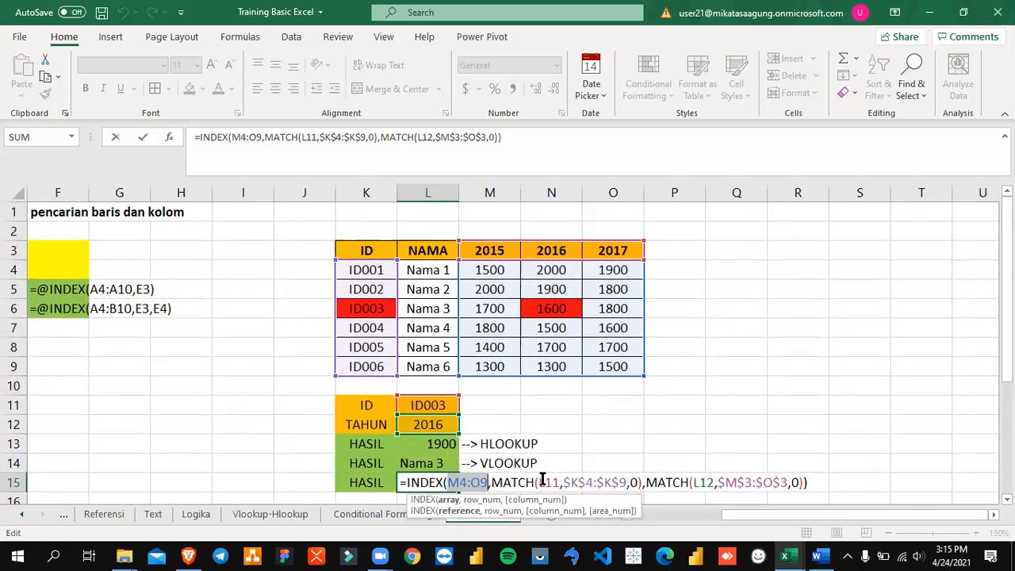
Step: Examine the first MATCH function in L15's formula as the row number, highlighting its lookup value L11
{"action": "left_click_drag", "start_coordinate": [490, 482], "coordinate": [543, 482]}
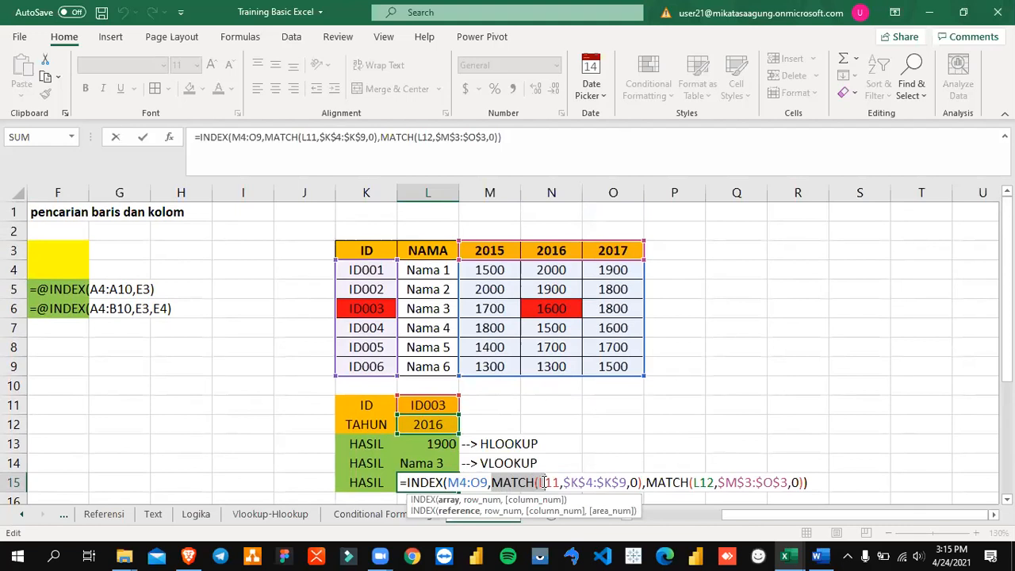
{"action": "left_click", "coordinate": [516, 482]}
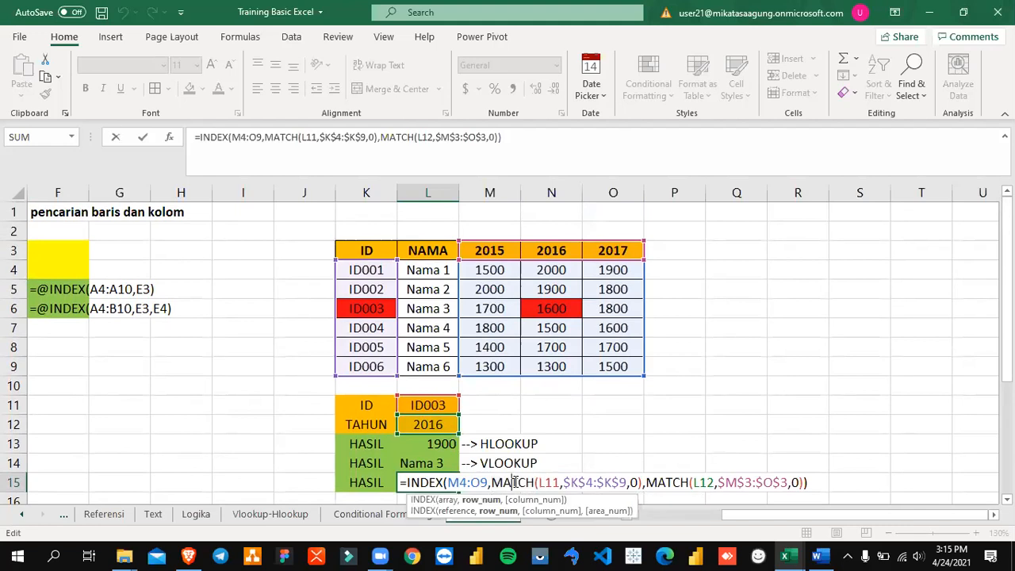
{"action": "left_click_drag", "start_coordinate": [491, 482], "coordinate": [560, 482]}
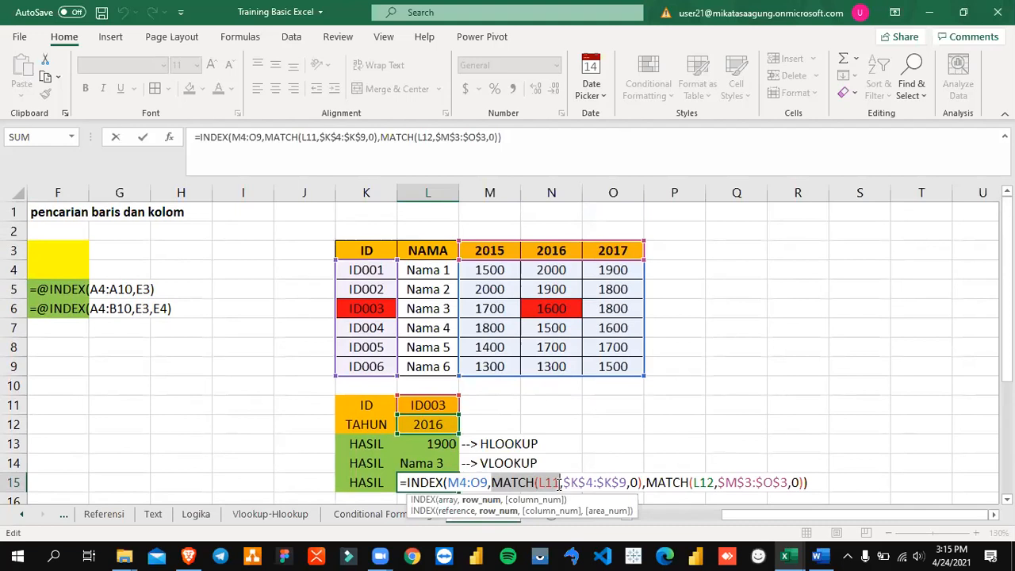
{"action": "left_click_drag", "start_coordinate": [560, 482], "coordinate": [560, 482]}
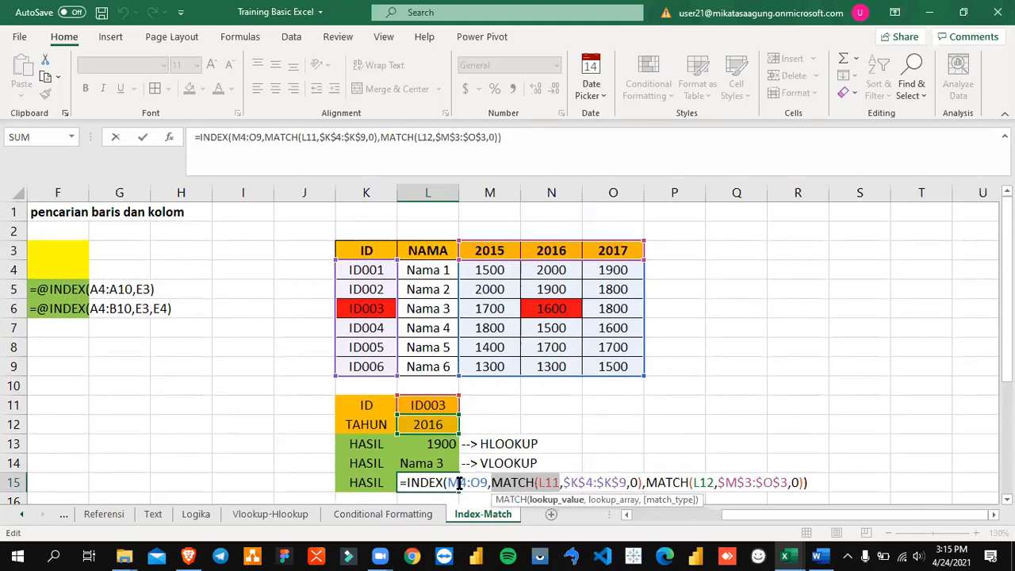
{"action": "left_click_drag", "start_coordinate": [537, 486], "coordinate": [559, 488]}
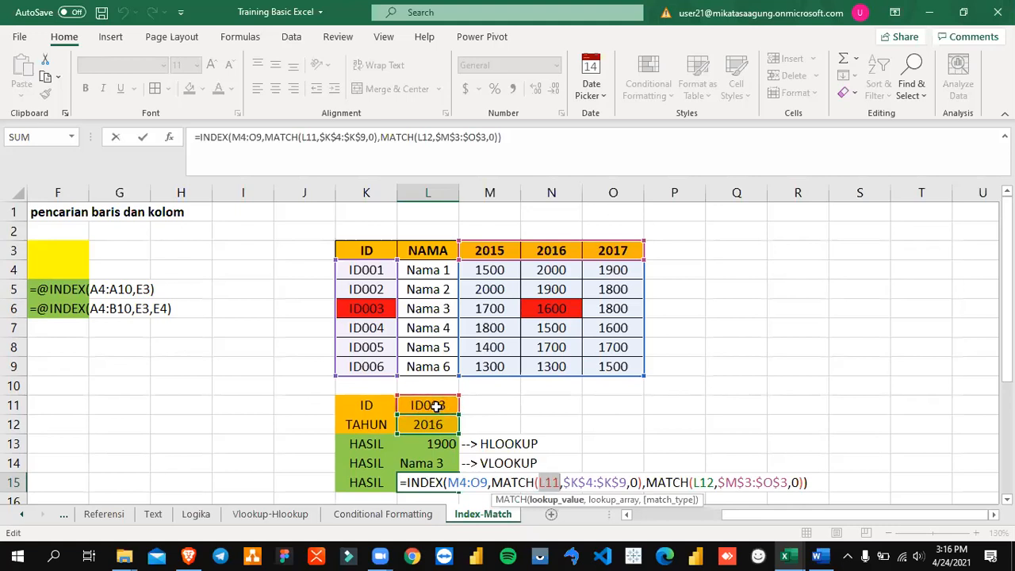
Step: Examine the first MATCH function in L15's formula, highlighting its lookup value L11, lookup array $K$4:$K$9 and match type 0
{"action": "left_click", "coordinate": [573, 485]}
{"action": "left_click_drag", "start_coordinate": [572, 485], "coordinate": [626, 490]}
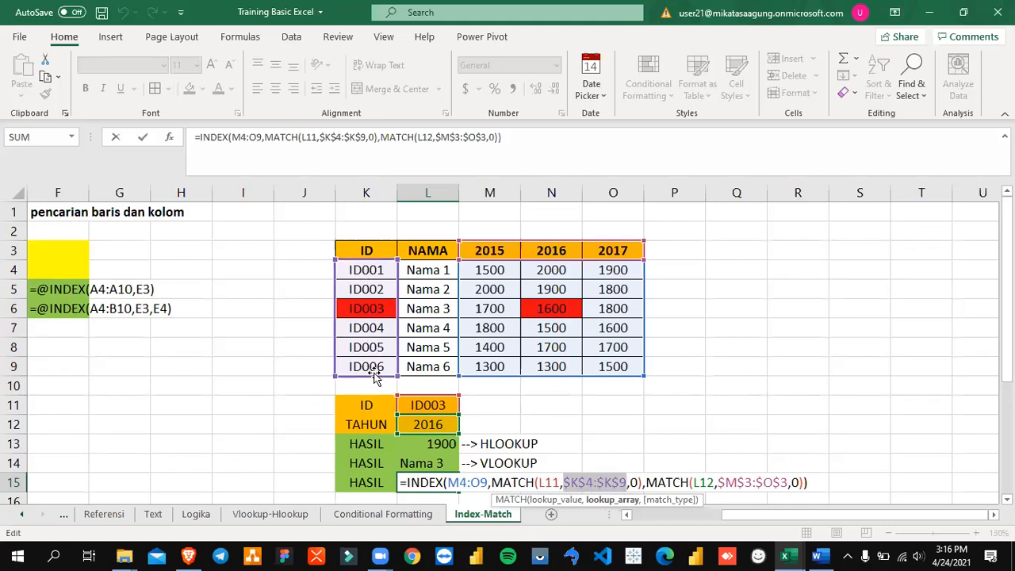
{"action": "left_click_drag", "start_coordinate": [630, 484], "coordinate": [646, 486]}
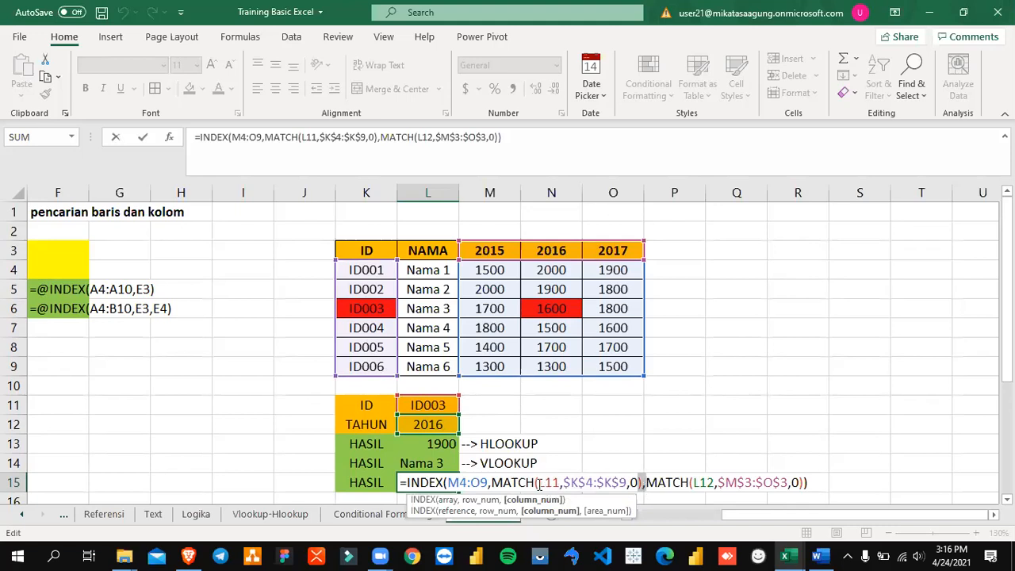
{"action": "left_click_drag", "start_coordinate": [538, 483], "coordinate": [555, 482]}
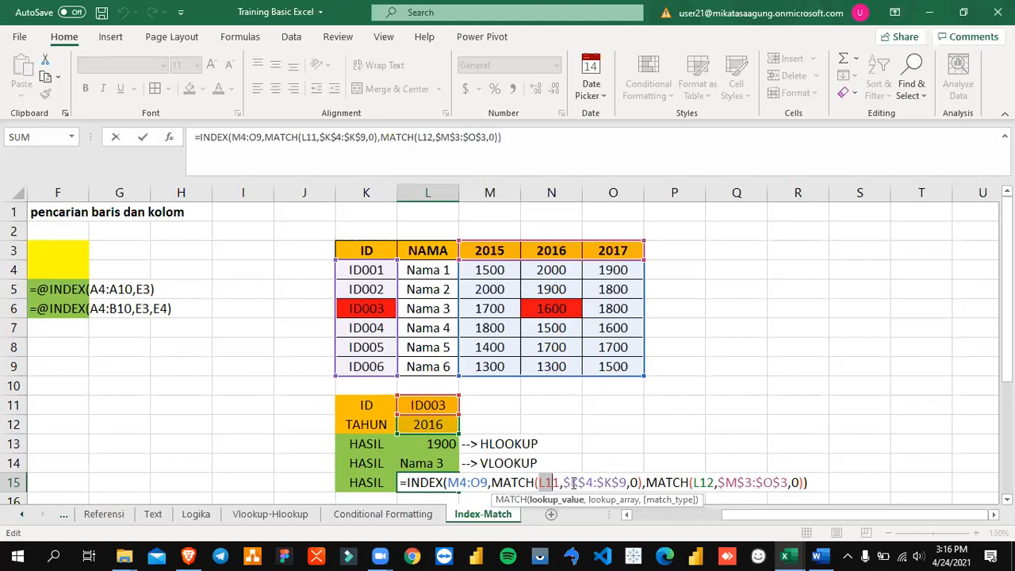
{"action": "left_click_drag", "start_coordinate": [563, 482], "coordinate": [631, 485]}
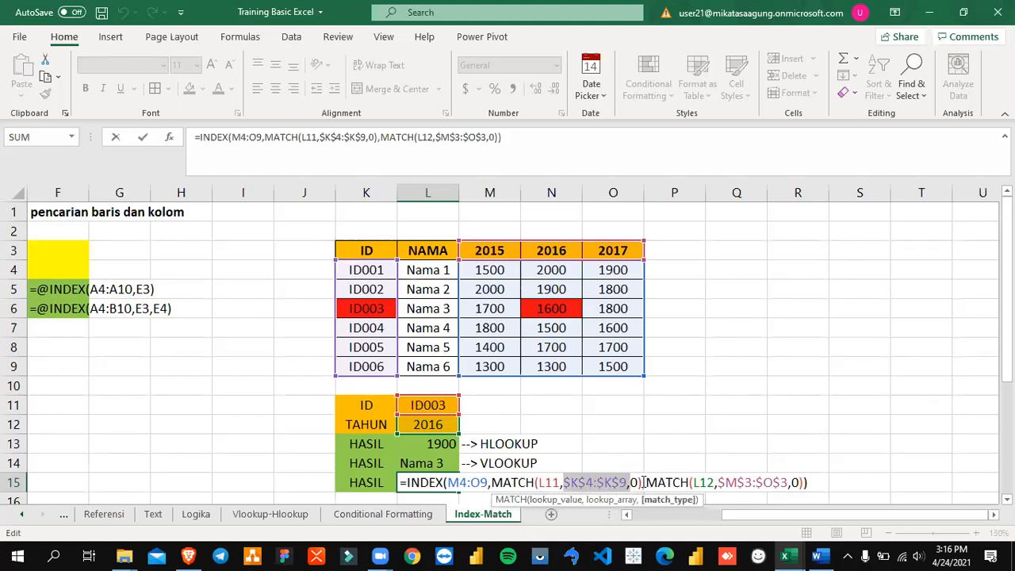
{"action": "left_click_drag", "start_coordinate": [639, 482], "coordinate": [538, 484]}
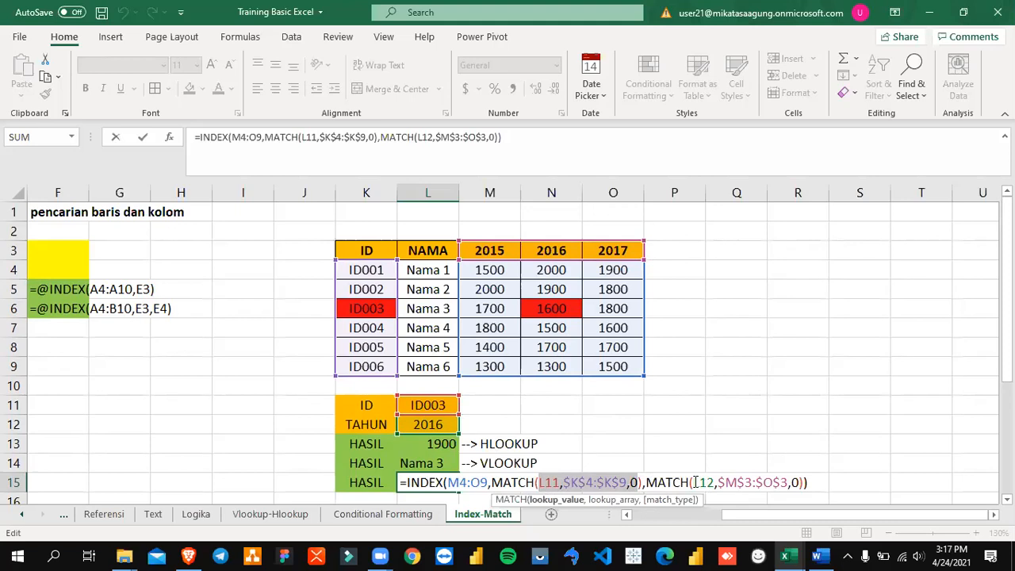
Step: Examine the second MATCH function's arguments L12, $M$3:$O$3 and 0 in L15's formula, and close the formula
{"action": "left_click_drag", "start_coordinate": [694, 482], "coordinate": [713, 485]}
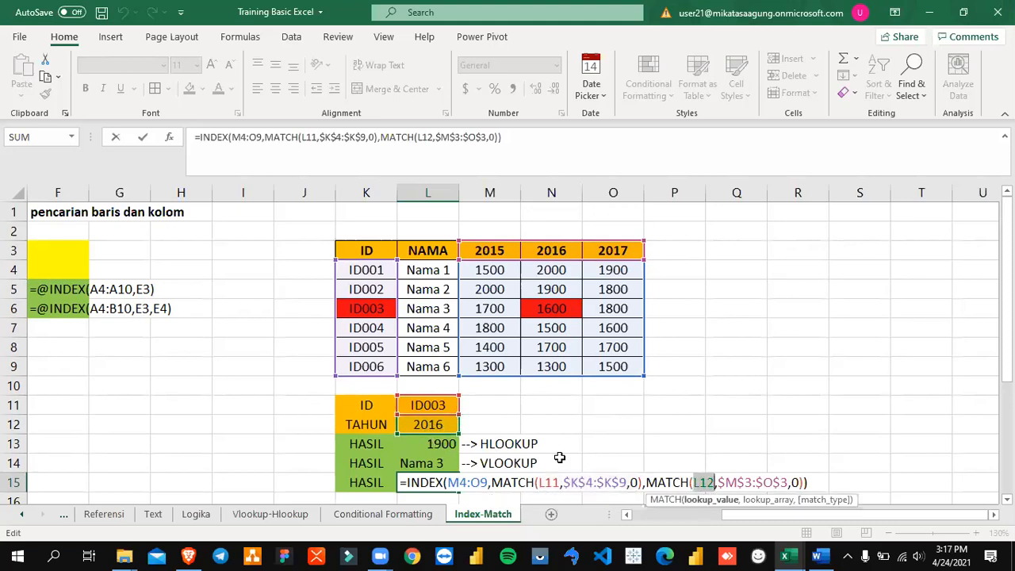
{"action": "left_click_drag", "start_coordinate": [717, 482], "coordinate": [788, 484]}
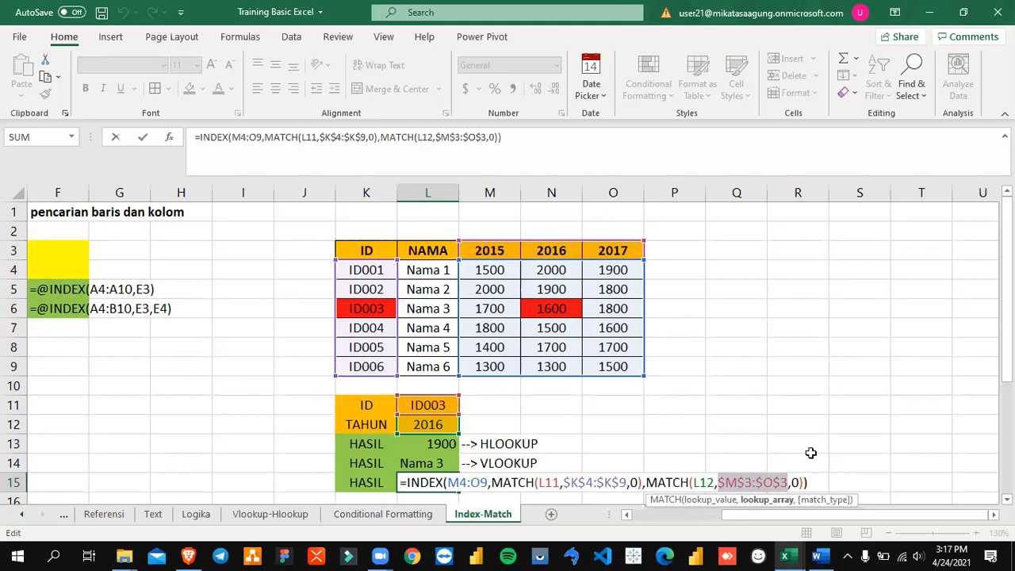
{"action": "left_click", "coordinate": [795, 483]}
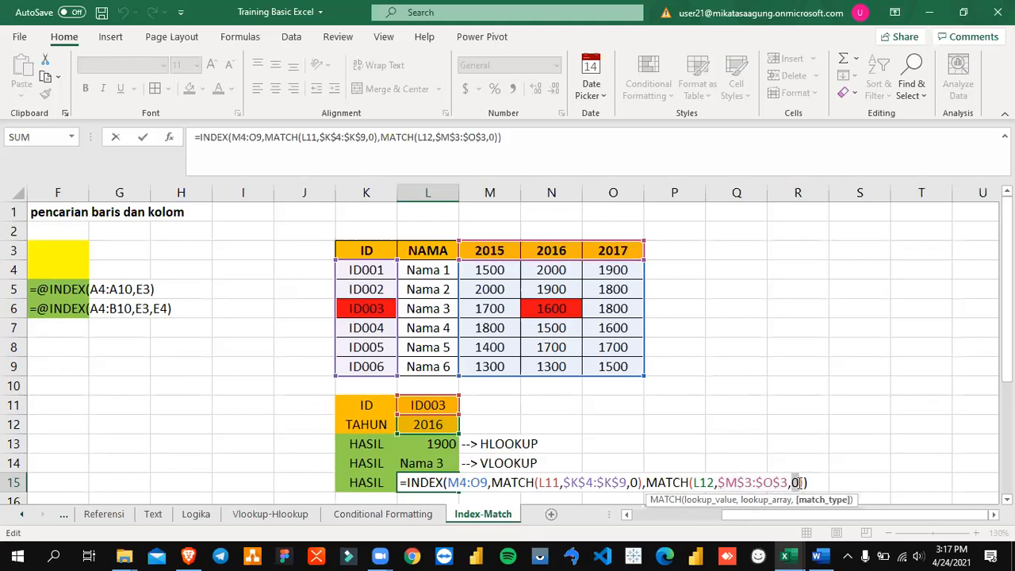
{"action": "left_click", "coordinate": [802, 483]}
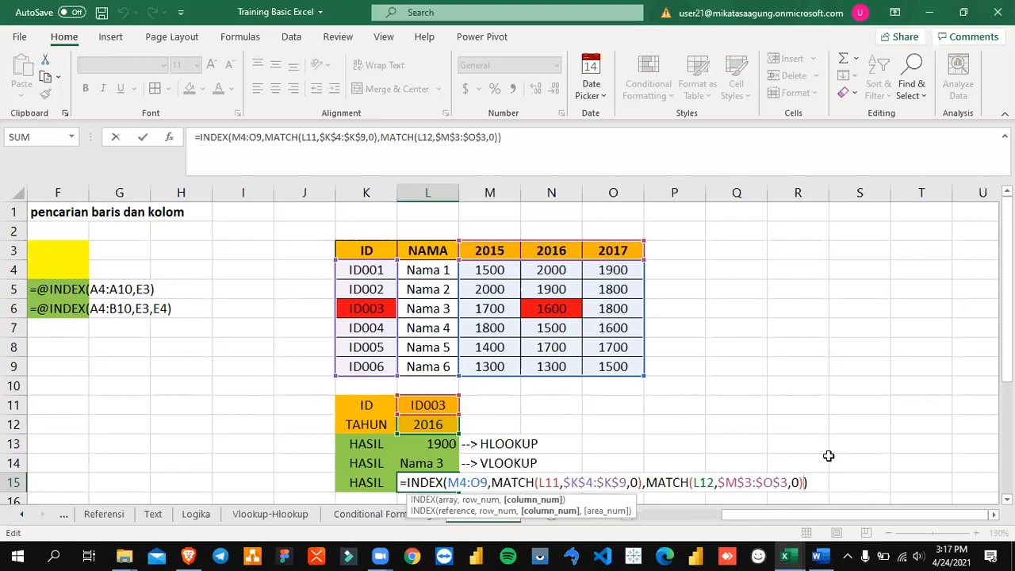
{"action": "key", "text": "Return"}
Step: Test the lookup formulas by setting the TAHUN value in L12 to 2017
{"action": "key", "text": "Up"}
{"action": "key", "text": "Up"}
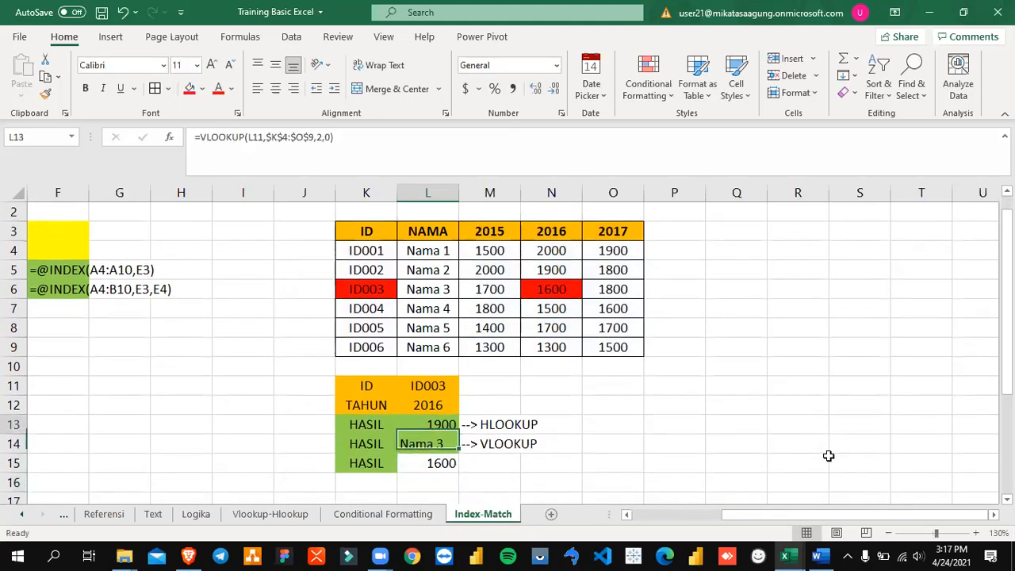
{"action": "key", "text": "Up"}
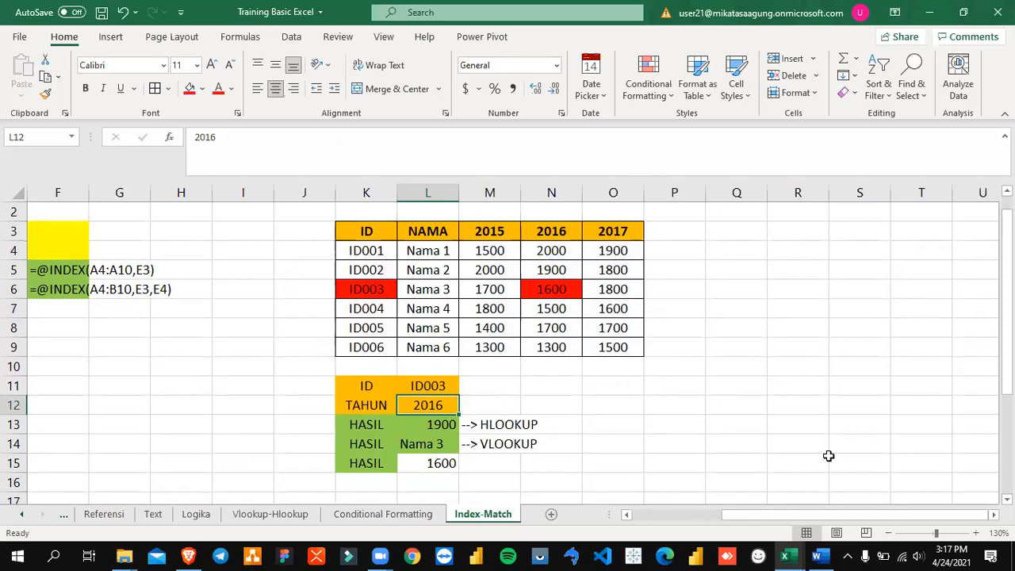
{"action": "type", "text": "2017"}
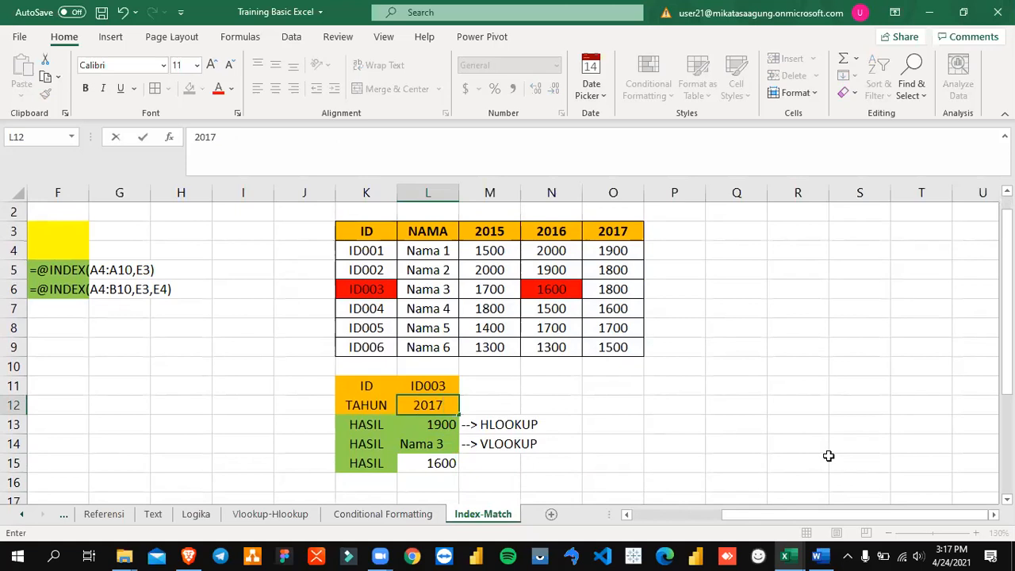
{"action": "key", "text": "Return"}
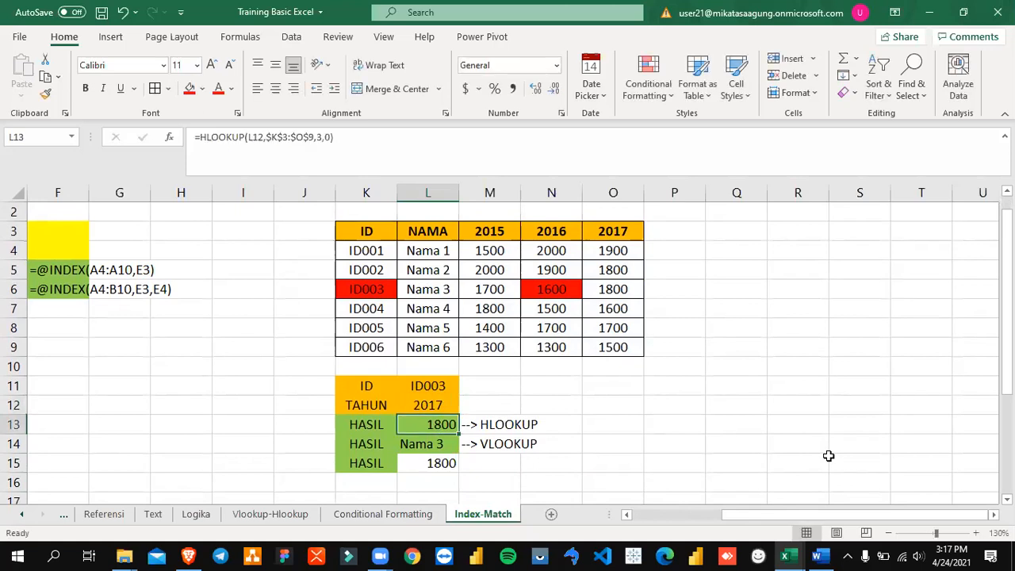
Step: Set the TAHUN lookup value in L12 to 2015
{"action": "key", "text": "Up"}
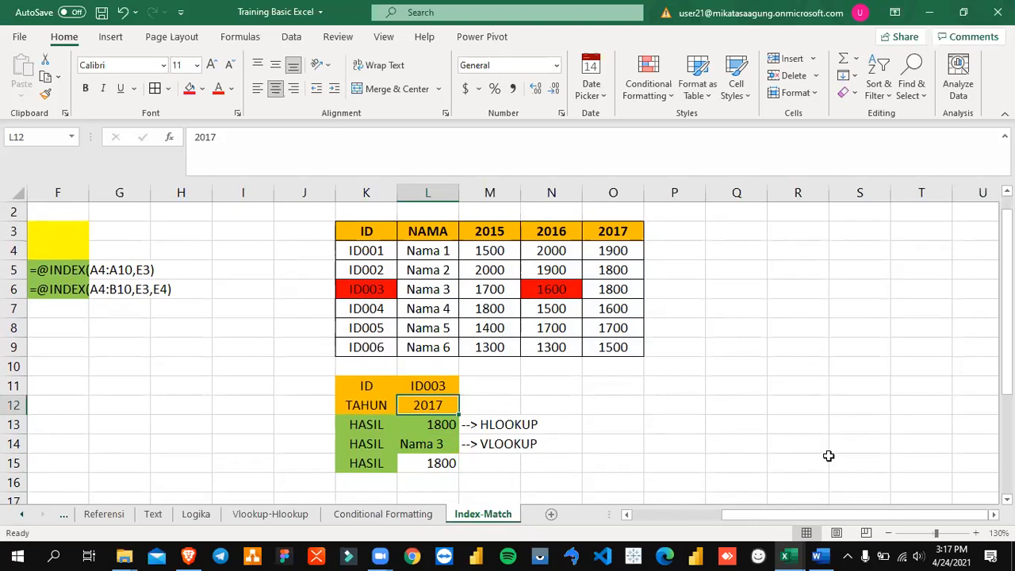
{"action": "type", "text": "2"}
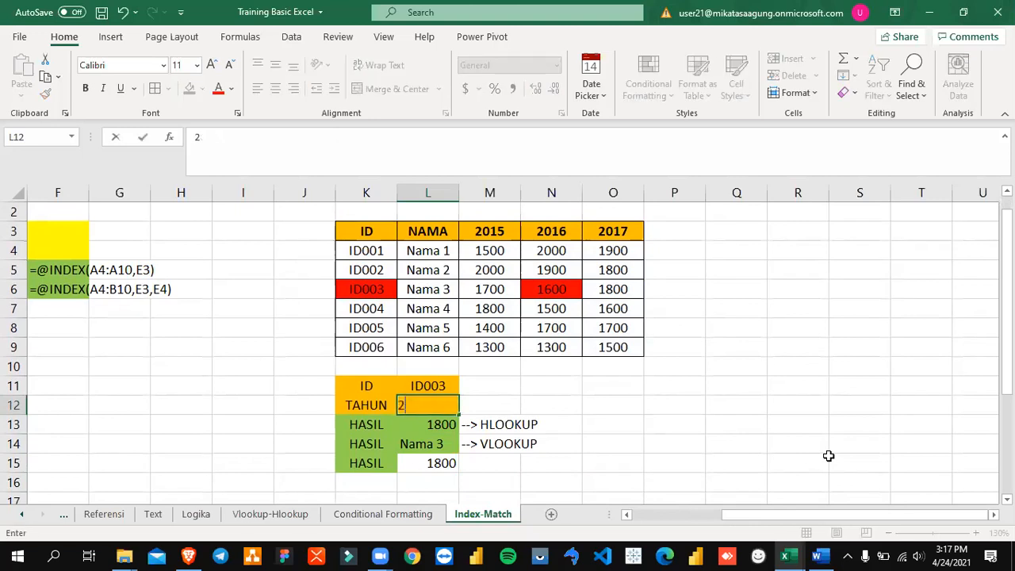
{"action": "type", "text": "015"}
{"action": "key", "text": "Return"}
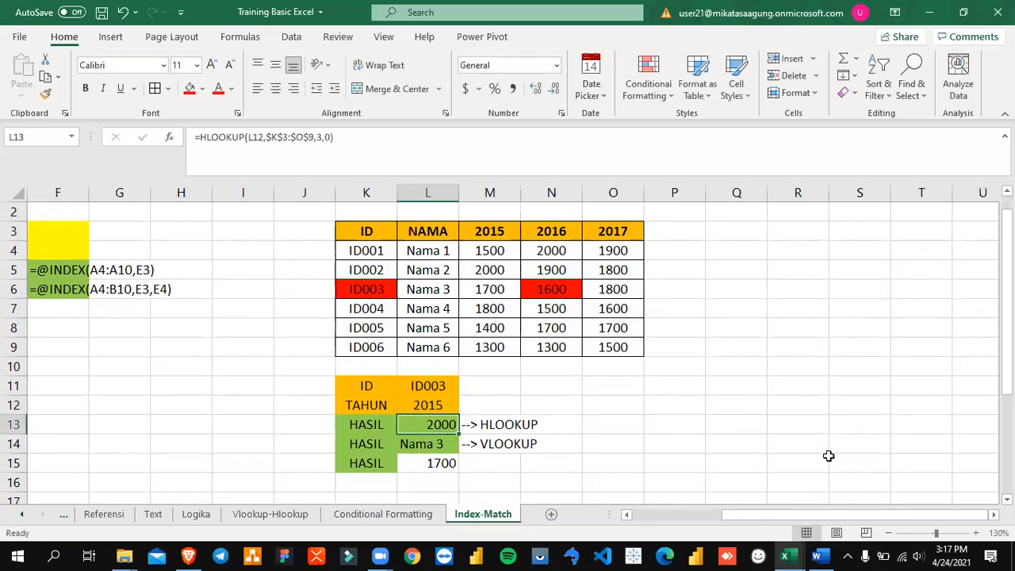
Step: Set the ID lookup value in L11 to ID001
{"action": "key", "text": "Up"}
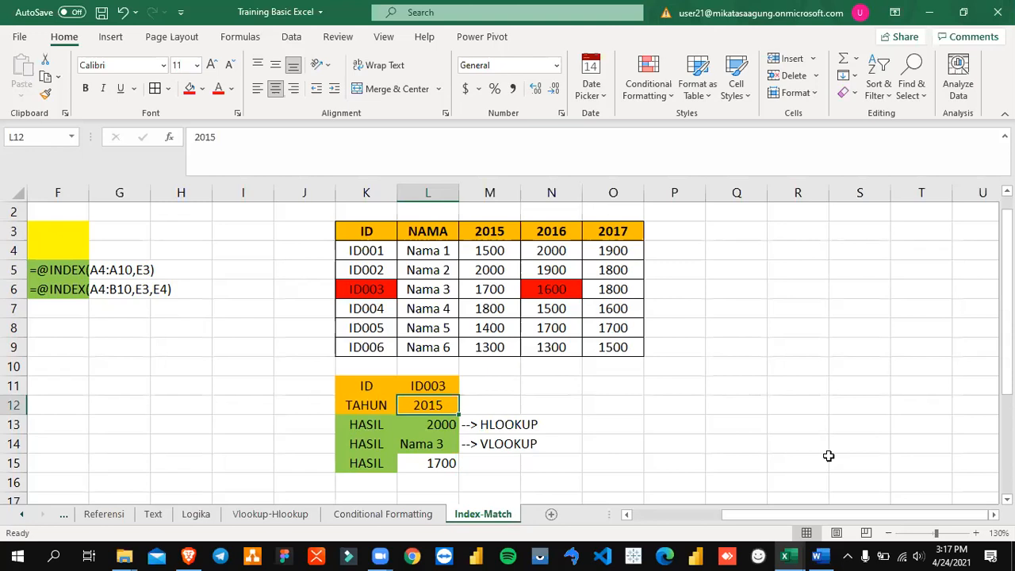
{"action": "key", "text": "Up"}
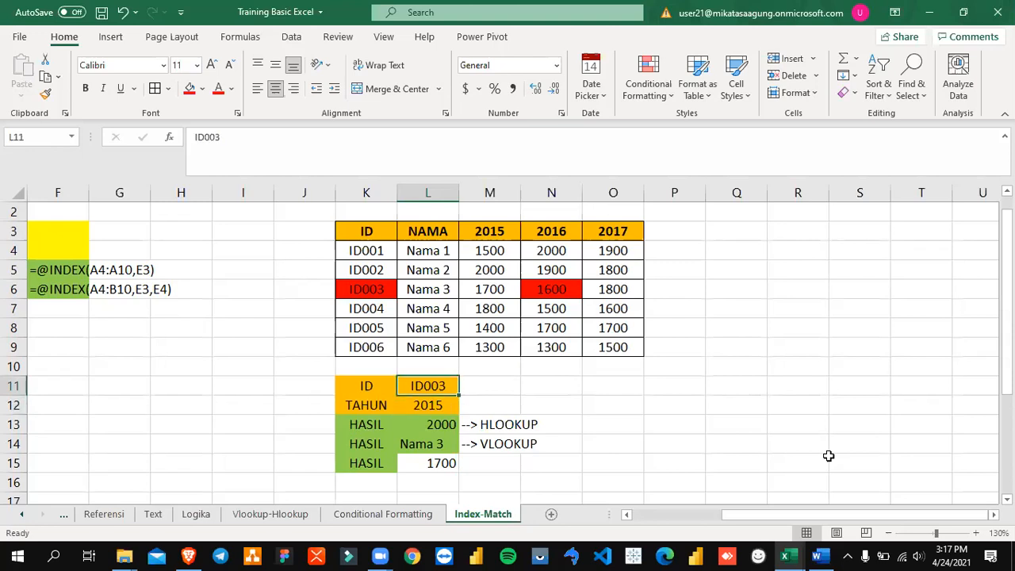
{"action": "type", "text": "ID"}
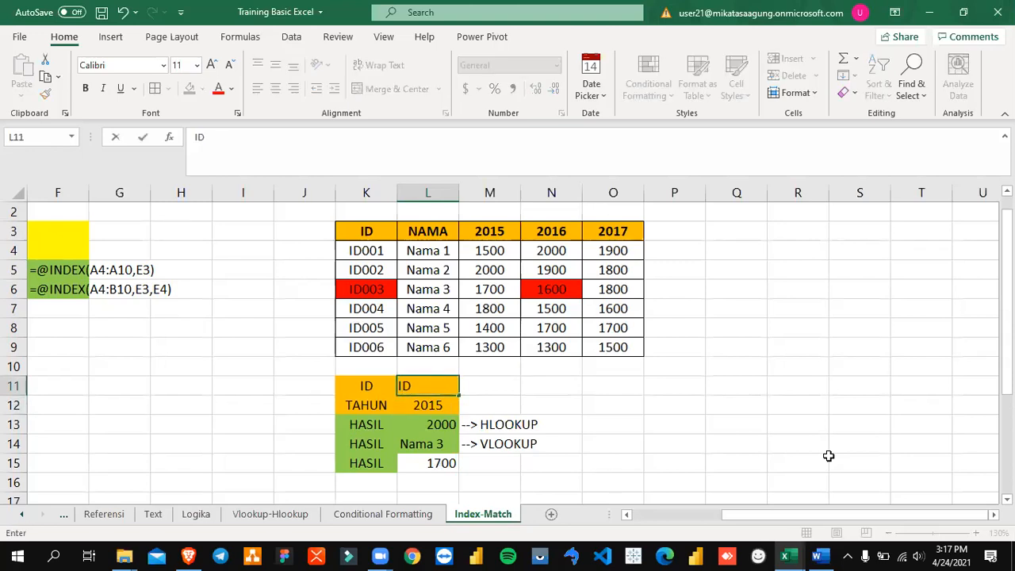
{"action": "type", "text": "001"}
{"action": "key", "text": "Return"}
Step: Fill the INDEX and MATCH result cell L15 with the standard yellow colour
{"action": "key", "text": "Down"}
{"action": "key", "text": "Down"}
{"action": "key", "text": "Down"}
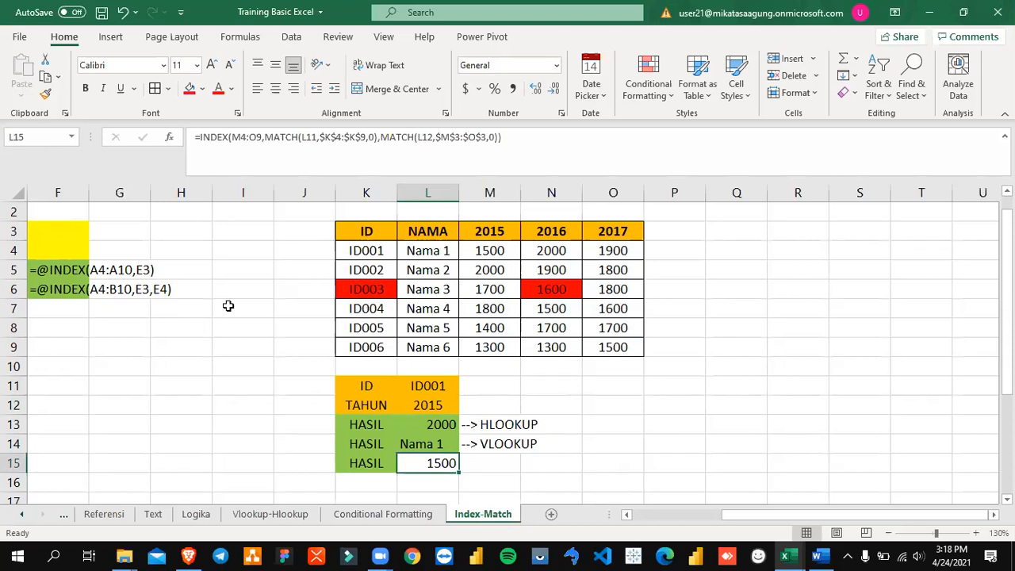
{"action": "left_click", "coordinate": [202, 90]}
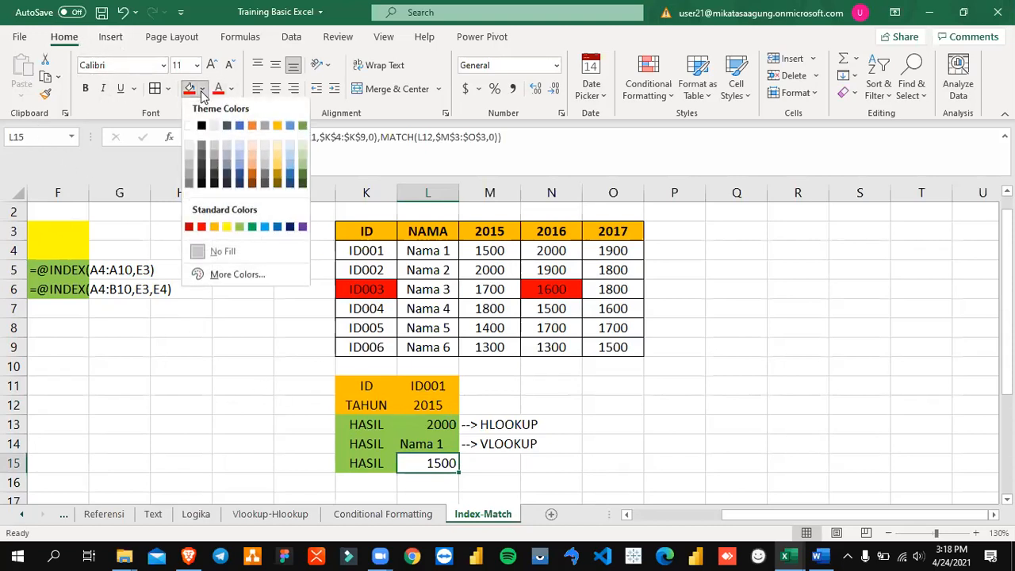
{"action": "left_click", "coordinate": [231, 228]}
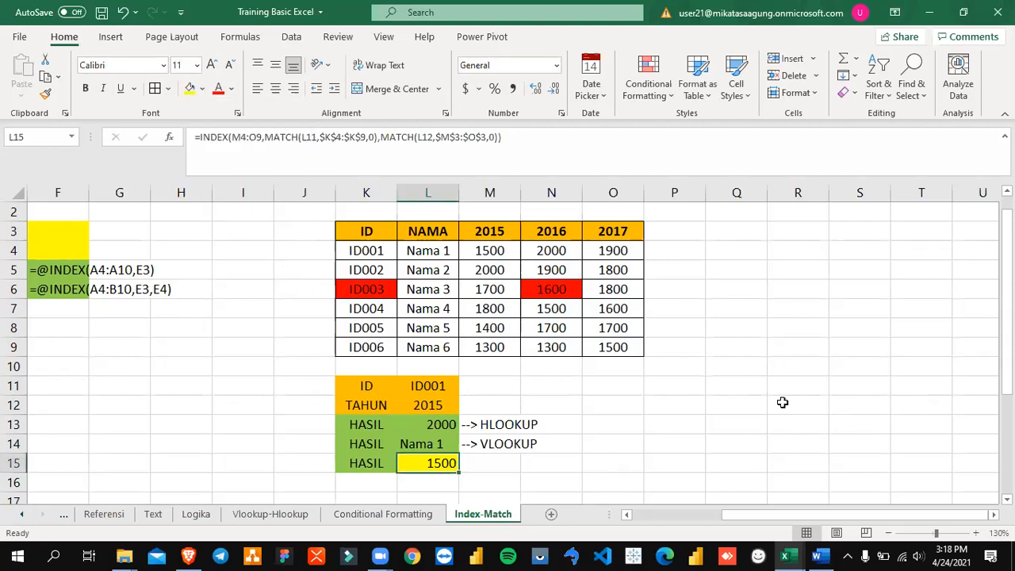
Step: Compare the HLOOKUP formula in L13, the VLOOKUP formula in L14 and the INDEX-MATCH formula in L15
{"action": "left_click", "coordinate": [504, 425]}
{"action": "left_click_drag", "start_coordinate": [446, 424], "coordinate": [466, 426]}
{"action": "left_click", "coordinate": [438, 427]}
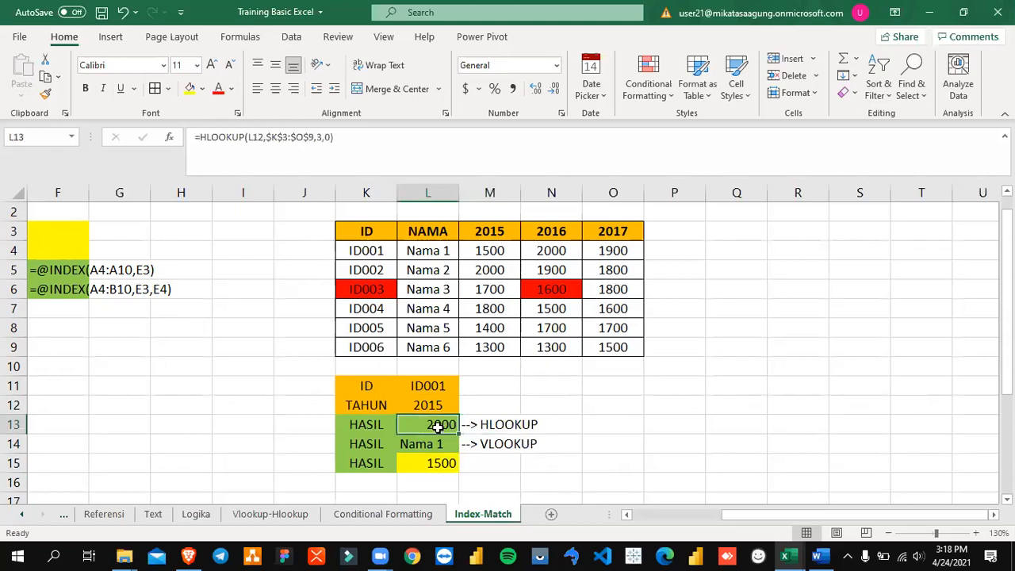
{"action": "left_click", "coordinate": [437, 447]}
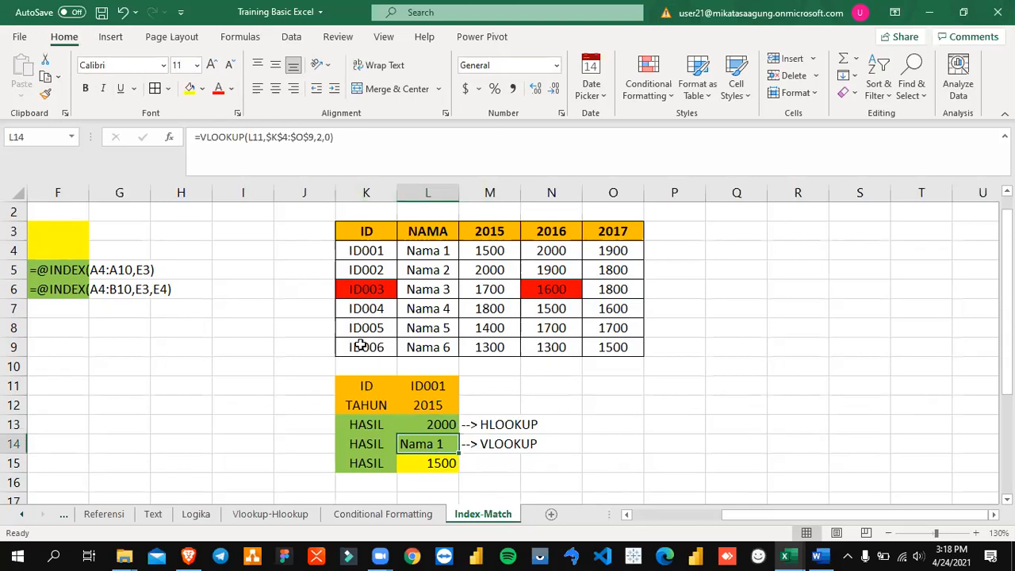
{"action": "left_click", "coordinate": [441, 469]}
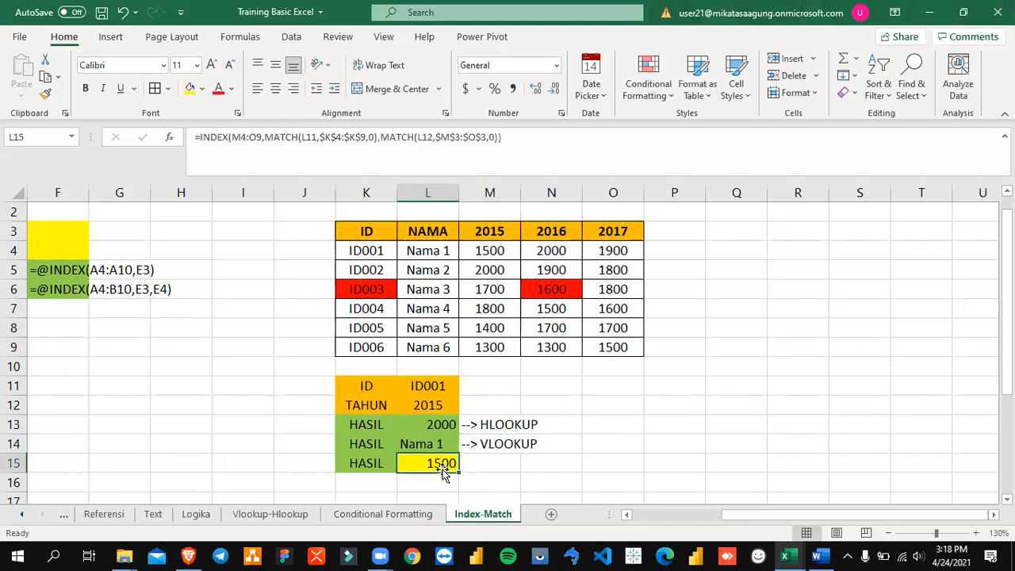
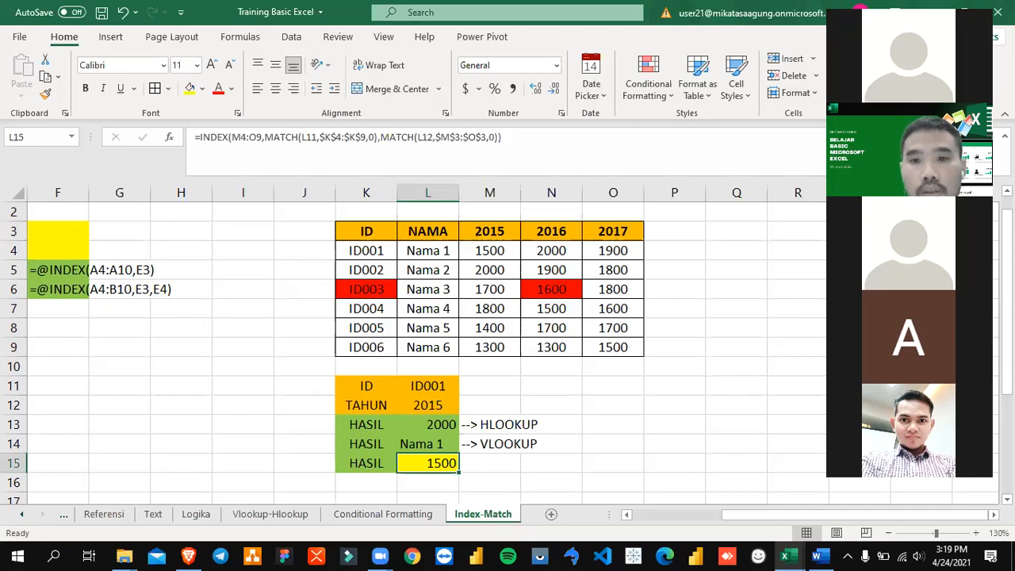
Step: Review the INDEX-MATCH formula in L15 against the ID and TAHUN lookup values and the yearly data table
{"action": "left_click", "coordinate": [623, 385]}
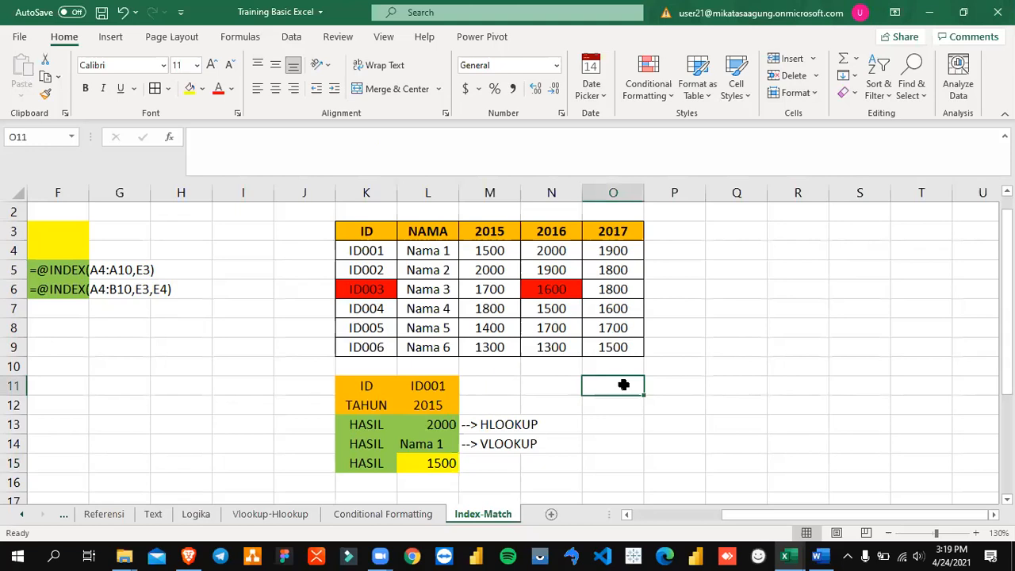
{"action": "left_click", "coordinate": [435, 463]}
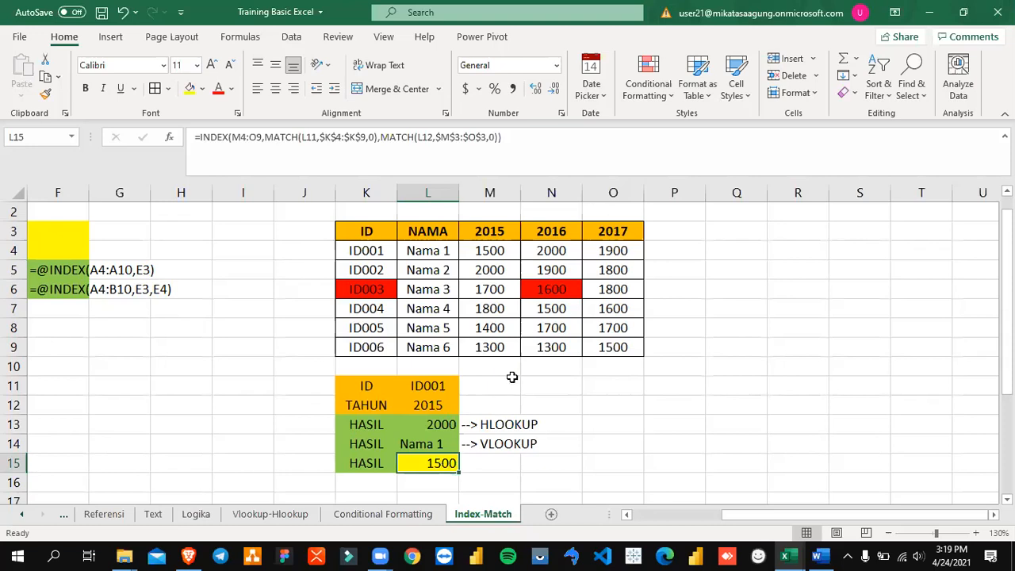
{"action": "left_click", "coordinate": [522, 321]}
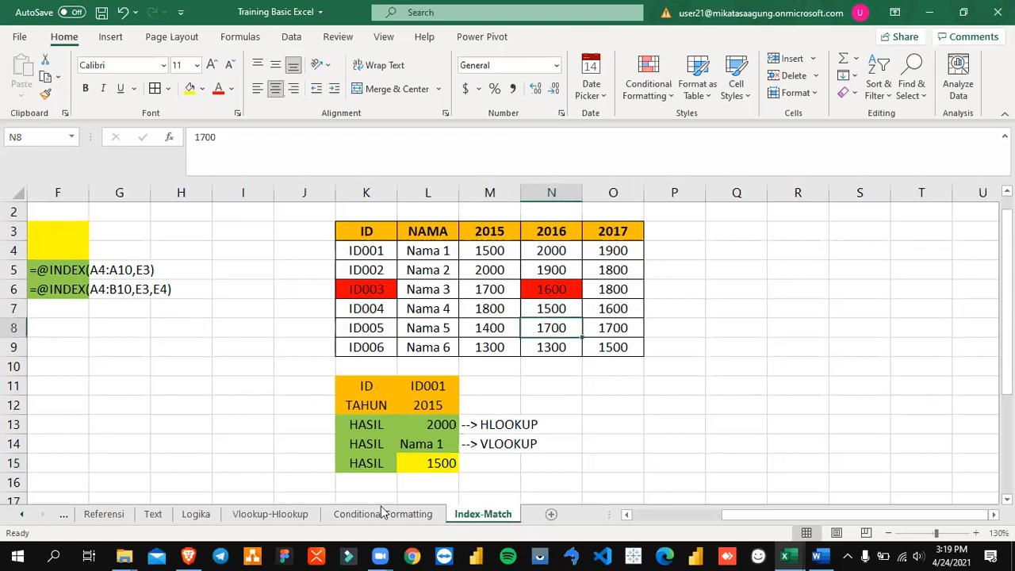
{"action": "left_click", "coordinate": [436, 465]}
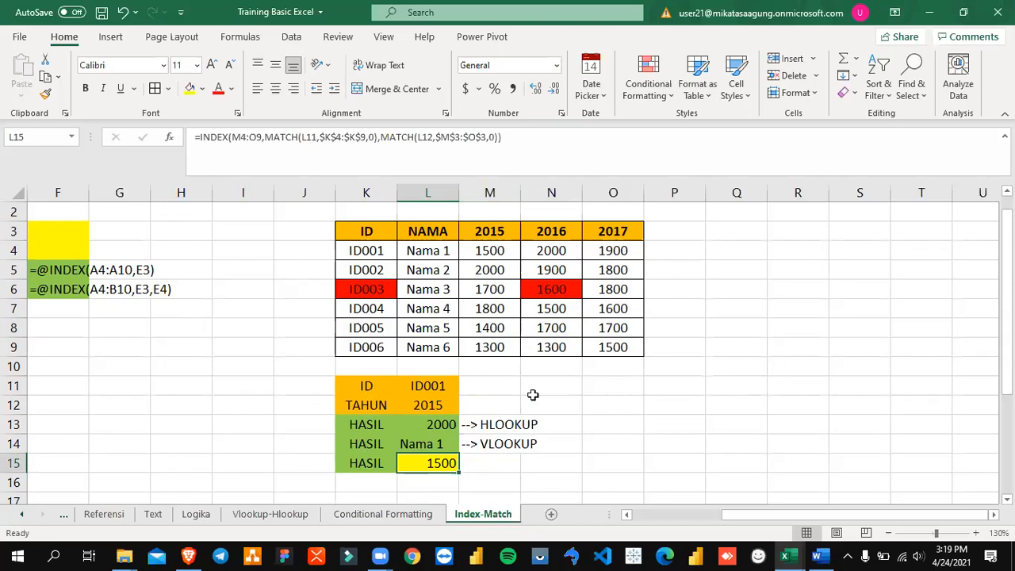
{"action": "left_click", "coordinate": [559, 290]}
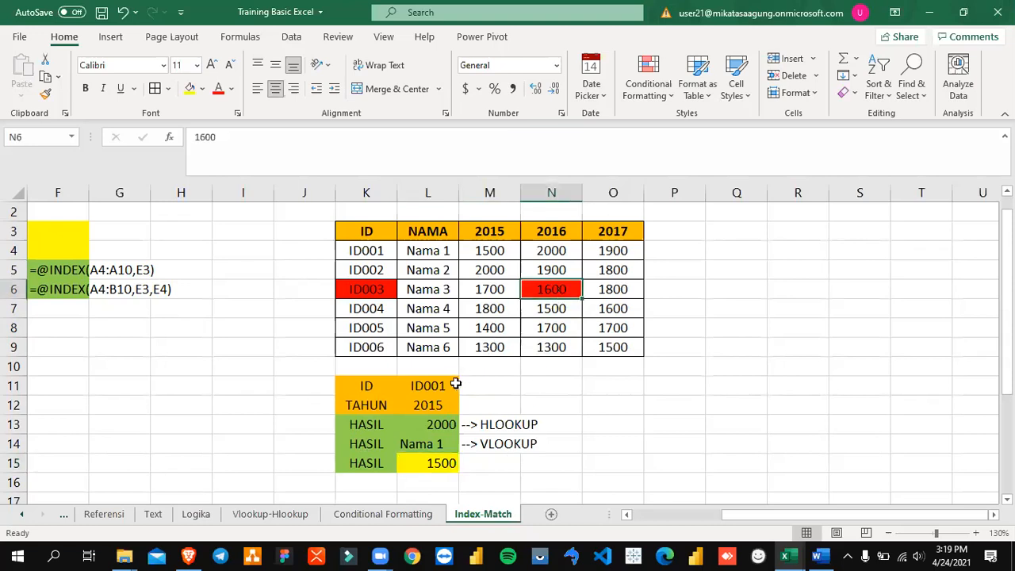
{"action": "left_click", "coordinate": [428, 385]}
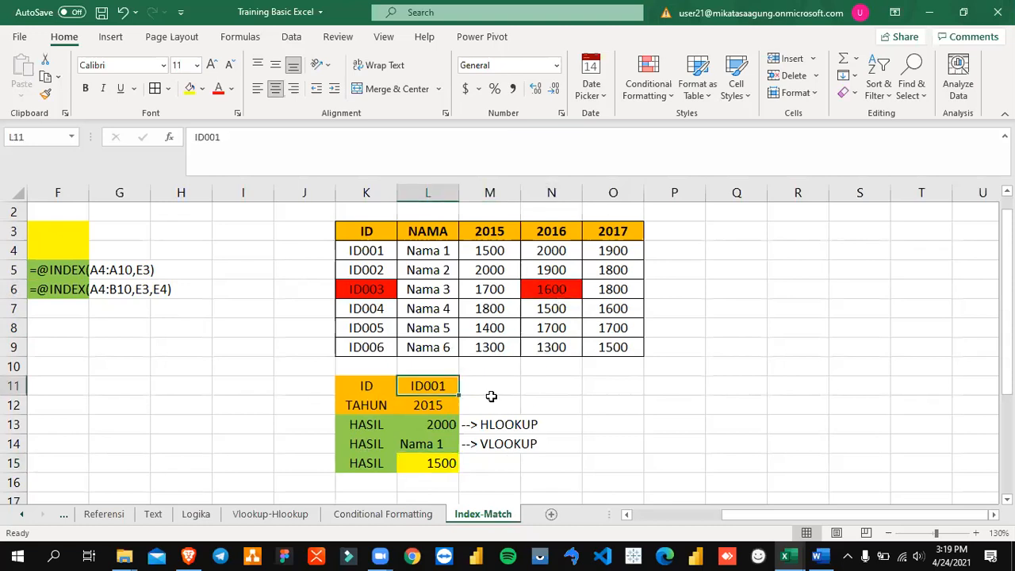
{"action": "left_click", "coordinate": [438, 405]}
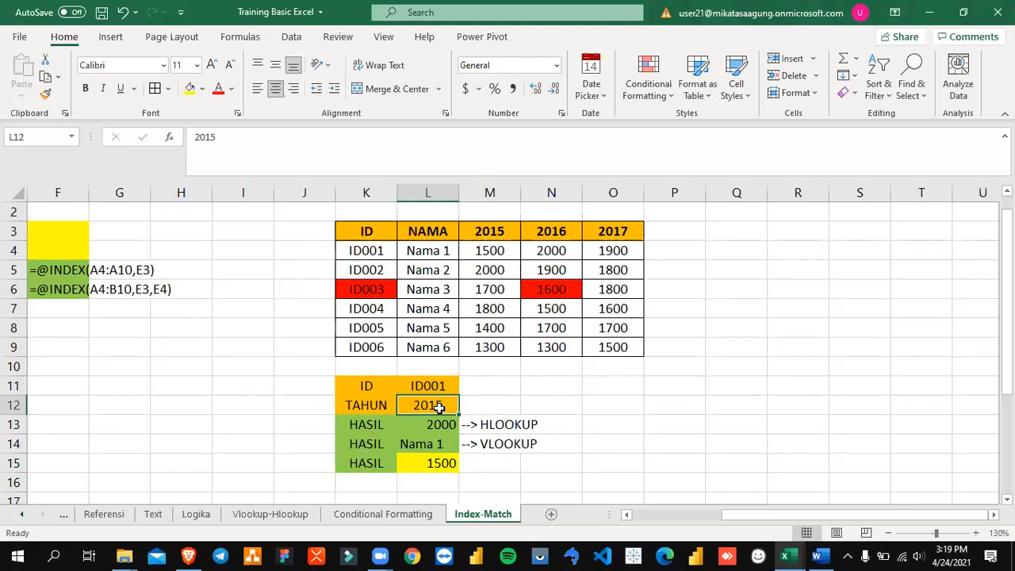
{"action": "left_click", "coordinate": [445, 465]}
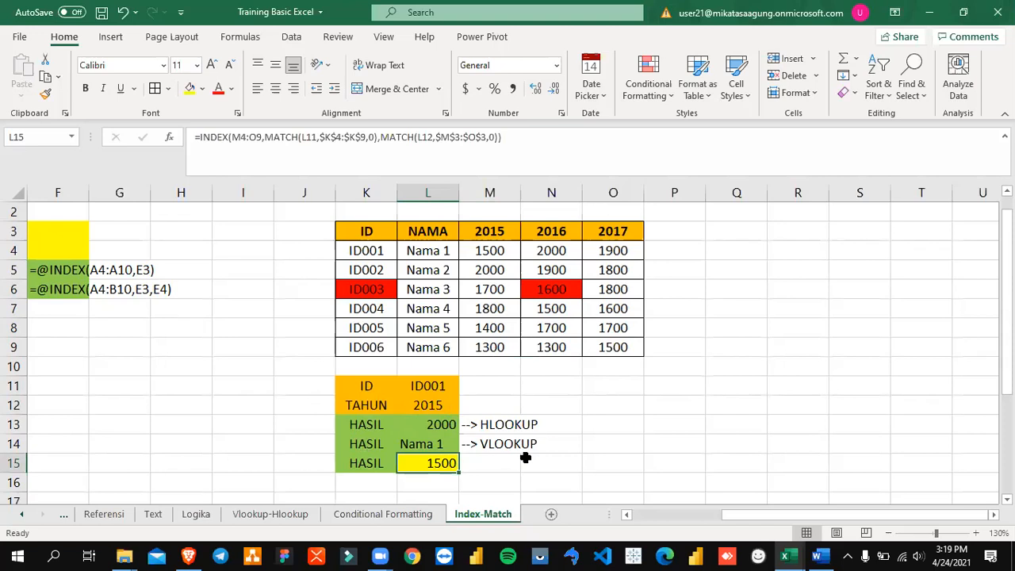
{"action": "left_click", "coordinate": [534, 285]}
{"action": "left_click", "coordinate": [433, 463]}
Step: Switch to the Word training module and read chapter BAB 7 on renaming, inserting and printing worksheets
{"action": "key", "text": "alt+Tab"}
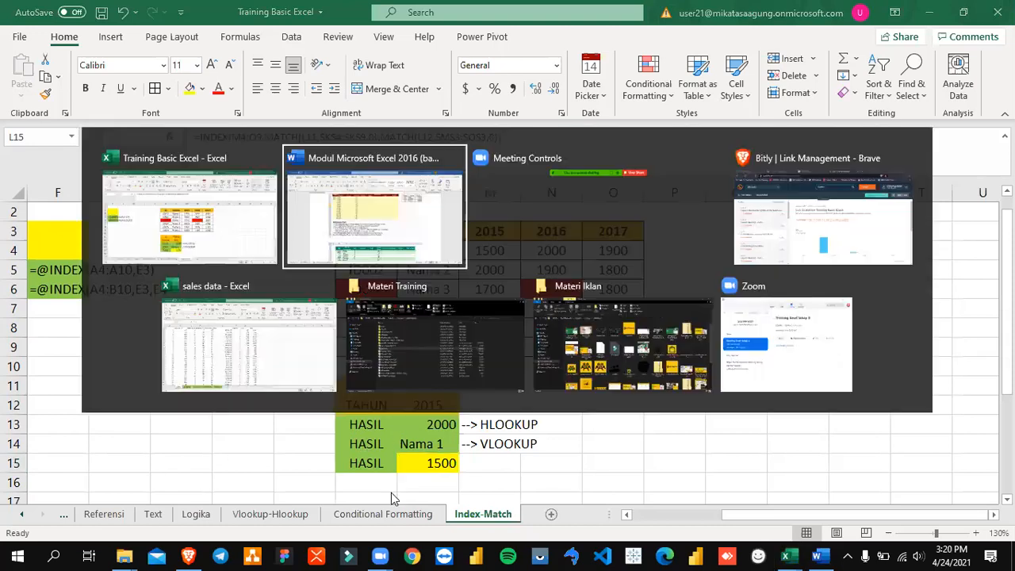
{"action": "scroll", "coordinate": [411, 481], "scroll_direction": "down", "scroll_amount": 15}
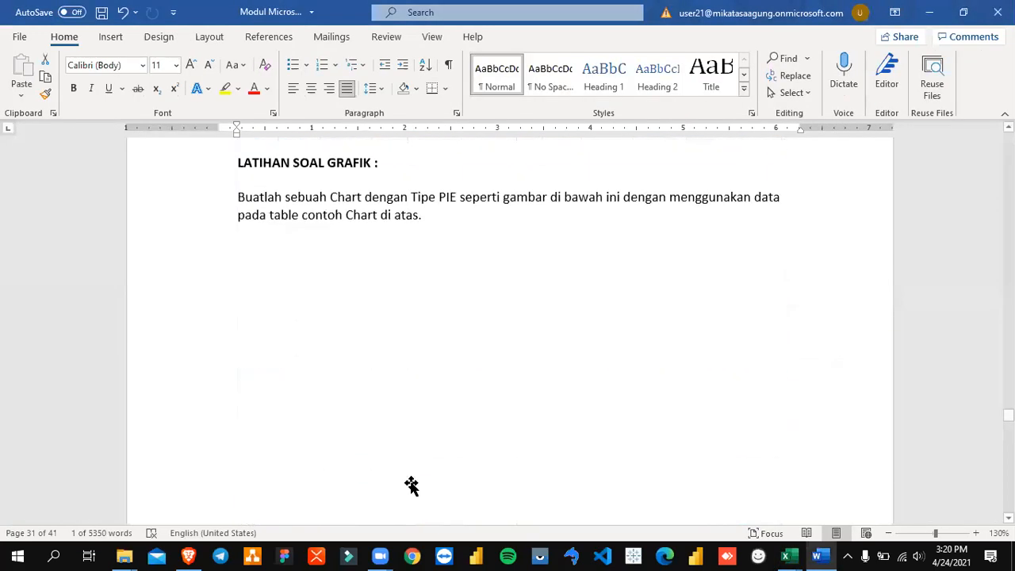
{"action": "scroll", "coordinate": [407, 490], "scroll_direction": "down", "scroll_amount": 10}
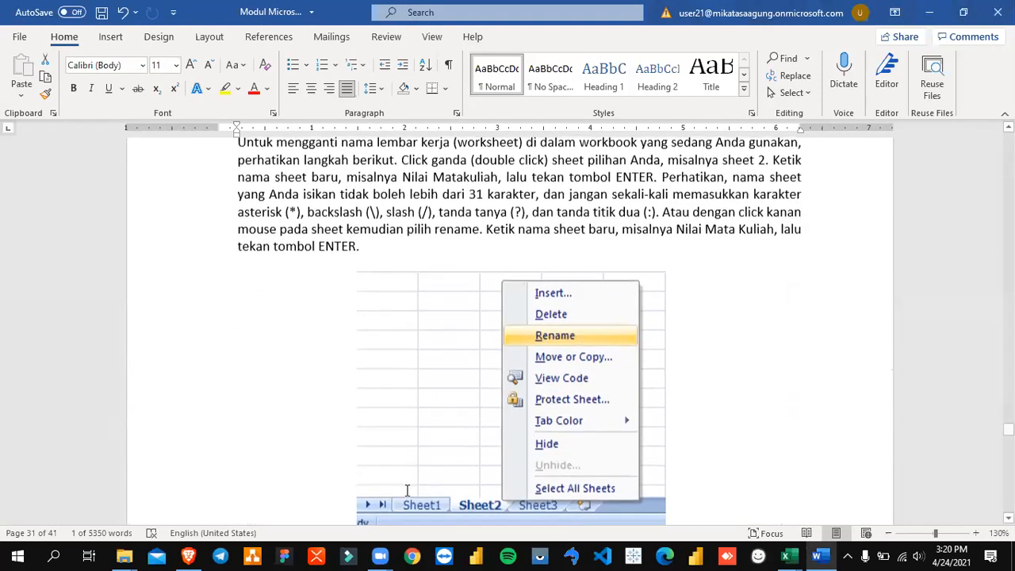
{"action": "scroll", "coordinate": [407, 490], "scroll_direction": "up", "scroll_amount": 5}
{"action": "scroll", "coordinate": [406, 490], "scroll_direction": "down", "scroll_amount": 3}
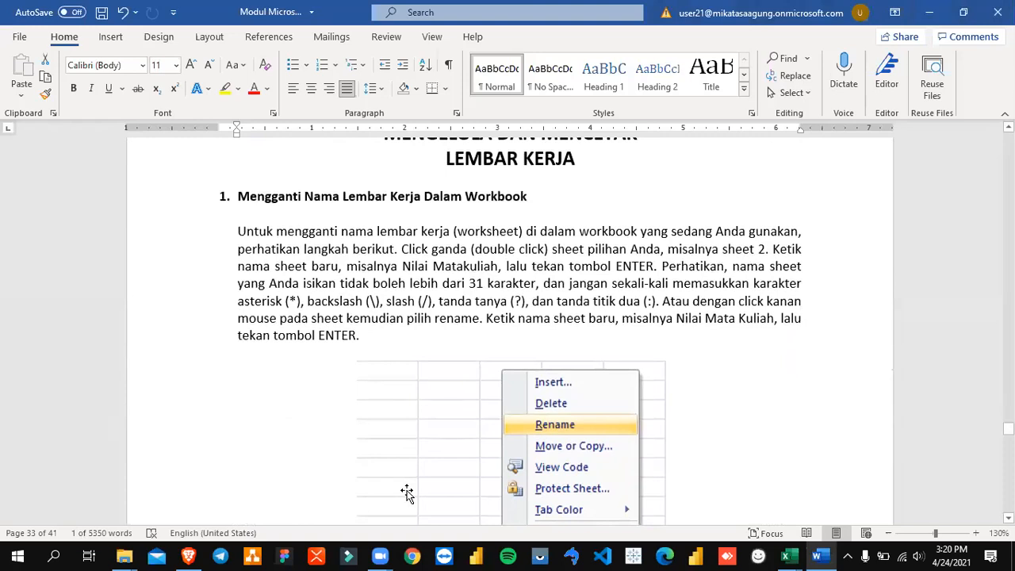
{"action": "scroll", "coordinate": [405, 492], "scroll_direction": "up", "scroll_amount": 3}
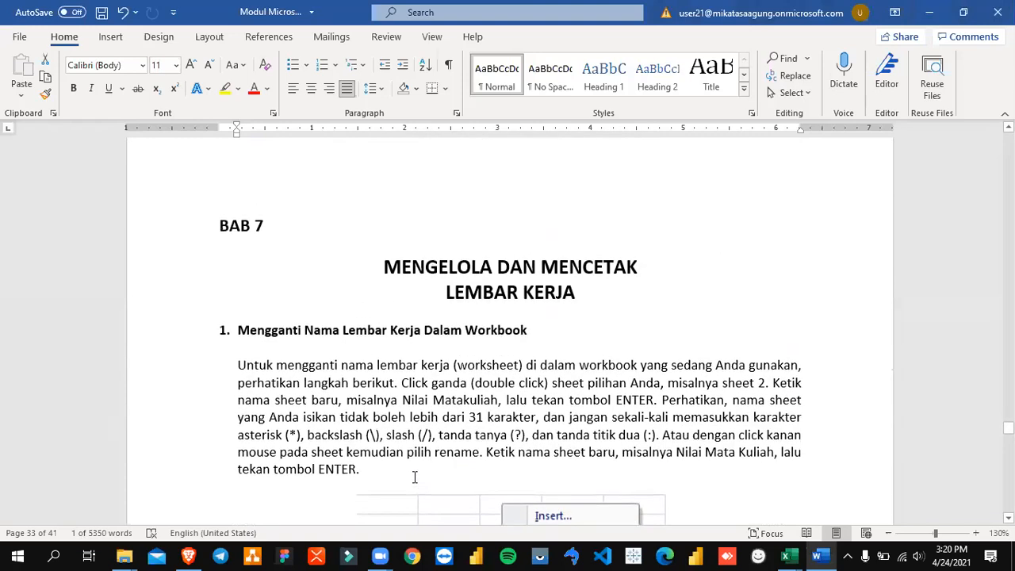
{"action": "scroll", "coordinate": [414, 476], "scroll_direction": "down", "scroll_amount": 12}
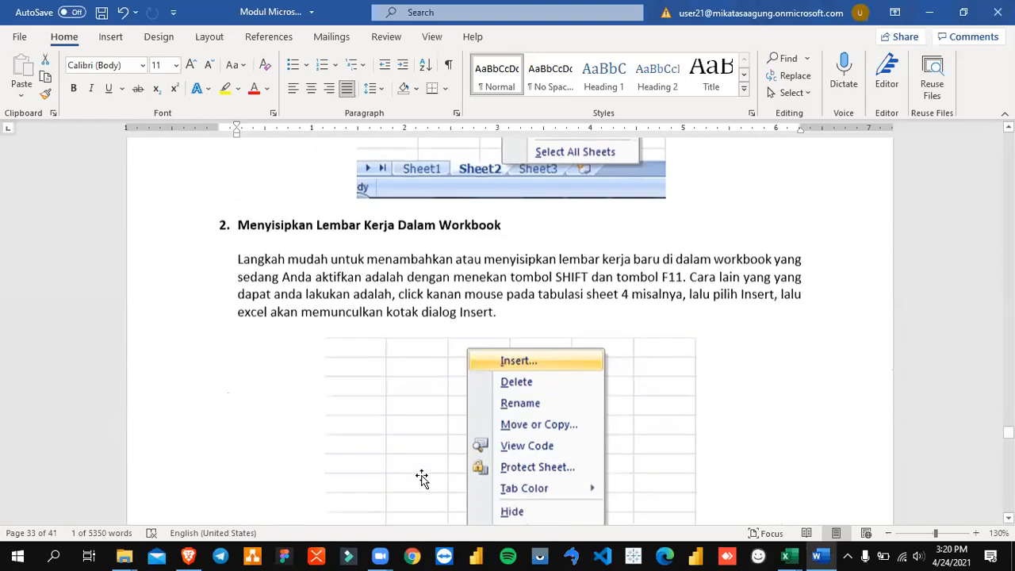
{"action": "scroll", "coordinate": [422, 478], "scroll_direction": "down", "scroll_amount": 15}
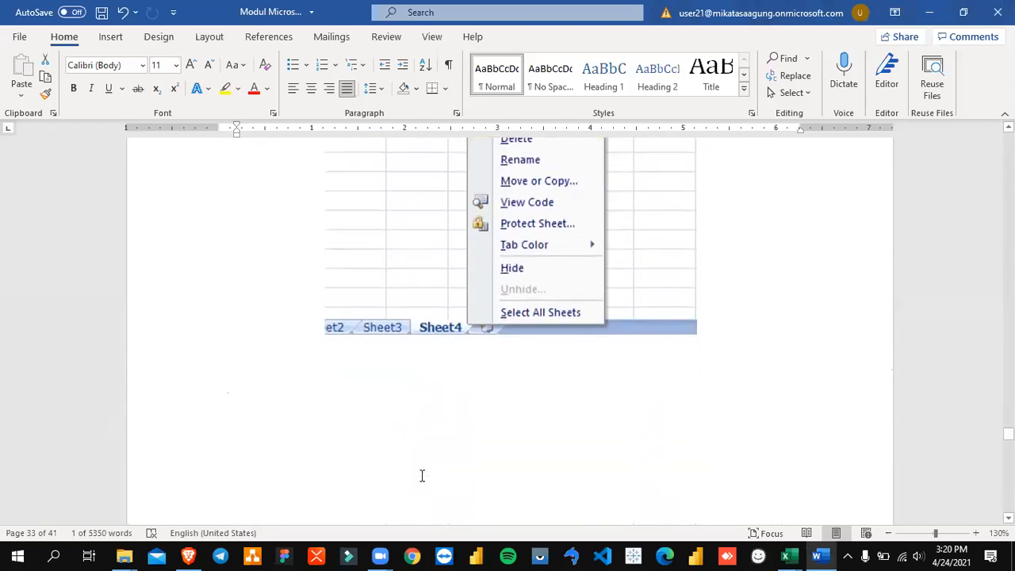
{"action": "scroll", "coordinate": [421, 475], "scroll_direction": "down", "scroll_amount": 6}
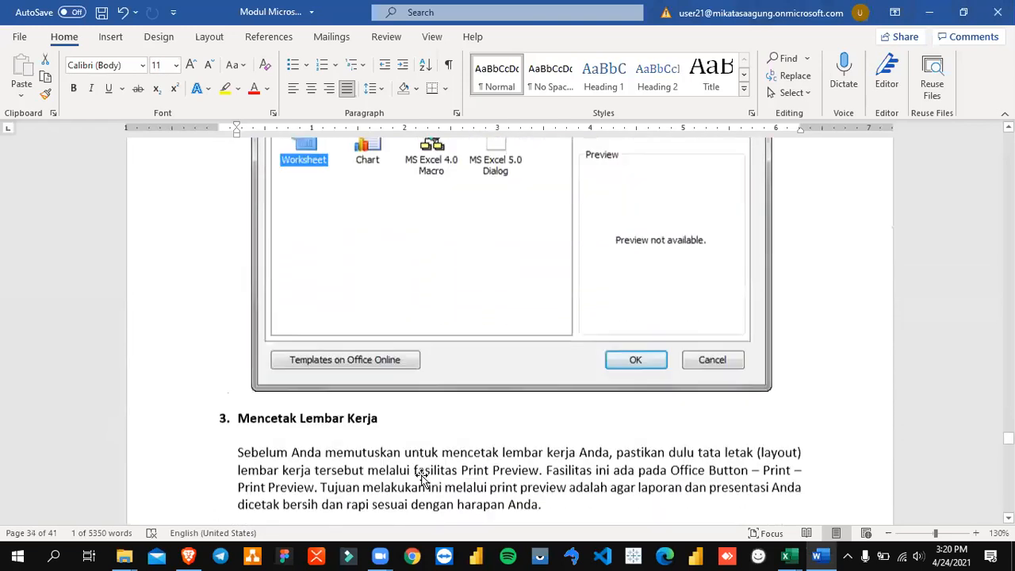
{"action": "scroll", "coordinate": [421, 478], "scroll_direction": "down", "scroll_amount": 5}
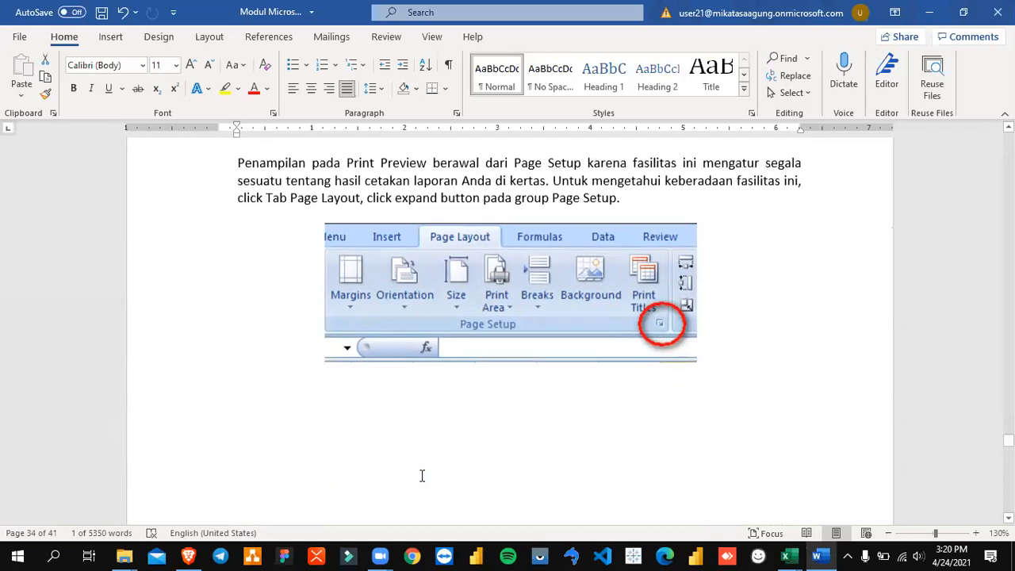
Step: Return to the Training Basic Excel workbook and check the print preview and print settings of the Index-Match sheet
{"action": "key", "text": "alt+Tab"}
{"action": "left_click", "coordinate": [18, 39]}
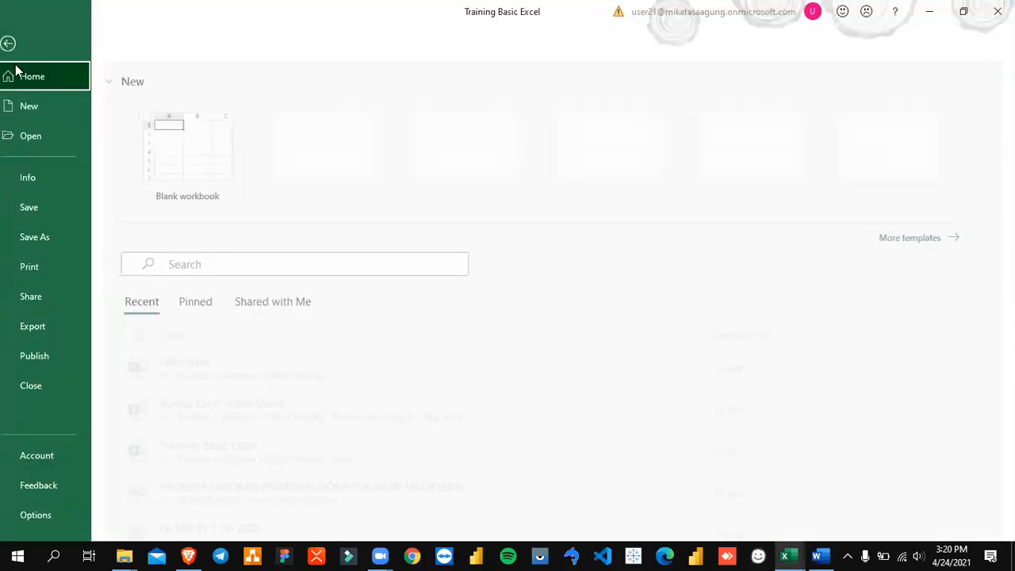
{"action": "left_click", "coordinate": [54, 269]}
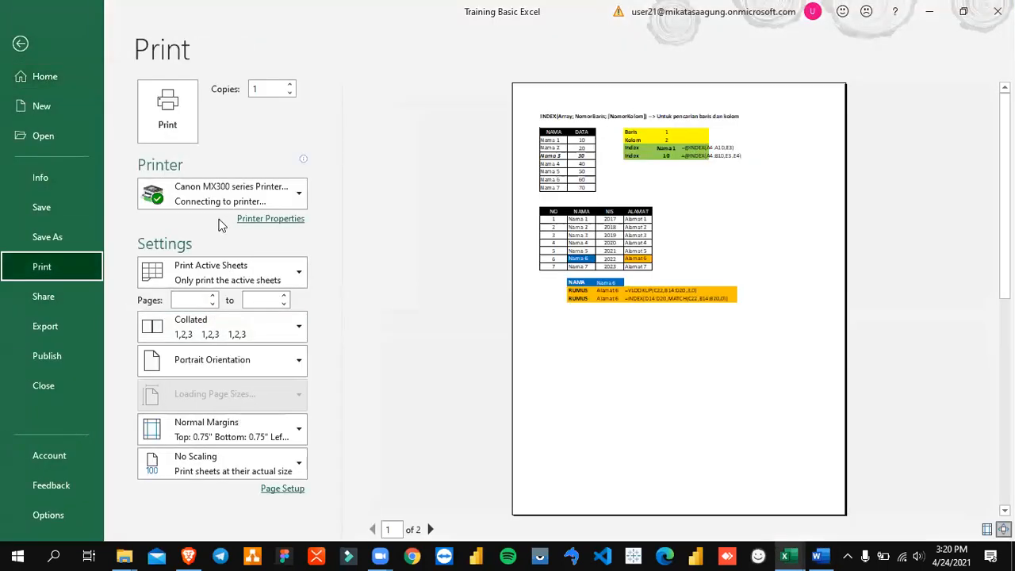
{"action": "key", "text": "Escape"}
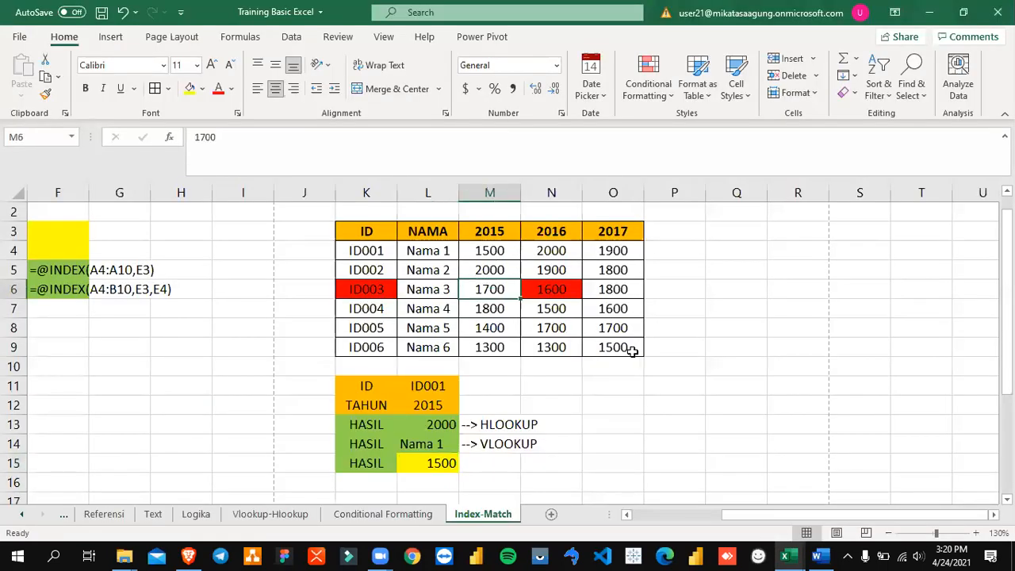
{"action": "left_click", "coordinate": [18, 37]}
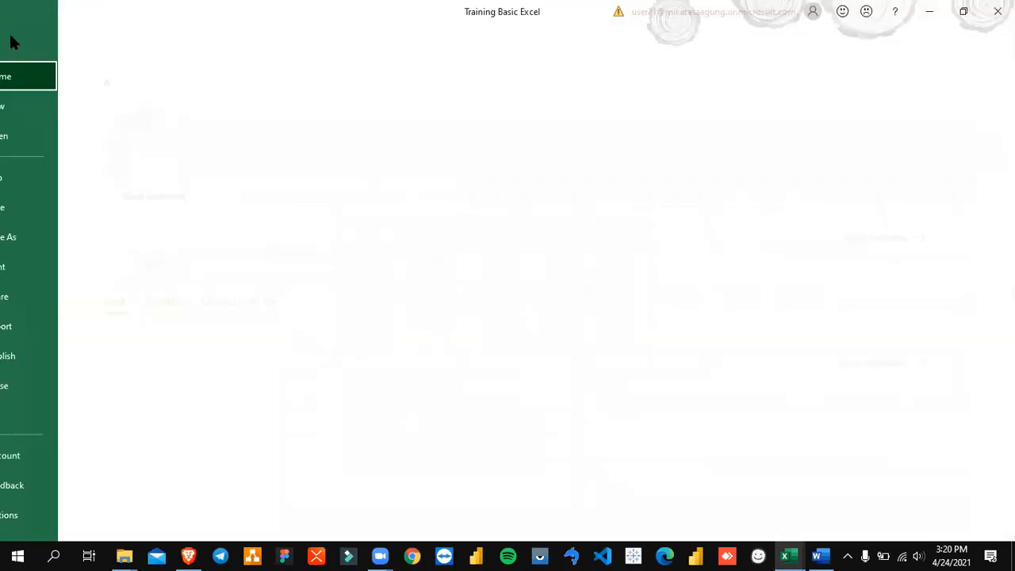
{"action": "left_click", "coordinate": [70, 276]}
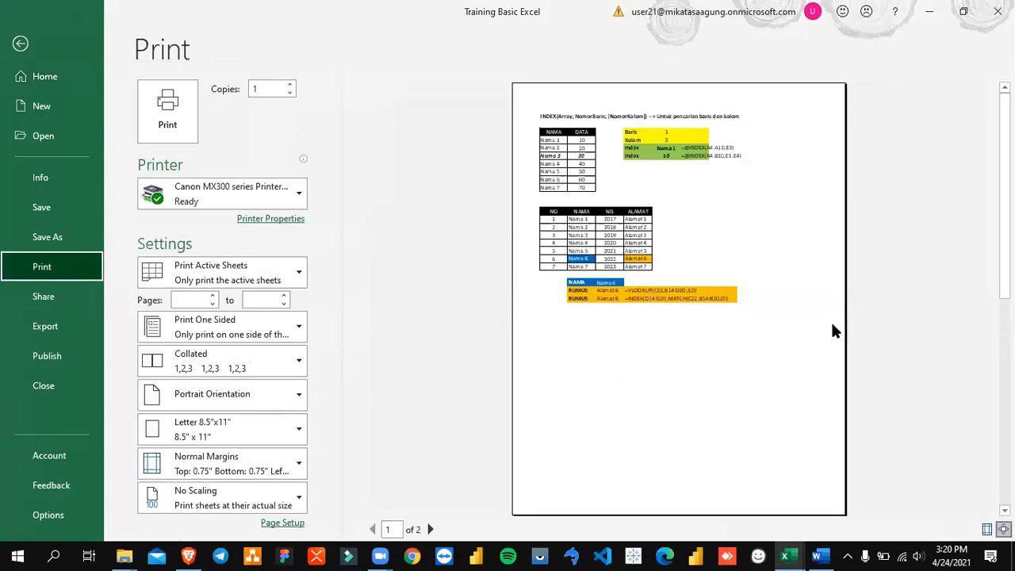
{"action": "key", "text": "Escape"}
{"action": "left_click", "coordinate": [428, 228]}
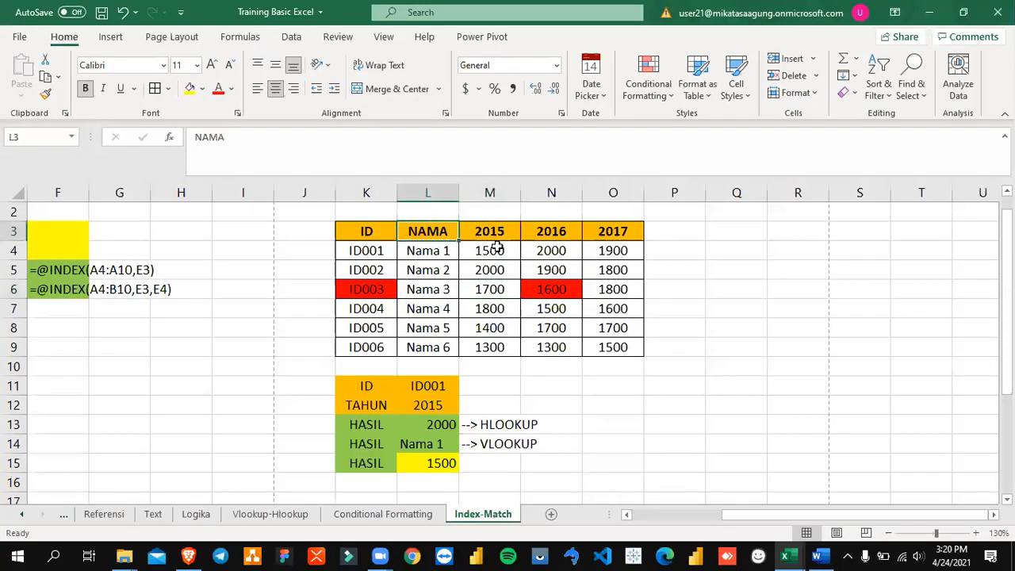
Step: Display the Index-Match sheet in Page Break Preview, showing its full print area from column A
{"action": "scroll", "coordinate": [495, 247], "scroll_direction": "up", "scroll_amount": 1}
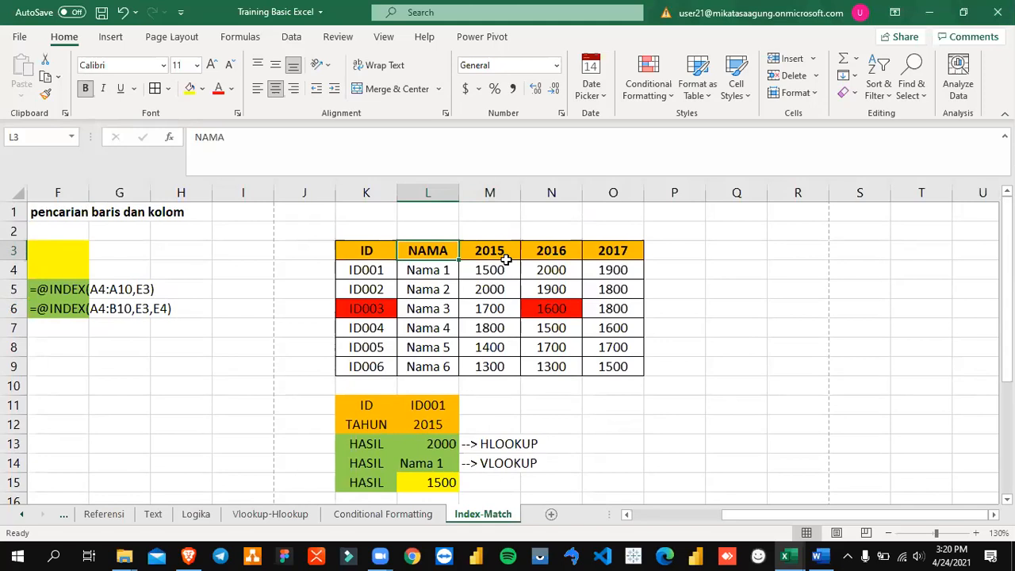
{"action": "left_click", "coordinate": [384, 37]}
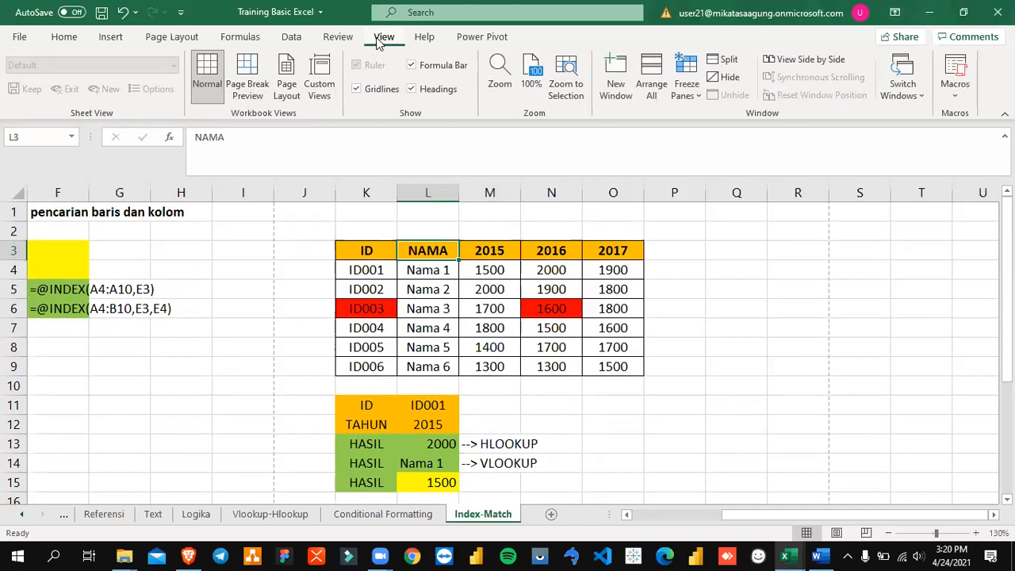
{"action": "left_click", "coordinate": [245, 93]}
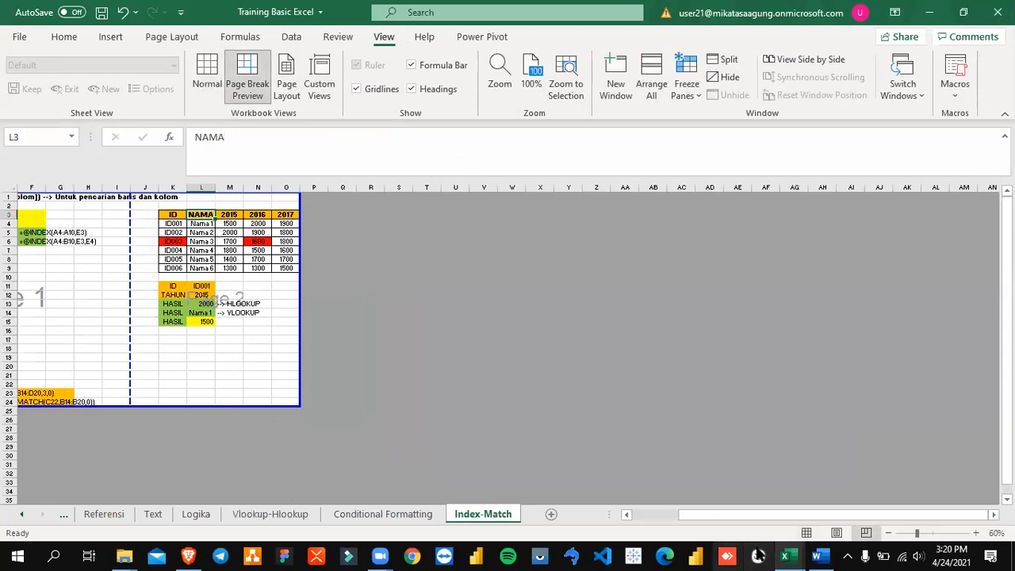
{"action": "left_click_drag", "start_coordinate": [757, 516], "coordinate": [579, 521]}
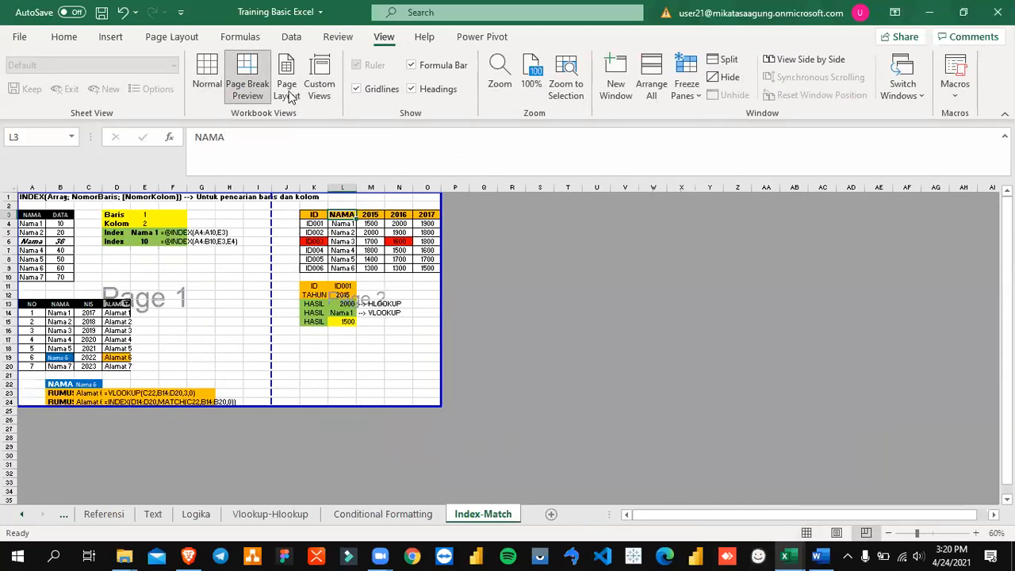
Step: Compare the sheet in Page Layout, Page Break Preview and Normal views, ending in Page Break Preview
{"action": "left_click", "coordinate": [287, 87]}
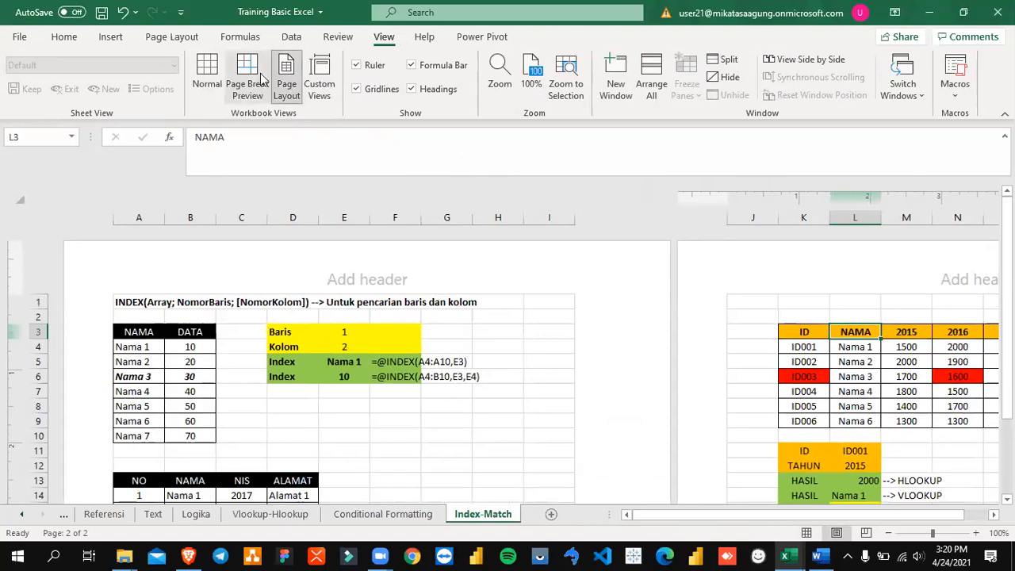
{"action": "left_click", "coordinate": [247, 83]}
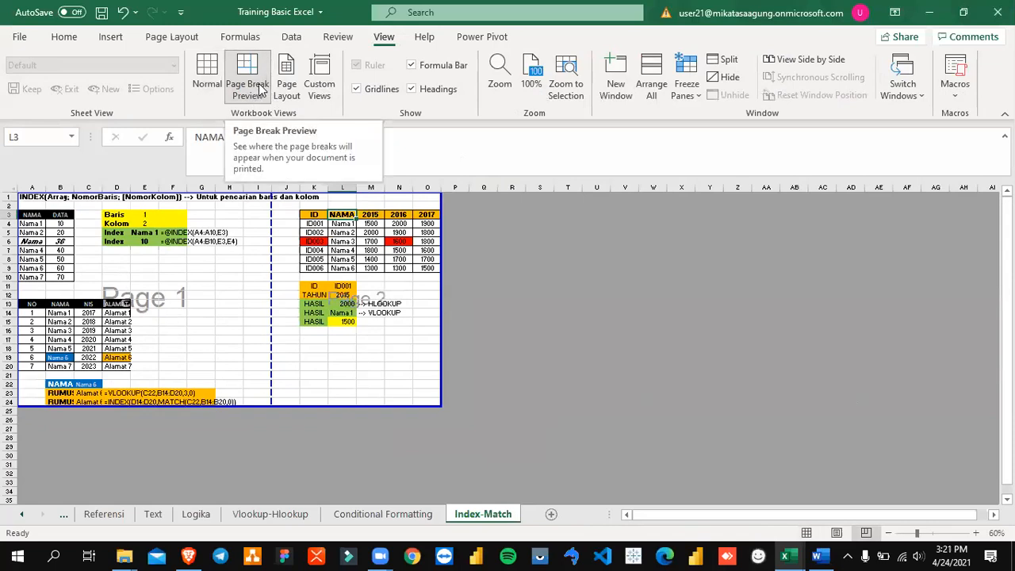
{"action": "left_click", "coordinate": [209, 82]}
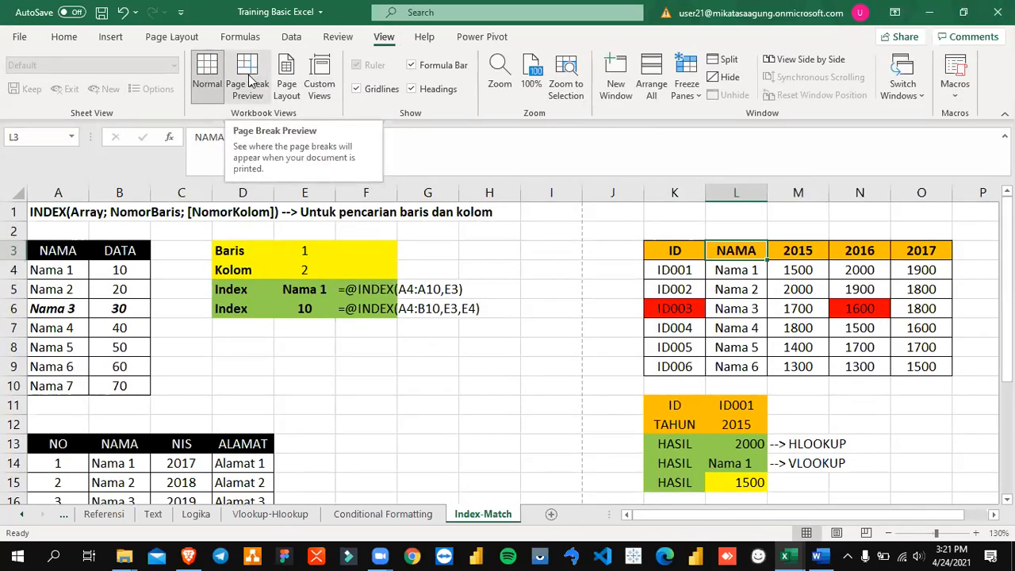
{"action": "left_click", "coordinate": [249, 79]}
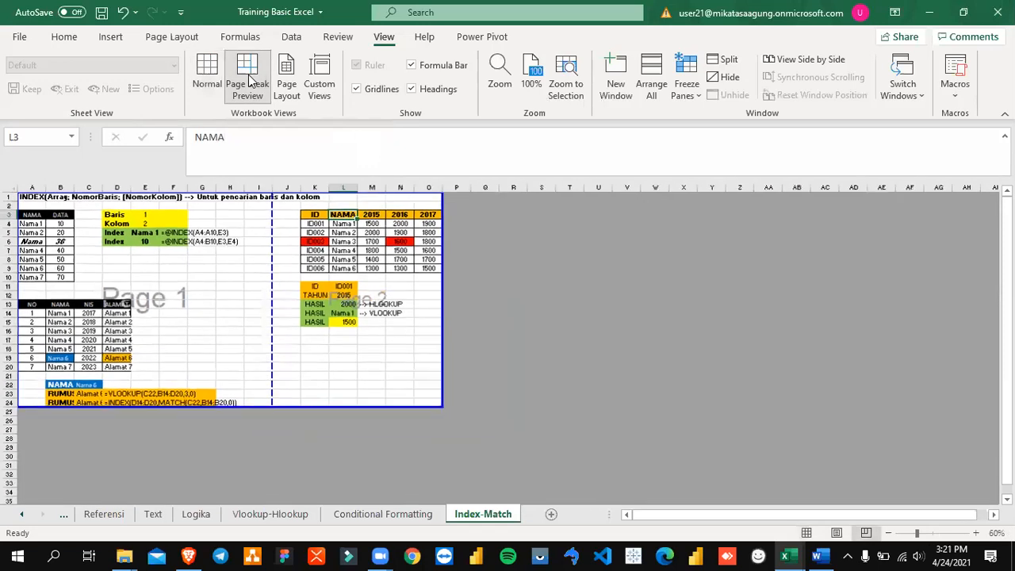
Step: Examine the Page 1 and Page 2 areas and the dashed page break between columns I and J
{"action": "left_click", "coordinate": [190, 364]}
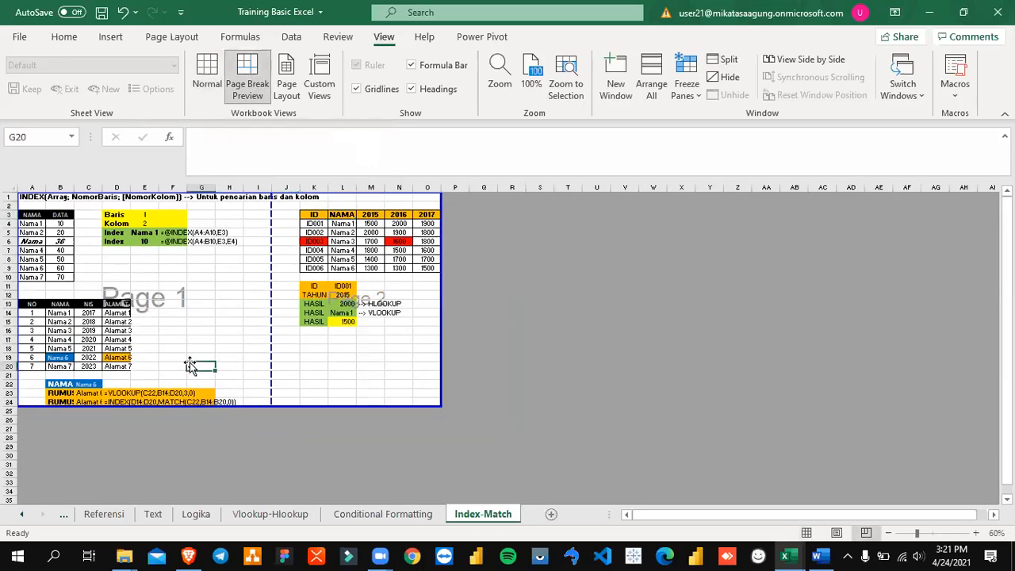
{"action": "left_click", "coordinate": [145, 305]}
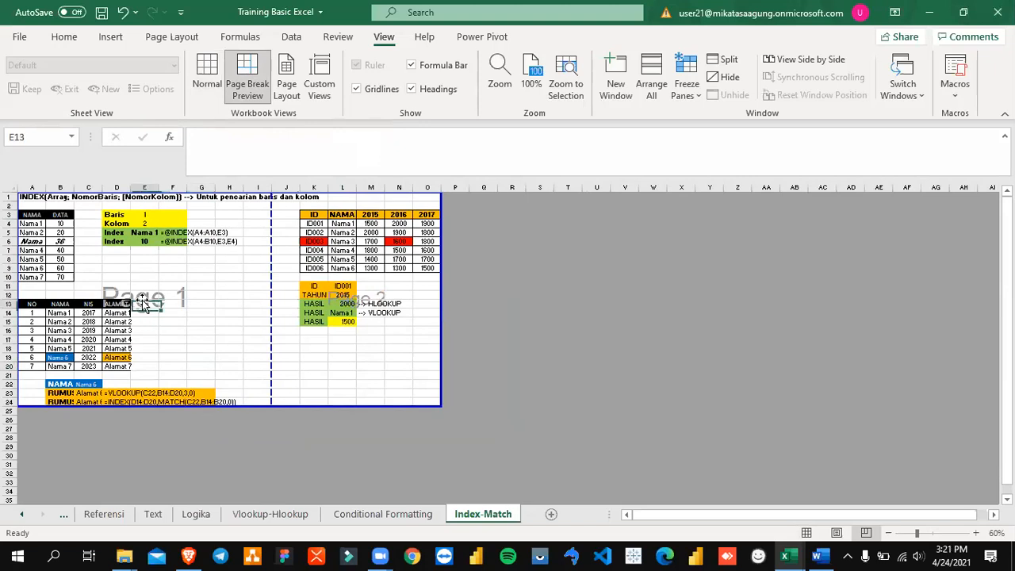
{"action": "left_click", "coordinate": [349, 304]}
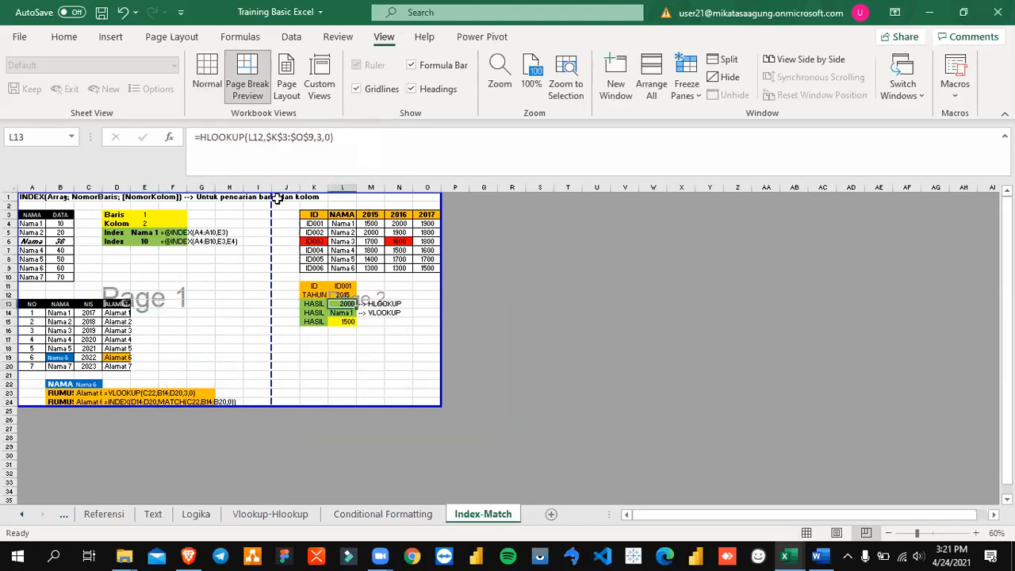
{"action": "left_click", "coordinate": [198, 296]}
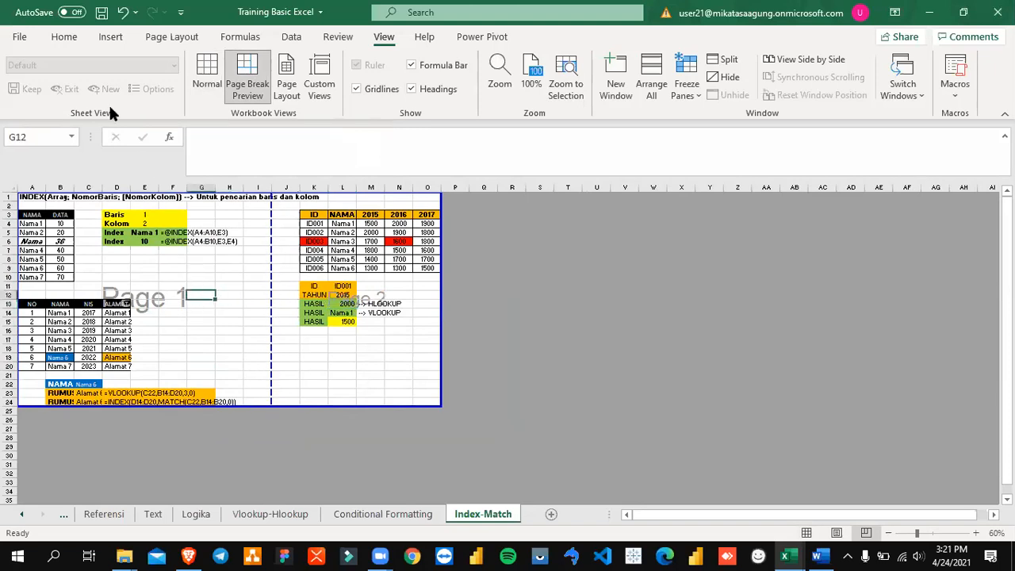
Step: Review both pages of the Index-Match sheet in the print preview and return to the sheet
{"action": "left_click", "coordinate": [20, 38]}
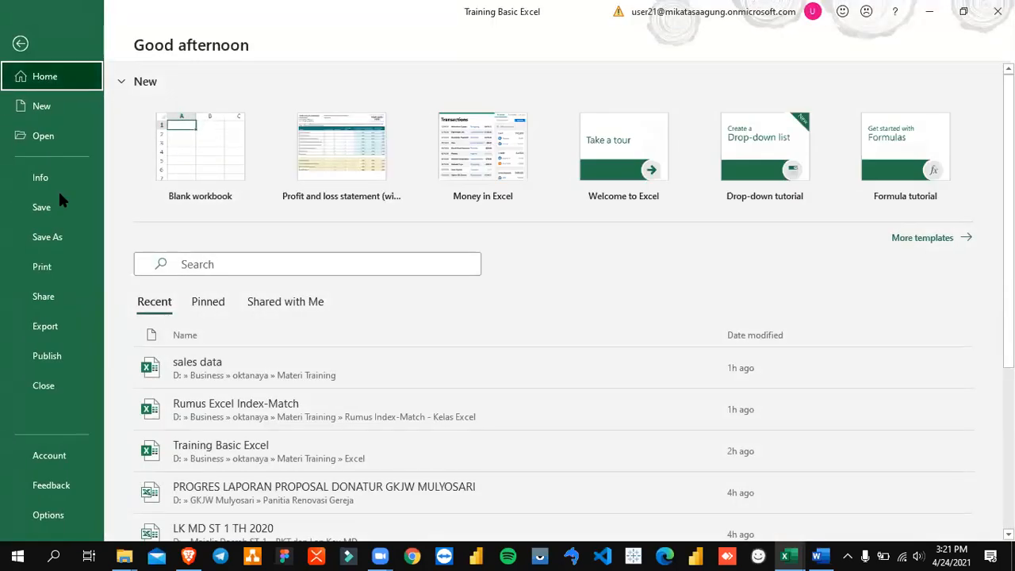
{"action": "left_click", "coordinate": [70, 273]}
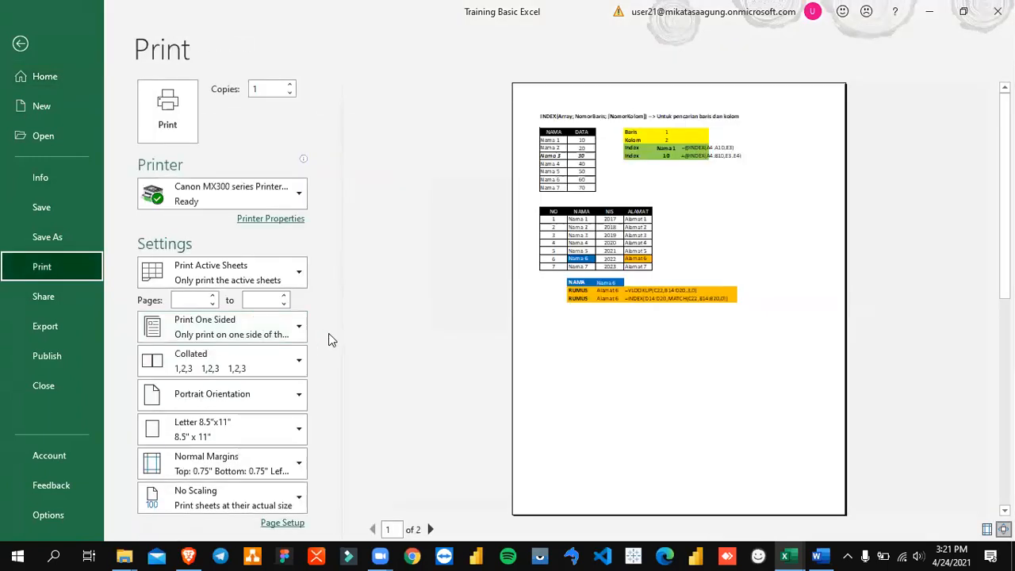
{"action": "left_click", "coordinate": [428, 529]}
{"action": "left_click", "coordinate": [372, 529]}
{"action": "left_click", "coordinate": [430, 529]}
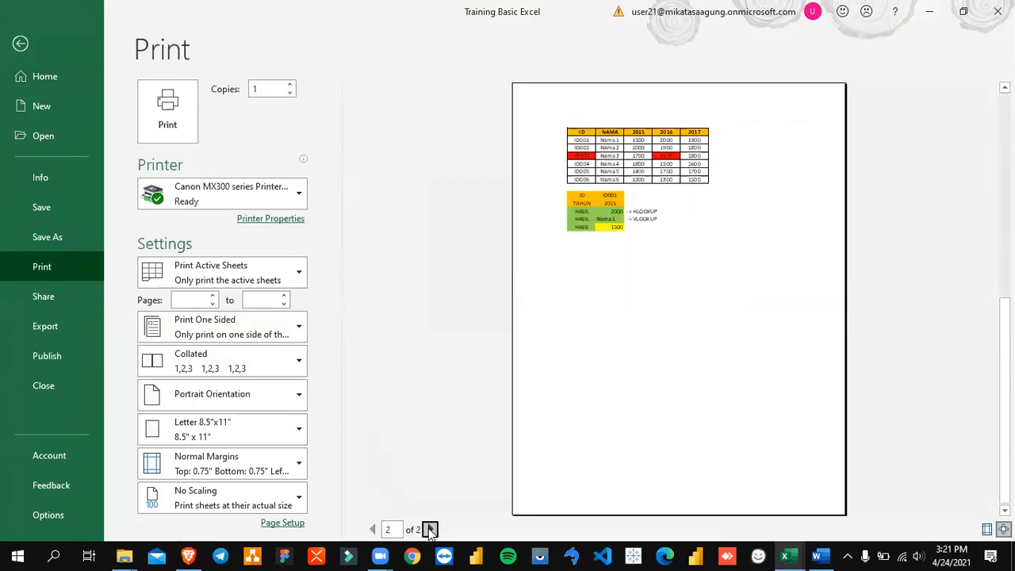
{"action": "left_click", "coordinate": [372, 528]}
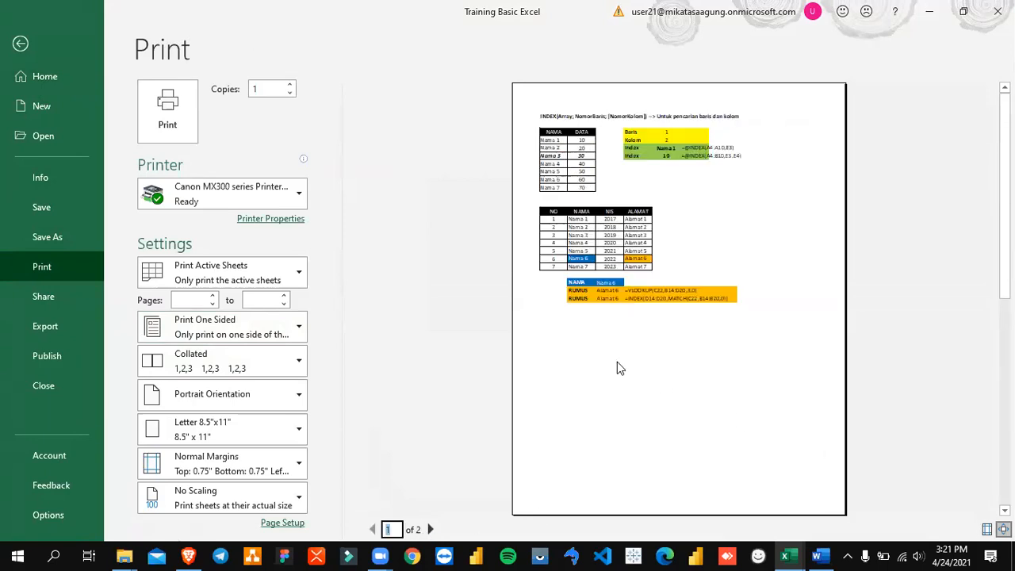
{"action": "key", "text": "Escape"}
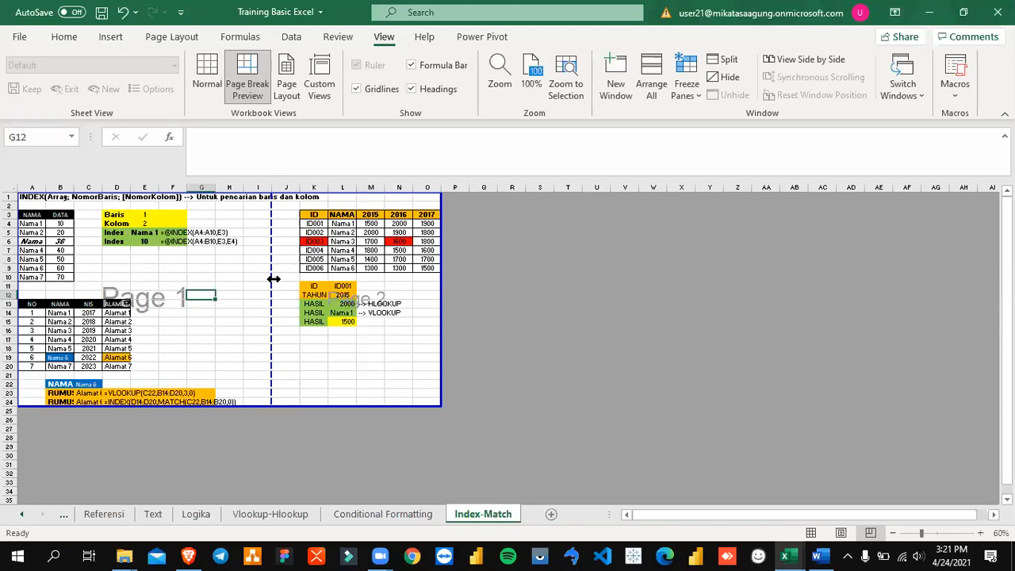
Step: Move the page break after column I to the end of column O, check the print preview, and undo the move
{"action": "left_click_drag", "start_coordinate": [271, 278], "coordinate": [442, 281]}
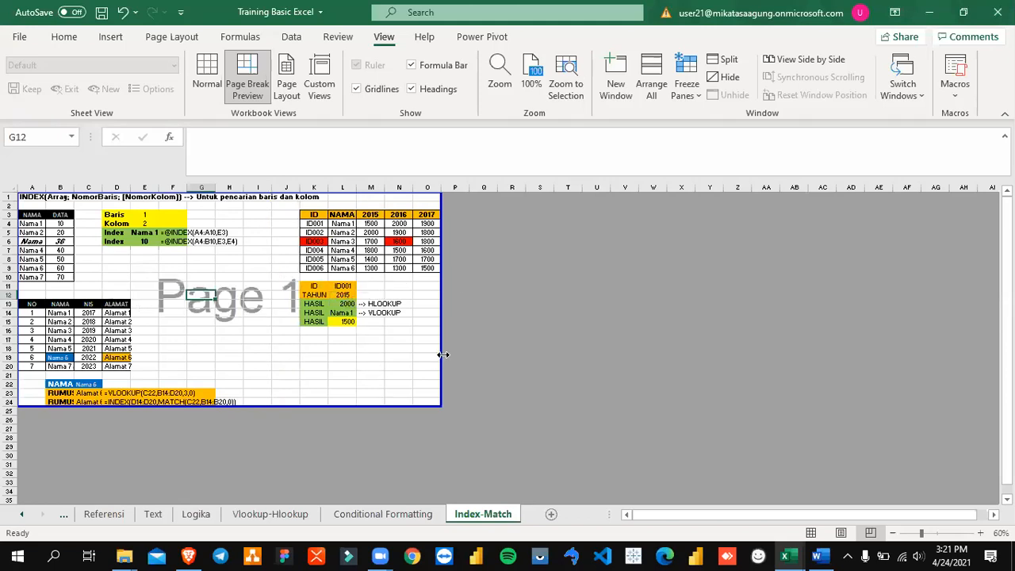
{"action": "left_click", "coordinate": [18, 42]}
{"action": "left_click", "coordinate": [56, 273]}
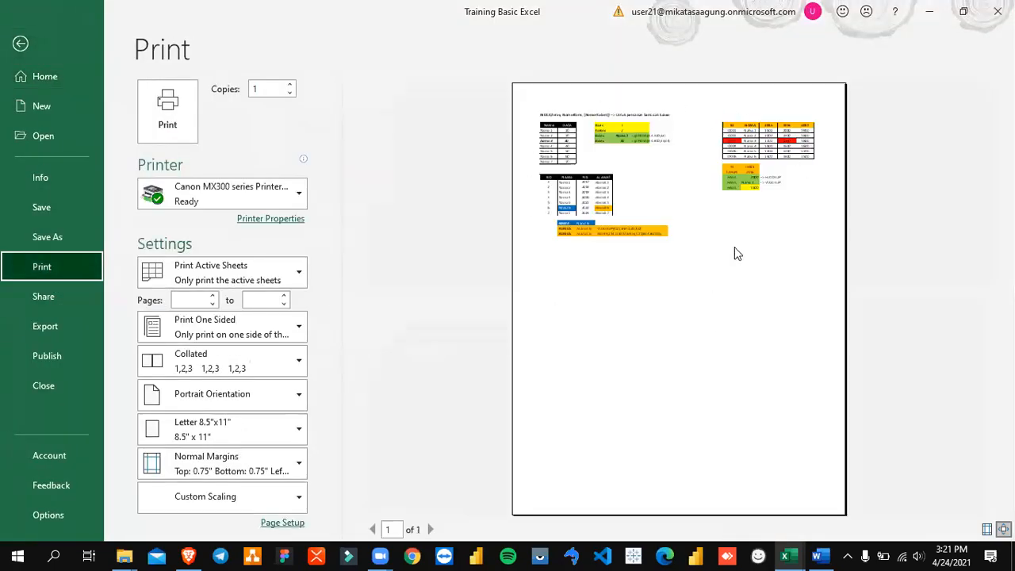
{"action": "key", "text": "Escape"}
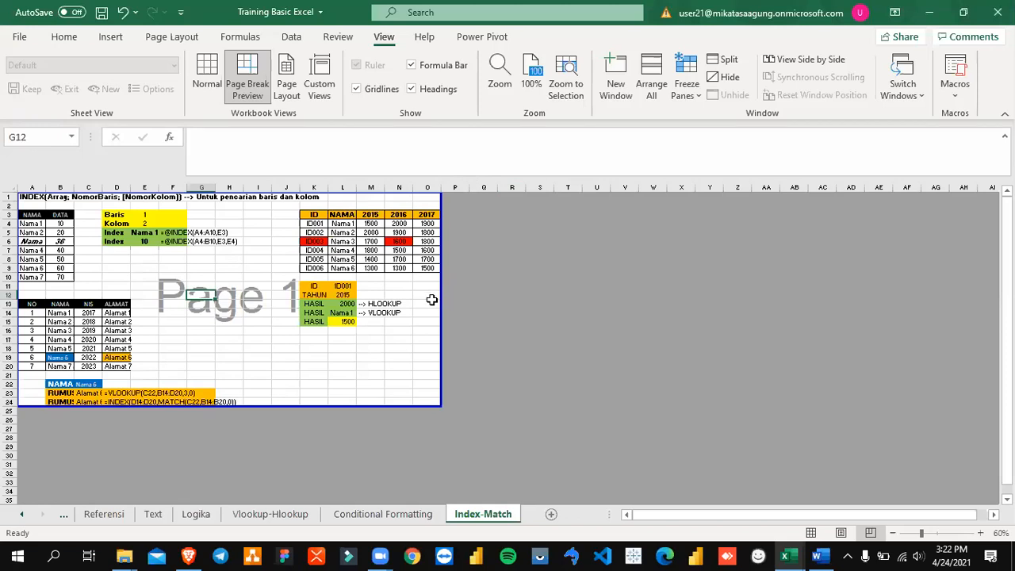
{"action": "left_click", "coordinate": [350, 268]}
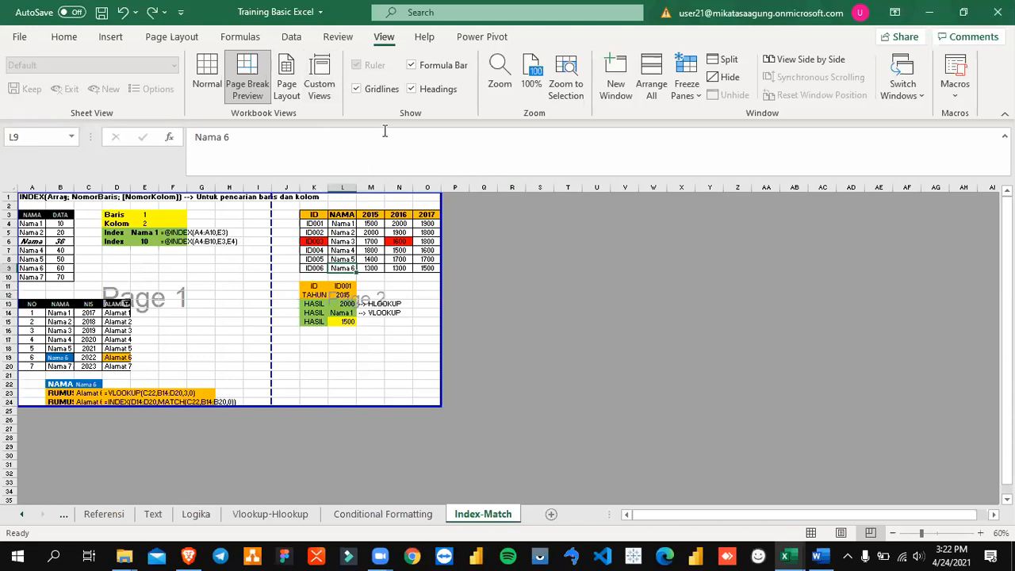
Step: Examine the sheet and page options in Page Setup, including orientation and scaling, and leave without changes
{"action": "left_click", "coordinate": [176, 36]}
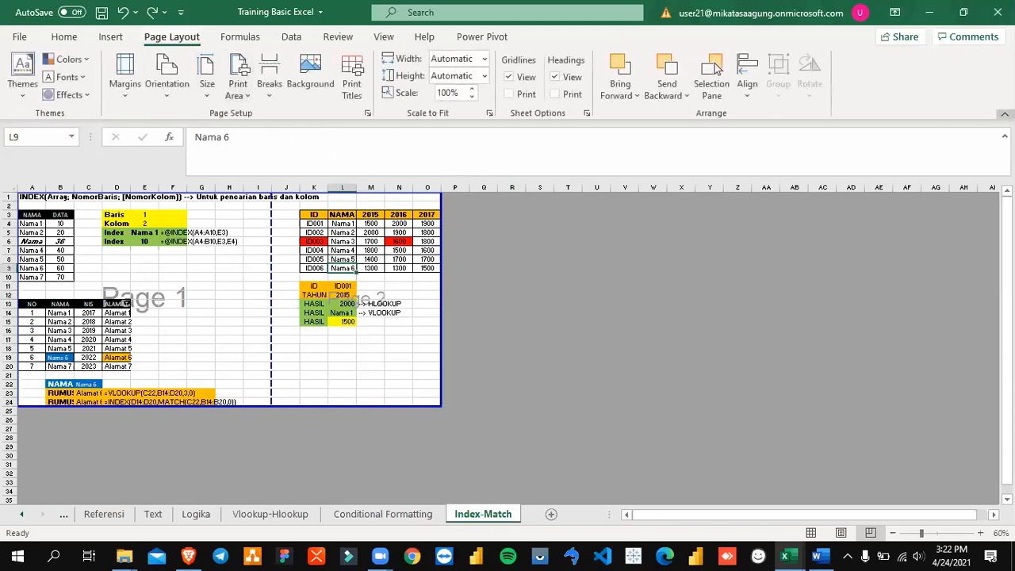
{"action": "left_click", "coordinate": [1005, 137]}
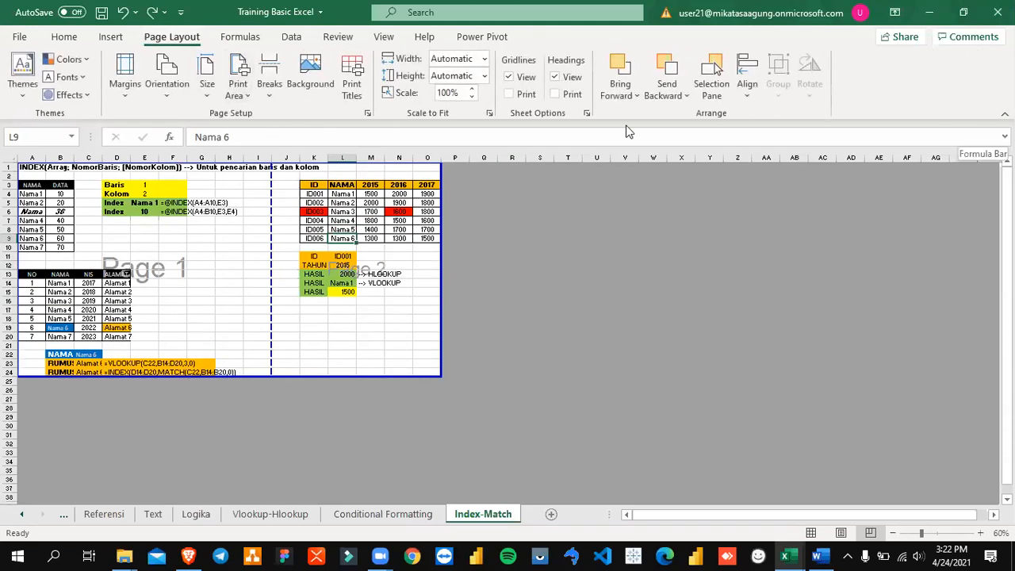
{"action": "left_click", "coordinate": [367, 115]}
{"action": "left_click", "coordinate": [524, 105]}
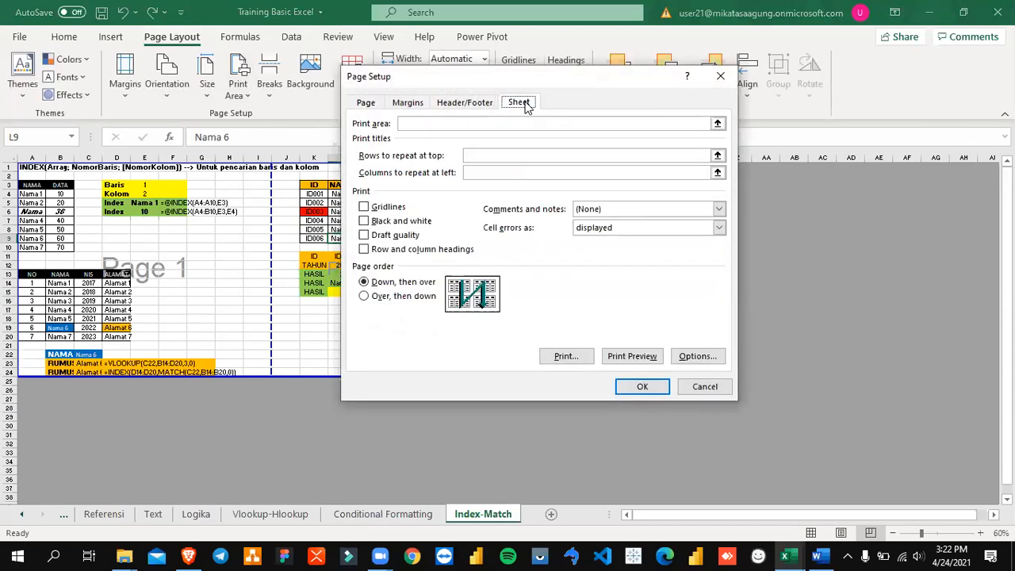
{"action": "left_click", "coordinate": [366, 102]}
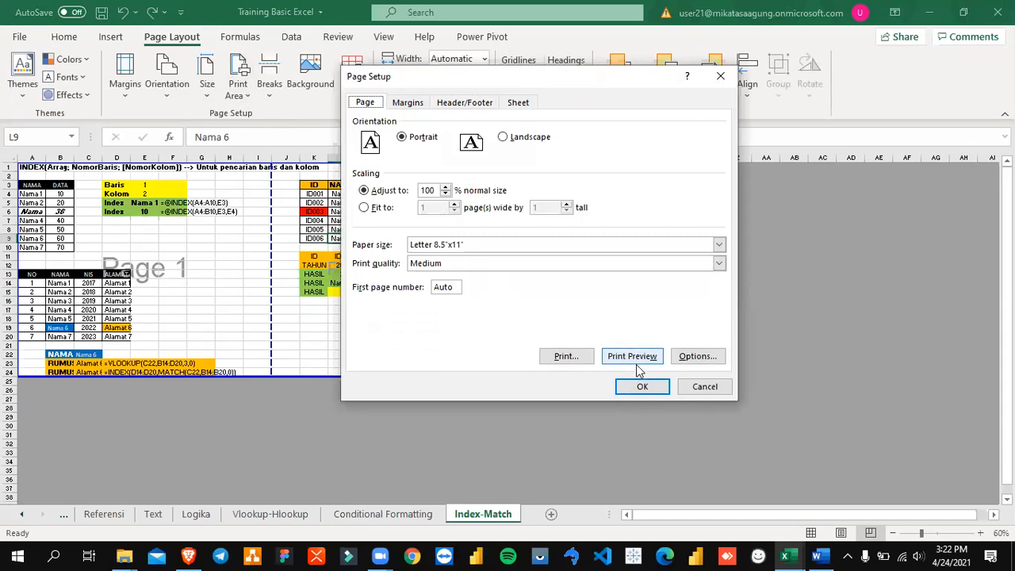
{"action": "left_click", "coordinate": [703, 387]}
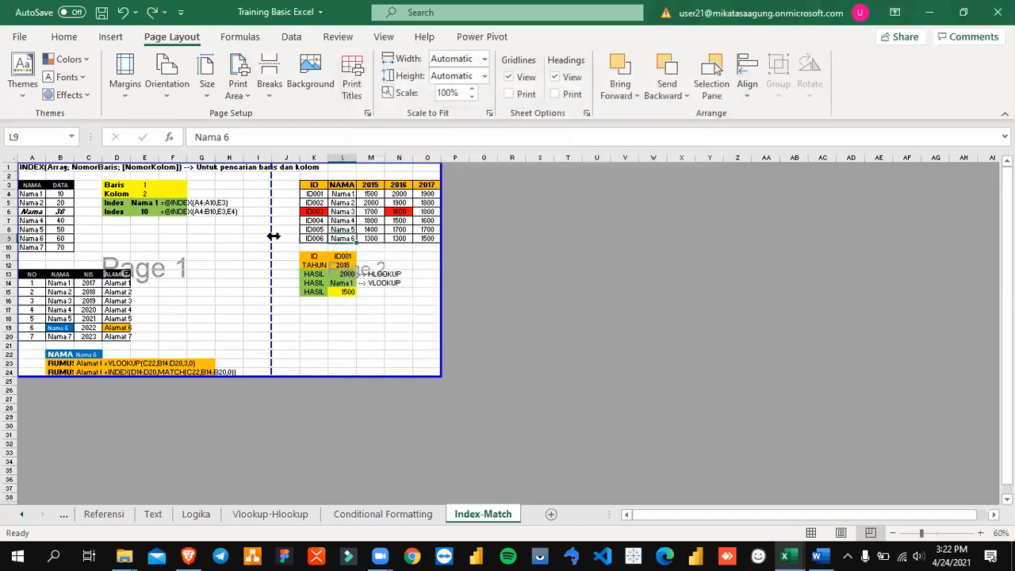
Step: Try widening Page 1 by moving the page break past column I, check the scaling in Page Setup, and undo the moves
{"action": "left_click_drag", "start_coordinate": [271, 236], "coordinate": [449, 253]}
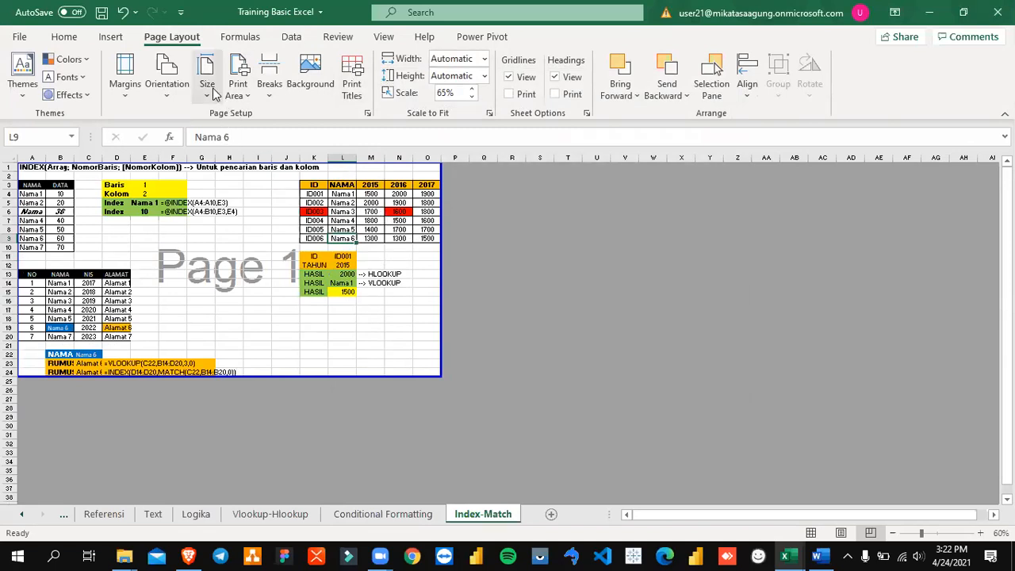
{"action": "left_click", "coordinate": [368, 114]}
{"action": "left_click", "coordinate": [425, 191]}
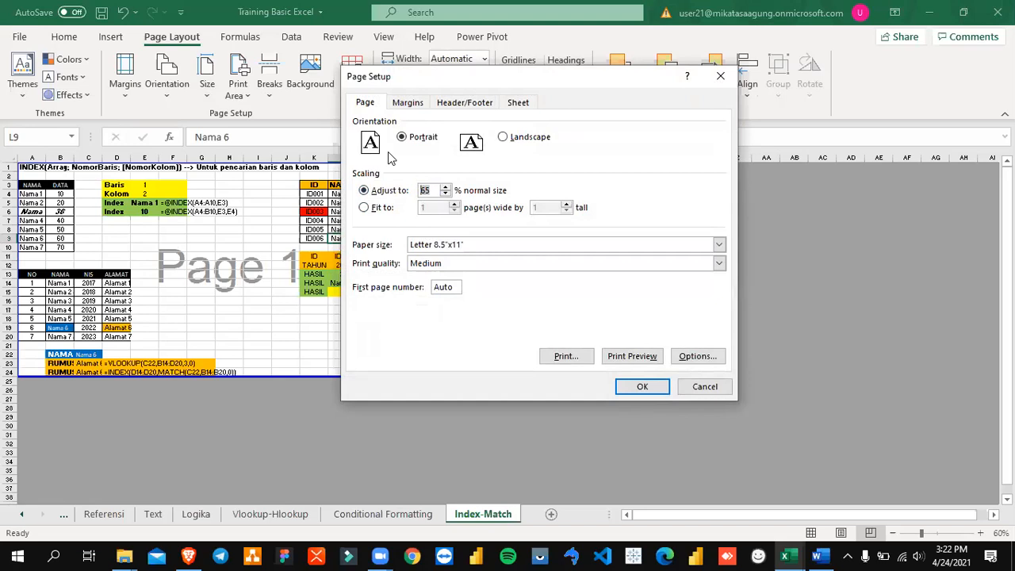
{"action": "key", "text": "ctrl+z"}
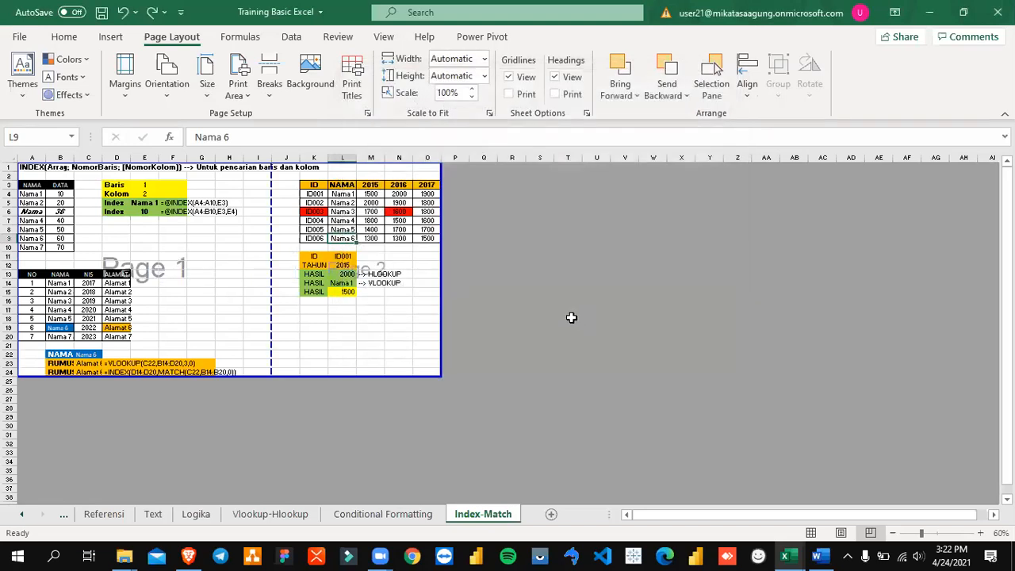
{"action": "left_click_drag", "start_coordinate": [270, 254], "coordinate": [400, 260]}
{"action": "key", "text": "ctrl+z"}
Step: Set the left and right page margins of the Index-Match sheet to 0
{"action": "left_click", "coordinate": [367, 116]}
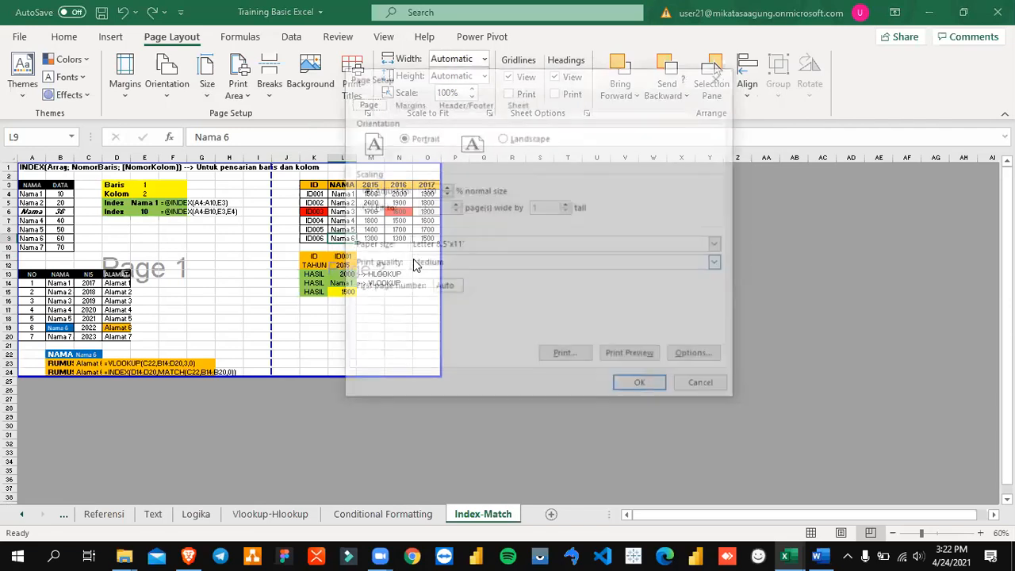
{"action": "left_click", "coordinate": [415, 103]}
{"action": "left_click", "coordinate": [467, 208]}
{"action": "type", "text": "0"}
{"action": "key", "text": "Tab"}
{"action": "type", "text": "0"}
{"action": "key", "text": "Return"}
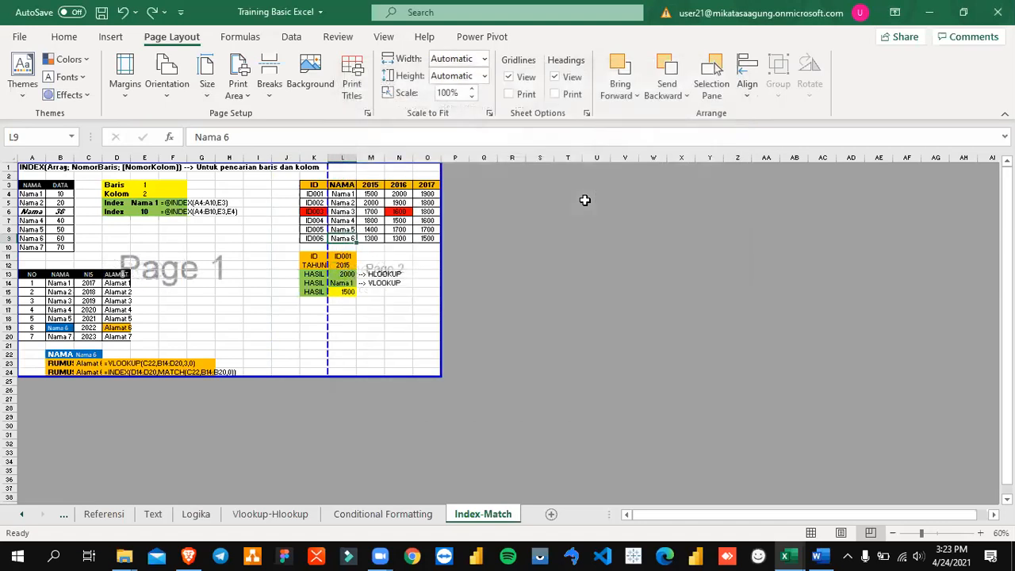
Step: Review the margin and header/footer settings in Page Setup and close it without changes
{"action": "left_click", "coordinate": [367, 113]}
{"action": "left_click", "coordinate": [414, 104]}
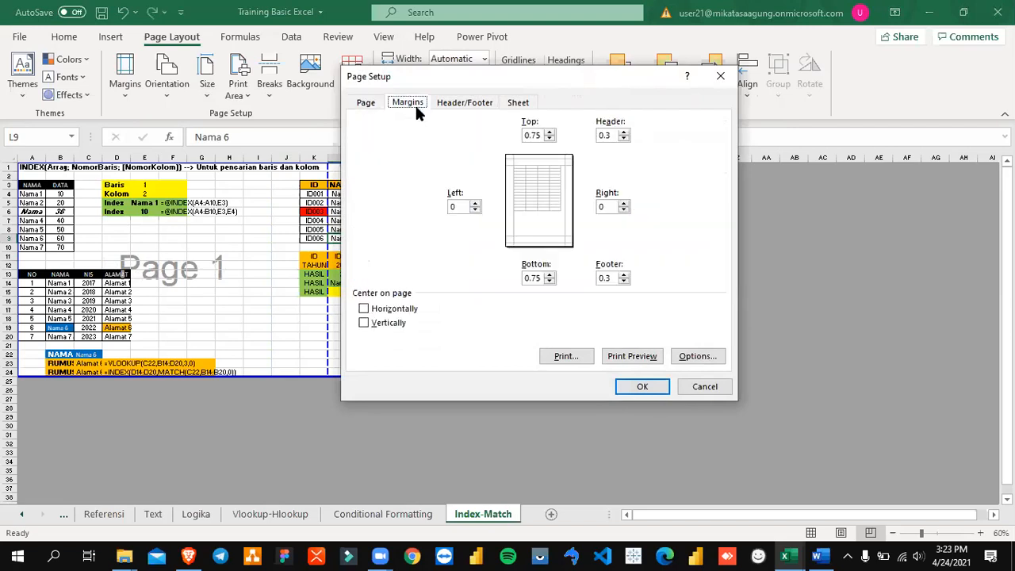
{"action": "left_click", "coordinate": [539, 134]}
{"action": "left_click", "coordinate": [456, 102]}
{"action": "left_click", "coordinate": [419, 104]}
{"action": "left_click", "coordinate": [704, 387]}
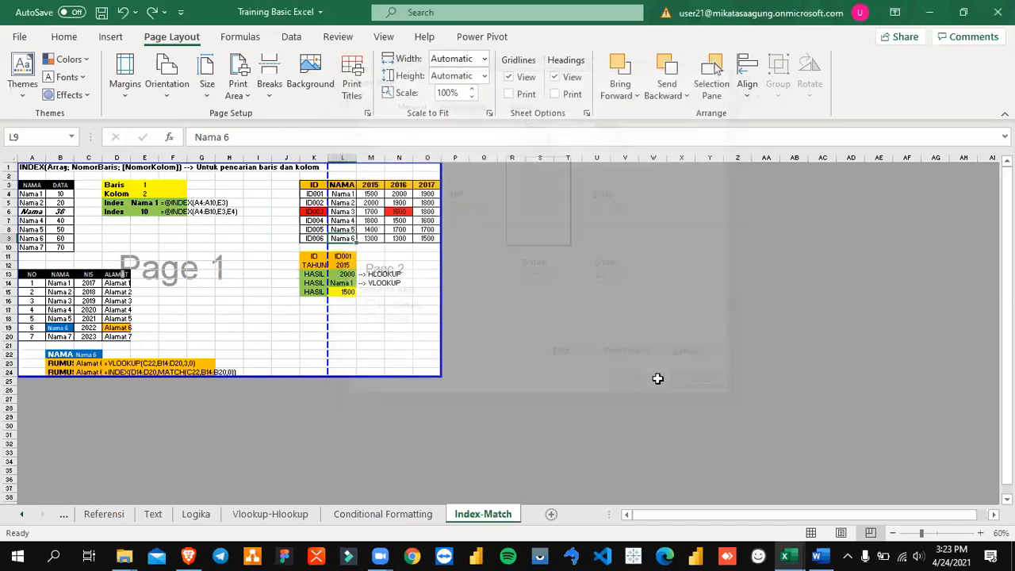
Step: Delete the empty column J from the Index-Match sheet
{"action": "left_click", "coordinate": [259, 159]}
{"action": "left_click_drag", "start_coordinate": [259, 158], "coordinate": [277, 161]}
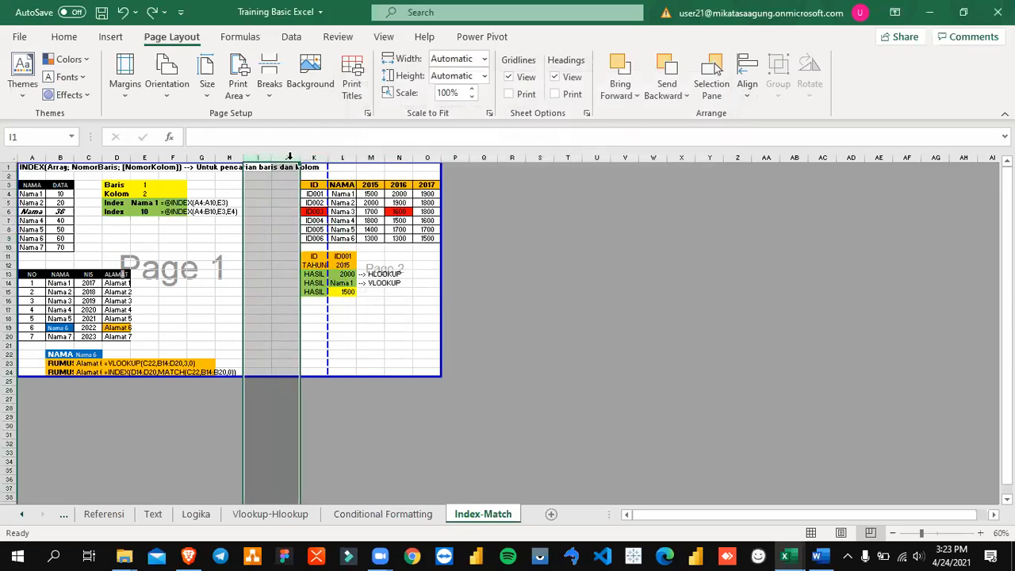
{"action": "left_click", "coordinate": [286, 158]}
{"action": "right_click", "coordinate": [285, 159]}
{"action": "left_click", "coordinate": [351, 299]}
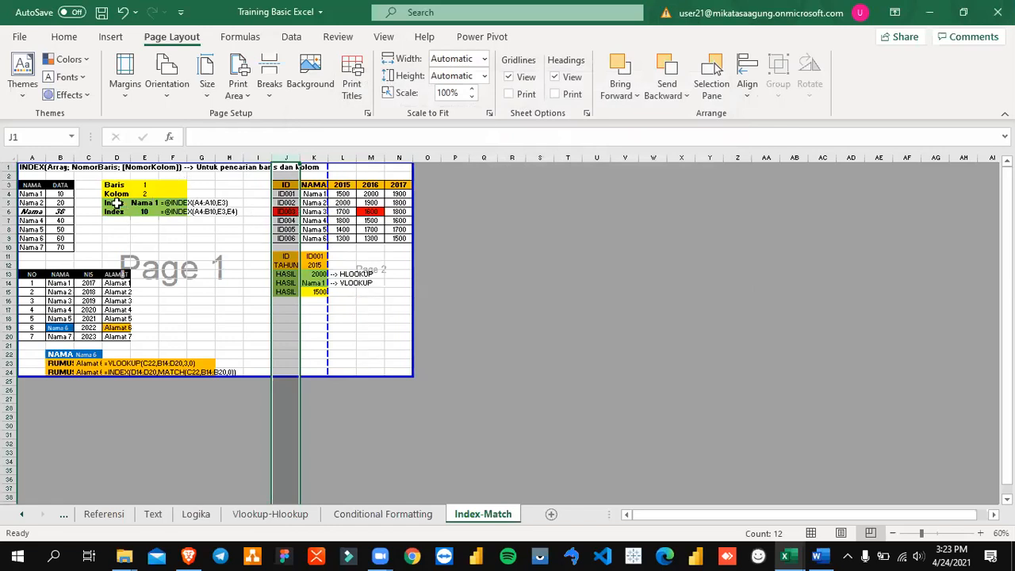
Step: Narrow columns D, F, I, K, M and N so the whole print area fits on one page
{"action": "left_click_drag", "start_coordinate": [129, 159], "coordinate": [150, 159]}
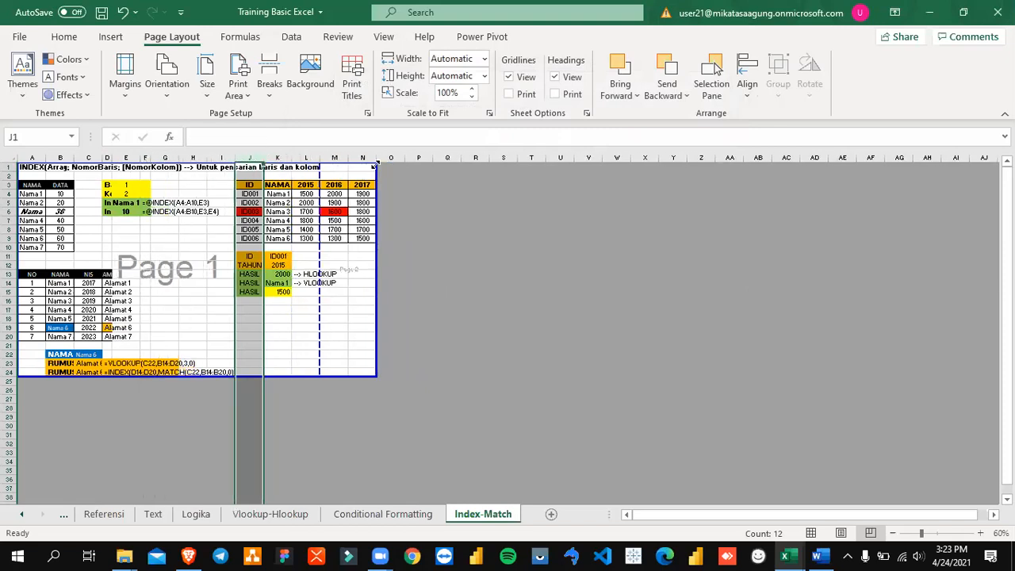
{"action": "left_click_drag", "start_coordinate": [348, 159], "coordinate": [355, 161]}
{"action": "left_click_drag", "start_coordinate": [293, 162], "coordinate": [225, 156]}
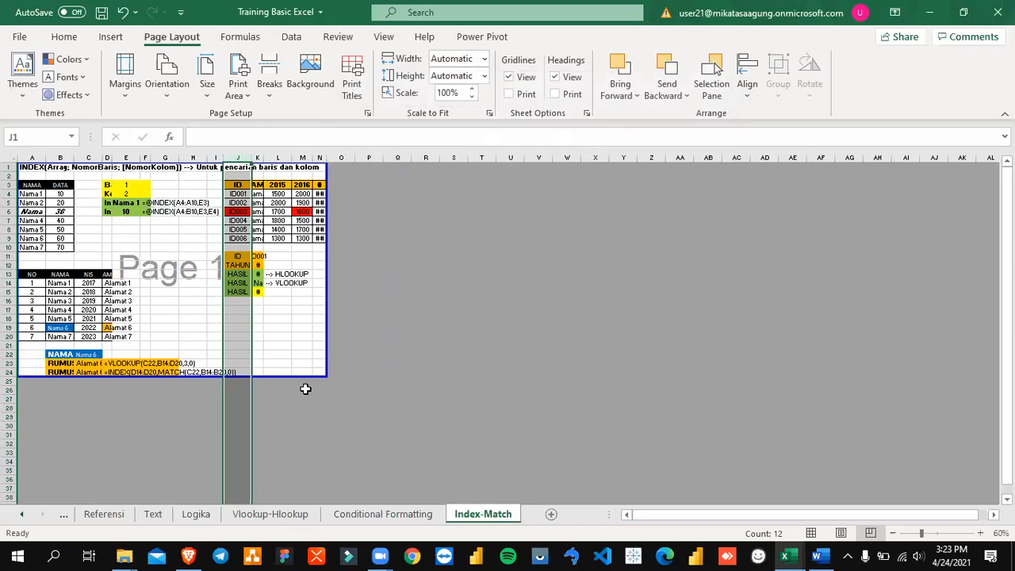
Step: Try to move the upper boundary of the print area down to row 22, and undo the change
{"action": "left_click", "coordinate": [423, 317]}
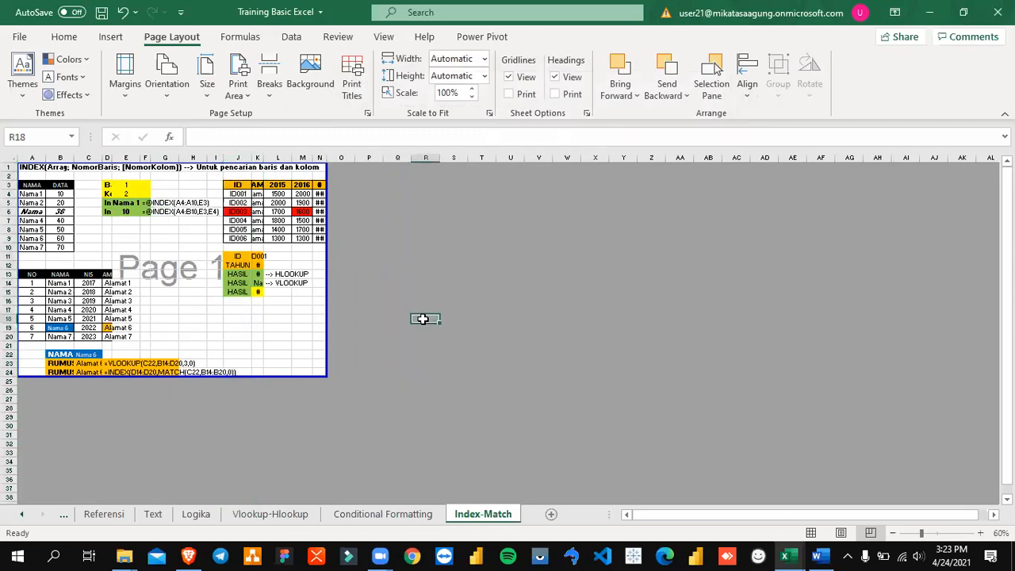
{"action": "left_click", "coordinate": [170, 274]}
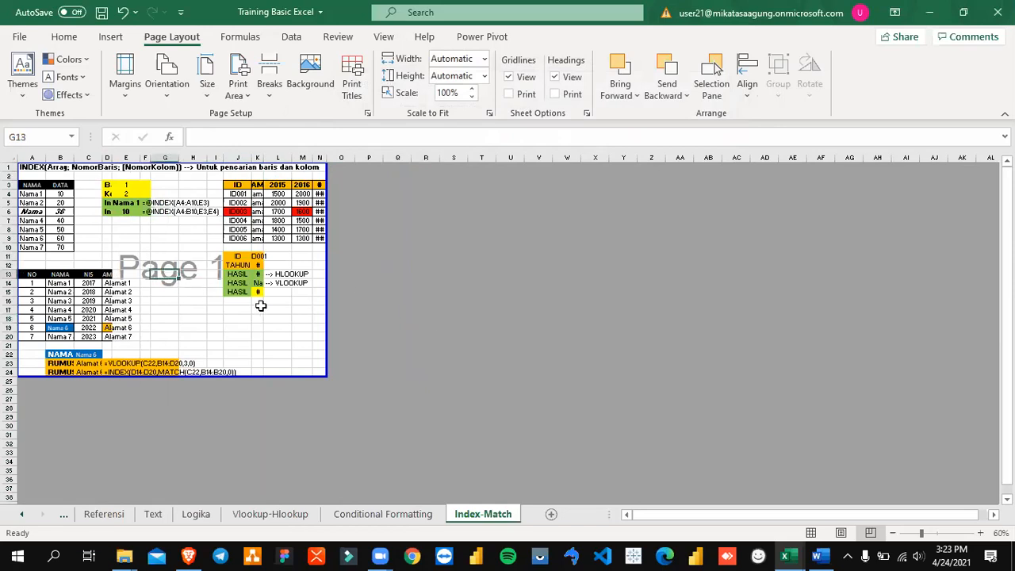
{"action": "left_click_drag", "start_coordinate": [30, 164], "coordinate": [279, 351]}
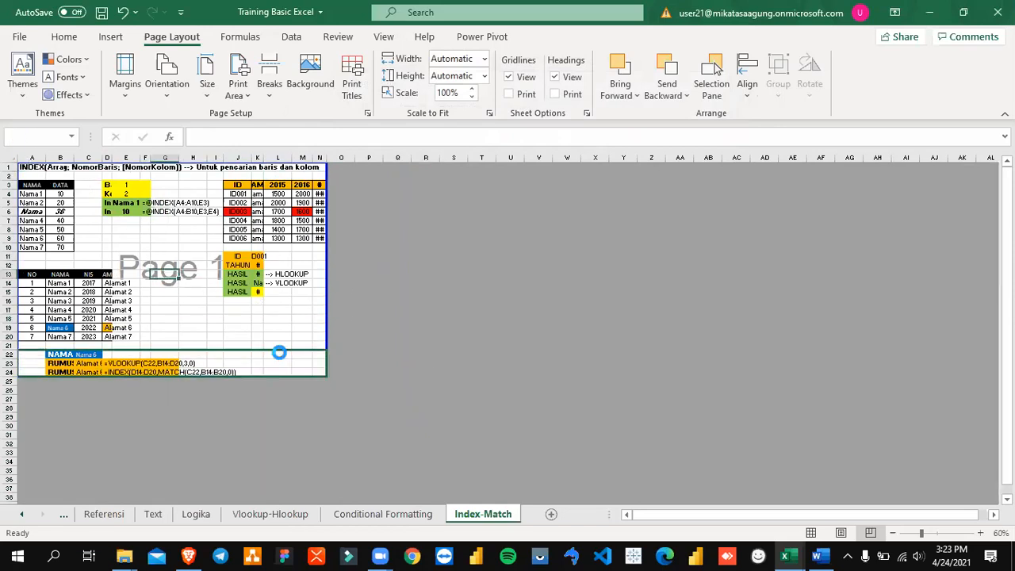
{"action": "key", "text": "ctrl+z"}
{"action": "left_click", "coordinate": [138, 194]}
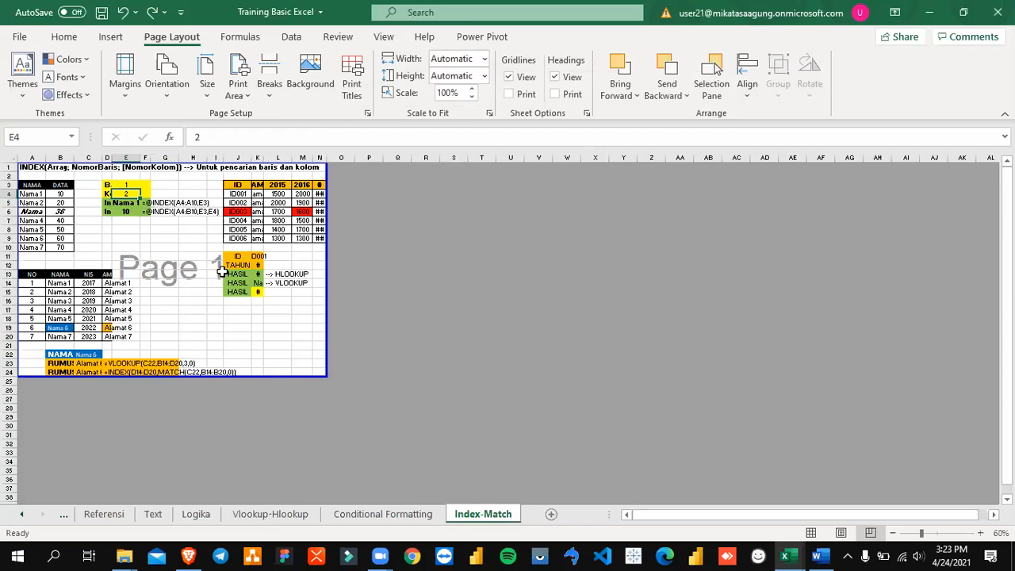
{"action": "left_click", "coordinate": [238, 221]}
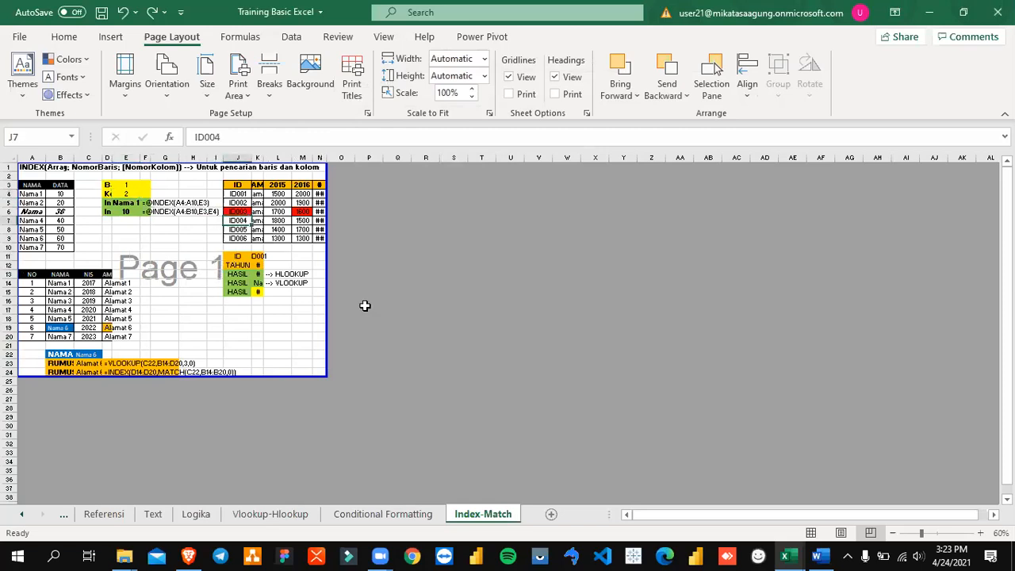
Step: Check the narrowed Index-Match sheet in the print preview and return to the sheet
{"action": "left_click", "coordinate": [19, 37]}
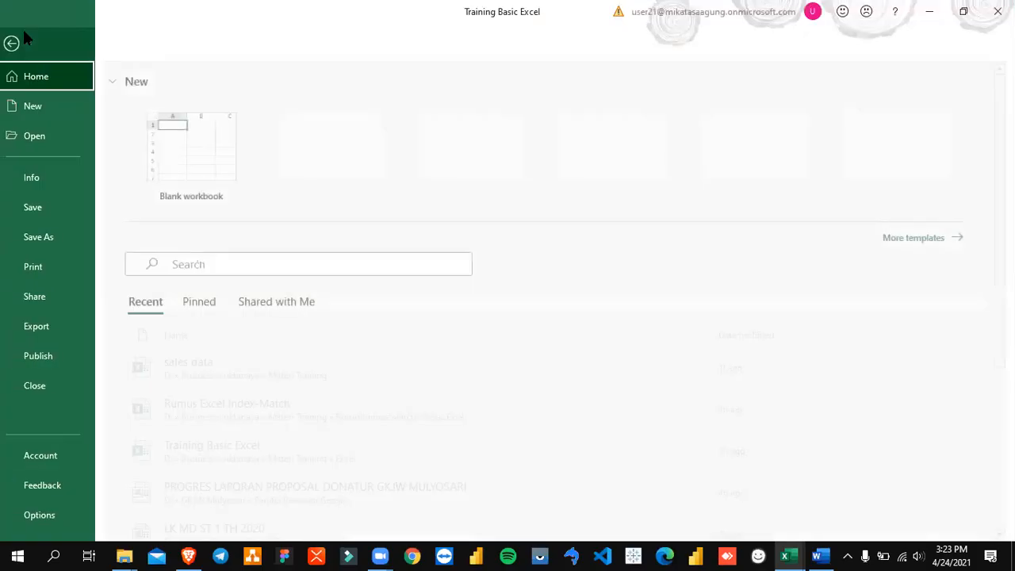
{"action": "left_click", "coordinate": [39, 265]}
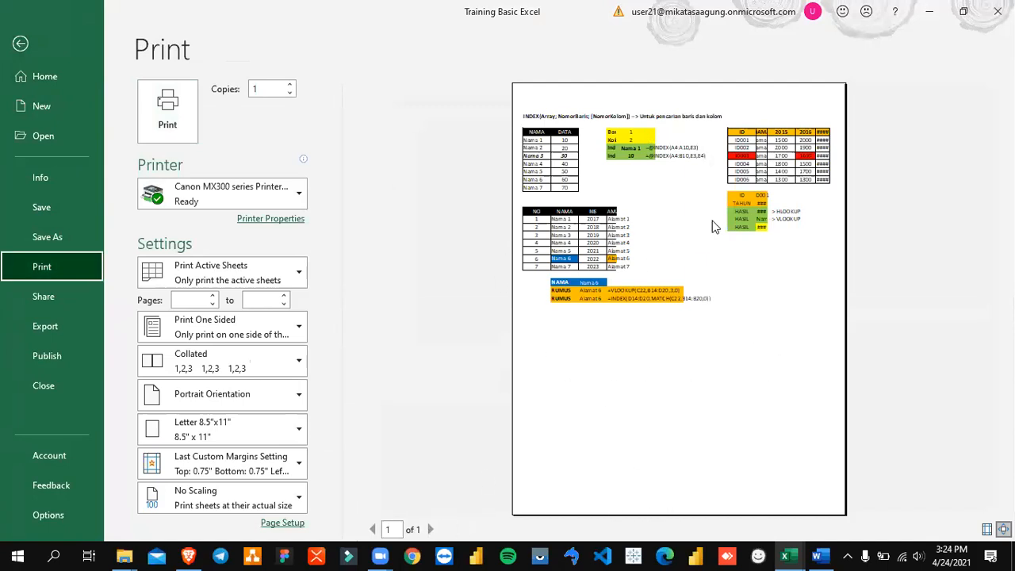
{"action": "key", "text": "Escape"}
Step: Switch the Index-Match sheet from Page Break Preview back to Normal view
{"action": "left_click", "coordinate": [127, 239]}
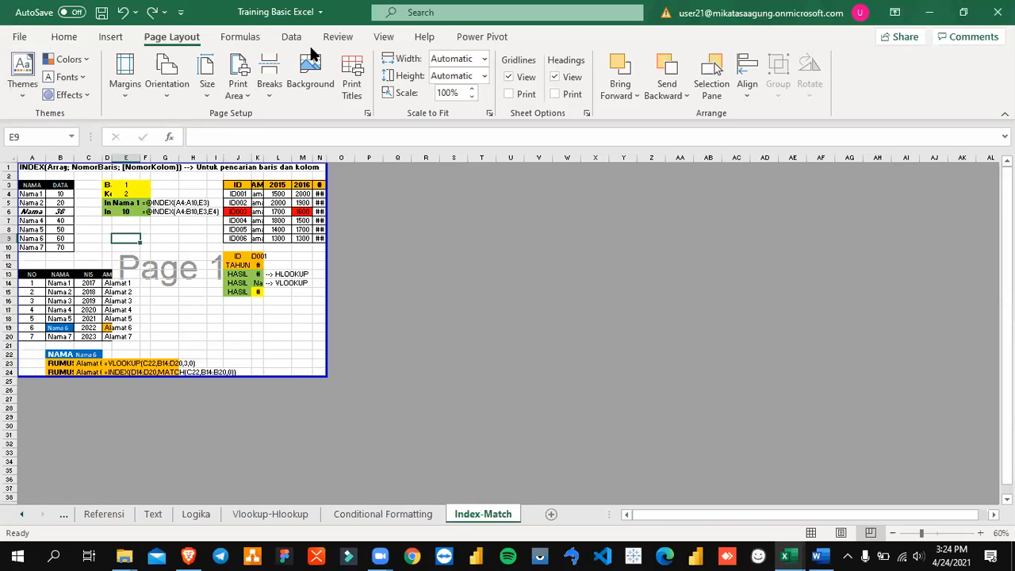
{"action": "left_click", "coordinate": [385, 38]}
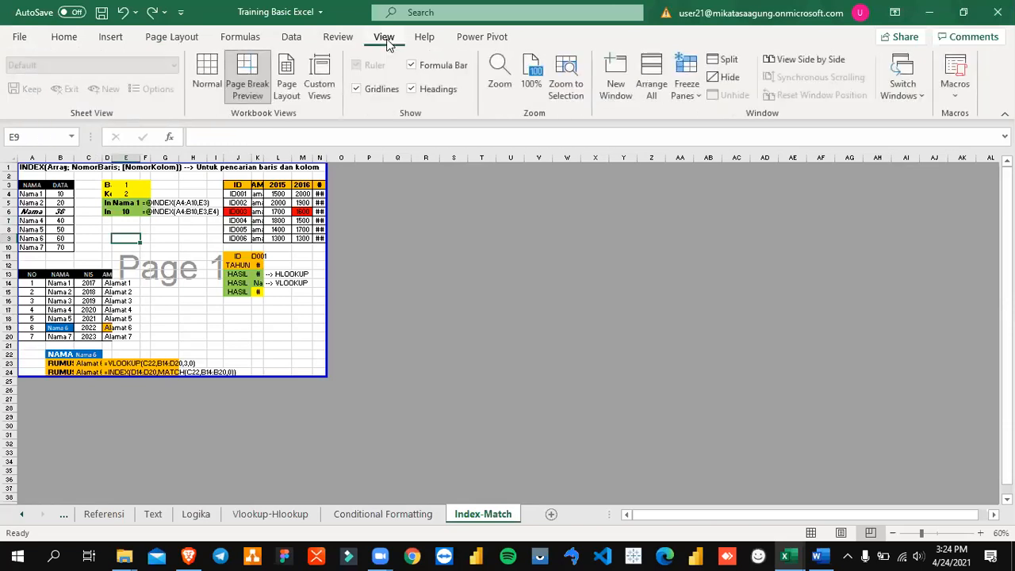
{"action": "left_click", "coordinate": [199, 87]}
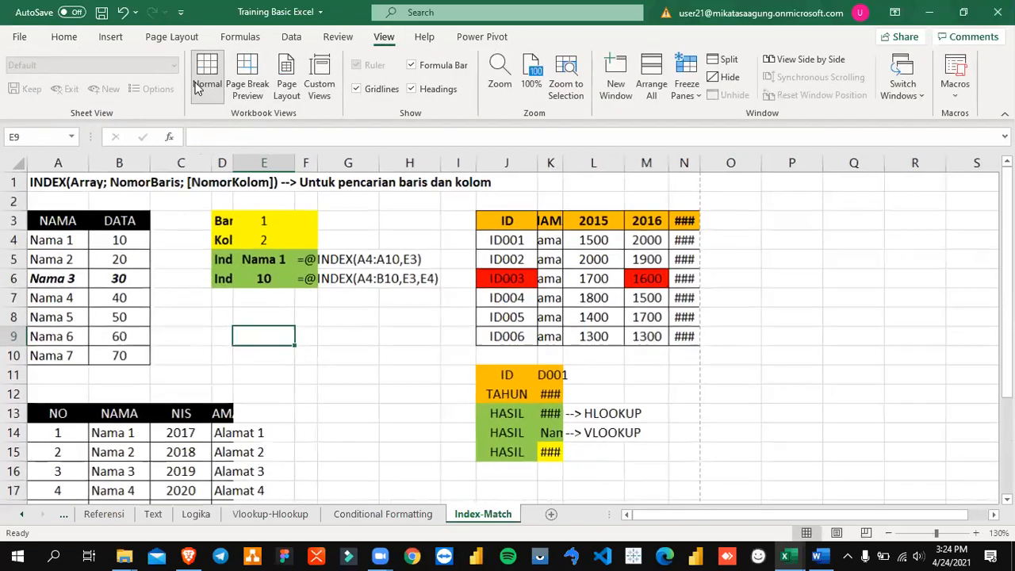
Step: Save the Training Basic Excel workbook with the Index-Match sheet in Normal view
{"action": "left_click", "coordinate": [412, 317]}
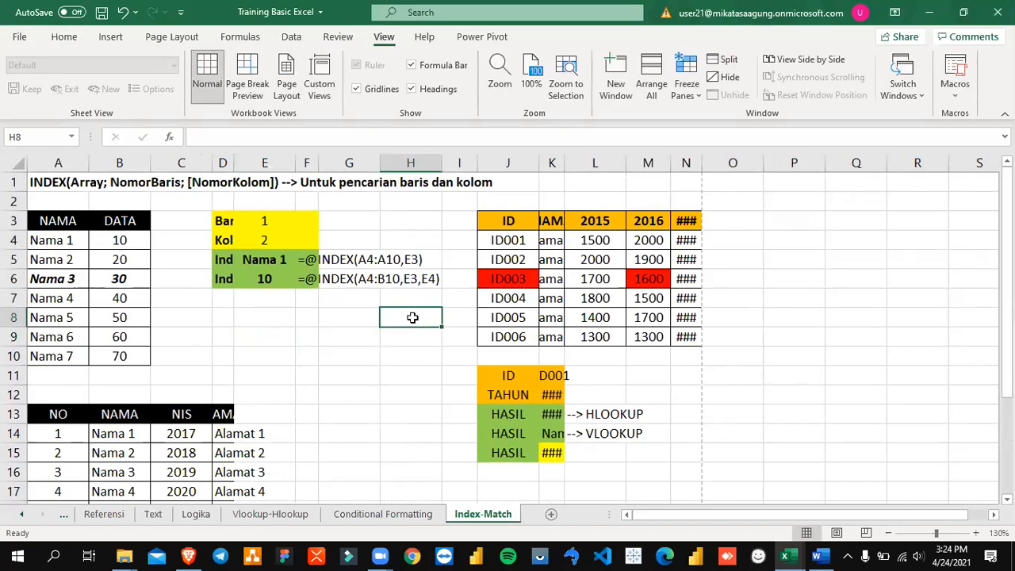
{"action": "key", "text": "ctrl+s"}
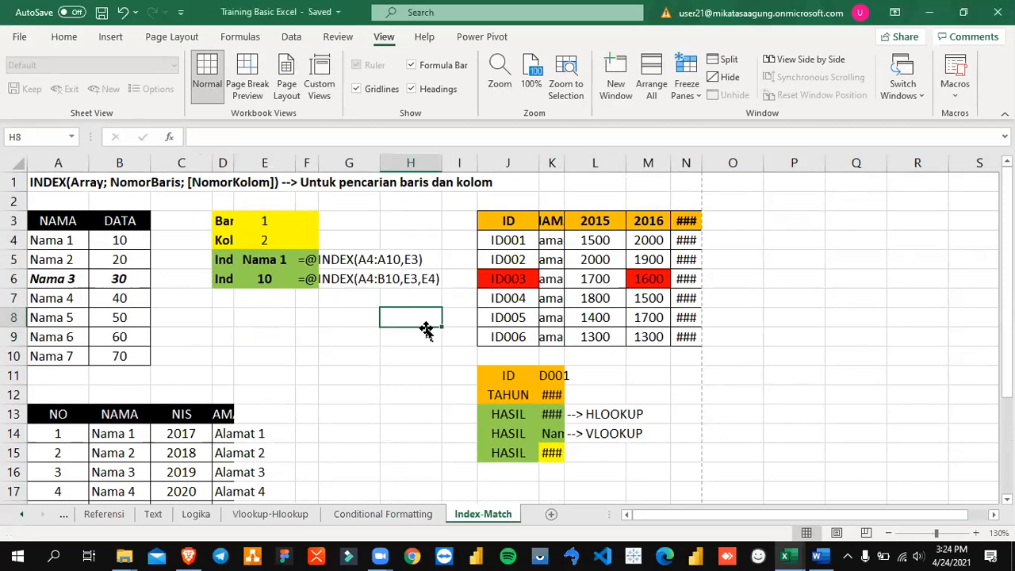
{"action": "left_click_drag", "start_coordinate": [49, 182], "coordinate": [599, 437]}
{"action": "left_click", "coordinate": [355, 468]}
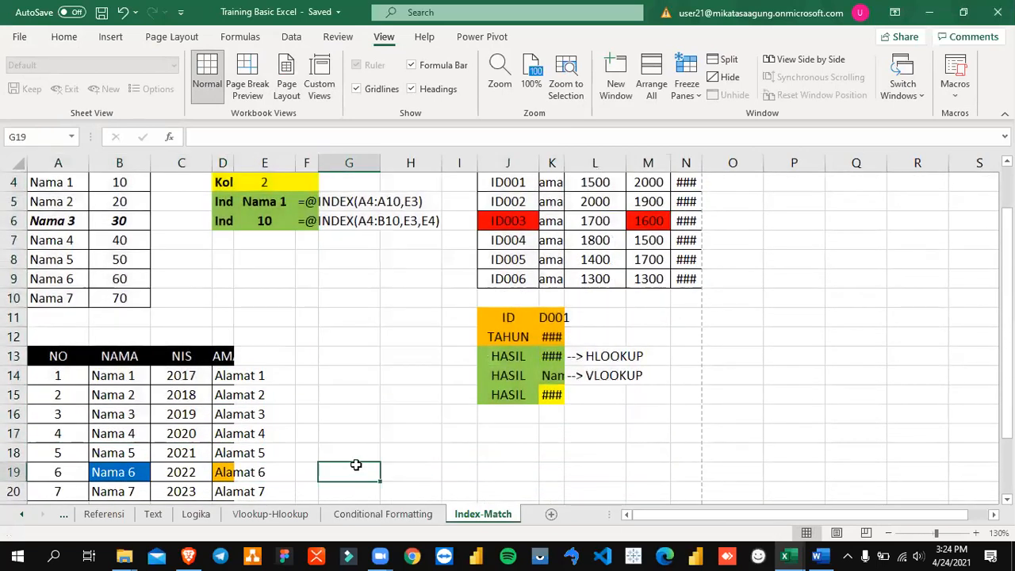
Step: Switch to the Word training module, read its Page Setup section up to the practice exercises, and return to the Excel workbook
{"action": "left_click", "coordinate": [391, 513]}
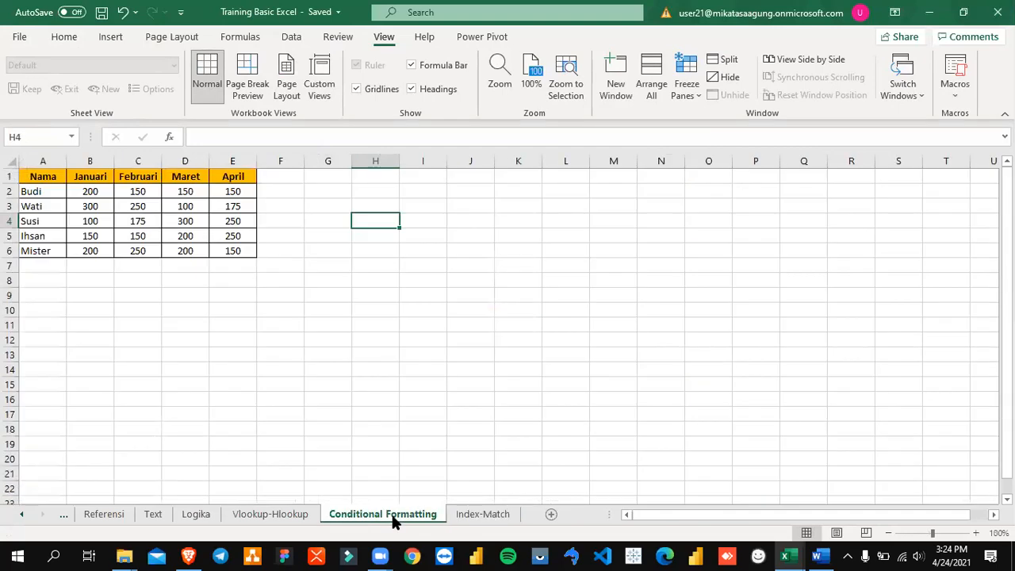
{"action": "key", "text": "alt+Tab"}
{"action": "scroll", "coordinate": [548, 428], "scroll_direction": "down", "scroll_amount": 20}
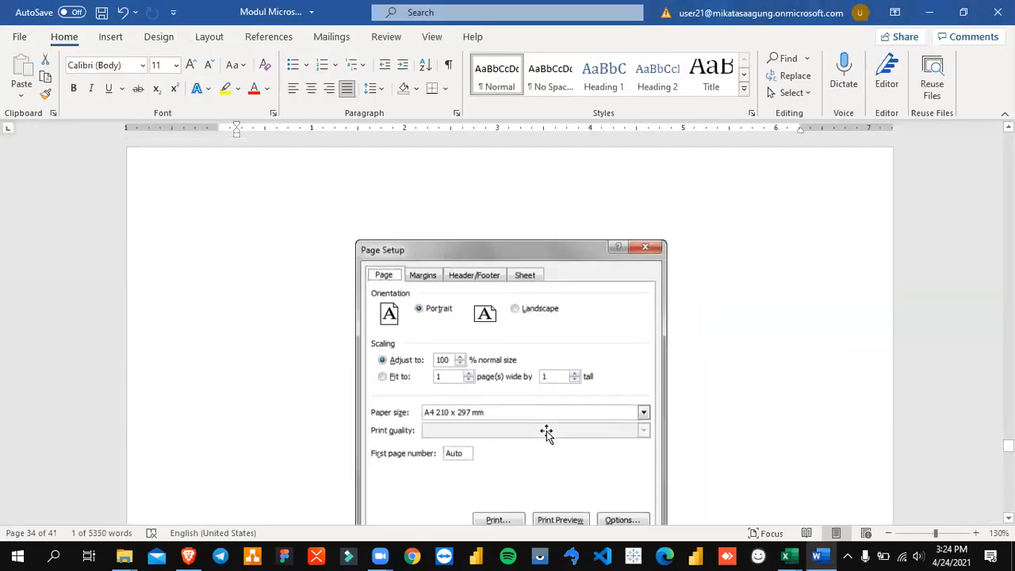
{"action": "scroll", "coordinate": [545, 448], "scroll_direction": "down", "scroll_amount": 20}
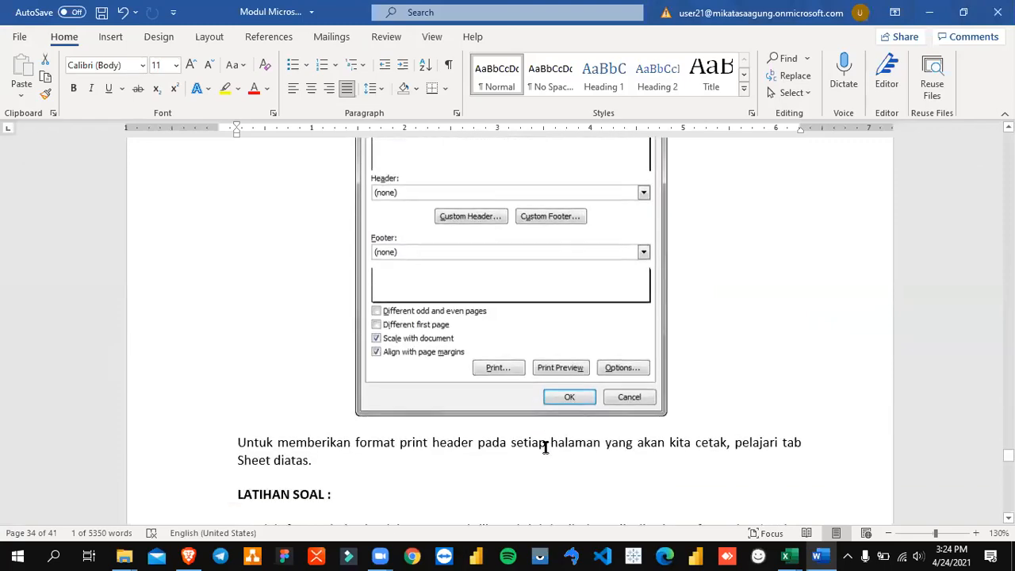
{"action": "scroll", "coordinate": [542, 455], "scroll_direction": "down", "scroll_amount": 5}
{"action": "scroll", "coordinate": [542, 454], "scroll_direction": "up", "scroll_amount": 3}
{"action": "scroll", "coordinate": [542, 454], "scroll_direction": "down", "scroll_amount": 4}
{"action": "scroll", "coordinate": [542, 454], "scroll_direction": "down", "scroll_amount": 5}
{"action": "scroll", "coordinate": [542, 454], "scroll_direction": "up", "scroll_amount": 5}
{"action": "key", "text": "alt+Tab"}
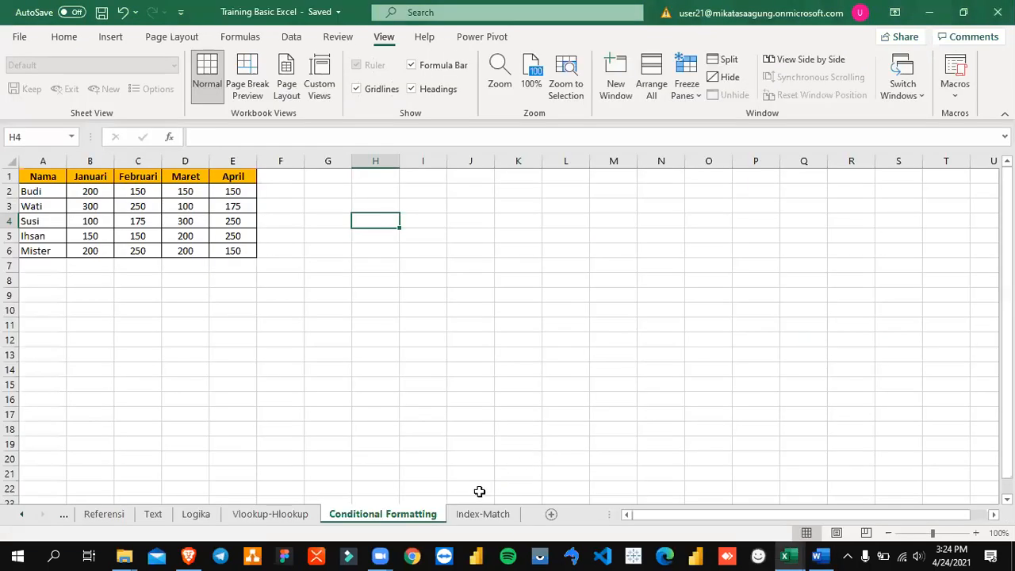
Step: Look through the Index-Match and Vlookup-Hlookup sheets, and examine the monthly table on the Conditional Formatting sheet
{"action": "left_click", "coordinate": [466, 517]}
{"action": "left_click", "coordinate": [382, 515]}
{"action": "left_click", "coordinate": [269, 517]}
{"action": "left_click", "coordinate": [378, 515]}
{"action": "left_click", "coordinate": [316, 208]}
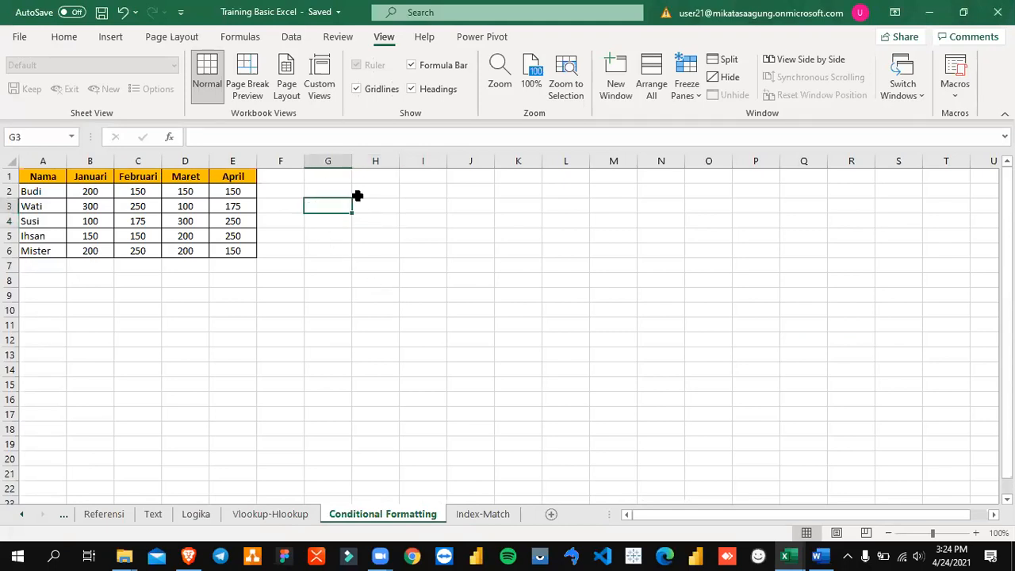
{"action": "left_click_drag", "start_coordinate": [37, 175], "coordinate": [242, 251]}
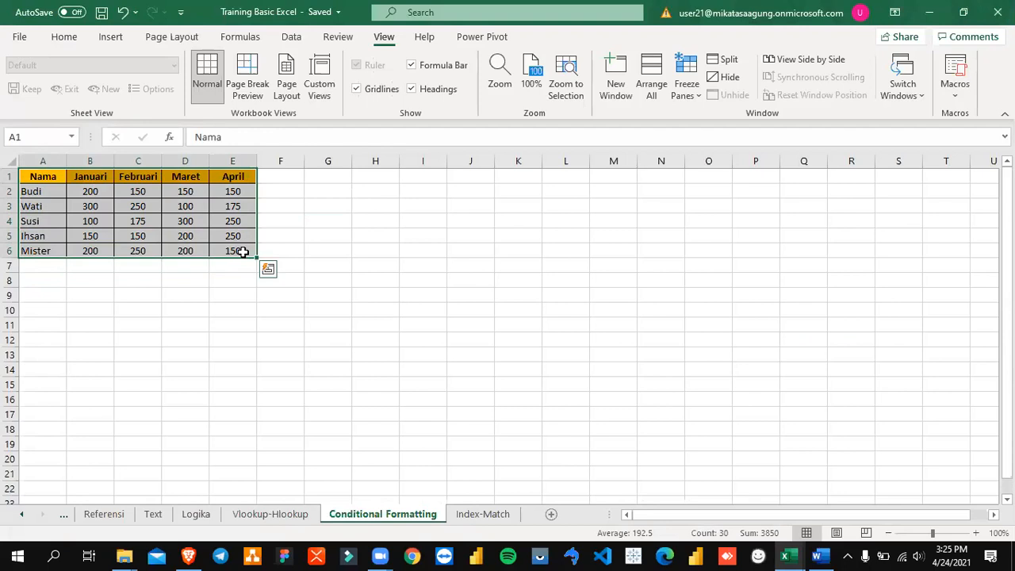
{"action": "left_click", "coordinate": [190, 277]}
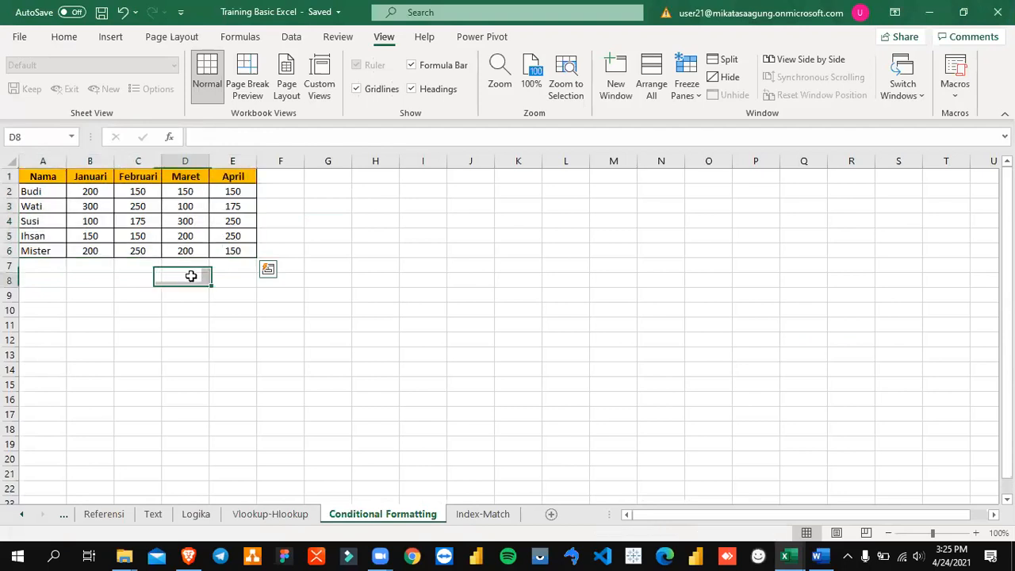
{"action": "left_click_drag", "start_coordinate": [82, 190], "coordinate": [138, 232]}
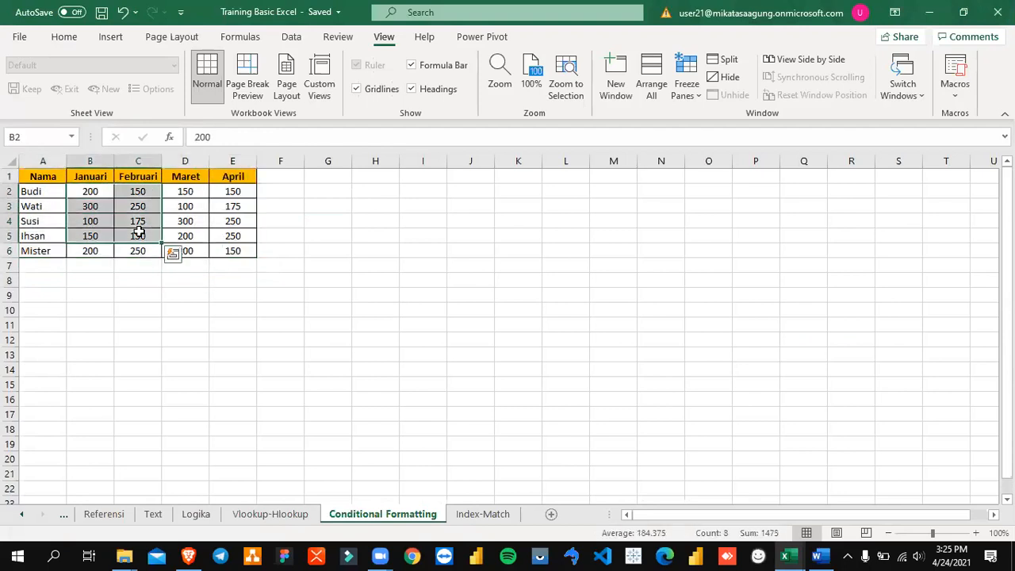
{"action": "left_click", "coordinate": [281, 232]}
{"action": "left_click_drag", "start_coordinate": [80, 194], "coordinate": [228, 246]}
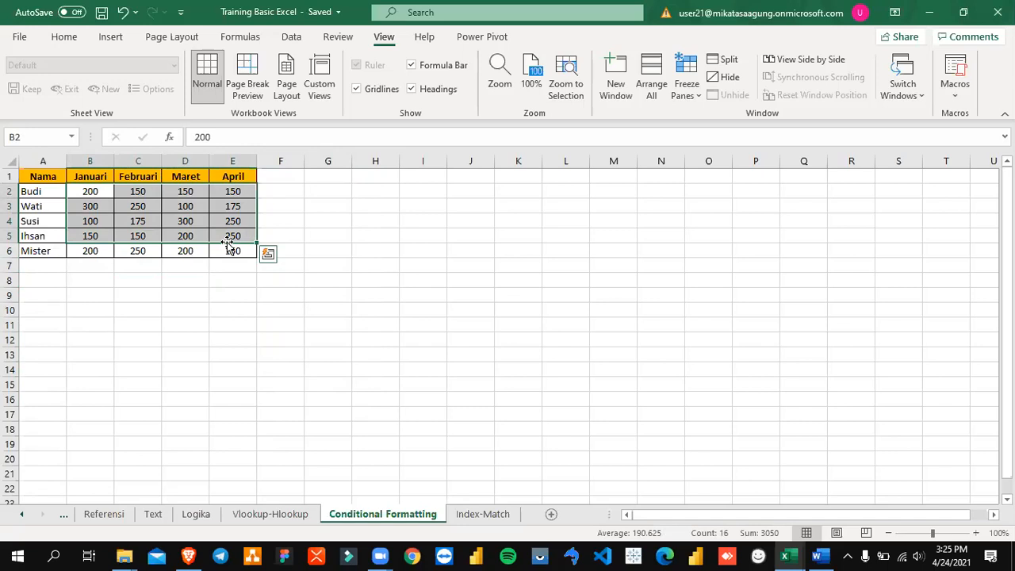
{"action": "left_click", "coordinate": [50, 367]}
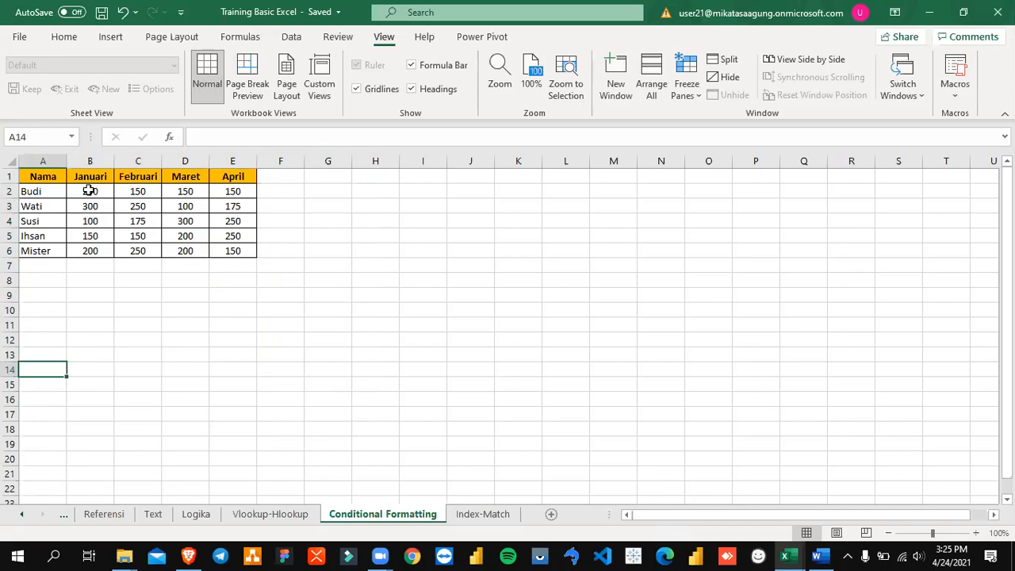
Step: Select the January to April values of all five rows, cells B2:E6
{"action": "left_click_drag", "start_coordinate": [89, 190], "coordinate": [235, 247]}
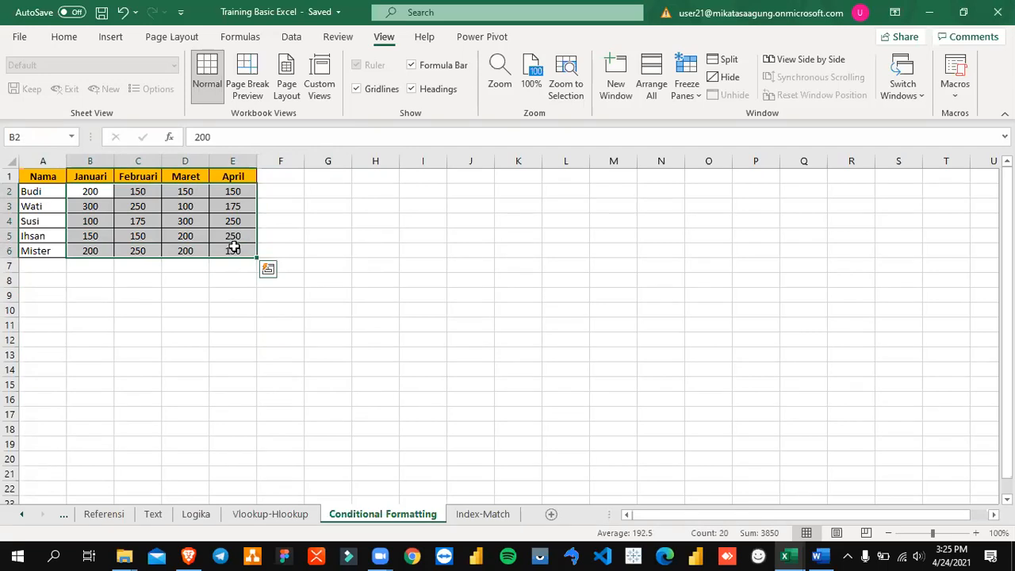
{"action": "left_click", "coordinate": [228, 219]}
{"action": "left_click", "coordinate": [93, 190]}
{"action": "left_click_drag", "start_coordinate": [109, 202], "coordinate": [223, 255]}
{"action": "left_click", "coordinate": [65, 41]}
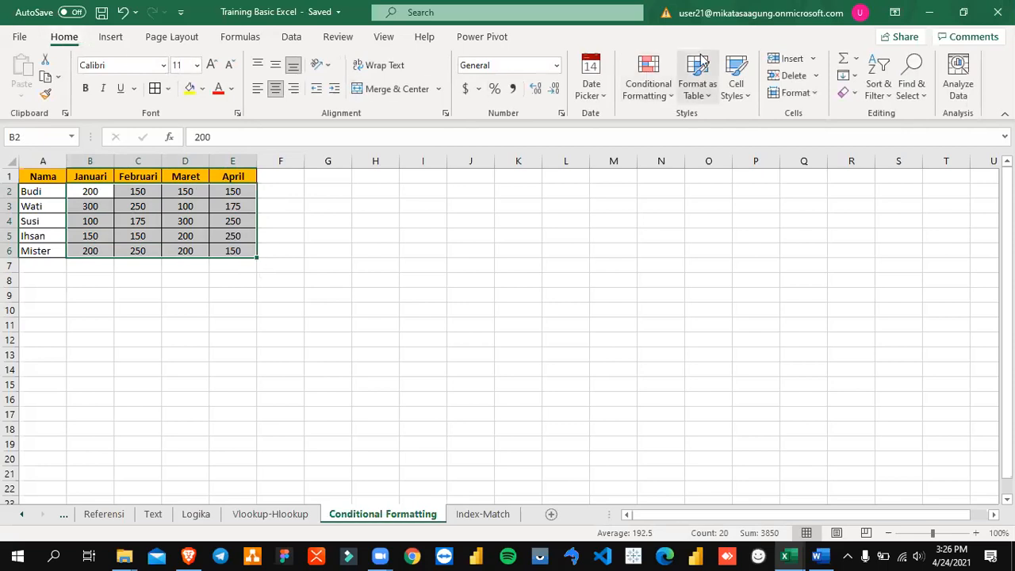
{"action": "left_click", "coordinate": [655, 94]}
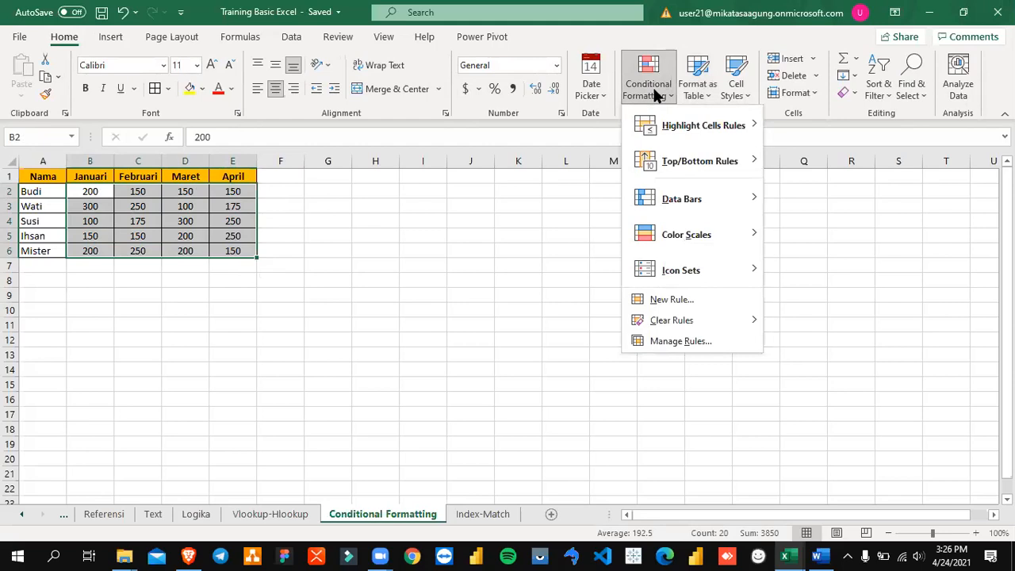
{"action": "left_click", "coordinate": [675, 299]}
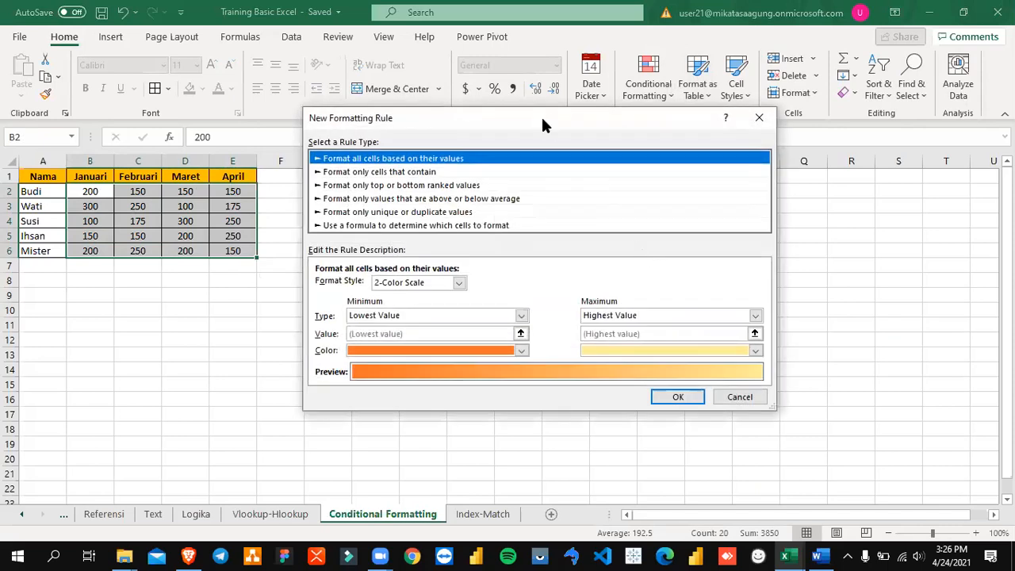
{"action": "left_click_drag", "start_coordinate": [543, 123], "coordinate": [662, 111]}
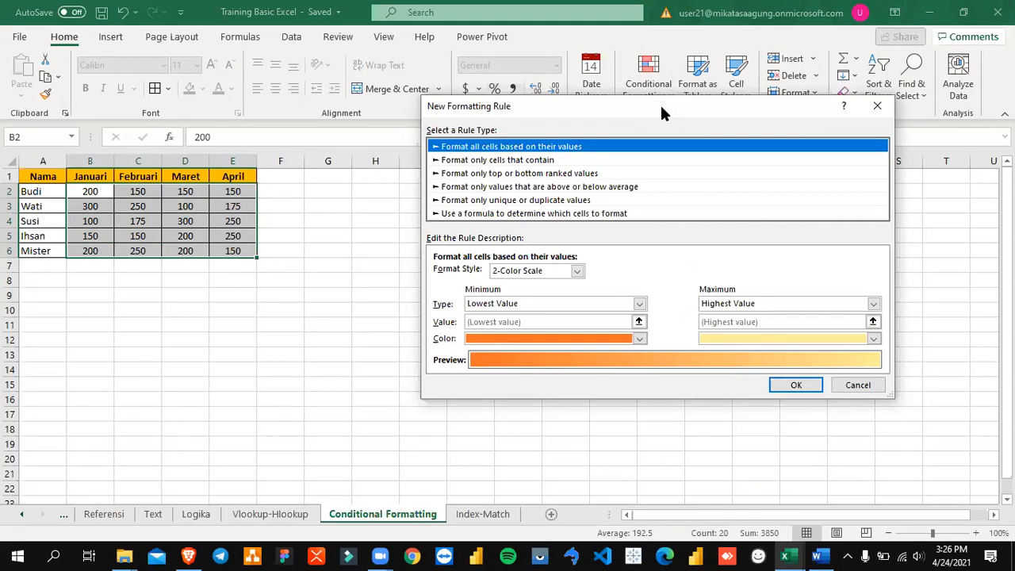
{"action": "left_click", "coordinate": [876, 108]}
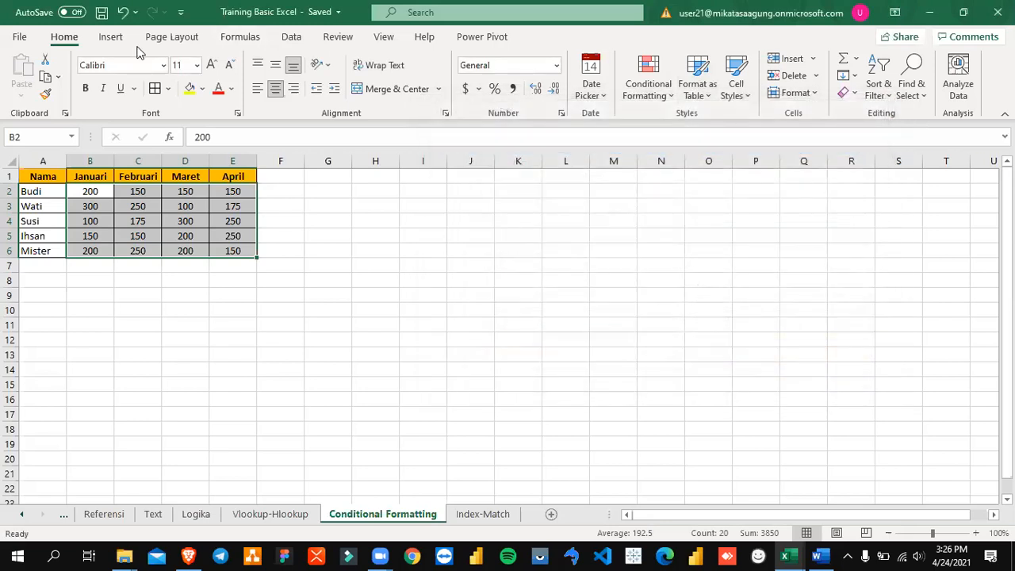
Step: Start a conditional formatting rule for B2:E6 that formats only cells containing a value less than or equal to 100
{"action": "left_click", "coordinate": [658, 102]}
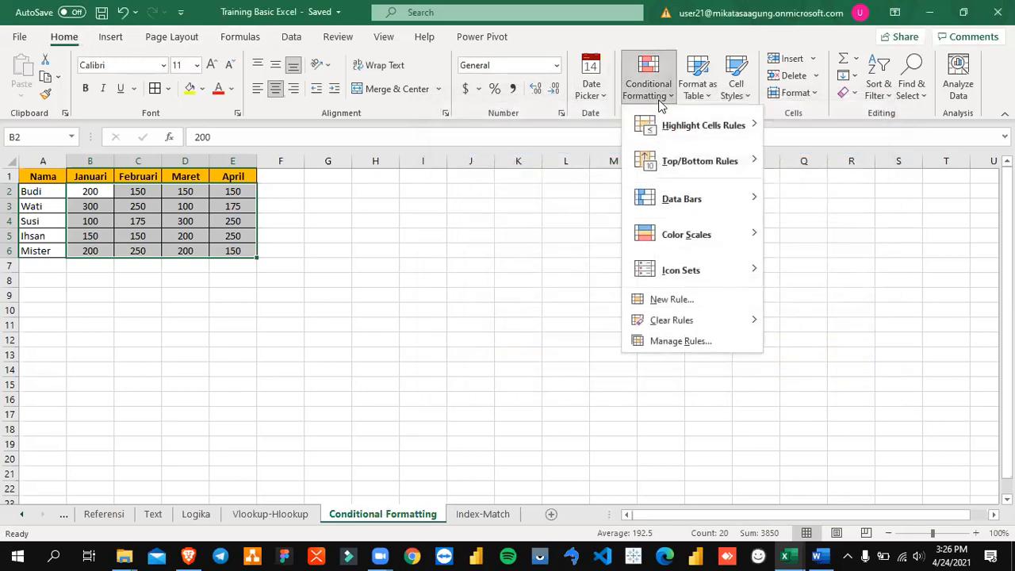
{"action": "left_click", "coordinate": [672, 300]}
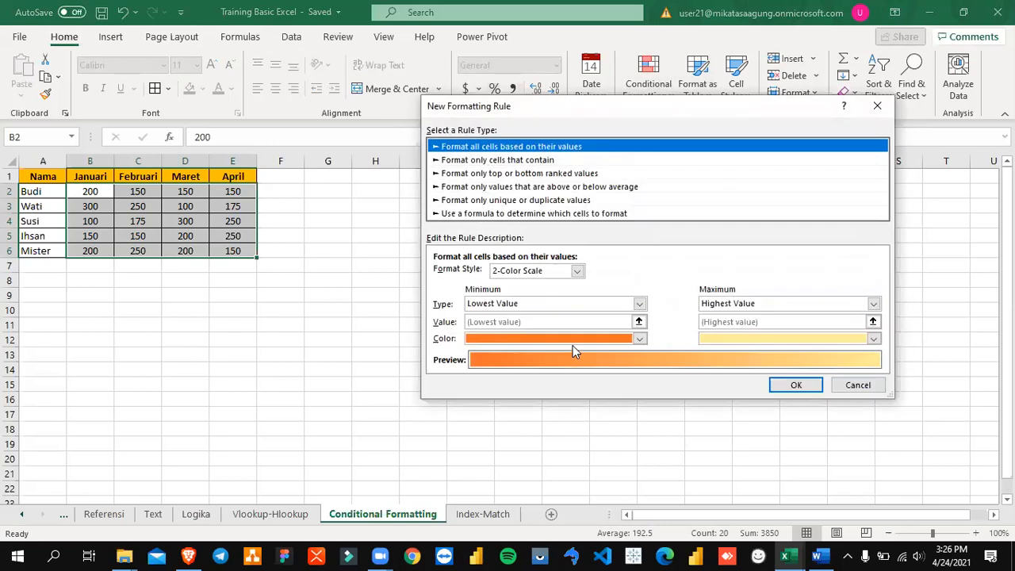
{"action": "left_click", "coordinate": [558, 161]}
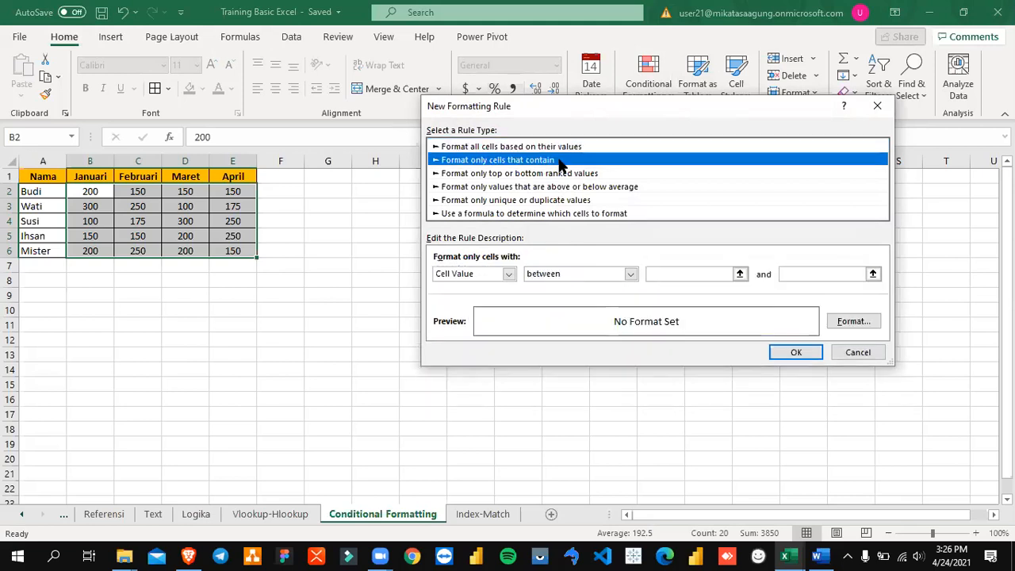
{"action": "left_click", "coordinate": [559, 149]}
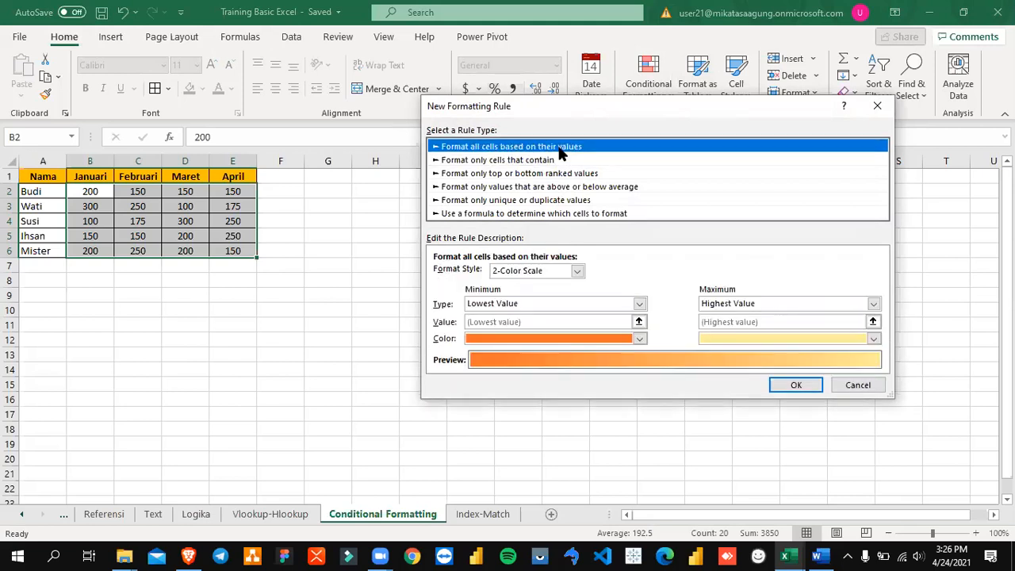
{"action": "left_click", "coordinate": [587, 306]}
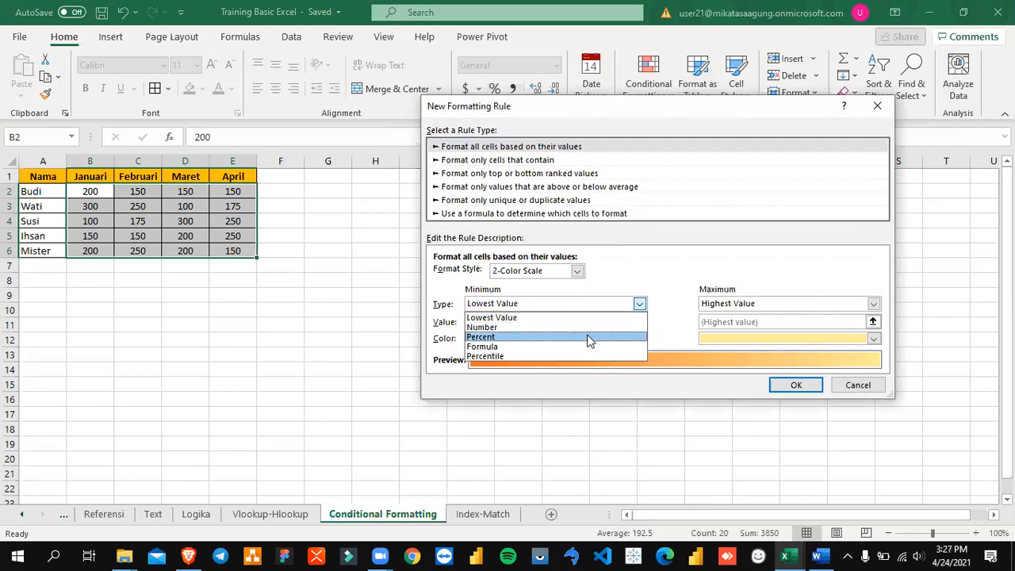
{"action": "left_click", "coordinate": [606, 318]}
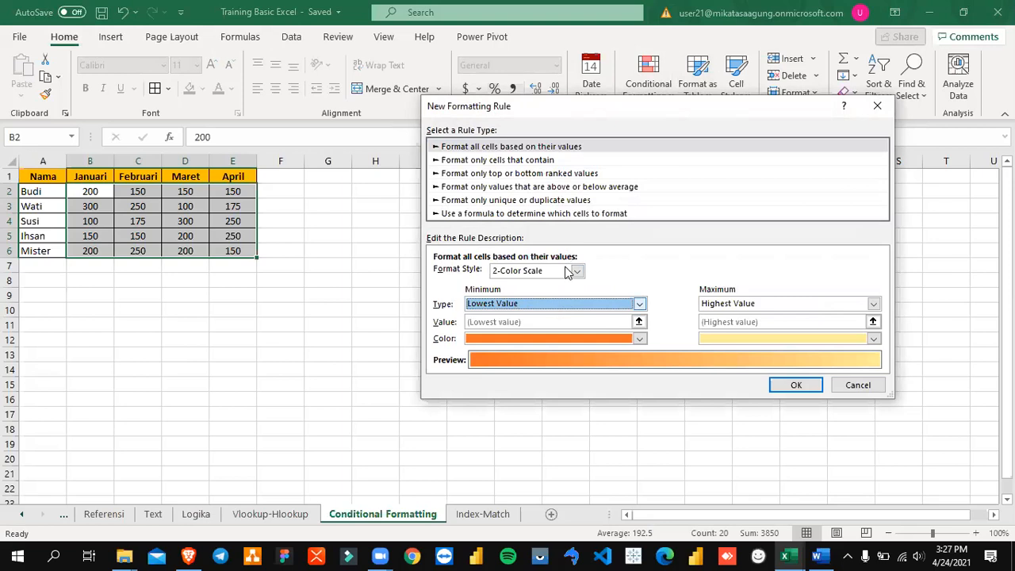
{"action": "left_click", "coordinate": [536, 161]}
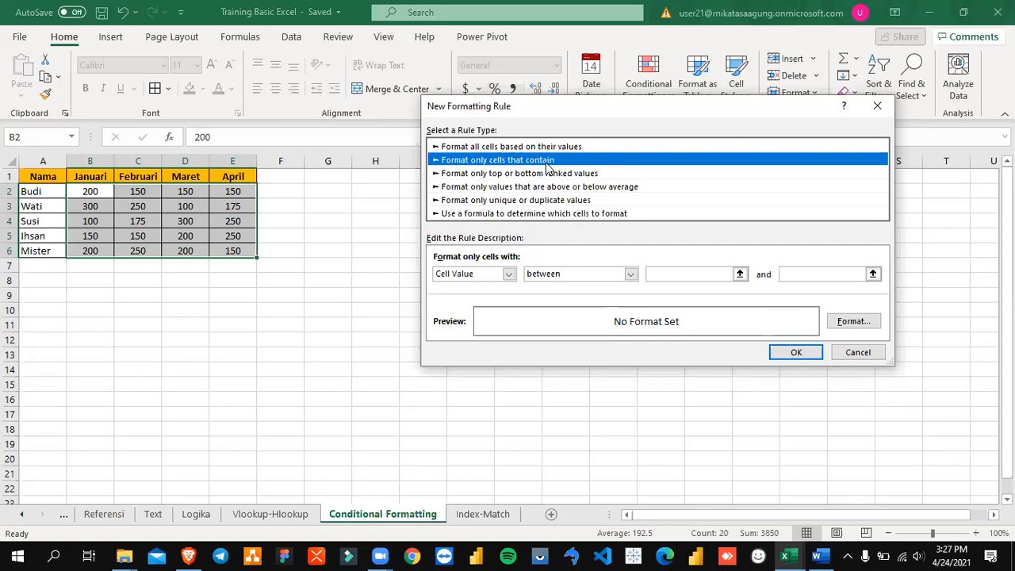
{"action": "left_click", "coordinate": [563, 274]}
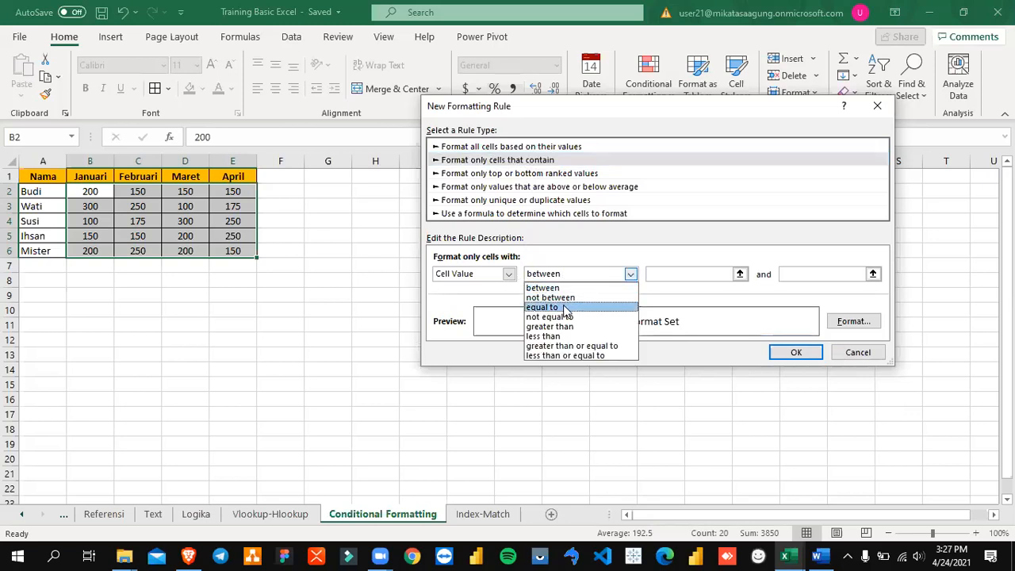
{"action": "left_click", "coordinate": [575, 355]}
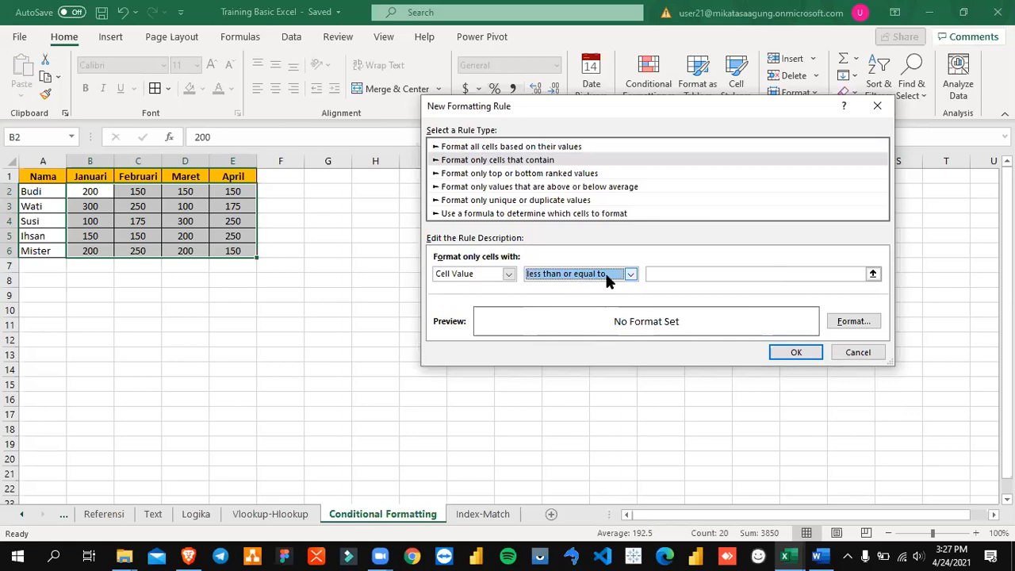
{"action": "left_click", "coordinate": [709, 275]}
{"action": "type", "text": "100"}
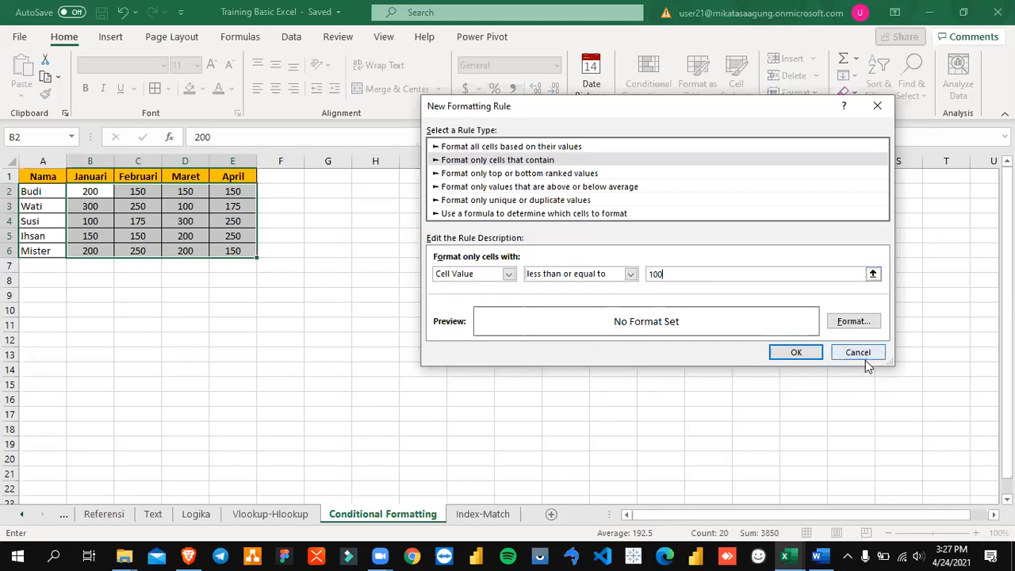
Step: Give the new rule a red background fill and apply it to the monthly values
{"action": "left_click", "coordinate": [853, 321]}
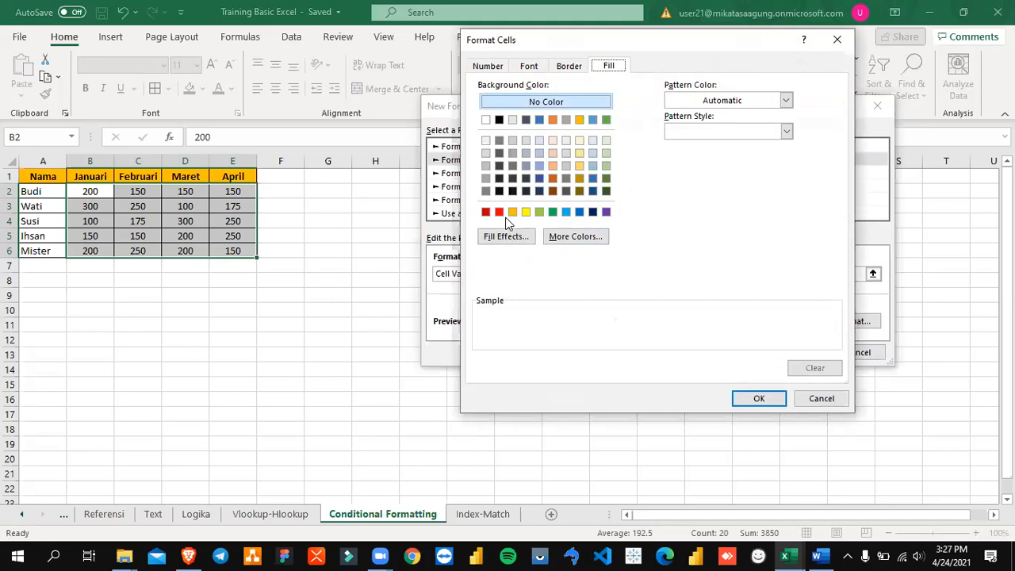
{"action": "left_click", "coordinate": [498, 212]}
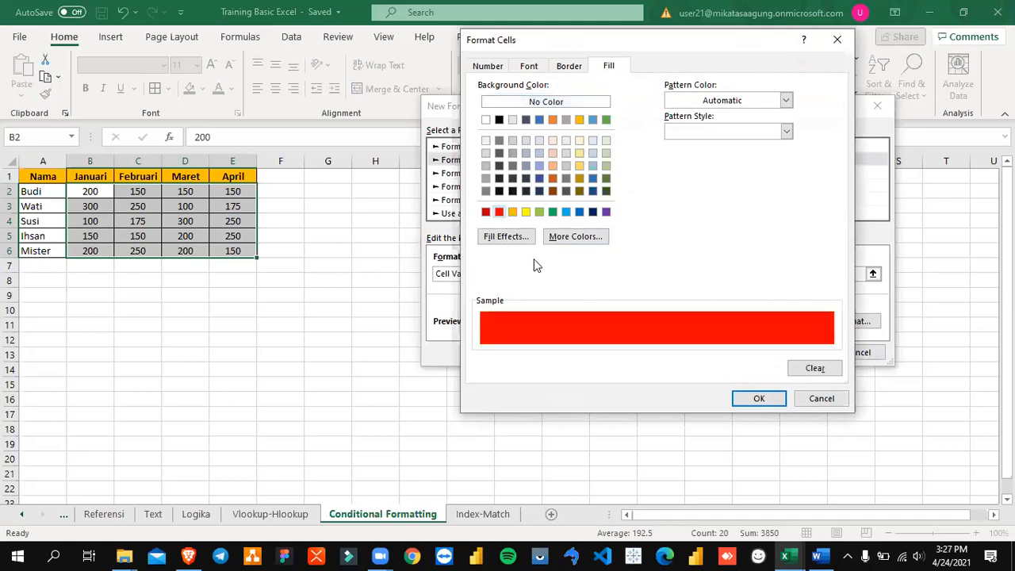
{"action": "left_click", "coordinate": [779, 398]}
{"action": "left_click", "coordinate": [794, 351]}
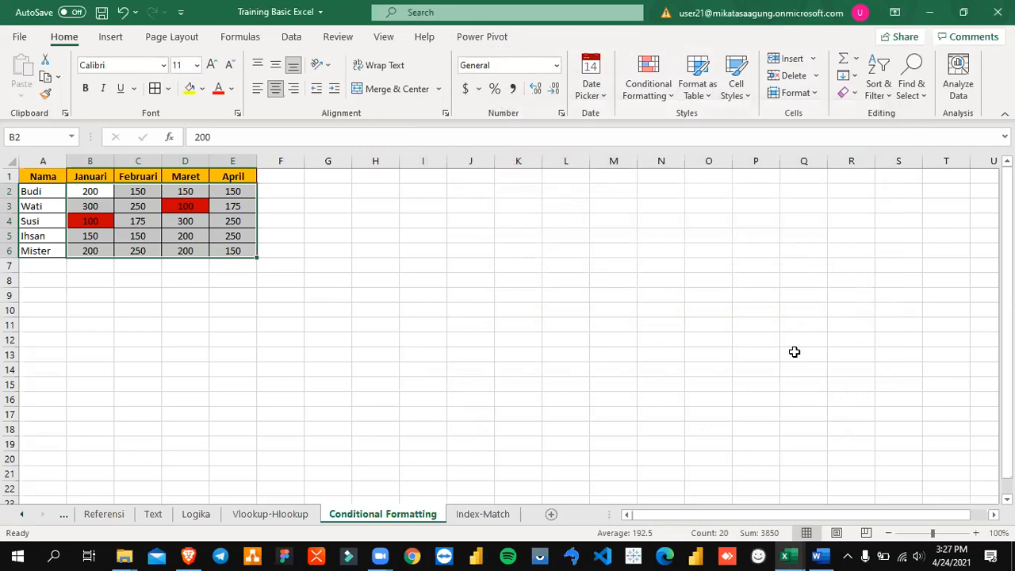
{"action": "left_click", "coordinate": [596, 296]}
{"action": "left_click_drag", "start_coordinate": [96, 192], "coordinate": [226, 251]}
{"action": "left_click", "coordinate": [323, 238]}
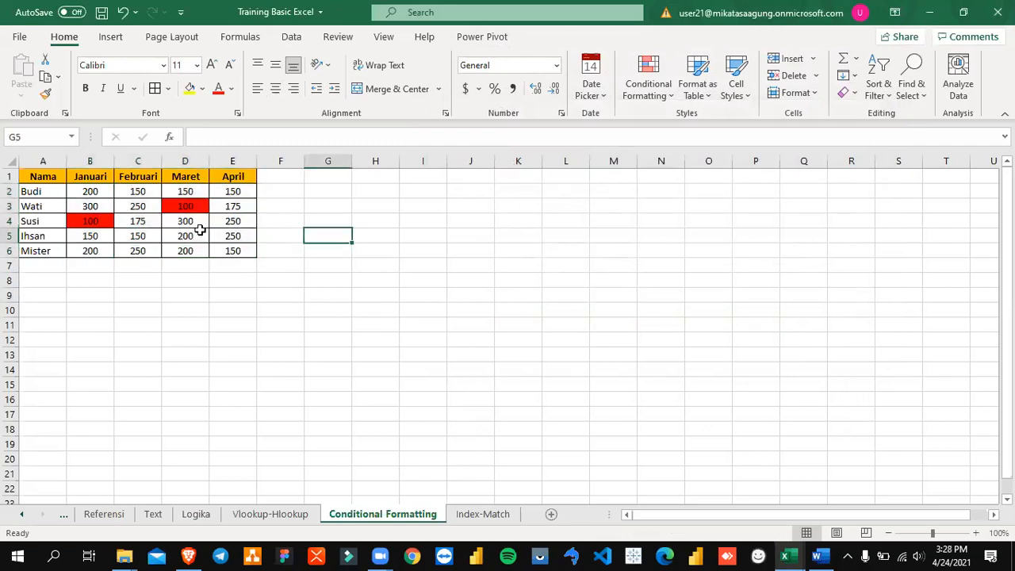
Step: Edit the existing conditional formatting rule on cells B2:E6 so it formats cell values greater than 100
{"action": "left_click_drag", "start_coordinate": [91, 190], "coordinate": [235, 253]}
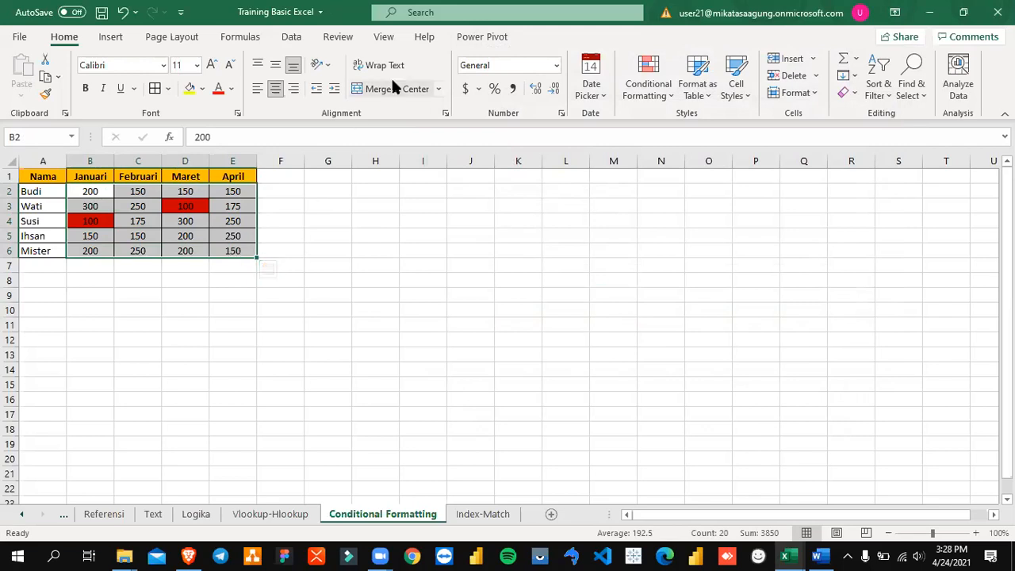
{"action": "left_click", "coordinate": [660, 99]}
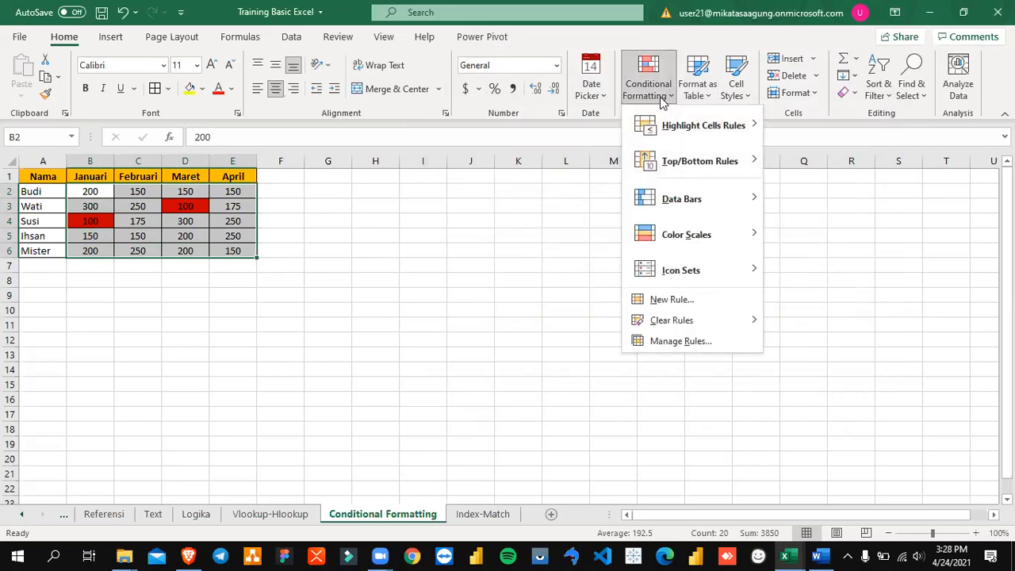
{"action": "left_click", "coordinate": [662, 102]}
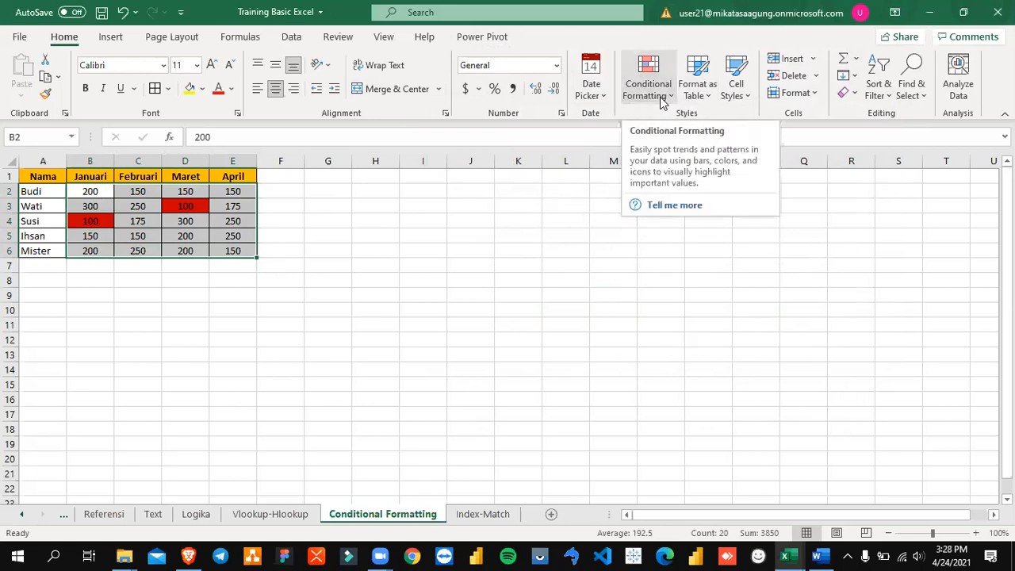
{"action": "left_click", "coordinate": [662, 102]}
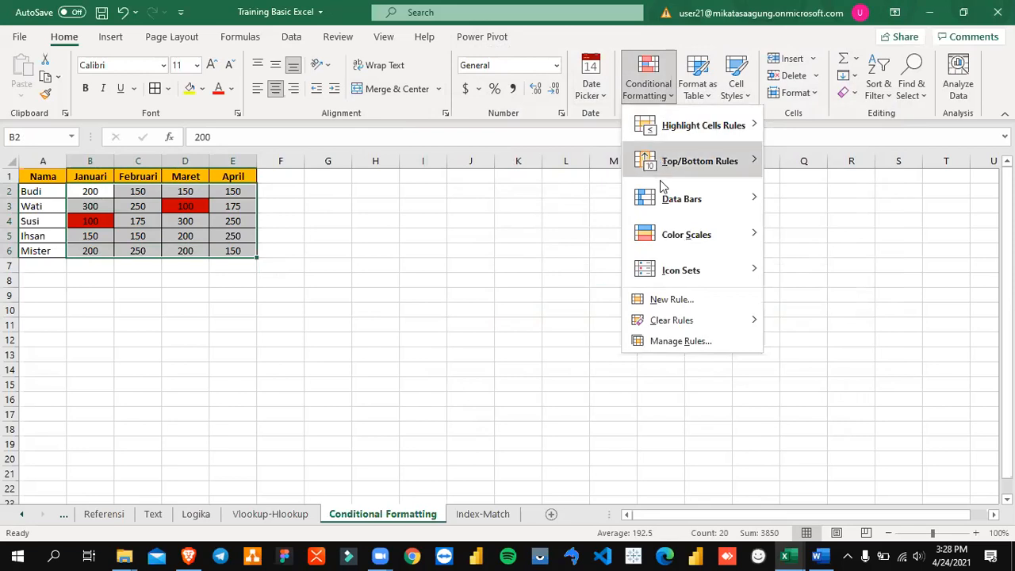
{"action": "left_click", "coordinate": [676, 345]}
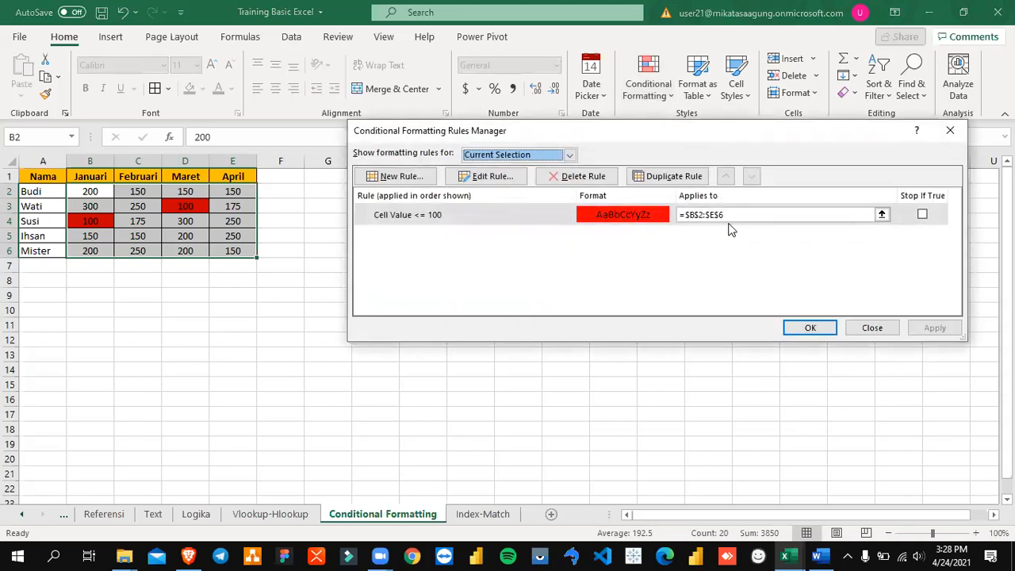
{"action": "left_click", "coordinate": [487, 178]}
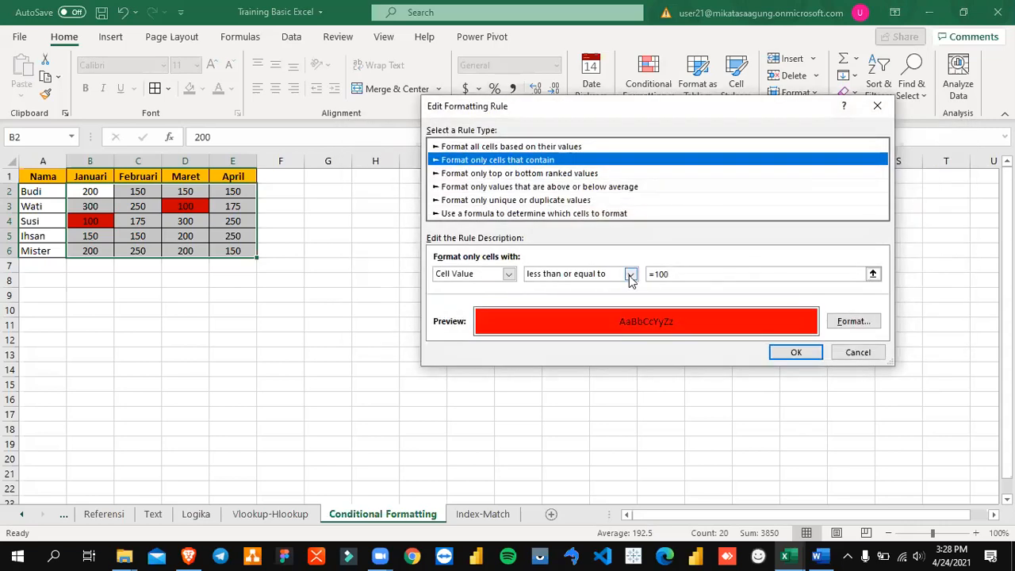
{"action": "left_click", "coordinate": [630, 274]}
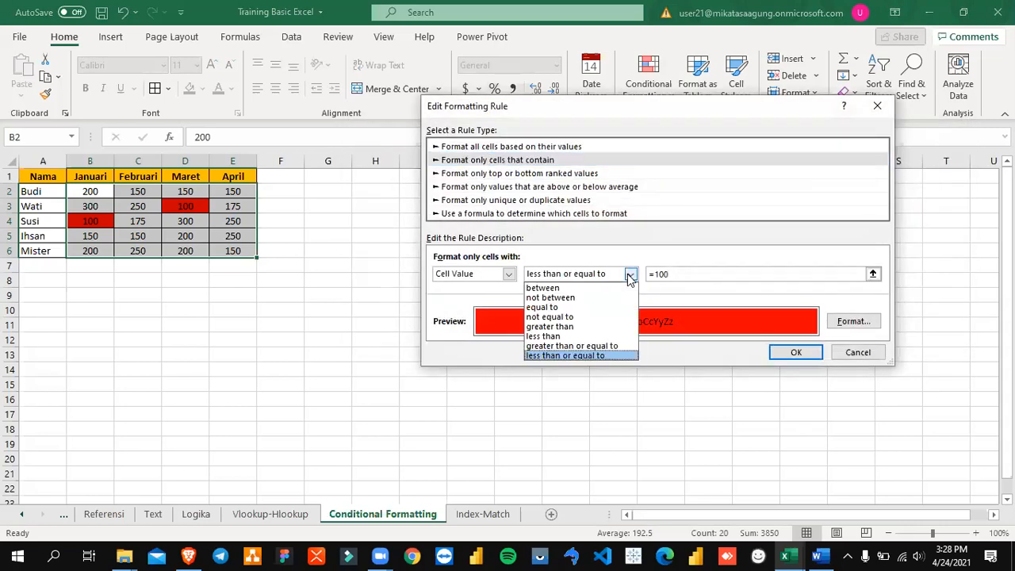
{"action": "left_click", "coordinate": [626, 326]}
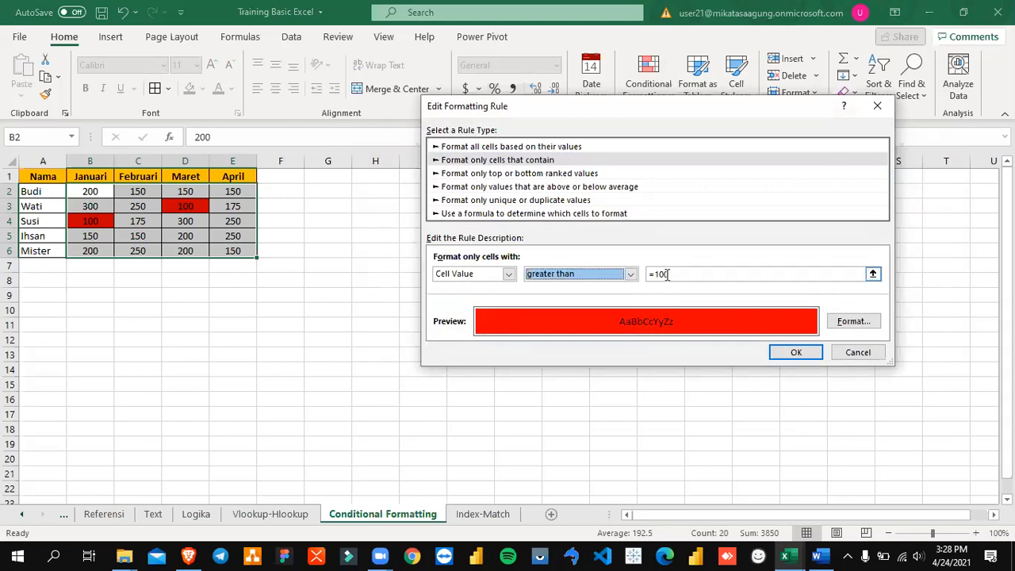
{"action": "left_click_drag", "start_coordinate": [686, 275], "coordinate": [581, 264]}
{"action": "key", "text": "BackSpace"}
{"action": "type", "text": "100"}
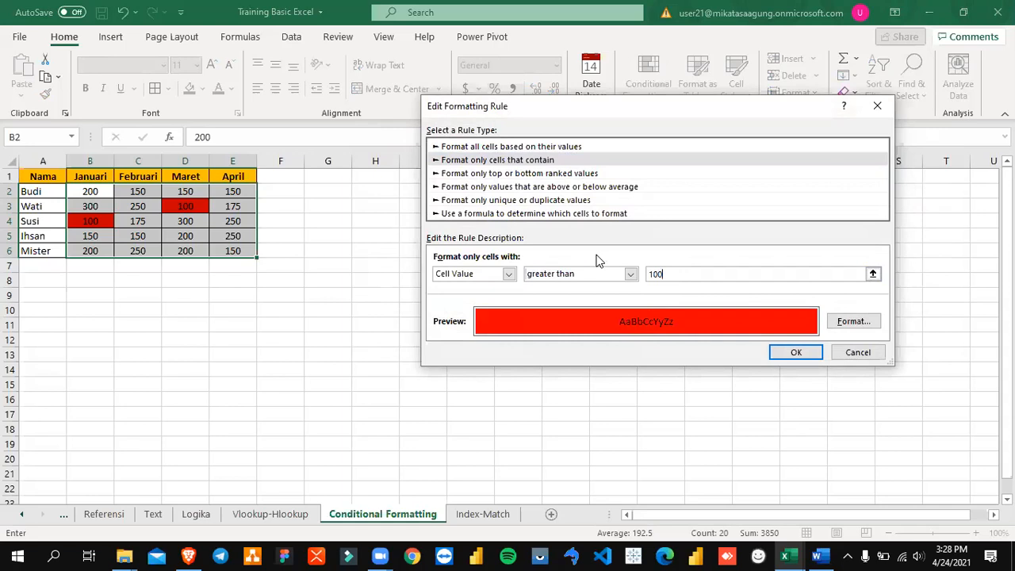
Step: Give the edited rule a green background fill and apply it to the monthly values
{"action": "left_click", "coordinate": [853, 321]}
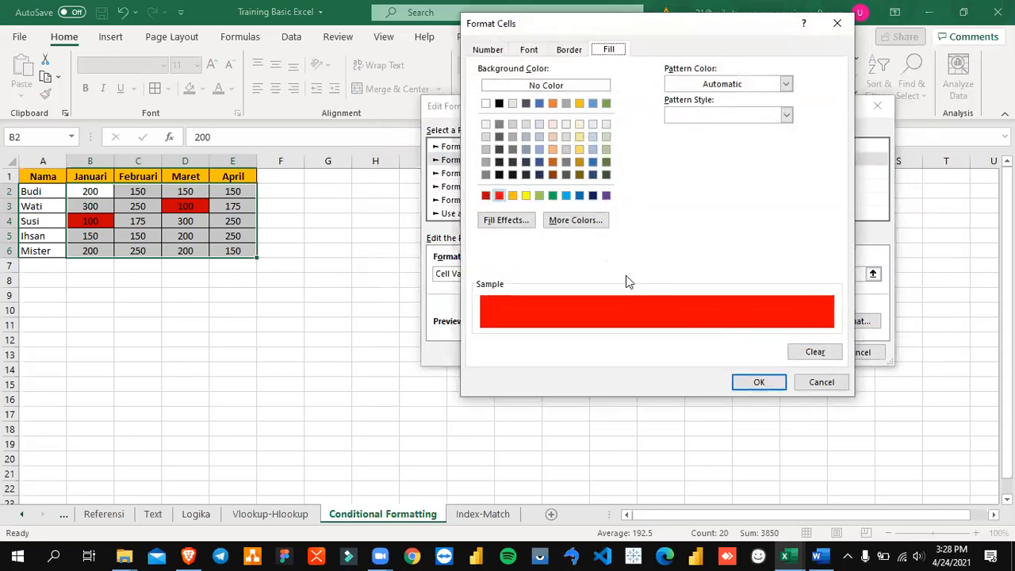
{"action": "left_click", "coordinate": [553, 195]}
{"action": "left_click", "coordinate": [759, 382]}
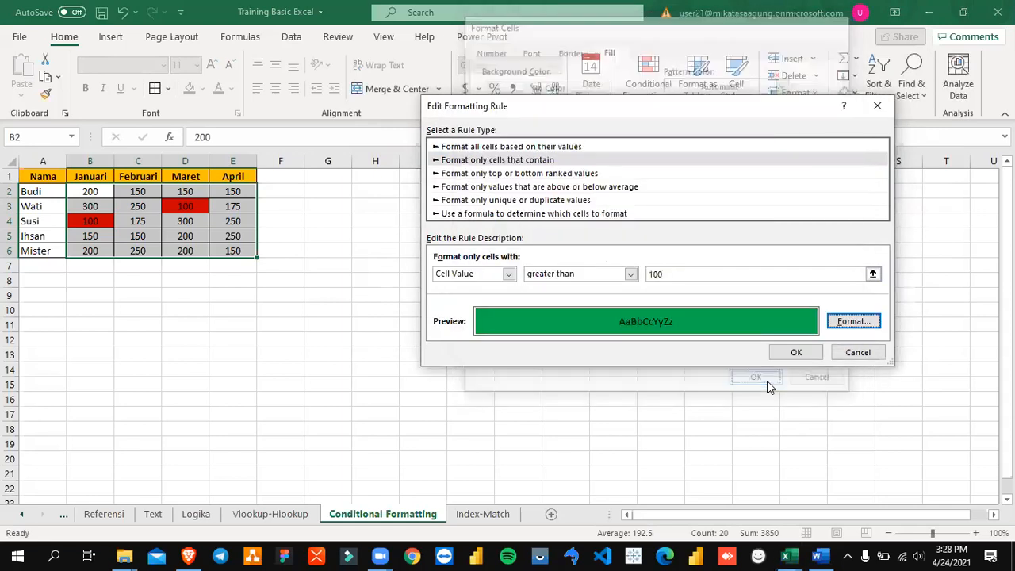
{"action": "left_click", "coordinate": [785, 350]}
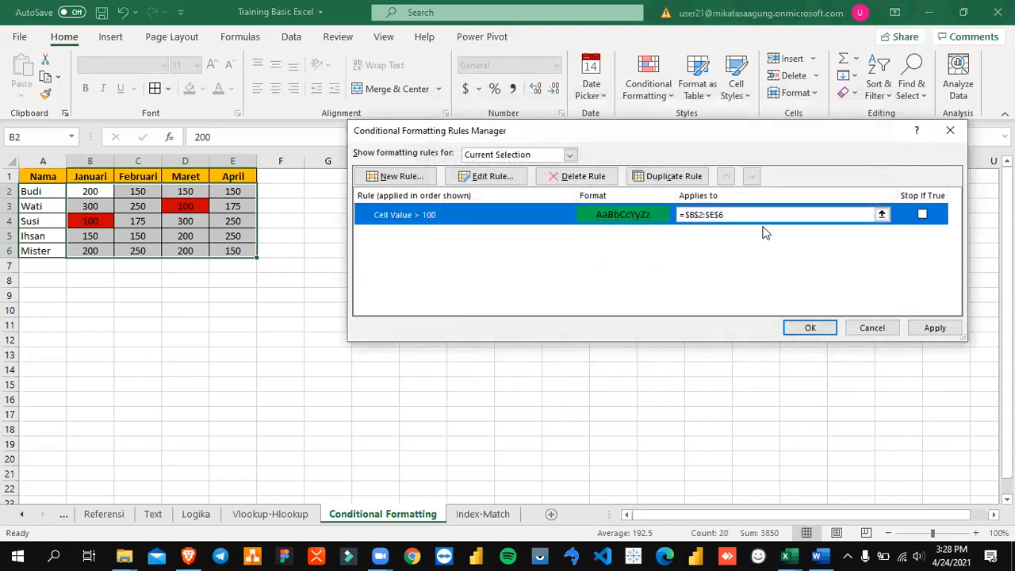
{"action": "left_click", "coordinate": [934, 328]}
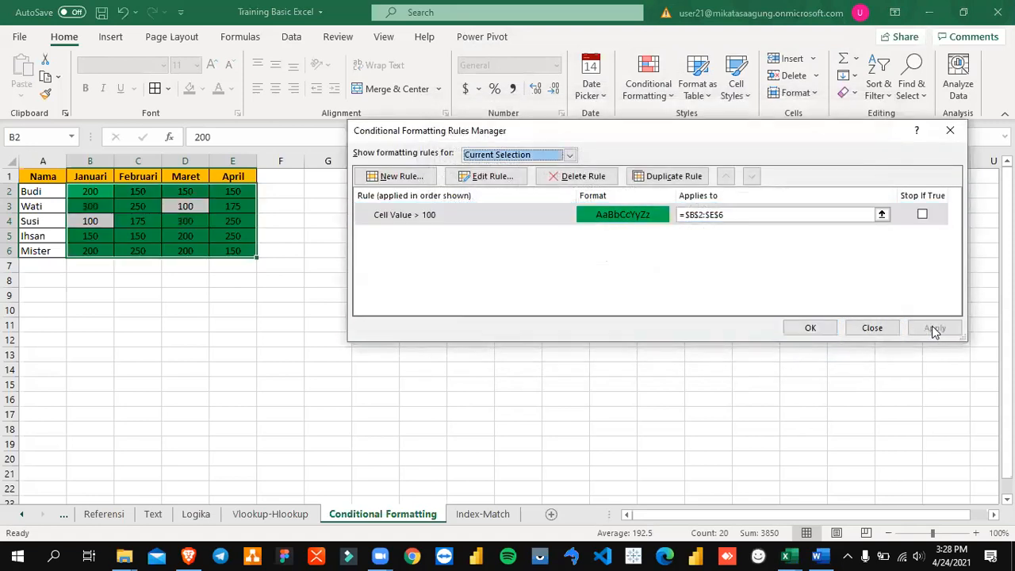
{"action": "left_click", "coordinate": [866, 329]}
{"action": "left_click", "coordinate": [322, 280]}
{"action": "left_click_drag", "start_coordinate": [93, 195], "coordinate": [245, 249]}
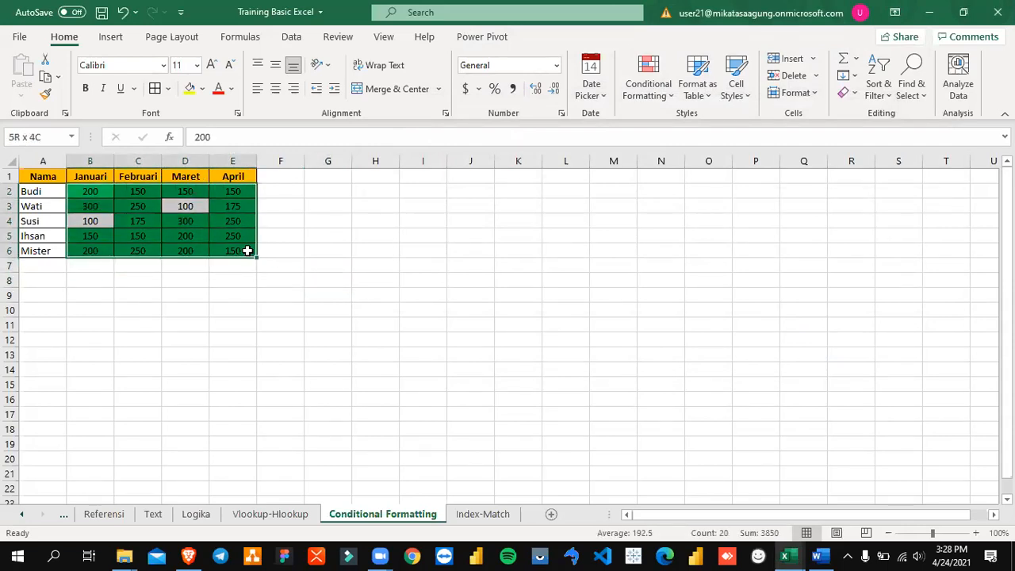
{"action": "left_click", "coordinate": [357, 245]}
{"action": "left_click", "coordinate": [93, 191]}
{"action": "left_click_drag", "start_coordinate": [92, 191], "coordinate": [212, 235]}
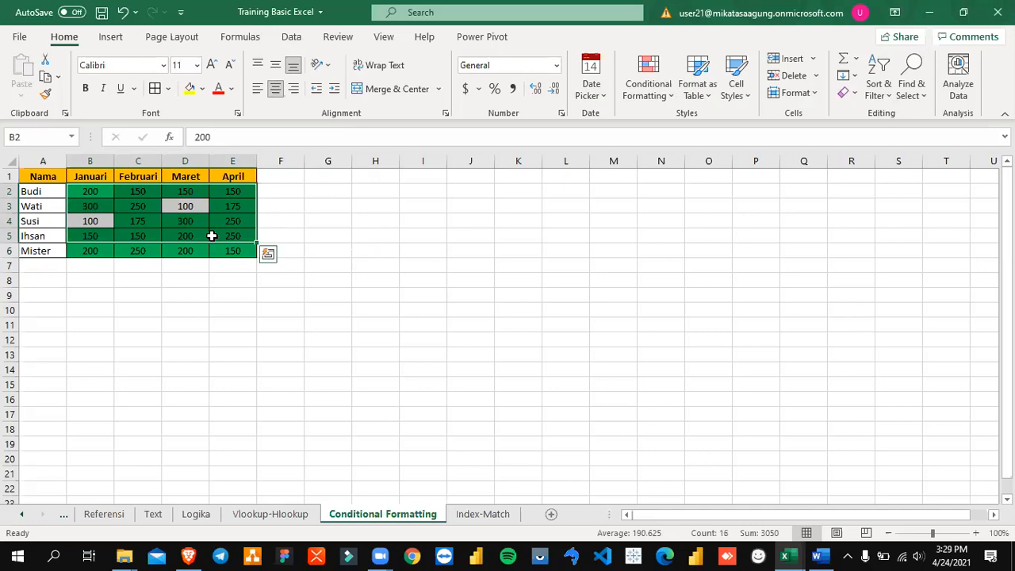
{"action": "left_click", "coordinate": [394, 248]}
{"action": "left_click_drag", "start_coordinate": [75, 191], "coordinate": [230, 245]}
{"action": "left_click", "coordinate": [400, 230]}
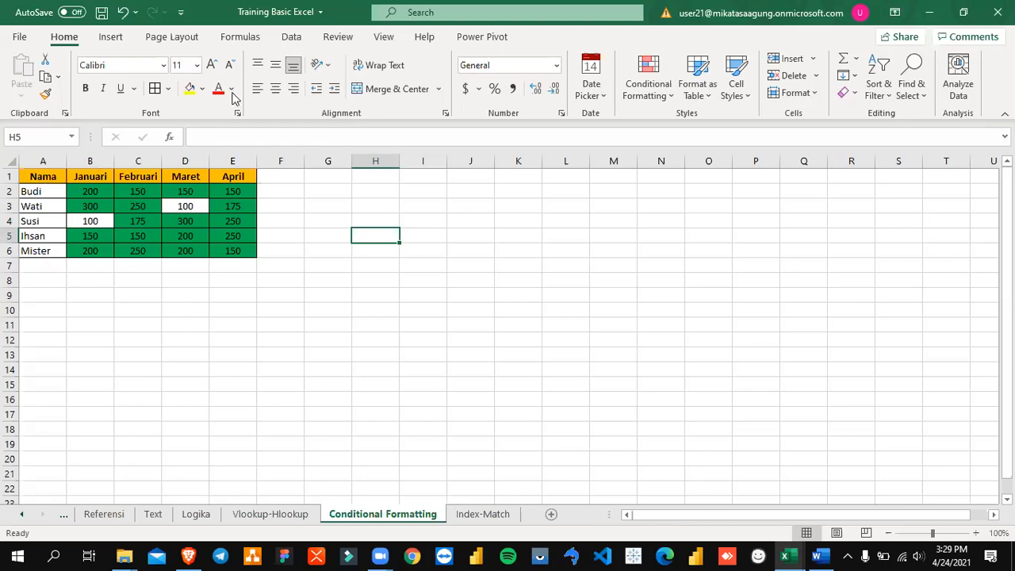
{"action": "left_click", "coordinate": [648, 79]}
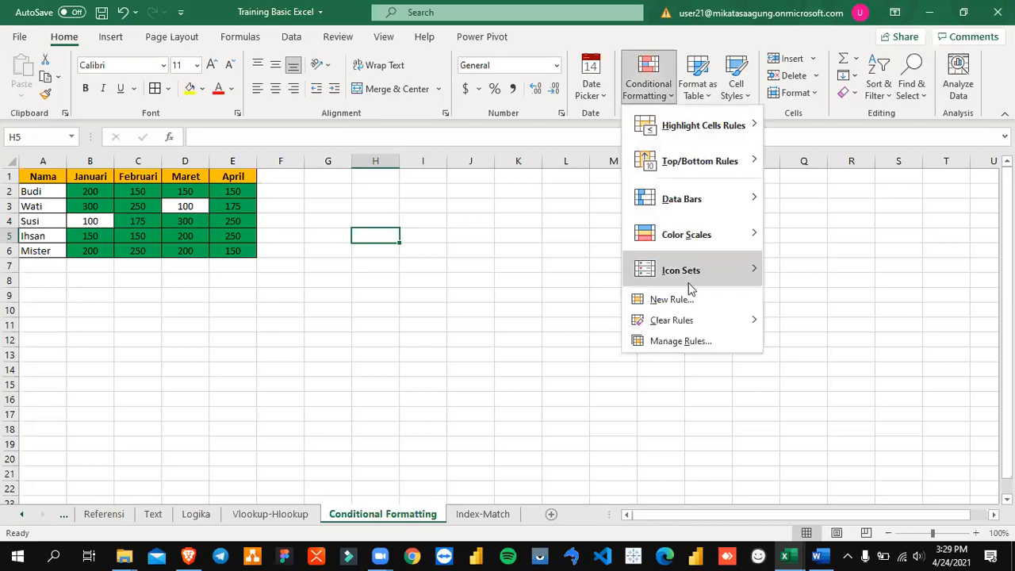
{"action": "left_click", "coordinate": [694, 341]}
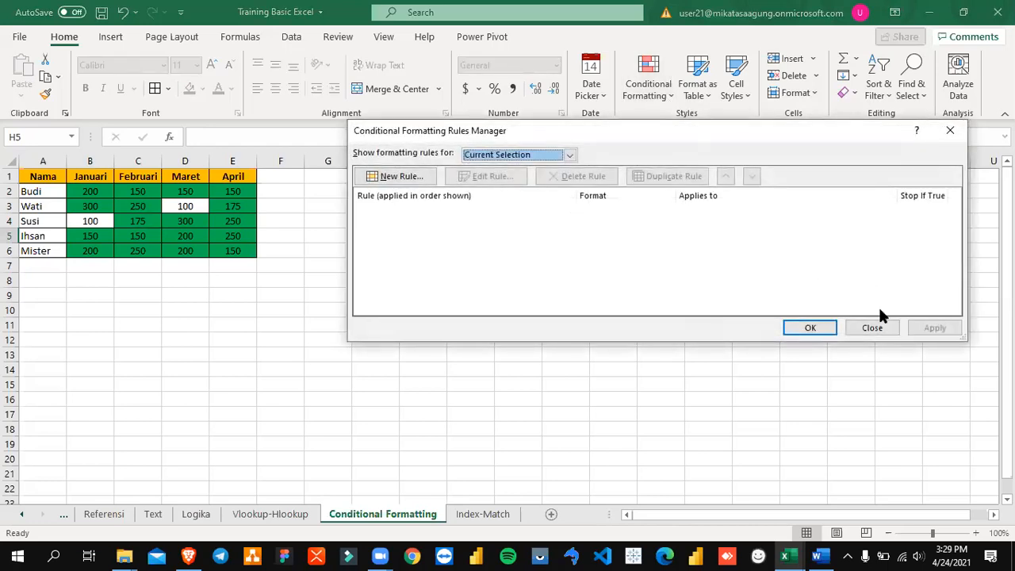
{"action": "left_click", "coordinate": [872, 328]}
Step: Select cells B2:E6 and review the definition of their green greater-than-100 formatting rule
{"action": "left_click", "coordinate": [99, 192]}
{"action": "left_click_drag", "start_coordinate": [98, 192], "coordinate": [222, 254]}
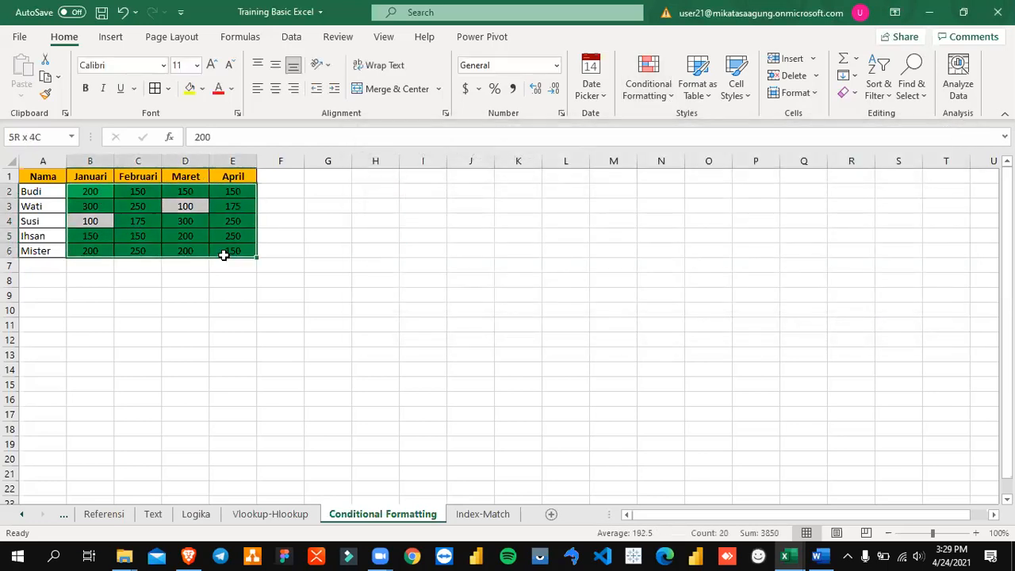
{"action": "left_click", "coordinate": [643, 87]}
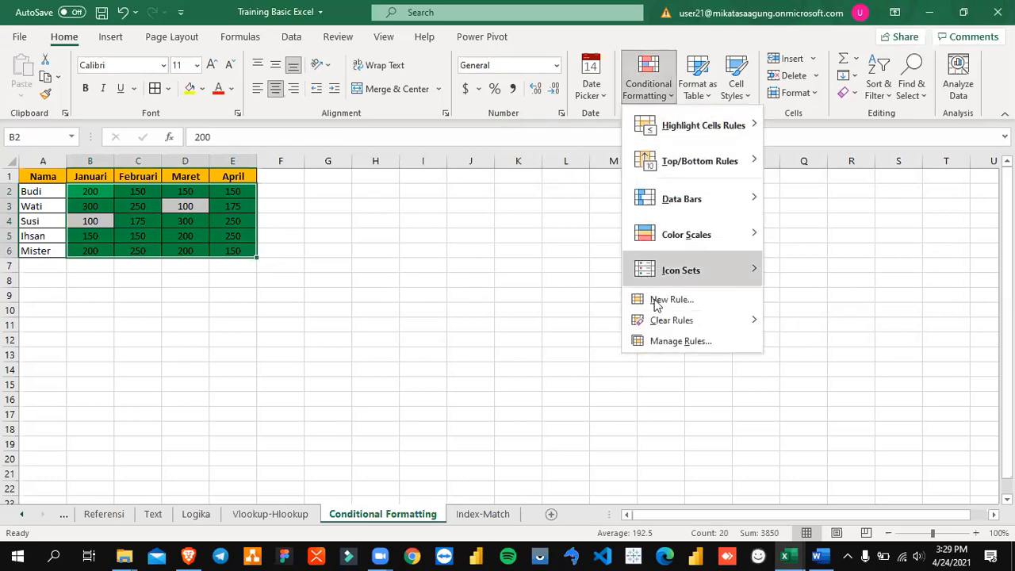
{"action": "left_click", "coordinate": [674, 341]}
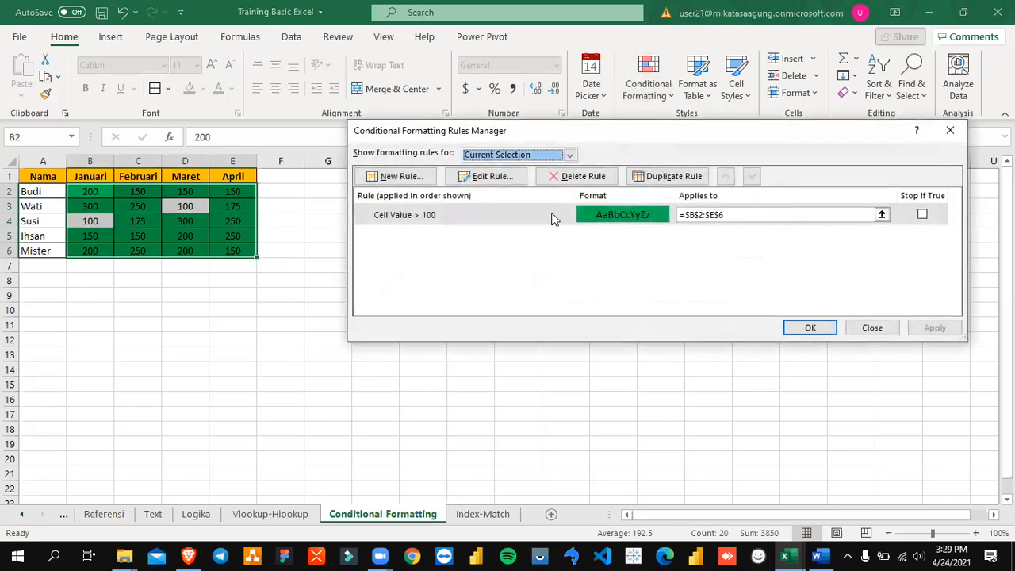
{"action": "left_click", "coordinate": [443, 215]}
{"action": "left_click", "coordinate": [491, 182]}
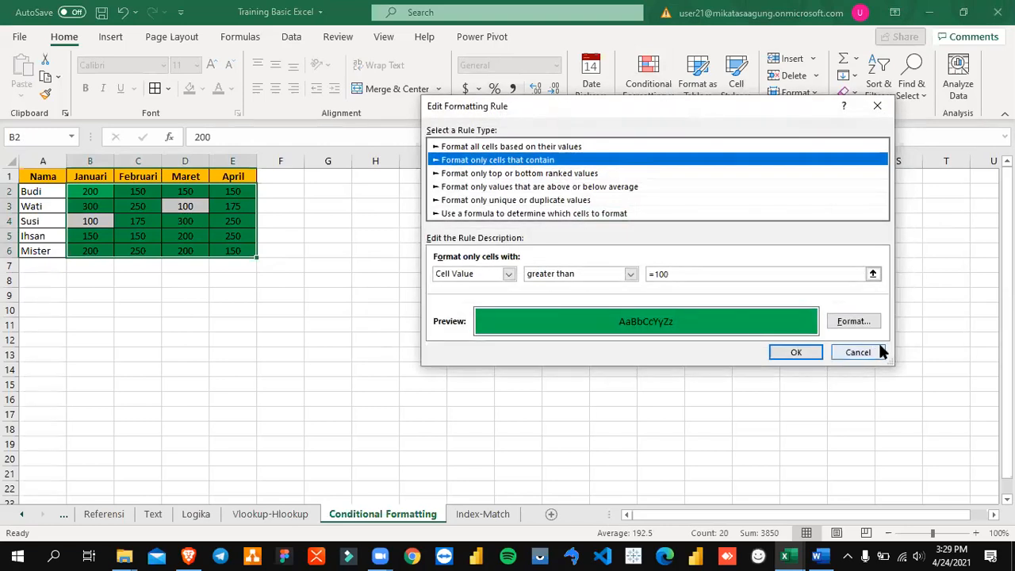
{"action": "left_click", "coordinate": [857, 352]}
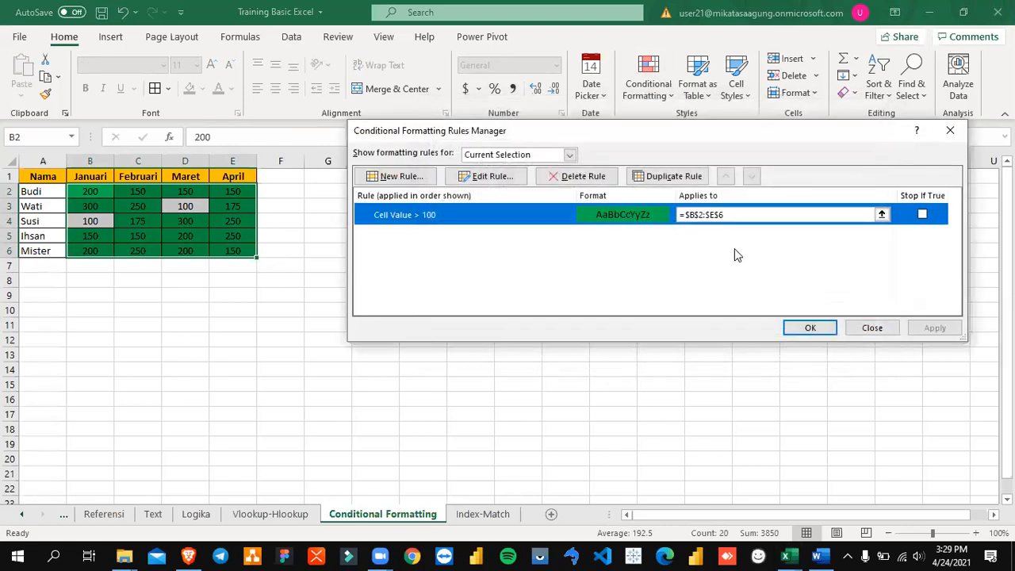
{"action": "left_click", "coordinate": [487, 176]}
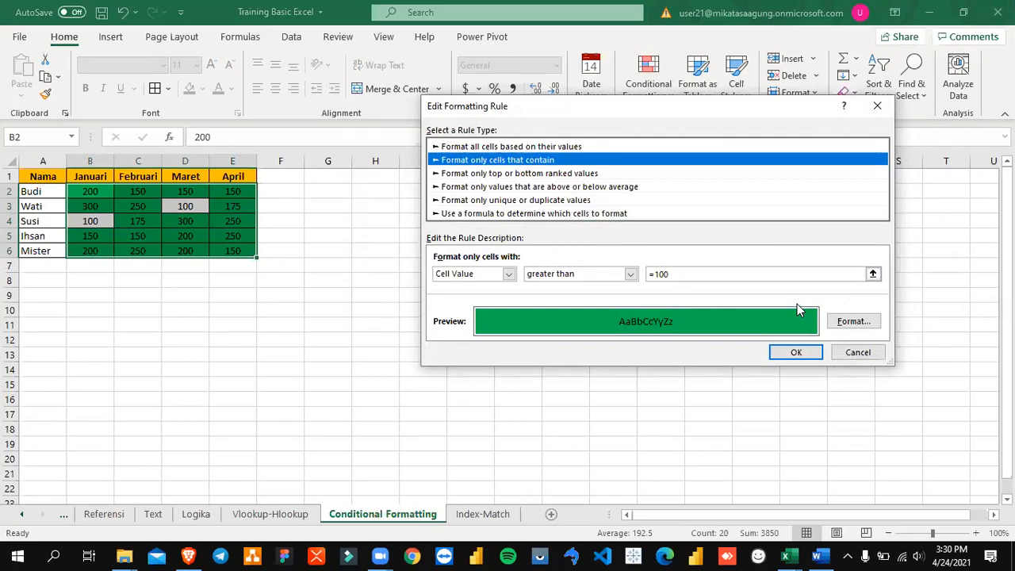
{"action": "left_click", "coordinate": [795, 352]}
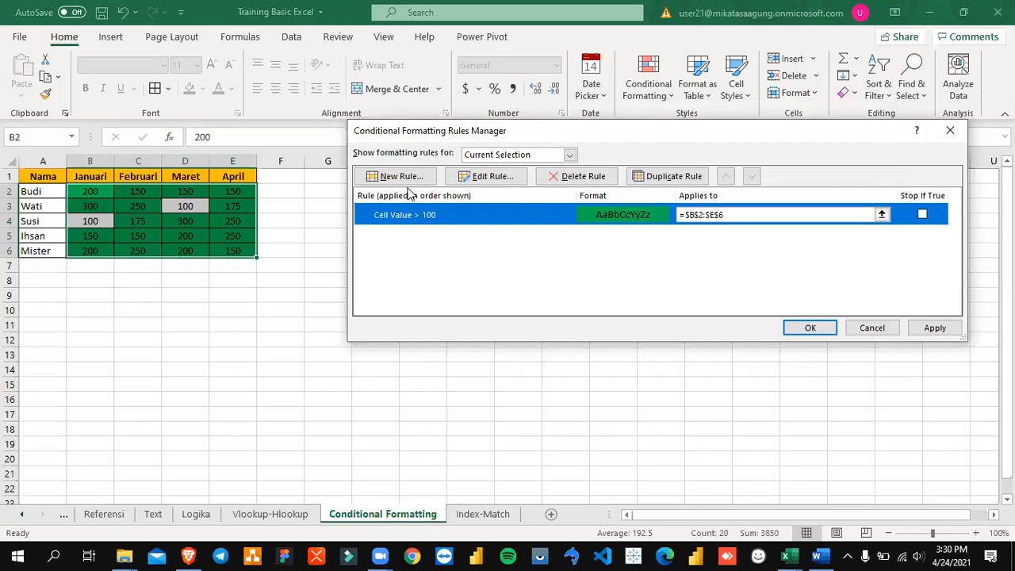
{"action": "left_click", "coordinate": [876, 326]}
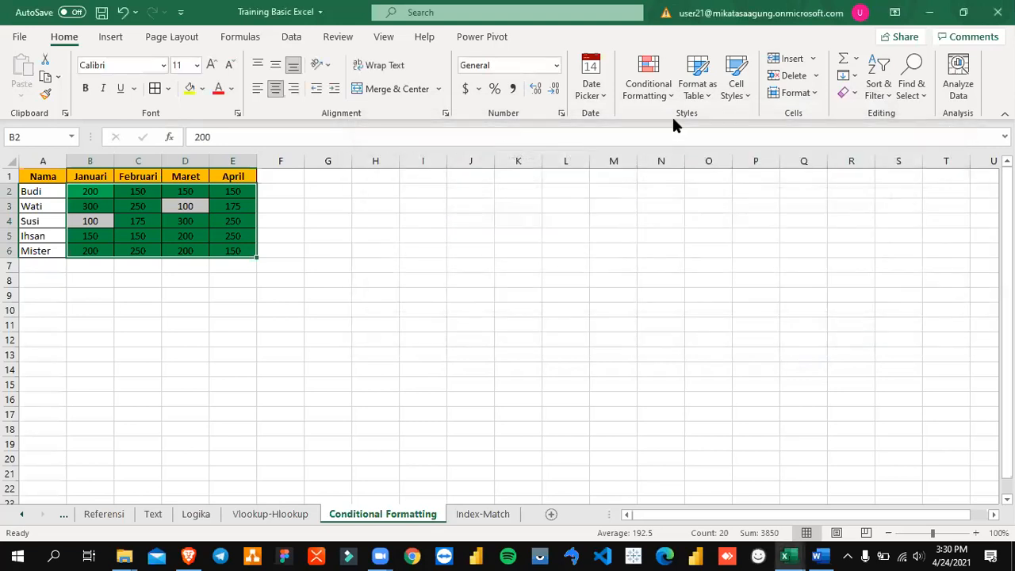
Step: Start a second conditional formatting rule for B2:E6 that formats only cells with a value equal to 100
{"action": "left_click", "coordinate": [658, 94]}
{"action": "left_click", "coordinate": [683, 349]}
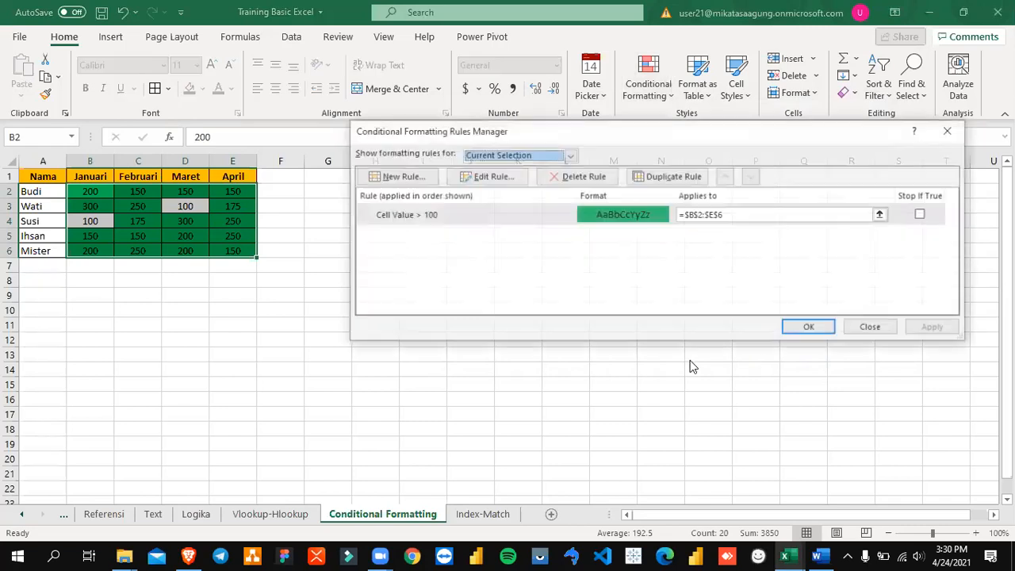
{"action": "left_click", "coordinate": [409, 177]}
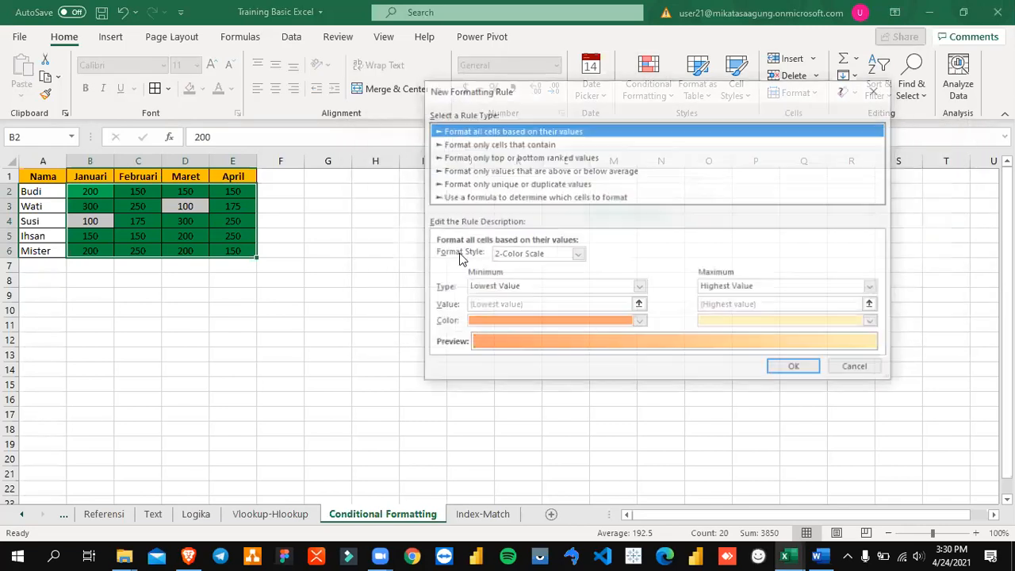
{"action": "left_click", "coordinate": [508, 145]}
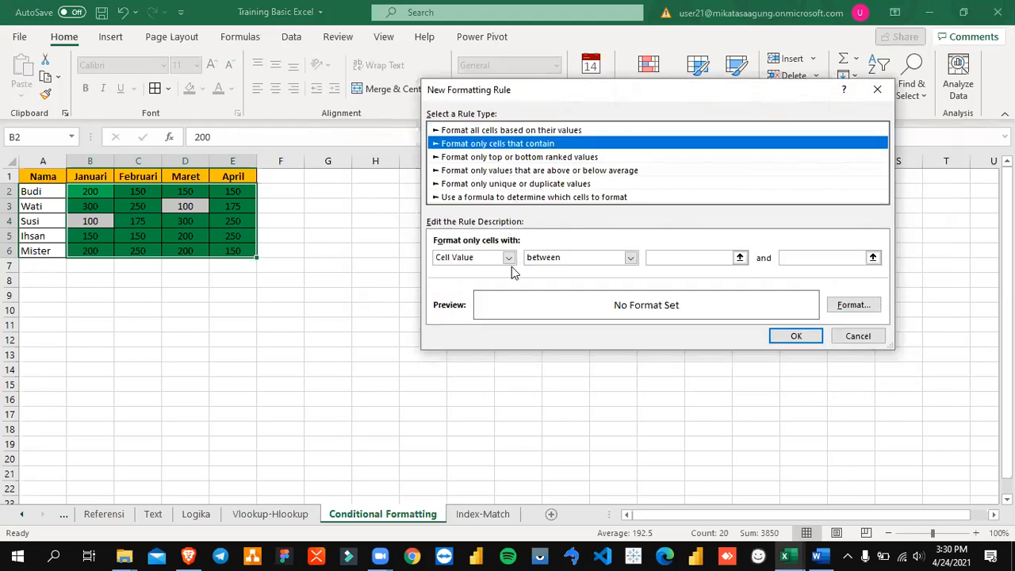
{"action": "left_click", "coordinate": [631, 257]}
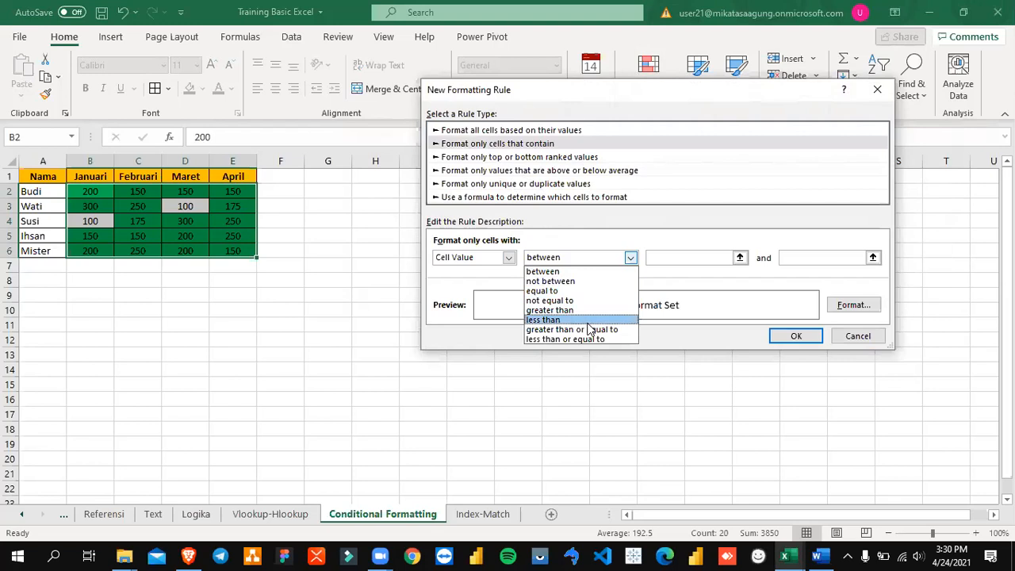
{"action": "left_click", "coordinate": [590, 291]}
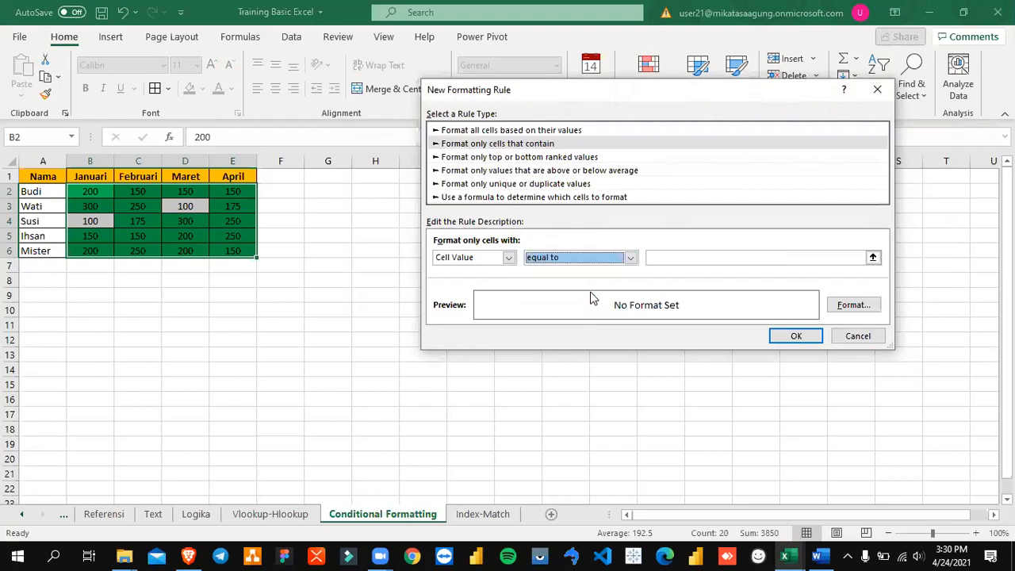
{"action": "left_click", "coordinate": [682, 257]}
{"action": "type", "text": "100"}
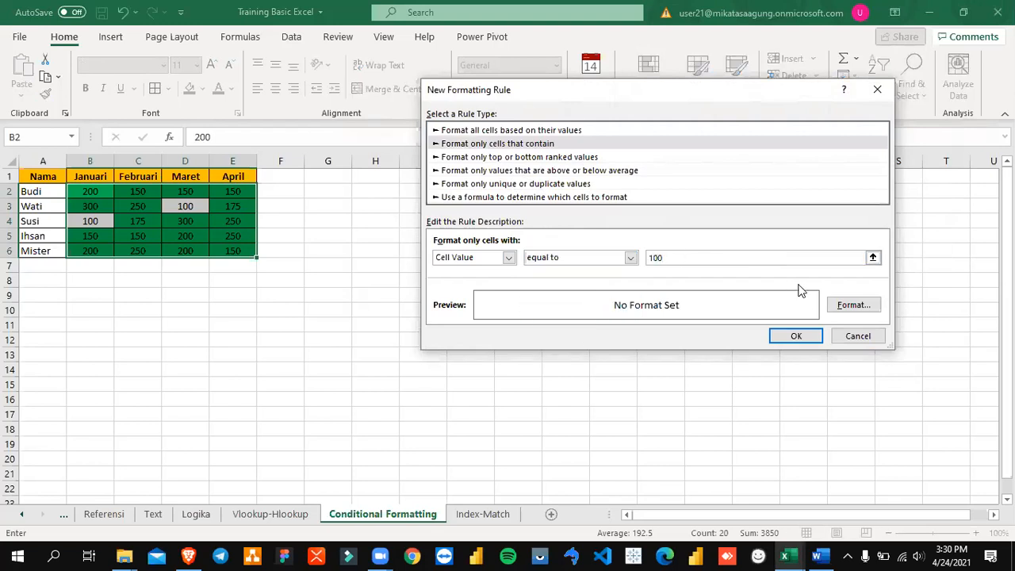
Step: Give the equal-to-100 rule a red background fill and apply it alongside the green rule
{"action": "left_click", "coordinate": [854, 304]}
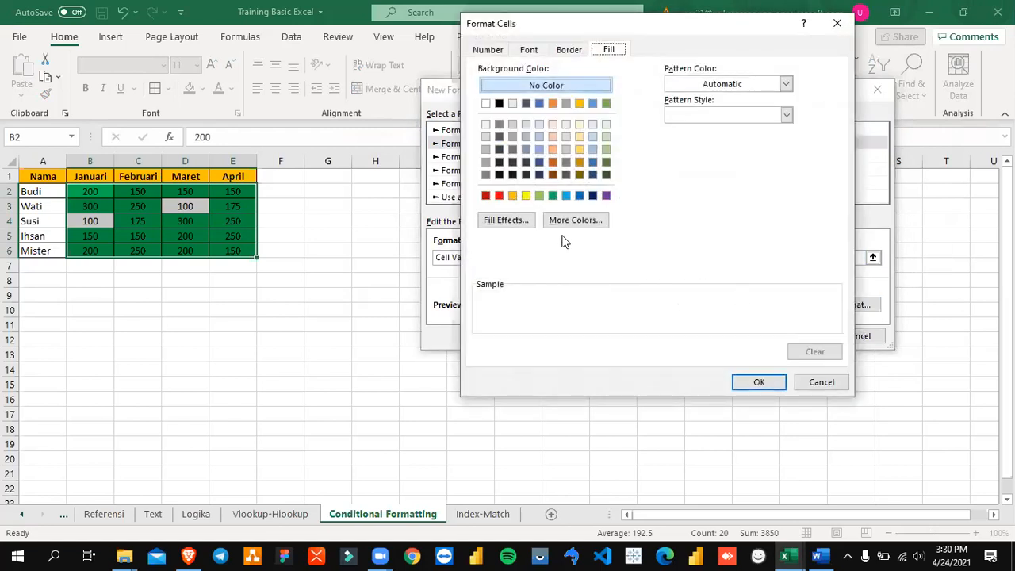
{"action": "left_click", "coordinate": [499, 195]}
{"action": "left_click", "coordinate": [755, 383]}
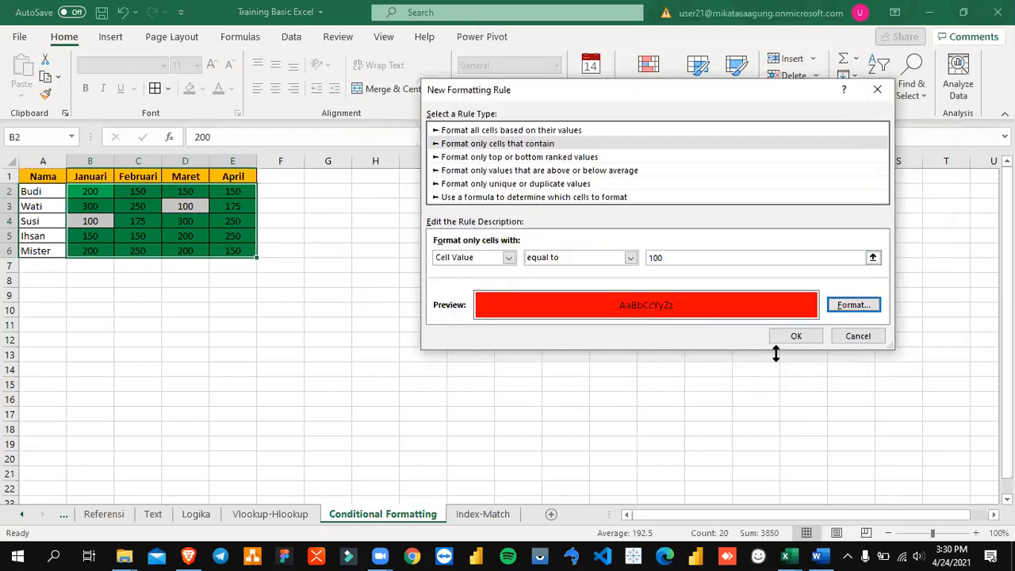
{"action": "left_click", "coordinate": [807, 336]}
{"action": "left_click", "coordinate": [932, 327]}
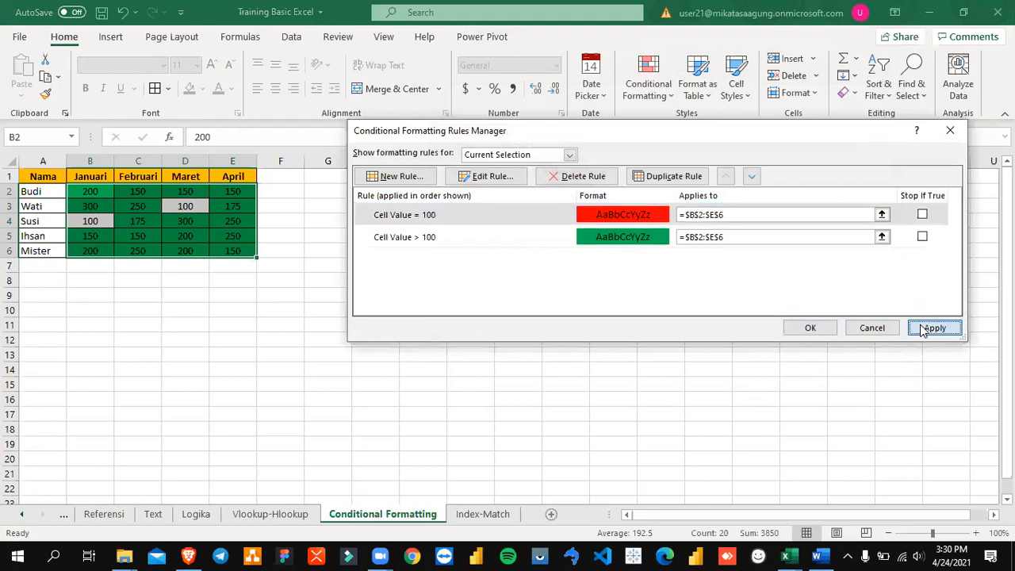
Step: Accept the two conditional formatting rules for B2:E6 and return to the worksheet
{"action": "left_click", "coordinate": [810, 329]}
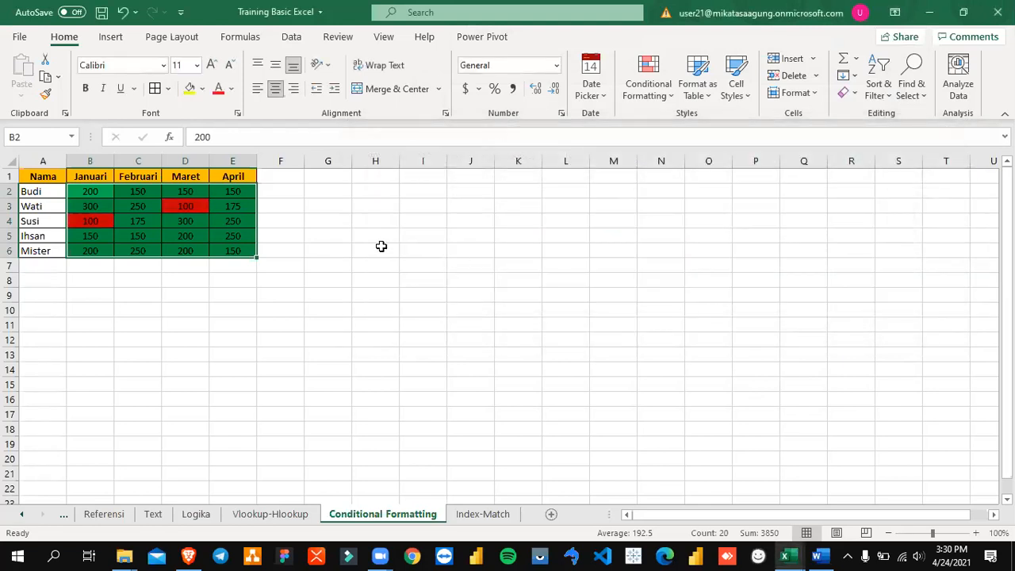
{"action": "left_click", "coordinate": [371, 240]}
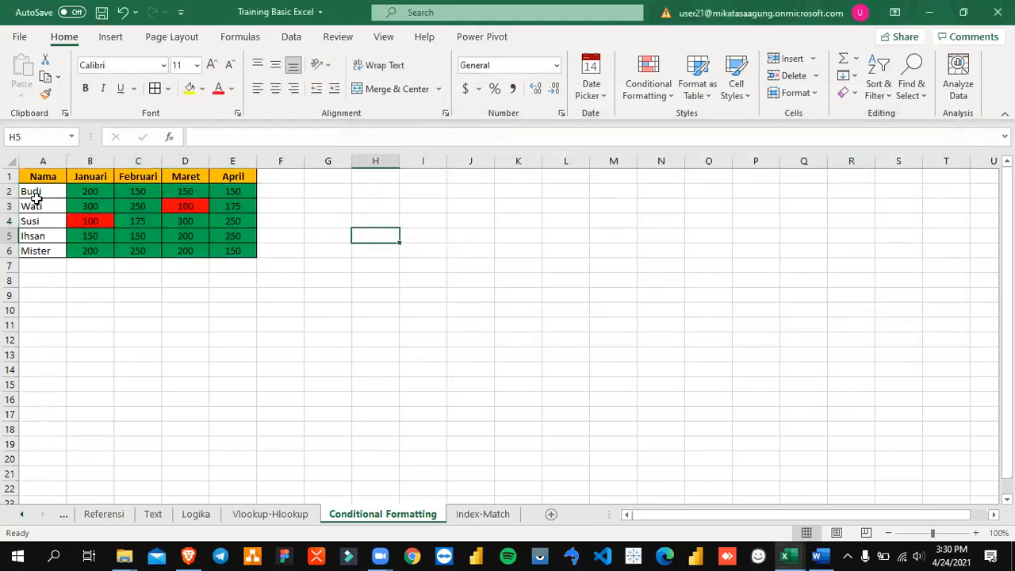
{"action": "left_click_drag", "start_coordinate": [75, 194], "coordinate": [242, 250]}
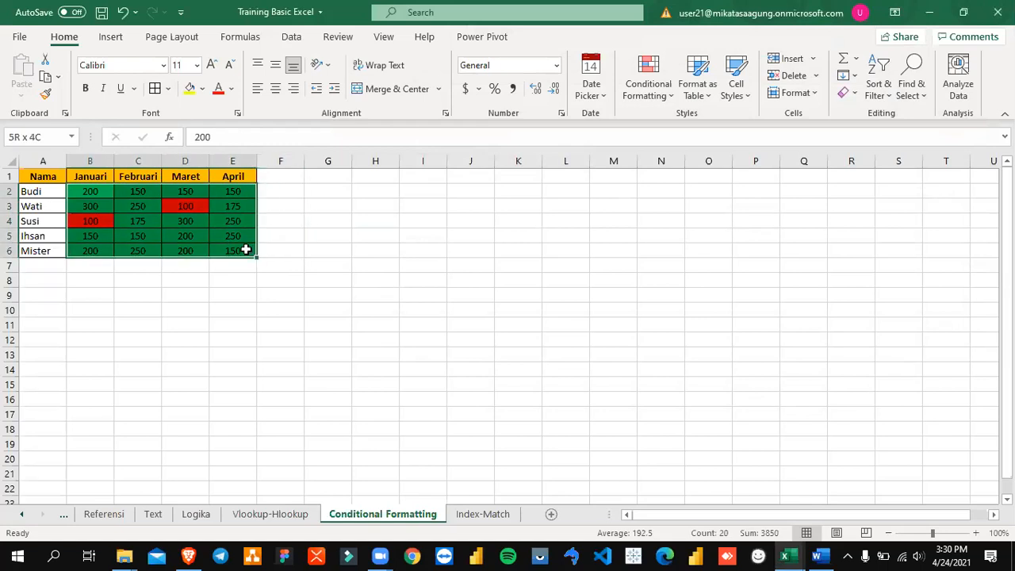
{"action": "left_click", "coordinate": [422, 235]}
{"action": "left_click_drag", "start_coordinate": [96, 195], "coordinate": [235, 248]}
{"action": "left_click", "coordinate": [306, 222]}
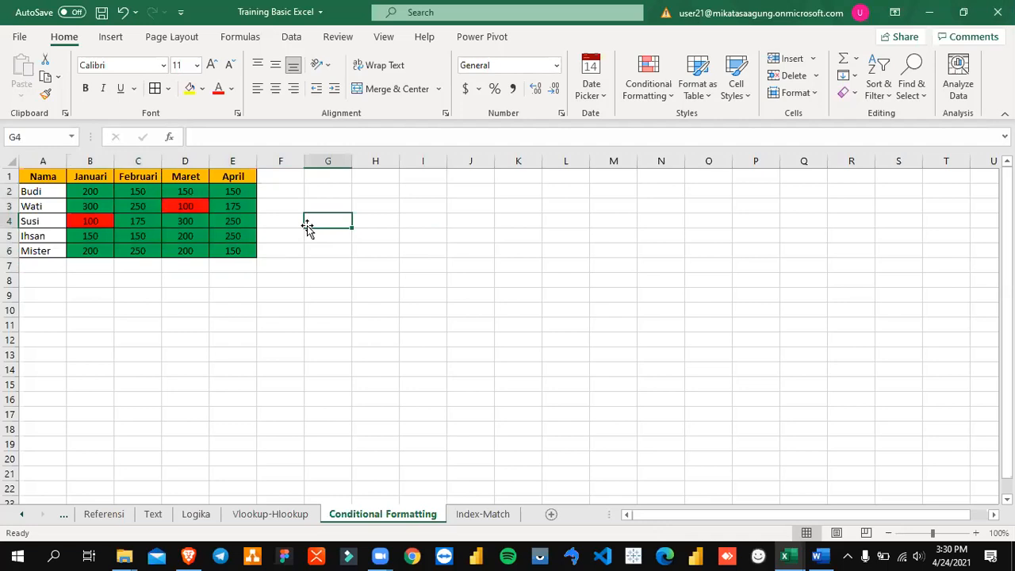
{"action": "left_click_drag", "start_coordinate": [88, 195], "coordinate": [234, 251]}
{"action": "left_click", "coordinate": [406, 254]}
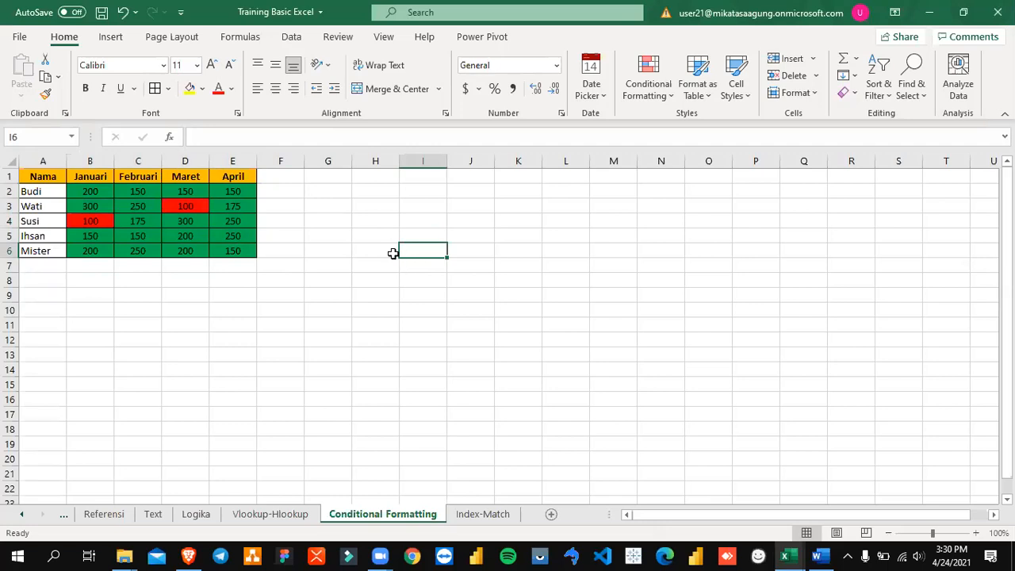
{"action": "left_click_drag", "start_coordinate": [87, 194], "coordinate": [229, 242]}
{"action": "left_click", "coordinate": [418, 247]}
{"action": "left_click_drag", "start_coordinate": [90, 198], "coordinate": [249, 247]}
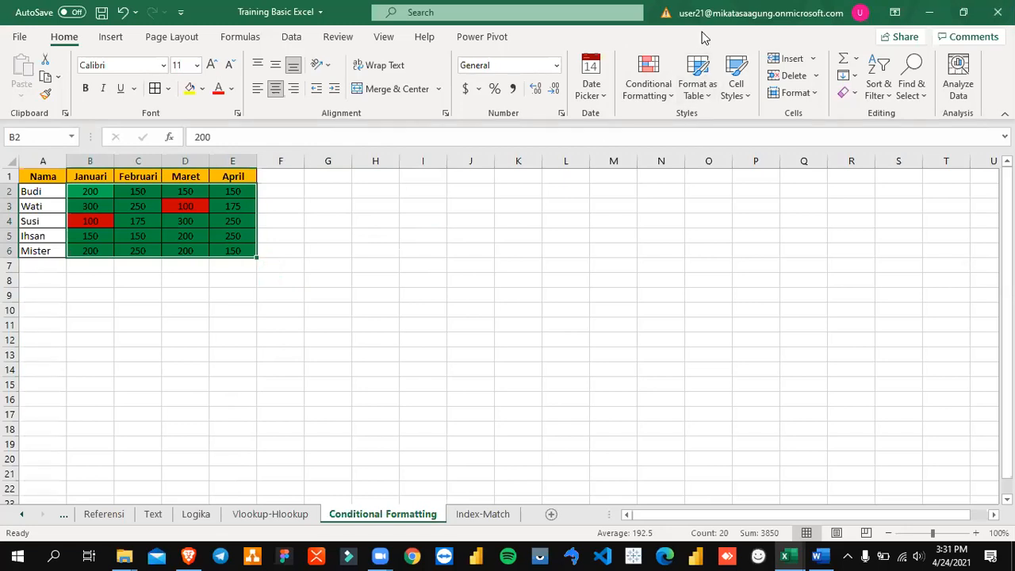
{"action": "left_click", "coordinate": [469, 196]}
{"action": "left_click", "coordinate": [151, 206]}
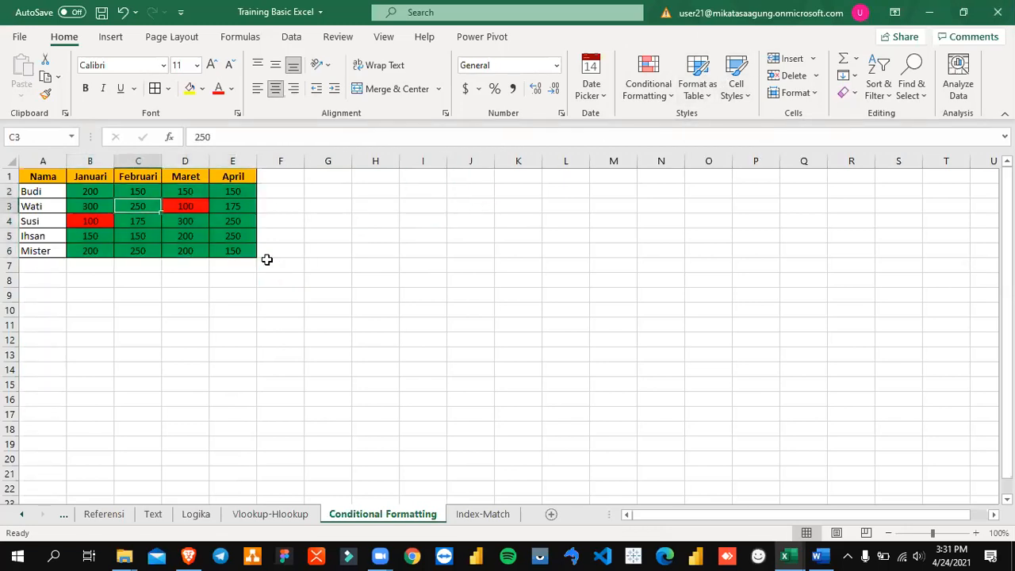
{"action": "left_click", "coordinate": [326, 252]}
{"action": "left_click", "coordinate": [102, 195]}
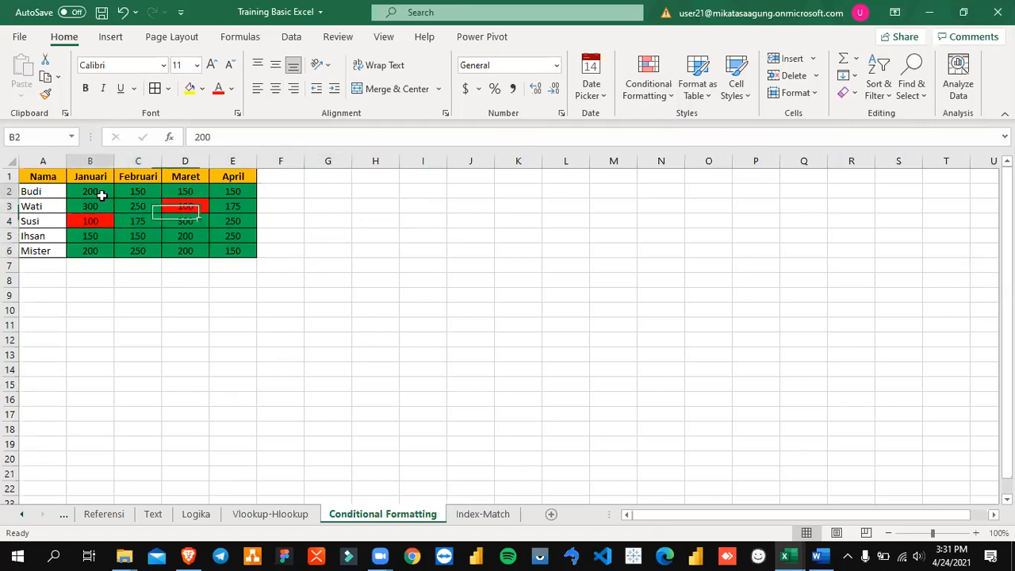
{"action": "left_click_drag", "start_coordinate": [102, 195], "coordinate": [189, 251]}
Step: Revisit the Vlookup-Hlookup sheet and switch to the sales sheet of the sales data workbook
{"action": "left_click", "coordinate": [485, 516]}
{"action": "left_click", "coordinate": [409, 515]}
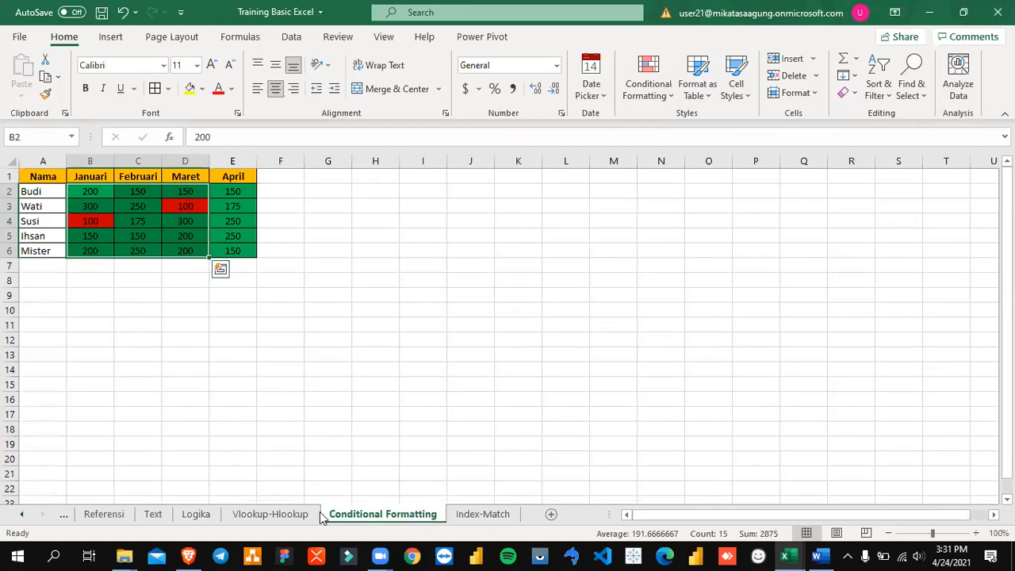
{"action": "left_click", "coordinate": [300, 514]}
{"action": "left_click", "coordinate": [380, 377]}
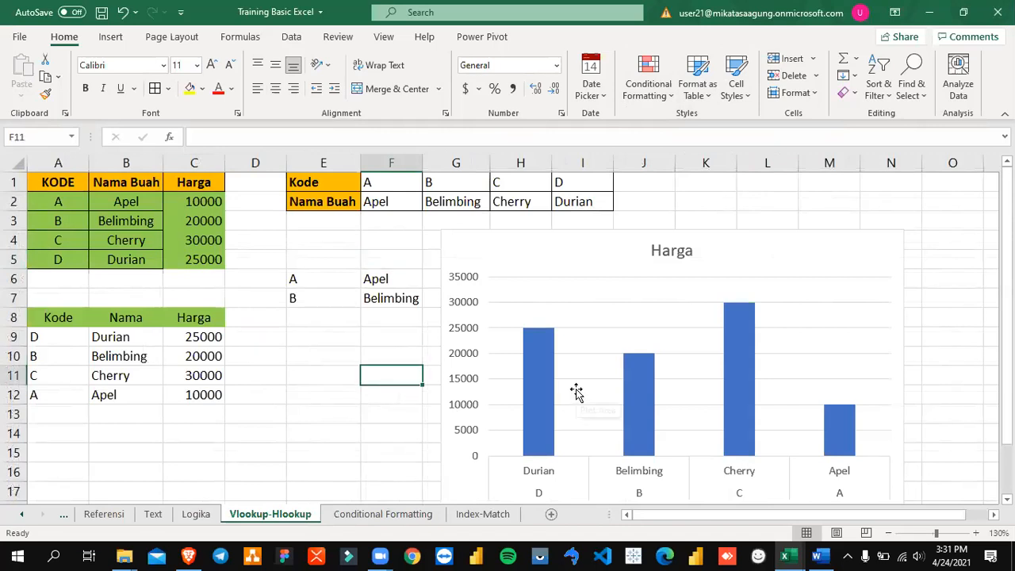
{"action": "mouse_move", "coordinate": [784, 556]}
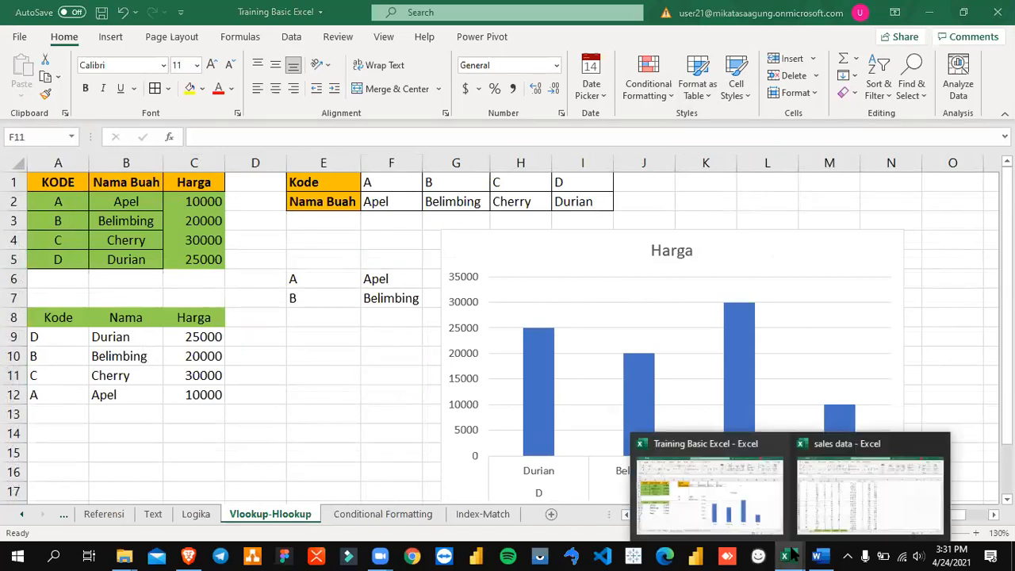
{"action": "left_click", "coordinate": [821, 516]}
{"action": "left_click", "coordinate": [289, 274]}
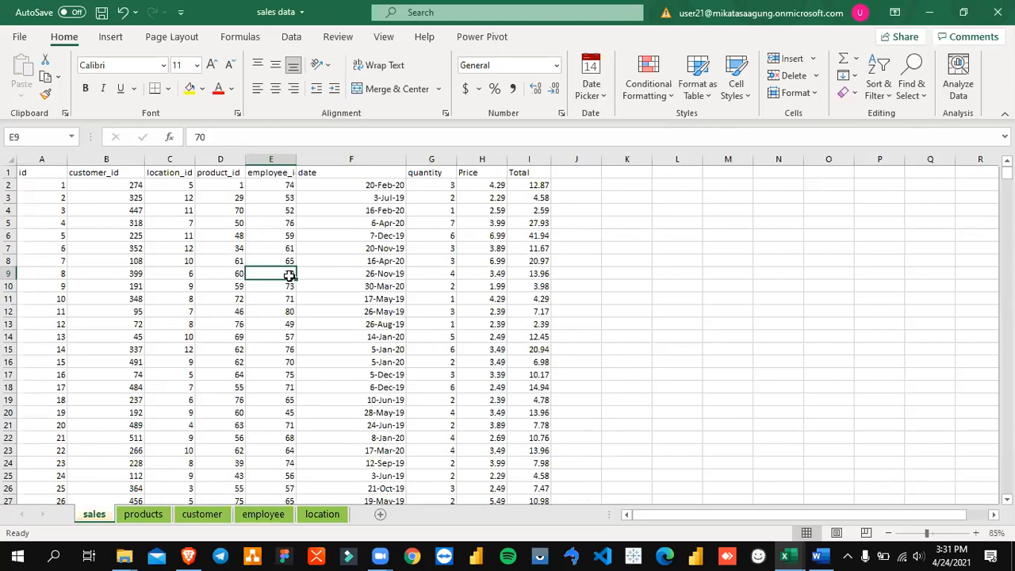
{"action": "left_click", "coordinate": [421, 324]}
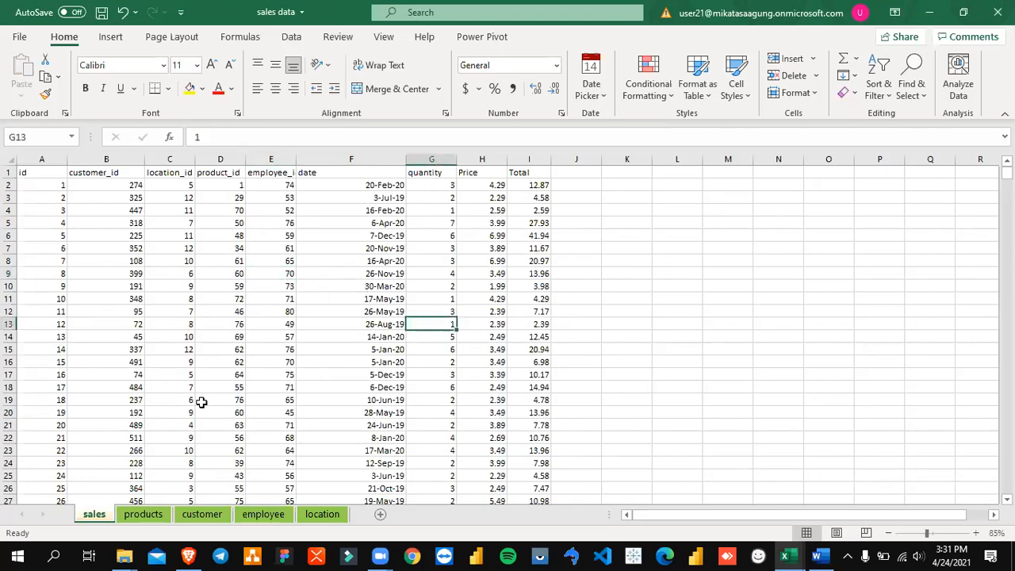
Step: Examine each column of the sales table, from id through Price, and the formula behind the Total column
{"action": "left_click", "coordinate": [39, 160]}
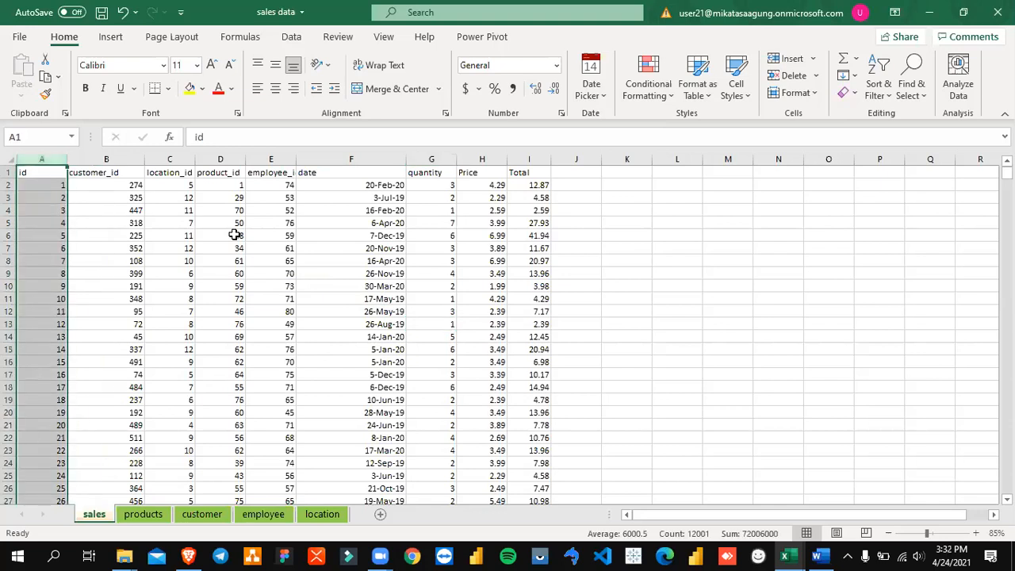
{"action": "left_click", "coordinate": [378, 222]}
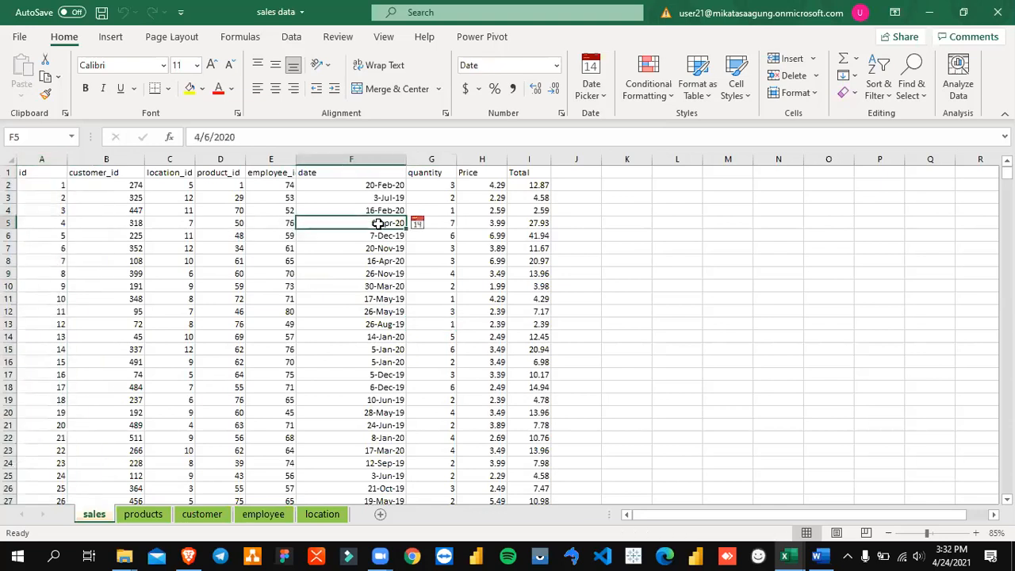
{"action": "left_click", "coordinate": [87, 159]}
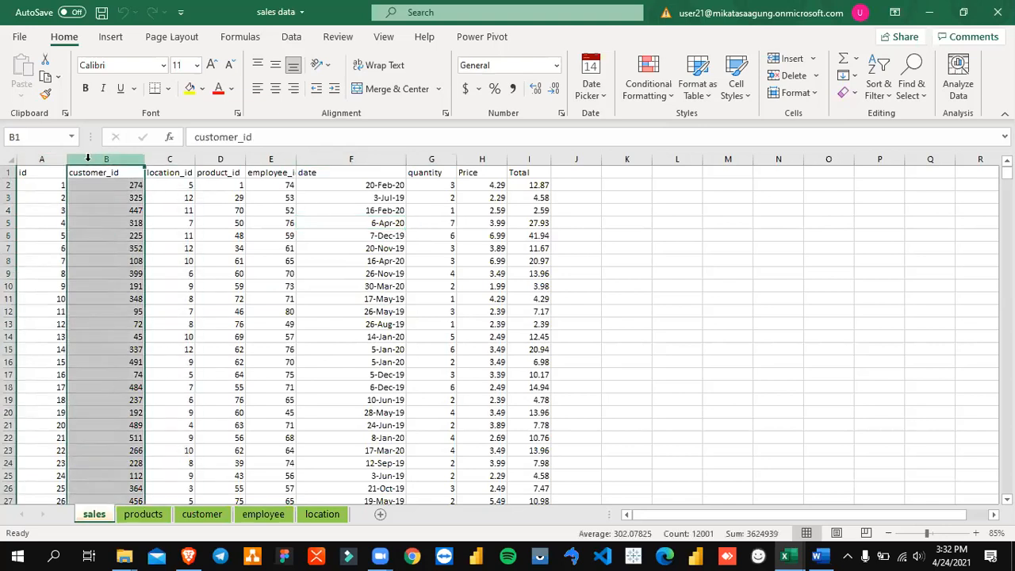
{"action": "left_click", "coordinate": [164, 159], "text": "ctrl"}
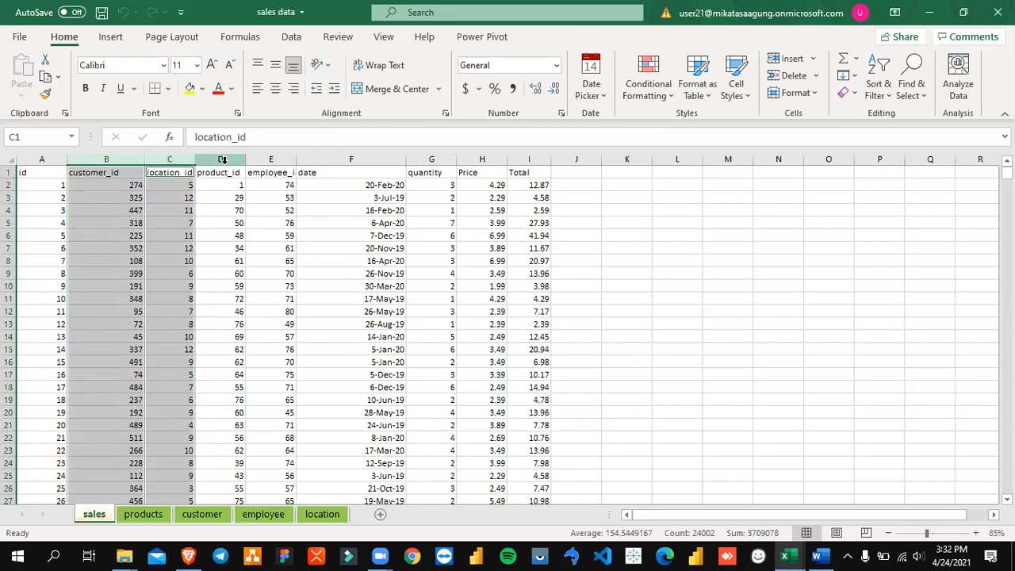
{"action": "left_click", "coordinate": [178, 159]}
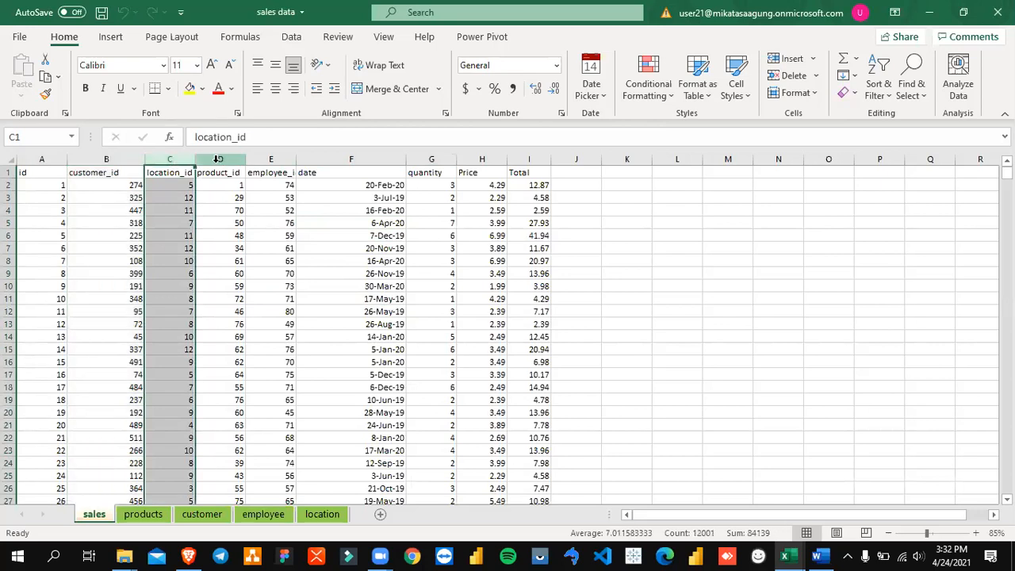
{"action": "left_click", "coordinate": [222, 160]}
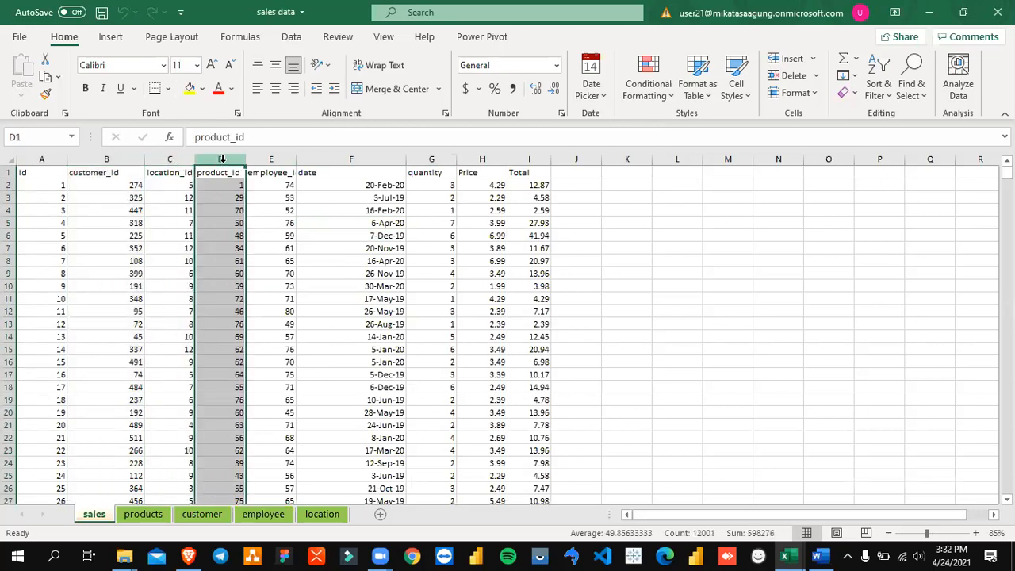
{"action": "left_click", "coordinate": [274, 155]}
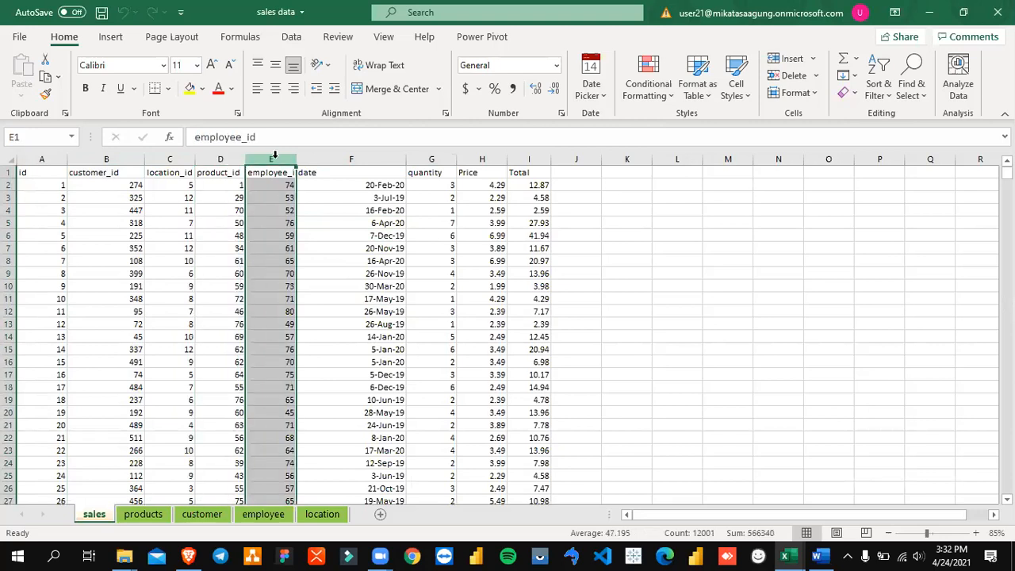
{"action": "left_click", "coordinate": [347, 159]}
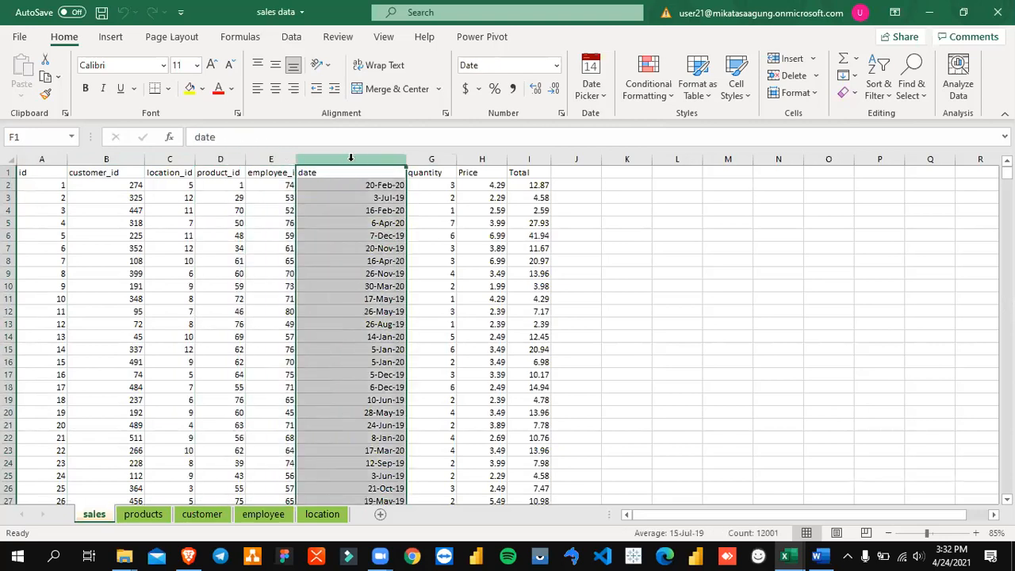
{"action": "left_click", "coordinate": [425, 159]}
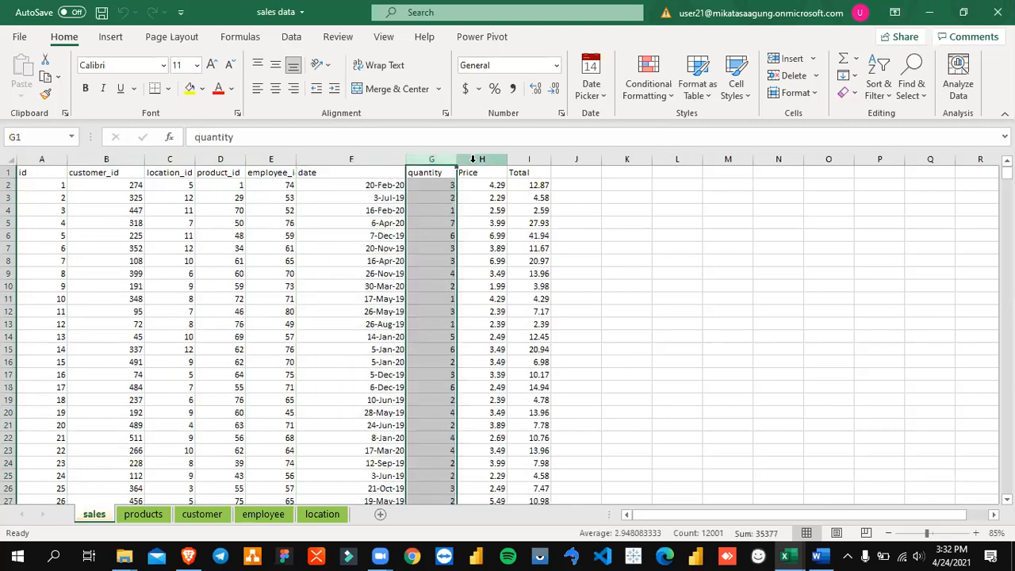
{"action": "left_click", "coordinate": [473, 158]}
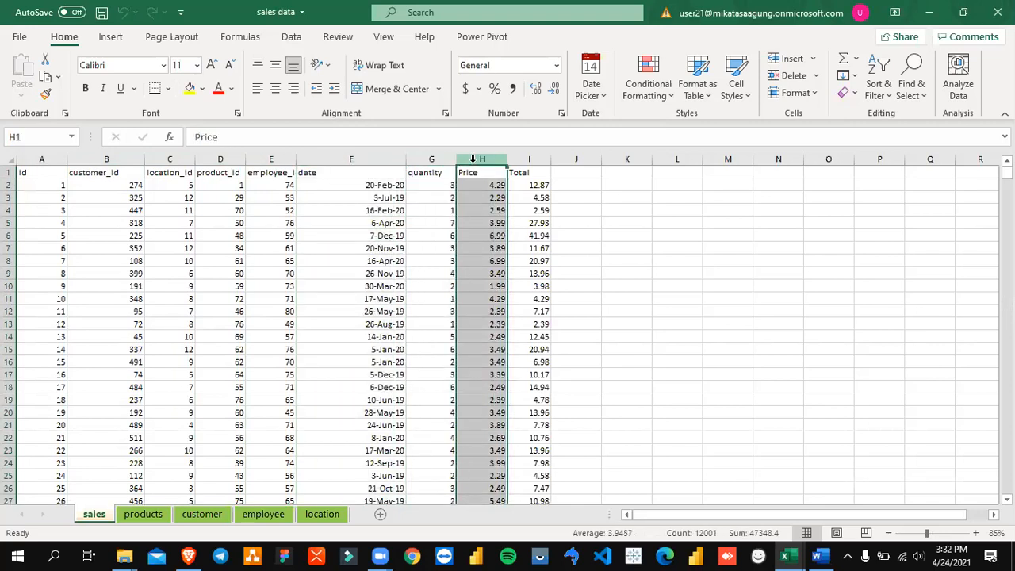
{"action": "left_click", "coordinate": [543, 159]}
{"action": "left_click", "coordinate": [535, 186]}
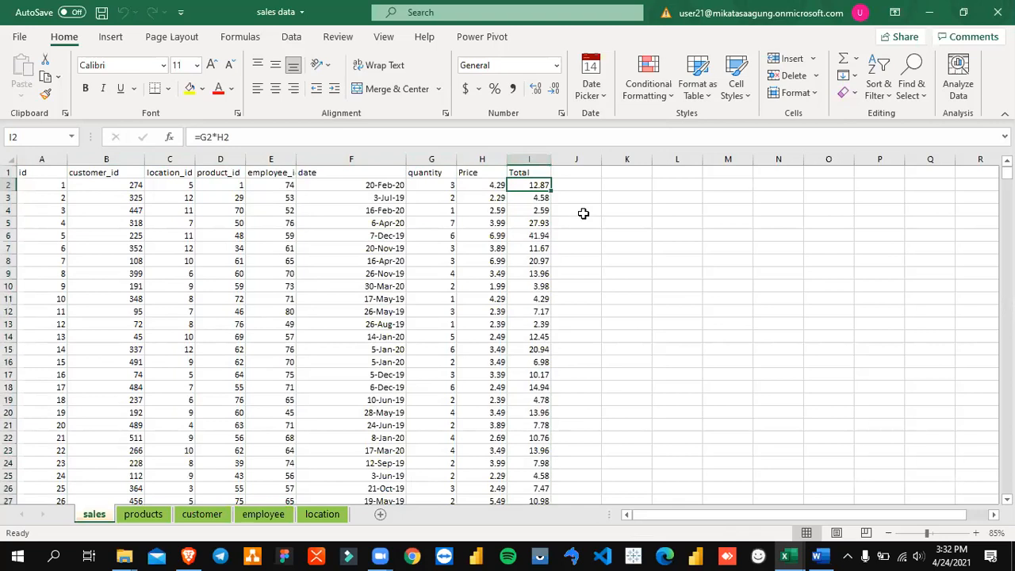
{"action": "left_click_drag", "start_coordinate": [38, 173], "coordinate": [167, 249]}
{"action": "left_click", "coordinate": [349, 248]}
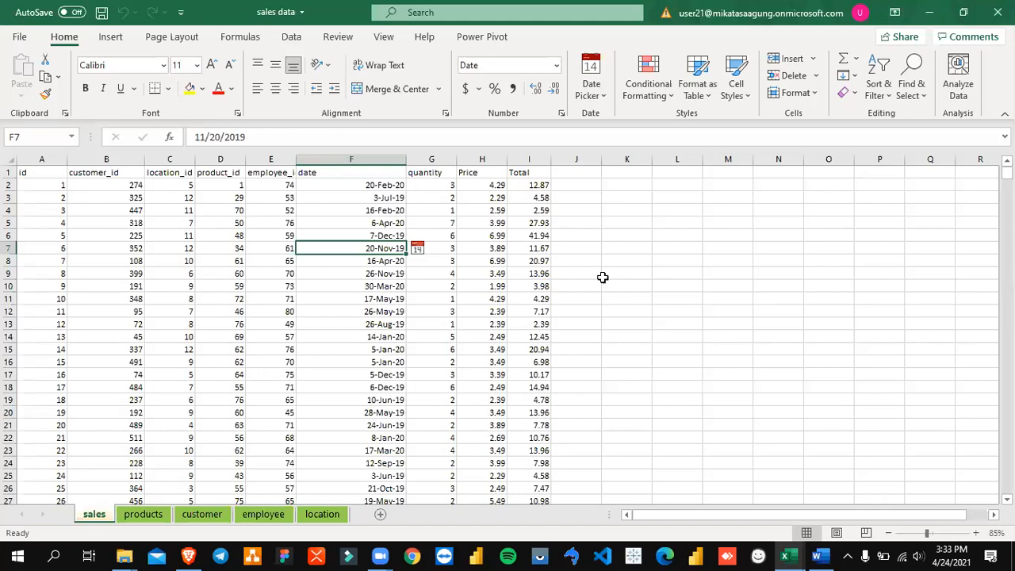
{"action": "key", "text": "Left"}
{"action": "key", "text": "Left"}
{"action": "key", "text": "Left"}
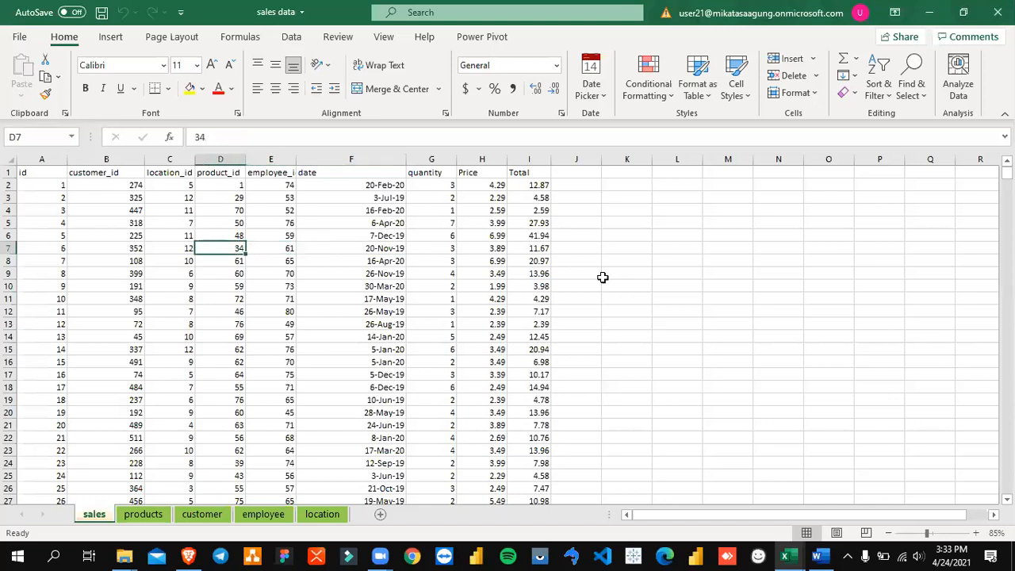
{"action": "key", "text": "Up"}
{"action": "key", "text": "Up"}
{"action": "key", "text": "Up"}
{"action": "key", "text": "Up"}
{"action": "key", "text": "Up"}
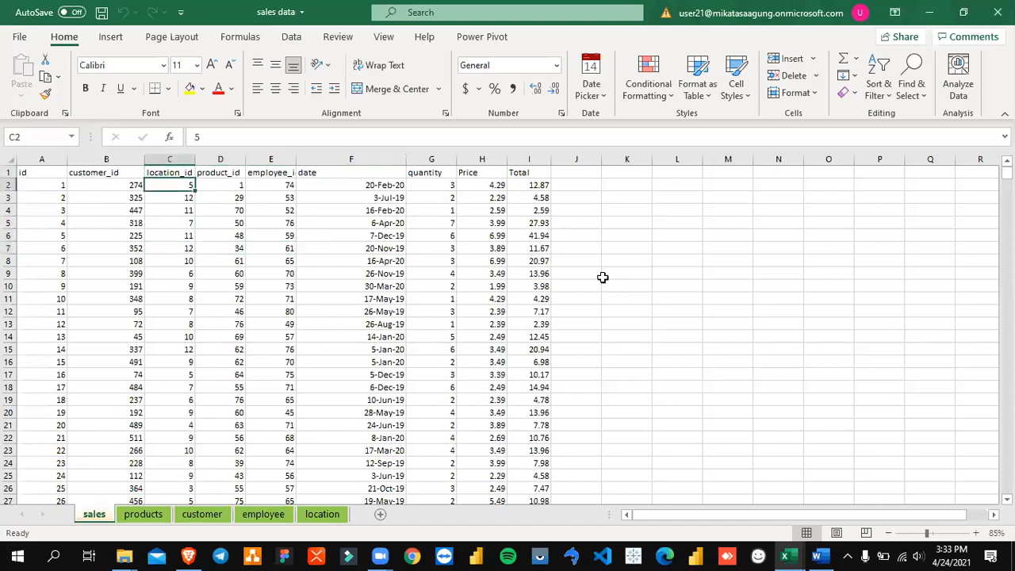
{"action": "key", "text": "Down"}
{"action": "key", "text": "Right"}
{"action": "key", "text": "Right"}
{"action": "key", "text": "Right"}
{"action": "key", "text": "Left"}
{"action": "key", "text": "Left"}
{"action": "key", "text": "Left"}
{"action": "key", "text": "Left"}
{"action": "key", "text": "Right"}
{"action": "key", "text": "Up"}
{"action": "key", "text": "Left"}
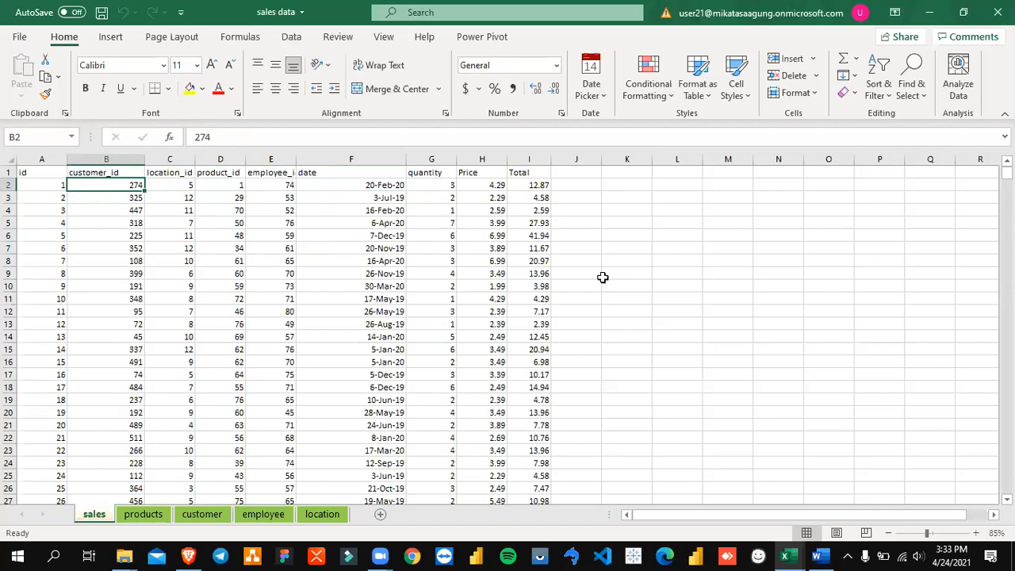
{"action": "key", "text": "Right"}
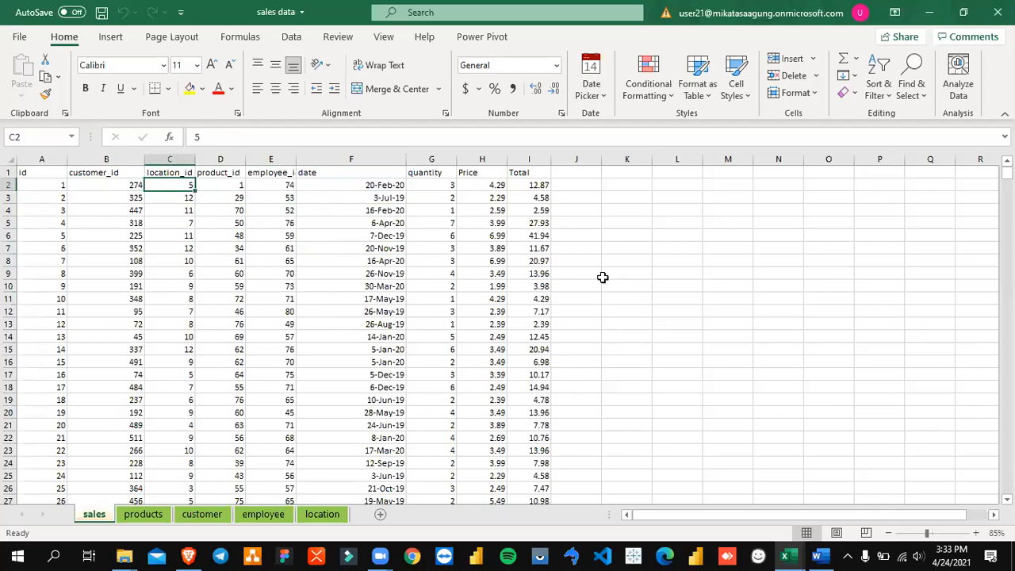
{"action": "key", "text": "Left"}
{"action": "key", "text": "Left"}
{"action": "key", "text": "Right"}
{"action": "key", "text": "Right"}
{"action": "key", "text": "Right"}
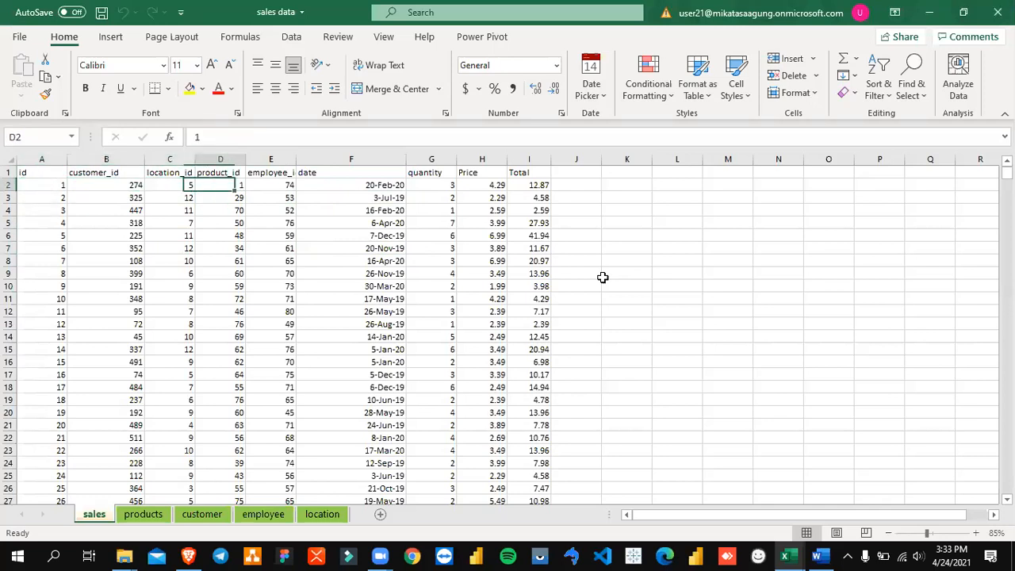
{"action": "key", "text": "Left"}
{"action": "key", "text": "Left"}
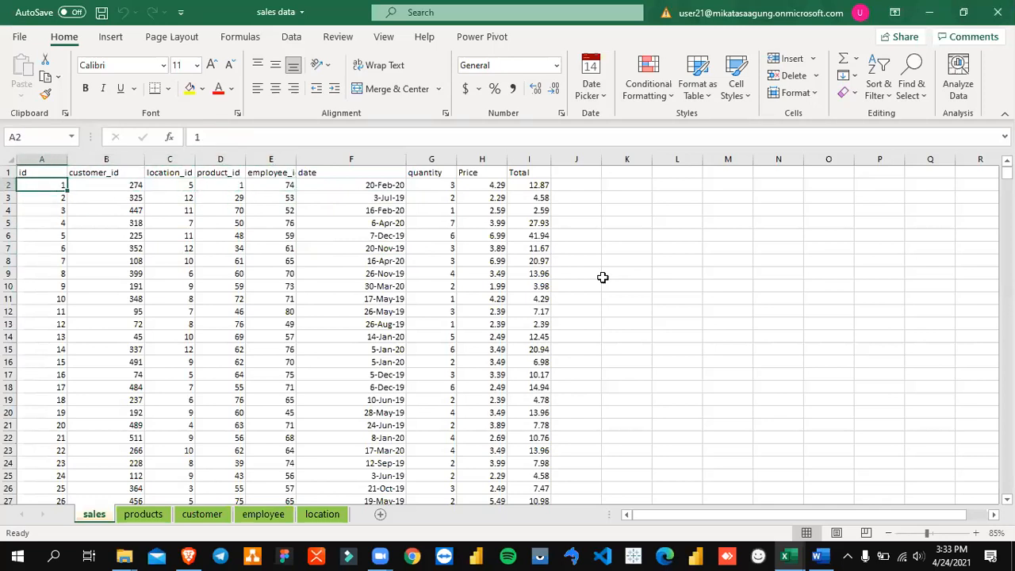
Step: Insert a new column before location_id on the sales sheet and give it the header "customer name" in C1
{"action": "left_click", "coordinate": [164, 159]}
{"action": "right_click", "coordinate": [172, 161]}
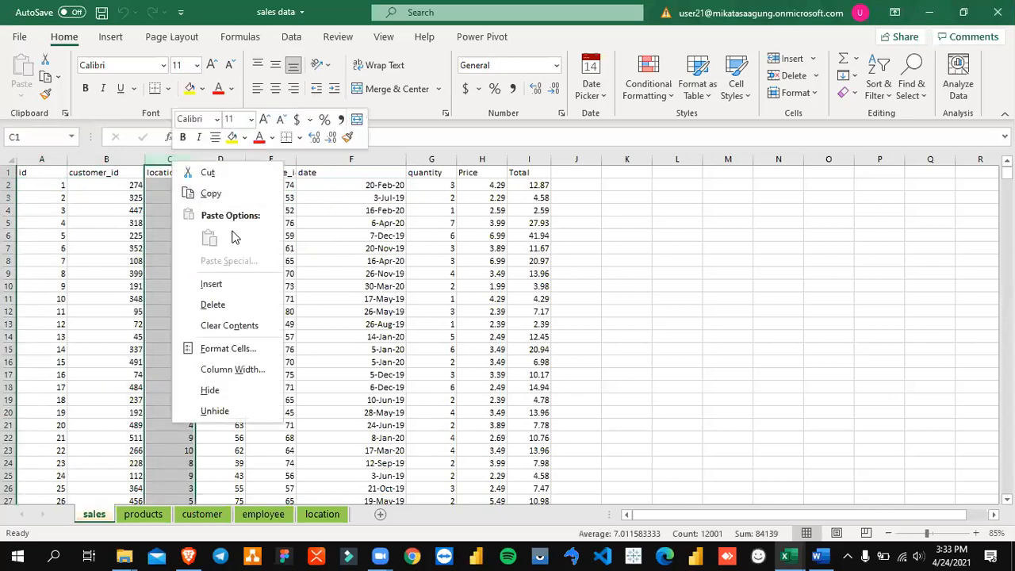
{"action": "left_click", "coordinate": [243, 282]}
{"action": "key", "text": "Right"}
{"action": "key", "text": "Left"}
{"action": "key", "text": "Left"}
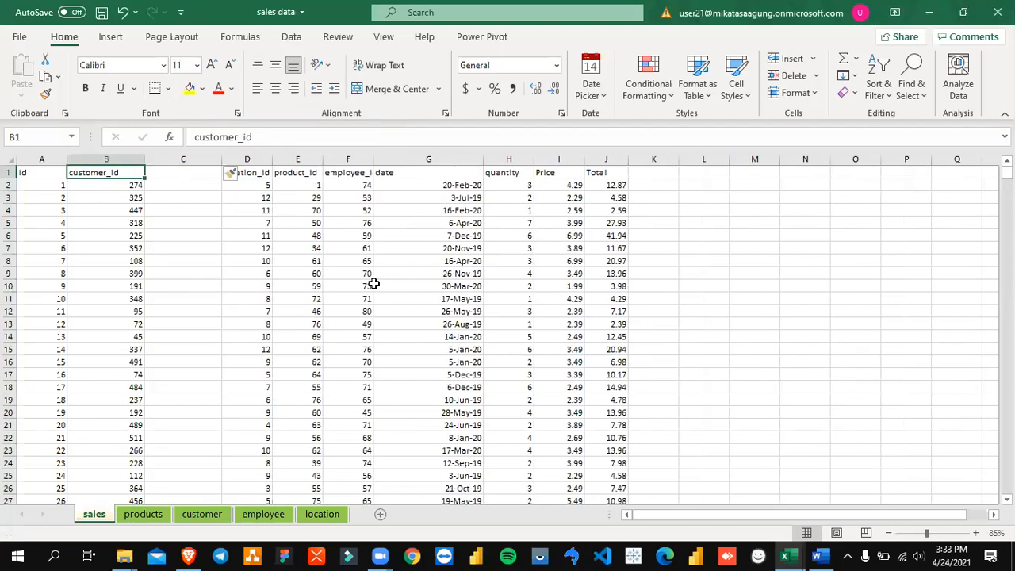
{"action": "key", "text": "Right"}
{"action": "type", "text": "c"}
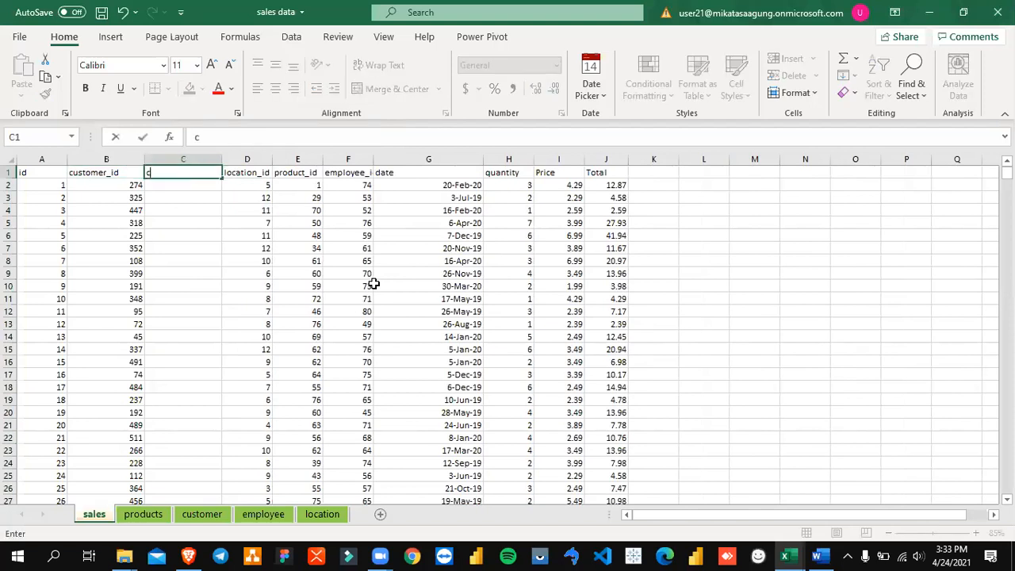
{"action": "type", "text": "ustomer name"}
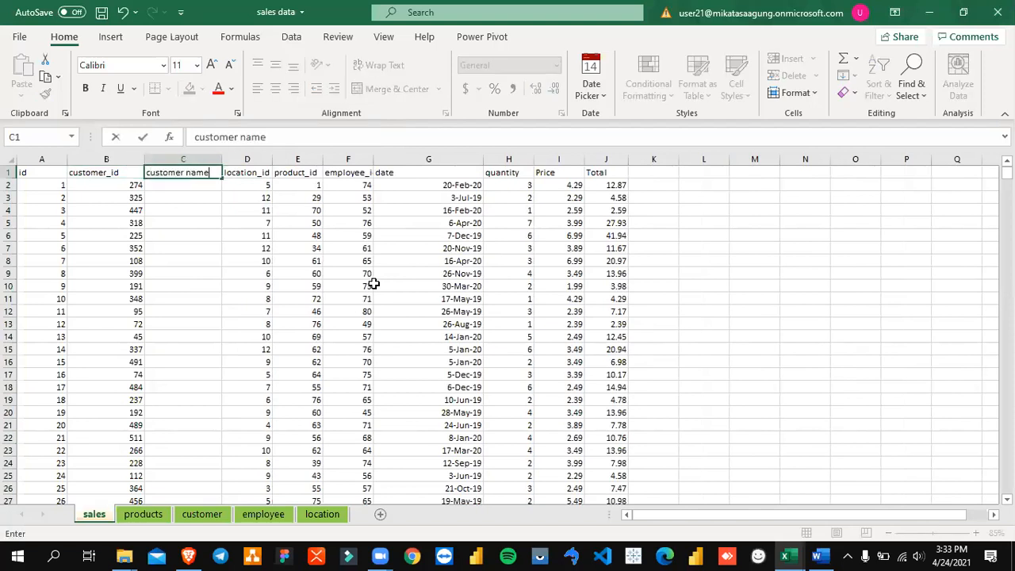
{"action": "key", "text": "Return"}
Step: Compare the customer_id values and empty customer name cells on the sales sheet with the id and name list on the customer sheet
{"action": "key", "text": "Left"}
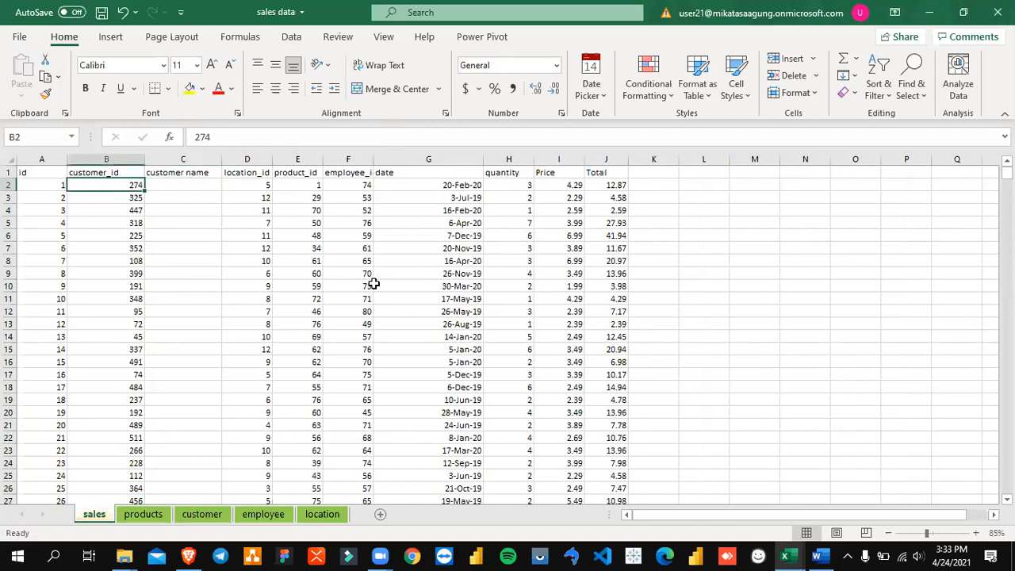
{"action": "key", "text": "Right"}
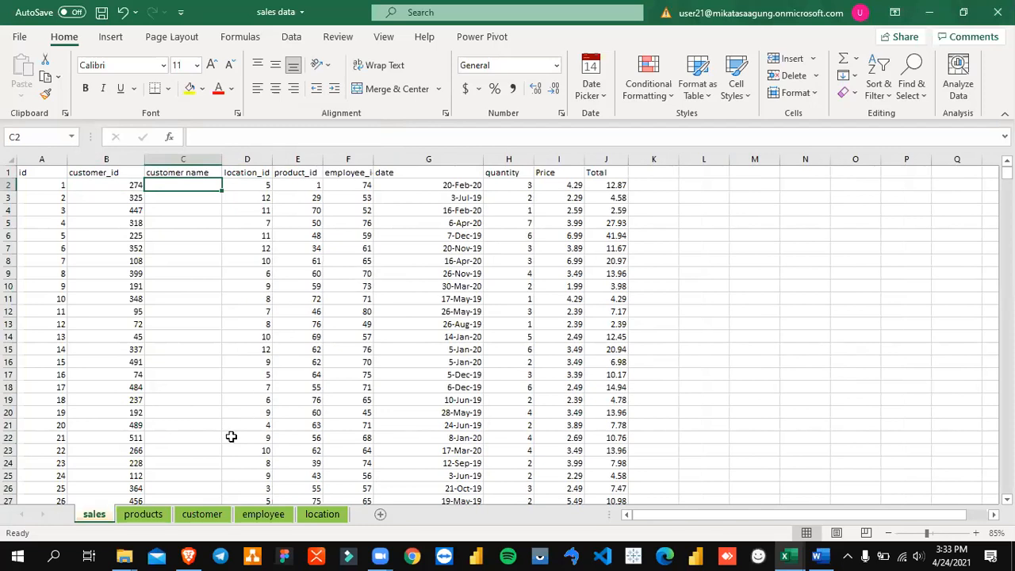
{"action": "left_click", "coordinate": [203, 514]}
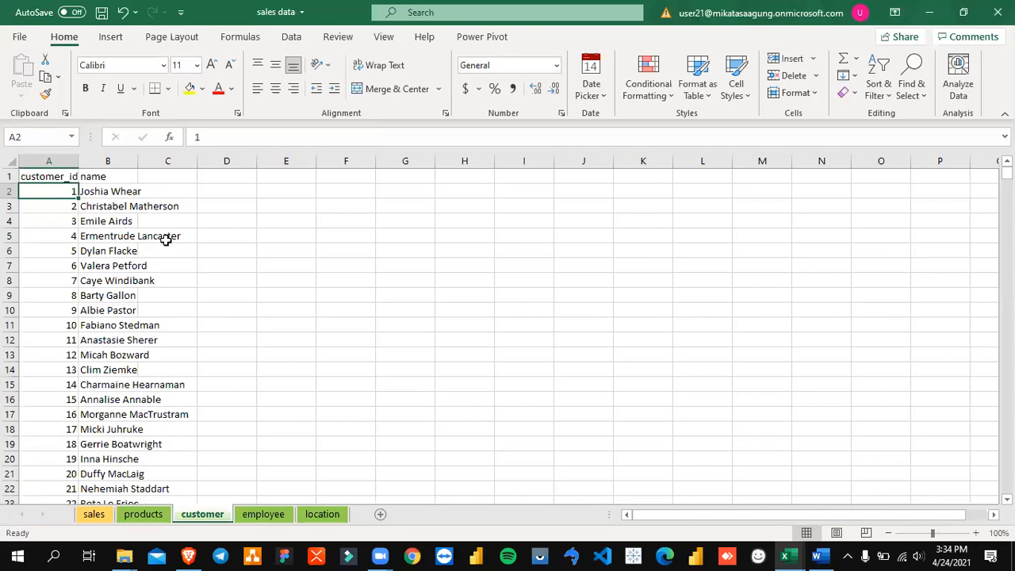
{"action": "scroll", "coordinate": [164, 244], "scroll_direction": "down", "scroll_amount": 11}
{"action": "scroll", "coordinate": [163, 250], "scroll_direction": "up", "scroll_amount": 11}
{"action": "left_click", "coordinate": [105, 514]}
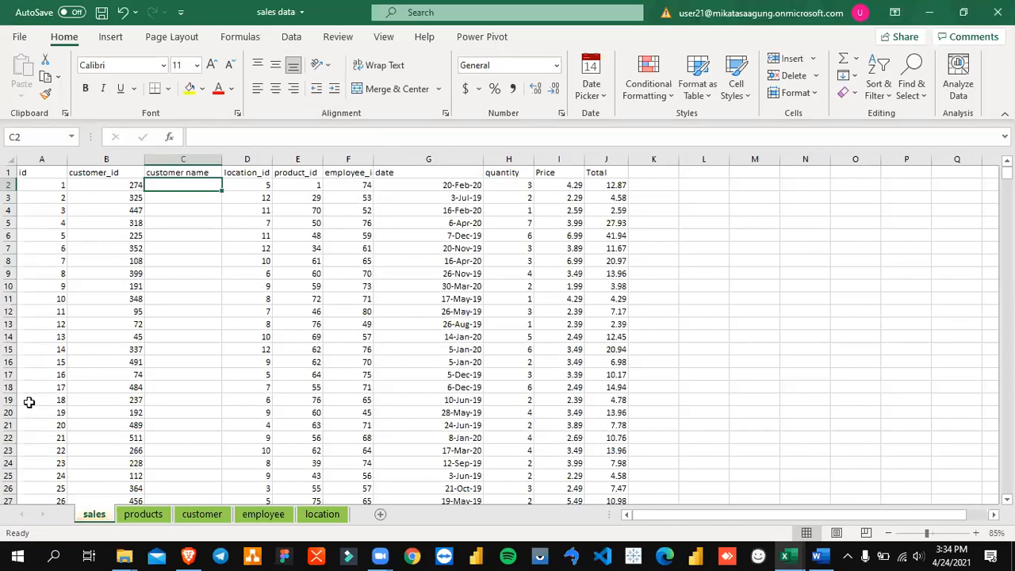
{"action": "left_click_drag", "start_coordinate": [194, 186], "coordinate": [188, 350]}
{"action": "left_click_drag", "start_coordinate": [188, 184], "coordinate": [182, 275]}
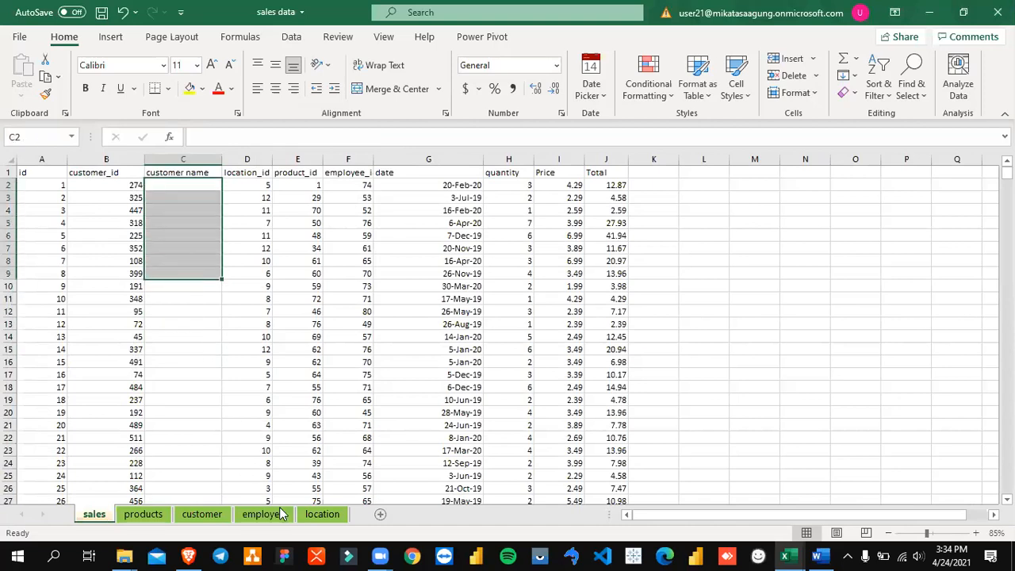
{"action": "left_click", "coordinate": [210, 515]}
{"action": "left_click", "coordinate": [98, 513]}
Step: Begin an INDEX formula in C2 of the sales sheet with the absolute range customer!$B$2:$B$651 as its array
{"action": "left_click", "coordinate": [241, 187]}
{"action": "left_click", "coordinate": [198, 188]}
{"action": "type", "text": "="}
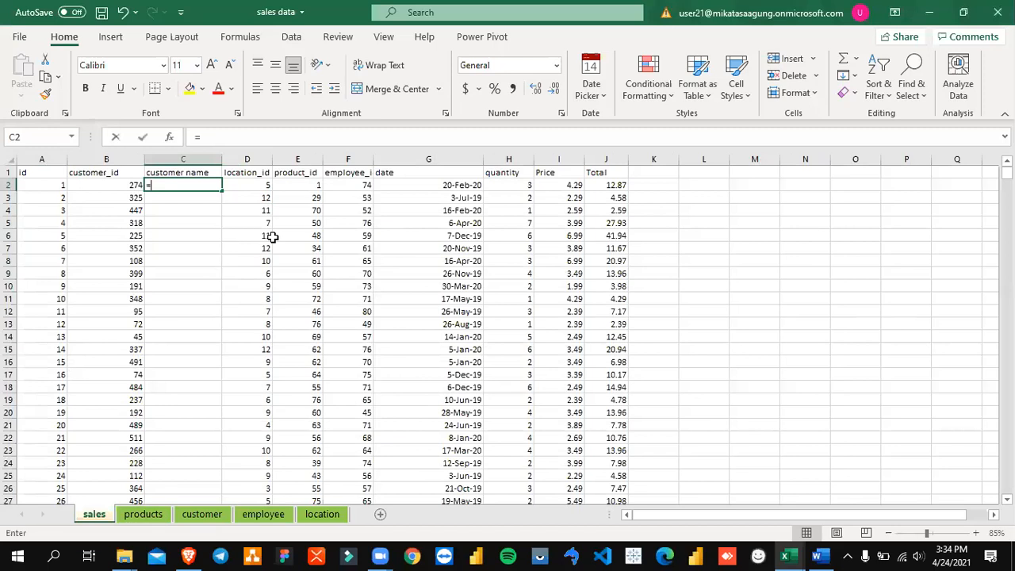
{"action": "type", "text": "i"}
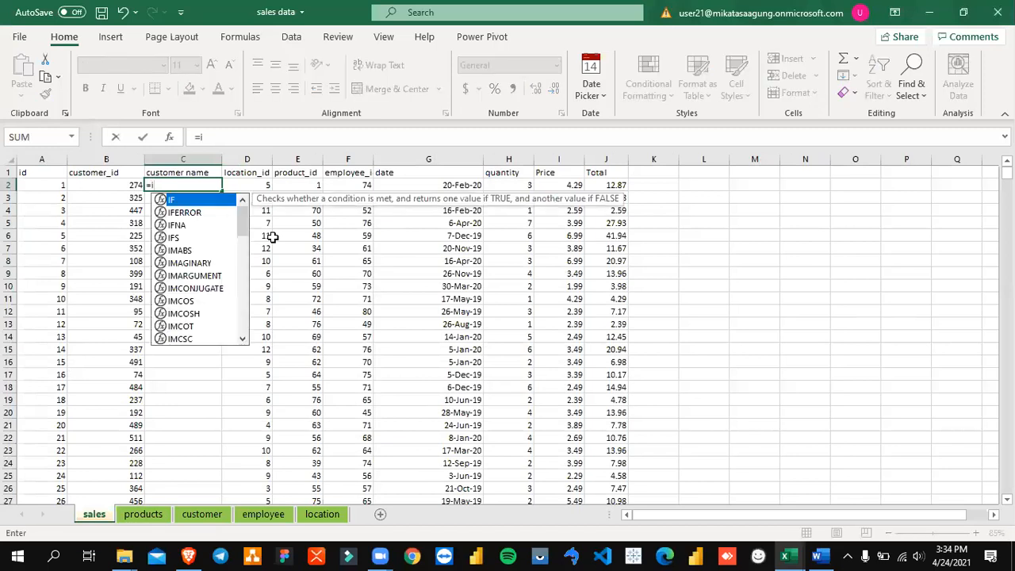
{"action": "type", "text": "ndex("}
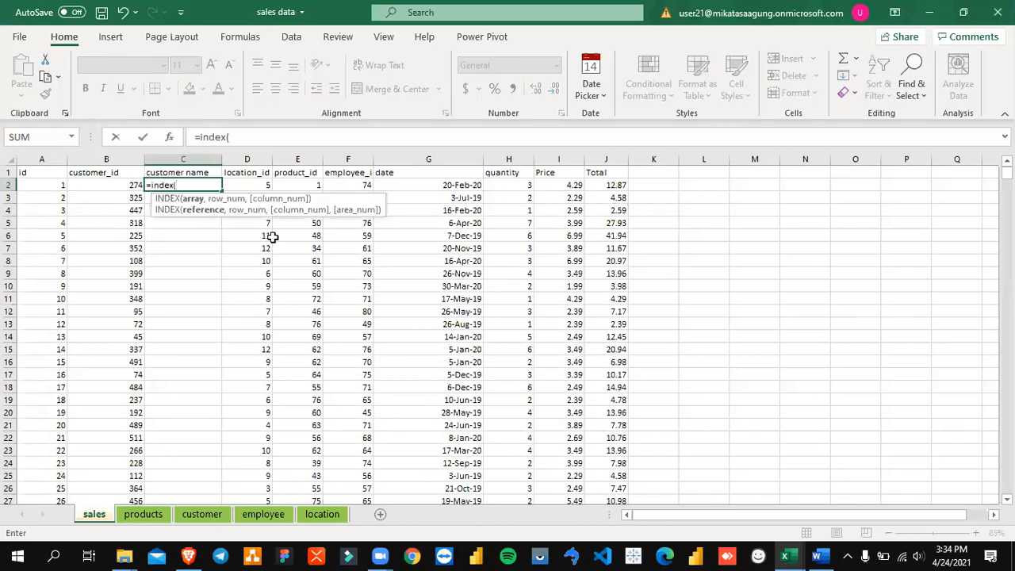
{"action": "left_click", "coordinate": [207, 521]}
{"action": "left_click", "coordinate": [93, 192]}
{"action": "key", "text": "shift+Down"}
{"action": "key", "text": "shift+Down"}
{"action": "key", "text": "shift+Down"}
{"action": "key", "text": "shift+Down"}
{"action": "key", "text": "shift+Down"}
{"action": "key", "text": "shift+Down"}
{"action": "key", "text": "shift+Down"}
{"action": "key", "text": "shift+Down"}
{"action": "key", "text": "shift+Down"}
{"action": "key", "text": "shift+Down"}
{"action": "key", "text": "shift+Down"}
{"action": "key", "text": "shift+Down"}
{"action": "key", "text": "shift+Down"}
{"action": "key", "text": "shift+Down"}
{"action": "key", "text": "shift+Down"}
{"action": "key", "text": "shift+Down"}
{"action": "key", "text": "shift+Down"}
{"action": "key", "text": "shift+Down"}
{"action": "key", "text": "shift+Down"}
{"action": "key", "text": "shift+Down"}
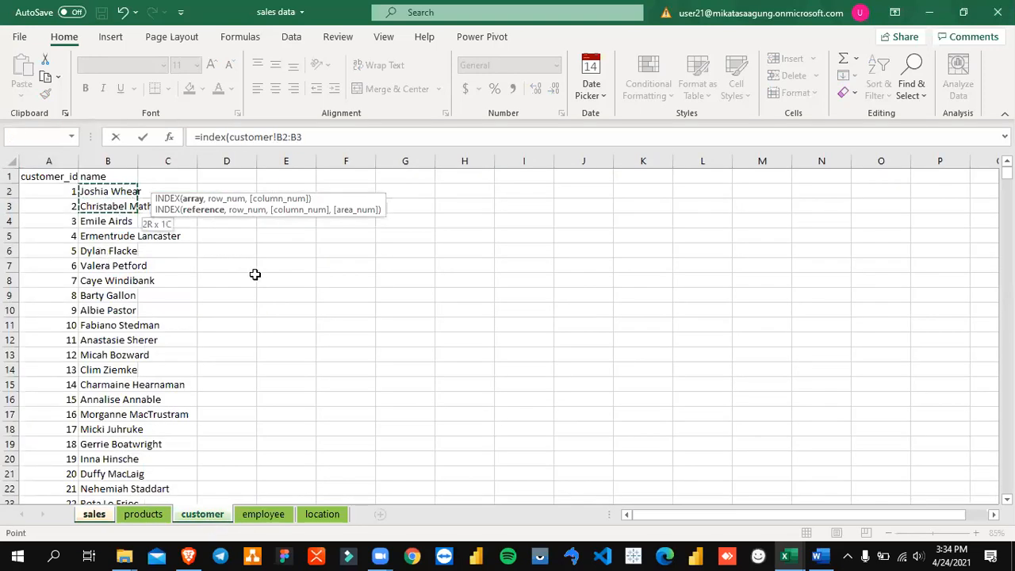
{"action": "key", "text": "shift+Down"}
{"action": "key", "text": "shift+Down"}
{"action": "key", "text": "shift+Down"}
{"action": "key", "text": "shift+Down"}
{"action": "key", "text": "shift+Down"}
{"action": "key", "text": "shift+Down"}
{"action": "key", "text": "shift+Down"}
{"action": "key", "text": "shift+Down"}
{"action": "key", "text": "shift+Down"}
{"action": "key", "text": "shift+Down"}
{"action": "key", "text": "shift+Down"}
{"action": "key", "text": "shift+Down"}
{"action": "key", "text": "shift+Down"}
{"action": "key", "text": "shift+Down"}
{"action": "key", "text": "shift+Down"}
{"action": "key", "text": "shift+Down"}
{"action": "key", "text": "shift+Down"}
{"action": "key", "text": "shift+Down"}
{"action": "key", "text": "shift+Down"}
{"action": "key", "text": "shift+Down"}
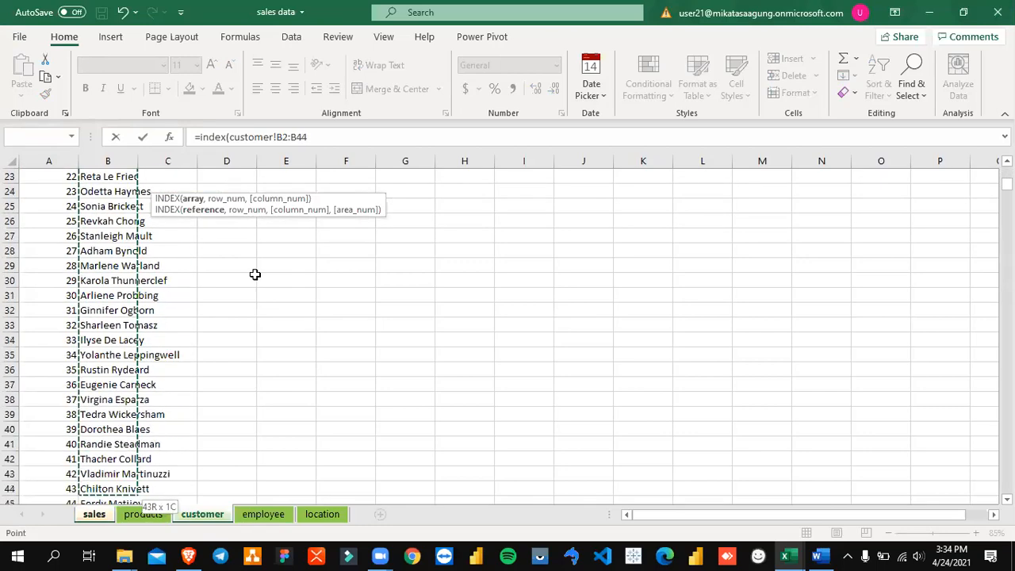
{"action": "key", "text": "shift+Down"}
{"action": "key", "text": "shift+Down"}
{"action": "key", "text": "shift+Down"}
{"action": "key", "text": "shift+Down"}
{"action": "key", "text": "shift+Down"}
{"action": "key", "text": "shift+Down"}
{"action": "key", "text": "shift+Down"}
{"action": "key", "text": "shift+Down"}
{"action": "key", "text": "shift+Down"}
{"action": "key", "text": "shift+Down"}
{"action": "key", "text": "shift+Down"}
{"action": "key", "text": "shift+Down"}
{"action": "key", "text": "shift+Down"}
{"action": "key", "text": "shift+Down"}
{"action": "key", "text": "shift+Down"}
{"action": "key", "text": "shift+Down"}
{"action": "key", "text": "shift+Down"}
{"action": "key", "text": "shift+Down"}
{"action": "key", "text": "shift+Down"}
{"action": "key", "text": "shift+Down"}
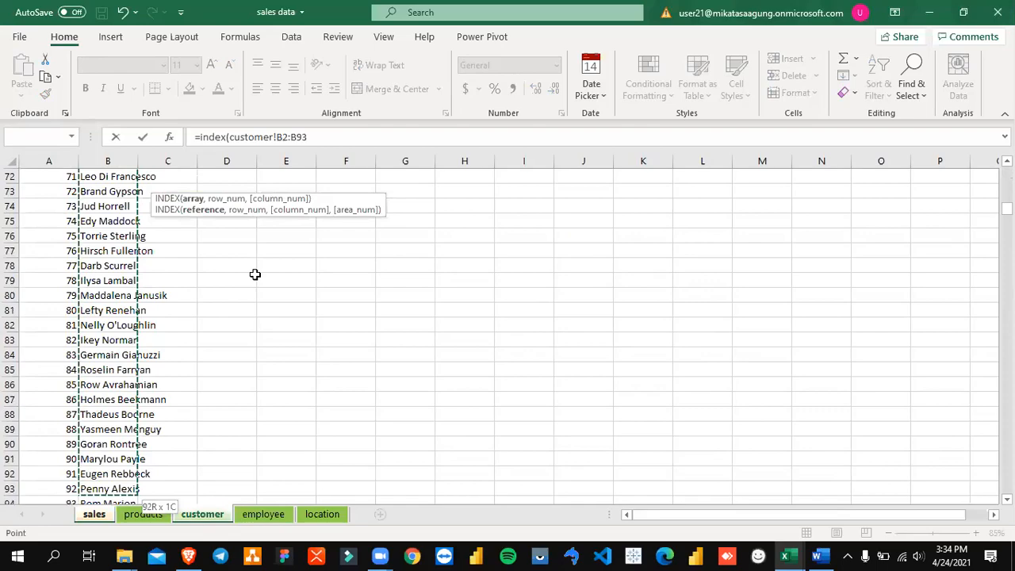
{"action": "key", "text": "shift+Down"}
{"action": "key", "text": "shift+Down"}
{"action": "key", "text": "shift+Down"}
{"action": "key", "text": "shift+Down"}
{"action": "key", "text": "shift+Down"}
{"action": "key", "text": "shift+Down"}
{"action": "key", "text": "shift+Down"}
{"action": "key", "text": "shift+Down"}
{"action": "key", "text": "shift+Down"}
{"action": "key", "text": "shift+Down"}
{"action": "key", "text": "shift+Down"}
{"action": "key", "text": "shift+Down"}
{"action": "key", "text": "shift+Down"}
{"action": "key", "text": "shift+Down"}
{"action": "key", "text": "shift+Down"}
{"action": "key", "text": "shift+Down"}
{"action": "key", "text": "shift+Down"}
{"action": "key", "text": "shift+Down"}
{"action": "key", "text": "shift+Down"}
{"action": "key", "text": "shift+Down"}
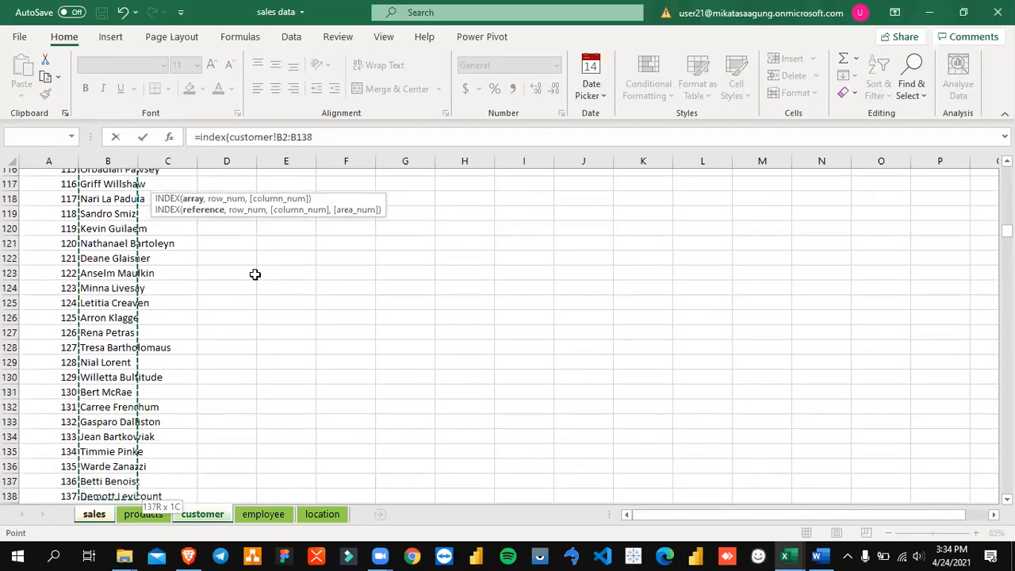
{"action": "key", "text": "shift+Down"}
{"action": "key", "text": "shift+Down"}
{"action": "key", "text": "shift+Down"}
{"action": "key", "text": "shift+Down"}
{"action": "key", "text": "shift+Down"}
{"action": "key", "text": "shift+Down"}
{"action": "key", "text": "shift+Down"}
{"action": "key", "text": "shift+Down"}
{"action": "key", "text": "shift+Down"}
{"action": "key", "text": "shift+Down"}
{"action": "key", "text": "shift+Down"}
{"action": "key", "text": "shift+Down"}
{"action": "key", "text": "shift+Down"}
{"action": "key", "text": "shift+Down"}
{"action": "key", "text": "shift+Down"}
{"action": "key", "text": "shift+Down"}
{"action": "key", "text": "shift+Down"}
{"action": "key", "text": "shift+Down"}
{"action": "key", "text": "shift+Down"}
{"action": "key", "text": "shift+Down"}
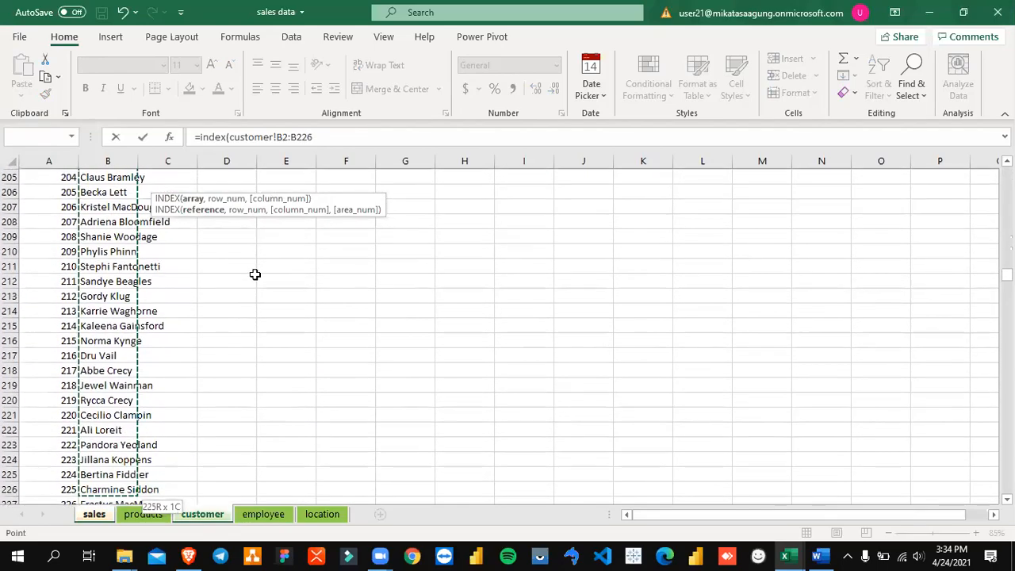
{"action": "key", "text": "shift+Down"}
{"action": "key", "text": "shift+Down"}
{"action": "key", "text": "shift+Down"}
{"action": "key", "text": "shift+Down"}
{"action": "key", "text": "shift+Down"}
{"action": "key", "text": "shift+Down"}
{"action": "key", "text": "shift+Down"}
{"action": "key", "text": "shift+Down"}
{"action": "key", "text": "shift+Down"}
{"action": "key", "text": "shift+Down"}
{"action": "key", "text": "shift+Down"}
{"action": "key", "text": "shift+Down"}
{"action": "key", "text": "shift+Down"}
{"action": "key", "text": "shift+Down"}
{"action": "key", "text": "shift+Down"}
{"action": "key", "text": "shift+Down"}
{"action": "key", "text": "shift+Down"}
{"action": "key", "text": "shift+Down"}
{"action": "key", "text": "shift+Down"}
{"action": "key", "text": "shift+Down"}
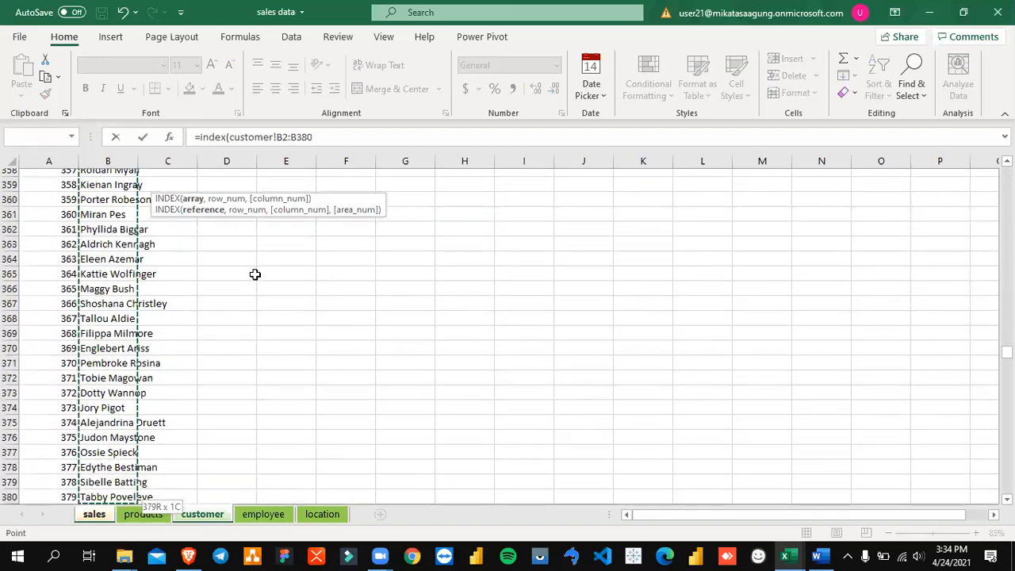
{"action": "scroll", "coordinate": [295, 394], "scroll_direction": "down", "scroll_amount": 20}
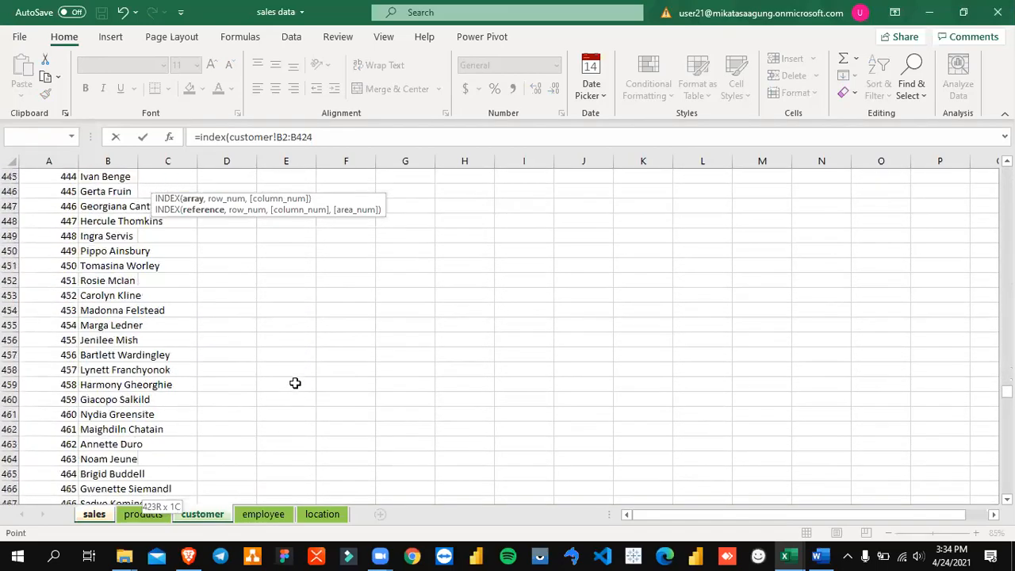
{"action": "scroll", "coordinate": [811, 478], "scroll_direction": "down", "scroll_amount": 20}
{"action": "scroll", "coordinate": [1005, 485], "scroll_direction": "down", "scroll_amount": 1}
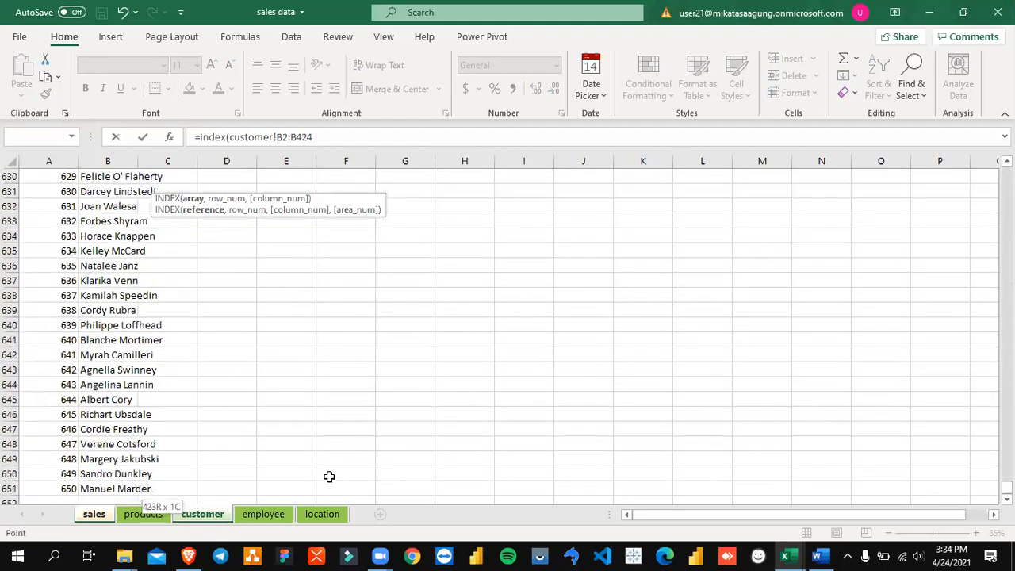
{"action": "left_click", "coordinate": [102, 491], "text": "shift"}
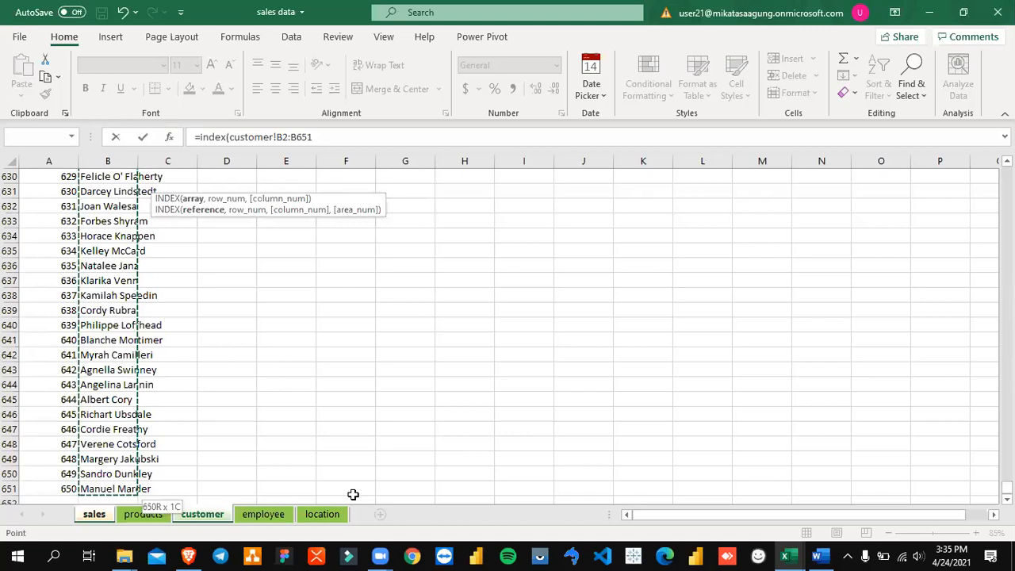
{"action": "key", "text": "F4"}
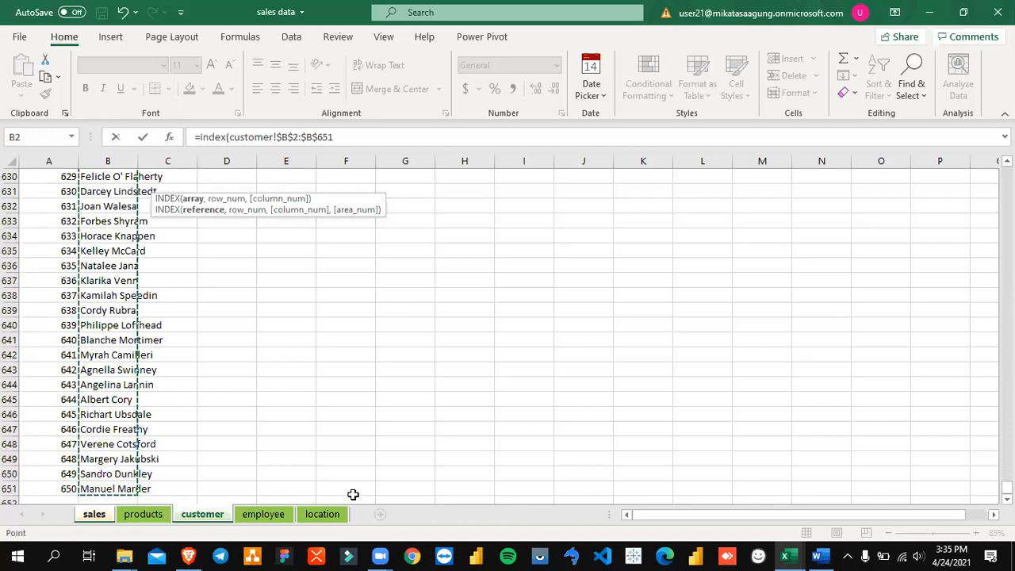
Step: Nest a MATCH function as the INDEX row number, with sales!B2 as the lookup value
{"action": "type", "text": ","}
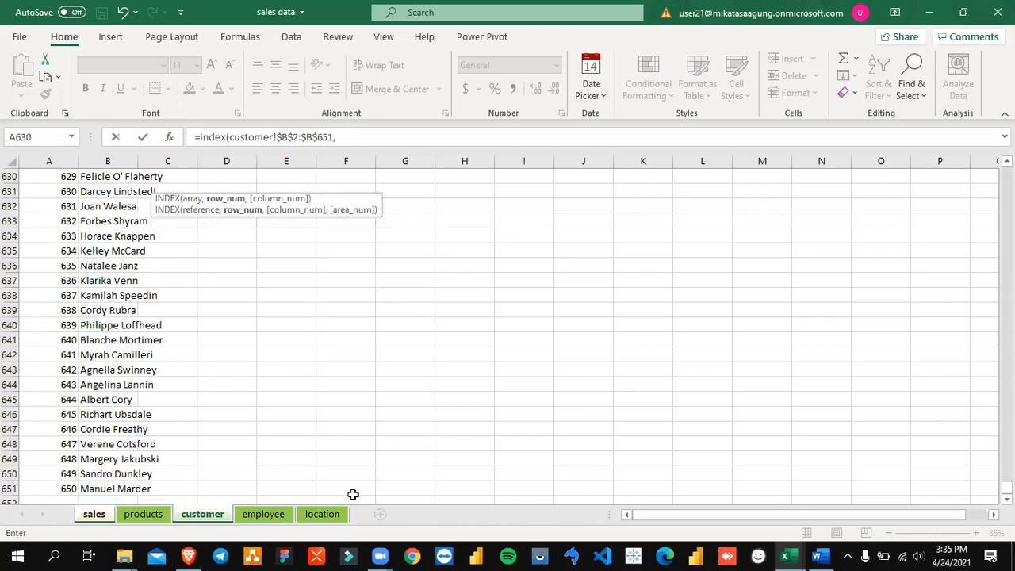
{"action": "type", "text": "m"}
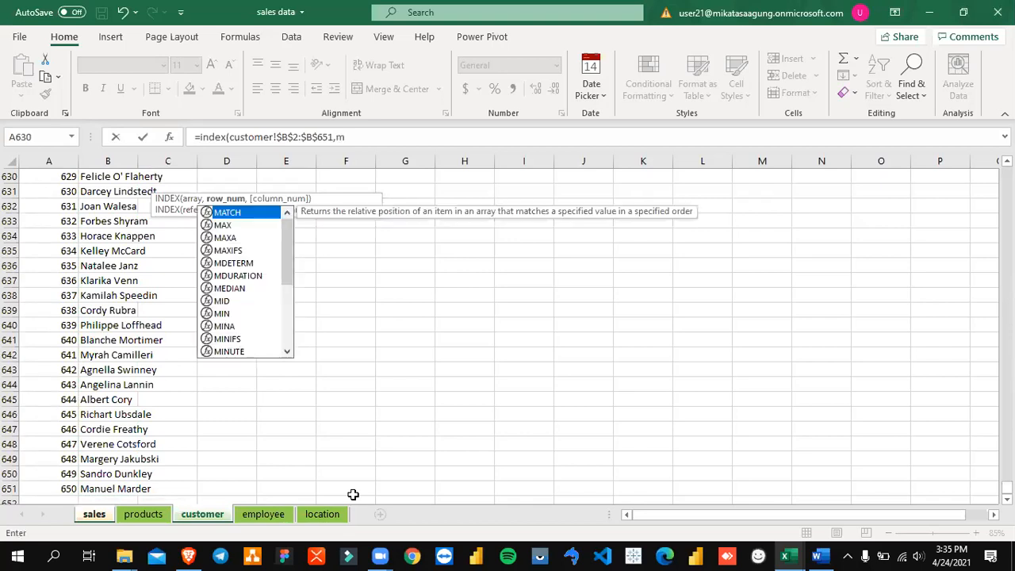
{"action": "type", "text": "atch"}
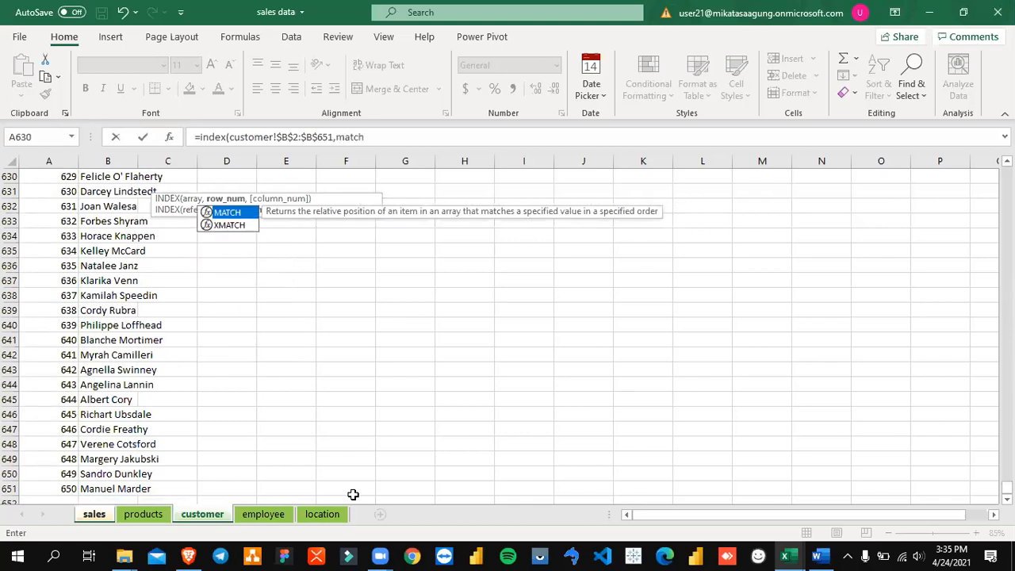
{"action": "type", "text": "("}
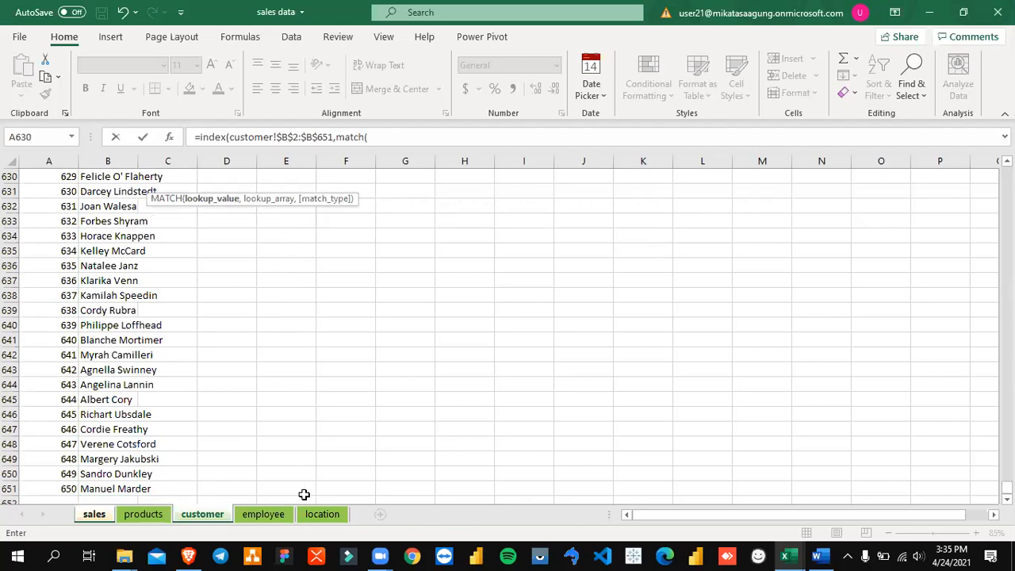
{"action": "left_click", "coordinate": [98, 515]}
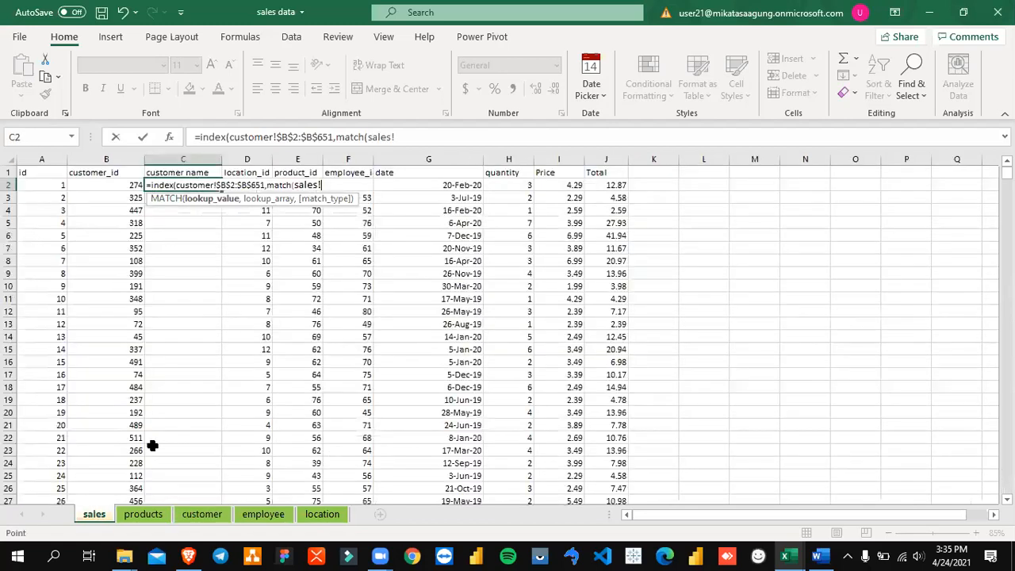
{"action": "left_click", "coordinate": [111, 186]}
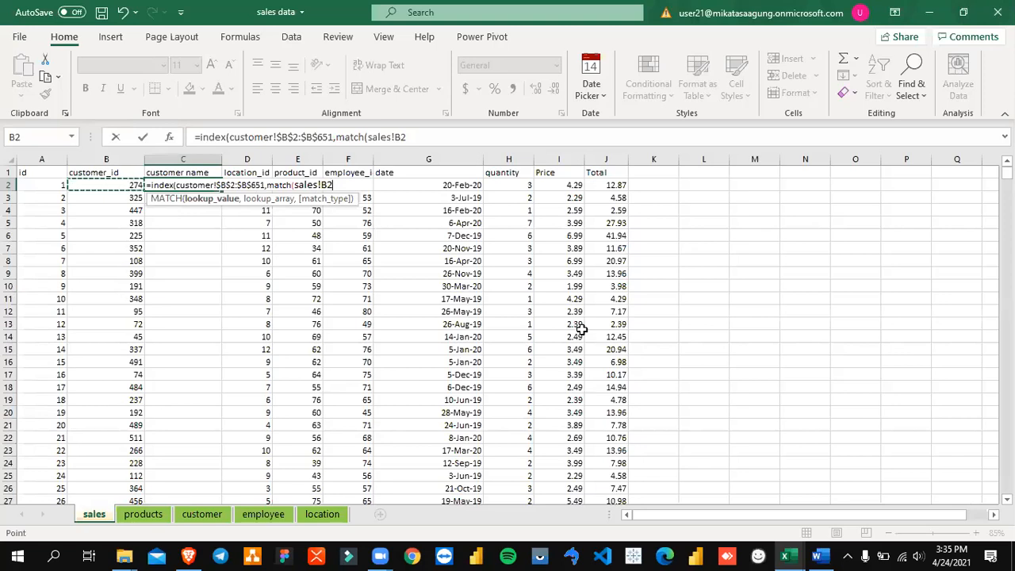
{"action": "type", "text": ","}
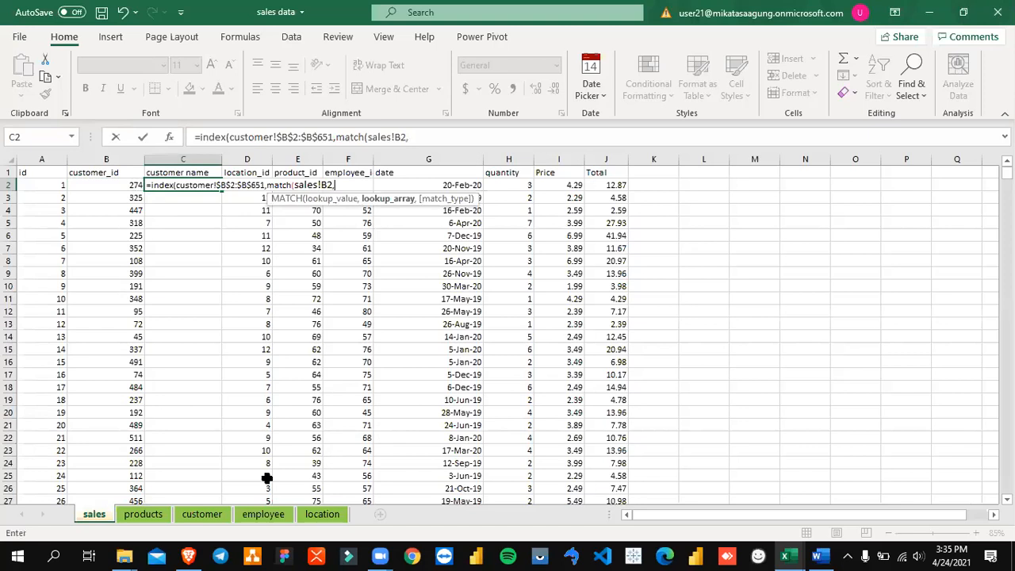
Step: Set the MATCH lookup array to the absolute range customer!$A$2:$B$651 in the C2 formula
{"action": "left_click", "coordinate": [204, 515]}
{"action": "scroll", "coordinate": [339, 314], "scroll_direction": "up", "scroll_amount": 10}
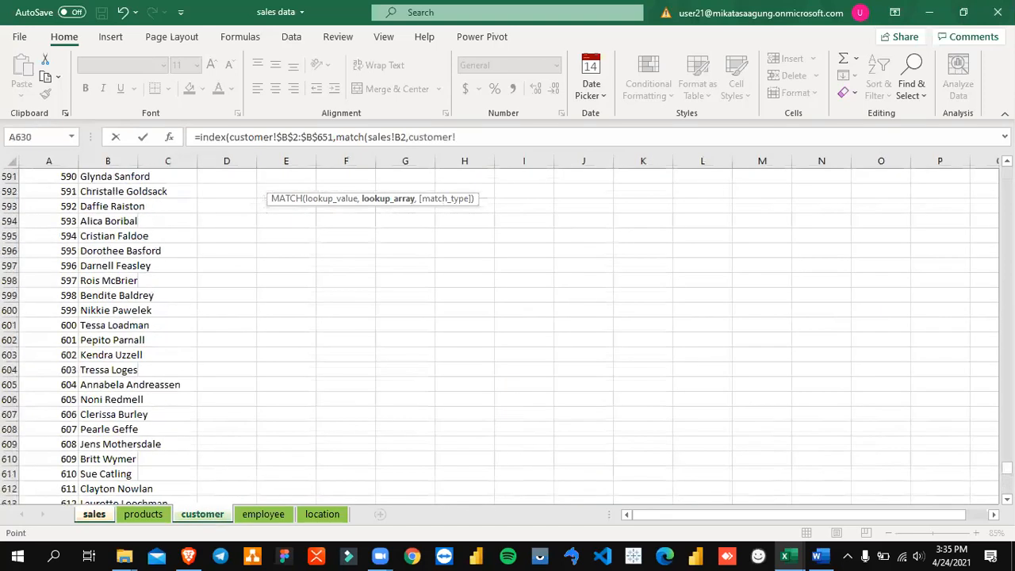
{"action": "scroll", "coordinate": [90, 184], "scroll_direction": "up", "scroll_amount": 20}
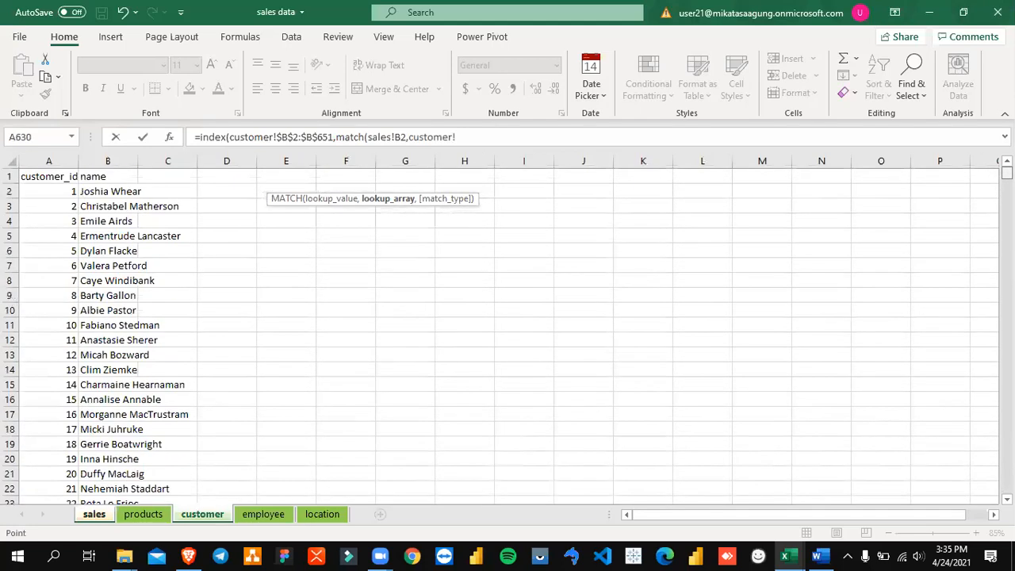
{"action": "left_click", "coordinate": [45, 191]}
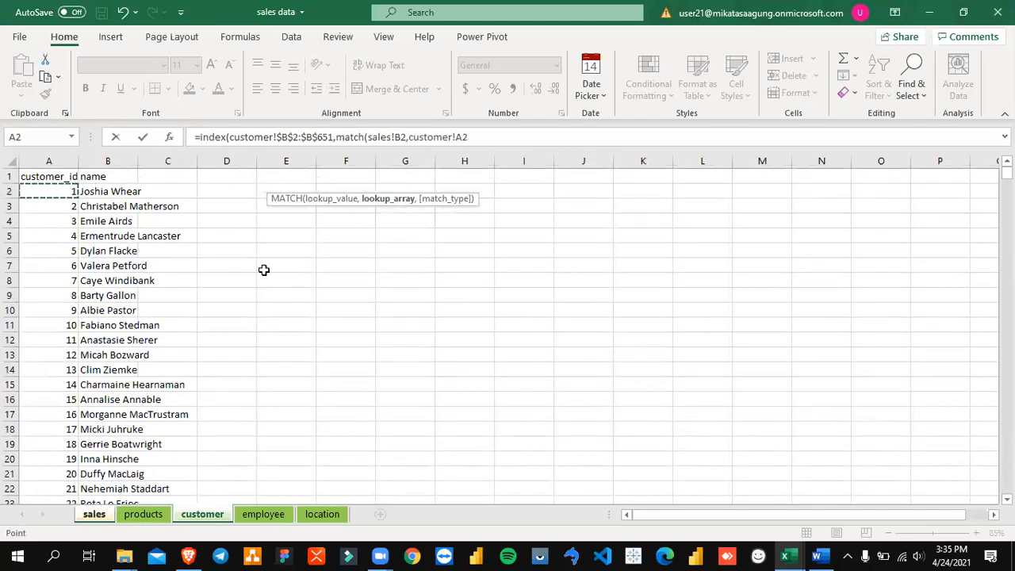
{"action": "key", "text": "shift+Right"}
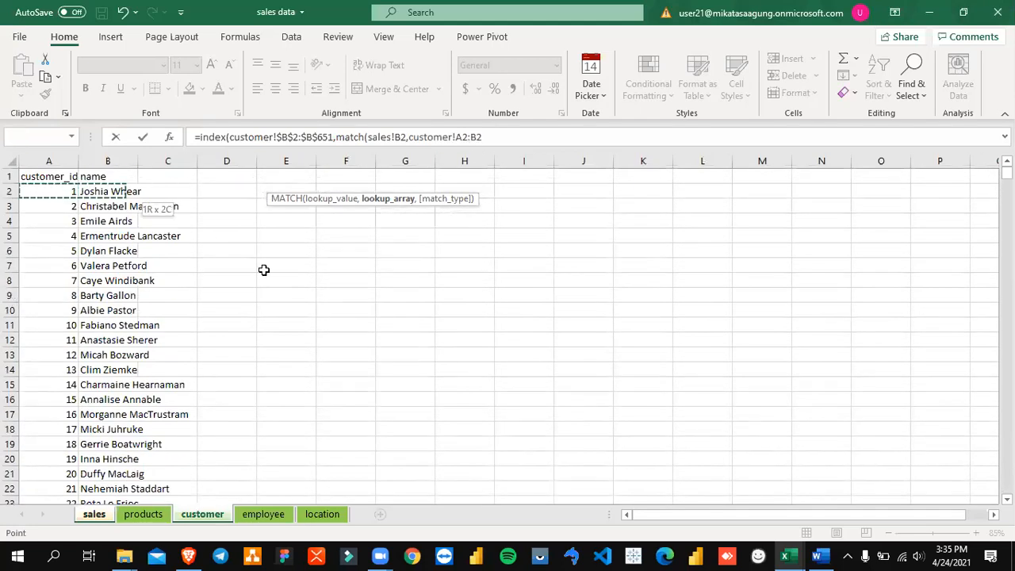
{"action": "key", "text": "shift+Page_Down"}
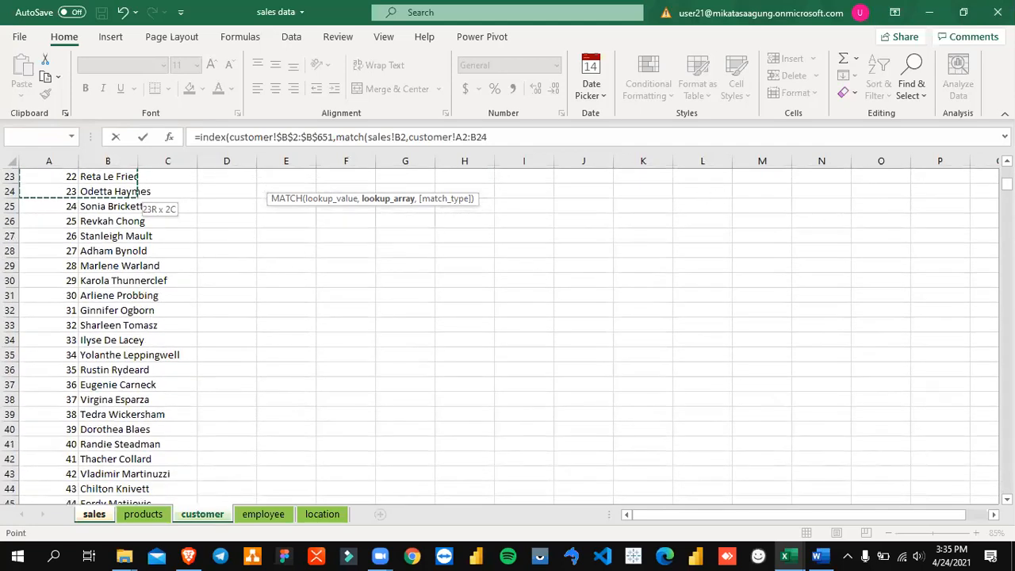
{"action": "left_click_drag", "start_coordinate": [1007, 184], "coordinate": [1007, 488]}
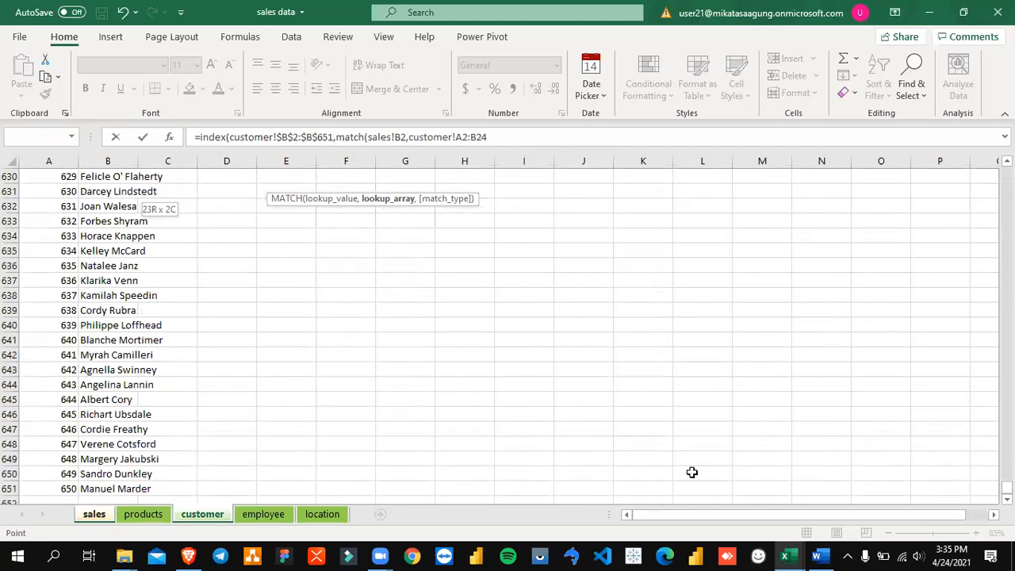
{"action": "left_click", "coordinate": [123, 489], "text": "shift"}
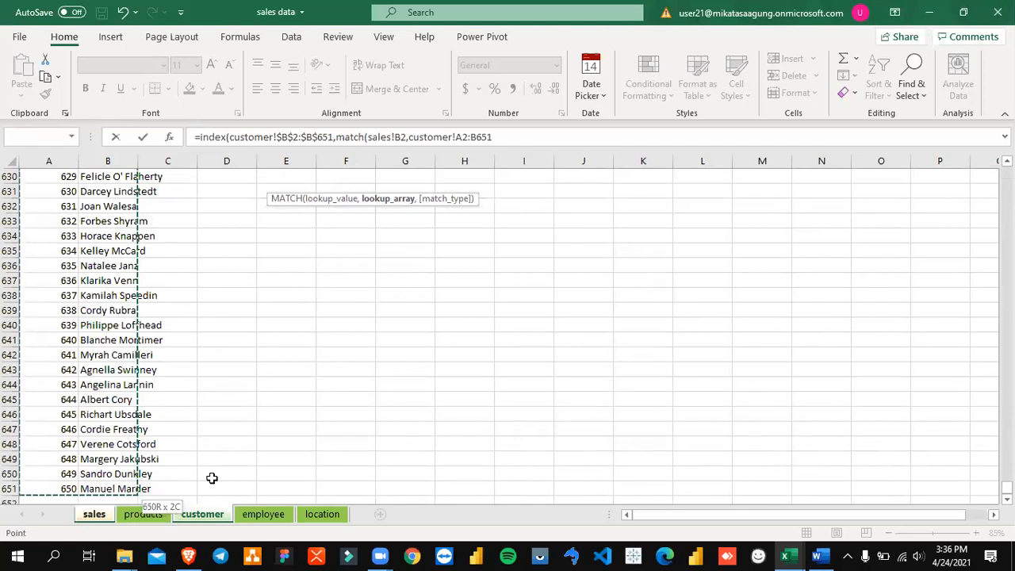
{"action": "key", "text": "F4"}
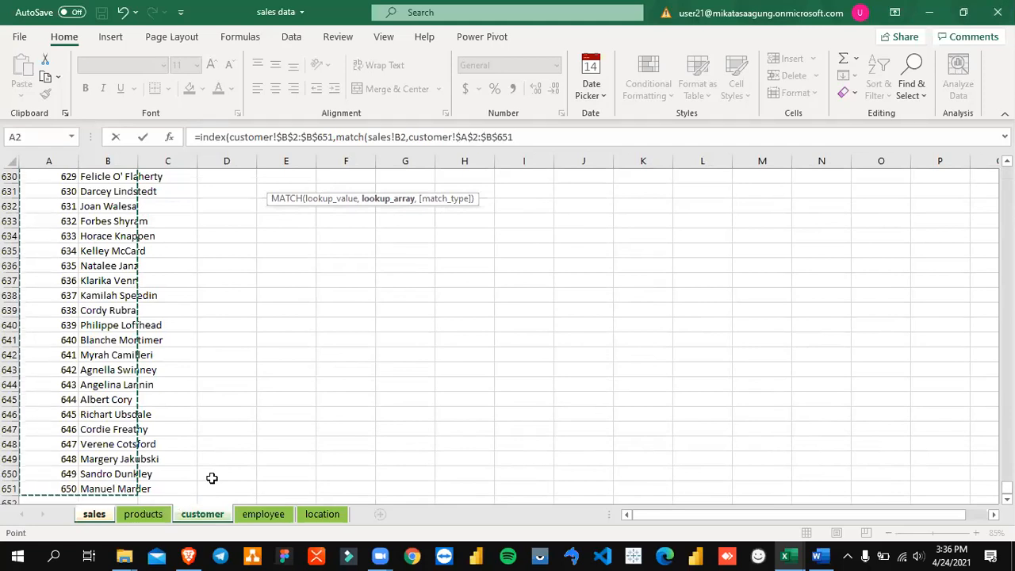
Step: Finish the INDEX-MATCH formula in C2 with match type 0 and enter it
{"action": "type", "text": ",0"}
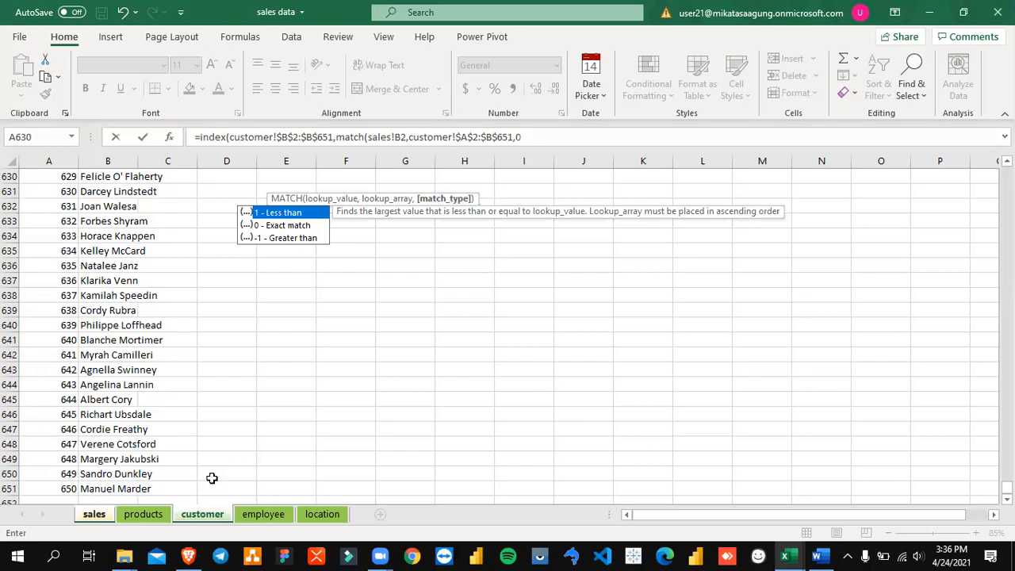
{"action": "type", "text": ")"}
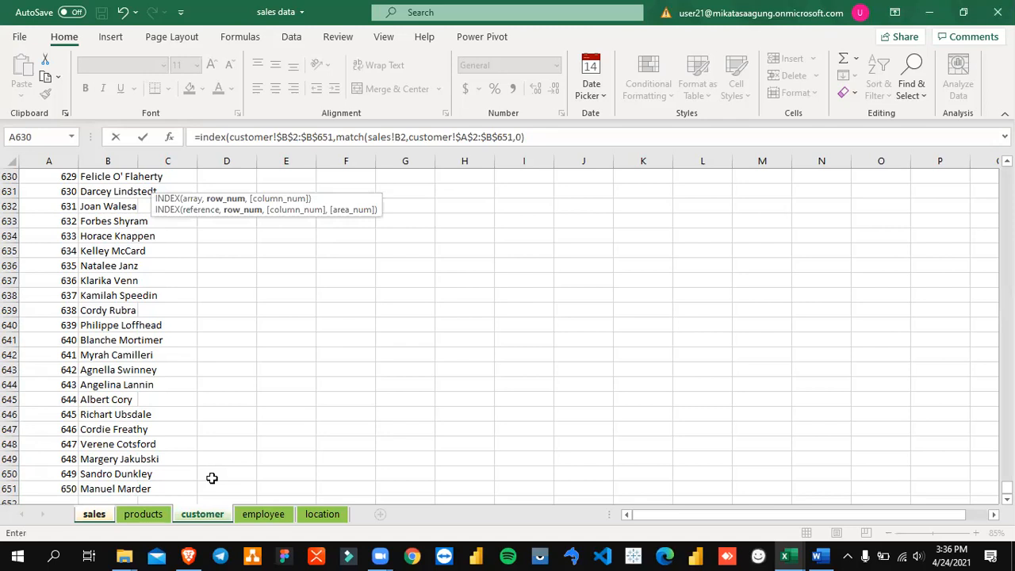
{"action": "type", "text": ")"}
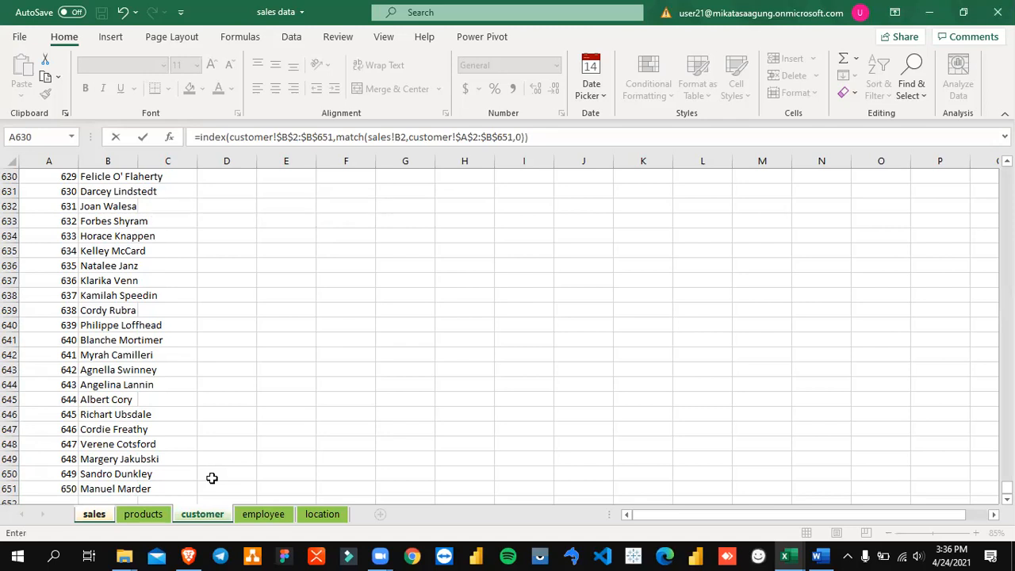
{"action": "key", "text": "Return"}
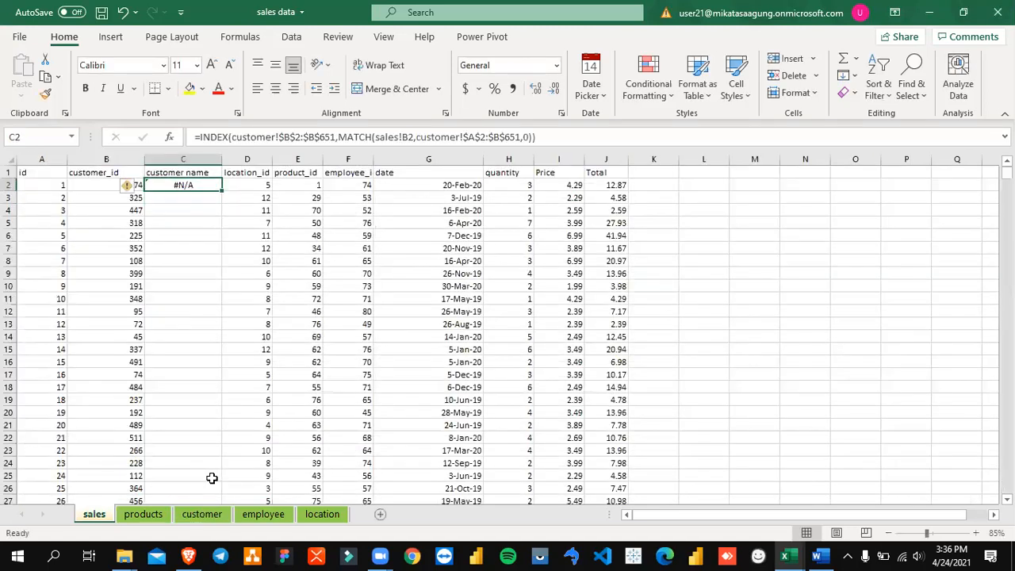
Step: Try match type 1 in the MATCH function of the C2 formula
{"action": "key", "text": "F2"}
{"action": "key", "text": "Left"}
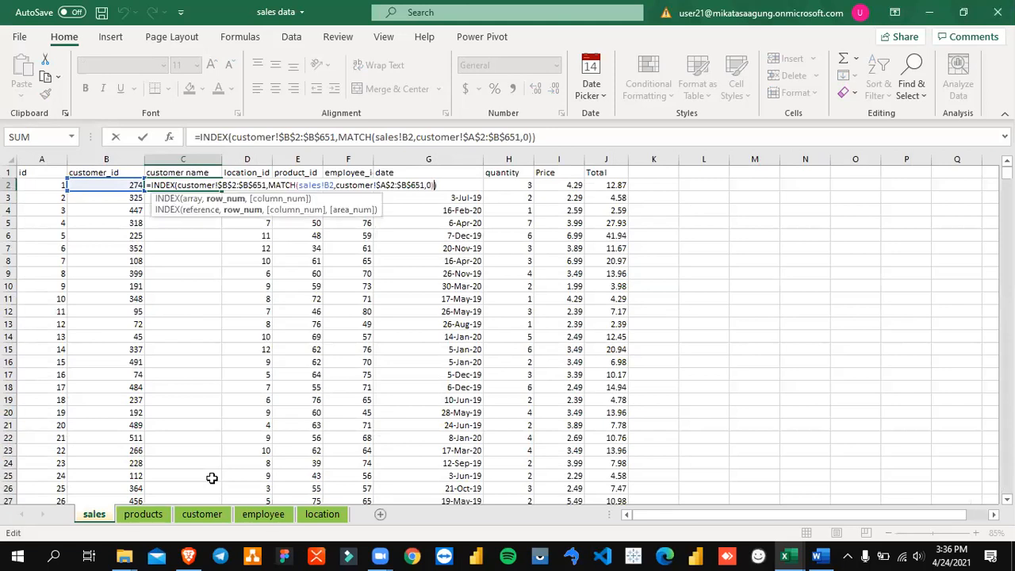
{"action": "key", "text": "Right"}
{"action": "key", "text": "Left"}
Step: Examine the MATCH arguments in C2's formula, highlighting the customer!$A$2:$B$651 lookup array
{"action": "key", "text": "Left"}
{"action": "key", "text": "BackSpace"}
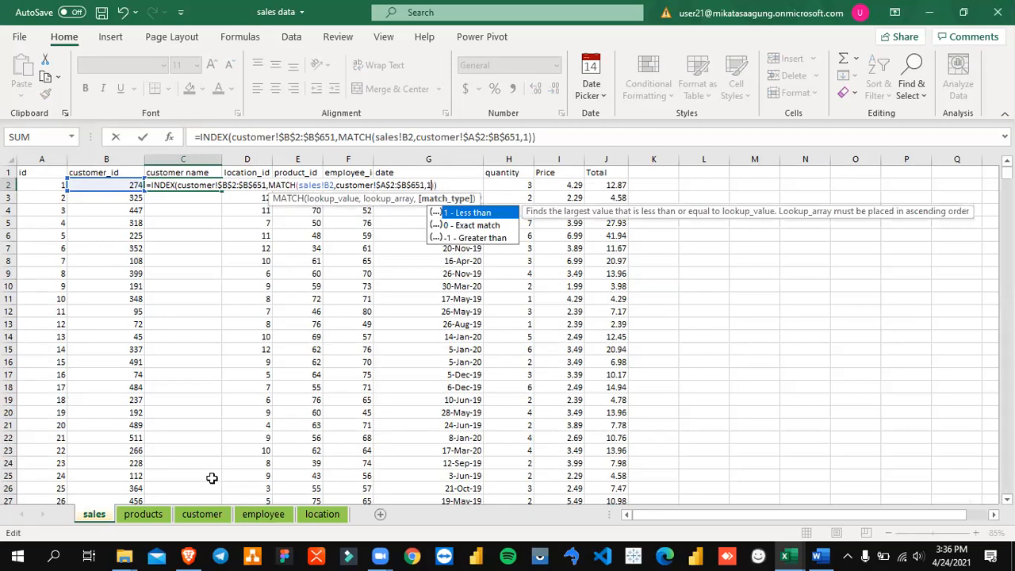
{"action": "type", "text": "1"}
{"action": "key", "text": "Return"}
{"action": "key", "text": "Up"}
{"action": "key", "text": "F2"}
{"action": "key", "text": "Left"}
{"action": "key", "text": "Left"}
{"action": "key", "text": "Left"}
{"action": "key", "text": "Left"}
{"action": "key", "text": "Left"}
{"action": "key", "text": "Left"}
{"action": "key", "text": "Left"}
{"action": "key", "text": "Left"}
{"action": "key", "text": "Left"}
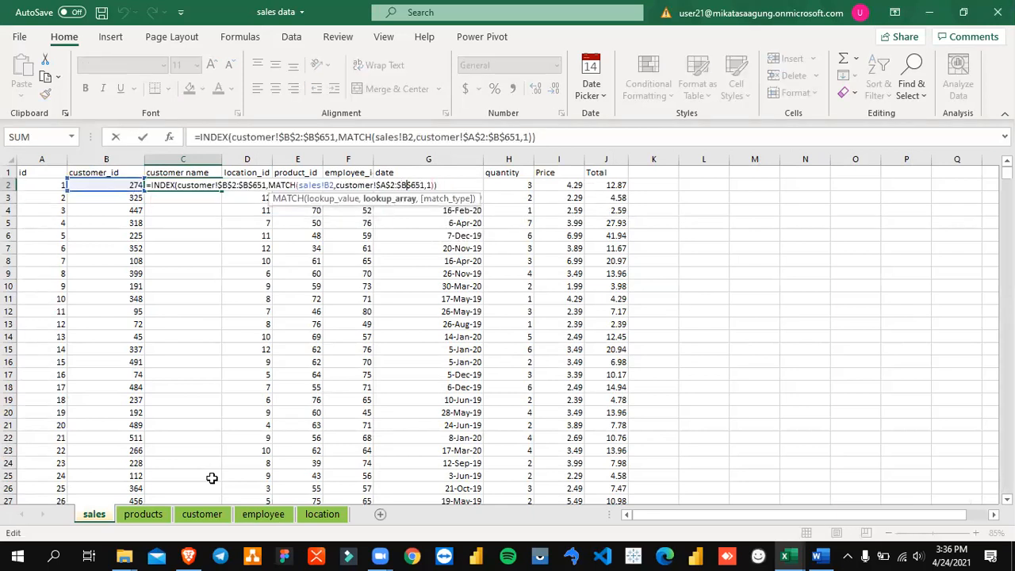
{"action": "key", "text": "Escape"}
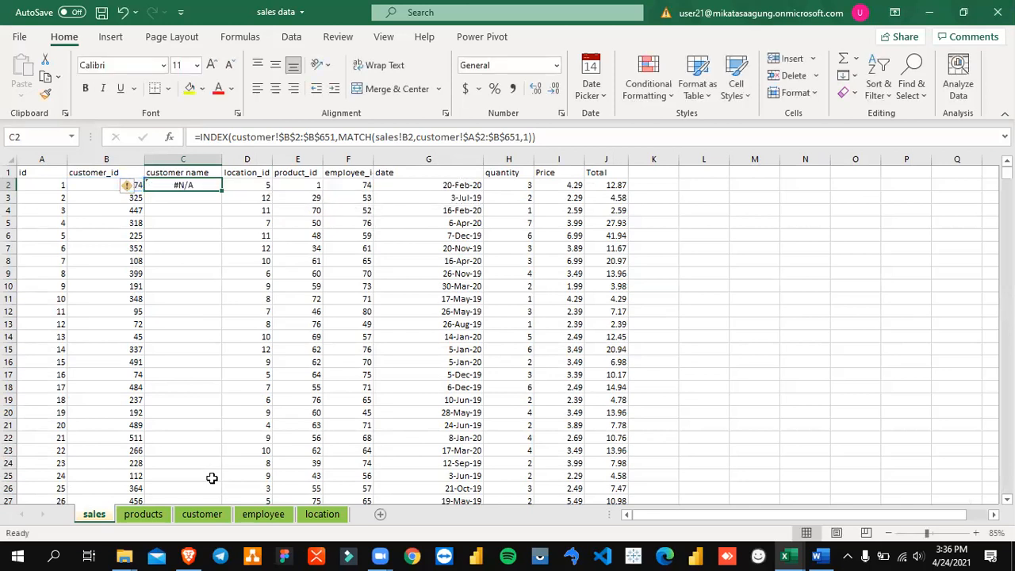
{"action": "key", "text": "F2"}
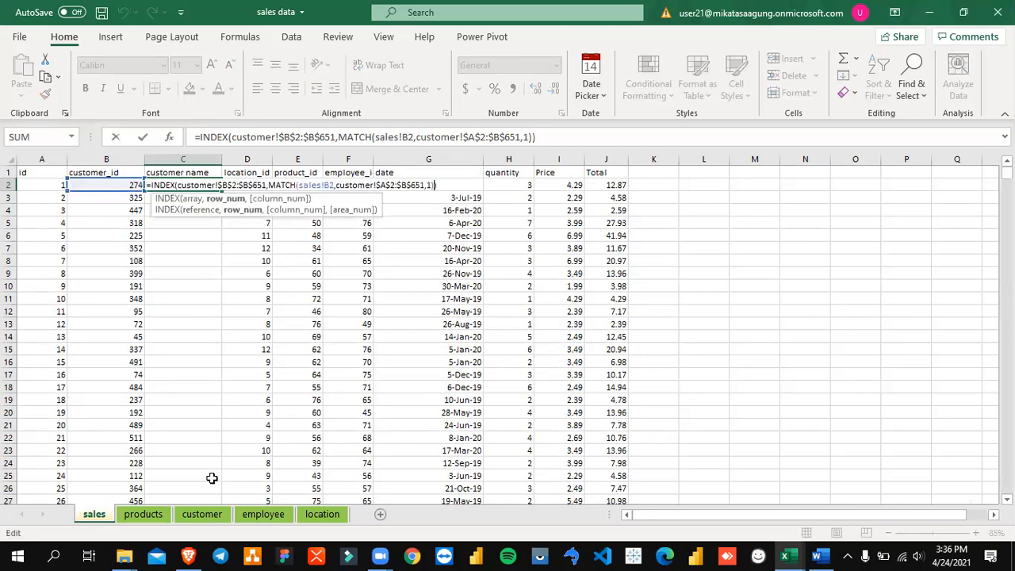
{"action": "key", "text": "Left"}
{"action": "key", "text": "Left"}
{"action": "key", "text": "Left"}
{"action": "key", "text": "Left"}
{"action": "key", "text": "shift+Left"}
{"action": "key", "text": "shift+Left"}
{"action": "key", "text": "shift+Left"}
{"action": "key", "text": "shift+Left"}
{"action": "key", "text": "shift+Left"}
{"action": "key", "text": "shift+Left"}
{"action": "key", "text": "shift+Left"}
{"action": "key", "text": "shift+Left"}
{"action": "key", "text": "shift+Left"}
{"action": "key", "text": "shift+Left"}
{"action": "key", "text": "shift+Left"}
{"action": "key", "text": "shift+Left"}
{"action": "key", "text": "shift+Left"}
{"action": "key", "text": "shift+Left"}
{"action": "key", "text": "shift+Left"}
{"action": "key", "text": "shift+Left"}
{"action": "key", "text": "shift+Left"}
{"action": "key", "text": "shift+Left"}
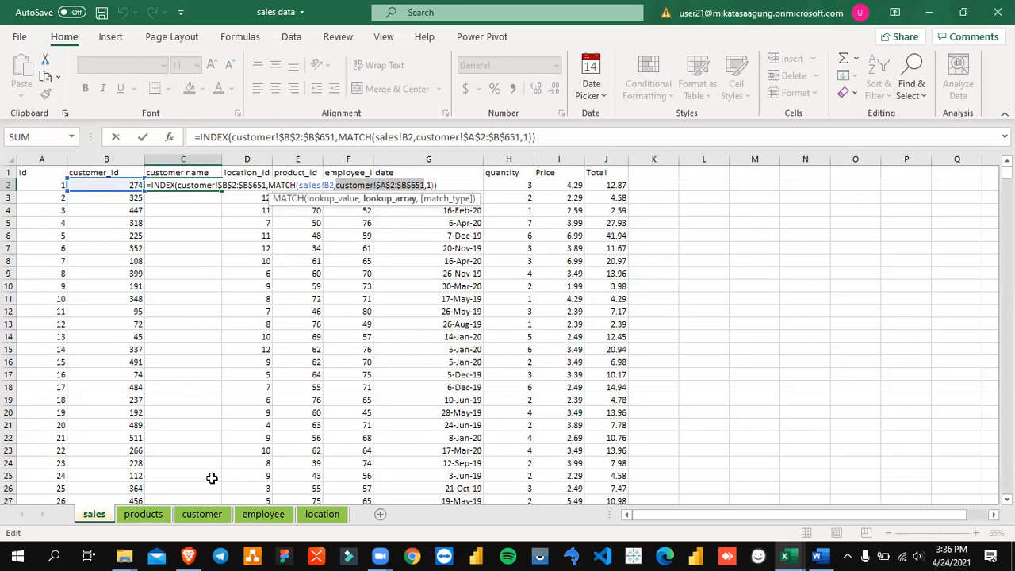
{"action": "key", "text": "Escape"}
Step: Set the MATCH match type in the C2 formula to 0 for an exact match
{"action": "key", "text": "F2"}
{"action": "key", "text": "Left"}
{"action": "key", "text": "Left"}
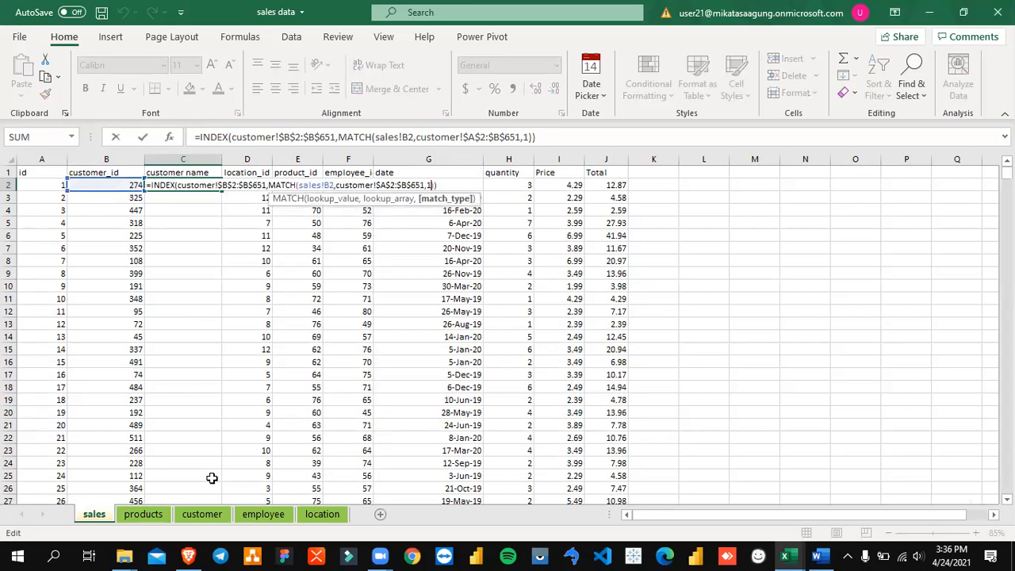
{"action": "key", "text": "BackSpace"}
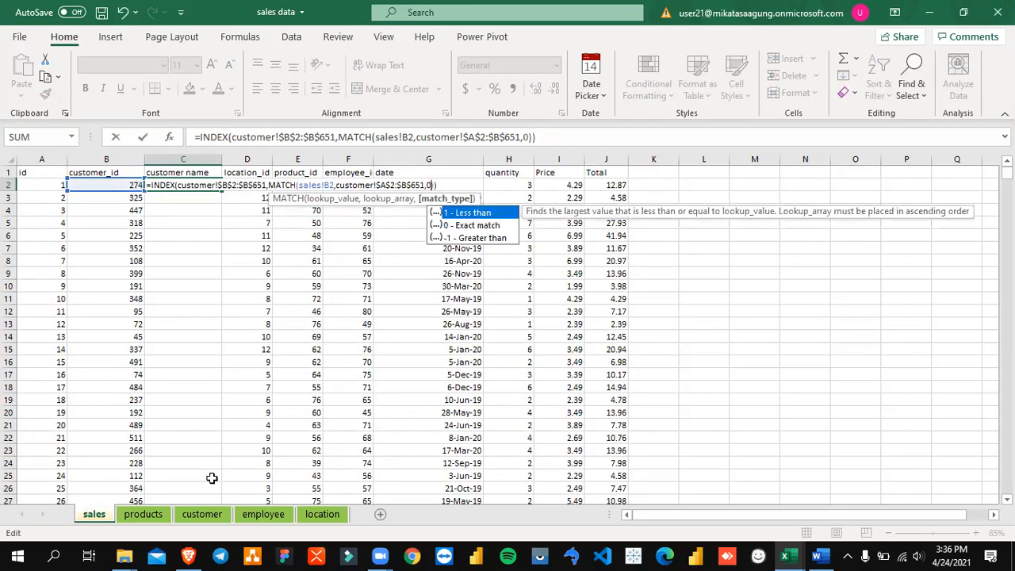
{"action": "type", "text": "0"}
Step: Remove the customer!$A$2:$B$651 lookup array from the MATCH function in C2
{"action": "key", "text": "Left"}
{"action": "key", "text": "Left"}
{"action": "key", "text": "Left"}
{"action": "key", "text": "shift+Left"}
{"action": "key", "text": "shift+Left"}
{"action": "key", "text": "shift+Left"}
{"action": "key", "text": "shift+Left"}
{"action": "key", "text": "shift+Left"}
{"action": "key", "text": "shift+Left"}
{"action": "key", "text": "shift+Left"}
{"action": "key", "text": "shift+Left"}
{"action": "key", "text": "shift+Left"}
{"action": "key", "text": "shift+Left"}
{"action": "key", "text": "shift+Left"}
{"action": "key", "text": "shift+Left"}
{"action": "key", "text": "shift+Left"}
{"action": "key", "text": "shift+Left"}
{"action": "key", "text": "shift+Left"}
{"action": "key", "text": "shift+Left"}
{"action": "key", "text": "shift+Left"}
{"action": "key", "text": "shift+Left"}
{"action": "key", "text": "shift+Left"}
{"action": "key", "text": "shift+Left"}
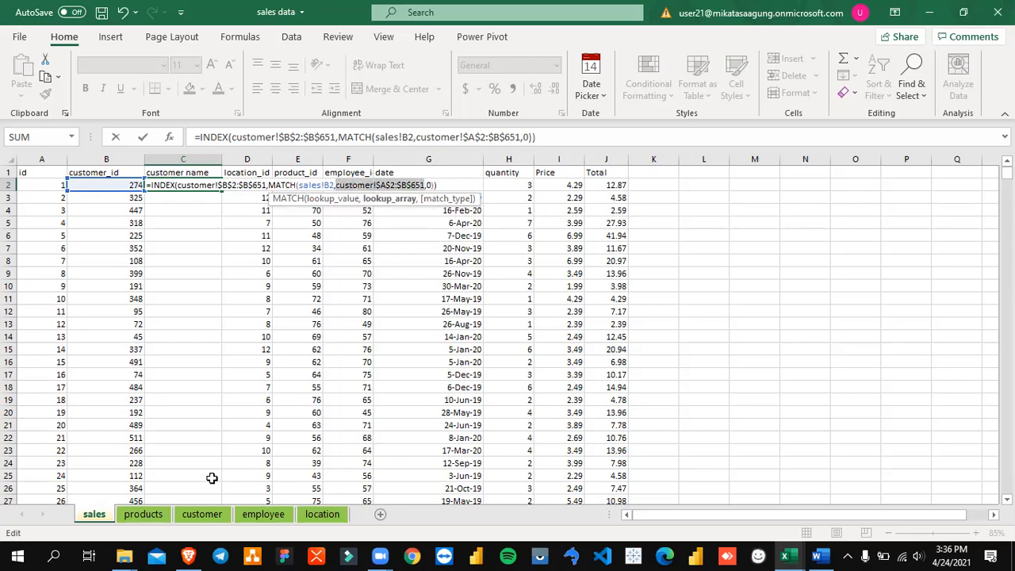
{"action": "key", "text": "BackSpace"}
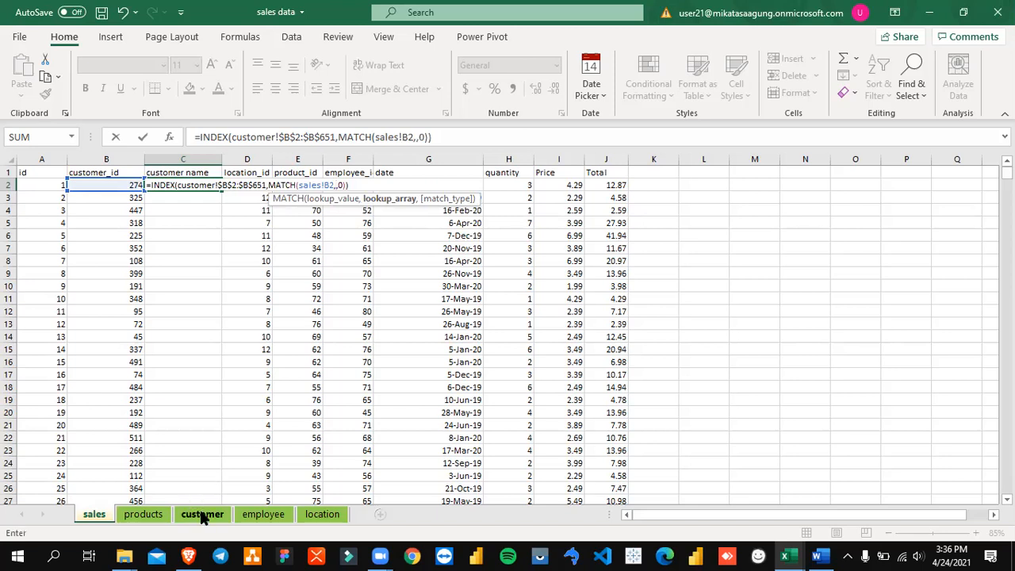
Step: Supply customer!$A$2:$B$651 as the absolute MATCH lookup array and enter C2 as an array formula
{"action": "left_click", "coordinate": [202, 514]}
{"action": "left_click", "coordinate": [111, 280]}
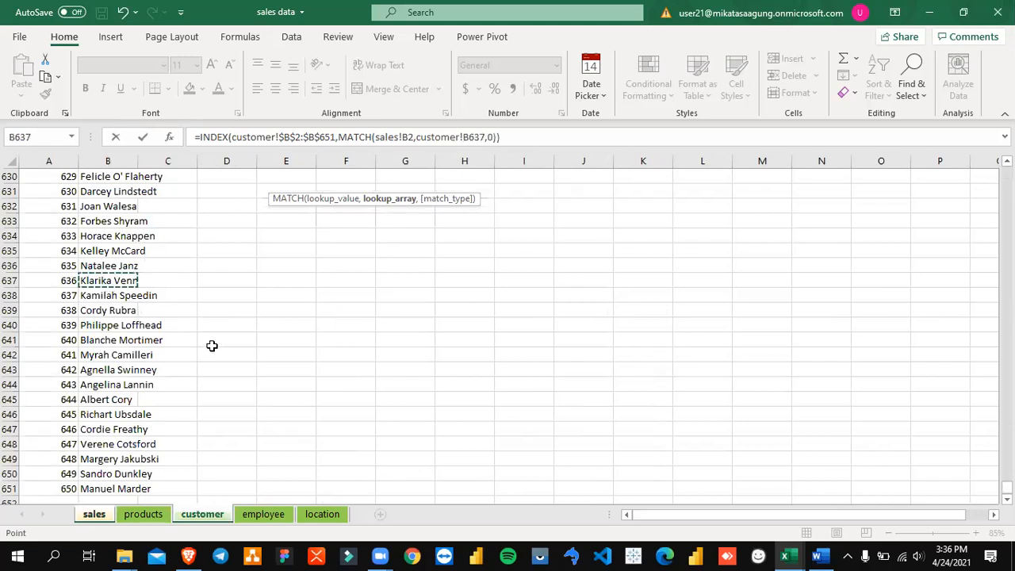
{"action": "key", "text": "ctrl+Up"}
{"action": "key", "text": "Left"}
{"action": "key", "text": "Down"}
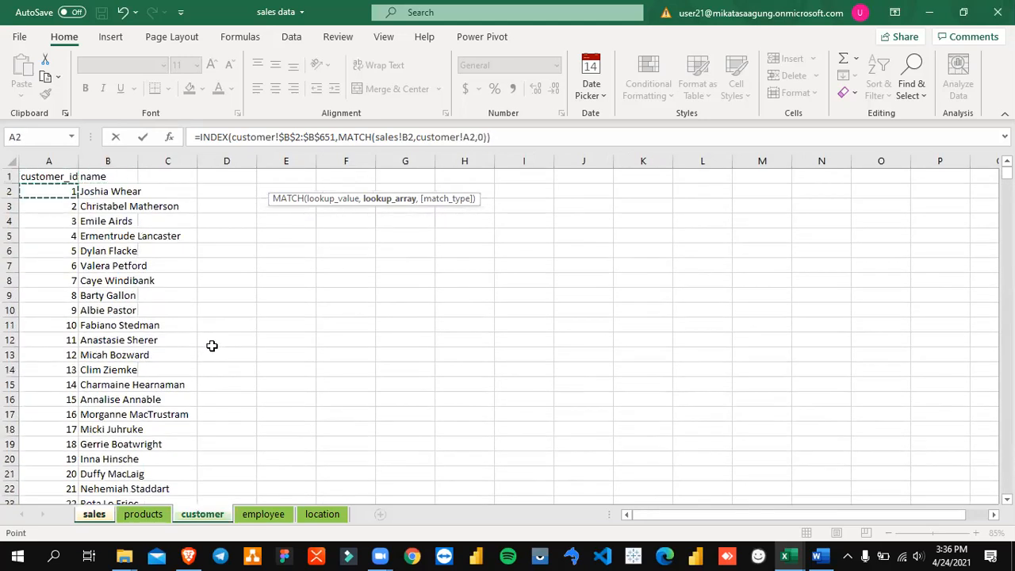
{"action": "key", "text": "ctrl+shift+Down"}
{"action": "key", "text": "shift+Right"}
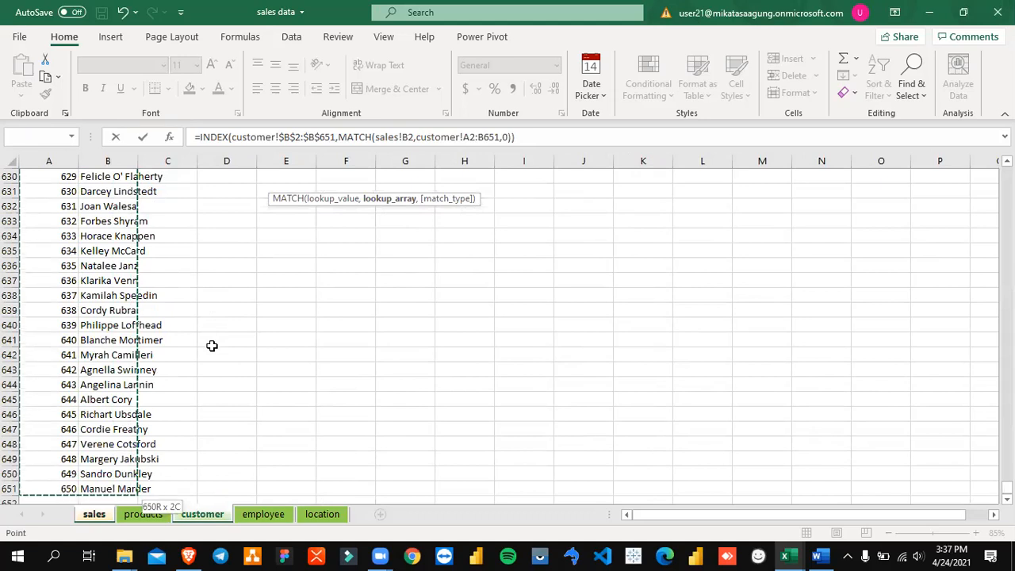
{"action": "key", "text": "F4"}
{"action": "key", "text": "ctrl+shift+Return"}
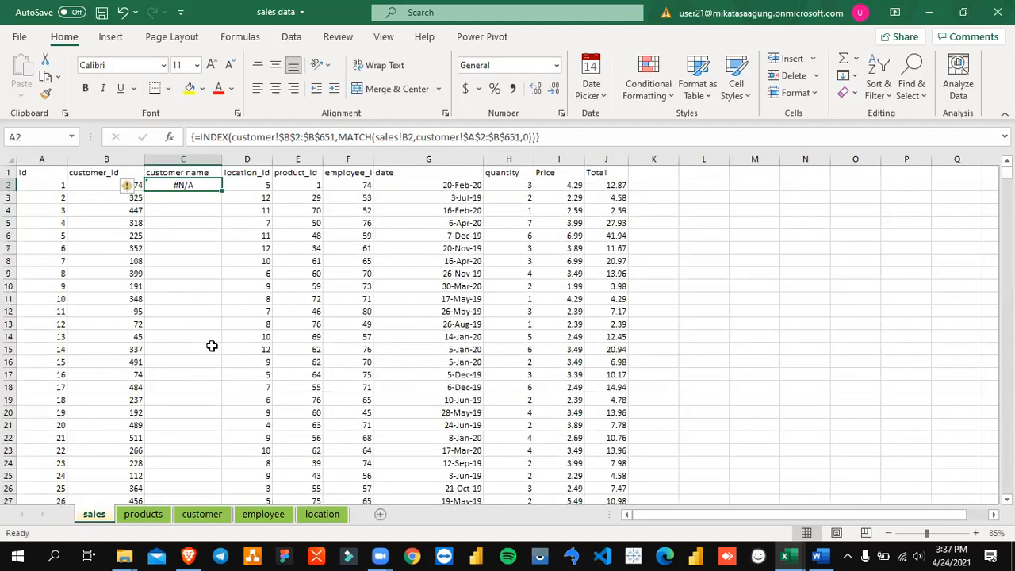
{"action": "key", "text": "F2"}
{"action": "key", "text": "Left"}
{"action": "key", "text": "Left"}
{"action": "key", "text": "Escape"}
Step: Switch to the Training Basic Excel workbook and move the Harga chart on the Vlookup-Hlookup sheet clear of column G
{"action": "key", "text": "alt+Tab"}
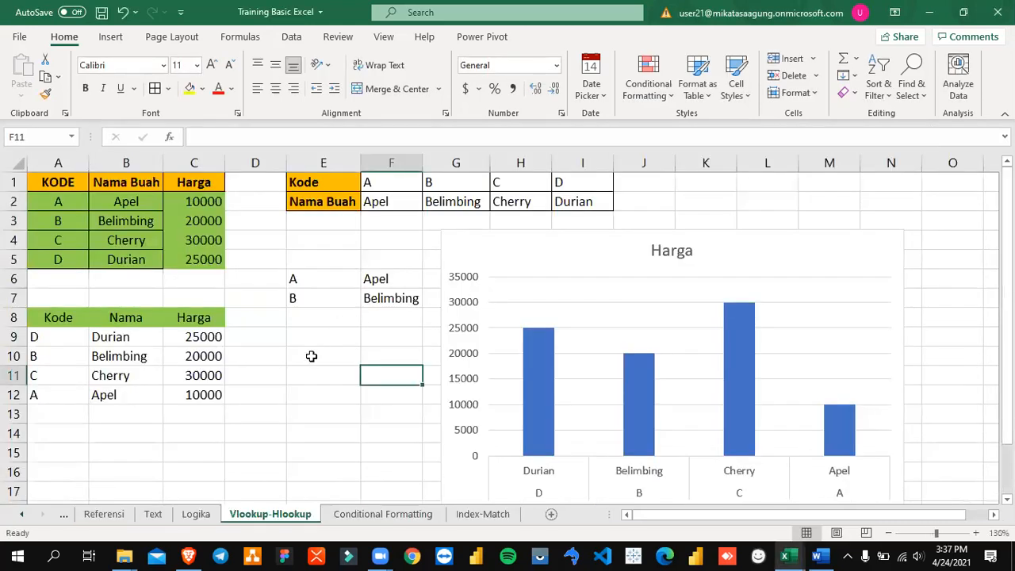
{"action": "left_click", "coordinate": [310, 355]}
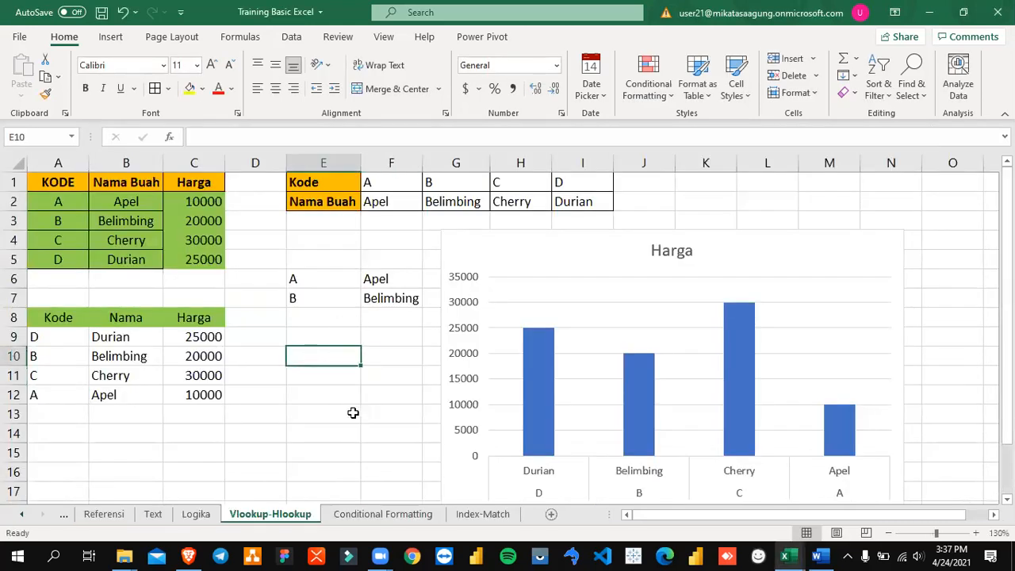
{"action": "left_click_drag", "start_coordinate": [598, 280], "coordinate": [703, 310]}
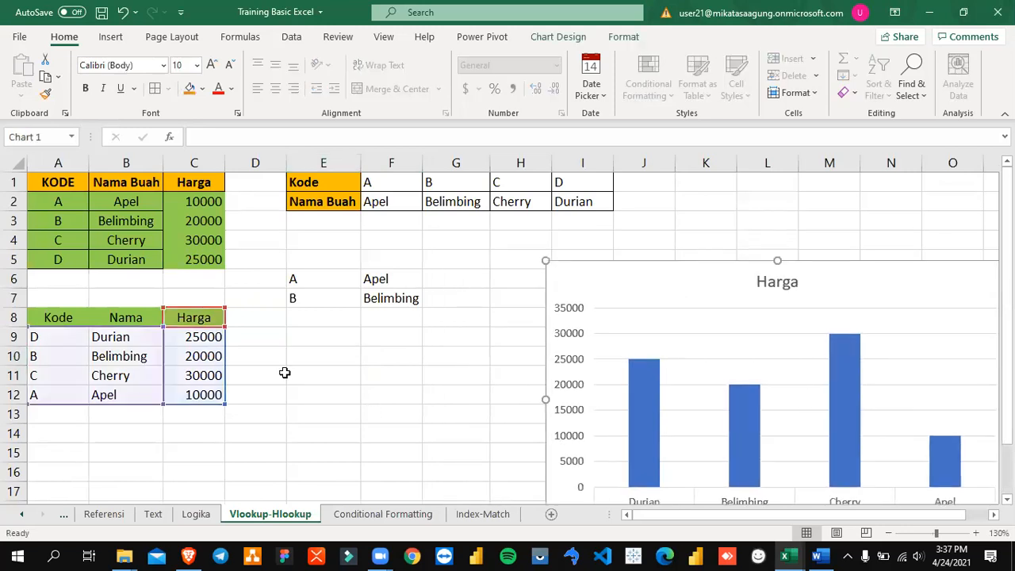
{"action": "left_click", "coordinate": [355, 393]}
Step: On the Index-Match sheet, autofit column K and open the INDEX-MATCH formula in K15 to examine its ranges
{"action": "left_click", "coordinate": [476, 516]}
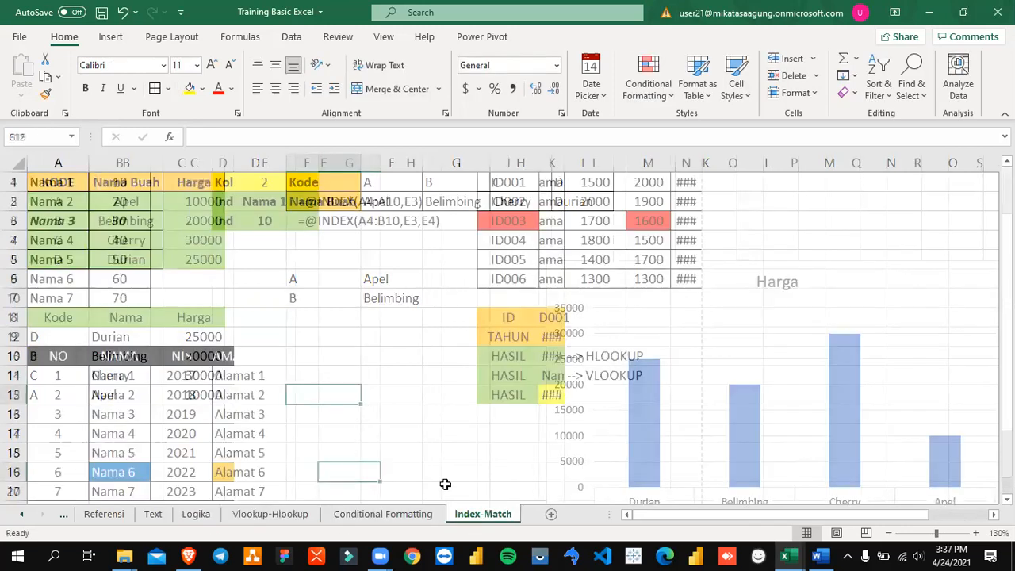
{"action": "left_click", "coordinate": [551, 394]}
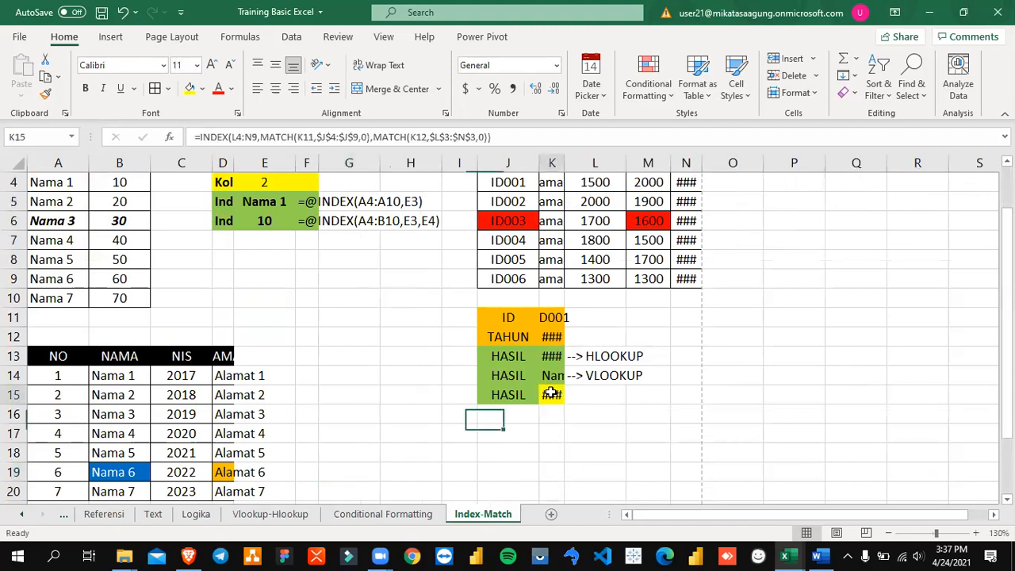
{"action": "double_click", "coordinate": [560, 166]}
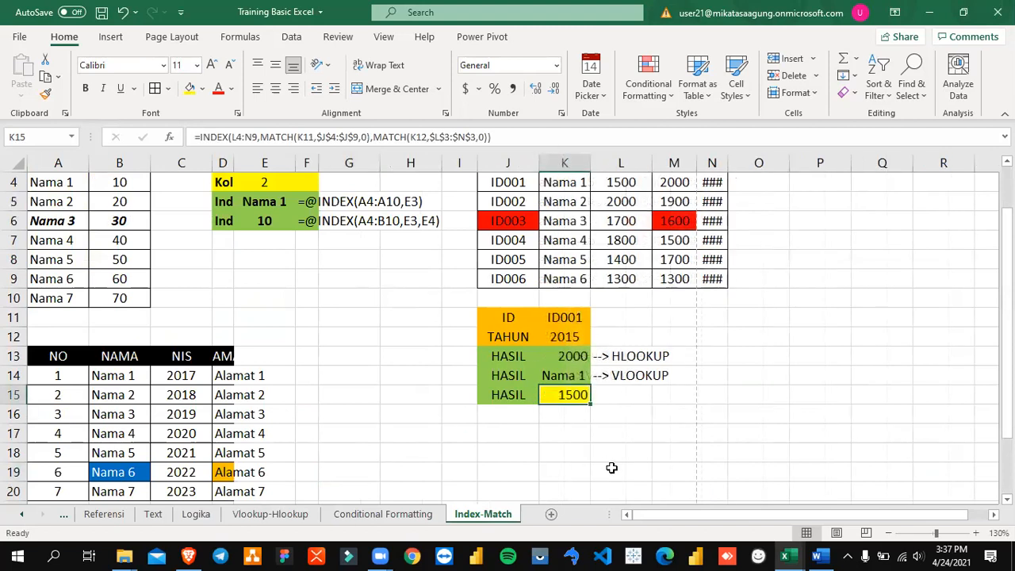
{"action": "key", "text": "F2"}
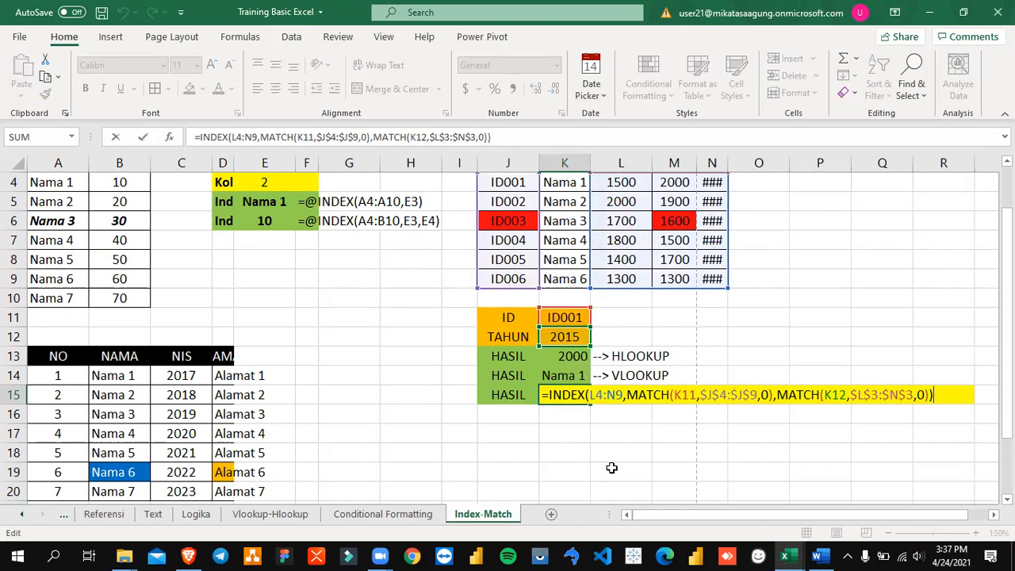
{"action": "scroll", "coordinate": [634, 408], "scroll_direction": "up", "scroll_amount": 1}
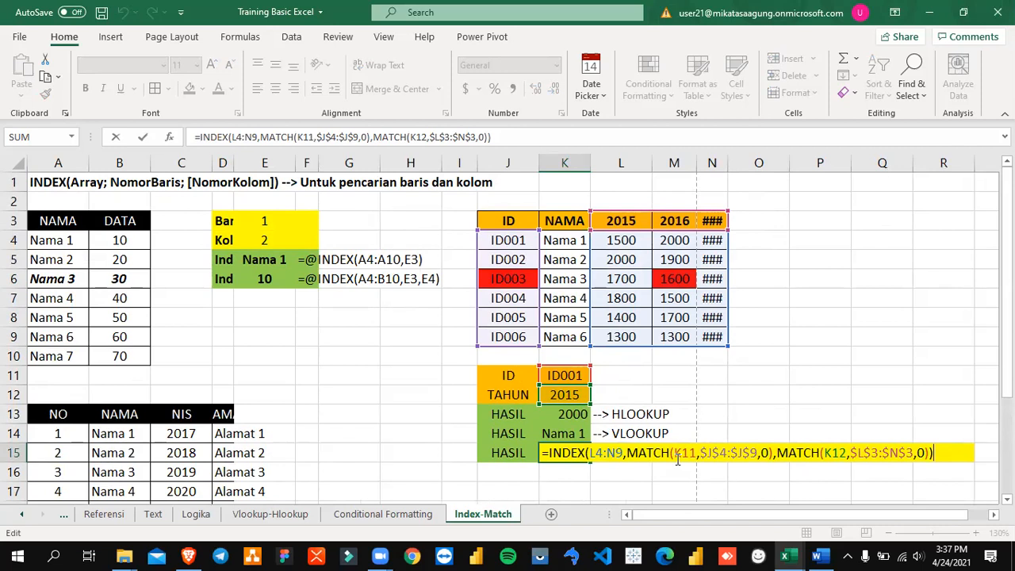
Step: In the sales data workbook, remove the lookup range from the MATCH function in cell C2
{"action": "key", "text": "Return"}
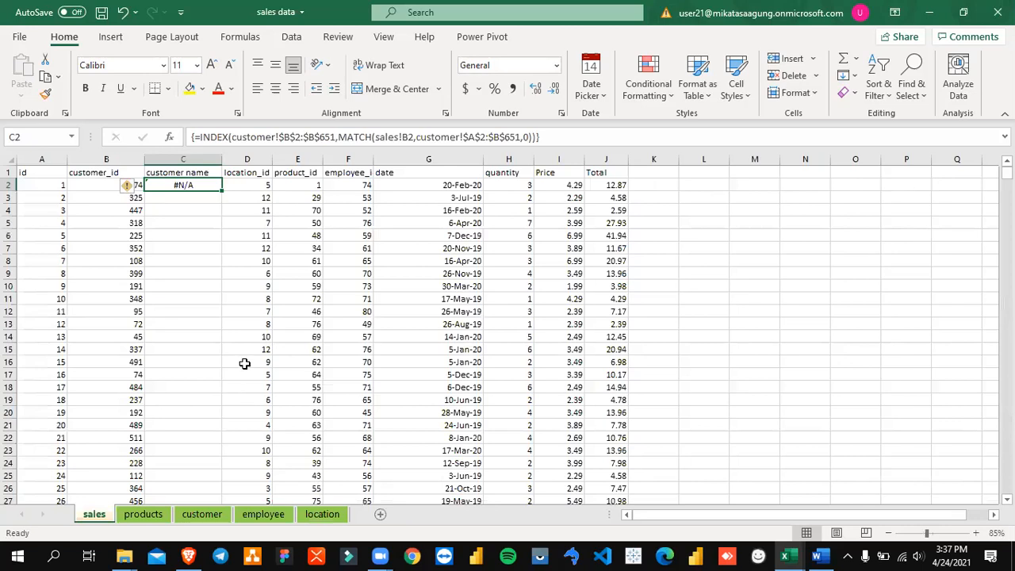
{"action": "key", "text": "F2"}
{"action": "key", "text": "Left"}
{"action": "key", "text": "Left"}
{"action": "key", "text": "Left"}
{"action": "key", "text": "Left"}
{"action": "key", "text": "Left"}
{"action": "key", "text": "BackSpace"}
{"action": "key", "text": "BackSpace"}
{"action": "key", "text": "BackSpace"}
{"action": "key", "text": "BackSpace"}
{"action": "key", "text": "BackSpace"}
{"action": "key", "text": "BackSpace"}
{"action": "key", "text": "BackSpace"}
{"action": "key", "text": "BackSpace"}
{"action": "key", "text": "BackSpace"}
{"action": "key", "text": "BackSpace"}
{"action": "key", "text": "BackSpace"}
{"action": "key", "text": "BackSpace"}
{"action": "key", "text": "BackSpace"}
{"action": "key", "text": "BackSpace"}
{"action": "key", "text": "BackSpace"}
{"action": "key", "text": "BackSpace"}
{"action": "key", "text": "BackSpace"}
{"action": "key", "text": "BackSpace"}
{"action": "key", "text": "BackSpace"}
{"action": "key", "text": "BackSpace"}
{"action": "type", "text": "c"}
{"action": "key", "text": "BackSpace"}
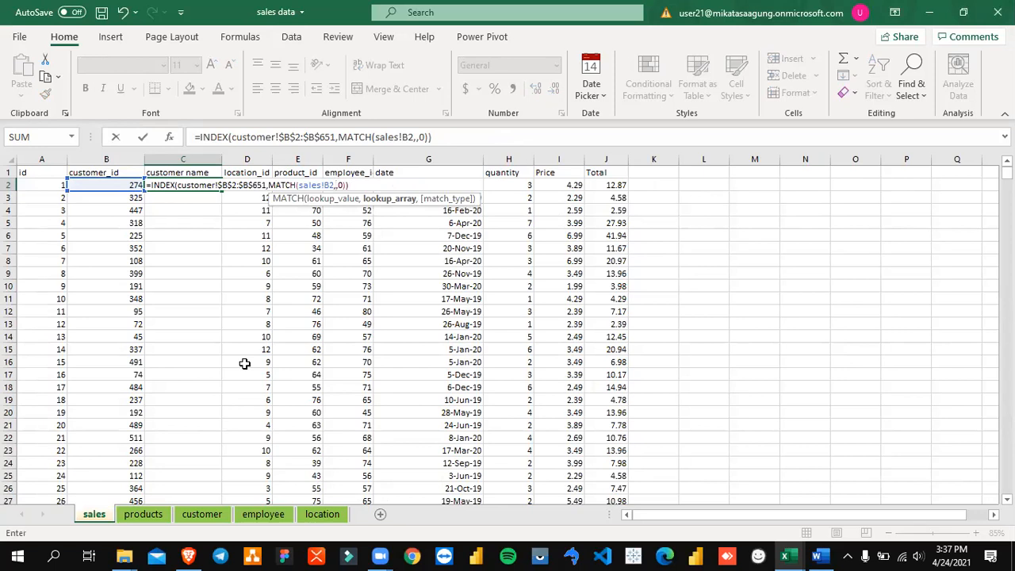
Step: Set the MATCH lookup range in C2 to the absolute range customer!$A$2:$A$651 and commit the formula
{"action": "left_click", "coordinate": [202, 514]}
{"action": "left_click", "coordinate": [111, 310]}
{"action": "key", "text": "ctrl+Up"}
{"action": "key", "text": "Left"}
{"action": "key", "text": "Down"}
{"action": "key", "text": "ctrl+shift+Down"}
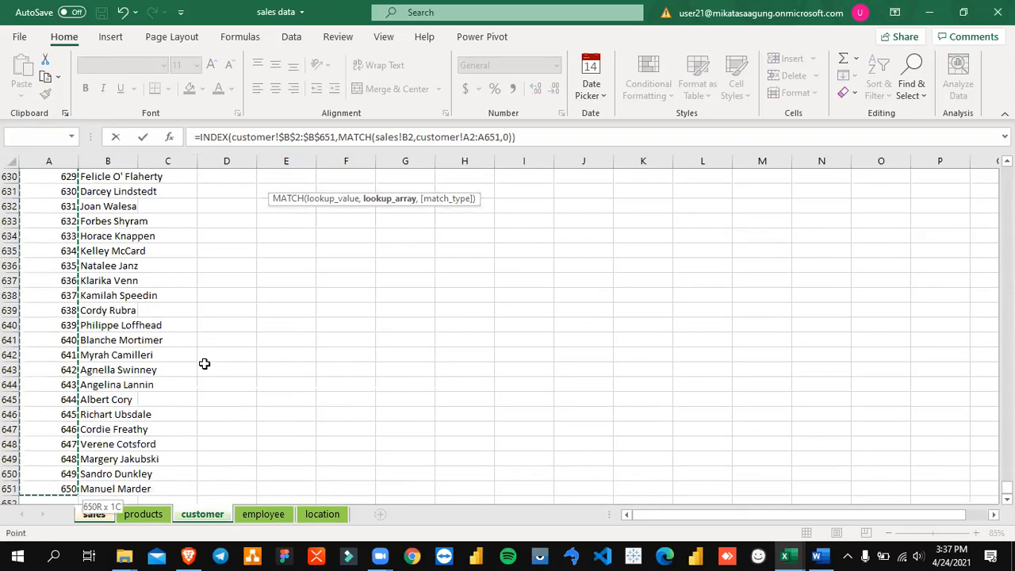
{"action": "key", "text": "F4"}
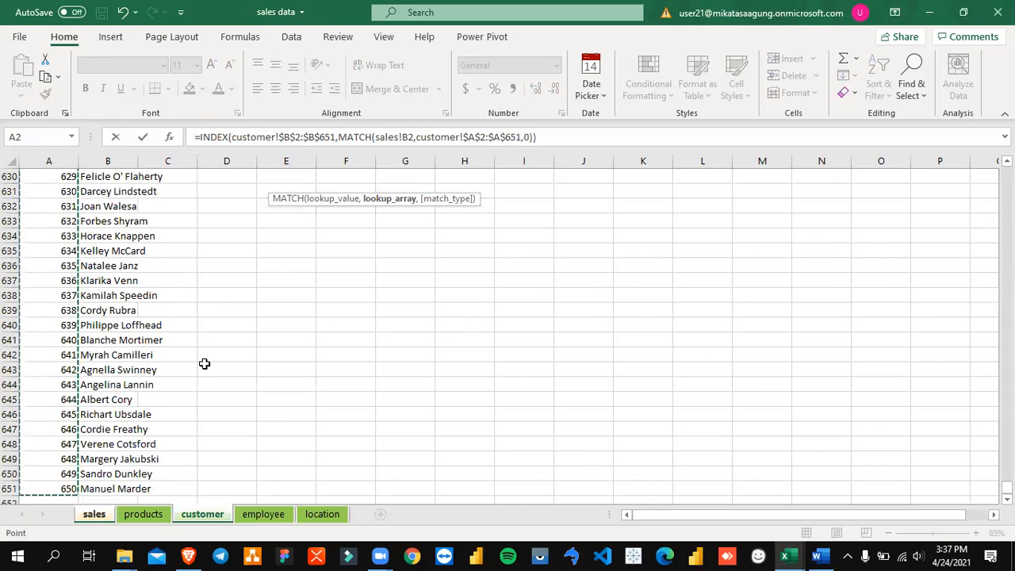
{"action": "key", "text": "Return"}
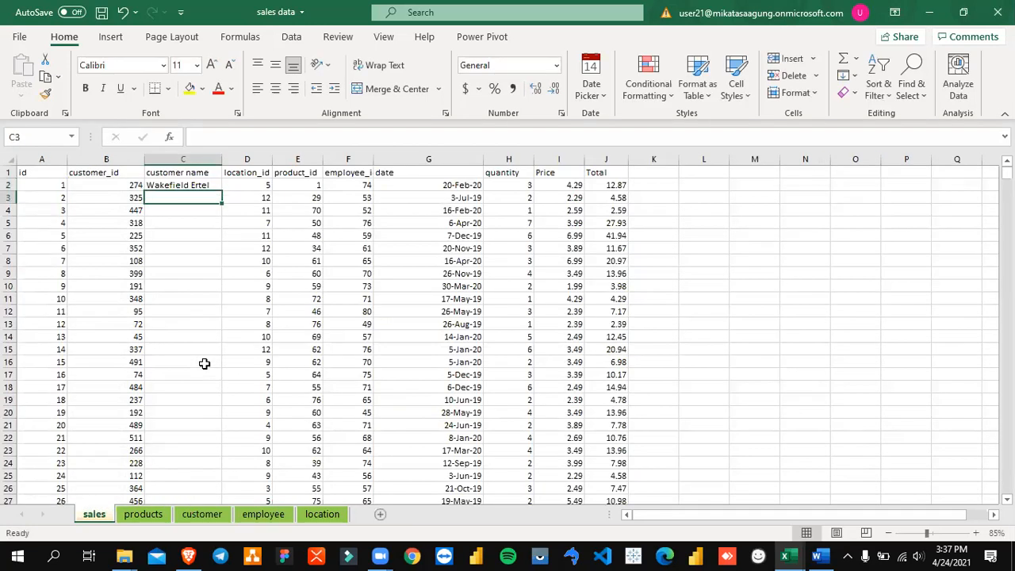
Step: Widen the customer name column slightly and select its formula cell C2
{"action": "left_click_drag", "start_coordinate": [223, 159], "coordinate": [236, 160]}
{"action": "left_click", "coordinate": [205, 227]}
{"action": "left_click", "coordinate": [197, 188]}
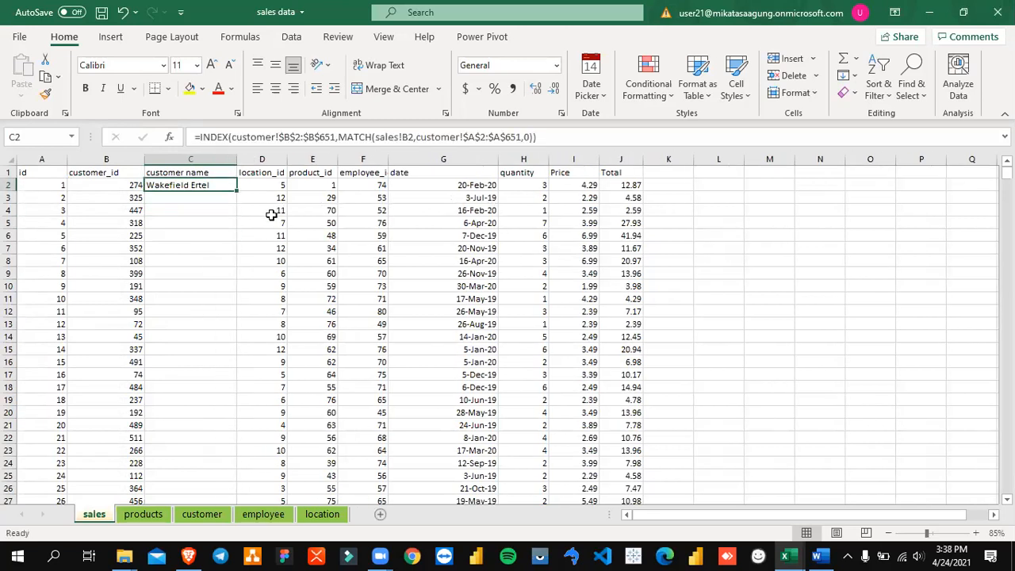
Step: Examine the ID and name columns on the customer sheet, then return to the sales sheet
{"action": "left_click", "coordinate": [182, 516]}
{"action": "left_click_drag", "start_coordinate": [63, 209], "coordinate": [106, 208]}
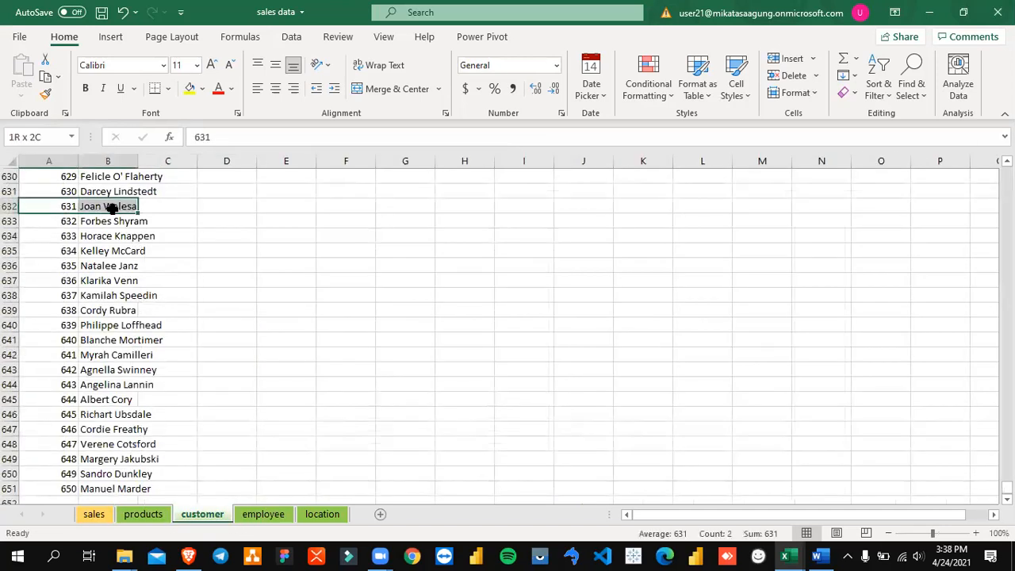
{"action": "left_click", "coordinate": [56, 209]}
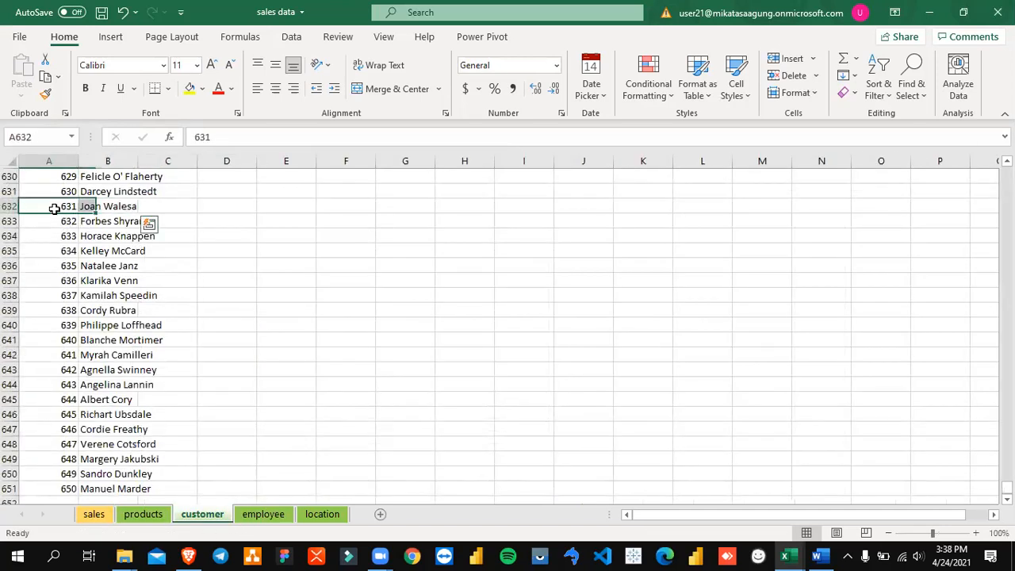
{"action": "left_click", "coordinate": [64, 168]}
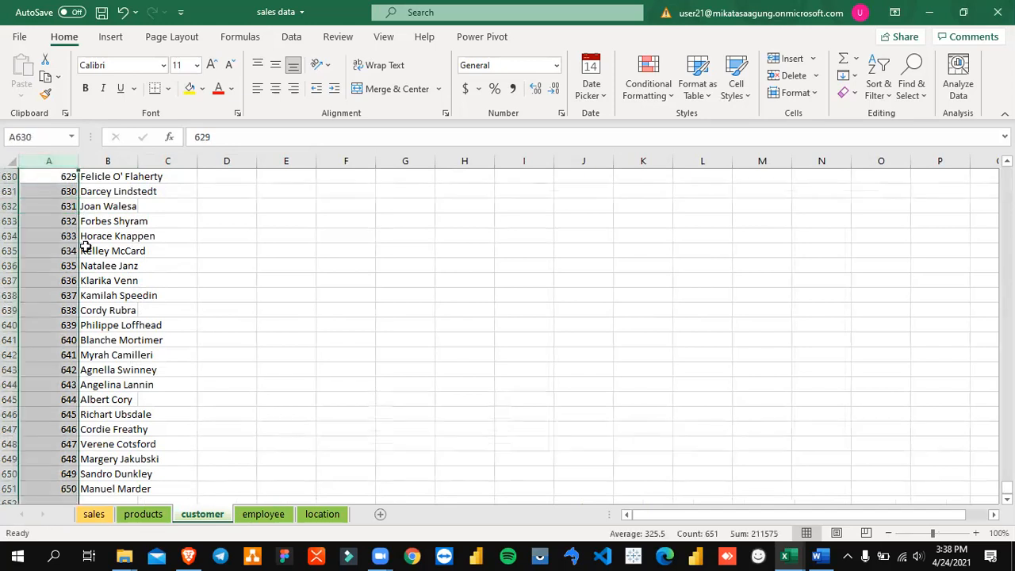
{"action": "left_click", "coordinate": [142, 514]}
{"action": "left_click", "coordinate": [95, 517]}
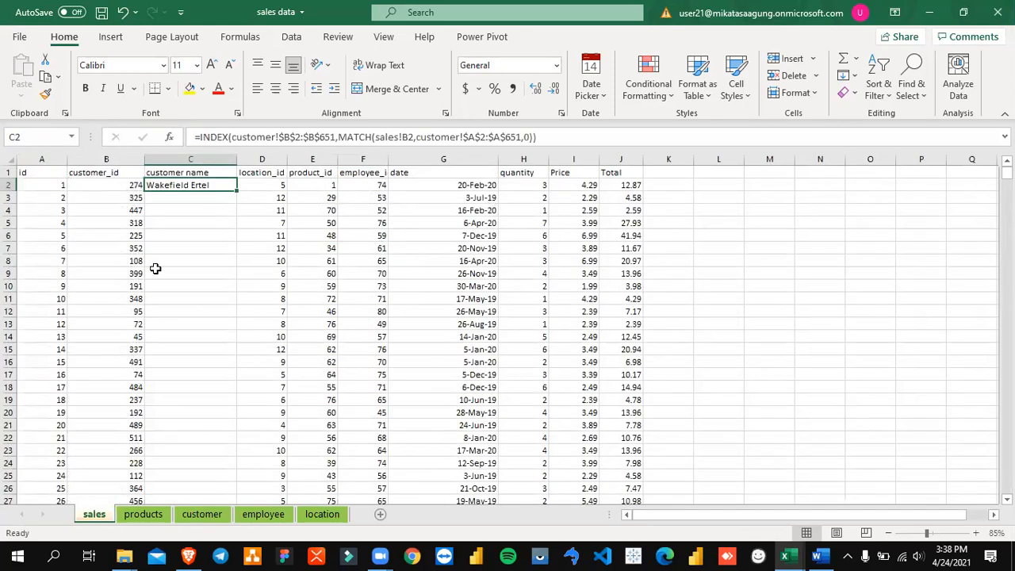
Step: Fill the C2 lookup formula down the entire customer name column and check the filled rows
{"action": "left_click", "coordinate": [123, 189]}
{"action": "key", "text": "Right"}
{"action": "double_click", "coordinate": [238, 191]}
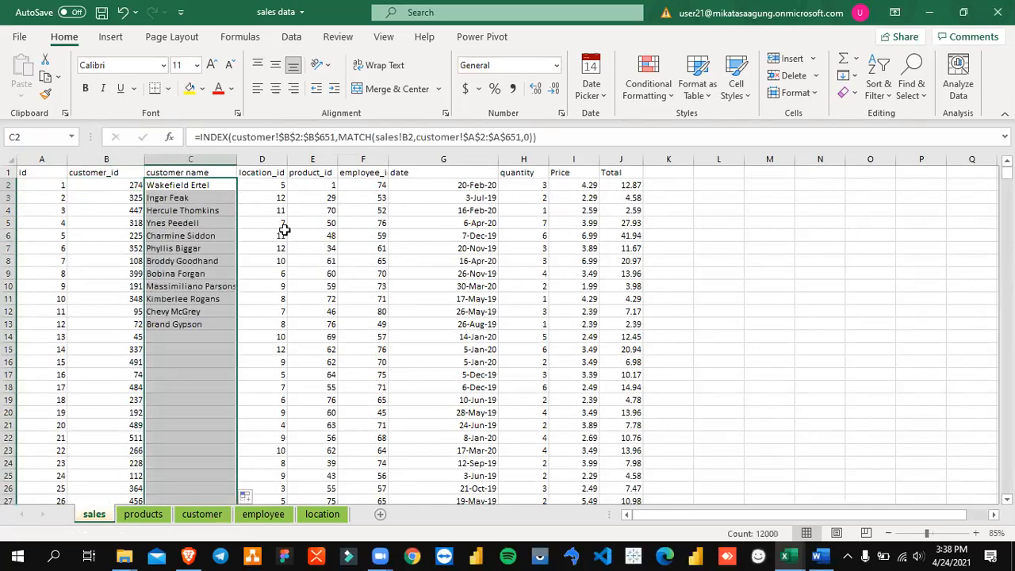
{"action": "left_click", "coordinate": [211, 298]}
{"action": "scroll", "coordinate": [209, 347], "scroll_direction": "down", "scroll_amount": 20}
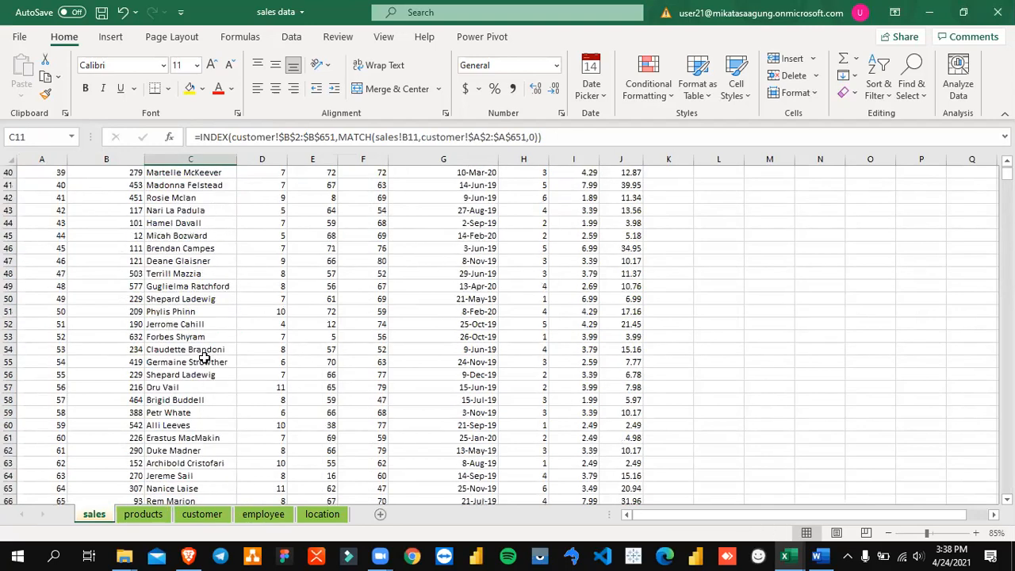
{"action": "scroll", "coordinate": [218, 361], "scroll_direction": "up", "scroll_amount": 15}
{"action": "scroll", "coordinate": [222, 368], "scroll_direction": "up", "scroll_amount": 20}
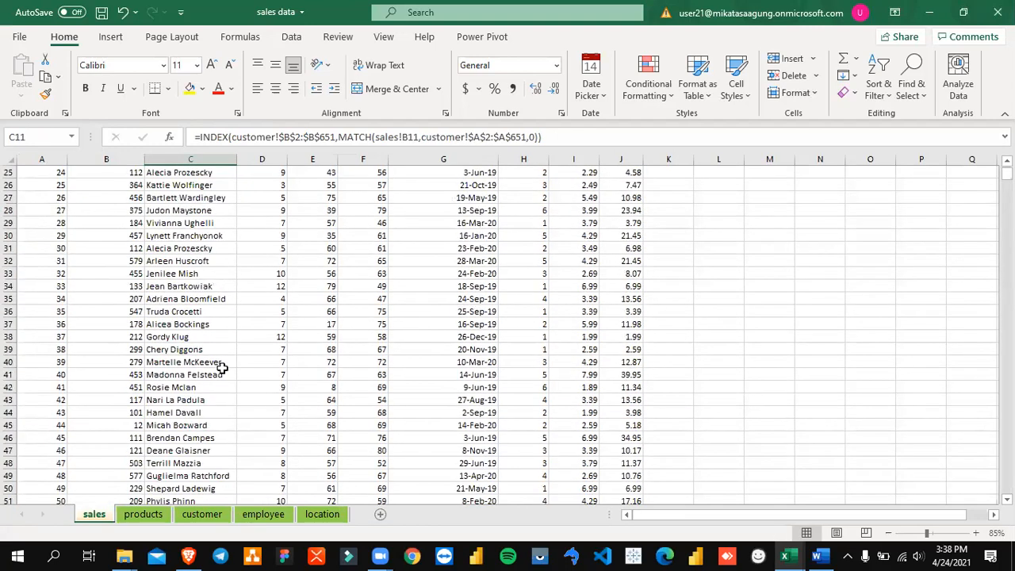
{"action": "left_click", "coordinate": [213, 208]}
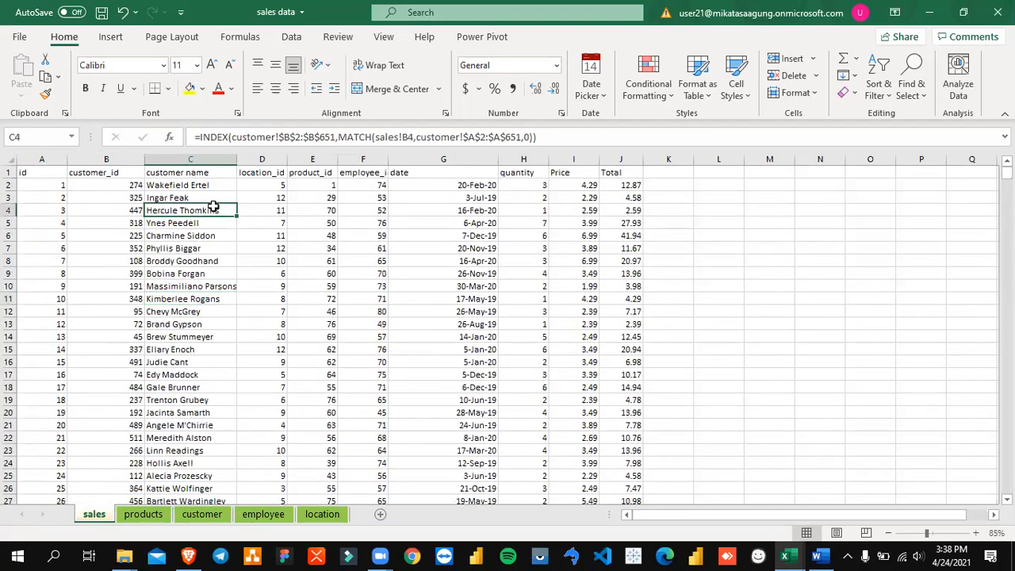
Step: Insert a column before product_id and title it "location name" in E1
{"action": "left_click", "coordinate": [314, 160]}
{"action": "right_click", "coordinate": [316, 161]}
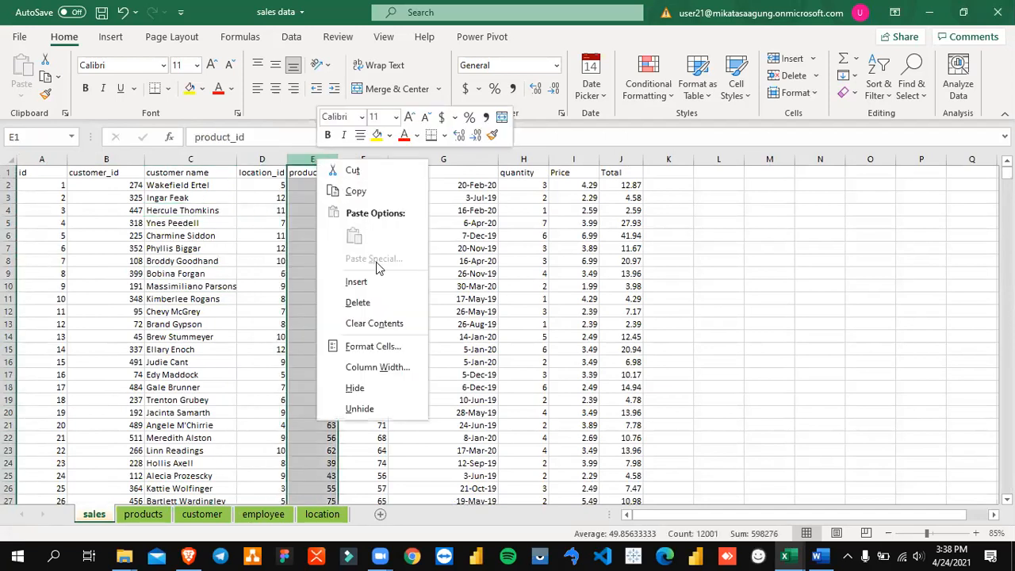
{"action": "left_click", "coordinate": [379, 283]}
{"action": "left_click", "coordinate": [313, 222]}
{"action": "left_click", "coordinate": [312, 172]}
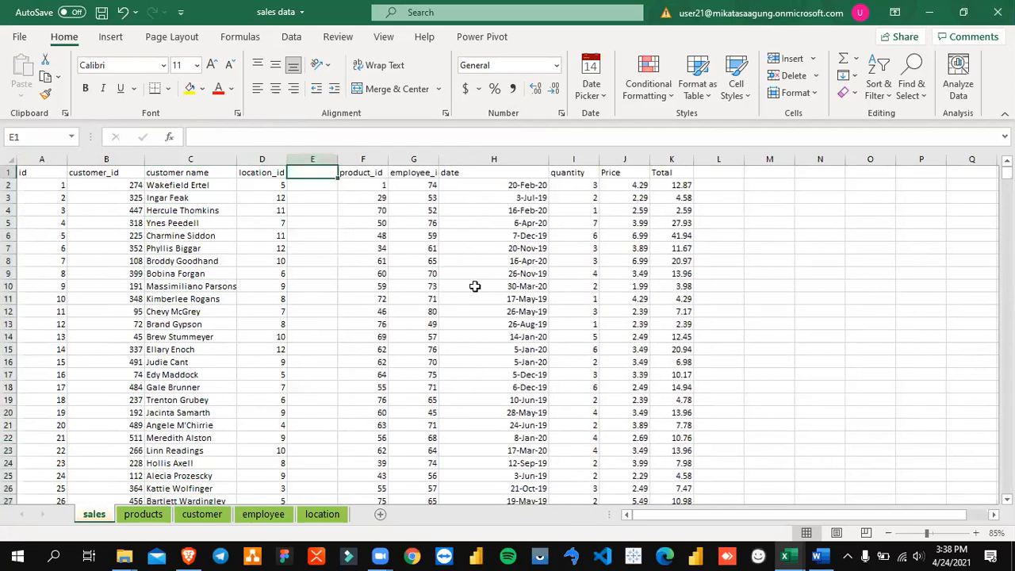
{"action": "type", "text": "l"}
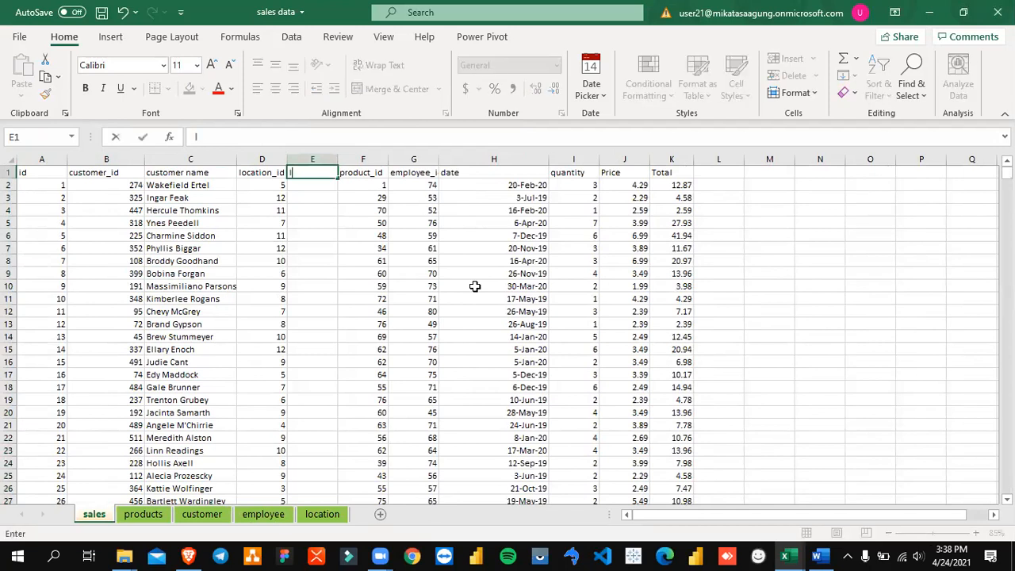
{"action": "type", "text": "ocation name"}
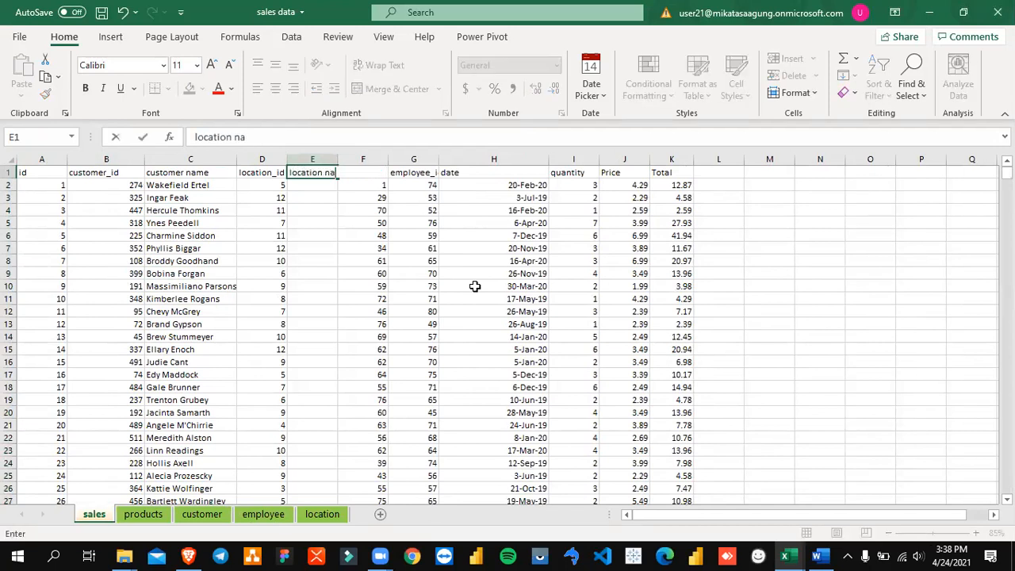
{"action": "key", "text": "Return"}
{"action": "key", "text": "Left"}
{"action": "key", "text": "Left"}
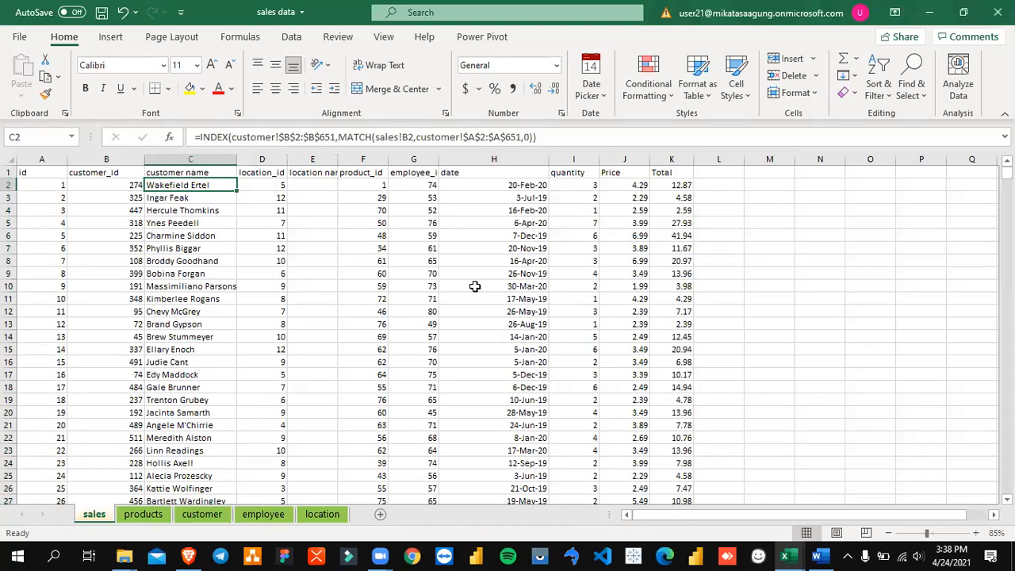
{"action": "key", "text": "Right"}
{"action": "key", "text": "Right"}
{"action": "type", "text": "=index"}
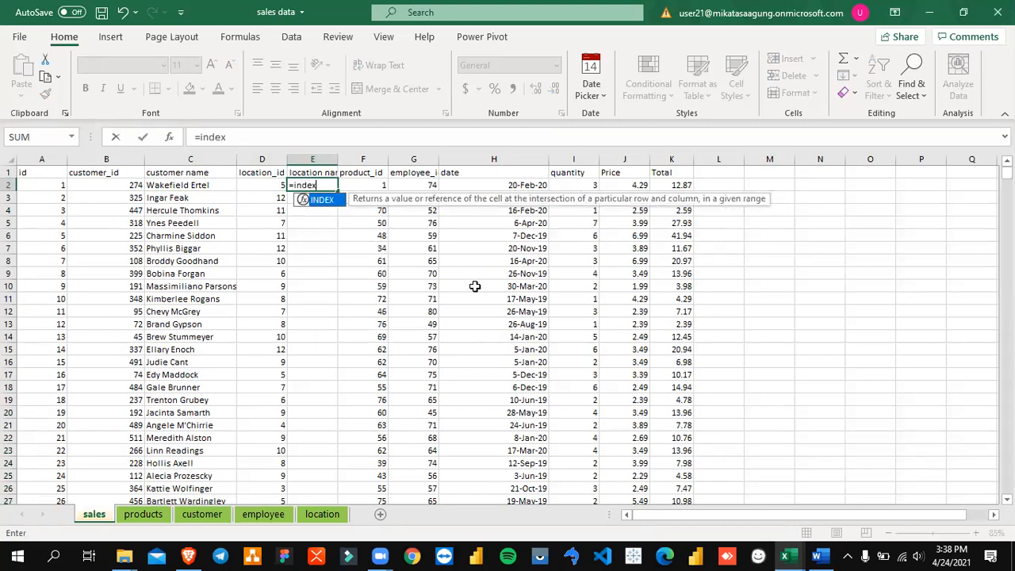
{"action": "type", "text": "("}
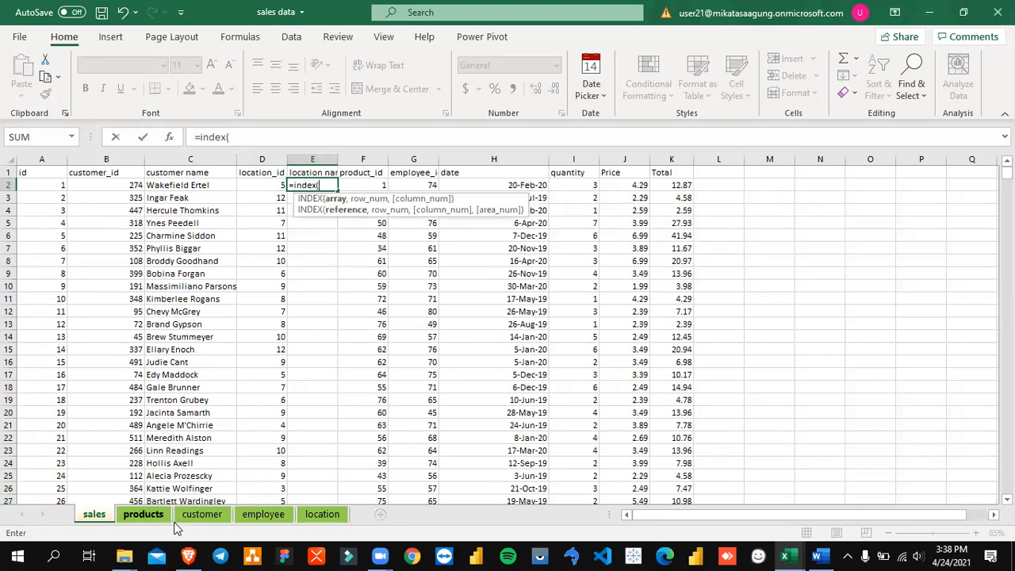
{"action": "left_click", "coordinate": [321, 515]}
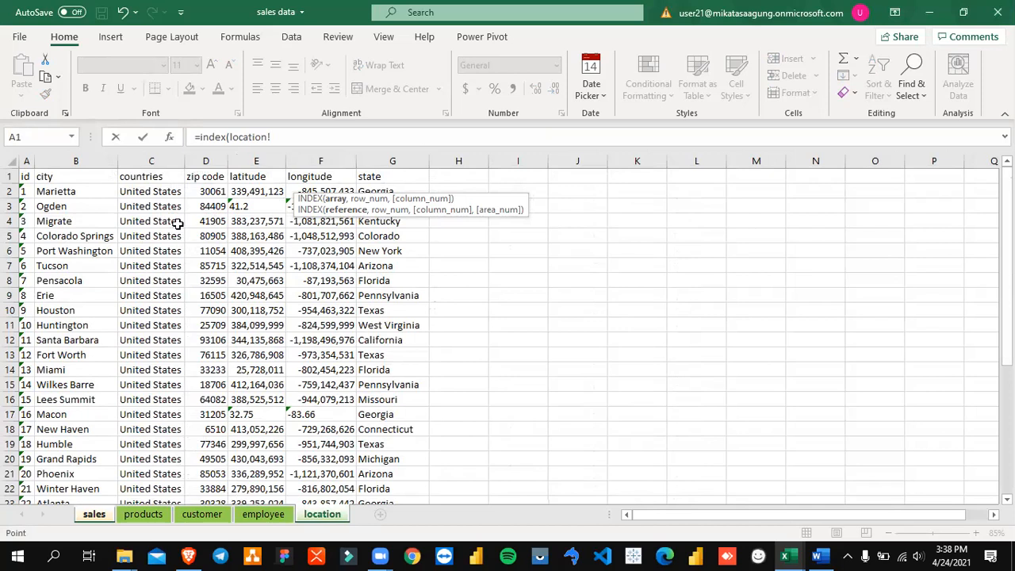
{"action": "left_click", "coordinate": [60, 191]}
{"action": "key", "text": "Left"}
{"action": "key", "text": "Escape"}
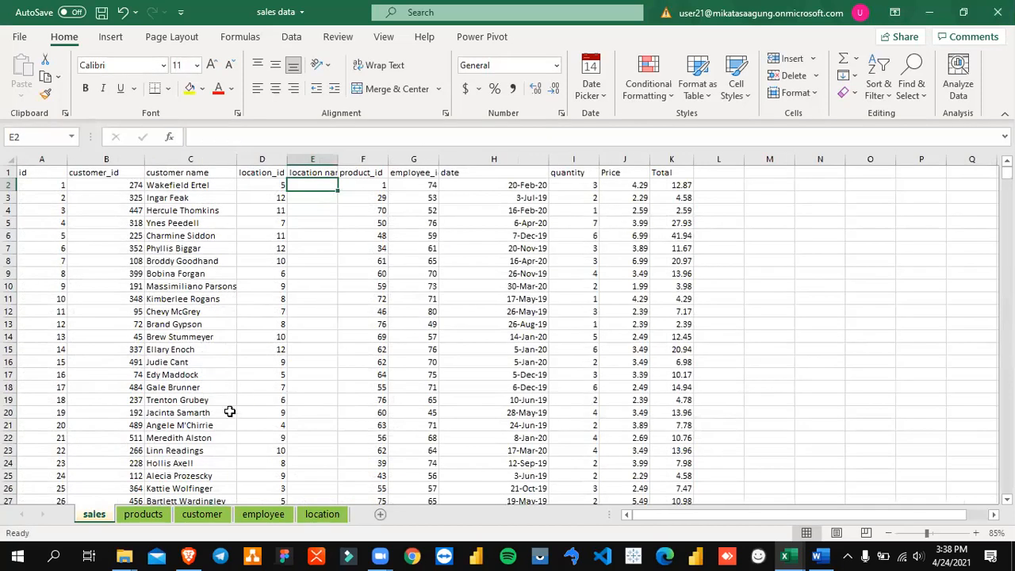
Step: Review the customer name formula in C2 and the ID and name columns at the start of the customer sheet
{"action": "left_click", "coordinate": [269, 185]}
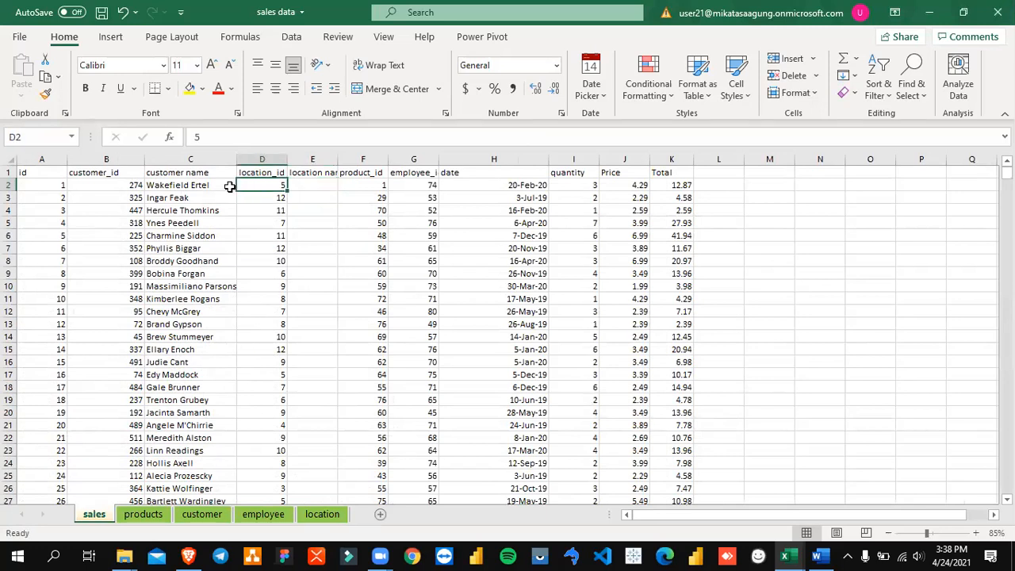
{"action": "left_click", "coordinate": [206, 184]}
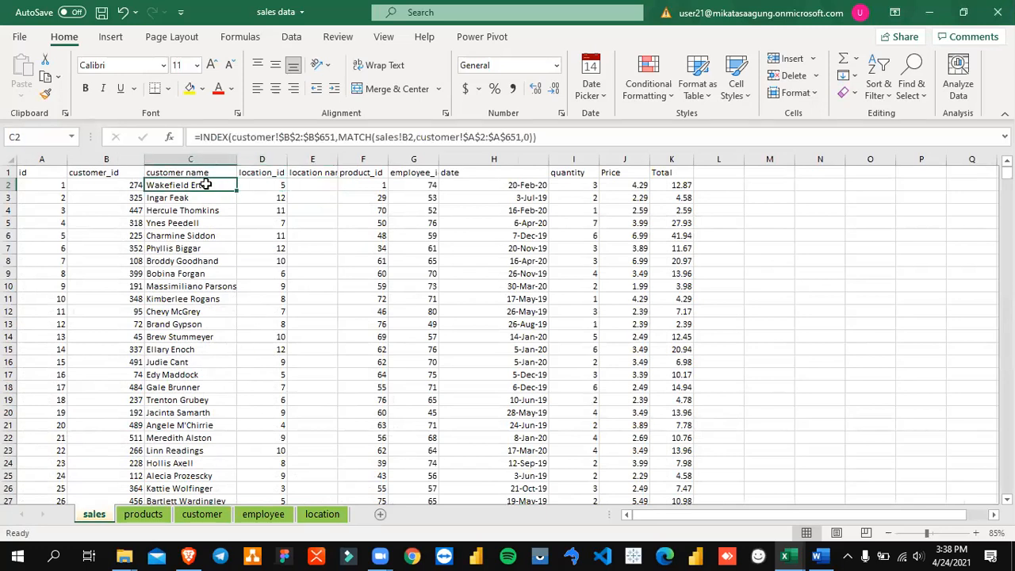
{"action": "left_click", "coordinate": [203, 513]}
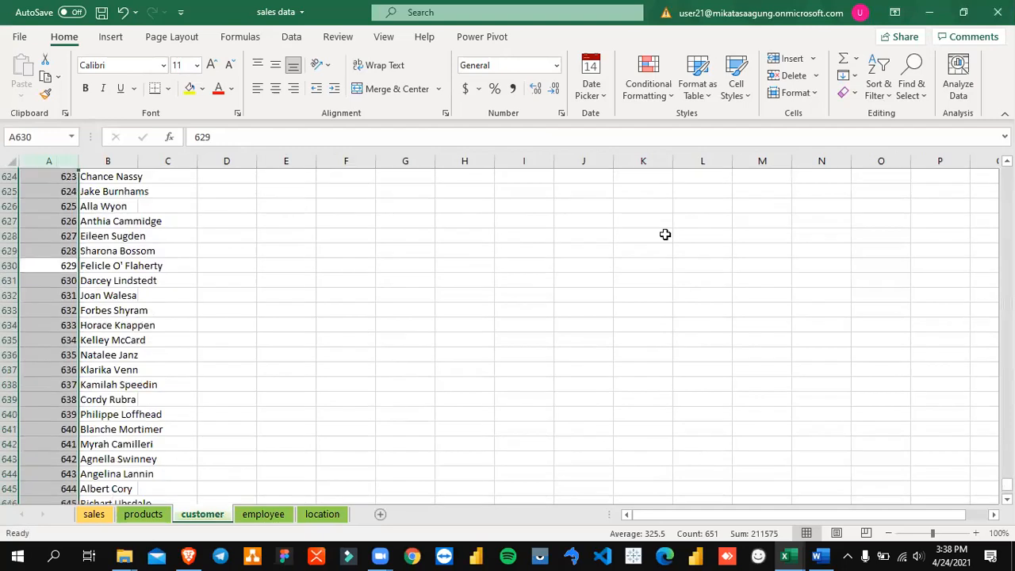
{"action": "left_click_drag", "start_coordinate": [1007, 485], "coordinate": [1007, 172]}
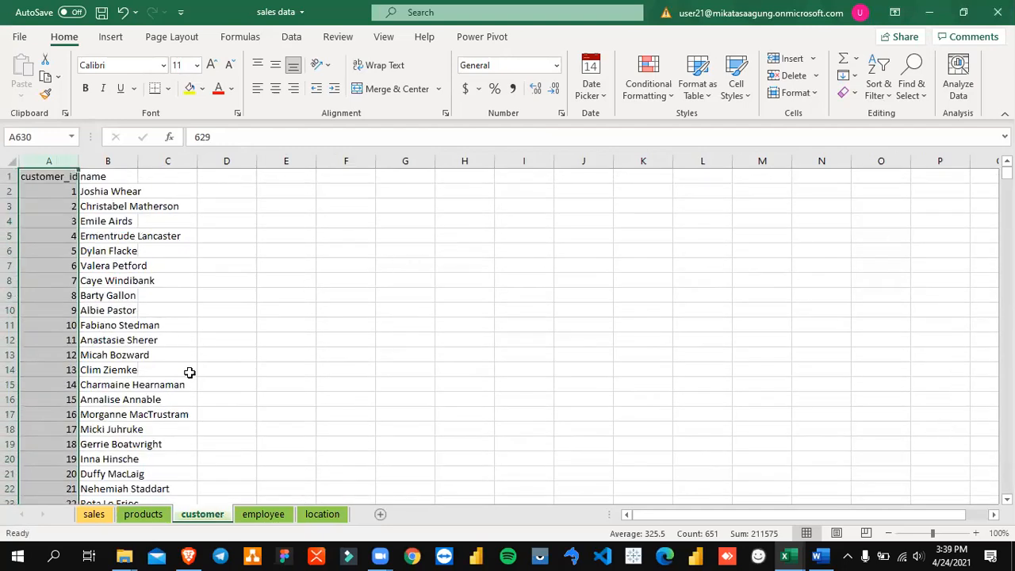
Step: Start an INDEX formula in cell E2 of the sales sheet, under the location name header
{"action": "left_click", "coordinate": [97, 513]}
{"action": "left_click", "coordinate": [333, 187]}
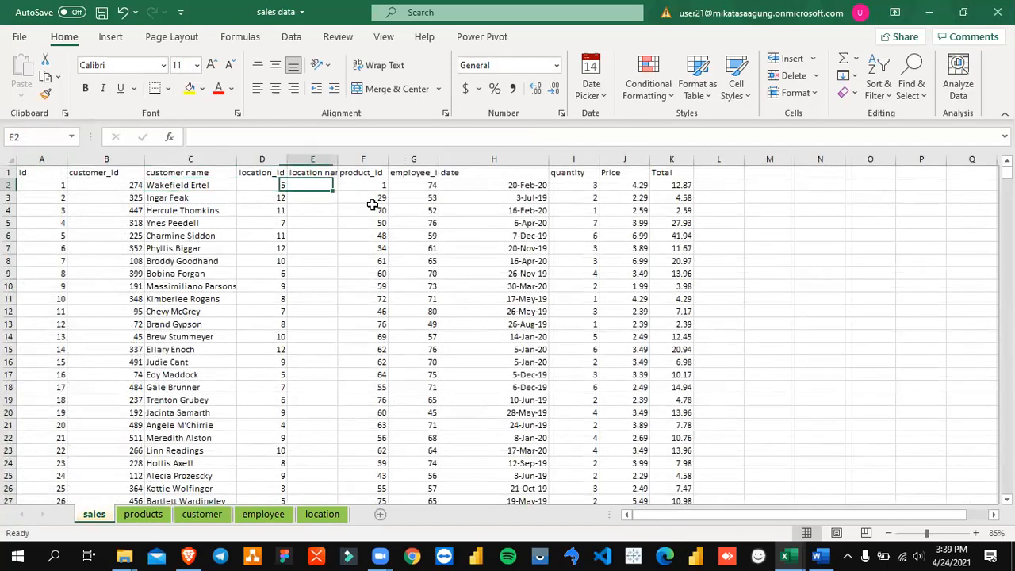
{"action": "type", "text": "=index"}
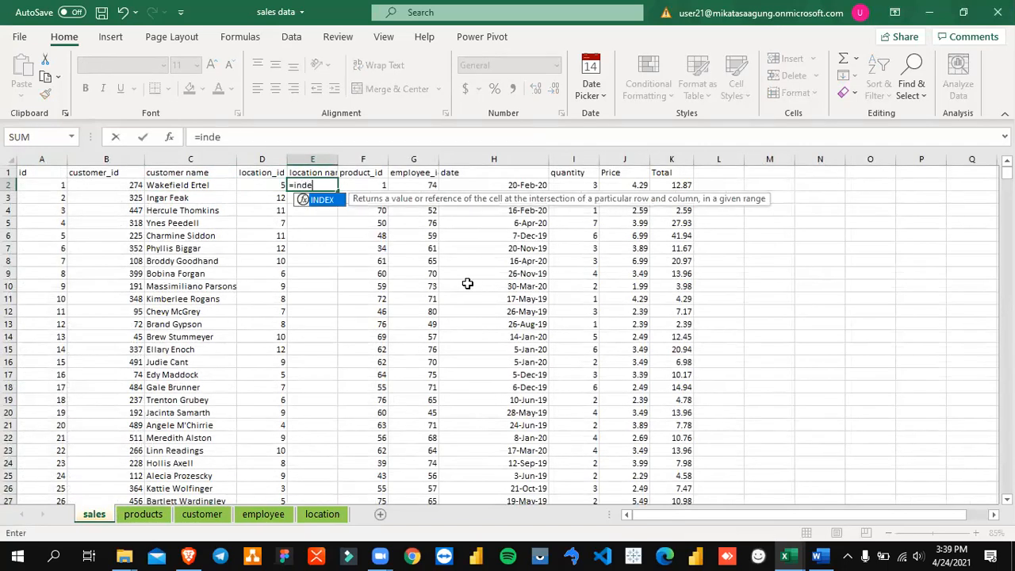
{"action": "key", "text": "Tab"}
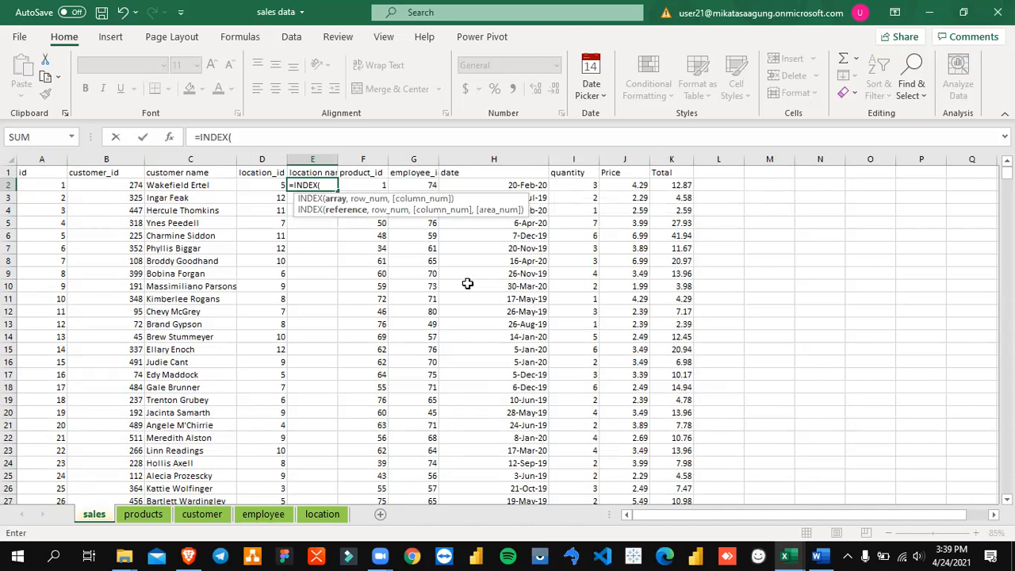
{"action": "key", "text": "Left"}
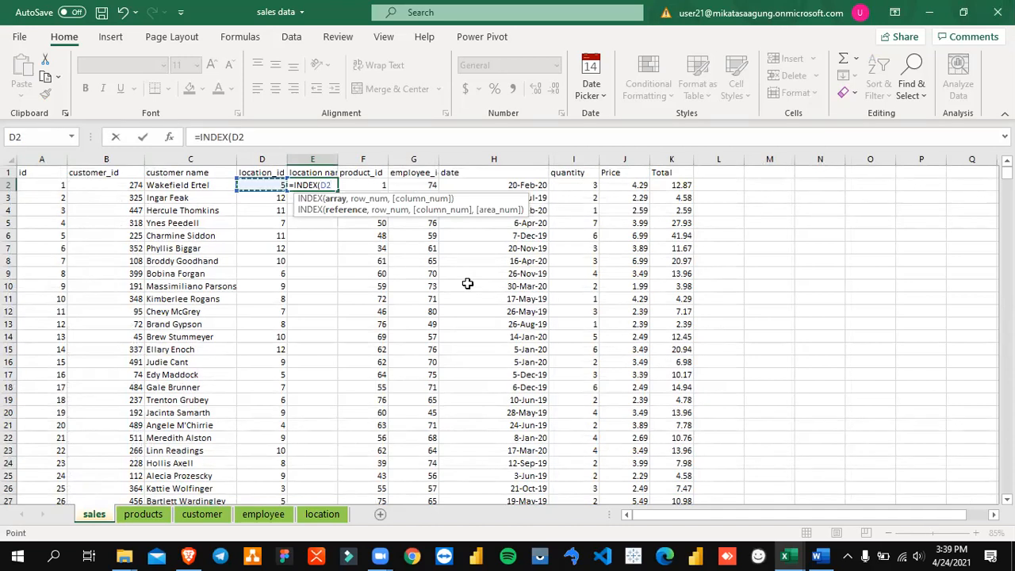
{"action": "key", "text": "BackSpace"}
{"action": "key", "text": "BackSpace"}
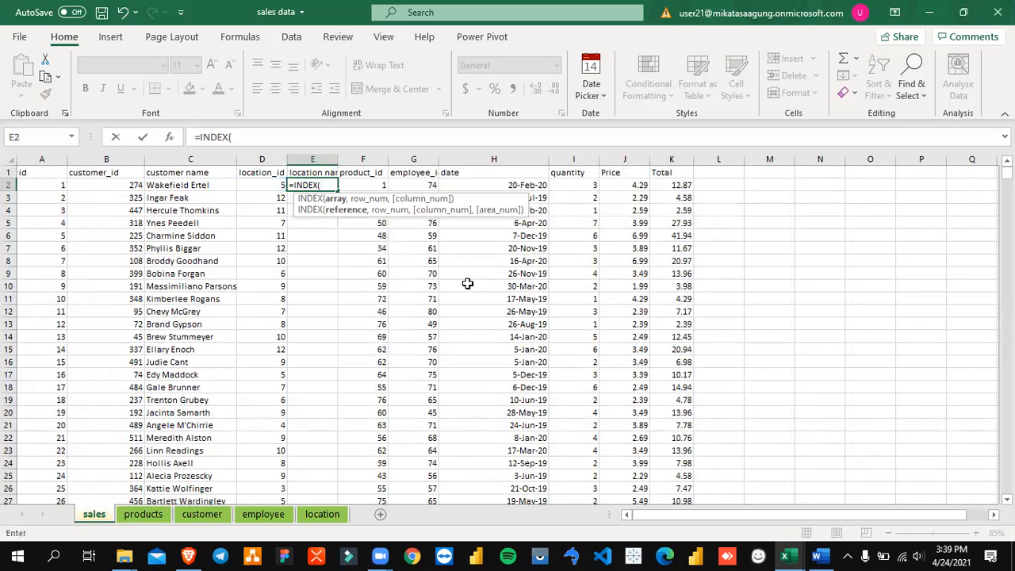
Step: Supply A2:C36 of the location sheet, locked as $A$2:$C$36, as the INDEX array in E2
{"action": "left_click", "coordinate": [322, 514]}
{"action": "left_click", "coordinate": [143, 206]}
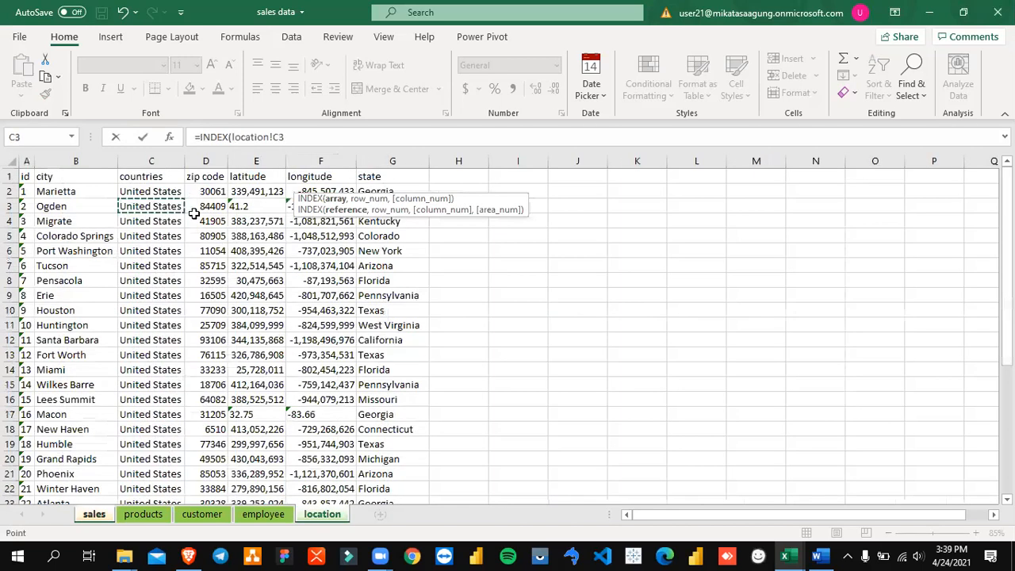
{"action": "key", "text": "Right"}
{"action": "key", "text": "Up"}
{"action": "key", "text": "Left"}
{"action": "key", "text": "Left"}
{"action": "key", "text": "Left"}
{"action": "key", "text": "shift+Right"}
{"action": "key", "text": "shift+Right"}
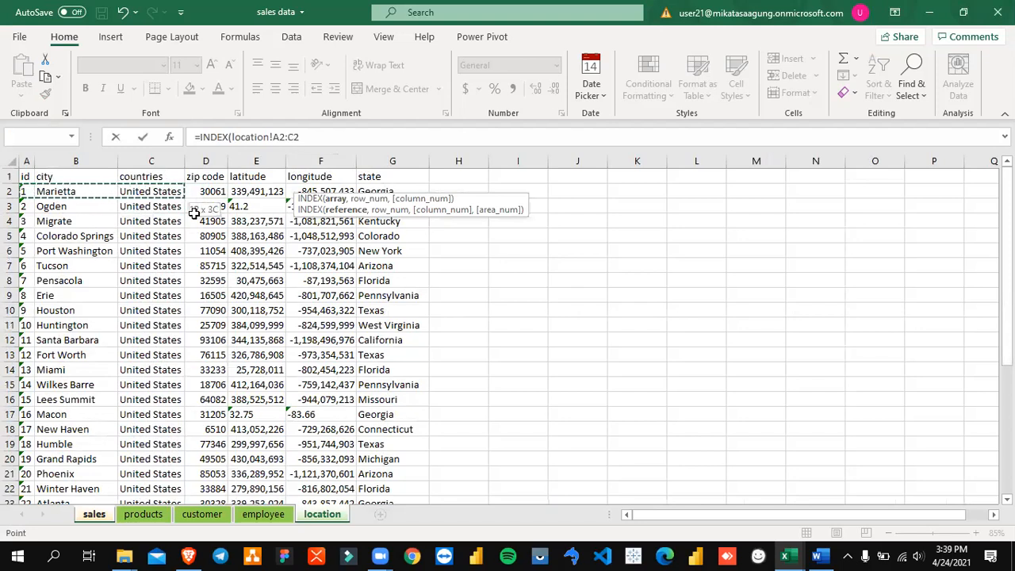
{"action": "key", "text": "shift+Page_Down"}
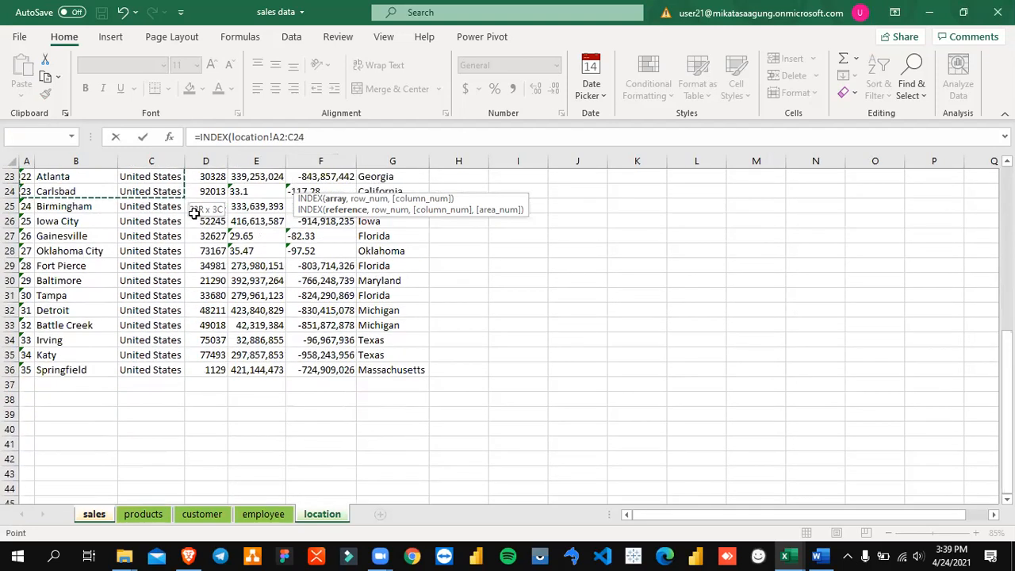
{"action": "key", "text": "shift+Page_Down"}
{"action": "key", "text": "shift+Up"}
{"action": "key", "text": "shift+Up"}
{"action": "key", "text": "shift+Up"}
{"action": "key", "text": "shift+Up"}
{"action": "key", "text": "shift+Up"}
{"action": "key", "text": "shift+Up"}
{"action": "key", "text": "shift+Up"}
{"action": "key", "text": "shift+Up"}
{"action": "key", "text": "shift+Up"}
{"action": "key", "text": "shift+Up"}
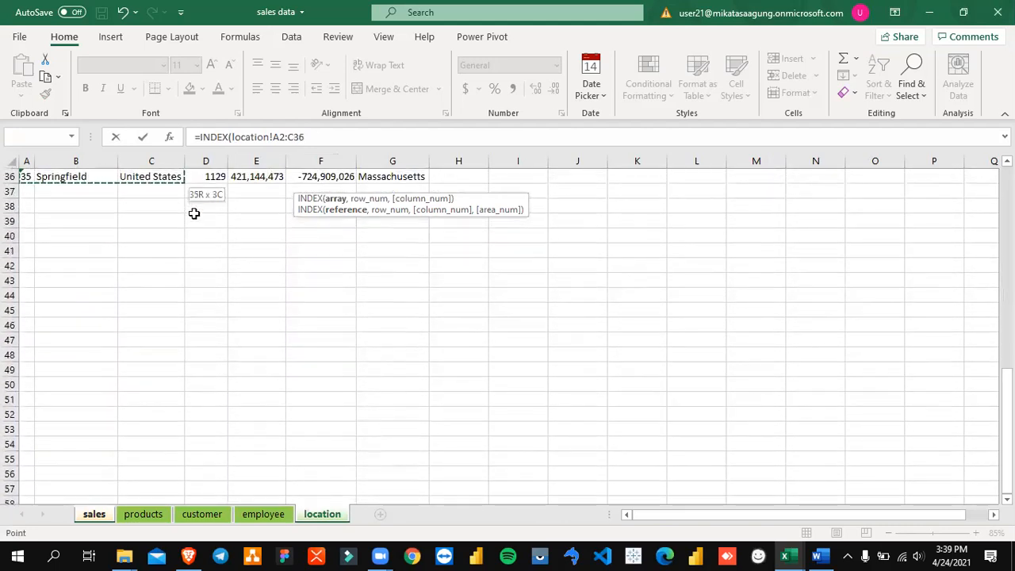
{"action": "scroll", "coordinate": [194, 214], "scroll_direction": "up", "scroll_amount": 2}
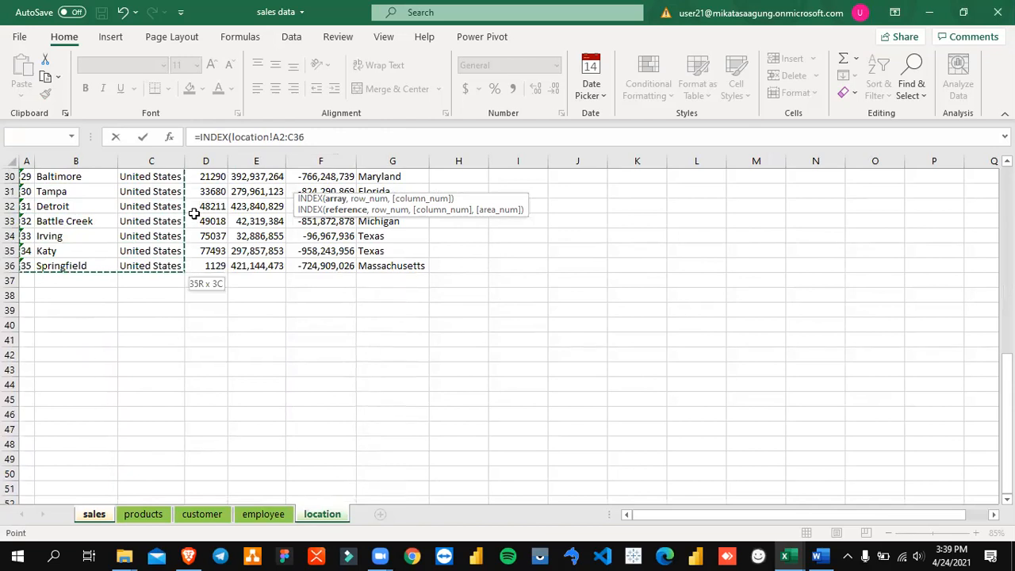
{"action": "key", "text": "F4"}
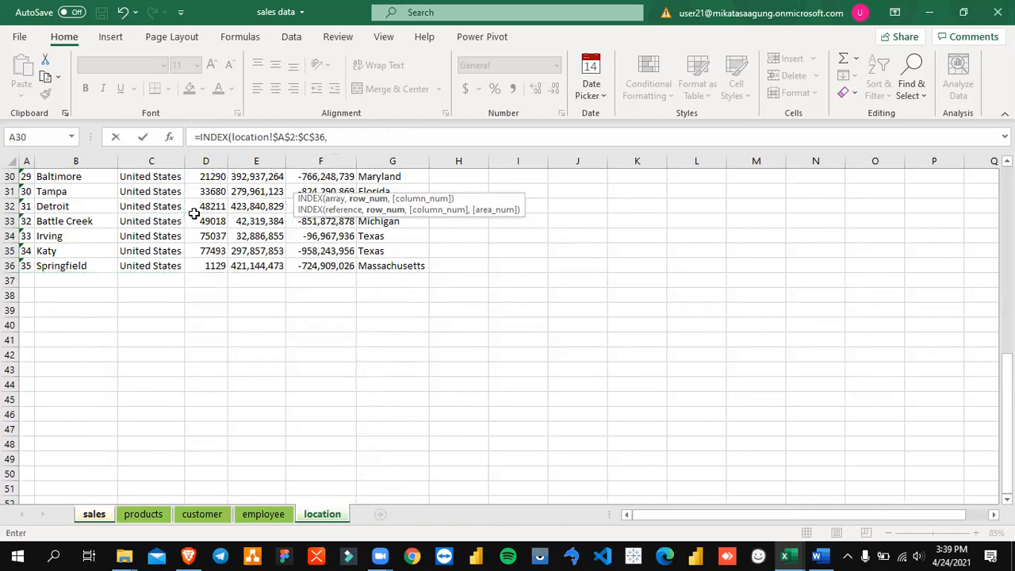
Step: Nest a MATCH function as the INDEX row number, with sales!D2 as its lookup value
{"action": "type", "text": "match"}
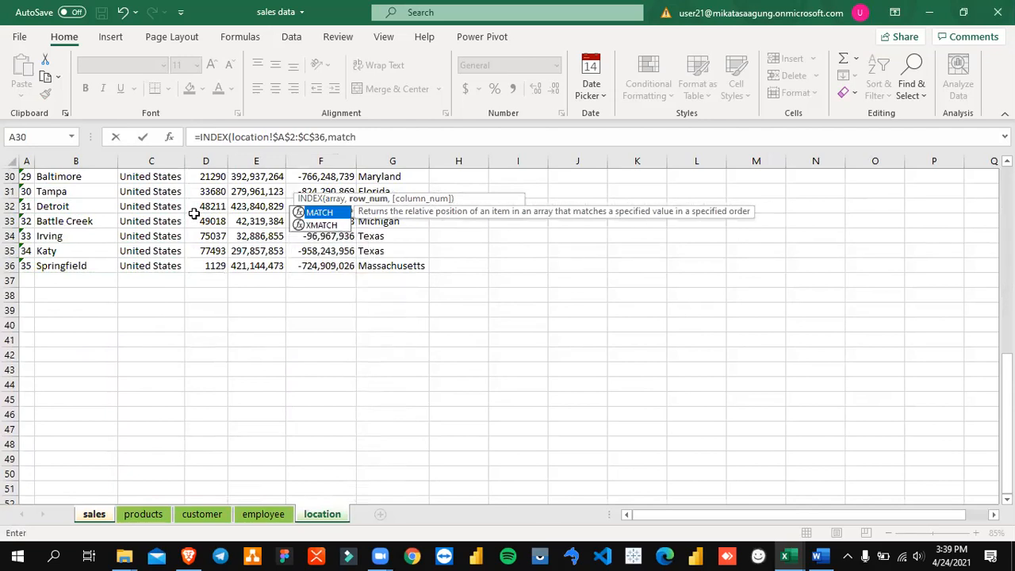
{"action": "type", "text": "("}
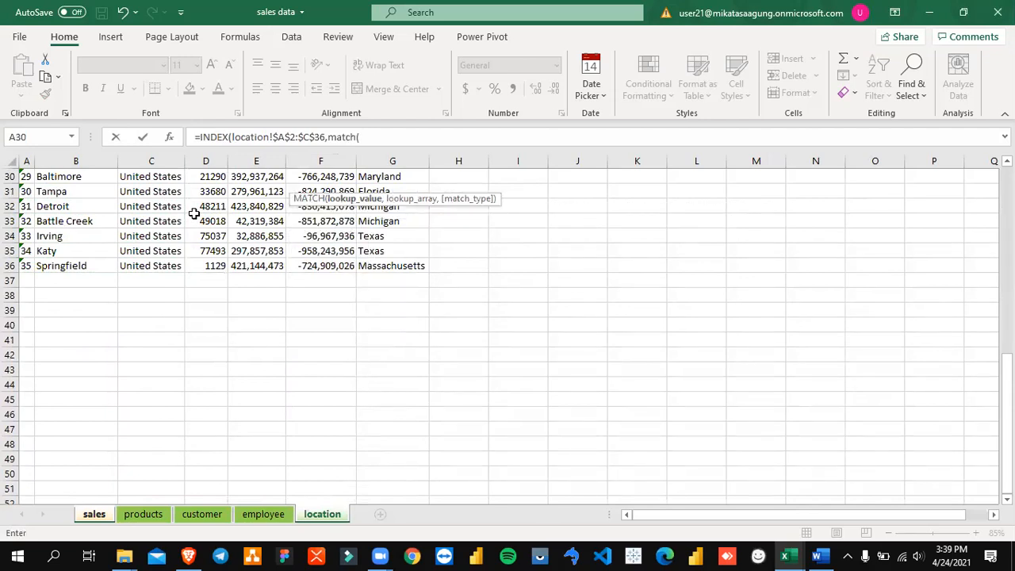
{"action": "left_click", "coordinate": [92, 516]}
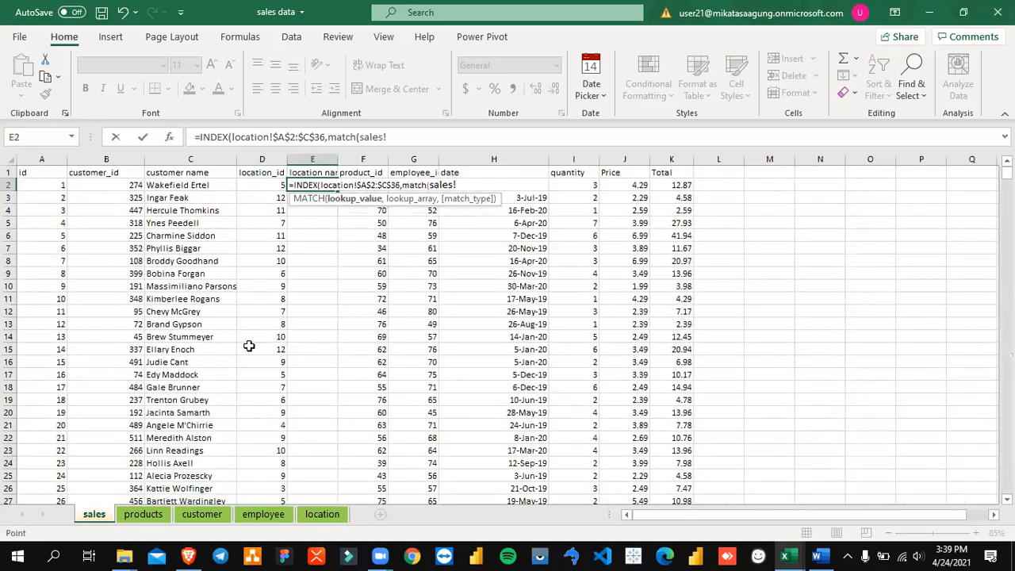
{"action": "left_click", "coordinate": [277, 187]}
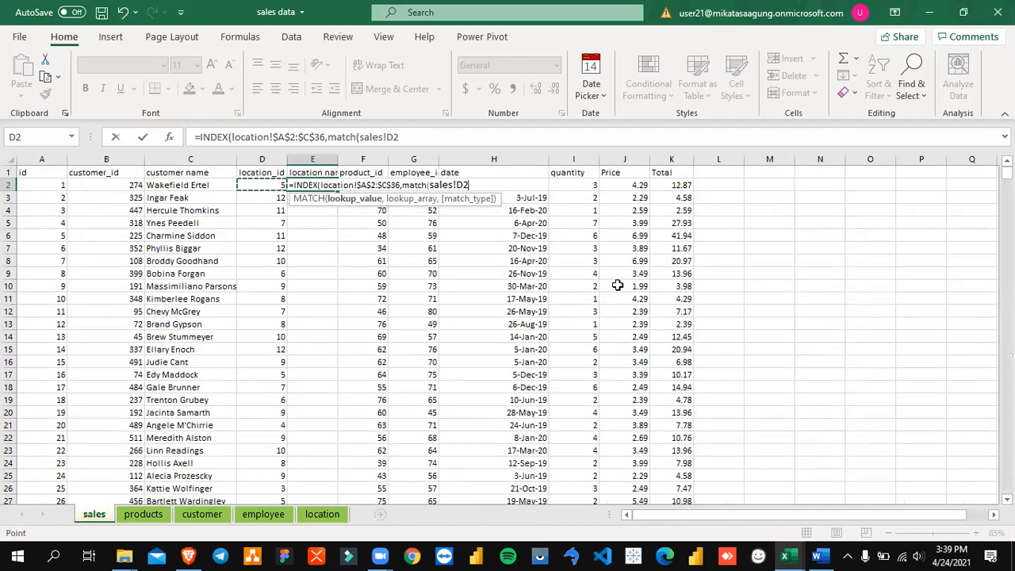
{"action": "type", "text": ","}
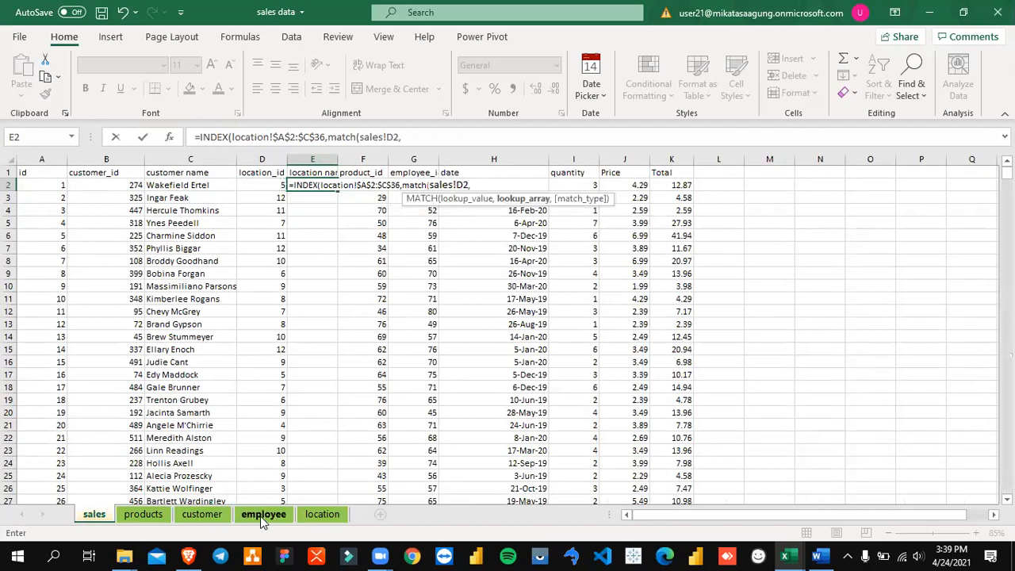
Step: Complete MATCH with the locked lookup range location!$A$2:$A$36 and match type 0, and enter the formula in E2
{"action": "left_click", "coordinate": [322, 515]}
{"action": "scroll", "coordinate": [95, 212], "scroll_direction": "up", "scroll_amount": 1}
{"action": "left_click", "coordinate": [94, 212]}
{"action": "key", "text": "ctrl+Up"}
{"action": "key", "text": "Left"}
{"action": "key", "text": "Down"}
{"action": "key", "text": "ctrl+shift+Down"}
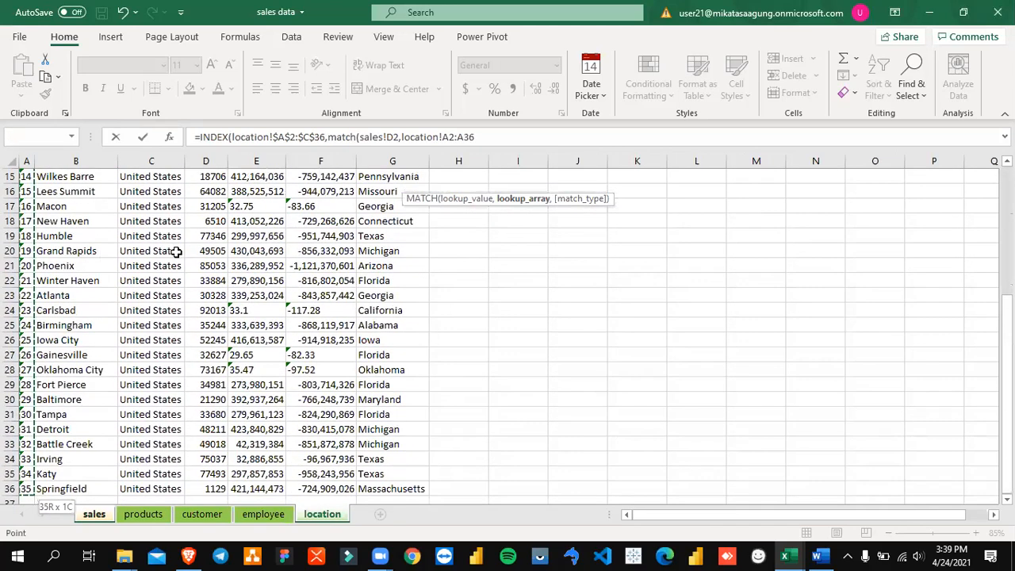
{"action": "key", "text": "F4"}
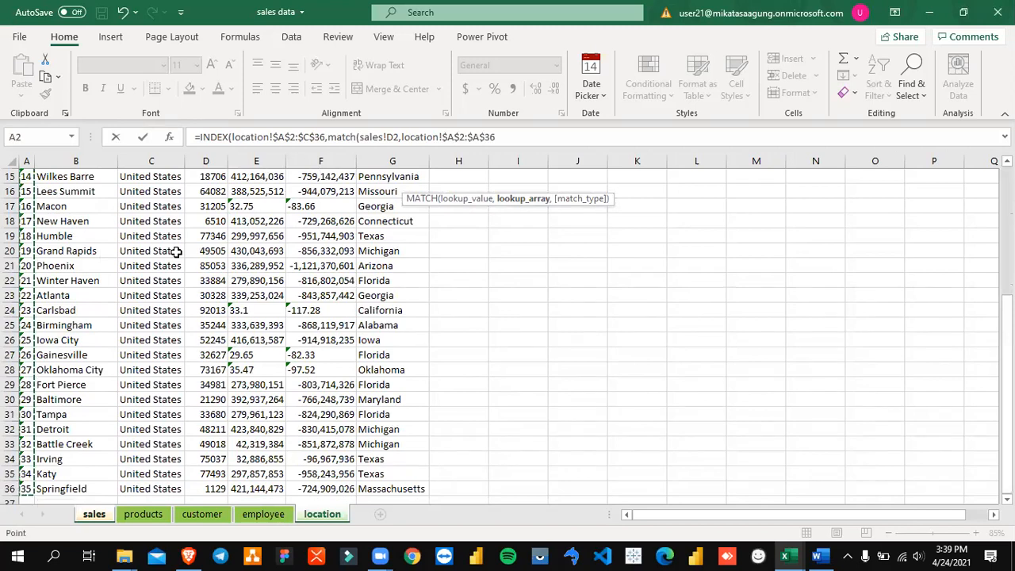
{"action": "type", "text": ",0"}
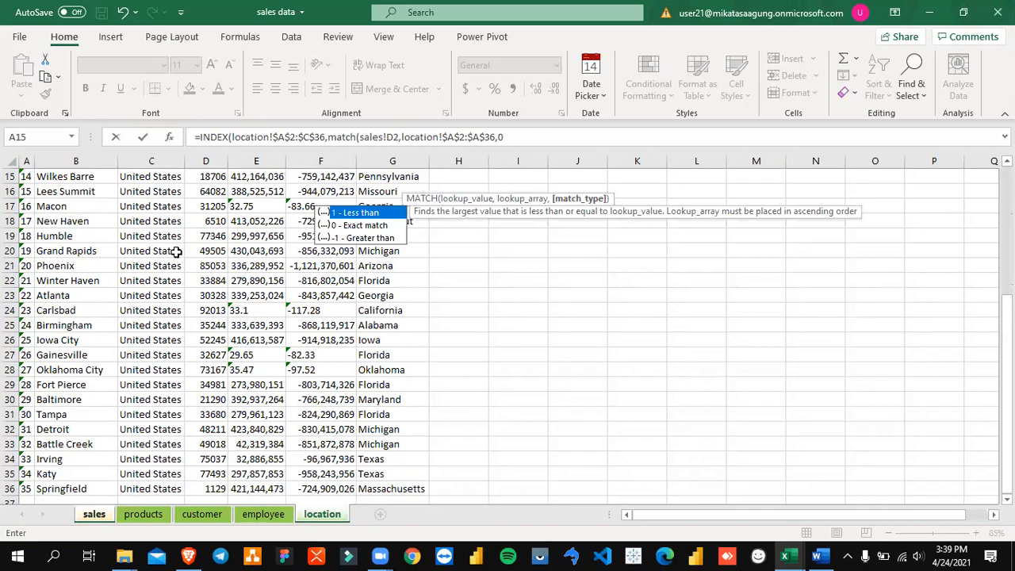
{"action": "type", "text": "))"}
{"action": "key", "text": "Return"}
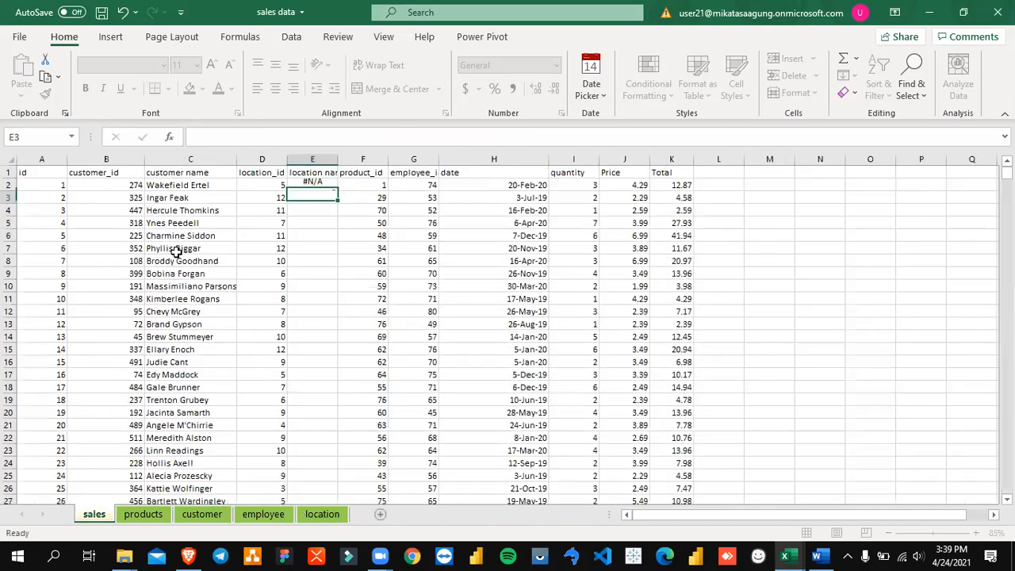
Step: Inspect the INDEX and MATCH arguments of the E2 formula and the location ID in D2
{"action": "key", "text": "Up"}
{"action": "key", "text": "F2"}
{"action": "key", "text": "Left"}
{"action": "key", "text": "Left"}
{"action": "key", "text": "Left"}
{"action": "key", "text": "Left"}
{"action": "key", "text": "Left"}
{"action": "key", "text": "Left"}
{"action": "key", "text": "Left"}
{"action": "key", "text": "Left"}
{"action": "key", "text": "Left"}
{"action": "key", "text": "Left"}
{"action": "key", "text": "Left"}
{"action": "key", "text": "Left"}
{"action": "key", "text": "Left"}
{"action": "key", "text": "Left"}
{"action": "key", "text": "Left"}
{"action": "key", "text": "Left"}
{"action": "key", "text": "Left"}
{"action": "key", "text": "Left"}
{"action": "key", "text": "Left"}
{"action": "key", "text": "Left"}
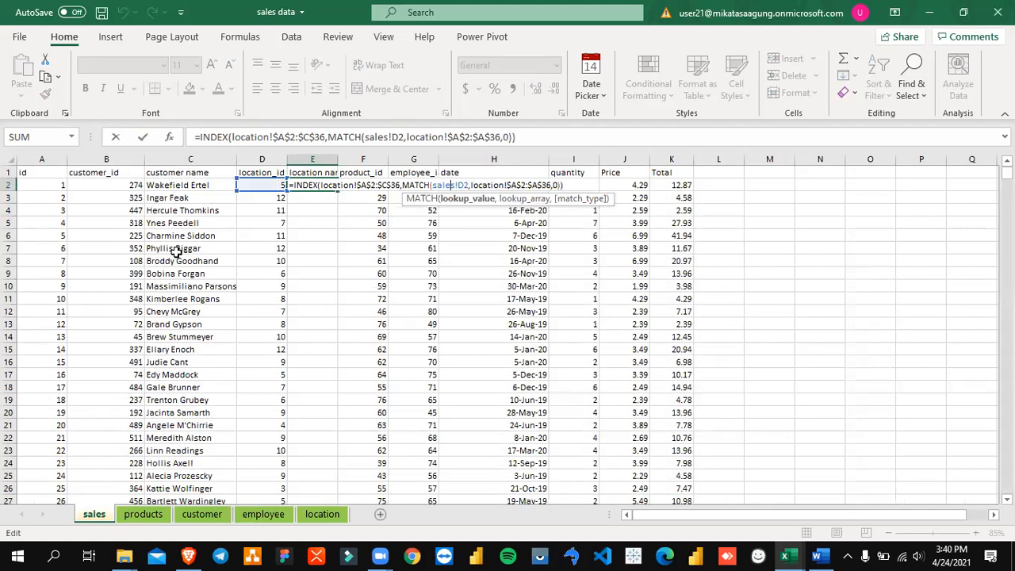
{"action": "key", "text": "Left"}
{"action": "key", "text": "Left"}
{"action": "key", "text": "Left"}
{"action": "key", "text": "Left"}
{"action": "key", "text": "Left"}
{"action": "key", "text": "Left"}
{"action": "key", "text": "Left"}
{"action": "key", "text": "Left"}
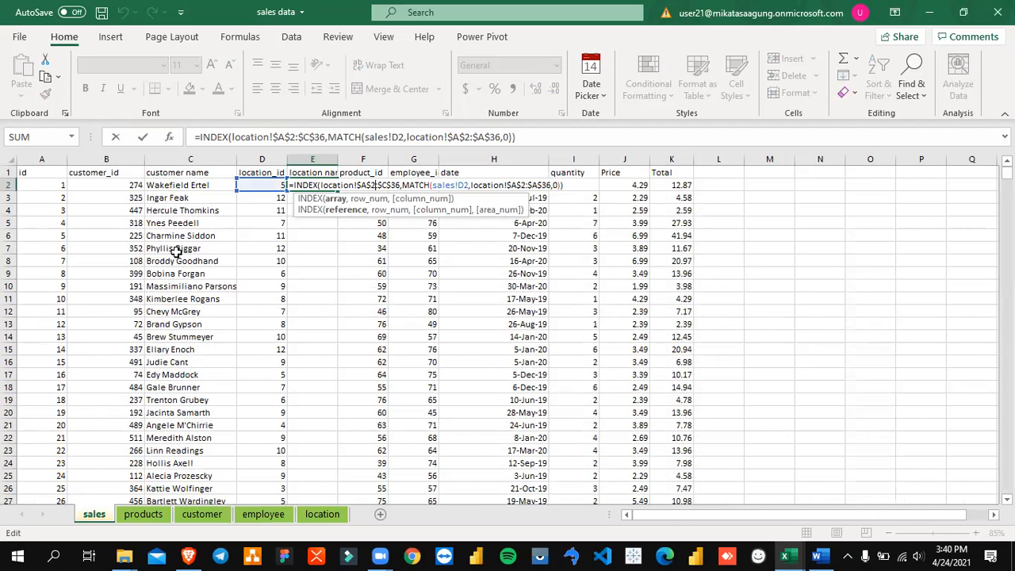
{"action": "key", "text": "ctrl+Return"}
{"action": "key", "text": "Left"}
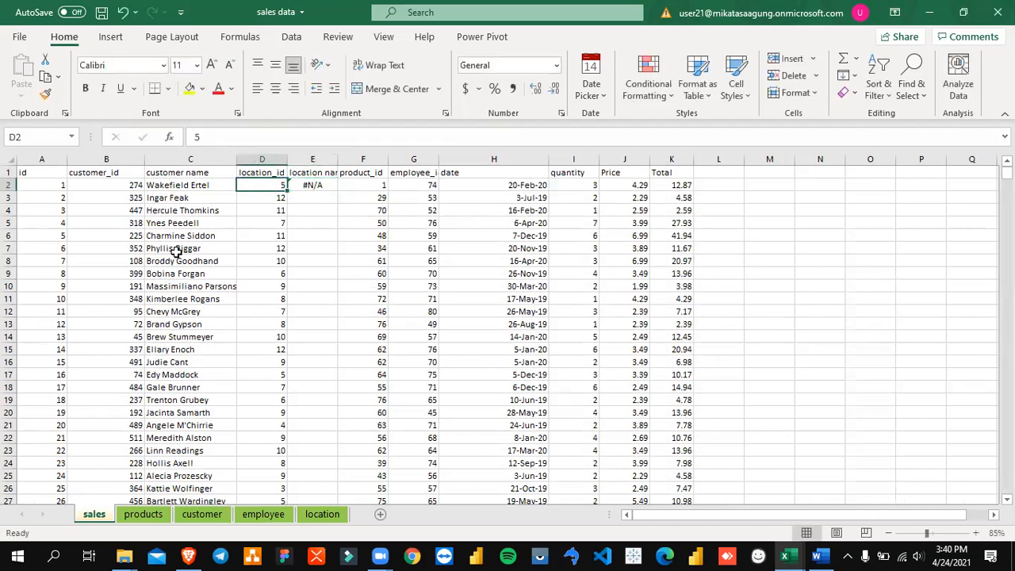
Step: Compare with the customer name formula in C2 and the ID and name columns of the customer sheet
{"action": "left_click", "coordinate": [170, 185]}
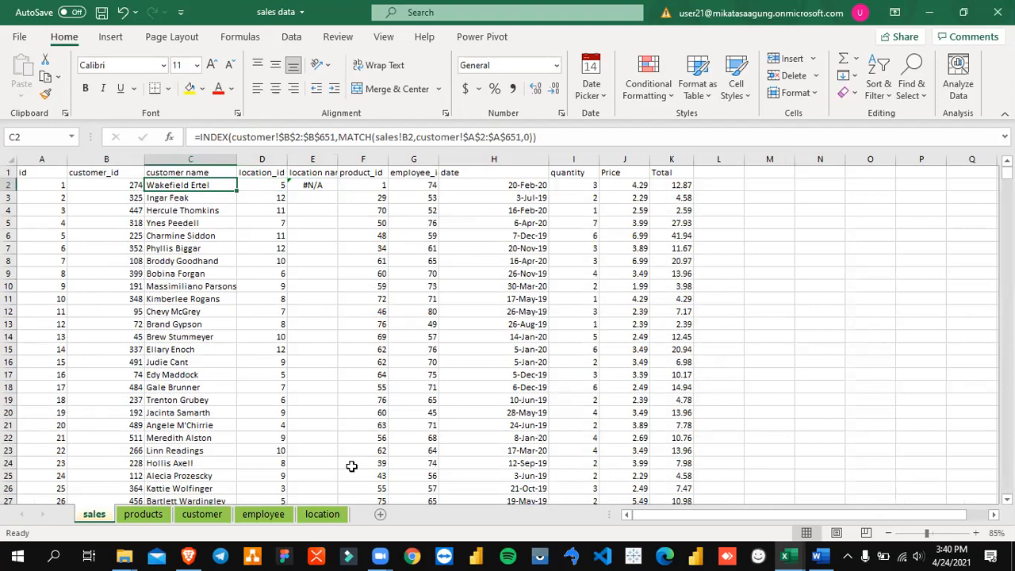
{"action": "left_click", "coordinate": [204, 515]}
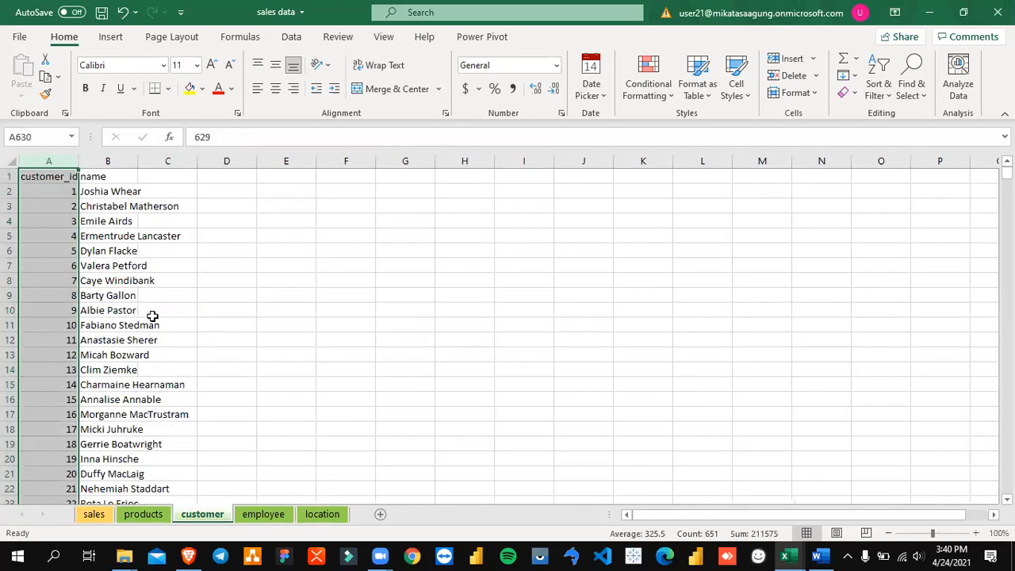
{"action": "left_click", "coordinate": [101, 516]}
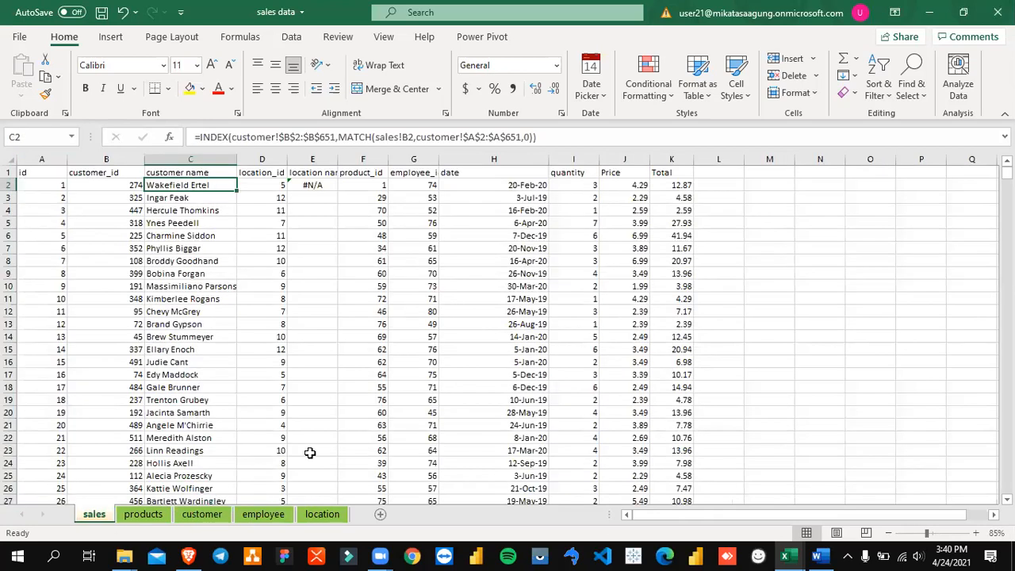
Step: Change the INDEX array in the E2 formula to location!$C$2:$C$36
{"action": "key", "text": "Right"}
{"action": "key", "text": "Right"}
{"action": "key", "text": "F2"}
{"action": "key", "text": "Left"}
{"action": "key", "text": "Left"}
{"action": "key", "text": "Left"}
{"action": "key", "text": "Left"}
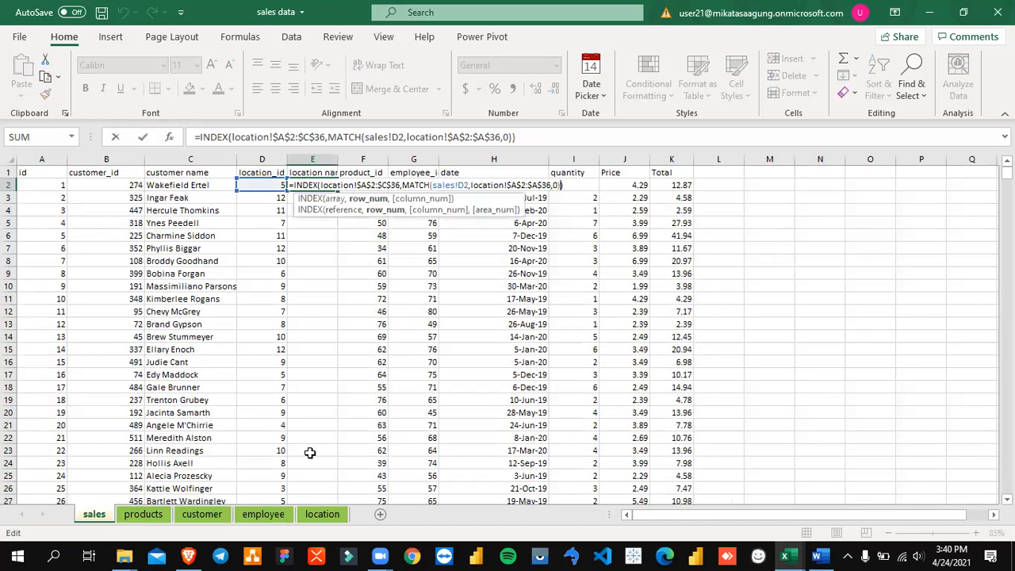
{"action": "key", "text": "Left"}
{"action": "key", "text": "Left"}
{"action": "key", "text": "Left"}
{"action": "key", "text": "Left"}
{"action": "key", "text": "Left"}
{"action": "key", "text": "Left"}
{"action": "key", "text": "Left"}
{"action": "key", "text": "Left"}
{"action": "key", "text": "Left"}
{"action": "key", "text": "Left"}
{"action": "key", "text": "Left"}
{"action": "key", "text": "Left"}
{"action": "key", "text": "Left"}
{"action": "key", "text": "Left"}
{"action": "key", "text": "Left"}
{"action": "key", "text": "Left"}
{"action": "key", "text": "Left"}
{"action": "key", "text": "Left"}
{"action": "key", "text": "Left"}
{"action": "key", "text": "Left"}
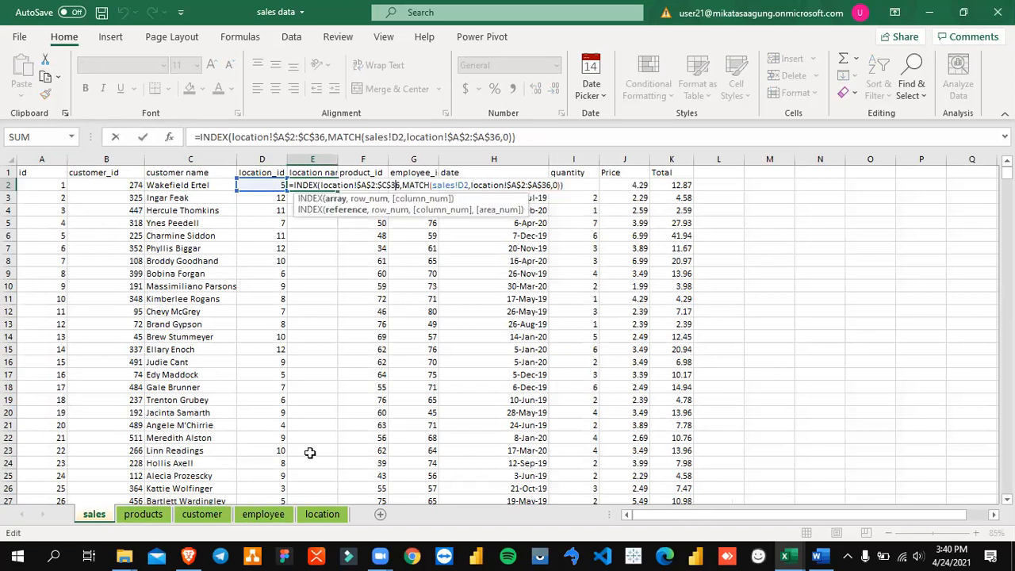
{"action": "key", "text": "BackSpace"}
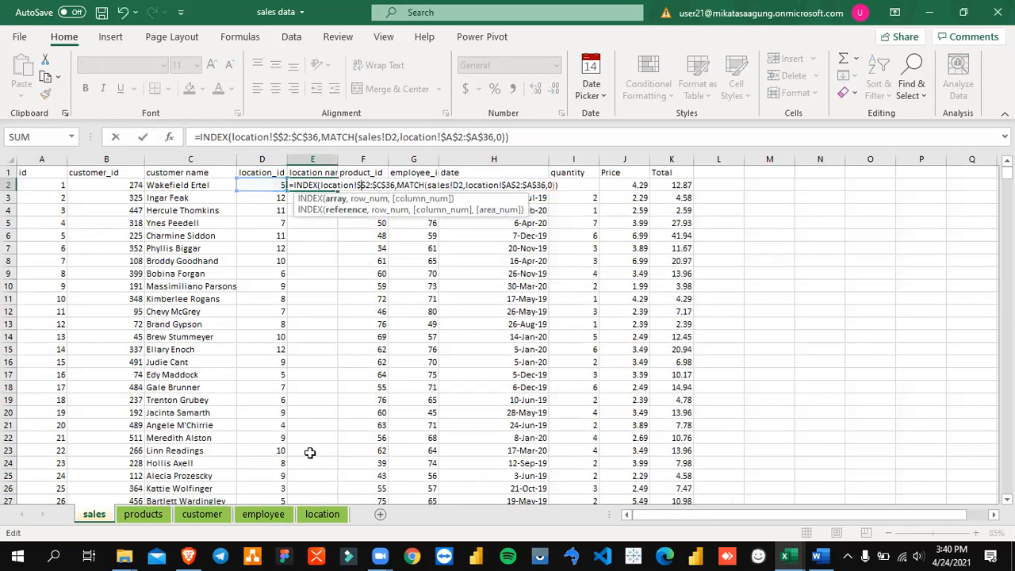
{"action": "type", "text": "C"}
{"action": "key", "text": "ctrl+Return"}
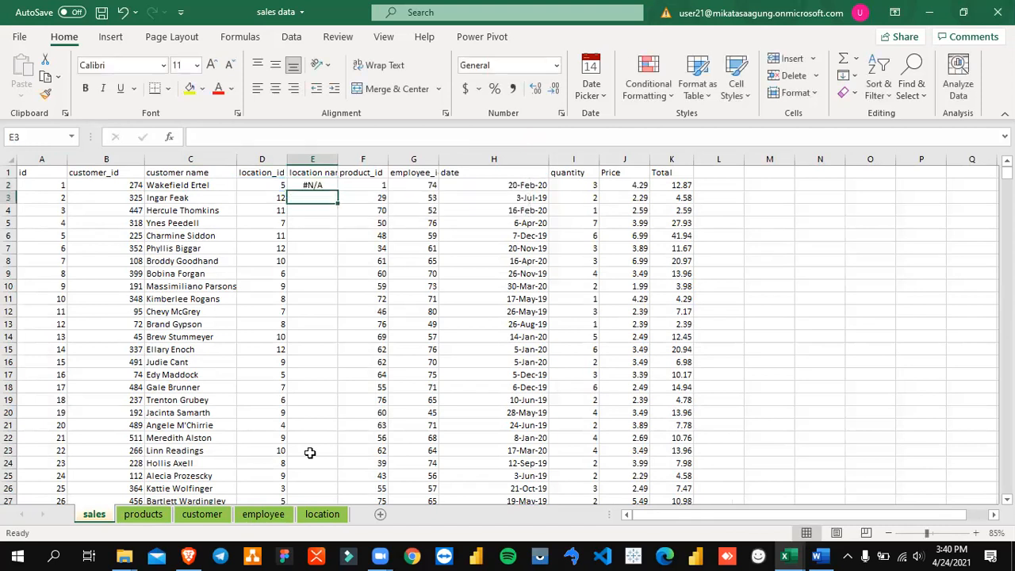
{"action": "key", "text": "F2"}
{"action": "key", "text": "Escape"}
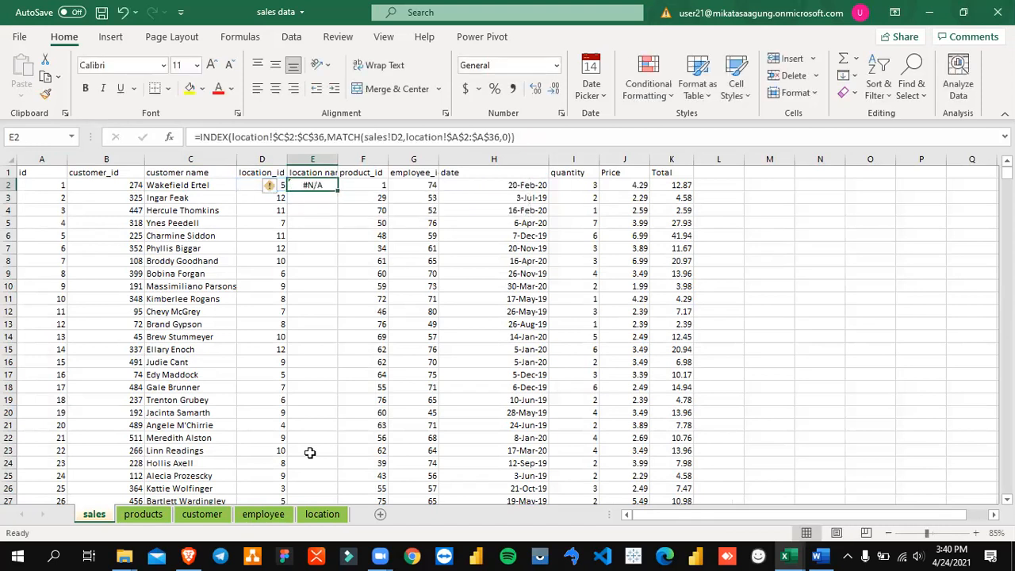
Step: Replace the E2 formula with a new INDEX formula using the locked city range location!$B$2:$B$36 as its array
{"action": "type", "text": "=inde"}
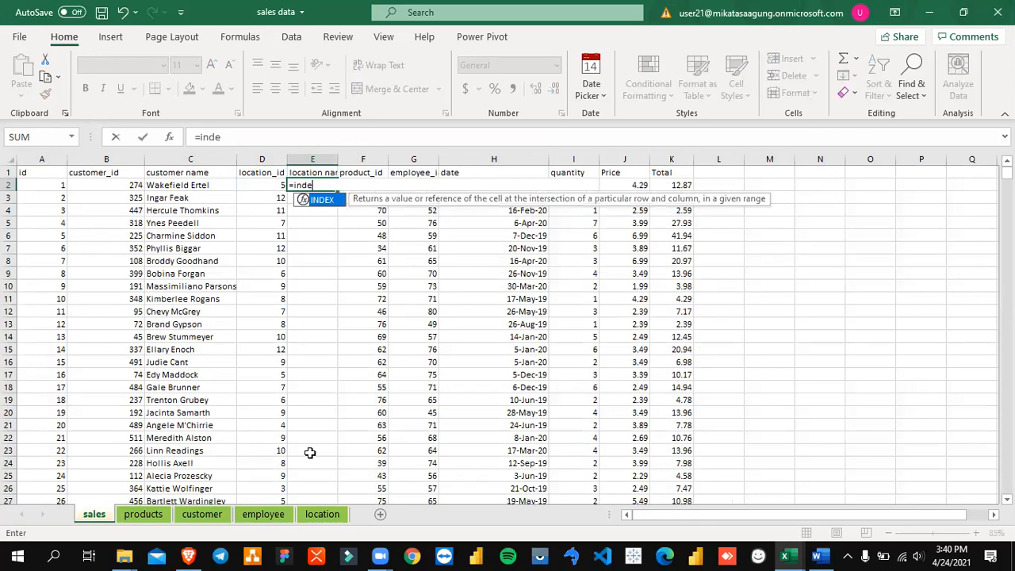
{"action": "type", "text": "x("}
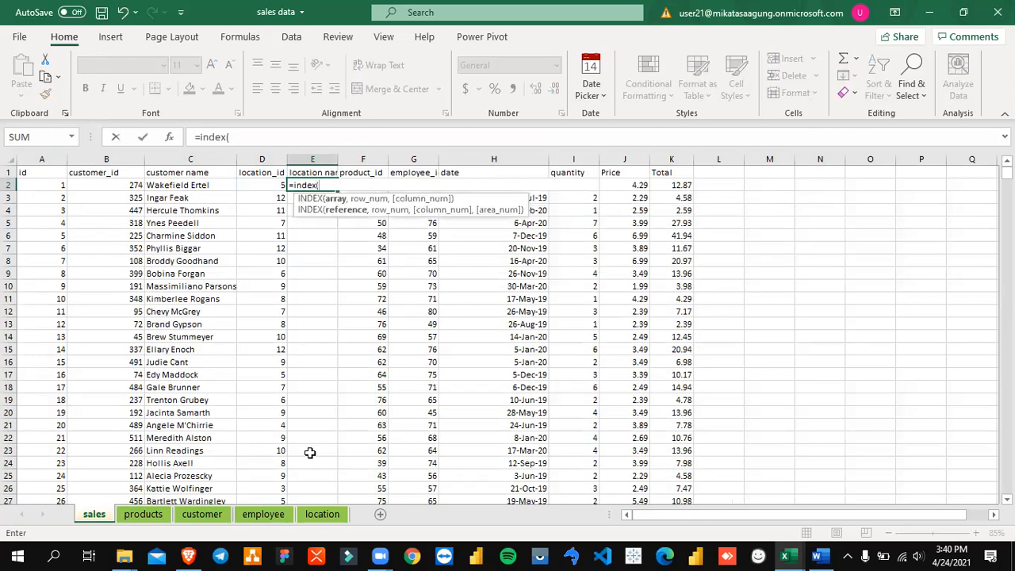
{"action": "left_click", "coordinate": [322, 513]}
{"action": "left_click", "coordinate": [206, 235]}
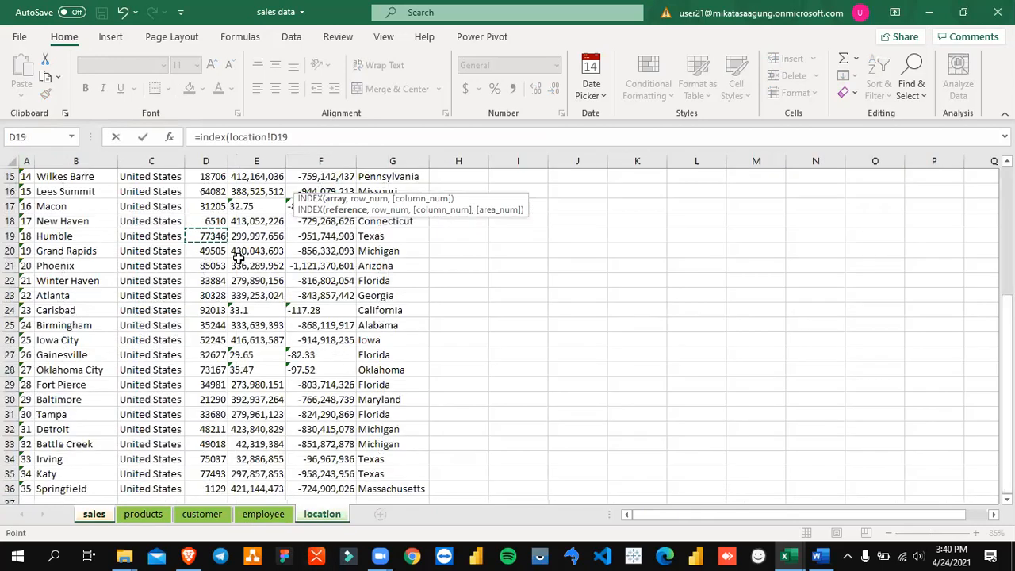
{"action": "key", "text": "ctrl+Up"}
{"action": "key", "text": "Left"}
{"action": "key", "text": "Left"}
{"action": "key", "text": "Left"}
{"action": "key", "text": "Right"}
{"action": "key", "text": "Down"}
{"action": "key", "text": "ctrl+shift+Down"}
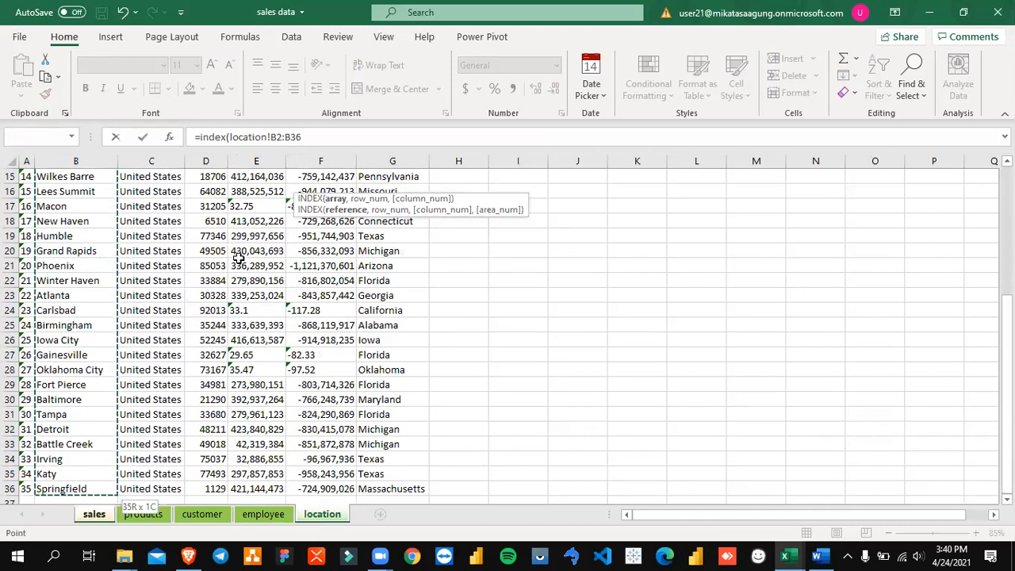
{"action": "key", "text": "F4"}
Step: Add a MATCH function as the row number of the new INDEX formula, with sales!D2 as its lookup value
{"action": "type", "text": ",matcg"}
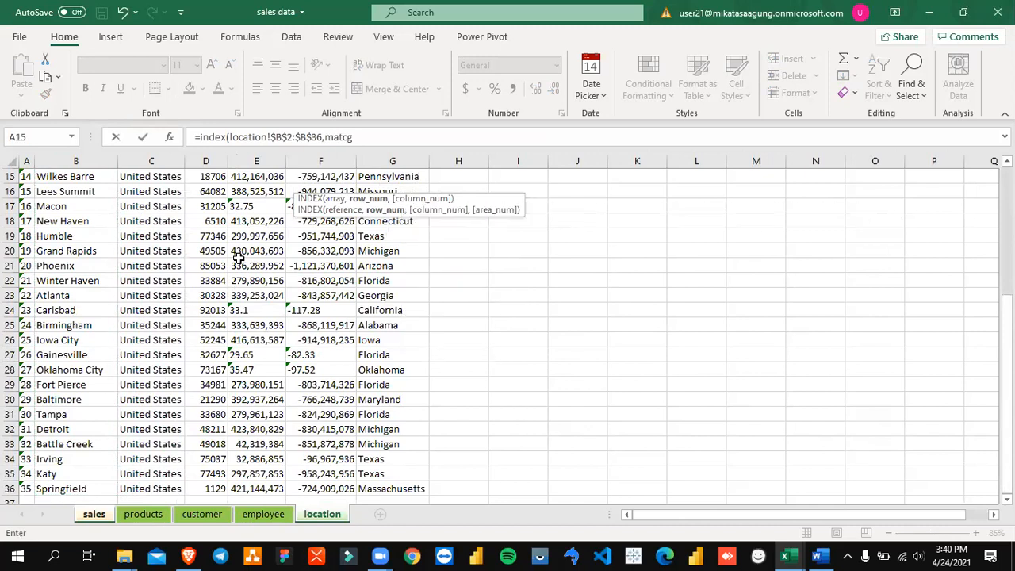
{"action": "key", "text": "BackSpace"}
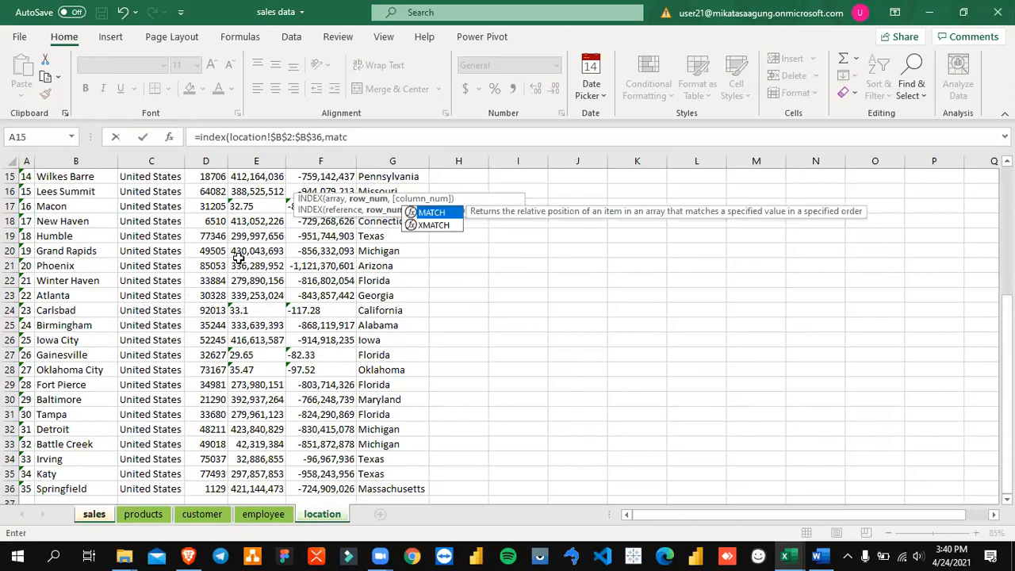
{"action": "key", "text": "Tab"}
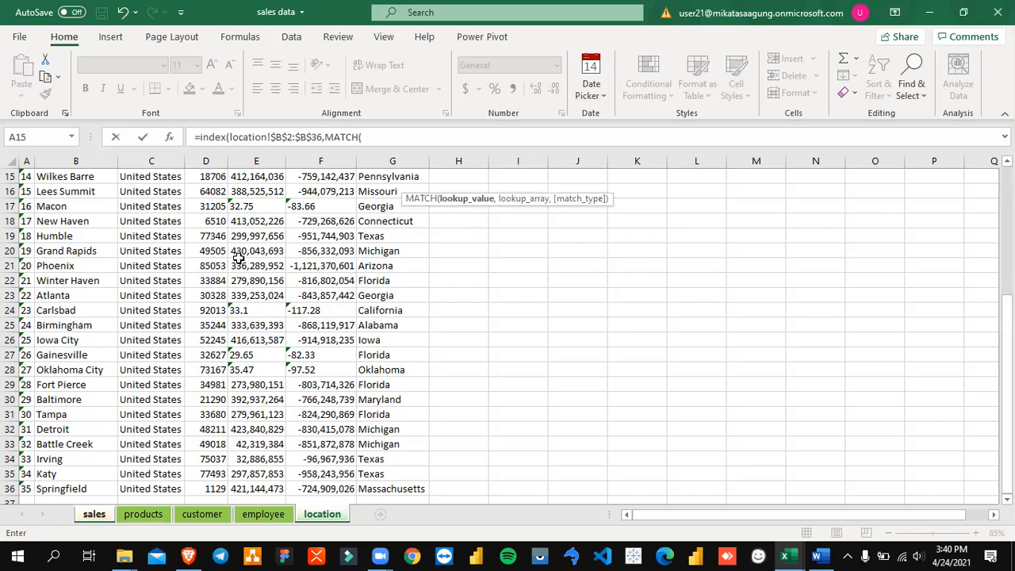
{"action": "left_click", "coordinate": [95, 514]}
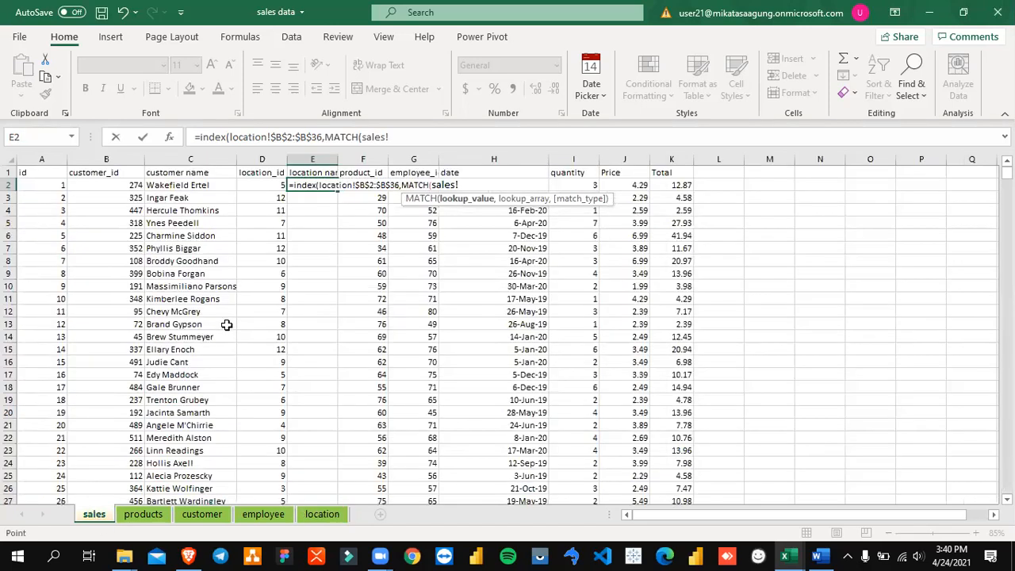
{"action": "left_click", "coordinate": [265, 184]}
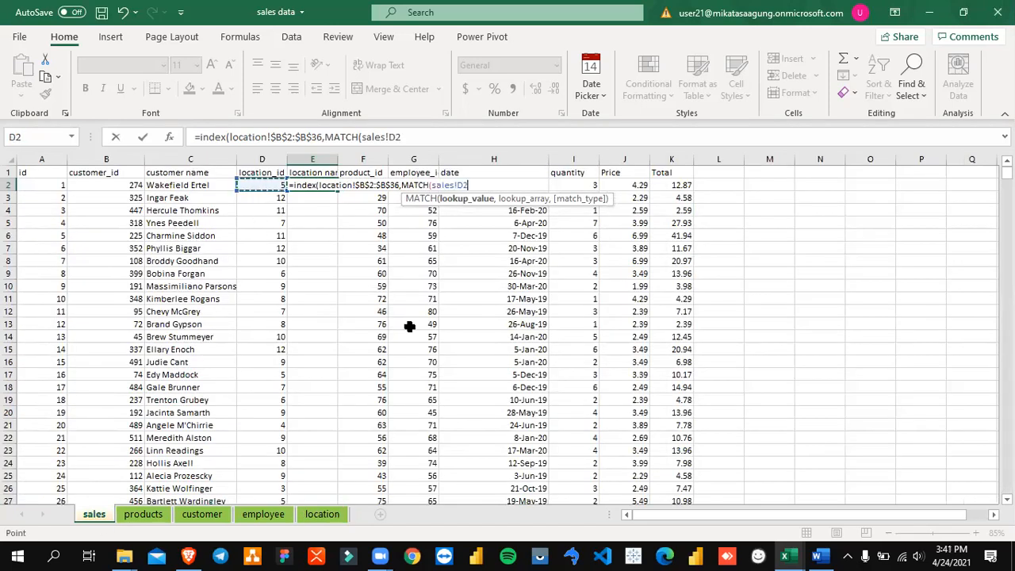
Step: Complete the MATCH function in E2 with the locked lookup array location!$A$2:$A$24 and match type 0, and enter the formula
{"action": "type", "text": ","}
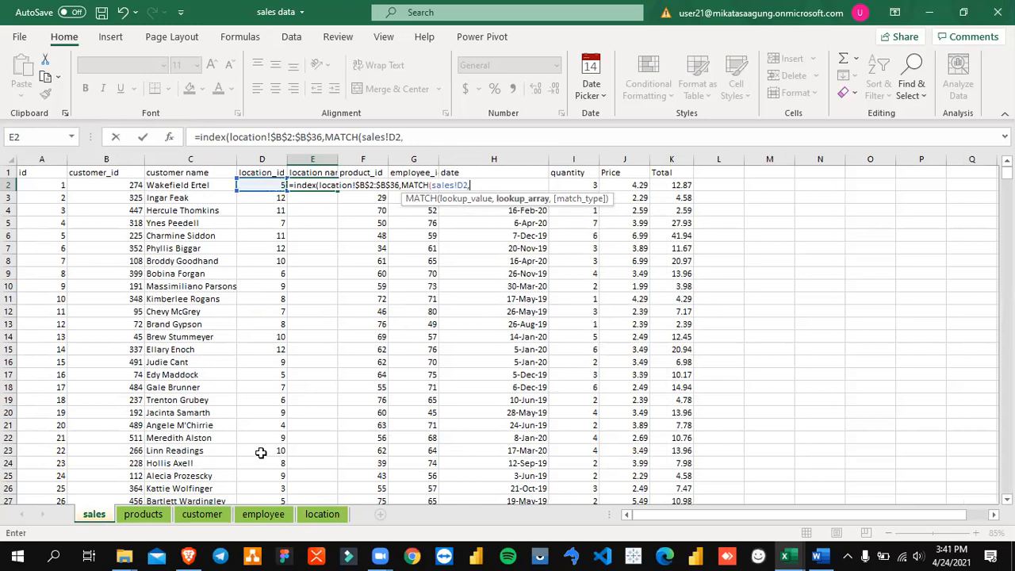
{"action": "left_click", "coordinate": [321, 522]}
{"action": "left_click", "coordinate": [160, 221]}
{"action": "key", "text": "ctrl+Up"}
{"action": "key", "text": "Down"}
{"action": "key", "text": "Left"}
{"action": "key", "text": "Left"}
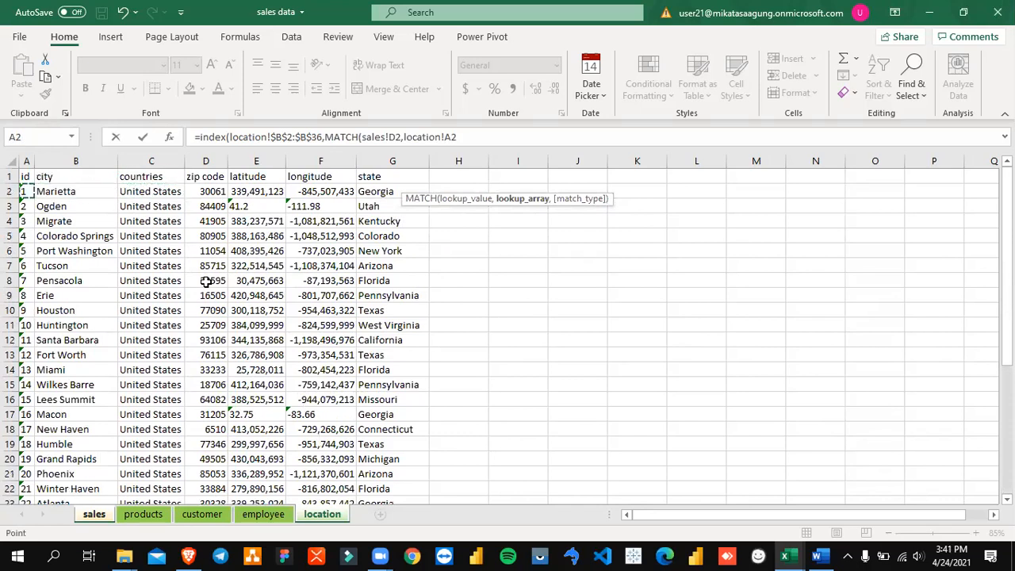
{"action": "key", "text": "shift+Page_Down"}
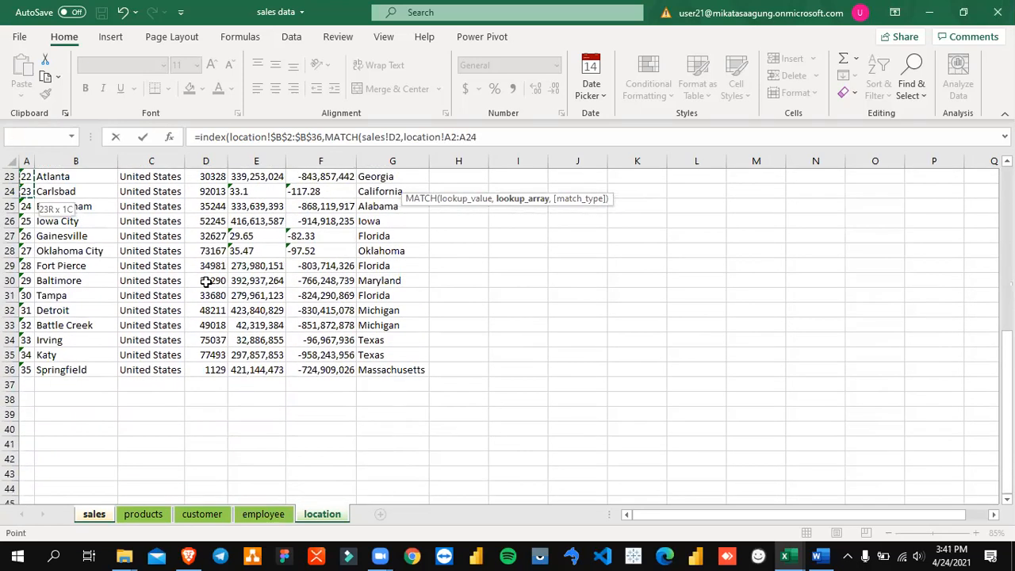
{"action": "key", "text": "F4"}
{"action": "type", "text": ","}
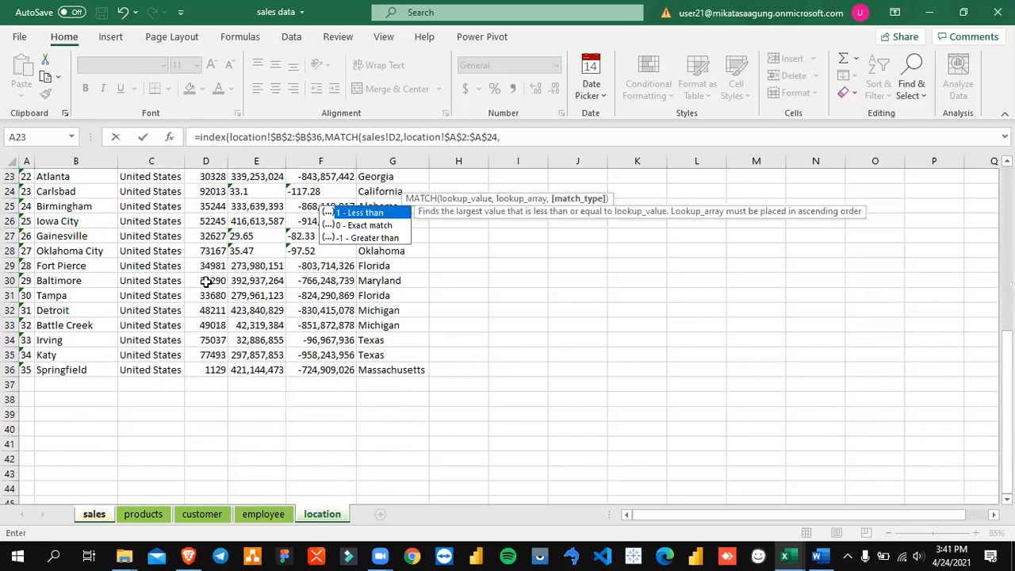
{"action": "type", "text": "0)"}
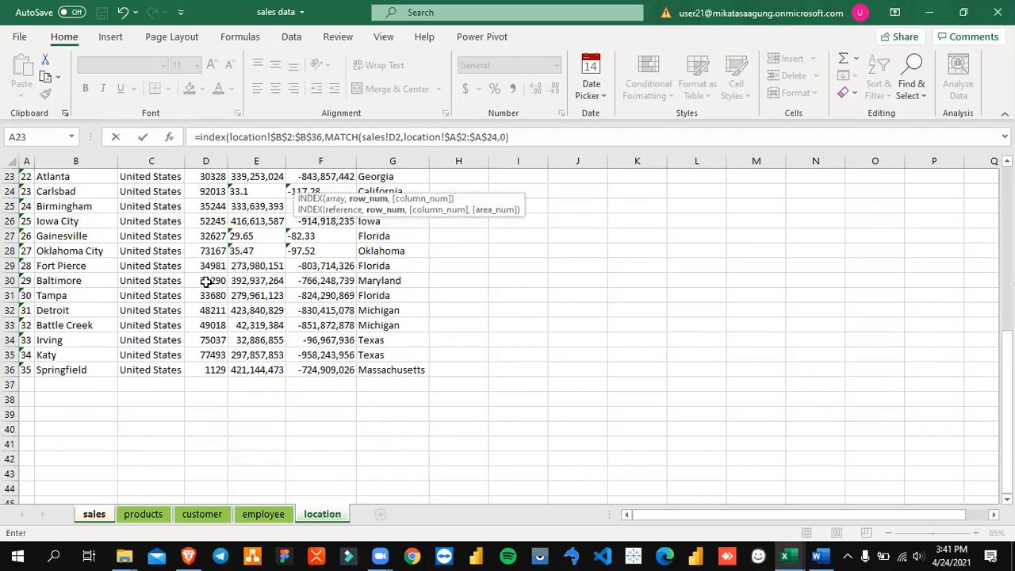
{"action": "key", "text": "Return"}
Step: Compare the location name formula in E2 with the customer name formula in C2
{"action": "key", "text": "Up"}
{"action": "key", "text": "Left"}
{"action": "key", "text": "Left"}
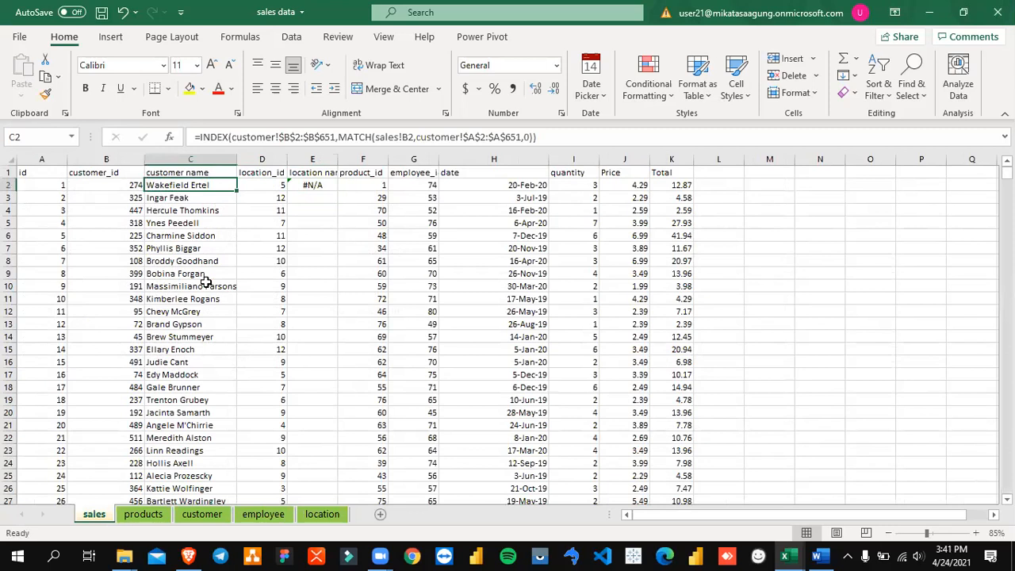
{"action": "key", "text": "Right"}
{"action": "key", "text": "Right"}
{"action": "key", "text": "F2"}
{"action": "key", "text": "Escape"}
Step: Replace the E2 formula with a VLOOKUP that uses D2 as its lookup value
{"action": "type", "text": "=vl"}
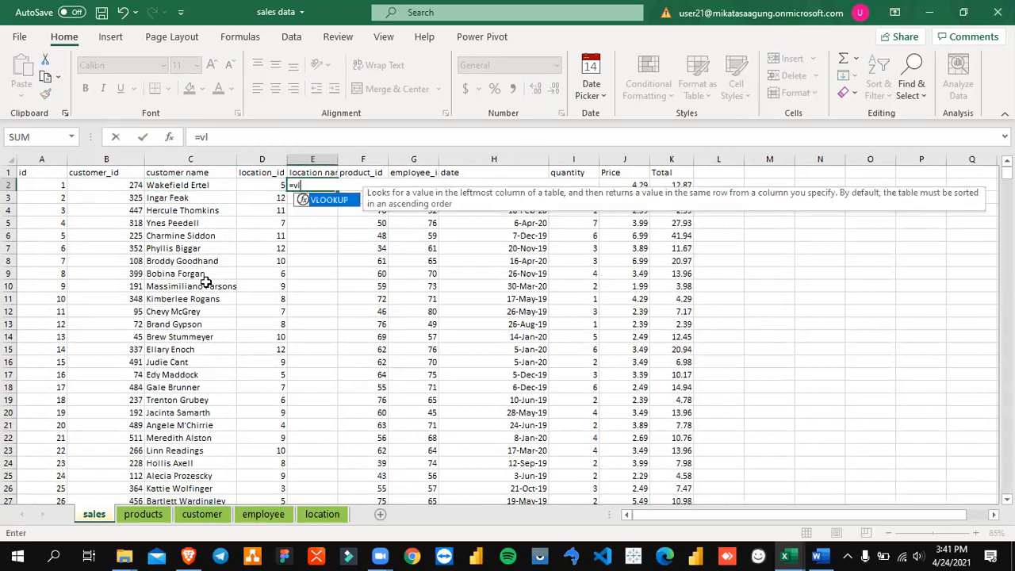
{"action": "type", "text": "ookup("}
{"action": "key", "text": "Left"}
{"action": "type", "text": ","}
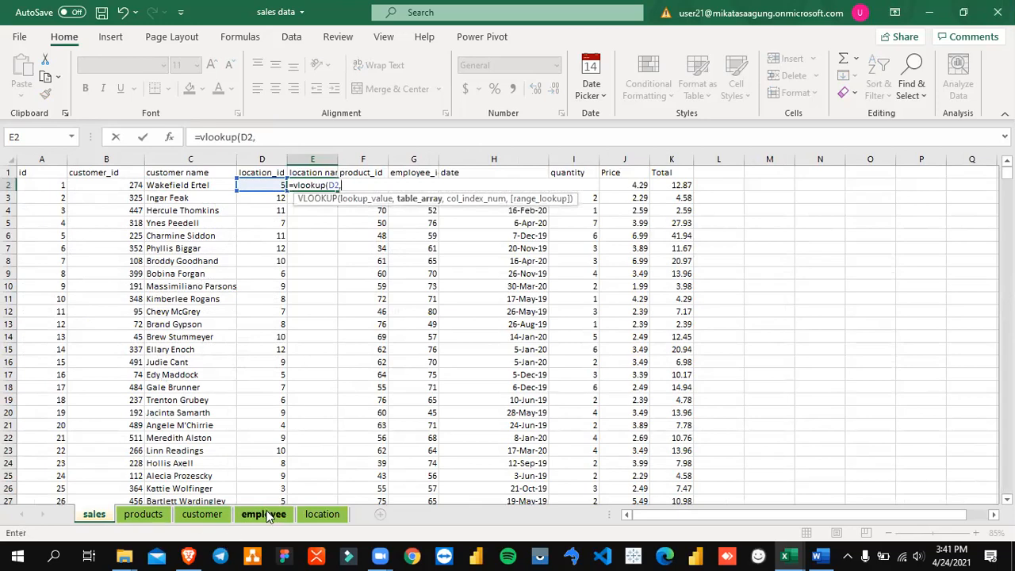
Step: Complete the VLOOKUP with the locked table array location!$A$2:$B$36, column index 2 and range lookup 0
{"action": "left_click", "coordinate": [324, 514]}
{"action": "key", "text": "ctrl+Up"}
{"action": "key", "text": "Left"}
{"action": "key", "text": "Left"}
{"action": "key", "text": "Down"}
{"action": "key", "text": "shift+Right"}
{"action": "key", "text": "ctrl+shift+Down"}
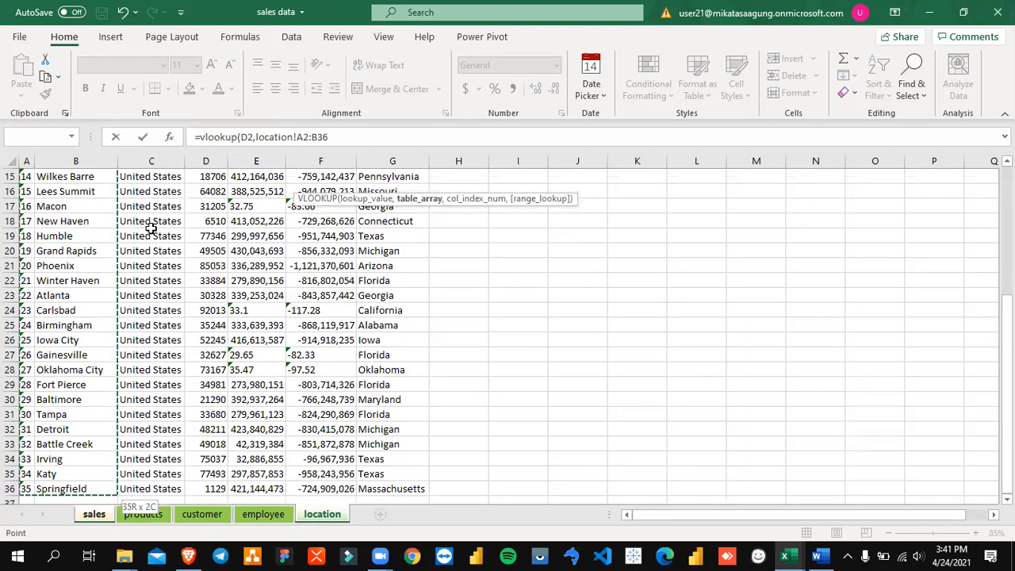
{"action": "key", "text": "F4"}
{"action": "type", "text": ","}
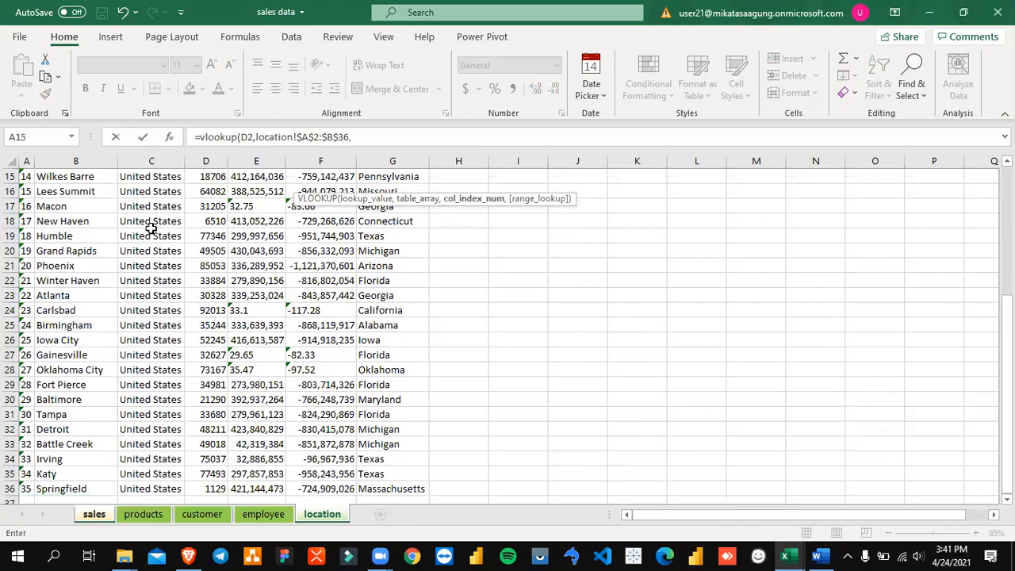
{"action": "type", "text": "2,0"}
{"action": "key", "text": "Return"}
{"action": "key", "text": "Up"}
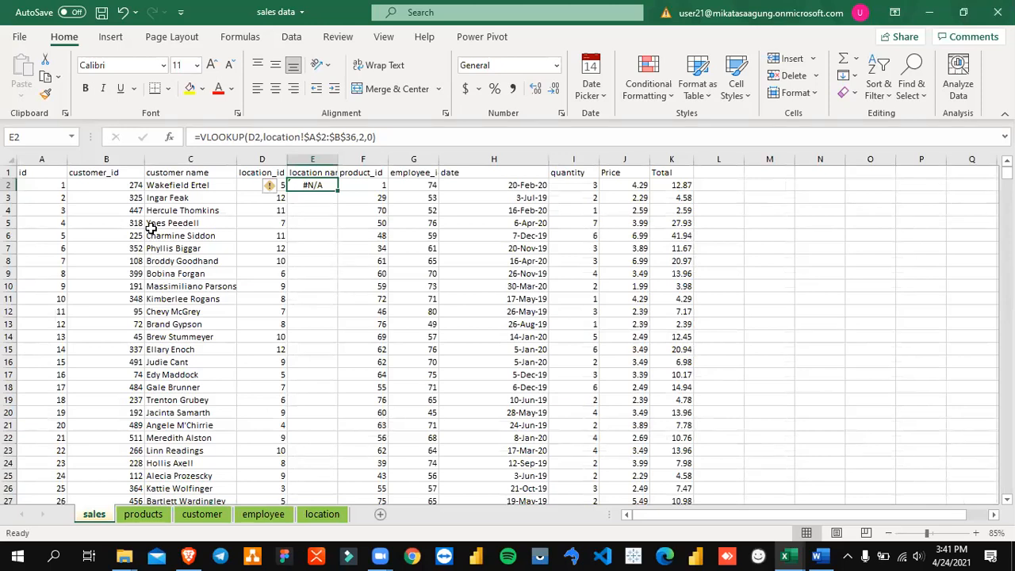
Step: Compare the location_id value in sales cell D2 with the id column of the location sheet
{"action": "key", "text": "Left"}
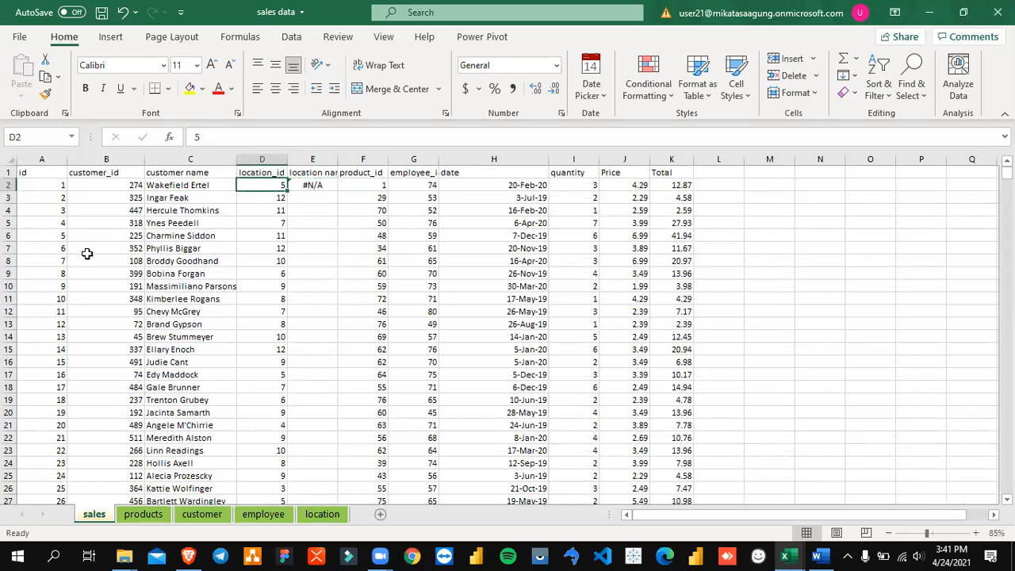
{"action": "left_click", "coordinate": [322, 514]}
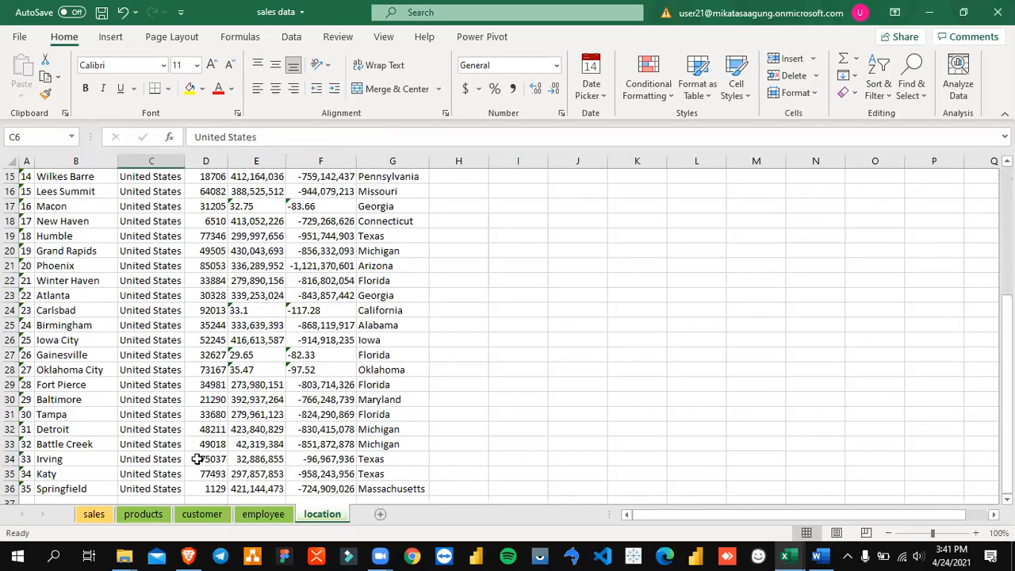
{"action": "scroll", "coordinate": [203, 388], "scroll_direction": "up", "scroll_amount": 5}
{"action": "key", "text": "Up"}
{"action": "key", "text": "Up"}
{"action": "key", "text": "Up"}
{"action": "key", "text": "Up"}
{"action": "key", "text": "Up"}
{"action": "key", "text": "Up"}
{"action": "key", "text": "Up"}
{"action": "key", "text": "Up"}
{"action": "key", "text": "Up"}
{"action": "key", "text": "Up"}
{"action": "key", "text": "Up"}
{"action": "key", "text": "Up"}
{"action": "key", "text": "Up"}
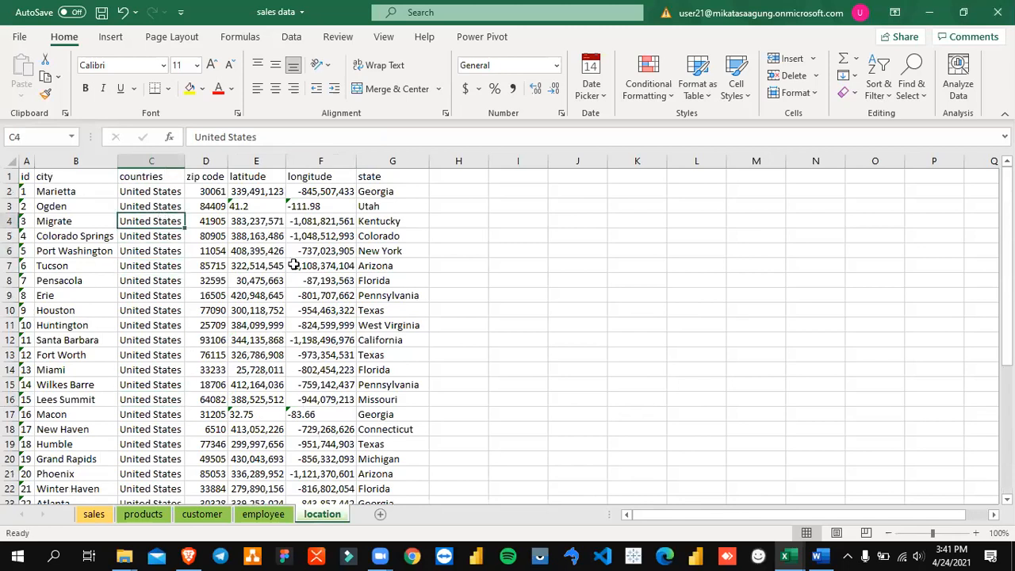
{"action": "key", "text": "Left"}
{"action": "key", "text": "Left"}
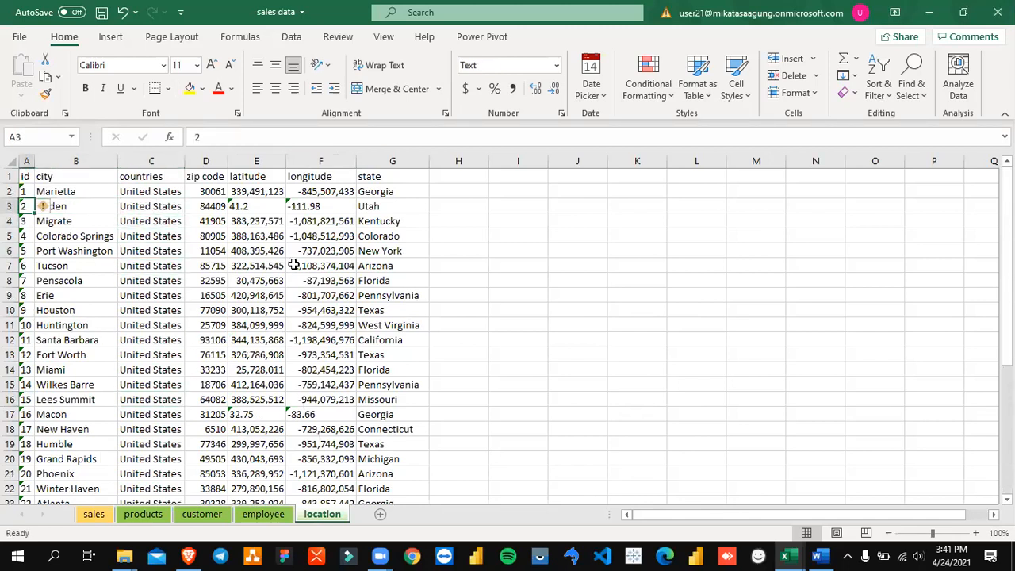
Step: Widen the id column A of the location sheet and return to the sales sheet
{"action": "left_click_drag", "start_coordinate": [34, 163], "coordinate": [72, 166]}
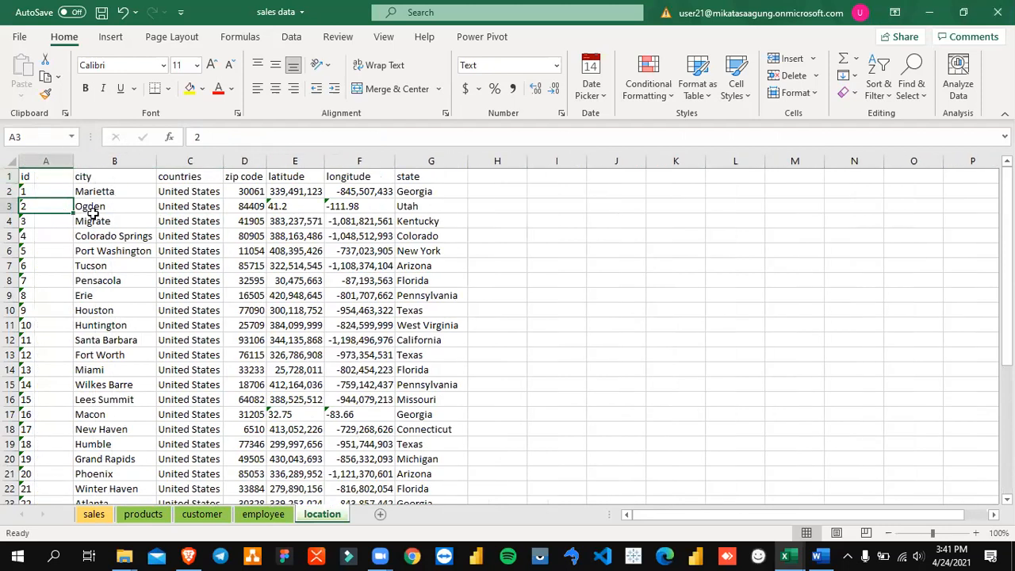
{"action": "left_click", "coordinate": [128, 208]}
{"action": "left_click", "coordinate": [93, 514]}
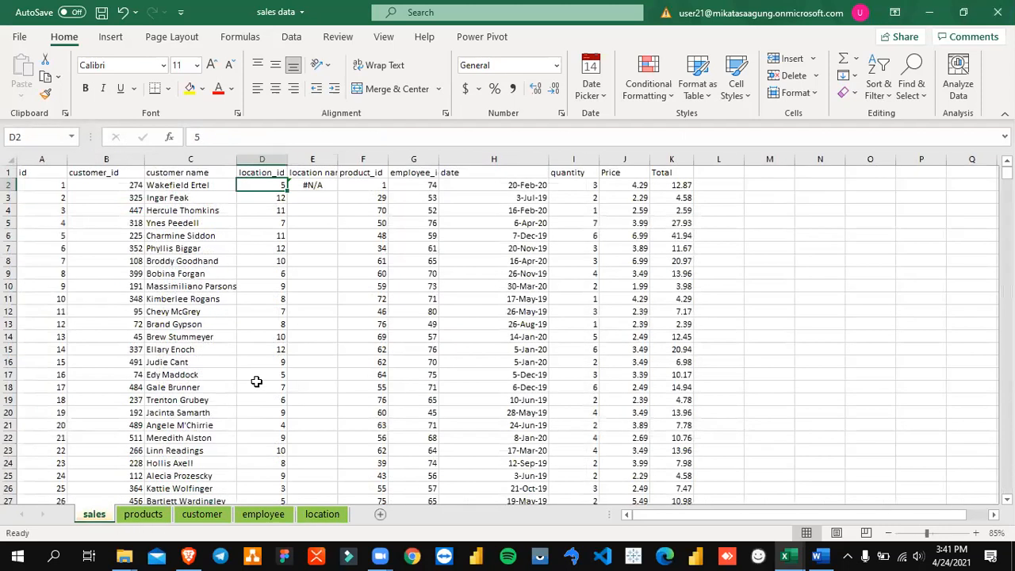
Step: Check the E2 lookup formula against the id column of the location sheet and the product_id column of the products sheet
{"action": "left_click", "coordinate": [322, 188]}
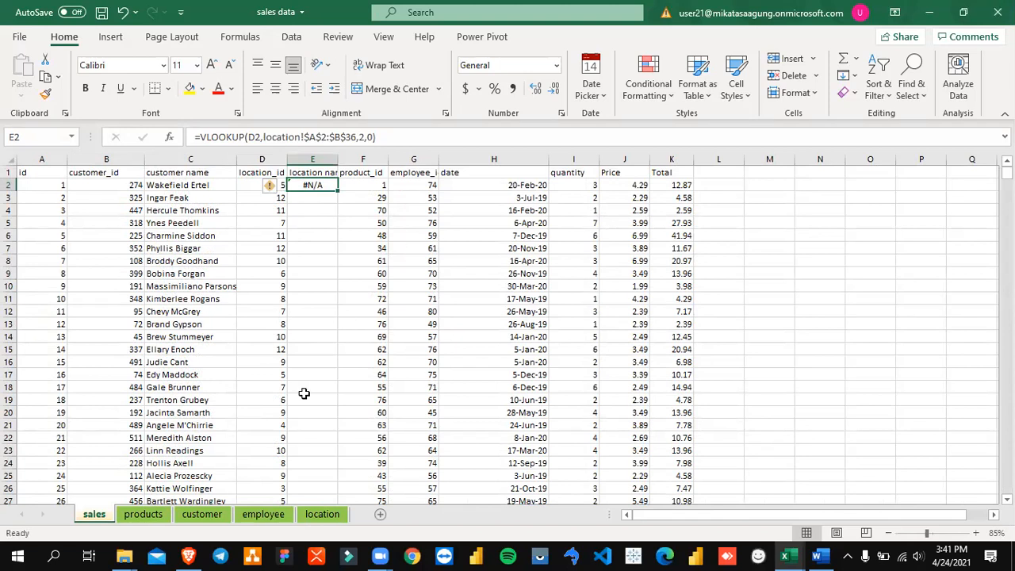
{"action": "left_click", "coordinate": [325, 515]}
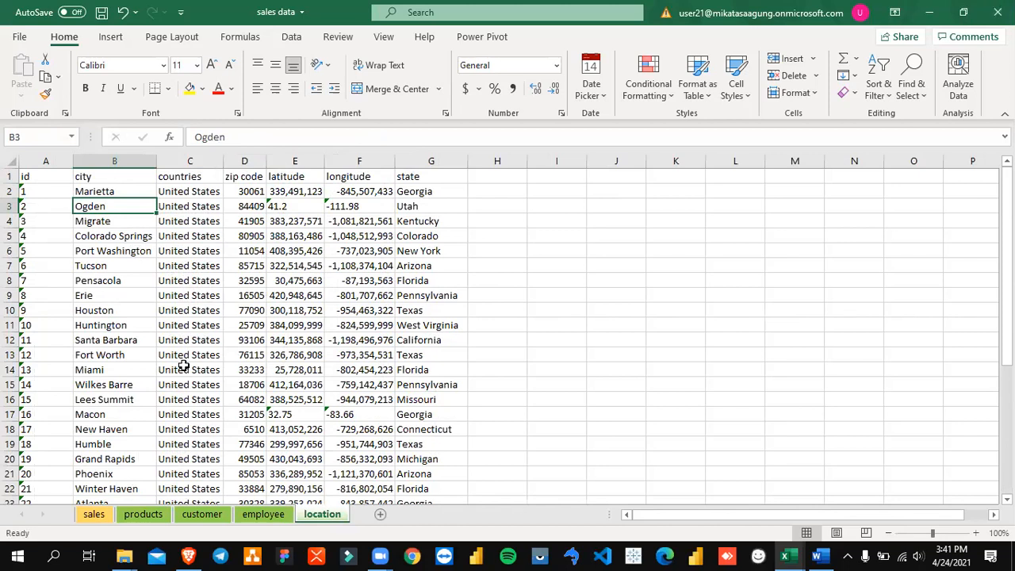
{"action": "left_click", "coordinate": [49, 191]}
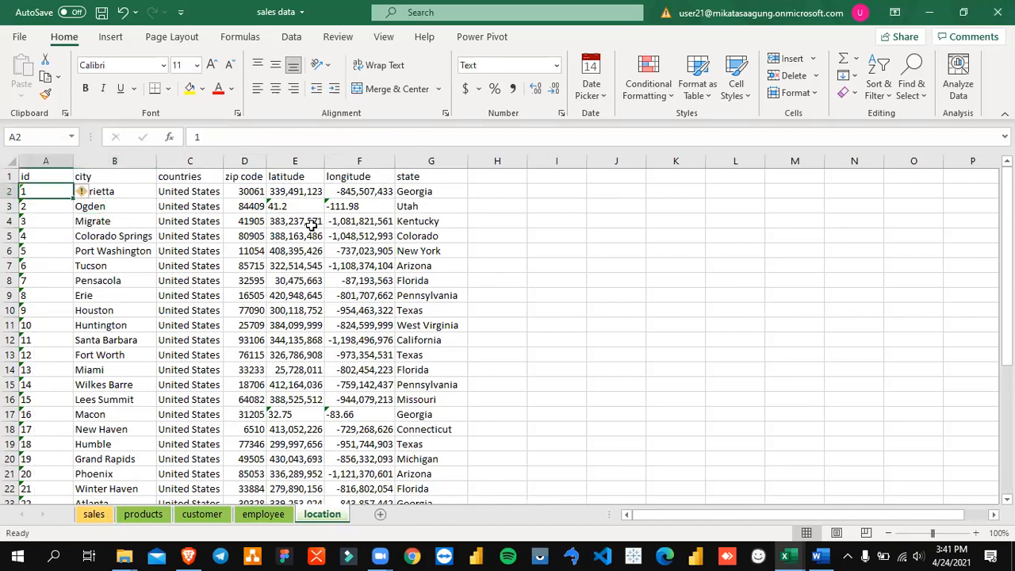
{"action": "left_click", "coordinate": [151, 514]}
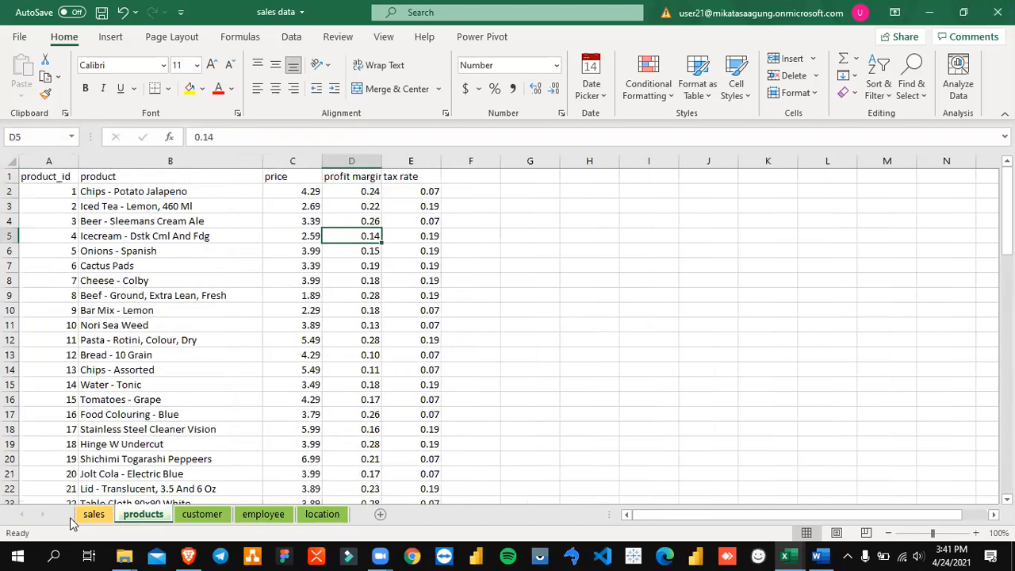
Step: Clear the VLOOKUP formula from cell E2 of the sales sheet
{"action": "left_click", "coordinate": [88, 513]}
{"action": "left_click", "coordinate": [292, 286]}
{"action": "left_click", "coordinate": [321, 185]}
{"action": "key", "text": "Delete"}
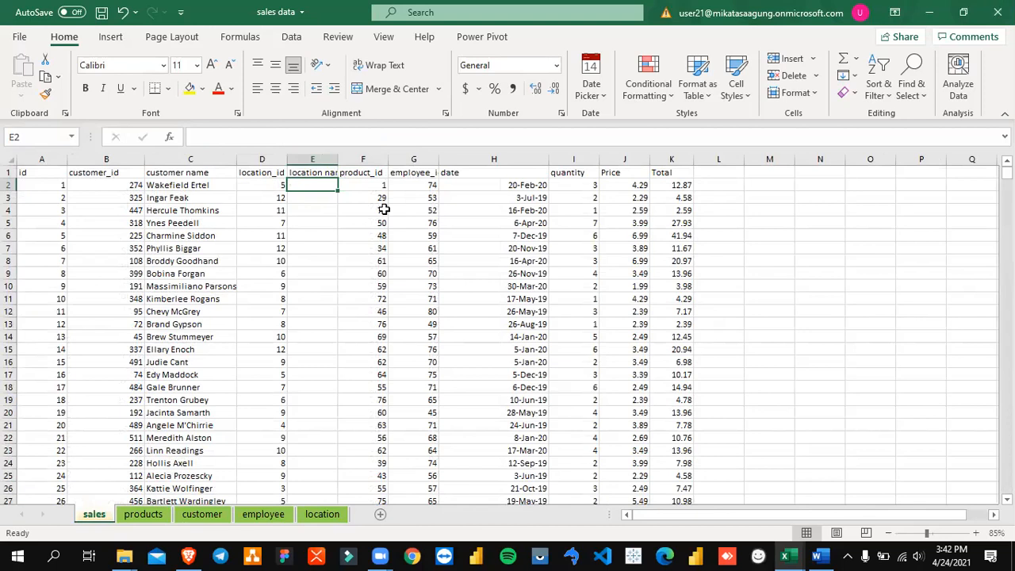
Step: Inspect the content of the first id cell, A2, on the location sheet and return to the sales sheet
{"action": "left_click", "coordinate": [340, 515]}
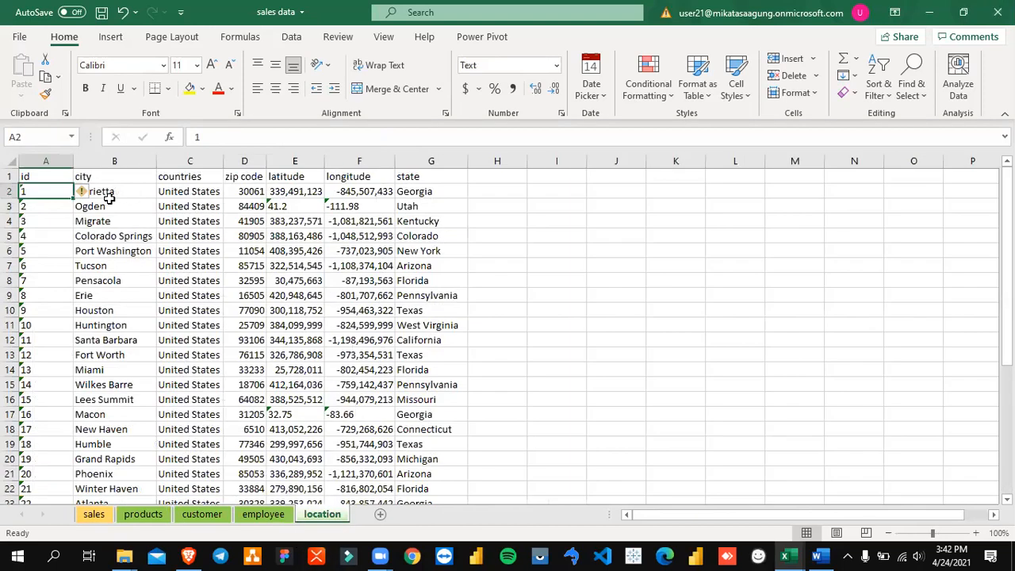
{"action": "key", "text": "F2"}
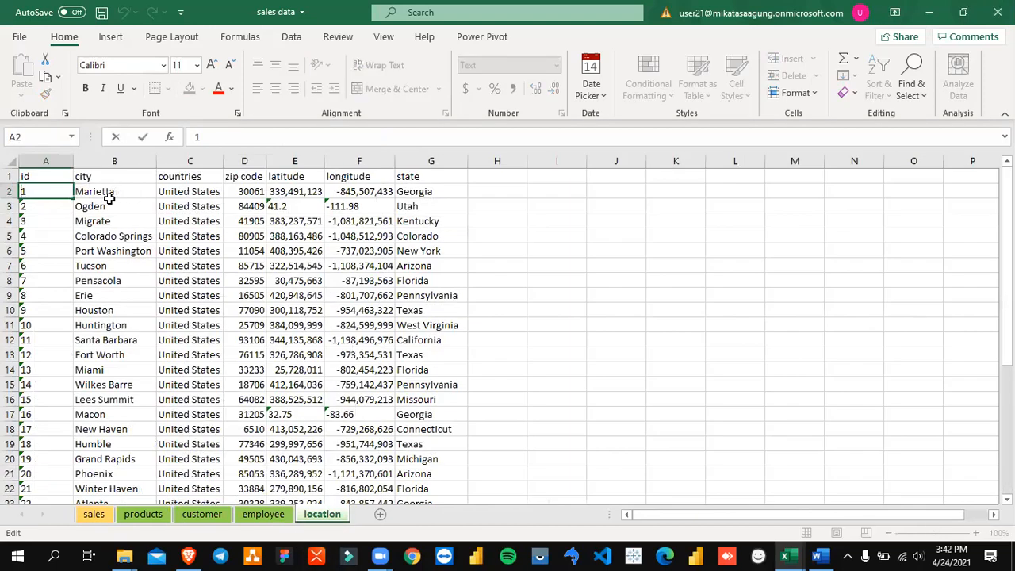
{"action": "key", "text": "Escape"}
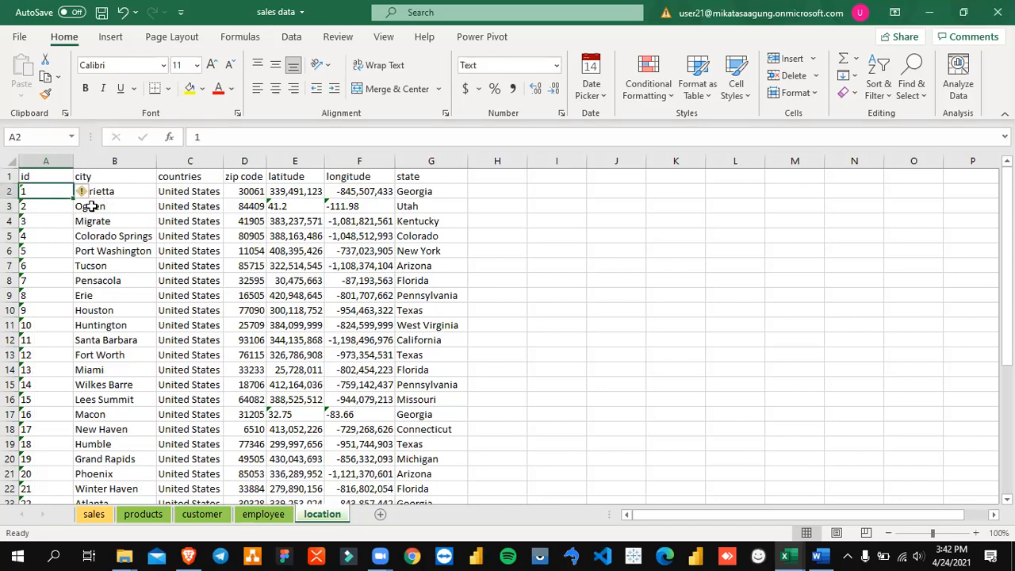
{"action": "left_click", "coordinate": [95, 515]}
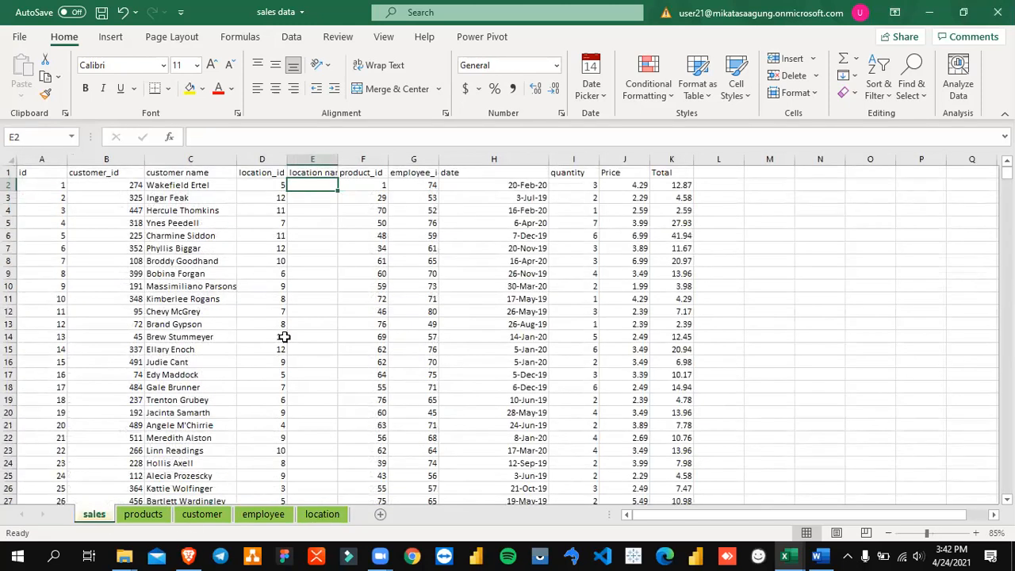
Step: Start a new VLOOKUP formula in the empty cell E2 with D2 as its lookup value
{"action": "type", "text": "=vlookup("}
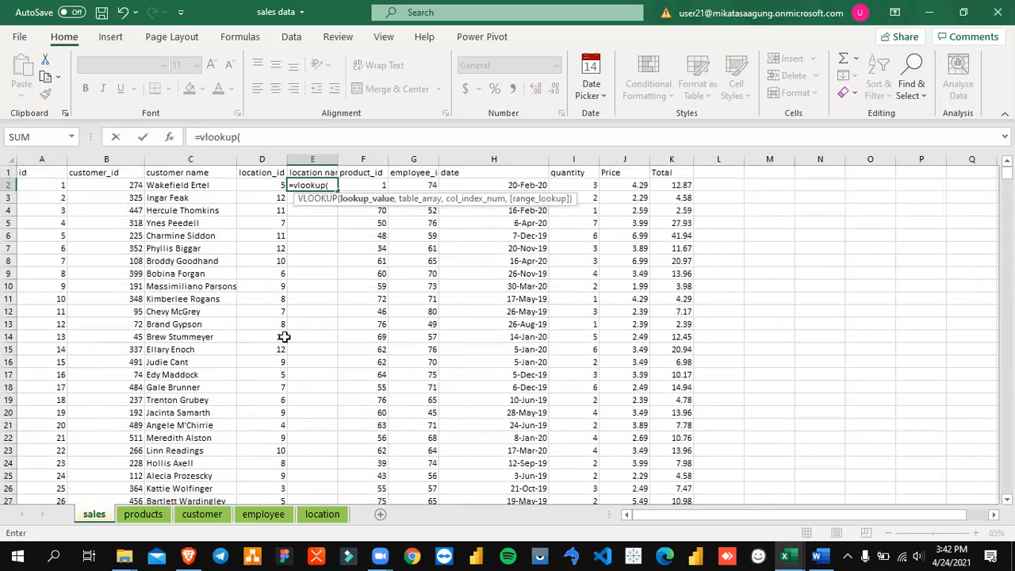
{"action": "key", "text": "Left"}
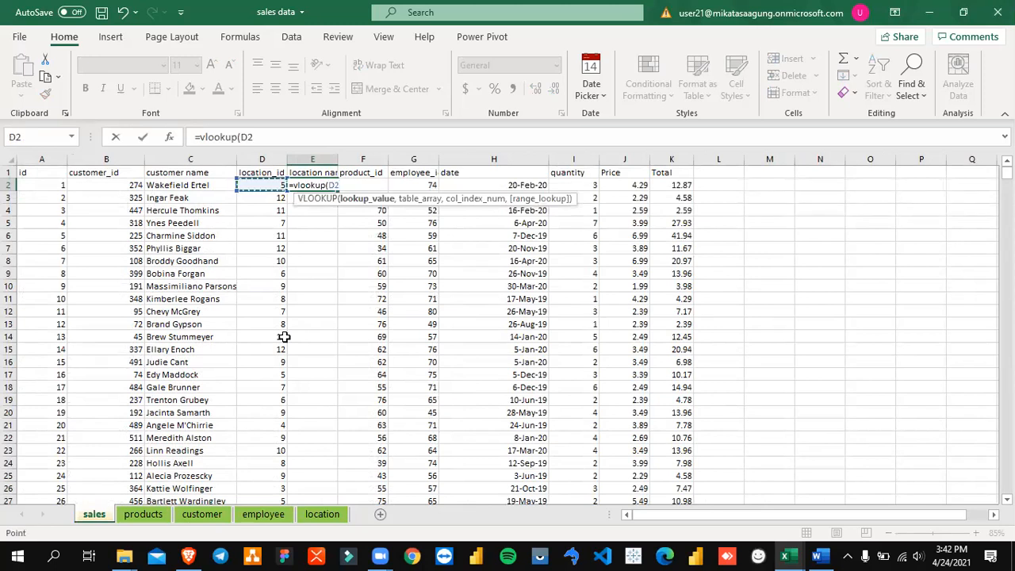
{"action": "type", "text": ","}
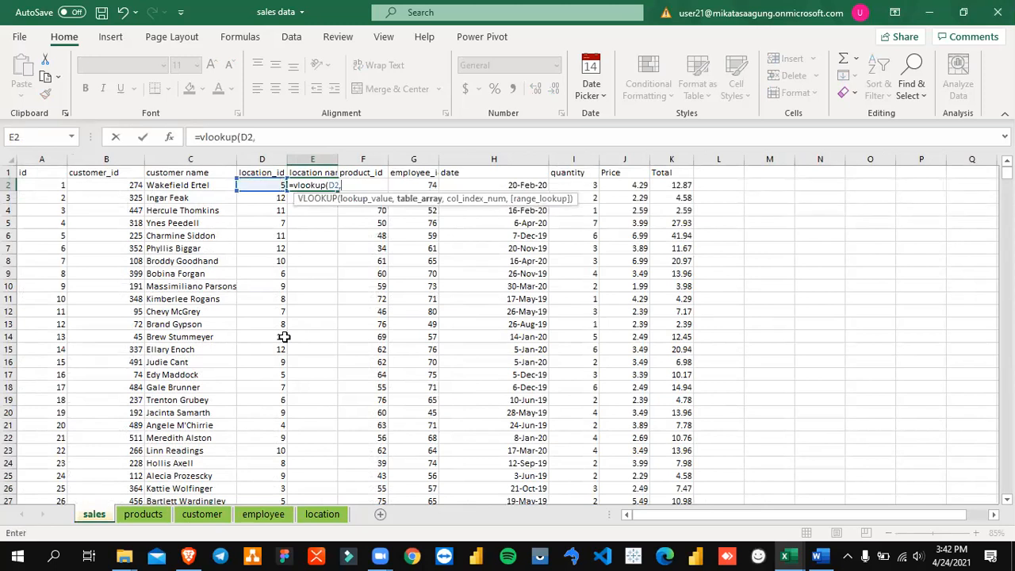
Step: Finish the new VLOOKUP with the locked table array location!$A$2:$B$36, column index 1 and range lookup 0
{"action": "left_click", "coordinate": [314, 516]}
{"action": "left_click", "coordinate": [94, 193]}
{"action": "key", "text": "Left"}
{"action": "key", "text": "shift+Right"}
{"action": "key", "text": "ctrl+shift+Down"}
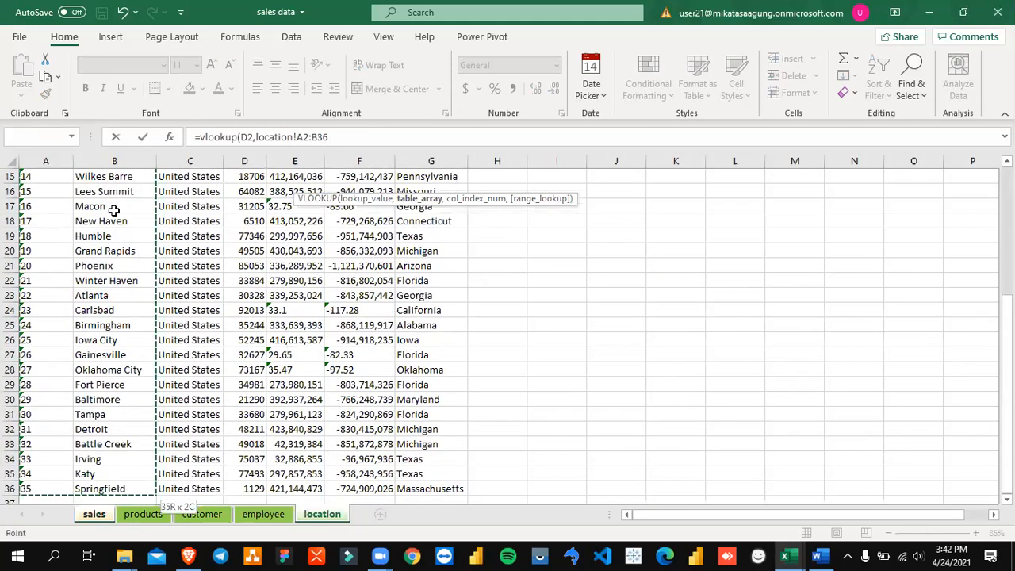
{"action": "key", "text": "F4"}
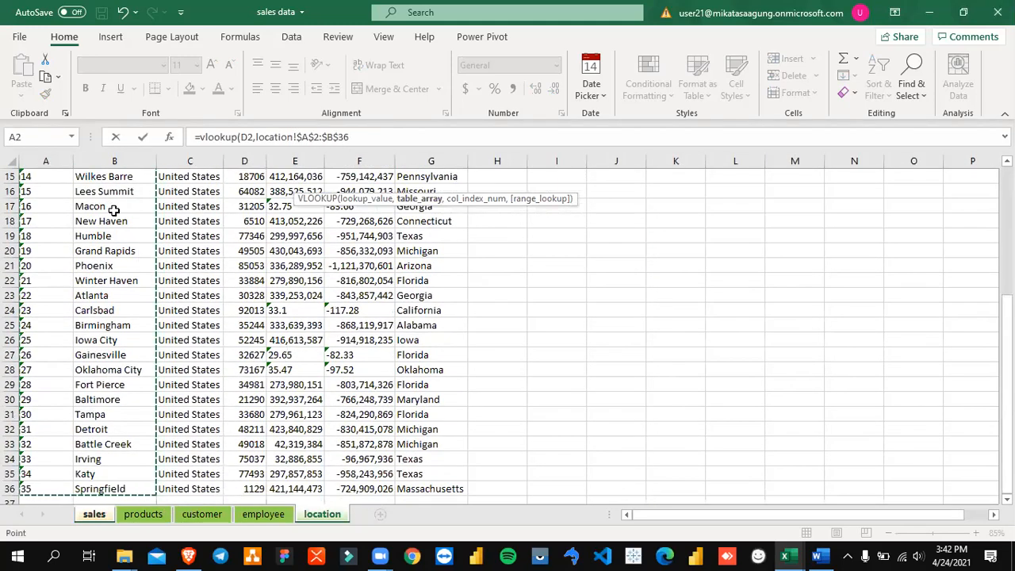
{"action": "type", "text": ",1,"}
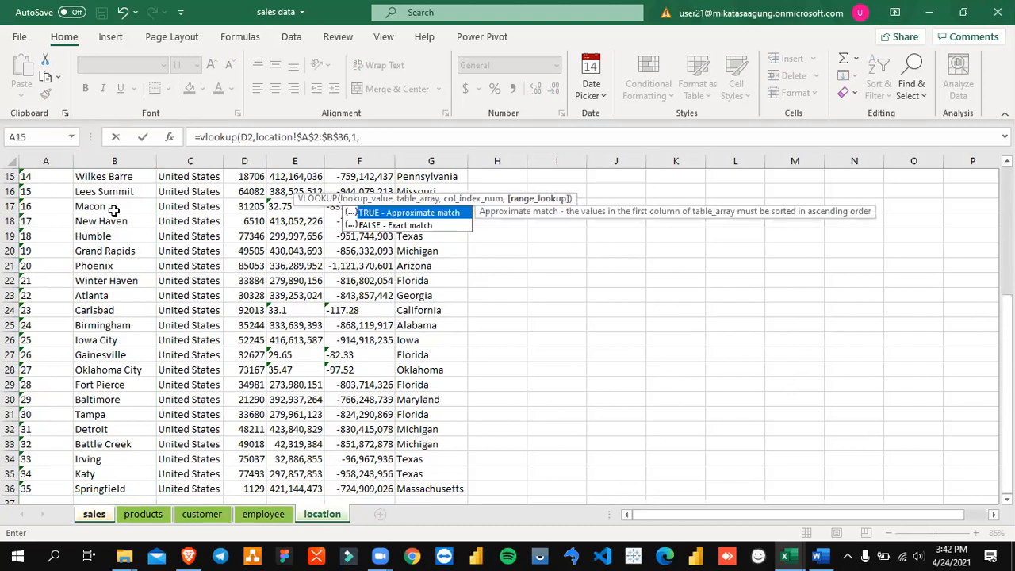
{"action": "type", "text": "0"}
{"action": "key", "text": "Return"}
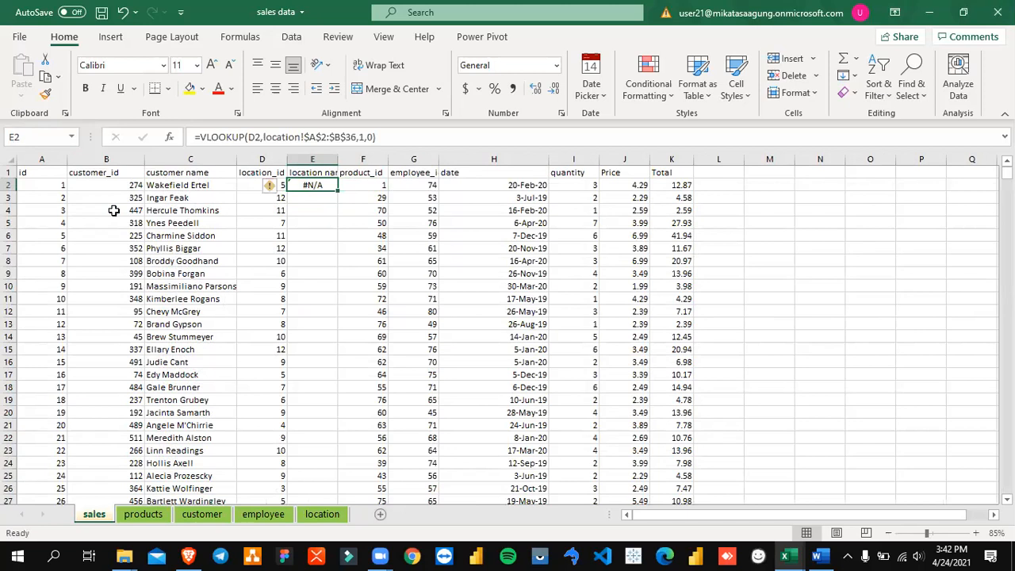
Step: Clear the formula in E2 and delete the whole location name column from the sales sheet
{"action": "double_click", "coordinate": [340, 161]}
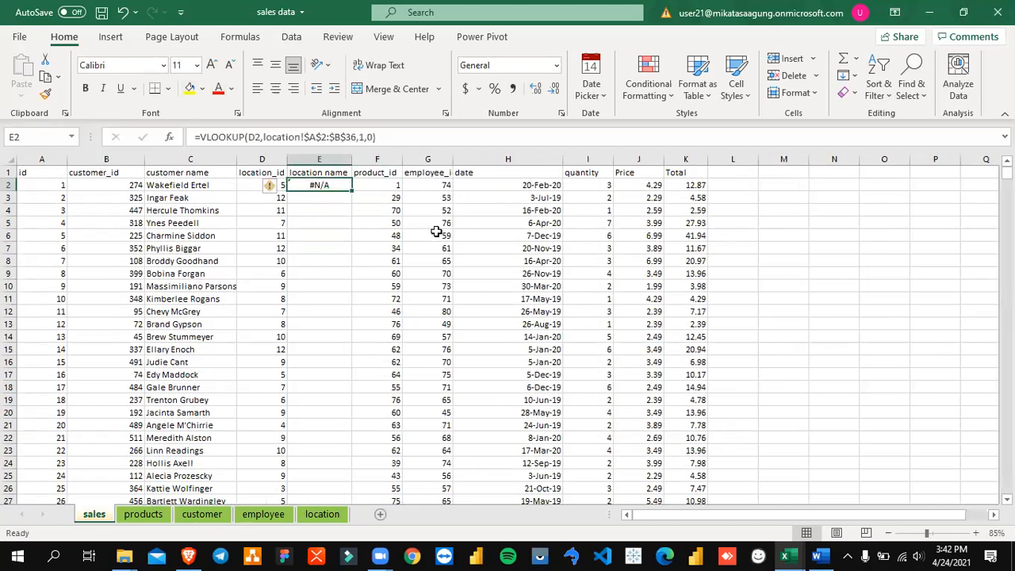
{"action": "key", "text": "Delete"}
{"action": "left_click", "coordinate": [325, 161]}
{"action": "right_click", "coordinate": [325, 161]}
{"action": "left_click", "coordinate": [380, 305]}
{"action": "left_click", "coordinate": [273, 192]}
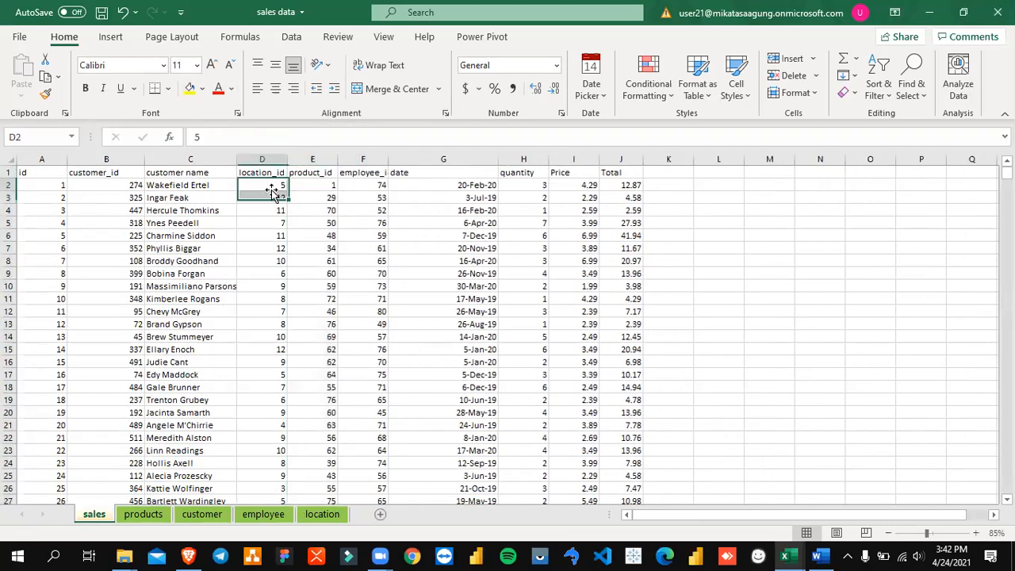
Step: Insert a blank column before employee_id on the sales sheet and head it "product name"
{"action": "left_click", "coordinate": [365, 160]}
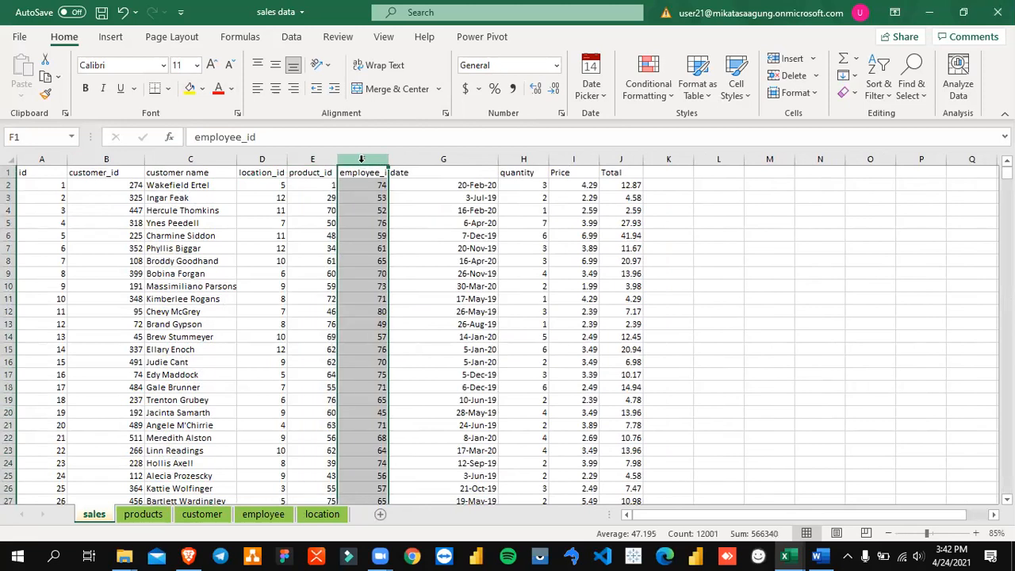
{"action": "right_click", "coordinate": [365, 161]}
{"action": "left_click", "coordinate": [413, 287]}
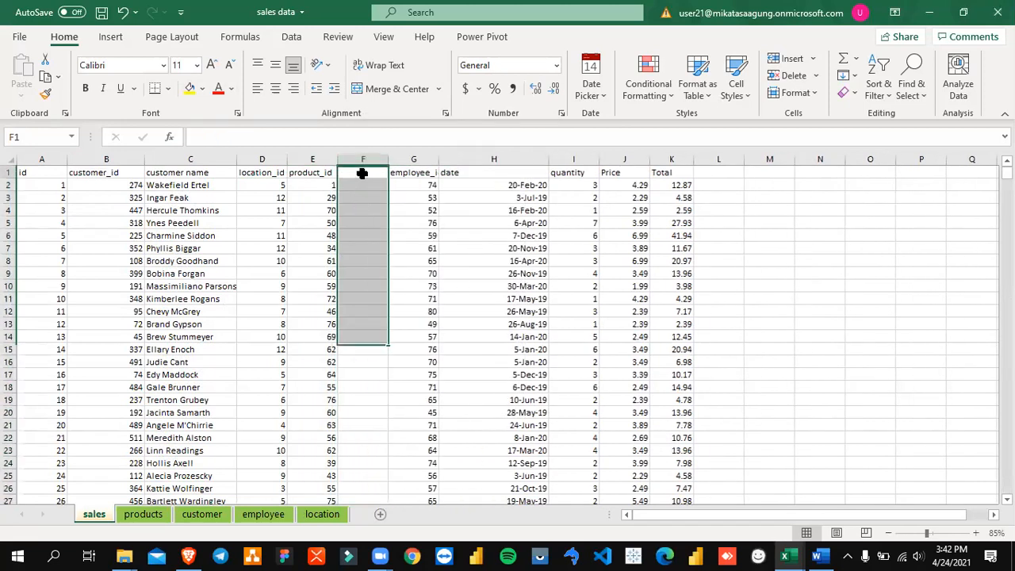
{"action": "type", "text": "product name"}
{"action": "key", "text": "Return"}
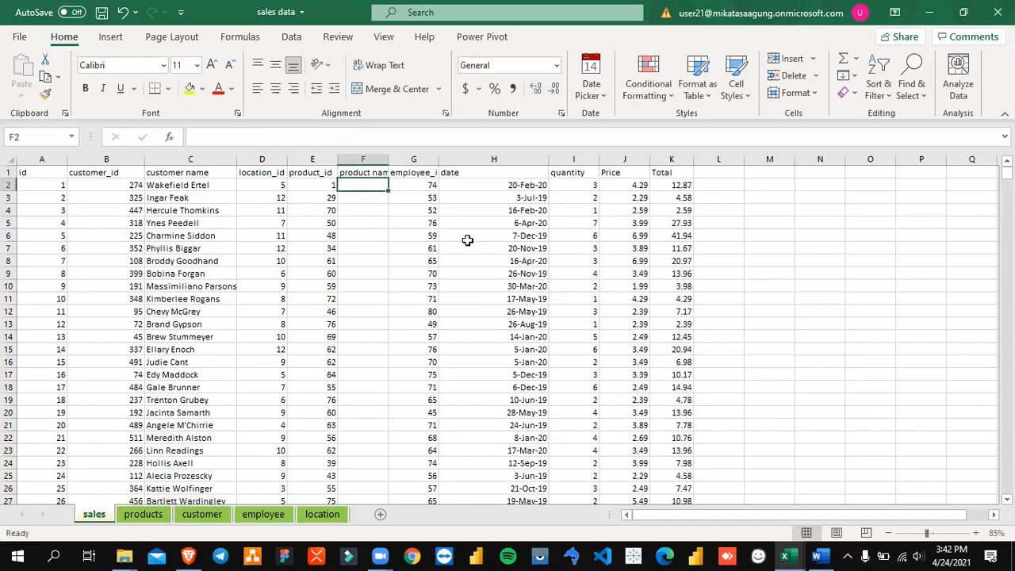
Step: Start a VLOOKUP in F2 with lookup value E2 and the locked table array products!$A$2:$B$81
{"action": "type", "text": "=vlookup("}
{"action": "key", "text": "Left"}
{"action": "type", "text": ","}
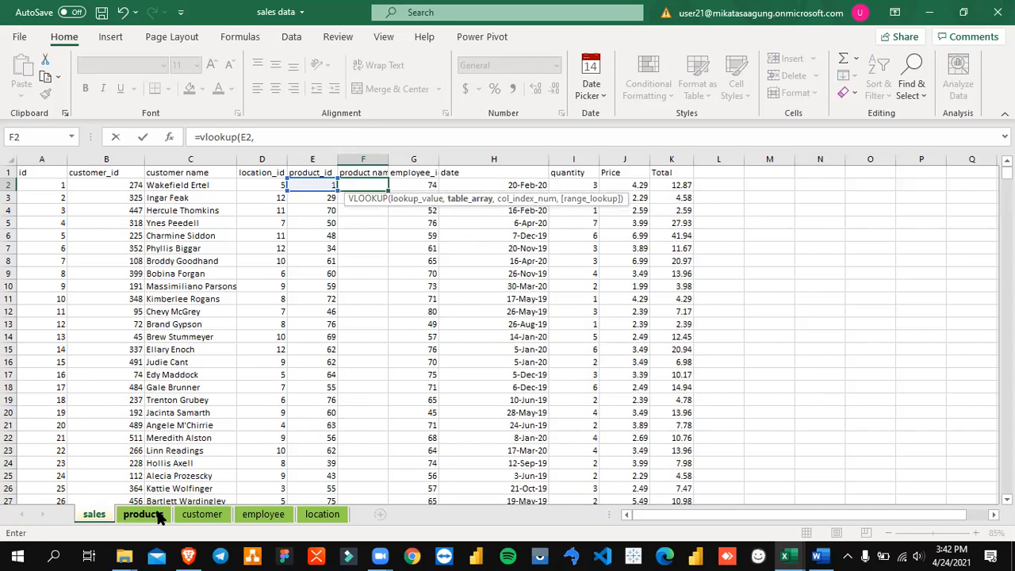
{"action": "left_click", "coordinate": [159, 516]}
{"action": "left_click", "coordinate": [234, 325]}
{"action": "key", "text": "Up"}
{"action": "key", "text": "Up"}
{"action": "key", "text": "Up"}
{"action": "key", "text": "Up"}
{"action": "key", "text": "Up"}
{"action": "key", "text": "Up"}
{"action": "key", "text": "Up"}
{"action": "key", "text": "Up"}
{"action": "key", "text": "Up"}
{"action": "key", "text": "Left"}
{"action": "scroll", "coordinate": [236, 327], "scroll_direction": "down", "scroll_amount": 4}
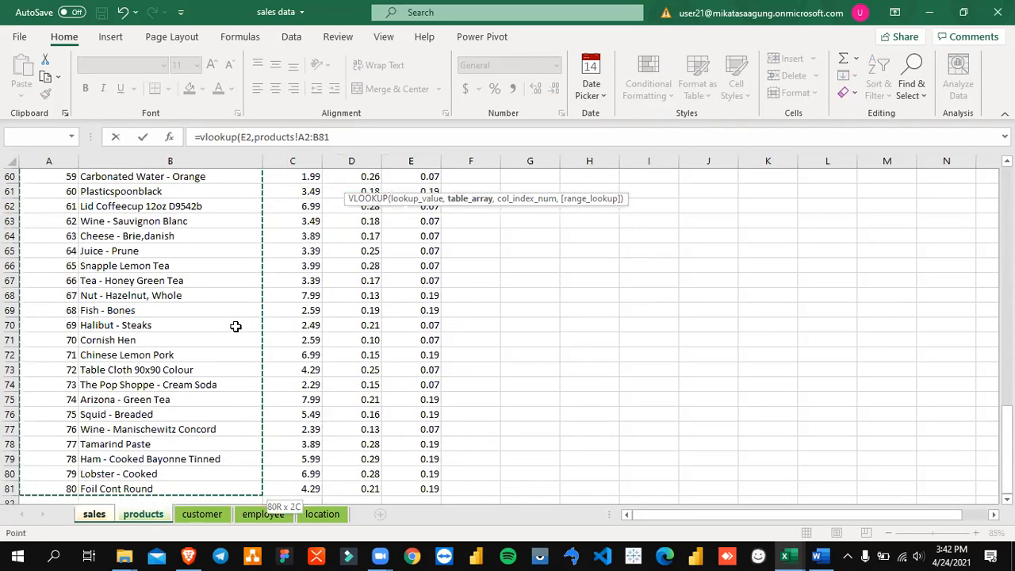
{"action": "key", "text": "F4"}
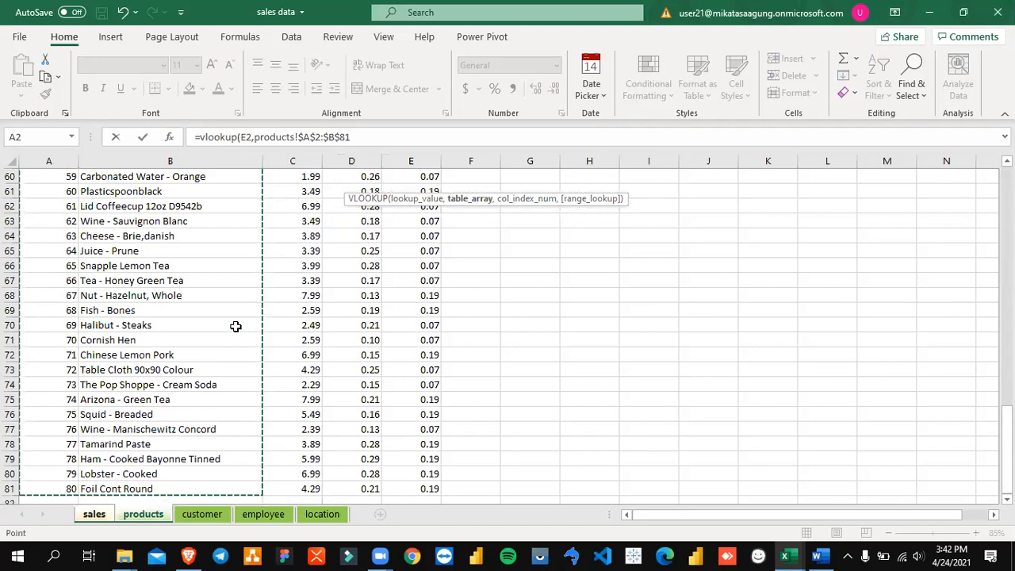
Step: Complete the VLOOKUP with column index 2 and range lookup 0
{"action": "type", "text": ",2,0"}
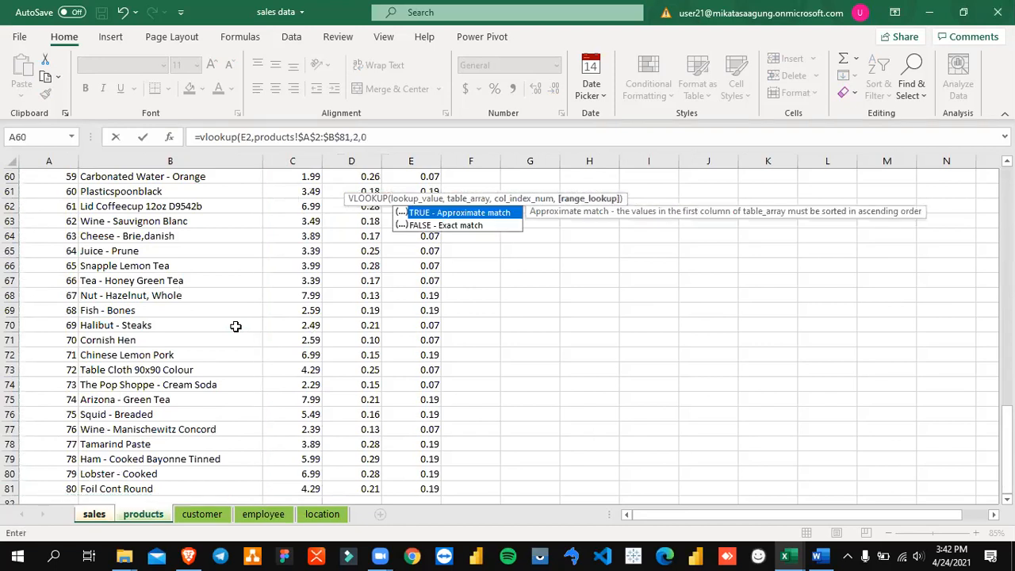
{"action": "type", "text": ")"}
{"action": "key", "text": "Return"}
Step: Copy the F2 lookup formula down the product name column through row 12001 and return to the header
{"action": "key", "text": "Up"}
{"action": "key", "text": "ctrl+c"}
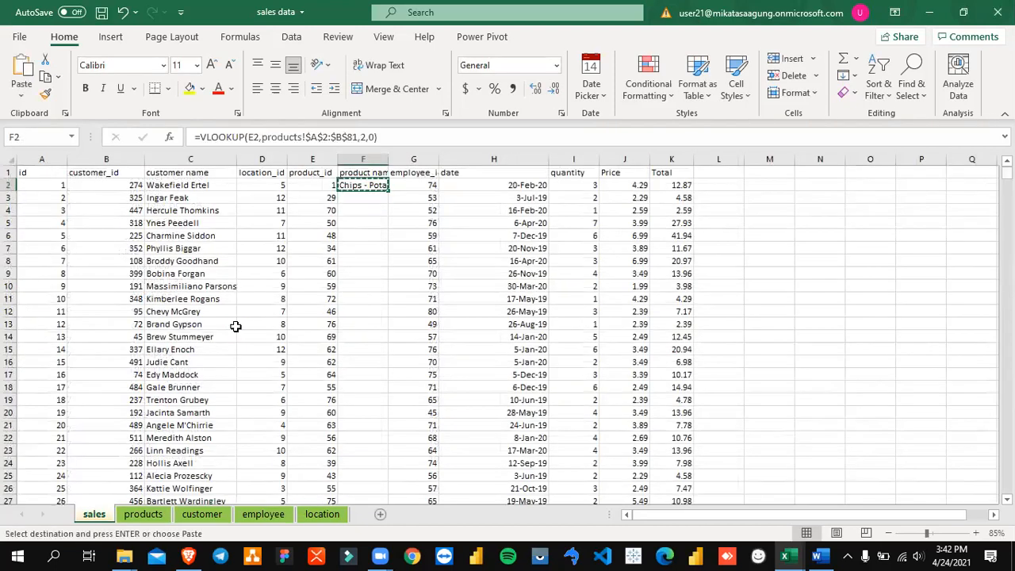
{"action": "key", "text": "Left"}
{"action": "key", "text": "ctrl+Down"}
{"action": "key", "text": "Right"}
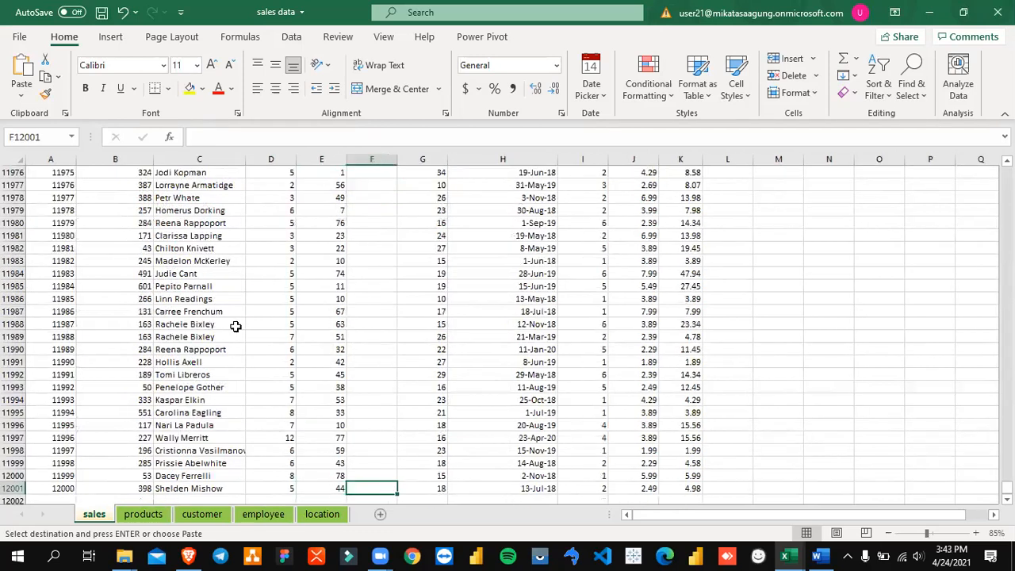
{"action": "key", "text": "ctrl+shift+Up"}
{"action": "key", "text": "ctrl+v"}
{"action": "key", "text": "ctrl+Down"}
{"action": "key", "text": "Up"}
{"action": "key", "text": "ctrl+Up"}
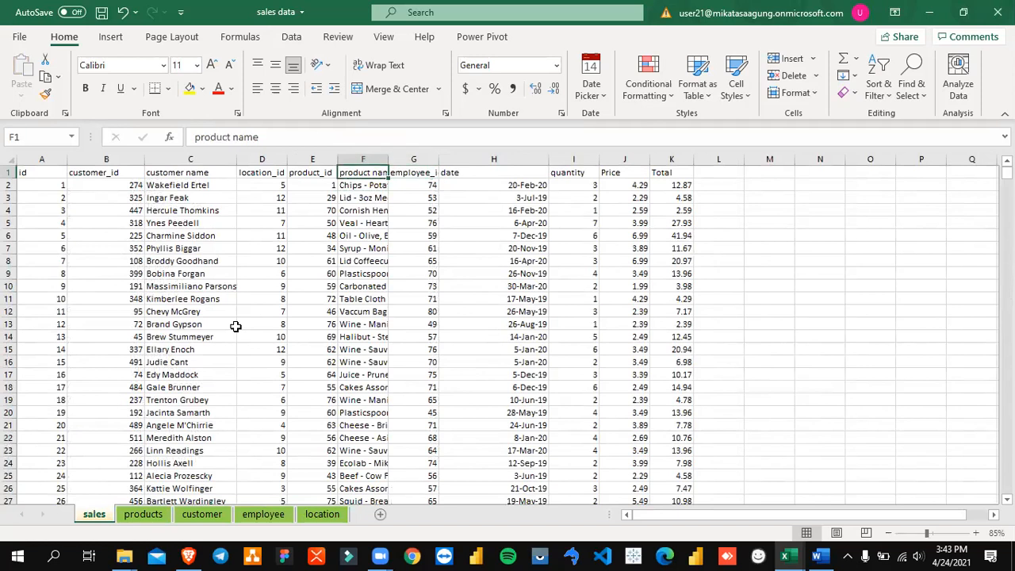
Step: Widen the product name column to fit its contents and check its entries beside location_id
{"action": "double_click", "coordinate": [440, 151]}
{"action": "left_click", "coordinate": [412, 260]}
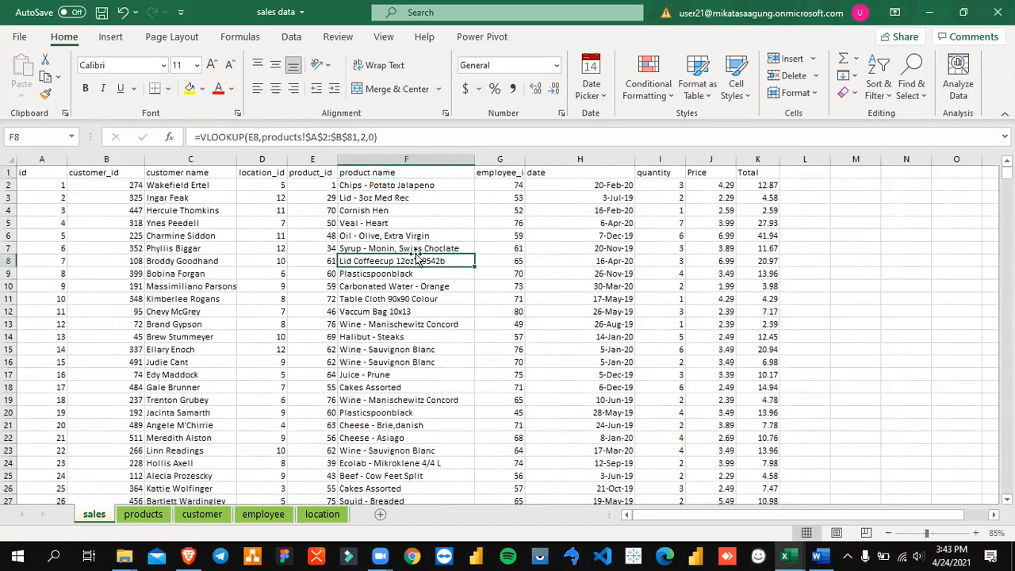
{"action": "left_click_drag", "start_coordinate": [266, 172], "coordinate": [267, 260]}
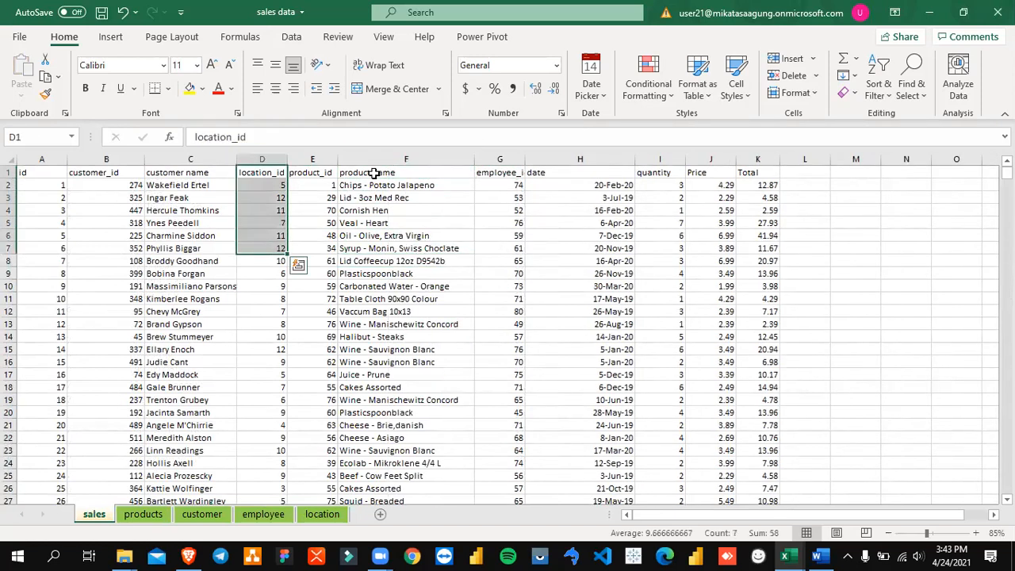
{"action": "left_click", "coordinate": [387, 158]}
{"action": "left_click", "coordinate": [405, 184]}
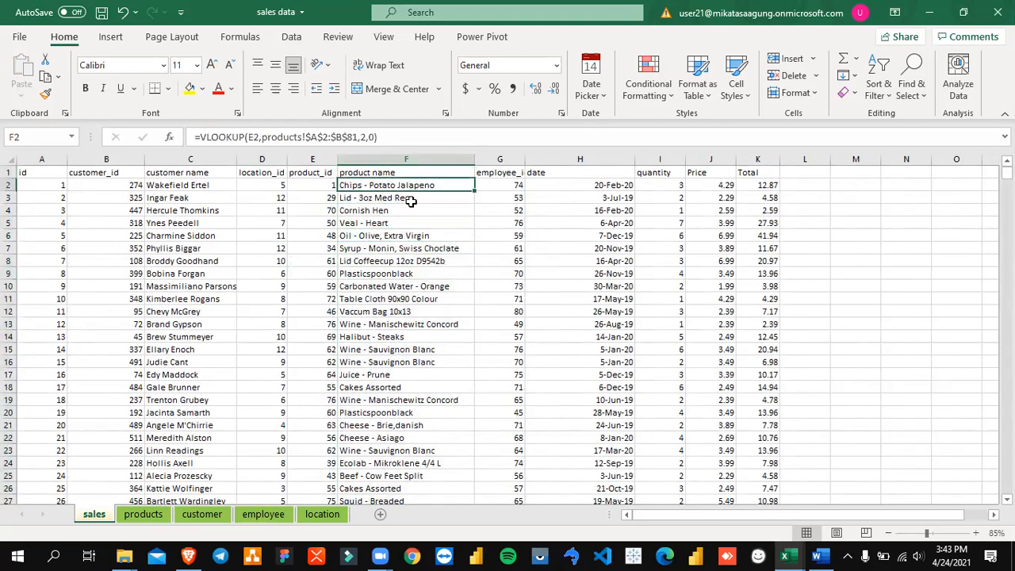
{"action": "left_click", "coordinate": [43, 176]}
{"action": "left_click", "coordinate": [106, 36]}
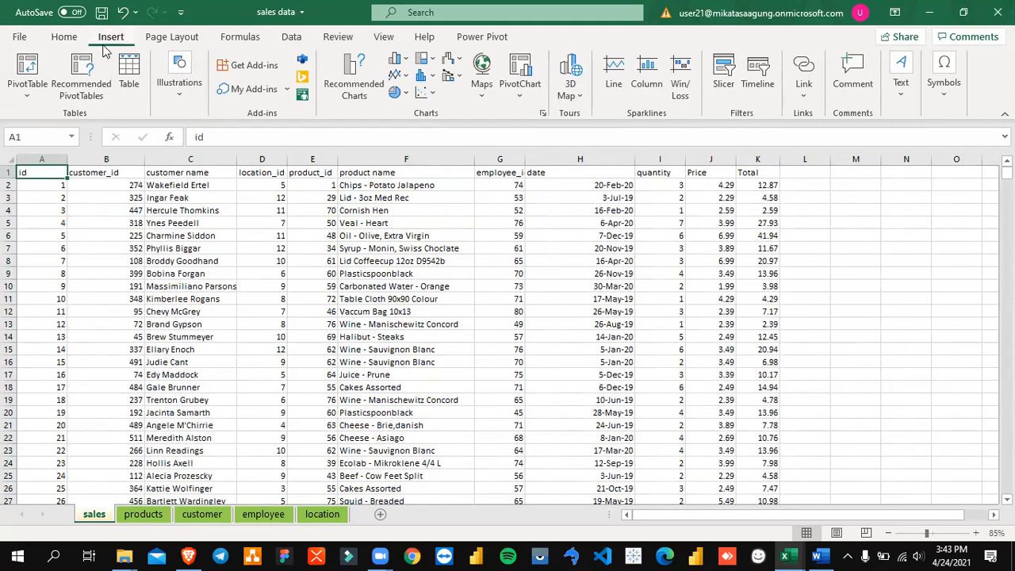
{"action": "left_click", "coordinate": [30, 96]}
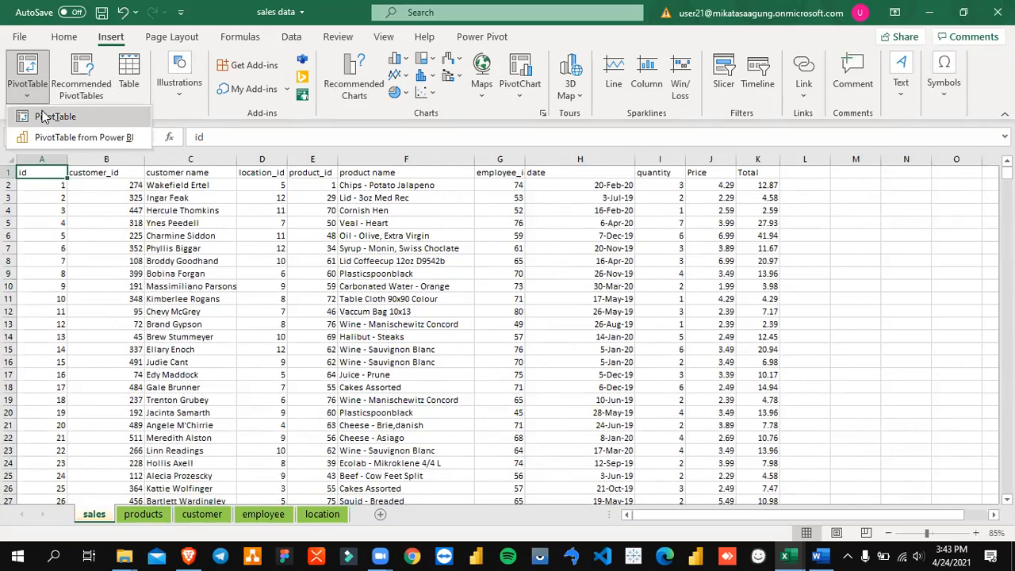
{"action": "left_click", "coordinate": [48, 117]}
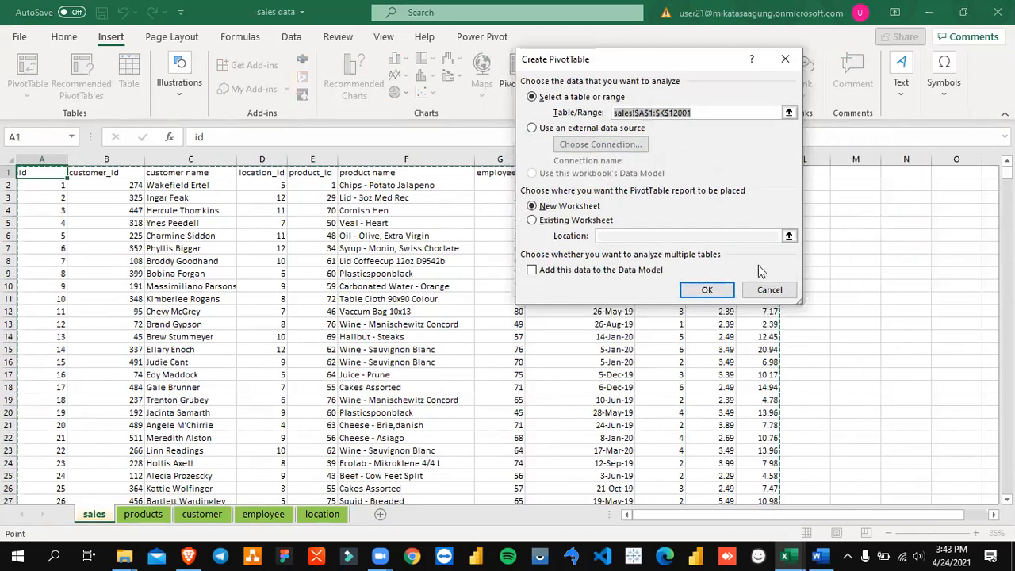
{"action": "left_click", "coordinate": [769, 289]}
Step: Start creating a PivotTable from sales!$A$1:$K$12001 and look over the source rows
{"action": "left_click", "coordinate": [27, 98]}
{"action": "left_click", "coordinate": [37, 117]}
{"action": "left_click_drag", "start_coordinate": [701, 74], "coordinate": [789, 74]}
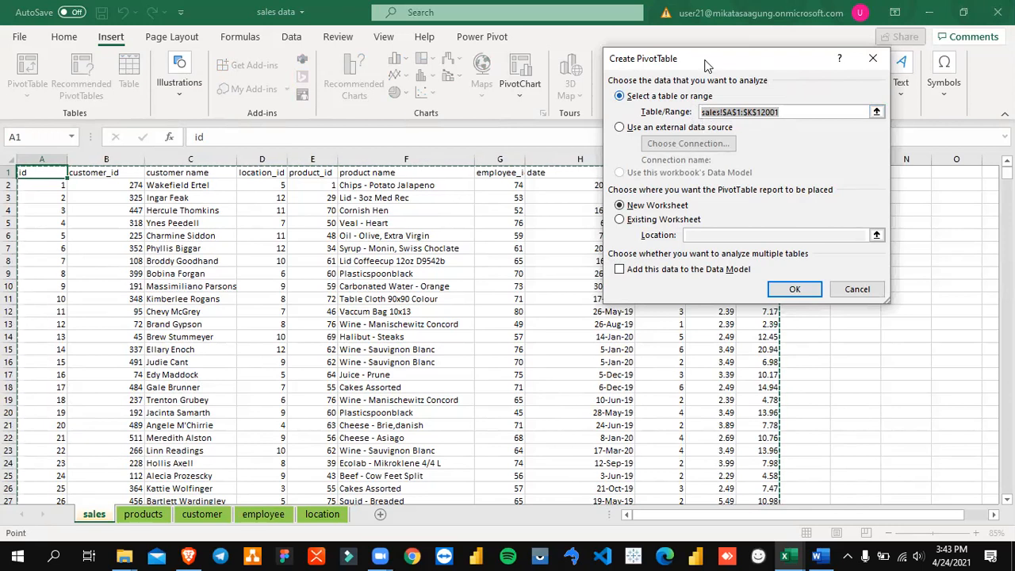
{"action": "left_click_drag", "start_coordinate": [688, 58], "coordinate": [660, 58]}
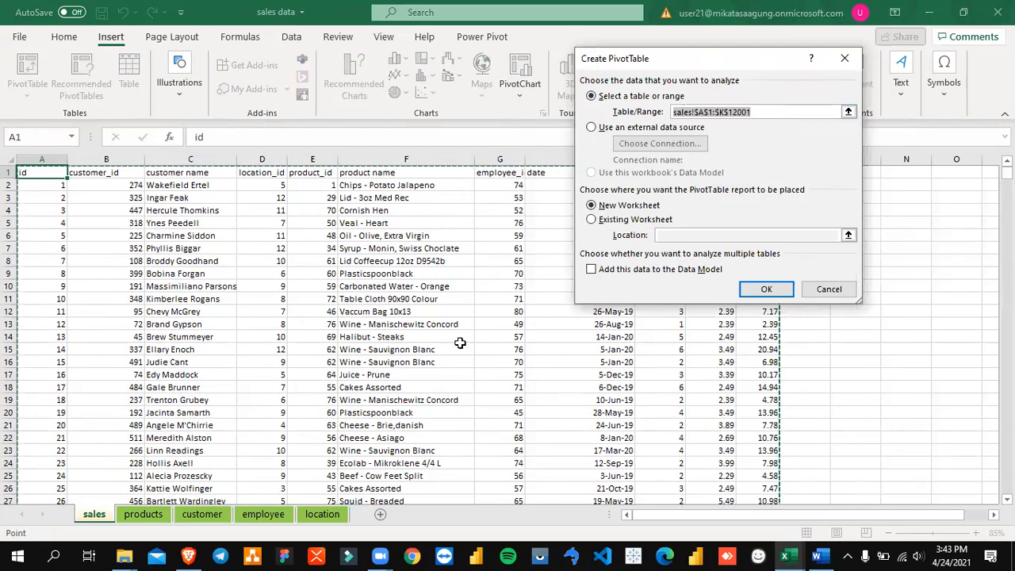
{"action": "scroll", "coordinate": [460, 342], "scroll_direction": "down", "scroll_amount": 12}
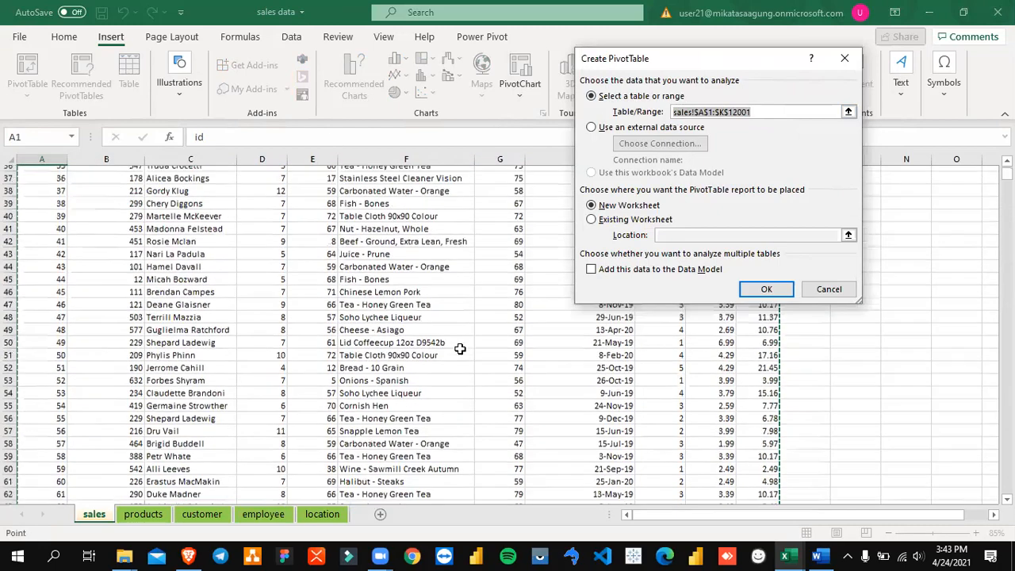
{"action": "scroll", "coordinate": [459, 349], "scroll_direction": "up", "scroll_amount": 12}
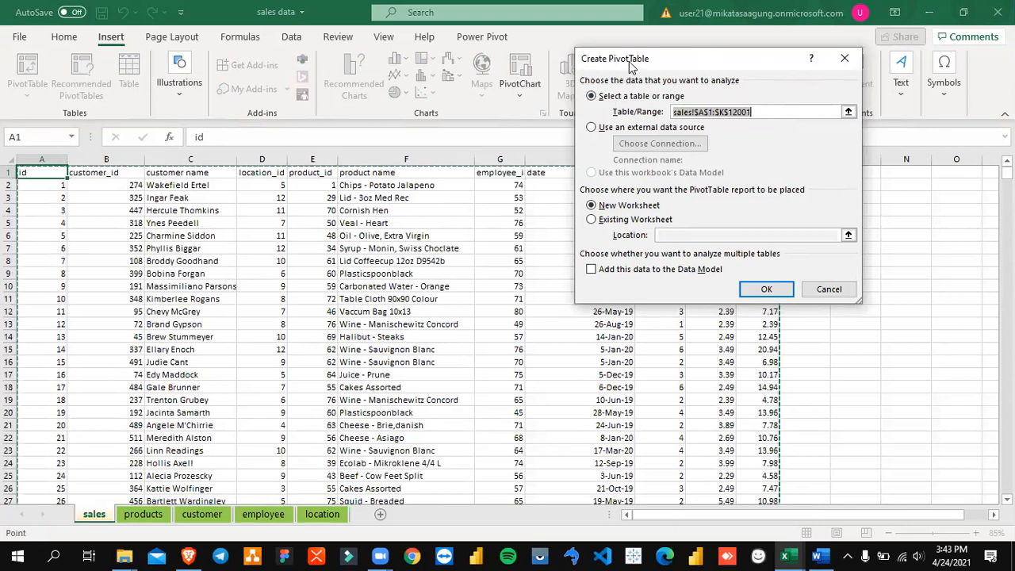
{"action": "left_click_drag", "start_coordinate": [624, 65], "coordinate": [591, 78]}
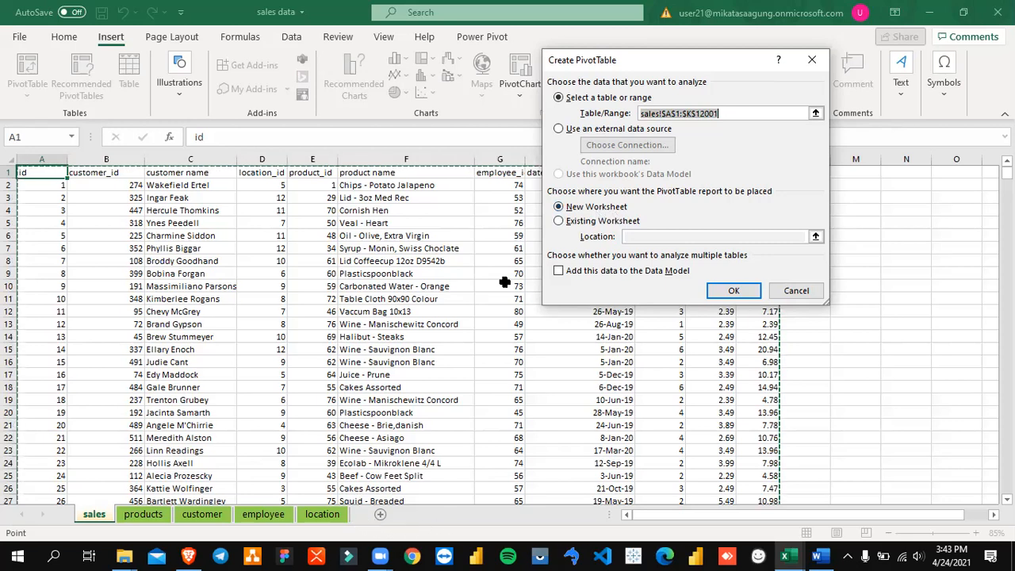
Step: Place the PivotTable on the existing sales worksheet at cell M2 and create it
{"action": "left_click", "coordinate": [631, 225]}
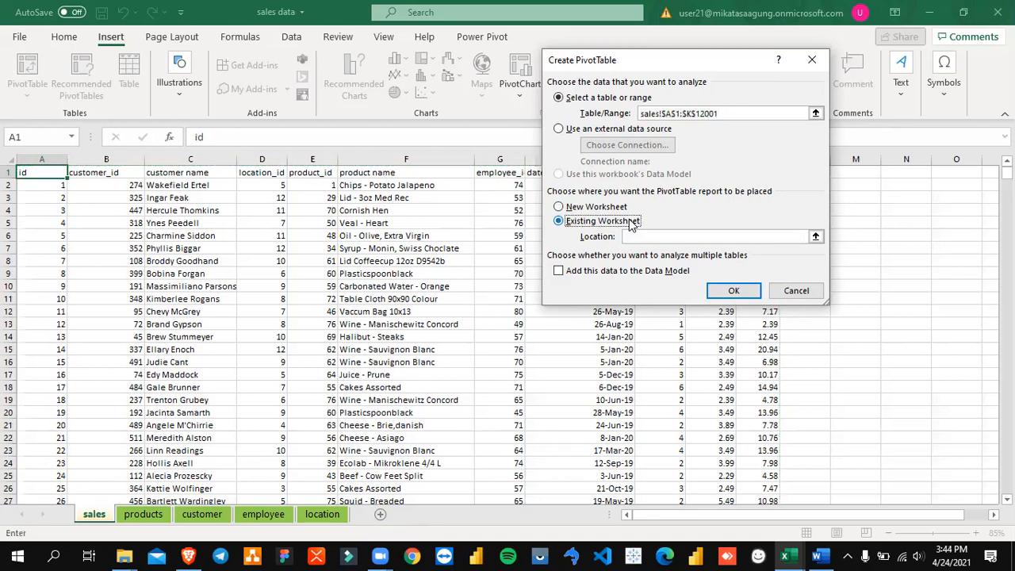
{"action": "left_click", "coordinate": [815, 237]}
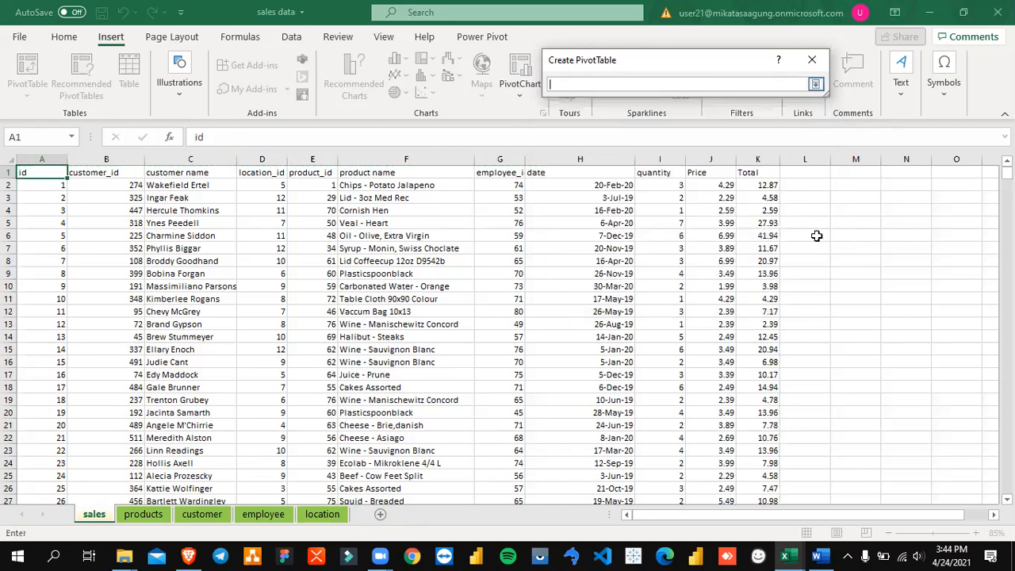
{"action": "left_click", "coordinate": [815, 84]}
{"action": "left_click", "coordinate": [815, 236]}
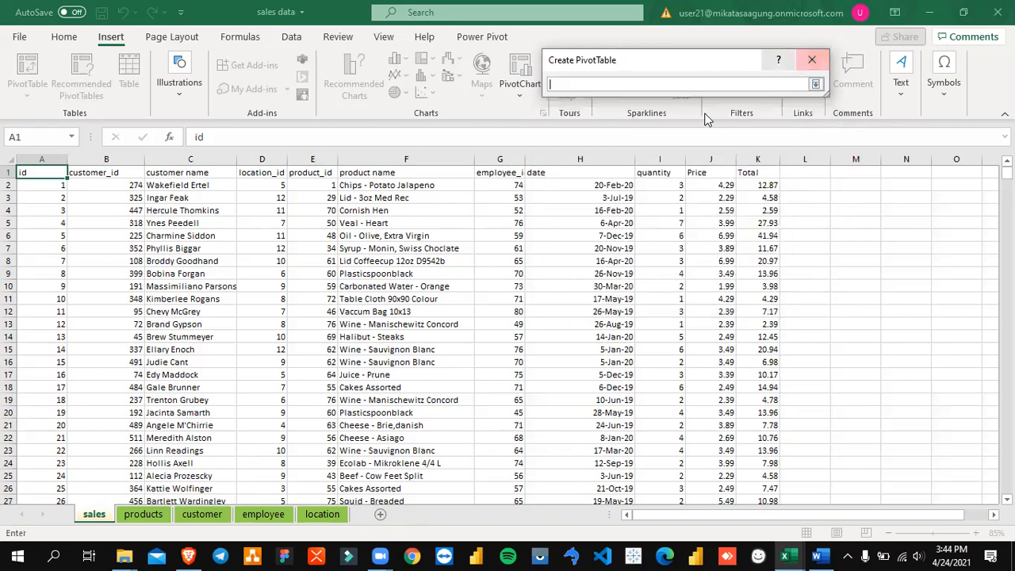
{"action": "left_click_drag", "start_coordinate": [687, 63], "coordinate": [560, 74]}
{"action": "left_click", "coordinate": [856, 185]}
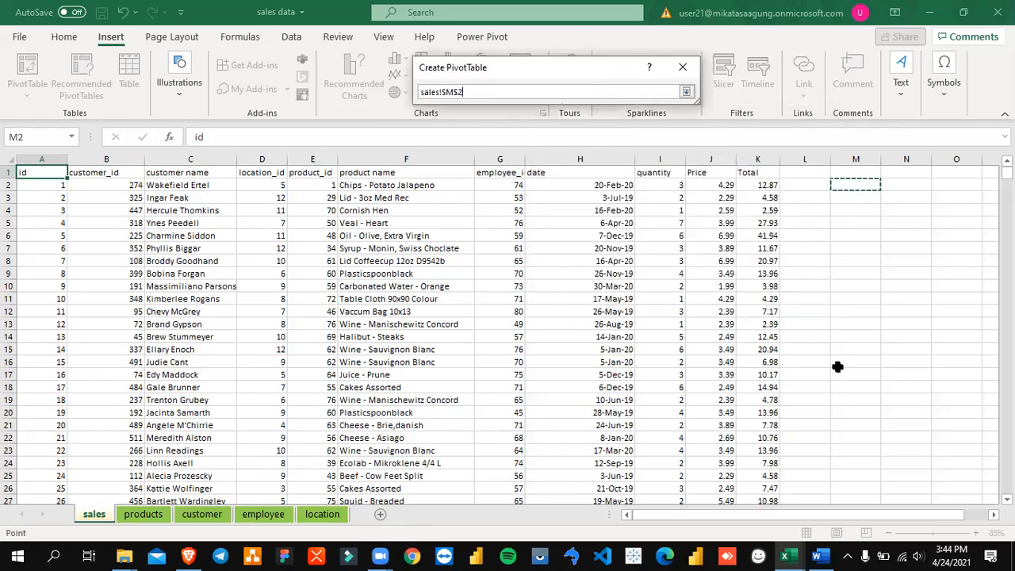
{"action": "left_click", "coordinate": [686, 91]}
{"action": "left_click", "coordinate": [604, 299]}
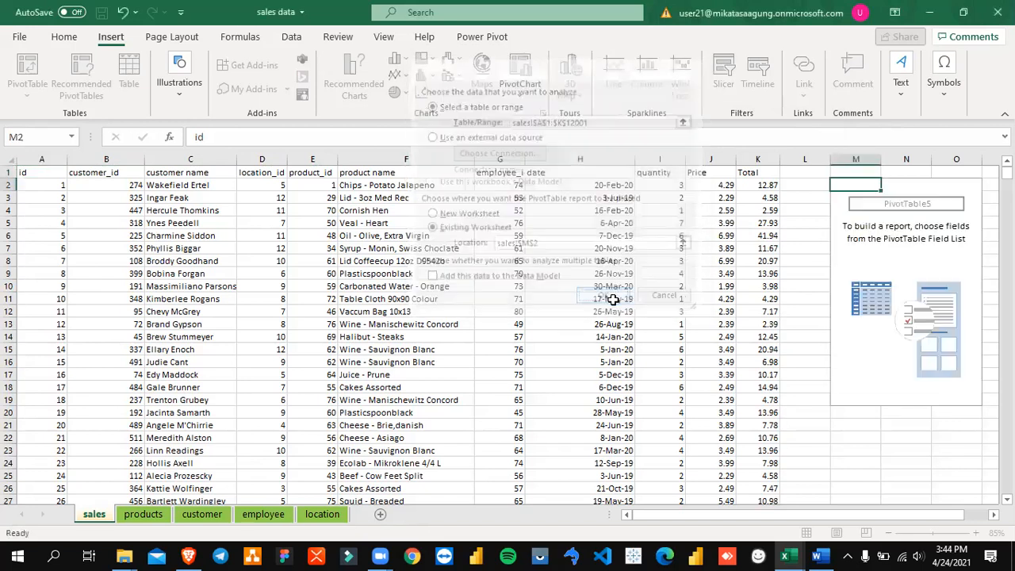
Step: Add product name to the PivotTable's rows and Total to its values
{"action": "left_click_drag", "start_coordinate": [646, 514], "coordinate": [713, 515]}
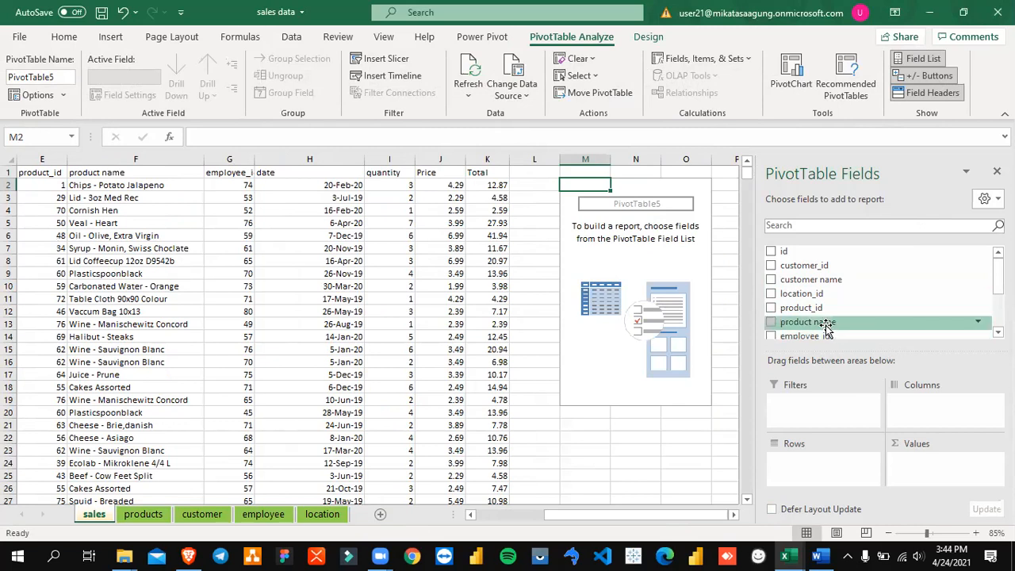
{"action": "left_click_drag", "start_coordinate": [825, 325], "coordinate": [804, 460]}
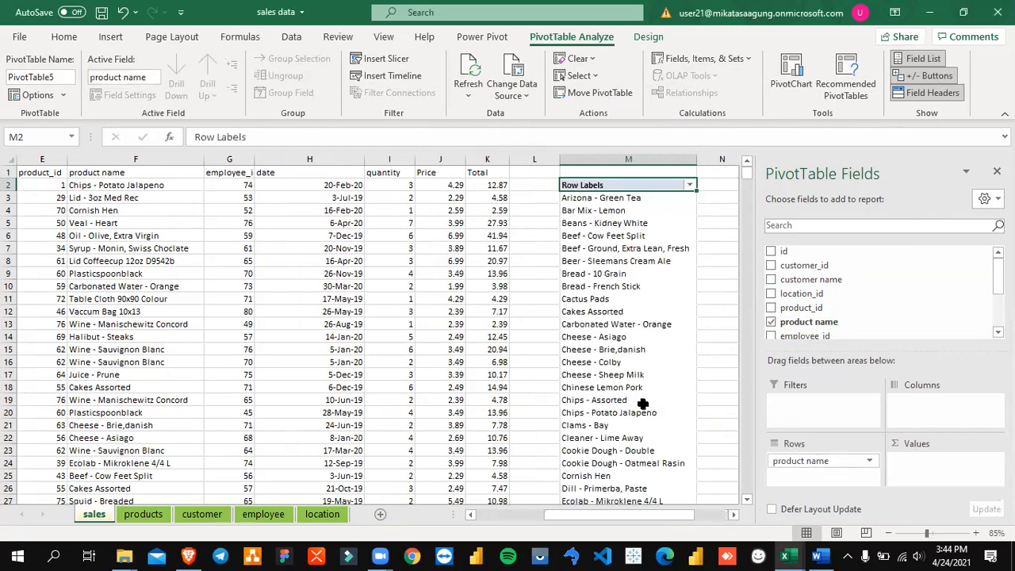
{"action": "scroll", "coordinate": [833, 317], "scroll_direction": "down", "scroll_amount": 3}
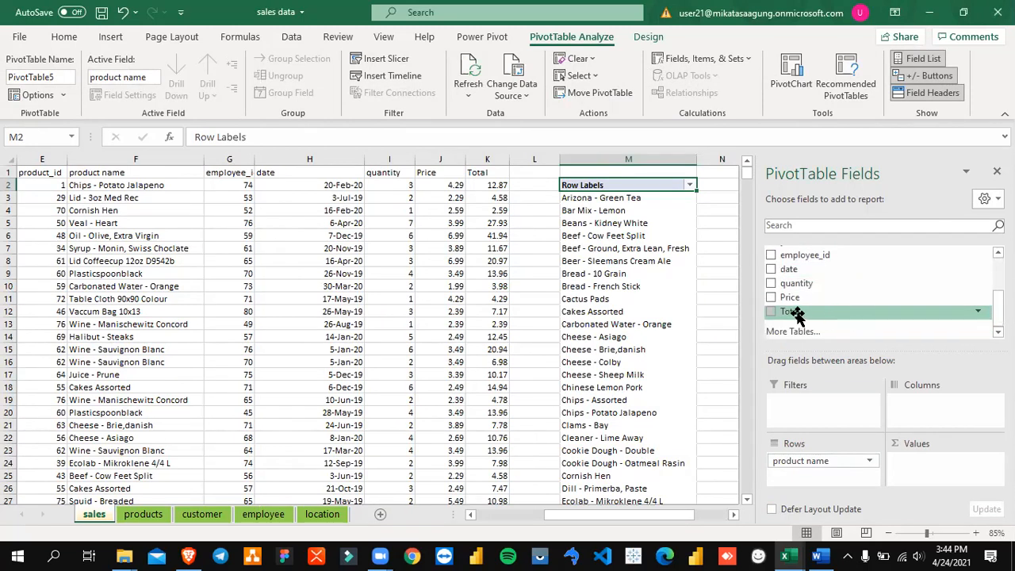
{"action": "left_click_drag", "start_coordinate": [791, 313], "coordinate": [912, 464]}
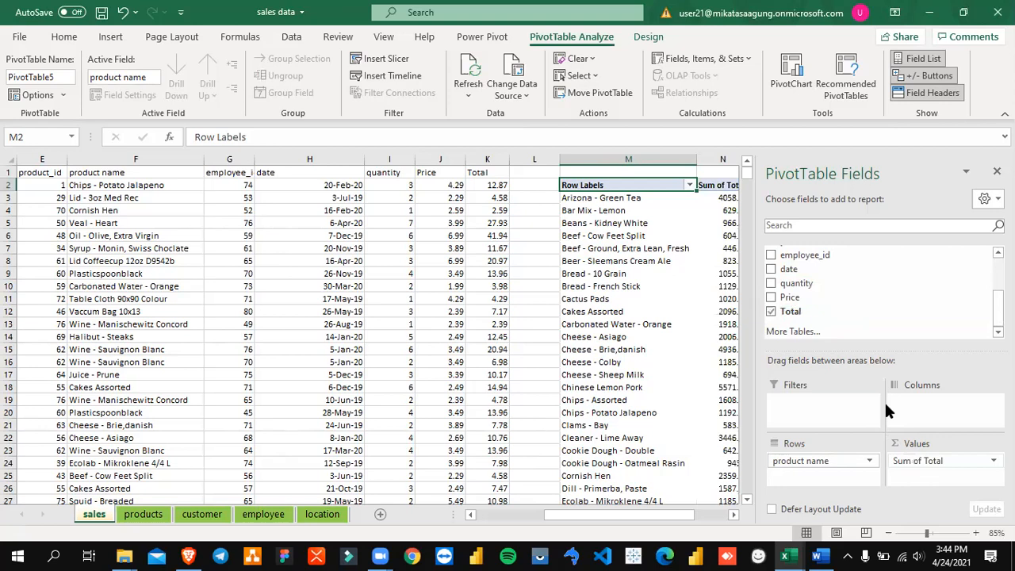
Step: Examine each product's Sum of Total in the PivotTable and look back at the source sales records
{"action": "left_click", "coordinate": [727, 220]}
{"action": "key", "text": "Right"}
{"action": "key", "text": "Right"}
{"action": "key", "text": "Left"}
{"action": "key", "text": "Left"}
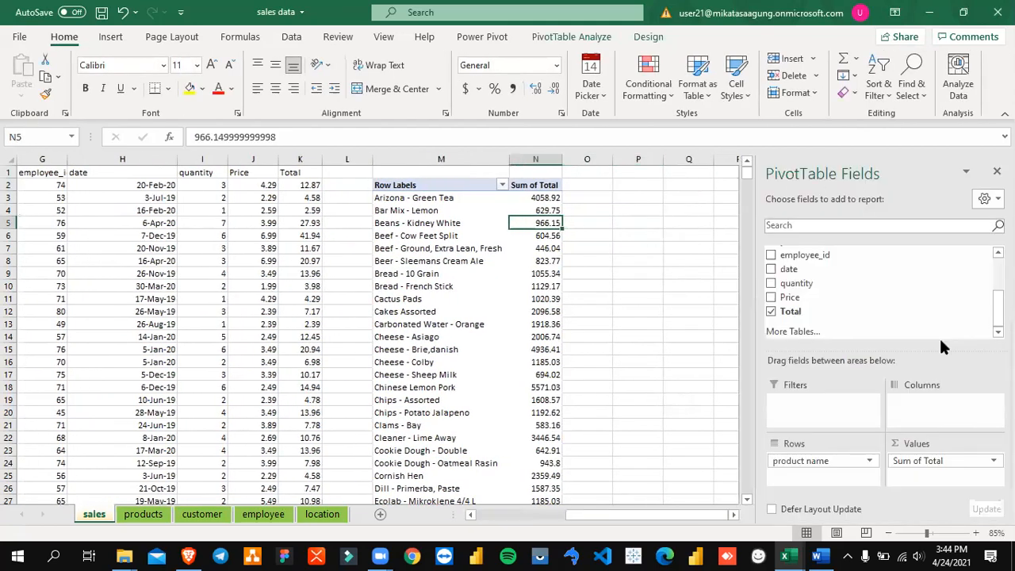
{"action": "scroll", "coordinate": [469, 252], "scroll_direction": "down", "scroll_amount": 5}
{"action": "scroll", "coordinate": [469, 251], "scroll_direction": "up", "scroll_amount": 5}
{"action": "left_click", "coordinate": [423, 198]}
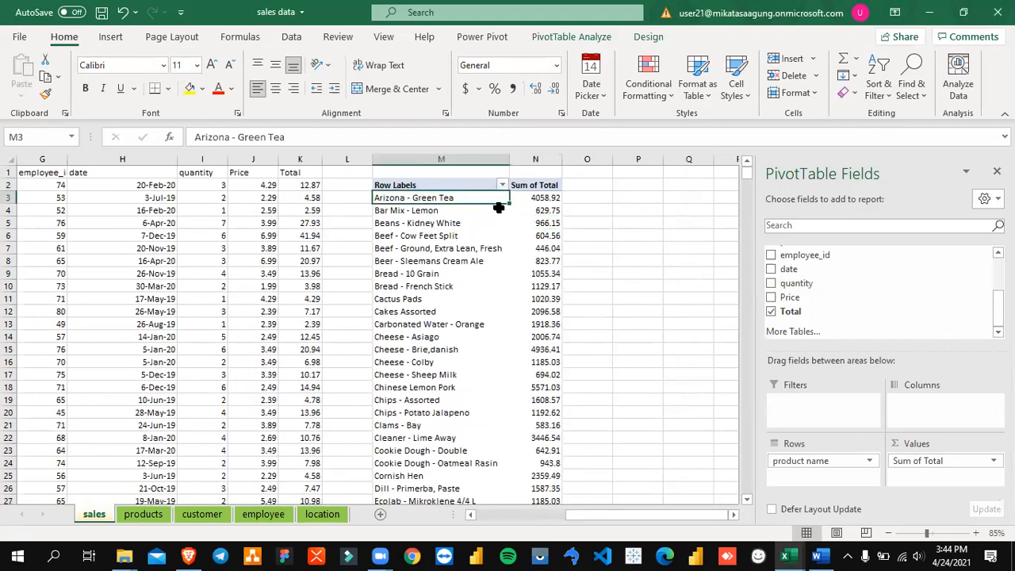
{"action": "left_click", "coordinate": [525, 199]}
{"action": "mouse_move", "coordinate": [531, 224]}
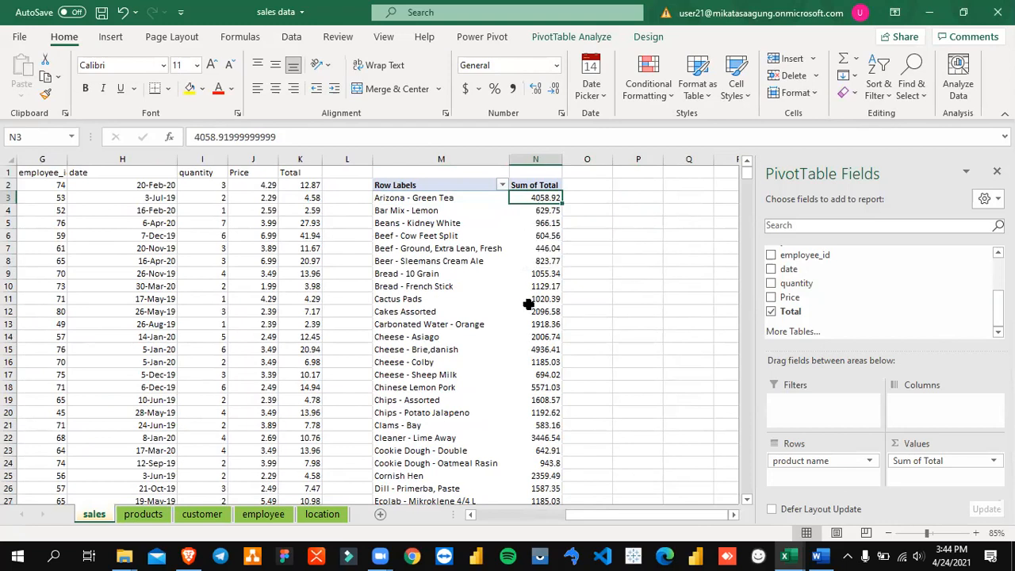
{"action": "left_click", "coordinate": [203, 222]}
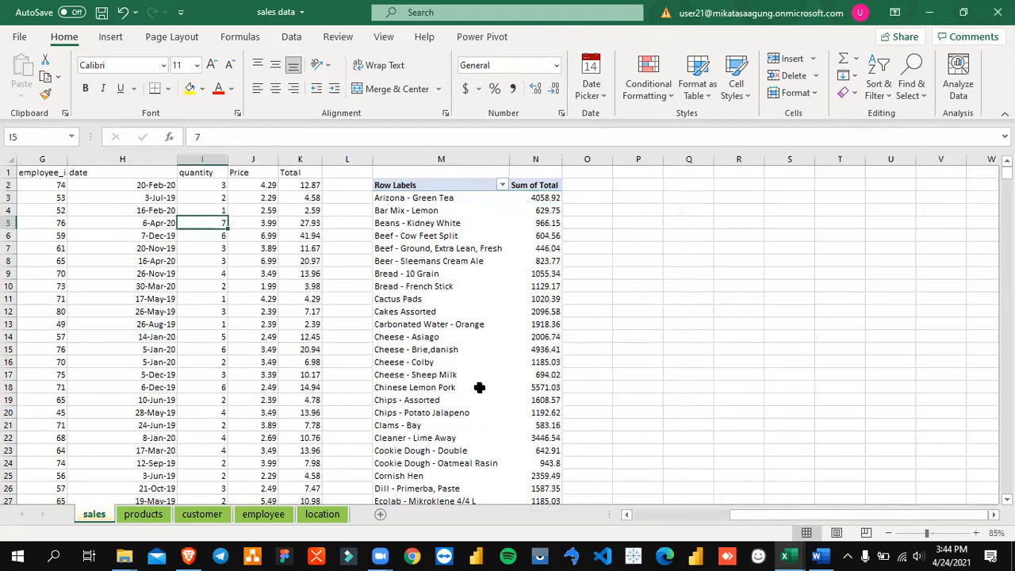
{"action": "key", "text": "Left"}
{"action": "key", "text": "Left"}
{"action": "key", "text": "Left"}
{"action": "key", "text": "Left"}
{"action": "key", "text": "Left"}
{"action": "key", "text": "Down"}
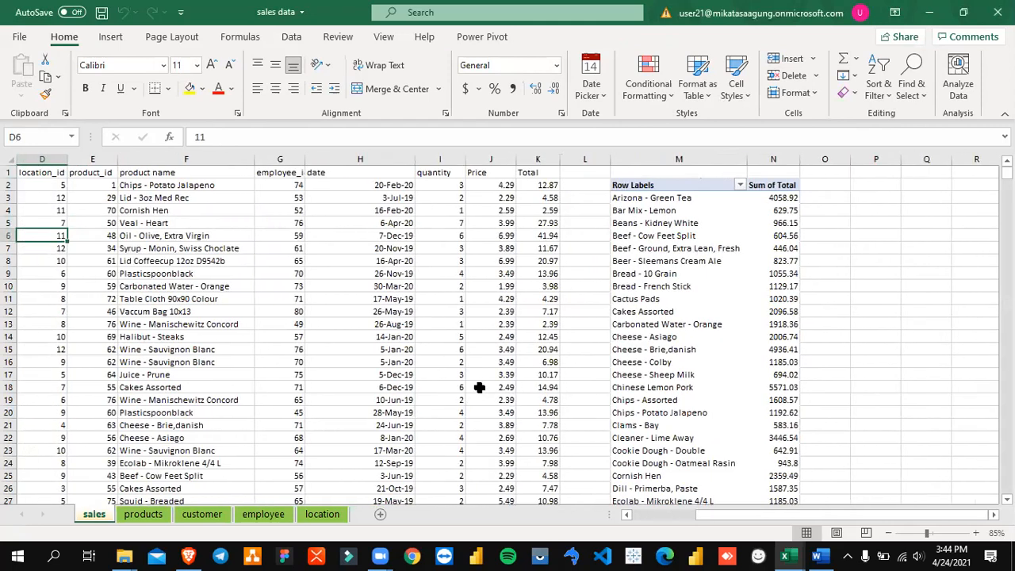
Step: Examine the Sum of Total for the first products in the PivotTable, Arizona - Green Tea and Bar Mix - Lemon
{"action": "left_click", "coordinate": [697, 222]}
{"action": "key", "text": "Right"}
{"action": "key", "text": "Right"}
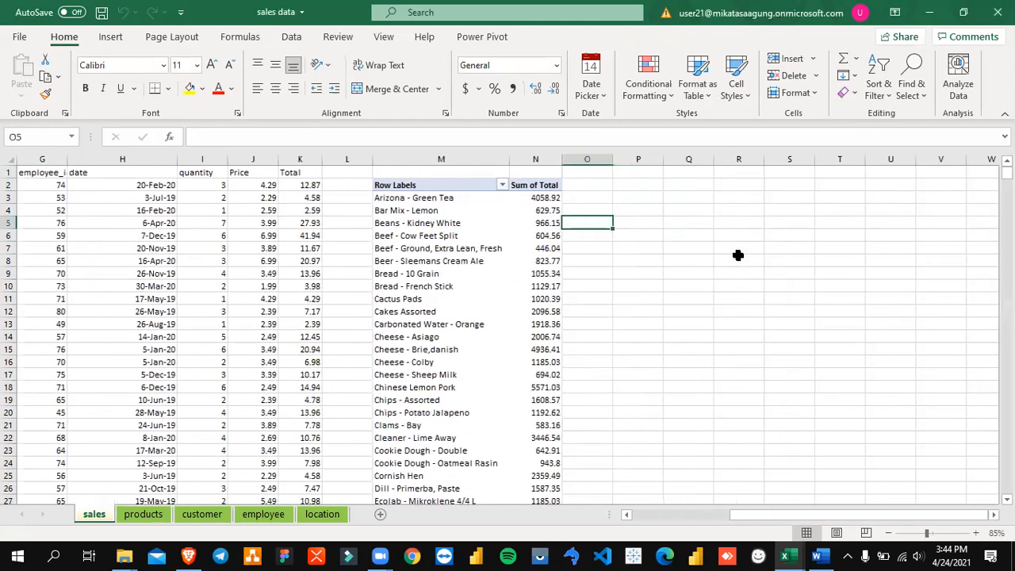
{"action": "key", "text": "Left"}
{"action": "key", "text": "Left"}
{"action": "left_click", "coordinate": [446, 199]}
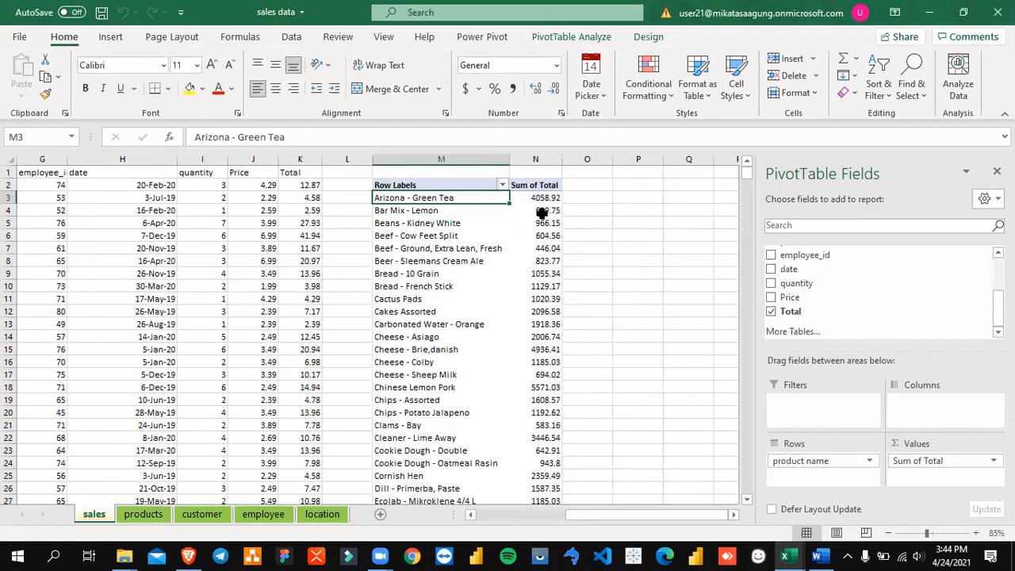
{"action": "left_click", "coordinate": [544, 198]}
{"action": "left_click", "coordinate": [436, 212]}
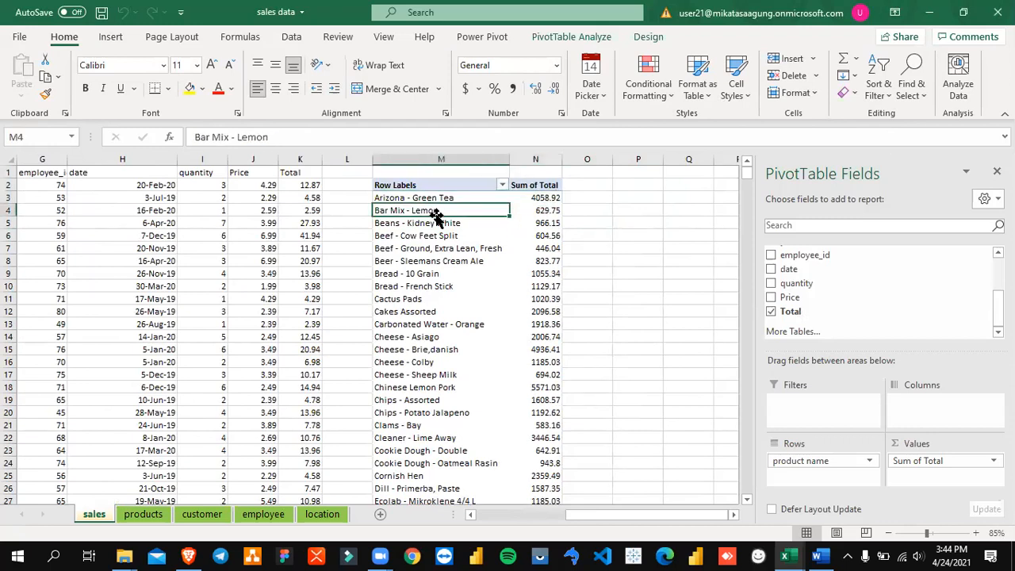
{"action": "left_click", "coordinate": [542, 213]}
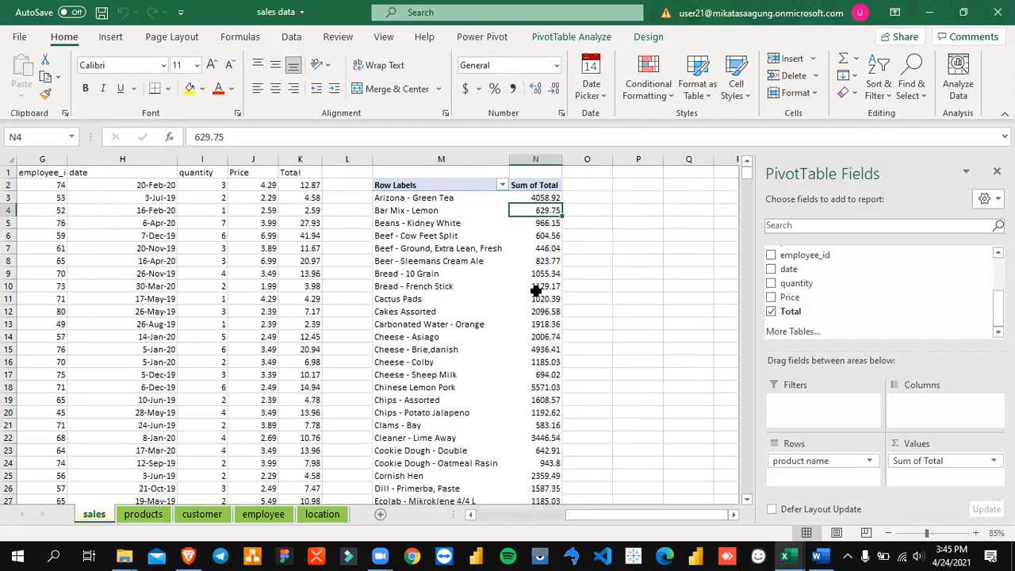
Step: Add location_id to the PivotTable's columns to split each product's total by location
{"action": "left_click", "coordinate": [448, 199]}
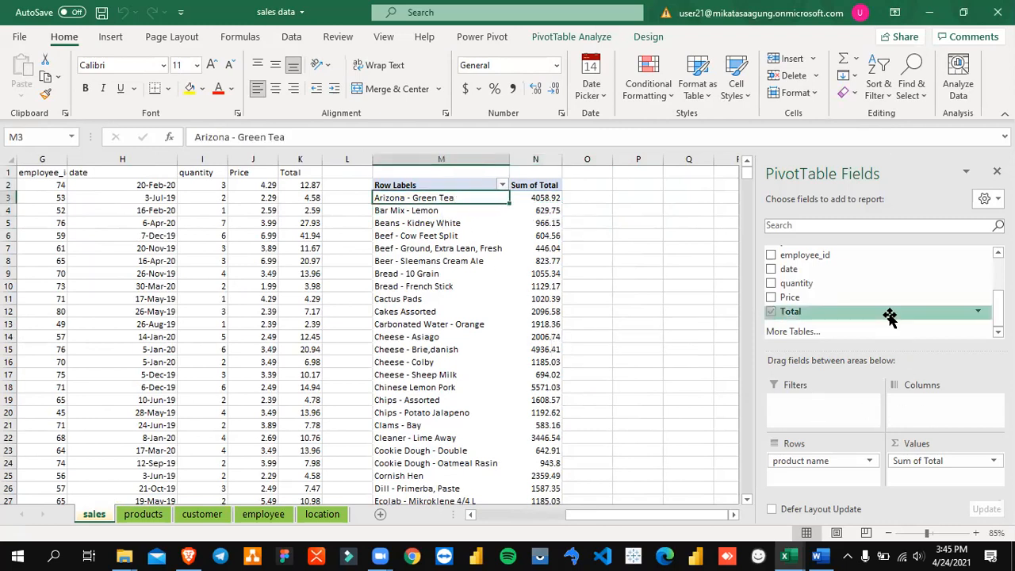
{"action": "scroll", "coordinate": [889, 317], "scroll_direction": "up", "scroll_amount": 2}
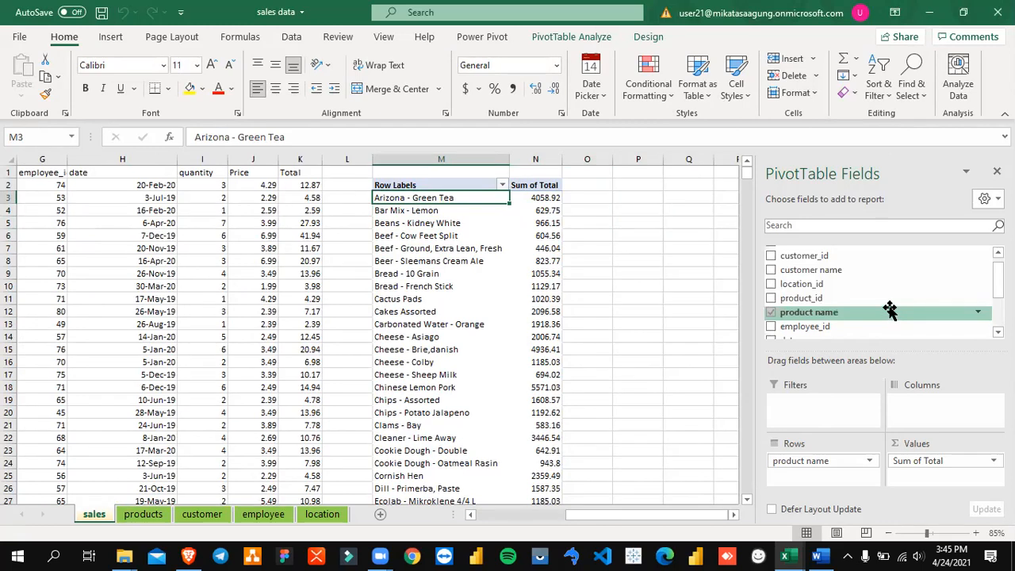
{"action": "left_click_drag", "start_coordinate": [889, 309], "coordinate": [919, 412]}
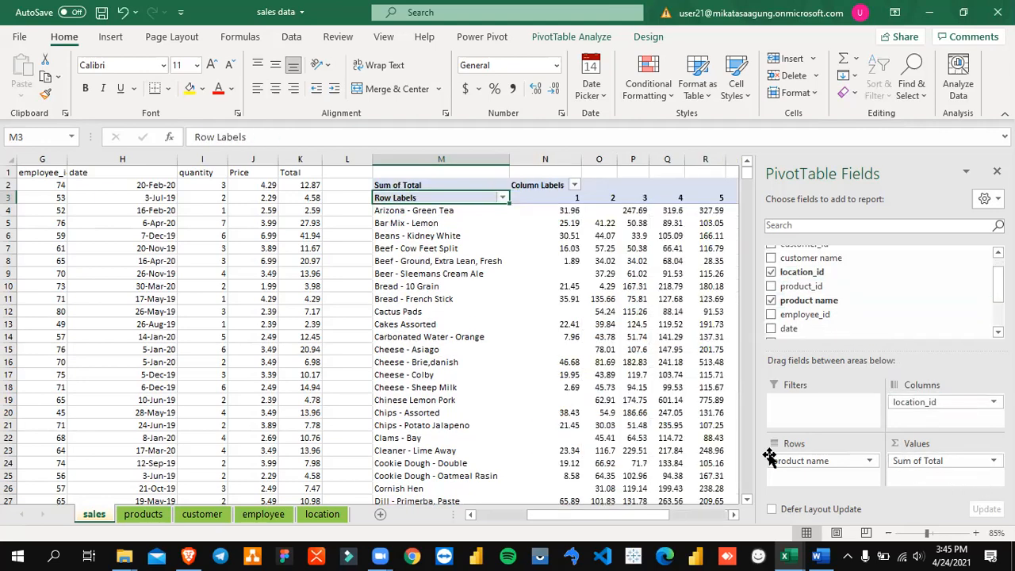
Step: Examine the Arizona - Green Tea totals across all location columns up to the Grand Total and return to the first location
{"action": "left_click", "coordinate": [734, 513]}
{"action": "left_click_drag", "start_coordinate": [735, 514], "coordinate": [735, 515]}
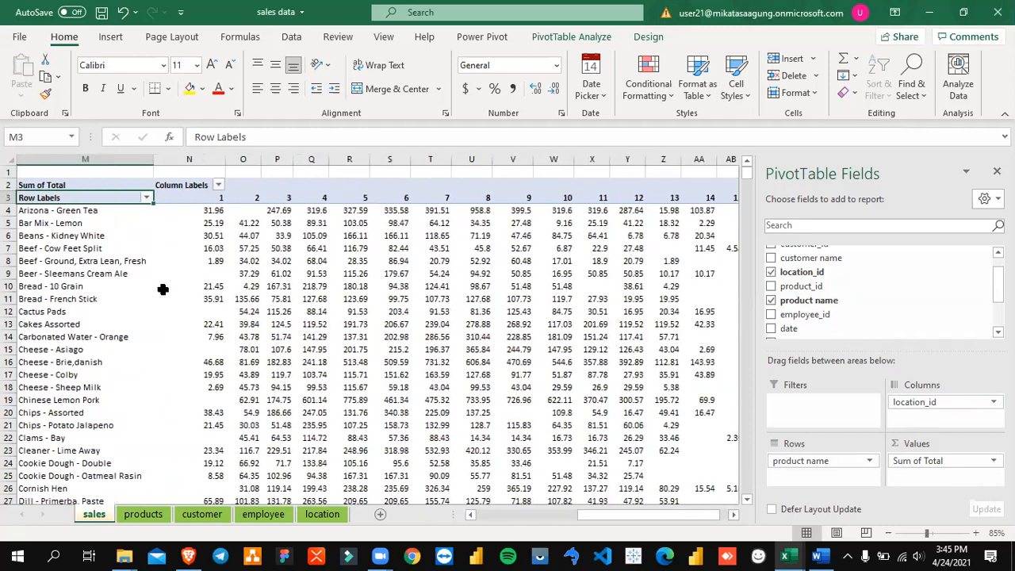
{"action": "left_click", "coordinate": [216, 213]}
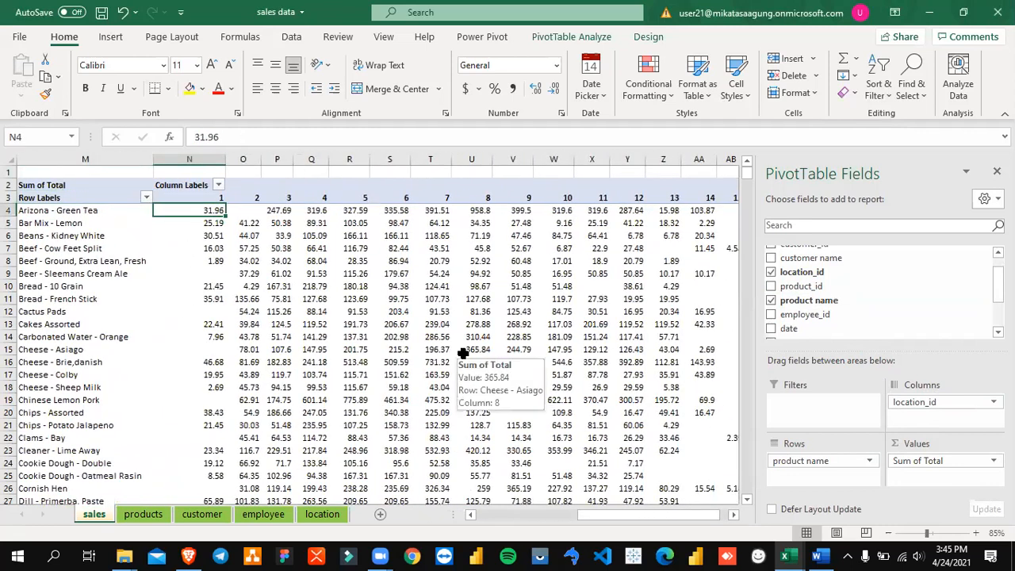
{"action": "key", "text": "Right"}
{"action": "key", "text": "Right"}
{"action": "key", "text": "Right"}
{"action": "key", "text": "Right"}
{"action": "key", "text": "Right"}
{"action": "key", "text": "Right"}
{"action": "key", "text": "Right"}
{"action": "key", "text": "Right"}
{"action": "key", "text": "Right"}
{"action": "key", "text": "Right"}
{"action": "key", "text": "Right"}
{"action": "key", "text": "Right"}
{"action": "key", "text": "Right"}
{"action": "key", "text": "Right"}
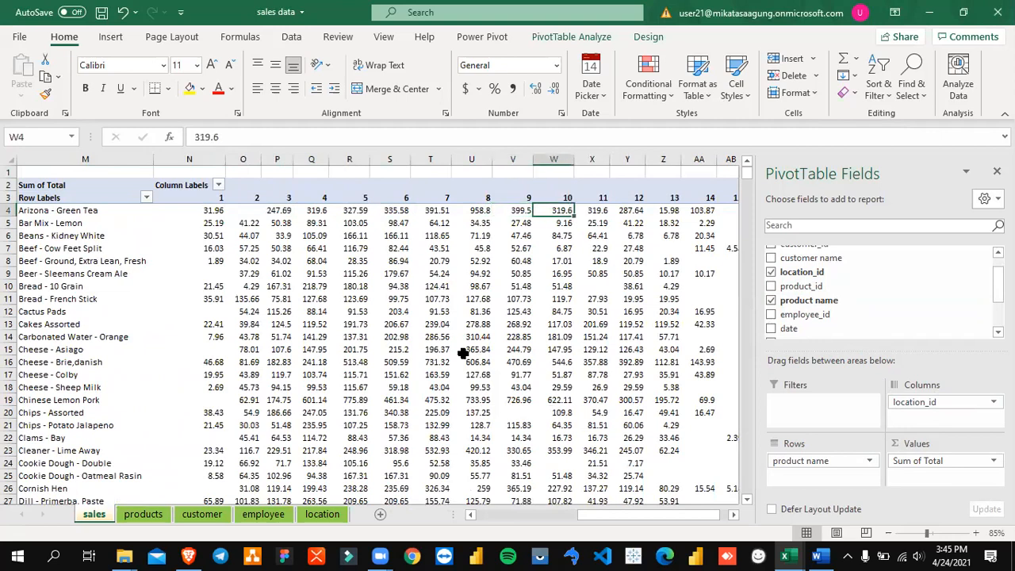
{"action": "key", "text": "Left"}
{"action": "key", "text": "Left"}
{"action": "key", "text": "Left"}
{"action": "key", "text": "Left"}
{"action": "key", "text": "Left"}
{"action": "key", "text": "Left"}
{"action": "key", "text": "Left"}
{"action": "key", "text": "Left"}
{"action": "key", "text": "Left"}
{"action": "key", "text": "Left"}
{"action": "key", "text": "Left"}
{"action": "key", "text": "Left"}
{"action": "key", "text": "Left"}
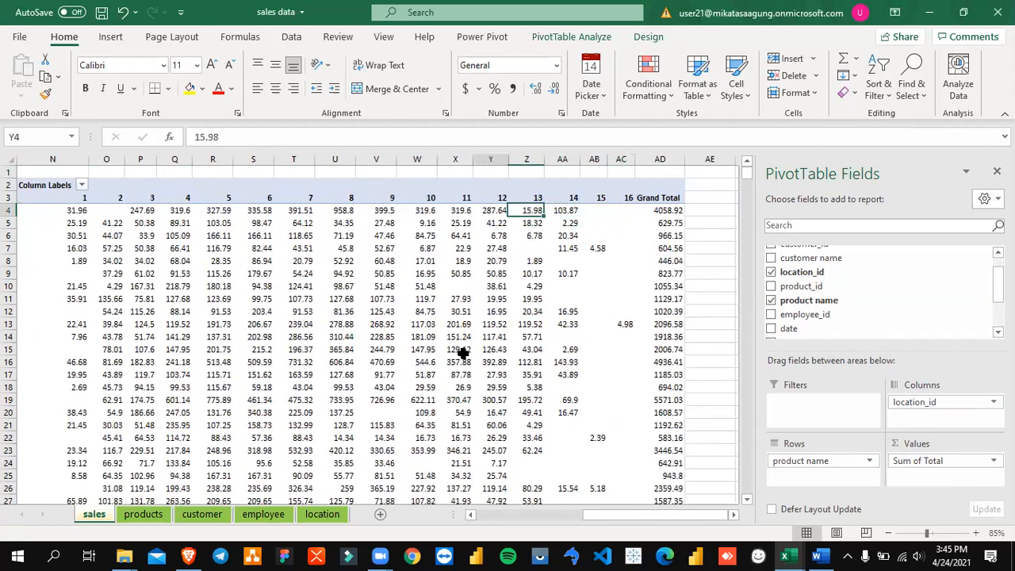
{"action": "key", "text": "Right"}
{"action": "key", "text": "Right"}
{"action": "key", "text": "Right"}
{"action": "key", "text": "Right"}
{"action": "key", "text": "Right"}
{"action": "key", "text": "Right"}
{"action": "key", "text": "Right"}
{"action": "key", "text": "Right"}
{"action": "key", "text": "Right"}
{"action": "key", "text": "Right"}
{"action": "key", "text": "Right"}
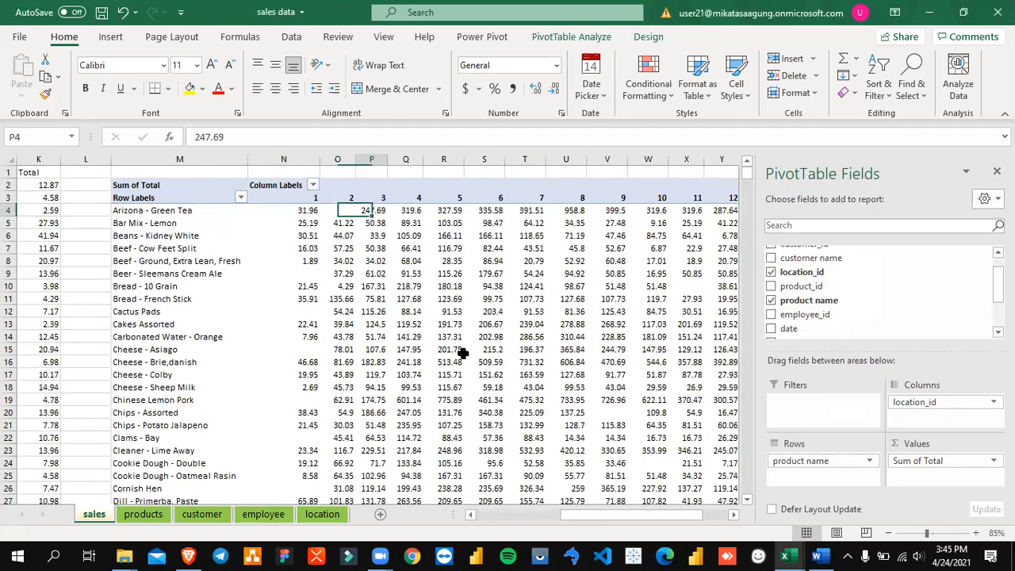
{"action": "scroll", "coordinate": [462, 354], "scroll_direction": "right", "scroll_amount": 3}
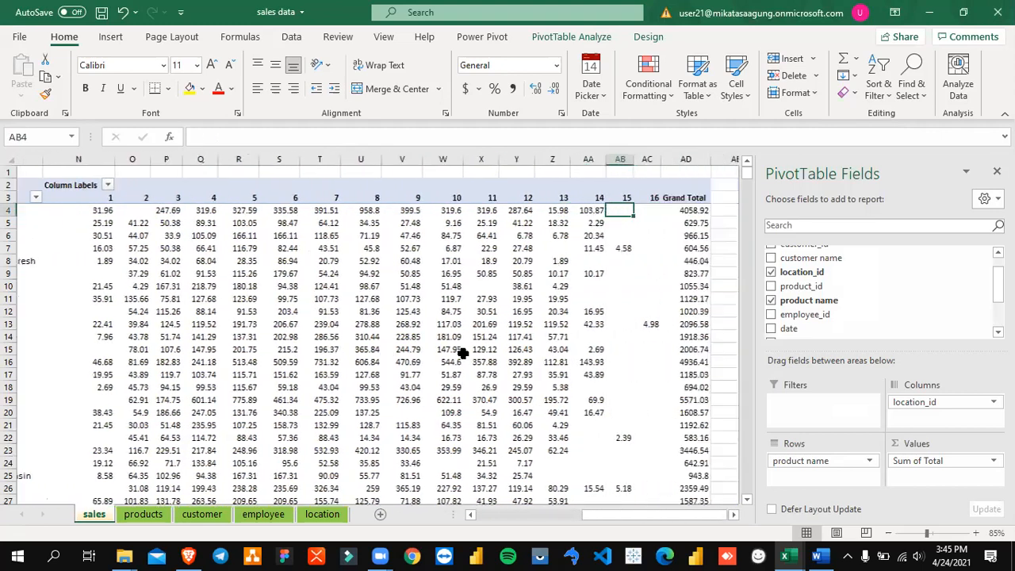
{"action": "key", "text": "Left"}
{"action": "key", "text": "Left"}
{"action": "key", "text": "Left"}
{"action": "key", "text": "Left"}
{"action": "key", "text": "Left"}
{"action": "key", "text": "Left"}
{"action": "key", "text": "Left"}
{"action": "key", "text": "Left"}
{"action": "key", "text": "Left"}
{"action": "key", "text": "Left"}
{"action": "key", "text": "Left"}
{"action": "key", "text": "Left"}
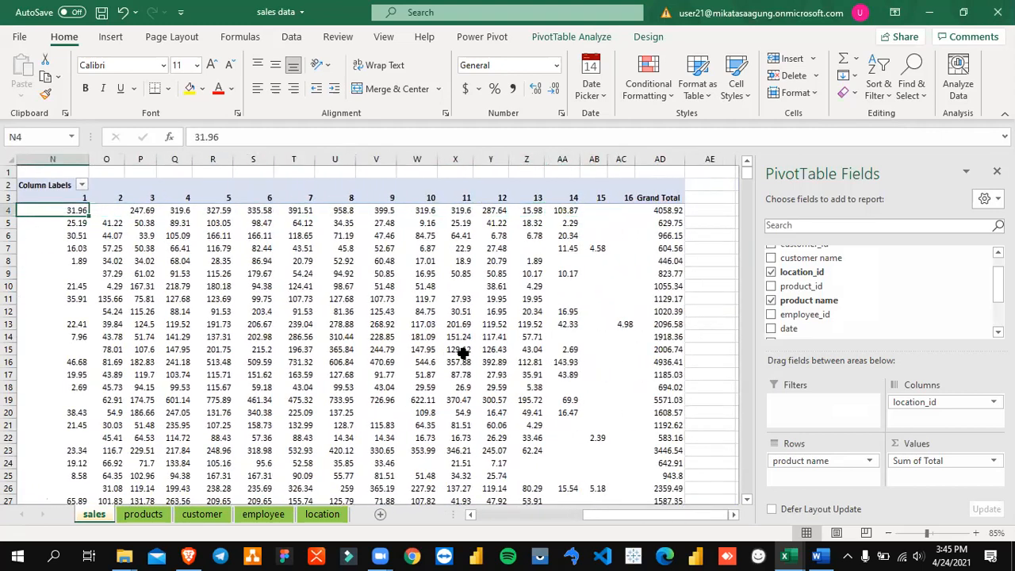
{"action": "scroll", "coordinate": [463, 353], "scroll_direction": "left", "scroll_amount": 1}
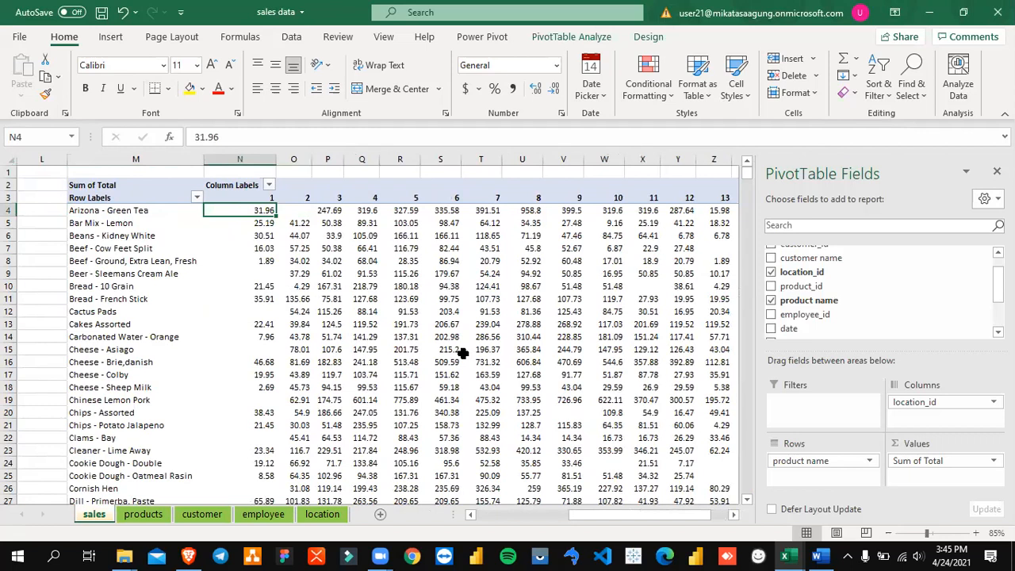
Step: Freeze the panes at cell N4 to lock the product labels and location headings, and check along the row
{"action": "left_click", "coordinate": [383, 37]}
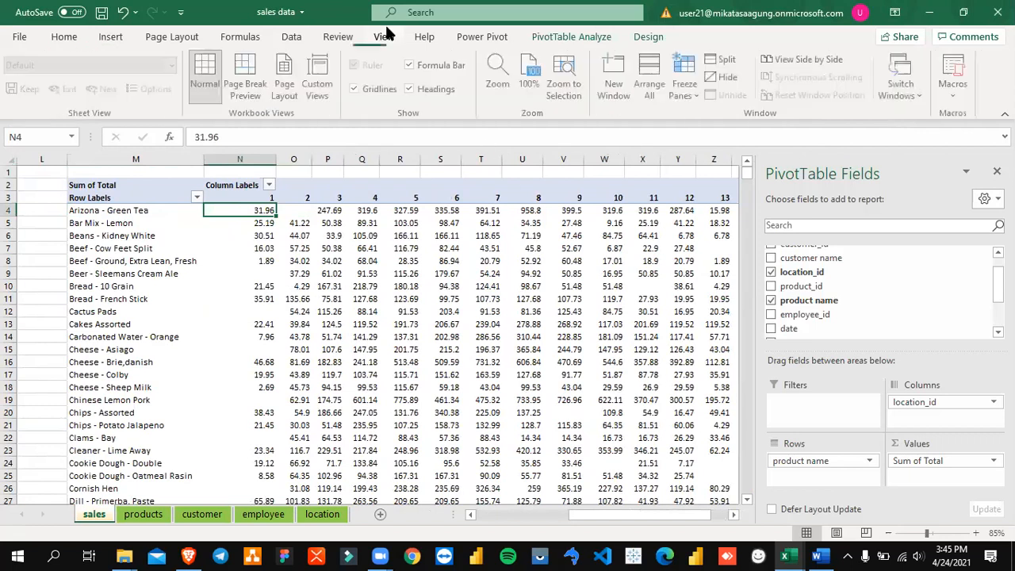
{"action": "left_click", "coordinate": [688, 96]}
{"action": "left_click", "coordinate": [739, 123]}
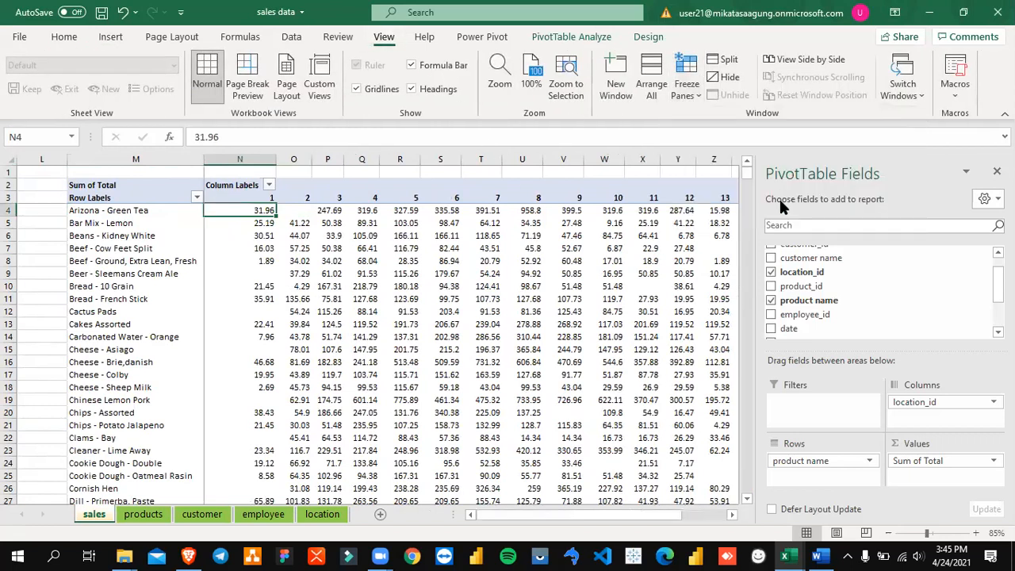
{"action": "key", "text": "Right"}
{"action": "key", "text": "Right"}
{"action": "key", "text": "Right"}
{"action": "key", "text": "Right"}
{"action": "key", "text": "Right"}
{"action": "key", "text": "Right"}
{"action": "key", "text": "Right"}
{"action": "key", "text": "Right"}
{"action": "key", "text": "Right"}
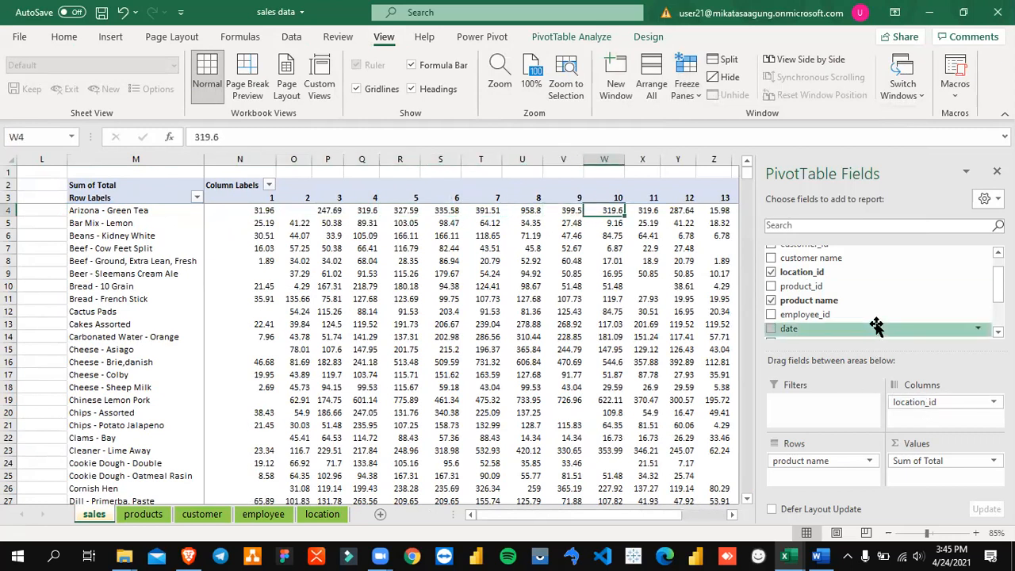
Step: Replace location_id with employee_id in the PivotTable's columns and look at the totals per employee
{"action": "scroll", "coordinate": [876, 325], "scroll_direction": "up", "scroll_amount": 1}
{"action": "scroll", "coordinate": [876, 326], "scroll_direction": "down", "scroll_amount": 3}
{"action": "scroll", "coordinate": [876, 325], "scroll_direction": "up", "scroll_amount": 1}
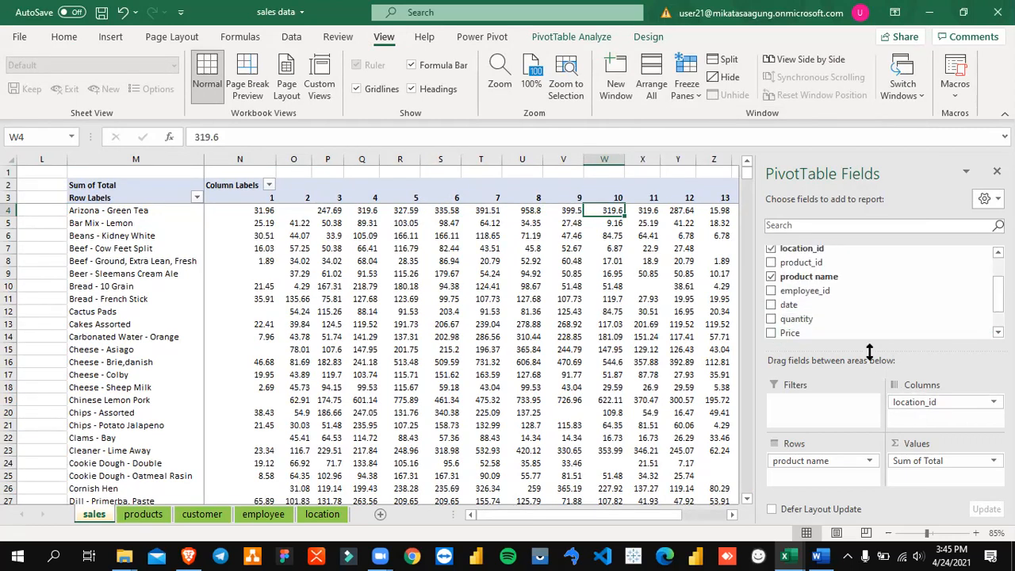
{"action": "left_click_drag", "start_coordinate": [811, 291], "coordinate": [926, 416]}
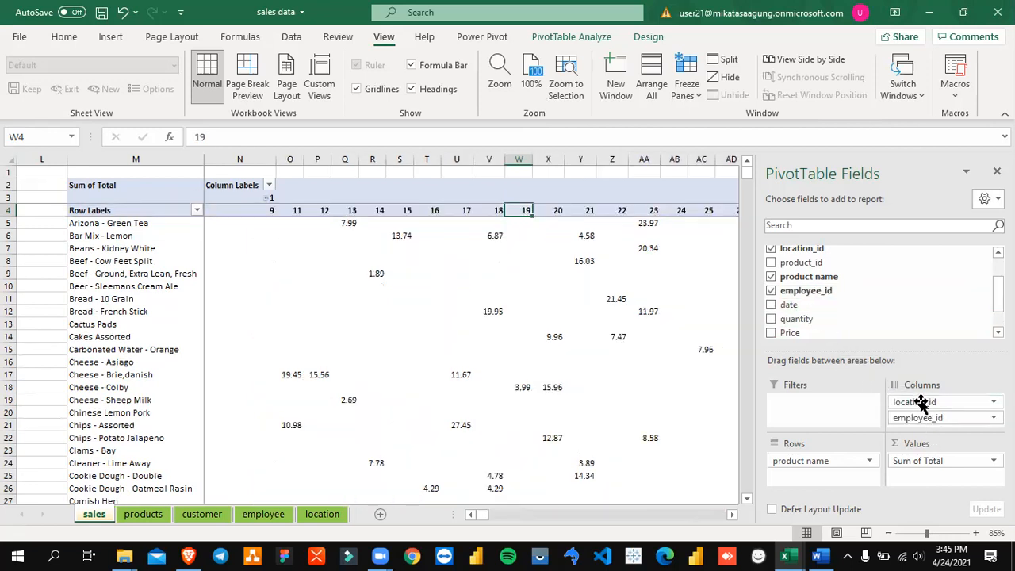
{"action": "left_click", "coordinate": [771, 248]}
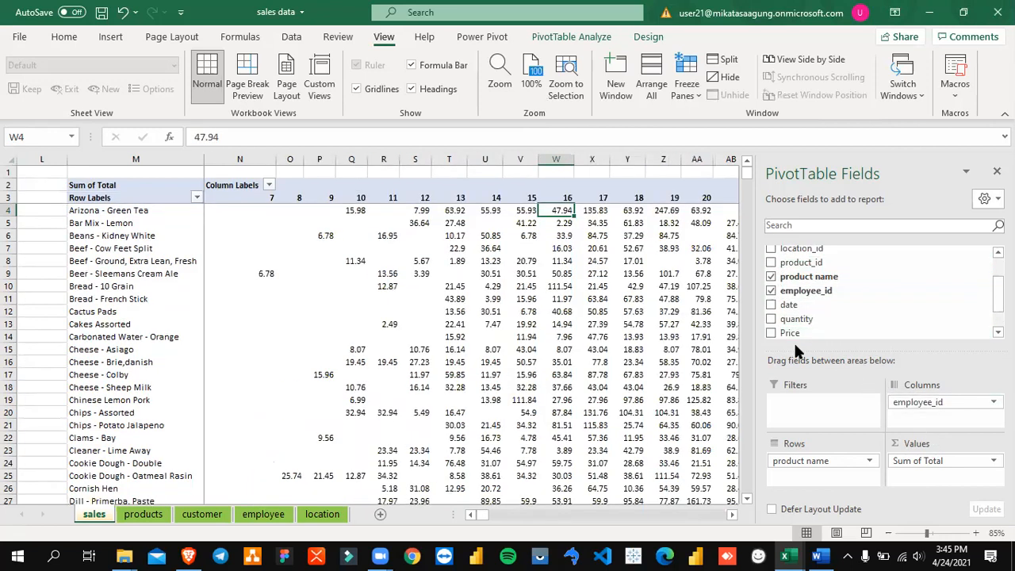
{"action": "left_click", "coordinate": [526, 271]}
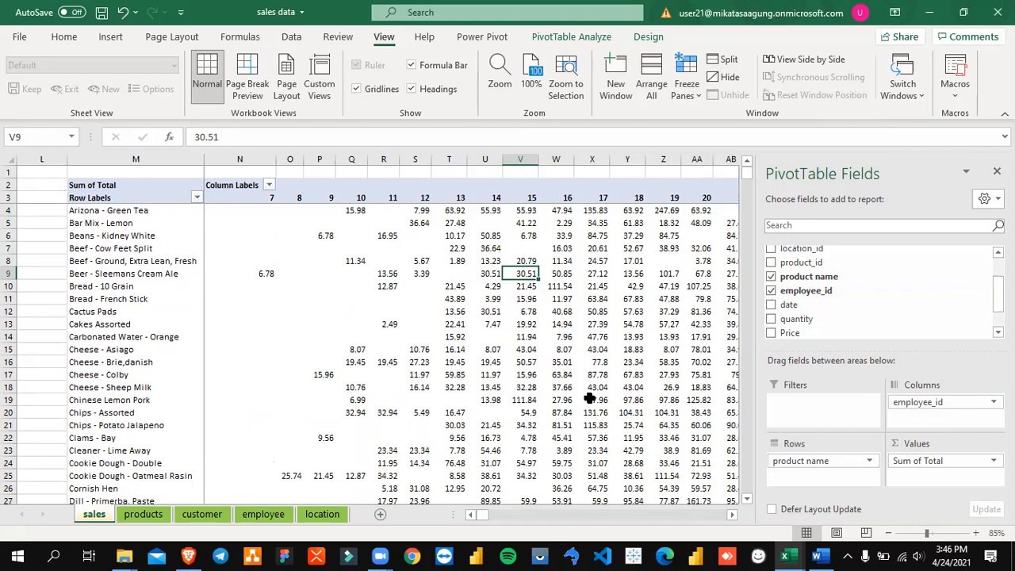
Step: Format the Sum of Total values as Accounting with 2 decimal places and no currency symbol
{"action": "left_click", "coordinate": [456, 212]}
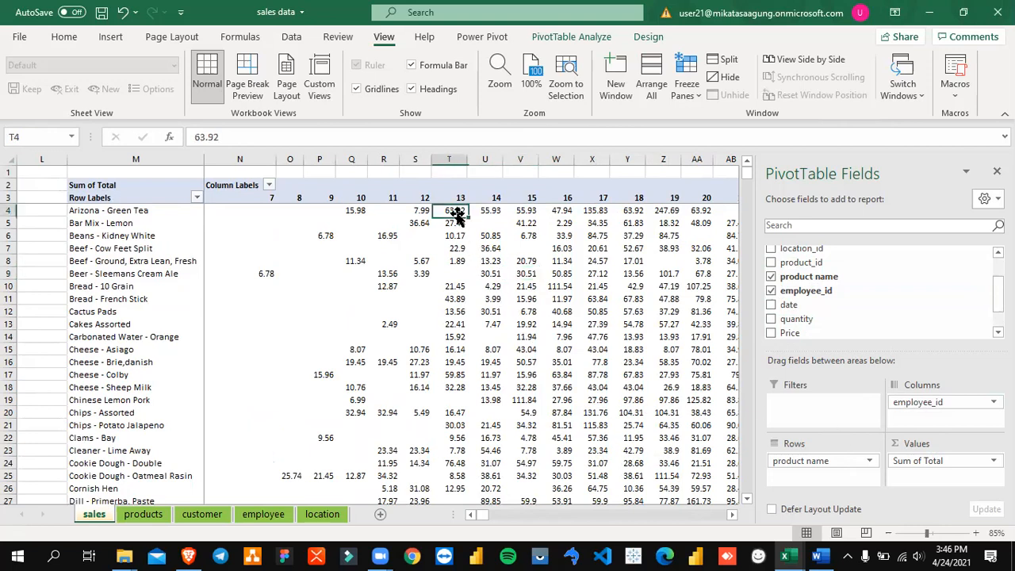
{"action": "left_click", "coordinate": [956, 460]}
{"action": "left_click", "coordinate": [957, 442]}
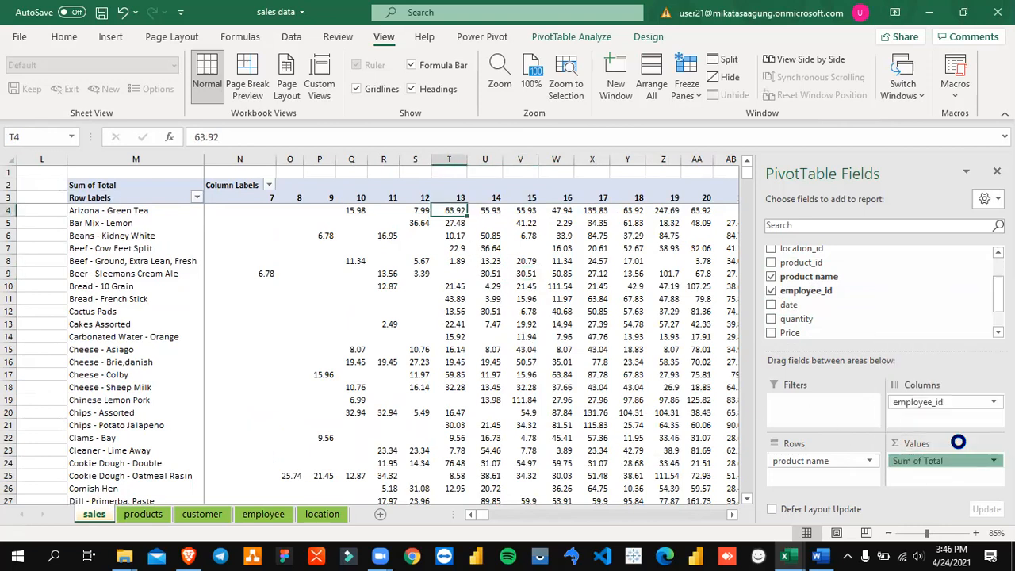
{"action": "left_click", "coordinate": [464, 290]}
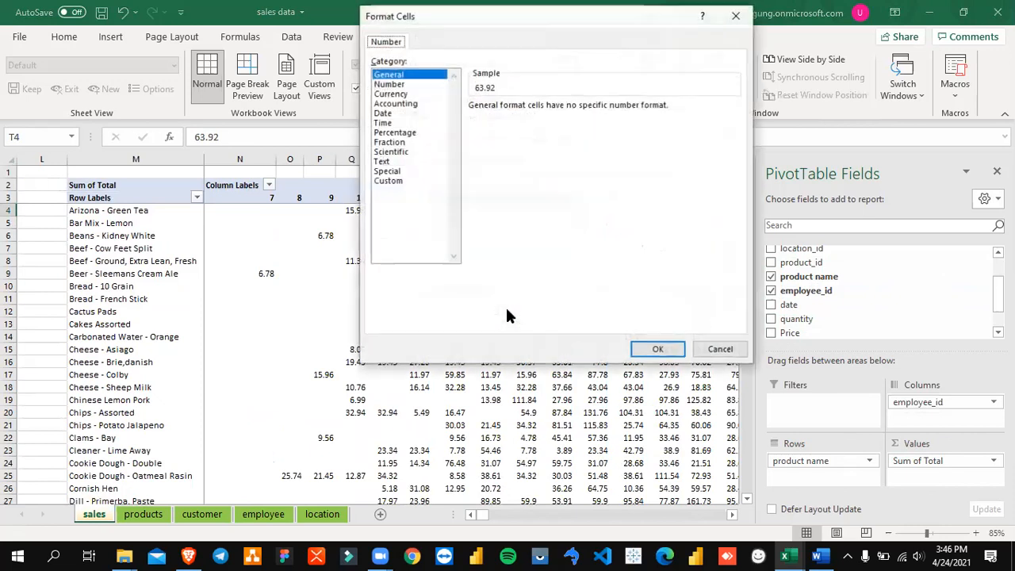
{"action": "left_click", "coordinate": [402, 85]}
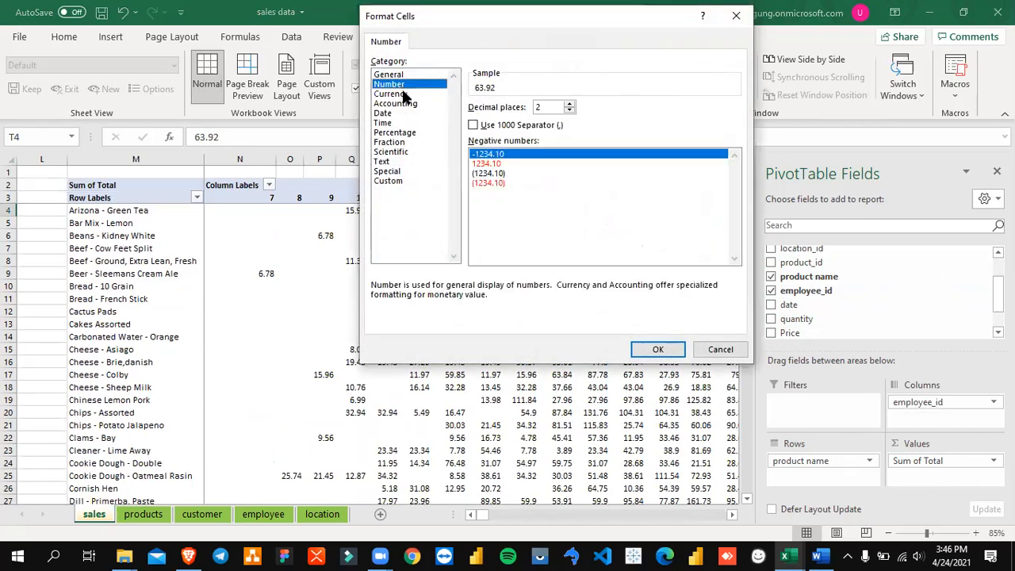
{"action": "left_click", "coordinate": [403, 95]}
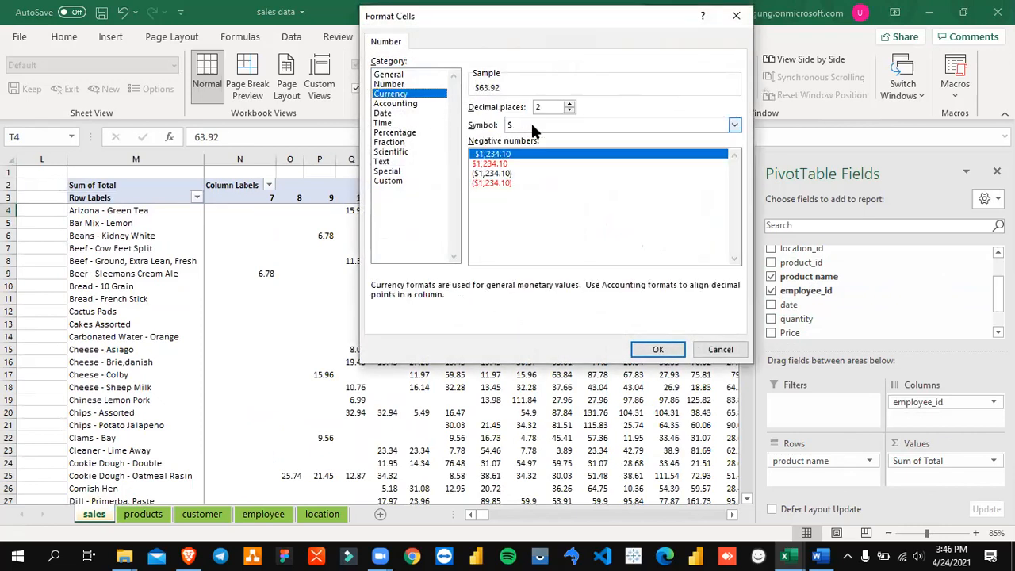
{"action": "left_click", "coordinate": [412, 104]}
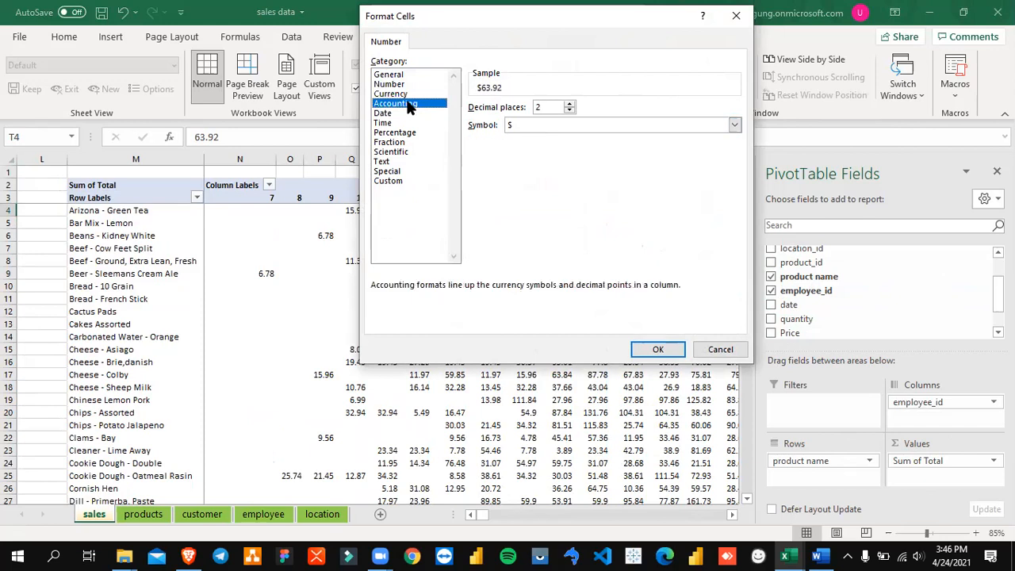
{"action": "left_click", "coordinate": [582, 123]}
{"action": "left_click", "coordinate": [566, 132]}
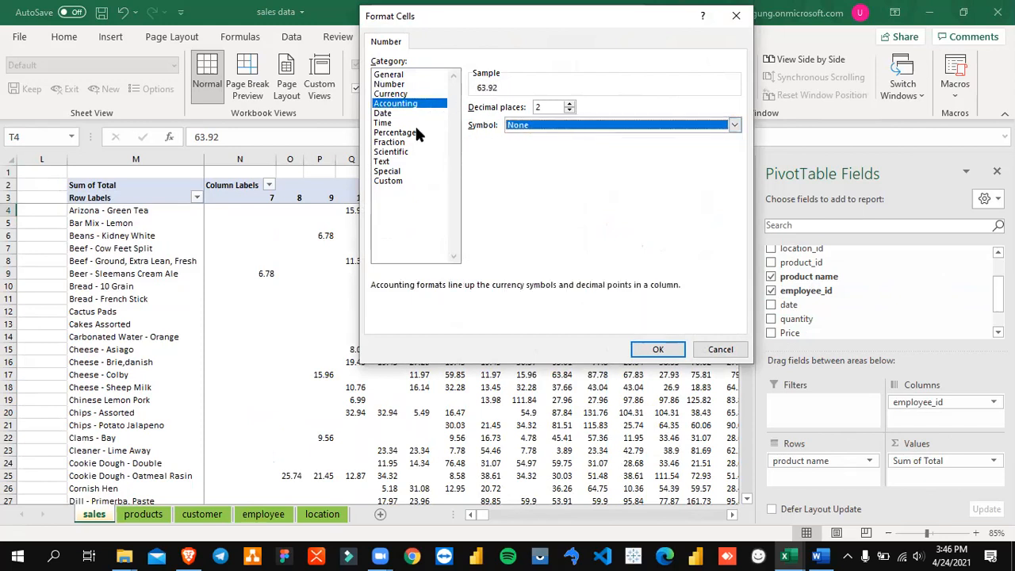
{"action": "left_click", "coordinate": [656, 349]}
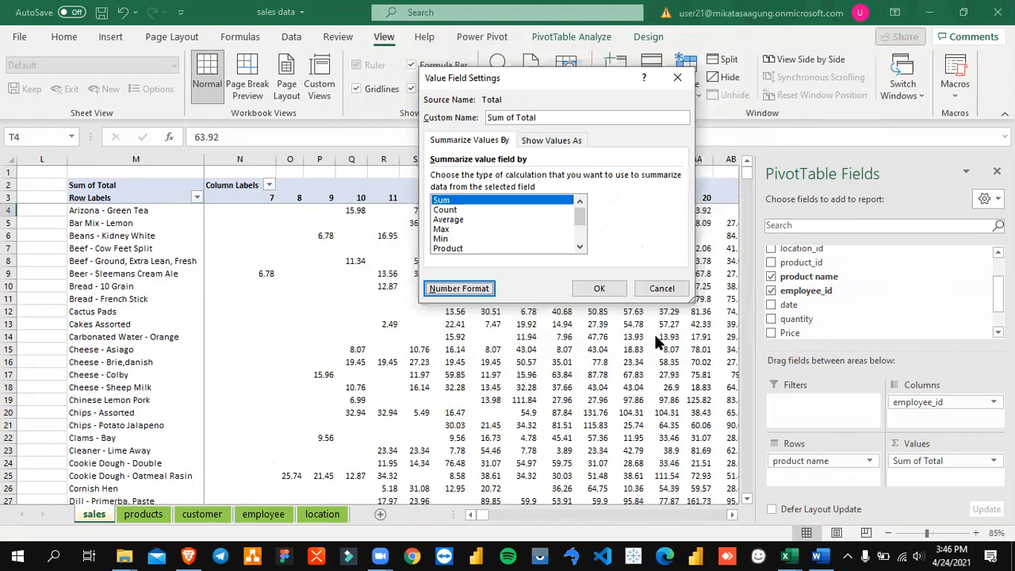
{"action": "left_click", "coordinate": [599, 288]}
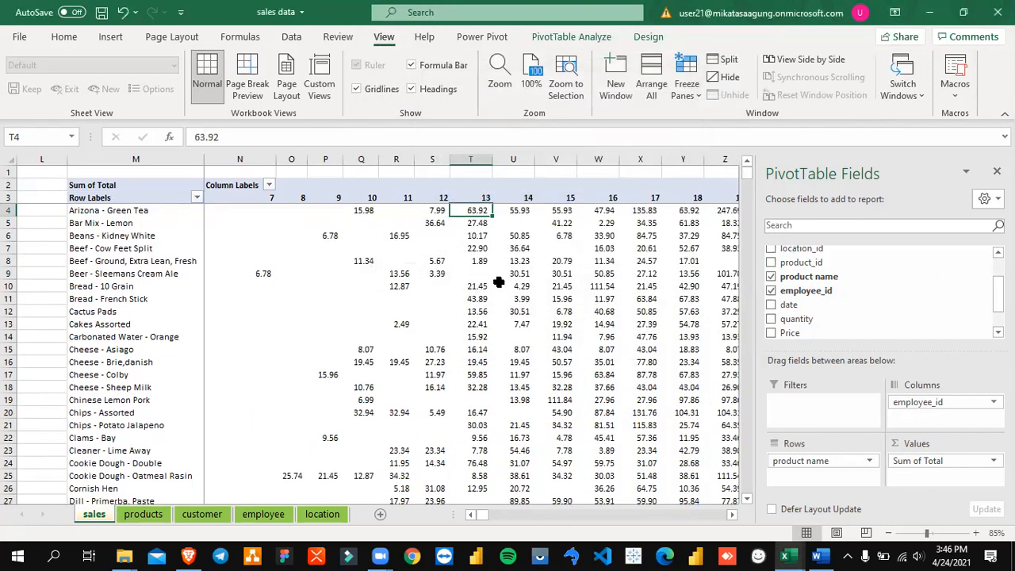
{"action": "left_click", "coordinate": [626, 294]}
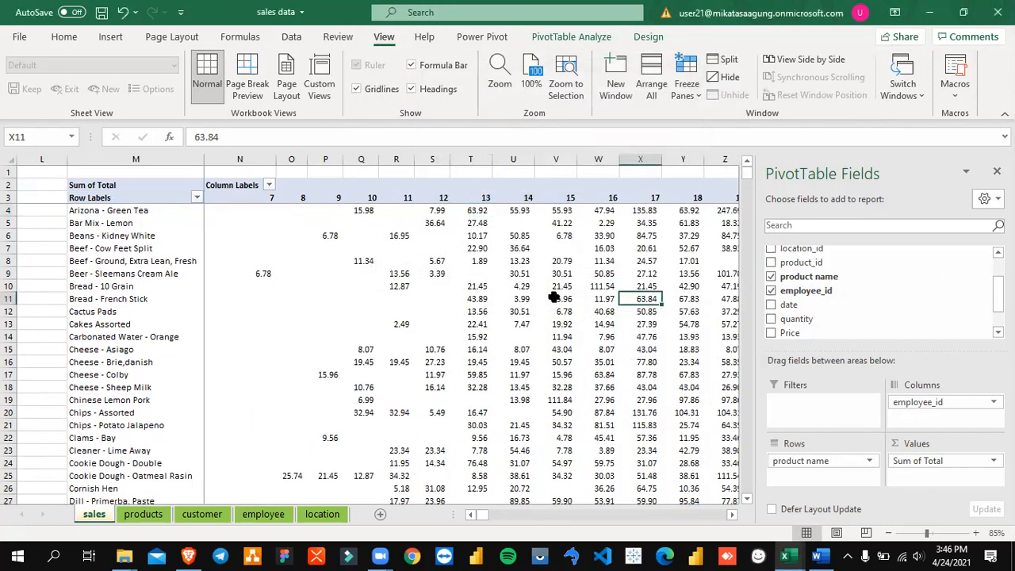
Step: Put location_id back in the PivotTable's columns and remove employee_id
{"action": "scroll", "coordinate": [793, 277], "scroll_direction": "up", "scroll_amount": 3}
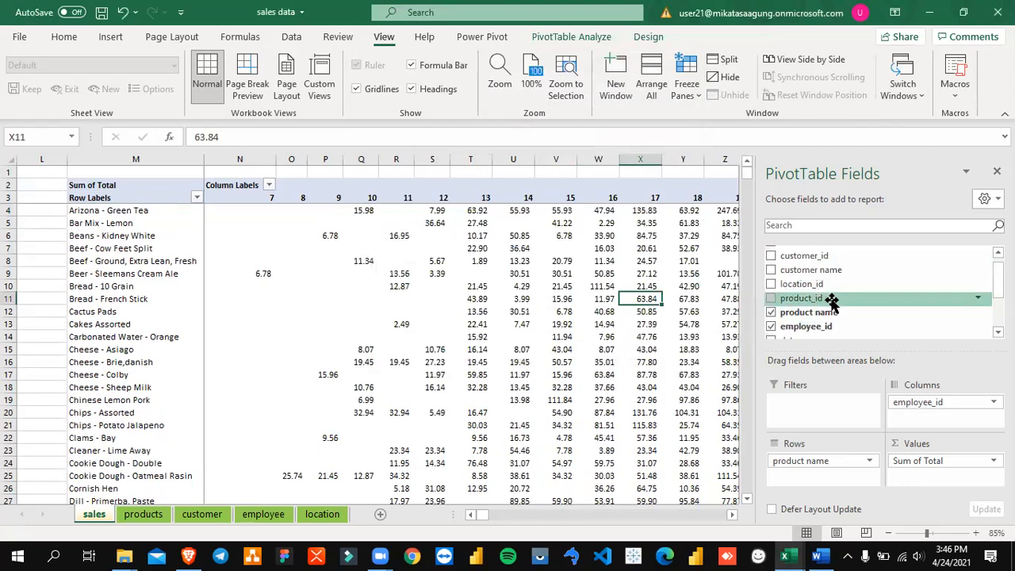
{"action": "scroll", "coordinate": [842, 322], "scroll_direction": "down", "scroll_amount": 1}
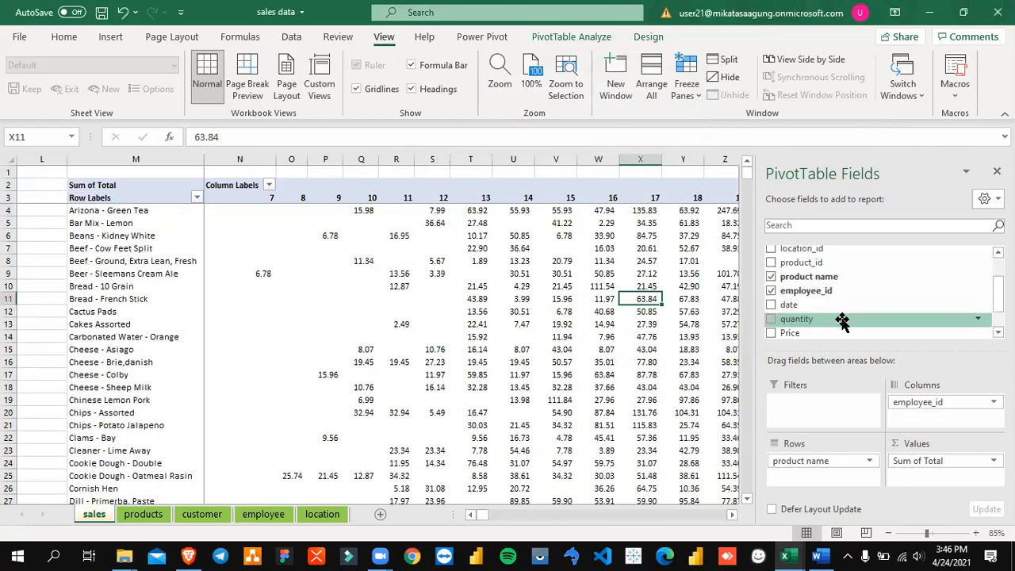
{"action": "scroll", "coordinate": [842, 321], "scroll_direction": "up", "scroll_amount": 1}
{"action": "left_click_drag", "start_coordinate": [842, 322], "coordinate": [901, 389]}
{"action": "left_click", "coordinate": [772, 325]}
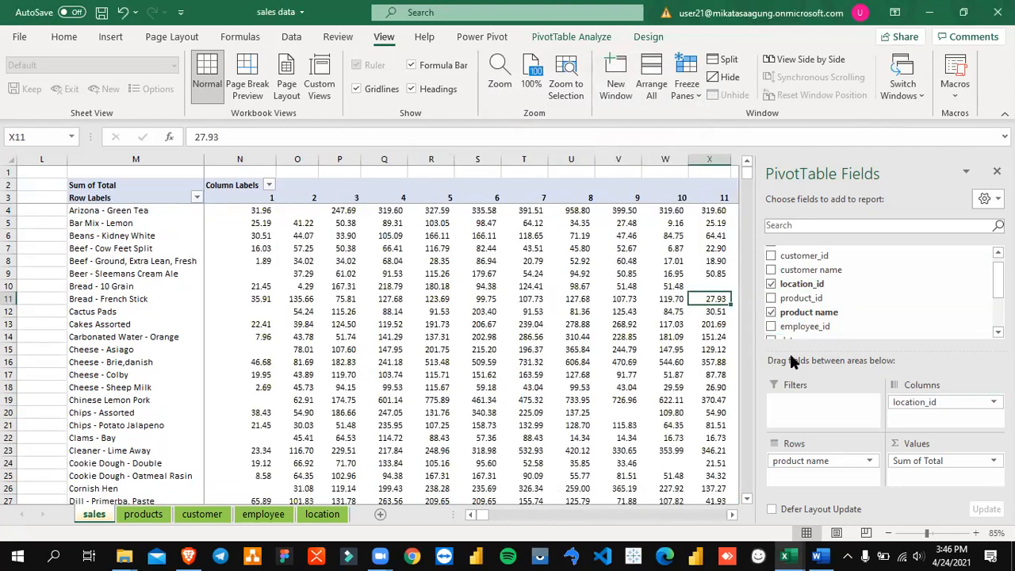
Step: Examine the Beef - Cow Feet Split totals across the PivotTable's location columns, with the product labels held in view
{"action": "left_click", "coordinate": [346, 250]}
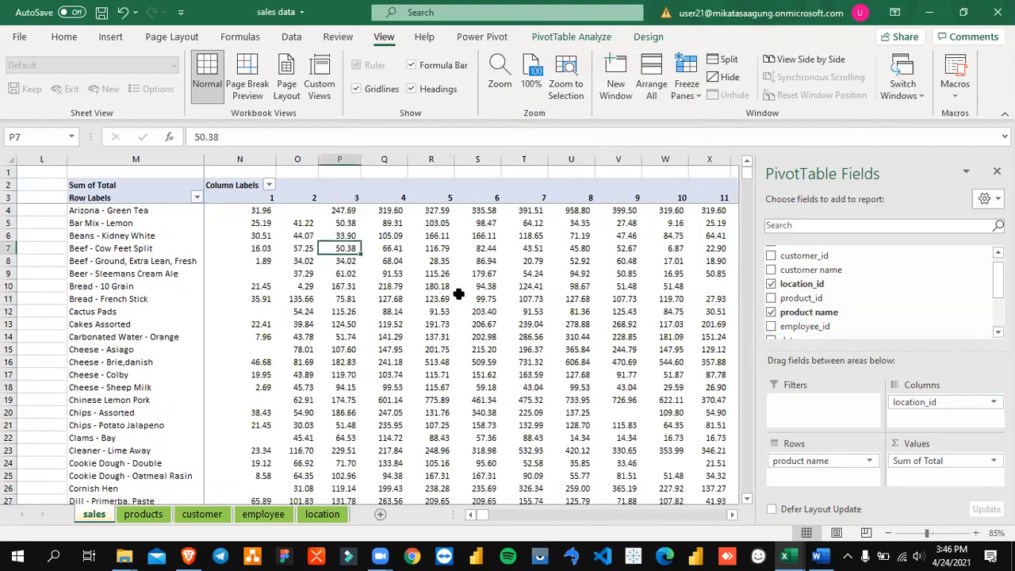
{"action": "key", "text": "Right"}
{"action": "key", "text": "Right"}
{"action": "key", "text": "Right"}
{"action": "key", "text": "Right"}
{"action": "key", "text": "Right"}
{"action": "key", "text": "Right"}
{"action": "key", "text": "Right"}
{"action": "key", "text": "Right"}
{"action": "key", "text": "Right"}
{"action": "key", "text": "Right"}
{"action": "key", "text": "Right"}
{"action": "key", "text": "Right"}
{"action": "key", "text": "Right"}
{"action": "key", "text": "Right"}
{"action": "key", "text": "Right"}
{"action": "key", "text": "Right"}
{"action": "key", "text": "Right"}
{"action": "key", "text": "Right"}
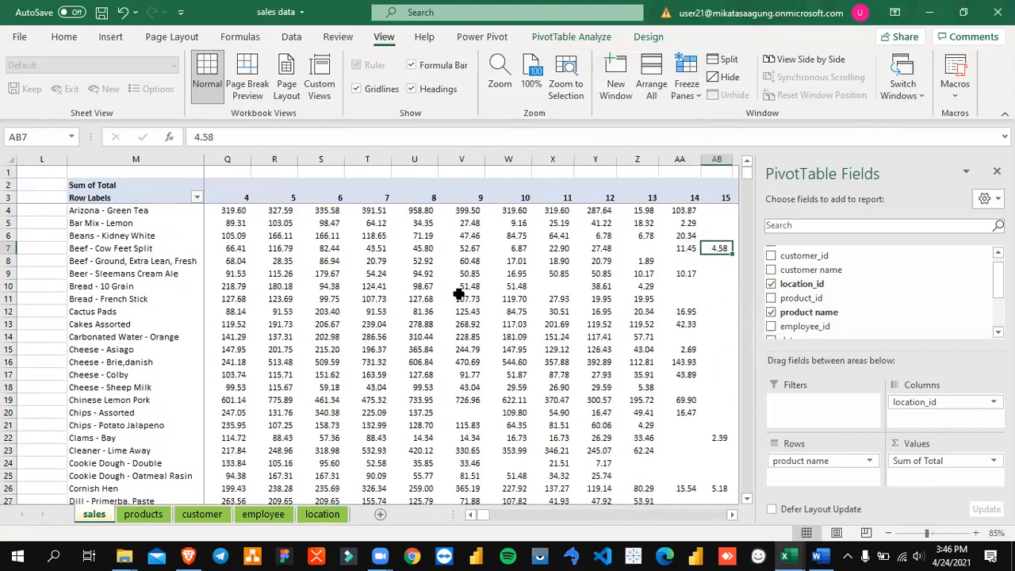
{"action": "key", "text": "Left"}
{"action": "key", "text": "Left"}
{"action": "key", "text": "Left"}
{"action": "key", "text": "Left"}
{"action": "key", "text": "Left"}
{"action": "key", "text": "Left"}
{"action": "key", "text": "Left"}
{"action": "key", "text": "Left"}
{"action": "key", "text": "Left"}
{"action": "key", "text": "Left"}
{"action": "key", "text": "Left"}
{"action": "key", "text": "Left"}
{"action": "key", "text": "Left"}
{"action": "key", "text": "Left"}
{"action": "key", "text": "Left"}
{"action": "key", "text": "Left"}
{"action": "key", "text": "Left"}
{"action": "key", "text": "Left"}
{"action": "key", "text": "Left"}
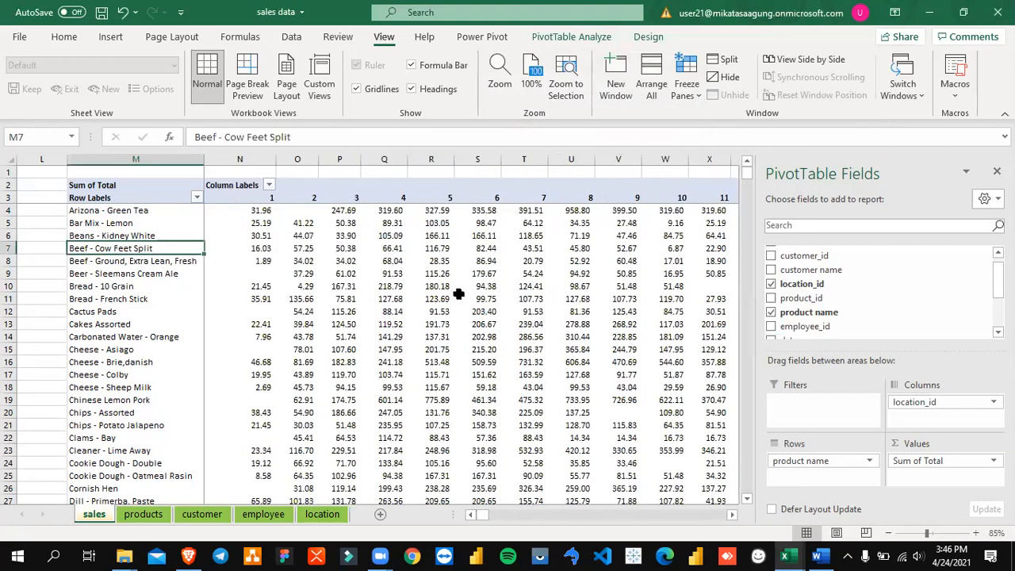
{"action": "key", "text": "Right"}
{"action": "key", "text": "Right"}
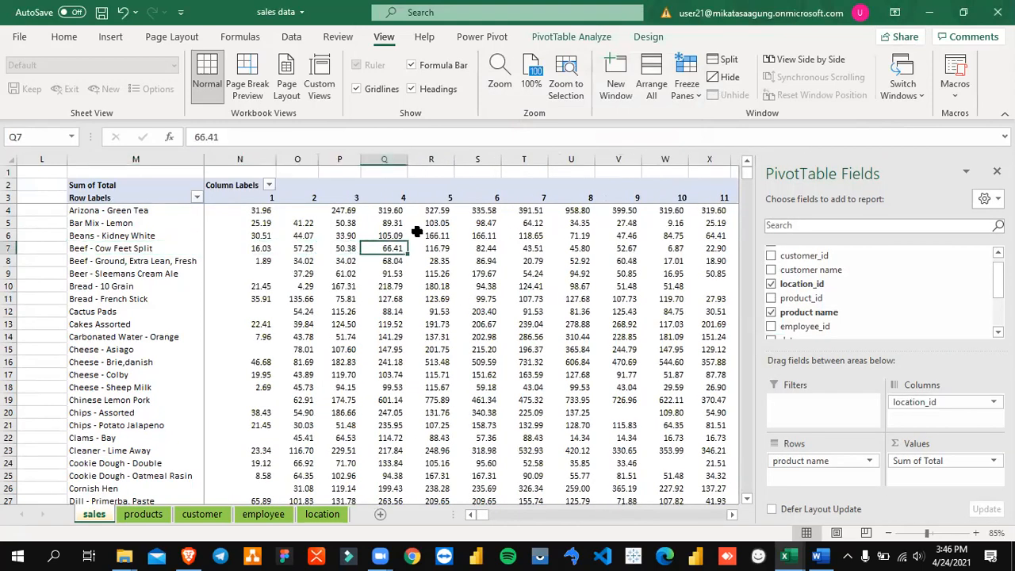
{"action": "left_click", "coordinate": [232, 198]}
{"action": "left_click", "coordinate": [541, 296]}
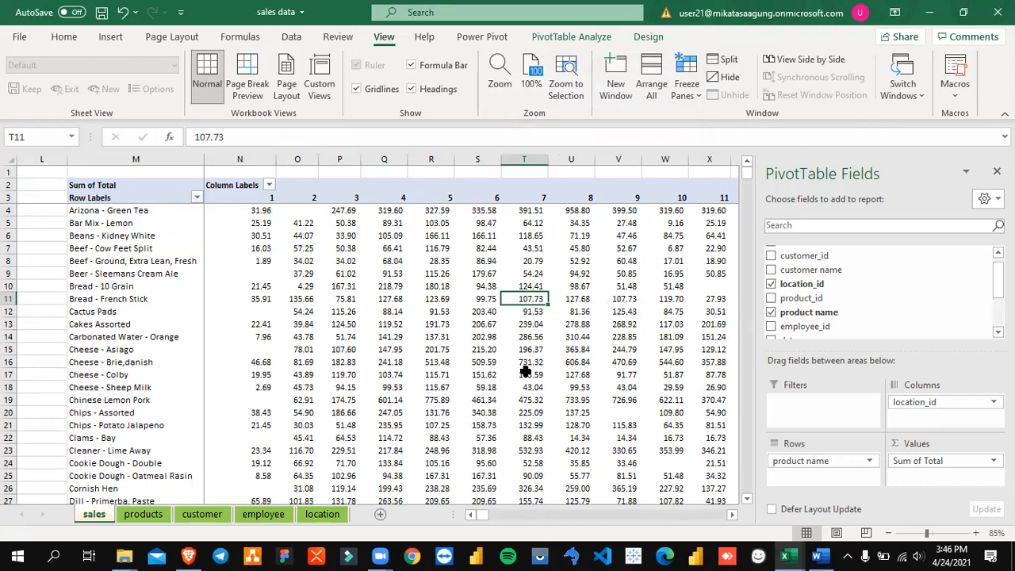
Step: Filter the PivotTable's row labels to only Arizona - Green Tea, and clear the product name filter again
{"action": "left_click", "coordinate": [149, 249]}
{"action": "left_click", "coordinate": [197, 198]}
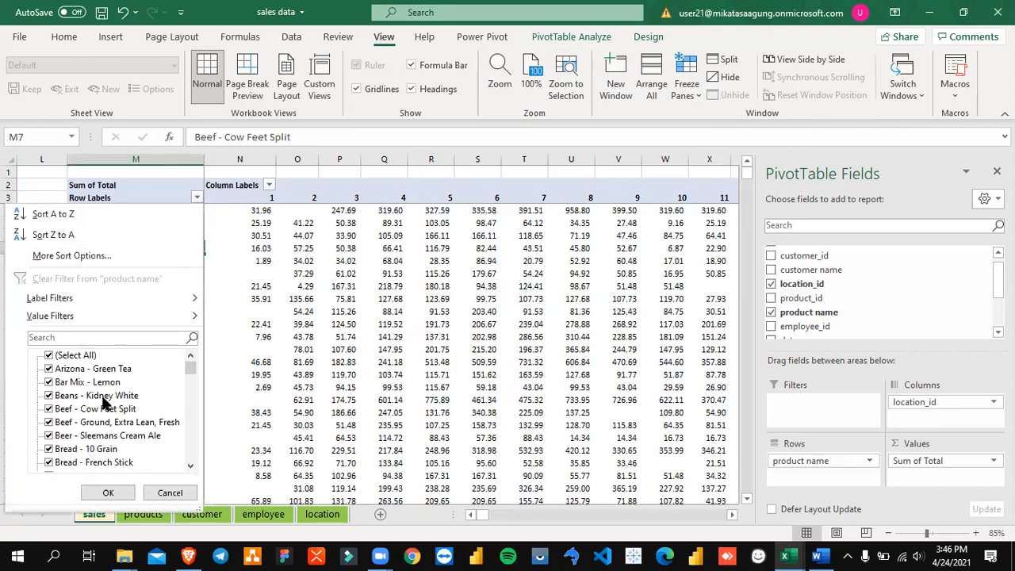
{"action": "left_click", "coordinate": [69, 354]}
{"action": "left_click", "coordinate": [48, 355]}
{"action": "left_click", "coordinate": [49, 369]}
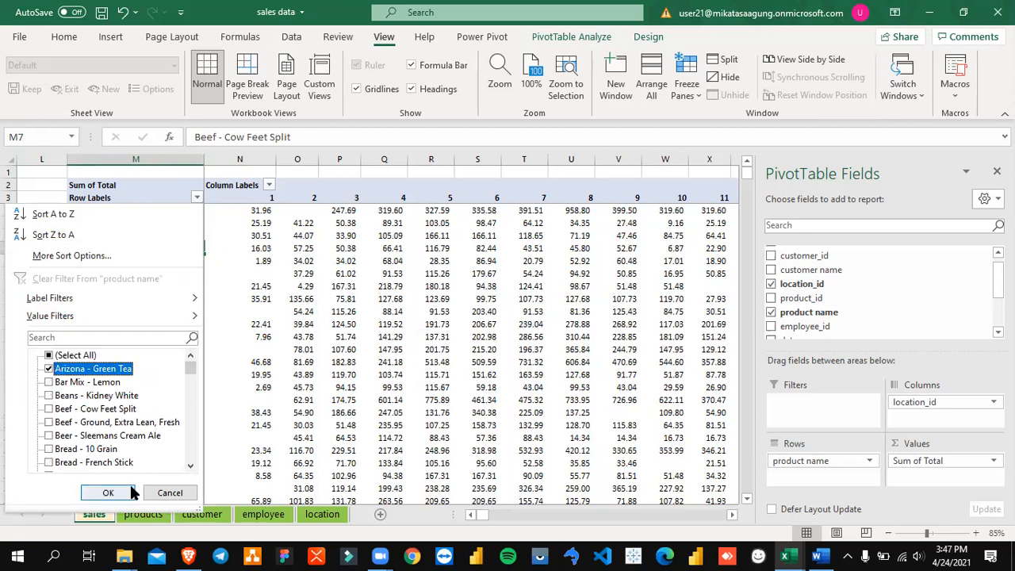
{"action": "left_click", "coordinate": [121, 491]}
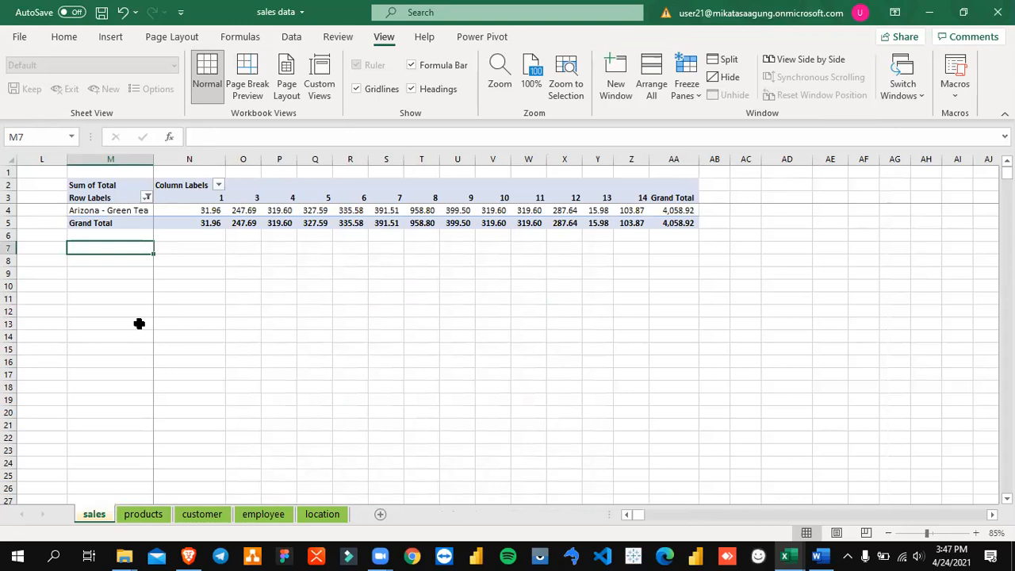
{"action": "left_click", "coordinate": [146, 197]}
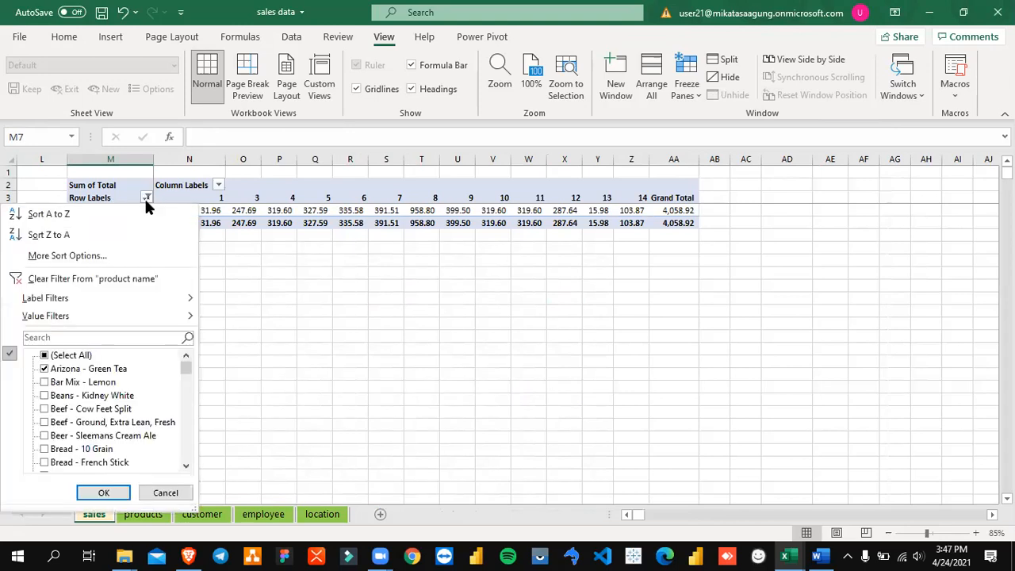
{"action": "left_click", "coordinate": [141, 279]}
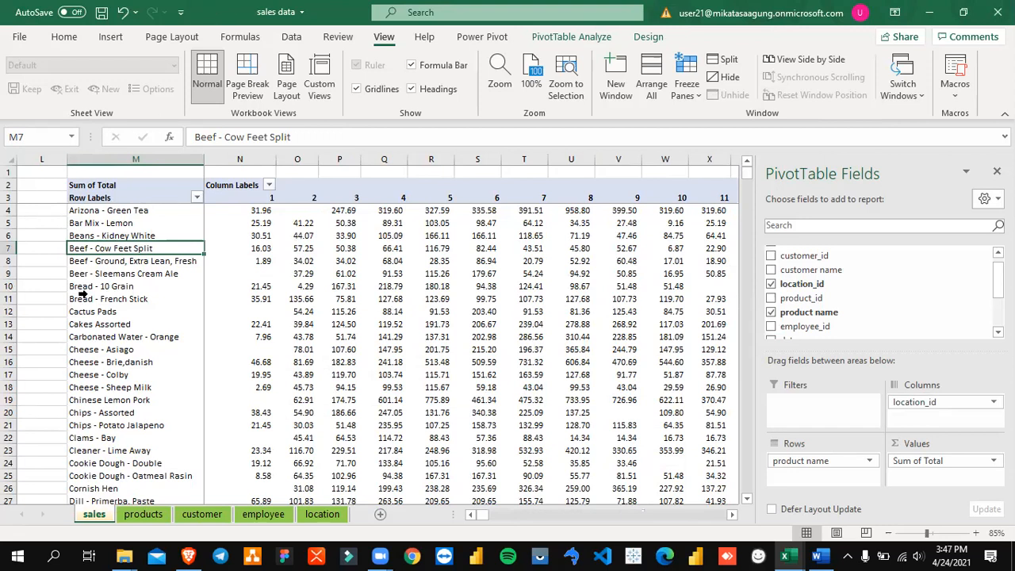
{"action": "mouse_move", "coordinate": [583, 315]}
{"action": "left_click", "coordinate": [294, 261]}
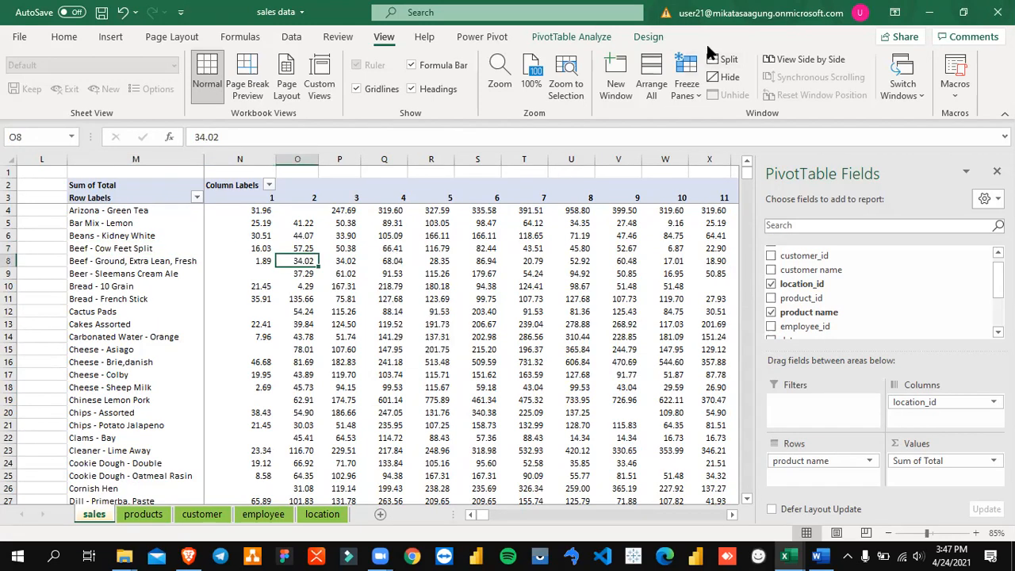
{"action": "left_click", "coordinate": [463, 264]}
{"action": "left_click", "coordinate": [487, 223]}
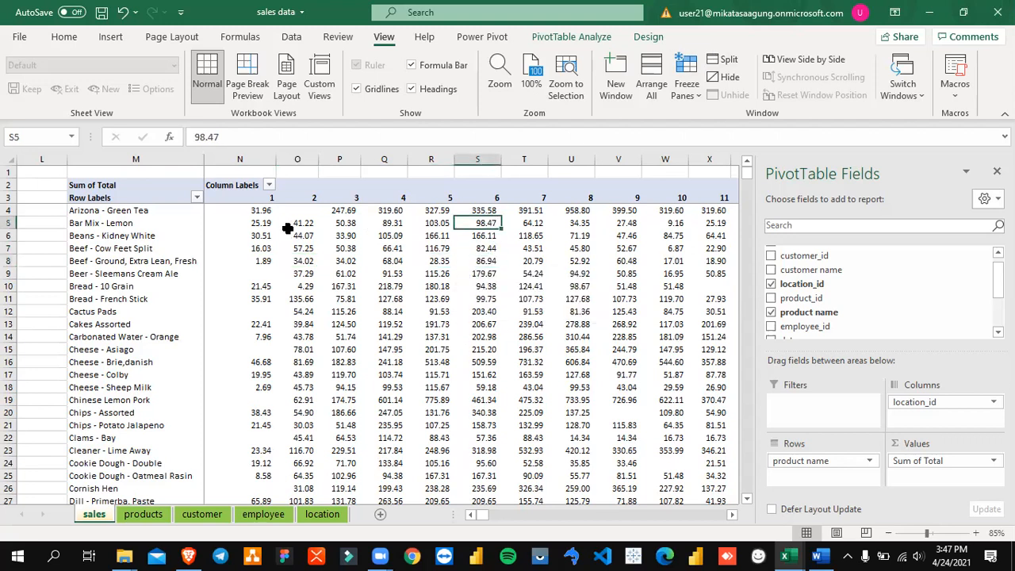
{"action": "left_click", "coordinate": [264, 210]}
{"action": "left_click", "coordinate": [520, 223]}
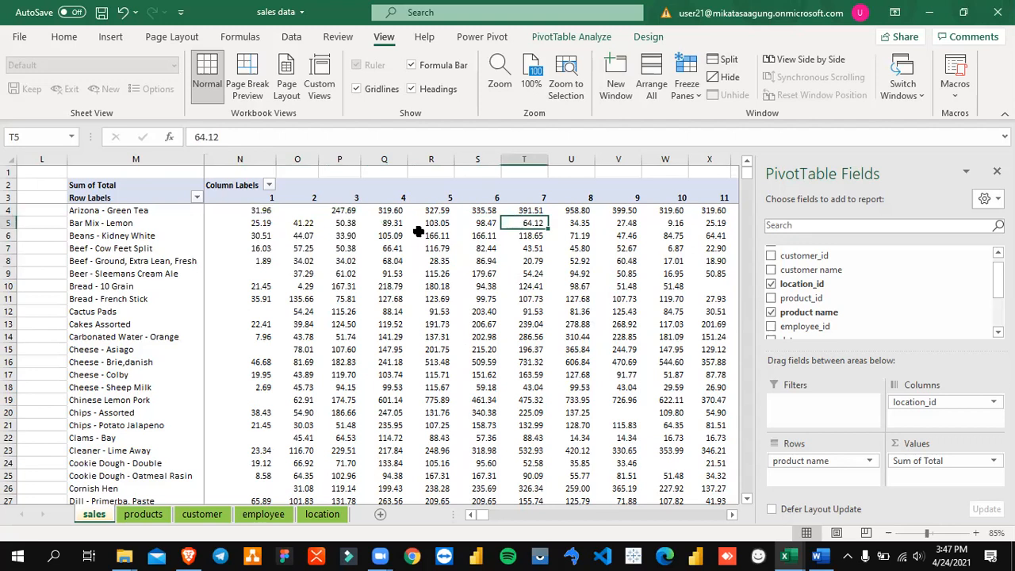
{"action": "left_click", "coordinate": [239, 222]}
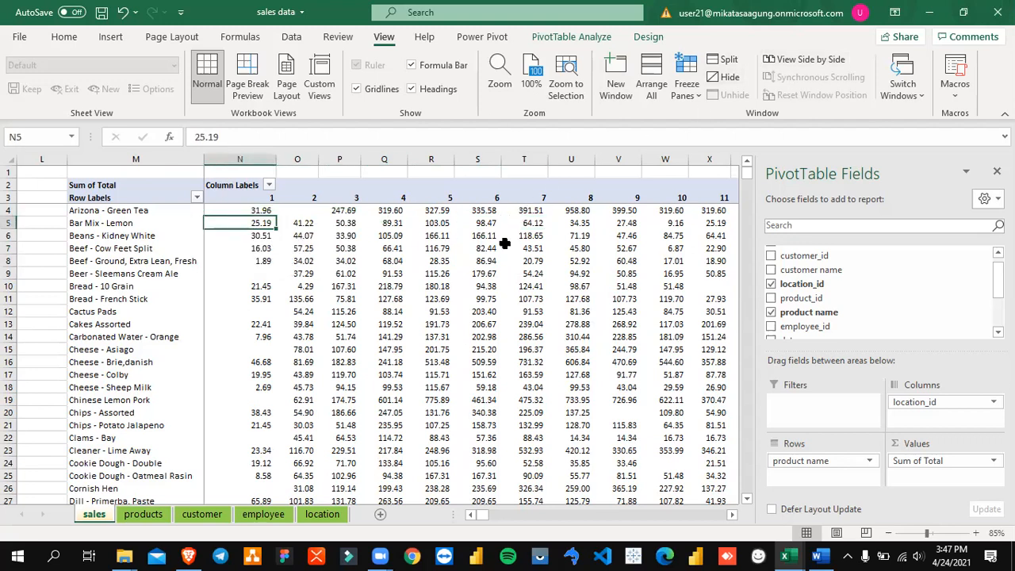
{"action": "left_click", "coordinate": [498, 274]}
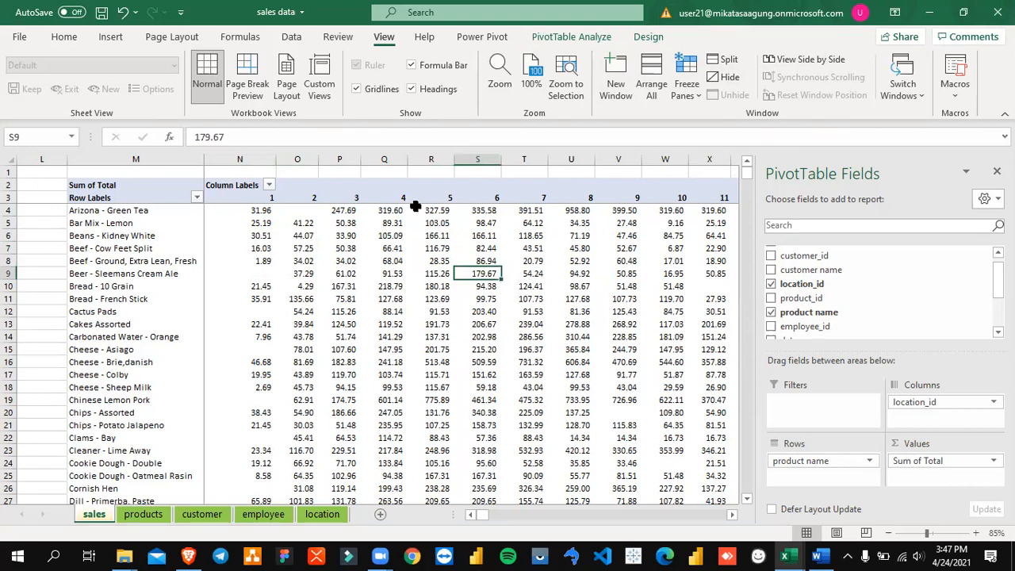
{"action": "left_click", "coordinate": [314, 249]}
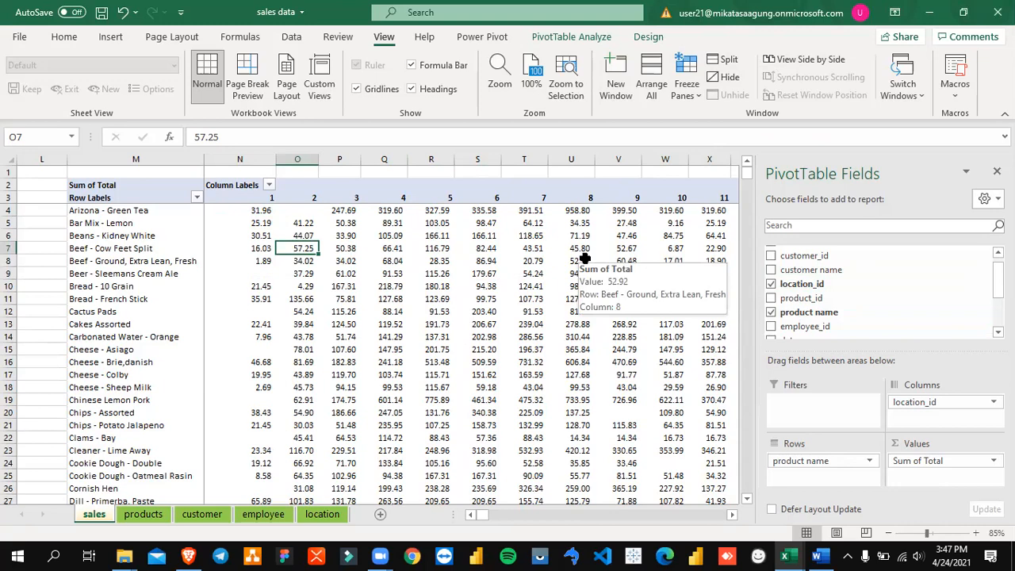
Step: Look back through the earlier pages of the module document in Word, and return to the sales data workbook in Excel
{"action": "left_click", "coordinate": [816, 555]}
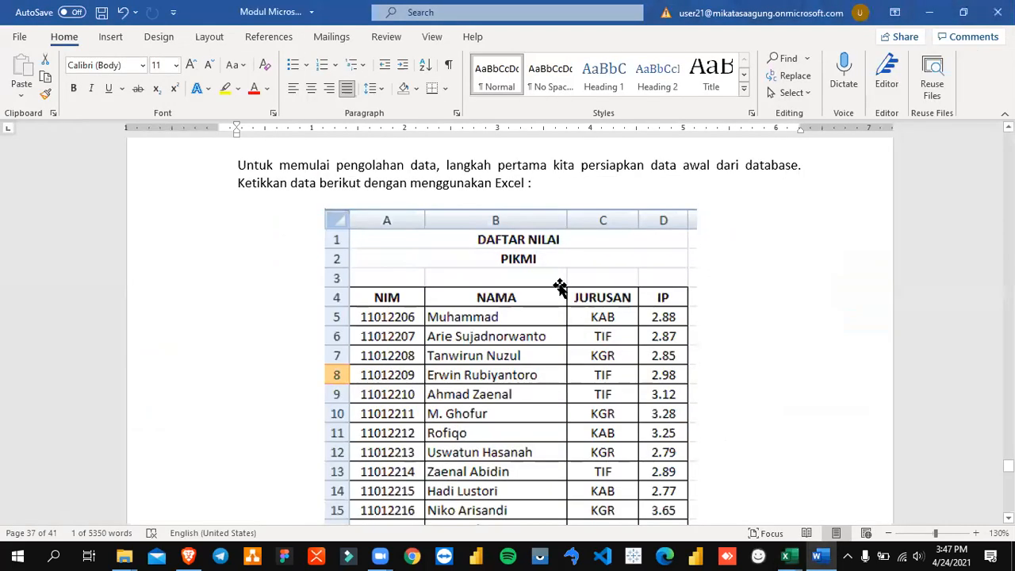
{"action": "scroll", "coordinate": [559, 287], "scroll_direction": "up", "scroll_amount": 10}
{"action": "scroll", "coordinate": [558, 270], "scroll_direction": "up", "scroll_amount": 10}
{"action": "scroll", "coordinate": [557, 268], "scroll_direction": "up", "scroll_amount": 10}
{"action": "scroll", "coordinate": [558, 268], "scroll_direction": "up", "scroll_amount": 10}
{"action": "mouse_move", "coordinate": [794, 555]}
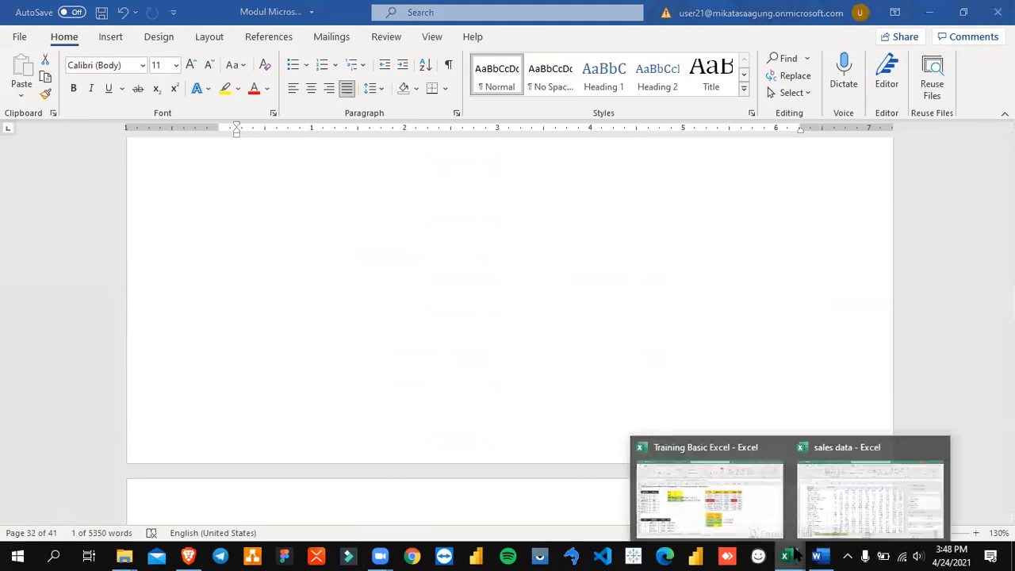
{"action": "left_click", "coordinate": [820, 498]}
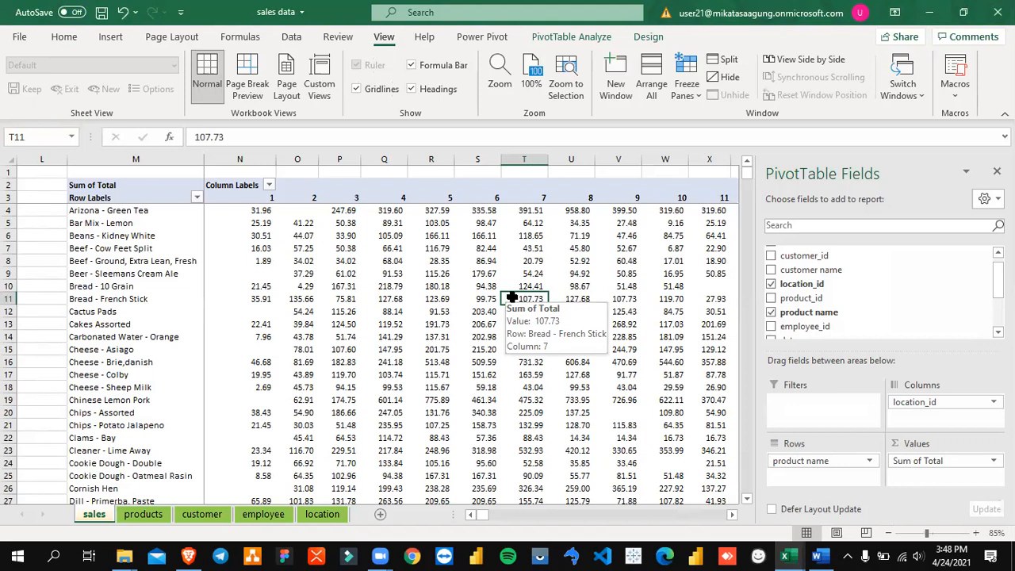
{"action": "left_click_drag", "start_coordinate": [294, 235], "coordinate": [577, 351]}
{"action": "left_click", "coordinate": [648, 263]}
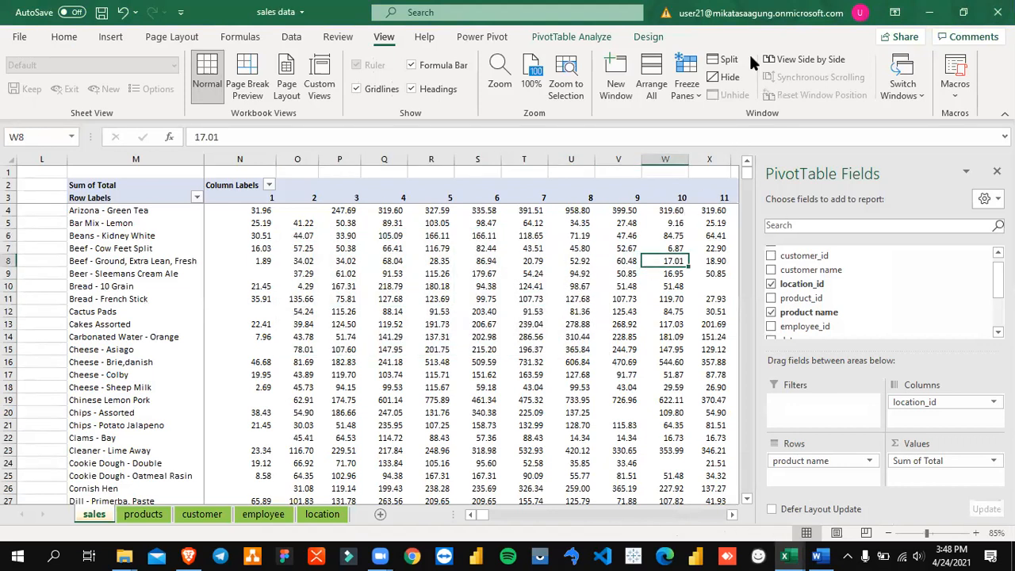